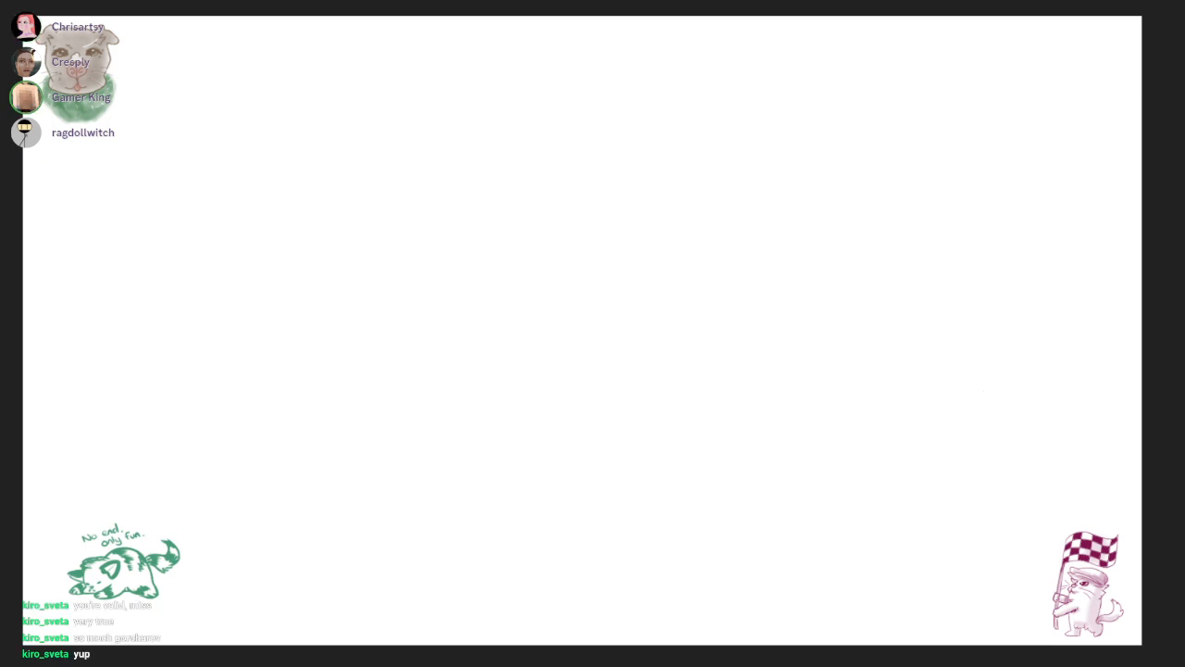
# Examine the purple cat holding the checkered flag up close and against the whole canvas
pyautogui.moveTo(1158, 586); pyautogui.dragTo(1007, 393)
pyautogui.moveTo(869, 482); pyautogui.dragTo(946, 511)
pyautogui.moveTo(856, 384); pyautogui.dragTo(850, 263)
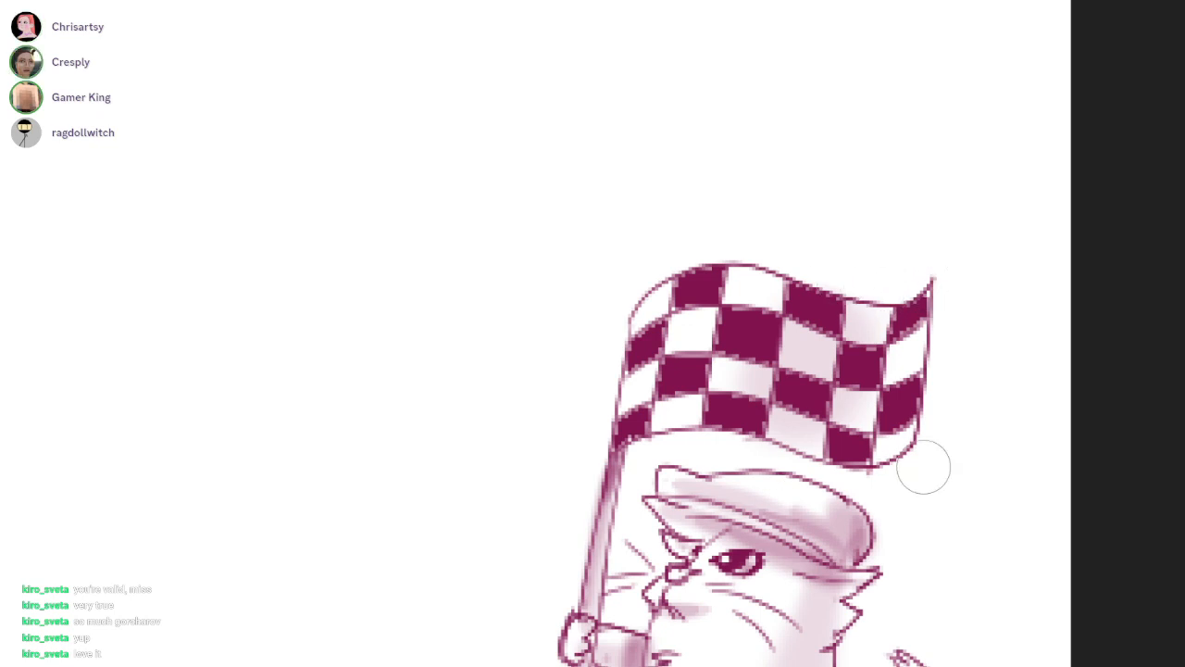
pyautogui.moveTo(1160, 510); pyautogui.dragTo(1184, 306)
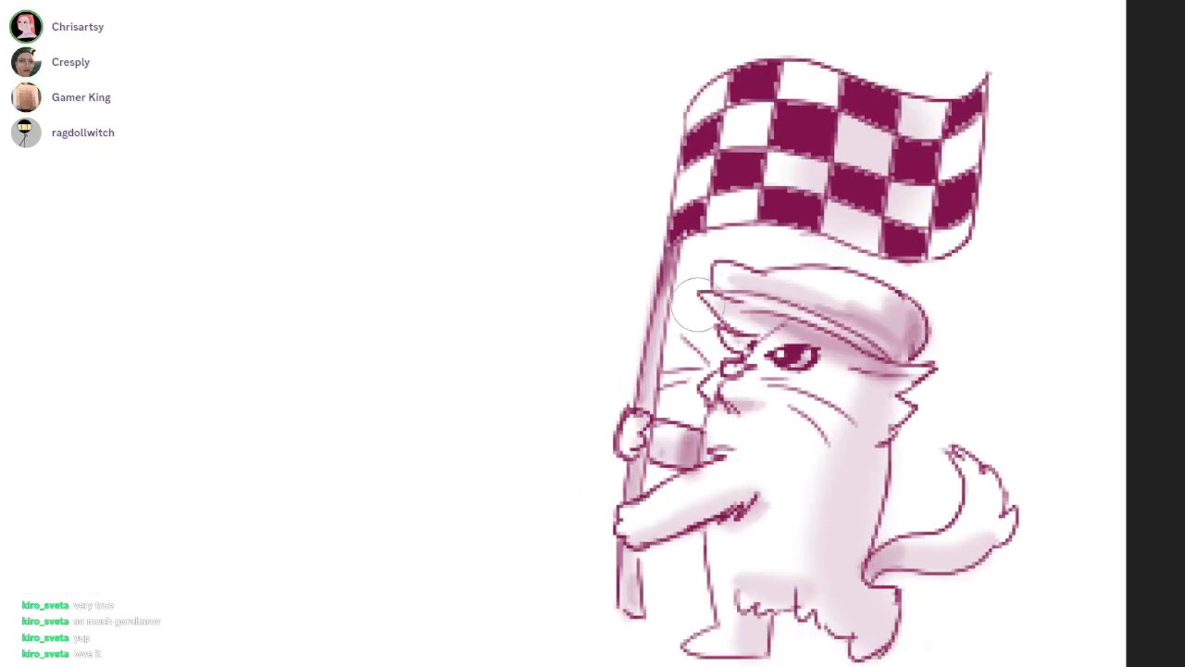
pyautogui.moveTo(810, 411); pyautogui.dragTo(840, 282)
pyautogui.moveTo(764, 421); pyautogui.dragTo(515, 552)
pyautogui.moveTo(519, 548); pyautogui.dragTo(787, 639)
pyautogui.moveTo(968, 509); pyautogui.dragTo(899, 559)
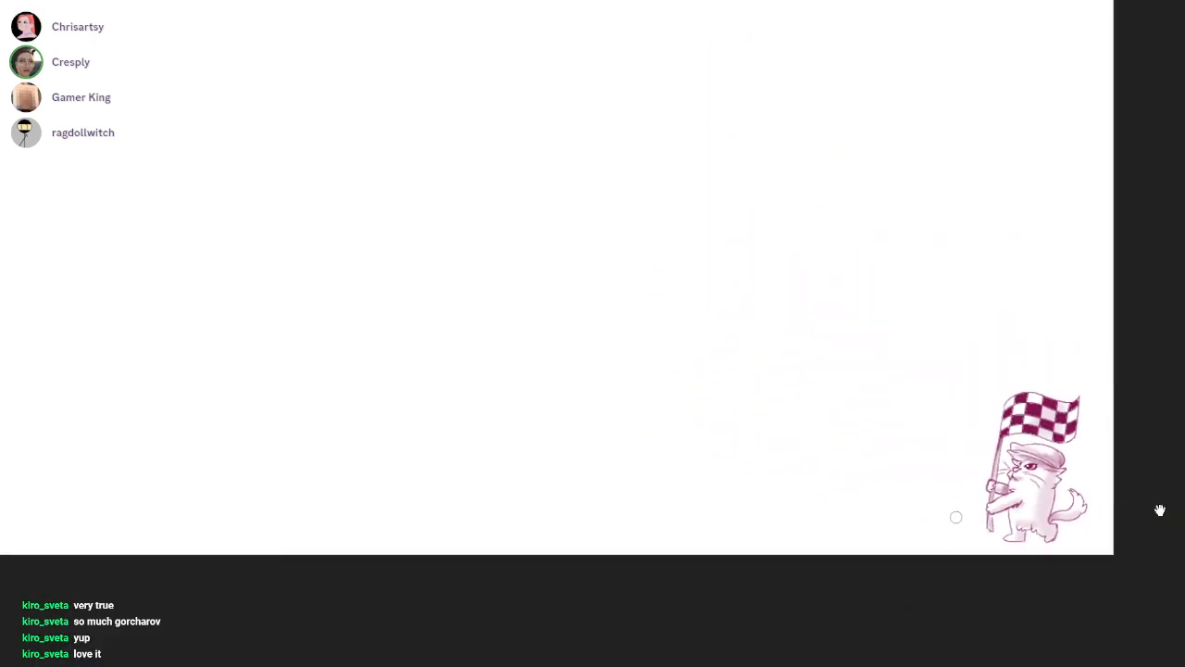
pyautogui.moveTo(957, 517); pyautogui.dragTo(1157, 610)
pyautogui.moveTo(988, 534); pyautogui.dragTo(891, 581)
pyautogui.moveTo(1160, 510); pyautogui.dragTo(1159, 508)
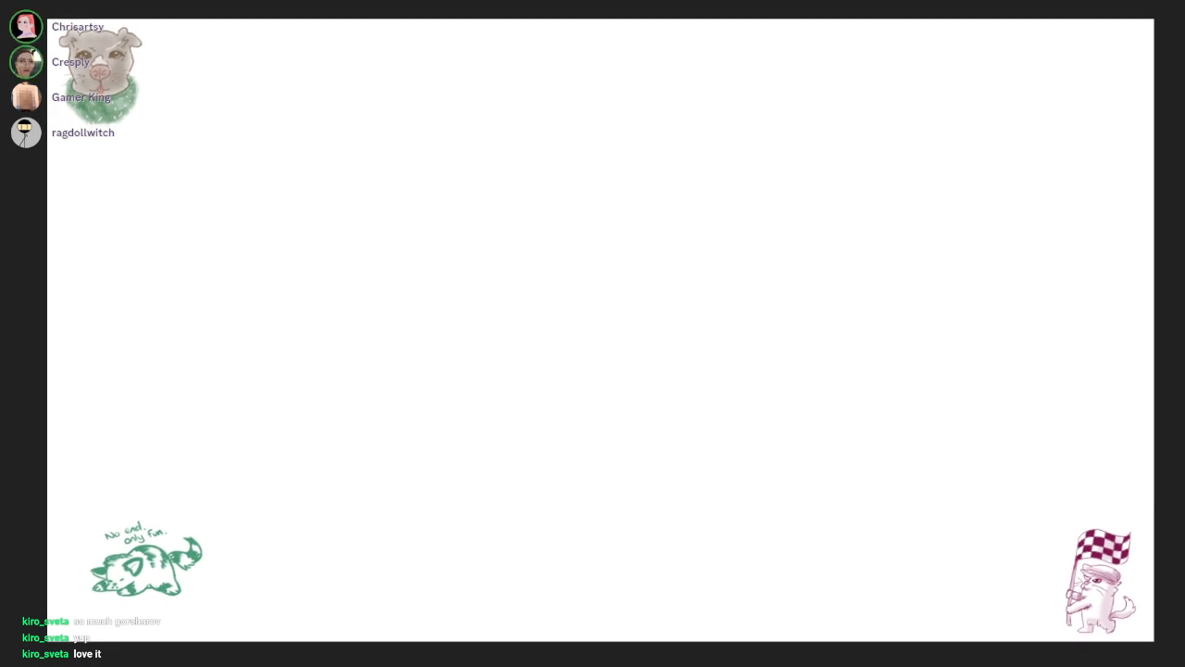
pyautogui.press('F11')
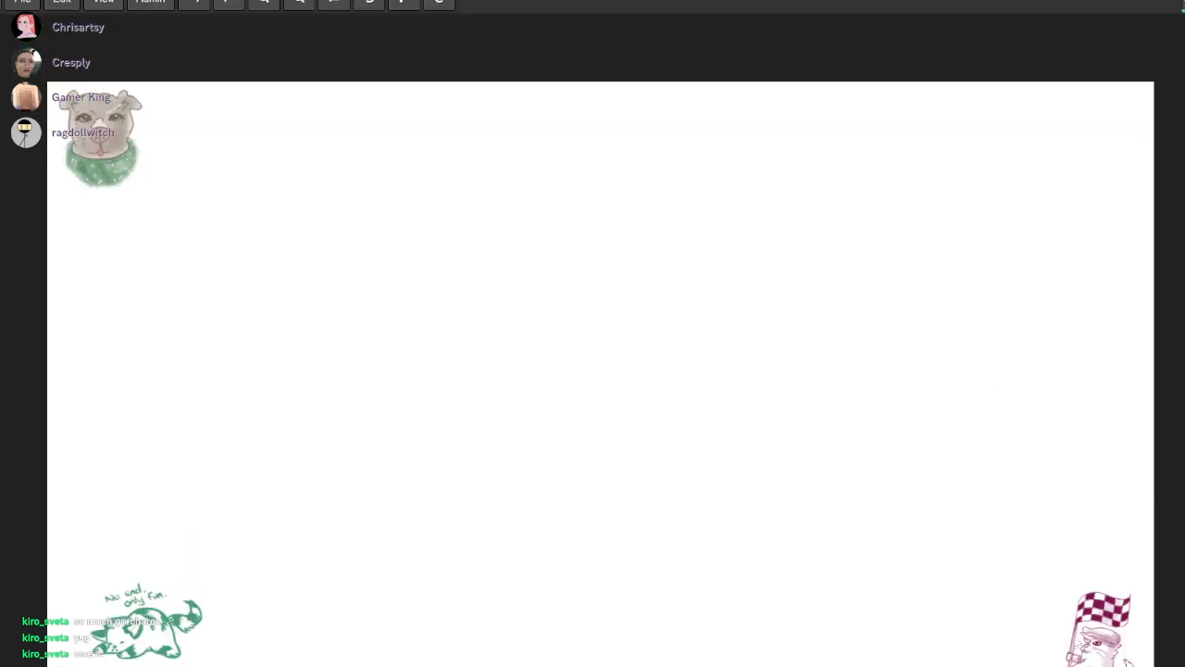
pyautogui.press('F11')
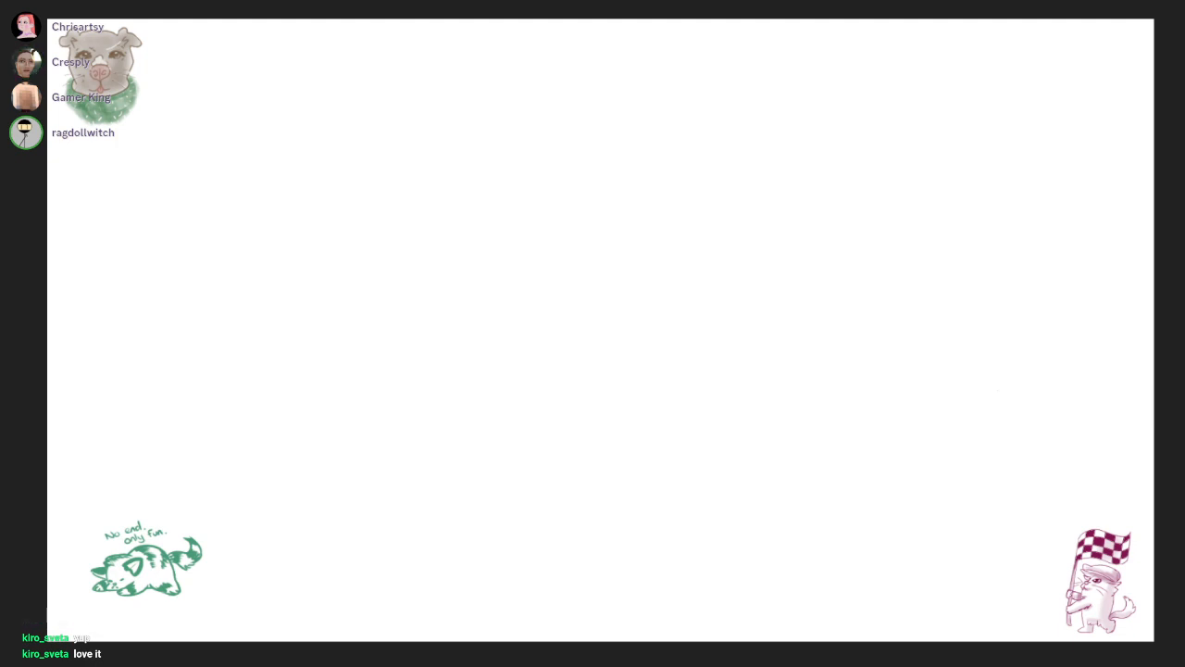
# Examine the grey dog portrait with the green scarf up close
pyautogui.scroll(1, 1179, 326)
pyautogui.moveTo(1009, 325); pyautogui.dragTo(1071, 342)
pyautogui.moveTo(226, 189); pyautogui.dragTo(579, 304)
pyautogui.scroll(11, 350, 157)
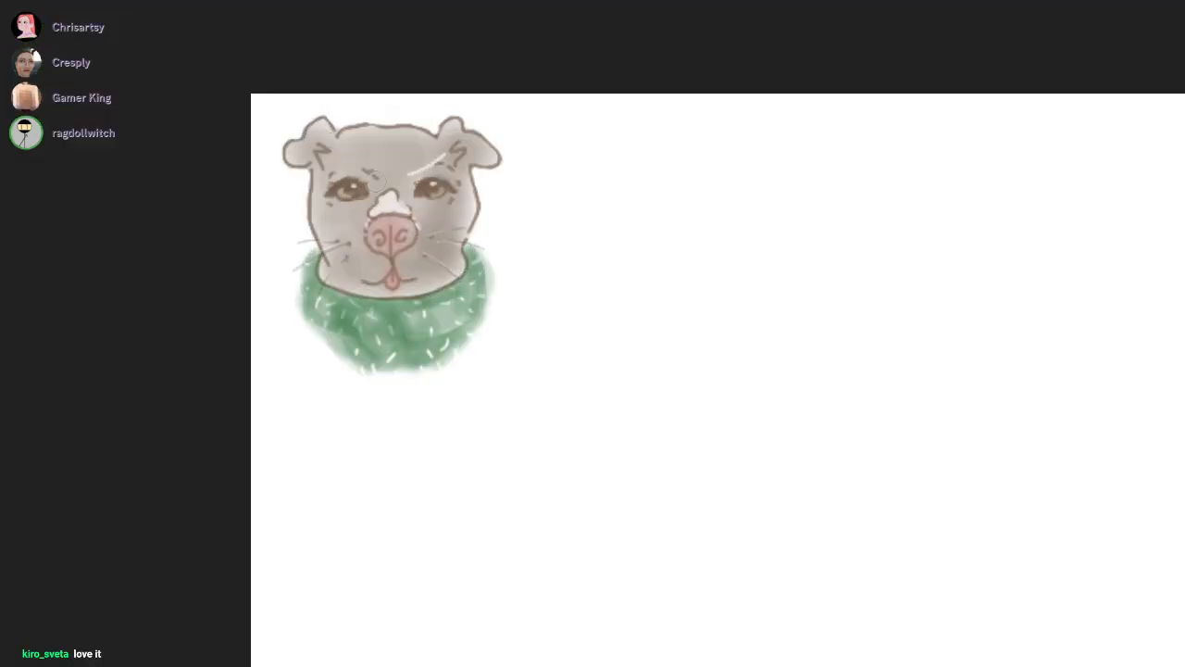
pyautogui.moveTo(516, 325)
pyautogui.mouseDown()
pyautogui.moveTo(586, 322)
pyautogui.moveTo(680, 268)
pyautogui.moveTo(681, 201)
pyautogui.mouseUp()
pyautogui.scroll(1, 598, 292)
pyautogui.moveTo(774, 246); pyautogui.dragTo(770, 196)
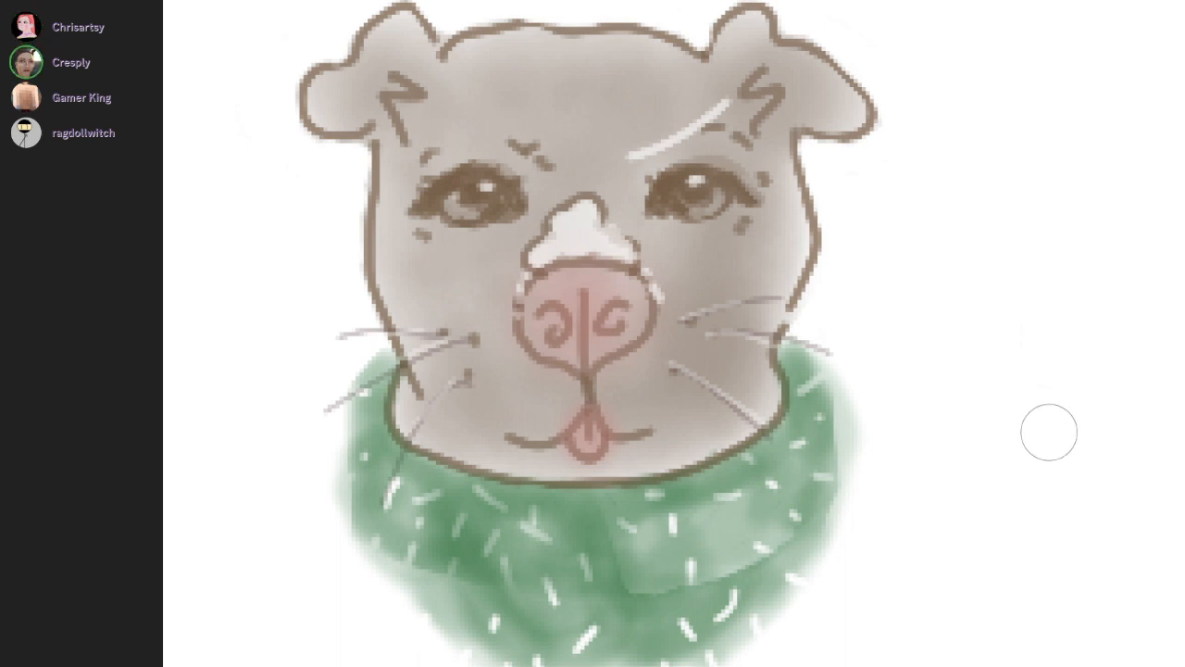
# Examine the green sleeping striped animal captioned "No end. only fun." up close
pyautogui.scroll(-3, 1050, 436)
pyautogui.moveTo(1061, 400)
pyautogui.mouseDown()
pyautogui.moveTo(805, 342)
pyautogui.moveTo(820, 343)
pyautogui.mouseUp()
pyautogui.scroll(3, 736, 337)
pyautogui.scroll(1, 736, 337)
pyautogui.scroll(-2, 833, 475)
pyautogui.moveTo(856, 482); pyautogui.dragTo(704, 50)
pyautogui.moveTo(880, 595)
pyautogui.mouseDown()
pyautogui.moveTo(812, 186)
pyautogui.moveTo(817, 106)
pyautogui.mouseUp()
pyautogui.moveTo(746, 210); pyautogui.dragTo(814, 193)
pyautogui.scroll(2, 504, 353)
pyautogui.scroll(1, 723, 294)
pyautogui.moveTo(912, 273); pyautogui.dragTo(912, 322)
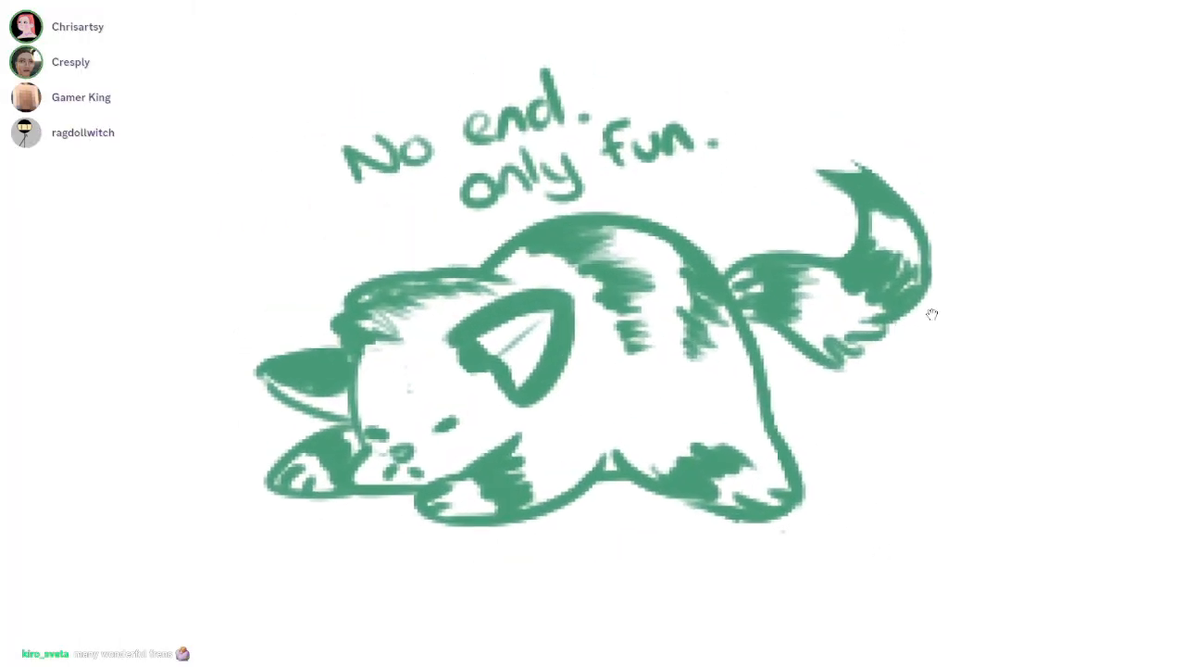
pyautogui.moveTo(967, 238); pyautogui.dragTo(952, 244)
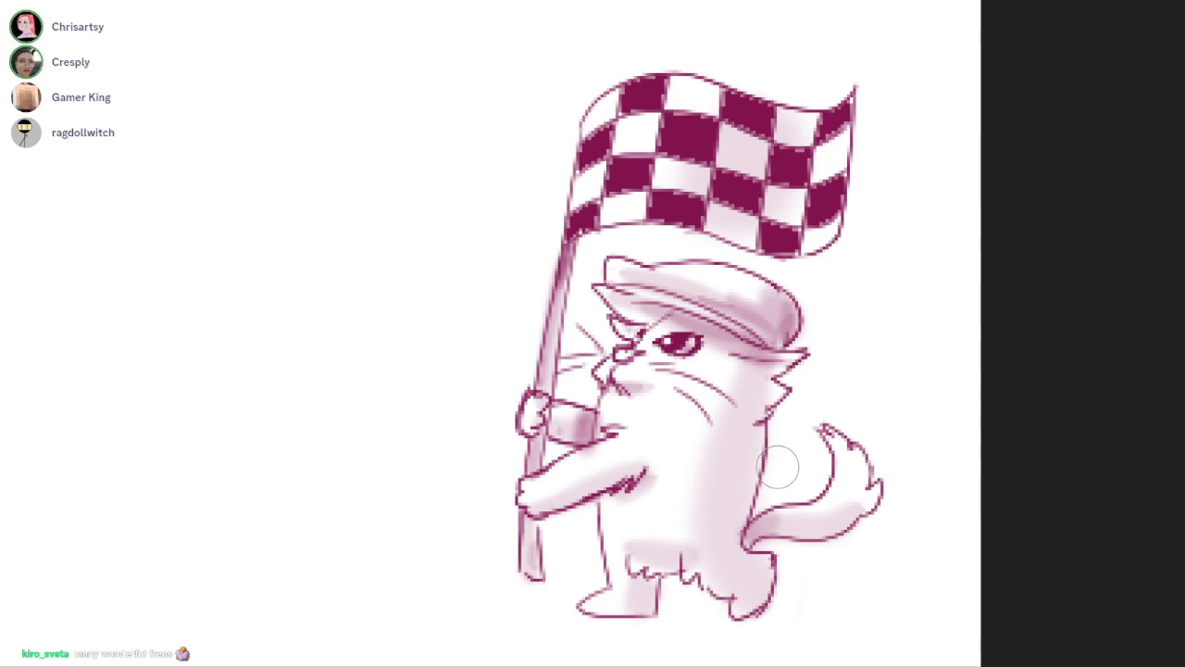
# Inspect the flag-carrying cat drawing again and return to the full canvas view
pyautogui.moveTo(750, 434); pyautogui.dragTo(928, 429)
pyautogui.moveTo(928, 430)
pyautogui.mouseDown()
pyautogui.moveTo(778, 467)
pyautogui.moveTo(685, 472)
pyautogui.mouseUp()
pyautogui.moveTo(784, 398); pyautogui.dragTo(1016, 491)
pyautogui.moveTo(1015, 491)
pyautogui.mouseDown()
pyautogui.moveTo(838, 604)
pyautogui.moveTo(815, 602)
pyautogui.mouseUp()
pyautogui.moveTo(885, 533); pyautogui.dragTo(934, 504)
pyautogui.moveTo(778, 467); pyautogui.dragTo(744, 536)
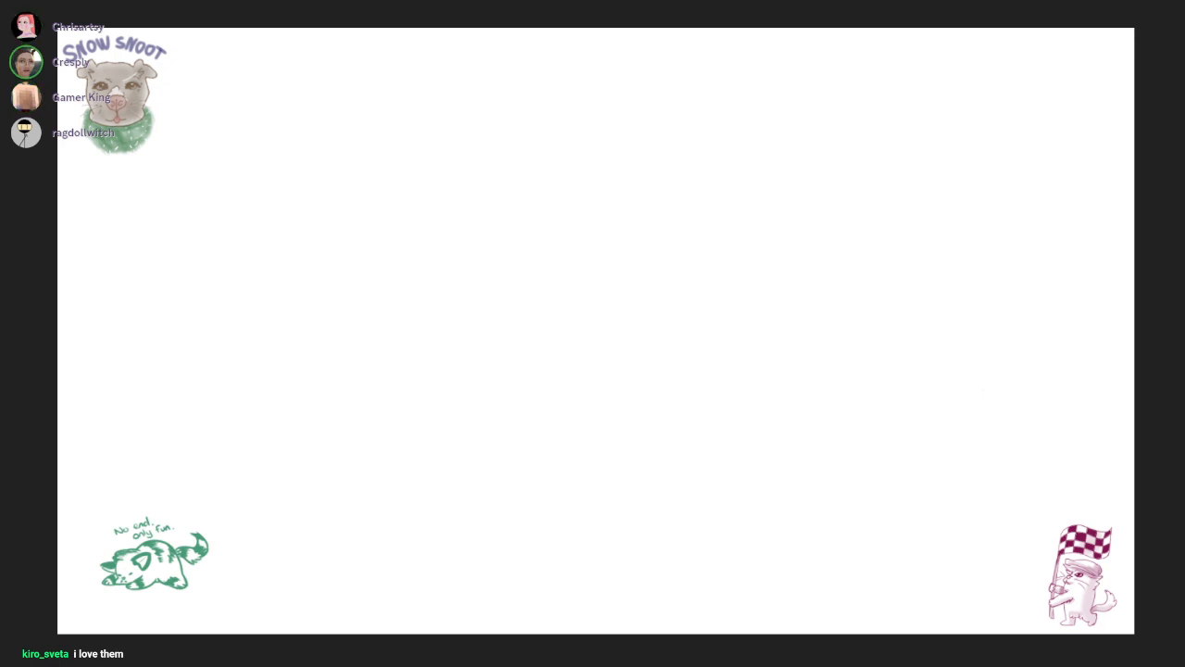
pyautogui.press('F11')
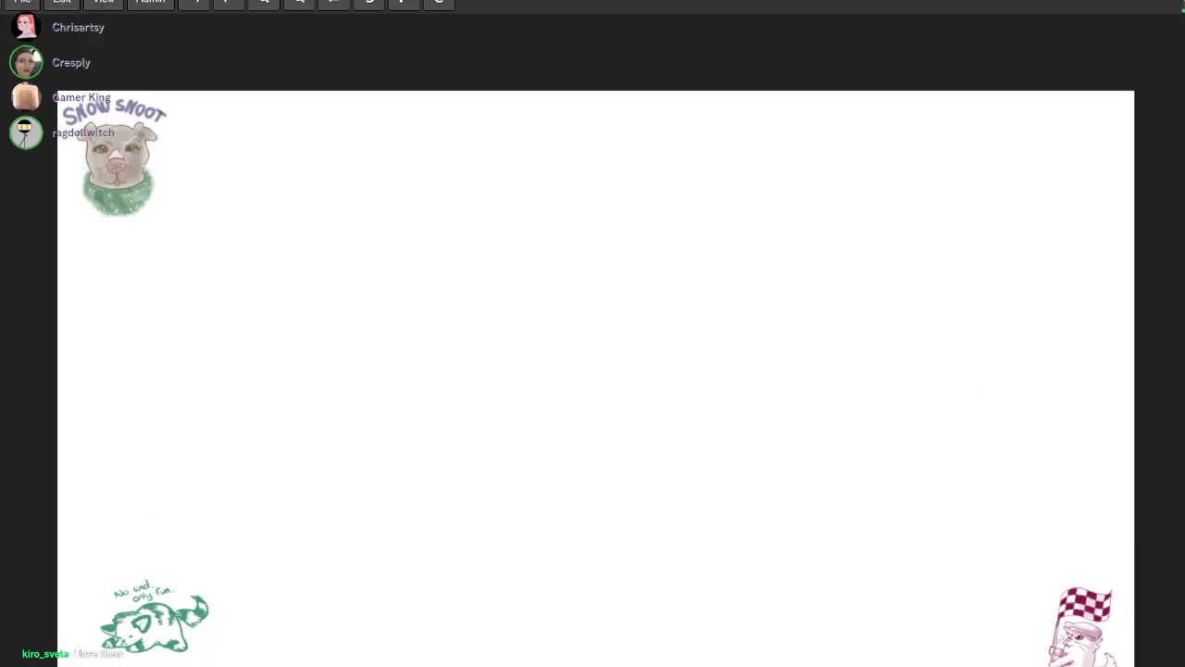
pyautogui.press('F11')
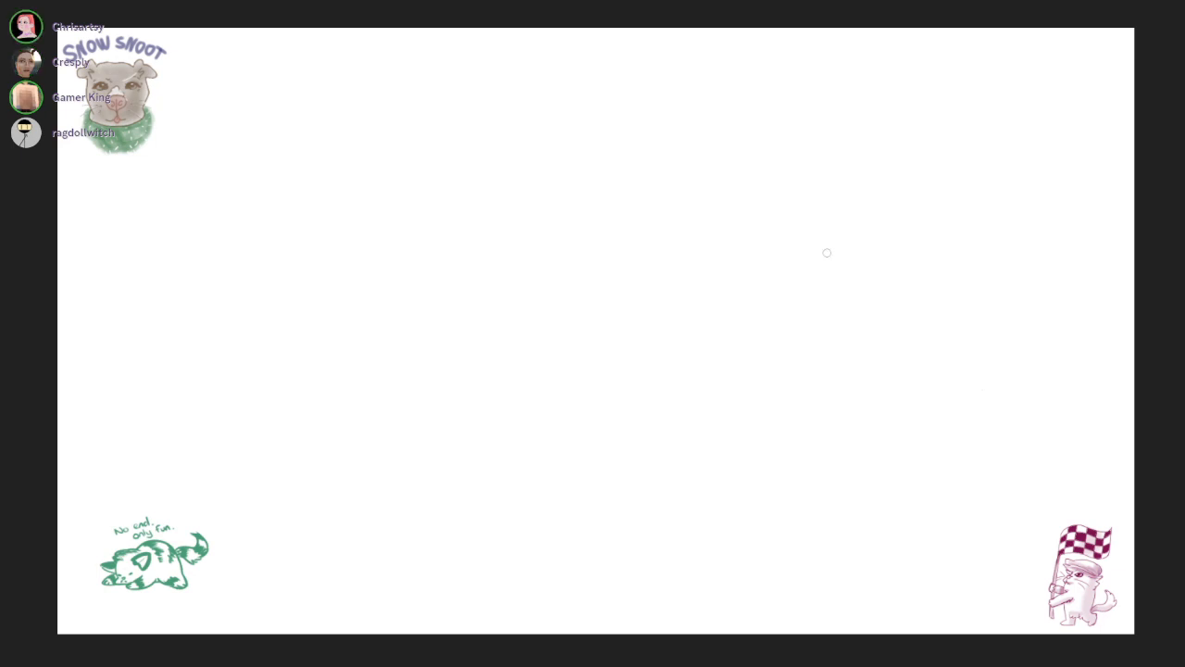
# Inspect the green "No end. only fun." drawing closely and return to the full canvas view
pyautogui.scroll(4, 136, 565)
pyautogui.scroll(3, 122, 634)
pyautogui.moveTo(431, 559)
pyautogui.mouseDown()
pyautogui.moveTo(772, 439)
pyautogui.moveTo(804, 441)
pyautogui.moveTo(814, 459)
pyautogui.mouseUp()
pyautogui.scroll(2, 690, 428)
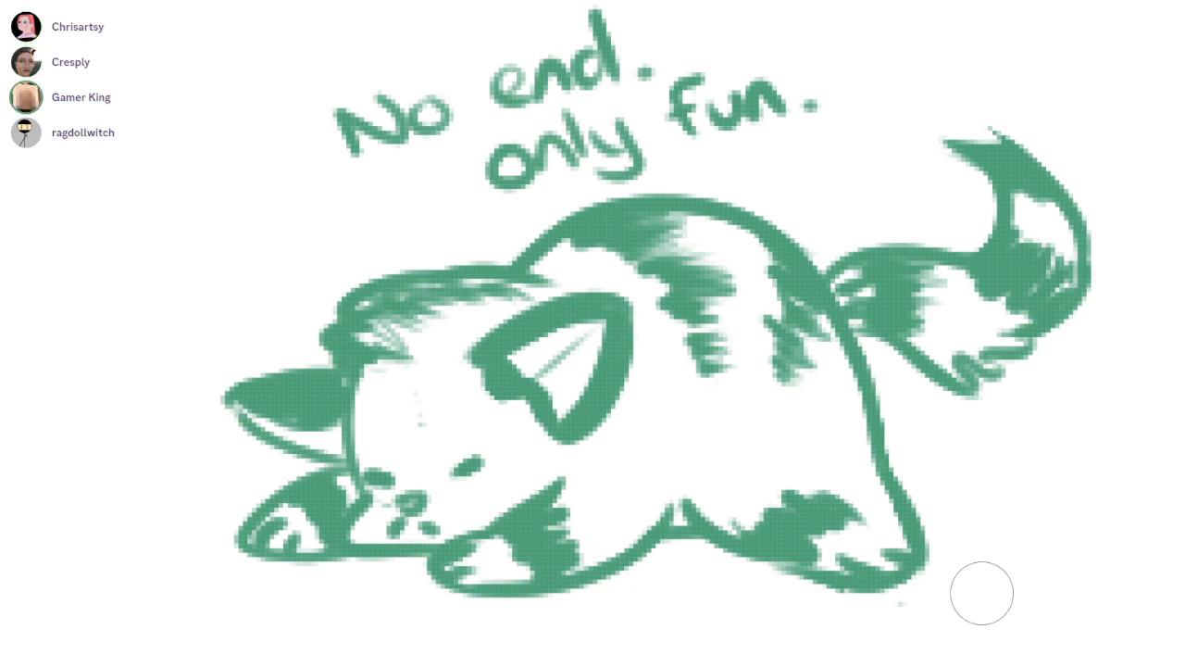
pyautogui.moveTo(980, 566)
pyautogui.mouseDown()
pyautogui.moveTo(938, 558)
pyautogui.moveTo(931, 570)
pyautogui.mouseUp()
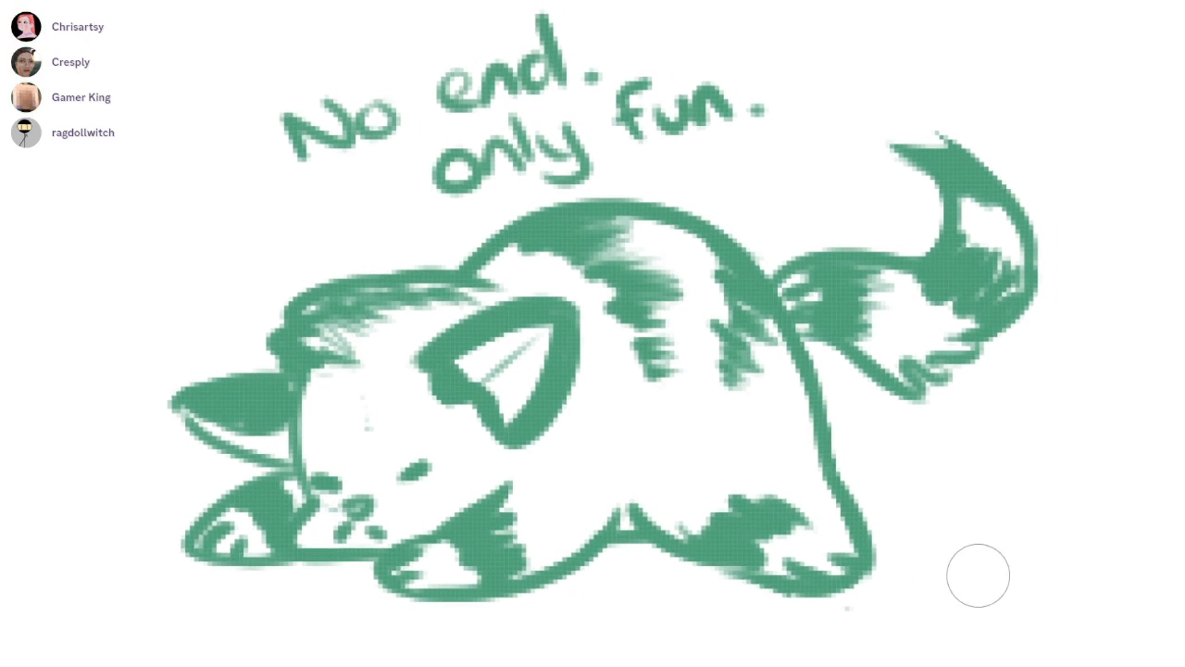
pyautogui.scroll(-1, 978, 576)
pyautogui.moveTo(926, 492); pyautogui.dragTo(905, 484)
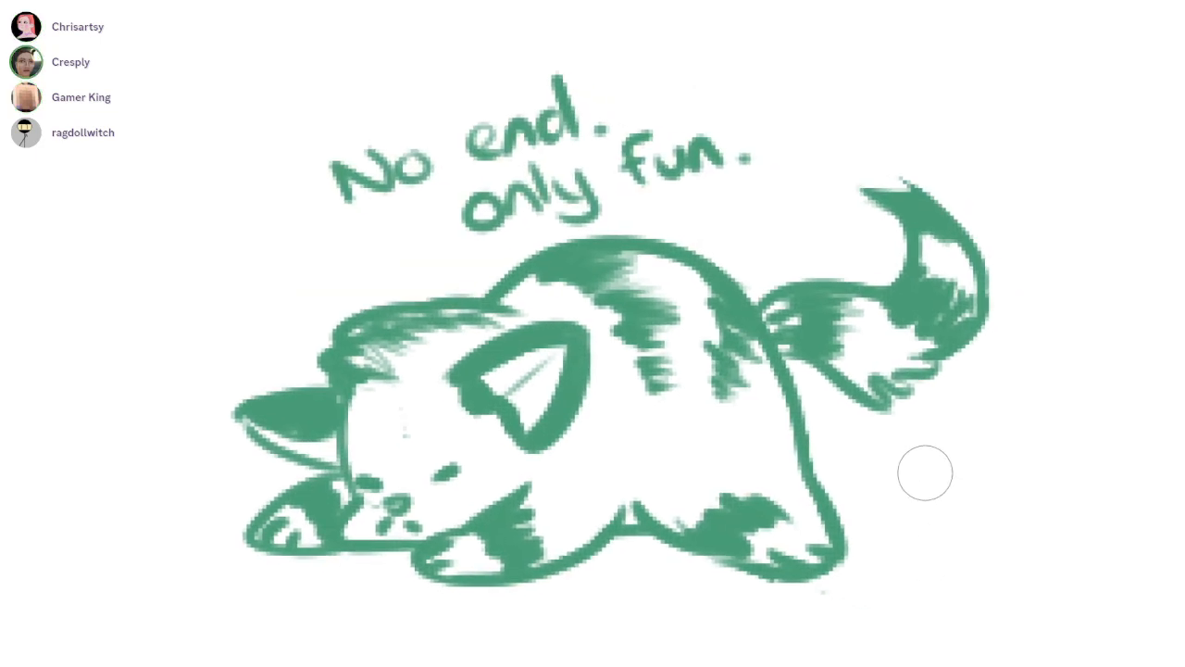
pyautogui.scroll(-5, 925, 479)
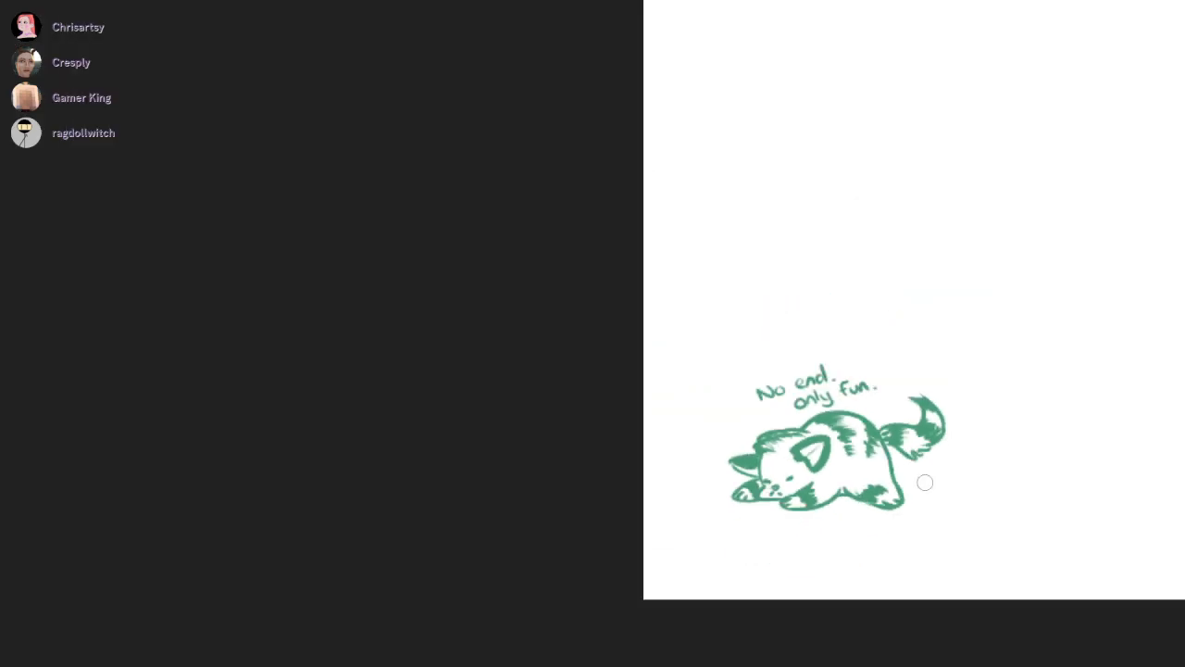
pyautogui.moveTo(944, 325); pyautogui.dragTo(353, 458)
pyautogui.scroll(-1, 834, 428)
pyautogui.moveTo(855, 426); pyautogui.dragTo(628, 442)
pyautogui.scroll(-1, 638, 440)
pyautogui.moveTo(715, 435)
pyautogui.mouseDown()
pyautogui.moveTo(703, 437)
pyautogui.moveTo(715, 441)
pyautogui.moveTo(707, 423)
pyautogui.mouseUp()
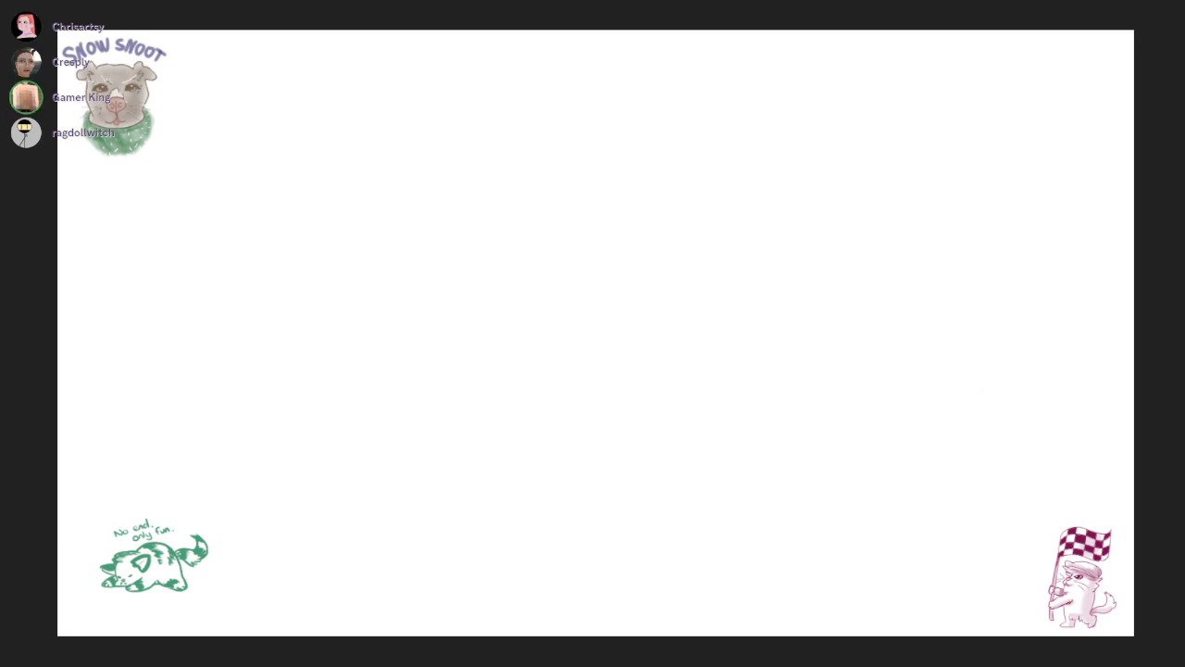
# Switch to the browser to view the Crispy Parsnips VODs playlists on YouTube, and return to the canvas
pyautogui.moveTo(798, 0)
pyautogui.mouseDown()
pyautogui.moveTo(787, 0)
pyautogui.moveTo(787, 18)
pyautogui.mouseUp()
pyautogui.moveTo(913, 273); pyautogui.dragTo(911, 14)
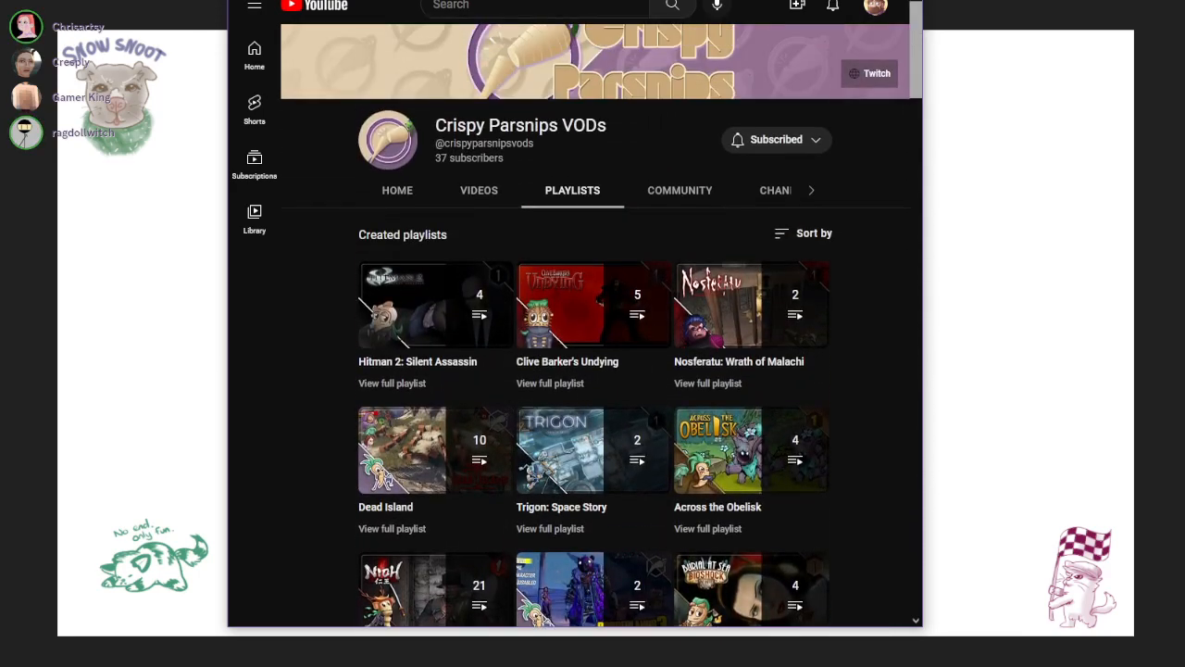
pyautogui.moveTo(787, 0); pyautogui.dragTo(993, 0)
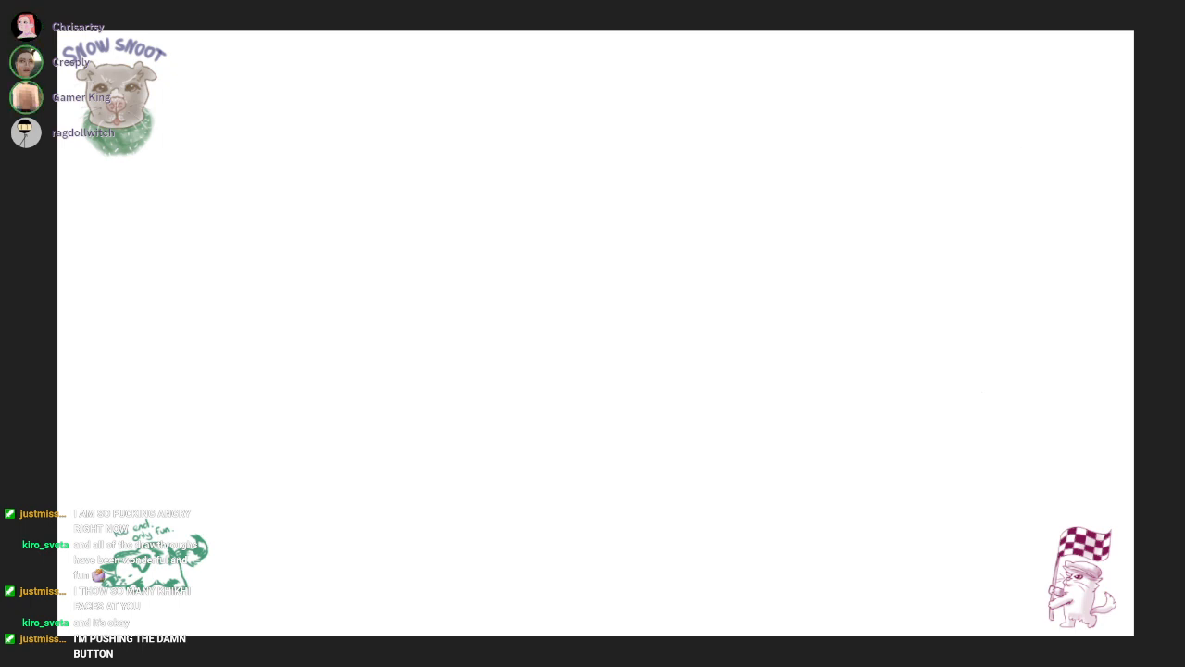
# Examine the SNOW SNOOT dog portrait up close and return to the full canvas view
pyautogui.scroll(6, 130, 90)
pyautogui.moveTo(130, 90); pyautogui.dragTo(717, 319)
pyautogui.scroll(3, 715, 342)
pyautogui.moveTo(747, 397)
pyautogui.mouseDown()
pyautogui.moveTo(698, 322)
pyautogui.moveTo(706, 376)
pyautogui.mouseUp()
pyautogui.scroll(-2, 701, 324)
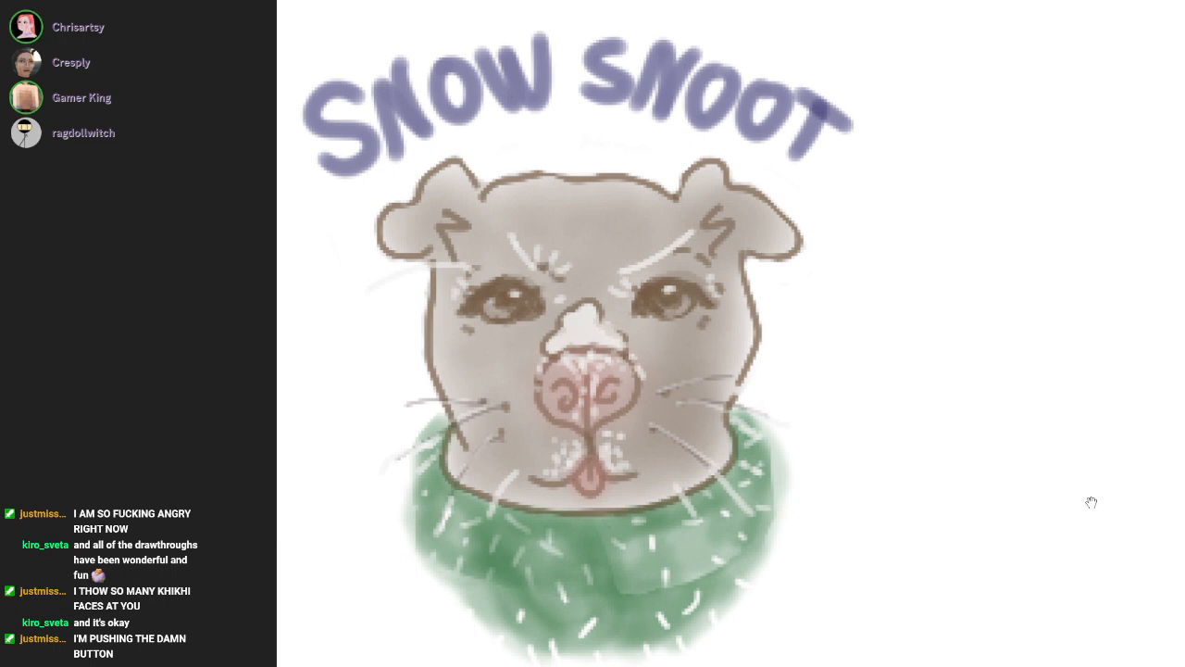
pyautogui.scroll(-5, 1090, 495)
pyautogui.moveTo(906, 341); pyautogui.dragTo(740, 270)
pyautogui.scroll(-2, 740, 270)
pyautogui.moveTo(829, 303); pyautogui.dragTo(710, 253)
pyautogui.scroll(3, 710, 253)
pyautogui.moveTo(637, 282); pyautogui.dragTo(672, 239)
pyautogui.scroll(-1, 679, 246)
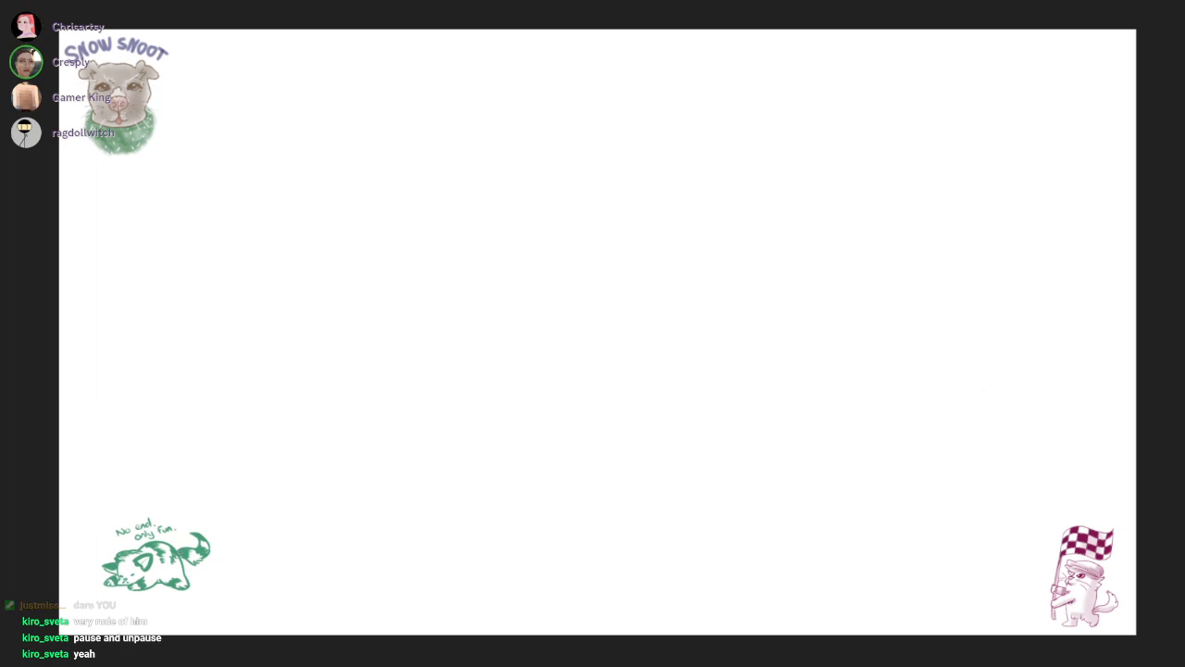
pyautogui.press('F11')
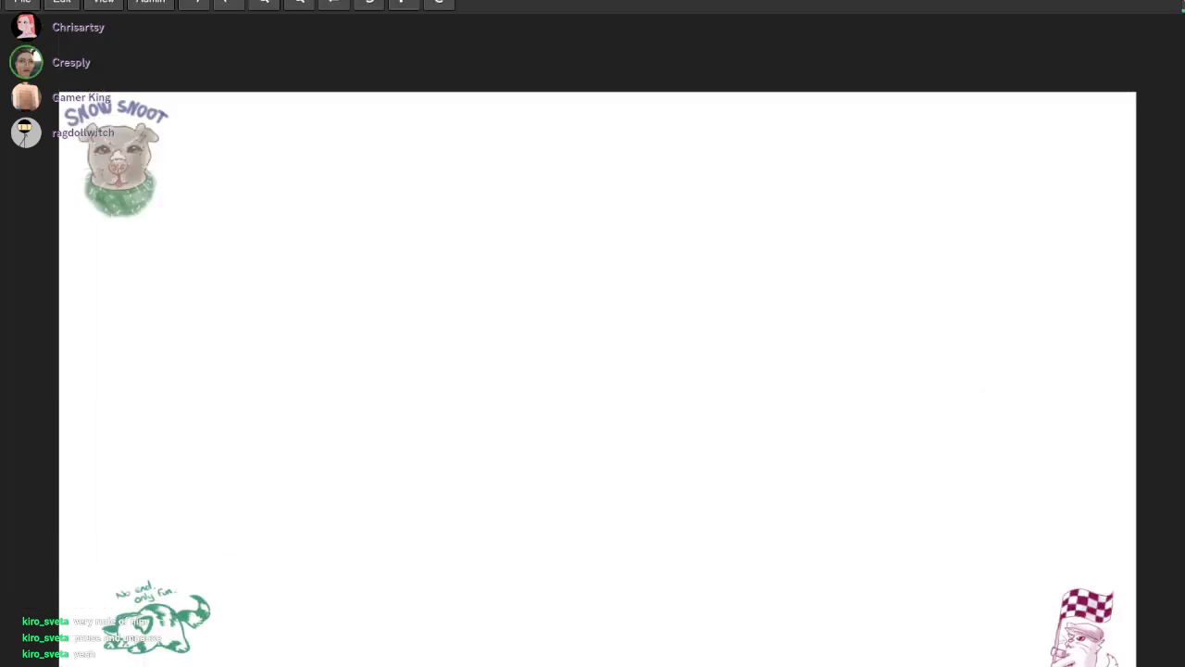
pyautogui.press('F11')
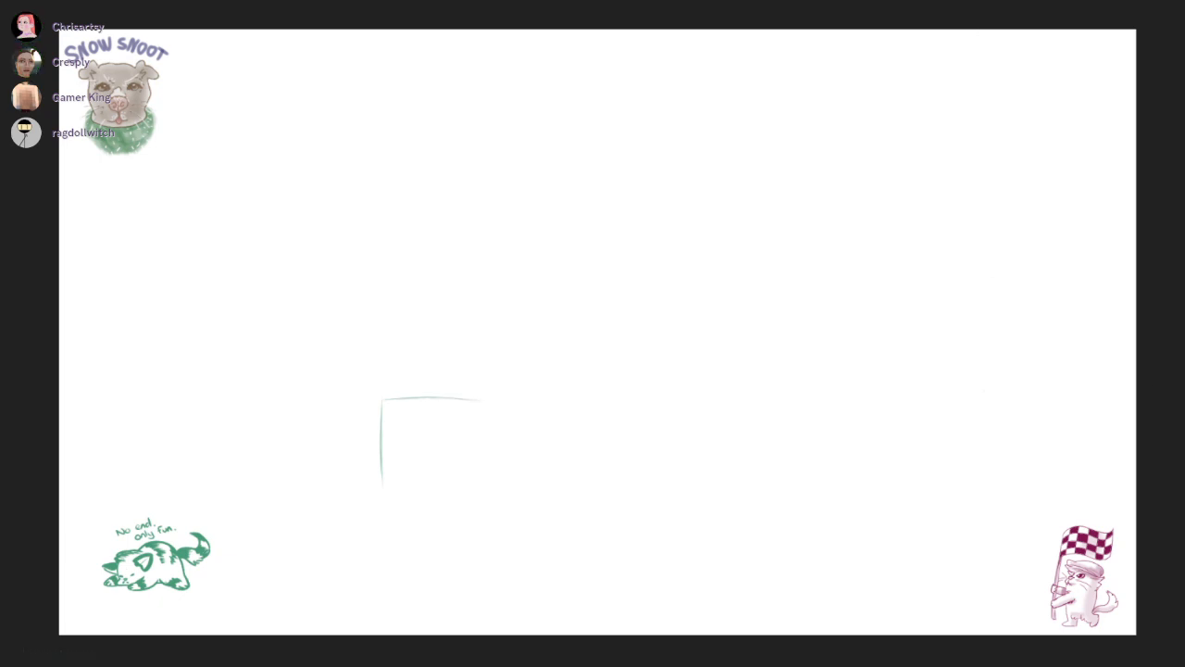
# Close the green rectangle sketch with its right and bottom sides and reinforce its lower-left corner
pyautogui.moveTo(481, 402); pyautogui.dragTo(484, 477)
pyautogui.moveTo(390, 486); pyautogui.dragTo(474, 485)
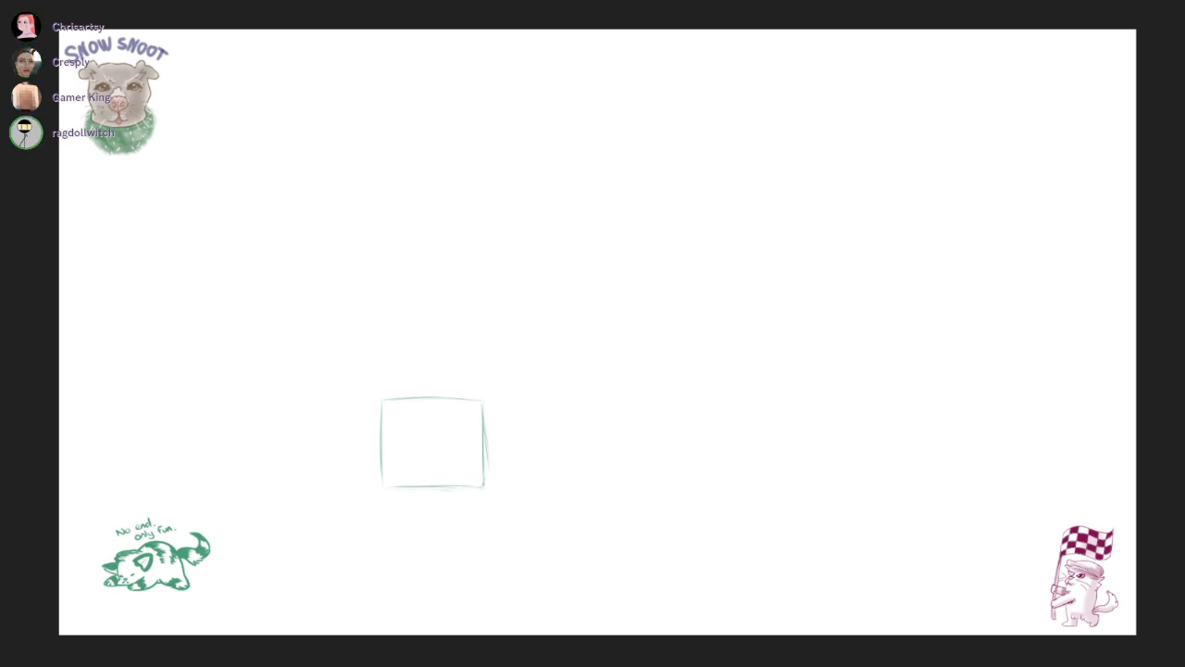
pyautogui.moveTo(382, 462); pyautogui.dragTo(406, 483)
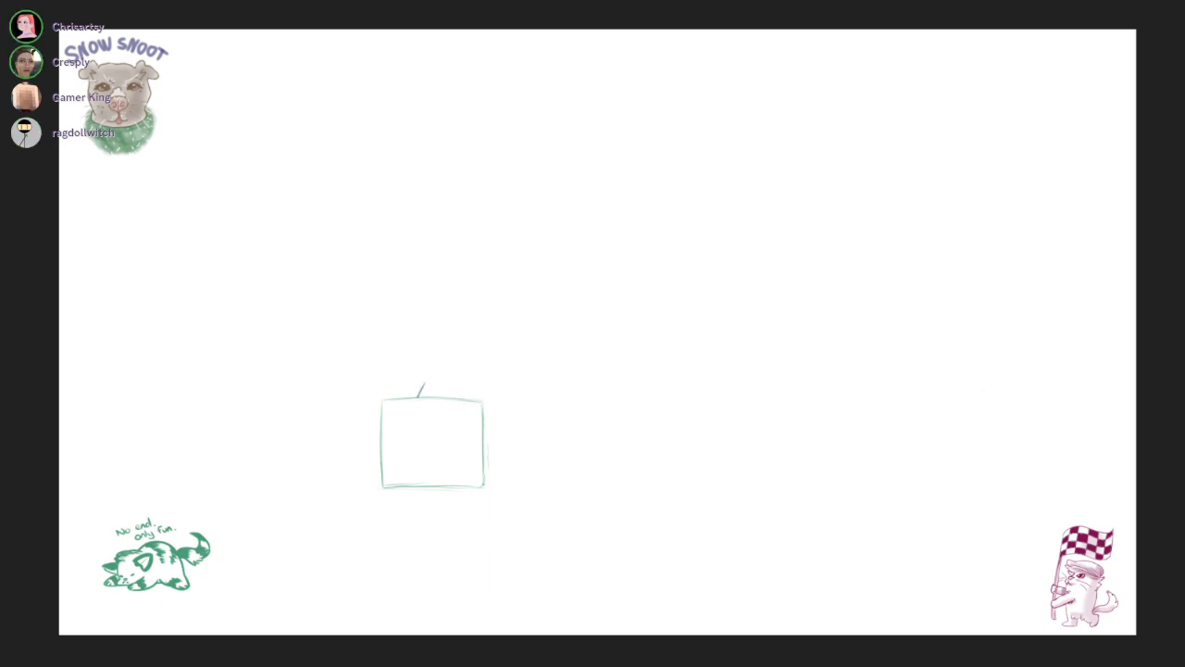
# Undo the first hanger stroke and redraw a triangular hanger with a small round nail above the green rectangle
pyautogui.hotkey('ctrl', 'z')
pyautogui.moveTo(420, 397); pyautogui.dragTo(429, 379)
pyautogui.moveTo(429, 381); pyautogui.dragTo(434, 379)
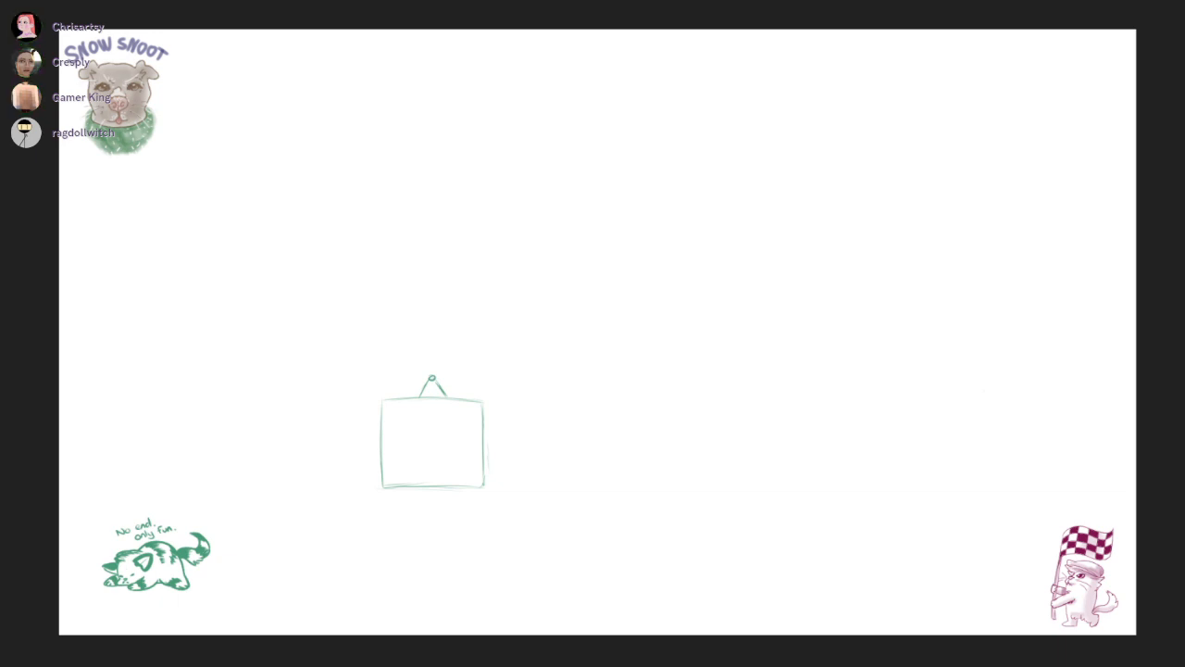
# Draw a thin rounded bar along the bottom of the green rectangle and darken its upper edge
pyautogui.moveTo(704, 0); pyautogui.dragTo(856, 0)
pyautogui.moveTo(388, 495); pyautogui.dragTo(484, 492)
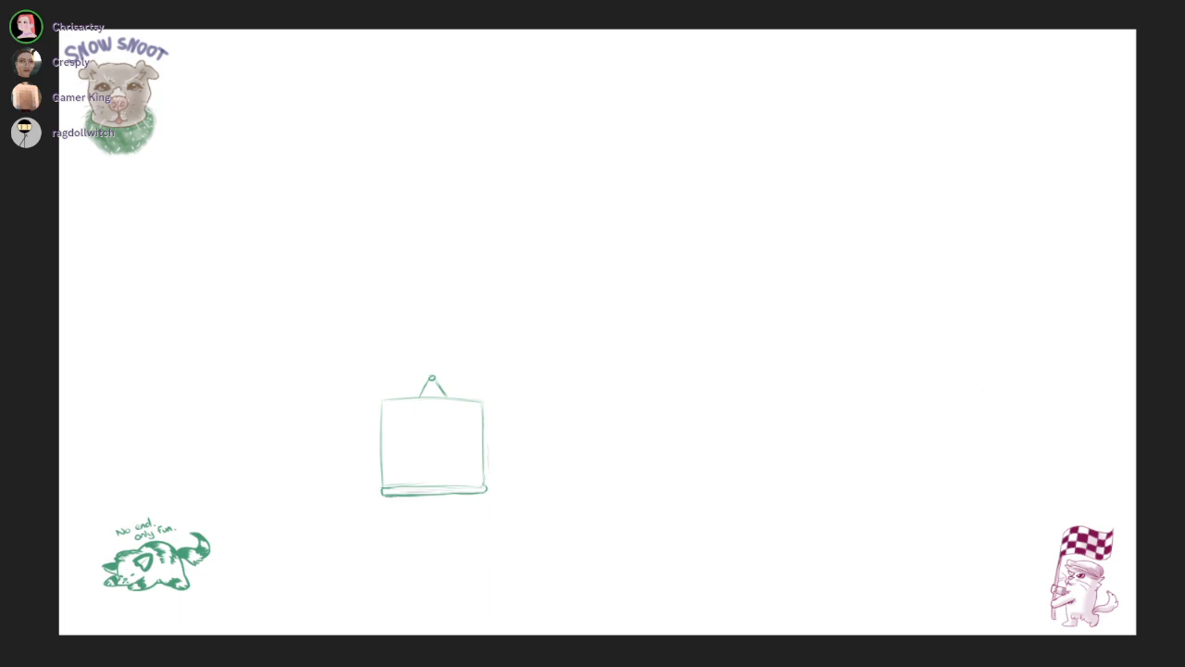
pyautogui.moveTo(415, 488); pyautogui.dragTo(481, 484)
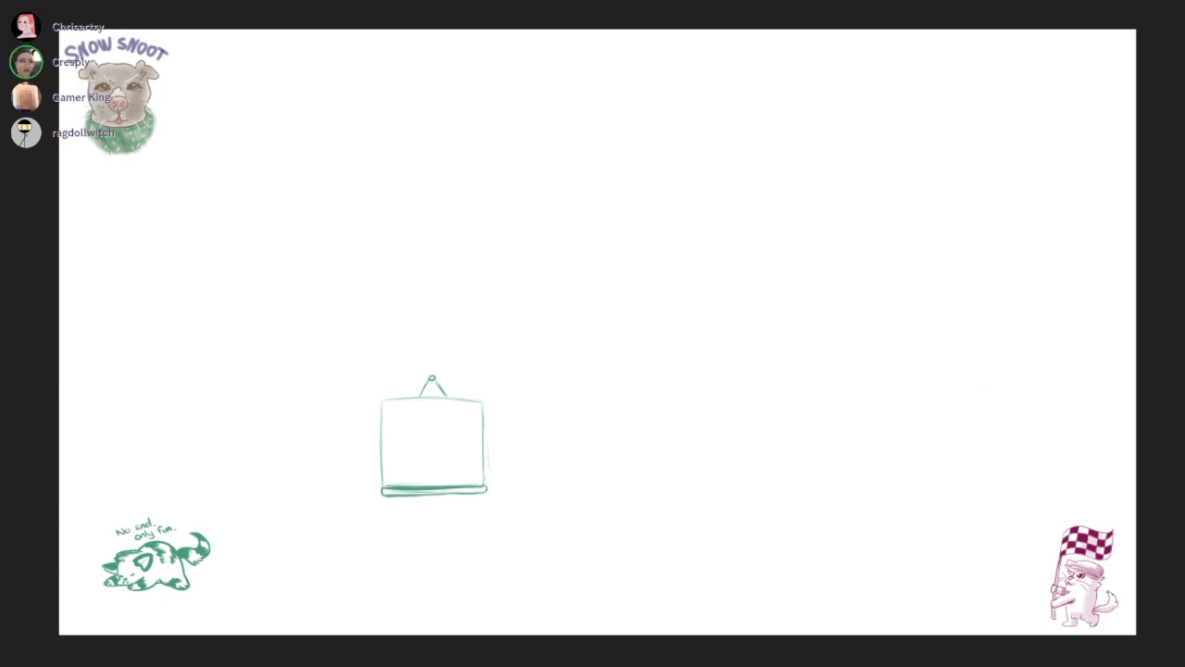
# Draw a rough inner border just inside the green rectangle to form a framed screen
pyautogui.moveTo(387, 421); pyautogui.dragTo(388, 477)
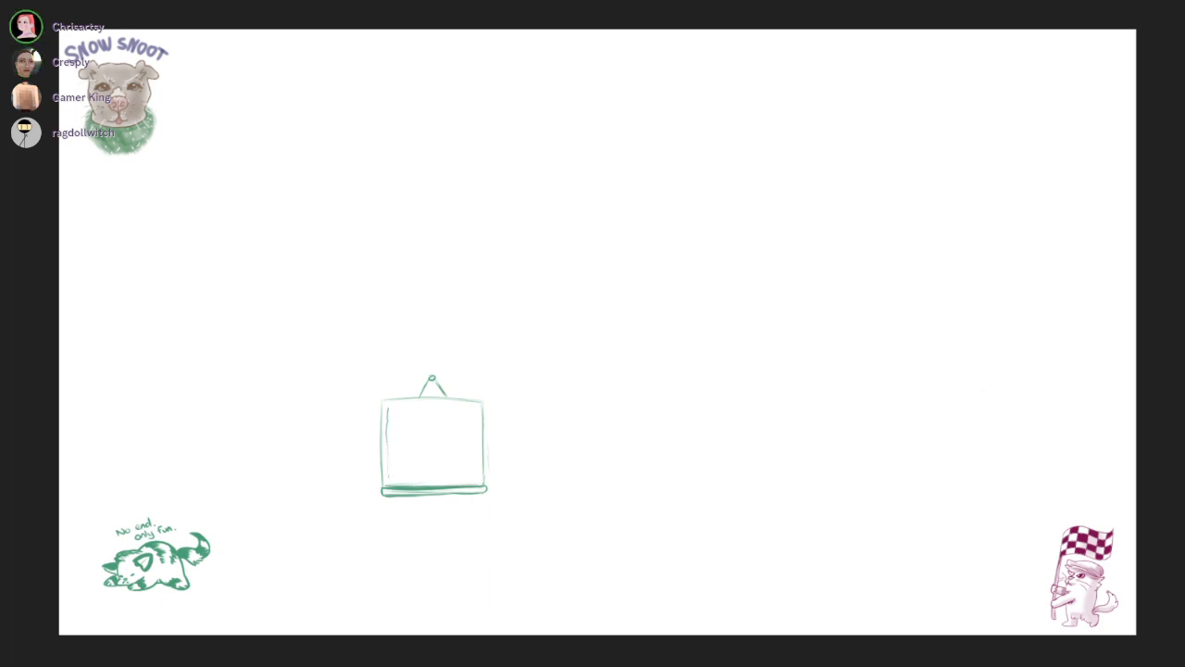
pyautogui.moveTo(389, 408)
pyautogui.mouseDown()
pyautogui.moveTo(410, 405)
pyautogui.moveTo(476, 446)
pyautogui.moveTo(476, 473)
pyautogui.mouseUp()
pyautogui.moveTo(400, 481); pyautogui.dragTo(415, 481)
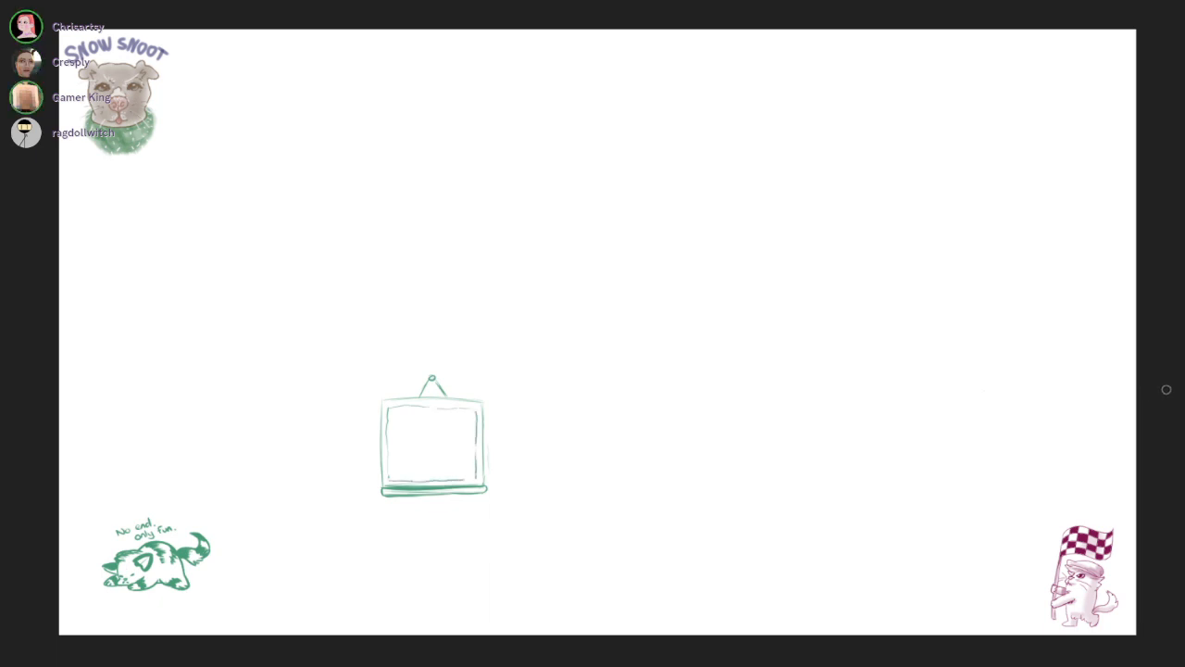
# Examine the flag-carrying cat and the hanging FIN screen sketch with the seated figure below it
pyautogui.moveTo(1144, 370); pyautogui.dragTo(938, 299)
pyautogui.moveTo(759, 509); pyautogui.dragTo(838, 537)
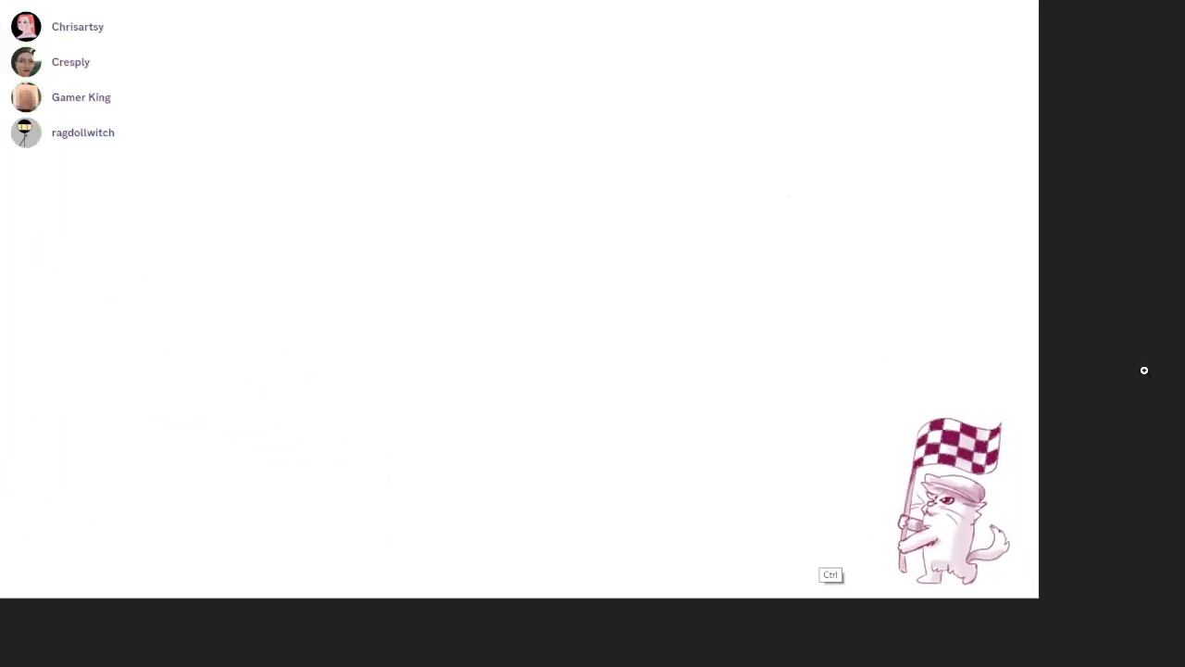
pyautogui.moveTo(1145, 370); pyautogui.dragTo(1177, 366)
pyautogui.moveTo(602, 471); pyautogui.dragTo(566, 454)
pyautogui.hotkey('ctrl', 'z')
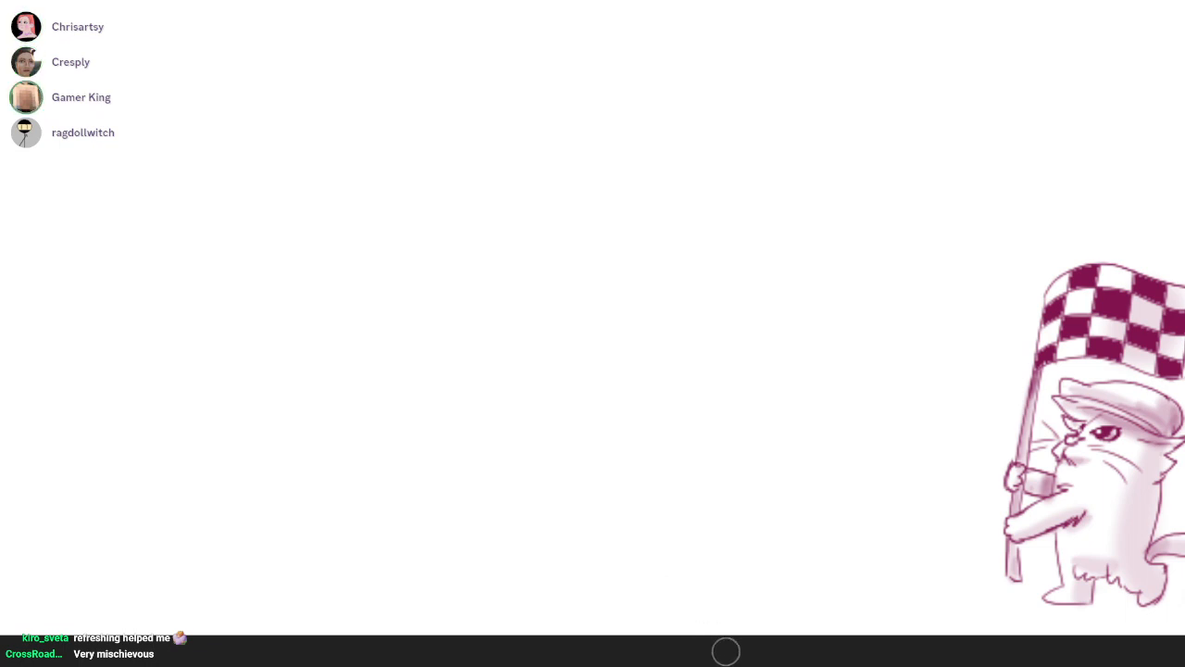
pyautogui.scroll(-5, 675, 562)
pyautogui.moveTo(675, 562); pyautogui.dragTo(975, 632)
pyautogui.scroll(4, 675, 562)
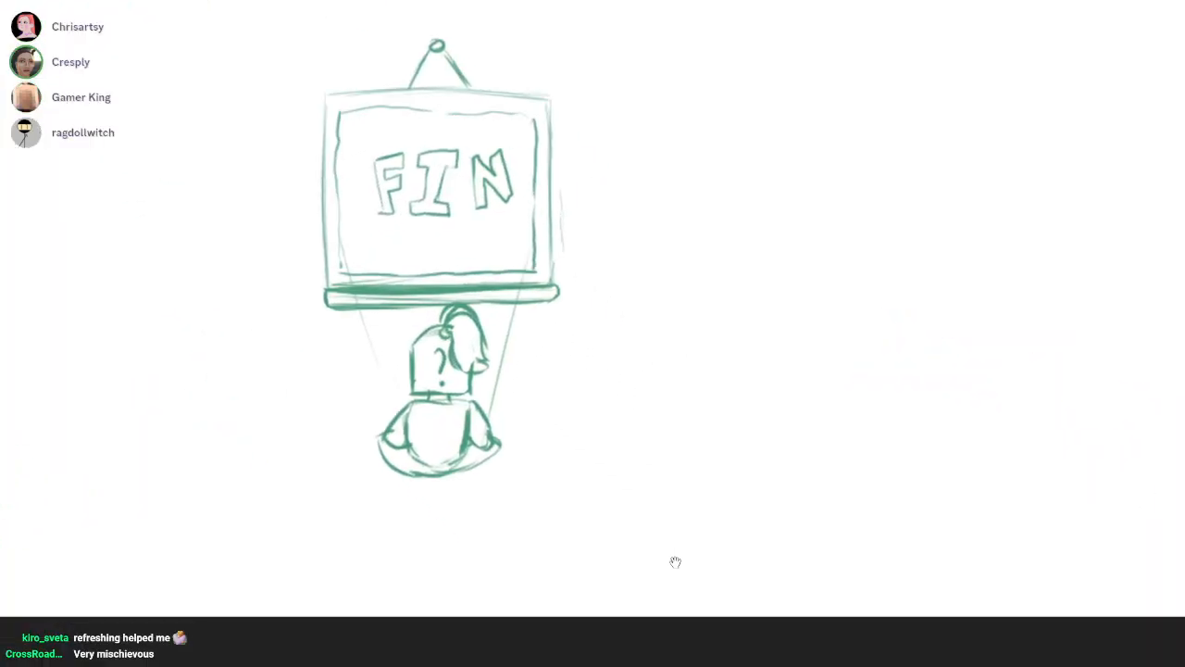
pyautogui.scroll(-6, 675, 562)
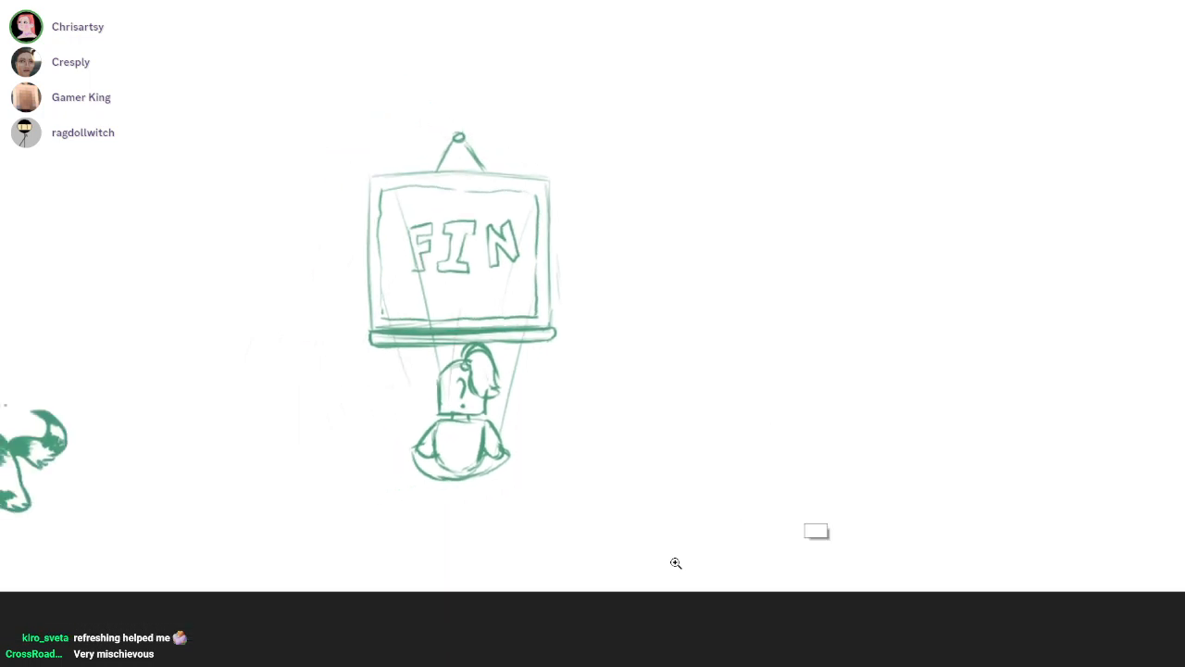
# Examine the empty canvas area between the hanging FIN screen and the flag-carrying cat
pyautogui.moveTo(675, 562); pyautogui.dragTo(455, 536)
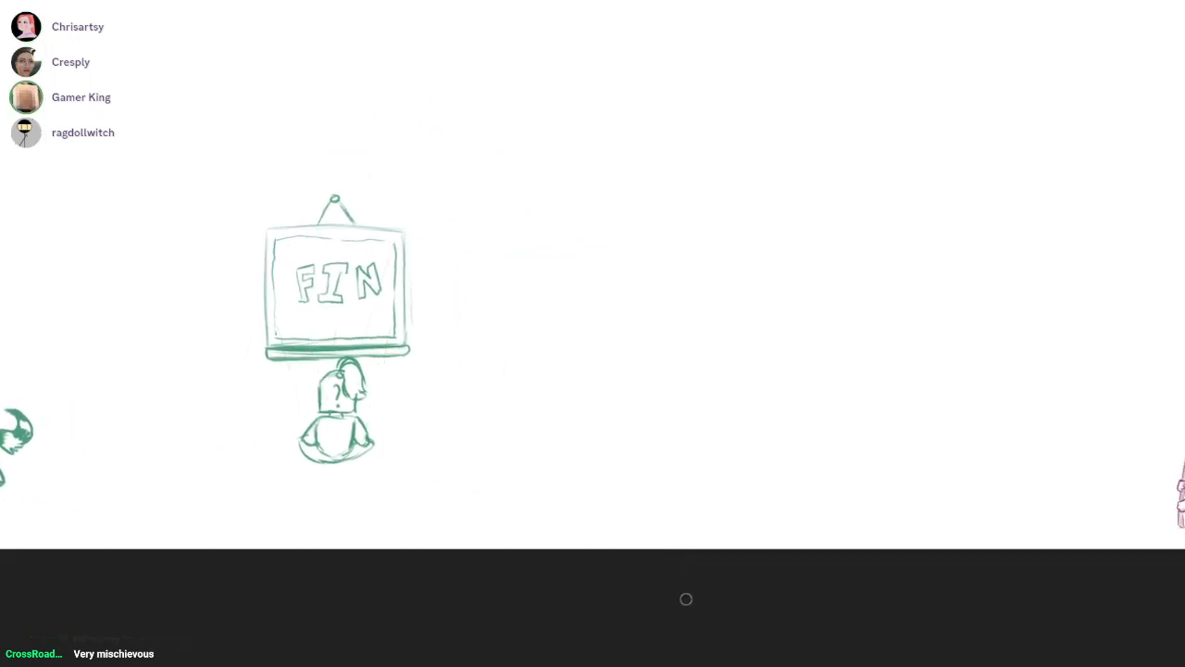
pyautogui.moveTo(675, 562); pyautogui.dragTo(609, 593)
pyautogui.scroll(-1, 675, 562)
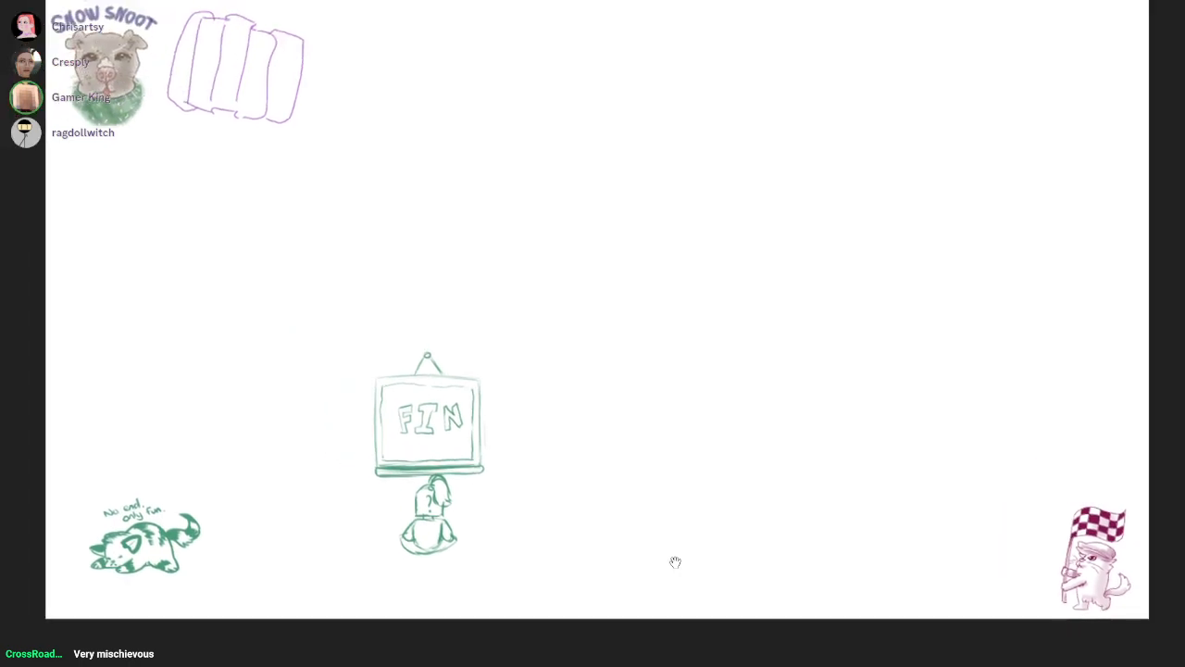
pyautogui.moveTo(675, 562); pyautogui.dragTo(583, 524)
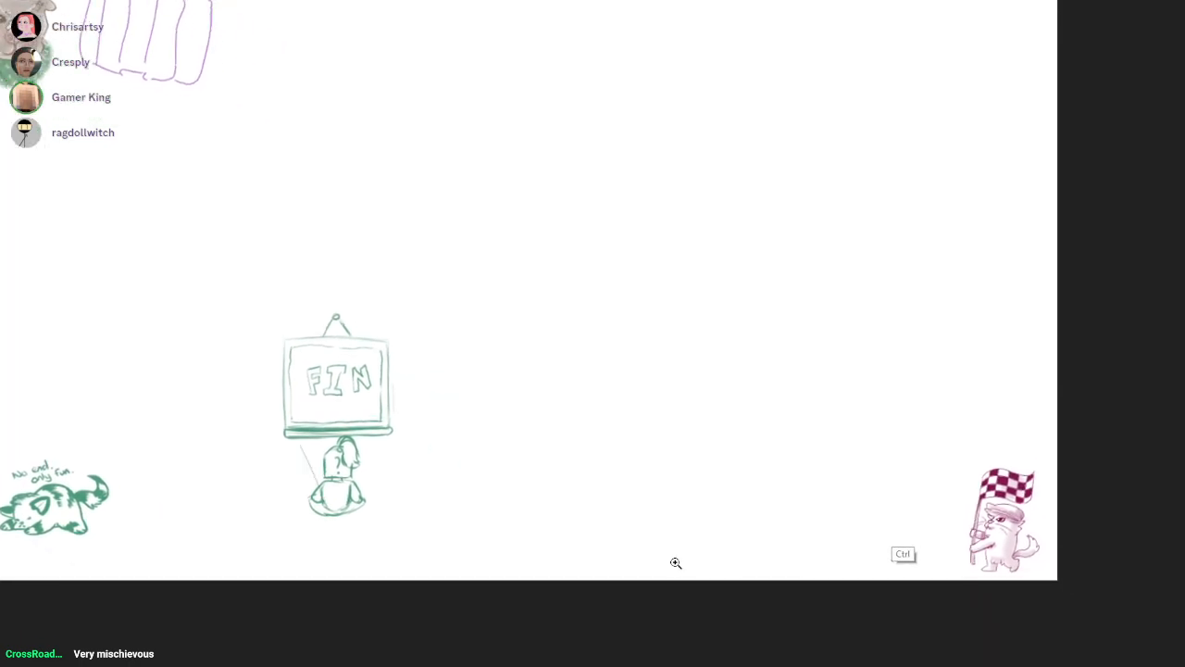
pyautogui.scroll(1, 675, 562)
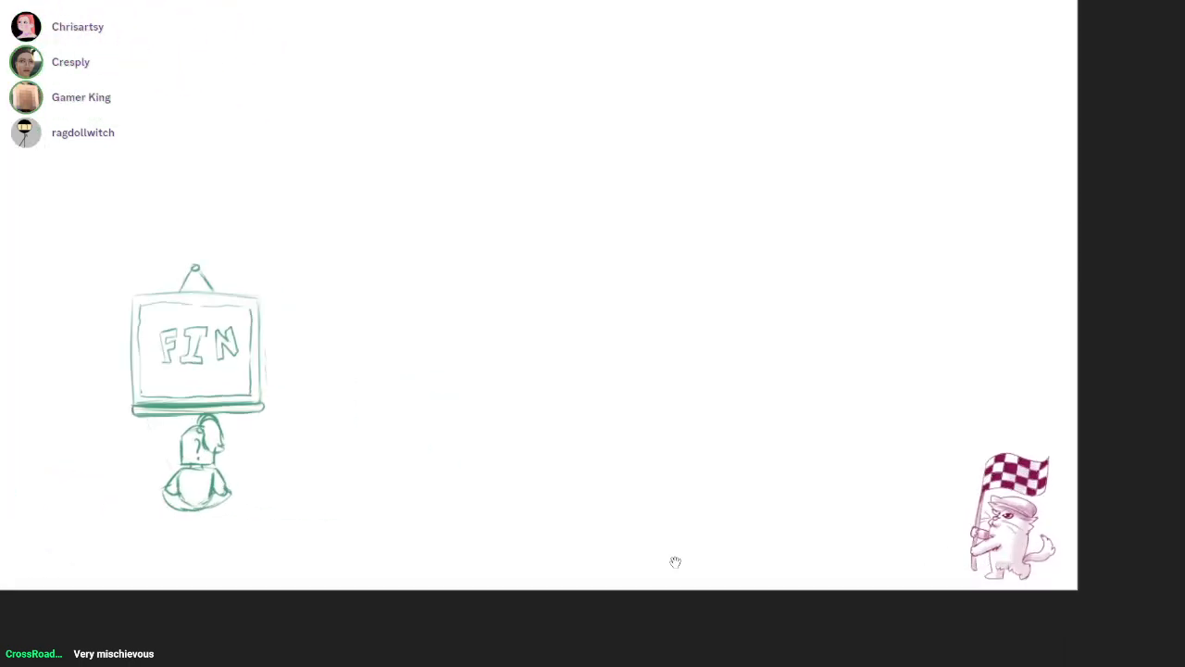
pyautogui.moveTo(675, 562); pyautogui.dragTo(607, 564)
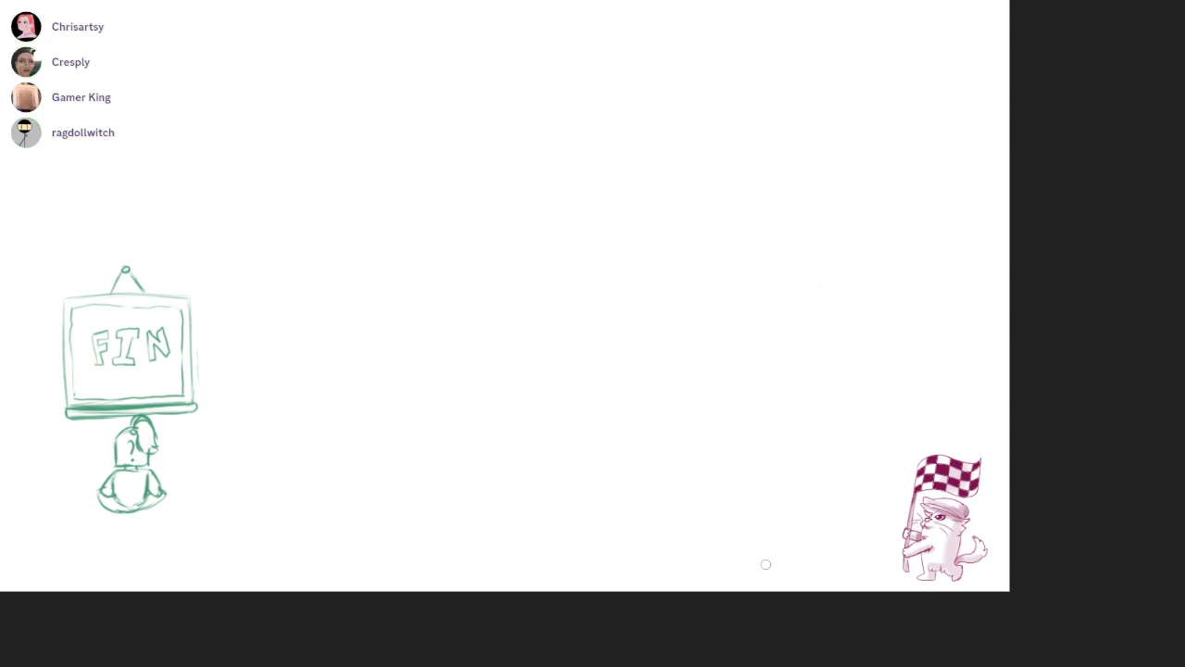
pyautogui.moveTo(844, 555); pyautogui.dragTo(1063, 388)
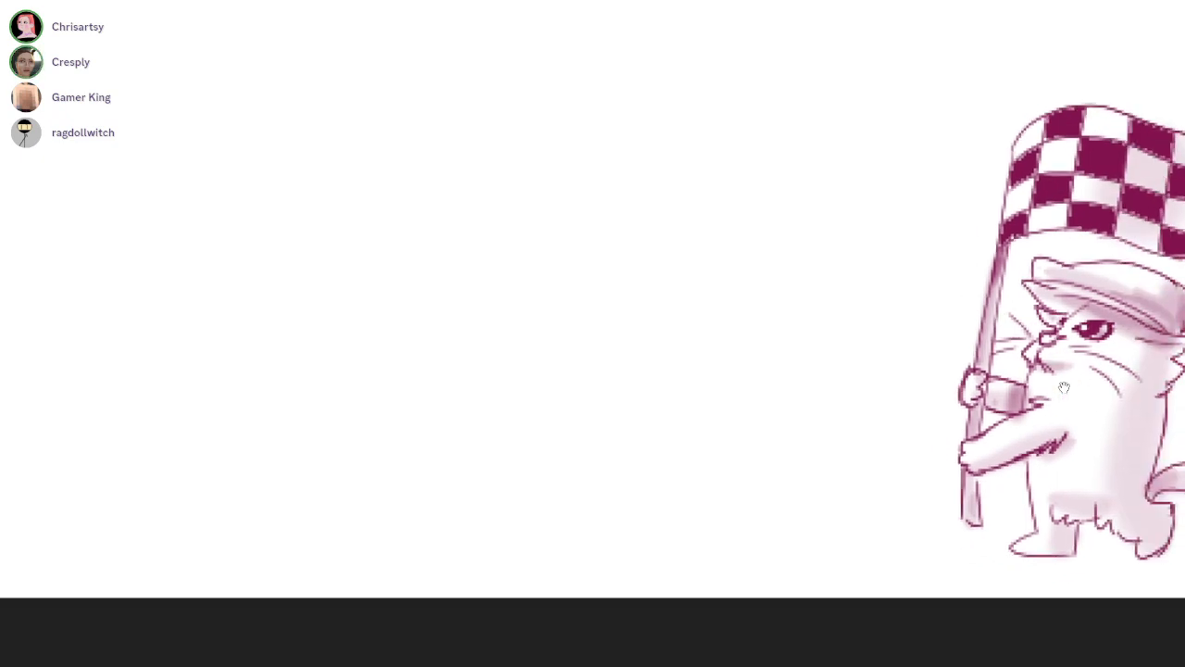
# Reduce the brush size and rough in two light pink circles between the FIN screen and the flag-carrying cat
pyautogui.press('[')
pyautogui.press('[')
pyautogui.press('[')
pyautogui.press('[')
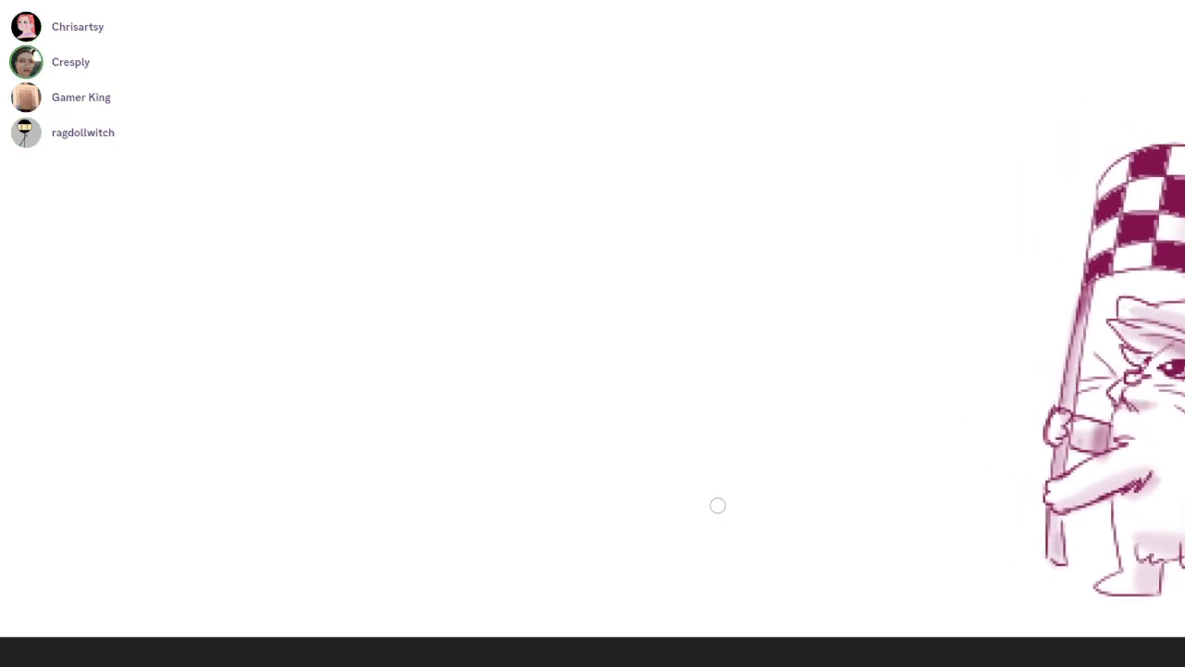
pyautogui.moveTo(423, 188)
pyautogui.mouseDown()
pyautogui.moveTo(503, 177)
pyautogui.moveTo(402, 227)
pyautogui.moveTo(405, 202)
pyautogui.mouseUp()
pyautogui.moveTo(969, 290); pyautogui.dragTo(1064, 387)
pyautogui.moveTo(648, 132)
pyautogui.mouseDown()
pyautogui.moveTo(691, 43)
pyautogui.moveTo(681, 164)
pyautogui.mouseUp()
pyautogui.moveTo(1054, 250)
pyautogui.mouseDown()
pyautogui.moveTo(1065, 397)
pyautogui.moveTo(1021, 300)
pyautogui.moveTo(1011, 342)
pyautogui.moveTo(1069, 232)
pyautogui.mouseUp()
pyautogui.moveTo(871, 258)
pyautogui.mouseDown()
pyautogui.moveTo(640, 392)
pyautogui.moveTo(699, 364)
pyautogui.mouseUp()
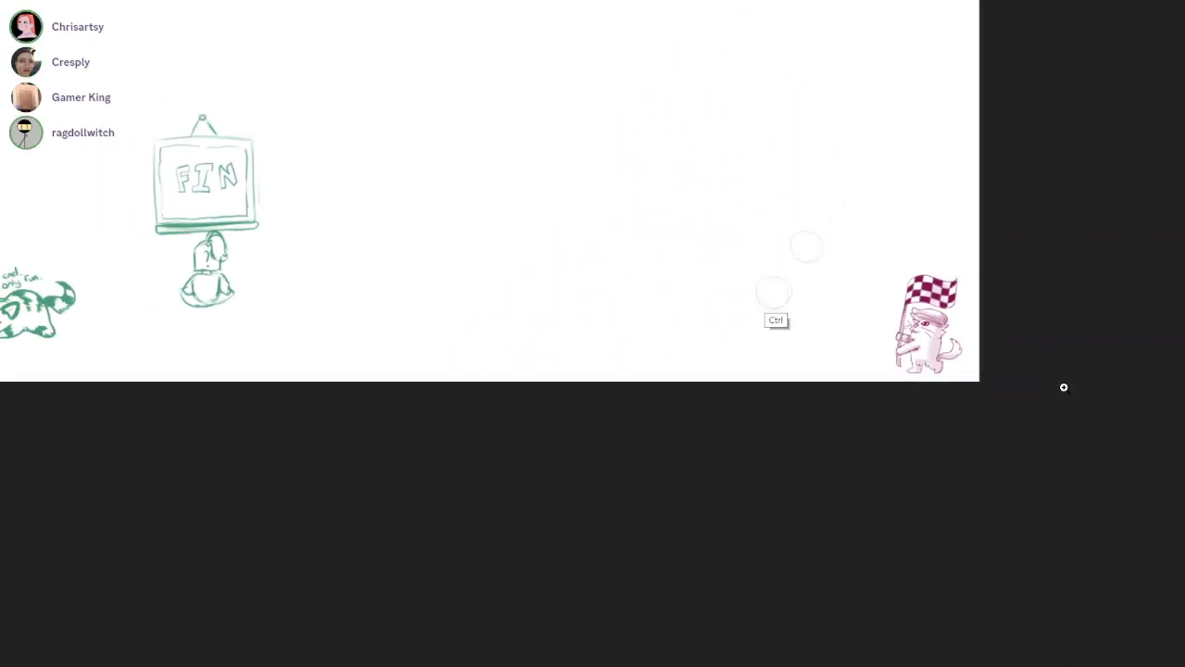
pyautogui.moveTo(772, 280); pyautogui.dragTo(809, 324)
pyautogui.keyDown('ctrl'); pyautogui.click(809, 329); pyautogui.keyUp('ctrl')
# Sketch a light upright rectangular box below and beside the lower pink circle
pyautogui.moveTo(570, 354)
pyautogui.mouseDown()
pyautogui.moveTo(567, 477)
pyautogui.moveTo(650, 322)
pyautogui.mouseUp()
pyautogui.moveTo(656, 330); pyautogui.dragTo(657, 380)
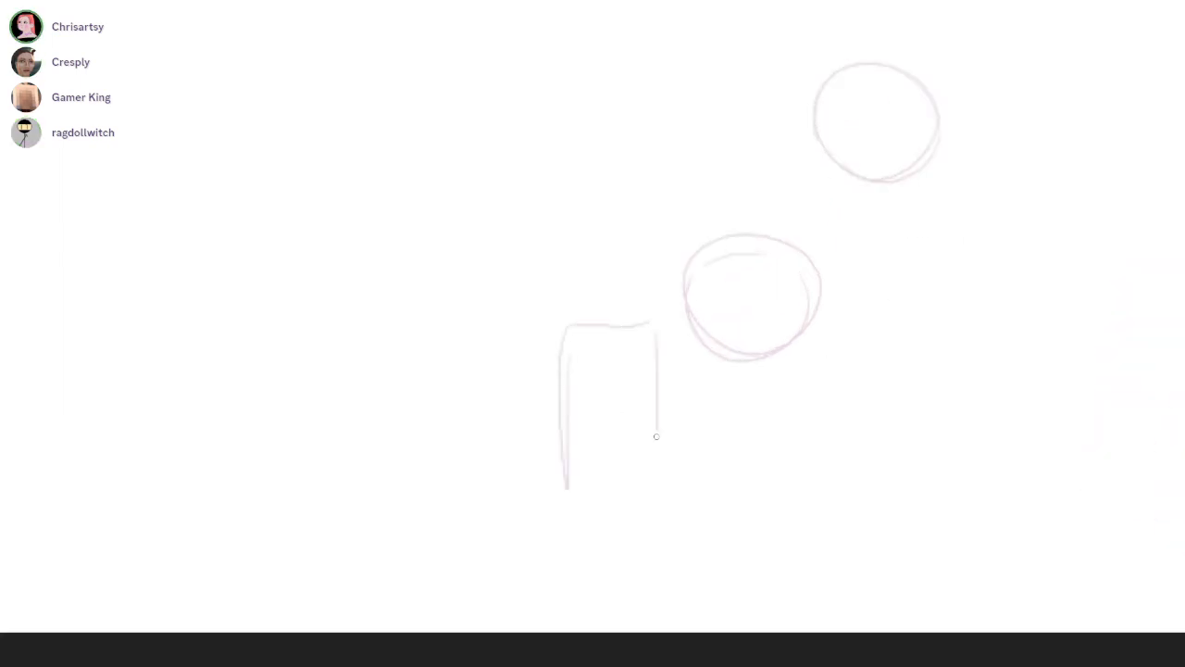
pyautogui.moveTo(617, 487); pyautogui.dragTo(608, 542)
# Erase the upper pink circle and redraw it on the other side, above the rectangular box
pyautogui.press('e')
pyautogui.moveTo(847, 222)
pyautogui.mouseDown()
pyautogui.moveTo(809, 167)
pyautogui.moveTo(851, 159)
pyautogui.mouseUp()
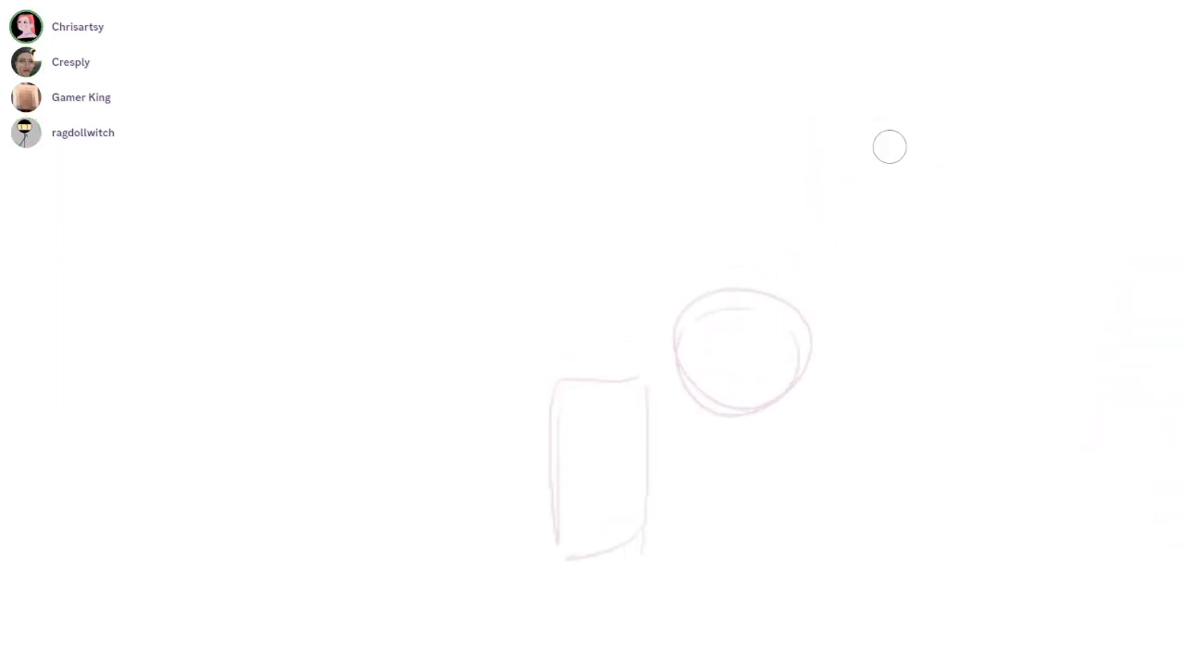
pyautogui.moveTo(449, 138); pyautogui.dragTo(546, 189)
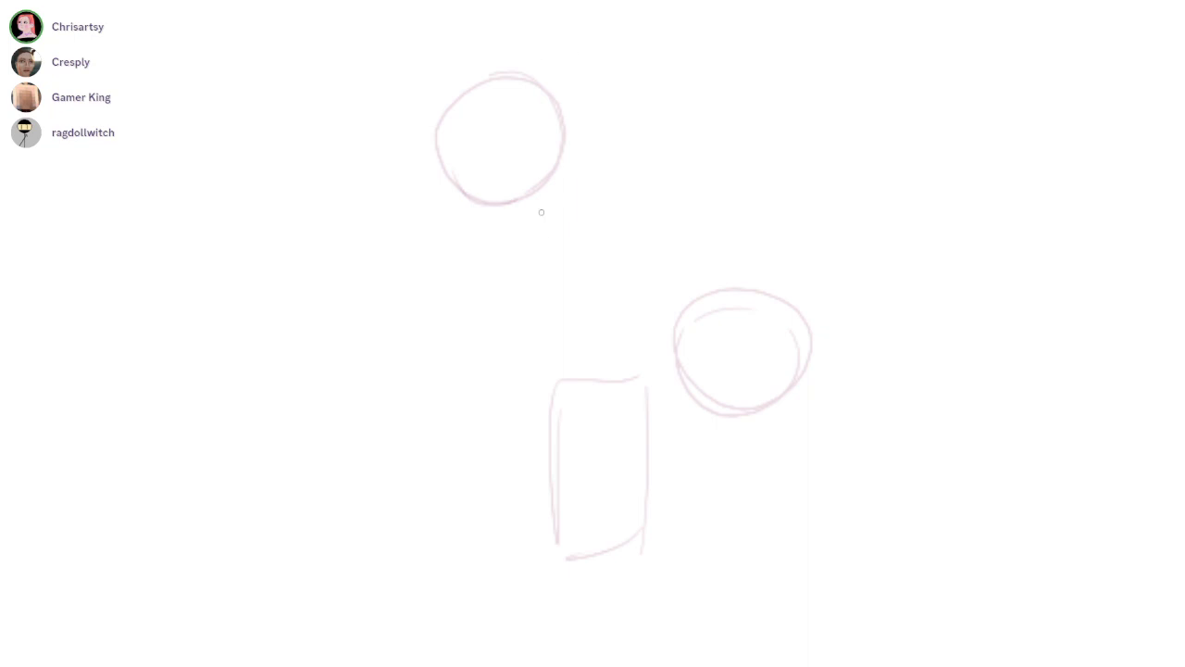
# Draw a pair of long curved lines with a small collar below the new circle, undoing a stray stroke
pyautogui.moveTo(504, 231); pyautogui.dragTo(426, 463)
pyautogui.moveTo(533, 204); pyautogui.dragTo(459, 448)
pyautogui.moveTo(500, 238); pyautogui.dragTo(545, 246)
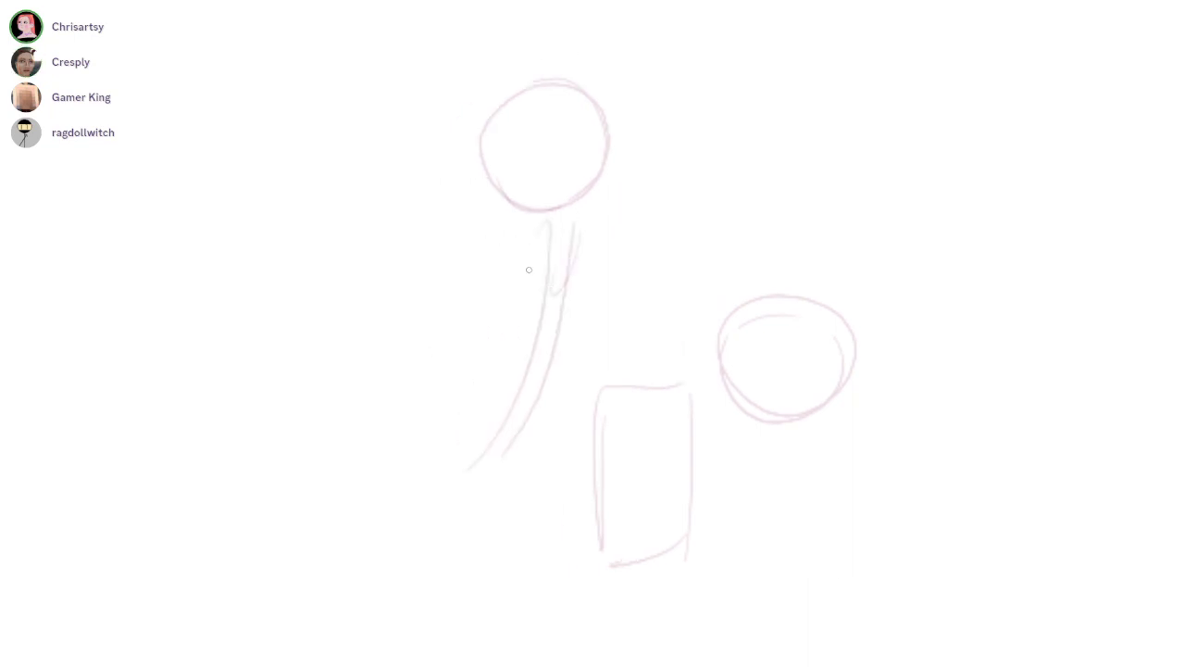
pyautogui.moveTo(684, 185); pyautogui.dragTo(708, 202)
pyautogui.hotkey('ctrl', 'z')
# Sketch a tall narrow upright on the box with small rounded side tabs, and a lens circle inside the box
pyautogui.moveTo(629, 239); pyautogui.dragTo(657, 376)
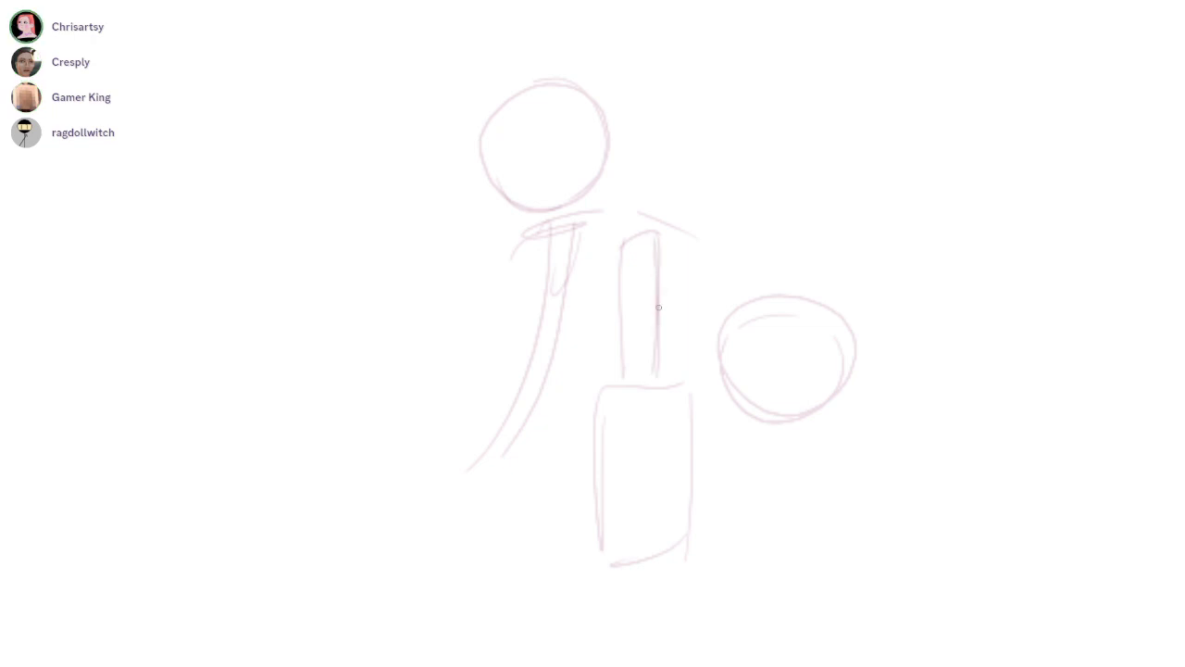
pyautogui.moveTo(663, 478)
pyautogui.mouseDown()
pyautogui.moveTo(709, 490)
pyautogui.moveTo(716, 454)
pyautogui.mouseUp()
pyautogui.moveTo(648, 337)
pyautogui.mouseDown()
pyautogui.moveTo(607, 342)
pyautogui.moveTo(597, 400)
pyautogui.mouseUp()
pyautogui.moveTo(671, 394)
pyautogui.mouseDown()
pyautogui.moveTo(668, 379)
pyautogui.moveTo(630, 368)
pyautogui.moveTo(646, 378)
pyautogui.moveTo(715, 311)
pyautogui.mouseUp()
pyautogui.hotkey('ctrl', 'z')
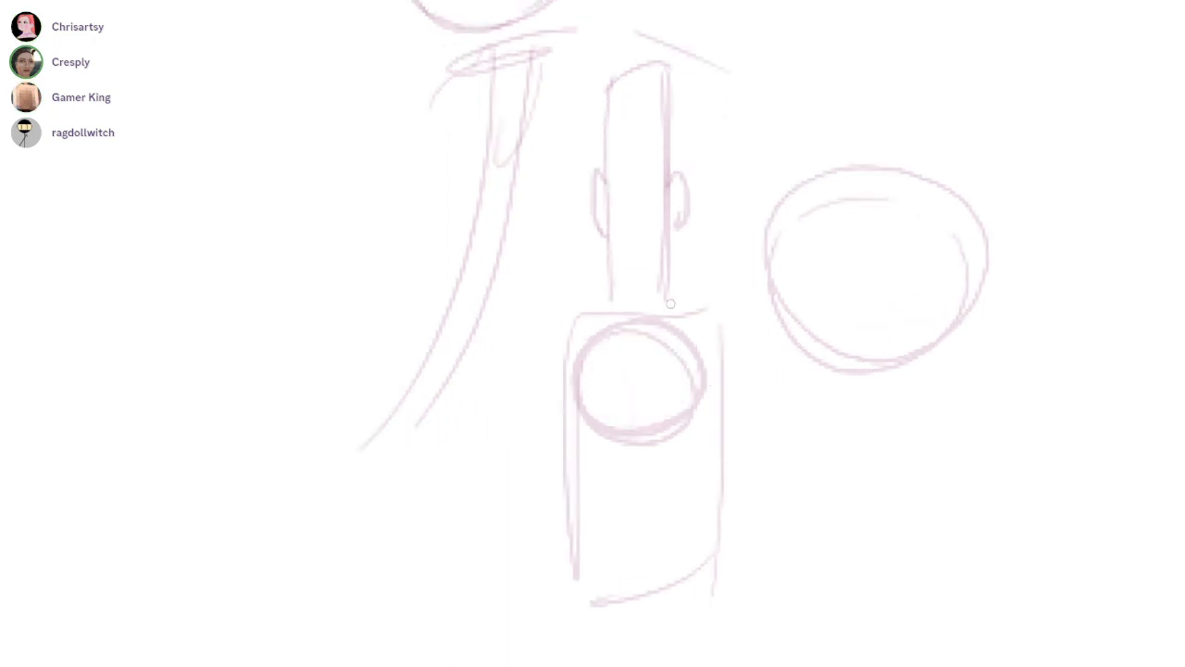
# Fill the centre of the lens circle with a pale pink disc using an enlarged brush, and restore the small size
pyautogui.press(']')
pyautogui.press(']')
pyautogui.press(']')
pyautogui.press(']')
pyautogui.press(']')
pyautogui.press(']')
pyautogui.press(']')
pyautogui.press(']')
pyautogui.click(638, 381)
pyautogui.moveTo(639, 381); pyautogui.dragTo(670, 398)
pyautogui.press('[')
pyautogui.press('[')
pyautogui.press('[')
pyautogui.press('[')
# Outline the pale lens disc with a darker inner ring, undoing the strokes that miss its edge
pyautogui.scroll(3, 642, 381)
pyautogui.hotkey('ctrl', 'z')
pyautogui.moveTo(583, 370)
pyautogui.mouseDown()
pyautogui.moveTo(685, 373)
pyautogui.moveTo(614, 454)
pyautogui.mouseUp()
pyautogui.scroll(3, 643, 356)
pyautogui.moveTo(569, 410); pyautogui.dragTo(707, 429)
pyautogui.hotkey('ctrl', 'z')
pyautogui.hotkey('ctrl', 'z')
pyautogui.moveTo(691, 335)
pyautogui.mouseDown()
pyautogui.moveTo(630, 307)
pyautogui.moveTo(615, 453)
pyautogui.mouseUp()
pyautogui.moveTo(650, 313); pyautogui.dragTo(638, 444)
pyautogui.moveTo(696, 418); pyautogui.dragTo(568, 422)
pyautogui.moveTo(639, 309); pyautogui.dragTo(615, 450)
pyautogui.moveTo(637, 307)
pyautogui.mouseDown()
pyautogui.moveTo(633, 444)
pyautogui.moveTo(615, 448)
pyautogui.mouseUp()
# Erase parts of the old outer lens circle and redraw it as a wider ring around the disc
pyautogui.press('e')
pyautogui.moveTo(542, 384); pyautogui.dragTo(618, 296)
pyautogui.press('b')
pyautogui.moveTo(531, 367); pyautogui.dragTo(681, 293)
pyautogui.moveTo(606, 275); pyautogui.dragTo(731, 411)
pyautogui.press('e')
pyautogui.moveTo(776, 319)
pyautogui.mouseDown()
pyautogui.moveTo(740, 444)
pyautogui.moveTo(708, 449)
pyautogui.mouseUp()
pyautogui.moveTo(627, 490); pyautogui.dragTo(710, 492)
pyautogui.press('b')
pyautogui.moveTo(530, 387)
pyautogui.mouseDown()
pyautogui.moveTo(693, 466)
pyautogui.moveTo(734, 426)
pyautogui.mouseUp()
pyautogui.moveTo(741, 331); pyautogui.dragTo(687, 469)
pyautogui.hotkey('ctrl', 'z')
pyautogui.moveTo(737, 365); pyautogui.dragTo(699, 465)
pyautogui.moveTo(731, 427); pyautogui.dragTo(622, 474)
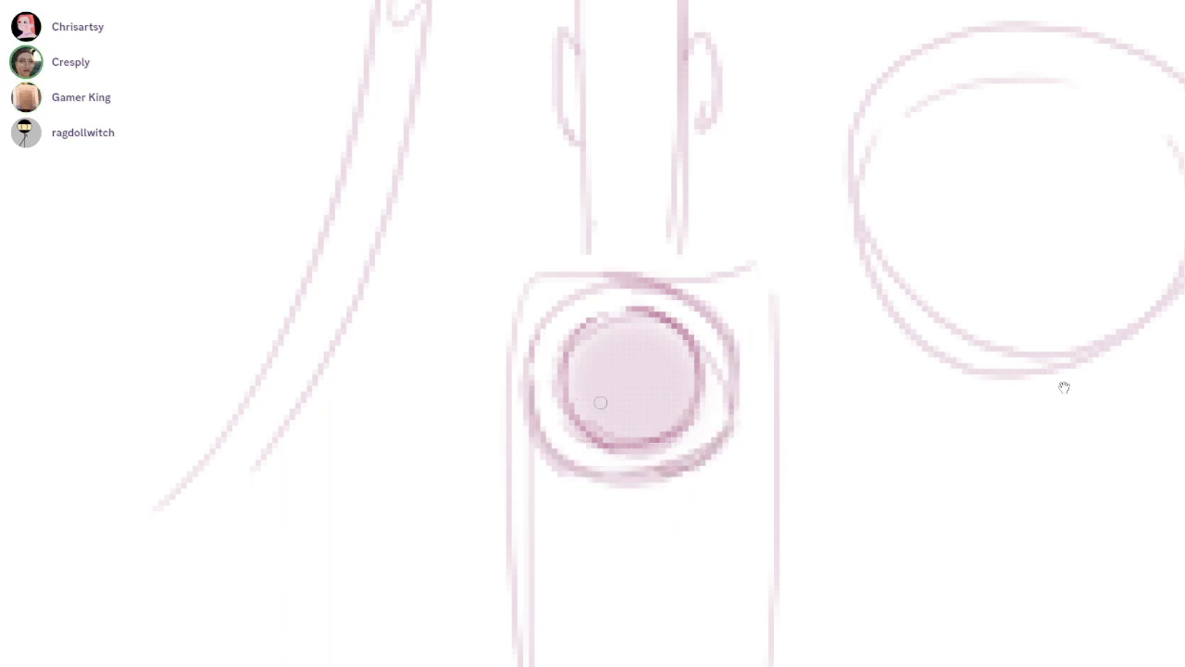
# Redraw the box's straight top edge and upper corner above the lens, undoing one misplaced stroke
pyautogui.moveTo(600, 402); pyautogui.dragTo(589, 349)
pyautogui.moveTo(539, 216); pyautogui.dragTo(724, 204)
pyautogui.keyDown('ctrl'); pyautogui.moveTo(774, 285); pyautogui.dragTo(741, 278); pyautogui.keyUp('ctrl')
pyautogui.hotkey('ctrl', 'z')
pyautogui.moveTo(738, 232); pyautogui.dragTo(735, 301)
# Erase part of the box's old outline and redraw both vertical sides closer together below the lens
pyautogui.press('e')
pyautogui.moveTo(568, 228)
pyautogui.mouseDown()
pyautogui.moveTo(555, 259)
pyautogui.moveTo(562, 566)
pyautogui.mouseUp()
pyautogui.press('b')
pyautogui.moveTo(589, 397); pyautogui.dragTo(588, 587)
pyautogui.moveTo(728, 348); pyautogui.dragTo(714, 574)
pyautogui.moveTo(723, 449); pyautogui.dragTo(726, 555)
# Erase the leftover outer side line of the box, darken the new side and draw a straight bottom edge
pyautogui.press('e')
pyautogui.moveTo(718, 304)
pyautogui.mouseDown()
pyautogui.moveTo(709, 341)
pyautogui.moveTo(721, 327)
pyautogui.mouseUp()
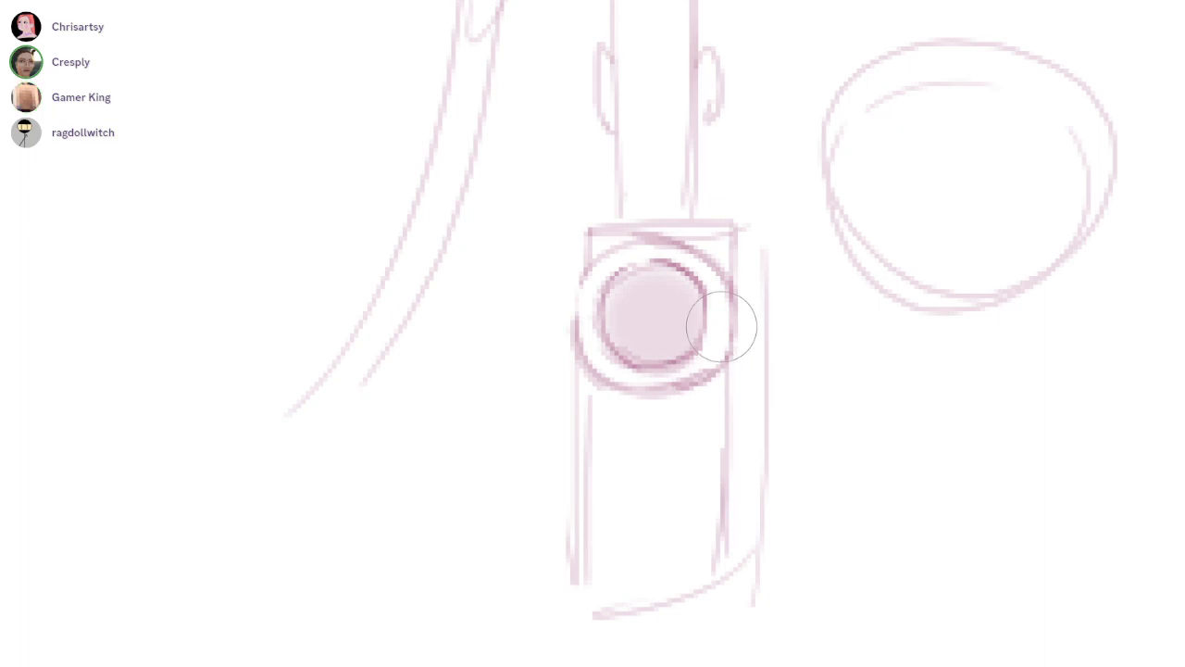
pyautogui.moveTo(767, 294); pyautogui.dragTo(755, 623)
pyautogui.press('b')
pyautogui.moveTo(734, 365); pyautogui.dragTo(718, 609)
pyautogui.moveTo(714, 519); pyautogui.dragTo(715, 593)
pyautogui.moveTo(567, 607); pyautogui.dragTo(751, 607)
# Draw two splayed double-line legs under the box to form a stand
pyautogui.moveTo(740, 556); pyautogui.dragTo(783, 370)
pyautogui.scroll(-2, 780, 370)
pyautogui.scroll(1, 725, 419)
pyautogui.moveTo(713, 392); pyautogui.dragTo(650, 502)
pyautogui.moveTo(725, 393); pyautogui.dragTo(665, 491)
pyautogui.moveTo(651, 490); pyautogui.dragTo(687, 488)
pyautogui.moveTo(761, 397)
pyautogui.mouseDown()
pyautogui.moveTo(818, 494)
pyautogui.moveTo(836, 484)
pyautogui.mouseUp()
pyautogui.hotkey('ctrl', 'z')
pyautogui.moveTo(831, 476)
pyautogui.mouseDown()
pyautogui.moveTo(737, 652)
pyautogui.moveTo(670, 623)
pyautogui.mouseUp()
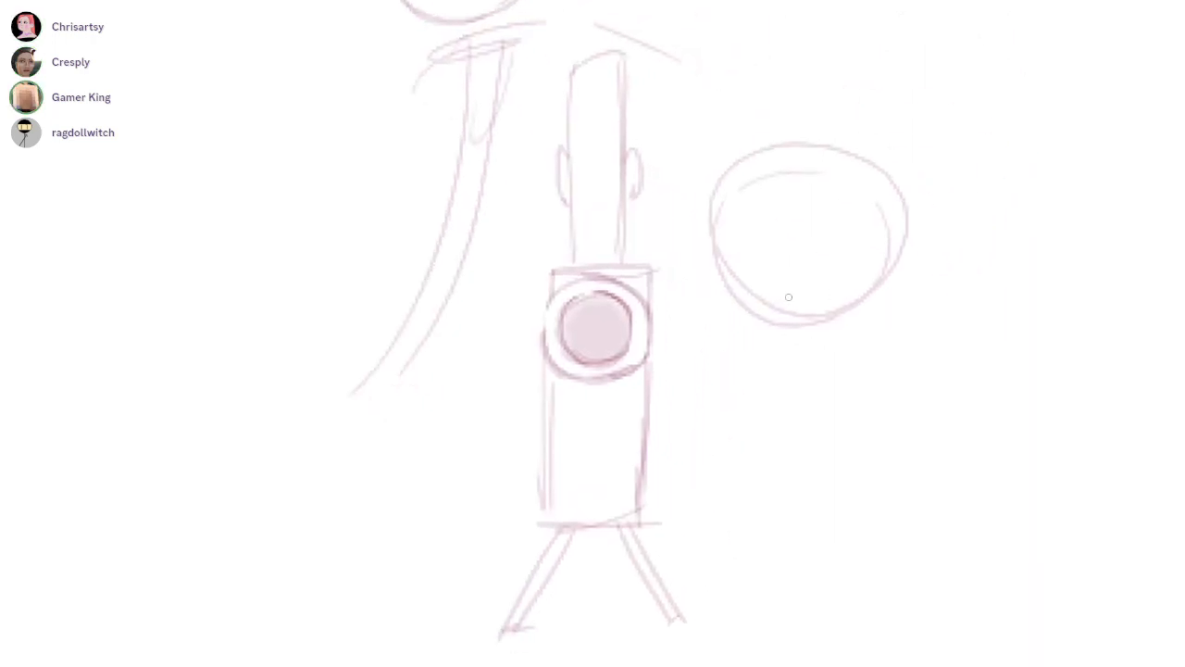
# Sketch an arched line and a cloud-like bump extending from the round shape beside the box
pyautogui.moveTo(778, 337); pyautogui.dragTo(910, 268)
pyautogui.moveTo(907, 265)
pyautogui.mouseDown()
pyautogui.moveTo(994, 265)
pyautogui.moveTo(951, 329)
pyautogui.mouseUp()
pyautogui.moveTo(952, 328); pyautogui.dragTo(1017, 357)
# Sketch the rounded fingers of a hand beside the lens, undoing the strokes that miss
pyautogui.moveTo(728, 361); pyautogui.dragTo(751, 404)
pyautogui.moveTo(737, 384); pyautogui.dragTo(791, 349)
pyautogui.press('ctrl')
pyautogui.hotkey('ctrl', 'z')
pyautogui.hotkey('ctrl', 'z')
pyautogui.moveTo(717, 348)
pyautogui.mouseDown()
pyautogui.moveTo(752, 321)
pyautogui.moveTo(777, 364)
pyautogui.moveTo(752, 358)
pyautogui.mouseUp()
pyautogui.hotkey('ctrl', 'z')
pyautogui.moveTo(758, 333)
pyautogui.mouseDown()
pyautogui.moveTo(789, 362)
pyautogui.moveTo(732, 369)
pyautogui.moveTo(783, 375)
pyautogui.moveTo(792, 342)
pyautogui.mouseUp()
pyautogui.hotkey('ctrl', 'z')
pyautogui.hotkey('ctrl', 'z')
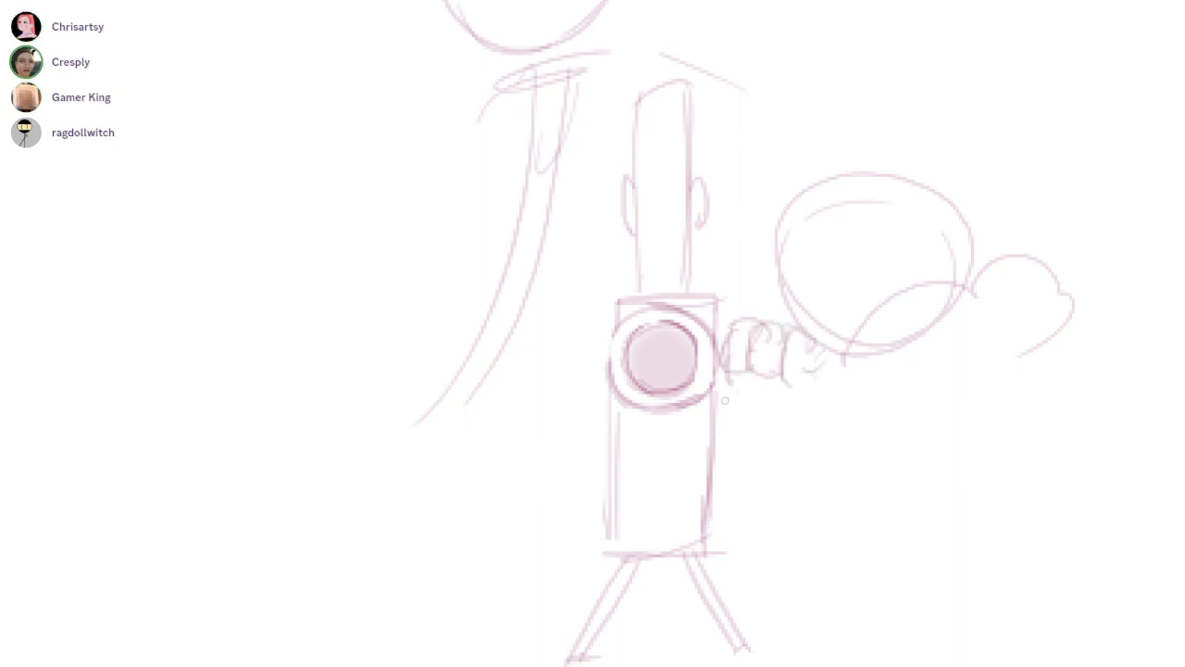
# Add an angular bracket to the box's side below the hand and refine the hand's finger outlines
pyautogui.moveTo(734, 373); pyautogui.dragTo(702, 451)
pyautogui.moveTo(810, 340)
pyautogui.mouseDown()
pyautogui.moveTo(834, 370)
pyautogui.moveTo(790, 373)
pyautogui.mouseUp()
pyautogui.press('e')
pyautogui.press('b')
pyautogui.moveTo(785, 325)
pyautogui.mouseDown()
pyautogui.moveTo(783, 374)
pyautogui.moveTo(802, 375)
pyautogui.moveTo(785, 371)
pyautogui.mouseUp()
pyautogui.moveTo(1045, 320); pyautogui.dragTo(955, 304)
pyautogui.moveTo(826, 475); pyautogui.dragTo(812, 382)
# Undo the rejected strokes and sketch long nested rounded loops hanging below the hand
pyautogui.moveTo(665, 331)
pyautogui.mouseDown()
pyautogui.moveTo(679, 455)
pyautogui.moveTo(684, 357)
pyautogui.moveTo(673, 369)
pyautogui.mouseUp()
pyautogui.hotkey('ctrl', 'z')
pyautogui.hotkey('ctrl', 'z')
pyautogui.hotkey('ctrl', 'z')
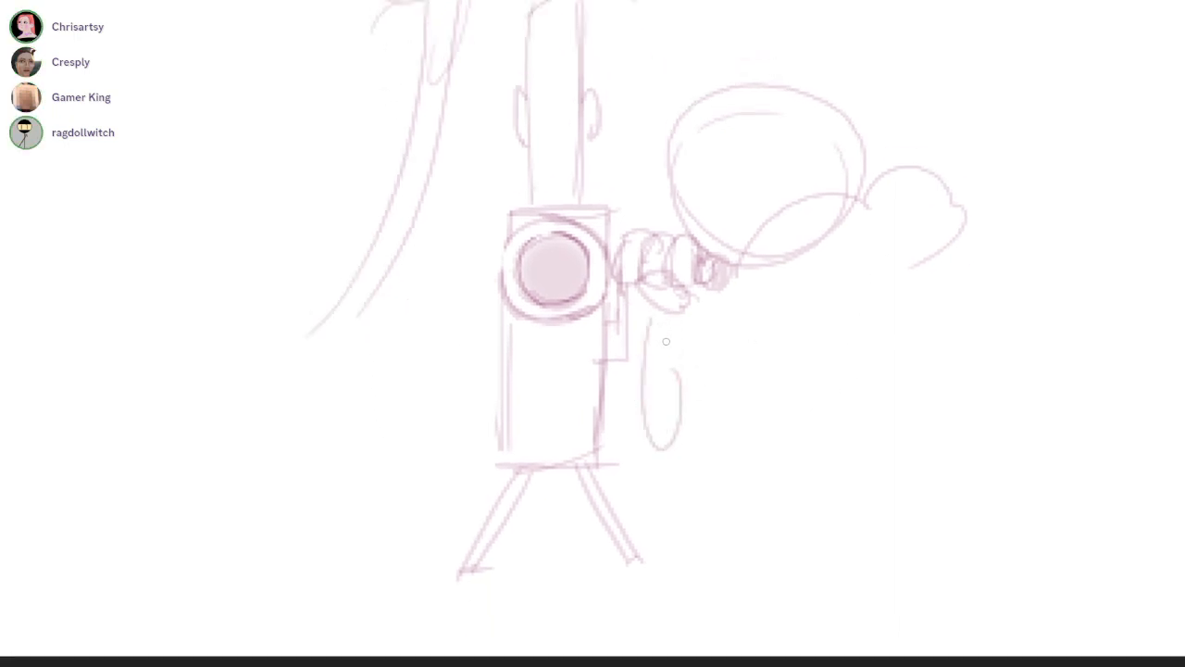
pyautogui.moveTo(685, 428); pyautogui.dragTo(654, 458)
pyautogui.moveTo(680, 400)
pyautogui.mouseDown()
pyautogui.moveTo(653, 470)
pyautogui.moveTo(642, 583)
pyautogui.mouseUp()
# Erase the round shape and cloud-like line, redraw a tilted oval head, and connect it to the box with an arc
pyautogui.scroll(5, 769, 256)
pyautogui.scroll(-1, 820, 254)
pyautogui.moveTo(789, 333)
pyautogui.mouseDown()
pyautogui.moveTo(639, 331)
pyautogui.moveTo(786, 270)
pyautogui.moveTo(784, 225)
pyautogui.moveTo(574, 295)
pyautogui.moveTo(621, 367)
pyautogui.mouseUp()
pyautogui.press('b')
pyautogui.moveTo(767, 267)
pyautogui.mouseDown()
pyautogui.moveTo(637, 211)
pyautogui.moveTo(799, 255)
pyautogui.mouseUp()
pyautogui.moveTo(615, 227); pyautogui.dragTo(488, 320)
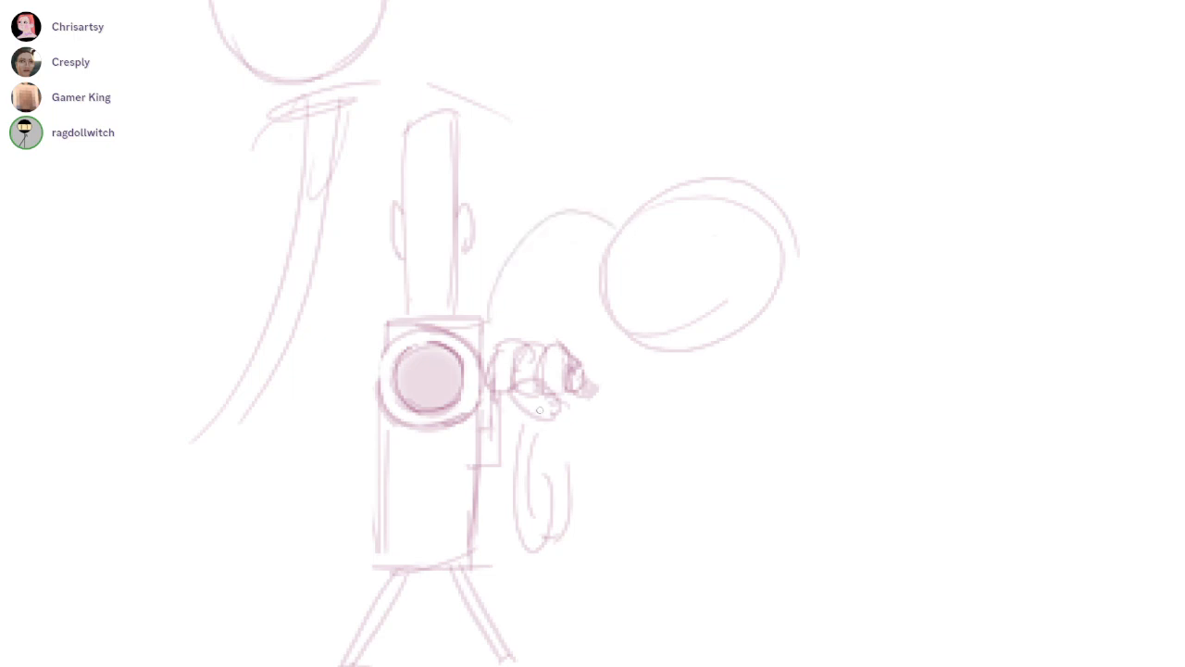
# Draw a diagonal back line below the oval head and undo the trial strokes beneath the chin
pyautogui.moveTo(737, 337); pyautogui.dragTo(693, 321)
pyautogui.moveTo(718, 376); pyautogui.dragTo(817, 549)
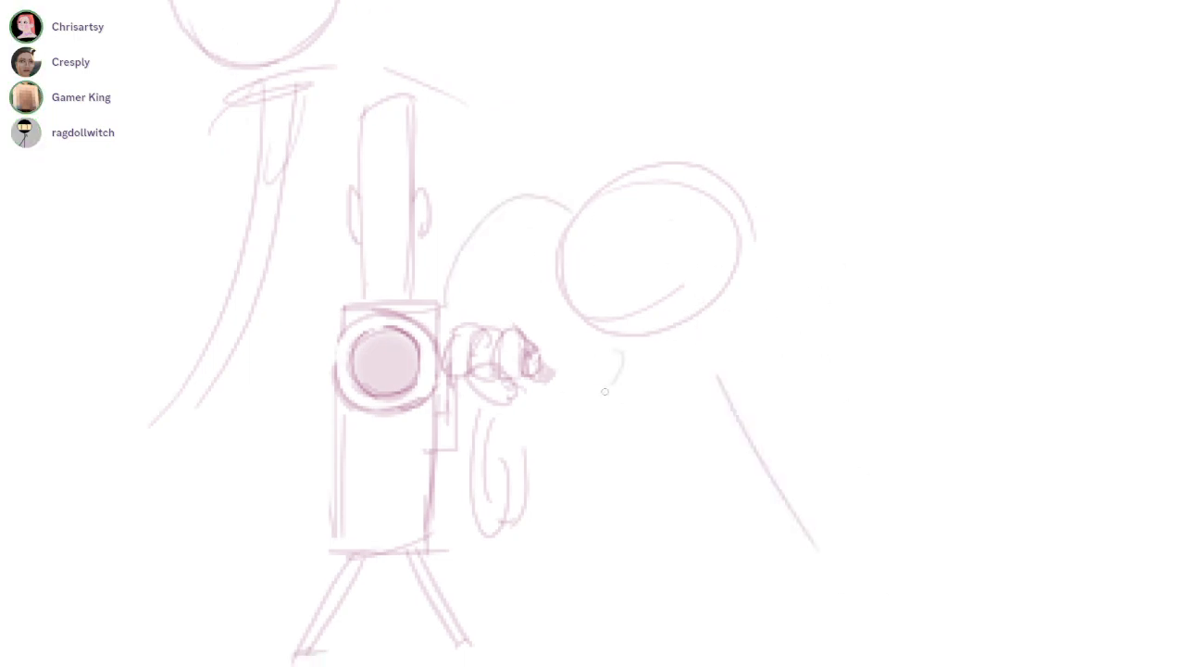
pyautogui.moveTo(611, 403); pyautogui.dragTo(503, 561)
pyautogui.hotkey('ctrl', 'z')
pyautogui.moveTo(600, 372); pyautogui.dragTo(532, 515)
pyautogui.hotkey('ctrl', 'z')
# Draw a long near-vertical line in front of the oval head with small fingers gripping its upper end
pyautogui.moveTo(578, 211)
pyautogui.mouseDown()
pyautogui.moveTo(535, 193)
pyautogui.moveTo(567, 513)
pyautogui.moveTo(628, 535)
pyautogui.mouseUp()
pyautogui.moveTo(565, 200)
pyautogui.mouseDown()
pyautogui.moveTo(575, 188)
pyautogui.moveTo(558, 209)
pyautogui.moveTo(569, 212)
pyautogui.mouseUp()
pyautogui.press('b')
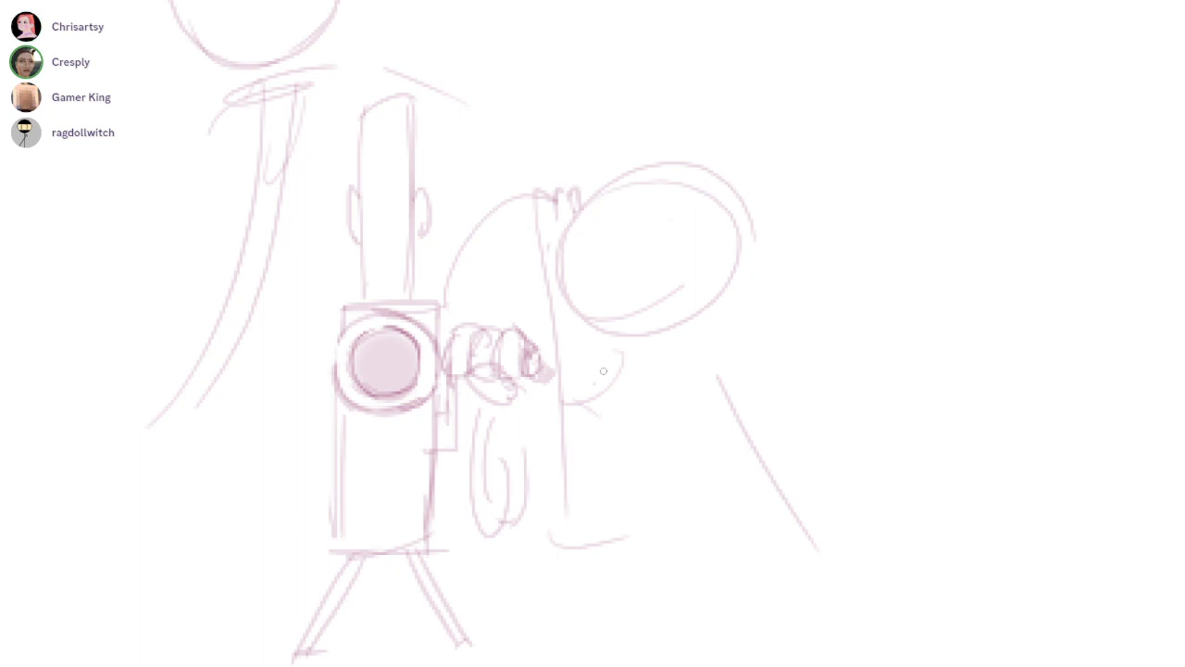
# Sketch the flowing outline above and behind the oval head with a pointed front flap, undoing two strokes
pyautogui.keyDown('ctrl'); pyautogui.moveTo(611, 362); pyautogui.dragTo(659, 277); pyautogui.keyUp('ctrl')
pyautogui.moveTo(612, 362); pyautogui.dragTo(576, 419)
pyautogui.moveTo(633, 188); pyautogui.dragTo(486, 89)
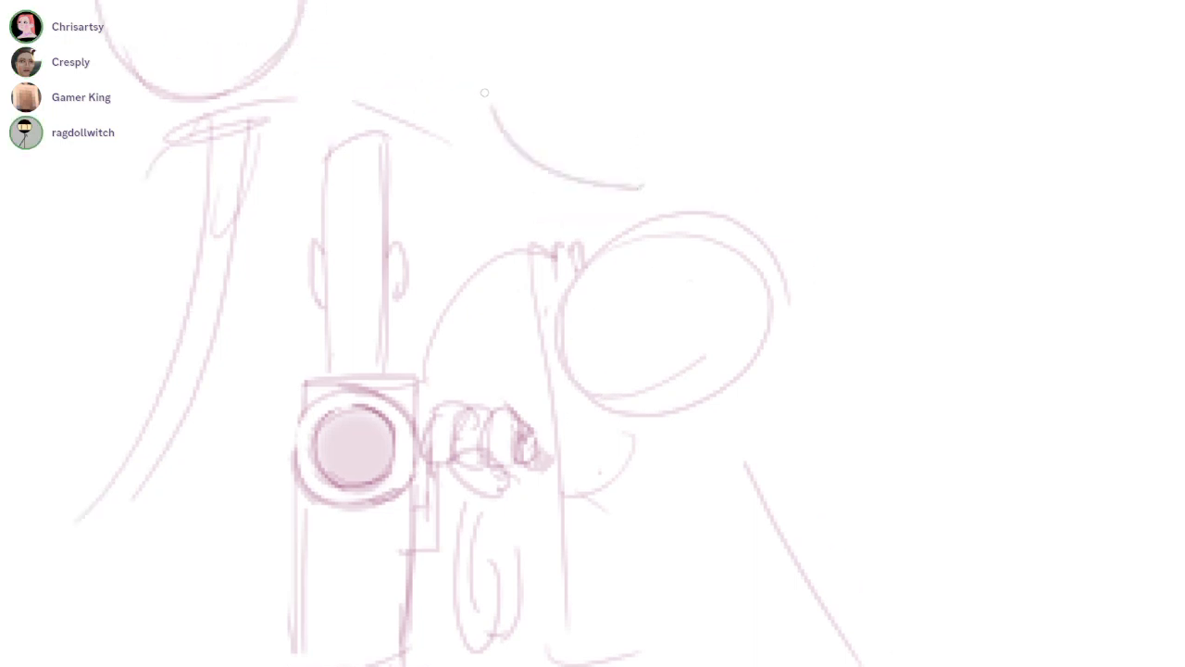
pyautogui.moveTo(489, 197); pyautogui.dragTo(585, 251)
pyautogui.hotkey('ctrl', 'z')
pyautogui.moveTo(485, 208); pyautogui.dragTo(626, 263)
pyautogui.moveTo(624, 177)
pyautogui.mouseDown()
pyautogui.moveTo(767, 228)
pyautogui.moveTo(793, 299)
pyautogui.mouseUp()
pyautogui.hotkey('ctrl', 'z')
pyautogui.moveTo(770, 233); pyautogui.dragTo(802, 331)
# Sketch a small oval muzzle low on the head and slanted brow lines above it
pyautogui.scroll(1, 751, 356)
pyautogui.moveTo(586, 407)
pyautogui.mouseDown()
pyautogui.moveTo(530, 331)
pyautogui.moveTo(592, 405)
pyautogui.moveTo(572, 431)
pyautogui.mouseUp()
pyautogui.hotkey('ctrl', 'z')
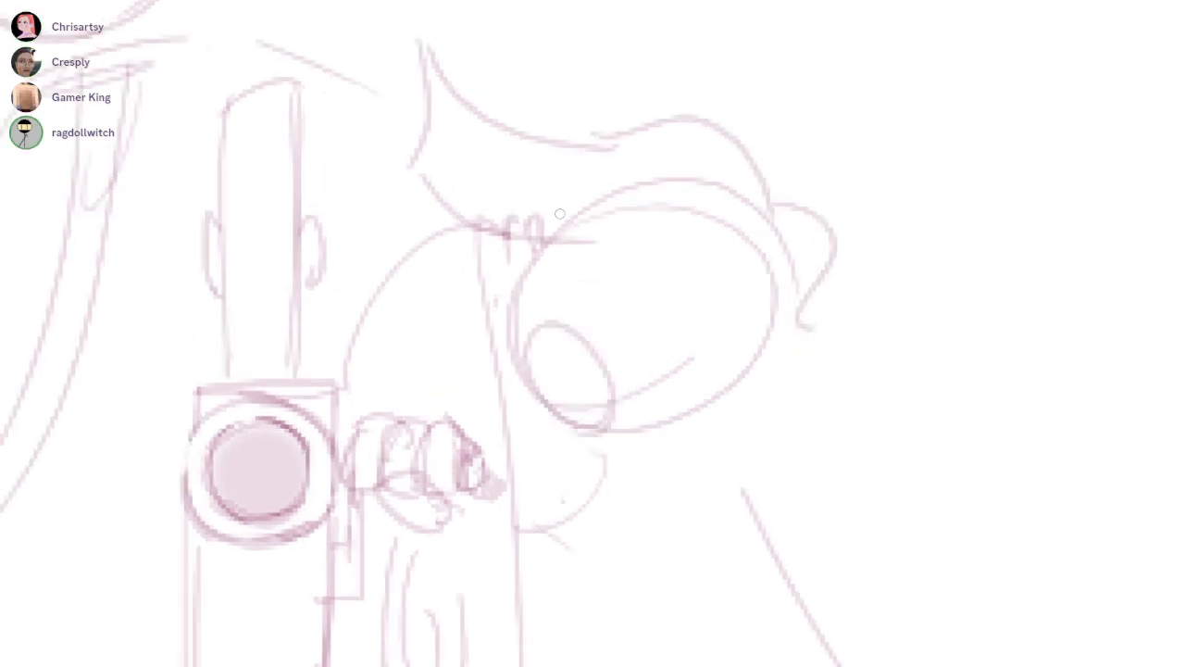
pyautogui.moveTo(551, 296); pyautogui.dragTo(651, 228)
pyautogui.moveTo(478, 266); pyautogui.dragTo(515, 300)
pyautogui.moveTo(593, 308); pyautogui.dragTo(686, 229)
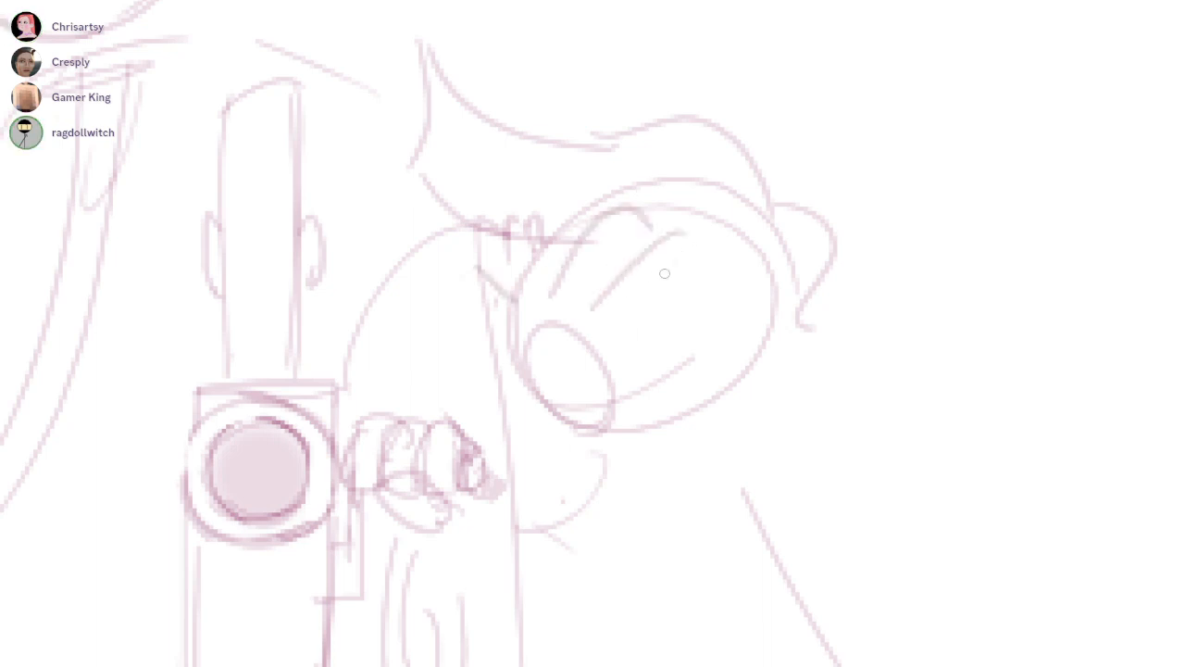
# Redraw the near slanted brow line on the oval head and sketch a curved eye outline beneath it
pyautogui.scroll(3, 604, 319)
pyautogui.hotkey('ctrl', 'z')
pyautogui.moveTo(563, 329)
pyautogui.mouseDown()
pyautogui.moveTo(740, 174)
pyautogui.moveTo(688, 354)
pyautogui.moveTo(697, 221)
pyautogui.mouseUp()
pyautogui.moveTo(697, 221); pyautogui.dragTo(654, 368)
pyautogui.moveTo(486, 353)
pyautogui.mouseDown()
pyautogui.moveTo(444, 330)
pyautogui.moveTo(481, 415)
pyautogui.moveTo(463, 380)
pyautogui.mouseUp()
pyautogui.press('e')
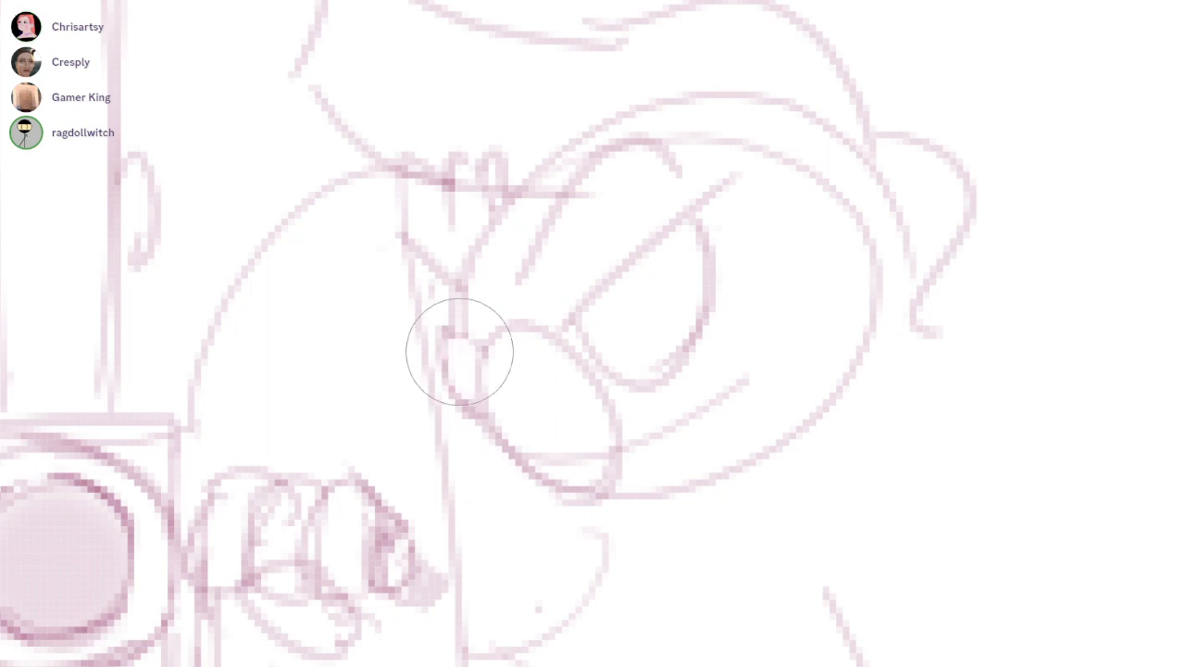
# Outline the pupil, try a solid fill and undo it, and shade the iris and the muzzle's front edge with brush strokes
pyautogui.press('b')
pyautogui.moveTo(599, 331); pyautogui.dragTo(665, 380)
pyautogui.moveTo(483, 352)
pyautogui.mouseDown()
pyautogui.moveTo(477, 405)
pyautogui.moveTo(475, 352)
pyautogui.mouseUp()
pyautogui.press('g')
pyautogui.click(634, 332)
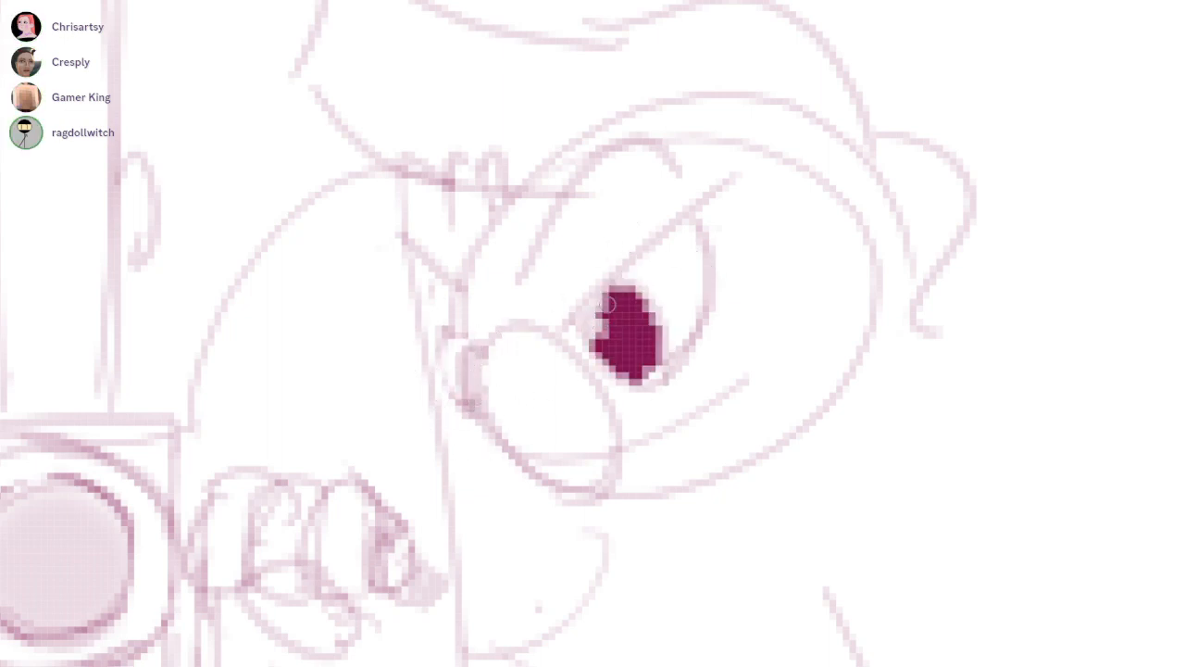
pyautogui.hotkey('ctrl', 'z')
pyautogui.moveTo(633, 344)
pyautogui.mouseDown()
pyautogui.moveTo(606, 325)
pyautogui.moveTo(648, 368)
pyautogui.mouseUp()
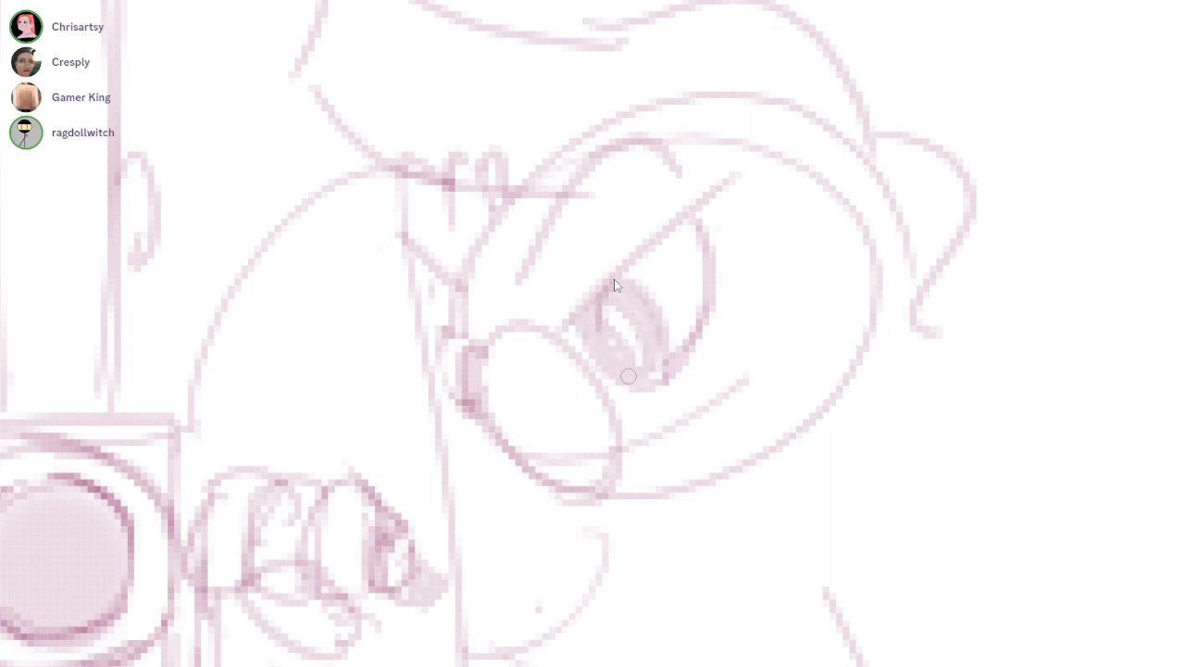
# Finish the iris shading and sketch a shaded mouth corner with cheek lines behind the muzzle
pyautogui.moveTo(595, 340); pyautogui.dragTo(613, 278)
pyautogui.moveTo(663, 353)
pyautogui.mouseDown()
pyautogui.moveTo(613, 267)
pyautogui.moveTo(730, 138)
pyautogui.moveTo(752, 301)
pyautogui.mouseUp()
pyautogui.moveTo(576, 320)
pyautogui.mouseDown()
pyautogui.moveTo(669, 317)
pyautogui.moveTo(696, 291)
pyautogui.mouseUp()
pyautogui.press('e')
pyautogui.moveTo(660, 282)
pyautogui.mouseDown()
pyautogui.moveTo(688, 265)
pyautogui.moveTo(650, 311)
pyautogui.moveTo(629, 316)
pyautogui.moveTo(762, 203)
pyautogui.mouseUp()
pyautogui.press('b')
pyautogui.moveTo(806, 245)
pyautogui.mouseDown()
pyautogui.moveTo(769, 344)
pyautogui.moveTo(686, 365)
pyautogui.mouseUp()
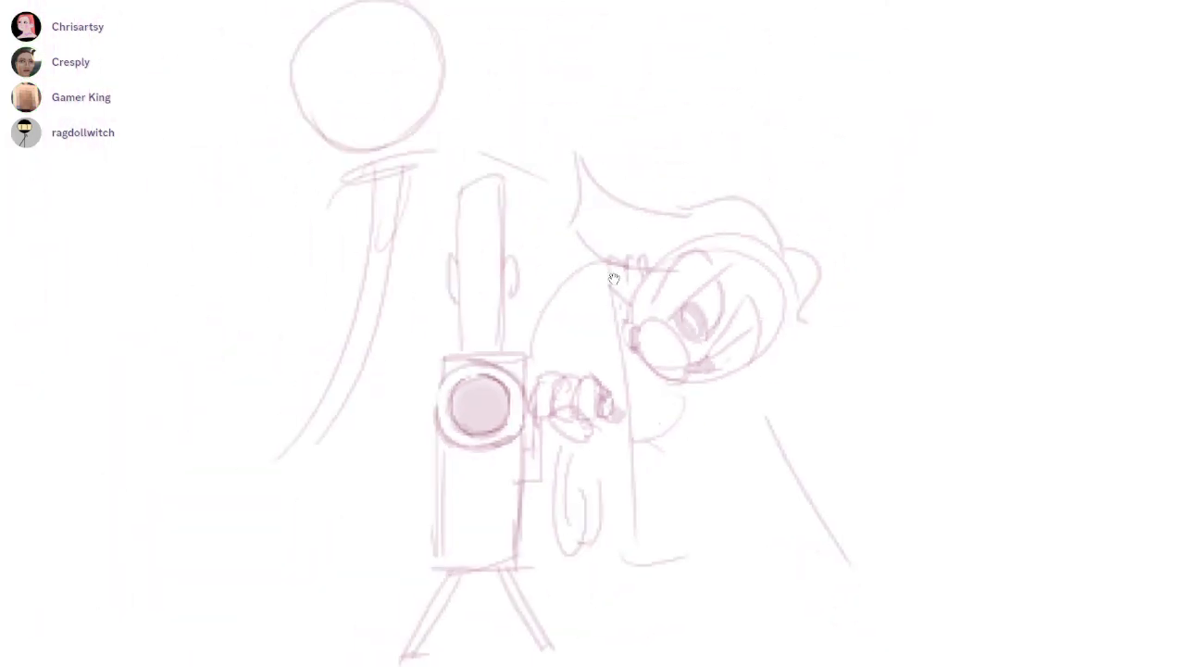
# Erase the small fingers and the overlapping lines along the oval head's upper front edge
pyautogui.moveTo(701, 302); pyautogui.dragTo(783, 269)
pyautogui.press('e')
pyautogui.moveTo(637, 228)
pyautogui.mouseDown()
pyautogui.moveTo(772, 177)
pyautogui.moveTo(790, 206)
pyautogui.mouseUp()
pyautogui.moveTo(601, 216); pyautogui.dragTo(566, 215)
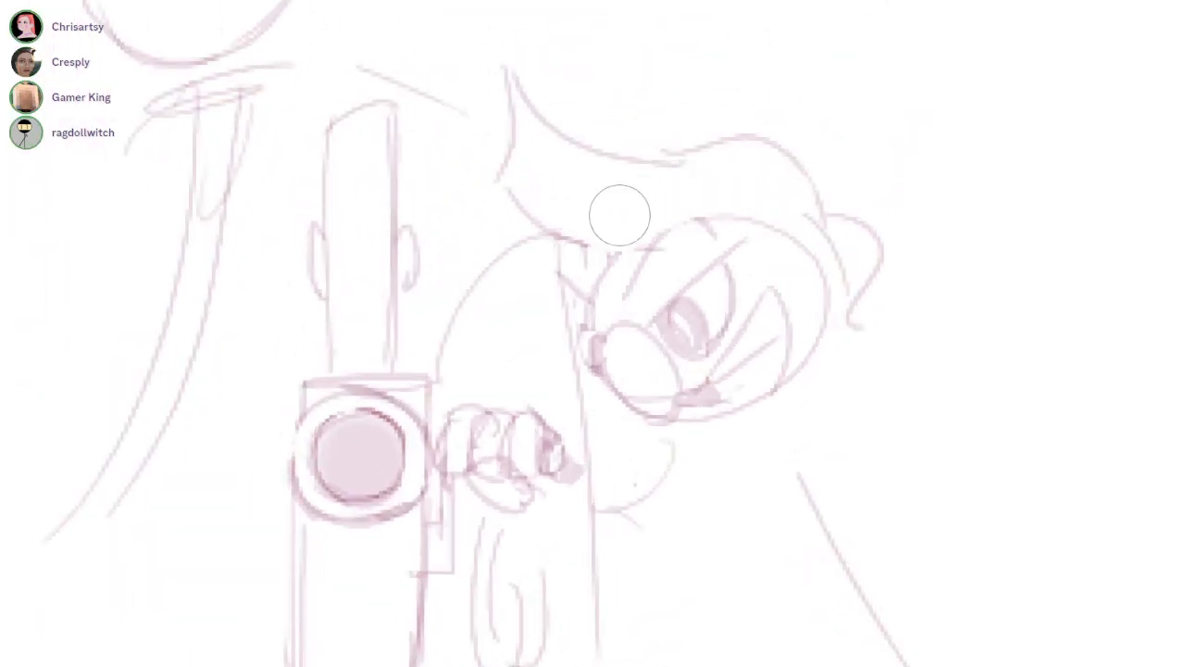
pyautogui.moveTo(614, 279); pyautogui.dragTo(638, 193)
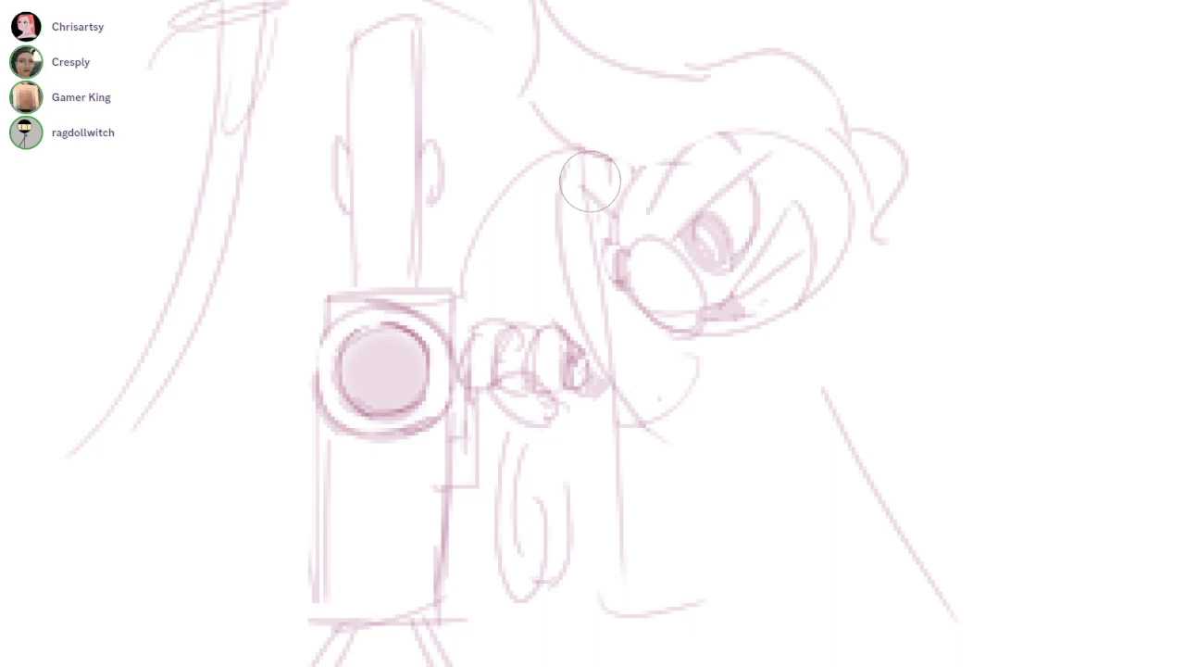
pyautogui.moveTo(583, 161); pyautogui.dragTo(608, 212)
# Draw a long drooping shape with a rounded end in front of the muzzle and erase the old vertical line
pyautogui.moveTo(584, 253); pyautogui.dragTo(626, 355)
pyautogui.moveTo(632, 312); pyautogui.dragTo(712, 440)
pyautogui.moveTo(609, 392)
pyautogui.mouseDown()
pyautogui.moveTo(656, 541)
pyautogui.moveTo(637, 579)
pyautogui.moveTo(669, 439)
pyautogui.mouseUp()
pyautogui.hotkey('ctrl', 'z')
pyautogui.press('e')
pyautogui.moveTo(607, 472); pyautogui.dragTo(692, 596)
pyautogui.press('b')
pyautogui.moveTo(638, 556)
pyautogui.mouseDown()
pyautogui.moveTo(692, 561)
pyautogui.moveTo(713, 533)
pyautogui.mouseUp()
pyautogui.moveTo(697, 413); pyautogui.dragTo(708, 544)
# Add loose contour strokes below the muzzle and strengthen the forehead line and the pointed flap's lower edge
pyautogui.moveTo(614, 279)
pyautogui.mouseDown()
pyautogui.moveTo(612, 327)
pyautogui.moveTo(568, 309)
pyautogui.moveTo(504, 313)
pyautogui.mouseUp()
pyautogui.moveTo(555, 377)
pyautogui.mouseDown()
pyautogui.moveTo(650, 449)
pyautogui.moveTo(659, 396)
pyautogui.mouseUp()
pyautogui.press('e')
pyautogui.moveTo(550, 313); pyautogui.dragTo(561, 346)
pyautogui.press('b')
pyautogui.moveTo(511, 300)
pyautogui.mouseDown()
pyautogui.moveTo(549, 371)
pyautogui.moveTo(579, 342)
pyautogui.moveTo(576, 360)
pyautogui.moveTo(592, 346)
pyautogui.mouseUp()
pyautogui.hotkey('ctrl', 'z')
pyautogui.moveTo(550, 237); pyautogui.dragTo(615, 171)
pyautogui.moveTo(439, 159); pyautogui.dragTo(554, 204)
pyautogui.moveTo(613, 279); pyautogui.dragTo(563, 238)
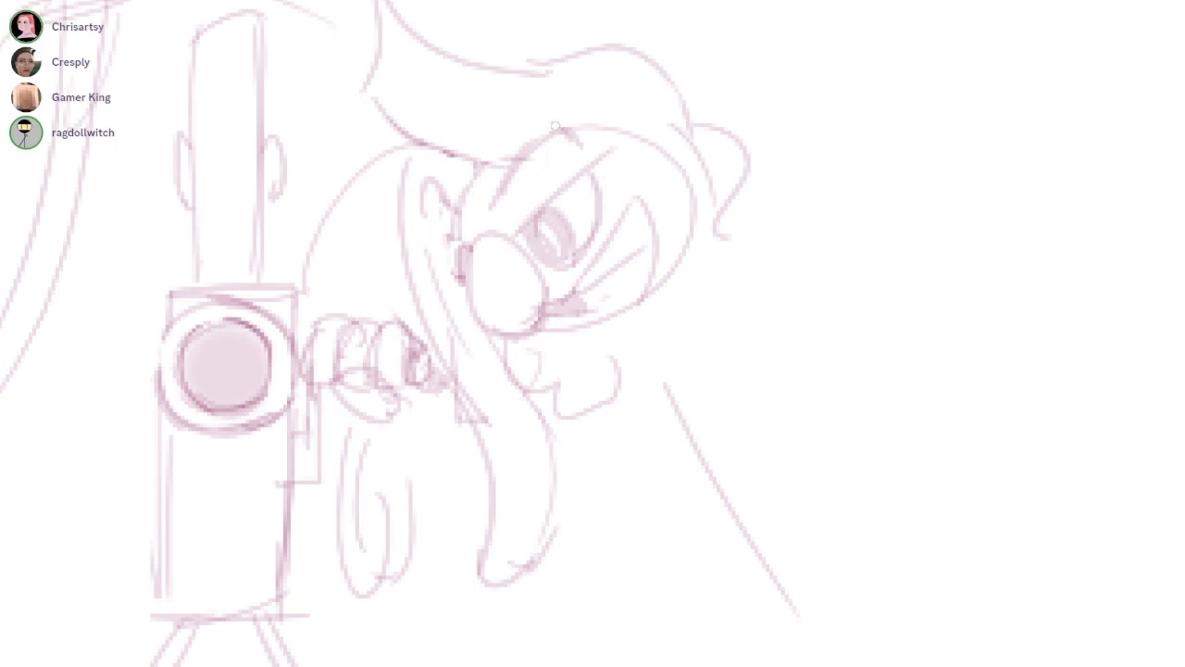
# Add short creases along the top of the oval head and clean up the lines at its back
pyautogui.moveTo(640, 127); pyautogui.dragTo(659, 159)
pyautogui.moveTo(613, 279); pyautogui.dragTo(595, 239)
pyautogui.moveTo(654, 172); pyautogui.dragTo(671, 188)
pyautogui.hotkey('ctrl', 'z')
pyautogui.press('e')
pyautogui.moveTo(680, 130); pyautogui.dragTo(672, 185)
# Draw a large hunched back curve sweeping from behind the oval head down to the lower body
pyautogui.press('b')
pyautogui.moveTo(763, 351); pyautogui.dragTo(840, 302)
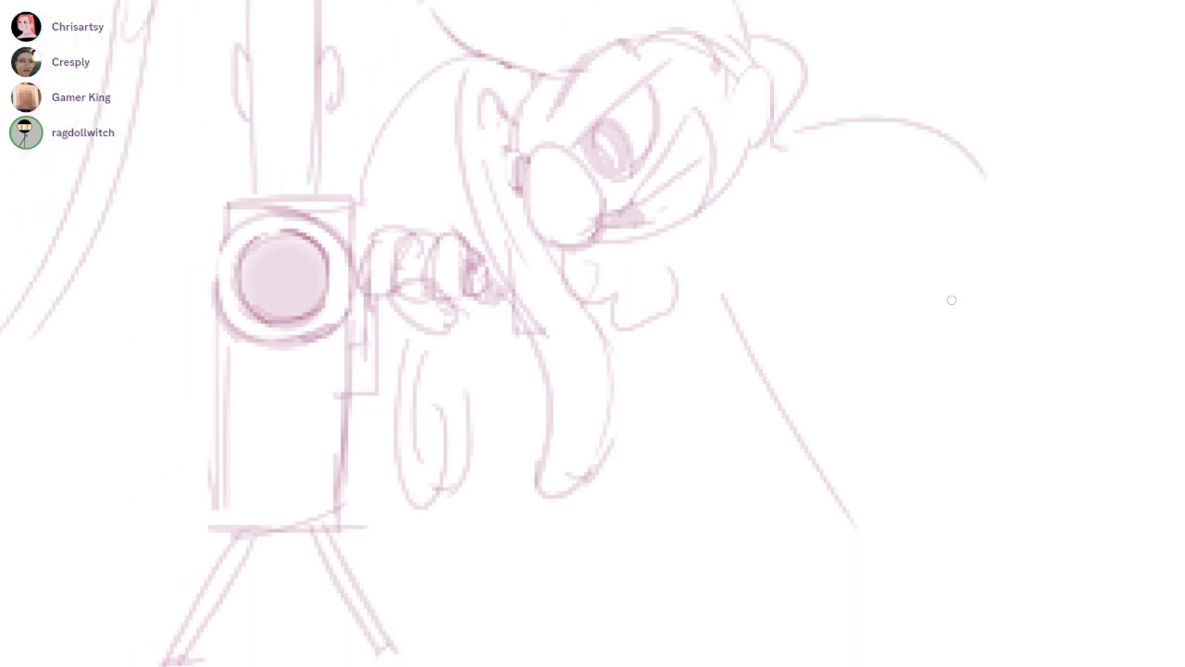
pyautogui.moveTo(776, 141); pyautogui.dragTo(946, 566)
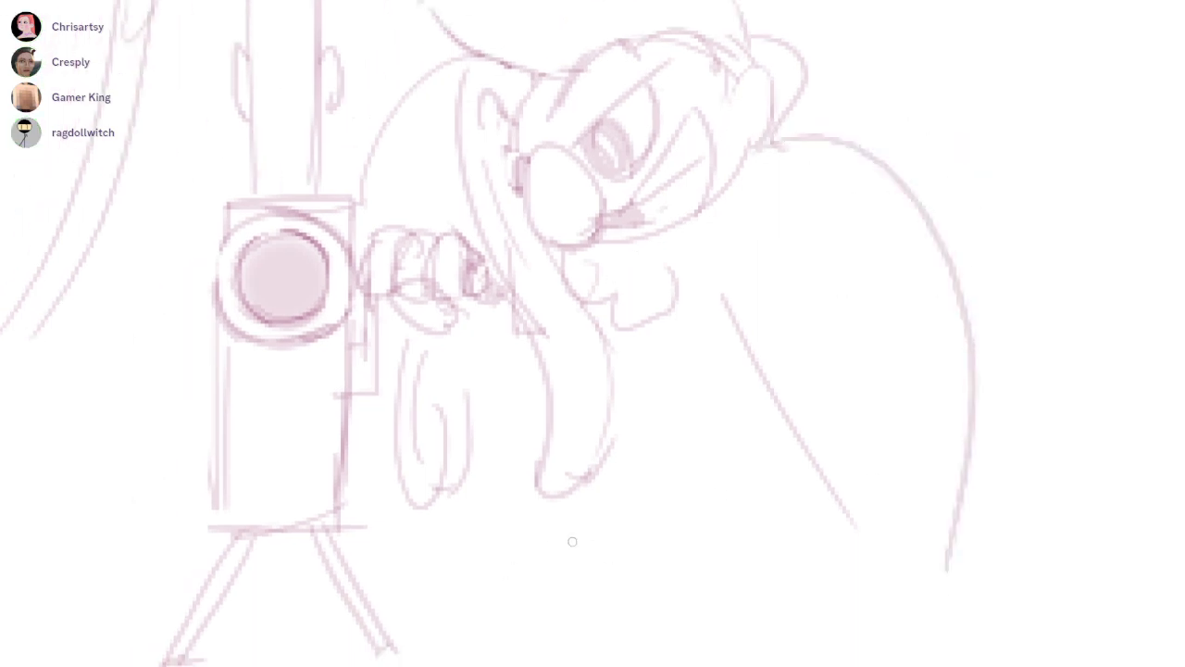
# Sketch a thin slanted leg with a pointed foot below the drooping shape, undoing the trial strokes
pyautogui.moveTo(556, 512); pyautogui.dragTo(611, 600)
pyautogui.moveTo(582, 307); pyautogui.dragTo(613, 279)
pyautogui.hotkey('ctrl', 'z')
pyautogui.moveTo(660, 442); pyautogui.dragTo(577, 574)
pyautogui.moveTo(715, 474); pyautogui.dragTo(618, 583)
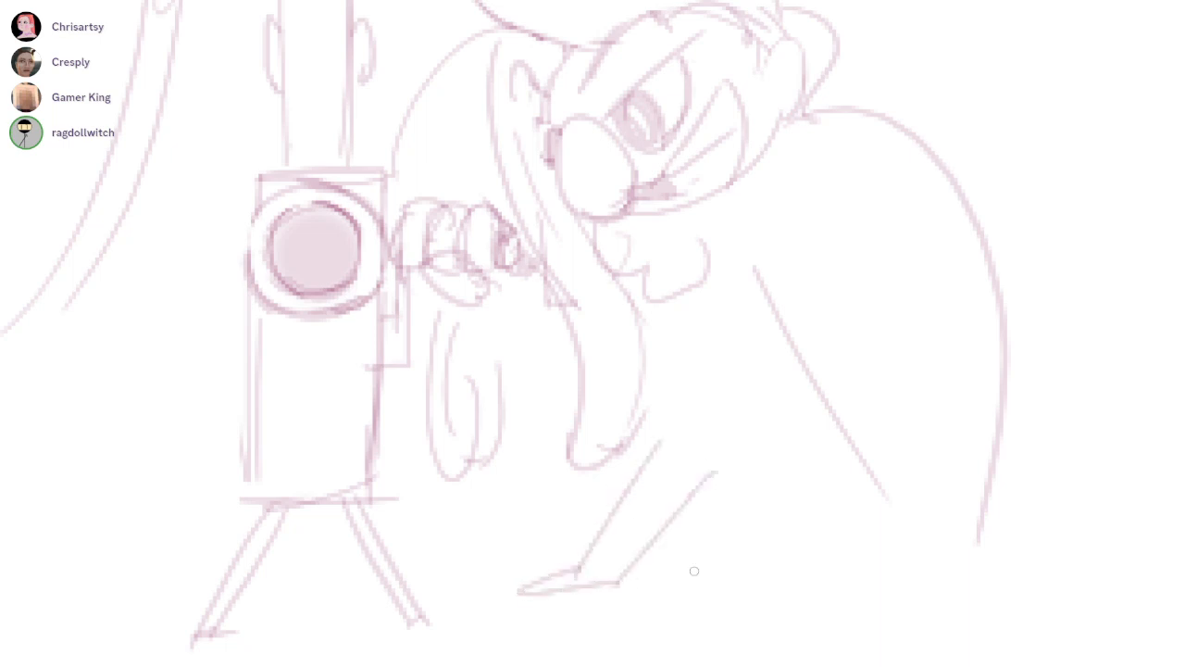
pyautogui.moveTo(671, 466); pyautogui.dragTo(809, 473)
pyautogui.hotkey('ctrl', 'z')
pyautogui.moveTo(651, 405); pyautogui.dragTo(633, 441)
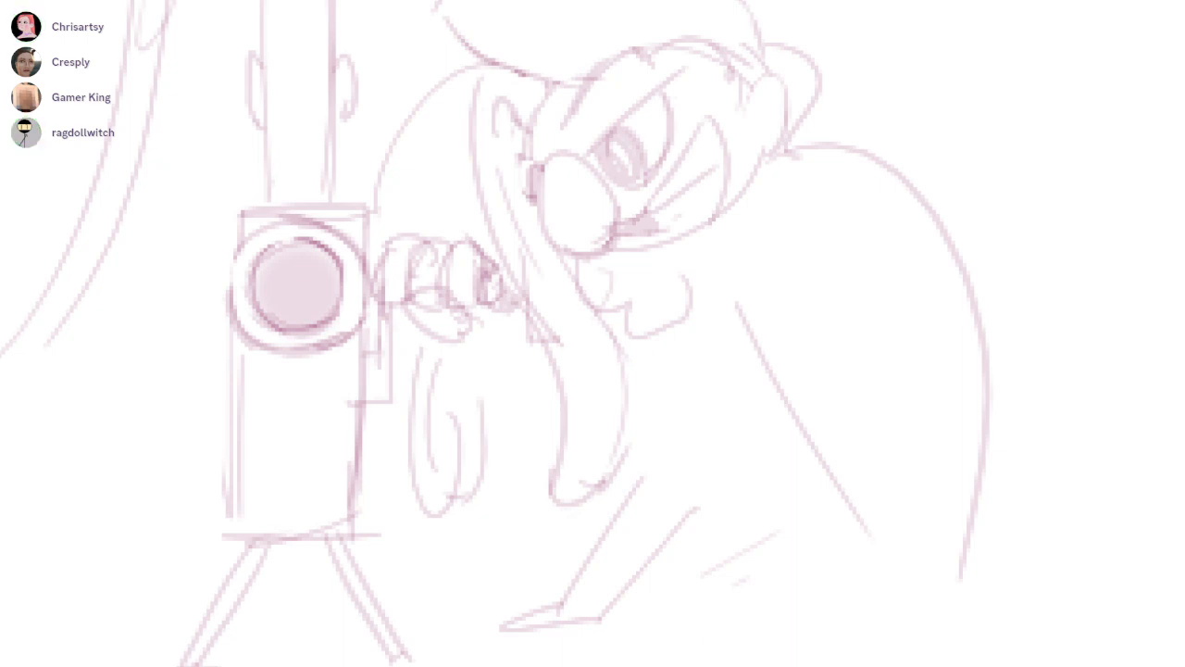
# Outline the cloak's front edge and curved hem, erase the old diagonal body line and undo the last stroke
pyautogui.moveTo(739, 226)
pyautogui.mouseDown()
pyautogui.moveTo(560, 508)
pyautogui.moveTo(968, 600)
pyautogui.mouseUp()
pyautogui.moveTo(767, 349)
pyautogui.mouseDown()
pyautogui.moveTo(621, 519)
pyautogui.moveTo(770, 544)
pyautogui.mouseUp()
pyautogui.moveTo(779, 384); pyautogui.dragTo(897, 581)
pyautogui.press('b')
pyautogui.moveTo(614, 476); pyautogui.dragTo(985, 571)
pyautogui.hotkey('ctrl', 'z')
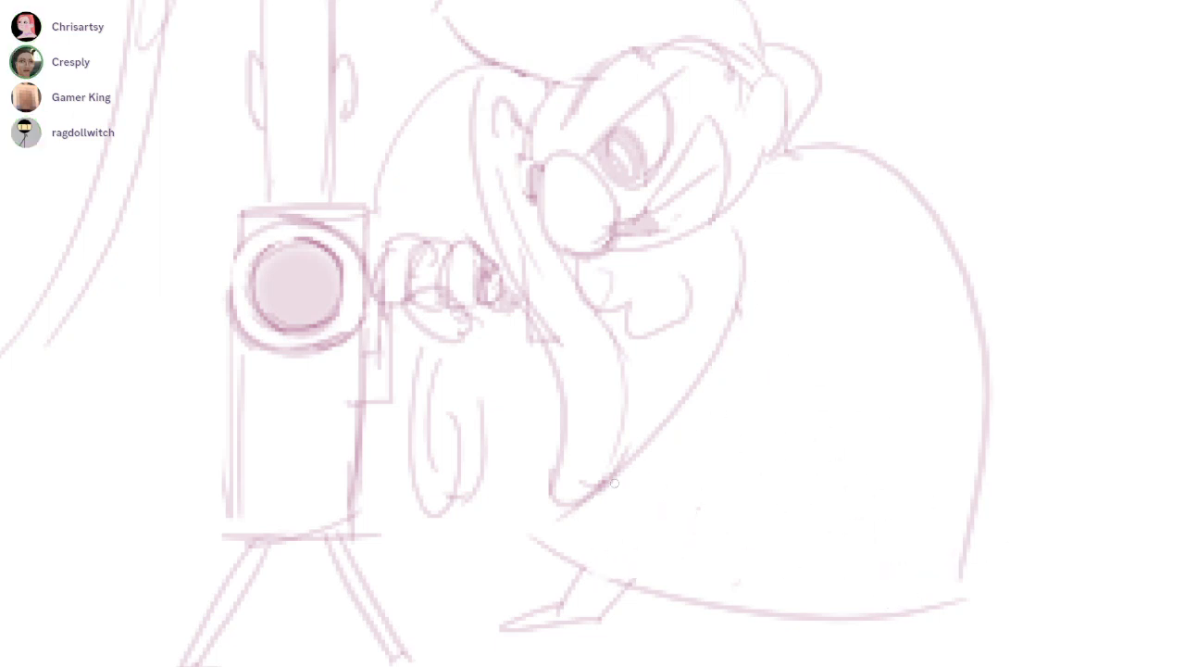
# Add an inner line parallel to the cloak's hem and another along its front edge
pyautogui.moveTo(654, 511); pyautogui.dragTo(952, 580)
pyautogui.moveTo(761, 174)
pyautogui.mouseDown()
pyautogui.moveTo(731, 461)
pyautogui.moveTo(659, 542)
pyautogui.moveTo(683, 509)
pyautogui.mouseUp()
pyautogui.hotkey('ctrl', 'z')
pyautogui.moveTo(639, 166); pyautogui.dragTo(661, 229)
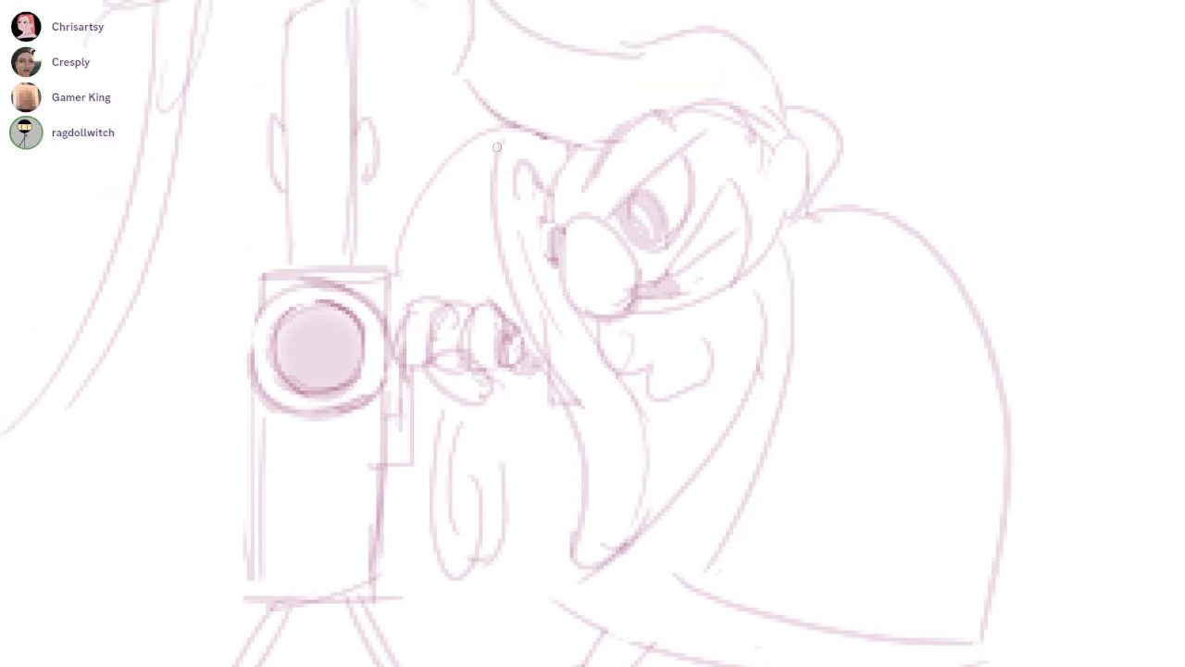
# Darken the drooping shape's front edge and erase the extra lines inside it
pyautogui.moveTo(496, 153); pyautogui.dragTo(515, 327)
pyautogui.press('e')
pyautogui.moveTo(533, 239); pyautogui.dragTo(600, 492)
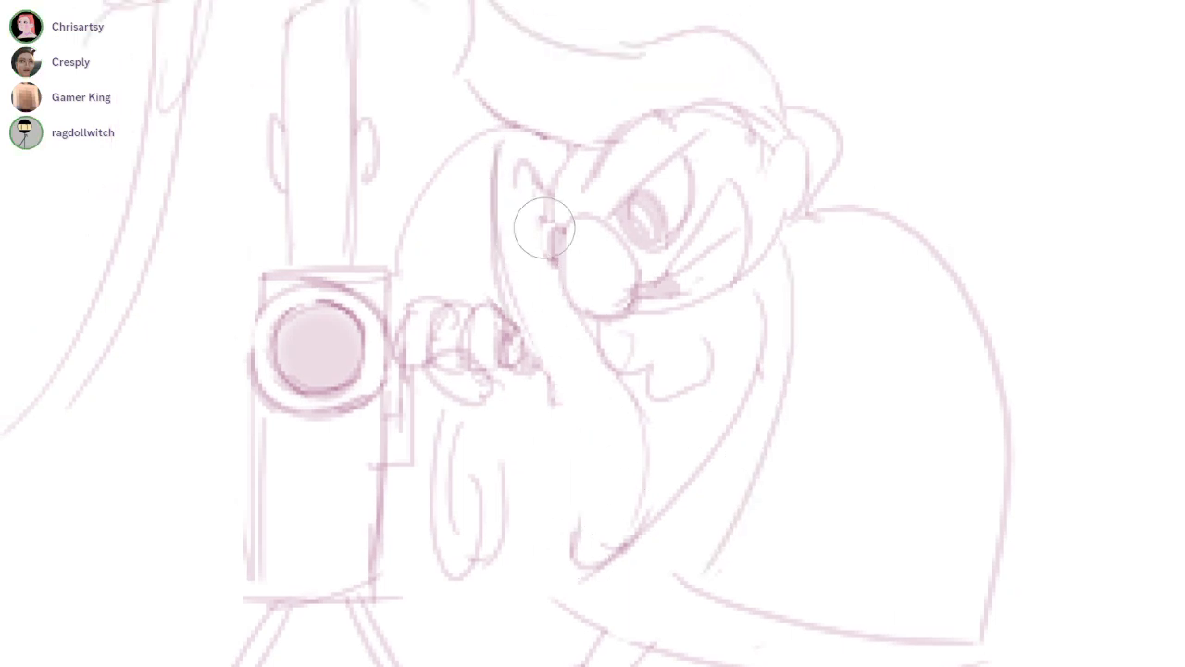
# Sketch jagged tufts around the hunched figure's jaw and neck, erasing the lines they overlap
pyautogui.press('b')
pyautogui.moveTo(808, 215)
pyautogui.mouseDown()
pyautogui.moveTo(891, 224)
pyautogui.moveTo(738, 358)
pyautogui.moveTo(683, 361)
pyautogui.mouseUp()
pyautogui.press('e')
pyautogui.moveTo(834, 218)
pyautogui.mouseDown()
pyautogui.moveTo(809, 238)
pyautogui.moveTo(802, 275)
pyautogui.moveTo(787, 278)
pyautogui.mouseUp()
pyautogui.press('b')
pyautogui.moveTo(795, 188); pyautogui.dragTo(685, 370)
pyautogui.press('e')
# Reshape the round head above the curved neck with a slanted side and jaw strokes, undoing the last stroke
pyautogui.moveTo(508, 411); pyautogui.dragTo(718, 413)
pyautogui.moveTo(617, 121)
pyautogui.mouseDown()
pyautogui.moveTo(706, 310)
pyautogui.moveTo(719, 413)
pyautogui.mouseUp()
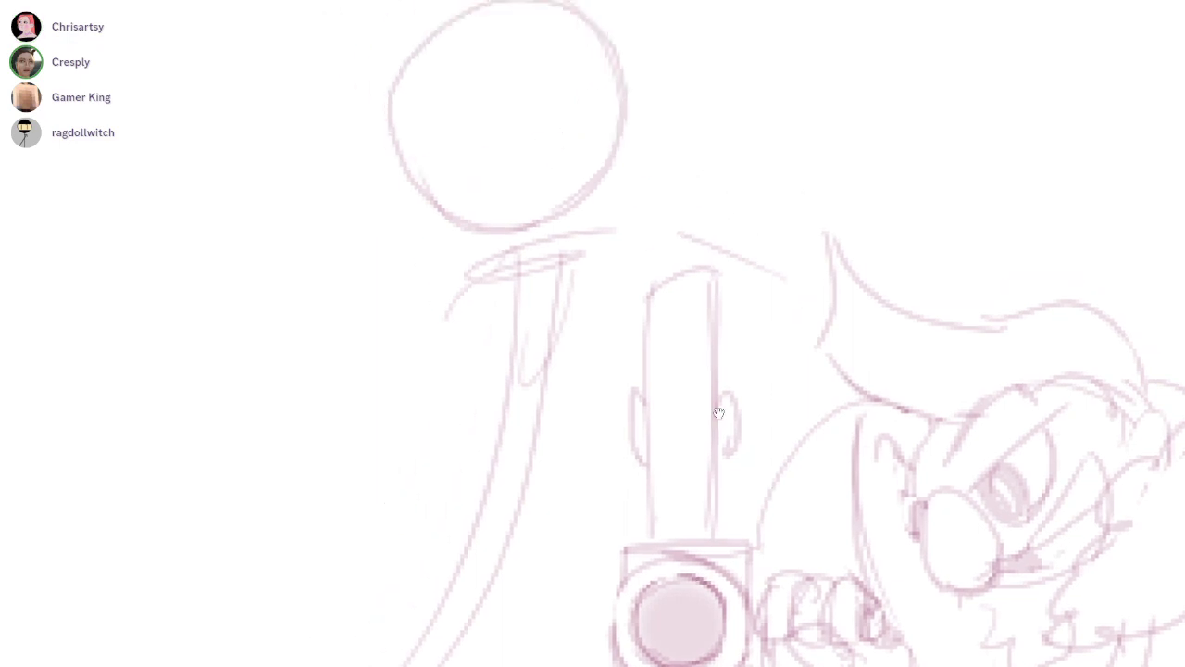
pyautogui.moveTo(420, 76); pyautogui.dragTo(454, 193)
pyautogui.moveTo(443, 142); pyautogui.dragTo(536, 366)
pyautogui.moveTo(511, 350); pyautogui.dragTo(622, 317)
pyautogui.moveTo(637, 120); pyautogui.dragTo(628, 346)
pyautogui.moveTo(629, 279); pyautogui.dragTo(464, 283)
pyautogui.hotkey('ctrl', 'z')
# Draw a slanted centre guide line down the round head and erase the old circle outside the new face edge
pyautogui.moveTo(536, 112); pyautogui.dragTo(583, 338)
pyautogui.press('e')
pyautogui.moveTo(408, 205); pyautogui.dragTo(475, 396)
# Draw a large curly hair outline around the upright figure's head and add pointed ears on both sides
pyautogui.press('b')
pyautogui.moveTo(644, 311); pyautogui.dragTo(718, 414)
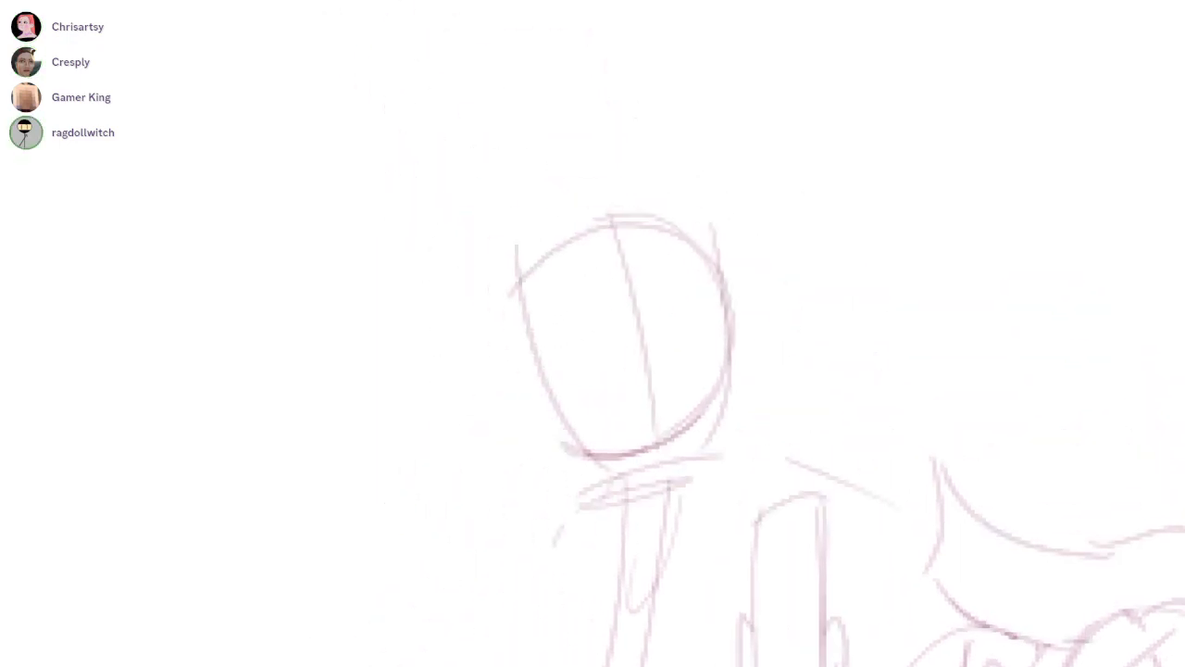
pyautogui.moveTo(510, 357)
pyautogui.mouseDown()
pyautogui.moveTo(443, 382)
pyautogui.moveTo(548, 19)
pyautogui.moveTo(778, 125)
pyautogui.moveTo(816, 257)
pyautogui.mouseUp()
pyautogui.moveTo(363, 259); pyautogui.dragTo(448, 340)
pyautogui.moveTo(750, 450); pyautogui.dragTo(719, 413)
pyautogui.moveTo(501, 348); pyautogui.dragTo(535, 368)
pyautogui.moveTo(701, 281)
pyautogui.mouseDown()
pyautogui.moveTo(724, 466)
pyautogui.moveTo(719, 414)
pyautogui.mouseUp()
# Sketch the upright figure's eyes, nose bridge and nose, and erase the lower centre guide line
pyautogui.moveTo(611, 357); pyautogui.dragTo(621, 408)
pyautogui.moveTo(632, 413); pyautogui.dragTo(620, 451)
pyautogui.hotkey('ctrl', 'z')
pyautogui.press('e')
pyautogui.moveTo(593, 354)
pyautogui.mouseDown()
pyautogui.moveTo(599, 461)
pyautogui.moveTo(588, 412)
pyautogui.moveTo(656, 375)
pyautogui.moveTo(643, 403)
pyautogui.mouseUp()
pyautogui.press('b')
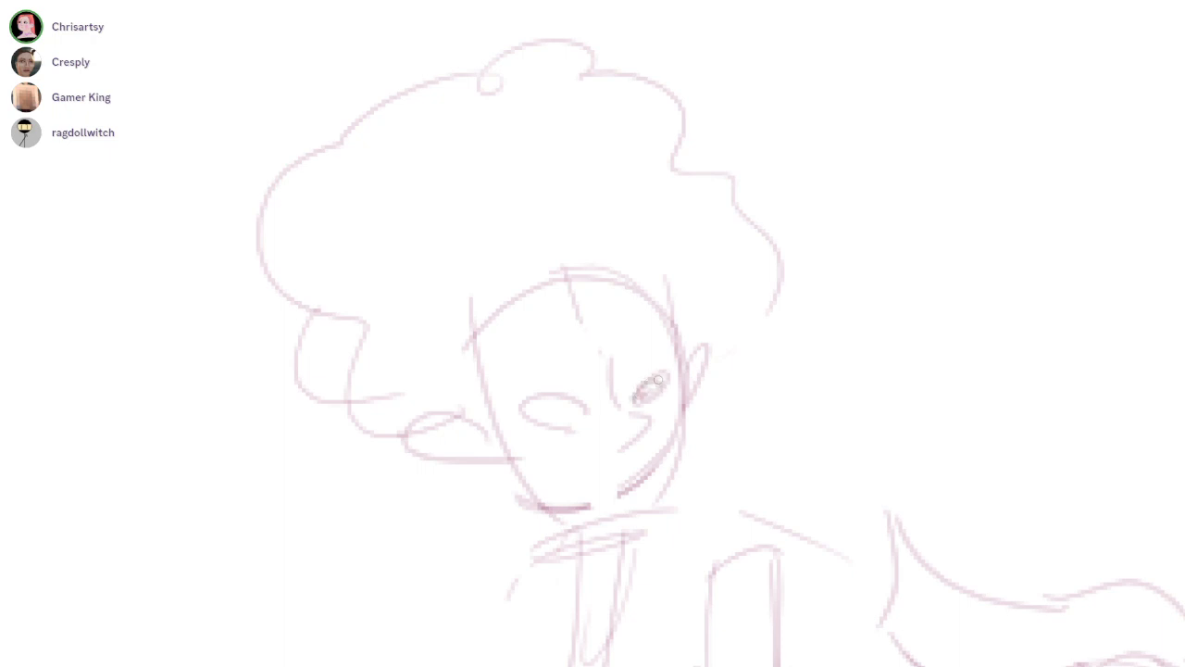
# Add a pupil to the upright figure's larger eye and brow lines on the forehead
pyautogui.moveTo(537, 414)
pyautogui.mouseDown()
pyautogui.moveTo(533, 437)
pyautogui.moveTo(576, 399)
pyautogui.moveTo(528, 390)
pyautogui.moveTo(569, 382)
pyautogui.mouseUp()
pyautogui.hotkey('ctrl', 'z')
pyautogui.moveTo(633, 333); pyautogui.dragTo(678, 317)
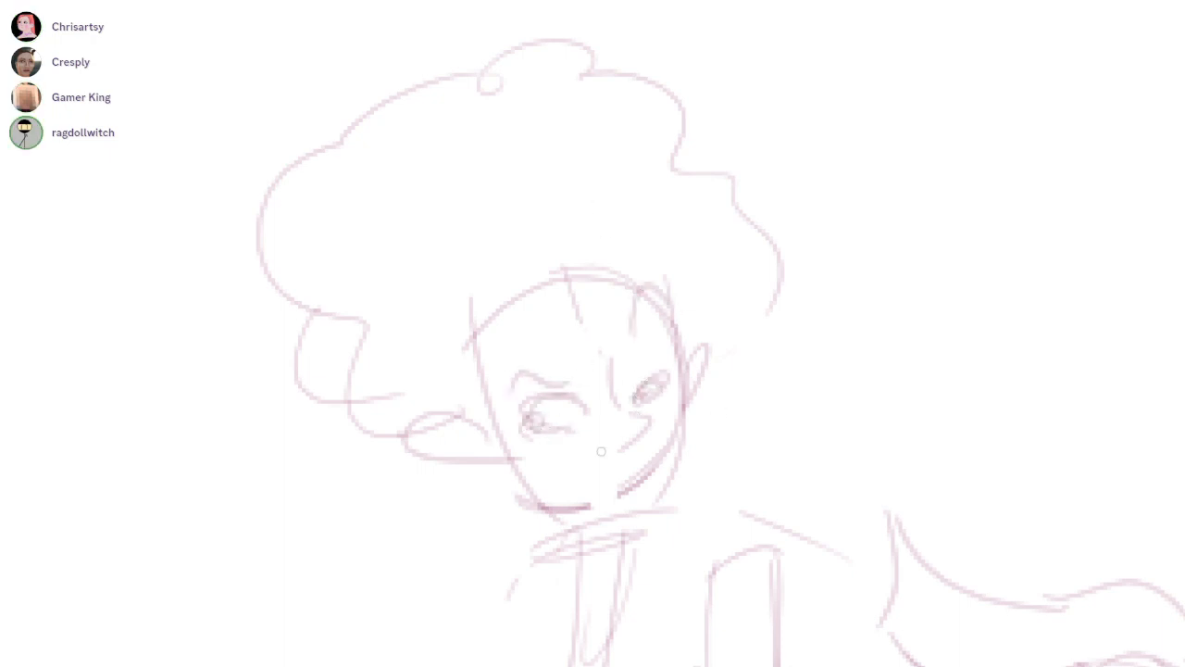
# Shade the irises around small highlights and fill the underside of the nose on the upright figure's face
pyautogui.scroll(2, 719, 413)
pyautogui.moveTo(643, 402)
pyautogui.mouseDown()
pyautogui.moveTo(618, 424)
pyautogui.moveTo(635, 417)
pyautogui.mouseUp()
pyautogui.press('e')
pyautogui.press('b')
pyautogui.moveTo(579, 390)
pyautogui.mouseDown()
pyautogui.moveTo(528, 403)
pyautogui.moveTo(547, 375)
pyautogui.moveTo(521, 393)
pyautogui.moveTo(530, 382)
pyautogui.moveTo(589, 398)
pyautogui.mouseUp()
pyautogui.moveTo(545, 381)
pyautogui.mouseDown()
pyautogui.moveTo(551, 419)
pyautogui.moveTo(577, 389)
pyautogui.moveTo(527, 400)
pyautogui.moveTo(548, 377)
pyautogui.mouseUp()
pyautogui.hotkey('ctrl', 'z')
pyautogui.moveTo(652, 362)
pyautogui.mouseDown()
pyautogui.moveTo(639, 379)
pyautogui.moveTo(665, 372)
pyautogui.mouseUp()
# Strengthen the upright figure's jaw, chin and far cheek contour
pyautogui.moveTo(734, 495); pyautogui.dragTo(720, 413)
pyautogui.moveTo(501, 387); pyautogui.dragTo(630, 448)
pyautogui.moveTo(669, 356); pyautogui.dragTo(595, 429)
pyautogui.moveTo(677, 321); pyautogui.dragTo(635, 426)
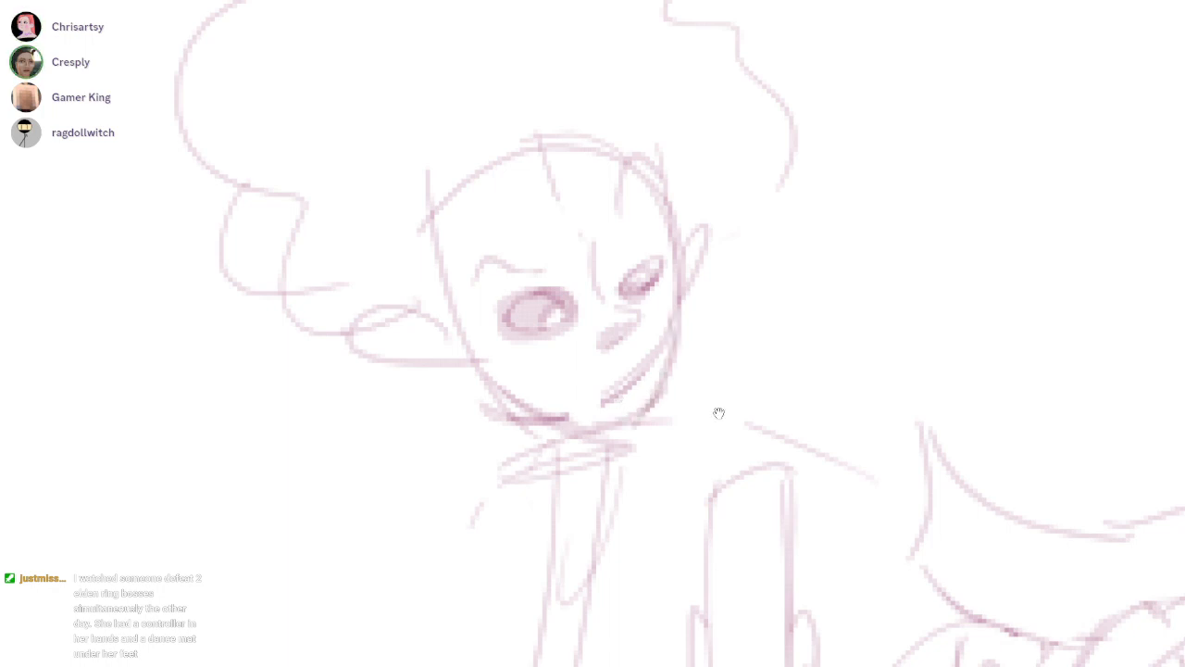
# Redraw both of the upright figure's ears as smaller rounded shapes with inner lines
pyautogui.moveTo(720, 413); pyautogui.dragTo(765, 519)
pyautogui.moveTo(470, 416); pyautogui.dragTo(519, 500)
pyautogui.hotkey('ctrl', 'z')
pyautogui.moveTo(502, 439)
pyautogui.mouseDown()
pyautogui.moveTo(495, 476)
pyautogui.moveTo(558, 500)
pyautogui.mouseUp()
pyautogui.moveTo(726, 354); pyautogui.dragTo(738, 422)
pyautogui.moveTo(757, 342); pyautogui.dragTo(747, 404)
pyautogui.moveTo(672, 393); pyautogui.dragTo(712, 368)
# Erase the smile line and sketch a small open mouth above the chin, undoing the last stroke
pyautogui.moveTo(719, 413)
pyautogui.mouseDown()
pyautogui.moveTo(729, 332)
pyautogui.moveTo(619, 423)
pyautogui.moveTo(621, 399)
pyautogui.moveTo(670, 448)
pyautogui.mouseUp()
pyautogui.press('e')
pyautogui.press('b')
pyautogui.moveTo(570, 443); pyautogui.dragTo(687, 456)
pyautogui.moveTo(604, 412)
pyautogui.mouseDown()
pyautogui.moveTo(651, 408)
pyautogui.moveTo(654, 426)
pyautogui.mouseUp()
pyautogui.hotkey('ctrl', 'z')
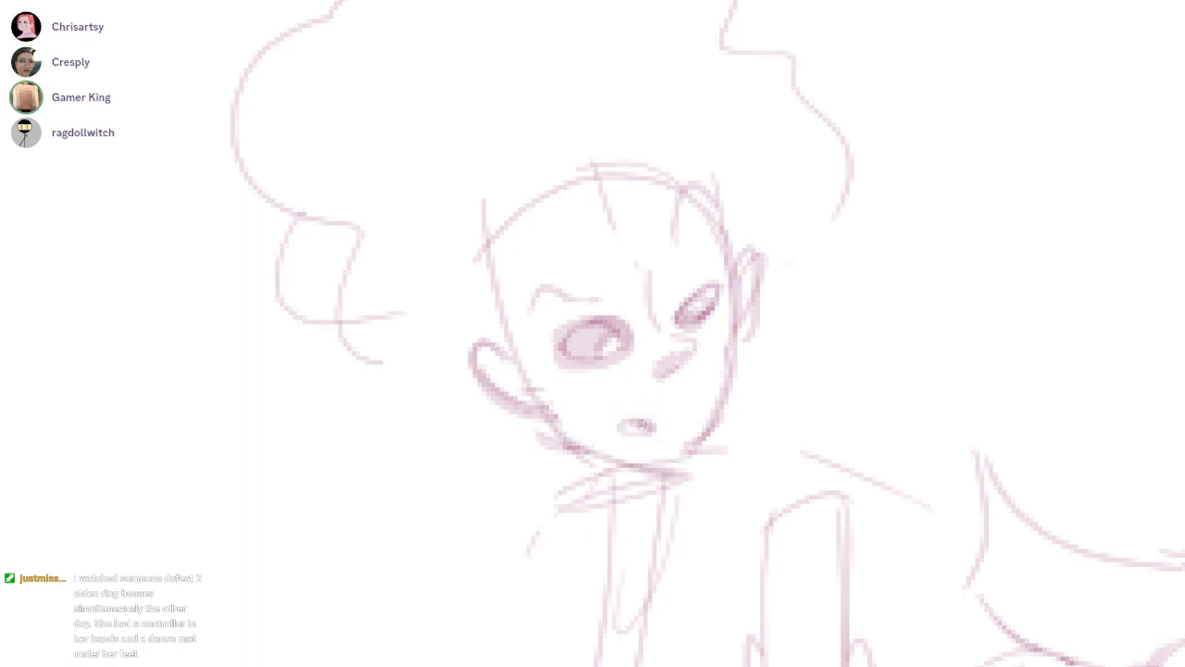
# Draw the hairline and curved fringe locks across the upright figure's forehead
pyautogui.scroll(4, 644, 425)
pyautogui.moveTo(499, 389)
pyautogui.mouseDown()
pyautogui.moveTo(567, 341)
pyautogui.moveTo(639, 340)
pyautogui.mouseUp()
pyautogui.moveTo(610, 341)
pyautogui.mouseDown()
pyautogui.moveTo(624, 237)
pyautogui.moveTo(579, 214)
pyautogui.mouseUp()
pyautogui.moveTo(646, 322)
pyautogui.mouseDown()
pyautogui.moveTo(668, 336)
pyautogui.moveTo(696, 313)
pyautogui.mouseUp()
pyautogui.moveTo(699, 323); pyautogui.dragTo(751, 304)
pyautogui.moveTo(732, 339)
pyautogui.mouseDown()
pyautogui.moveTo(778, 281)
pyautogui.moveTo(760, 240)
pyautogui.mouseUp()
# Sketch small overlapping curls just below the near ear, undoing and redrawing one stroke
pyautogui.moveTo(486, 548); pyautogui.dragTo(432, 564)
pyautogui.moveTo(432, 561)
pyautogui.mouseDown()
pyautogui.moveTo(495, 543)
pyautogui.moveTo(500, 558)
pyautogui.mouseUp()
pyautogui.moveTo(482, 573)
pyautogui.mouseDown()
pyautogui.moveTo(396, 537)
pyautogui.moveTo(427, 532)
pyautogui.mouseUp()
pyautogui.hotkey('ctrl', 'z')
pyautogui.moveTo(500, 546); pyautogui.dragTo(423, 574)
# Build up rounded curls along the back and top of the hair and erase the old outline beneath them
pyautogui.moveTo(430, 566)
pyautogui.mouseDown()
pyautogui.moveTo(414, 584)
pyautogui.moveTo(344, 552)
pyautogui.moveTo(303, 461)
pyautogui.mouseUp()
pyautogui.moveTo(323, 462); pyautogui.dragTo(290, 303)
pyautogui.press('e')
pyautogui.moveTo(317, 408); pyautogui.dragTo(402, 470)
pyautogui.press('b')
pyautogui.moveTo(275, 291)
pyautogui.mouseDown()
pyautogui.moveTo(405, 164)
pyautogui.moveTo(296, 143)
pyautogui.moveTo(357, 161)
pyautogui.mouseUp()
pyautogui.hotkey('ctrl', 'z')
pyautogui.moveTo(350, 151)
pyautogui.mouseDown()
pyautogui.moveTo(391, 119)
pyautogui.moveTo(545, 81)
pyautogui.mouseUp()
# Draw a pointed peak above the curly hair and a large curved outline drooping down behind it
pyautogui.moveTo(704, 333)
pyautogui.mouseDown()
pyautogui.moveTo(718, 413)
pyautogui.moveTo(783, 404)
pyautogui.mouseUp()
pyautogui.moveTo(592, 137)
pyautogui.mouseDown()
pyautogui.moveTo(416, 87)
pyautogui.moveTo(419, 145)
pyautogui.mouseUp()
pyautogui.moveTo(398, 102); pyautogui.dragTo(275, 558)
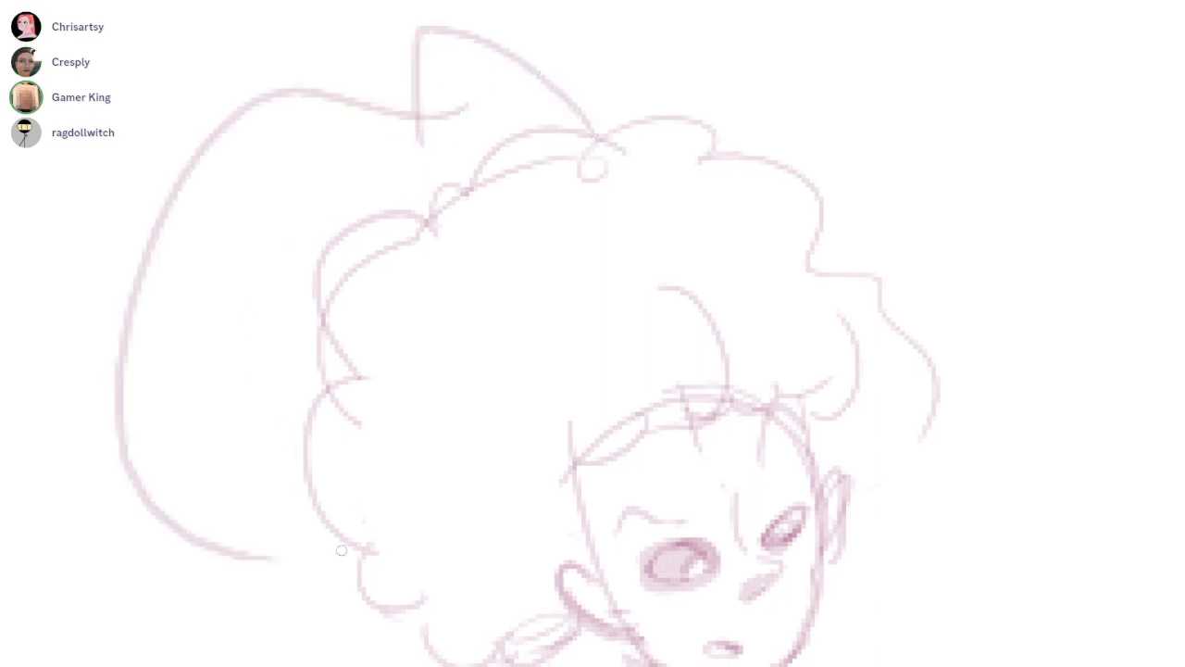
# Draw the drooping shape's lower edge, a curved tapering tail and a round ball at its tip, redoing one stroke
pyautogui.moveTo(614, 546); pyautogui.dragTo(719, 414)
pyautogui.moveTo(459, 417); pyautogui.dragTo(275, 535)
pyautogui.moveTo(364, 424); pyautogui.dragTo(280, 516)
pyautogui.hotkey('ctrl', 'z')
pyautogui.moveTo(252, 384); pyautogui.dragTo(429, 437)
pyautogui.moveTo(337, 431); pyautogui.dragTo(272, 514)
pyautogui.moveTo(358, 498); pyautogui.dragTo(295, 517)
pyautogui.moveTo(700, 416); pyautogui.dragTo(850, 365)
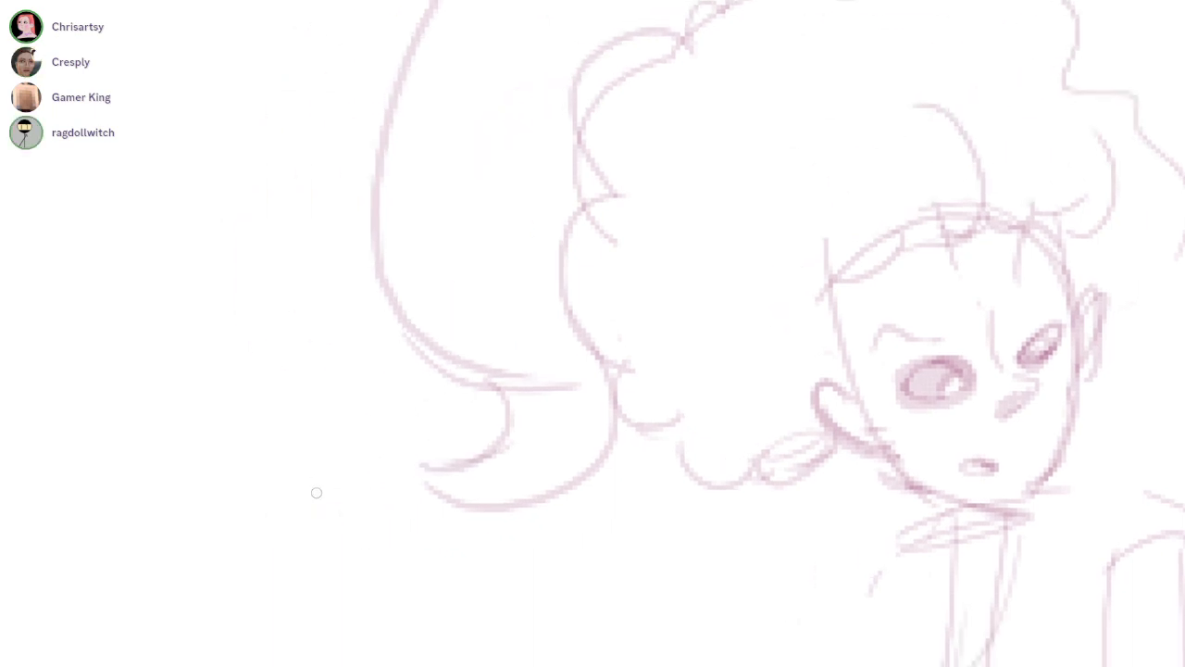
pyautogui.moveTo(384, 445); pyautogui.dragTo(365, 443)
# Lasso the drooping shape with the back of the hair, move it closer to the face and deselect it
pyautogui.moveTo(764, 387); pyautogui.dragTo(718, 413)
pyautogui.scroll(-3, 718, 413)
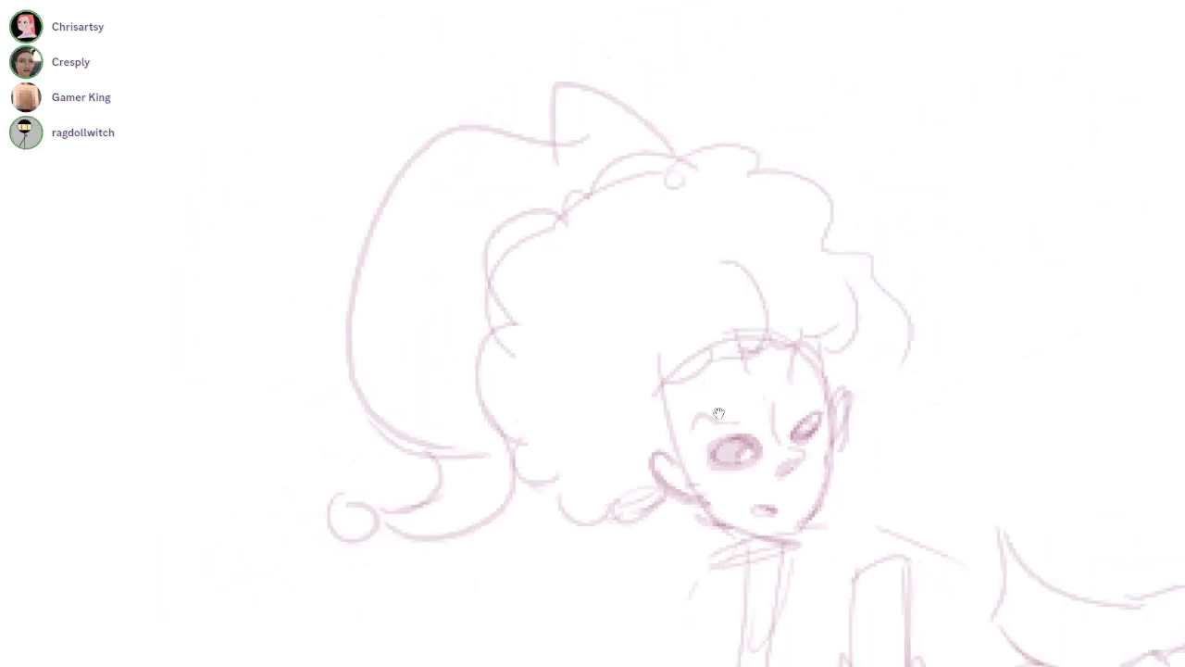
pyautogui.moveTo(752, 509); pyautogui.dragTo(718, 413)
pyautogui.press('l')
pyautogui.moveTo(613, 161)
pyautogui.mouseDown()
pyautogui.moveTo(230, 212)
pyautogui.moveTo(496, 398)
pyautogui.moveTo(613, 161)
pyautogui.mouseUp()
pyautogui.press('v')
pyautogui.moveTo(718, 413); pyautogui.dragTo(752, 436)
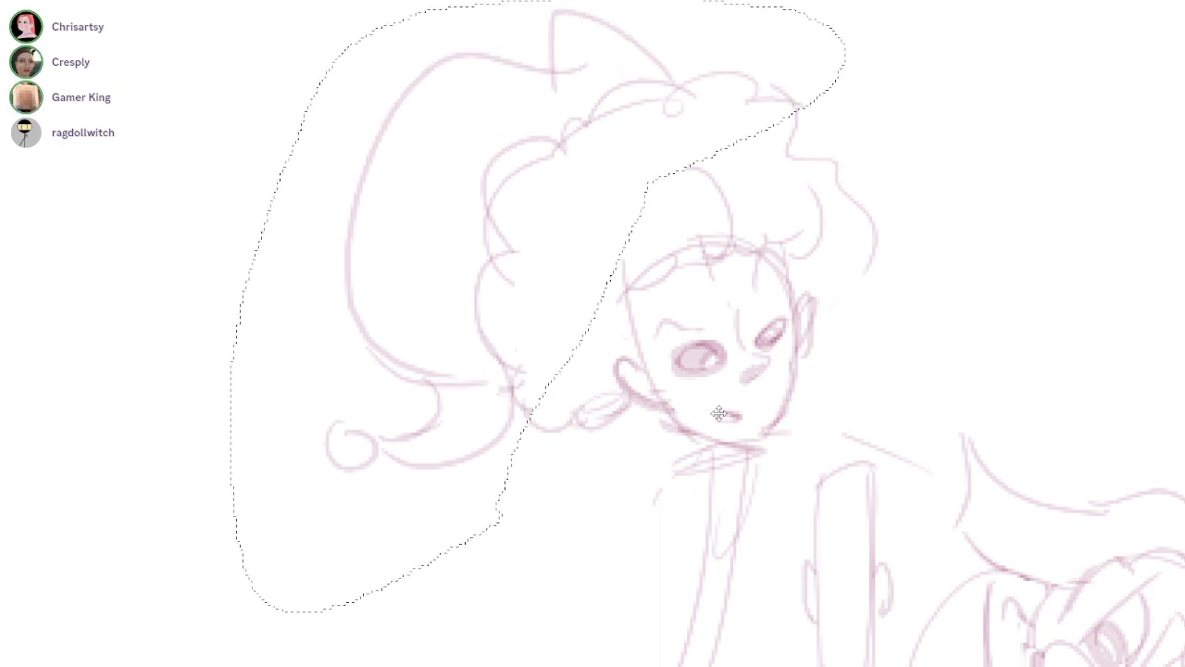
pyautogui.hotkey('ctrl', 'd')
pyautogui.moveTo(809, 262); pyautogui.dragTo(795, 390)
pyautogui.keyDown('ctrl'); pyautogui.click(794, 390); pyautogui.keyUp('ctrl')
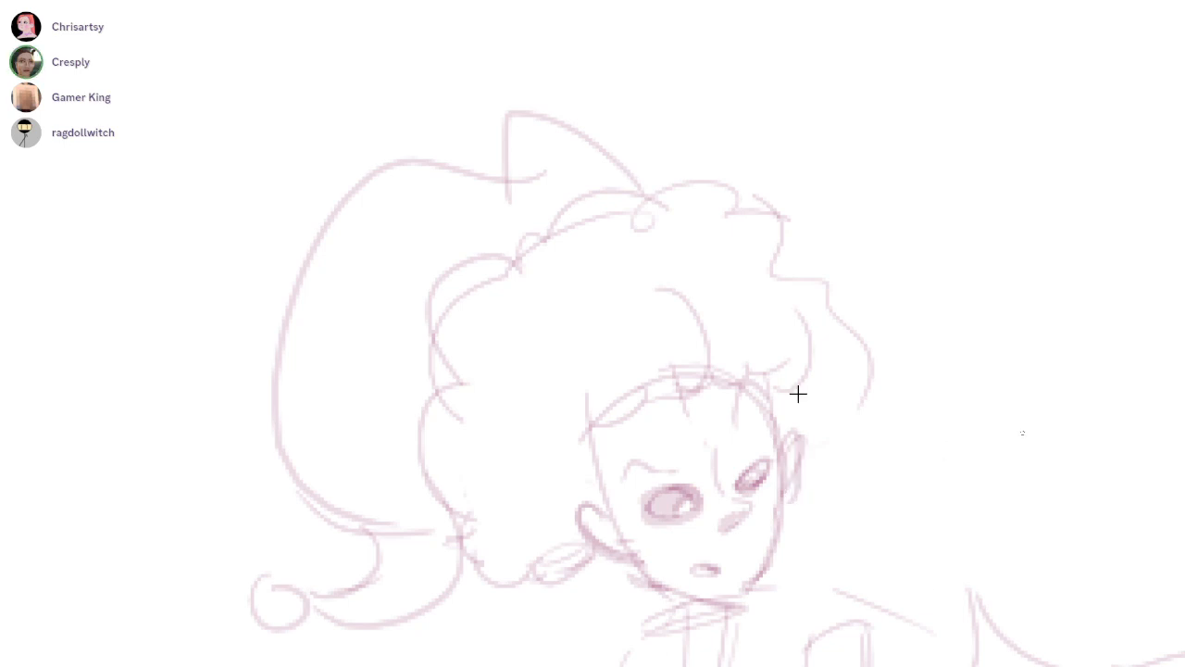
# Redraw the rounded curl on top of the hair with a small loop at its end and clear the old arc
pyautogui.moveTo(652, 194); pyautogui.dragTo(757, 222)
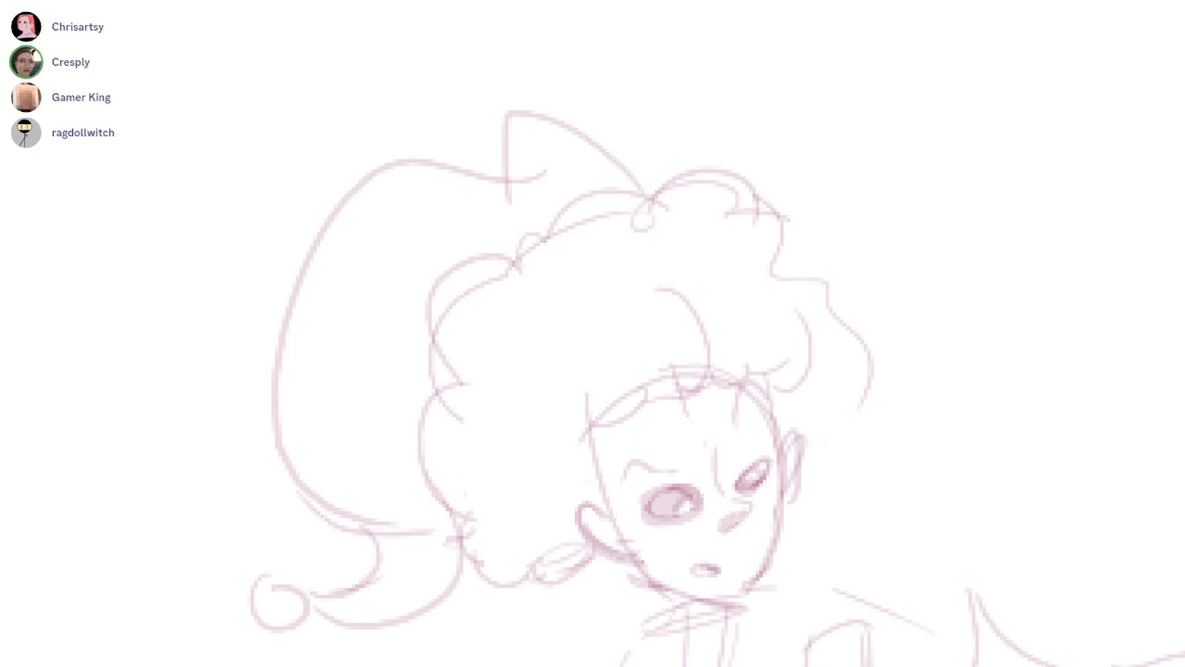
pyautogui.moveTo(708, 196)
pyautogui.mouseDown()
pyautogui.moveTo(701, 225)
pyautogui.moveTo(683, 221)
pyautogui.moveTo(725, 212)
pyautogui.mouseUp()
pyautogui.press('e')
pyautogui.press('b')
pyautogui.moveTo(670, 185)
pyautogui.mouseDown()
pyautogui.moveTo(761, 200)
pyautogui.moveTo(754, 223)
pyautogui.moveTo(785, 264)
pyautogui.mouseUp()
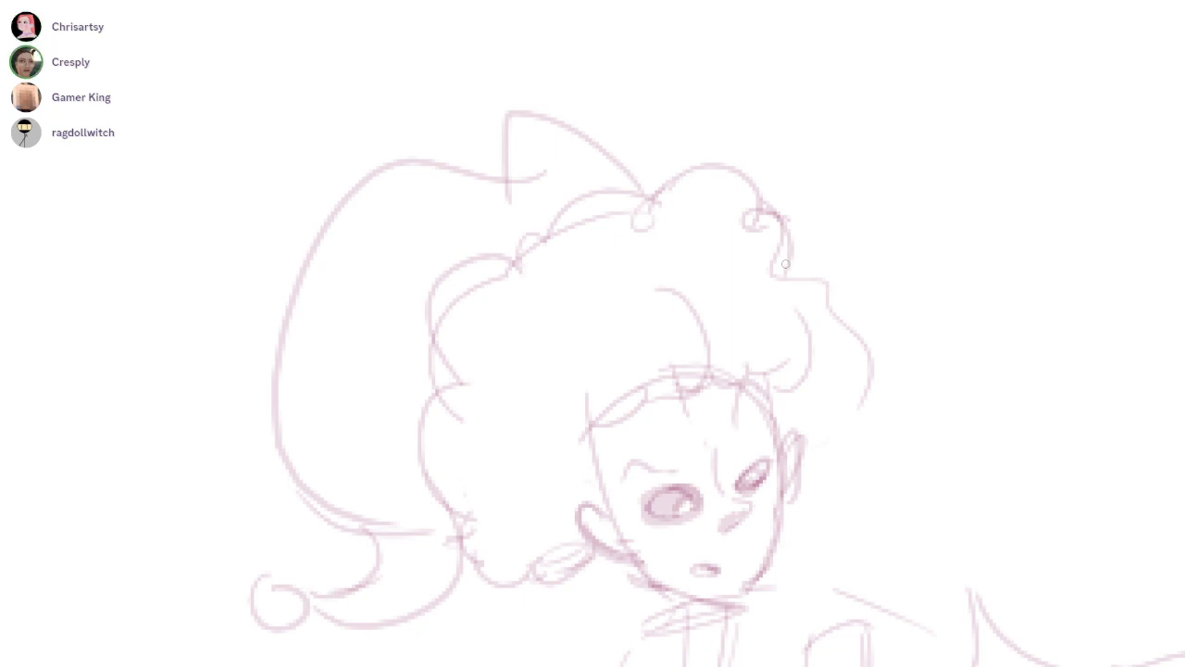
# Erase the front hair lines and redraw them as one large rounded curl, a scalloped fringe and small curls behind the far ear
pyautogui.press('e')
pyautogui.moveTo(764, 180)
pyautogui.mouseDown()
pyautogui.moveTo(857, 394)
pyautogui.moveTo(753, 267)
pyautogui.moveTo(710, 321)
pyautogui.moveTo(765, 351)
pyautogui.moveTo(725, 288)
pyautogui.mouseUp()
pyautogui.press('b')
pyautogui.moveTo(570, 418)
pyautogui.mouseDown()
pyautogui.moveTo(724, 383)
pyautogui.moveTo(801, 407)
pyautogui.mouseUp()
pyautogui.moveTo(704, 168)
pyautogui.mouseDown()
pyautogui.moveTo(828, 230)
pyautogui.moveTo(870, 389)
pyautogui.moveTo(798, 500)
pyautogui.mouseUp()
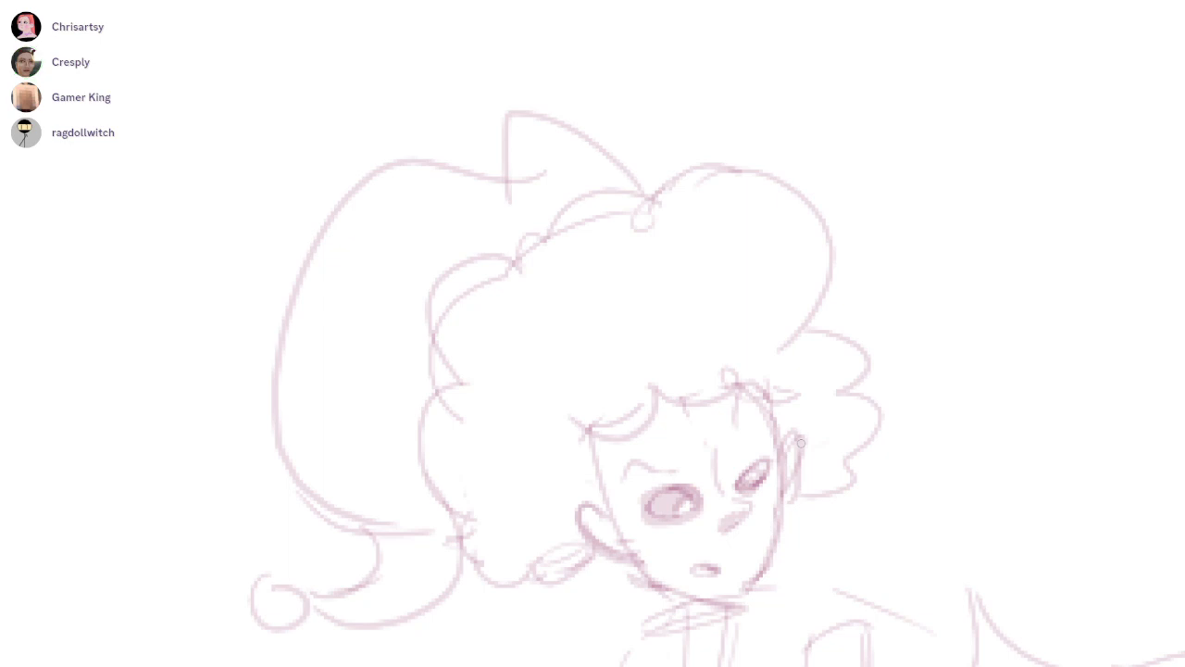
# Sketch the upright figure's narrow torso from the collar down to the waist, undoing the first stroke
pyautogui.scroll(-5, 740, 378)
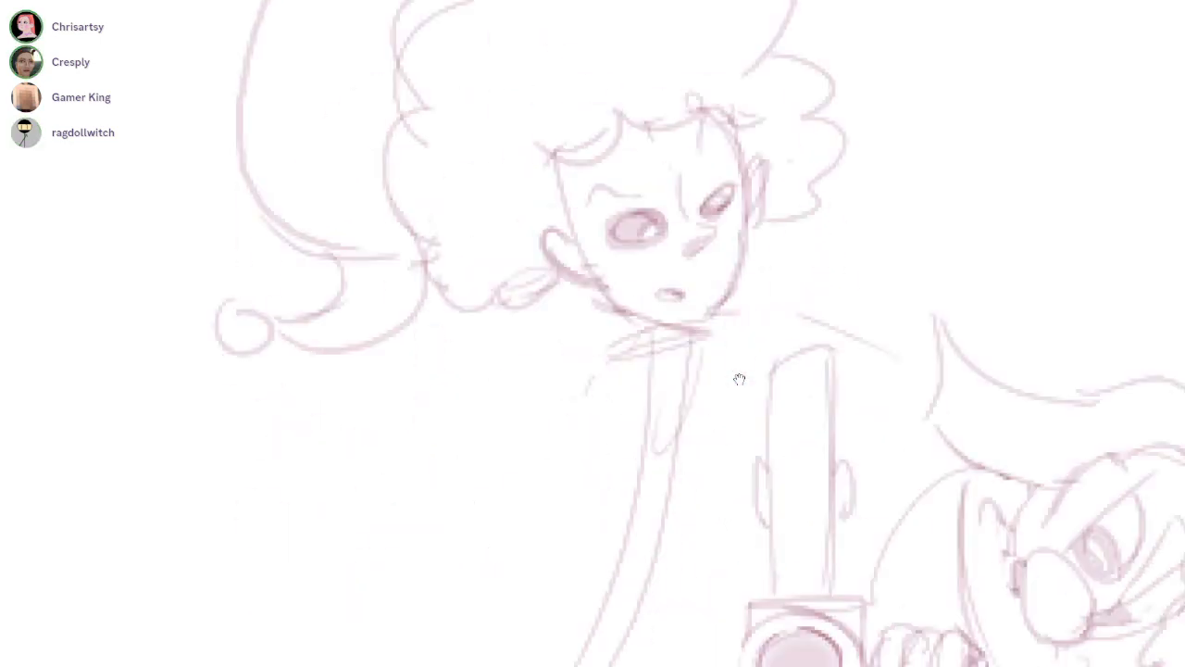
pyautogui.scroll(-2, 740, 378)
pyautogui.moveTo(698, 195); pyautogui.dragTo(563, 503)
pyautogui.hotkey('ctrl', 'z')
pyautogui.moveTo(704, 180); pyautogui.dragTo(656, 416)
pyautogui.moveTo(785, 205); pyautogui.dragTo(686, 401)
pyautogui.moveTo(677, 391)
pyautogui.mouseDown()
pyautogui.moveTo(725, 357)
pyautogui.moveTo(730, 374)
pyautogui.mouseUp()
# Sketch the shoulder line and raised arm with a cuff and hand beside the torso, undoing two strokes and erasing overlapping lines
pyautogui.moveTo(904, 134); pyautogui.dragTo(878, 153)
pyautogui.moveTo(766, 151)
pyautogui.mouseDown()
pyautogui.moveTo(934, 43)
pyautogui.moveTo(864, 209)
pyautogui.mouseUp()
pyautogui.hotkey('ctrl', 'z')
pyautogui.hotkey('ctrl', 'z')
pyautogui.moveTo(765, 145); pyautogui.dragTo(902, 118)
pyautogui.moveTo(881, 150); pyautogui.dragTo(717, 332)
pyautogui.moveTo(819, 167); pyautogui.dragTo(696, 291)
pyautogui.moveTo(703, 286); pyautogui.dragTo(857, 157)
pyautogui.press('e')
pyautogui.moveTo(683, 338)
pyautogui.mouseDown()
pyautogui.moveTo(807, 217)
pyautogui.moveTo(719, 286)
pyautogui.moveTo(733, 301)
pyautogui.mouseUp()
pyautogui.press('b')
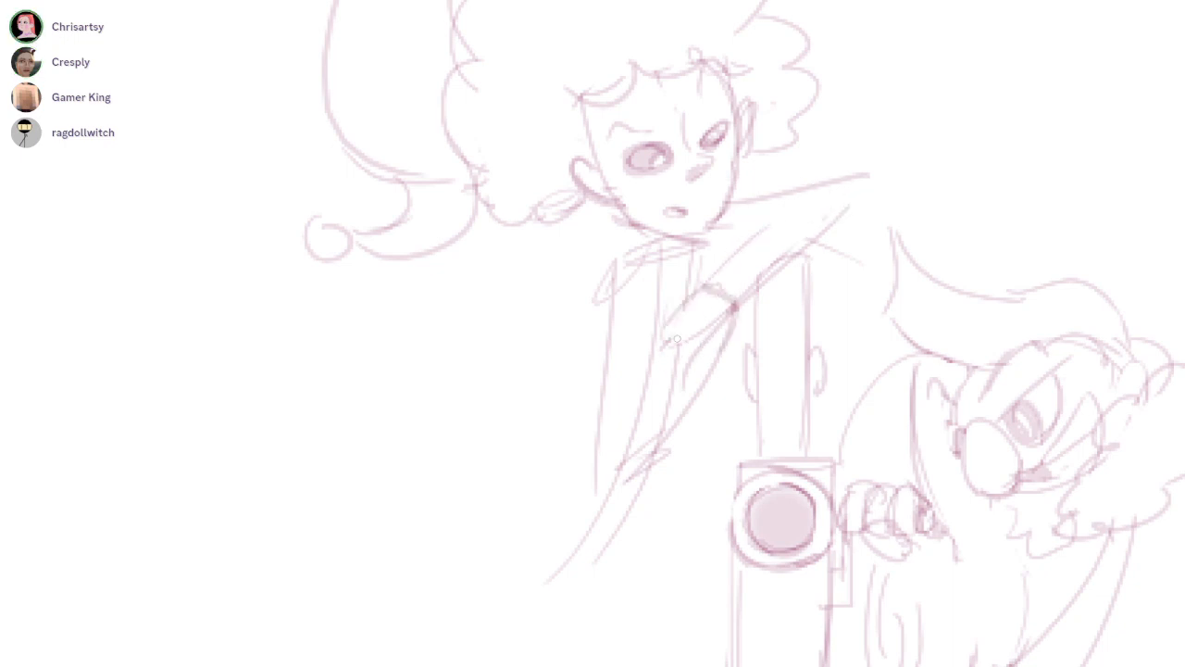
pyautogui.moveTo(701, 344)
pyautogui.mouseDown()
pyautogui.moveTo(689, 432)
pyautogui.moveTo(741, 379)
pyautogui.mouseUp()
# Sketch the upright figure's waistline, long tapering rear leg, front leg and coat edges, undoing one stroke
pyautogui.scroll(-2, 741, 378)
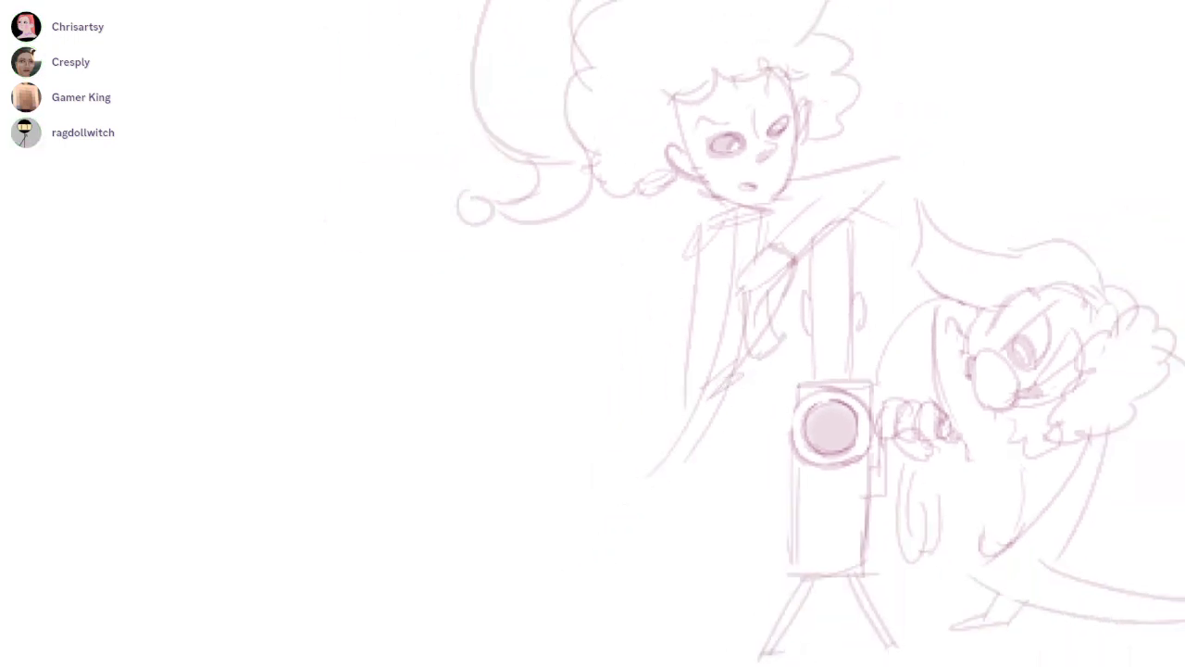
pyautogui.moveTo(681, 428); pyautogui.dragTo(601, 643)
pyautogui.hotkey('ctrl', 'z')
pyautogui.moveTo(706, 401); pyautogui.dragTo(536, 623)
pyautogui.moveTo(731, 409); pyautogui.dragTo(557, 606)
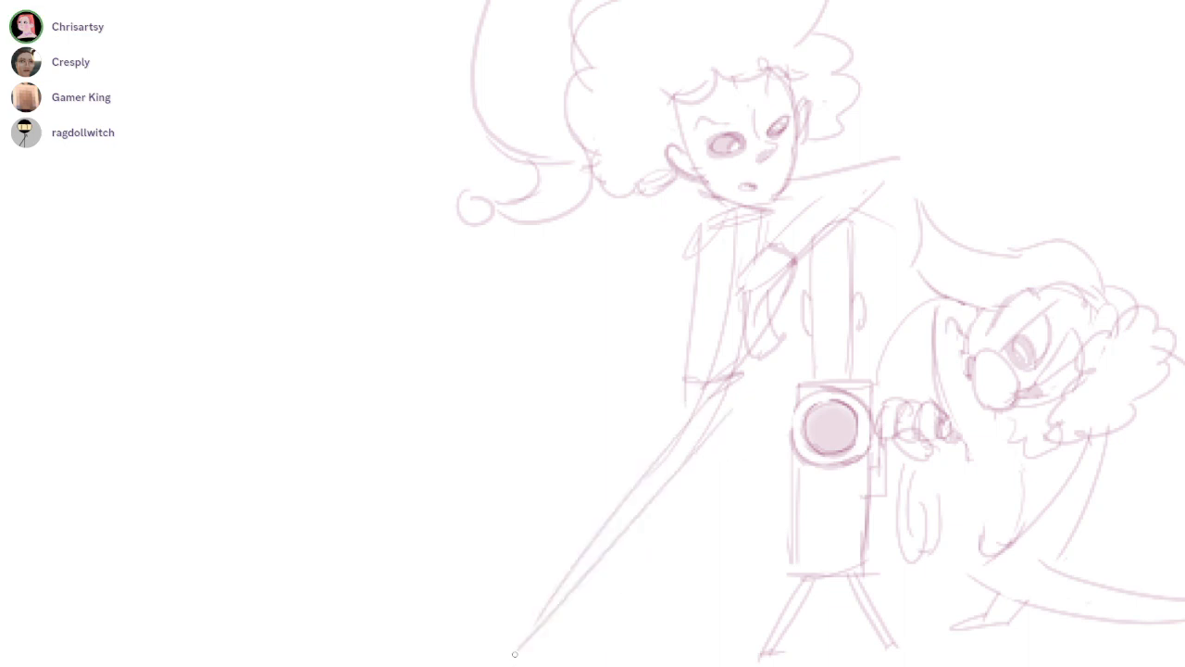
pyautogui.moveTo(679, 373); pyautogui.dragTo(581, 467)
pyautogui.moveTo(602, 487)
pyautogui.mouseDown()
pyautogui.moveTo(629, 528)
pyautogui.moveTo(737, 607)
pyautogui.mouseUp()
pyautogui.moveTo(633, 576); pyautogui.dragTo(744, 618)
pyautogui.moveTo(929, 420)
pyautogui.mouseDown()
pyautogui.moveTo(771, 413)
pyautogui.moveTo(739, 380)
pyautogui.mouseUp()
pyautogui.moveTo(667, 264)
pyautogui.mouseDown()
pyautogui.moveTo(783, 304)
pyautogui.moveTo(739, 380)
pyautogui.mouseUp()
pyautogui.moveTo(475, 554); pyautogui.dragTo(499, 538)
pyautogui.moveTo(550, 482); pyautogui.dragTo(488, 531)
pyautogui.moveTo(739, 380); pyautogui.dragTo(647, 352)
# Reshape the open end of the hunched character's hood with a wider curved edge and erase the old inner lines
pyautogui.scroll(2, 818, 352)
pyautogui.moveTo(741, 352); pyautogui.dragTo(593, 266)
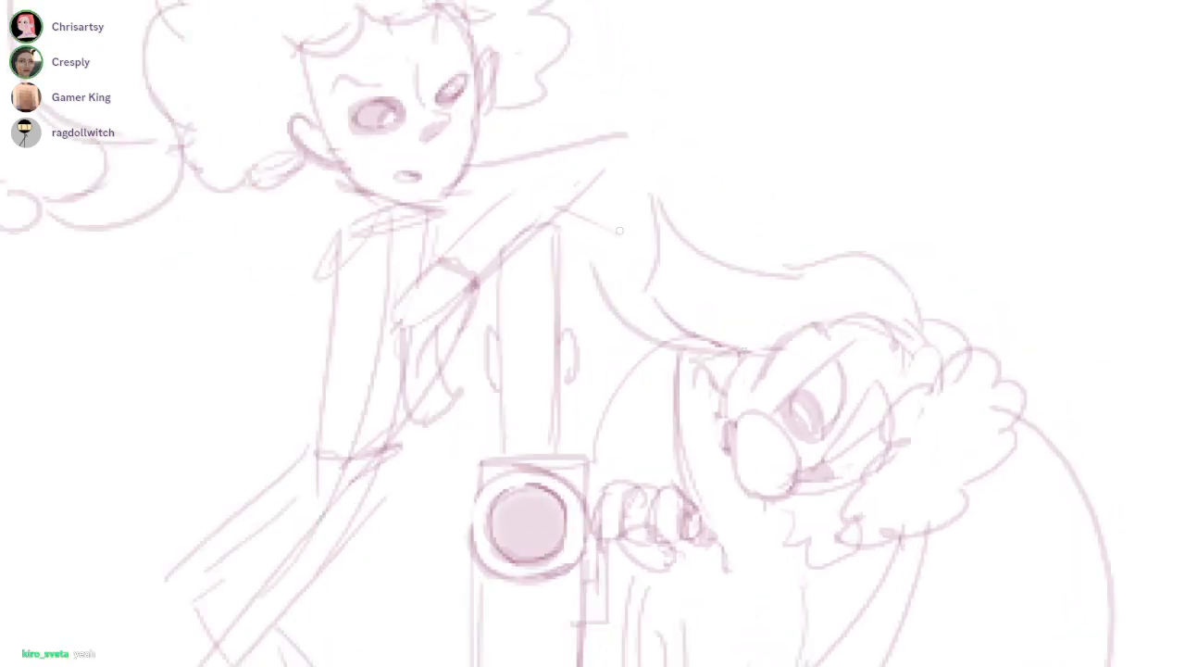
pyautogui.moveTo(637, 233); pyautogui.dragTo(643, 188)
pyautogui.moveTo(633, 172); pyautogui.dragTo(809, 280)
pyautogui.press('e')
pyautogui.moveTo(655, 240); pyautogui.dragTo(727, 343)
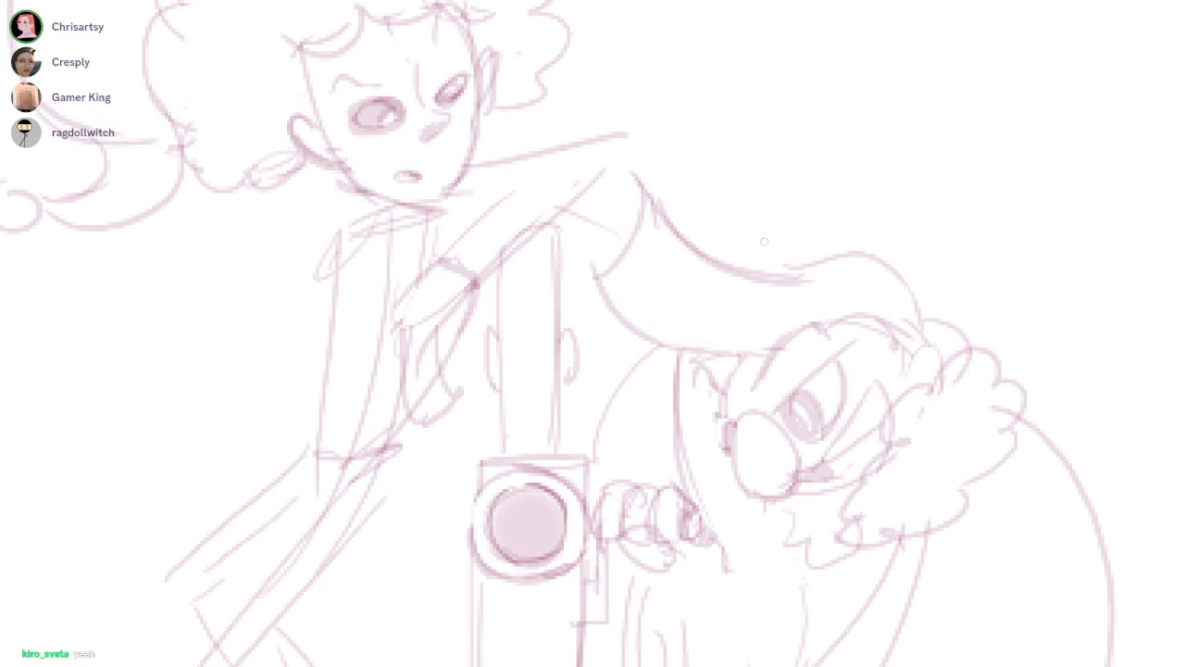
# Draw the front edge and curved hem of the hunched character's garment below the hand and beard, redoing the first stroke
pyautogui.moveTo(746, 431); pyautogui.dragTo(738, 380)
pyautogui.scroll(-3, 739, 380)
pyautogui.moveTo(773, 335); pyautogui.dragTo(739, 379)
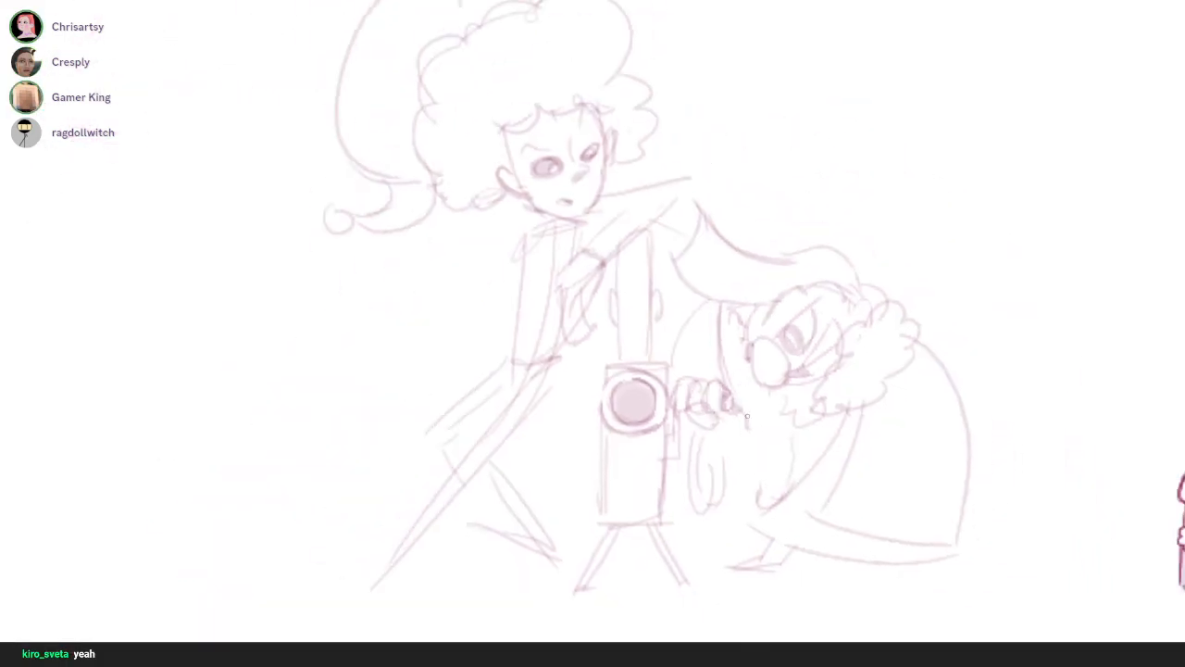
pyautogui.scroll(3, 749, 416)
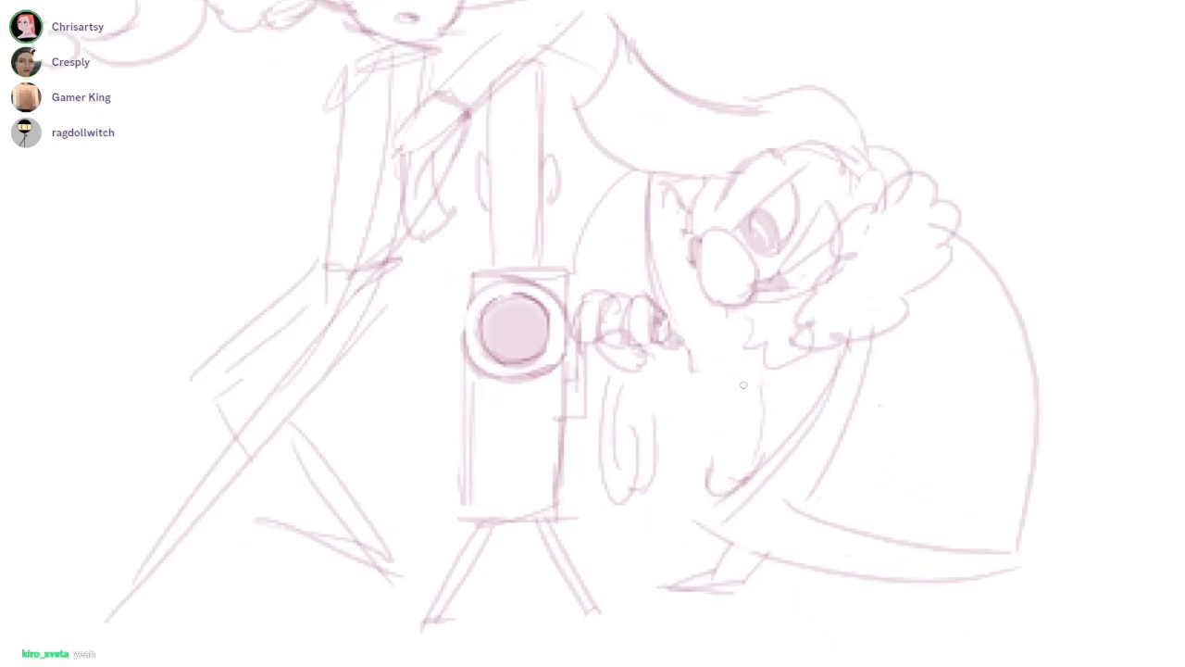
pyautogui.moveTo(690, 366); pyautogui.dragTo(700, 505)
pyautogui.hotkey('ctrl', 'z')
pyautogui.moveTo(683, 350)
pyautogui.mouseDown()
pyautogui.moveTo(692, 467)
pyautogui.moveTo(790, 434)
pyautogui.mouseUp()
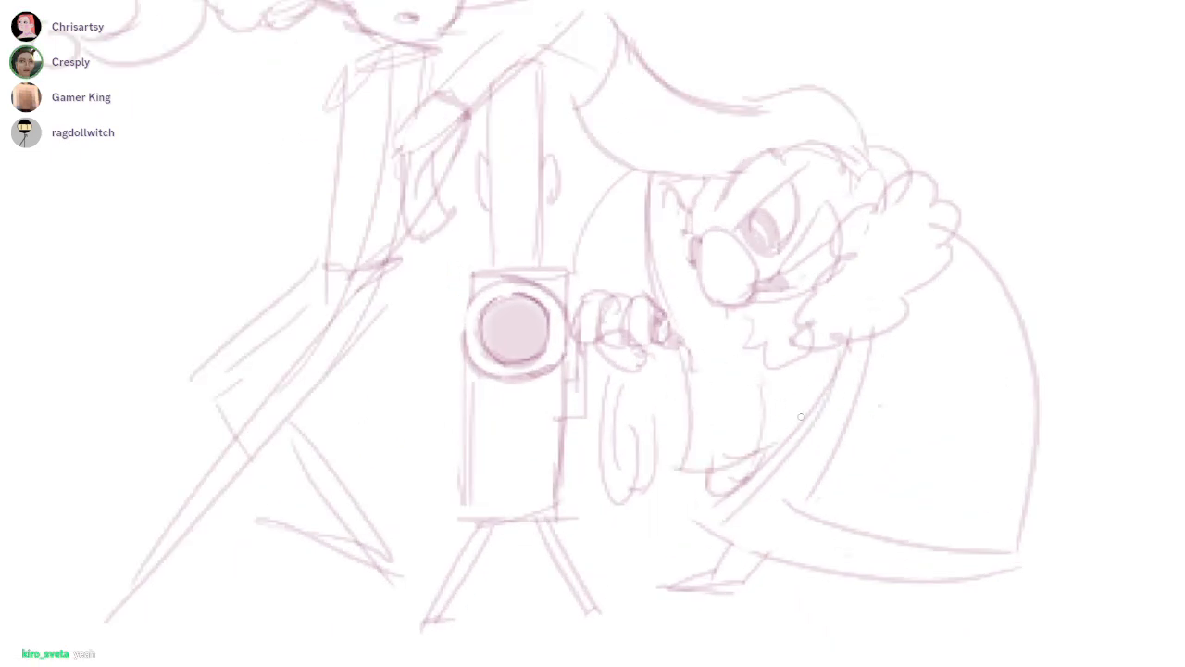
pyautogui.moveTo(847, 328); pyautogui.dragTo(748, 416)
# Look over the shared canvas from the green FIN board to the empty corner above the sketch
pyautogui.scroll(-5, 748, 417)
pyautogui.scroll(2, 748, 416)
pyautogui.hscroll(-5, 748, 415)
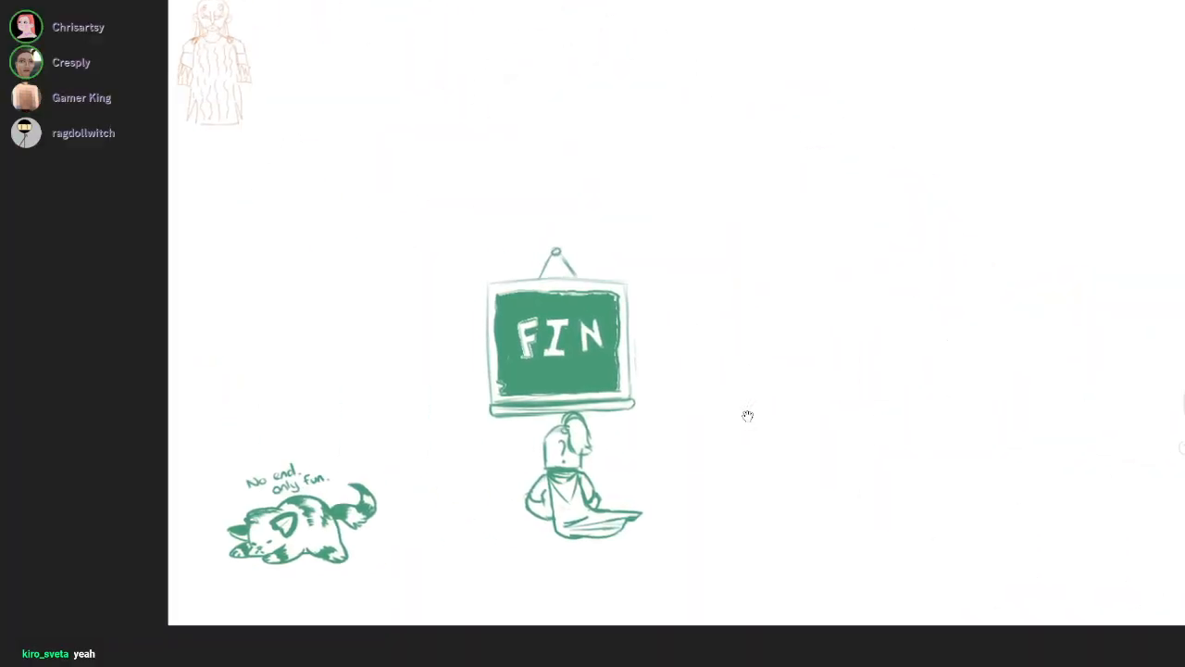
pyautogui.hscroll(3, 749, 416)
pyautogui.scroll(2, 748, 416)
pyautogui.scroll(-1, 748, 416)
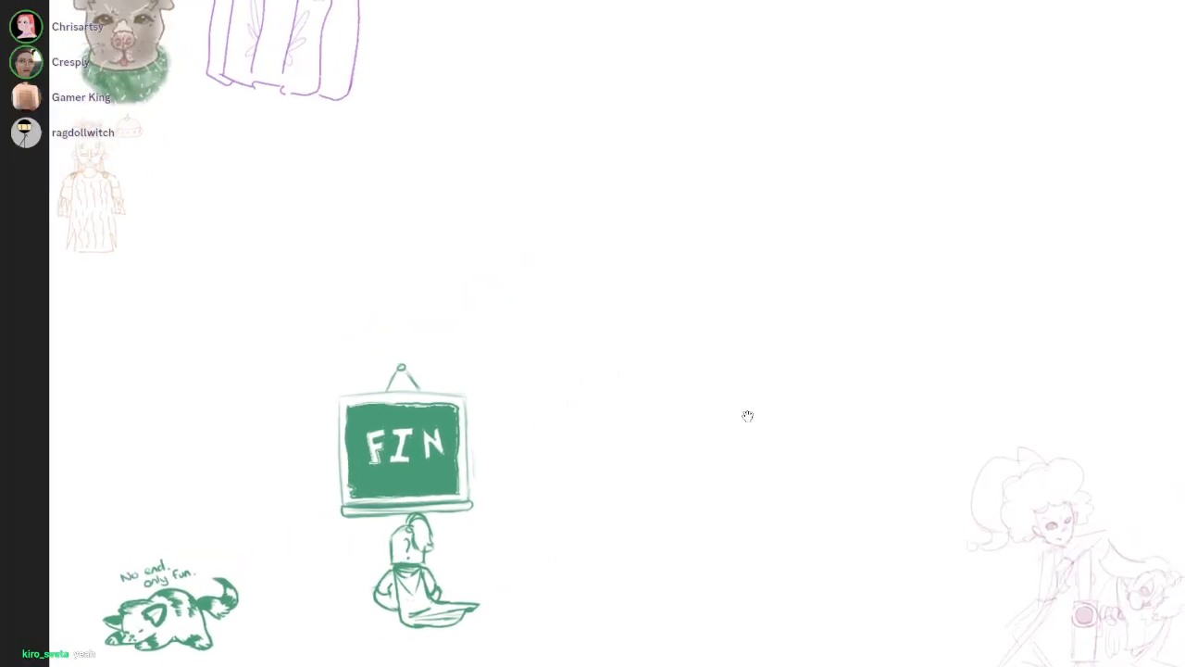
pyautogui.hscroll(5, 748, 416)
pyautogui.scroll(4, 748, 416)
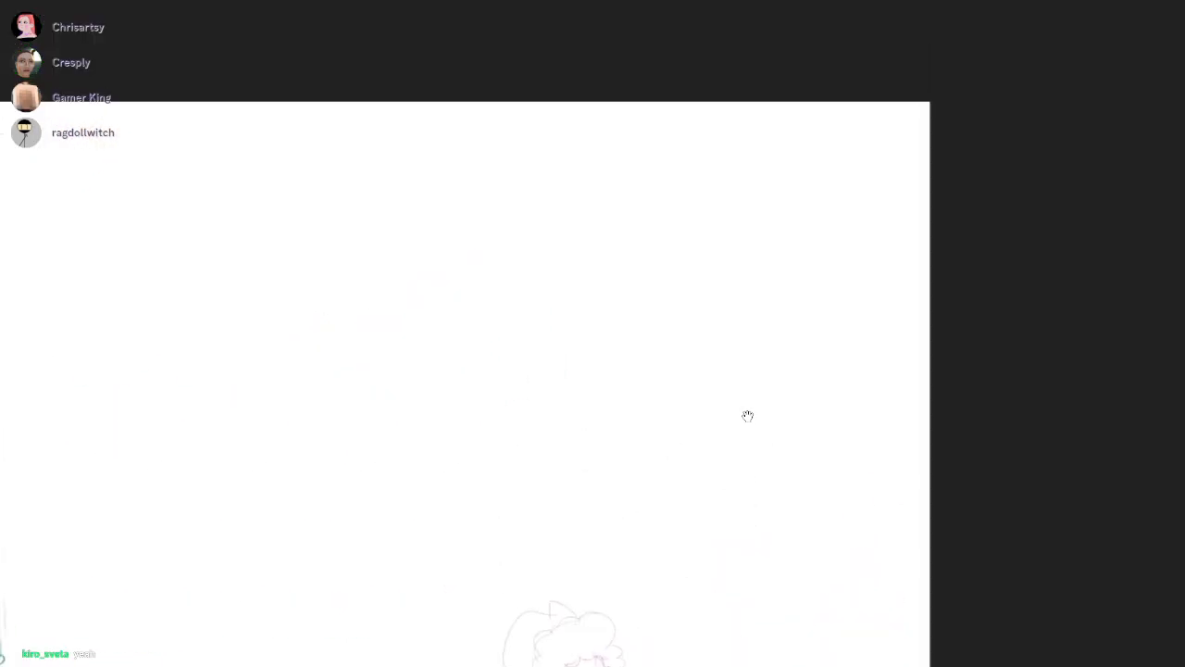
pyautogui.hscroll(-2, 748, 416)
pyautogui.scroll(-2, 748, 416)
pyautogui.scroll(3, 748, 416)
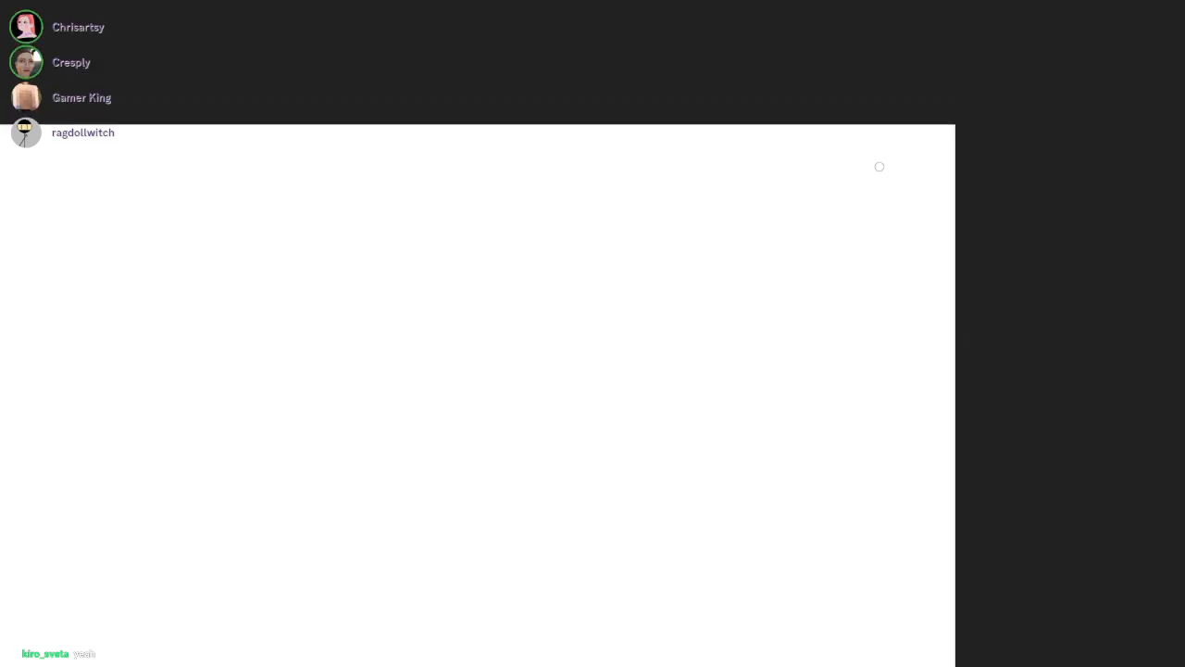
pyautogui.moveTo(876, 192); pyautogui.dragTo(900, 183)
pyautogui.moveTo(785, 164); pyautogui.dragTo(802, 160)
pyautogui.moveTo(817, 148); pyautogui.dragTo(820, 149)
pyautogui.hotkey('ctrl', 'z')
pyautogui.hotkey('ctrl', 'z')
pyautogui.hotkey('ctrl', 'z')
pyautogui.moveTo(712, 152)
pyautogui.mouseDown()
pyautogui.moveTo(722, 189)
pyautogui.moveTo(709, 195)
pyautogui.moveTo(737, 152)
pyautogui.mouseUp()
pyautogui.hotkey('ctrl', 'z')
pyautogui.hotkey('ctrl', 'z')
# Hand-letter the word "FOREST" in dark magenta in the empty upper corner of the canvas
pyautogui.moveTo(708, 176); pyautogui.dragTo(748, 163)
pyautogui.moveTo(769, 185)
pyautogui.mouseDown()
pyautogui.moveTo(787, 156)
pyautogui.moveTo(796, 186)
pyautogui.mouseUp()
pyautogui.moveTo(819, 168)
pyautogui.mouseDown()
pyautogui.moveTo(823, 182)
pyautogui.moveTo(823, 153)
pyautogui.mouseUp()
pyautogui.moveTo(848, 146); pyautogui.dragTo(831, 184)
pyautogui.moveTo(882, 146); pyautogui.dragTo(880, 184)
pyautogui.moveTo(863, 153); pyautogui.dragTo(909, 143)
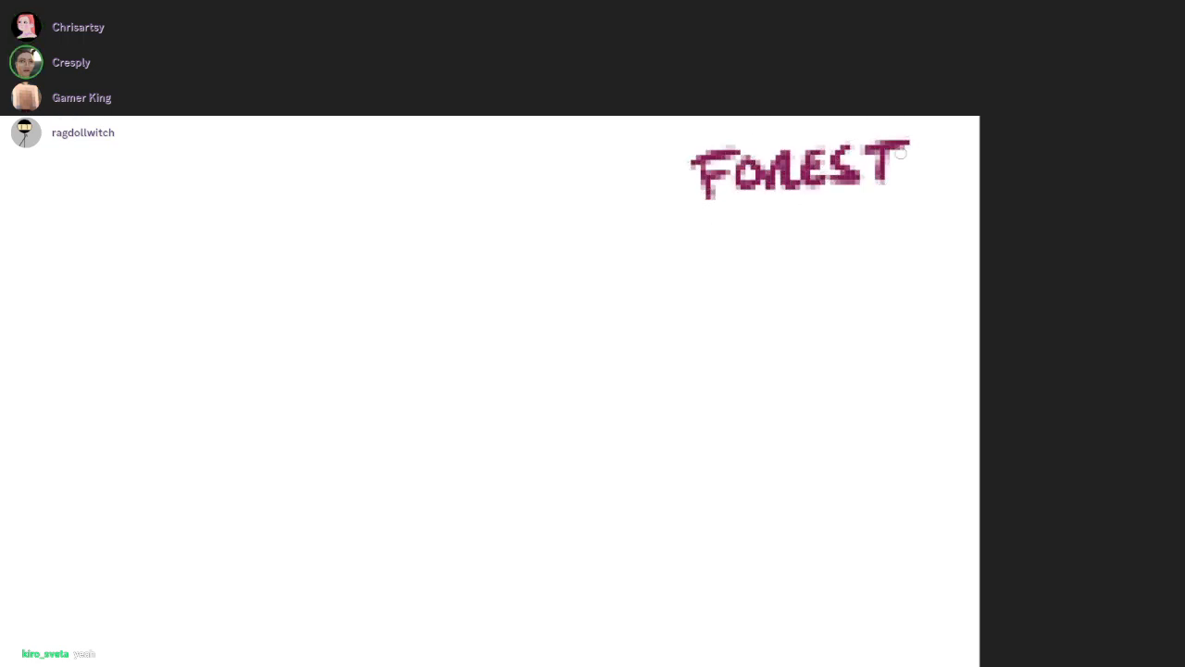
# Hand-letter "GOLDEN CITY" in dark magenta on a second line below "FOREST"
pyautogui.moveTo(589, 242); pyautogui.dragTo(601, 269)
pyautogui.moveTo(623, 247)
pyautogui.mouseDown()
pyautogui.moveTo(610, 272)
pyautogui.moveTo(626, 248)
pyautogui.mouseUp()
pyautogui.moveTo(644, 237); pyautogui.dragTo(666, 276)
pyautogui.moveTo(665, 233); pyautogui.dragTo(668, 276)
pyautogui.moveTo(712, 233); pyautogui.dragTo(718, 257)
pyautogui.moveTo(706, 249)
pyautogui.mouseDown()
pyautogui.moveTo(764, 229)
pyautogui.moveTo(830, 261)
pyautogui.mouseUp()
pyautogui.moveTo(846, 226); pyautogui.dragTo(842, 263)
pyautogui.moveTo(873, 221); pyautogui.dragTo(874, 258)
pyautogui.moveTo(850, 226)
pyautogui.mouseDown()
pyautogui.moveTo(893, 212)
pyautogui.moveTo(917, 237)
pyautogui.mouseUp()
pyautogui.moveTo(937, 202)
pyautogui.mouseDown()
pyautogui.moveTo(919, 273)
pyautogui.moveTo(887, 229)
pyautogui.mouseUp()
# Hand-letter "WIZARDS" below "GOLDEN CITY", undoing and redrawing the misdrawn strokes
pyautogui.moveTo(590, 272)
pyautogui.mouseDown()
pyautogui.moveTo(624, 271)
pyautogui.moveTo(615, 320)
pyautogui.mouseUp()
pyautogui.moveTo(602, 298)
pyautogui.mouseDown()
pyautogui.moveTo(626, 294)
pyautogui.moveTo(634, 266)
pyautogui.mouseUp()
pyautogui.hotkey('ctrl', 'z')
pyautogui.hotkey('ctrl', 'z')
pyautogui.moveTo(669, 269)
pyautogui.mouseDown()
pyautogui.moveTo(672, 301)
pyautogui.moveTo(711, 302)
pyautogui.mouseUp()
pyautogui.hotkey('ctrl', 'z')
pyautogui.moveTo(687, 260)
pyautogui.mouseDown()
pyautogui.moveTo(710, 301)
pyautogui.moveTo(715, 276)
pyautogui.mouseUp()
pyautogui.moveTo(724, 296)
pyautogui.mouseDown()
pyautogui.moveTo(743, 252)
pyautogui.moveTo(752, 294)
pyautogui.mouseUp()
pyautogui.moveTo(728, 282); pyautogui.dragTo(752, 280)
pyautogui.moveTo(767, 256)
pyautogui.mouseDown()
pyautogui.moveTo(767, 293)
pyautogui.moveTo(795, 294)
pyautogui.mouseUp()
pyautogui.moveTo(809, 254); pyautogui.dragTo(810, 295)
pyautogui.moveTo(804, 251); pyautogui.dragTo(815, 294)
pyautogui.moveTo(867, 248)
pyautogui.mouseDown()
pyautogui.moveTo(843, 290)
pyautogui.moveTo(885, 200)
pyautogui.moveTo(876, 213)
pyautogui.mouseUp()
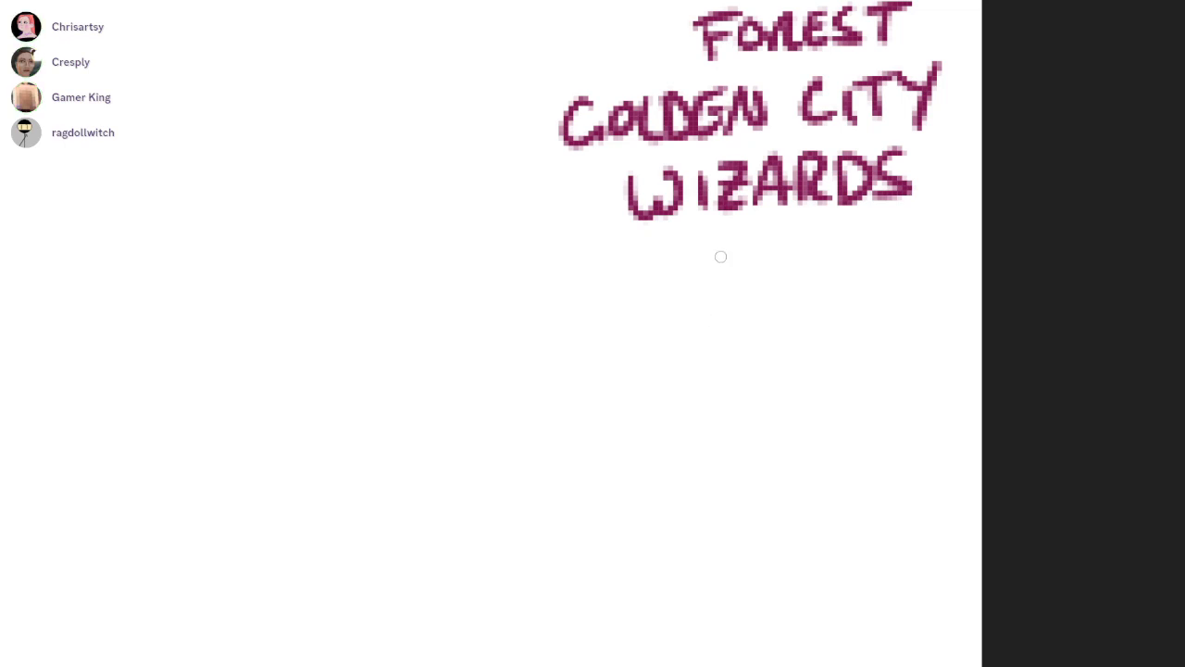
# Hand-letter "ABYSS" on a new line below "WIZARDS"
pyautogui.moveTo(767, 327); pyautogui.dragTo(781, 353)
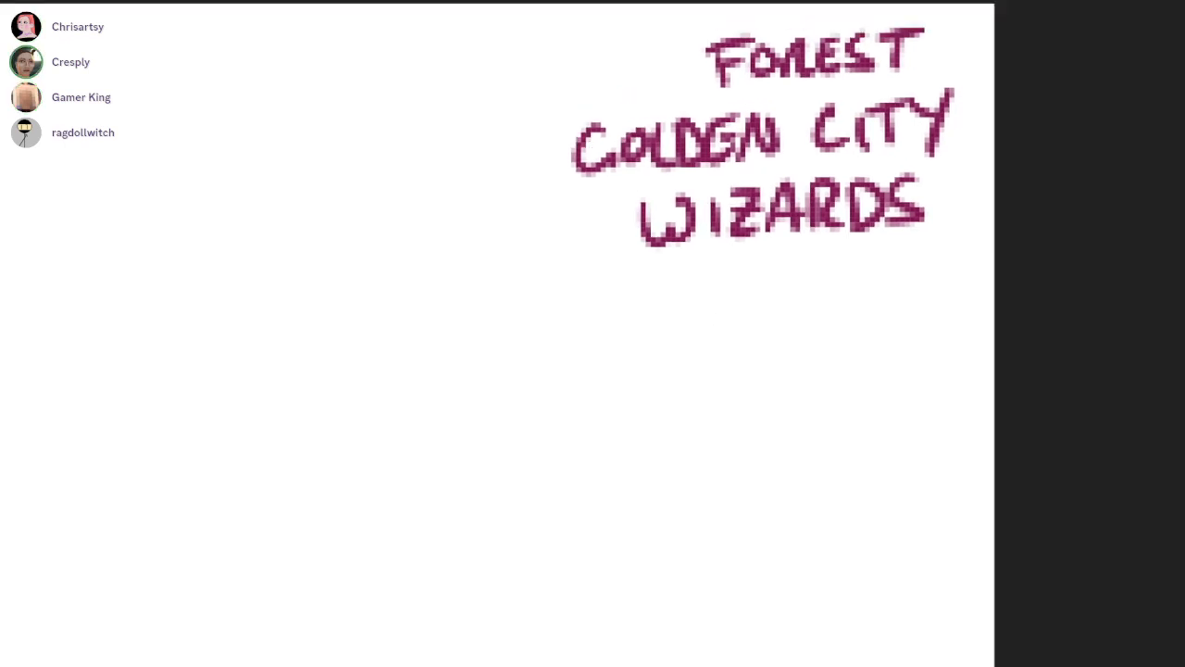
pyautogui.moveTo(719, 263)
pyautogui.mouseDown()
pyautogui.moveTo(707, 334)
pyautogui.moveTo(752, 320)
pyautogui.mouseUp()
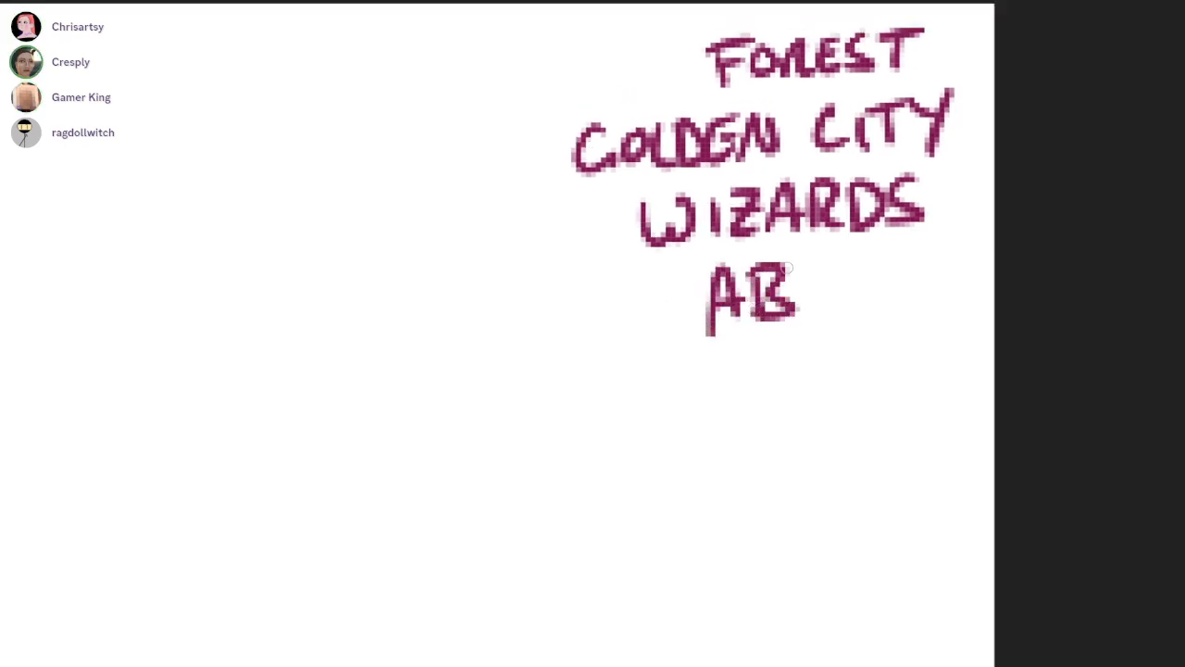
pyautogui.moveTo(774, 266); pyautogui.dragTo(796, 294)
pyautogui.moveTo(818, 260); pyautogui.dragTo(811, 326)
pyautogui.moveTo(861, 263); pyautogui.dragTo(826, 313)
pyautogui.moveTo(906, 259)
pyautogui.mouseDown()
pyautogui.moveTo(863, 311)
pyautogui.moveTo(877, 246)
pyautogui.moveTo(861, 231)
pyautogui.mouseUp()
# Hand-letter "LIMBO" below "ABYSS" and tidy the edge of its O with the eraser
pyautogui.moveTo(680, 322)
pyautogui.mouseDown()
pyautogui.moveTo(665, 355)
pyautogui.moveTo(731, 370)
pyautogui.mouseUp()
pyautogui.moveTo(742, 324)
pyautogui.mouseDown()
pyautogui.moveTo(740, 374)
pyautogui.moveTo(794, 323)
pyautogui.moveTo(802, 362)
pyautogui.mouseUp()
pyautogui.moveTo(816, 323); pyautogui.dragTo(814, 367)
pyautogui.moveTo(877, 324)
pyautogui.mouseDown()
pyautogui.moveTo(892, 365)
pyautogui.moveTo(880, 328)
pyautogui.mouseUp()
pyautogui.moveTo(967, 369); pyautogui.dragTo(929, 382)
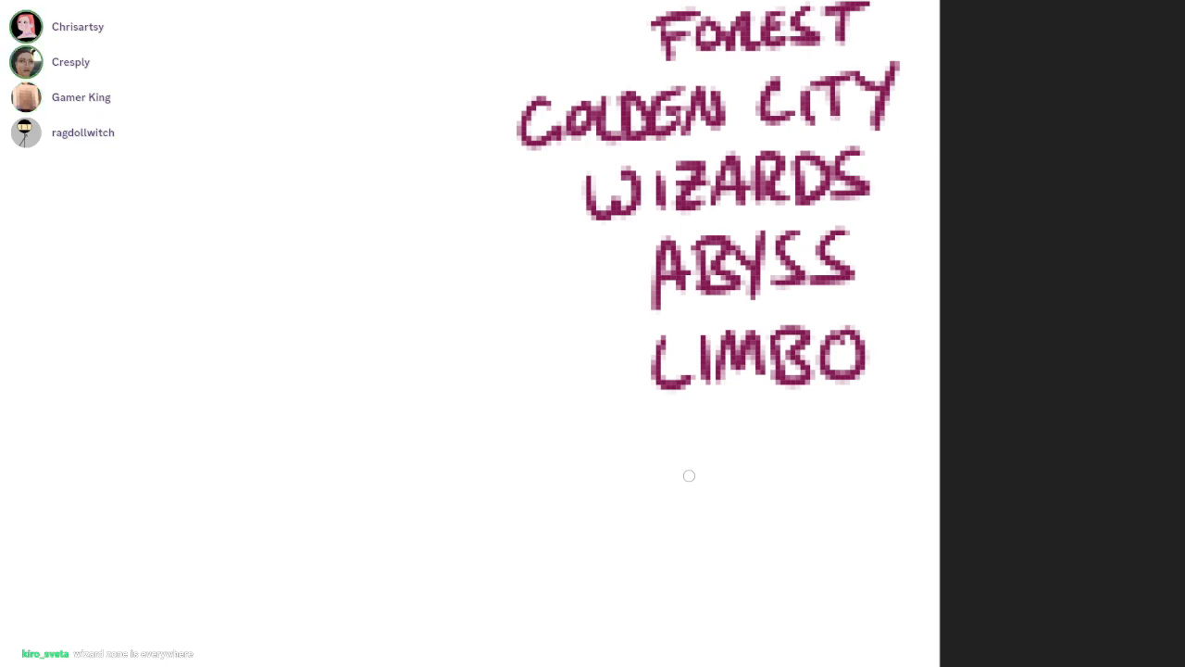
pyautogui.press('e')
pyautogui.moveTo(839, 348); pyautogui.dragTo(869, 345)
pyautogui.press('b')
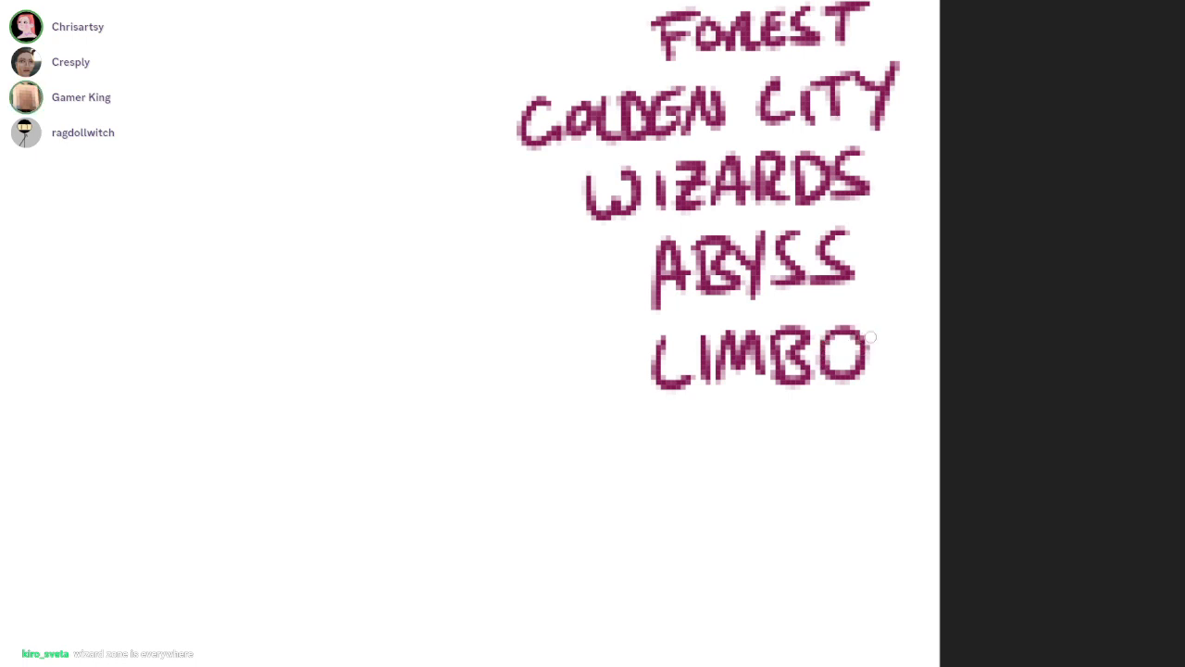
# Clean up the misshapen R in "FOREST" with the eraser
pyautogui.press('e')
pyautogui.moveTo(743, 50)
pyautogui.mouseDown()
pyautogui.moveTo(744, 39)
pyautogui.moveTo(765, 67)
pyautogui.mouseUp()
pyautogui.press('b')
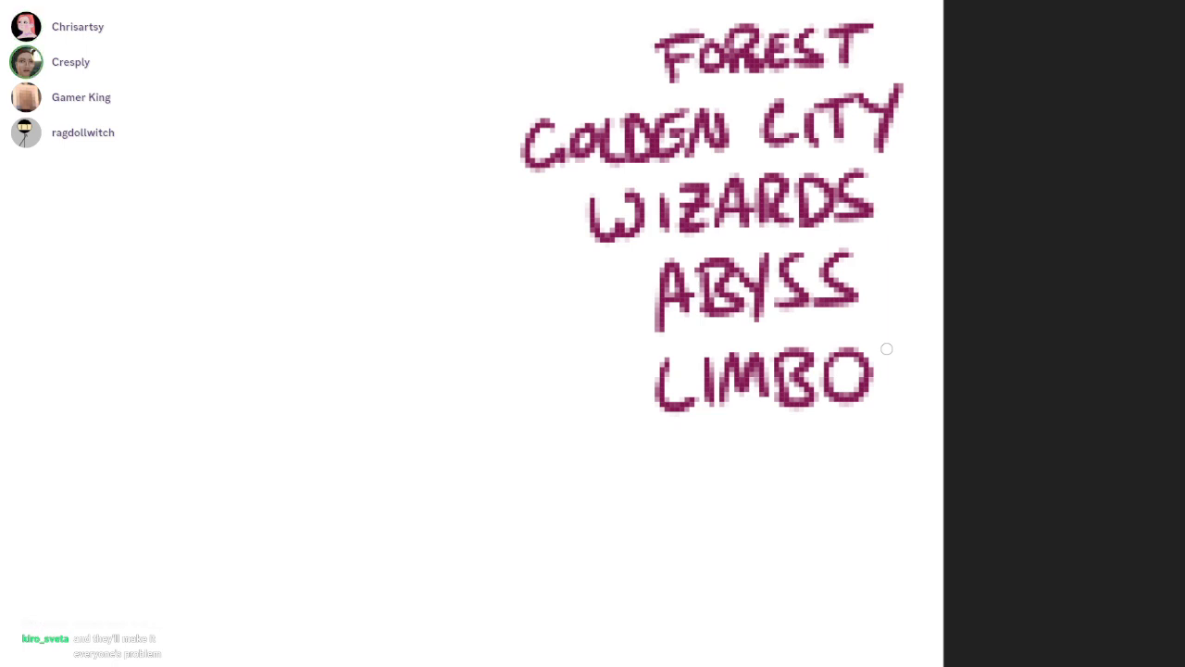
# Hand-letter "CAVES" in dark magenta on a new line below "LIMBO"
pyautogui.moveTo(695, 446)
pyautogui.mouseDown()
pyautogui.moveTo(687, 491)
pyautogui.moveTo(726, 487)
pyautogui.mouseUp()
pyautogui.moveTo(701, 467)
pyautogui.mouseDown()
pyautogui.moveTo(760, 433)
pyautogui.moveTo(798, 481)
pyautogui.mouseUp()
pyautogui.moveTo(775, 458)
pyautogui.mouseDown()
pyautogui.moveTo(772, 437)
pyautogui.moveTo(794, 435)
pyautogui.mouseUp()
pyautogui.moveTo(824, 433)
pyautogui.mouseDown()
pyautogui.moveTo(802, 476)
pyautogui.moveTo(831, 383)
pyautogui.mouseUp()
# Hand-letter "HARBOUR" on a new line below "CAVES"
pyautogui.scroll(-1, 832, 384)
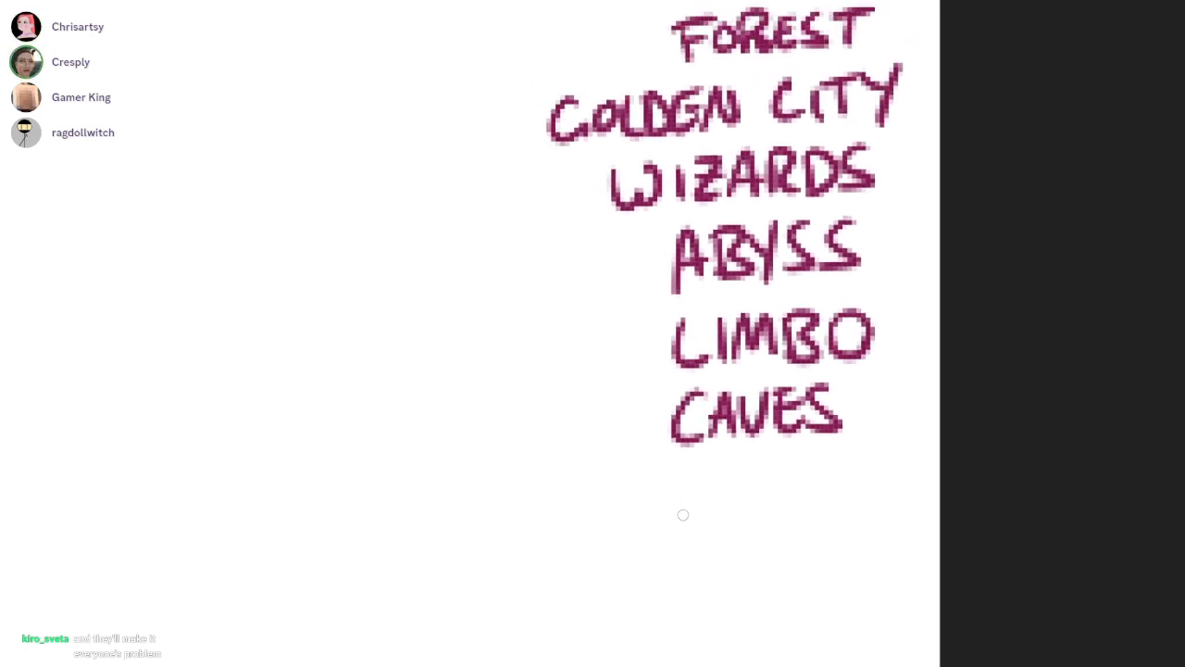
pyautogui.moveTo(635, 474)
pyautogui.mouseDown()
pyautogui.moveTo(633, 526)
pyautogui.moveTo(659, 499)
pyautogui.mouseUp()
pyautogui.moveTo(659, 474); pyautogui.dragTo(657, 524)
pyautogui.moveTo(683, 469)
pyautogui.mouseDown()
pyautogui.moveTo(668, 526)
pyautogui.moveTo(706, 524)
pyautogui.mouseUp()
pyautogui.moveTo(674, 505); pyautogui.dragTo(700, 503)
pyautogui.moveTo(717, 478)
pyautogui.mouseDown()
pyautogui.moveTo(715, 524)
pyautogui.moveTo(752, 500)
pyautogui.moveTo(761, 520)
pyautogui.mouseUp()
pyautogui.moveTo(757, 465); pyautogui.dragTo(761, 519)
pyautogui.moveTo(807, 474); pyautogui.dragTo(863, 487)
pyautogui.moveTo(863, 487); pyautogui.dragTo(885, 511)
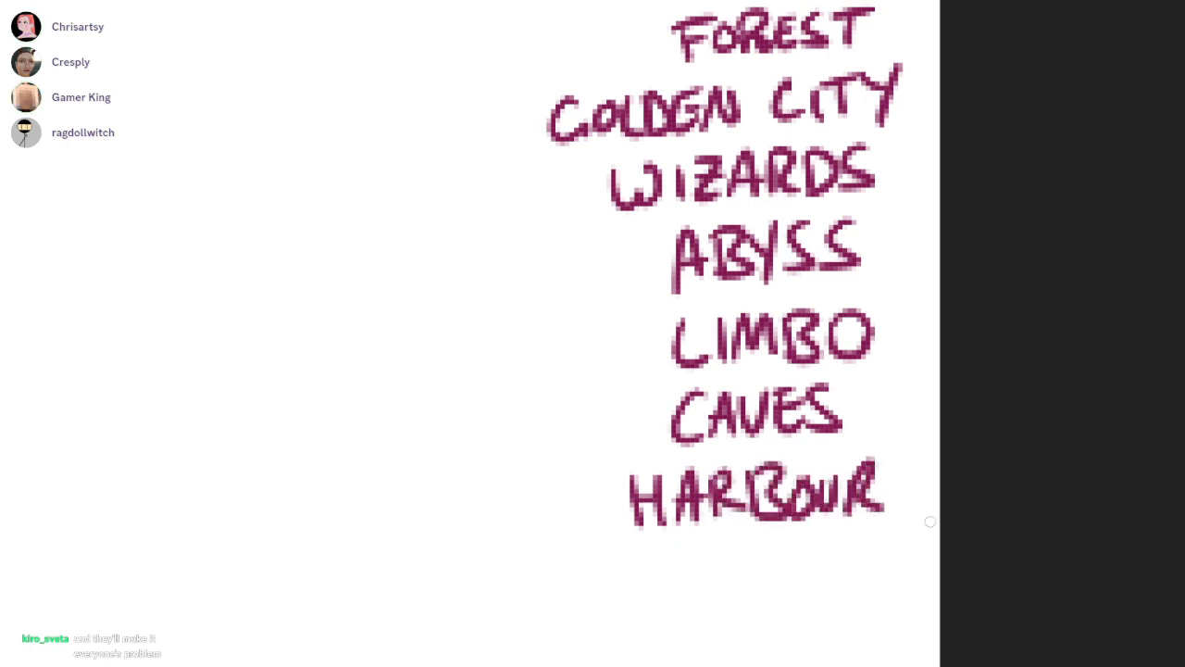
# Hand-letter "FLOATING CITY" as the last line of the list, below "HARBOUR"
pyautogui.scroll(-1, 915, 519)
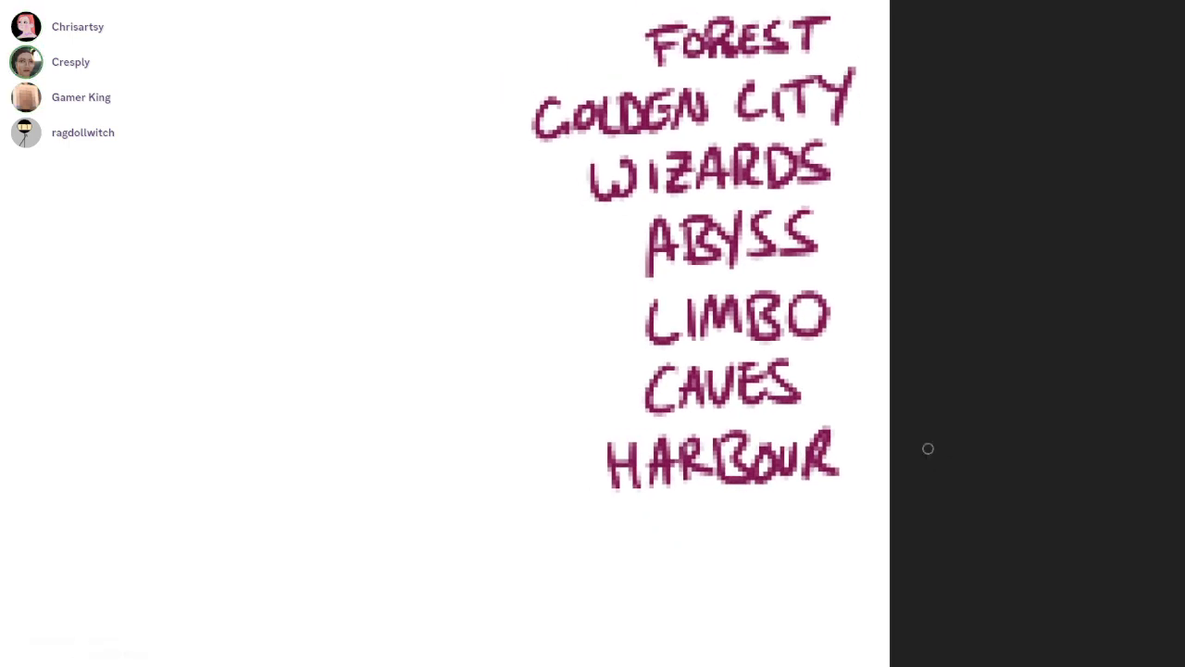
pyautogui.moveTo(555, 527); pyautogui.dragTo(555, 573)
pyautogui.moveTo(541, 531)
pyautogui.mouseDown()
pyautogui.moveTo(576, 524)
pyautogui.moveTo(572, 545)
pyautogui.mouseUp()
pyautogui.moveTo(581, 524)
pyautogui.mouseDown()
pyautogui.moveTo(598, 561)
pyautogui.moveTo(611, 532)
pyautogui.moveTo(659, 561)
pyautogui.mouseUp()
pyautogui.moveTo(640, 546); pyautogui.dragTo(693, 520)
pyautogui.moveTo(680, 523); pyautogui.dragTo(682, 561)
pyautogui.moveTo(705, 519)
pyautogui.mouseDown()
pyautogui.moveTo(706, 558)
pyautogui.moveTo(740, 515)
pyautogui.moveTo(761, 565)
pyautogui.mouseUp()
pyautogui.moveTo(804, 523); pyautogui.dragTo(804, 559)
pyautogui.moveTo(820, 524); pyautogui.dragTo(822, 559)
pyautogui.moveTo(852, 516); pyautogui.dragTo(867, 535)
pyautogui.moveTo(881, 513)
pyautogui.mouseDown()
pyautogui.moveTo(861, 568)
pyautogui.moveTo(790, 434)
pyautogui.mouseUp()
# Draw a frame line down the open side and along the underside of the list, redrawing the first attempt
pyautogui.scroll(-5, 889, 398)
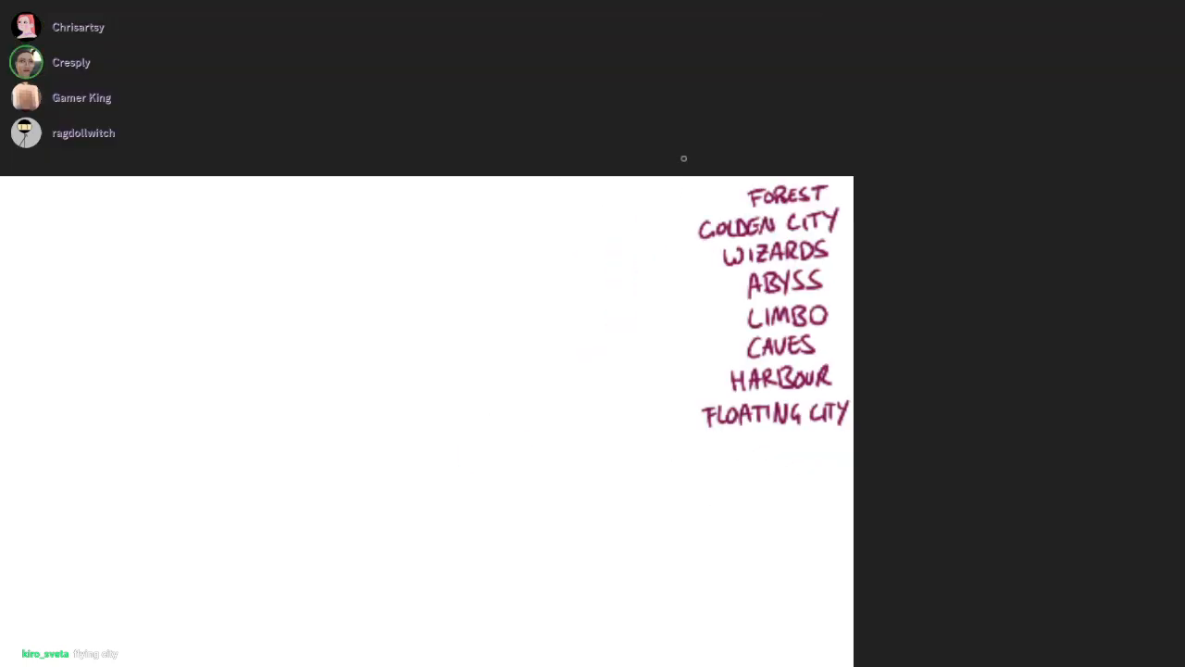
pyautogui.moveTo(678, 173); pyautogui.dragTo(881, 461)
pyautogui.hotkey('ctrl', 'z')
pyautogui.moveTo(679, 157); pyautogui.dragTo(879, 452)
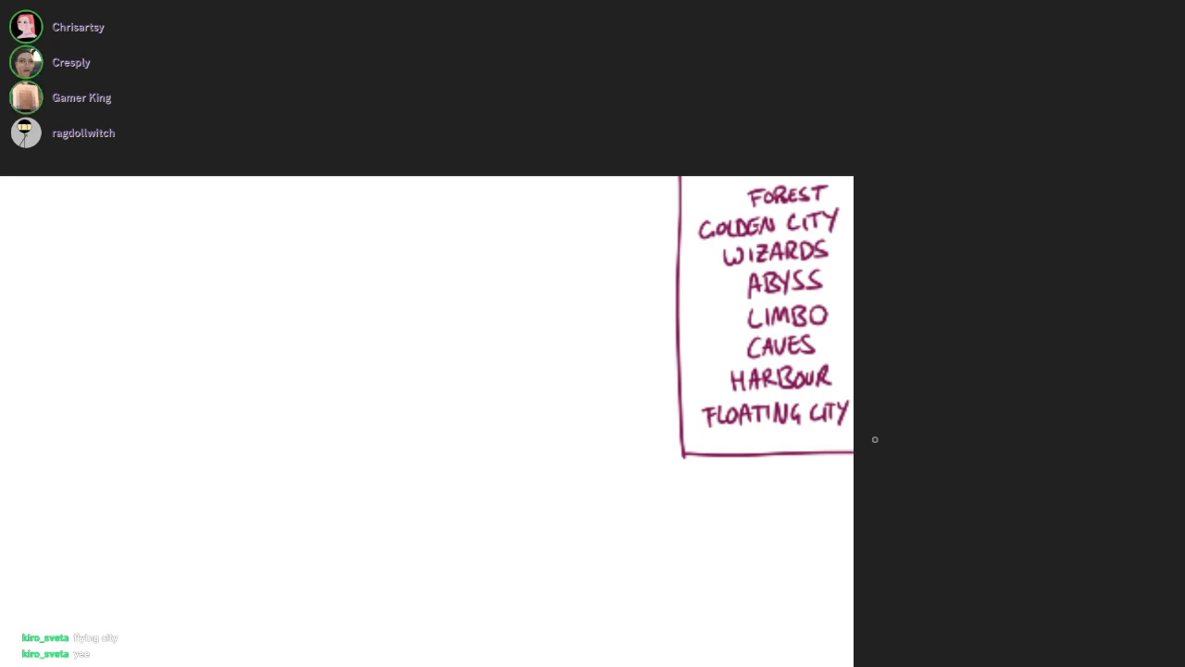
# Ink the outer contour of the curly-haired figure's hair over the faint sketch, with scalloped lobes and small curl loops
pyautogui.moveTo(817, 557); pyautogui.dragTo(886, 210)
pyautogui.scroll(-4, 886, 209)
pyautogui.moveTo(931, 577); pyautogui.dragTo(957, 367)
pyautogui.scroll(-2, 958, 368)
pyautogui.moveTo(592, 334)
pyautogui.mouseDown()
pyautogui.moveTo(578, 461)
pyautogui.moveTo(616, 426)
pyautogui.mouseUp()
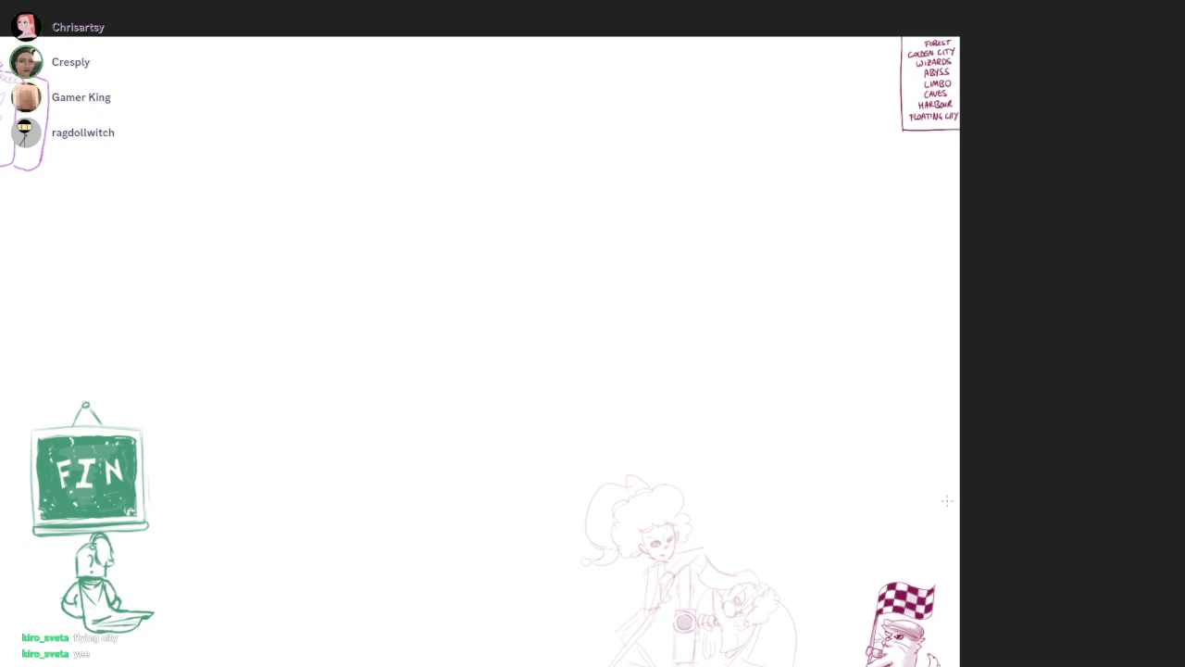
pyautogui.moveTo(682, 566)
pyautogui.mouseDown()
pyautogui.moveTo(820, 368)
pyautogui.moveTo(1034, 230)
pyautogui.moveTo(1102, 231)
pyautogui.mouseUp()
pyautogui.moveTo(727, 221)
pyautogui.mouseDown()
pyautogui.moveTo(861, 213)
pyautogui.moveTo(889, 501)
pyautogui.mouseUp()
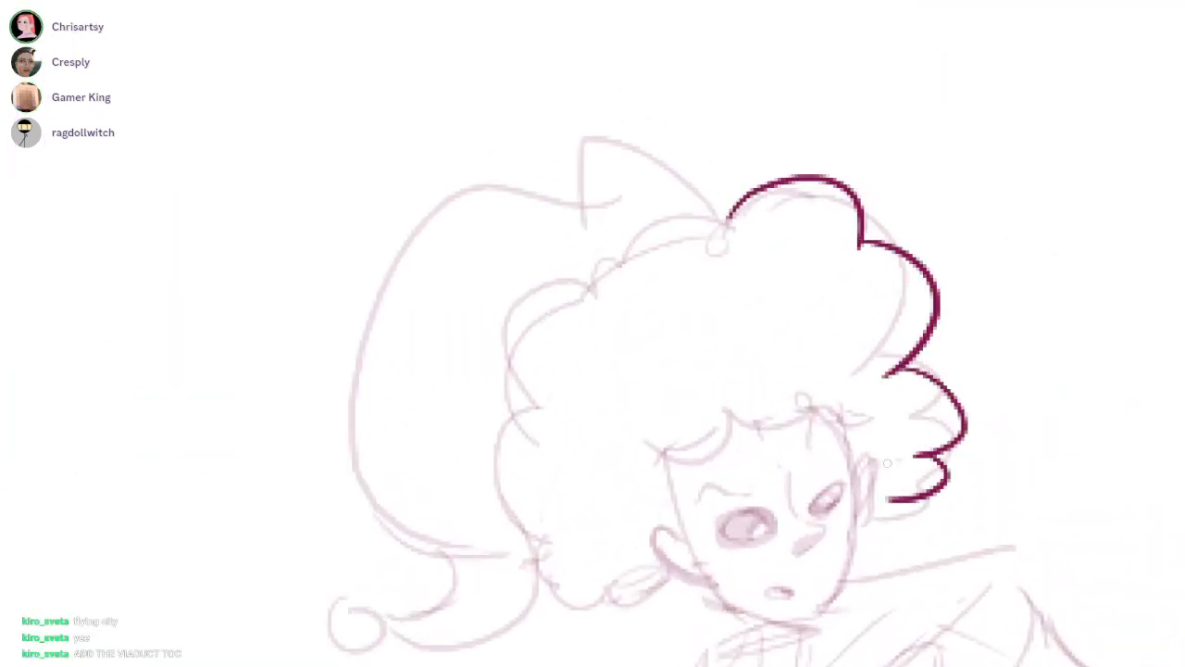
pyautogui.scroll(1, 843, 476)
pyautogui.moveTo(718, 174)
pyautogui.mouseDown()
pyautogui.moveTo(648, 177)
pyautogui.moveTo(566, 246)
pyautogui.moveTo(483, 431)
pyautogui.moveTo(511, 593)
pyautogui.moveTo(660, 592)
pyautogui.mouseUp()
# Ink the curly fringe across the forehead and the lock in front of the ear
pyautogui.scroll(2, 841, 472)
pyautogui.moveTo(570, 428)
pyautogui.mouseDown()
pyautogui.moveTo(782, 382)
pyautogui.moveTo(822, 330)
pyautogui.mouseUp()
pyautogui.moveTo(607, 466); pyautogui.dragTo(571, 516)
pyautogui.scroll(1, 670, 602)
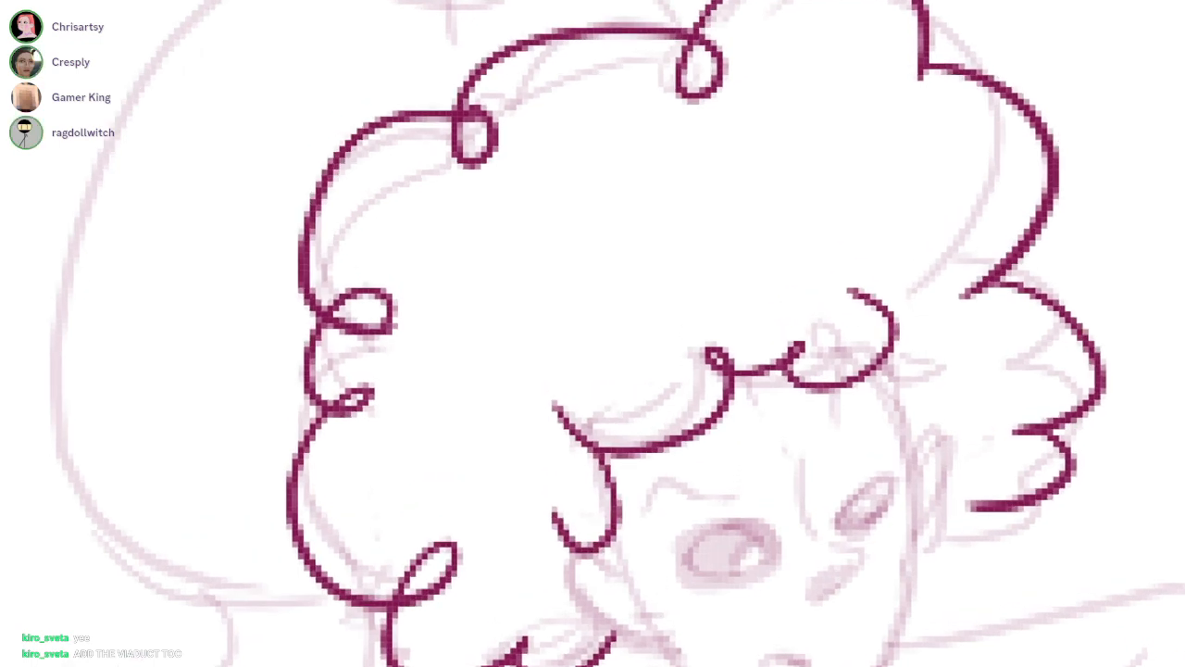
# Ink the ears and face contour of the curly-haired figure, redrawing the jawline until it follows the sketch
pyautogui.moveTo(670, 601); pyautogui.dragTo(593, 544)
pyautogui.moveTo(804, 324); pyautogui.dragTo(861, 479)
pyautogui.moveTo(553, 489)
pyautogui.mouseDown()
pyautogui.moveTo(500, 515)
pyautogui.moveTo(563, 558)
pyautogui.mouseUp()
pyautogui.moveTo(864, 389); pyautogui.dragTo(845, 519)
pyautogui.moveTo(572, 552); pyautogui.dragTo(787, 644)
pyautogui.hotkey('ctrl', 'z')
pyautogui.moveTo(603, 600)
pyautogui.mouseDown()
pyautogui.moveTo(765, 644)
pyautogui.moveTo(850, 521)
pyautogui.mouseUp()
pyautogui.hotkey('ctrl', 'z')
pyautogui.moveTo(592, 602)
pyautogui.mouseDown()
pyautogui.moveTo(784, 654)
pyautogui.moveTo(844, 483)
pyautogui.mouseUp()
# Ink the crease between the eyes and the pointed nose, undoing and redrawing both strokes
pyautogui.scroll(1, 731, 452)
pyautogui.moveTo(735, 410)
pyautogui.mouseDown()
pyautogui.moveTo(736, 444)
pyautogui.moveTo(766, 511)
pyautogui.mouseUp()
pyautogui.moveTo(789, 497)
pyautogui.mouseDown()
pyautogui.moveTo(792, 528)
pyautogui.moveTo(752, 544)
pyautogui.mouseUp()
pyautogui.hotkey('ctrl', 'z')
pyautogui.hotkey('ctrl', 'z')
pyautogui.moveTo(736, 401); pyautogui.dragTo(752, 472)
pyautogui.moveTo(773, 498)
pyautogui.mouseDown()
pyautogui.moveTo(789, 508)
pyautogui.moveTo(746, 555)
pyautogui.mouseUp()
# Outline the figure's eyes over the sketch, undoing the misplaced strokes
pyautogui.moveTo(665, 524); pyautogui.dragTo(629, 528)
pyautogui.moveTo(648, 468); pyautogui.dragTo(694, 524)
pyautogui.hotkey('ctrl', 'z')
pyautogui.hotkey('ctrl', 'z')
pyautogui.moveTo(648, 467); pyautogui.dragTo(701, 504)
pyautogui.moveTo(800, 478)
pyautogui.mouseDown()
pyautogui.moveTo(840, 441)
pyautogui.moveTo(802, 472)
pyautogui.mouseUp()
pyautogui.hotkey('ctrl', 'z')
pyautogui.moveTo(674, 491); pyautogui.dragTo(680, 519)
pyautogui.moveTo(794, 445)
pyautogui.mouseDown()
pyautogui.moveTo(819, 451)
pyautogui.moveTo(833, 429)
pyautogui.moveTo(824, 441)
pyautogui.mouseUp()
pyautogui.hotkey('ctrl', 'z')
# Fill the larger eye around its highlight and ink the furrowed brow lines
pyautogui.scroll(-6, 833, 408)
pyautogui.moveTo(861, 232); pyautogui.dragTo(666, 592)
pyautogui.scroll(-4, 880, 379)
pyautogui.moveTo(870, 380); pyautogui.dragTo(818, 430)
pyautogui.moveTo(720, 633); pyautogui.dragTo(870, 278)
pyautogui.moveTo(675, 343)
pyautogui.mouseDown()
pyautogui.moveTo(649, 352)
pyautogui.moveTo(685, 363)
pyautogui.moveTo(675, 380)
pyautogui.moveTo(703, 375)
pyautogui.moveTo(706, 416)
pyautogui.mouseUp()
pyautogui.moveTo(543, 372); pyautogui.dragTo(681, 337)
pyautogui.moveTo(765, 273); pyautogui.dragTo(861, 247)
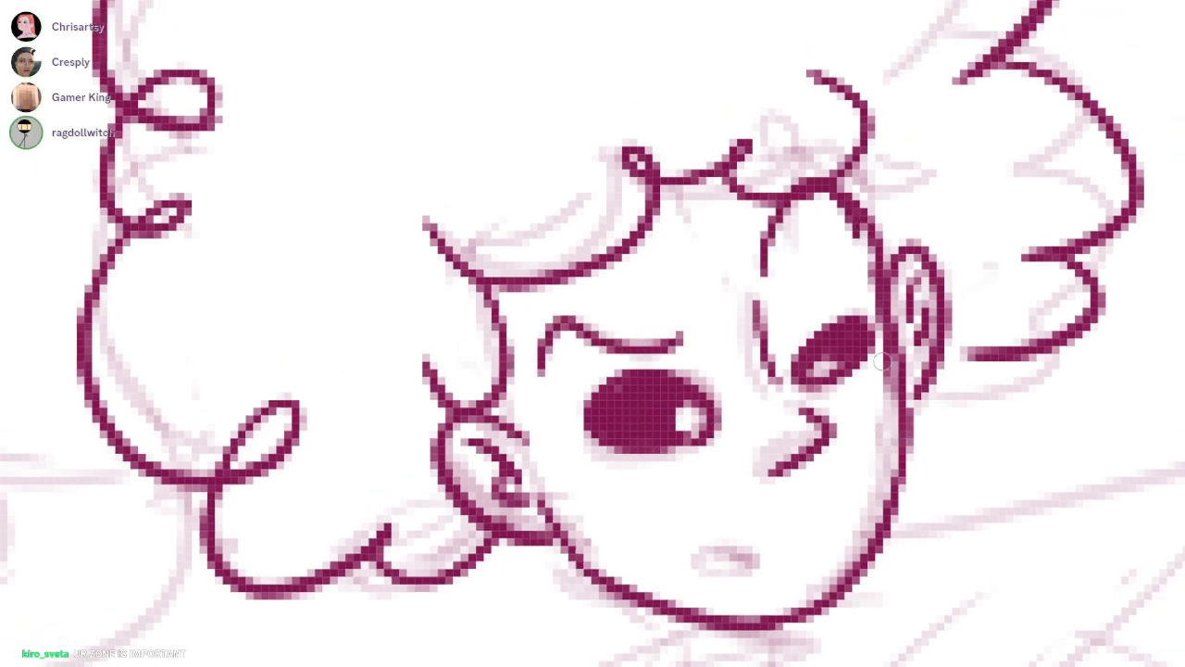
# Finish filling the narrower eye and ink the small open mouth
pyautogui.moveTo(874, 348); pyautogui.dragTo(874, 372)
pyautogui.moveTo(819, 335); pyautogui.dragTo(806, 301)
pyautogui.moveTo(711, 570)
pyautogui.mouseDown()
pyautogui.moveTo(757, 555)
pyautogui.moveTo(713, 572)
pyautogui.mouseUp()
pyautogui.moveTo(730, 550)
pyautogui.mouseDown()
pyautogui.moveTo(746, 570)
pyautogui.moveTo(731, 563)
pyautogui.mouseUp()
# Ink the peak of the hat behind the hair and tidy its line ends with the eraser
pyautogui.moveTo(811, 486)
pyautogui.mouseDown()
pyautogui.moveTo(669, 618)
pyautogui.moveTo(592, 518)
pyautogui.mouseUp()
pyautogui.moveTo(491, 19)
pyautogui.mouseDown()
pyautogui.moveTo(731, 242)
pyautogui.moveTo(763, 190)
pyautogui.mouseUp()
pyautogui.moveTo(862, 202)
pyautogui.mouseDown()
pyautogui.moveTo(638, 152)
pyautogui.moveTo(621, 186)
pyautogui.mouseUp()
pyautogui.press('e')
pyautogui.moveTo(701, 159); pyautogui.dragTo(739, 177)
pyautogui.moveTo(679, 112); pyautogui.dragTo(731, 112)
pyautogui.press('b')
# Ink the hat's long back curve and its curling tail below the hair, undoing the misdrawn strokes
pyautogui.moveTo(709, 167)
pyautogui.mouseDown()
pyautogui.moveTo(417, 405)
pyautogui.moveTo(504, 639)
pyautogui.mouseUp()
pyautogui.moveTo(548, 600); pyautogui.dragTo(590, 511)
pyautogui.hotkey('ctrl', 'z')
pyautogui.moveTo(742, 83)
pyautogui.mouseDown()
pyautogui.moveTo(491, 205)
pyautogui.moveTo(613, 502)
pyautogui.moveTo(550, 578)
pyautogui.mouseUp()
pyautogui.hotkey('ctrl', 'z')
pyautogui.moveTo(585, 505)
pyautogui.mouseDown()
pyautogui.moveTo(515, 573)
pyautogui.moveTo(671, 547)
pyautogui.moveTo(524, 594)
pyautogui.moveTo(738, 521)
pyautogui.mouseUp()
pyautogui.hotkey('ctrl', 'z')
pyautogui.scroll(1, 572, 608)
pyautogui.hotkey('ctrl', 'z')
pyautogui.press('e')
pyautogui.scroll(2, 485, 586)
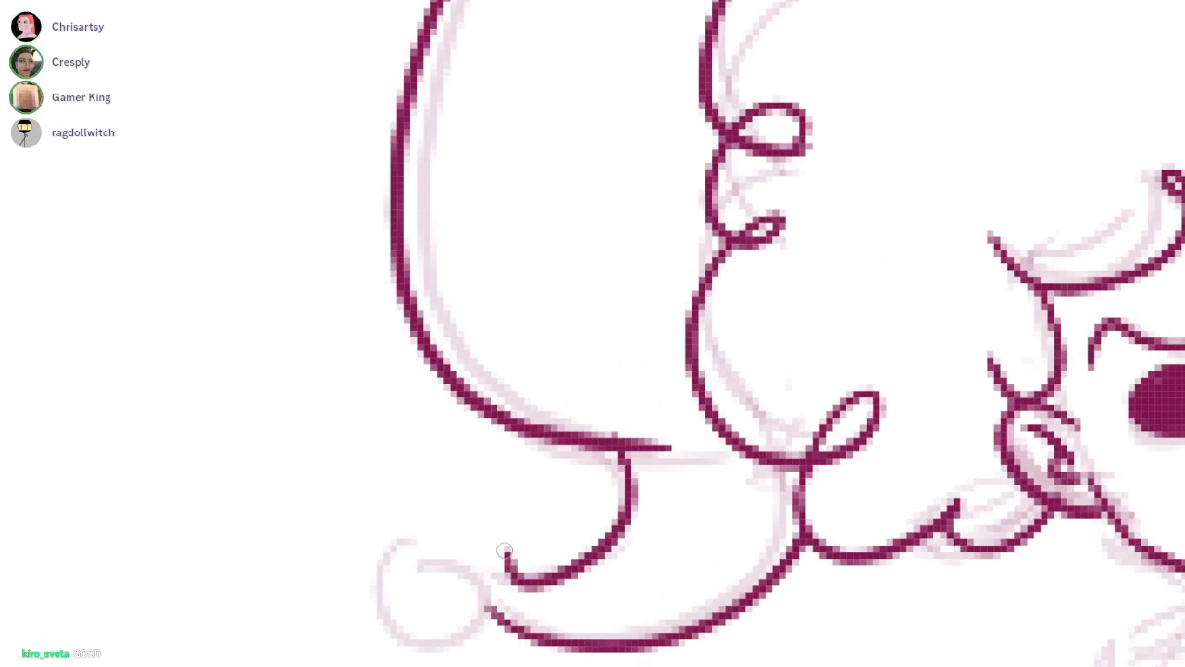
# Ink the round bobble at the tip of the hat's tail and a small curve under the brim
pyautogui.moveTo(511, 564); pyautogui.dragTo(498, 609)
pyautogui.moveTo(500, 545); pyautogui.dragTo(463, 621)
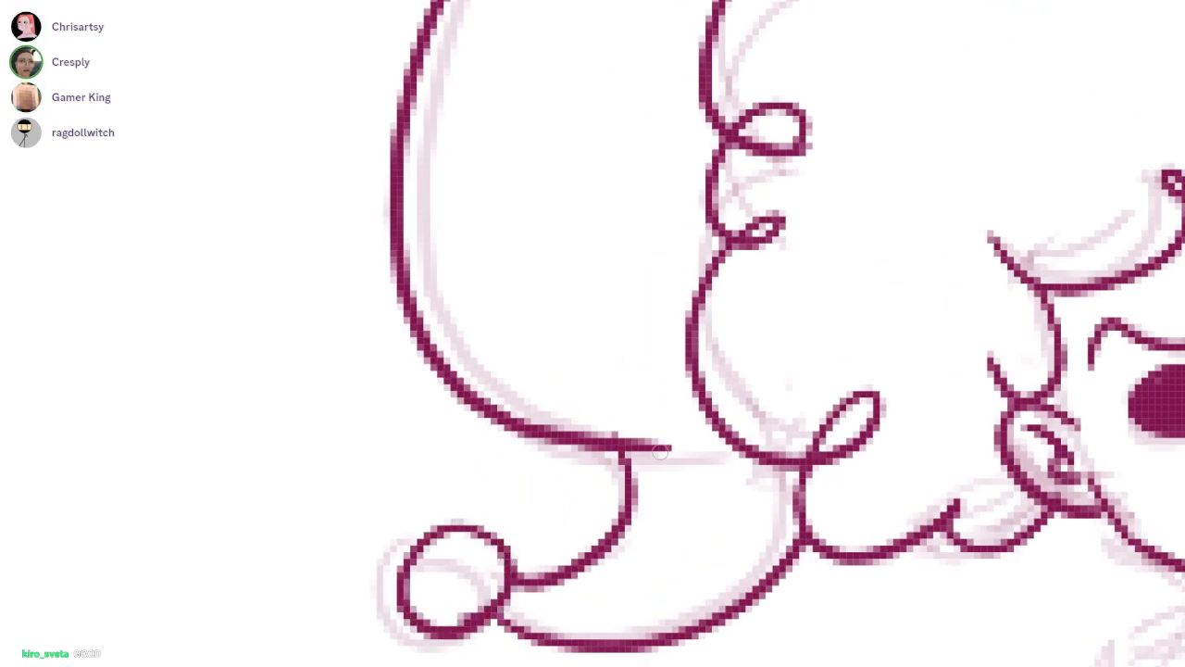
pyautogui.moveTo(496, 426); pyautogui.dragTo(597, 450)
pyautogui.hotkey('ctrl', '-')
pyautogui.hotkey('ctrl', '-')
pyautogui.hotkey('ctrl', '-')
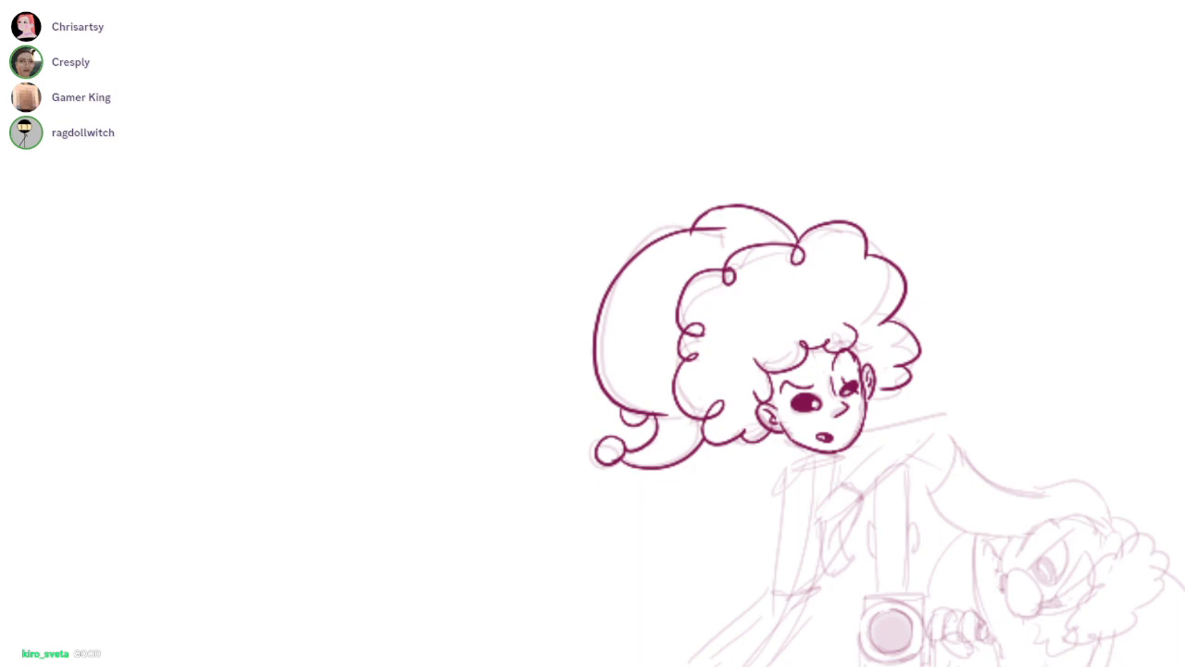
# Add a fold line inside the hat beside the curls and tidy small details with the eraser
pyautogui.moveTo(666, 319)
pyautogui.mouseDown()
pyautogui.moveTo(784, 243)
pyautogui.moveTo(682, 395)
pyautogui.moveTo(655, 406)
pyautogui.moveTo(626, 446)
pyautogui.mouseUp()
pyautogui.hotkey('ctrl', 'z')
pyautogui.hotkey('ctrl', 'z')
pyautogui.moveTo(1073, 535)
pyautogui.mouseDown()
pyautogui.moveTo(778, 441)
pyautogui.moveTo(700, 469)
pyautogui.mouseUp()
pyautogui.moveTo(764, 414); pyautogui.dragTo(1065, 278)
pyautogui.press('e')
pyautogui.moveTo(844, 313); pyautogui.dragTo(836, 316)
pyautogui.moveTo(874, 356); pyautogui.dragTo(873, 319)
pyautogui.press('b')
pyautogui.moveTo(881, 482); pyautogui.dragTo(760, 384)
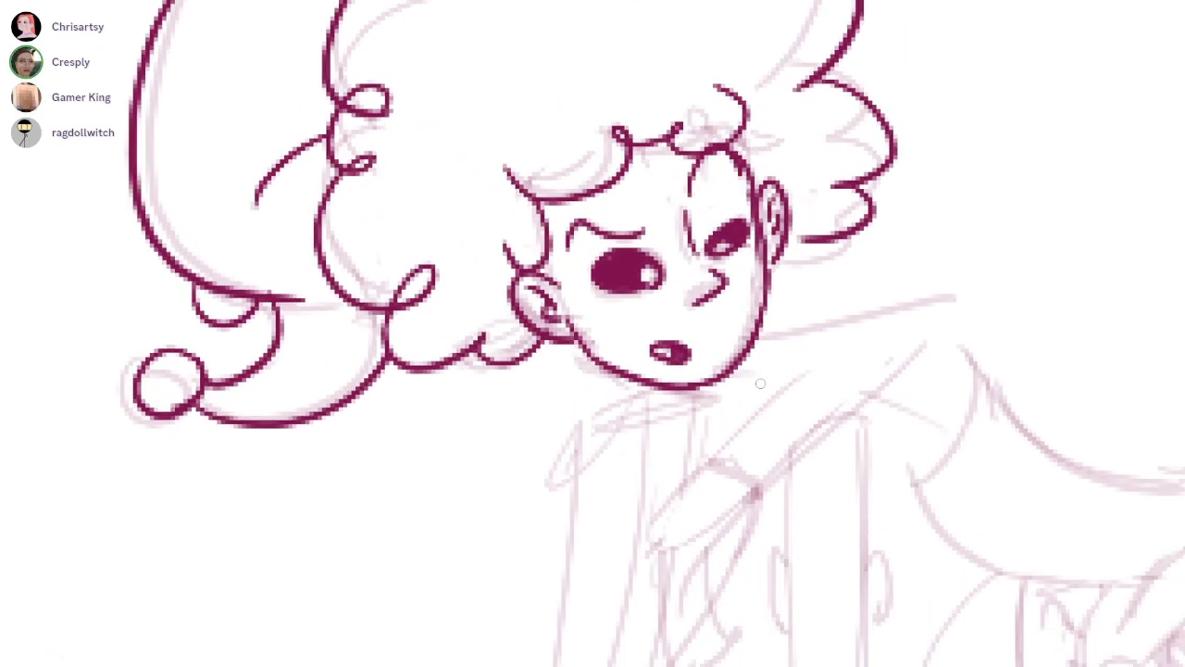
pyautogui.scroll(-3, 760, 333)
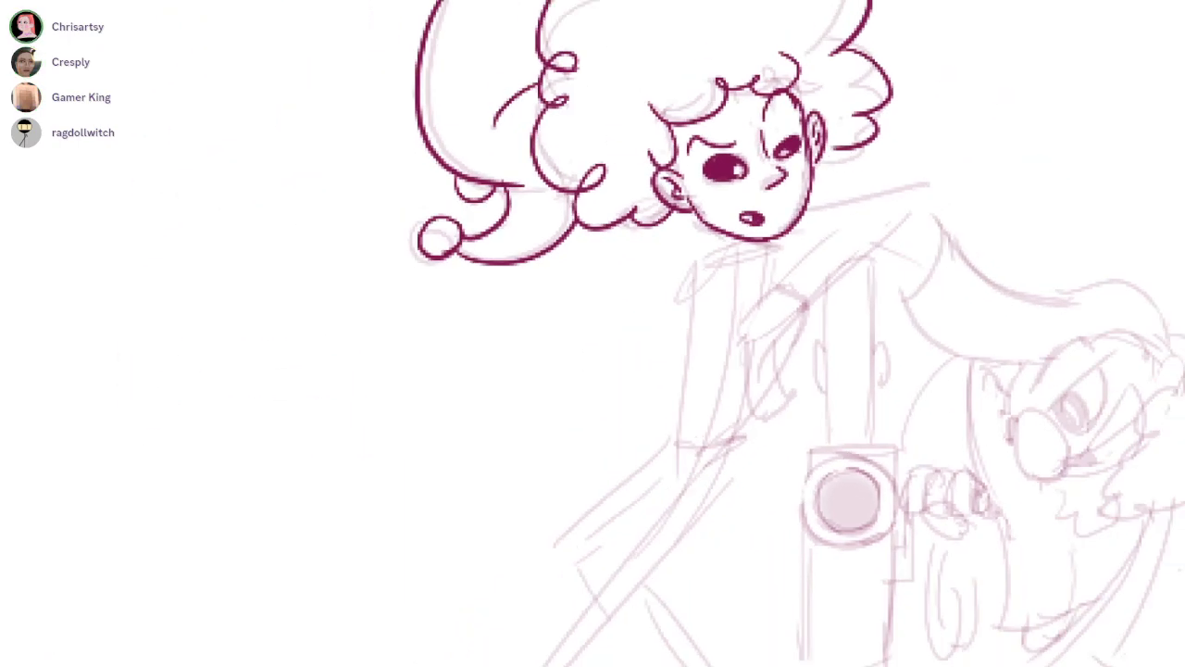
pyautogui.scroll(3, 741, 264)
pyautogui.moveTo(720, 239)
pyautogui.mouseDown()
pyautogui.moveTo(727, 305)
pyautogui.moveTo(731, 297)
pyautogui.mouseUp()
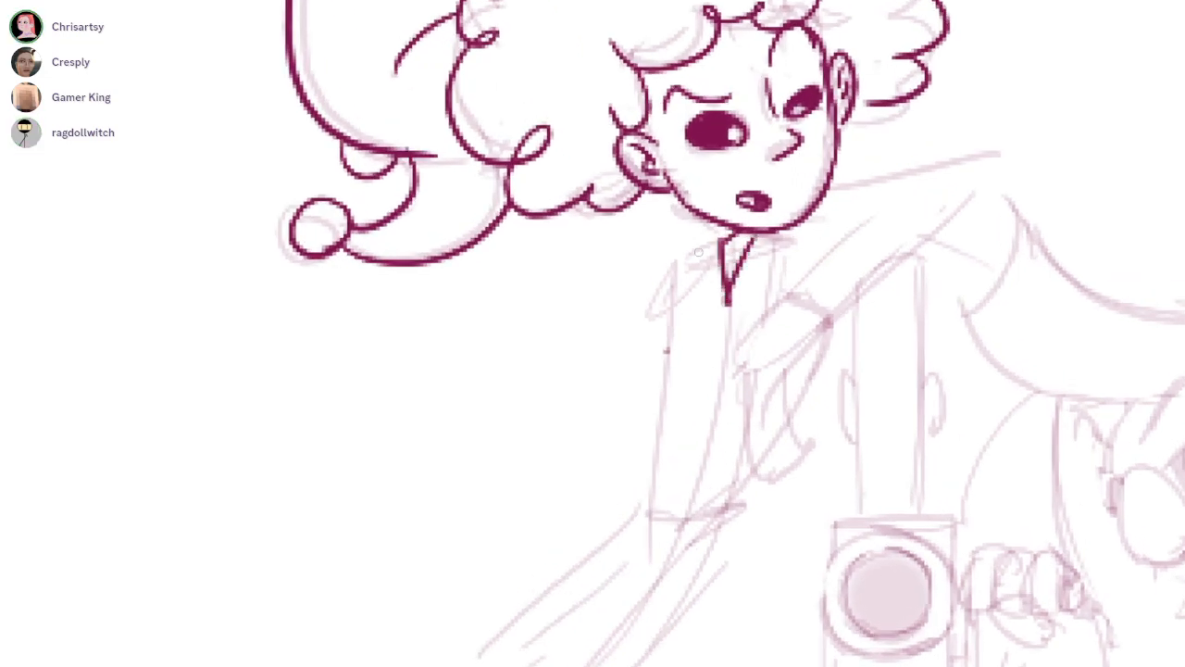
pyautogui.hotkey('ctrl', 'z')
pyautogui.moveTo(719, 225); pyautogui.dragTo(646, 491)
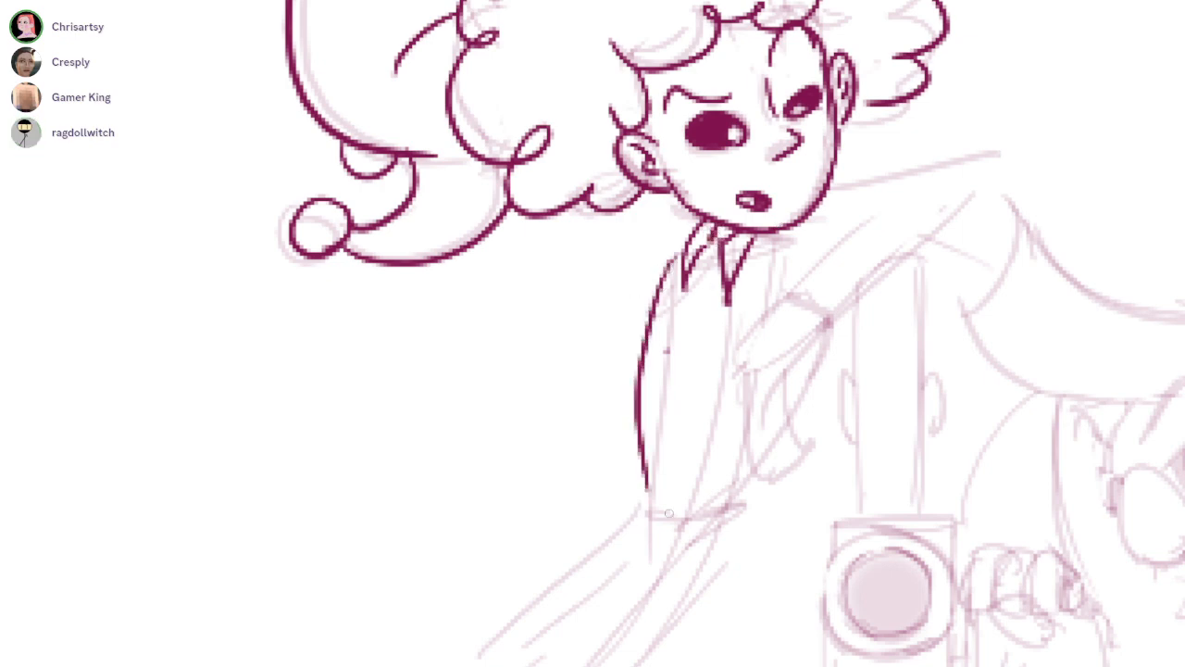
pyautogui.hotkey('ctrl', 'z')
pyautogui.moveTo(686, 274); pyautogui.dragTo(628, 487)
pyautogui.hotkey('ctrl', 'z')
pyautogui.moveTo(683, 270); pyautogui.dragTo(631, 485)
pyautogui.hotkey('ctrl', 'z')
pyautogui.press('e')
pyautogui.moveTo(728, 280)
pyautogui.mouseDown()
pyautogui.moveTo(694, 237)
pyautogui.moveTo(710, 269)
pyautogui.moveTo(755, 262)
pyautogui.mouseUp()
pyautogui.moveTo(755, 262); pyautogui.dragTo(696, 255)
pyautogui.press('b')
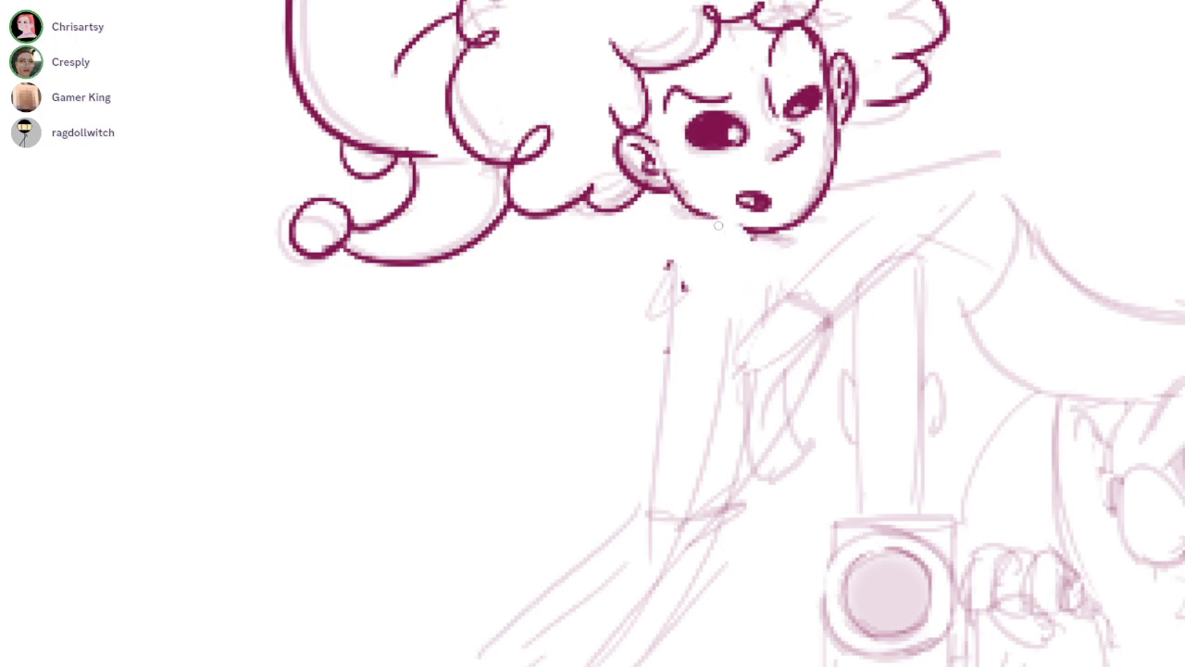
pyautogui.hotkey('ctrl', 'z')
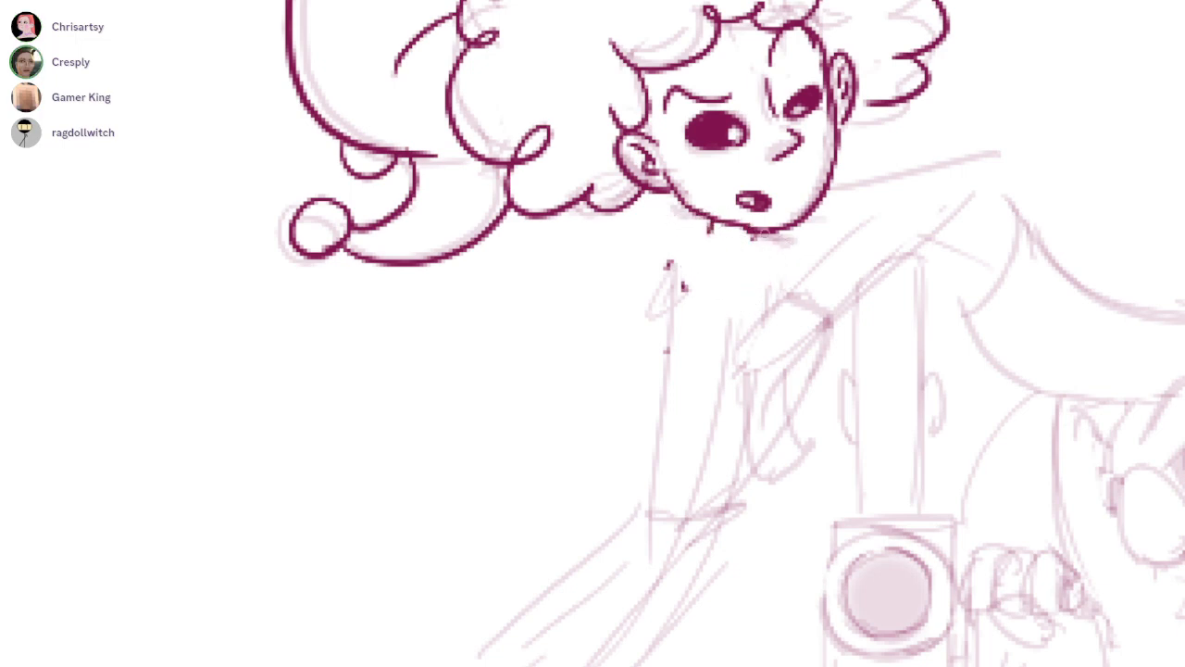
# Ink a collar point under the chin and the raised, bent sleeve beside the face, undoing or erasing misdrawn edges
pyautogui.moveTo(765, 203); pyautogui.dragTo(716, 231)
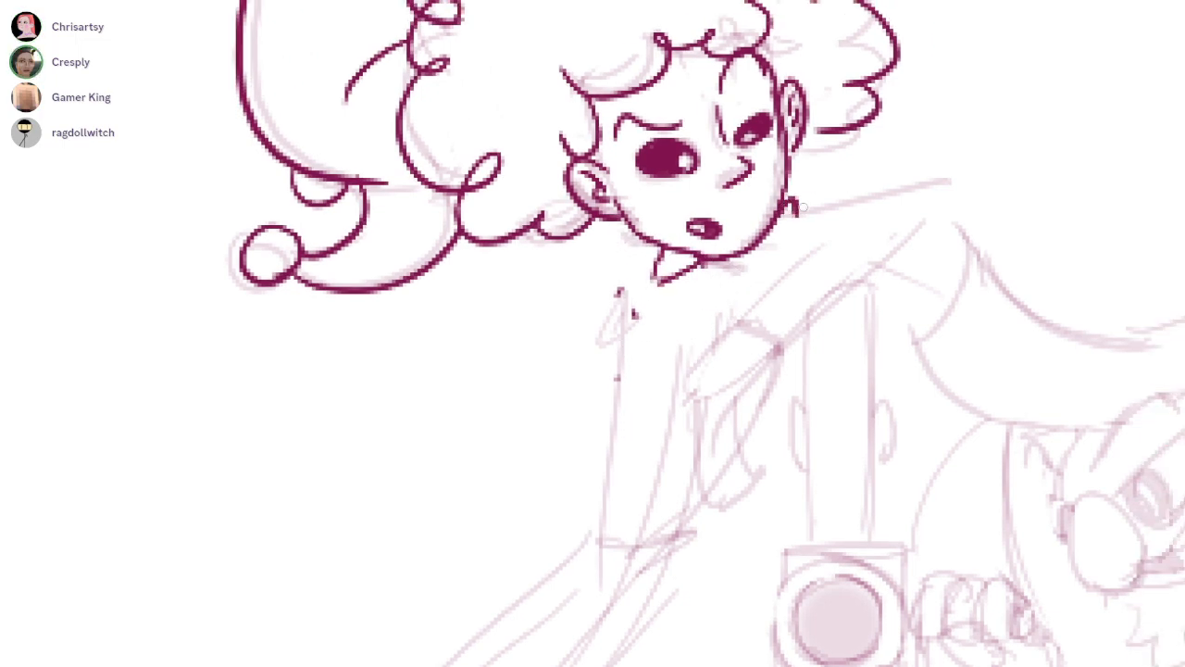
pyautogui.moveTo(793, 219)
pyautogui.mouseDown()
pyautogui.moveTo(760, 258)
pyautogui.moveTo(800, 271)
pyautogui.moveTo(945, 179)
pyautogui.moveTo(802, 322)
pyautogui.mouseUp()
pyautogui.moveTo(841, 228); pyautogui.dragTo(758, 317)
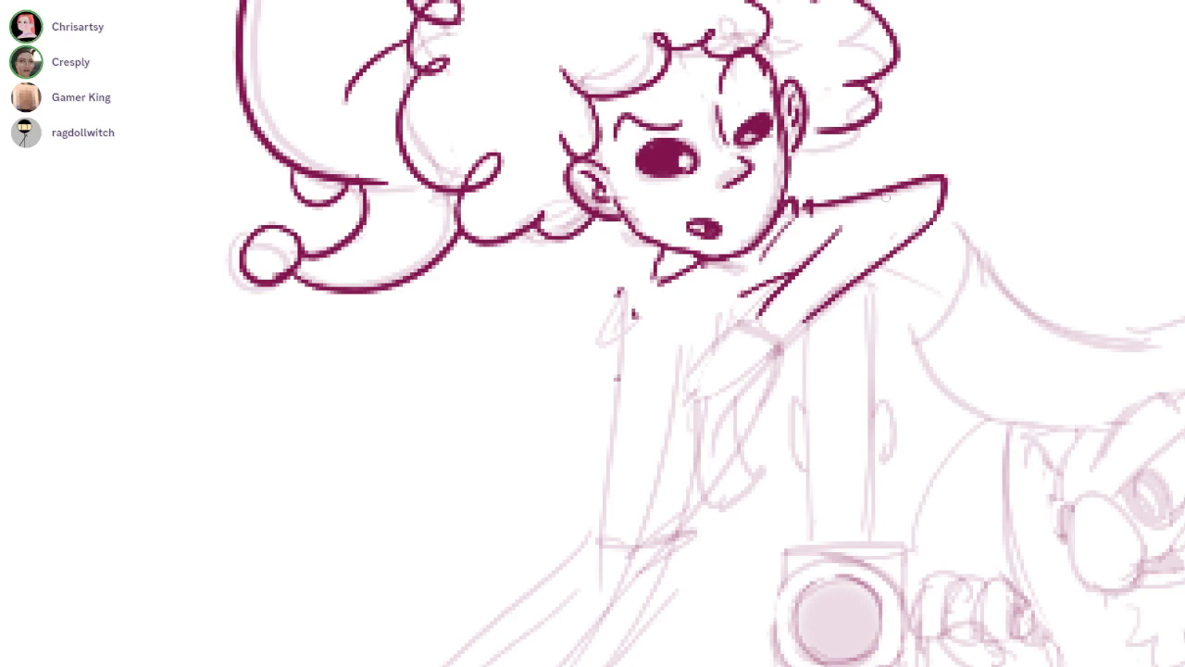
pyautogui.hotkey('ctrl', 'z')
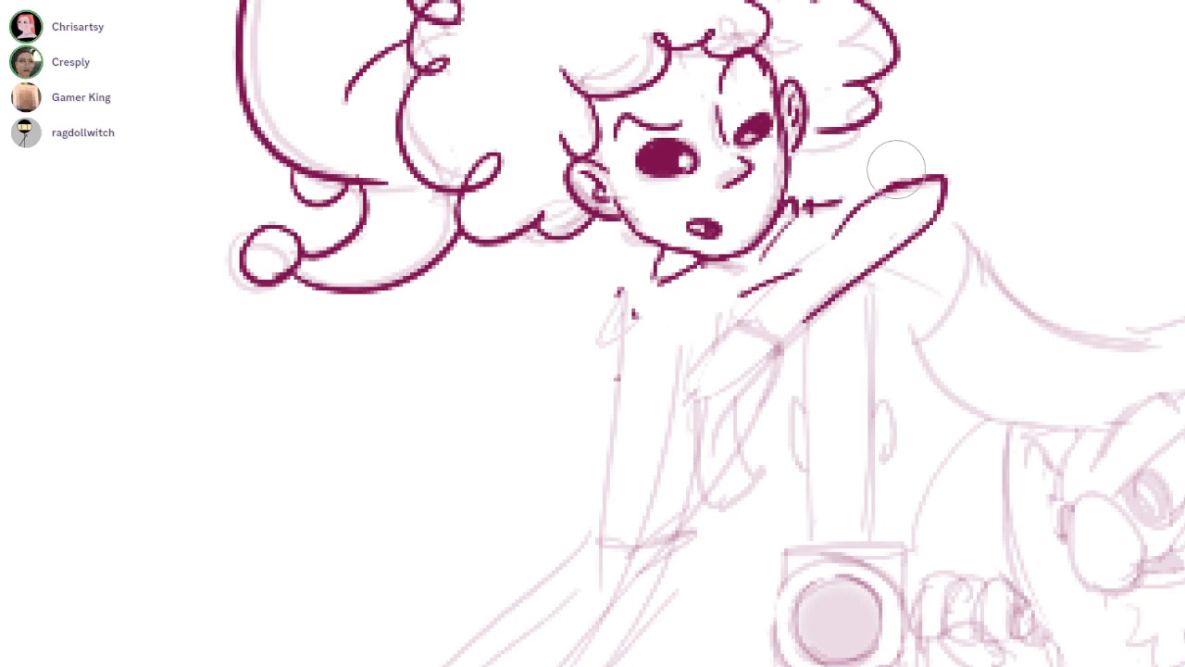
pyautogui.moveTo(898, 172)
pyautogui.mouseDown()
pyautogui.moveTo(840, 211)
pyautogui.moveTo(739, 337)
pyautogui.mouseUp()
pyautogui.hotkey('ctrl', 'z')
pyautogui.moveTo(807, 252)
pyautogui.mouseDown()
pyautogui.moveTo(757, 311)
pyautogui.moveTo(851, 339)
pyautogui.moveTo(968, 208)
pyautogui.mouseUp()
pyautogui.press('e')
pyautogui.moveTo(998, 147); pyautogui.dragTo(815, 273)
pyautogui.moveTo(926, 166)
pyautogui.mouseDown()
pyautogui.moveTo(824, 268)
pyautogui.moveTo(912, 139)
pyautogui.mouseUp()
pyautogui.press('b')
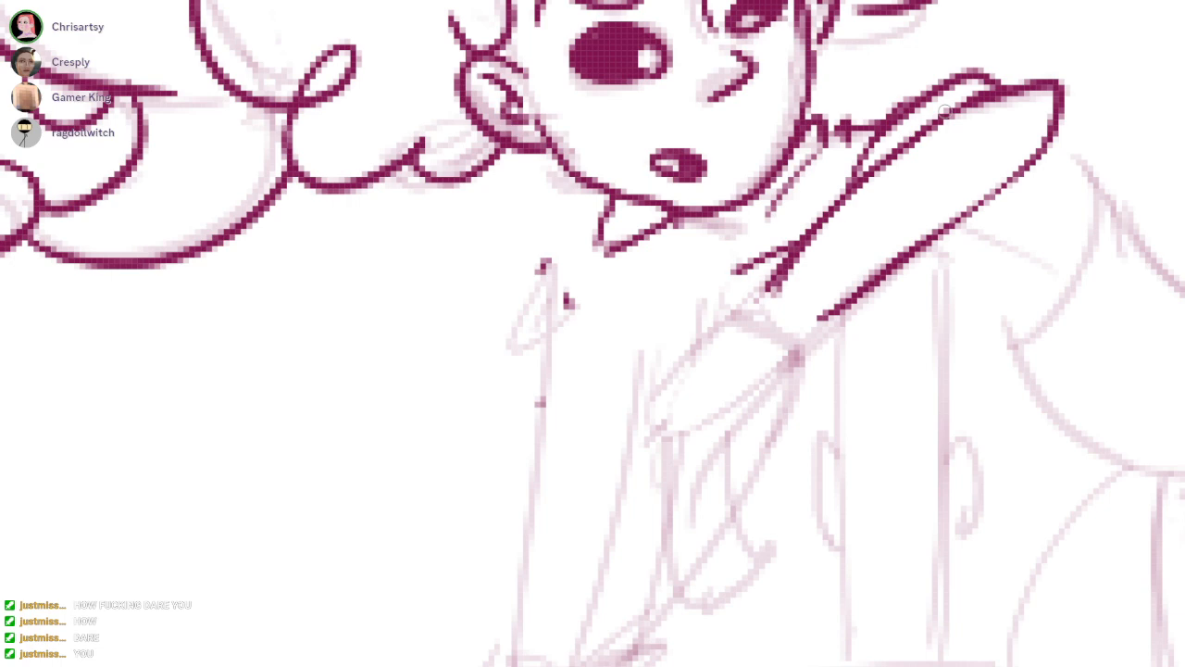
# Ink the cuff edge of the raised sleeve and the long outer edge of the body on the hat-tail side
pyautogui.moveTo(652, 289); pyautogui.dragTo(672, 320)
pyautogui.moveTo(776, 337)
pyautogui.mouseDown()
pyautogui.moveTo(823, 356)
pyautogui.moveTo(784, 392)
pyautogui.moveTo(759, 380)
pyautogui.moveTo(792, 293)
pyautogui.mouseUp()
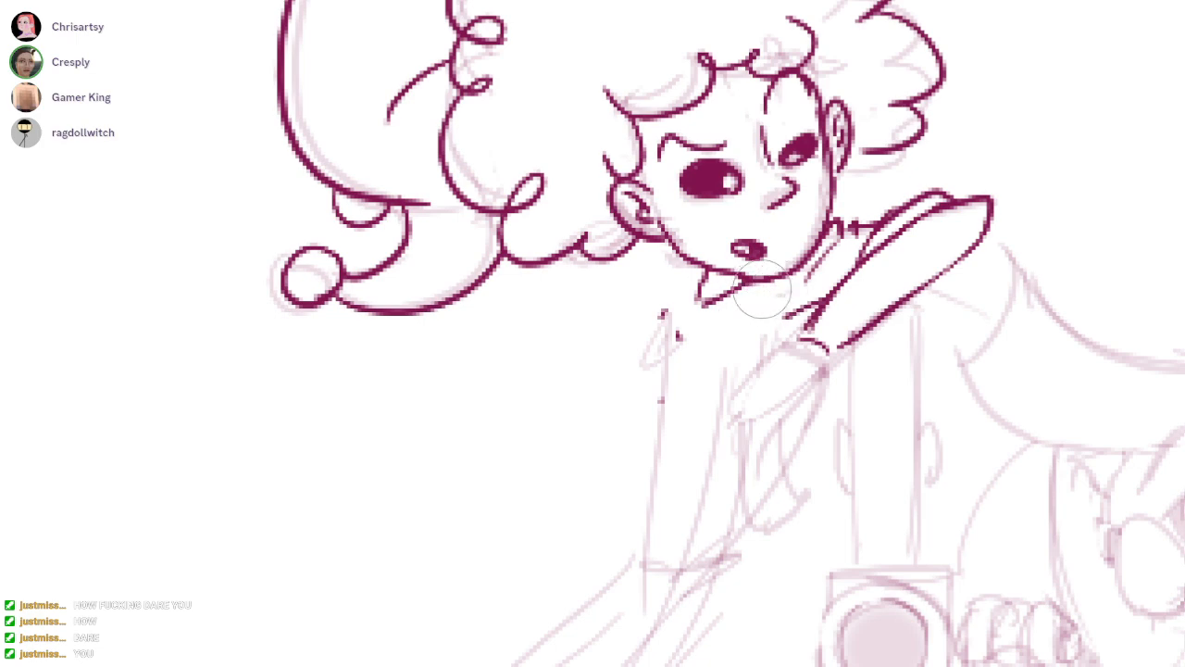
pyautogui.moveTo(663, 311)
pyautogui.mouseDown()
pyautogui.moveTo(660, 398)
pyautogui.moveTo(615, 554)
pyautogui.mouseUp()
pyautogui.moveTo(702, 341); pyautogui.dragTo(672, 321)
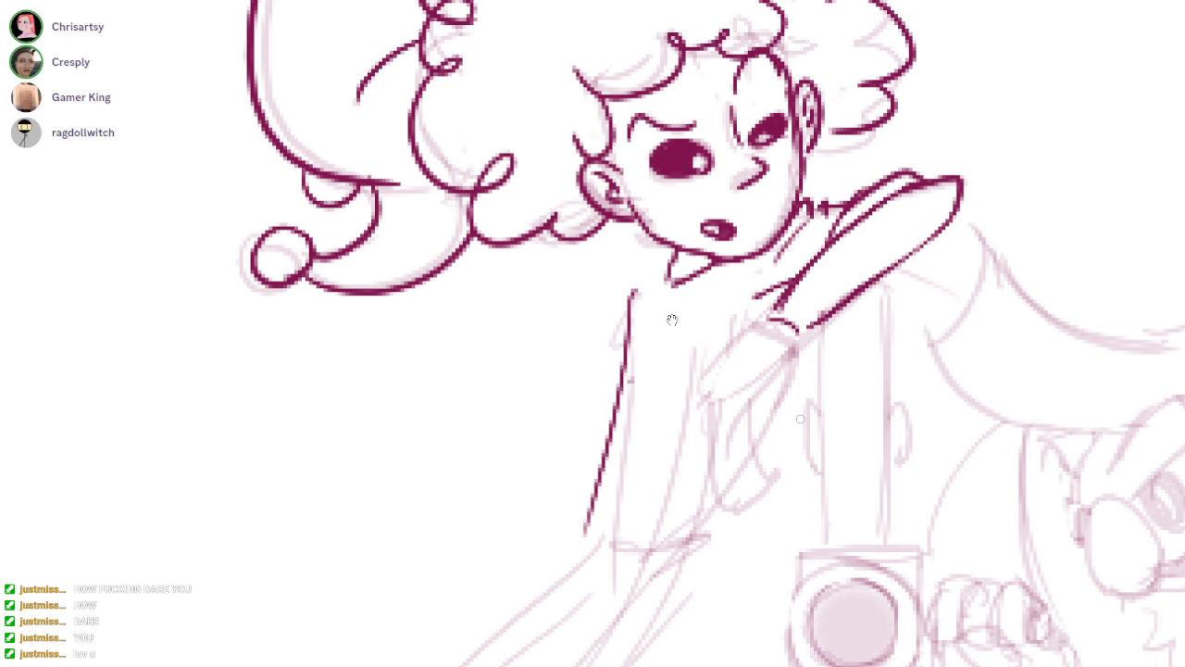
# Erase and redraw the neck and pointed collar below the chin, and ink the shoulder line next to it
pyautogui.press('e')
pyautogui.moveTo(668, 262)
pyautogui.mouseDown()
pyautogui.moveTo(703, 281)
pyautogui.moveTo(675, 321)
pyautogui.moveTo(714, 275)
pyautogui.mouseUp()
pyautogui.press('b')
pyautogui.moveTo(660, 239); pyautogui.dragTo(736, 258)
pyautogui.hotkey('ctrl', 'z')
pyautogui.moveTo(670, 242)
pyautogui.mouseDown()
pyautogui.moveTo(739, 258)
pyautogui.moveTo(677, 276)
pyautogui.moveTo(718, 276)
pyautogui.moveTo(696, 355)
pyautogui.mouseUp()
pyautogui.hotkey('ctrl', 'z')
pyautogui.hotkey('ctrl', 'z')
pyautogui.moveTo(689, 272)
pyautogui.mouseDown()
pyautogui.moveTo(736, 261)
pyautogui.moveTo(646, 324)
pyautogui.mouseUp()
pyautogui.press('e')
pyautogui.press('b')
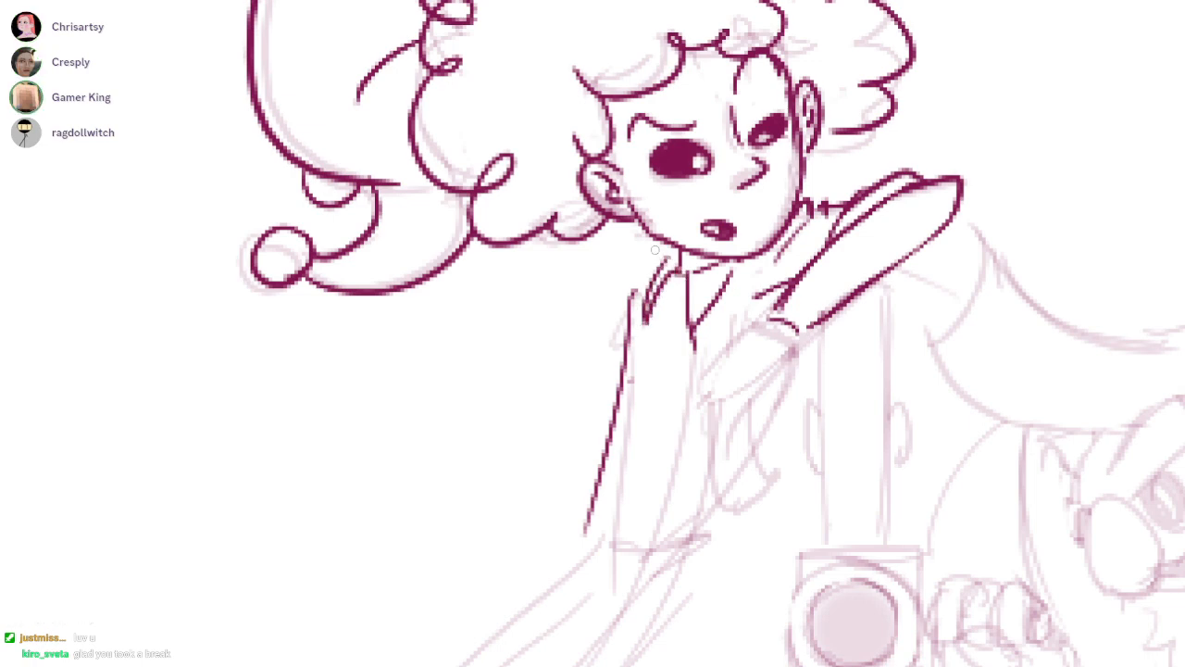
pyautogui.moveTo(648, 255)
pyautogui.mouseDown()
pyautogui.moveTo(608, 288)
pyautogui.moveTo(620, 385)
pyautogui.mouseUp()
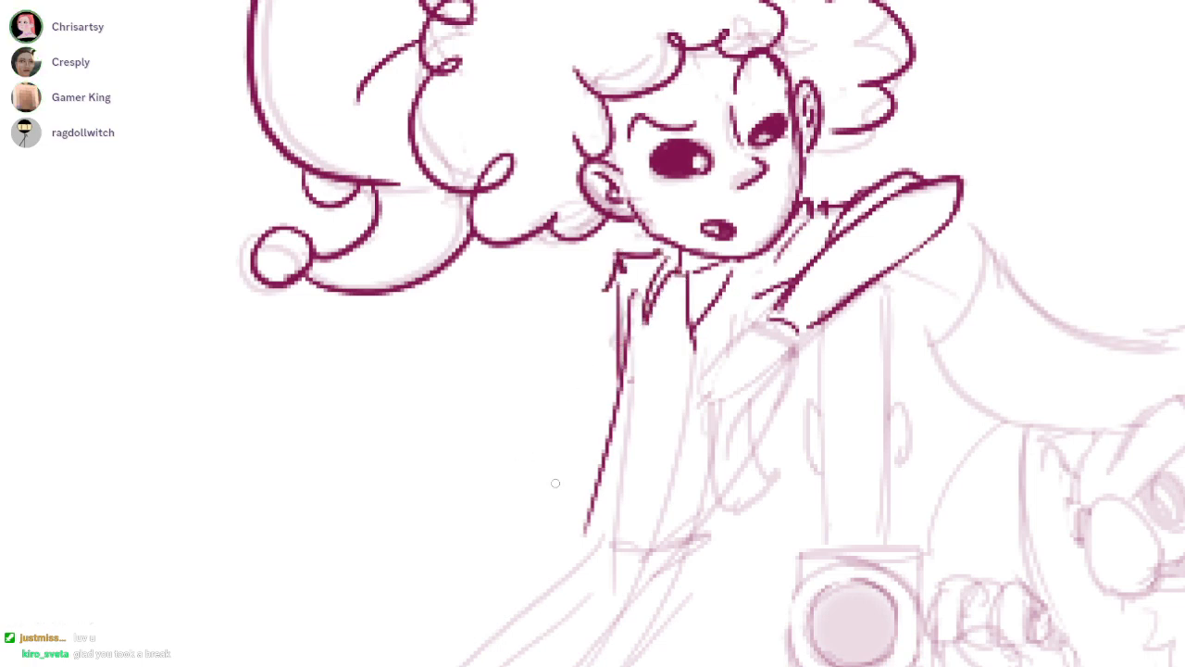
# Ink the waist curve and the far outer edge of the torso below the bent arm, undoing misdrawn strokes
pyautogui.moveTo(606, 514); pyautogui.dragTo(672, 319)
pyautogui.moveTo(838, 220); pyautogui.dragTo(760, 342)
pyautogui.moveTo(658, 299); pyautogui.dragTo(740, 323)
pyautogui.hotkey('ctrl', 'z')
pyautogui.hotkey('ctrl', 'z')
pyautogui.moveTo(647, 316); pyautogui.dragTo(763, 335)
pyautogui.hotkey('ctrl', 'z')
pyautogui.moveTo(650, 304); pyautogui.dragTo(757, 324)
pyautogui.scroll(2, 793, 174)
pyautogui.moveTo(793, 174); pyautogui.dragTo(670, 321)
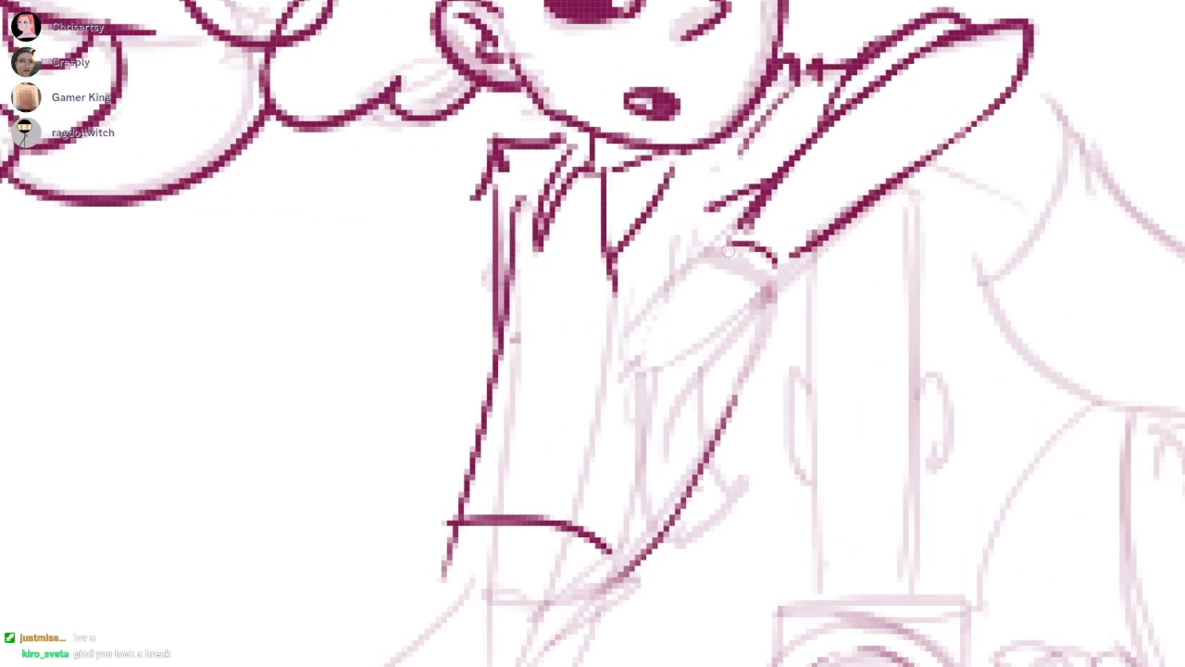
# Ink the drooping hand of the raised arm with its curled fingers and an oval cuff opening at the wrist
pyautogui.moveTo(718, 254); pyautogui.dragTo(642, 313)
pyautogui.moveTo(787, 263)
pyautogui.mouseDown()
pyautogui.moveTo(758, 330)
pyautogui.moveTo(724, 348)
pyautogui.mouseUp()
pyautogui.moveTo(659, 300)
pyautogui.mouseDown()
pyautogui.moveTo(619, 350)
pyautogui.moveTo(622, 418)
pyautogui.mouseUp()
pyautogui.moveTo(642, 350); pyautogui.dragTo(689, 454)
pyautogui.hotkey('ctrl', 'z')
pyautogui.moveTo(642, 349)
pyautogui.mouseDown()
pyautogui.moveTo(686, 452)
pyautogui.moveTo(653, 413)
pyautogui.moveTo(711, 443)
pyautogui.mouseUp()
pyautogui.moveTo(696, 360)
pyautogui.mouseDown()
pyautogui.moveTo(680, 419)
pyautogui.moveTo(740, 414)
pyautogui.mouseUp()
pyautogui.press('e')
pyautogui.moveTo(737, 344)
pyautogui.mouseDown()
pyautogui.moveTo(726, 381)
pyautogui.moveTo(699, 407)
pyautogui.moveTo(727, 315)
pyautogui.mouseUp()
pyautogui.press('b')
pyautogui.moveTo(743, 242)
pyautogui.mouseDown()
pyautogui.moveTo(770, 283)
pyautogui.moveTo(789, 280)
pyautogui.mouseUp()
pyautogui.hotkey('ctrl', 'z')
pyautogui.moveTo(697, 262); pyautogui.dragTo(766, 260)
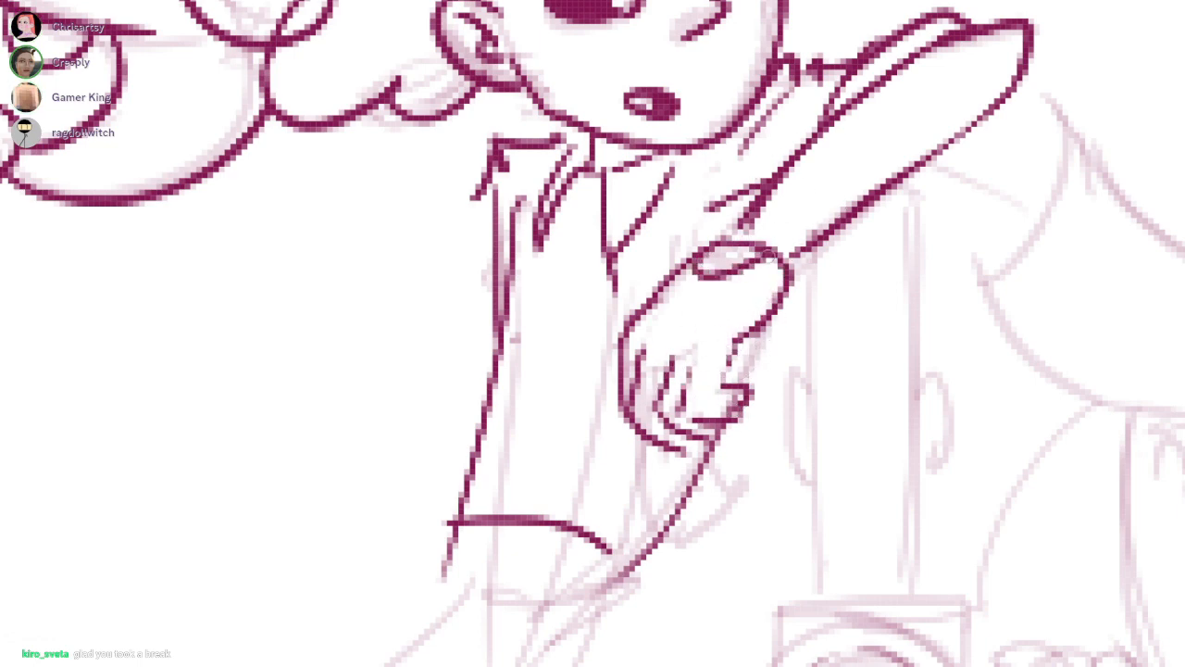
pyautogui.scroll(3, 673, 319)
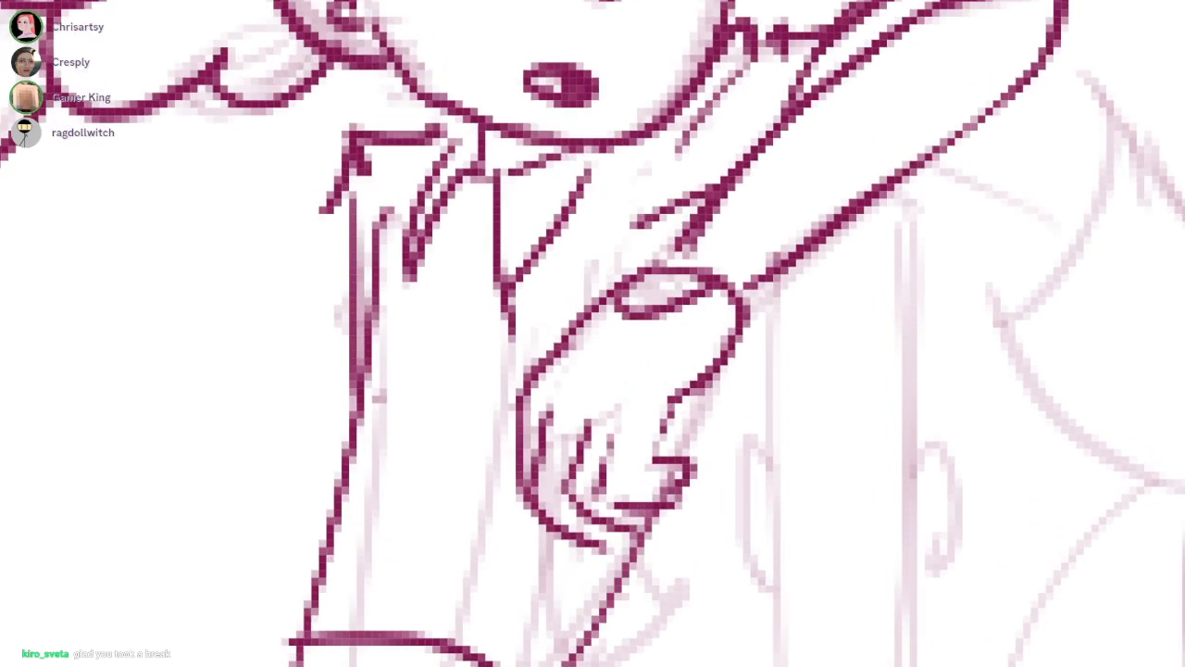
pyautogui.scroll(-3, 602, 460)
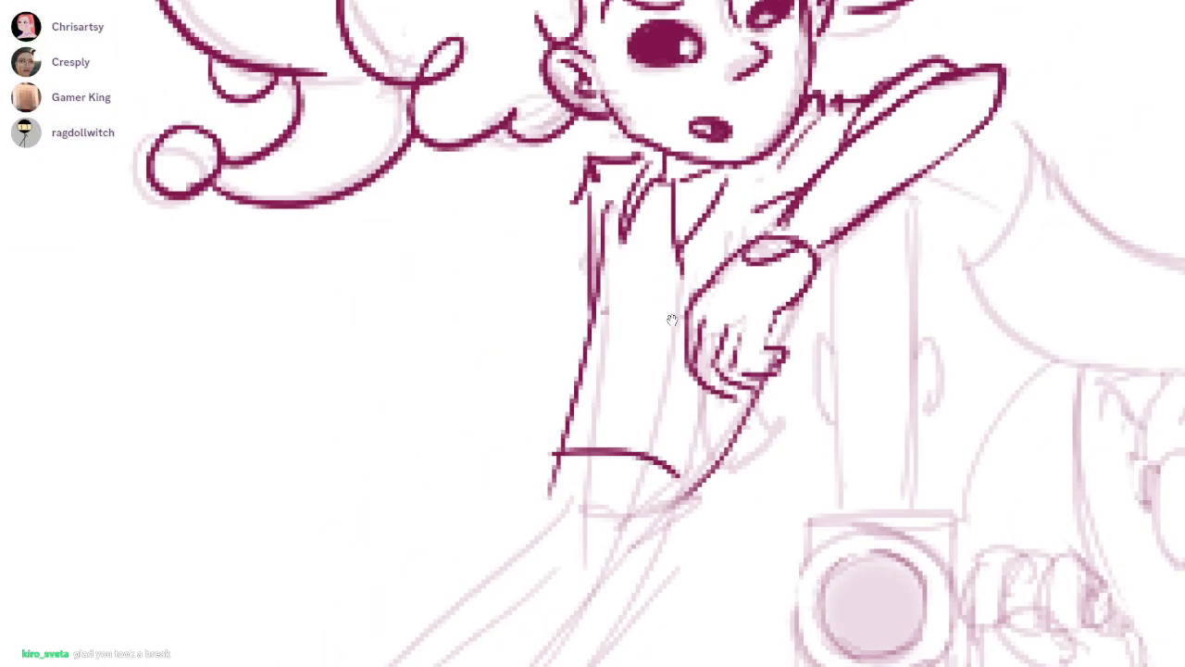
# Block in the palm, wrist and first raised finger of an open hand beside the torso, erasing overlapping lines
pyautogui.moveTo(406, 410)
pyautogui.mouseDown()
pyautogui.moveTo(463, 377)
pyautogui.moveTo(490, 397)
pyautogui.mouseUp()
pyautogui.moveTo(479, 375); pyautogui.dragTo(497, 409)
pyautogui.scroll(1, 434, 400)
pyautogui.moveTo(393, 399)
pyautogui.mouseDown()
pyautogui.moveTo(419, 434)
pyautogui.moveTo(415, 325)
pyautogui.moveTo(424, 389)
pyautogui.mouseUp()
pyautogui.moveTo(450, 419); pyautogui.dragTo(430, 392)
pyautogui.hotkey('ctrl', 'z')
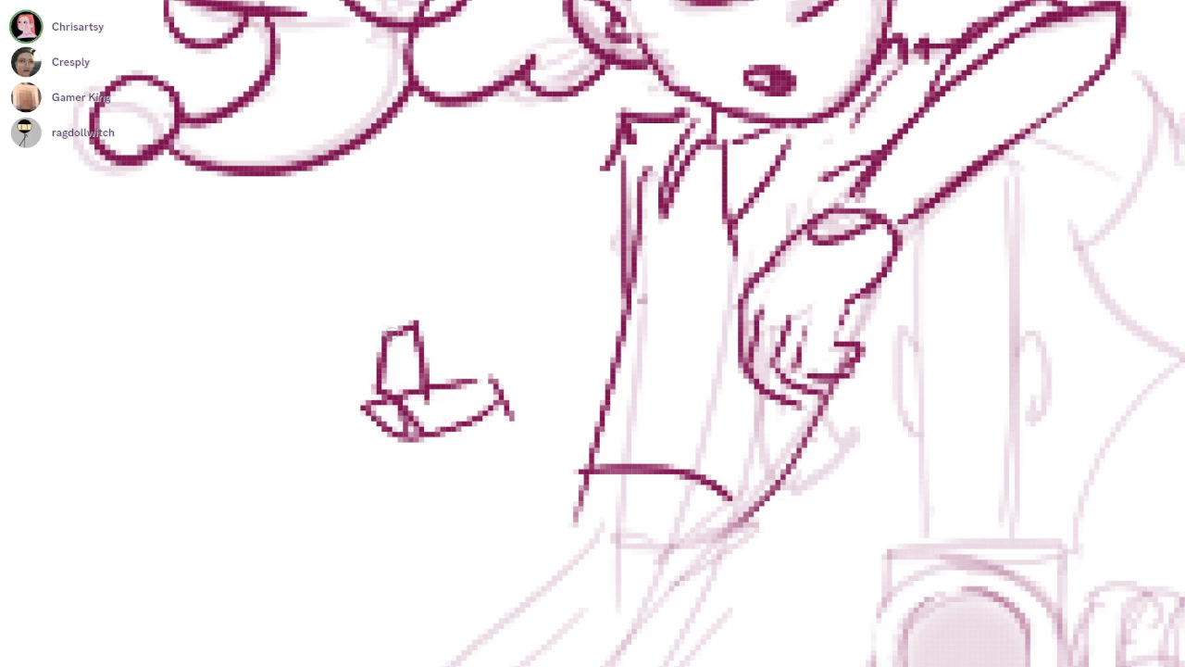
pyautogui.moveTo(383, 335); pyautogui.dragTo(426, 398)
pyautogui.press('e')
pyautogui.moveTo(428, 328)
pyautogui.mouseDown()
pyautogui.moveTo(427, 387)
pyautogui.moveTo(384, 405)
pyautogui.moveTo(435, 427)
pyautogui.moveTo(347, 319)
pyautogui.moveTo(382, 342)
pyautogui.mouseUp()
pyautogui.press('b')
# Ink the remaining curled fingers of the open hand and erase the overlaps between them
pyautogui.moveTo(389, 433)
pyautogui.mouseDown()
pyautogui.moveTo(322, 343)
pyautogui.moveTo(355, 344)
pyautogui.moveTo(285, 396)
pyautogui.moveTo(273, 339)
pyautogui.moveTo(356, 408)
pyautogui.mouseUp()
pyautogui.moveTo(306, 342)
pyautogui.mouseDown()
pyautogui.moveTo(292, 337)
pyautogui.moveTo(272, 381)
pyautogui.mouseUp()
pyautogui.press('e')
pyautogui.press('b')
pyautogui.moveTo(257, 340)
pyautogui.mouseDown()
pyautogui.moveTo(273, 391)
pyautogui.moveTo(326, 411)
pyautogui.moveTo(305, 364)
pyautogui.moveTo(319, 388)
pyautogui.mouseUp()
pyautogui.press('e')
pyautogui.press('b')
pyautogui.moveTo(681, 332); pyautogui.dragTo(672, 320)
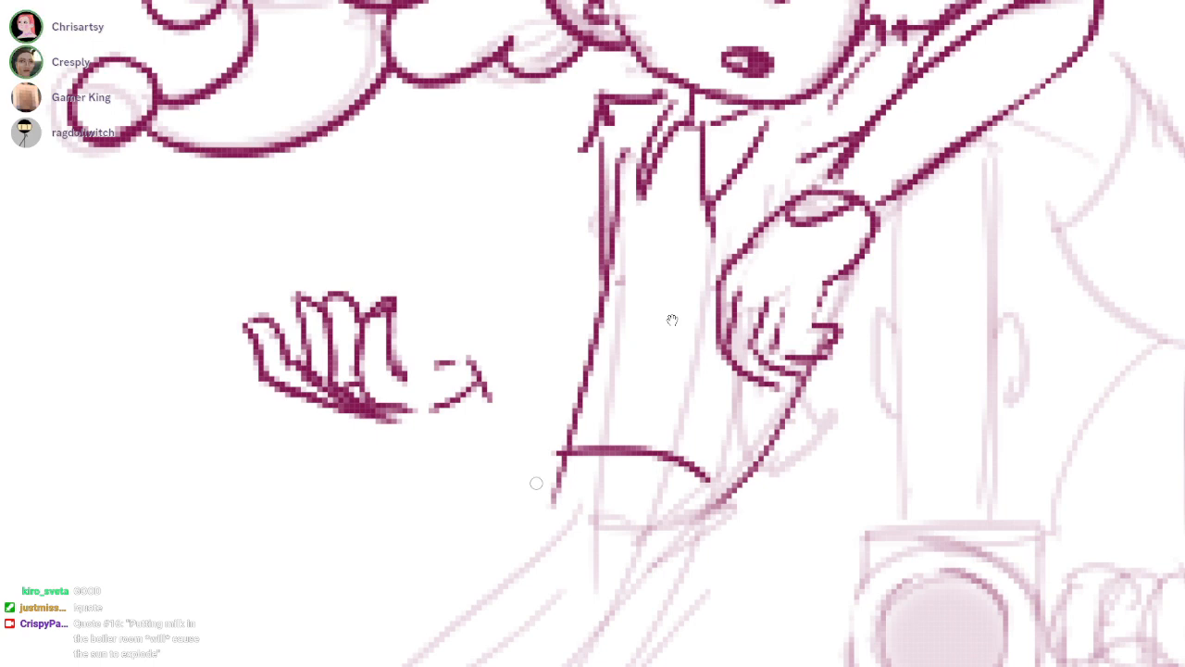
# Ink the thumb base and both forearm edges joining the open hand to the torso, and erase stray strokes in the fingers
pyautogui.moveTo(406, 375); pyautogui.dragTo(474, 365)
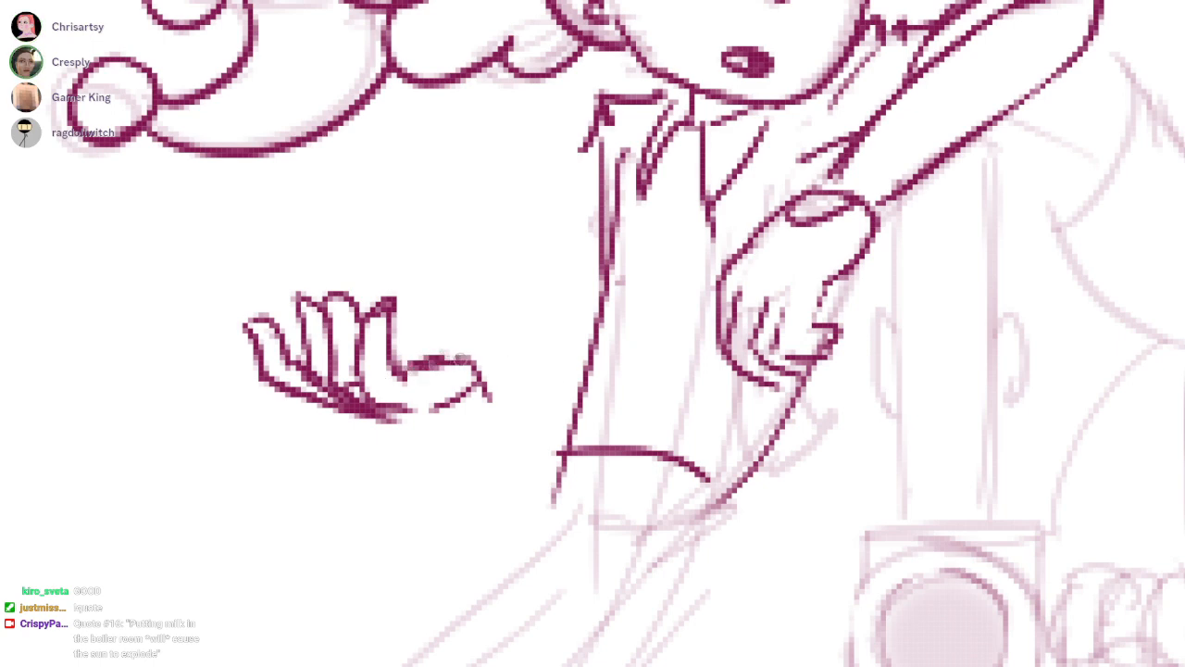
pyautogui.moveTo(437, 408); pyautogui.dragTo(579, 469)
pyautogui.hotkey('ctrl', 'z')
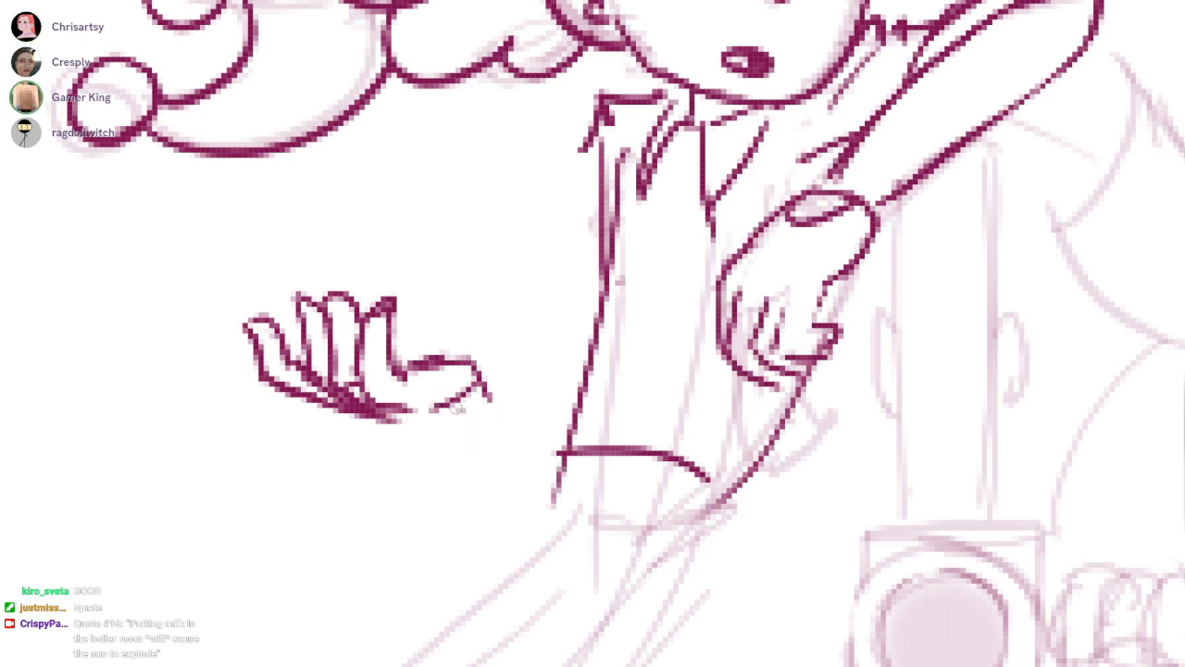
pyautogui.moveTo(461, 410); pyautogui.dragTo(567, 452)
pyautogui.moveTo(479, 363)
pyautogui.mouseDown()
pyautogui.moveTo(589, 352)
pyautogui.moveTo(493, 399)
pyautogui.mouseUp()
pyautogui.press('e')
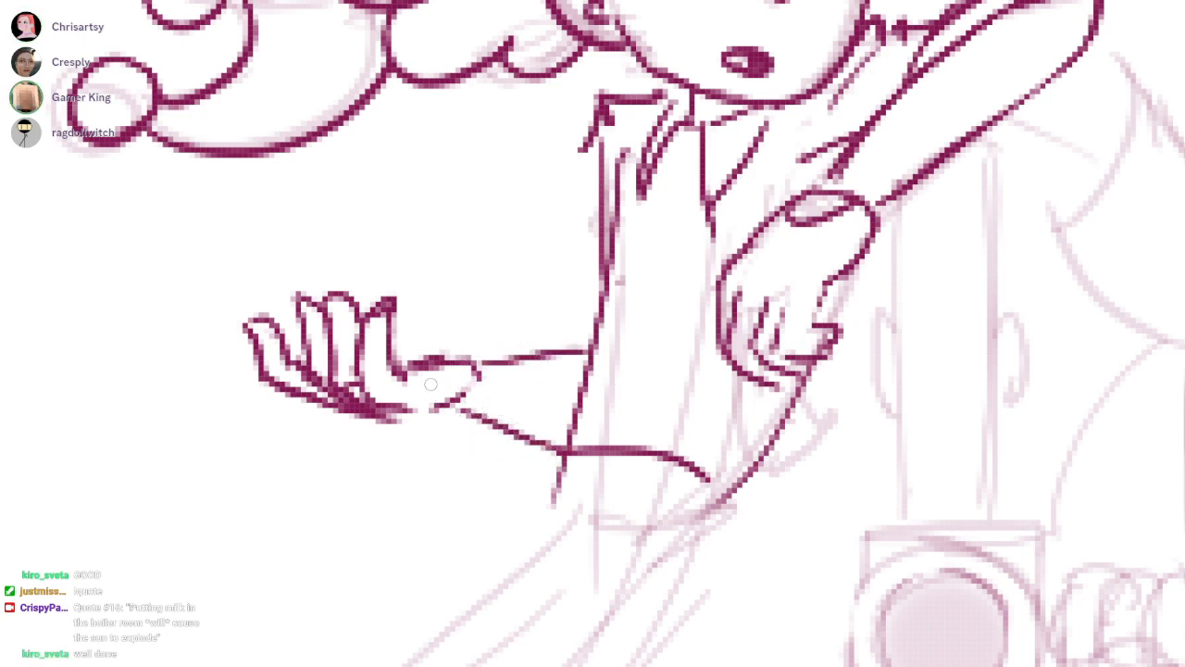
pyautogui.moveTo(378, 392); pyautogui.dragTo(348, 379)
pyautogui.press('b')
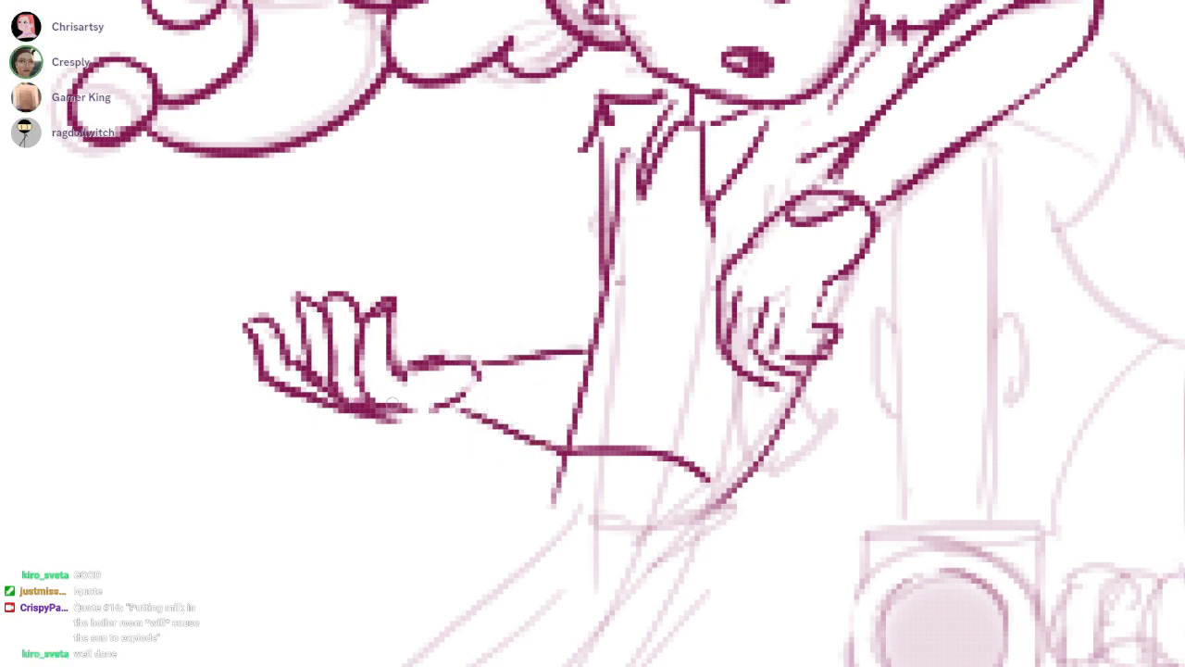
pyautogui.press('e')
# Erase the stray line below the collar and ink the edges of the suspender strap beside the raised sleeve
pyautogui.moveTo(714, 212)
pyautogui.mouseDown()
pyautogui.moveTo(661, 275)
pyautogui.moveTo(708, 298)
pyautogui.moveTo(675, 423)
pyautogui.mouseUp()
pyautogui.press('b')
pyautogui.moveTo(846, 110); pyautogui.dragTo(654, 451)
pyautogui.hotkey('ctrl', 'z')
pyautogui.moveTo(760, 159); pyautogui.dragTo(722, 283)
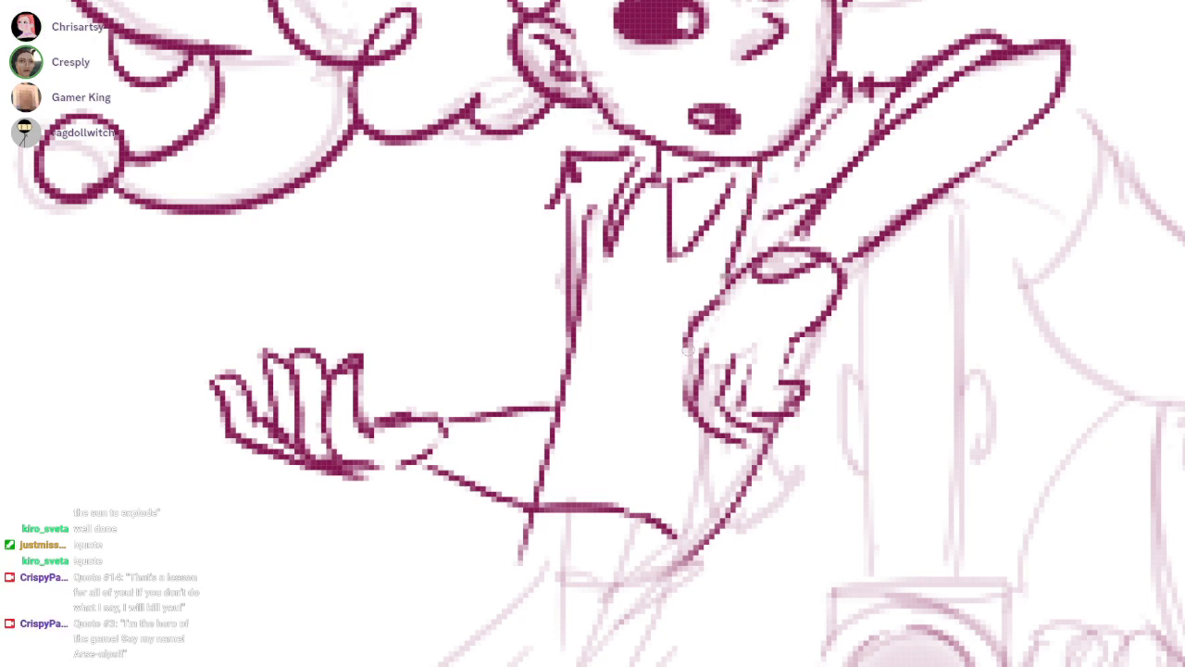
pyautogui.moveTo(673, 321); pyautogui.dragTo(708, 325)
pyautogui.hotkey('ctrl', 'z')
pyautogui.moveTo(780, 168); pyautogui.dragTo(751, 296)
pyautogui.moveTo(821, 153); pyautogui.dragTo(793, 261)
pyautogui.moveTo(786, 169)
pyautogui.mouseDown()
pyautogui.moveTo(780, 250)
pyautogui.moveTo(803, 167)
pyautogui.moveTo(768, 259)
pyautogui.moveTo(777, 276)
pyautogui.mouseUp()
# Fill the suspender strap beside the raised sleeve solid and erase the overlapping strokes next to it
pyautogui.press('e')
pyautogui.moveTo(803, 226); pyautogui.dragTo(819, 214)
pyautogui.press('b')
pyautogui.moveTo(816, 161); pyautogui.dragTo(793, 228)
pyautogui.moveTo(896, 142); pyautogui.dragTo(843, 224)
pyautogui.press('e')
pyautogui.moveTo(824, 226); pyautogui.dragTo(852, 211)
pyautogui.press('b')
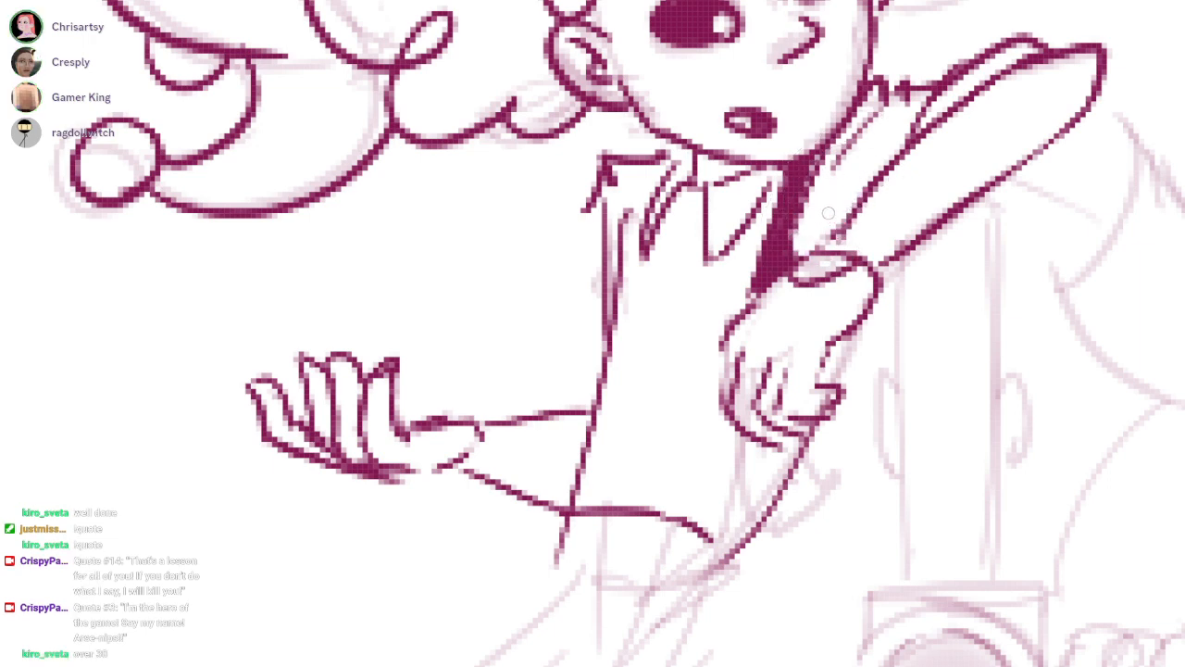
# Ink the solid suspender strap on the hat-tail side and continue the other strap below the drooping hand to the waist
pyautogui.moveTo(665, 167); pyautogui.dragTo(598, 451)
pyautogui.moveTo(650, 191); pyautogui.dragTo(623, 261)
pyautogui.moveTo(646, 168); pyautogui.dragTo(575, 511)
pyautogui.moveTo(674, 389)
pyautogui.mouseDown()
pyautogui.moveTo(673, 319)
pyautogui.moveTo(695, 394)
pyautogui.moveTo(711, 374)
pyautogui.moveTo(736, 376)
pyautogui.moveTo(685, 439)
pyautogui.moveTo(712, 459)
pyautogui.moveTo(721, 393)
pyautogui.moveTo(701, 417)
pyautogui.moveTo(721, 434)
pyautogui.mouseUp()
pyautogui.press('b')
pyautogui.moveTo(709, 402)
pyautogui.mouseDown()
pyautogui.moveTo(660, 443)
pyautogui.moveTo(717, 463)
pyautogui.mouseUp()
pyautogui.moveTo(591, 396); pyautogui.dragTo(592, 440)
pyautogui.press('e')
pyautogui.press('b')
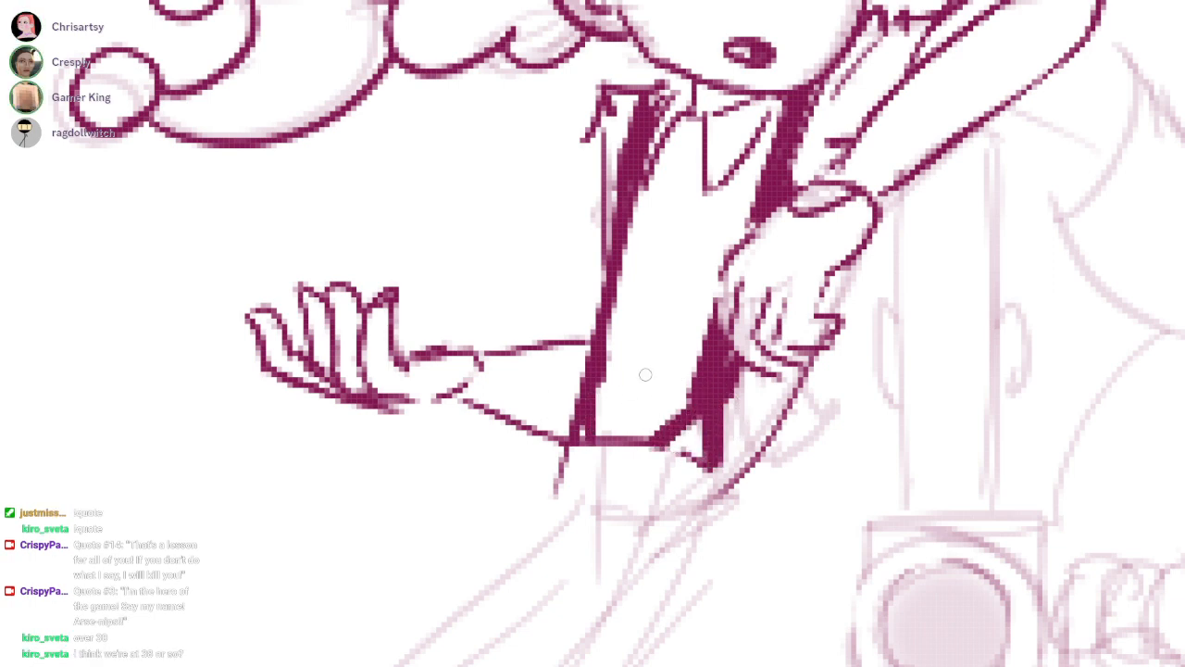
# Ink the trouser waistband below the suspenders and erase overlapping linework around it
pyautogui.moveTo(694, 376); pyautogui.dragTo(755, 203)
pyautogui.moveTo(613, 324); pyautogui.dragTo(730, 346)
pyautogui.moveTo(773, 291); pyautogui.dragTo(774, 351)
pyautogui.moveTo(964, 275); pyautogui.dragTo(827, 364)
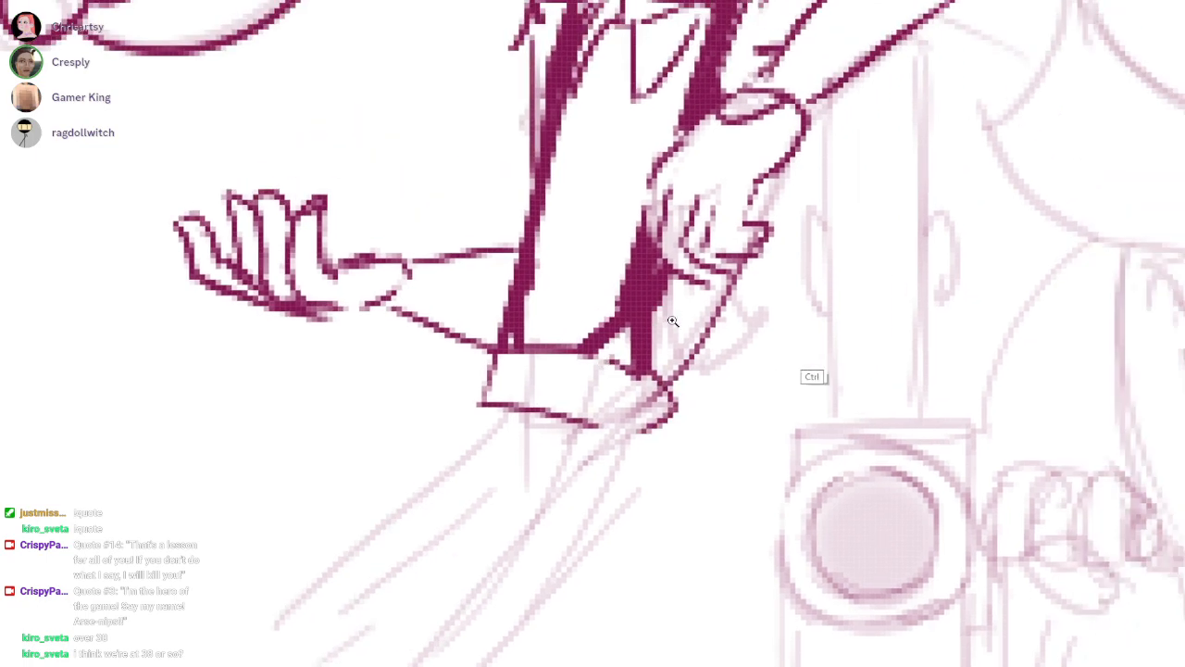
pyautogui.scroll(-1, 824, 359)
pyautogui.press('e')
pyautogui.moveTo(757, 304); pyautogui.dragTo(700, 398)
pyautogui.press('b')
# Ink the shirt's centre line and fold strokes between the suspenders, undoing misplaced ones
pyautogui.moveTo(672, 320); pyautogui.dragTo(708, 337)
pyautogui.moveTo(697, 116); pyautogui.dragTo(643, 342)
pyautogui.hotkey('ctrl', 'z')
pyautogui.moveTo(696, 120); pyautogui.dragTo(659, 285)
pyautogui.moveTo(708, 180); pyautogui.dragTo(673, 295)
pyautogui.hotkey('ctrl', 'z')
pyautogui.moveTo(696, 215); pyautogui.dragTo(644, 370)
pyautogui.moveTo(606, 533); pyautogui.dragTo(674, 283)
# Ink the hip edge below the waistband and try out long outlines and a hem for the extended leg
pyautogui.scroll(-2, 677, 281)
pyautogui.scroll(1, 683, 280)
pyautogui.moveTo(716, 187); pyautogui.dragTo(413, 641)
pyautogui.hotkey('ctrl', 'z')
pyautogui.moveTo(668, 190)
pyautogui.mouseDown()
pyautogui.moveTo(664, 223)
pyautogui.moveTo(684, 255)
pyautogui.moveTo(473, 543)
pyautogui.mouseUp()
pyautogui.hotkey('ctrl', 'z')
pyautogui.moveTo(793, 196)
pyautogui.mouseDown()
pyautogui.moveTo(787, 229)
pyautogui.moveTo(520, 633)
pyautogui.mouseUp()
pyautogui.moveTo(462, 557); pyautogui.dragTo(526, 617)
pyautogui.moveTo(592, 415); pyautogui.dragTo(674, 288)
pyautogui.moveTo(553, 432); pyautogui.dragTo(486, 534)
pyautogui.moveTo(494, 524); pyautogui.dragTo(384, 565)
pyautogui.moveTo(384, 566); pyautogui.dragTo(579, 550)
pyautogui.hotkey('ctrl', 'z')
pyautogui.hotkey('ctrl', 'z')
# Try to redraw the ankle hem of the extended leg and undo the misdrawn strokes
pyautogui.moveTo(552, 433); pyautogui.dragTo(556, 536)
pyautogui.hotkey('ctrl', 'z')
pyautogui.moveTo(527, 487)
pyautogui.mouseDown()
pyautogui.moveTo(520, 490)
pyautogui.moveTo(576, 547)
pyautogui.mouseUp()
pyautogui.moveTo(595, 476); pyautogui.dragTo(567, 544)
pyautogui.moveTo(745, 212)
pyautogui.mouseDown()
pyautogui.moveTo(676, 287)
pyautogui.moveTo(703, 275)
pyautogui.mouseUp()
pyautogui.hotkey('ctrl', 'z')
pyautogui.hotkey('ctrl', 'z')
pyautogui.hotkey('ctrl', 'z')
pyautogui.hotkey('ctrl', 'z')
pyautogui.hotkey('ctrl', 'z')
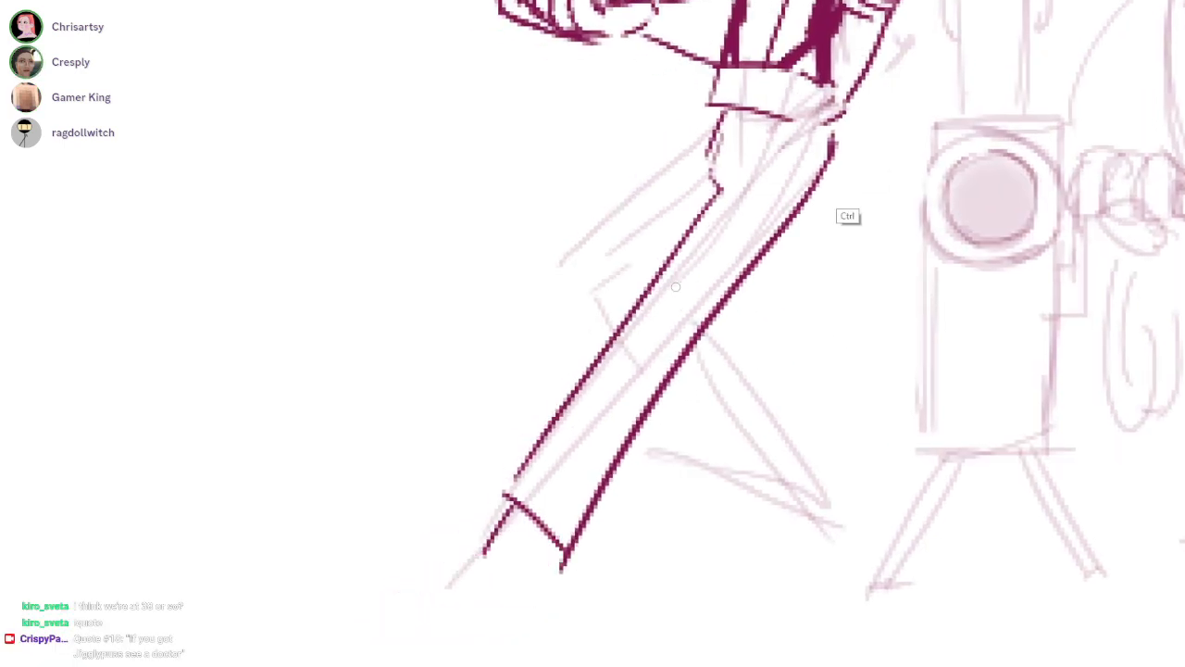
# Try several long strokes for the outer edge of the extended leg, undoing each one
pyautogui.moveTo(828, 124); pyautogui.dragTo(486, 602)
pyautogui.hotkey('ctrl', 'z')
pyautogui.moveTo(836, 124); pyautogui.dragTo(521, 568)
pyautogui.hotkey('ctrl', 'z')
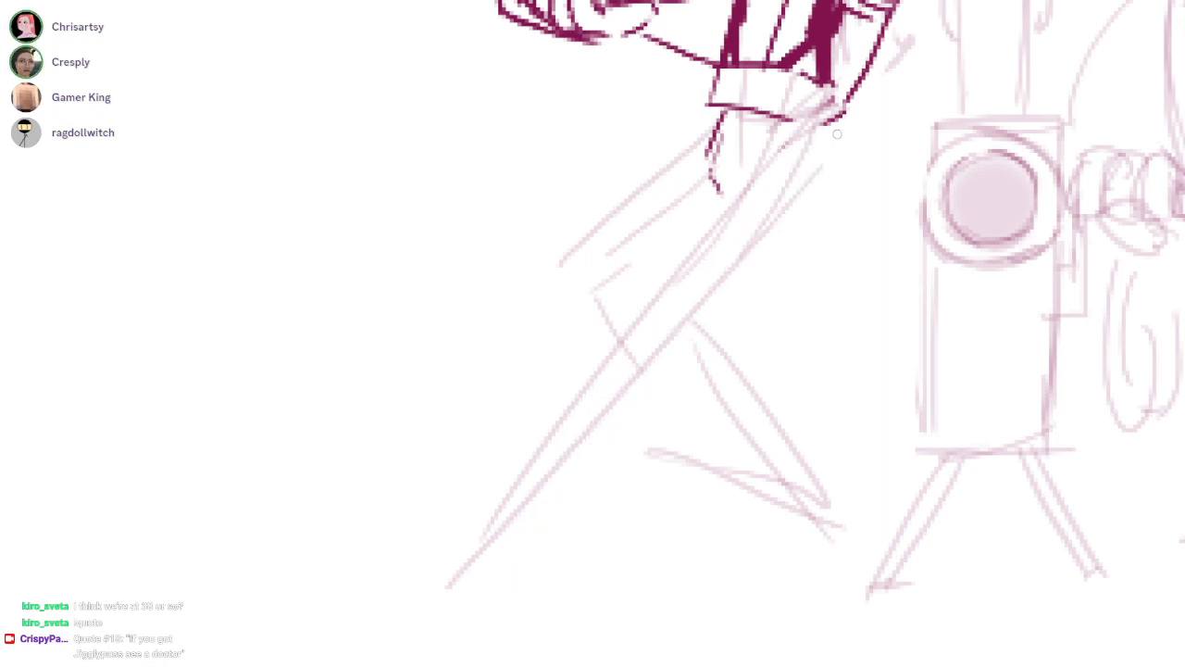
pyautogui.moveTo(835, 130); pyautogui.dragTo(482, 554)
pyautogui.moveTo(721, 196); pyautogui.dragTo(460, 585)
pyautogui.hotkey('ctrl', 'z')
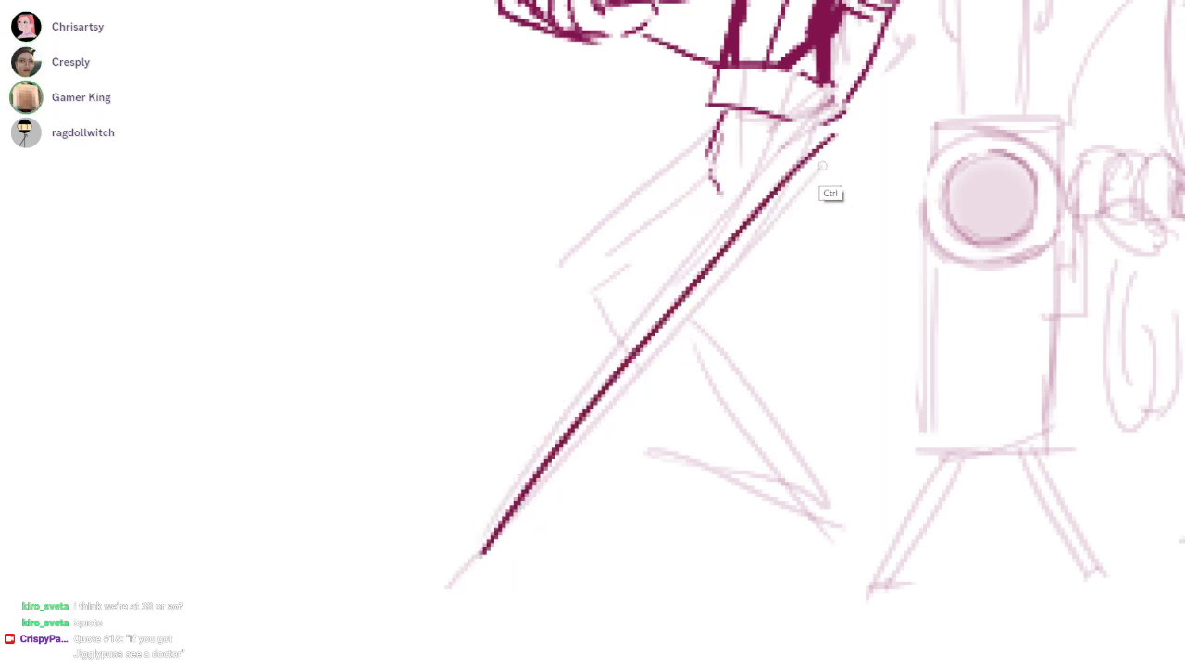
pyautogui.hotkey('ctrl', 'z')
pyautogui.moveTo(839, 120); pyautogui.dragTo(508, 578)
pyautogui.hotkey('ctrl', 'z')
pyautogui.moveTo(829, 135); pyautogui.dragTo(480, 562)
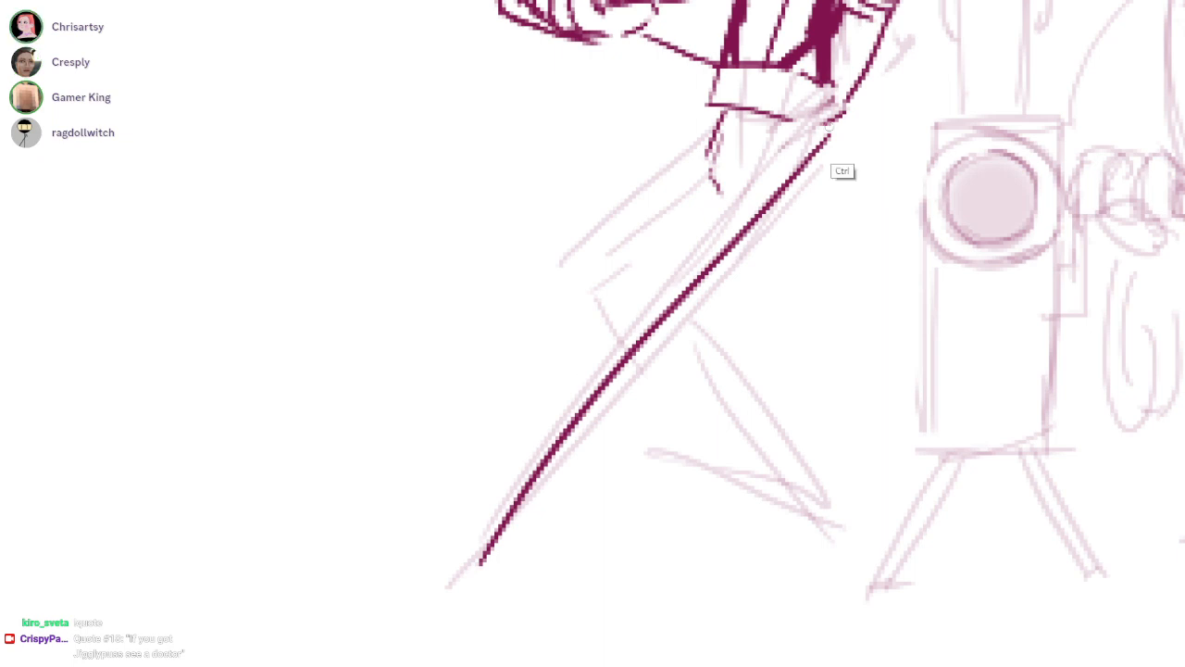
pyautogui.hotkey('ctrl', 'z')
# Ink both edges of the extended leg with its pointed shoe, and the thigh and knee of the bent leg
pyautogui.moveTo(843, 116); pyautogui.dragTo(524, 553)
pyautogui.moveTo(729, 197)
pyautogui.mouseDown()
pyautogui.moveTo(476, 589)
pyautogui.moveTo(524, 592)
pyautogui.moveTo(493, 559)
pyautogui.moveTo(524, 591)
pyautogui.mouseUp()
pyautogui.moveTo(748, 240); pyautogui.dragTo(676, 287)
pyautogui.moveTo(645, 189)
pyautogui.mouseDown()
pyautogui.moveTo(477, 350)
pyautogui.moveTo(561, 396)
pyautogui.mouseUp()
pyautogui.moveTo(649, 237)
pyautogui.mouseDown()
pyautogui.moveTo(546, 313)
pyautogui.moveTo(567, 374)
pyautogui.mouseUp()
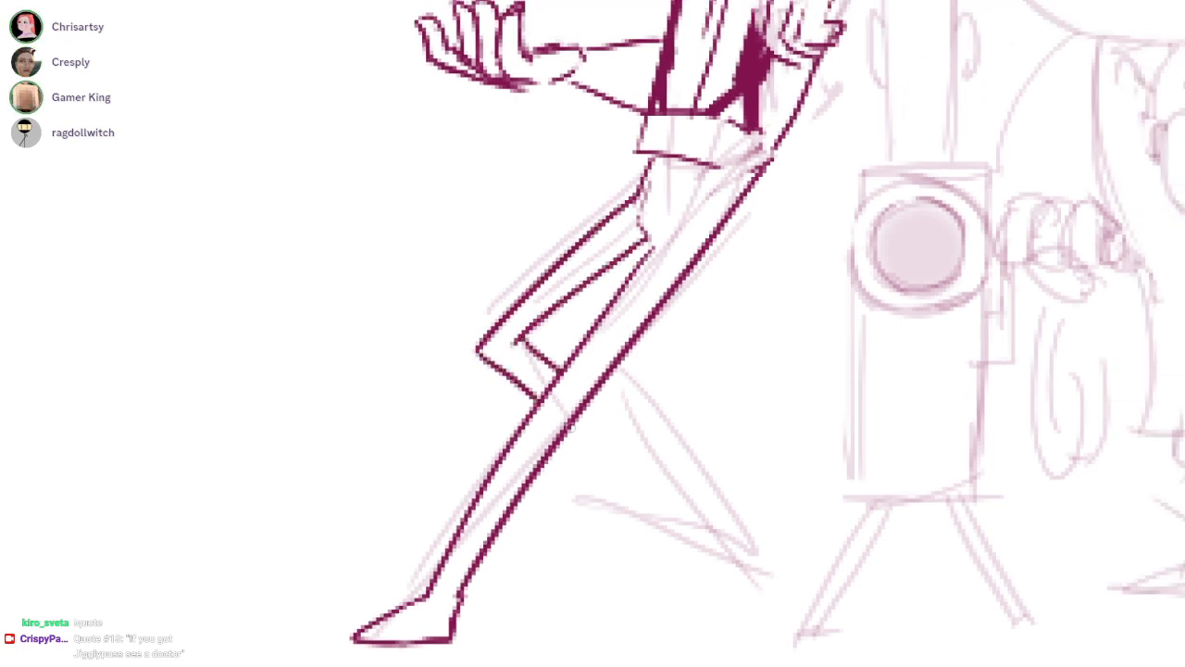
# Ink the bent leg's lower part behind the extended leg and close its shoe outline
pyautogui.moveTo(582, 425); pyautogui.dragTo(708, 546)
pyautogui.moveTo(585, 394)
pyautogui.mouseDown()
pyautogui.moveTo(716, 527)
pyautogui.moveTo(702, 599)
pyautogui.moveTo(657, 602)
pyautogui.mouseUp()
pyautogui.moveTo(695, 563)
pyautogui.mouseDown()
pyautogui.moveTo(663, 597)
pyautogui.moveTo(698, 545)
pyautogui.mouseUp()
pyautogui.moveTo(696, 538)
pyautogui.mouseDown()
pyautogui.moveTo(677, 584)
pyautogui.moveTo(654, 597)
pyautogui.mouseUp()
pyautogui.moveTo(654, 598); pyautogui.dragTo(699, 596)
# Add a short crease where the two legs meet and undo the extra stroke
pyautogui.moveTo(675, 287); pyautogui.dragTo(567, 352)
pyautogui.moveTo(736, 378); pyautogui.dragTo(643, 370)
pyautogui.moveTo(647, 297); pyautogui.dragTo(717, 298)
pyautogui.moveTo(641, 324)
pyautogui.mouseDown()
pyautogui.moveTo(619, 369)
pyautogui.moveTo(654, 385)
pyautogui.mouseUp()
pyautogui.hotkey('ctrl', 'z')
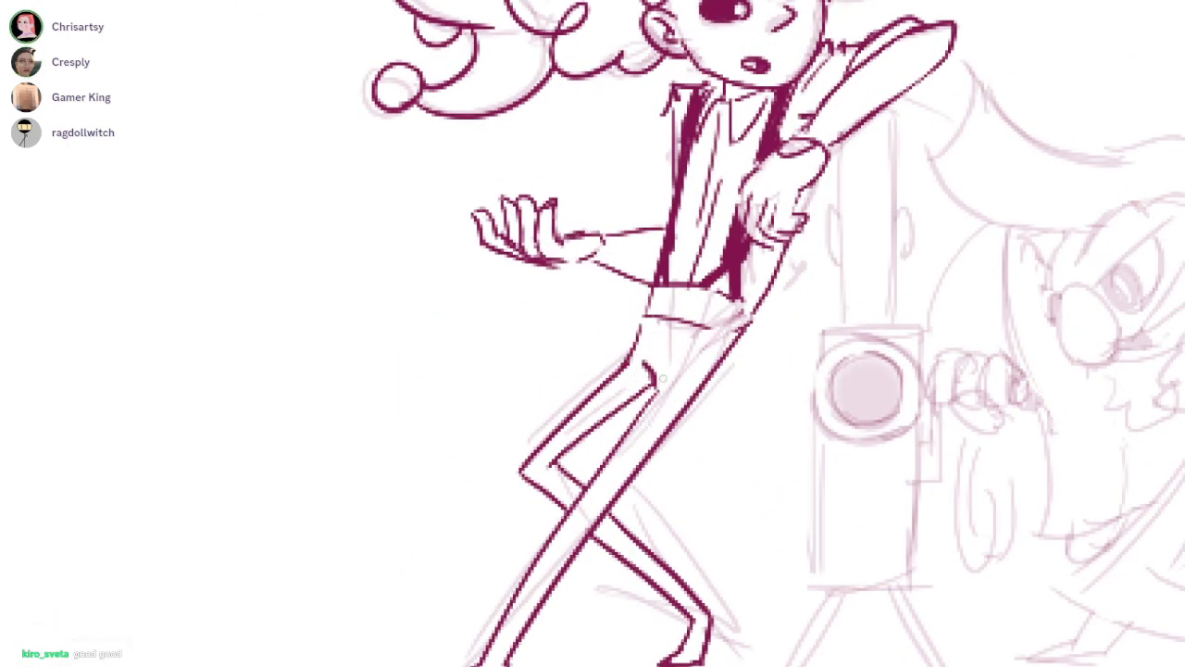
# Try extra crease strokes along the inner thigh, hip and knee, undoing them
pyautogui.moveTo(660, 379); pyautogui.dragTo(610, 447)
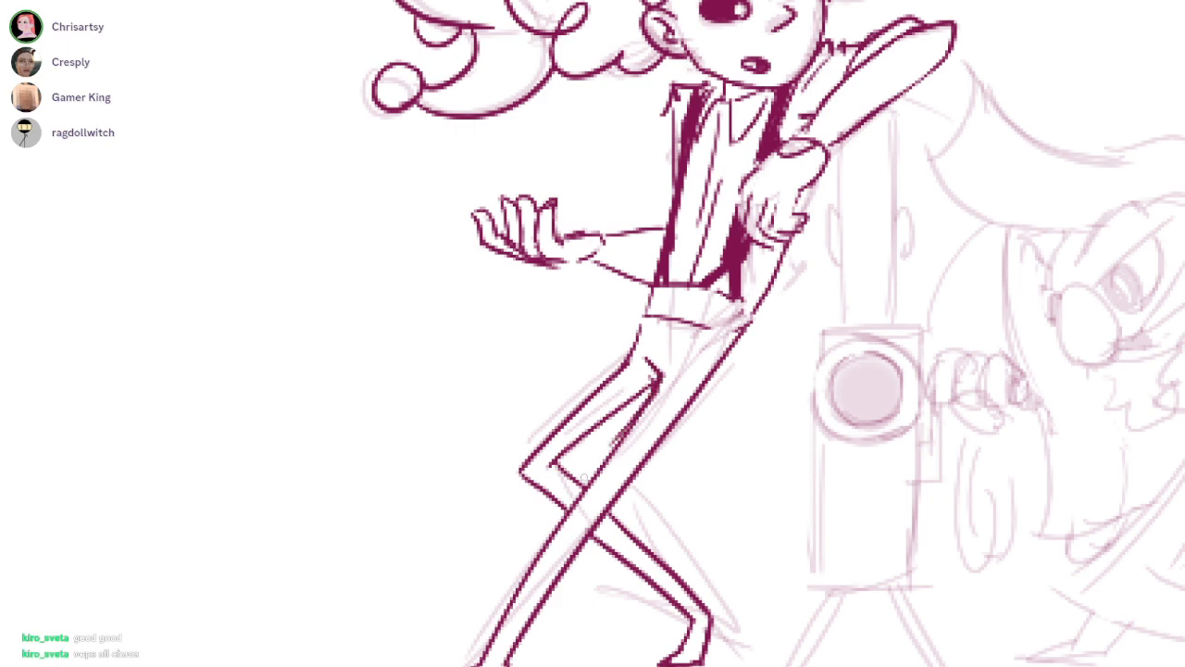
pyautogui.hotkey('ctrl', 'z')
pyautogui.moveTo(585, 400)
pyautogui.mouseDown()
pyautogui.moveTo(629, 336)
pyautogui.moveTo(506, 480)
pyautogui.mouseUp()
pyautogui.hotkey('ctrl', 'z')
pyautogui.moveTo(647, 316)
pyautogui.mouseDown()
pyautogui.moveTo(525, 472)
pyautogui.moveTo(593, 387)
pyautogui.mouseUp()
pyautogui.hotkey('ctrl', 'z')
pyautogui.hotkey('ctrl', 'z')
pyautogui.hotkey('ctrl', 'z')
pyautogui.moveTo(537, 461)
pyautogui.mouseDown()
pyautogui.moveTo(597, 413)
pyautogui.moveTo(518, 435)
pyautogui.mouseUp()
pyautogui.hotkey('ctrl', 'z')
# Check the inked figure against the other drawings on the whole shared canvas
pyautogui.moveTo(852, 128); pyautogui.dragTo(675, 286)
pyautogui.moveTo(834, 370); pyautogui.dragTo(676, 288)
pyautogui.moveTo(717, 463); pyautogui.dragTo(929, 528)
pyautogui.moveTo(932, 529); pyautogui.dragTo(880, 528)
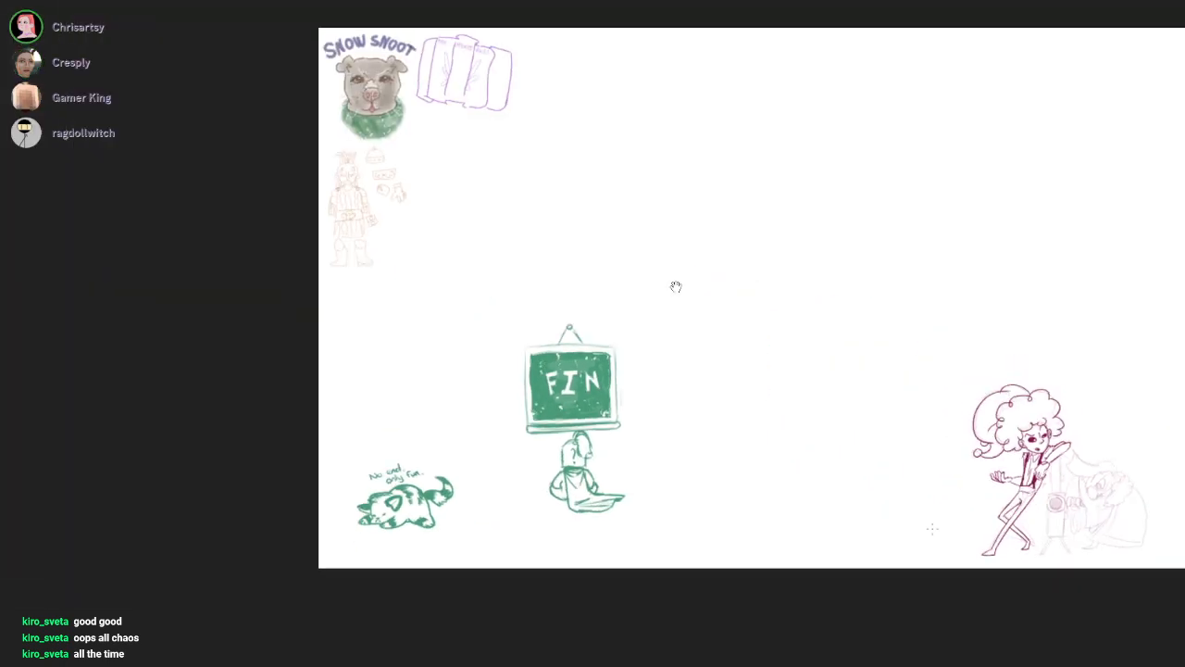
# Ink the straight vertical edges of the upright column standing beneath the curly-haired figure's raised arm
pyautogui.moveTo(1049, 467); pyautogui.dragTo(946, 298)
pyautogui.moveTo(762, 487); pyautogui.dragTo(699, 334)
pyautogui.moveTo(699, 334); pyautogui.dragTo(880, 250)
pyautogui.moveTo(676, 287); pyautogui.dragTo(714, 438)
pyautogui.scroll(2, 674, 287)
pyautogui.moveTo(713, 332); pyautogui.dragTo(711, 506)
pyautogui.moveTo(750, 307); pyautogui.dragTo(742, 498)
pyautogui.hotkey('ctrl', 'z')
pyautogui.moveTo(751, 312)
pyautogui.mouseDown()
pyautogui.moveTo(746, 521)
pyautogui.moveTo(756, 506)
pyautogui.mouseUp()
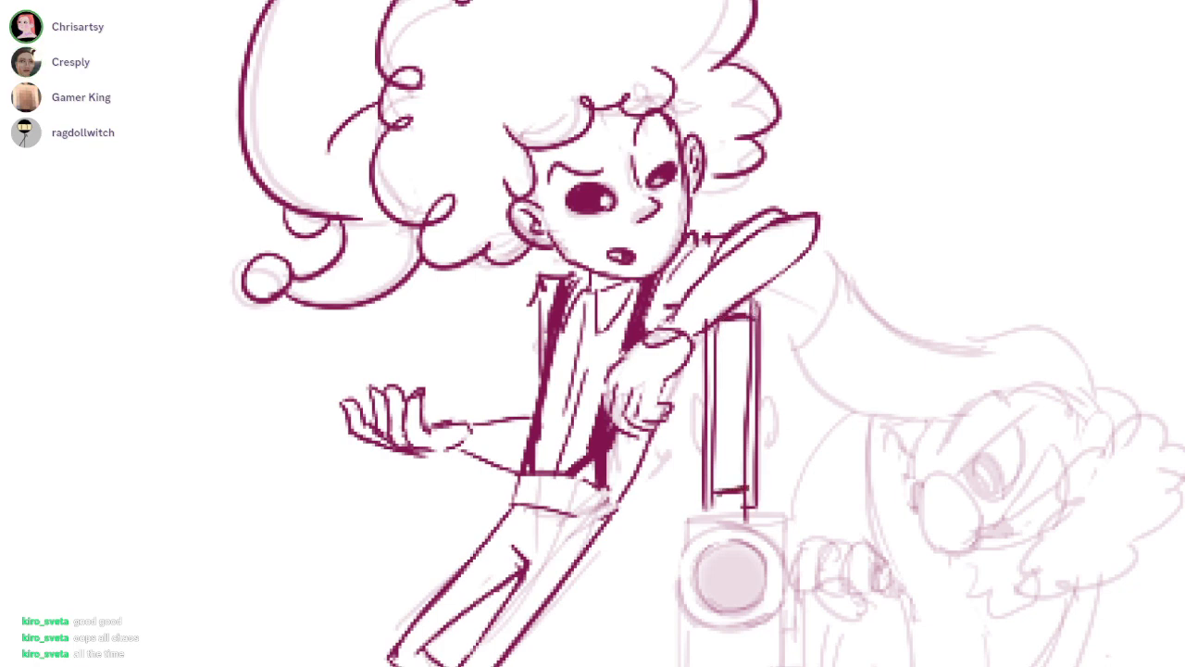
# Mirror the canvas to check the drawing at full view, and restore its original orientation
pyautogui.press('m')
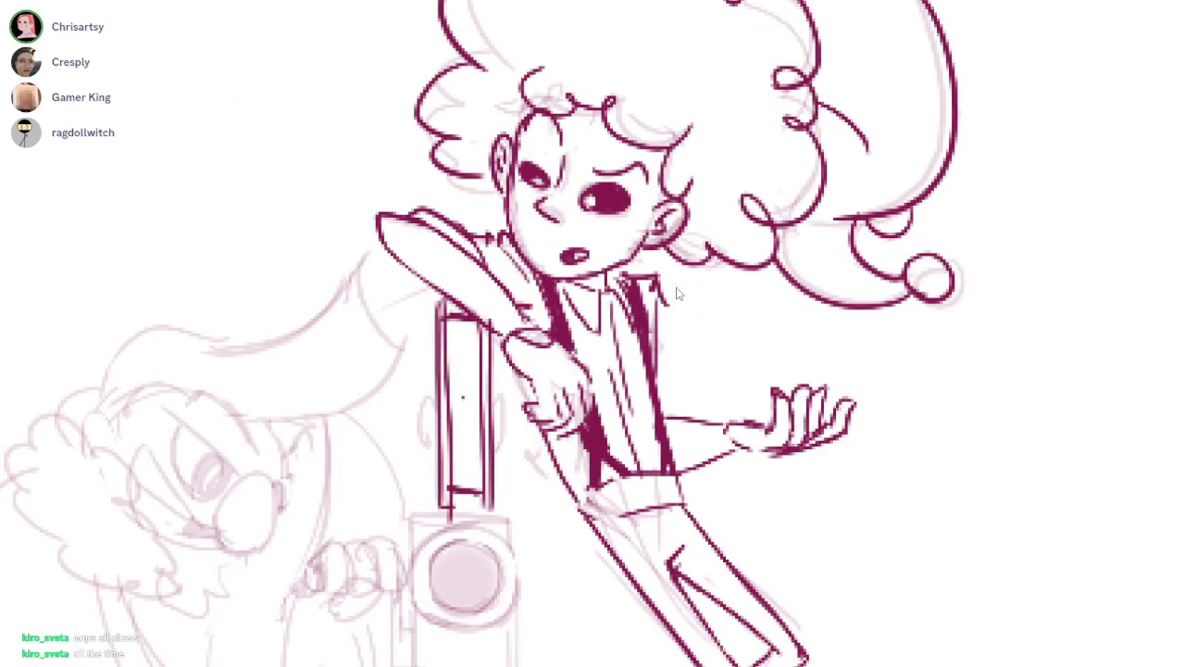
pyautogui.scroll(-5, 676, 292)
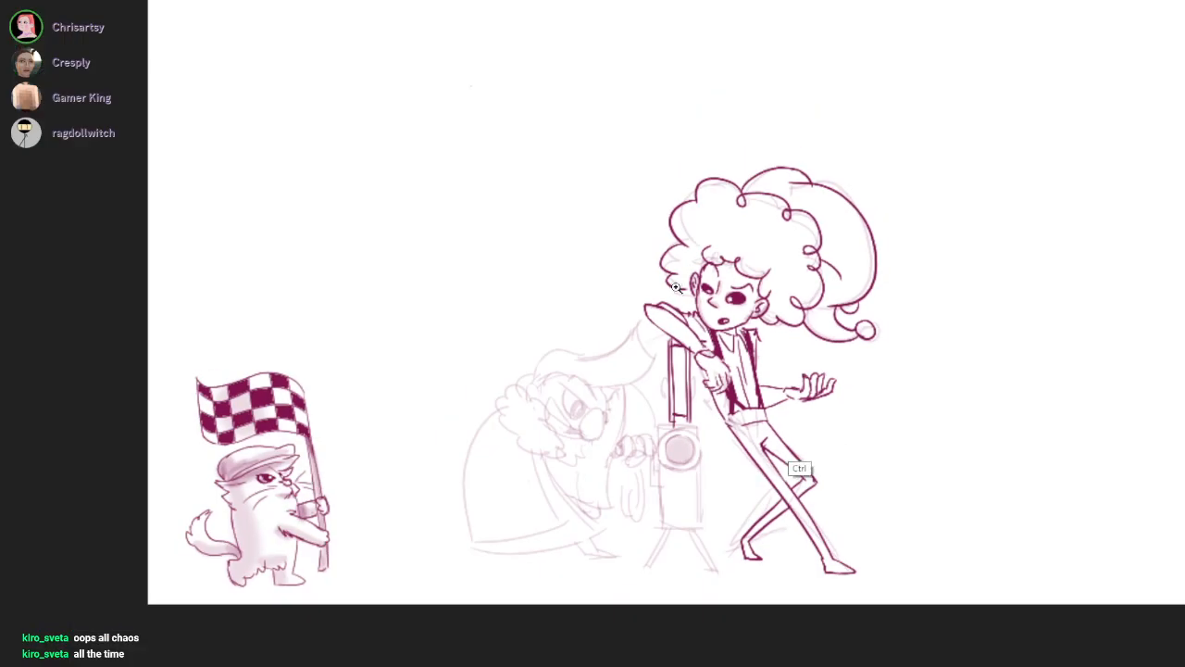
pyautogui.scroll(-4, 676, 287)
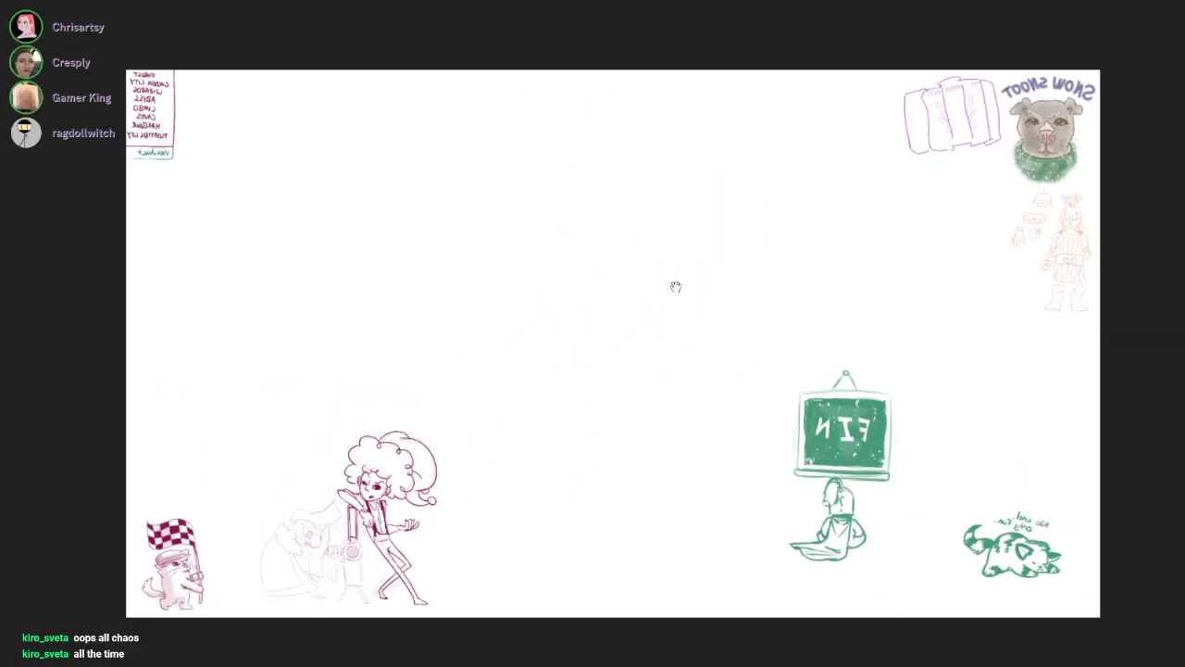
pyautogui.press('m')
# Ink the small brackets on both sides of the column and fill its central panel solid maroon
pyautogui.moveTo(827, 534)
pyautogui.mouseDown()
pyautogui.moveTo(709, 463)
pyautogui.moveTo(785, 447)
pyautogui.mouseUp()
pyautogui.scroll(2, 675, 290)
pyautogui.moveTo(699, 361)
pyautogui.mouseDown()
pyautogui.moveTo(688, 360)
pyautogui.moveTo(698, 410)
pyautogui.mouseUp()
pyautogui.moveTo(782, 360)
pyautogui.mouseDown()
pyautogui.moveTo(792, 365)
pyautogui.moveTo(780, 405)
pyautogui.mouseUp()
pyautogui.click(738, 370)
pyautogui.moveTo(731, 264); pyautogui.dragTo(720, 417)
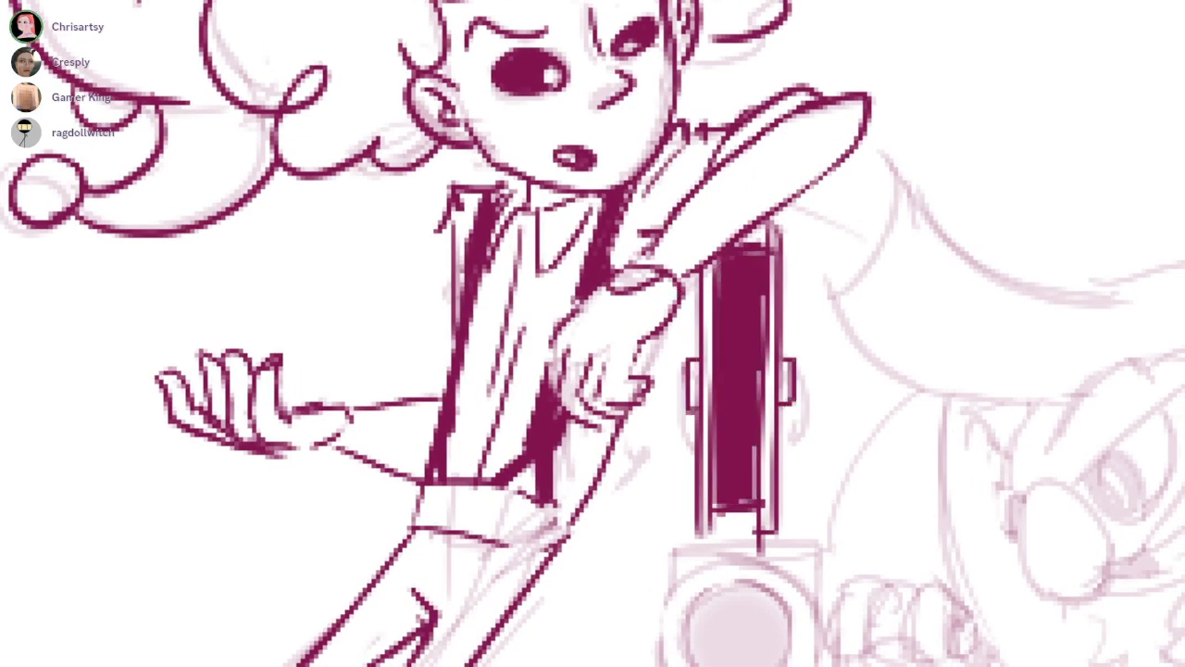
pyautogui.moveTo(757, 246); pyautogui.dragTo(753, 435)
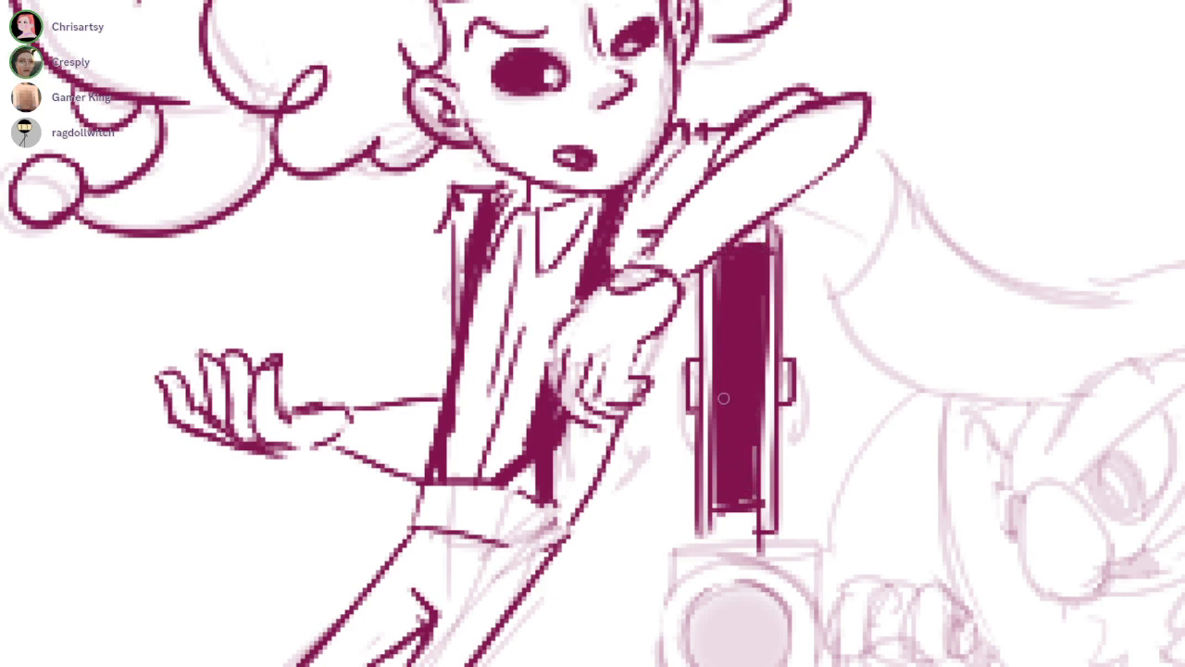
# Cut two small square highlights into the top of the dark central panel and clean the panel's edge
pyautogui.moveTo(727, 268); pyautogui.dragTo(738, 268)
pyautogui.hotkey('ctrl', 'z')
pyautogui.click(753, 265)
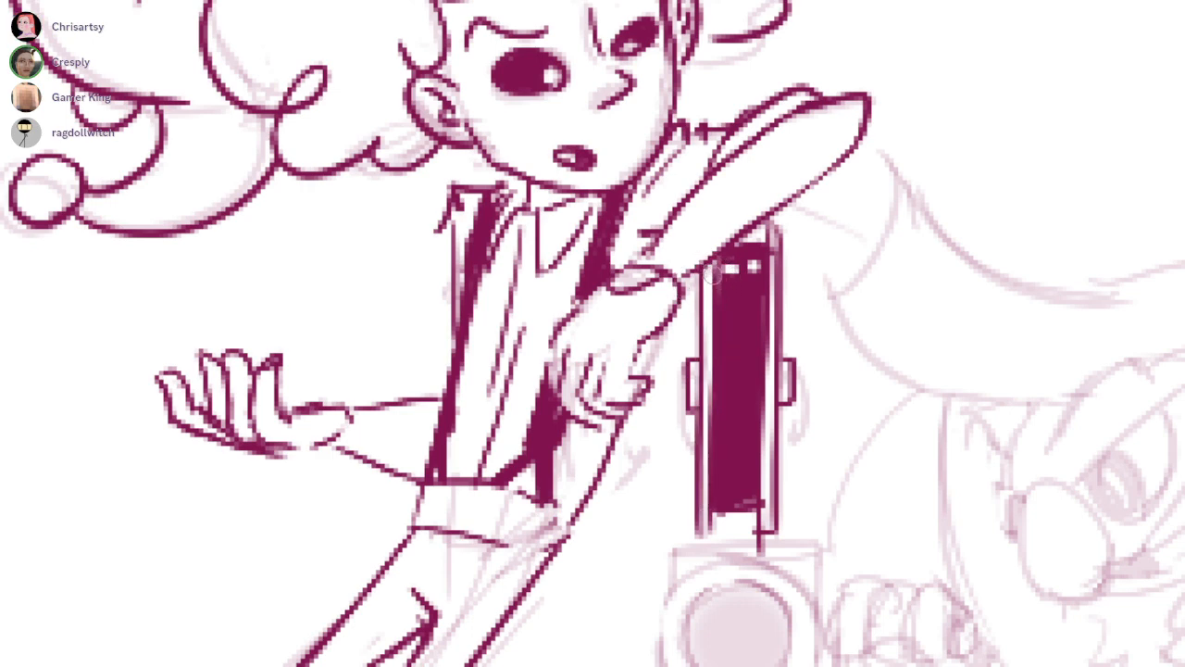
pyautogui.moveTo(720, 288); pyautogui.dragTo(717, 509)
# Ink the column's outer edges below the side brackets and close them with a horizontal line above the sketched lens
pyautogui.moveTo(695, 455)
pyautogui.mouseDown()
pyautogui.moveTo(713, 529)
pyautogui.moveTo(675, 287)
pyautogui.mouseUp()
pyautogui.moveTo(762, 217); pyautogui.dragTo(767, 369)
pyautogui.hotkey('ctrl', 'z')
pyautogui.hotkey('ctrl', 'z')
pyautogui.moveTo(666, 211); pyautogui.dragTo(675, 347)
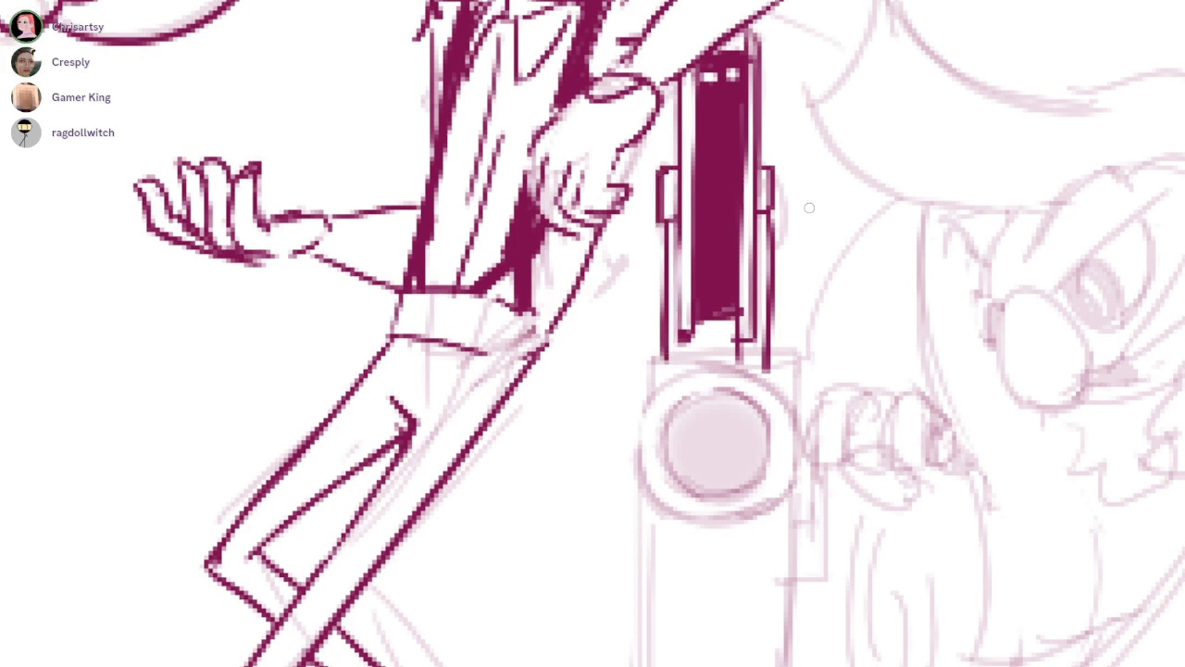
pyautogui.moveTo(774, 214)
pyautogui.mouseDown()
pyautogui.moveTo(776, 347)
pyautogui.moveTo(766, 322)
pyautogui.moveTo(740, 346)
pyautogui.mouseUp()
pyautogui.hotkey('ctrl', 'z')
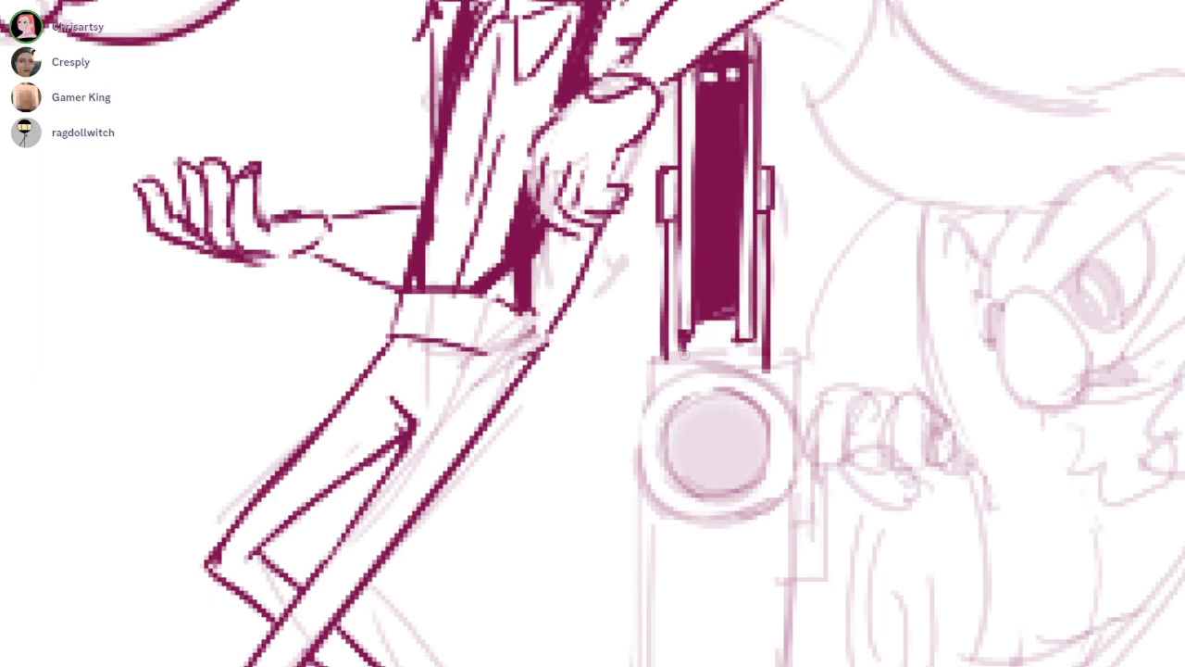
pyautogui.moveTo(660, 364); pyautogui.dragTo(796, 363)
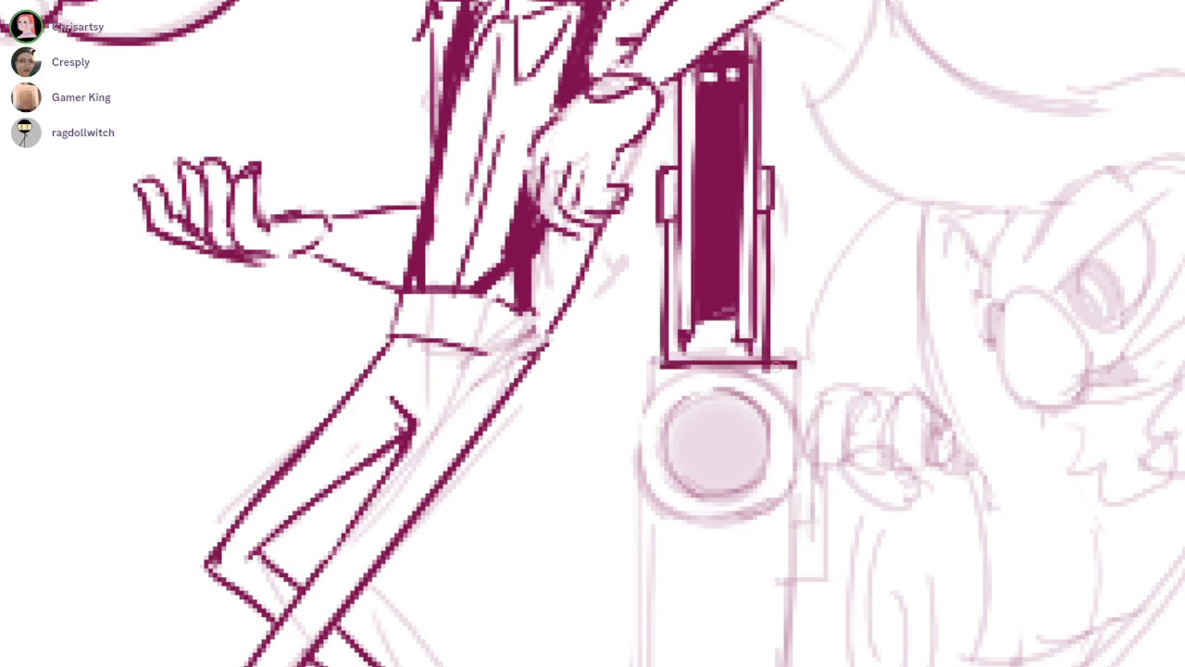
# Ink the sides and bottom edge of the device's rectangular body below the lens
pyautogui.scroll(-5, 790, 377)
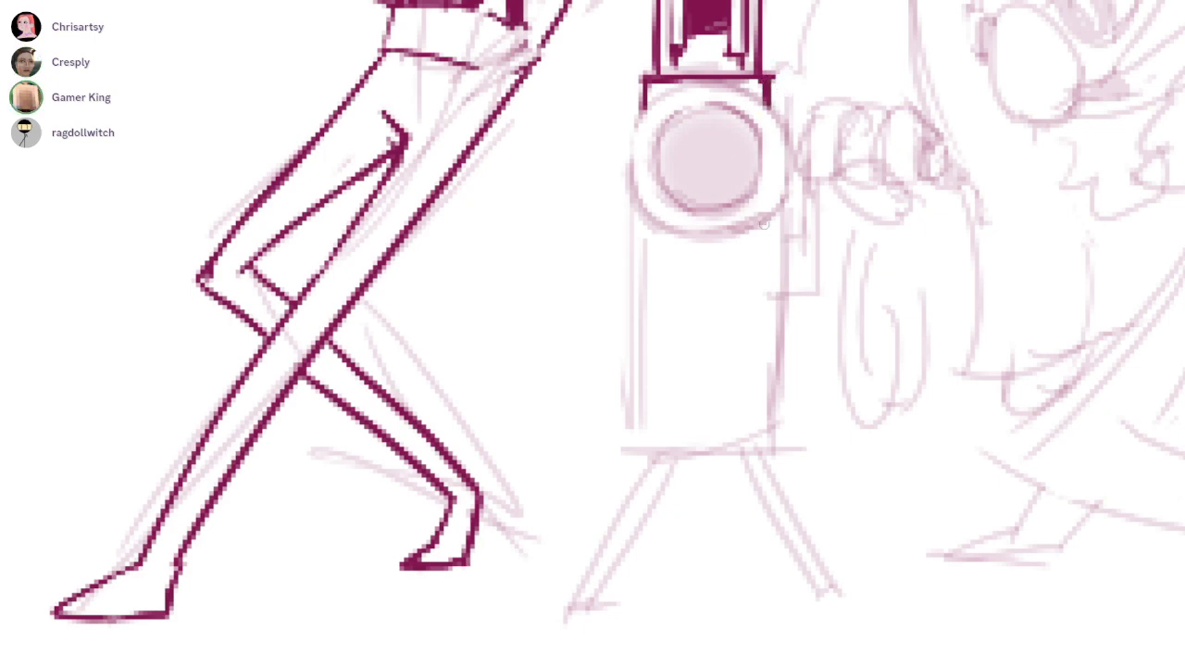
pyautogui.moveTo(764, 225); pyautogui.dragTo(763, 463)
pyautogui.moveTo(639, 205)
pyautogui.mouseDown()
pyautogui.moveTo(639, 445)
pyautogui.moveTo(769, 444)
pyautogui.mouseUp()
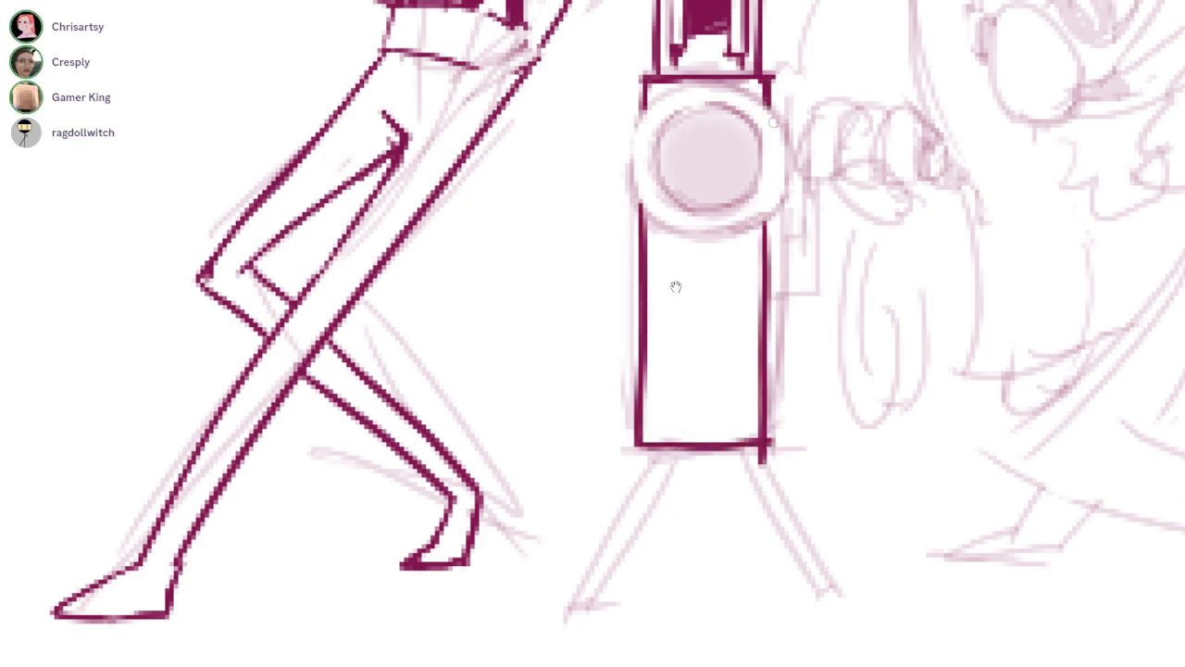
# Ink the outer and inner rings of the device's round lens, redoing the uneven strokes
pyautogui.scroll(3, 735, 108)
pyautogui.moveTo(767, 94)
pyautogui.mouseDown()
pyautogui.moveTo(495, 226)
pyautogui.moveTo(553, 332)
pyautogui.moveTo(672, 62)
pyautogui.moveTo(552, 287)
pyautogui.mouseUp()
pyautogui.hotkey('ctrl', 'z')
pyautogui.hotkey('ctrl', 'z')
pyautogui.moveTo(532, 218); pyautogui.dragTo(711, 364)
pyautogui.moveTo(724, 66); pyautogui.dragTo(832, 268)
pyautogui.moveTo(833, 176)
pyautogui.mouseDown()
pyautogui.moveTo(799, 324)
pyautogui.moveTo(730, 366)
pyautogui.moveTo(781, 337)
pyautogui.mouseUp()
pyautogui.moveTo(756, 126)
pyautogui.mouseDown()
pyautogui.moveTo(587, 263)
pyautogui.moveTo(677, 310)
pyautogui.mouseUp()
pyautogui.scroll(2, 736, 109)
pyautogui.moveTo(713, 98); pyautogui.dragTo(755, 341)
pyautogui.moveTo(787, 276); pyautogui.dragTo(585, 331)
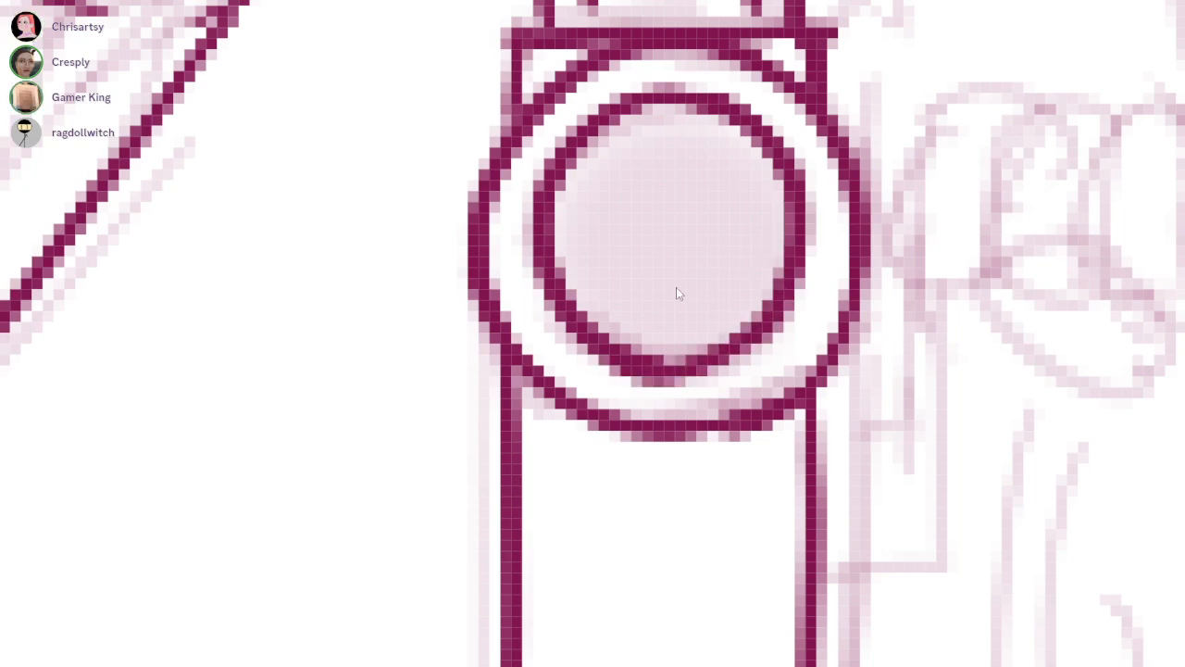
# Fill the inner lens circle solid maroon and carve out an oval highlight and a curved lower reflection
pyautogui.click(680, 245)
pyautogui.click(669, 131)
pyautogui.moveTo(749, 201)
pyautogui.mouseDown()
pyautogui.moveTo(726, 130)
pyautogui.moveTo(590, 174)
pyautogui.moveTo(602, 187)
pyautogui.moveTo(574, 297)
pyautogui.moveTo(685, 347)
pyautogui.moveTo(730, 315)
pyautogui.moveTo(746, 158)
pyautogui.moveTo(687, 147)
pyautogui.mouseUp()
pyautogui.press('e')
pyautogui.moveTo(598, 183); pyautogui.dragTo(638, 164)
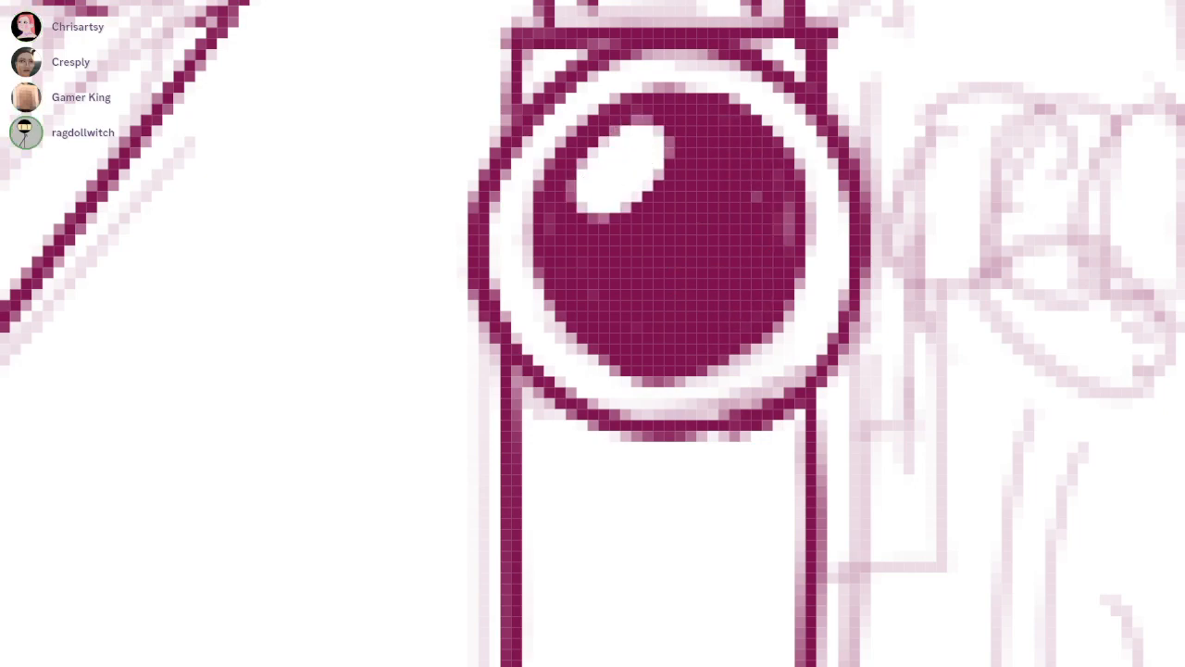
pyautogui.click(577, 261)
pyautogui.moveTo(658, 324); pyautogui.dragTo(762, 254)
pyautogui.click(780, 276)
# Ink the two splayed legs with flat feet under the device's body
pyautogui.scroll(-5, 675, 286)
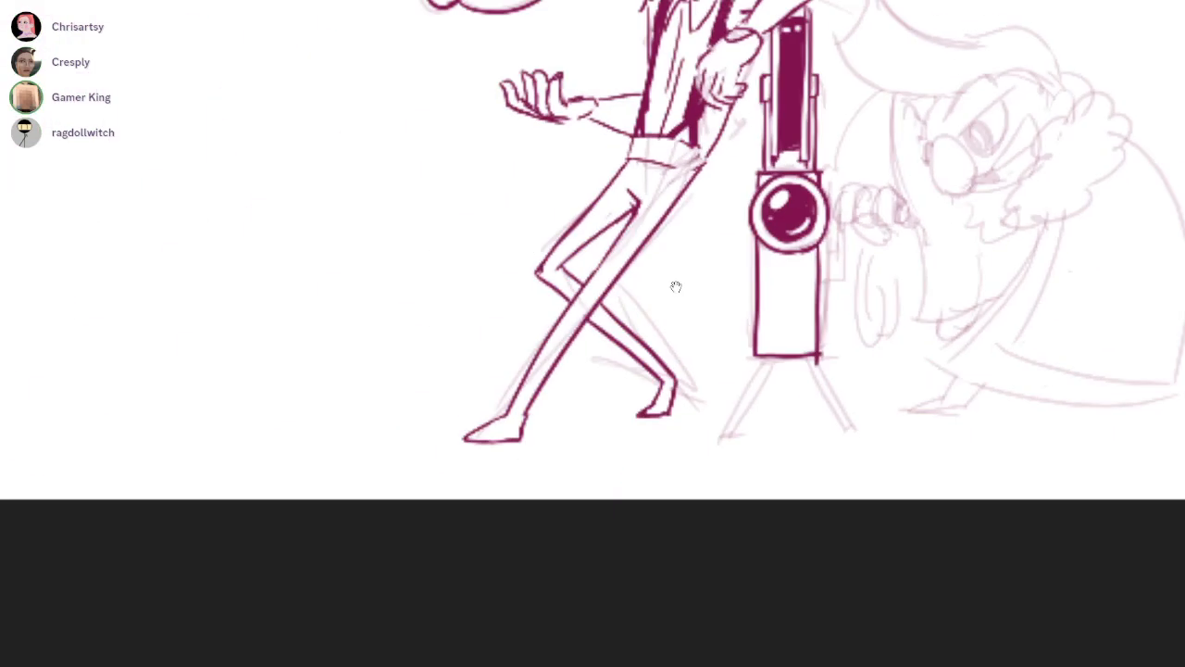
pyautogui.scroll(3, 675, 286)
pyautogui.moveTo(828, 456); pyautogui.dragTo(845, 452)
pyautogui.moveTo(707, 444); pyautogui.dragTo(633, 621)
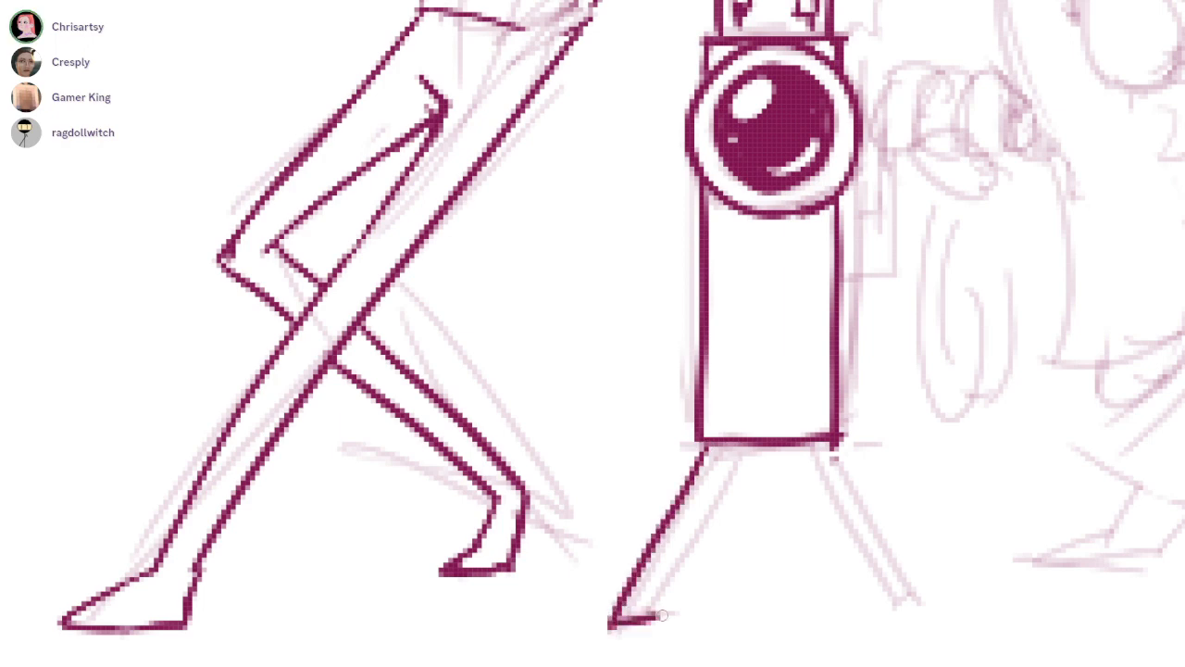
pyautogui.moveTo(743, 448); pyautogui.dragTo(661, 617)
pyautogui.moveTo(791, 445)
pyautogui.mouseDown()
pyautogui.moveTo(882, 618)
pyautogui.moveTo(859, 511)
pyautogui.moveTo(886, 618)
pyautogui.mouseUp()
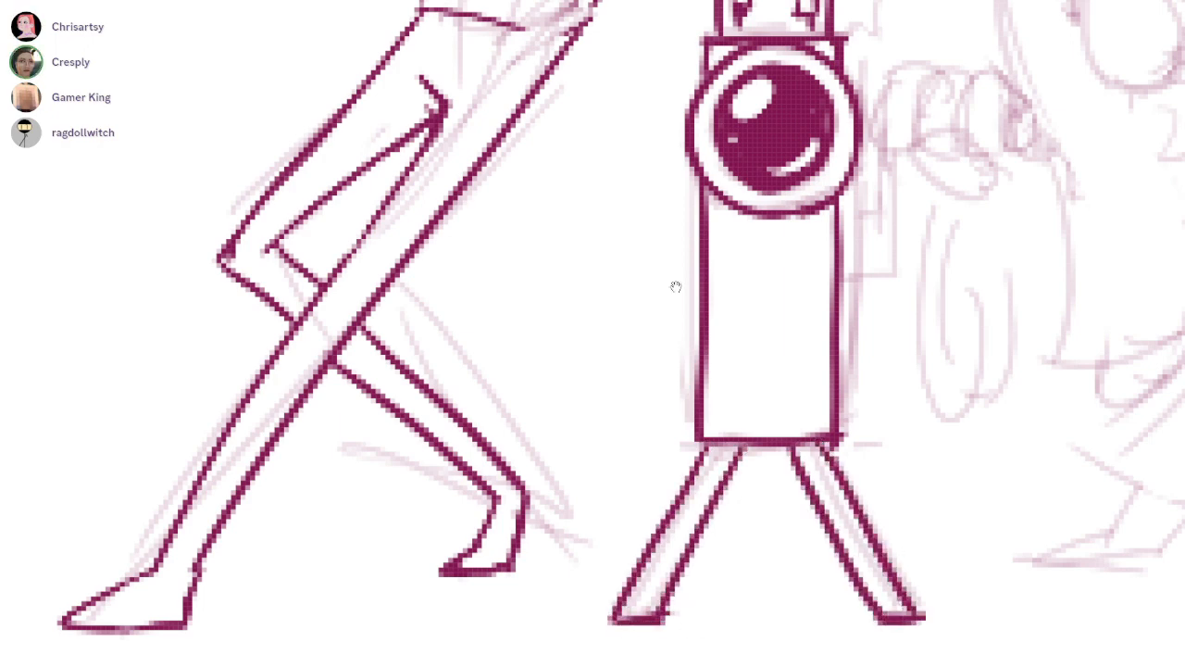
# Ink the cloaked character's long forward-swept hair, from its pointed tip along the upper and lower edges
pyautogui.scroll(-5, 675, 283)
pyautogui.scroll(4, 675, 283)
pyautogui.scroll(3, 677, 287)
pyautogui.moveTo(705, 242)
pyautogui.mouseDown()
pyautogui.moveTo(755, 227)
pyautogui.moveTo(935, 287)
pyautogui.mouseUp()
pyautogui.hotkey('ctrl', 'z')
pyautogui.scroll(4, 675, 283)
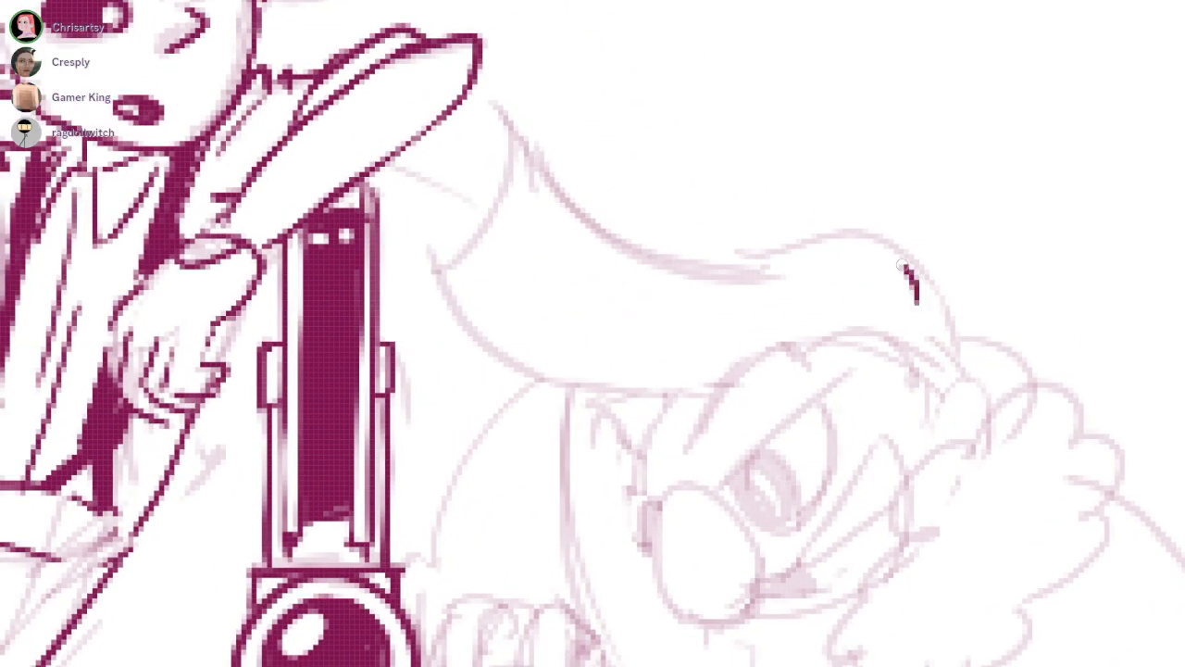
pyautogui.moveTo(902, 265)
pyautogui.mouseDown()
pyautogui.moveTo(543, 120)
pyautogui.moveTo(431, 256)
pyautogui.moveTo(726, 387)
pyautogui.mouseUp()
pyautogui.hotkey('ctrl', 'z')
pyautogui.hotkey('ctrl', 'z')
pyautogui.moveTo(521, 134)
pyautogui.mouseDown()
pyautogui.moveTo(500, 88)
pyautogui.moveTo(431, 304)
pyautogui.moveTo(593, 375)
pyautogui.moveTo(704, 375)
pyautogui.mouseUp()
# Ink the hairline over the forehead down to the sideburn, and the ear with its inner detail
pyautogui.hotkey('ctrl', 'z')
pyautogui.moveTo(436, 298)
pyautogui.mouseDown()
pyautogui.moveTo(704, 387)
pyautogui.moveTo(727, 373)
pyautogui.mouseUp()
pyautogui.moveTo(661, 398); pyautogui.dragTo(676, 396)
pyautogui.moveTo(751, 364)
pyautogui.mouseDown()
pyautogui.moveTo(676, 287)
pyautogui.moveTo(826, 235)
pyautogui.mouseUp()
pyautogui.hotkey('ctrl', 'z')
pyautogui.moveTo(603, 325)
pyautogui.mouseDown()
pyautogui.moveTo(714, 260)
pyautogui.moveTo(791, 276)
pyautogui.mouseUp()
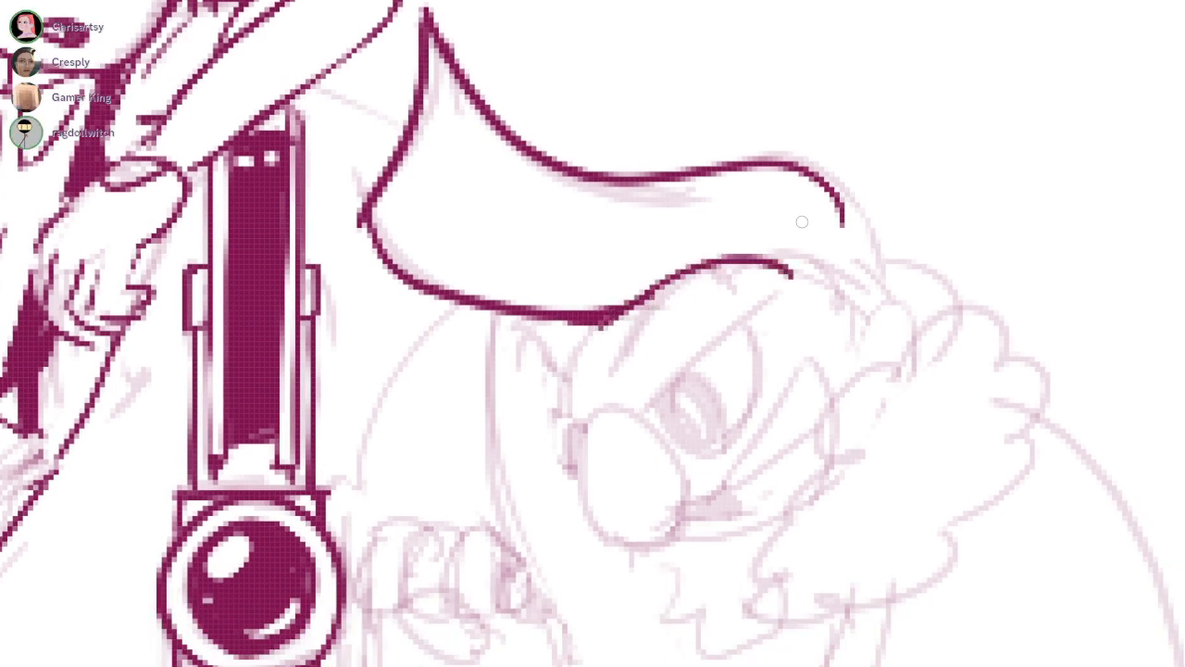
pyautogui.hotkey('ctrl', 'z')
pyautogui.moveTo(603, 326)
pyautogui.mouseDown()
pyautogui.moveTo(792, 259)
pyautogui.moveTo(845, 378)
pyautogui.moveTo(863, 306)
pyautogui.moveTo(912, 357)
pyautogui.mouseUp()
pyautogui.moveTo(891, 310); pyautogui.dragTo(895, 342)
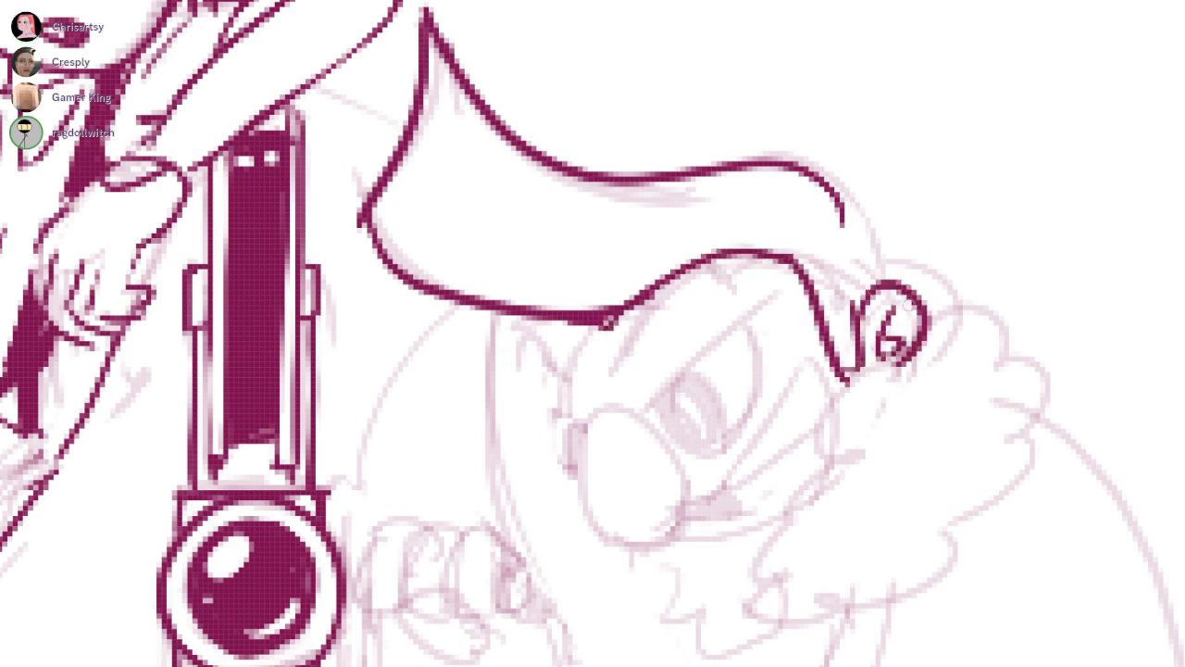
# Extend the back edge of the hair down to the ear and ink the rounded tuft behind it
pyautogui.moveTo(831, 190); pyautogui.dragTo(860, 271)
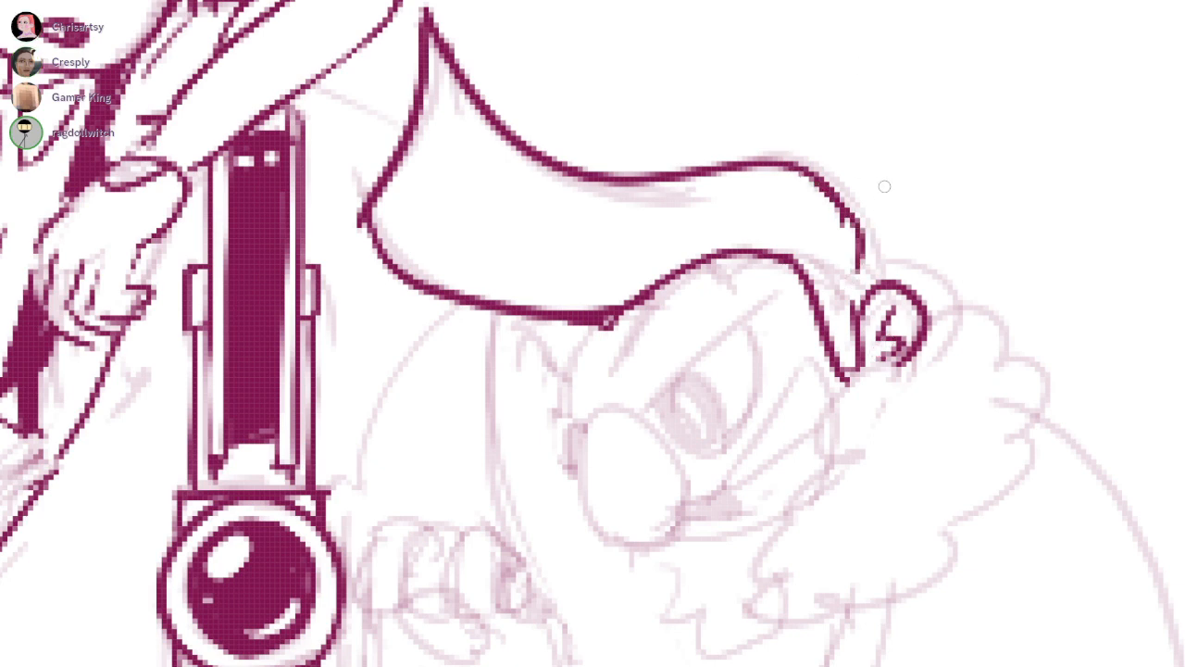
pyautogui.moveTo(838, 219); pyautogui.dragTo(845, 212)
pyautogui.press('b')
pyautogui.moveTo(858, 265); pyautogui.dragTo(925, 332)
pyautogui.hotkey('ctrl', 'z')
pyautogui.moveTo(862, 228)
pyautogui.mouseDown()
pyautogui.moveTo(904, 220)
pyautogui.moveTo(932, 331)
pyautogui.mouseUp()
# Ink the cloaked character's large oval nose and the slanted outline of the near eye
pyautogui.moveTo(608, 486); pyautogui.dragTo(642, 428)
pyautogui.scroll(2, 649, 385)
pyautogui.moveTo(629, 354)
pyautogui.mouseDown()
pyautogui.moveTo(665, 529)
pyautogui.moveTo(721, 493)
pyautogui.mouseUp()
pyautogui.moveTo(625, 357)
pyautogui.mouseDown()
pyautogui.moveTo(663, 350)
pyautogui.moveTo(724, 483)
pyautogui.moveTo(616, 362)
pyautogui.moveTo(728, 458)
pyautogui.mouseUp()
pyautogui.hotkey('ctrl', 'z')
pyautogui.hotkey('ctrl', 'z')
pyautogui.moveTo(612, 357); pyautogui.dragTo(567, 340)
pyautogui.moveTo(692, 344)
pyautogui.mouseDown()
pyautogui.moveTo(822, 195)
pyautogui.moveTo(787, 237)
pyautogui.moveTo(813, 210)
pyautogui.moveTo(826, 236)
pyautogui.mouseUp()
pyautogui.hotkey('ctrl', 'z')
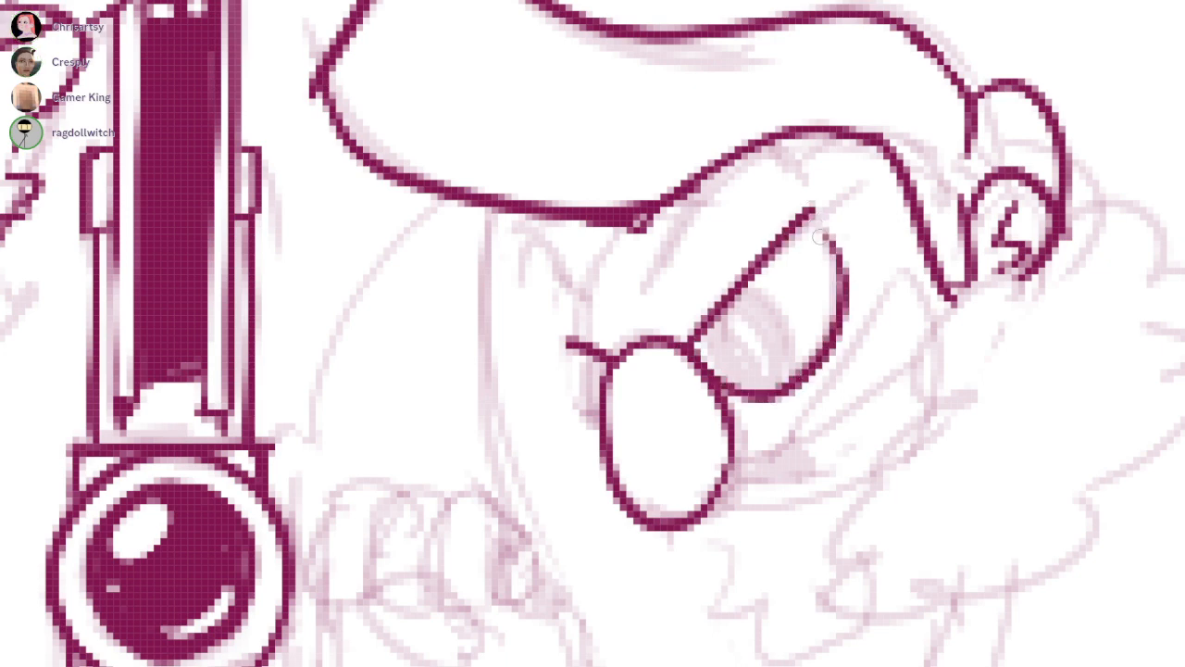
# Ink the far eye beside the nose, fill both pupils solid maroon, and add their white highlights
pyautogui.moveTo(566, 345); pyautogui.dragTo(597, 418)
pyautogui.moveTo(737, 292); pyautogui.dragTo(787, 374)
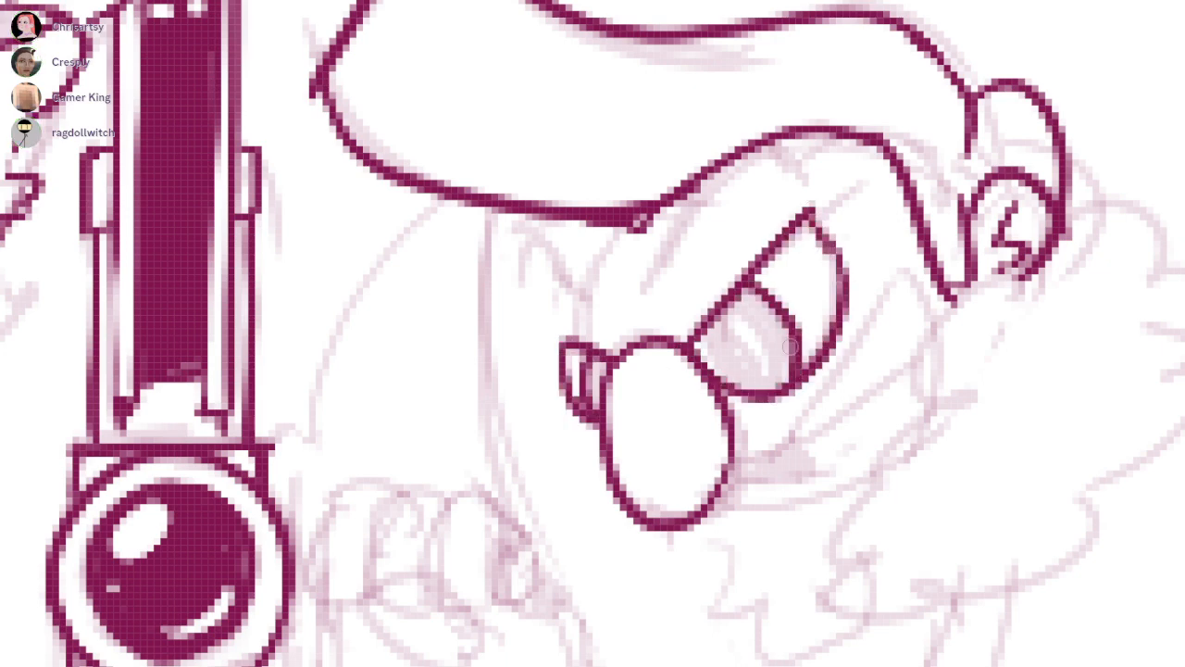
pyautogui.moveTo(732, 306)
pyautogui.mouseDown()
pyautogui.moveTo(741, 342)
pyautogui.moveTo(773, 326)
pyautogui.moveTo(778, 388)
pyautogui.moveTo(776, 348)
pyautogui.mouseUp()
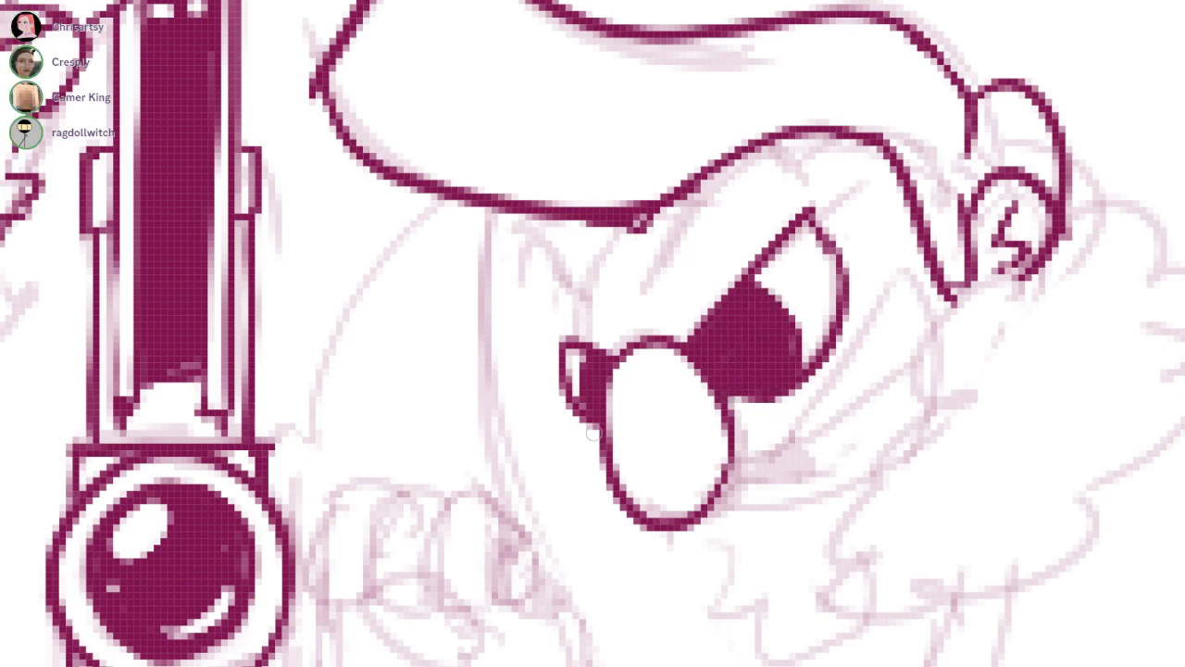
pyautogui.moveTo(716, 345)
pyautogui.mouseDown()
pyautogui.moveTo(727, 334)
pyautogui.moveTo(715, 337)
pyautogui.mouseUp()
pyautogui.moveTo(584, 361); pyautogui.dragTo(590, 373)
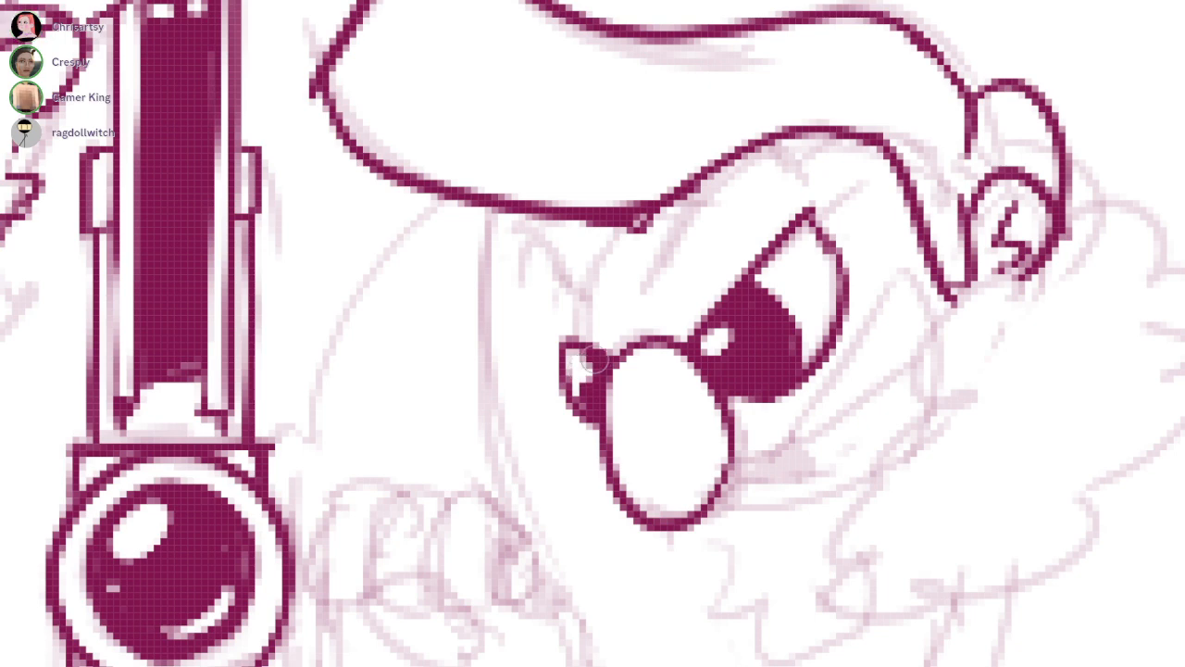
# Ink the two angry eyebrows and the curved cheek line running from the nose toward the ear
pyautogui.moveTo(690, 250); pyautogui.dragTo(669, 265)
pyautogui.moveTo(506, 294); pyautogui.dragTo(561, 306)
pyautogui.moveTo(670, 267)
pyautogui.mouseDown()
pyautogui.moveTo(625, 296)
pyautogui.moveTo(788, 194)
pyautogui.mouseUp()
pyautogui.moveTo(551, 353); pyautogui.dragTo(591, 370)
pyautogui.moveTo(665, 355)
pyautogui.mouseDown()
pyautogui.moveTo(798, 219)
pyautogui.moveTo(841, 200)
pyautogui.mouseUp()
pyautogui.moveTo(715, 473)
pyautogui.mouseDown()
pyautogui.moveTo(767, 448)
pyautogui.moveTo(912, 289)
pyautogui.mouseUp()
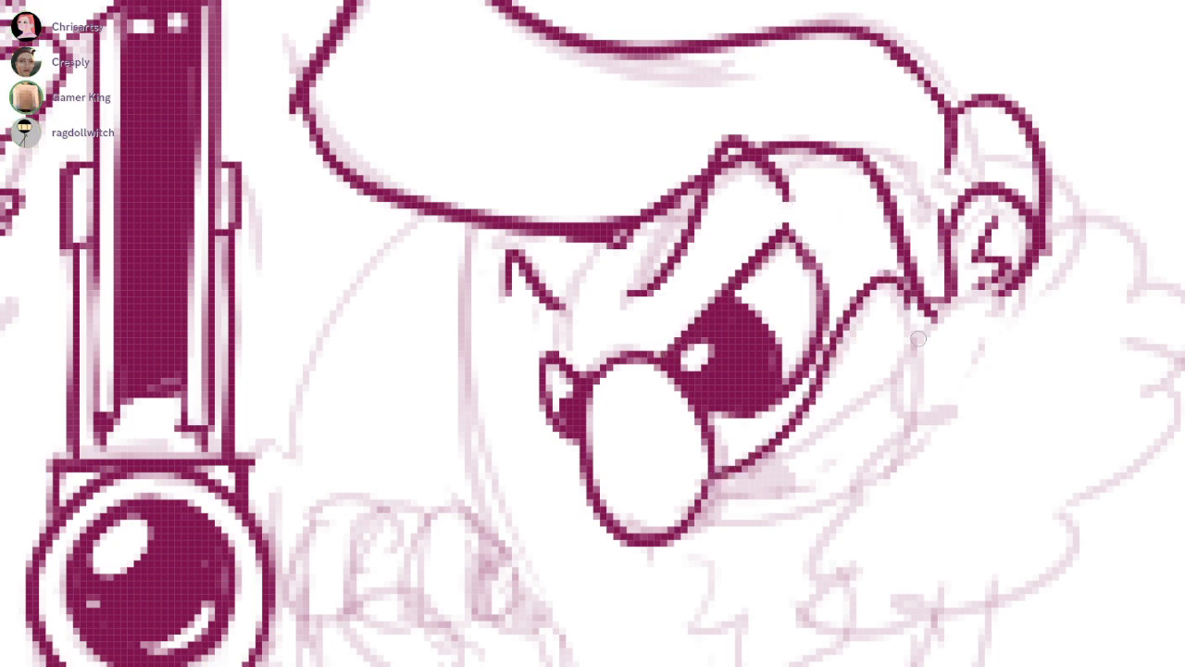
# Ink the fluffy, looping outline of the whiskers from the ear down around the jaw
pyautogui.moveTo(766, 309); pyautogui.dragTo(670, 264)
pyautogui.moveTo(919, 263); pyautogui.dragTo(768, 459)
pyautogui.hotkey('ctrl', 'z')
pyautogui.moveTo(817, 369)
pyautogui.mouseDown()
pyautogui.moveTo(863, 370)
pyautogui.moveTo(769, 434)
pyautogui.moveTo(785, 582)
pyautogui.moveTo(870, 565)
pyautogui.moveTo(989, 452)
pyautogui.mouseUp()
pyautogui.hotkey('ctrl', 'z')
pyautogui.moveTo(839, 568)
pyautogui.mouseDown()
pyautogui.moveTo(1028, 466)
pyautogui.moveTo(1007, 415)
pyautogui.moveTo(1064, 324)
pyautogui.moveTo(1074, 246)
pyautogui.moveTo(943, 213)
pyautogui.mouseUp()
# Ink the open mouth with a dark fill, the crease lines on the cheek, and the chin line
pyautogui.moveTo(668, 264); pyautogui.dragTo(639, 185)
pyautogui.scroll(-3, 639, 389)
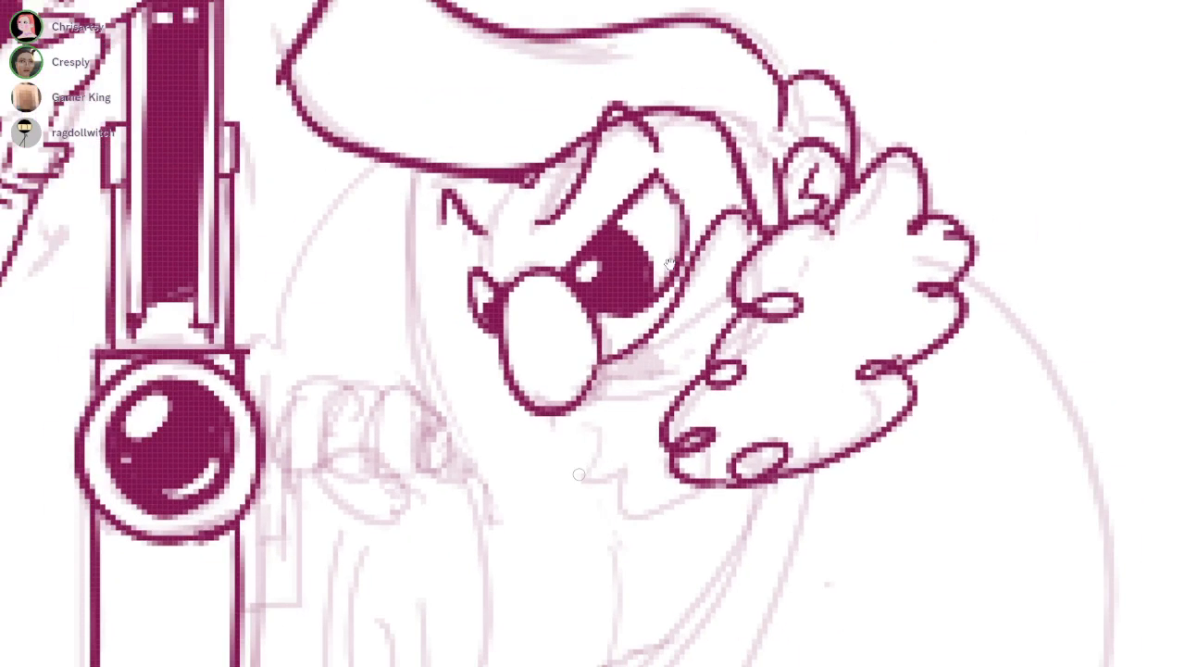
pyautogui.moveTo(599, 373)
pyautogui.mouseDown()
pyautogui.moveTo(712, 336)
pyautogui.moveTo(661, 370)
pyautogui.moveTo(716, 306)
pyautogui.moveTo(637, 353)
pyautogui.moveTo(648, 375)
pyautogui.mouseUp()
pyautogui.moveTo(671, 317); pyautogui.dragTo(670, 263)
pyautogui.moveTo(630, 355); pyautogui.dragTo(696, 326)
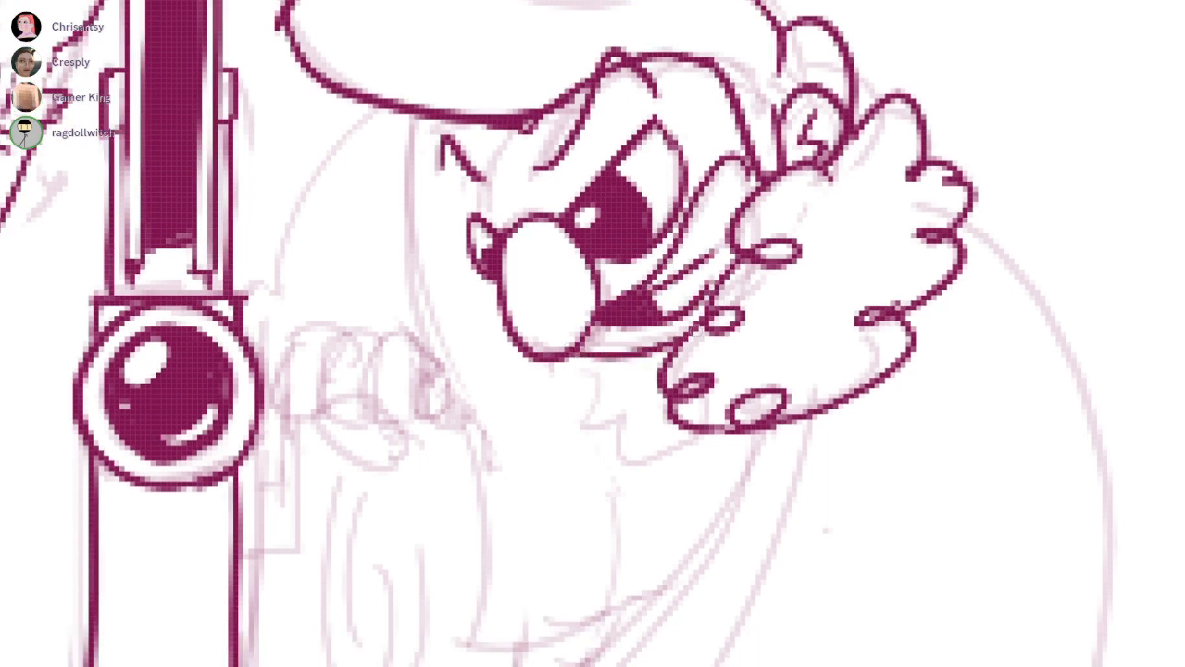
# Ink the front hairline between the far eyebrow and the forehead to close the hair shape
pyautogui.moveTo(506, 125); pyautogui.dragTo(473, 227)
pyautogui.moveTo(663, 165); pyautogui.dragTo(669, 264)
pyautogui.hotkey('ctrl', 'z')
pyautogui.moveTo(474, 224); pyautogui.dragTo(486, 274)
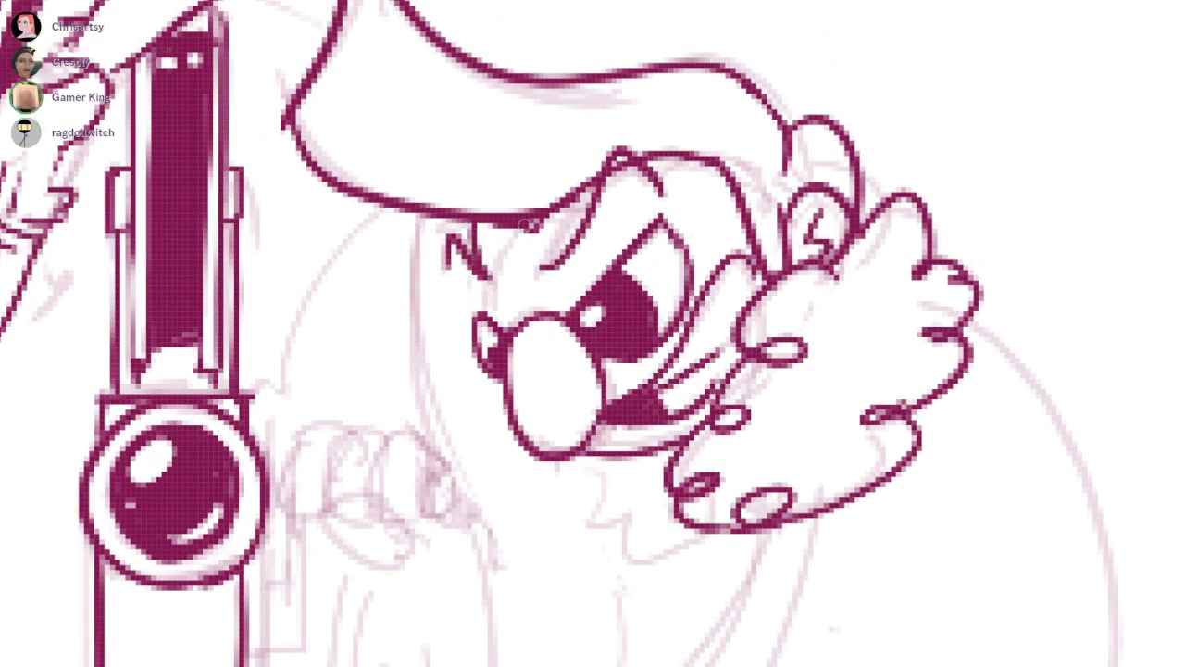
pyautogui.moveTo(530, 225); pyautogui.dragTo(491, 322)
# Fill the cloaked character's swept hair, front hairline and rear tuft with solid maroon
pyautogui.press('g')
pyautogui.click(490, 240)
pyautogui.click(518, 148)
pyautogui.click(832, 178)
# Paint over the gaps left along the edges of the filled hair and the rear tuft
pyautogui.moveTo(779, 184)
pyautogui.mouseDown()
pyautogui.moveTo(812, 126)
pyautogui.moveTo(798, 192)
pyautogui.moveTo(839, 145)
pyautogui.moveTo(830, 132)
pyautogui.moveTo(779, 178)
pyautogui.moveTo(875, 354)
pyautogui.mouseUp()
pyautogui.moveTo(455, 136)
pyautogui.mouseDown()
pyautogui.moveTo(459, 181)
pyautogui.moveTo(437, 259)
pyautogui.moveTo(400, 315)
pyautogui.moveTo(584, 389)
pyautogui.moveTo(499, 204)
pyautogui.moveTo(601, 273)
pyautogui.moveTo(770, 277)
pyautogui.moveTo(745, 270)
pyautogui.moveTo(851, 313)
pyautogui.moveTo(772, 321)
pyautogui.moveTo(815, 328)
pyautogui.moveTo(635, 386)
pyautogui.moveTo(824, 328)
pyautogui.moveTo(771, 309)
pyautogui.mouseUp()
pyautogui.moveTo(697, 373); pyautogui.dragTo(746, 353)
pyautogui.hotkey('ctrl', 'z')
pyautogui.moveTo(593, 417)
pyautogui.mouseDown()
pyautogui.moveTo(580, 416)
pyautogui.moveTo(589, 437)
pyautogui.mouseUp()
pyautogui.moveTo(679, 370); pyautogui.dragTo(666, 383)
pyautogui.moveTo(815, 352)
pyautogui.mouseDown()
pyautogui.moveTo(836, 336)
pyautogui.moveTo(874, 353)
pyautogui.mouseUp()
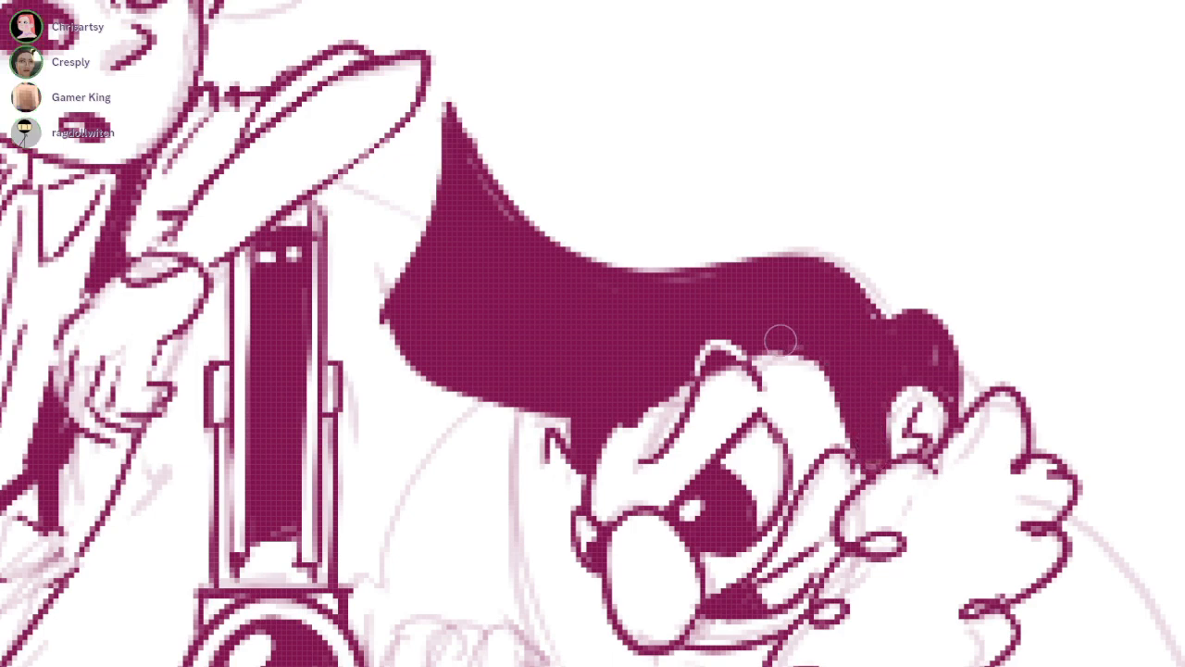
pyautogui.moveTo(480, 171); pyautogui.dragTo(545, 261)
pyautogui.moveTo(910, 342); pyautogui.dragTo(942, 389)
pyautogui.moveTo(651, 477); pyautogui.dragTo(670, 264)
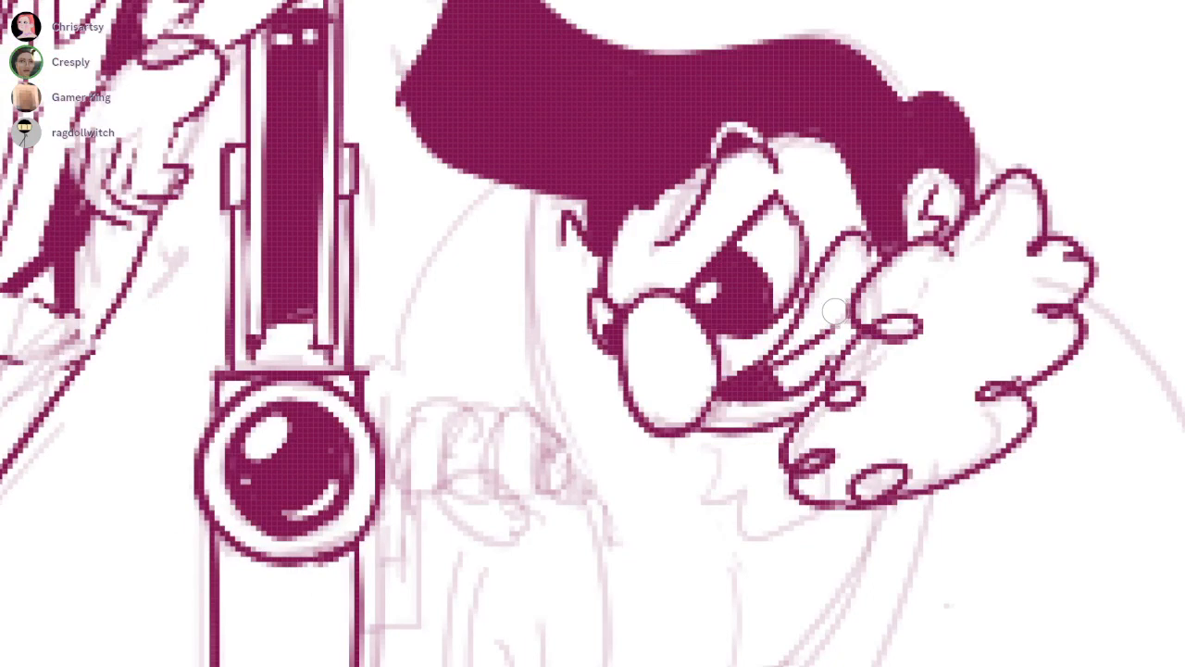
pyautogui.moveTo(1029, 417); pyautogui.dragTo(932, 482)
pyautogui.hotkey('ctrl', 'z')
pyautogui.hotkey('ctrl', 'z')
# Ink the cloak's curved front edge below the hair and the first finger of the hand beneath it
pyautogui.moveTo(585, 308); pyautogui.dragTo(672, 251)
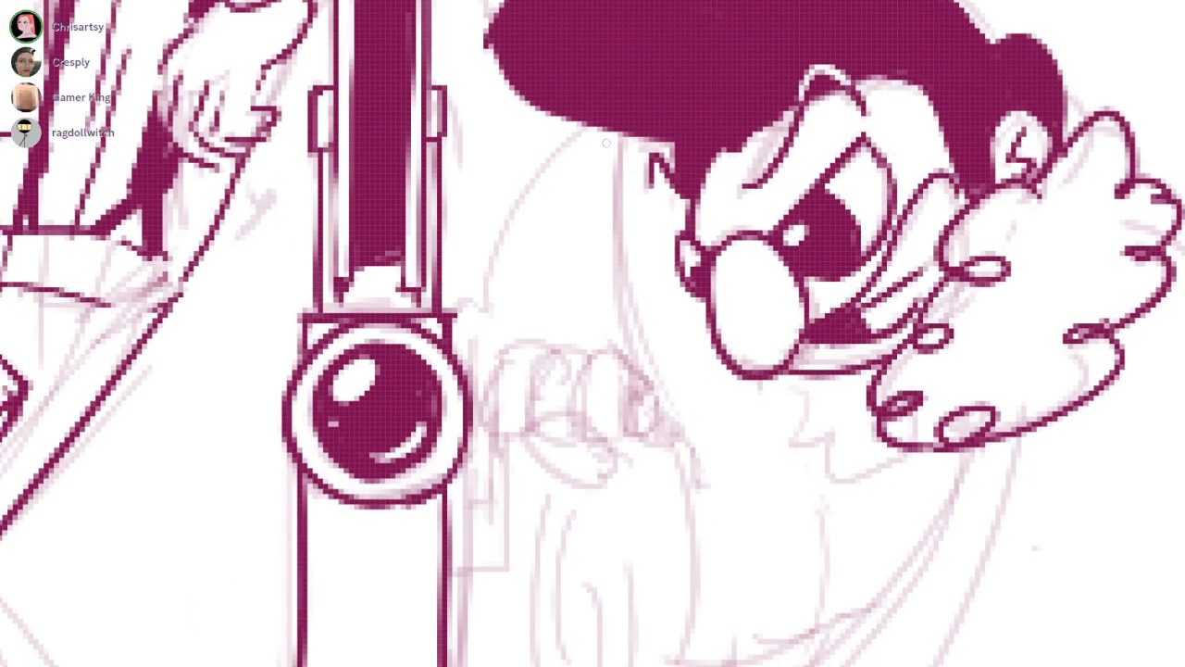
pyautogui.moveTo(581, 133)
pyautogui.mouseDown()
pyautogui.moveTo(505, 372)
pyautogui.moveTo(509, 438)
pyautogui.mouseUp()
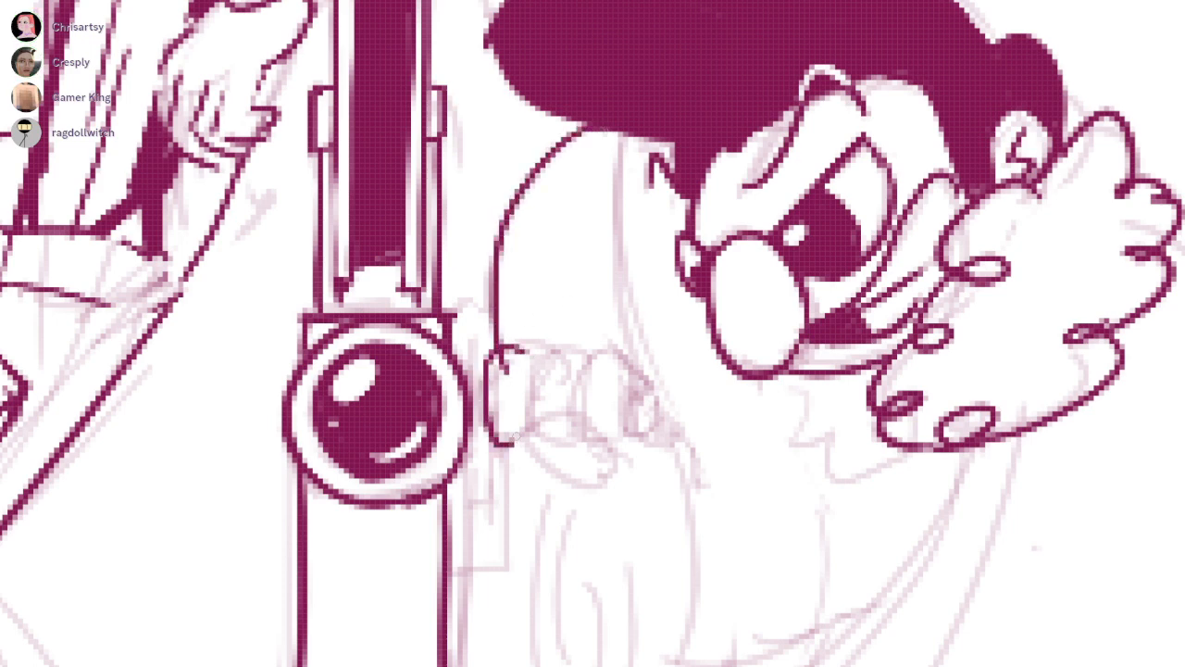
pyautogui.moveTo(508, 359)
pyautogui.mouseDown()
pyautogui.moveTo(504, 404)
pyautogui.moveTo(515, 380)
pyautogui.mouseUp()
pyautogui.moveTo(516, 348)
pyautogui.mouseDown()
pyautogui.moveTo(534, 382)
pyautogui.moveTo(505, 443)
pyautogui.moveTo(572, 405)
pyautogui.mouseUp()
pyautogui.moveTo(536, 420); pyautogui.dragTo(560, 419)
pyautogui.hotkey('ctrl', 'z')
pyautogui.hotkey('ctrl', 'z')
pyautogui.moveTo(487, 404); pyautogui.dragTo(531, 404)
pyautogui.moveTo(489, 416)
pyautogui.mouseDown()
pyautogui.moveTo(504, 437)
pyautogui.moveTo(536, 417)
pyautogui.mouseUp()
pyautogui.moveTo(530, 346)
pyautogui.mouseDown()
pyautogui.moveTo(580, 389)
pyautogui.moveTo(533, 424)
pyautogui.mouseUp()
# Ink the remaining fingers and the thumb of the cloaked character's hand beside the lens device
pyautogui.moveTo(585, 346)
pyautogui.mouseDown()
pyautogui.moveTo(617, 398)
pyautogui.moveTo(577, 428)
pyautogui.moveTo(566, 477)
pyautogui.mouseUp()
pyautogui.moveTo(575, 425); pyautogui.dragTo(559, 473)
pyautogui.hotkey('ctrl', 'z')
pyautogui.hotkey('ctrl', 'z')
pyautogui.moveTo(531, 407)
pyautogui.mouseDown()
pyautogui.moveTo(600, 435)
pyautogui.moveTo(592, 443)
pyautogui.moveTo(581, 423)
pyautogui.moveTo(554, 420)
pyautogui.moveTo(597, 440)
pyautogui.moveTo(569, 454)
pyautogui.moveTo(581, 464)
pyautogui.mouseUp()
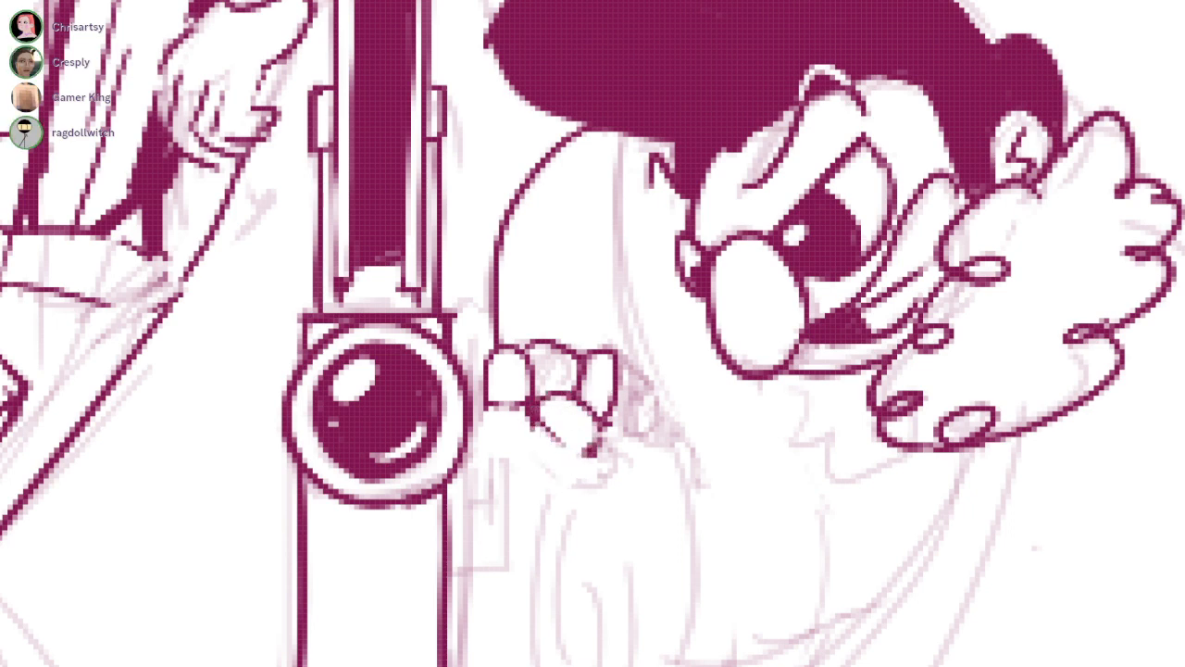
# Ink the crank between the hand and the lens device, with its short arm, vertical rod and square block
pyautogui.moveTo(492, 427)
pyautogui.mouseDown()
pyautogui.moveTo(538, 418)
pyautogui.moveTo(480, 380)
pyautogui.moveTo(499, 419)
pyautogui.moveTo(480, 435)
pyautogui.moveTo(668, 353)
pyautogui.moveTo(621, 463)
pyautogui.mouseUp()
pyautogui.moveTo(635, 346)
pyautogui.mouseDown()
pyautogui.moveTo(633, 461)
pyautogui.moveTo(645, 491)
pyautogui.mouseUp()
pyautogui.moveTo(636, 450)
pyautogui.mouseDown()
pyautogui.moveTo(635, 483)
pyautogui.moveTo(634, 452)
pyautogui.mouseUp()
pyautogui.moveTo(617, 467)
pyautogui.mouseDown()
pyautogui.moveTo(619, 451)
pyautogui.moveTo(593, 440)
pyautogui.mouseUp()
pyautogui.moveTo(643, 487); pyautogui.dragTo(592, 487)
pyautogui.moveTo(595, 487); pyautogui.dragTo(654, 487)
pyautogui.scroll(-4, 706, 416)
pyautogui.moveTo(742, 341); pyautogui.dragTo(670, 265)
pyautogui.scroll(2, 670, 265)
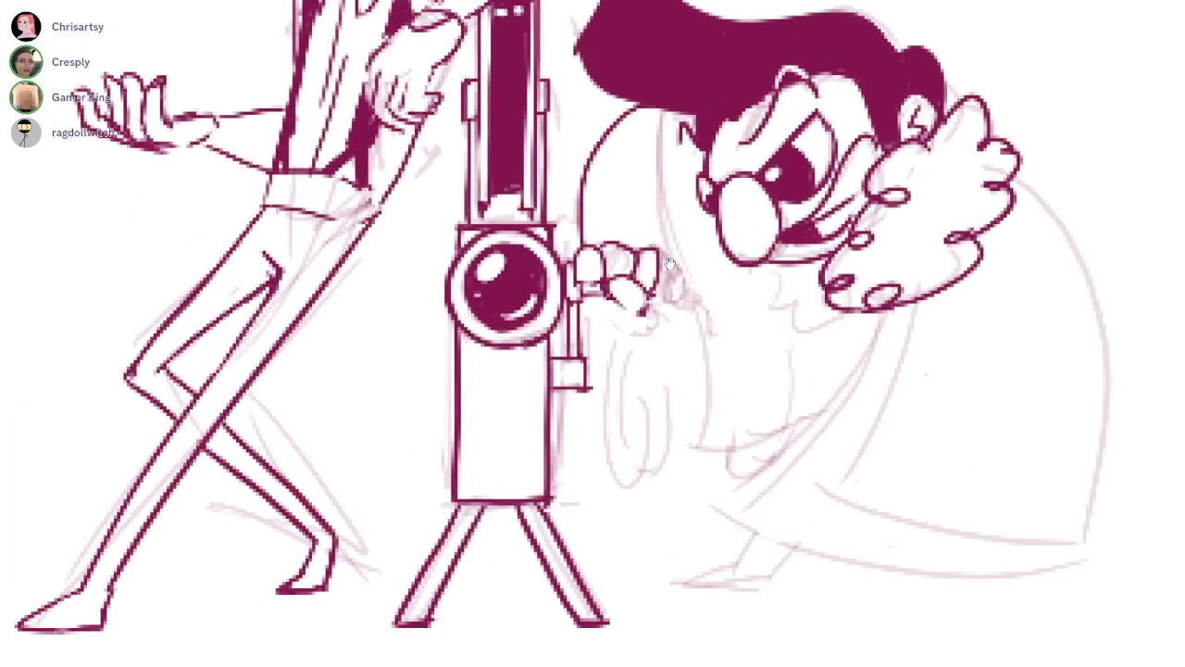
# Ink the long drooping sleeve folds hanging below the cloaked character's hand
pyautogui.moveTo(601, 349)
pyautogui.mouseDown()
pyautogui.moveTo(665, 437)
pyautogui.moveTo(689, 409)
pyautogui.mouseUp()
pyautogui.hotkey('ctrl', 'z')
pyautogui.moveTo(606, 320)
pyautogui.mouseDown()
pyautogui.moveTo(602, 369)
pyautogui.moveTo(674, 392)
pyautogui.moveTo(680, 439)
pyautogui.mouseUp()
pyautogui.moveTo(608, 390); pyautogui.dragTo(510, 479)
pyautogui.hotkey('ctrl', 'z')
pyautogui.moveTo(504, 404); pyautogui.dragTo(524, 566)
pyautogui.hotkey('ctrl', 'z')
pyautogui.moveTo(510, 400)
pyautogui.mouseDown()
pyautogui.moveTo(536, 464)
pyautogui.moveTo(534, 544)
pyautogui.moveTo(558, 473)
pyautogui.moveTo(558, 515)
pyautogui.mouseUp()
pyautogui.hotkey('ctrl', 'z')
pyautogui.scroll(-4, 569, 437)
pyautogui.scroll(6, 589, 391)
pyautogui.moveTo(591, 374); pyautogui.dragTo(642, 364)
pyautogui.moveTo(613, 229); pyautogui.dragTo(550, 273)
# Ink the cloak's inner front edge, the curve joining its base, and the opposite front edge sweeping down to the pointed hem
pyautogui.moveTo(595, 137)
pyautogui.mouseDown()
pyautogui.moveTo(672, 501)
pyautogui.moveTo(686, 663)
pyautogui.moveTo(665, 571)
pyautogui.moveTo(624, 664)
pyautogui.mouseUp()
pyautogui.hotkey('ctrl', 'z')
pyautogui.moveTo(638, 602)
pyautogui.mouseDown()
pyautogui.moveTo(592, 523)
pyautogui.moveTo(585, 482)
pyautogui.mouseUp()
pyautogui.moveTo(555, 532)
pyautogui.mouseDown()
pyautogui.moveTo(648, 557)
pyautogui.moveTo(726, 524)
pyautogui.mouseUp()
pyautogui.moveTo(777, 398); pyautogui.dragTo(744, 282)
pyautogui.moveTo(840, 218); pyautogui.dragTo(733, 596)
pyautogui.moveTo(912, 445); pyautogui.dragTo(651, 444)
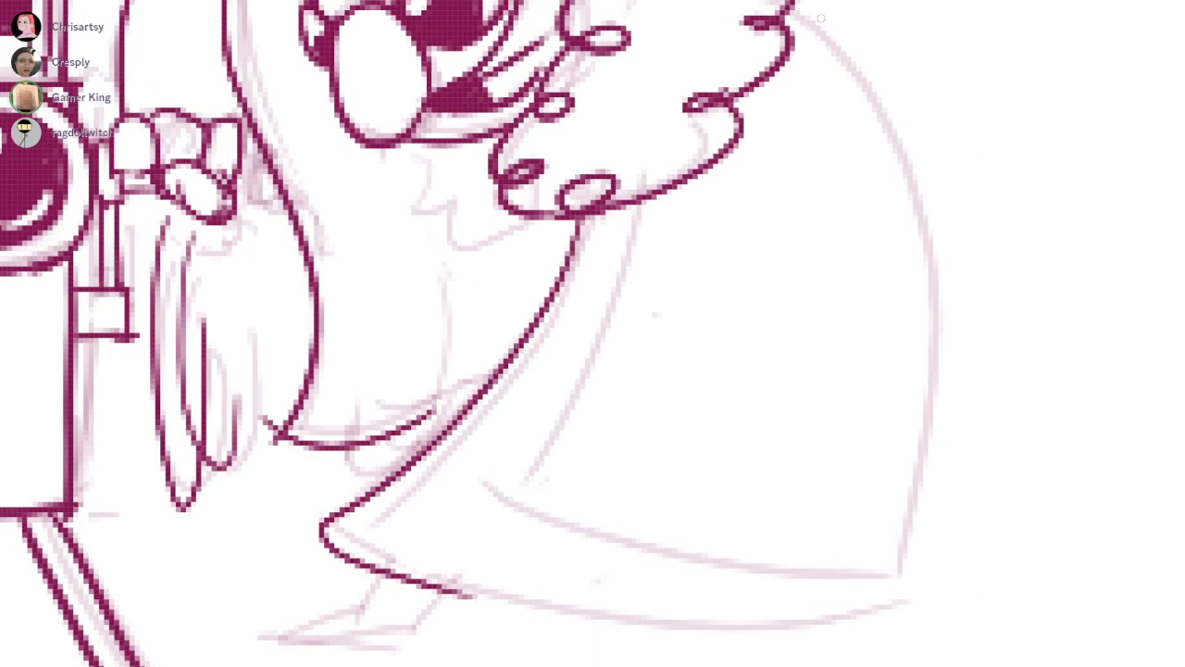
# Ink the cloak's curved back outline and lower hem, and add the parallel trim line along the front edge and hem
pyautogui.moveTo(794, 2); pyautogui.dragTo(900, 576)
pyautogui.moveTo(914, 533); pyautogui.dragTo(724, 624)
pyautogui.moveTo(367, 549)
pyautogui.mouseDown()
pyautogui.moveTo(845, 590)
pyautogui.moveTo(900, 576)
pyautogui.mouseUp()
pyautogui.hotkey('ctrl', 'z')
pyautogui.moveTo(678, 260); pyautogui.dragTo(674, 293)
pyautogui.moveTo(632, 233)
pyautogui.mouseDown()
pyautogui.moveTo(470, 563)
pyautogui.moveTo(914, 556)
pyautogui.mouseUp()
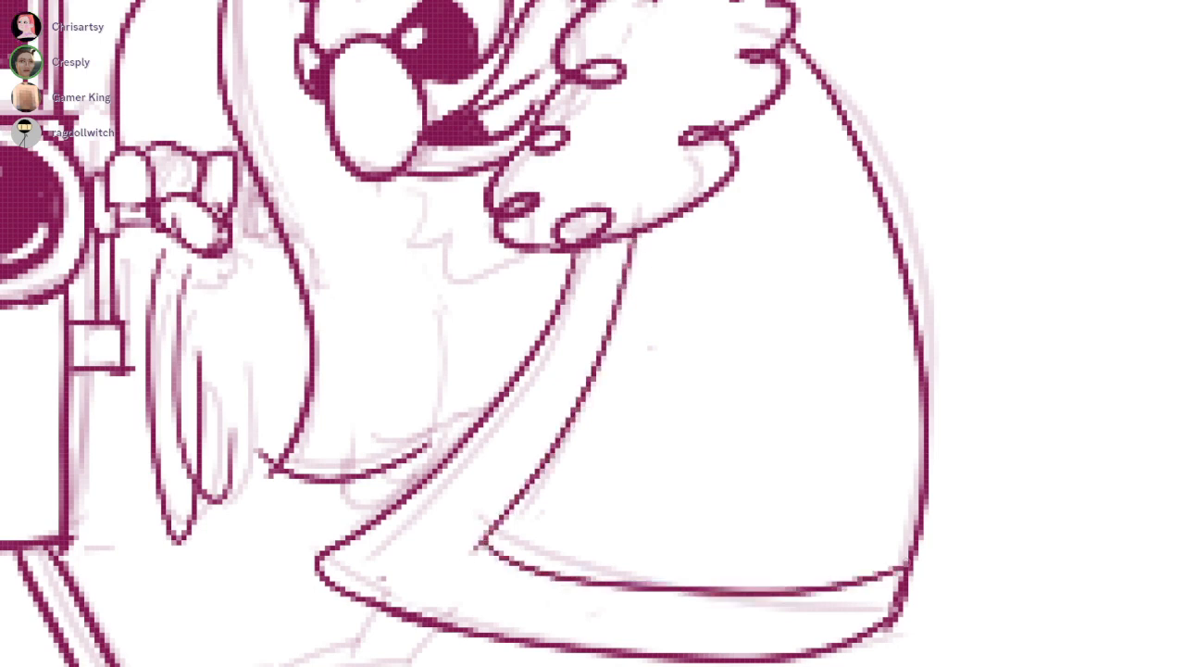
pyautogui.moveTo(555, 278); pyautogui.dragTo(691, 409)
pyautogui.moveTo(490, 303)
pyautogui.mouseDown()
pyautogui.moveTo(516, 548)
pyautogui.moveTo(676, 441)
pyautogui.mouseUp()
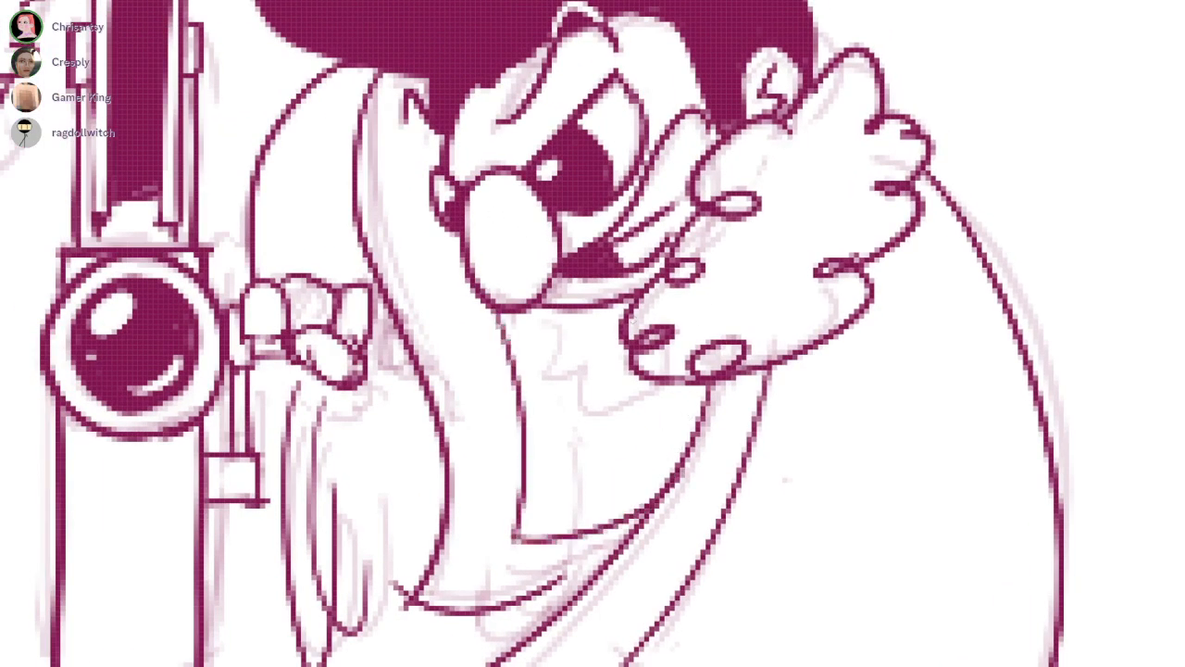
pyautogui.hotkey('ctrl', 'z')
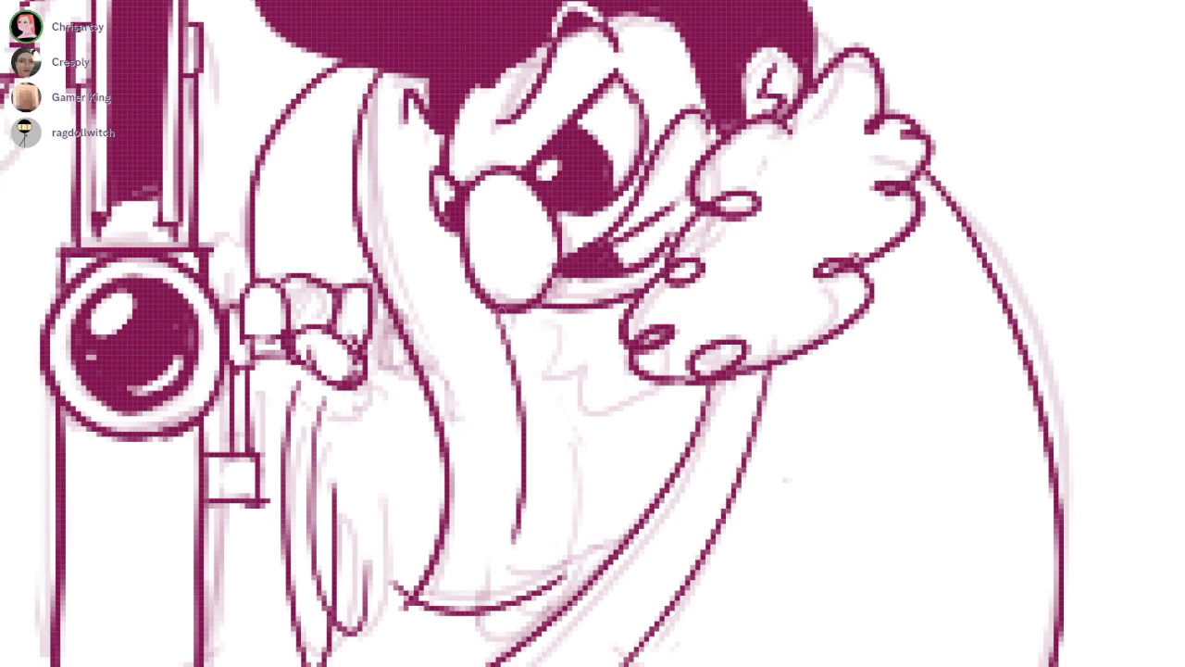
pyautogui.hotkey('ctrl', 'z')
# Ink the vertical fold lines below the cloaked character's chin and the short line inside the hood beside the face
pyautogui.moveTo(425, 115); pyautogui.dragTo(499, 552)
pyautogui.hotkey('ctrl', 'z')
pyautogui.moveTo(512, 306)
pyautogui.mouseDown()
pyautogui.moveTo(505, 501)
pyautogui.moveTo(548, 396)
pyautogui.mouseUp()
pyautogui.moveTo(572, 315); pyautogui.dragTo(609, 505)
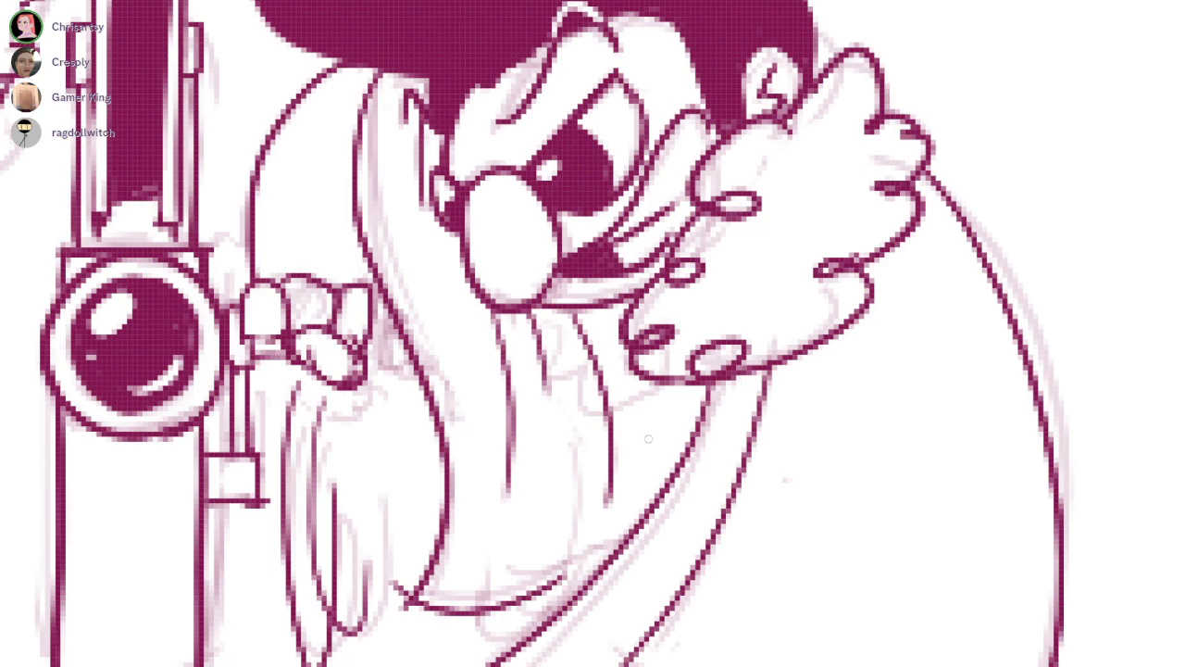
pyautogui.scroll(-2, 685, 371)
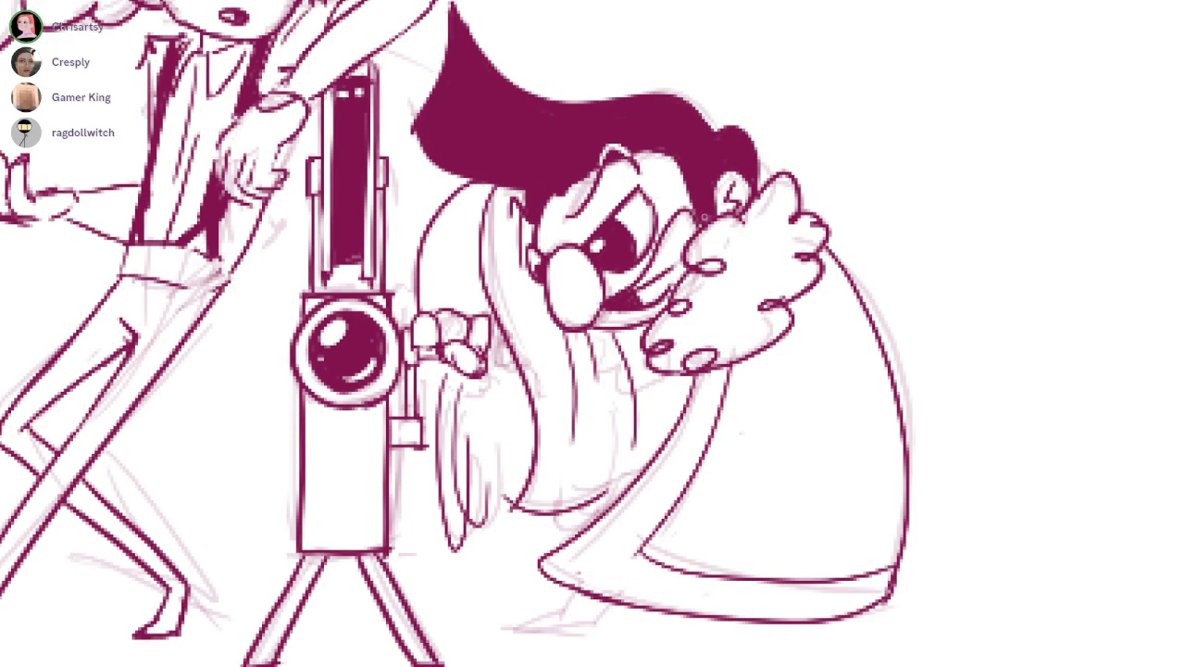
# Ink the curved cuff line across the cloaked character's sleeve just above the hand
pyautogui.scroll(3, 684, 213)
pyautogui.moveTo(505, 500); pyautogui.dragTo(618, 411)
pyautogui.moveTo(501, 254); pyautogui.dragTo(512, 280)
pyautogui.moveTo(412, 245)
pyautogui.mouseDown()
pyautogui.moveTo(500, 254)
pyautogui.moveTo(514, 274)
pyautogui.mouseUp()
pyautogui.moveTo(617, 412); pyautogui.dragTo(561, 346)
pyautogui.scroll(-2, 618, 412)
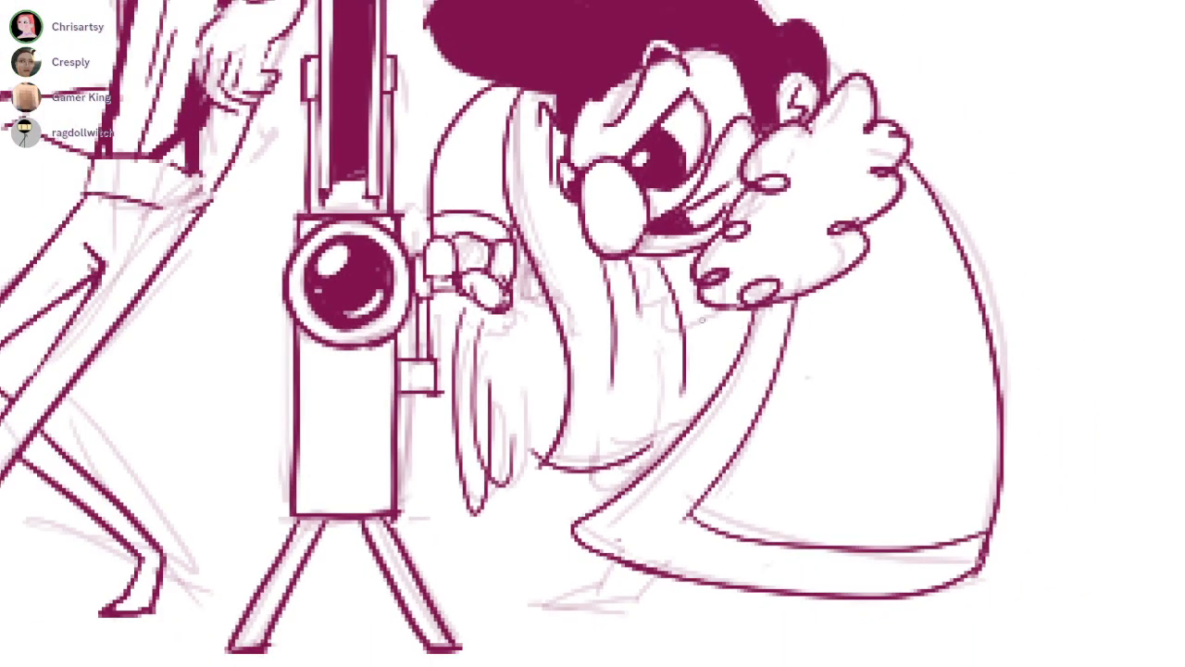
# Replace the vertical folds below the cloaked character's chin with two diagonal fold lines and a curved edge running down beside the cloak front
pyautogui.moveTo(664, 272)
pyautogui.mouseDown()
pyautogui.moveTo(680, 325)
pyautogui.moveTo(642, 269)
pyautogui.moveTo(637, 311)
pyautogui.mouseUp()
pyautogui.moveTo(609, 268); pyautogui.dragTo(615, 339)
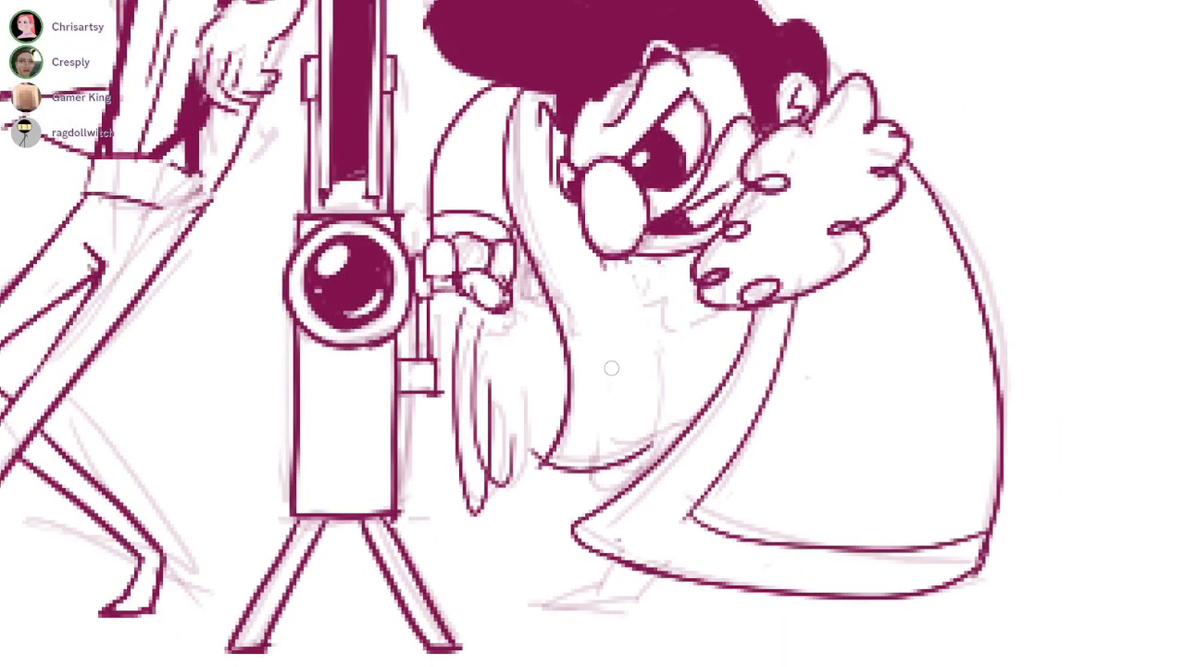
pyautogui.moveTo(663, 252); pyautogui.dragTo(630, 348)
pyautogui.moveTo(685, 278); pyautogui.dragTo(637, 385)
pyautogui.moveTo(707, 306); pyautogui.dragTo(663, 454)
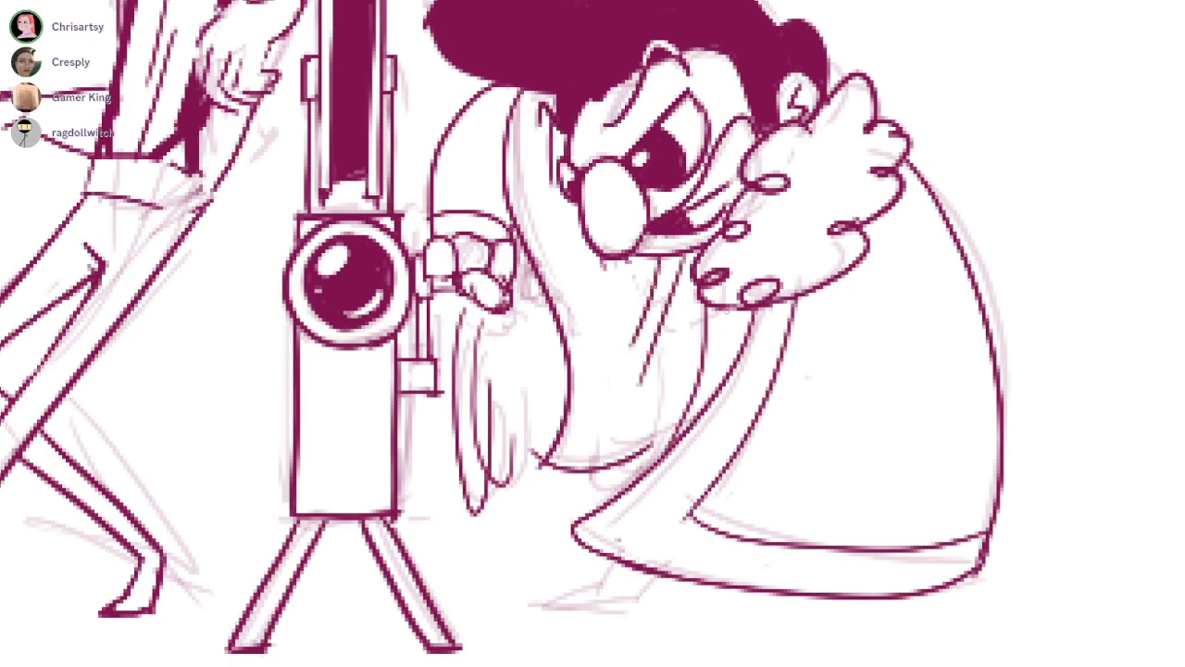
pyautogui.hotkey('ctrl', 'z')
pyautogui.moveTo(721, 312); pyautogui.dragTo(653, 453)
# Outline the pointed foot below the cloak's hem and fill it solid with the line colour
pyautogui.moveTo(618, 411); pyautogui.dragTo(632, 348)
pyautogui.moveTo(624, 498)
pyautogui.mouseDown()
pyautogui.moveTo(621, 510)
pyautogui.moveTo(672, 555)
pyautogui.mouseUp()
pyautogui.hotkey('ctrl', 'z')
pyautogui.moveTo(651, 501); pyautogui.dragTo(584, 575)
pyautogui.hotkey('ctrl', 'z')
pyautogui.moveTo(634, 500)
pyautogui.mouseDown()
pyautogui.moveTo(667, 569)
pyautogui.moveTo(715, 566)
pyautogui.mouseUp()
pyautogui.hotkey('ctrl', 'z')
pyautogui.moveTo(732, 527); pyautogui.dragTo(710, 573)
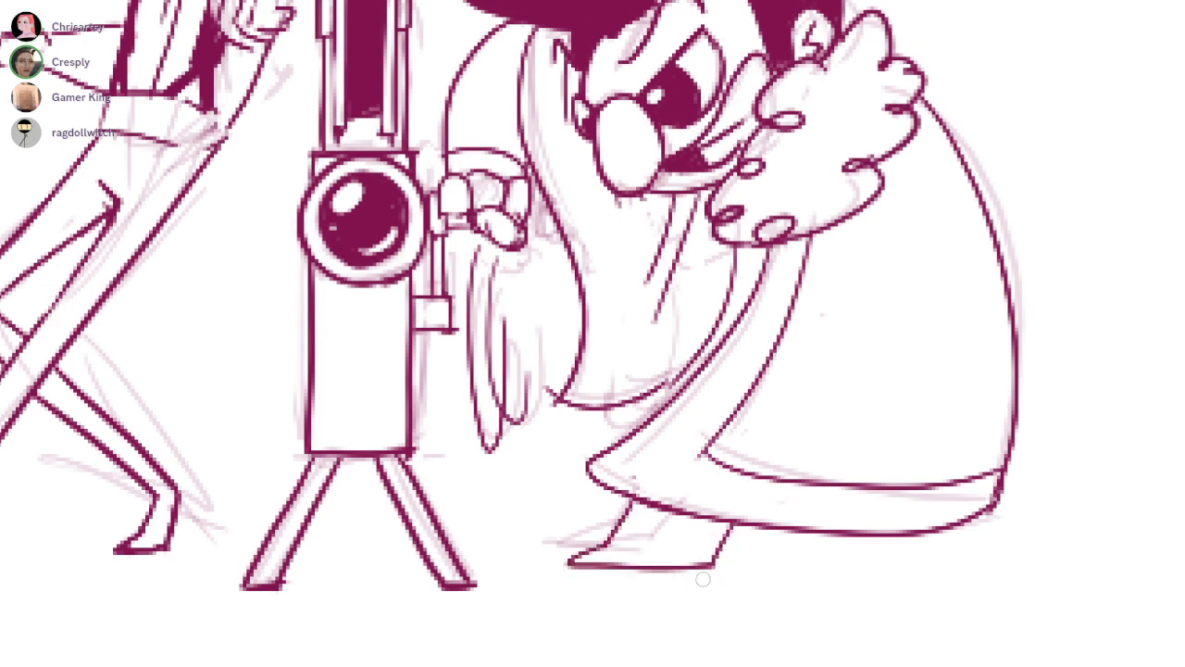
pyautogui.click(682, 544)
pyautogui.click(643, 510)
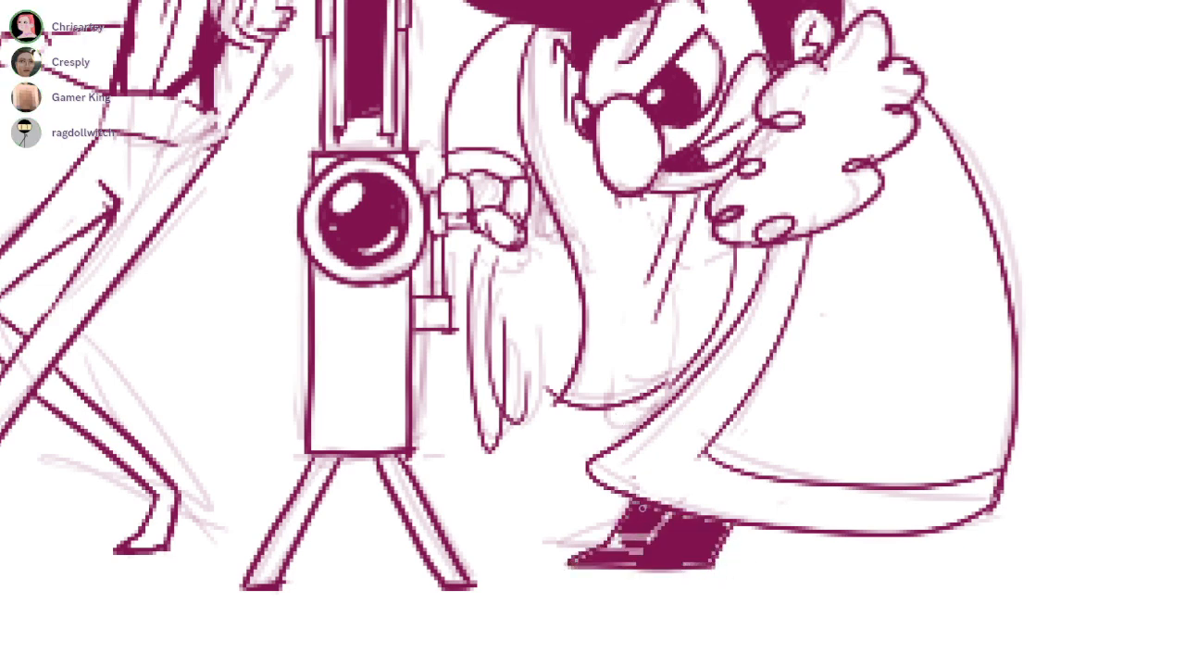
# Draw thin light rays radiating outward from both sides of the device's lens
pyautogui.scroll(-5, 654, 535)
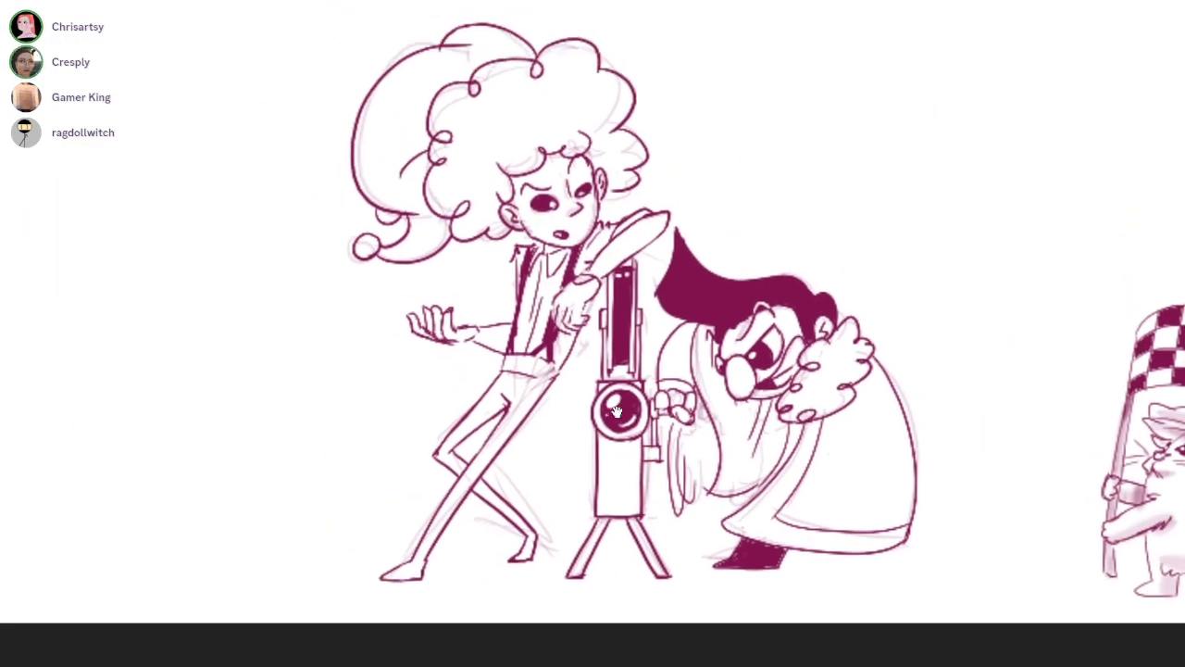
pyautogui.scroll(3, 616, 411)
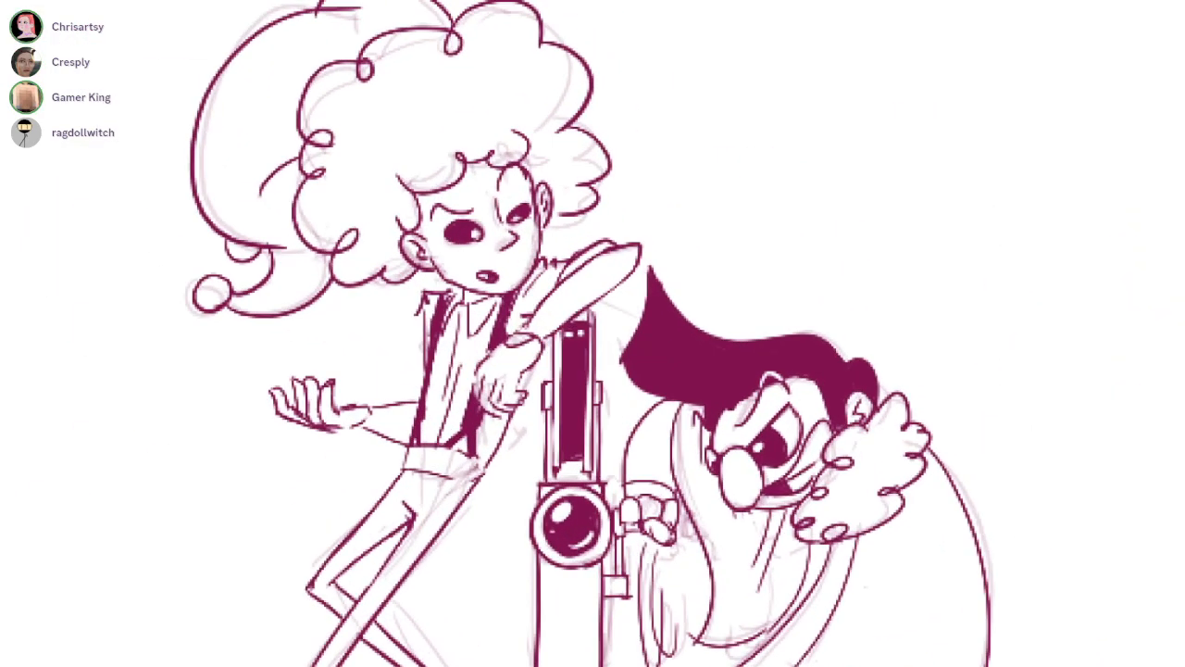
pyautogui.moveTo(618, 410); pyautogui.dragTo(656, 278)
pyautogui.scroll(-1, 616, 411)
pyautogui.moveTo(547, 328); pyautogui.dragTo(578, 363)
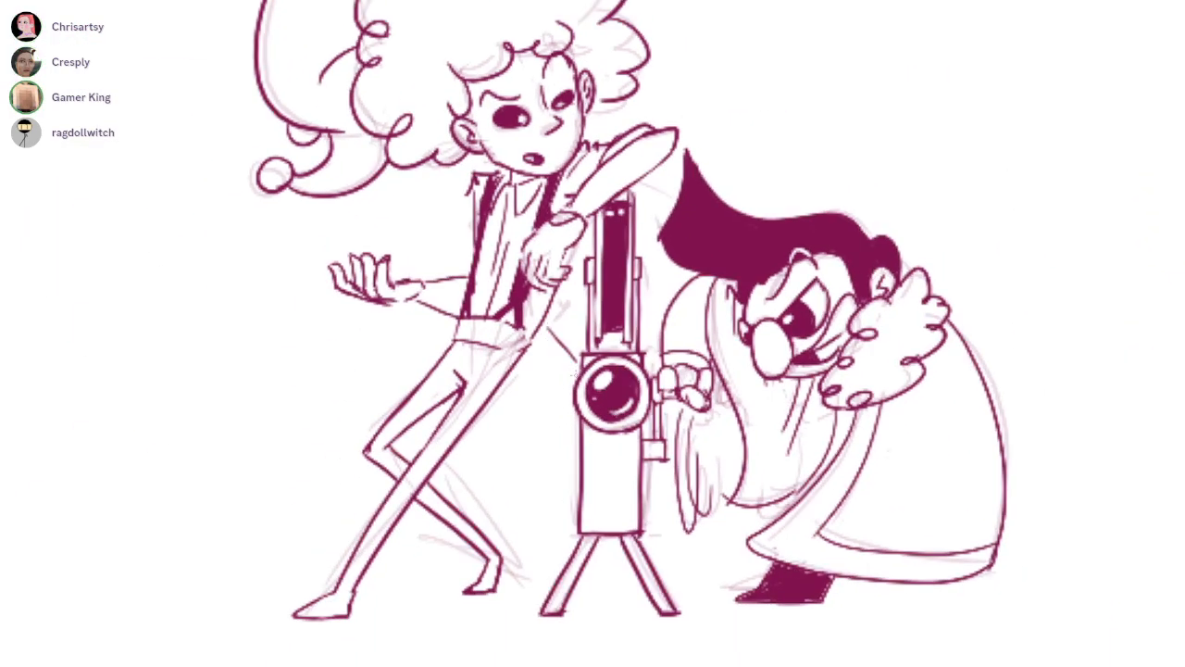
pyautogui.moveTo(652, 424); pyautogui.dragTo(706, 468)
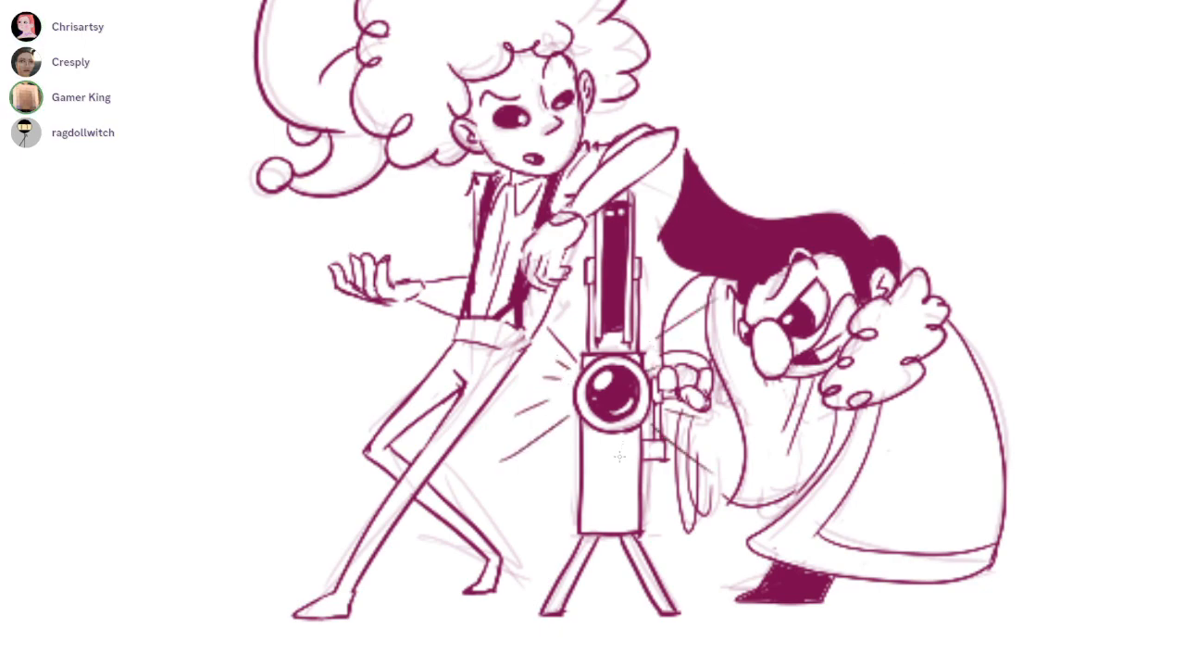
# Draw two small square details in the lower corner of the device's box
pyautogui.scroll(2, 620, 451)
pyautogui.moveTo(613, 542)
pyautogui.mouseDown()
pyautogui.moveTo(642, 544)
pyautogui.moveTo(623, 546)
pyautogui.mouseUp()
pyautogui.hotkey('ctrl', 'z')
pyautogui.hotkey('ctrl', 'z')
# Redraw the cloak's back outline as a rounder curve from the fur collar down to the hem
pyautogui.scroll(-3, 617, 412)
pyautogui.moveTo(617, 412); pyautogui.dragTo(528, 427)
pyautogui.scroll(1, 870, 421)
pyautogui.moveTo(876, 282); pyautogui.dragTo(913, 524)
pyautogui.scroll(1, 917, 384)
pyautogui.hotkey('ctrl', 'z')
pyautogui.moveTo(865, 261); pyautogui.dragTo(931, 556)
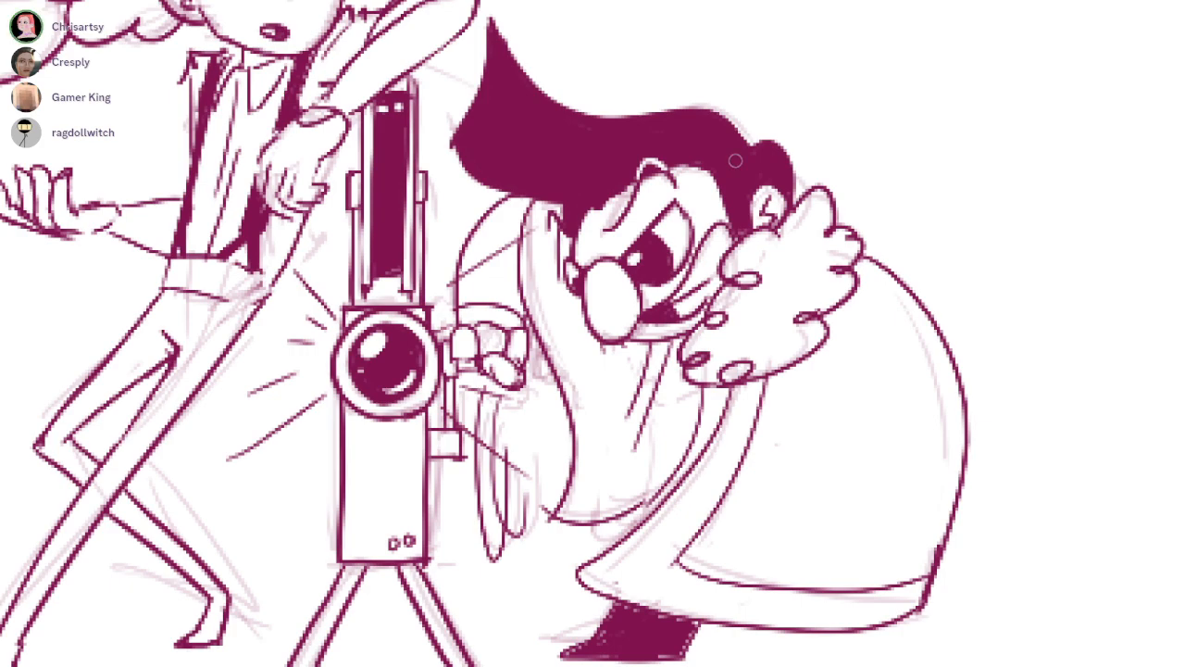
# Lasso the whole drawing of the two figures and the lens device, move it closer to the cat with the checkered flag, and deselect it
pyautogui.moveTo(736, 159); pyautogui.dragTo(1140, 543)
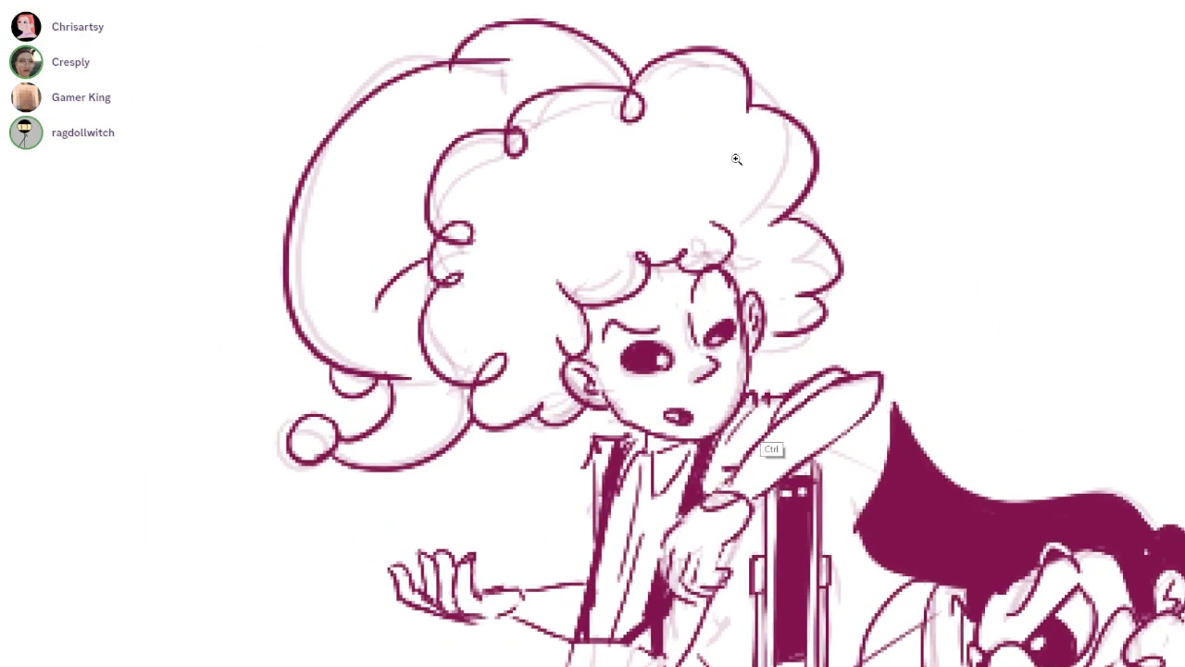
pyautogui.scroll(-5, 736, 159)
pyautogui.moveTo(736, 158); pyautogui.dragTo(572, 66)
pyautogui.scroll(-4, 736, 159)
pyautogui.moveTo(736, 159); pyautogui.dragTo(788, 203)
pyautogui.scroll(1, 736, 158)
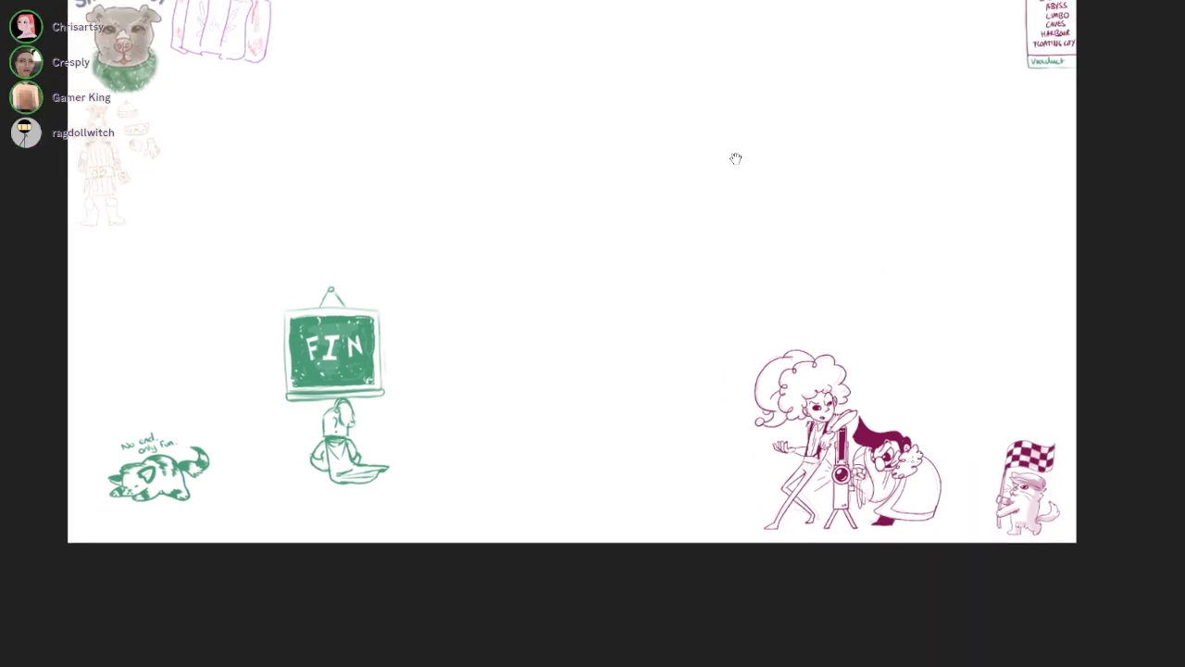
pyautogui.moveTo(884, 275); pyautogui.dragTo(959, 394)
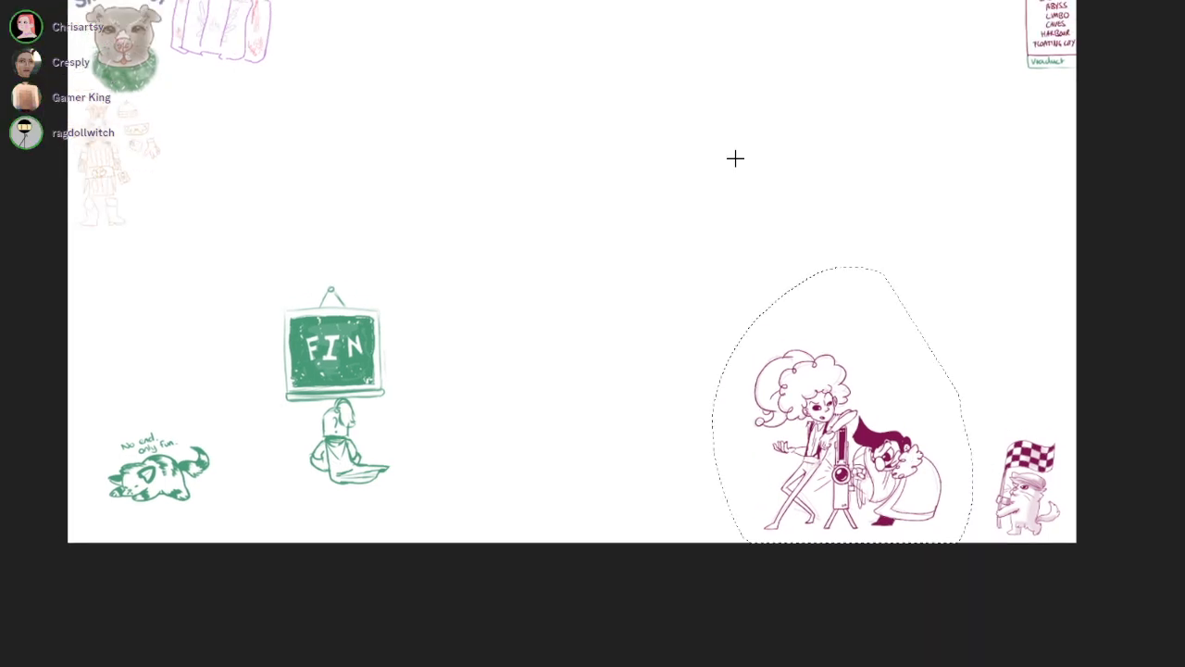
pyautogui.press('Delete')
pyautogui.hotkey('ctrl', 'v')
pyautogui.press('k')
pyautogui.moveTo(736, 158)
pyautogui.mouseDown()
pyautogui.moveTo(779, 162)
pyautogui.moveTo(697, 132)
pyautogui.mouseUp()
pyautogui.press('l')
pyautogui.hotkey('ctrl', 'd')
pyautogui.press('b')
pyautogui.moveTo(1092, 442); pyautogui.dragTo(1072, 526)
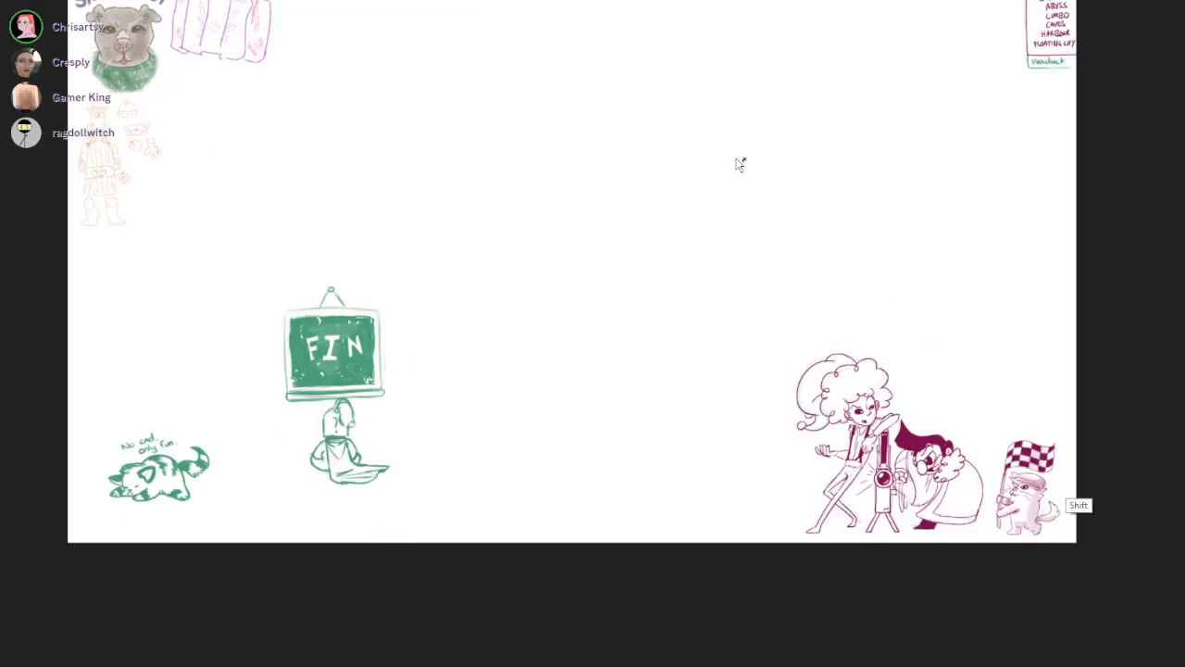
# Shade the cloak and the robe beneath it with a flat light tone, leaving the fur trim white
pyautogui.moveTo(948, 505); pyautogui.dragTo(969, 435)
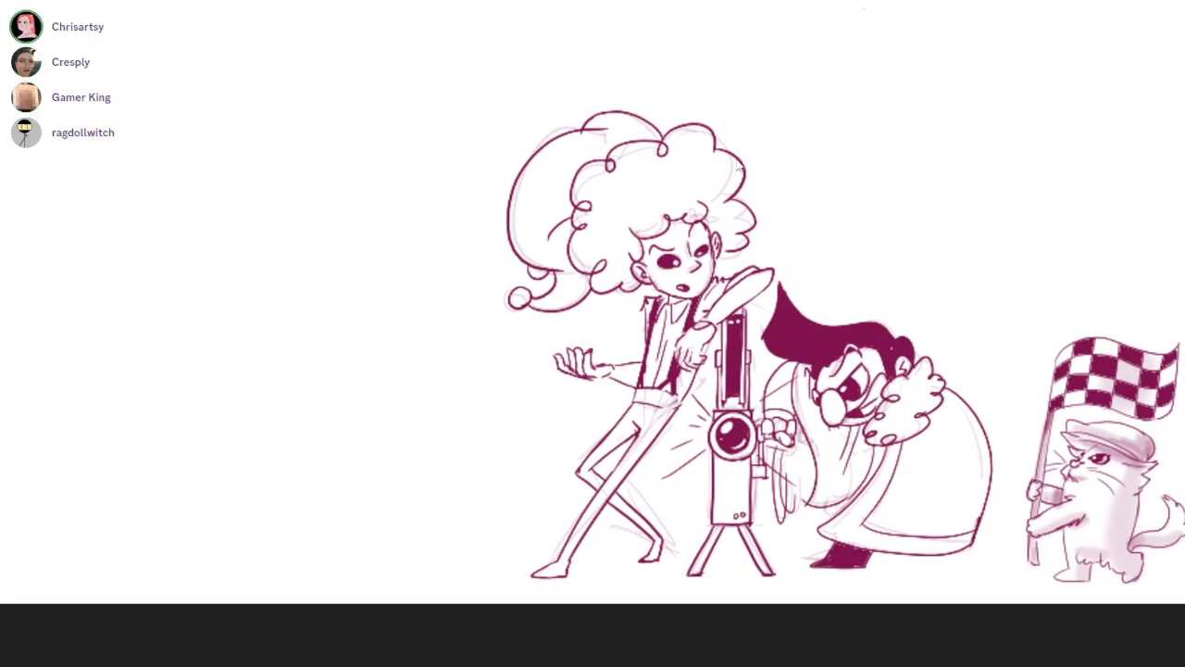
pyautogui.moveTo(917, 448)
pyautogui.mouseDown()
pyautogui.moveTo(884, 505)
pyautogui.moveTo(940, 421)
pyautogui.moveTo(973, 481)
pyautogui.moveTo(930, 524)
pyautogui.moveTo(971, 432)
pyautogui.mouseUp()
pyautogui.moveTo(804, 390)
pyautogui.mouseDown()
pyautogui.moveTo(822, 443)
pyautogui.moveTo(844, 441)
pyautogui.mouseUp()
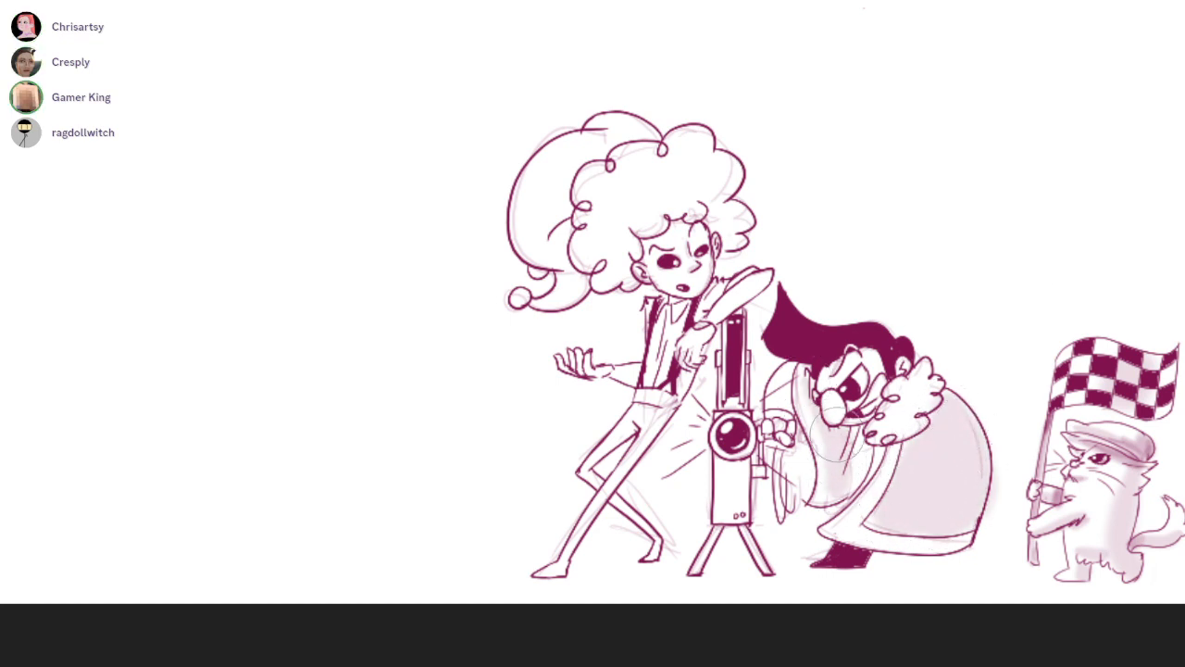
# Shade the curly-haired figure's hair, face, arms and legs with a soft mid tone
pyautogui.moveTo(599, 214)
pyautogui.mouseDown()
pyautogui.moveTo(611, 278)
pyautogui.moveTo(639, 176)
pyautogui.moveTo(664, 223)
pyautogui.moveTo(732, 203)
pyautogui.moveTo(650, 243)
pyautogui.moveTo(694, 284)
pyautogui.moveTo(683, 277)
pyautogui.moveTo(702, 276)
pyautogui.mouseUp()
pyautogui.moveTo(642, 193)
pyautogui.mouseDown()
pyautogui.moveTo(608, 246)
pyautogui.moveTo(592, 231)
pyautogui.moveTo(604, 278)
pyautogui.moveTo(641, 159)
pyautogui.moveTo(691, 183)
pyautogui.moveTo(735, 235)
pyautogui.moveTo(688, 328)
pyautogui.moveTo(761, 279)
pyautogui.mouseUp()
pyautogui.moveTo(592, 371); pyautogui.dragTo(647, 375)
pyautogui.moveTo(565, 563)
pyautogui.mouseDown()
pyautogui.moveTo(554, 568)
pyautogui.moveTo(652, 406)
pyautogui.mouseUp()
pyautogui.moveTo(613, 498); pyautogui.dragTo(642, 559)
# Add soft shadows to the device below its lens and a darker shadow in the robe folds beside the cloak front
pyautogui.moveTo(714, 451); pyautogui.dragTo(740, 458)
pyautogui.moveTo(722, 343); pyautogui.dragTo(720, 400)
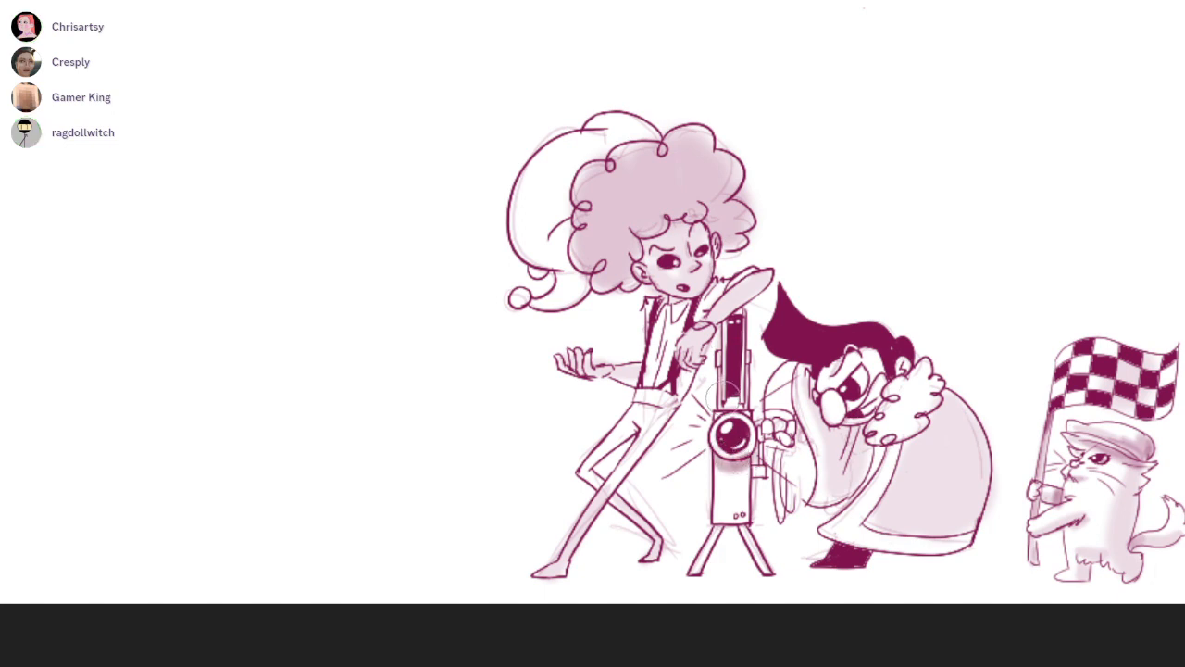
pyautogui.moveTo(859, 443)
pyautogui.mouseDown()
pyautogui.moveTo(837, 482)
pyautogui.moveTo(870, 472)
pyautogui.moveTo(861, 491)
pyautogui.moveTo(840, 452)
pyautogui.mouseUp()
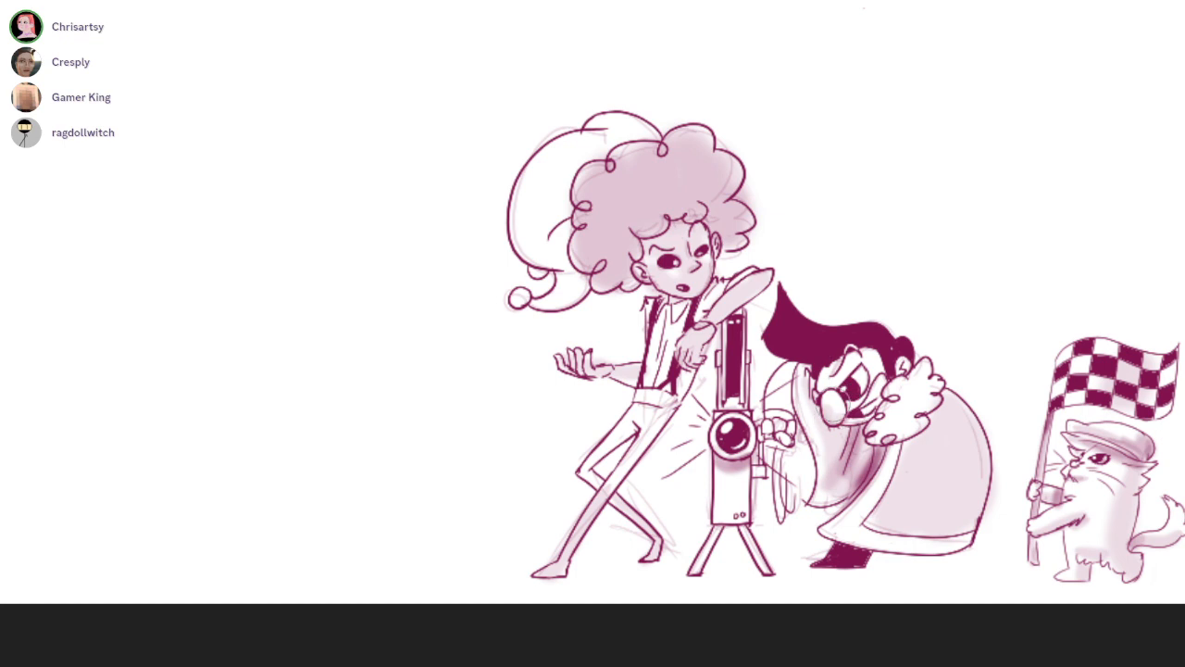
pyautogui.hotkey('ctrl', 'z')
pyautogui.hotkey('ctrl', 'z')
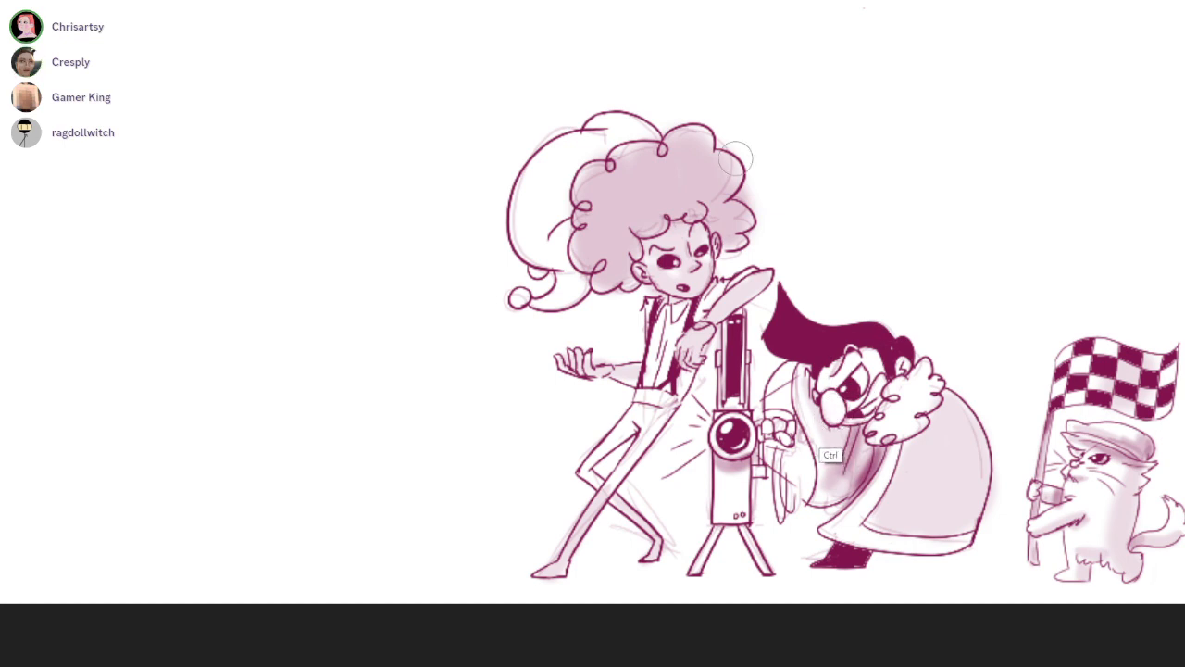
# Shade a darker band along the cloak's rounded back and soft shadow on the cloaked character's raised sleeve
pyautogui.moveTo(889, 431)
pyautogui.mouseDown()
pyautogui.moveTo(952, 374)
pyautogui.moveTo(928, 425)
pyautogui.moveTo(946, 389)
pyautogui.moveTo(970, 420)
pyautogui.moveTo(945, 520)
pyautogui.moveTo(966, 513)
pyautogui.moveTo(954, 543)
pyautogui.mouseUp()
pyautogui.hotkey('ctrl', 'z')
pyautogui.moveTo(954, 384); pyautogui.dragTo(959, 544)
pyautogui.moveTo(972, 407); pyautogui.dragTo(933, 531)
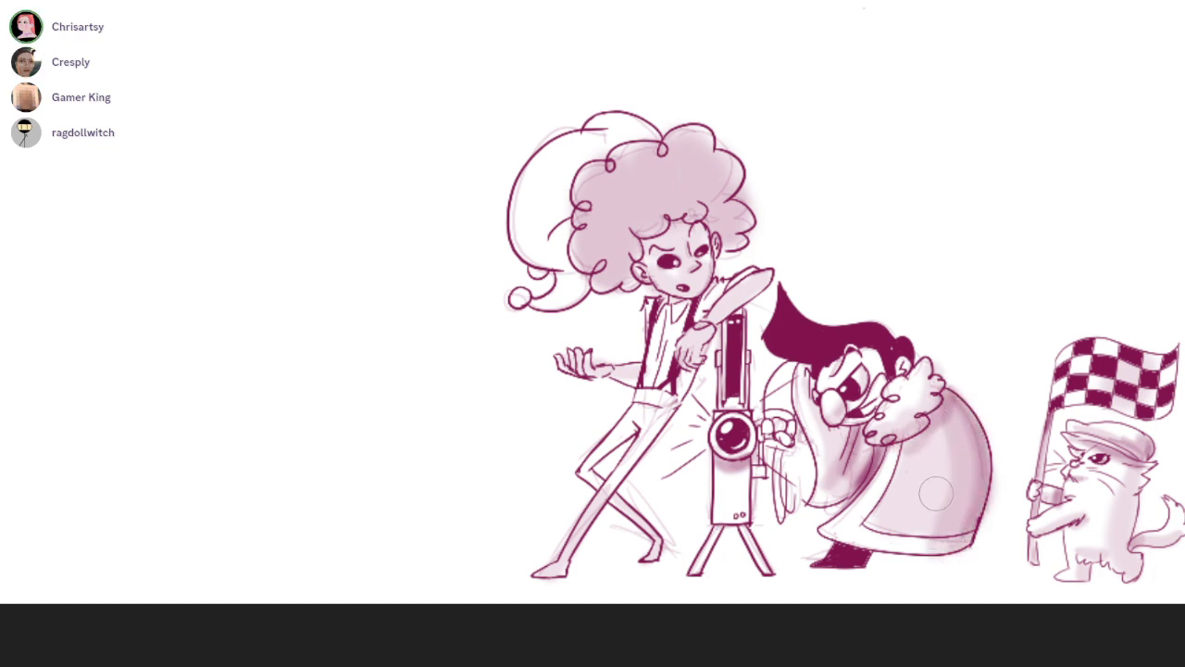
pyautogui.moveTo(796, 363); pyautogui.dragTo(795, 417)
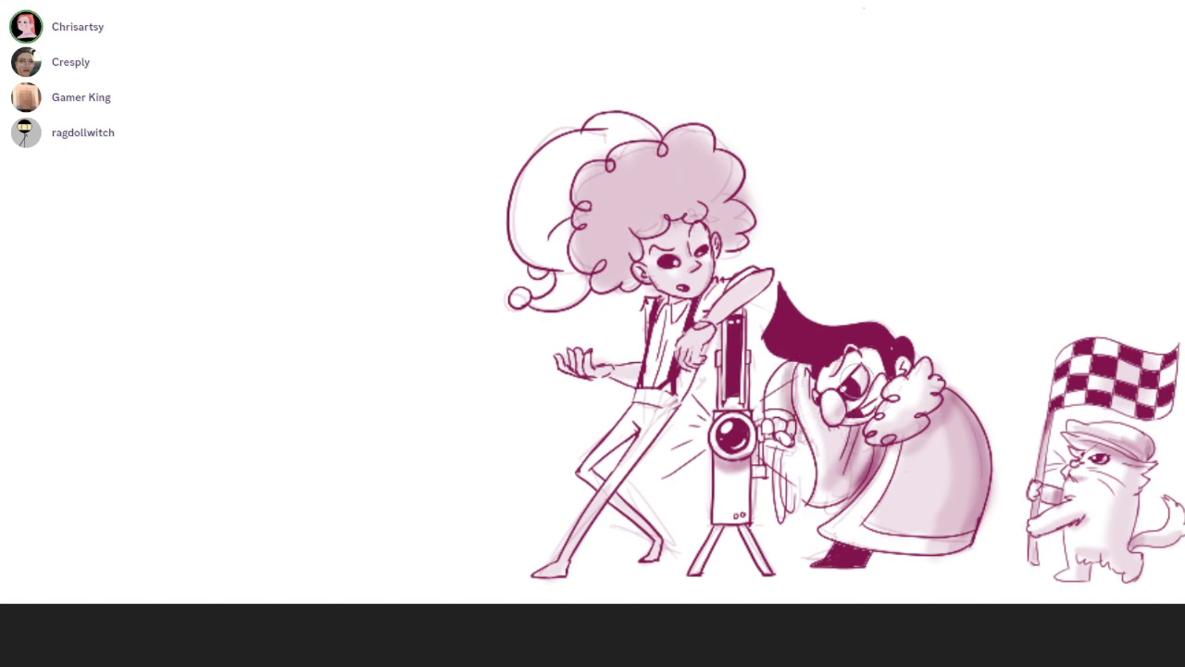
# Paint a white glow ring and short white rays around the device's lens
pyautogui.scroll(3, 767, 271)
pyautogui.moveTo(766, 271); pyautogui.dragTo(735, 159)
pyautogui.moveTo(669, 436)
pyautogui.mouseDown()
pyautogui.moveTo(705, 439)
pyautogui.moveTo(669, 515)
pyautogui.moveTo(700, 515)
pyautogui.mouseUp()
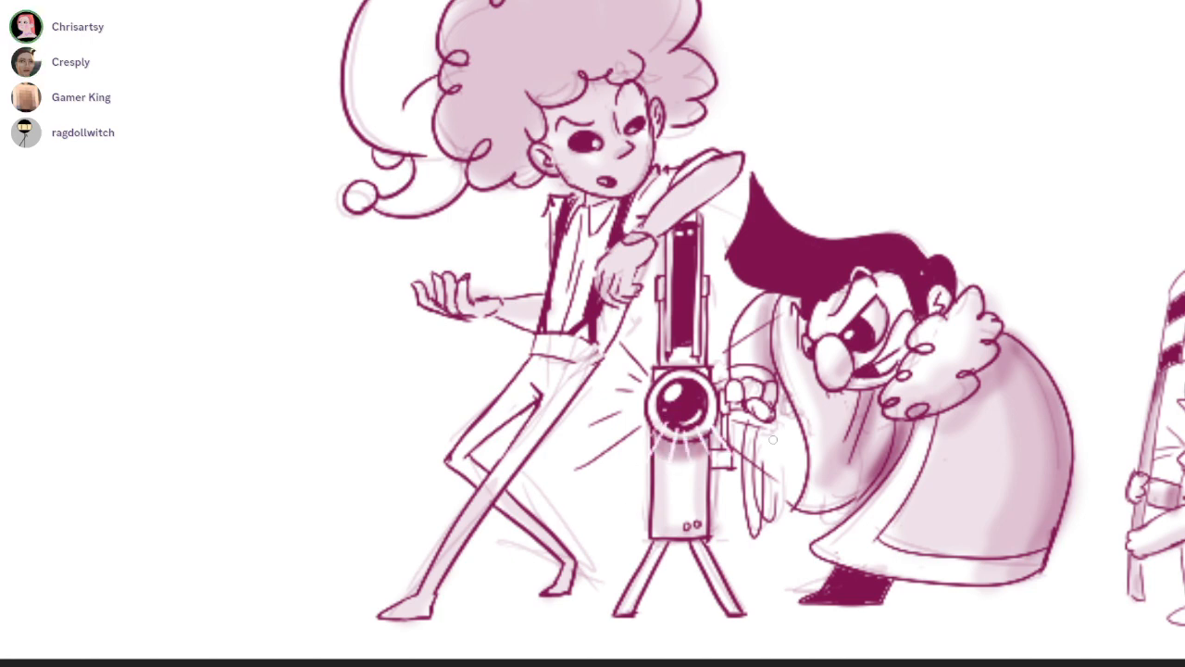
pyautogui.moveTo(664, 339); pyautogui.dragTo(682, 384)
# Add darker soft shadows to the sides of the curly hair and around the face
pyautogui.moveTo(736, 160)
pyautogui.mouseDown()
pyautogui.moveTo(738, 210)
pyautogui.moveTo(717, 264)
pyautogui.mouseUp()
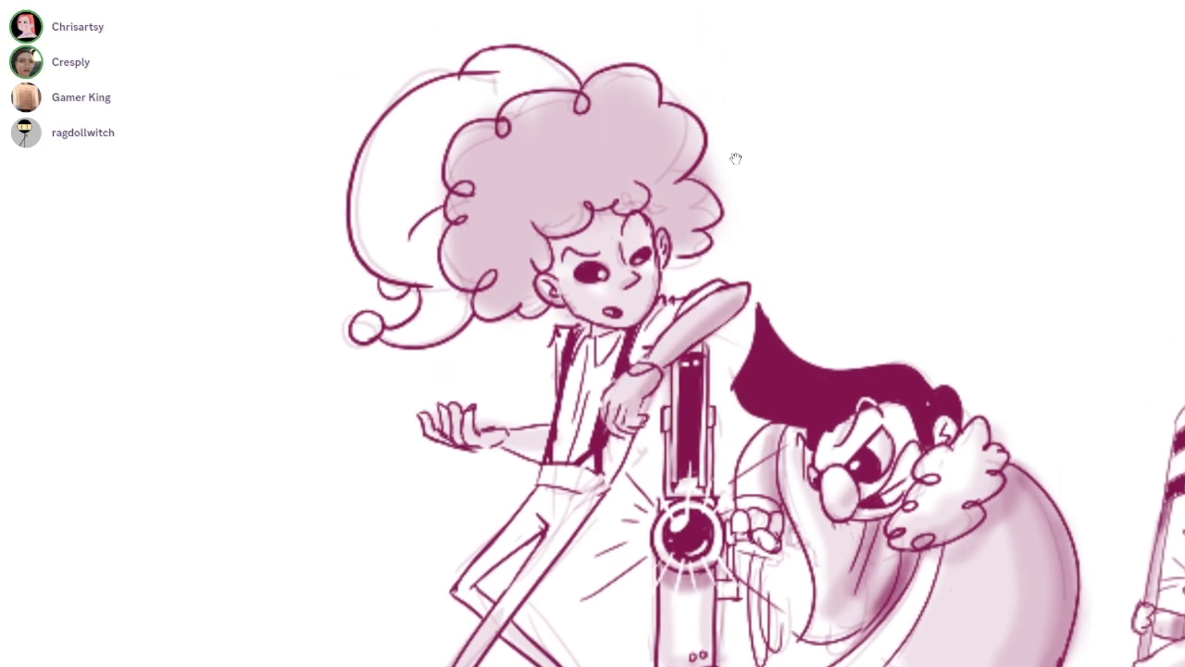
pyautogui.moveTo(587, 296)
pyautogui.mouseDown()
pyautogui.moveTo(587, 259)
pyautogui.moveTo(635, 235)
pyautogui.mouseUp()
pyautogui.moveTo(728, 128); pyautogui.dragTo(748, 168)
pyautogui.moveTo(503, 316)
pyautogui.mouseDown()
pyautogui.moveTo(512, 334)
pyautogui.moveTo(554, 320)
pyautogui.moveTo(546, 260)
pyautogui.mouseUp()
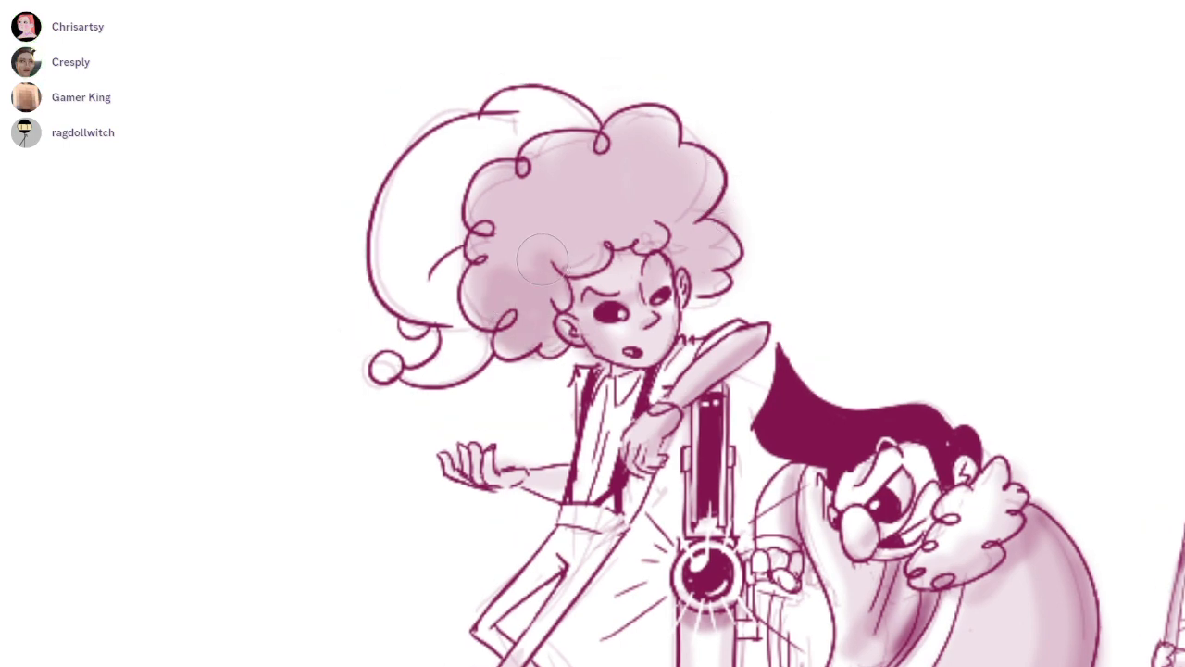
pyautogui.moveTo(685, 227)
pyautogui.mouseDown()
pyautogui.moveTo(722, 269)
pyautogui.moveTo(696, 176)
pyautogui.mouseUp()
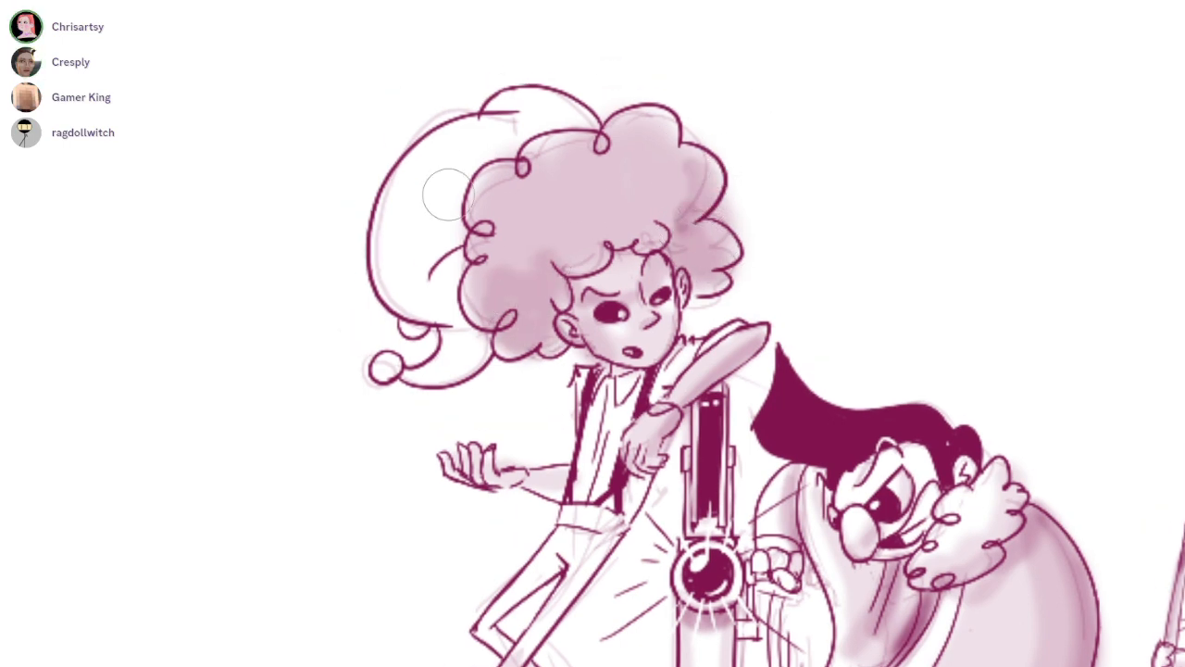
# Shade the curly-haired figure's cap along the hair and upper fold, its curled tail, and the pompom
pyautogui.moveTo(459, 236); pyautogui.dragTo(416, 245)
pyautogui.moveTo(473, 333)
pyautogui.mouseDown()
pyautogui.moveTo(415, 383)
pyautogui.moveTo(472, 350)
pyautogui.mouseUp()
pyautogui.moveTo(474, 117)
pyautogui.mouseDown()
pyautogui.moveTo(550, 111)
pyautogui.moveTo(495, 102)
pyautogui.moveTo(582, 89)
pyautogui.moveTo(581, 115)
pyautogui.mouseUp()
pyautogui.moveTo(380, 369); pyautogui.dragTo(419, 329)
pyautogui.moveTo(559, 639); pyautogui.dragTo(603, 369)
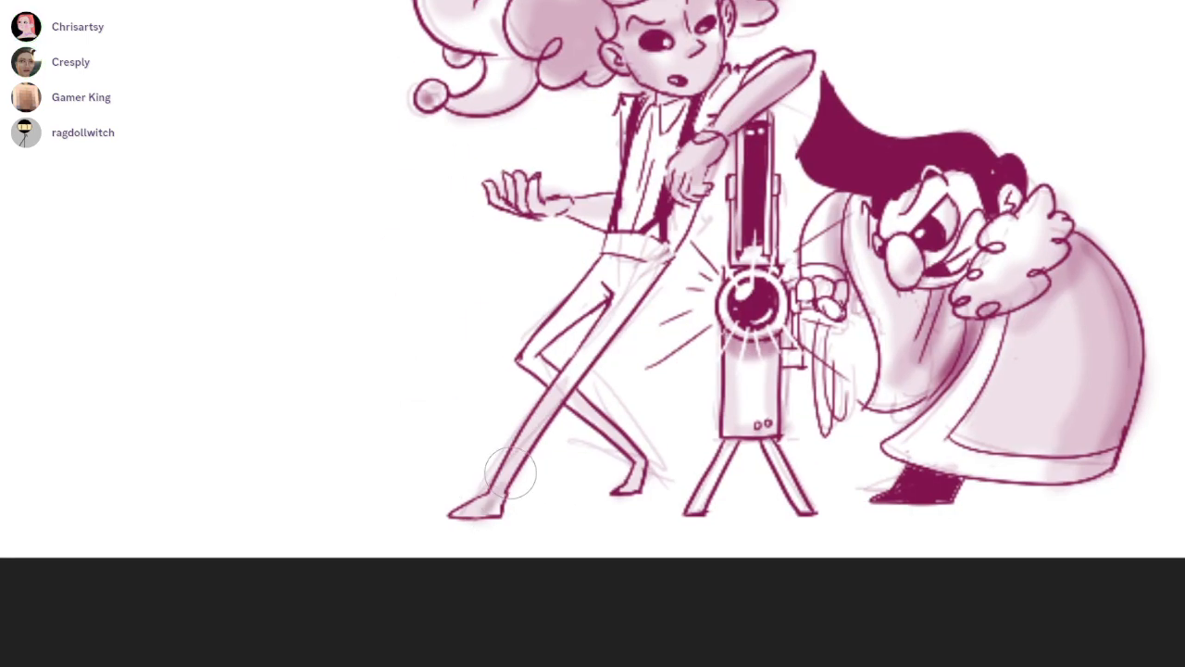
pyautogui.moveTo(735, 159); pyautogui.dragTo(564, 240)
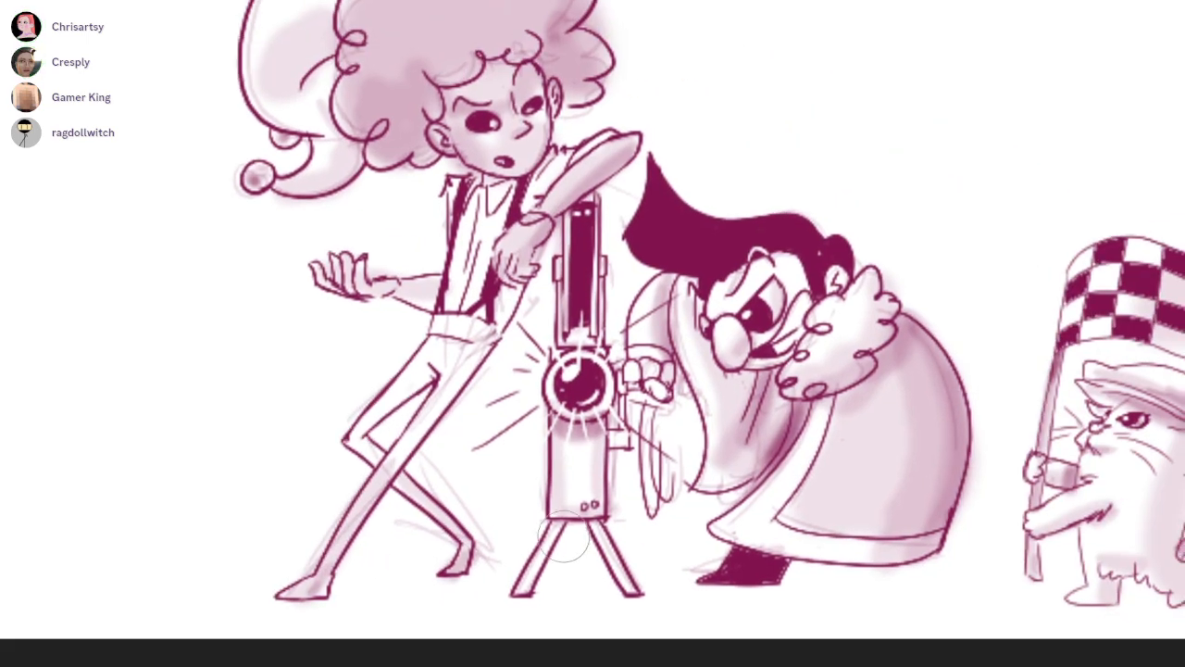
pyautogui.moveTo(927, 283)
pyautogui.mouseDown()
pyautogui.moveTo(790, 329)
pyautogui.moveTo(552, 492)
pyautogui.mouseUp()
pyautogui.moveTo(636, 430); pyautogui.dragTo(930, 487)
pyautogui.moveTo(736, 159); pyautogui.dragTo(735, 158)
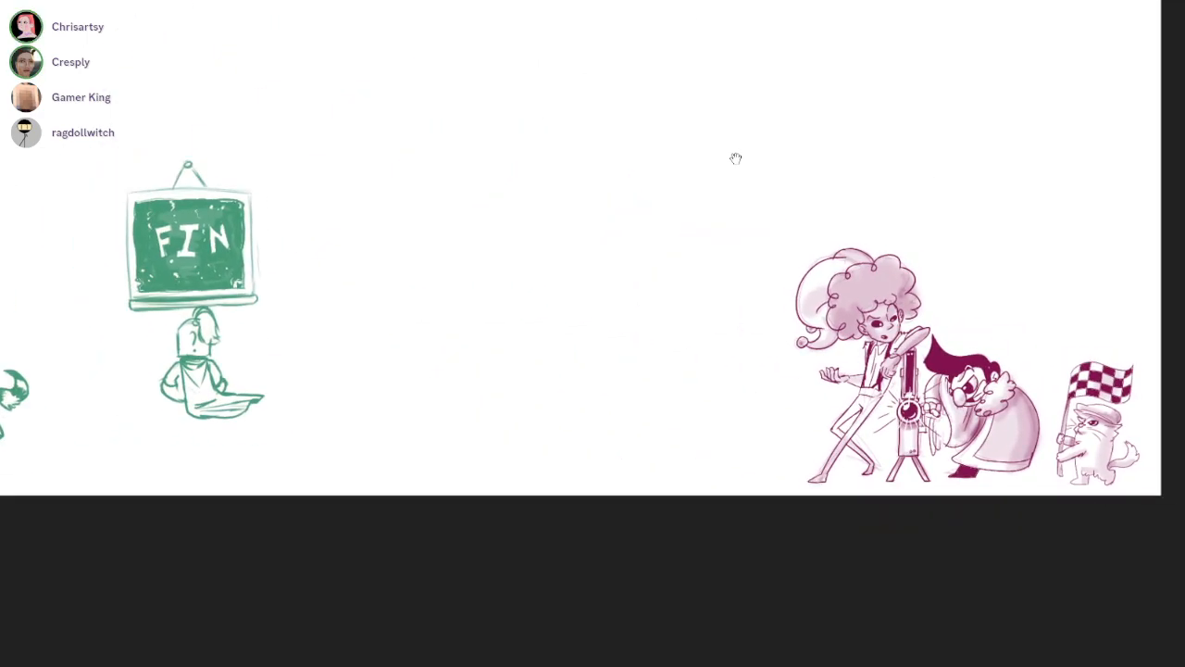
pyautogui.moveTo(940, 293); pyautogui.dragTo(908, 312)
pyautogui.moveTo(908, 312)
pyautogui.mouseDown()
pyautogui.moveTo(1181, 312)
pyautogui.moveTo(952, 347)
pyautogui.moveTo(1047, 347)
pyautogui.moveTo(872, 474)
pyautogui.mouseUp()
pyautogui.moveTo(1078, 439); pyautogui.dragTo(870, 490)
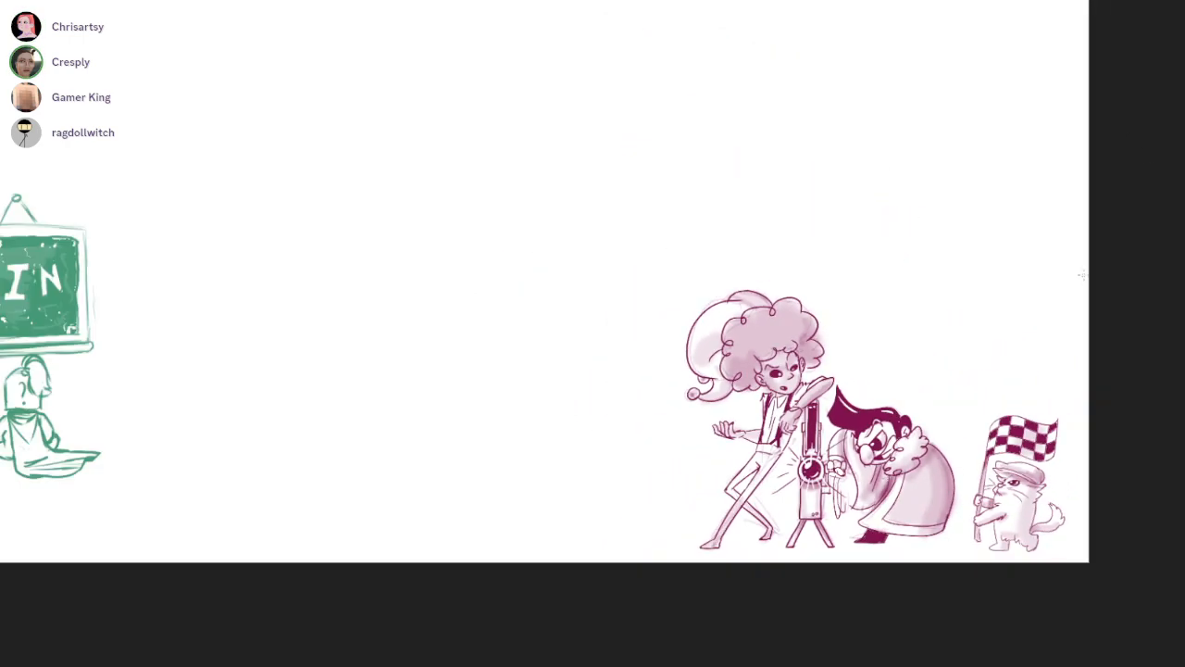
# Handwrite "DRESS-UP GAME" beside GOLDEN CITY in the location list, with a tick across the list's border
pyautogui.moveTo(1141, 180); pyautogui.dragTo(1068, 633)
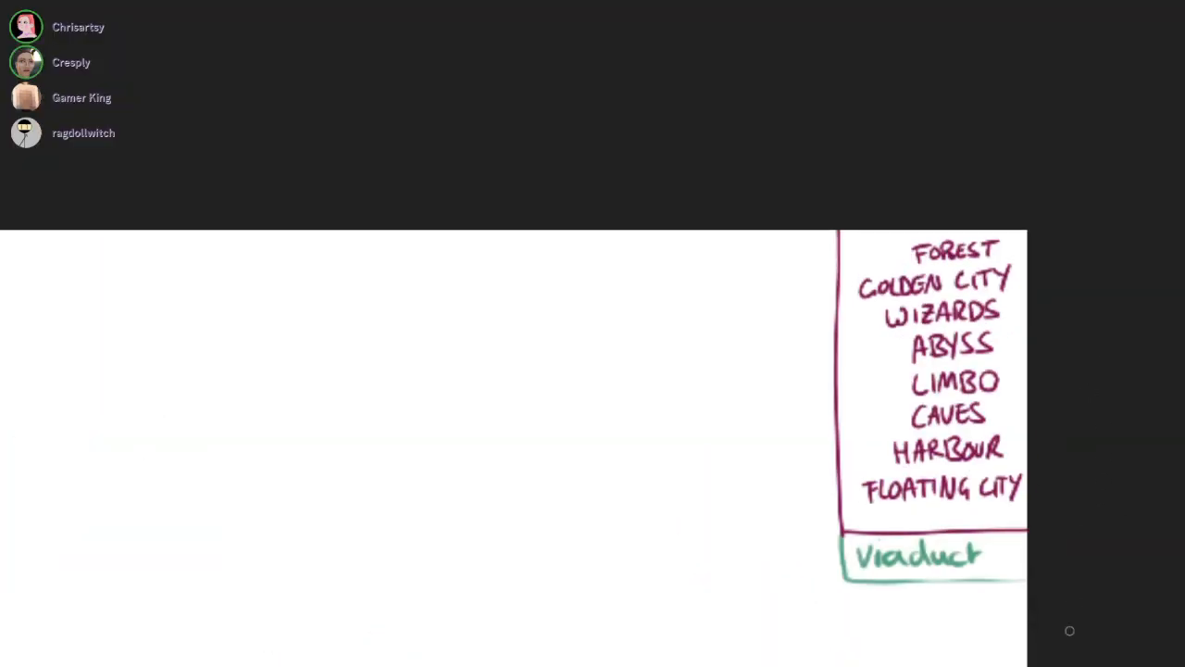
pyautogui.scroll(5, 836, 352)
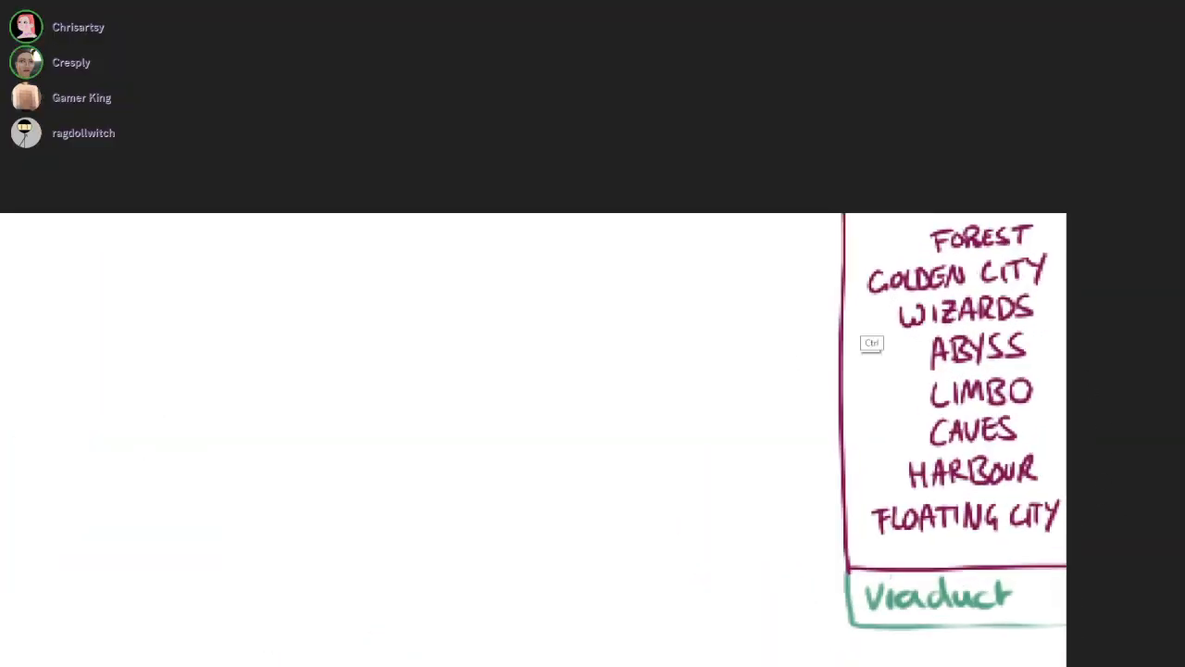
pyautogui.hotkey('ctrl', 'z')
pyautogui.press('[')
pyautogui.press('[')
pyautogui.press('[')
pyautogui.press('[')
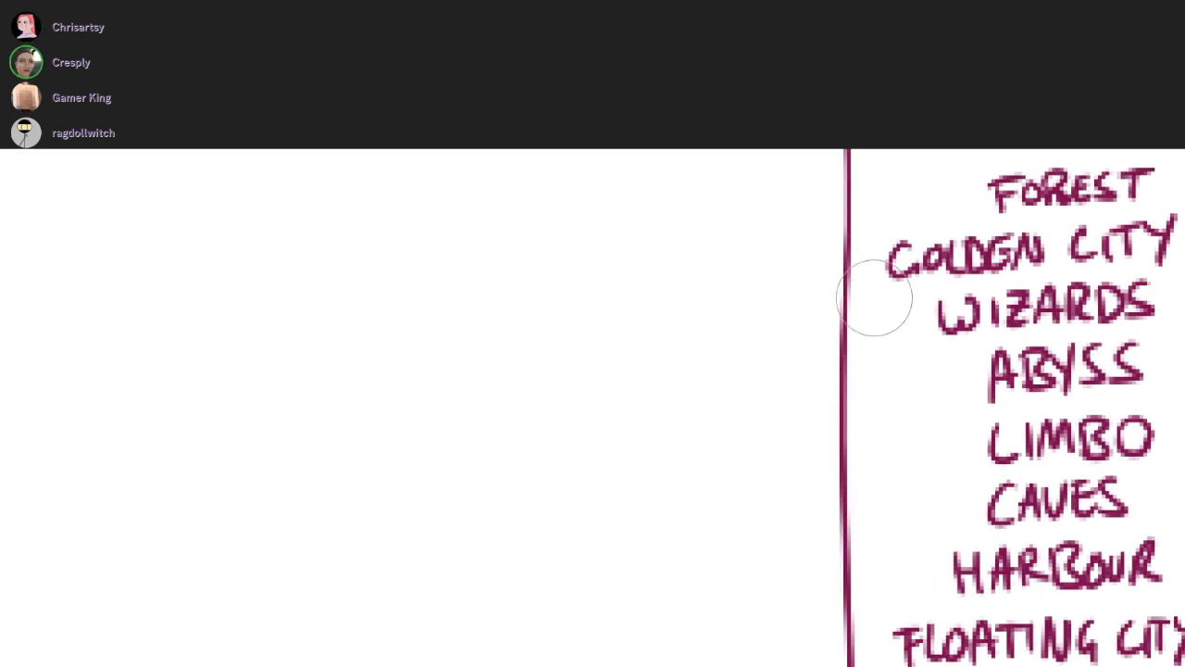
pyautogui.moveTo(822, 259); pyautogui.dragTo(861, 256)
pyautogui.moveTo(450, 250)
pyautogui.mouseDown()
pyautogui.moveTo(463, 293)
pyautogui.moveTo(565, 285)
pyautogui.mouseUp()
pyautogui.moveTo(591, 269)
pyautogui.mouseDown()
pyautogui.moveTo(646, 256)
pyautogui.moveTo(706, 276)
pyautogui.mouseUp()
pyautogui.moveTo(724, 255)
pyautogui.mouseDown()
pyautogui.moveTo(724, 278)
pyautogui.moveTo(741, 279)
pyautogui.mouseUp()
pyautogui.moveTo(752, 254)
pyautogui.mouseDown()
pyautogui.moveTo(752, 281)
pyautogui.moveTo(776, 280)
pyautogui.mouseUp()
pyautogui.moveTo(783, 254)
pyautogui.mouseDown()
pyautogui.moveTo(784, 283)
pyautogui.moveTo(804, 254)
pyautogui.mouseUp()
# Add a border tick at FOREST in the location list and handwrite "RPG BOSS FIGHT" beside it
pyautogui.moveTo(834, 186); pyautogui.dragTo(874, 185)
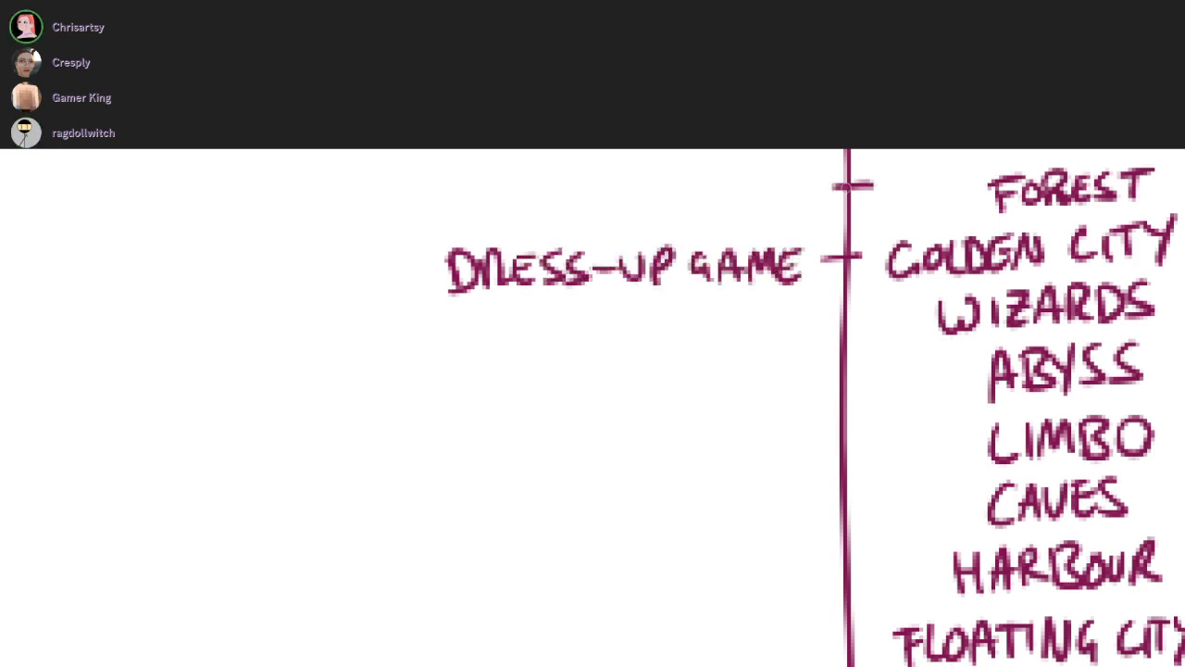
pyautogui.moveTo(514, 243); pyautogui.dragTo(481, 276)
pyautogui.moveTo(414, 222)
pyautogui.mouseDown()
pyautogui.moveTo(429, 213)
pyautogui.moveTo(438, 243)
pyautogui.mouseUp()
pyautogui.moveTo(444, 216)
pyautogui.mouseDown()
pyautogui.moveTo(444, 242)
pyautogui.moveTo(446, 228)
pyautogui.moveTo(482, 222)
pyautogui.moveTo(487, 244)
pyautogui.moveTo(525, 240)
pyautogui.mouseUp()
pyautogui.hotkey('ctrl', 'z')
pyautogui.hotkey('ctrl', 'z')
pyautogui.moveTo(522, 209)
pyautogui.mouseDown()
pyautogui.moveTo(539, 213)
pyautogui.moveTo(518, 243)
pyautogui.mouseUp()
pyautogui.moveTo(572, 218); pyautogui.dragTo(570, 215)
pyautogui.moveTo(607, 215)
pyautogui.mouseDown()
pyautogui.moveTo(584, 237)
pyautogui.moveTo(658, 244)
pyautogui.mouseUp()
pyautogui.moveTo(653, 211)
pyautogui.mouseDown()
pyautogui.moveTo(680, 209)
pyautogui.moveTo(676, 228)
pyautogui.mouseUp()
pyautogui.moveTo(691, 210)
pyautogui.mouseDown()
pyautogui.moveTo(693, 245)
pyautogui.moveTo(748, 242)
pyautogui.moveTo(773, 226)
pyautogui.mouseUp()
pyautogui.moveTo(774, 208); pyautogui.dragTo(775, 242)
pyautogui.moveTo(763, 204); pyautogui.dragTo(798, 200)
pyautogui.moveTo(783, 204); pyautogui.dragTo(783, 243)
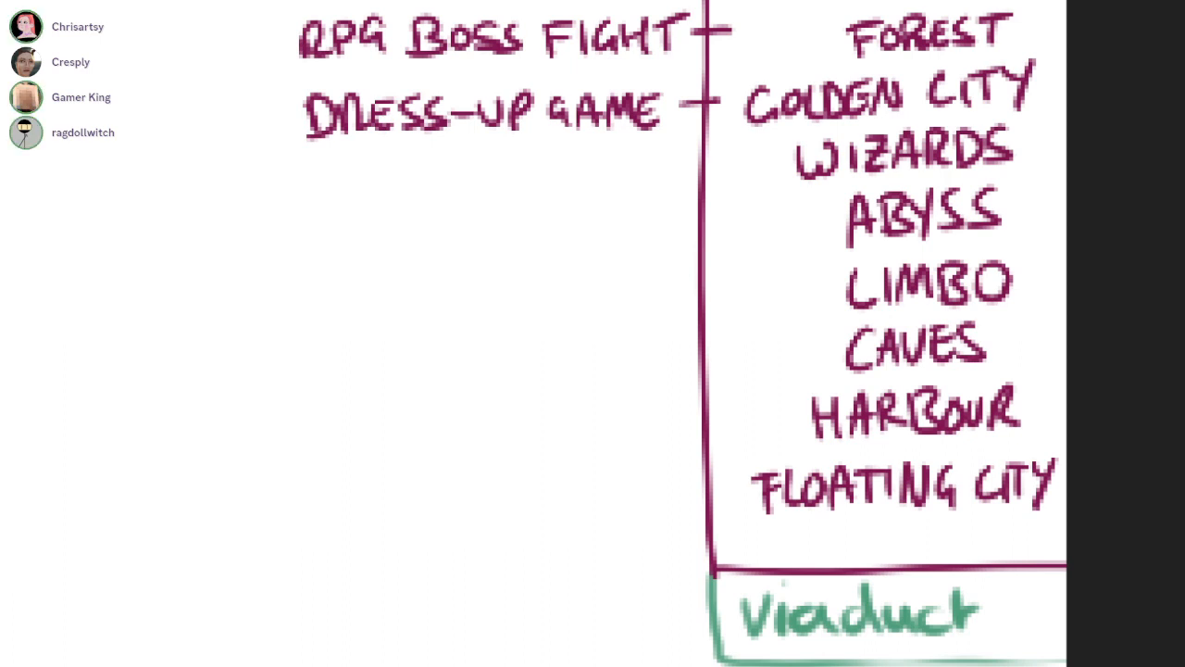
# Add a border tick at HARBOUR in the location list and handwrite "BOAT RACE!" beside it
pyautogui.moveTo(689, 421); pyautogui.dragTo(722, 423)
pyautogui.moveTo(322, 418); pyautogui.dragTo(326, 458)
pyautogui.moveTo(371, 415); pyautogui.dragTo(369, 417)
pyautogui.moveTo(382, 454)
pyautogui.mouseDown()
pyautogui.moveTo(407, 454)
pyautogui.moveTo(411, 424)
pyautogui.mouseUp()
pyautogui.moveTo(417, 414)
pyautogui.mouseDown()
pyautogui.moveTo(428, 450)
pyautogui.moveTo(439, 416)
pyautogui.mouseUp()
pyautogui.moveTo(474, 421)
pyautogui.mouseDown()
pyautogui.moveTo(473, 455)
pyautogui.moveTo(515, 451)
pyautogui.mouseUp()
pyautogui.moveTo(506, 453)
pyautogui.mouseDown()
pyautogui.moveTo(533, 450)
pyautogui.moveTo(542, 427)
pyautogui.mouseUp()
pyautogui.moveTo(565, 405)
pyautogui.mouseDown()
pyautogui.moveTo(563, 446)
pyautogui.moveTo(593, 445)
pyautogui.mouseUp()
pyautogui.moveTo(622, 387); pyautogui.dragTo(620, 428)
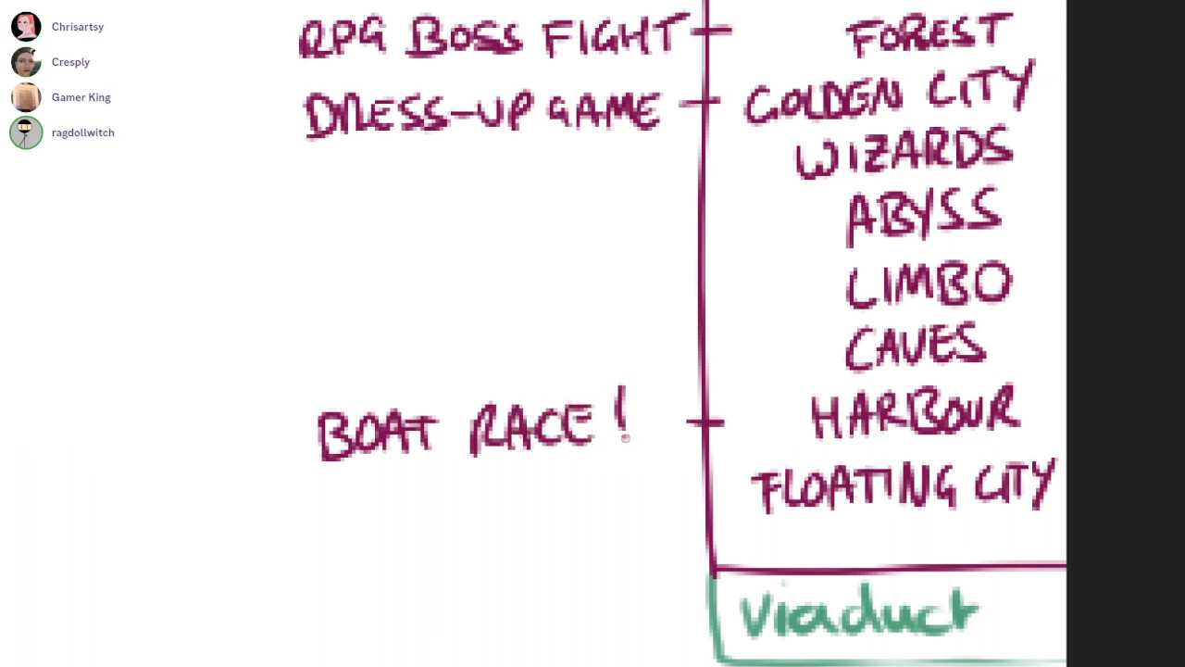
# Add the dot of the exclamation mark after BOAT RACE beside HARBOUR
pyautogui.click(622, 443)
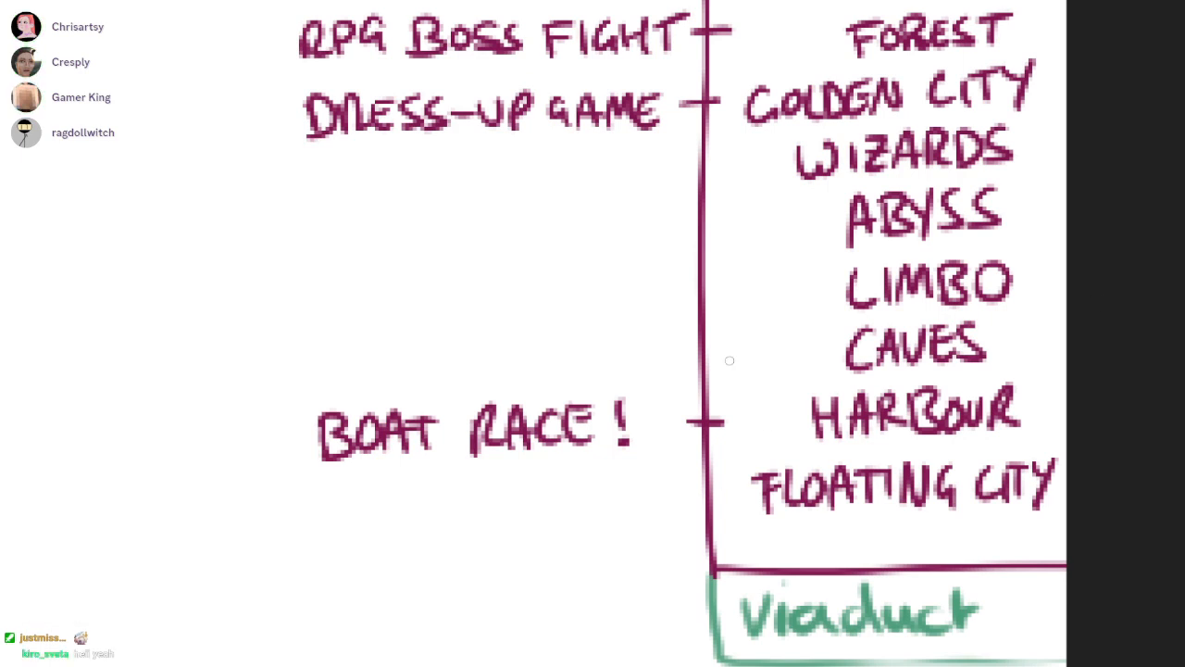
# Sketch faint wave and ripple strokes for a waterline in the blank area beside the two figures with the lens device
pyautogui.scroll(-5, 1095, 302)
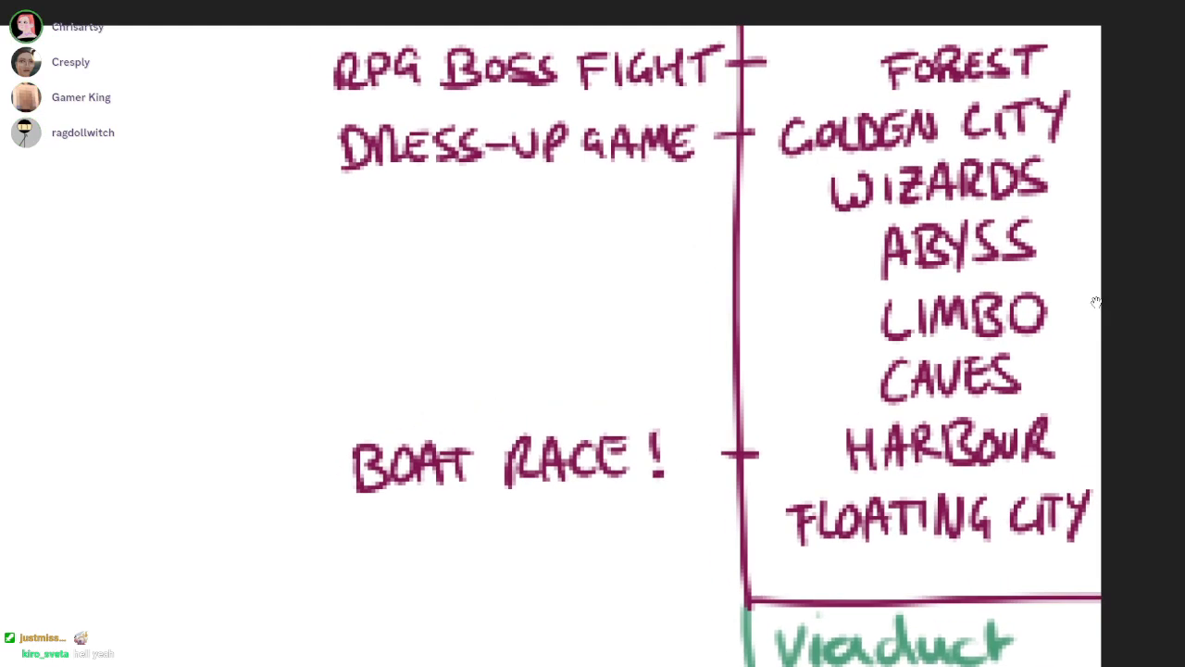
pyautogui.scroll(-5, 1097, 303)
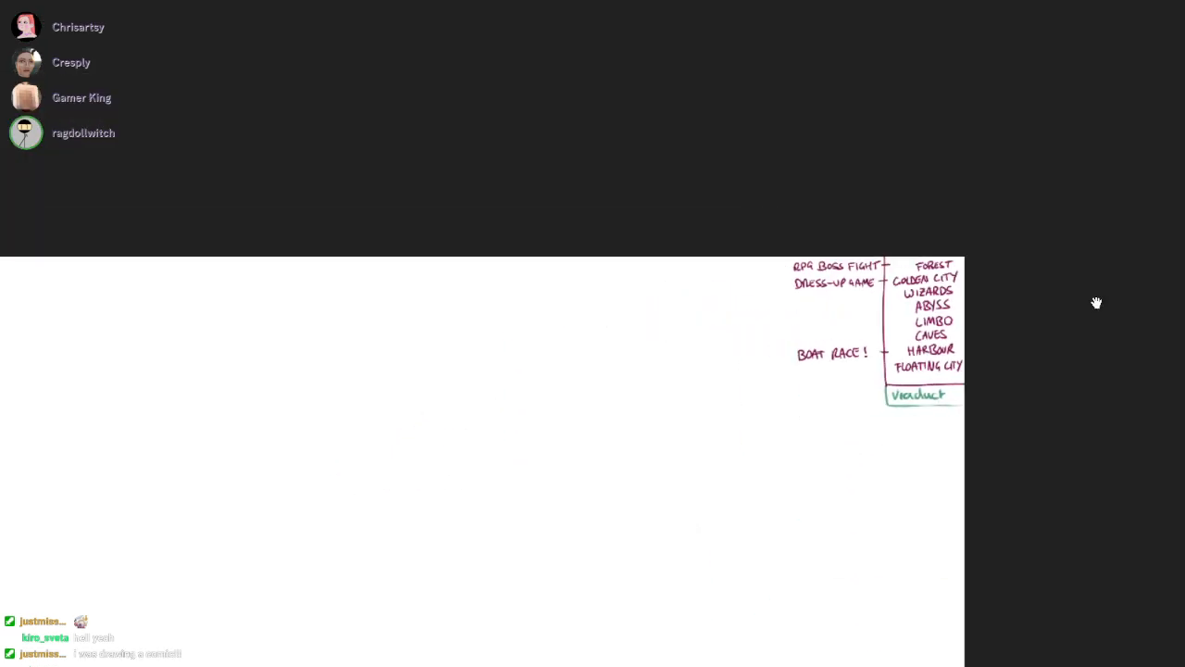
pyautogui.scroll(-10, 1096, 303)
pyautogui.moveTo(816, 402); pyautogui.dragTo(842, 508)
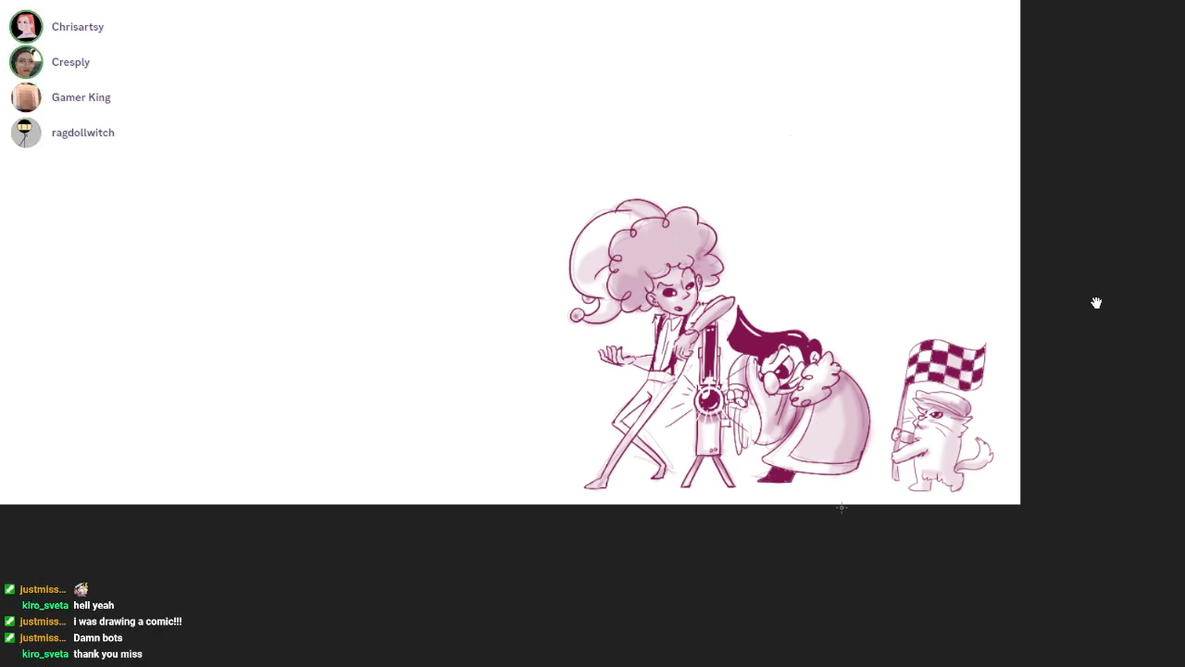
pyautogui.moveTo(661, 273); pyautogui.dragTo(1096, 303)
pyautogui.moveTo(715, 398); pyautogui.dragTo(893, 304)
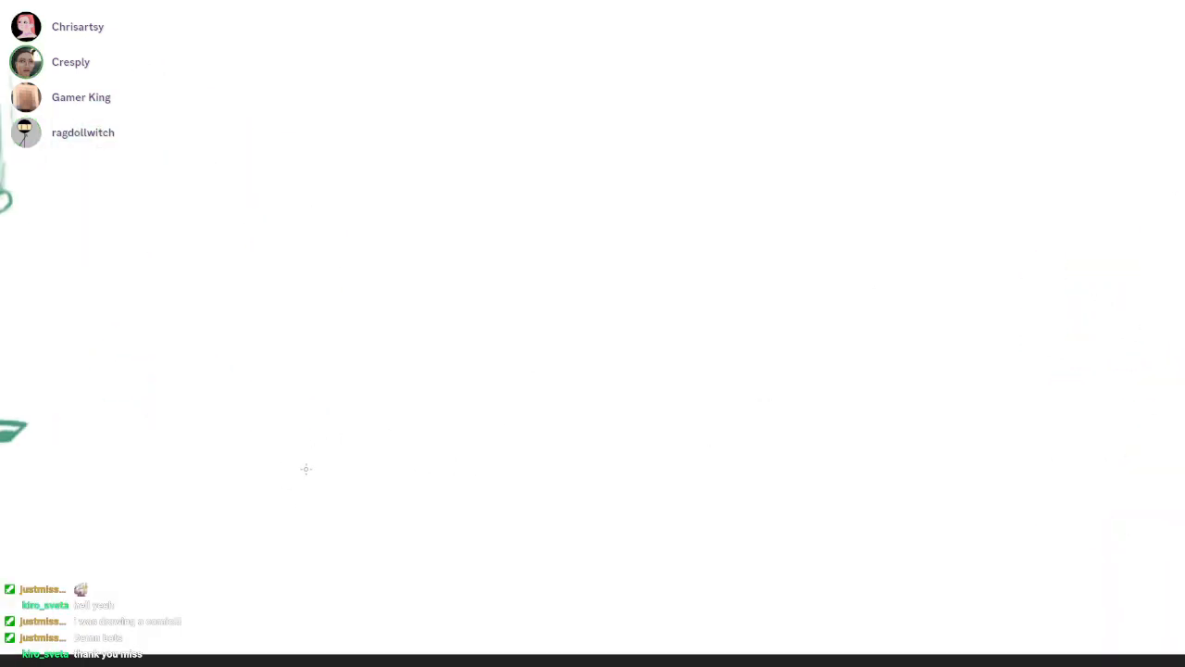
pyautogui.moveTo(243, 460); pyautogui.dragTo(387, 409)
pyautogui.moveTo(396, 429); pyautogui.dragTo(432, 422)
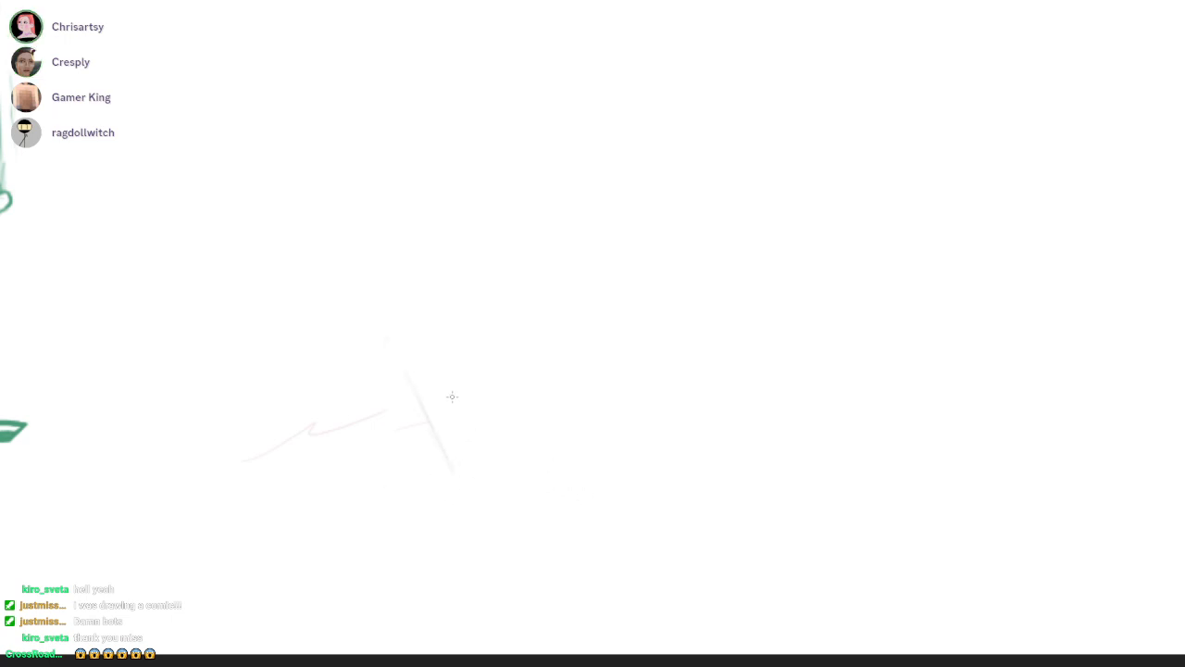
pyautogui.hotkey('ctrl', 'z')
pyautogui.moveTo(974, 337); pyautogui.dragTo(891, 473)
pyautogui.moveTo(403, 504); pyautogui.dragTo(562, 429)
pyautogui.moveTo(638, 442); pyautogui.dragTo(794, 412)
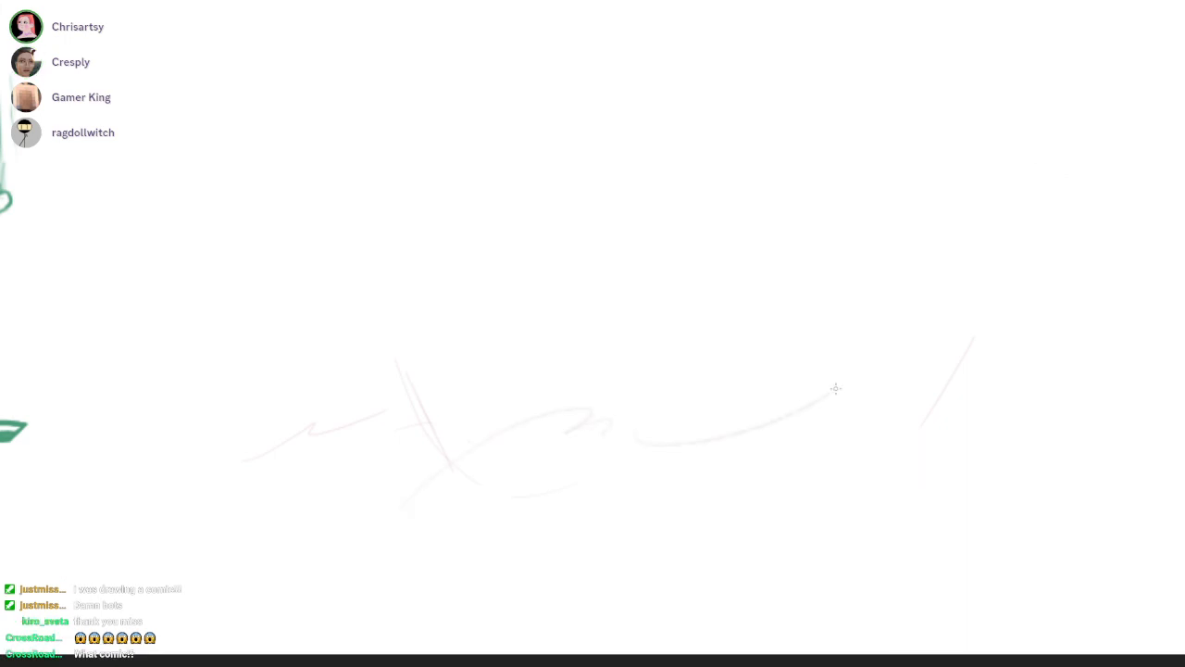
pyautogui.moveTo(1027, 420); pyautogui.dragTo(985, 416)
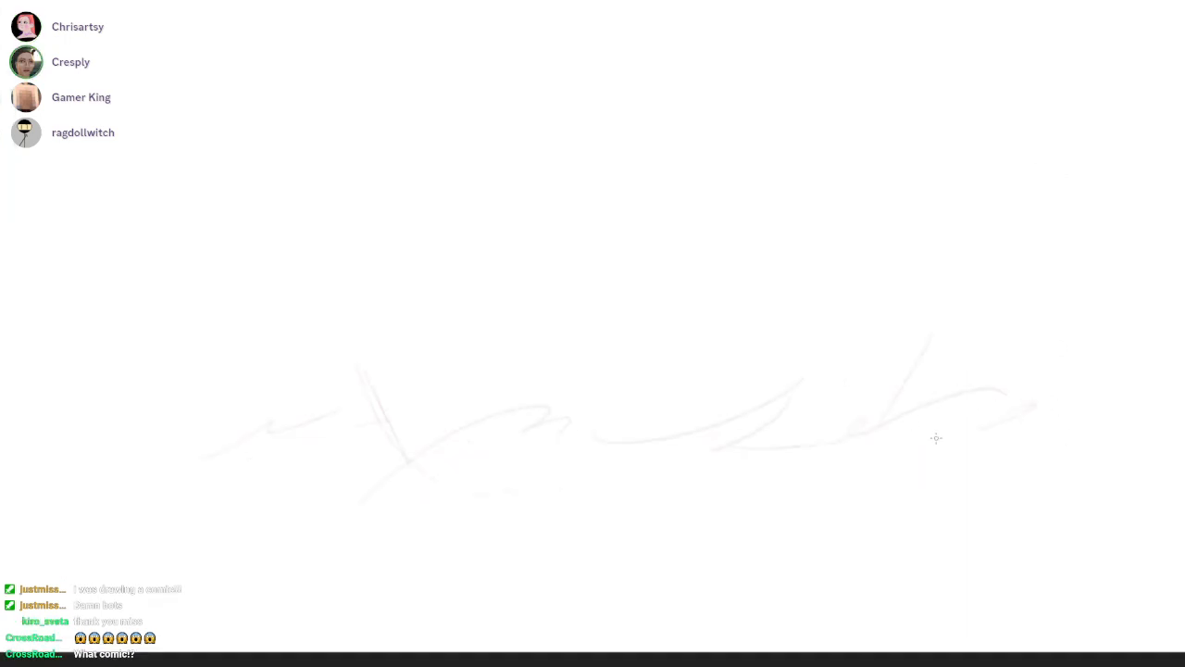
pyautogui.moveTo(601, 406); pyautogui.dragTo(701, 393)
pyautogui.moveTo(703, 391); pyautogui.dragTo(751, 417)
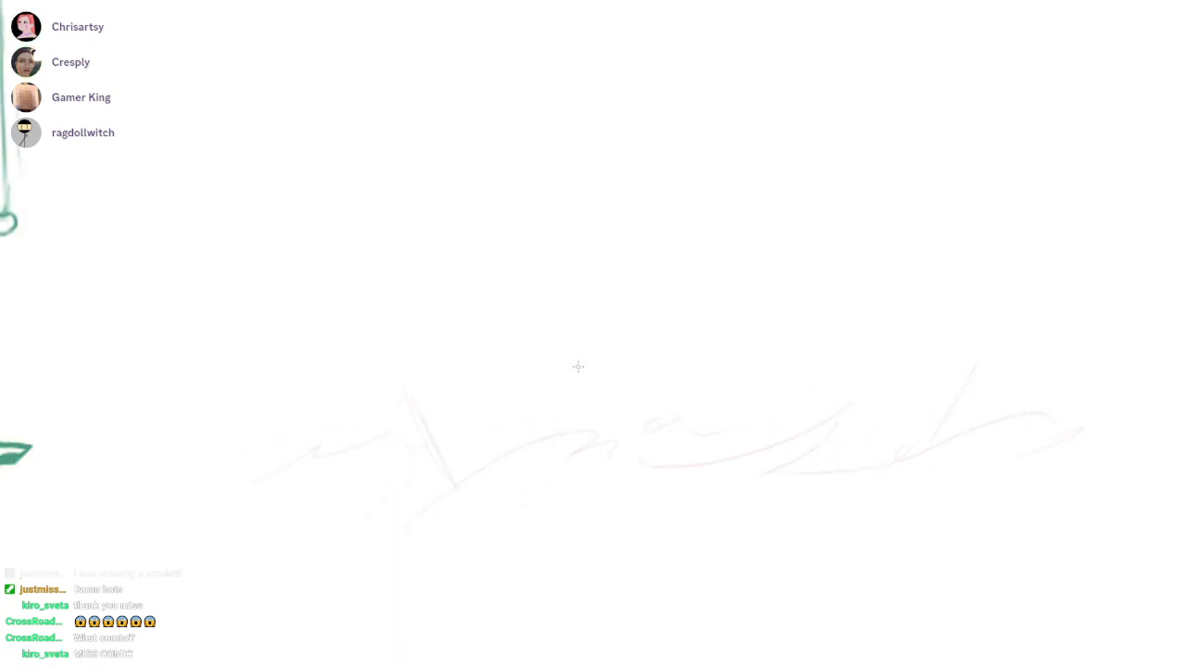
pyautogui.press('F11')
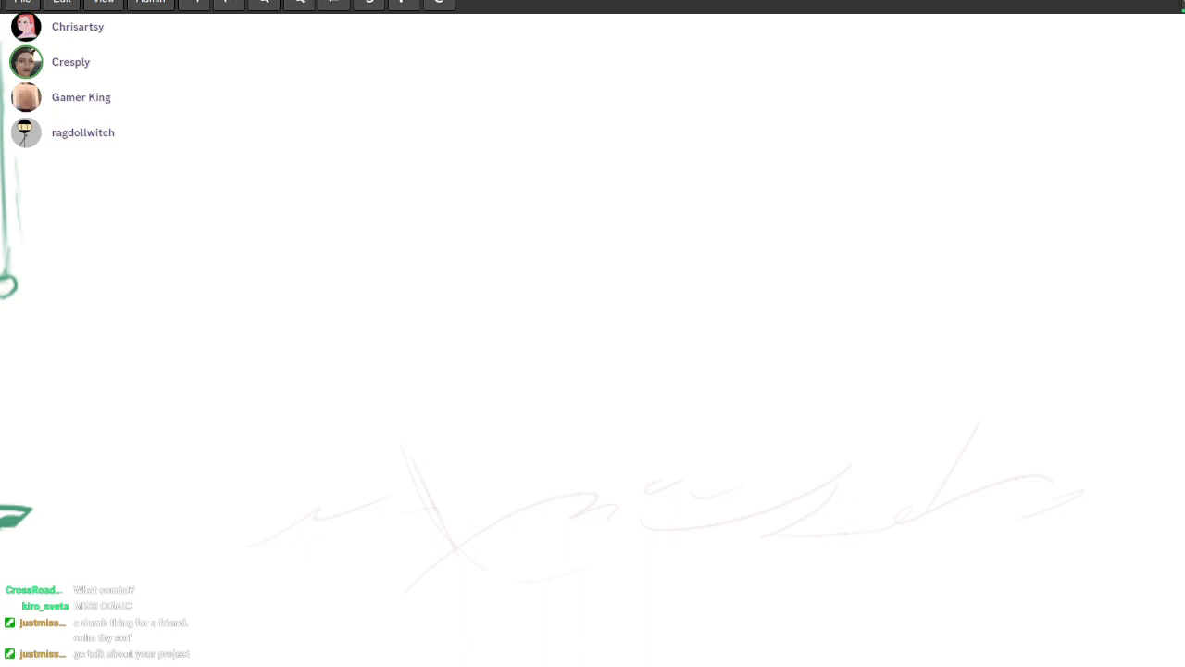
pyautogui.press('F11')
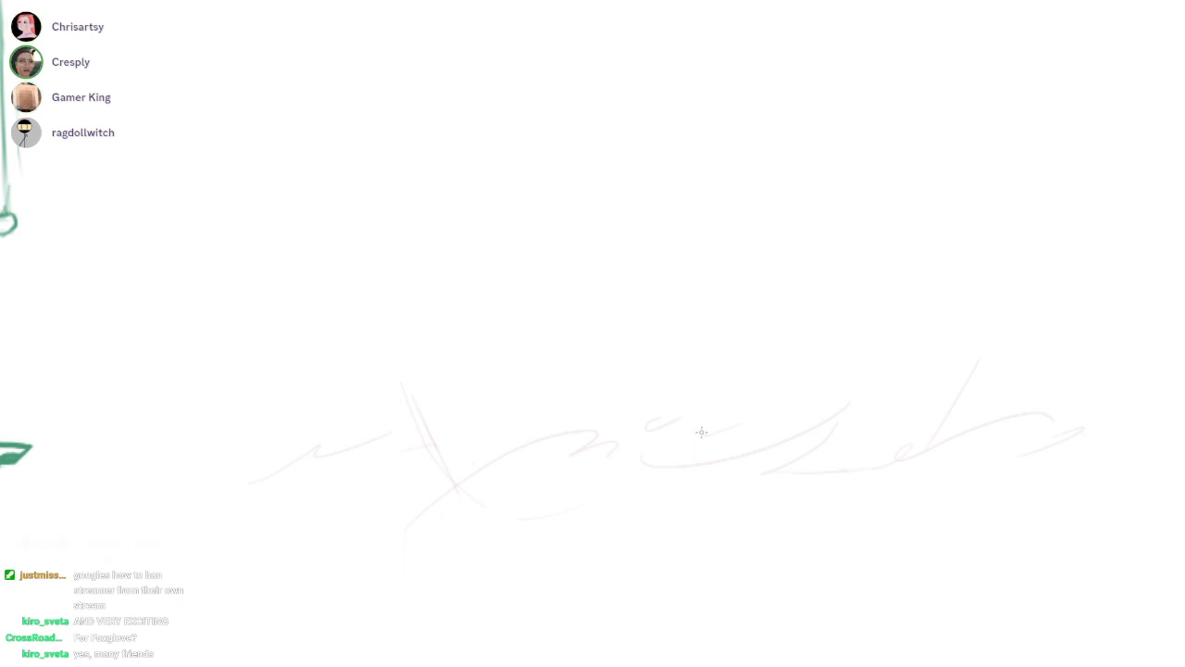
# Sketch a swan's head as a tilted oval with curved face guidelines above the near end of the waterline
pyautogui.moveTo(500, 151)
pyautogui.mouseDown()
pyautogui.moveTo(561, 129)
pyautogui.moveTo(532, 59)
pyautogui.mouseUp()
pyautogui.hotkey('ctrl', 'z')
pyautogui.moveTo(456, 83); pyautogui.dragTo(425, 190)
pyautogui.moveTo(399, 139); pyautogui.dragTo(390, 192)
pyautogui.moveTo(468, 208); pyautogui.dragTo(503, 212)
pyautogui.moveTo(537, 145)
pyautogui.mouseDown()
pyautogui.moveTo(561, 86)
pyautogui.moveTo(491, 176)
pyautogui.mouseUp()
pyautogui.moveTo(450, 89)
pyautogui.mouseDown()
pyautogui.moveTo(420, 132)
pyautogui.moveTo(547, 145)
pyautogui.mouseUp()
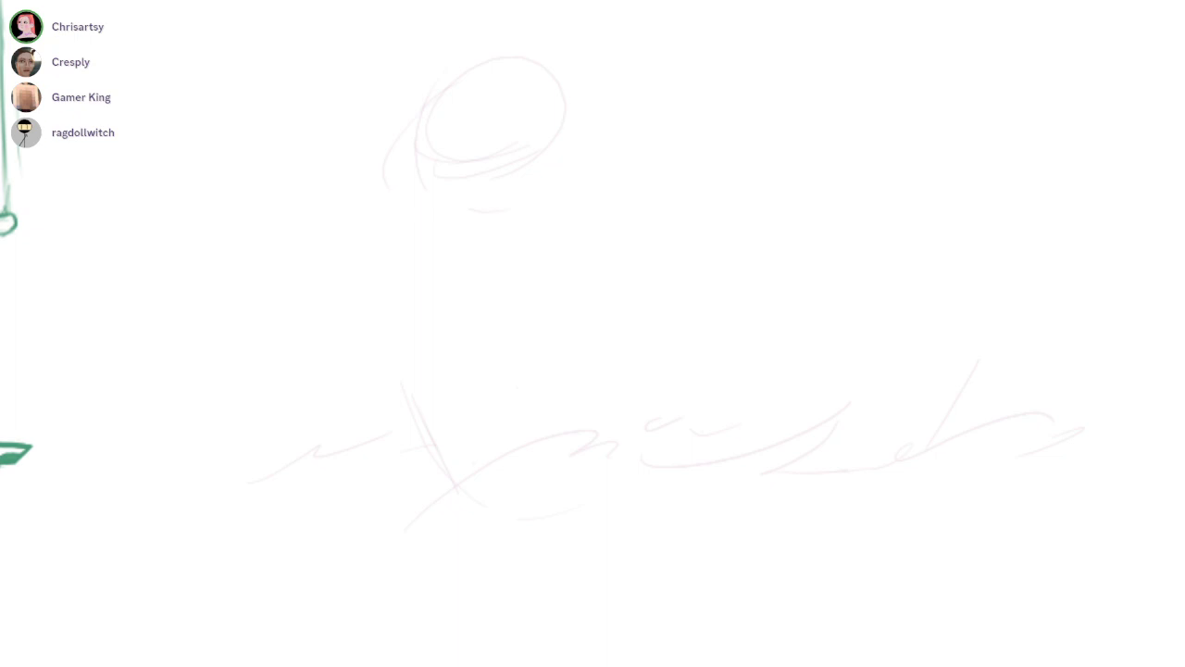
# Sketch the swan's S-curved neck down to the water and a long rising line for its back
pyautogui.moveTo(534, 65)
pyautogui.mouseDown()
pyautogui.moveTo(562, 81)
pyautogui.moveTo(491, 350)
pyautogui.mouseUp()
pyautogui.hotkey('ctrl', 'z')
pyautogui.moveTo(541, 48); pyautogui.dragTo(579, 294)
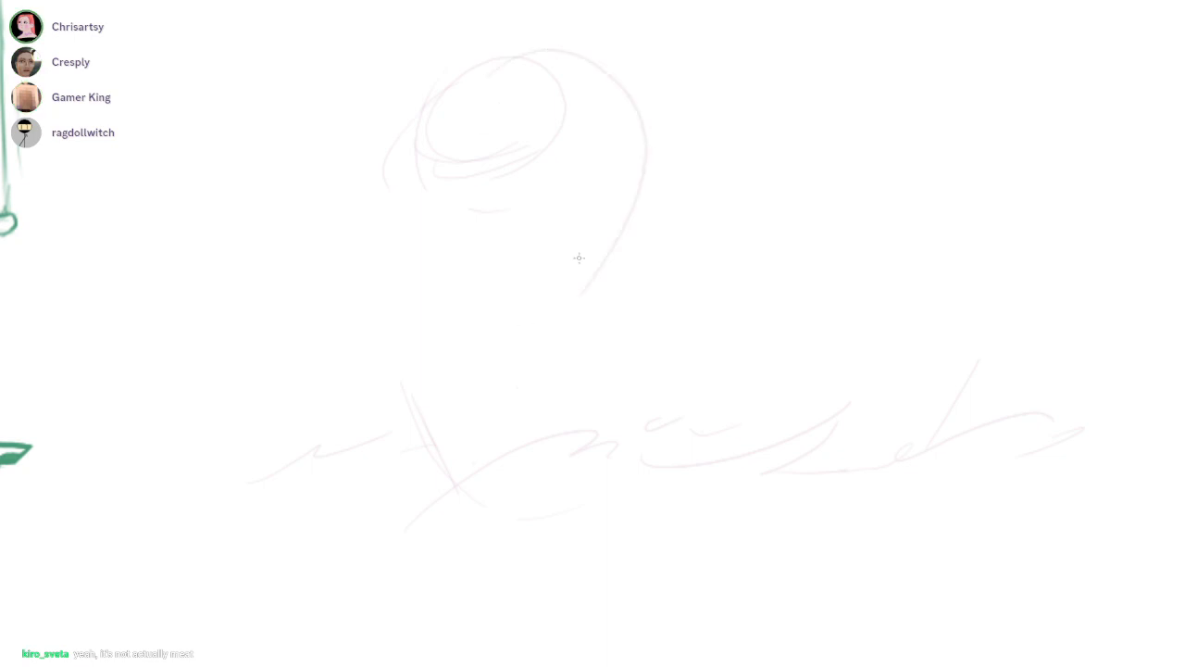
pyautogui.hotkey('ctrl', 'z')
pyautogui.moveTo(570, 93)
pyautogui.mouseDown()
pyautogui.moveTo(581, 232)
pyautogui.moveTo(552, 251)
pyautogui.mouseUp()
pyautogui.moveTo(579, 296)
pyautogui.mouseDown()
pyautogui.moveTo(531, 398)
pyautogui.moveTo(543, 433)
pyautogui.mouseUp()
pyautogui.moveTo(546, 356)
pyautogui.mouseDown()
pyautogui.moveTo(597, 414)
pyautogui.moveTo(1021, 261)
pyautogui.mouseUp()
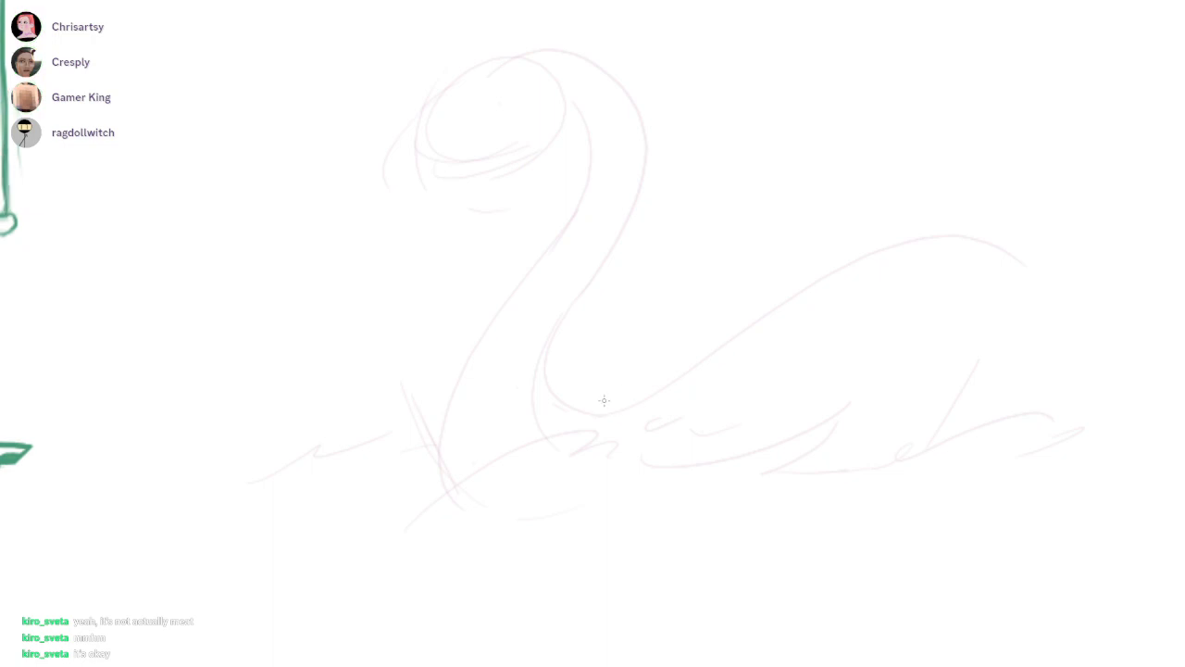
# Rough in a large folded wing with layered feathers along the swan's back and tail
pyautogui.moveTo(802, 211); pyautogui.dragTo(658, 226)
pyautogui.moveTo(492, 428)
pyautogui.mouseDown()
pyautogui.moveTo(543, 366)
pyautogui.moveTo(793, 241)
pyautogui.moveTo(780, 306)
pyautogui.mouseUp()
pyautogui.moveTo(832, 357); pyautogui.dragTo(762, 387)
pyautogui.moveTo(835, 218)
pyautogui.mouseDown()
pyautogui.moveTo(816, 269)
pyautogui.moveTo(551, 432)
pyautogui.mouseUp()
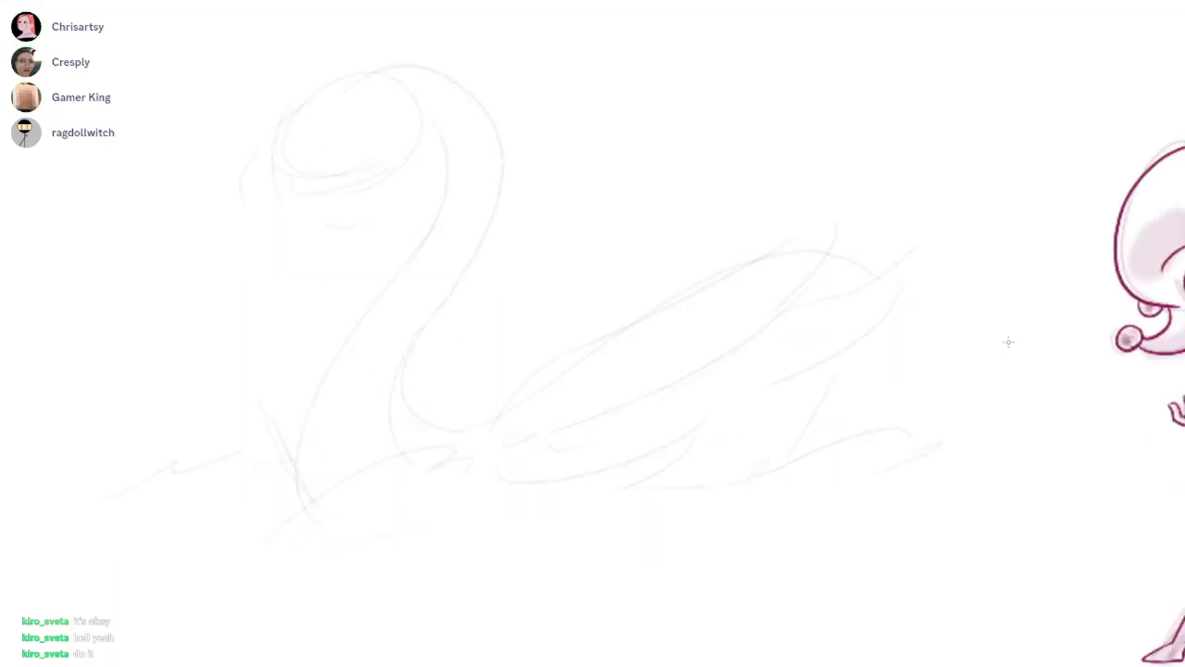
pyautogui.moveTo(1009, 341); pyautogui.dragTo(1046, 366)
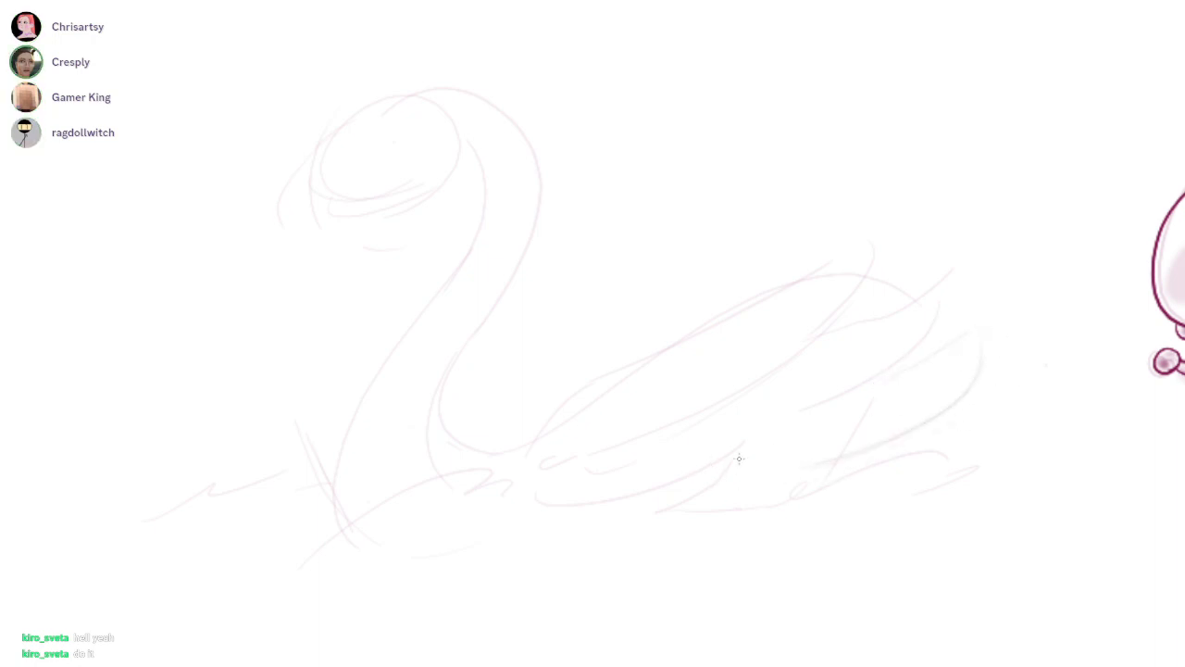
pyautogui.moveTo(1008, 342); pyautogui.dragTo(960, 343)
pyautogui.moveTo(907, 442); pyautogui.dragTo(923, 413)
# Sketch an oval passenger head above the swan's wing
pyautogui.moveTo(934, 274)
pyautogui.mouseDown()
pyautogui.moveTo(1009, 342)
pyautogui.moveTo(1041, 334)
pyautogui.mouseUp()
pyautogui.moveTo(809, 294); pyautogui.dragTo(892, 294)
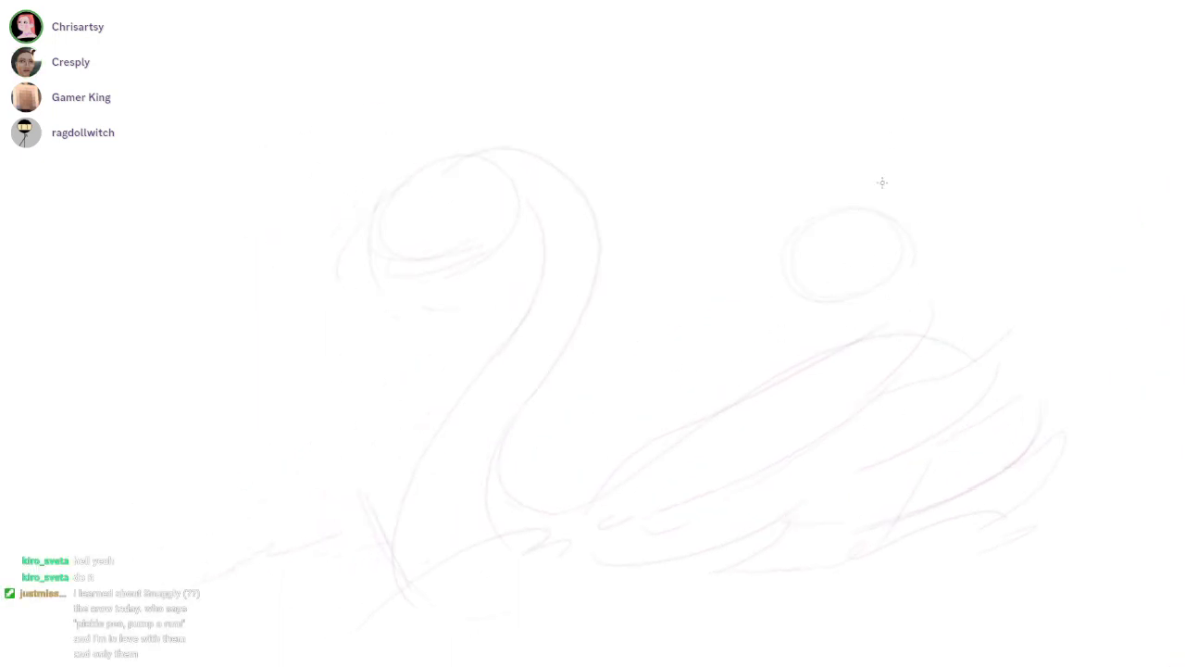
pyautogui.moveTo(875, 202)
pyautogui.mouseDown()
pyautogui.moveTo(808, 247)
pyautogui.moveTo(779, 166)
pyautogui.mouseUp()
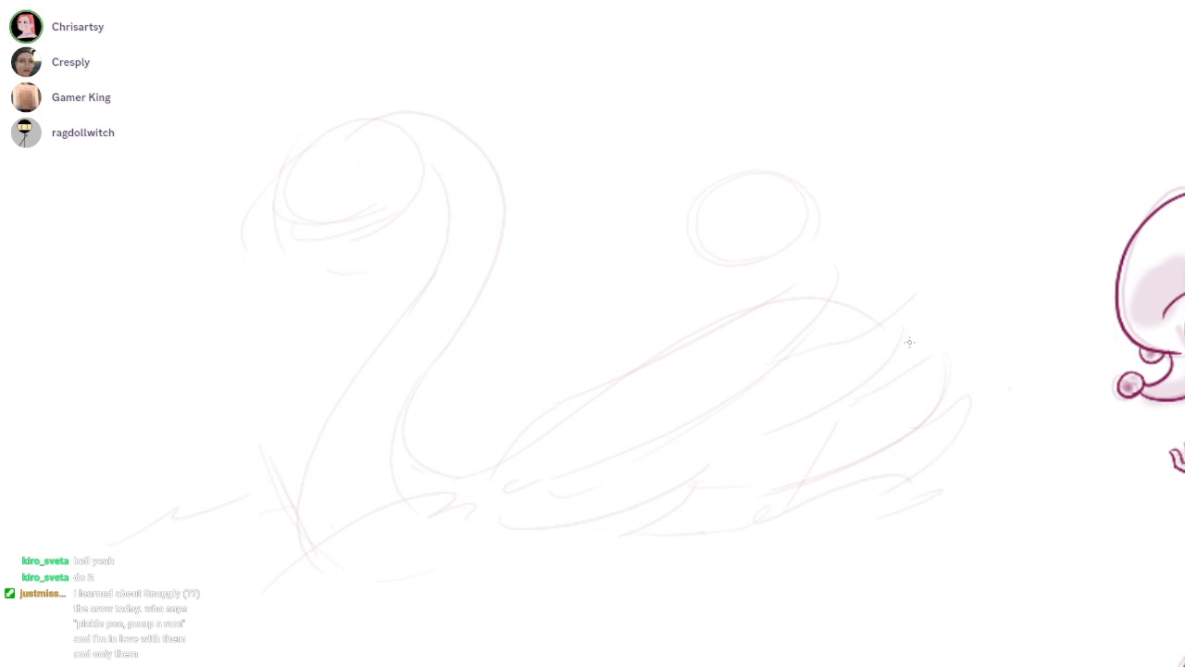
# Erase the swan's wing, back and the oval above, and resketch the body as a low boat hull with an upturned tail
pyautogui.moveTo(667, 495)
pyautogui.mouseDown()
pyautogui.moveTo(910, 249)
pyautogui.moveTo(804, 299)
pyautogui.moveTo(883, 145)
pyautogui.mouseUp()
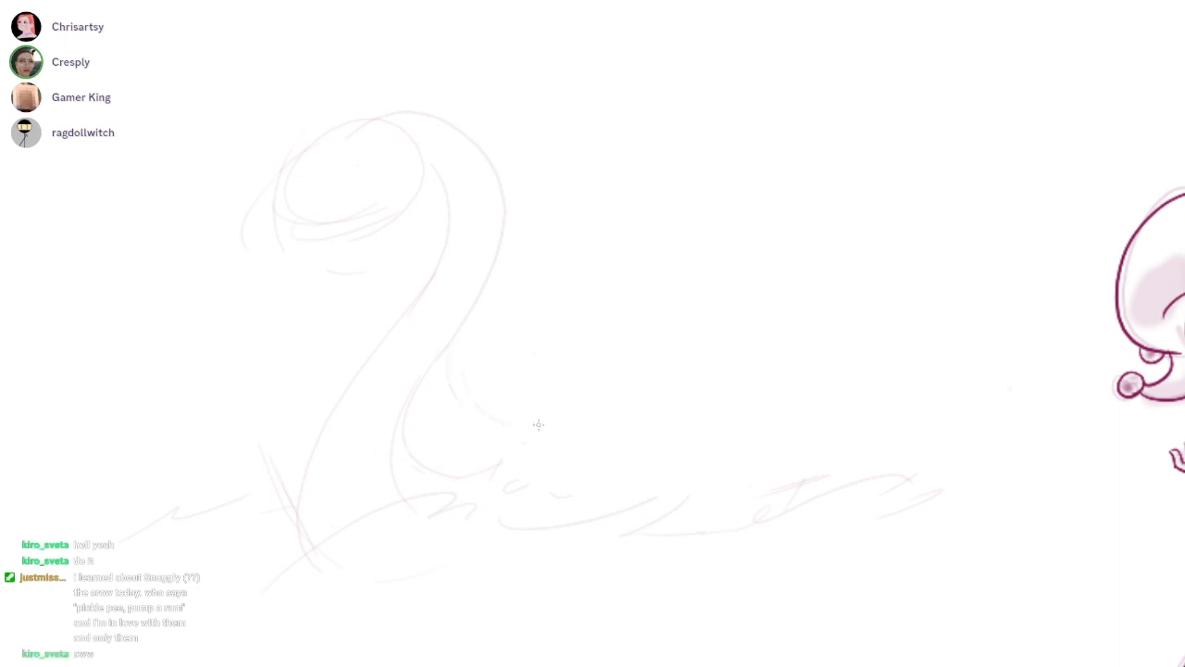
pyautogui.moveTo(451, 354); pyautogui.dragTo(729, 393)
pyautogui.hotkey('ctrl', 'z')
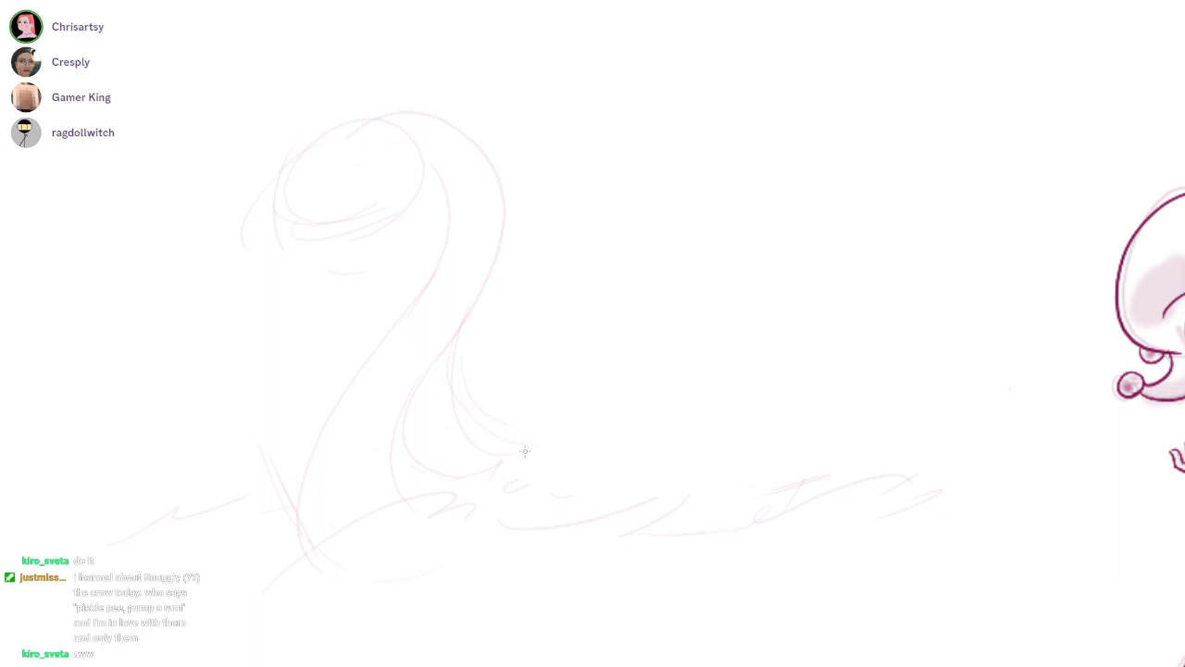
pyautogui.moveTo(490, 396)
pyautogui.mouseDown()
pyautogui.moveTo(820, 402)
pyautogui.moveTo(855, 422)
pyautogui.moveTo(953, 441)
pyautogui.mouseUp()
pyautogui.moveTo(925, 375); pyautogui.dragTo(878, 366)
pyautogui.moveTo(820, 397); pyautogui.dragTo(881, 445)
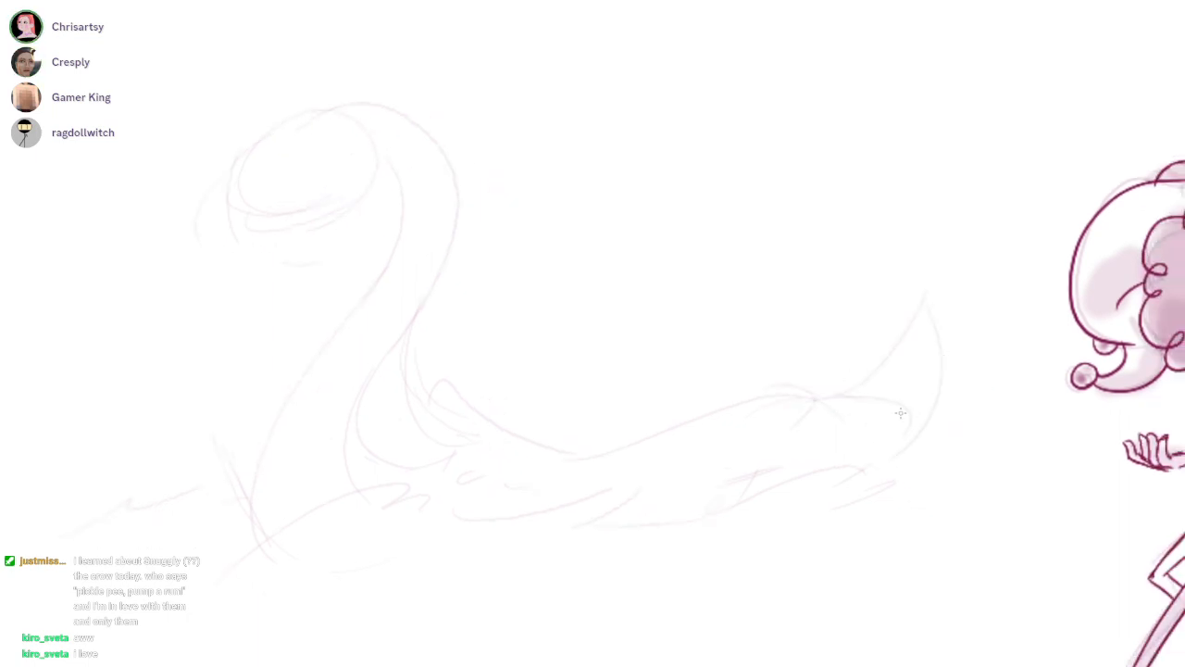
# Sketch the swan's long pointed beak and the curved marking around its eye area
pyautogui.moveTo(686, 252)
pyautogui.mouseDown()
pyautogui.moveTo(1008, 341)
pyautogui.moveTo(1038, 337)
pyautogui.mouseUp()
pyautogui.click(1010, 344)
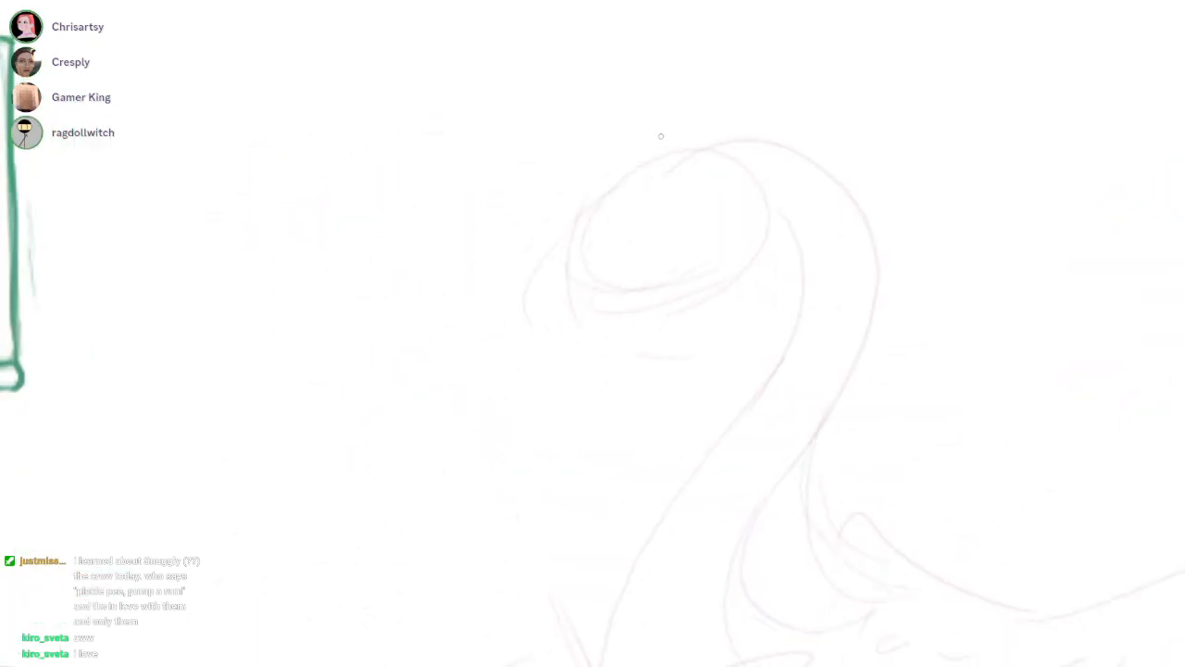
pyautogui.moveTo(589, 222)
pyautogui.mouseDown()
pyautogui.moveTo(711, 198)
pyautogui.moveTo(667, 315)
pyautogui.mouseUp()
pyautogui.moveTo(544, 265)
pyautogui.mouseDown()
pyautogui.moveTo(442, 347)
pyautogui.moveTo(714, 283)
pyautogui.mouseUp()
pyautogui.moveTo(447, 339); pyautogui.dragTo(693, 317)
pyautogui.moveTo(1007, 342); pyautogui.dragTo(877, 305)
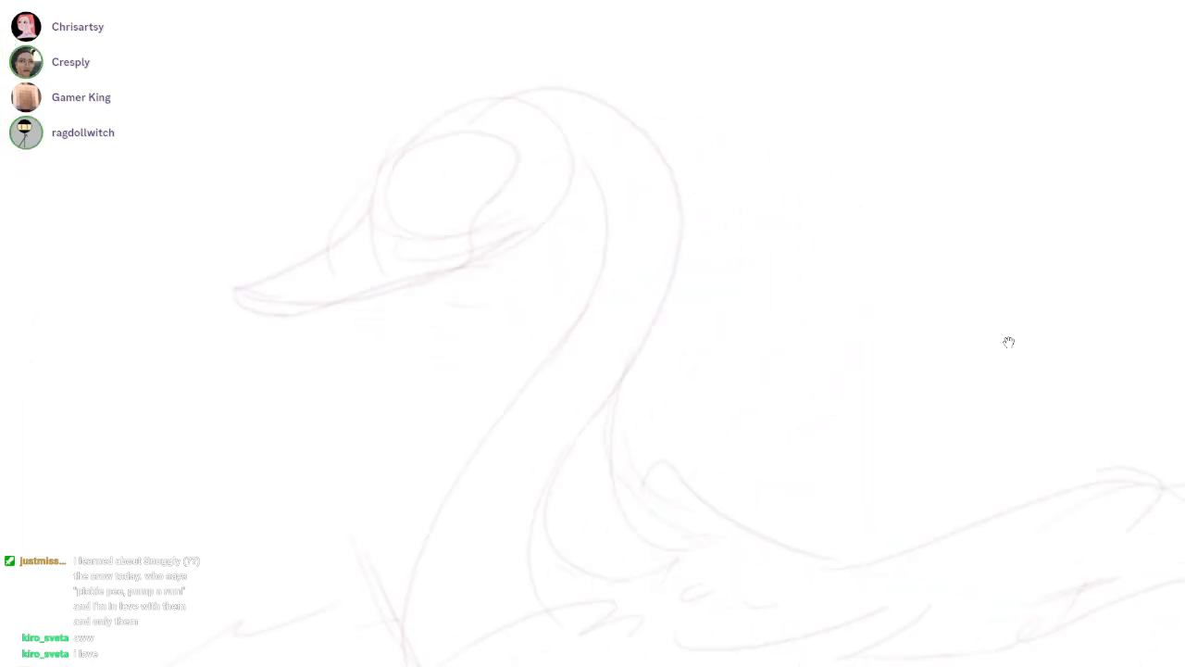
# Sketch a small rider on top of the swan's head with a round head, curved back and bracing arm
pyautogui.scroll(-2, 1007, 341)
pyautogui.moveTo(1007, 341); pyautogui.dragTo(912, 310)
pyautogui.scroll(1, 612, 134)
pyautogui.moveTo(567, 61)
pyautogui.mouseDown()
pyautogui.moveTo(550, 114)
pyautogui.moveTo(590, 92)
pyautogui.mouseUp()
pyautogui.hotkey('ctrl', 'z')
pyautogui.moveTo(600, 142)
pyautogui.mouseDown()
pyautogui.moveTo(532, 143)
pyautogui.moveTo(596, 103)
pyautogui.moveTo(561, 137)
pyautogui.moveTo(604, 130)
pyautogui.moveTo(557, 156)
pyautogui.moveTo(654, 205)
pyautogui.mouseUp()
pyautogui.hotkey('ctrl', 'z')
pyautogui.hotkey('ctrl', 'z')
pyautogui.moveTo(612, 156); pyautogui.dragTo(581, 239)
pyautogui.moveTo(635, 172); pyautogui.dragTo(607, 229)
pyautogui.hotkey('ctrl', 'z')
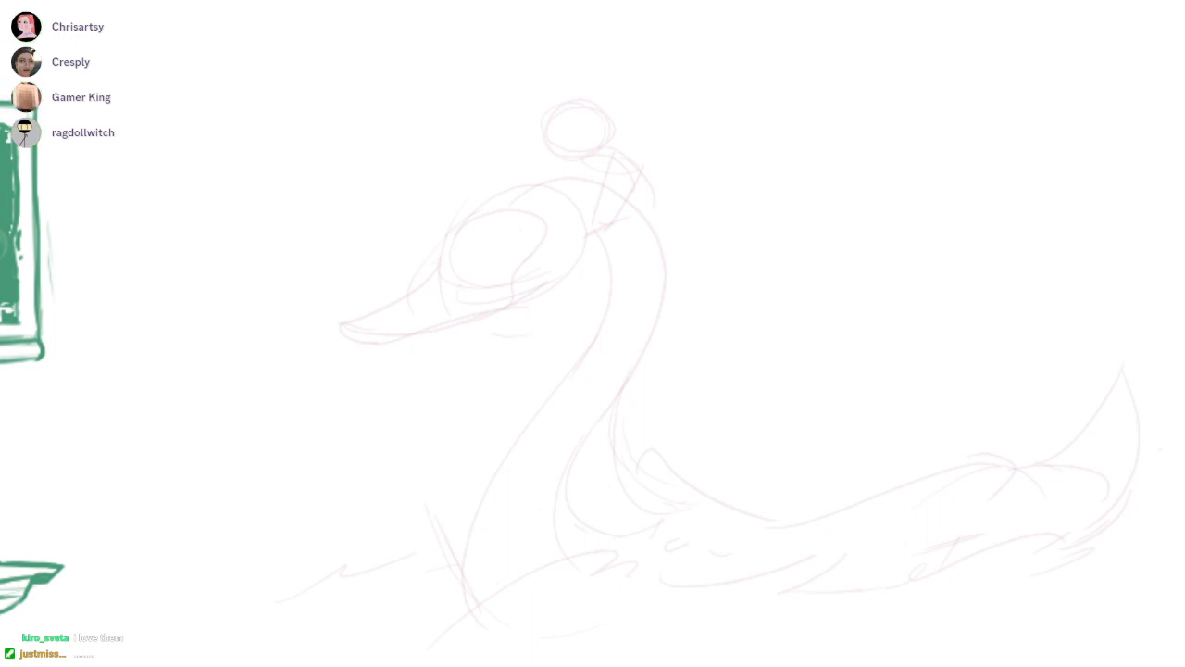
# Sketch the rider's forward-pointing arm with a ragged sleeve and refine the head and shoulder
pyautogui.moveTo(574, 149)
pyautogui.mouseDown()
pyautogui.moveTo(650, 121)
pyautogui.moveTo(741, 174)
pyautogui.mouseUp()
pyautogui.moveTo(557, 101); pyautogui.dragTo(617, 106)
pyautogui.moveTo(674, 169); pyautogui.dragTo(566, 159)
pyautogui.moveTo(597, 209); pyautogui.dragTo(578, 223)
pyautogui.scroll(4, 558, 103)
pyautogui.moveTo(498, 258)
pyautogui.mouseDown()
pyautogui.moveTo(697, 232)
pyautogui.moveTo(372, 193)
pyautogui.moveTo(424, 213)
pyautogui.mouseUp()
# Sketch long swept-back ear shapes and a jagged tuft on top of the rider's head
pyautogui.scroll(3, 558, 101)
pyautogui.moveTo(693, 116)
pyautogui.mouseDown()
pyautogui.moveTo(836, 170)
pyautogui.moveTo(755, 217)
pyautogui.mouseUp()
pyautogui.moveTo(656, 147); pyautogui.dragTo(729, 219)
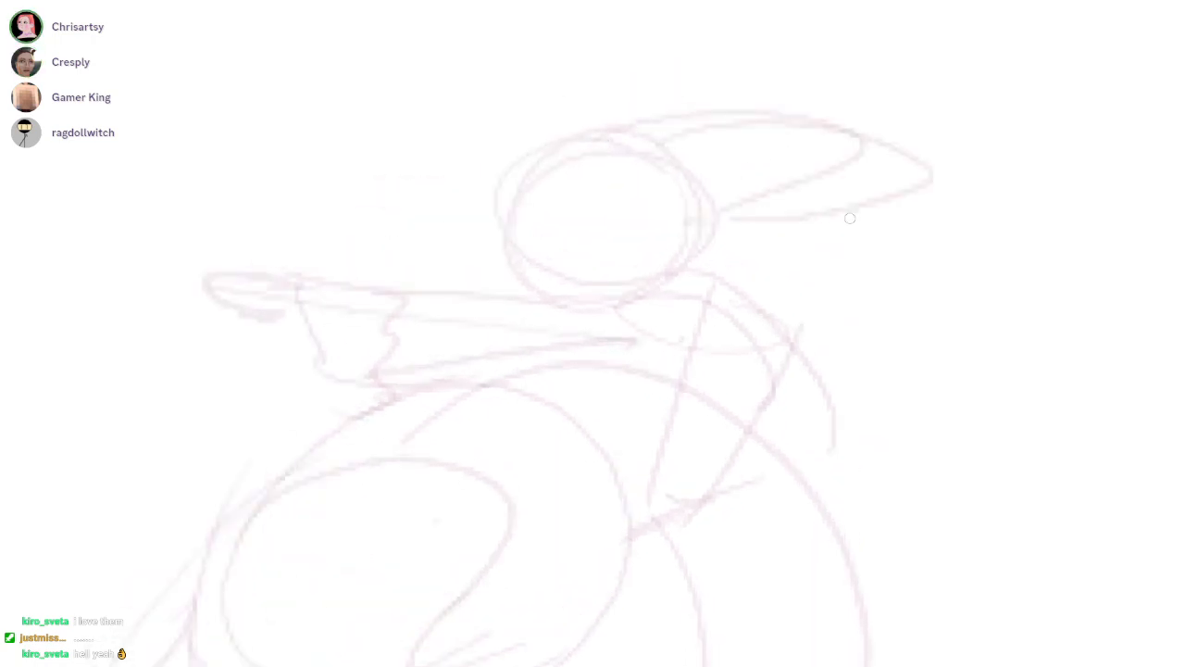
pyautogui.moveTo(585, 132); pyautogui.dragTo(741, 117)
pyautogui.moveTo(612, 115)
pyautogui.mouseDown()
pyautogui.moveTo(665, 80)
pyautogui.moveTo(759, 108)
pyautogui.mouseUp()
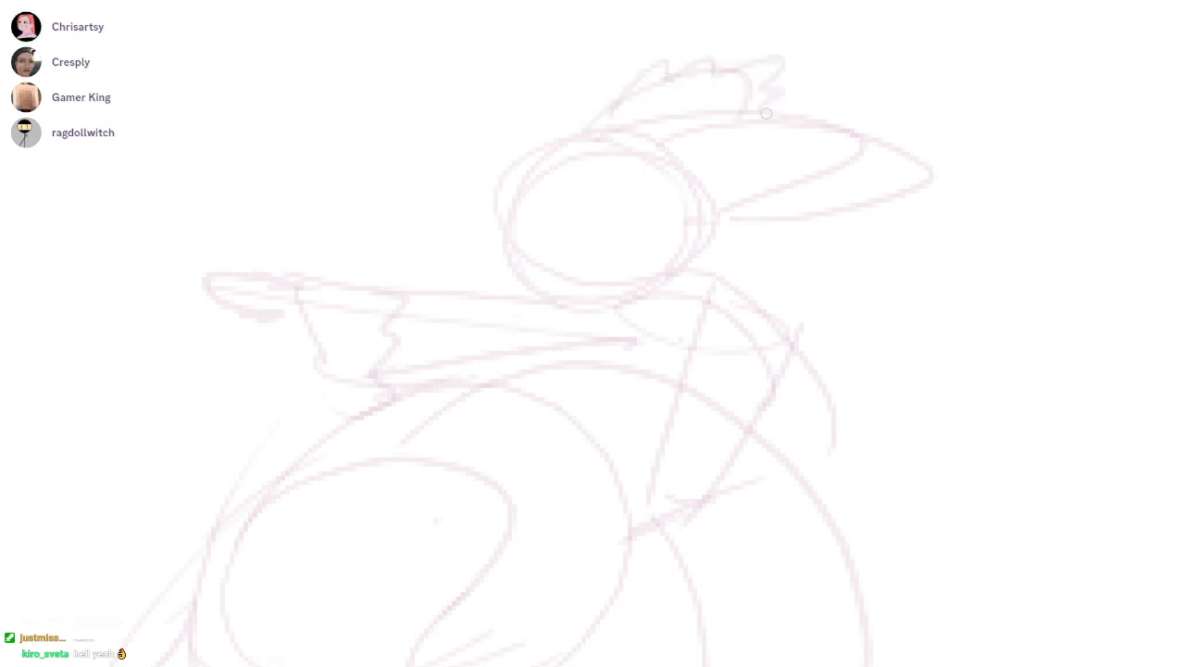
pyautogui.moveTo(717, 150); pyautogui.dragTo(873, 142)
# Refine the rider's face outline and mark the closed eyes with short dark strokes
pyautogui.scroll(2, 564, 203)
pyautogui.moveTo(554, 148); pyautogui.dragTo(493, 277)
pyautogui.hotkey('ctrl', 'z')
pyautogui.moveTo(591, 113)
pyautogui.mouseDown()
pyautogui.moveTo(471, 267)
pyautogui.moveTo(727, 340)
pyautogui.mouseUp()
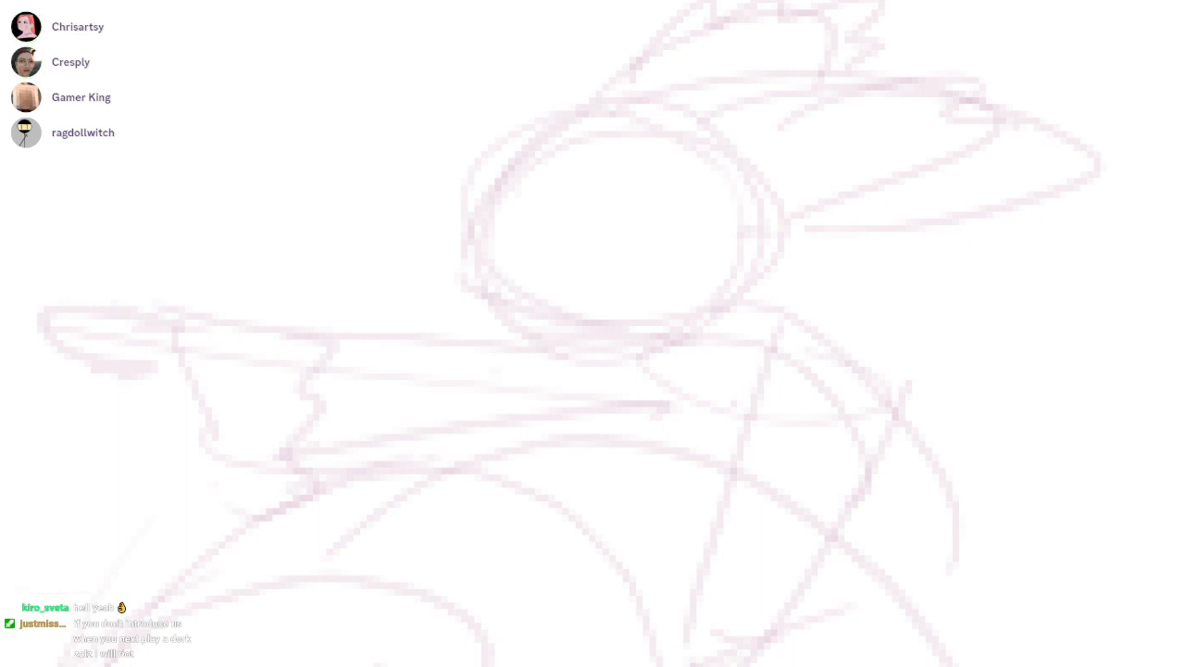
pyautogui.moveTo(712, 186); pyautogui.dragTo(649, 227)
pyautogui.moveTo(448, 219); pyautogui.dragTo(421, 241)
pyautogui.moveTo(550, 246)
pyautogui.mouseDown()
pyautogui.moveTo(574, 235)
pyautogui.moveTo(519, 237)
pyautogui.moveTo(560, 233)
pyautogui.mouseUp()
pyautogui.hotkey('ctrl', 'z')
pyautogui.moveTo(443, 222)
pyautogui.mouseDown()
pyautogui.moveTo(432, 235)
pyautogui.moveTo(567, 232)
pyautogui.mouseUp()
pyautogui.moveTo(566, 232)
pyautogui.mouseDown()
pyautogui.moveTo(505, 243)
pyautogui.moveTo(575, 237)
pyautogui.mouseUp()
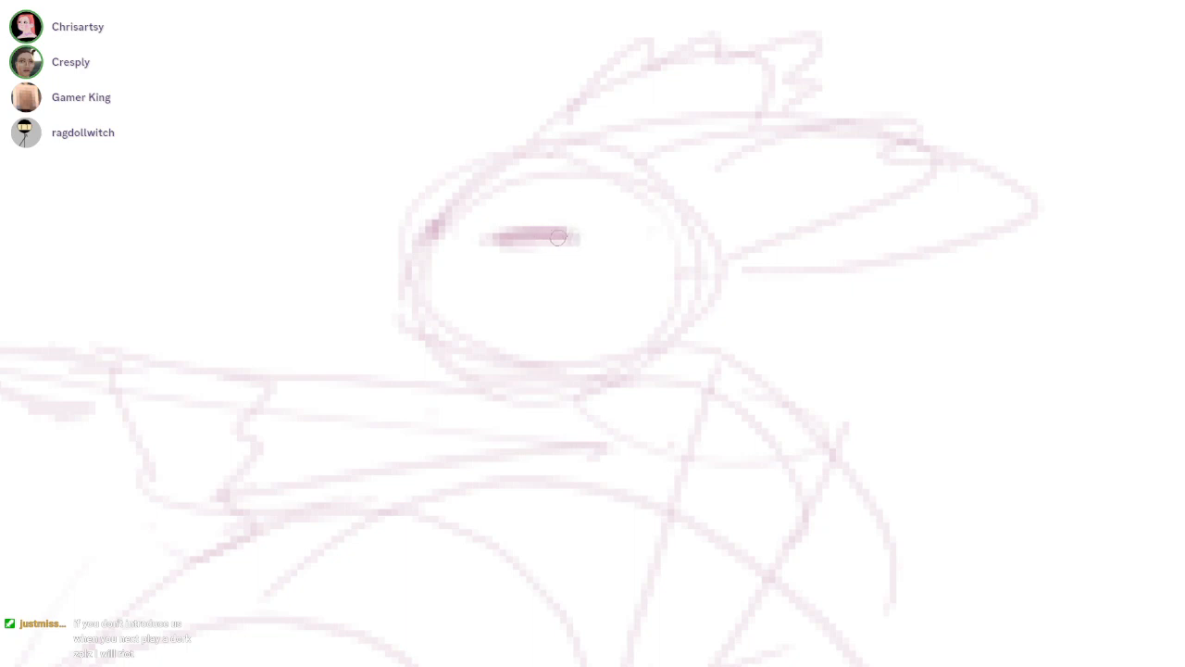
# Sketch the rider's nose and wide-open laughing mouth, and darken the chin and near eye
pyautogui.moveTo(408, 267)
pyautogui.mouseDown()
pyautogui.moveTo(415, 286)
pyautogui.moveTo(452, 280)
pyautogui.mouseUp()
pyautogui.moveTo(400, 298)
pyautogui.mouseDown()
pyautogui.moveTo(665, 294)
pyautogui.moveTo(597, 335)
pyautogui.mouseUp()
pyautogui.moveTo(584, 273)
pyautogui.mouseDown()
pyautogui.moveTo(595, 314)
pyautogui.moveTo(601, 305)
pyautogui.moveTo(592, 333)
pyautogui.moveTo(426, 305)
pyautogui.moveTo(443, 338)
pyautogui.moveTo(543, 350)
pyautogui.mouseUp()
pyautogui.moveTo(430, 341)
pyautogui.mouseDown()
pyautogui.moveTo(508, 380)
pyautogui.moveTo(553, 380)
pyautogui.mouseUp()
pyautogui.moveTo(499, 243); pyautogui.dragTo(567, 233)
# Sketch the rider's collar and the ruffled shape behind the jaw
pyautogui.moveTo(711, 185)
pyautogui.mouseDown()
pyautogui.moveTo(638, 334)
pyautogui.moveTo(815, 130)
pyautogui.moveTo(717, 227)
pyautogui.moveTo(552, 293)
pyautogui.mouseUp()
pyautogui.moveTo(600, 248); pyautogui.dragTo(637, 356)
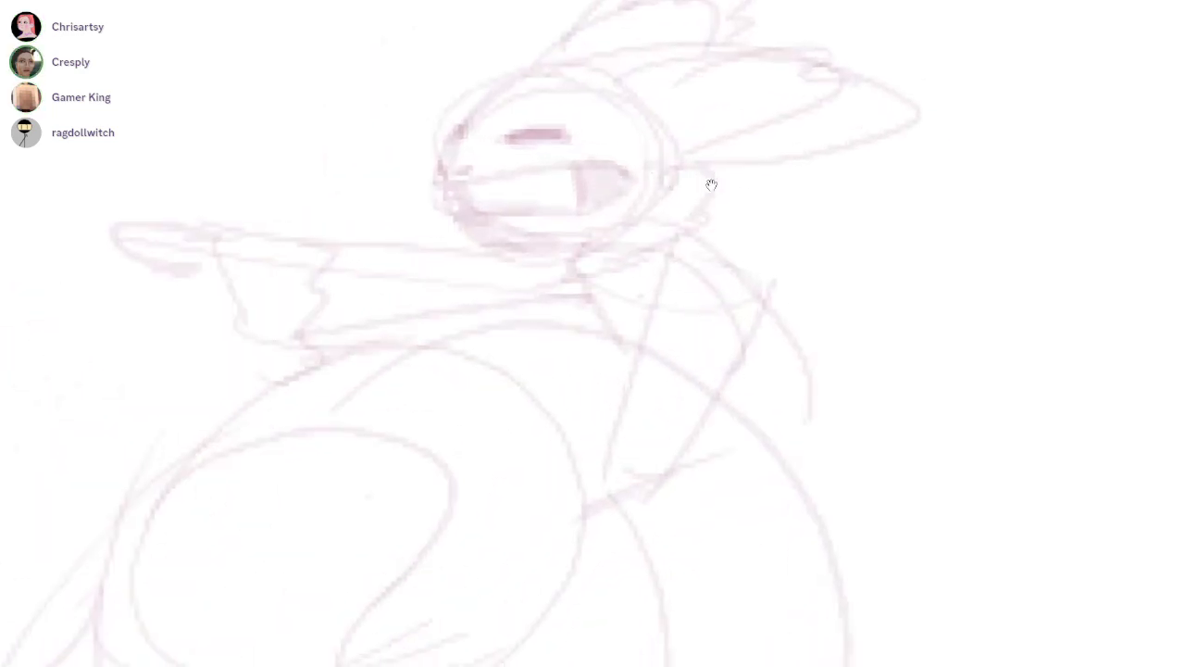
pyautogui.moveTo(711, 185); pyautogui.dragTo(648, 51)
pyautogui.moveTo(615, 154); pyautogui.dragTo(550, 324)
pyautogui.moveTo(706, 193)
pyautogui.mouseDown()
pyautogui.moveTo(596, 378)
pyautogui.moveTo(603, 405)
pyautogui.moveTo(550, 328)
pyautogui.mouseUp()
pyautogui.moveTo(488, 135); pyautogui.dragTo(566, 213)
# Sketch a rounded cape billowing behind the rider with a wavy lower hem
pyautogui.moveTo(684, 139)
pyautogui.mouseDown()
pyautogui.moveTo(987, 165)
pyautogui.moveTo(858, 261)
pyautogui.mouseUp()
pyautogui.moveTo(702, 220); pyautogui.dragTo(904, 237)
pyautogui.moveTo(785, 237); pyautogui.dragTo(885, 241)
pyautogui.hotkey('ctrl', 'z')
pyautogui.hotkey('ctrl', 'z')
pyautogui.moveTo(702, 216); pyautogui.dragTo(932, 275)
pyautogui.moveTo(991, 143); pyautogui.dragTo(926, 265)
pyautogui.moveTo(703, 207); pyautogui.dragTo(937, 257)
pyautogui.moveTo(686, 237)
pyautogui.mouseDown()
pyautogui.moveTo(840, 266)
pyautogui.moveTo(976, 268)
pyautogui.mouseUp()
# Sketch the rider's bracing hand on the swan's neck and the bent leg under the cape
pyautogui.moveTo(752, 221)
pyautogui.mouseDown()
pyautogui.moveTo(711, 186)
pyautogui.moveTo(562, 298)
pyautogui.mouseUp()
pyautogui.moveTo(759, 209)
pyautogui.mouseDown()
pyautogui.moveTo(759, 251)
pyautogui.moveTo(598, 341)
pyautogui.mouseUp()
pyautogui.moveTo(714, 129); pyautogui.dragTo(711, 185)
pyautogui.moveTo(448, 190); pyautogui.dragTo(546, 251)
pyautogui.moveTo(686, 281); pyautogui.dragTo(522, 372)
pyautogui.moveTo(852, 220); pyautogui.dragTo(711, 185)
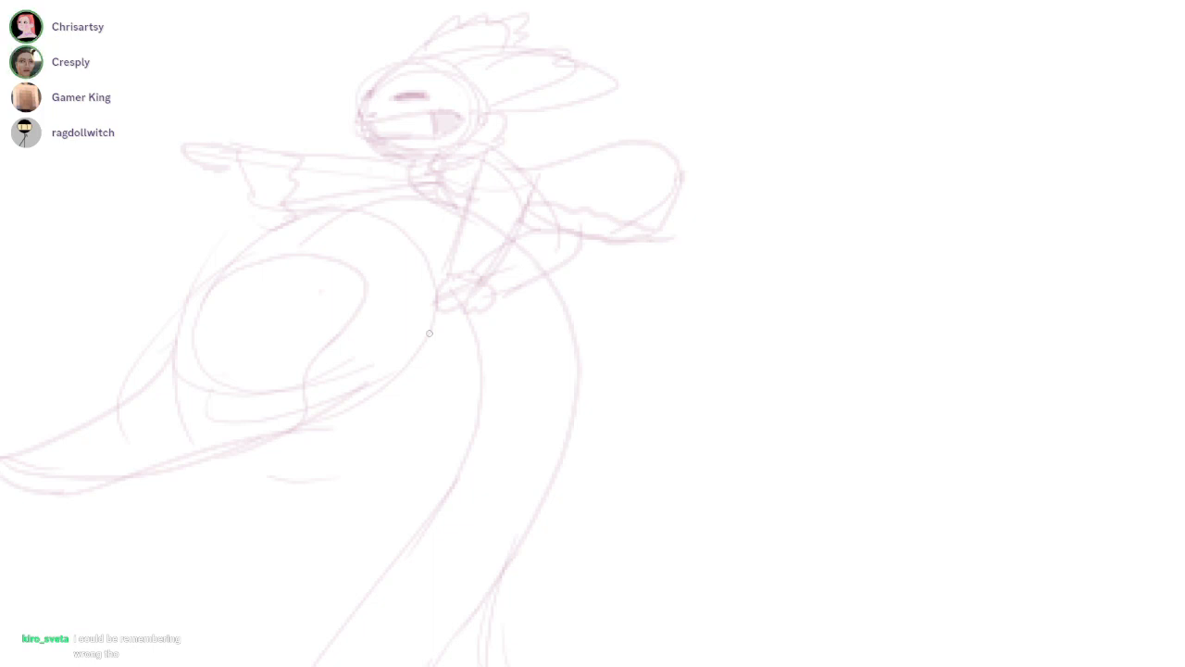
# Draw the swan's shaded oval pupil and darken the far eye at the edge of its face
pyautogui.moveTo(230, 296); pyautogui.dragTo(532, 280)
pyautogui.scroll(2, 531, 281)
pyautogui.moveTo(633, 292)
pyautogui.mouseDown()
pyautogui.moveTo(635, 276)
pyautogui.moveTo(583, 306)
pyautogui.moveTo(611, 292)
pyautogui.mouseUp()
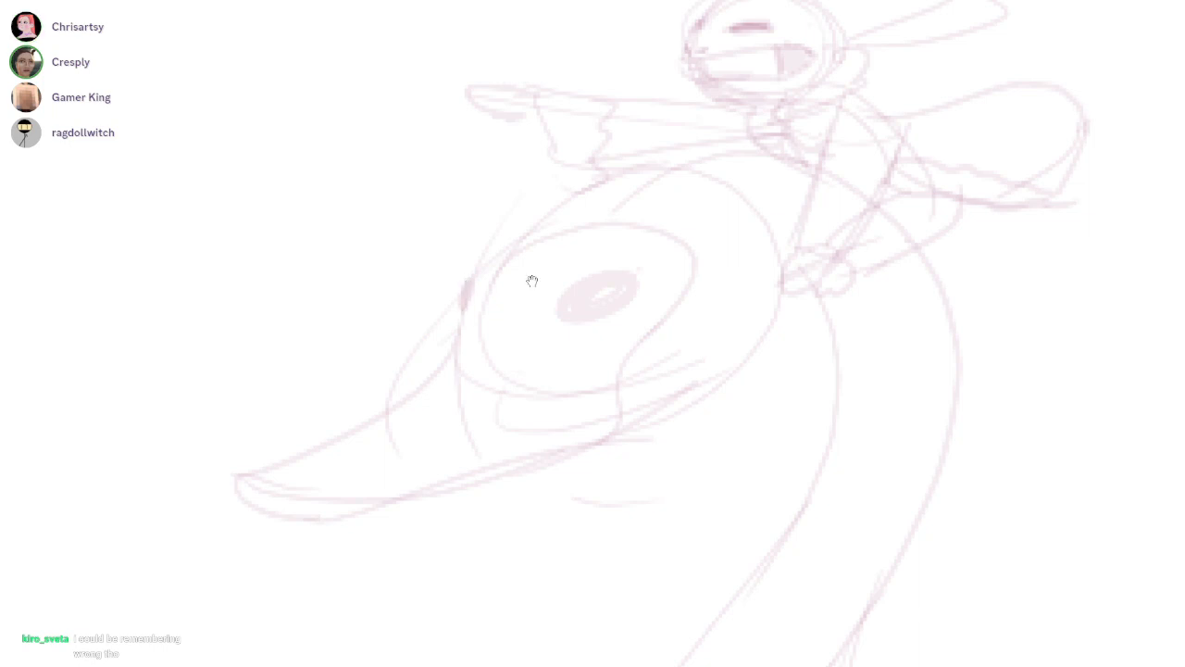
pyautogui.scroll(-6, 533, 281)
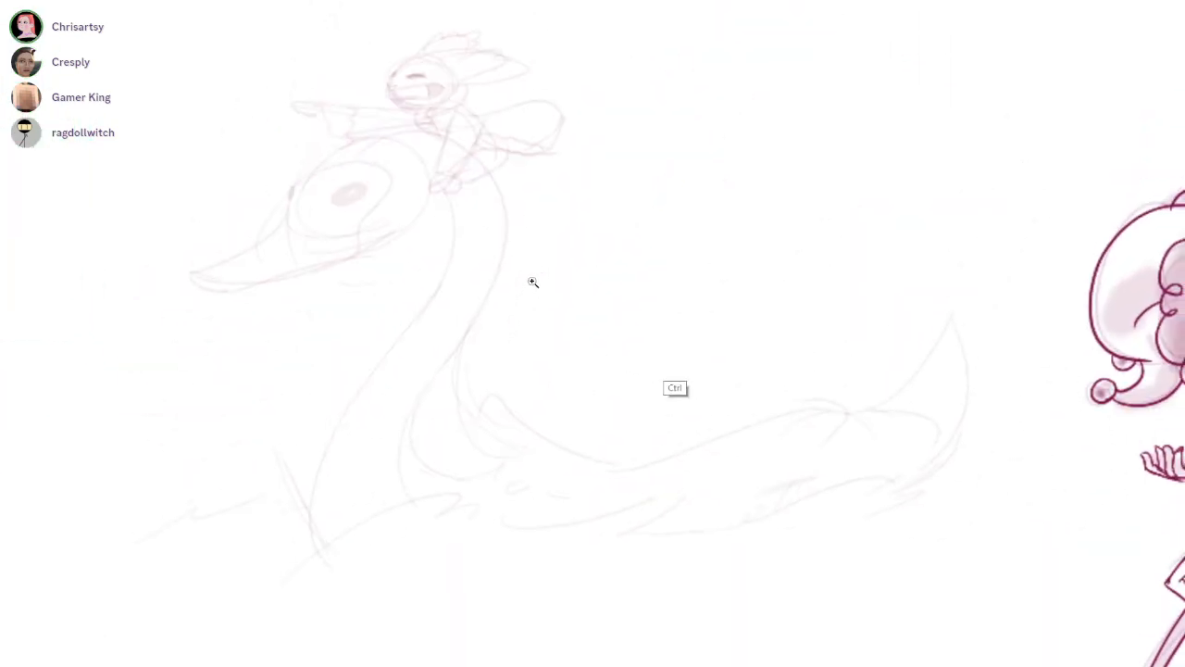
# Sketch overlapping ovals for a second passenger's head above the middle of the swan's hull
pyautogui.keyDown('ctrl'); pyautogui.click(533, 282); pyautogui.keyUp('ctrl')
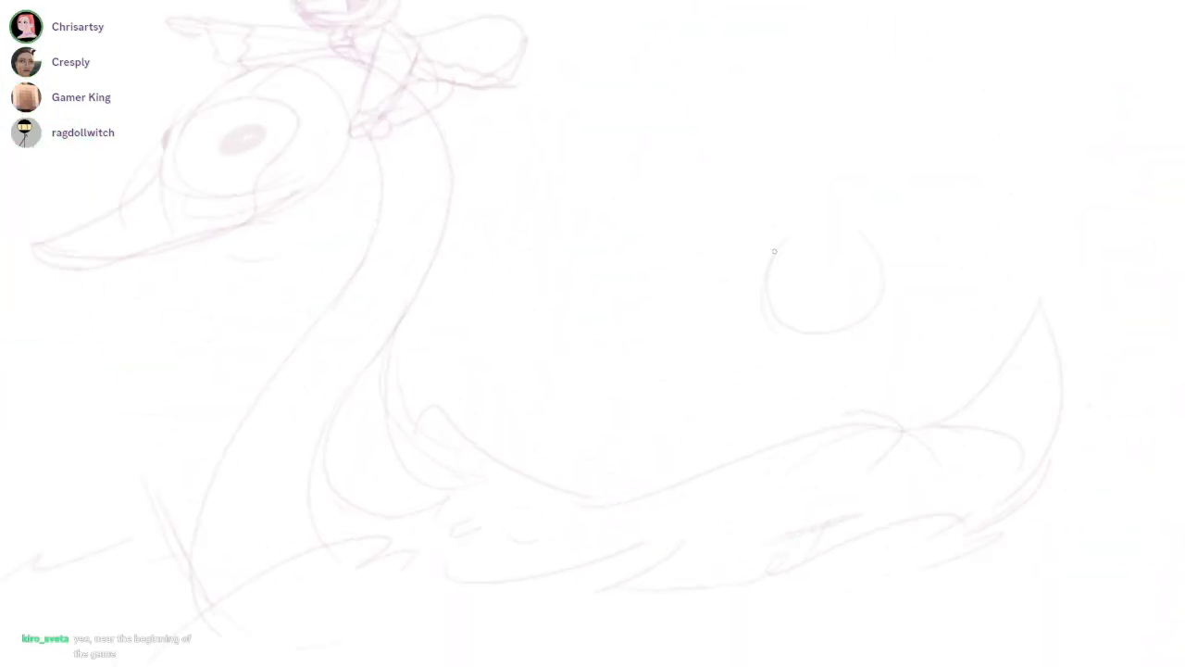
pyautogui.hotkey('ctrl', 'z')
pyautogui.moveTo(809, 320)
pyautogui.mouseDown()
pyautogui.moveTo(793, 331)
pyautogui.moveTo(866, 279)
pyautogui.mouseUp()
pyautogui.hotkey('ctrl', 'z')
pyautogui.moveTo(841, 235); pyautogui.dragTo(819, 233)
pyautogui.moveTo(925, 345); pyautogui.dragTo(918, 444)
pyautogui.hotkey('ctrl', 'z')
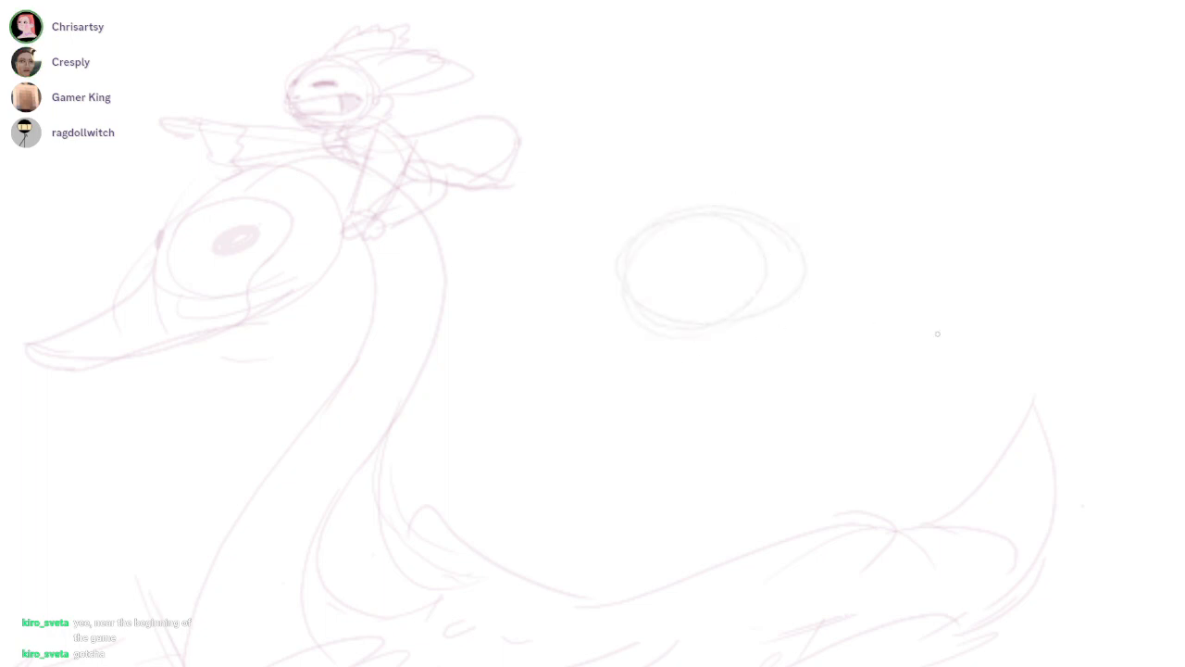
# Sketch a long tapering curve reaching back from beneath the second passenger's head toward the swan's tail
pyautogui.moveTo(841, 278); pyautogui.dragTo(945, 346)
pyautogui.hotkey('ctrl', 'z')
pyautogui.moveTo(635, 342); pyautogui.dragTo(574, 399)
pyautogui.moveTo(816, 302); pyautogui.dragTo(883, 412)
pyautogui.hotkey('ctrl', 'z')
pyautogui.hotkey('ctrl', 'z')
pyautogui.moveTo(776, 335); pyautogui.dragTo(952, 330)
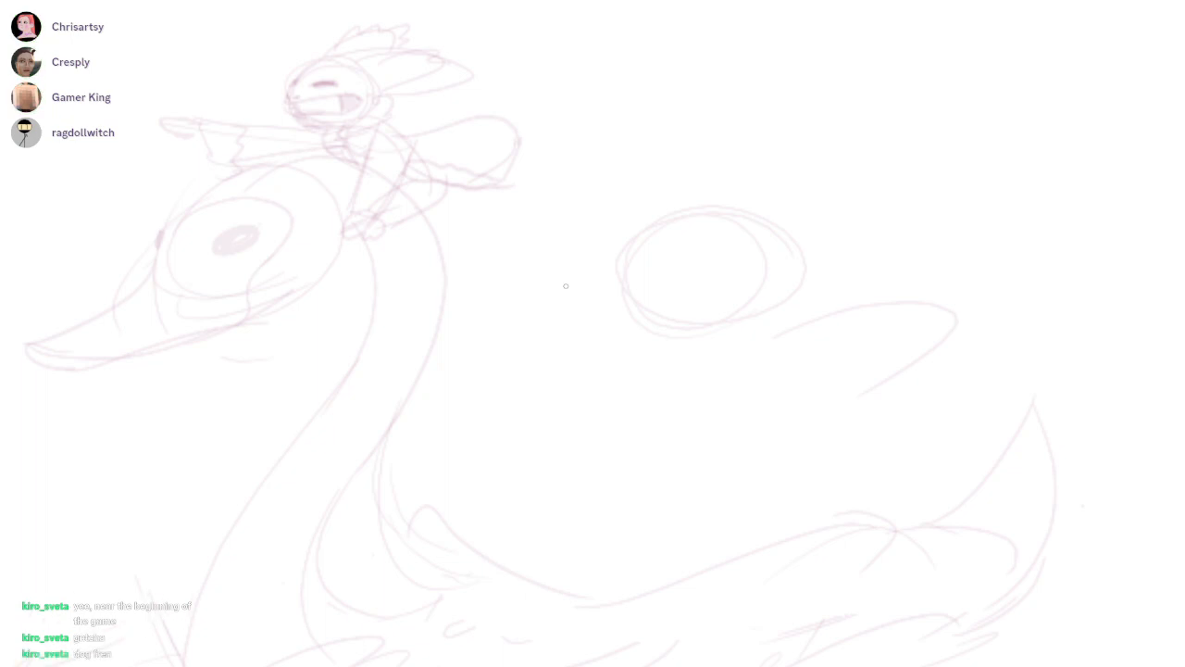
# Sketch the second passenger's rounded shoulder, reclining torso and two tall raised legs above the swan's hull
pyautogui.moveTo(745, 331); pyautogui.dragTo(780, 370)
pyautogui.moveTo(657, 545)
pyautogui.mouseDown()
pyautogui.moveTo(584, 364)
pyautogui.moveTo(557, 547)
pyautogui.mouseUp()
pyautogui.moveTo(568, 501)
pyautogui.mouseDown()
pyautogui.moveTo(552, 473)
pyautogui.moveTo(483, 500)
pyautogui.mouseUp()
pyautogui.moveTo(639, 550); pyautogui.dragTo(647, 567)
pyautogui.moveTo(571, 319); pyautogui.dragTo(563, 286)
pyautogui.moveTo(780, 337); pyautogui.dragTo(848, 395)
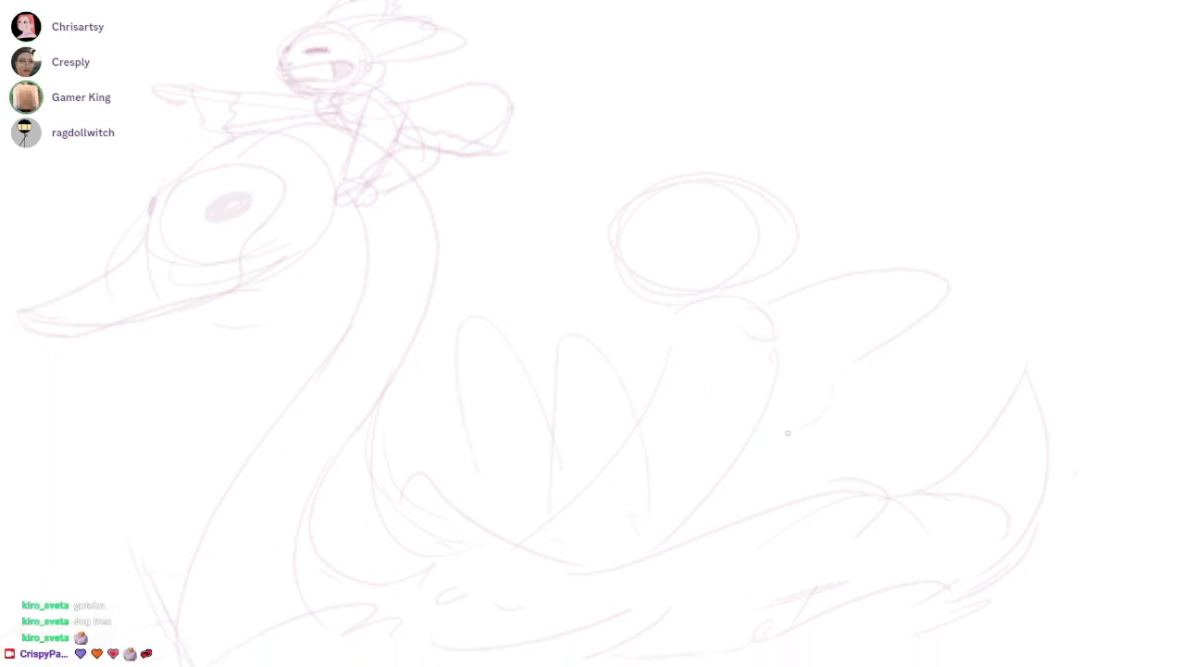
# Sketch a smaller round head with two rounded ears below the second passenger's head, against the torso
pyautogui.moveTo(723, 354)
pyautogui.mouseDown()
pyautogui.moveTo(779, 335)
pyautogui.moveTo(780, 349)
pyautogui.moveTo(844, 358)
pyautogui.mouseUp()
pyautogui.hotkey('ctrl', 'z')
pyautogui.hotkey('ctrl', 'z')
pyautogui.moveTo(762, 350); pyautogui.dragTo(566, 287)
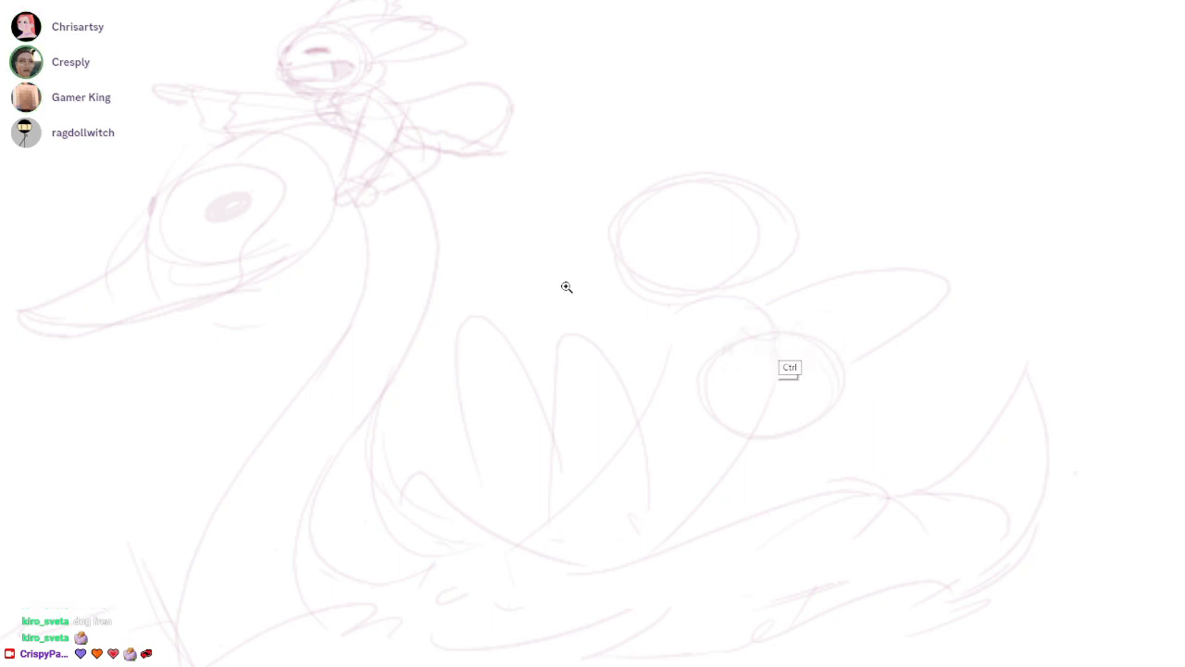
pyautogui.moveTo(681, 361); pyautogui.dragTo(759, 321)
pyautogui.hotkey('ctrl', 'z')
pyautogui.moveTo(826, 337); pyautogui.dragTo(894, 398)
pyautogui.moveTo(848, 301); pyautogui.dragTo(882, 414)
pyautogui.moveTo(846, 346); pyautogui.dragTo(865, 367)
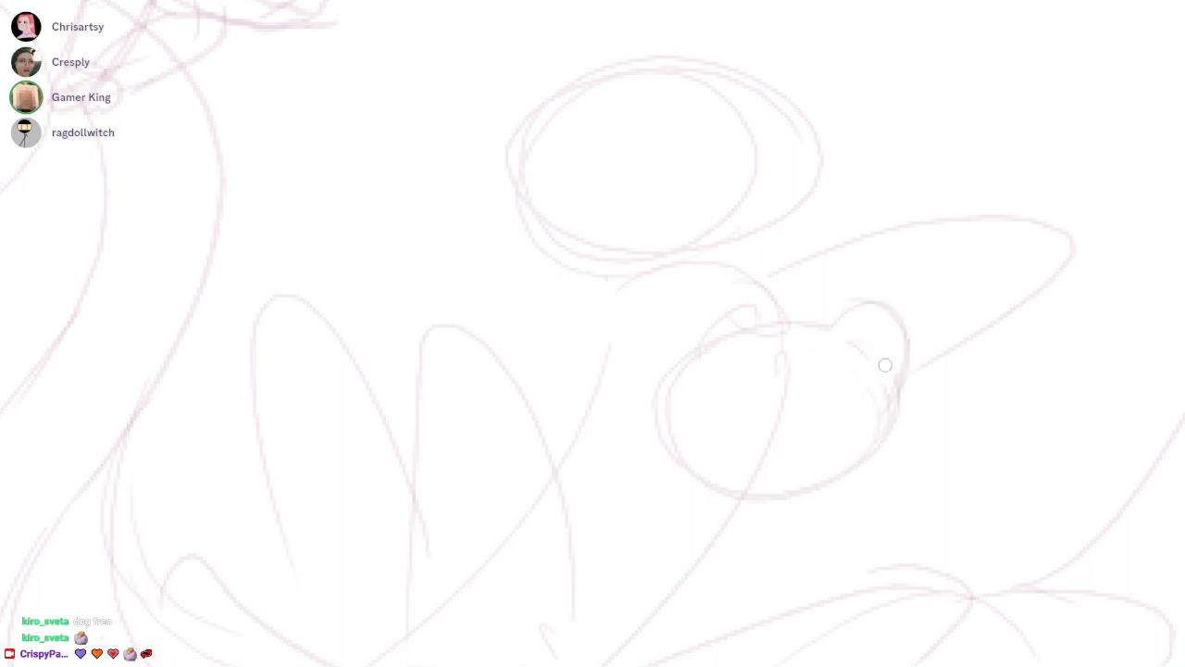
# Clear the torso line crossing the small round head and sketch the passenger's front shoulder curve
pyautogui.moveTo(794, 381); pyautogui.dragTo(767, 452)
pyautogui.moveTo(701, 281)
pyautogui.mouseDown()
pyautogui.moveTo(567, 286)
pyautogui.moveTo(602, 224)
pyautogui.moveTo(600, 188)
pyautogui.moveTo(538, 217)
pyautogui.mouseUp()
pyautogui.moveTo(566, 286); pyautogui.dragTo(686, 329)
pyautogui.moveTo(598, 256); pyautogui.dragTo(516, 324)
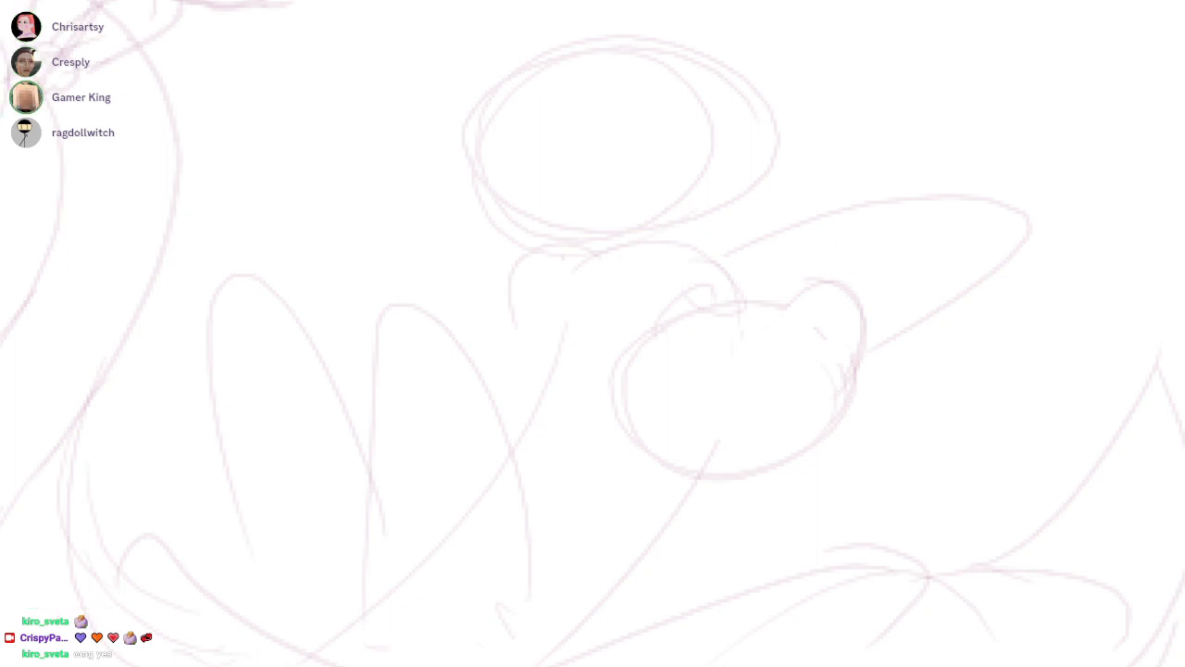
# Rework the tapering shape behind the passenger into a long bent arm with folds, and sketch collar shapes at the nape
pyautogui.moveTo(696, 250)
pyautogui.mouseDown()
pyautogui.moveTo(751, 212)
pyautogui.moveTo(1061, 308)
pyautogui.mouseUp()
pyautogui.moveTo(1044, 318); pyautogui.dragTo(977, 510)
pyautogui.moveTo(1018, 253)
pyautogui.mouseDown()
pyautogui.moveTo(895, 337)
pyautogui.moveTo(960, 224)
pyautogui.mouseUp()
pyautogui.press('b')
pyautogui.moveTo(1006, 290); pyautogui.dragTo(906, 358)
pyautogui.moveTo(904, 354); pyautogui.dragTo(891, 429)
pyautogui.moveTo(896, 320)
pyautogui.mouseDown()
pyautogui.moveTo(1003, 175)
pyautogui.moveTo(1048, 221)
pyautogui.moveTo(1081, 294)
pyautogui.moveTo(1060, 305)
pyautogui.mouseUp()
pyautogui.moveTo(1083, 185); pyautogui.dragTo(1096, 222)
pyautogui.moveTo(1056, 266); pyautogui.dragTo(1102, 260)
pyautogui.moveTo(860, 225)
pyautogui.mouseDown()
pyautogui.moveTo(971, 201)
pyautogui.moveTo(952, 327)
pyautogui.mouseUp()
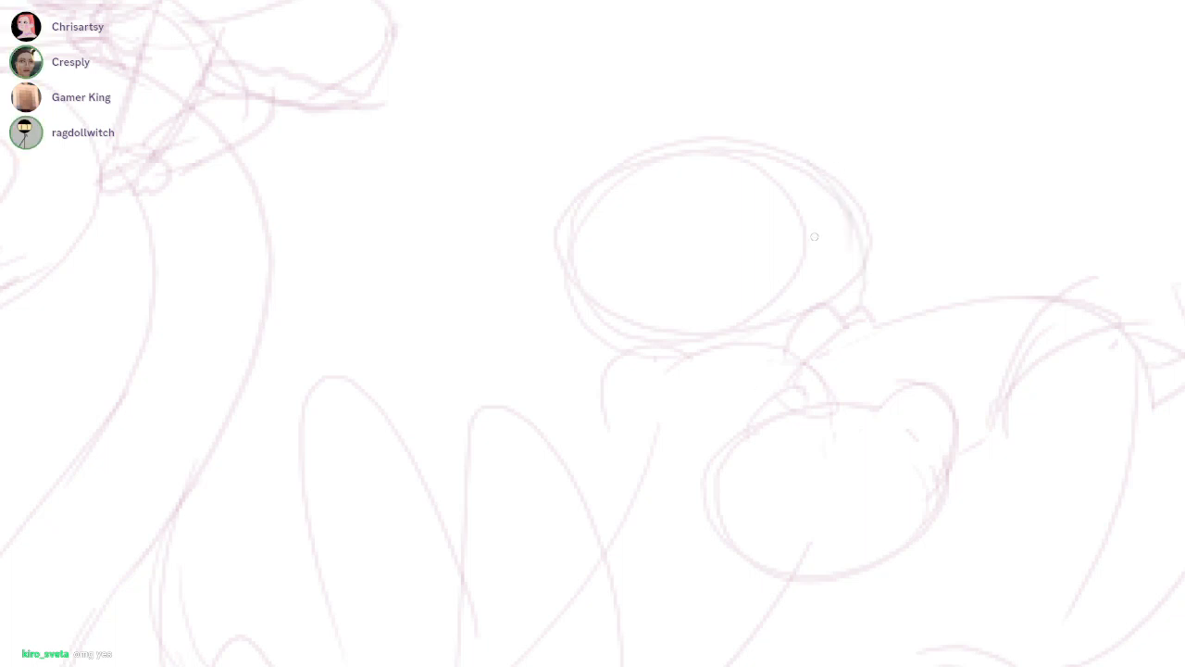
# Select the second passenger's head ovals and move them up and forward, away from the shoulders
pyautogui.moveTo(833, 307); pyautogui.dragTo(900, 194)
pyautogui.moveTo(623, 111); pyautogui.dragTo(828, 76)
pyautogui.moveTo(859, 224)
pyautogui.mouseDown()
pyautogui.moveTo(806, 189)
pyautogui.moveTo(819, 171)
pyautogui.mouseUp()
pyautogui.click(915, 148)
pyautogui.press('b')
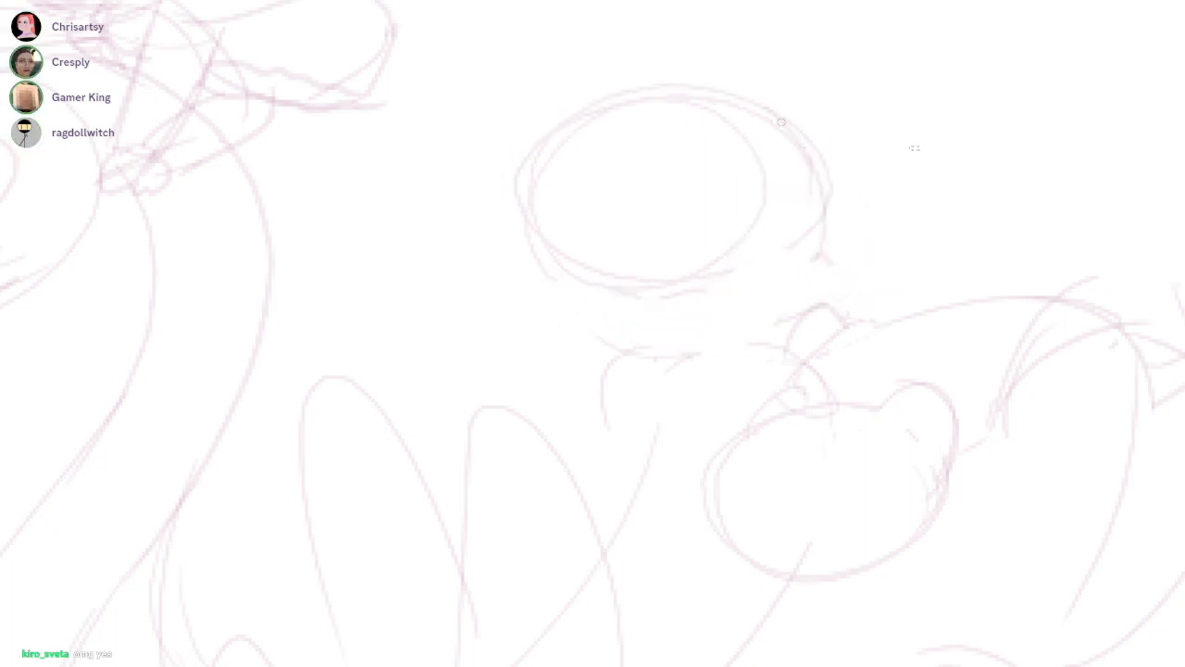
# Draw the passenger's neck with a curved nape line and a short throat line, erasing stray marks between them
pyautogui.moveTo(768, 110); pyautogui.dragTo(834, 303)
pyautogui.moveTo(821, 186); pyautogui.dragTo(837, 272)
pyautogui.press('e')
pyautogui.moveTo(815, 209)
pyautogui.mouseDown()
pyautogui.moveTo(809, 185)
pyautogui.moveTo(792, 248)
pyautogui.mouseUp()
pyautogui.press('b')
pyautogui.moveTo(681, 296); pyautogui.dragTo(697, 361)
pyautogui.hotkey('ctrl', 'z')
pyautogui.moveTo(670, 291); pyautogui.dragTo(668, 357)
pyautogui.hotkey('ctrl', 'space')
pyautogui.moveTo(860, 225); pyautogui.dragTo(847, 225)
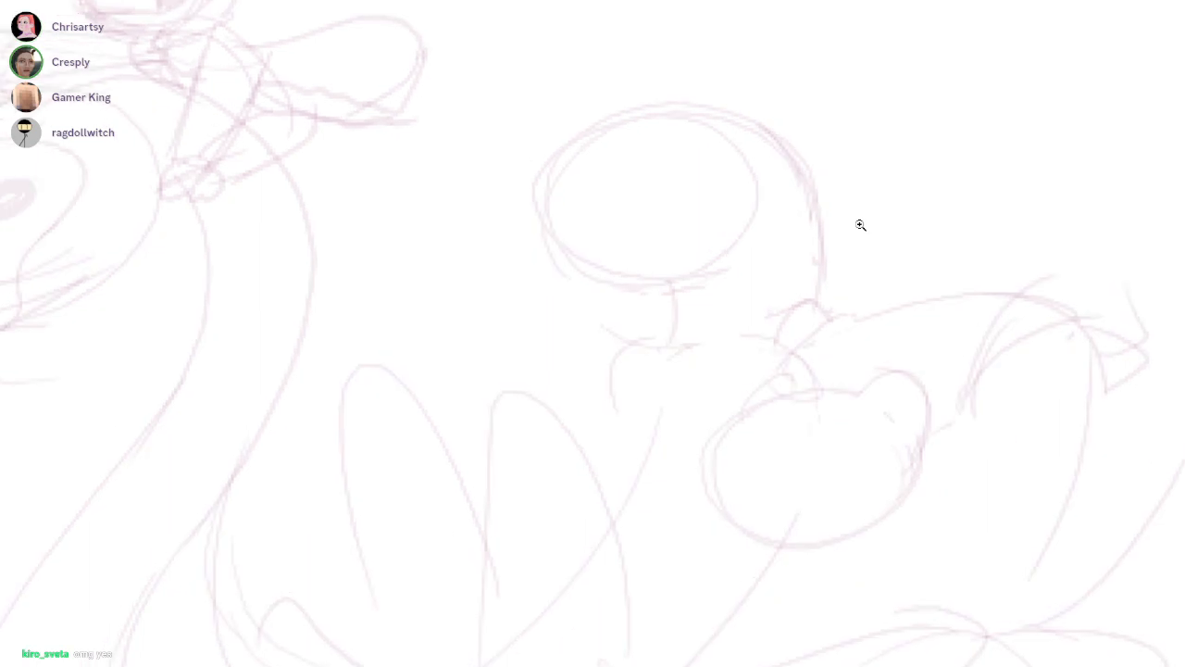
# Sketch the passenger's slanted collar and lapel at the base of the neck, with hatched folds at its front
pyautogui.moveTo(659, 395)
pyautogui.mouseDown()
pyautogui.moveTo(755, 354)
pyautogui.moveTo(754, 378)
pyautogui.mouseUp()
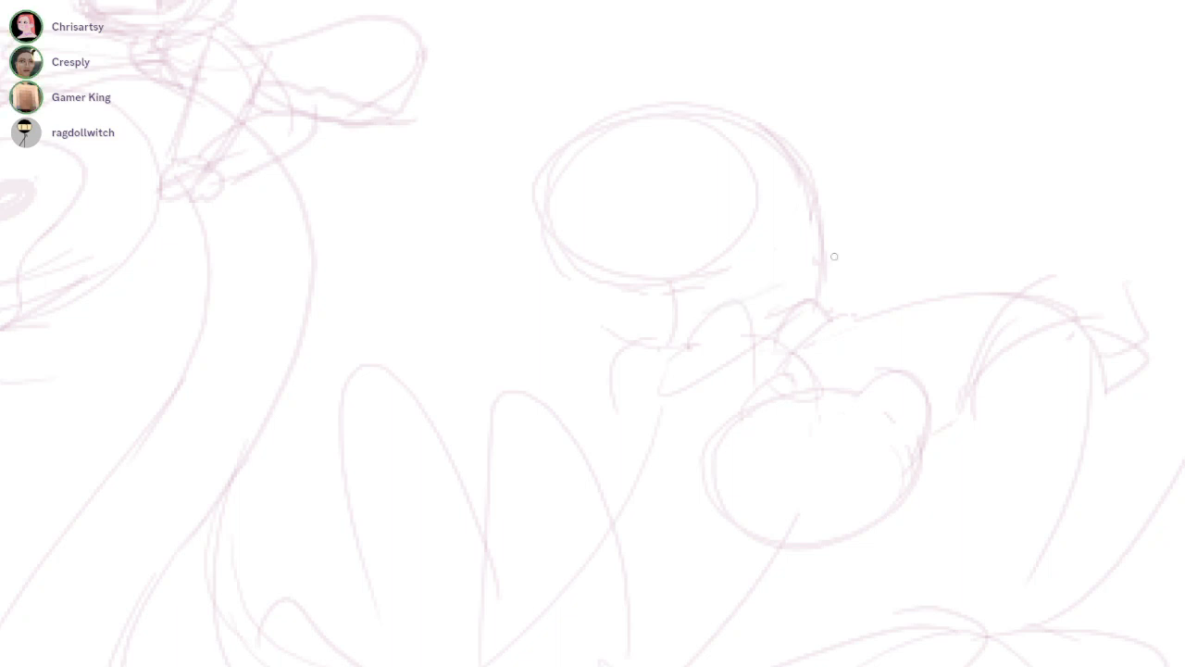
pyautogui.moveTo(658, 336); pyautogui.dragTo(674, 316)
pyautogui.moveTo(776, 277); pyautogui.dragTo(738, 385)
pyautogui.moveTo(699, 327); pyautogui.dragTo(831, 263)
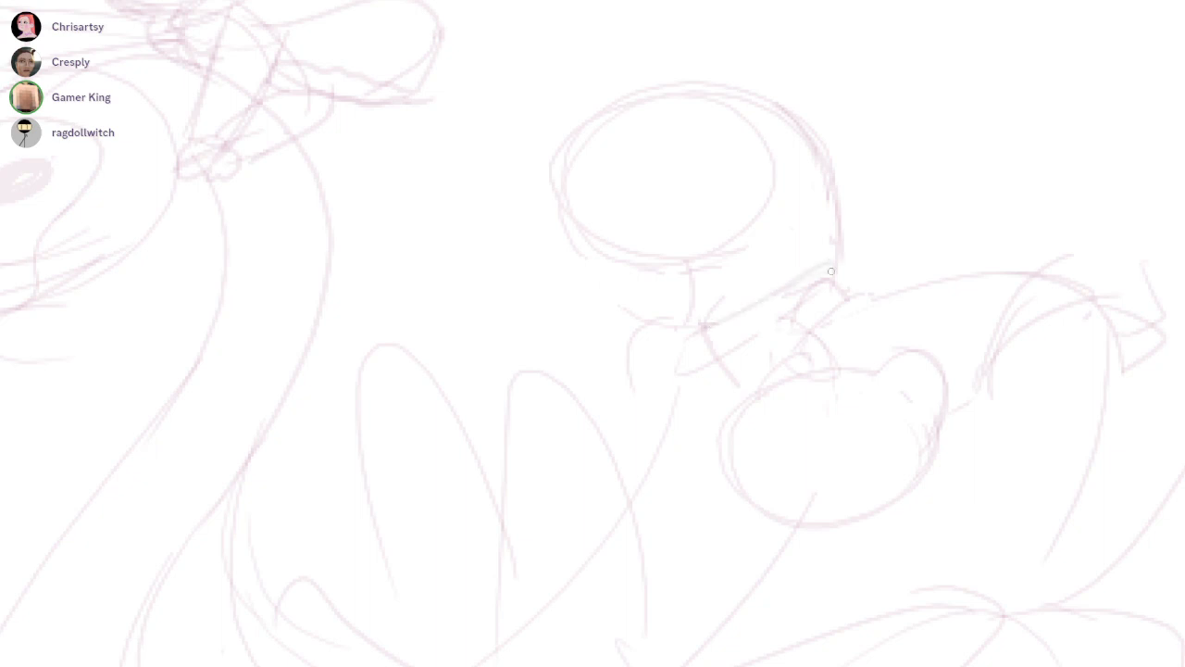
pyautogui.moveTo(700, 328); pyautogui.dragTo(661, 384)
pyautogui.moveTo(677, 337); pyautogui.dragTo(662, 385)
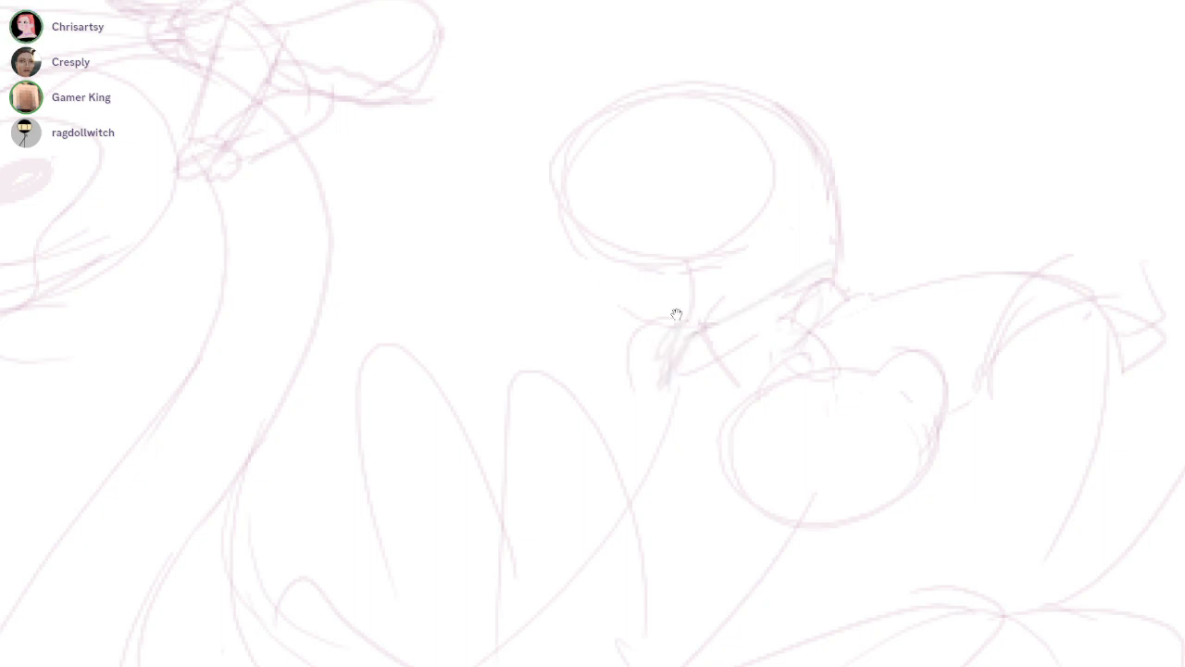
# Sketch a raised brow ridge at the back of the passenger's head, a bump on the snout and an eye oval
pyautogui.moveTo(677, 315); pyautogui.dragTo(769, 363)
pyautogui.moveTo(802, 151); pyautogui.dragTo(878, 127)
pyautogui.moveTo(806, 131); pyautogui.dragTo(983, 231)
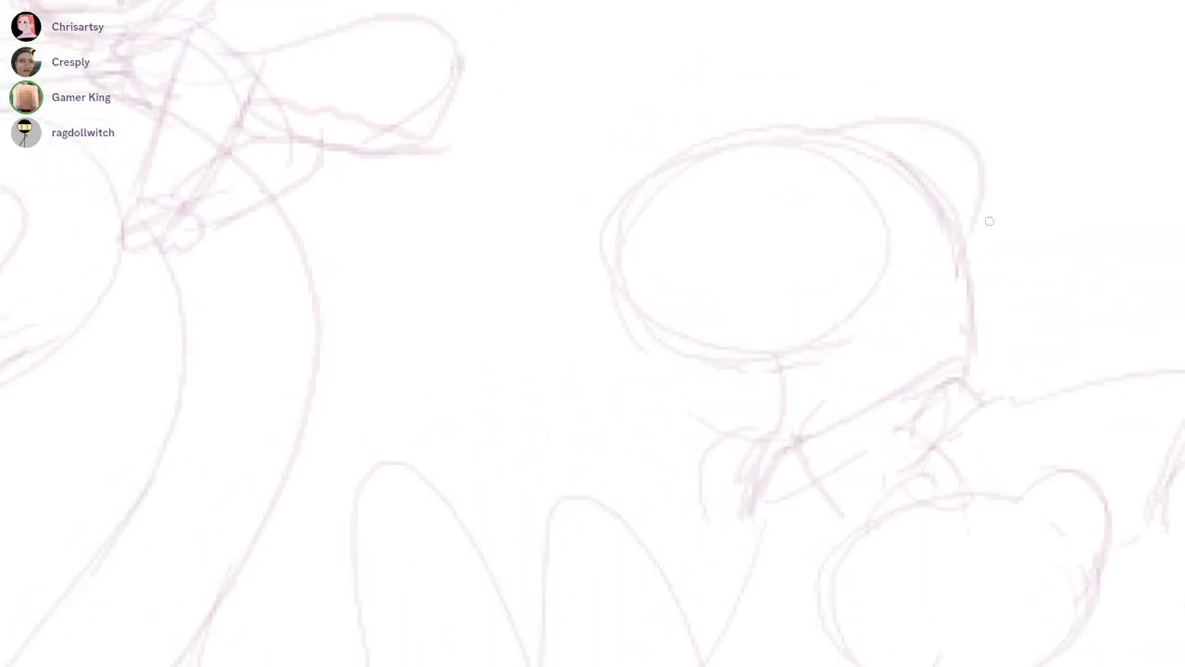
pyautogui.moveTo(693, 148); pyautogui.dragTo(761, 130)
pyautogui.keyDown('ctrl'); pyautogui.click(901, 146); pyautogui.keyUp('ctrl')
pyautogui.moveTo(817, 180)
pyautogui.mouseDown()
pyautogui.moveTo(794, 243)
pyautogui.moveTo(875, 160)
pyautogui.mouseUp()
# Sketch the passenger's reptilian snout with a long slanted mouth line and lower jaw, erasing excess lines beneath
pyautogui.moveTo(463, 256); pyautogui.dragTo(824, 380)
pyautogui.hotkey('ctrl', 'z')
pyautogui.moveTo(460, 237)
pyautogui.mouseDown()
pyautogui.moveTo(457, 322)
pyautogui.moveTo(764, 354)
pyautogui.mouseUp()
pyautogui.hotkey('ctrl', 'z')
pyautogui.moveTo(492, 329)
pyautogui.mouseDown()
pyautogui.moveTo(775, 364)
pyautogui.moveTo(882, 412)
pyautogui.moveTo(713, 475)
pyautogui.moveTo(582, 389)
pyautogui.mouseUp()
pyautogui.hotkey('ctrl', 'z')
pyautogui.moveTo(509, 345)
pyautogui.mouseDown()
pyautogui.moveTo(611, 410)
pyautogui.moveTo(770, 455)
pyautogui.moveTo(730, 487)
pyautogui.mouseUp()
pyautogui.press('e')
pyautogui.moveTo(493, 407); pyautogui.dragTo(624, 510)
pyautogui.moveTo(555, 456); pyautogui.dragTo(617, 443)
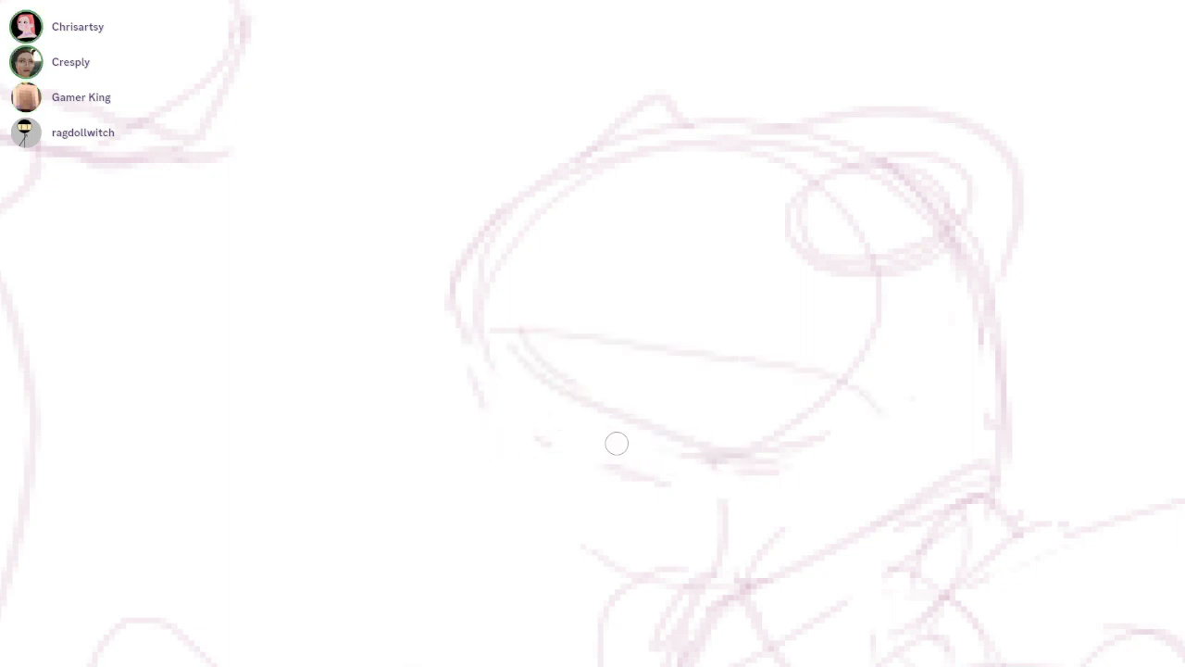
# Redraw the lower jaw and throat, and set the back of the neck further back, erasing the old nape line
pyautogui.press('b')
pyautogui.moveTo(483, 331); pyautogui.dragTo(850, 466)
pyautogui.moveTo(770, 463); pyautogui.dragTo(798, 511)
pyautogui.moveTo(1009, 231)
pyautogui.mouseDown()
pyautogui.moveTo(1009, 448)
pyautogui.moveTo(996, 500)
pyautogui.mouseUp()
pyautogui.hotkey('ctrl', 'z')
pyautogui.moveTo(1017, 232)
pyautogui.mouseDown()
pyautogui.moveTo(1034, 264)
pyautogui.moveTo(1046, 526)
pyautogui.mouseUp()
pyautogui.moveTo(1054, 300); pyautogui.dragTo(1032, 481)
pyautogui.press('e')
pyautogui.moveTo(985, 278); pyautogui.dragTo(982, 461)
# Erase the old eye oval and redraw it as a wider pointed eye tucked beneath the brow ridge
pyautogui.moveTo(822, 189)
pyautogui.mouseDown()
pyautogui.moveTo(830, 264)
pyautogui.moveTo(886, 238)
pyautogui.mouseUp()
pyautogui.press('b')
pyautogui.moveTo(982, 172); pyautogui.dragTo(770, 190)
pyautogui.moveTo(775, 206); pyautogui.dragTo(990, 222)
pyautogui.moveTo(1009, 172); pyautogui.dragTo(953, 233)
pyautogui.moveTo(1075, 216); pyautogui.dragTo(557, 84)
pyautogui.moveTo(768, 167); pyautogui.dragTo(757, 212)
# Draw the curved iris bands inside the eye and shade the far brow bump on the snout
pyautogui.hotkey('ctrl', 'd')
pyautogui.moveTo(892, 191)
pyautogui.mouseDown()
pyautogui.moveTo(886, 276)
pyautogui.moveTo(878, 287)
pyautogui.moveTo(890, 245)
pyautogui.moveTo(863, 282)
pyautogui.mouseUp()
pyautogui.hotkey('ctrl', 'z')
pyautogui.click(676, 313)
pyautogui.hotkey('ctrl', 'z')
pyautogui.moveTo(876, 192)
pyautogui.mouseDown()
pyautogui.moveTo(767, 254)
pyautogui.moveTo(846, 266)
pyautogui.mouseUp()
pyautogui.moveTo(873, 193)
pyautogui.mouseDown()
pyautogui.moveTo(806, 222)
pyautogui.moveTo(864, 232)
pyautogui.moveTo(899, 209)
pyautogui.mouseUp()
pyautogui.moveTo(620, 163); pyautogui.dragTo(585, 201)
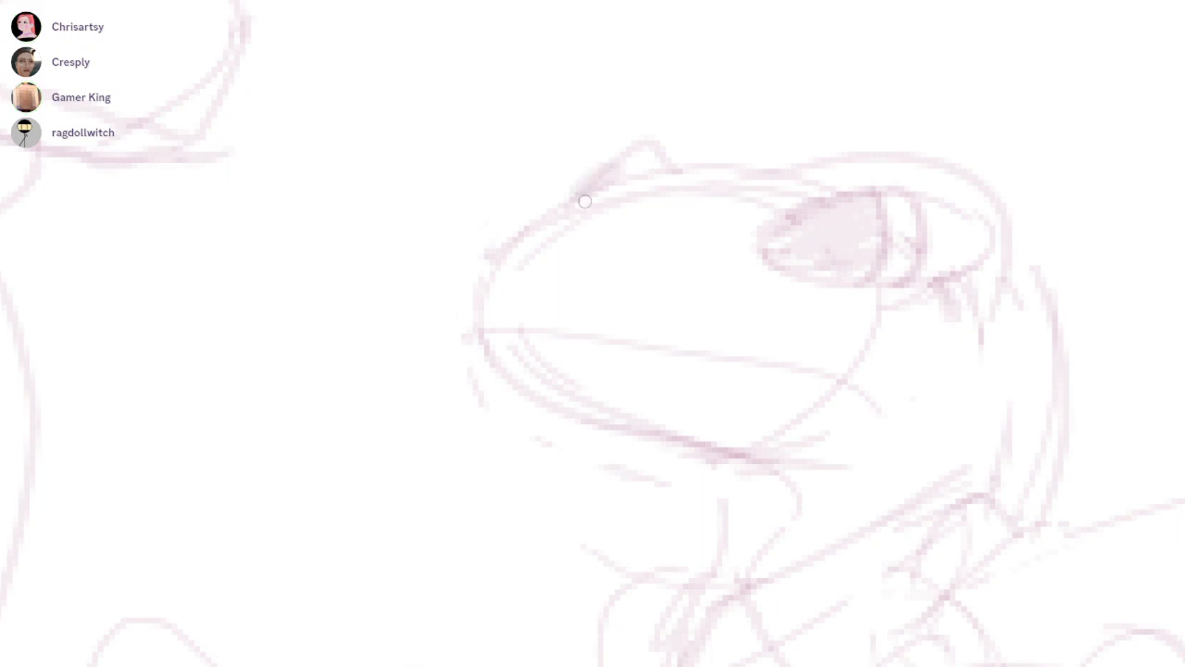
# Flatten the passenger's eye with a heavy upper eyelid and erase the leftover lines
pyautogui.moveTo(930, 342); pyautogui.dragTo(909, 288)
pyautogui.moveTo(737, 180); pyautogui.dragTo(935, 154)
pyautogui.moveTo(743, 210)
pyautogui.mouseDown()
pyautogui.moveTo(950, 220)
pyautogui.moveTo(857, 240)
pyautogui.mouseUp()
pyautogui.press('e')
pyautogui.moveTo(642, 327); pyautogui.dragTo(676, 314)
# Arch the upper mouth line over a raised tongue and add a small rounded bump at the snout's tip
pyautogui.moveTo(486, 255)
pyautogui.mouseDown()
pyautogui.moveTo(621, 235)
pyautogui.moveTo(894, 309)
pyautogui.moveTo(921, 332)
pyautogui.mouseUp()
pyautogui.moveTo(745, 239); pyautogui.dragTo(837, 274)
pyautogui.hotkey('ctrl', 'z')
pyautogui.moveTo(744, 285); pyautogui.dragTo(848, 280)
pyautogui.moveTo(487, 257); pyautogui.dragTo(491, 226)
# Draw a row of pointed teeth along the upper jaw and shade the back corner of the open mouth
pyautogui.moveTo(606, 246)
pyautogui.mouseDown()
pyautogui.moveTo(691, 262)
pyautogui.moveTo(736, 256)
pyautogui.mouseUp()
pyautogui.moveTo(846, 269); pyautogui.dragTo(915, 304)
pyautogui.moveTo(712, 316); pyautogui.dragTo(677, 313)
pyautogui.hotkey('ctrl', 'z')
pyautogui.hotkey('ctrl', 'z')
pyautogui.moveTo(555, 239)
pyautogui.mouseDown()
pyautogui.moveTo(648, 264)
pyautogui.moveTo(733, 246)
pyautogui.mouseUp()
pyautogui.moveTo(837, 290)
pyautogui.mouseDown()
pyautogui.moveTo(883, 297)
pyautogui.moveTo(849, 302)
pyautogui.moveTo(902, 346)
pyautogui.mouseUp()
pyautogui.hotkey('ctrl', 'z')
pyautogui.scroll(-2, 677, 315)
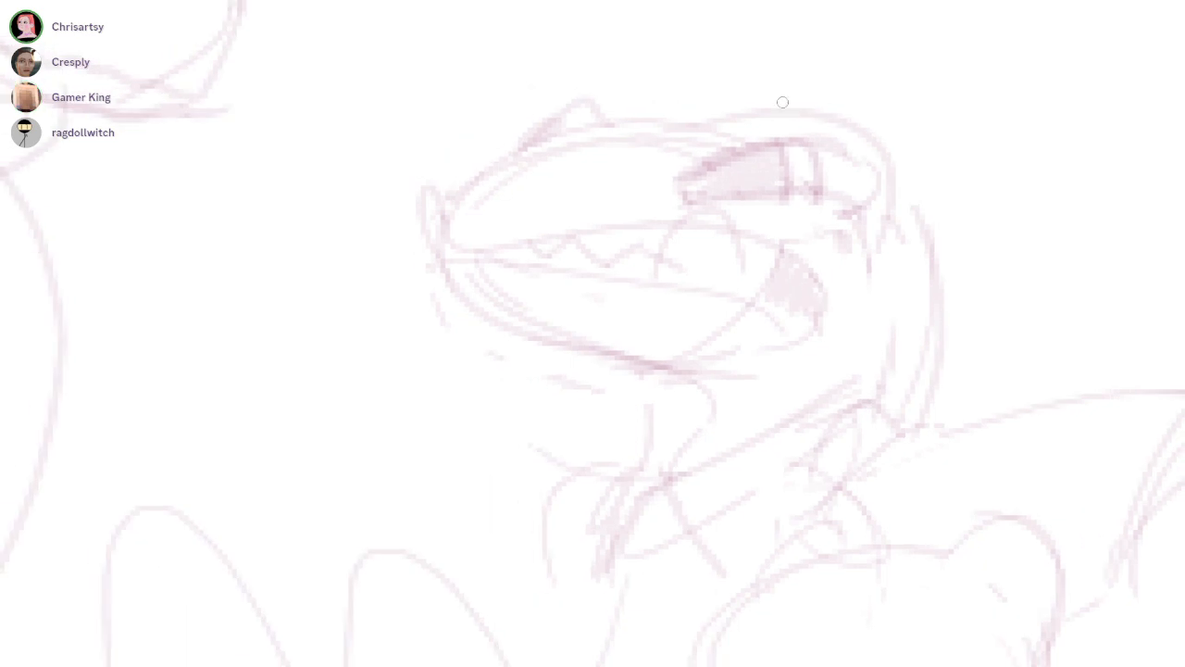
# Draw three small oval scale spots along the top of the passenger's snout
pyautogui.moveTo(636, 127); pyautogui.dragTo(656, 138)
pyautogui.moveTo(524, 180); pyautogui.dragTo(563, 155)
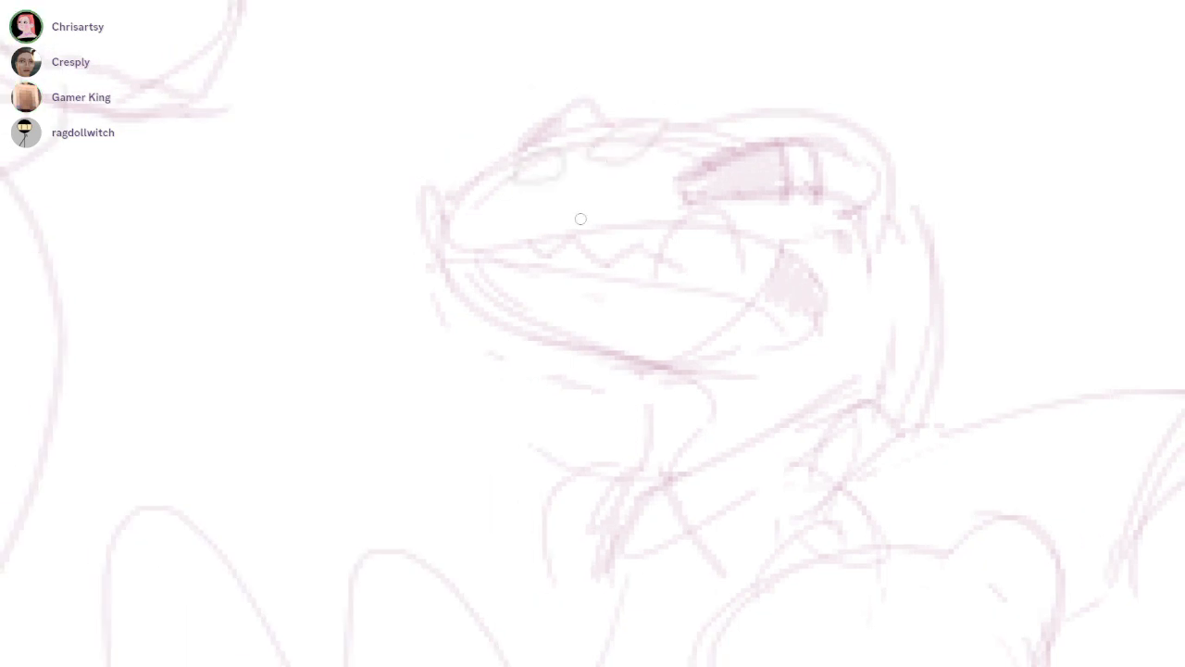
pyautogui.moveTo(624, 183); pyautogui.dragTo(567, 191)
pyautogui.moveTo(677, 315); pyautogui.dragTo(633, 237)
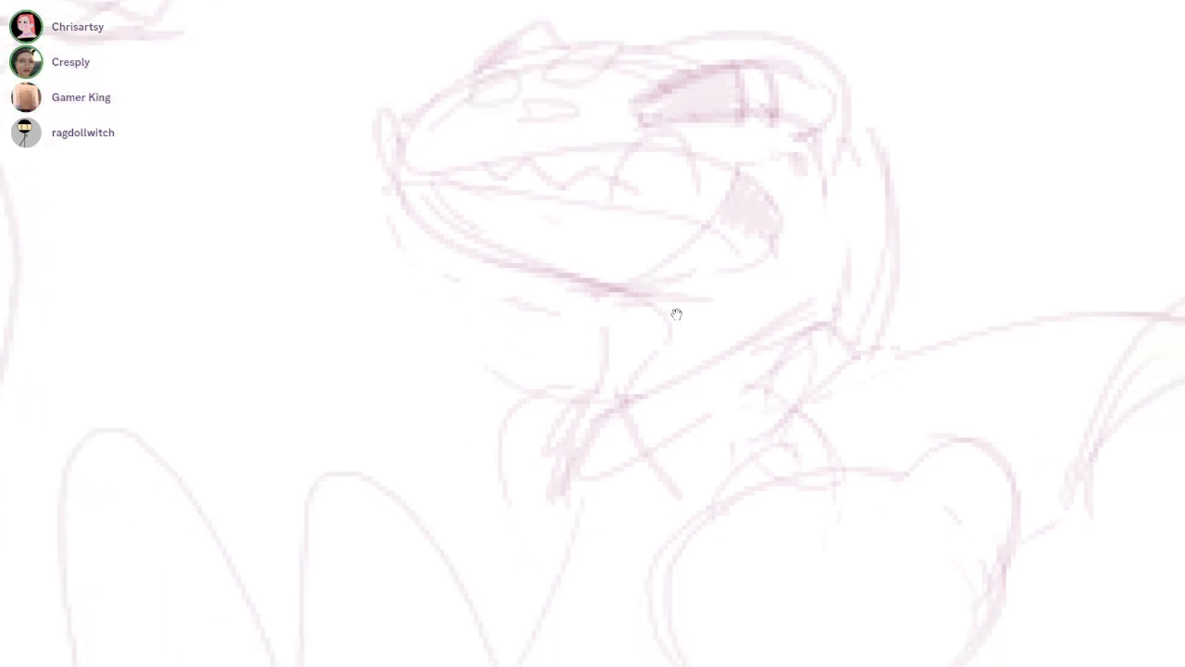
# Round out the mouth's back corner behind the jaw and extend its shading to the cheek
pyautogui.moveTo(694, 144)
pyautogui.mouseDown()
pyautogui.moveTo(771, 286)
pyautogui.moveTo(743, 268)
pyautogui.mouseUp()
pyautogui.hotkey('ctrl', 'z')
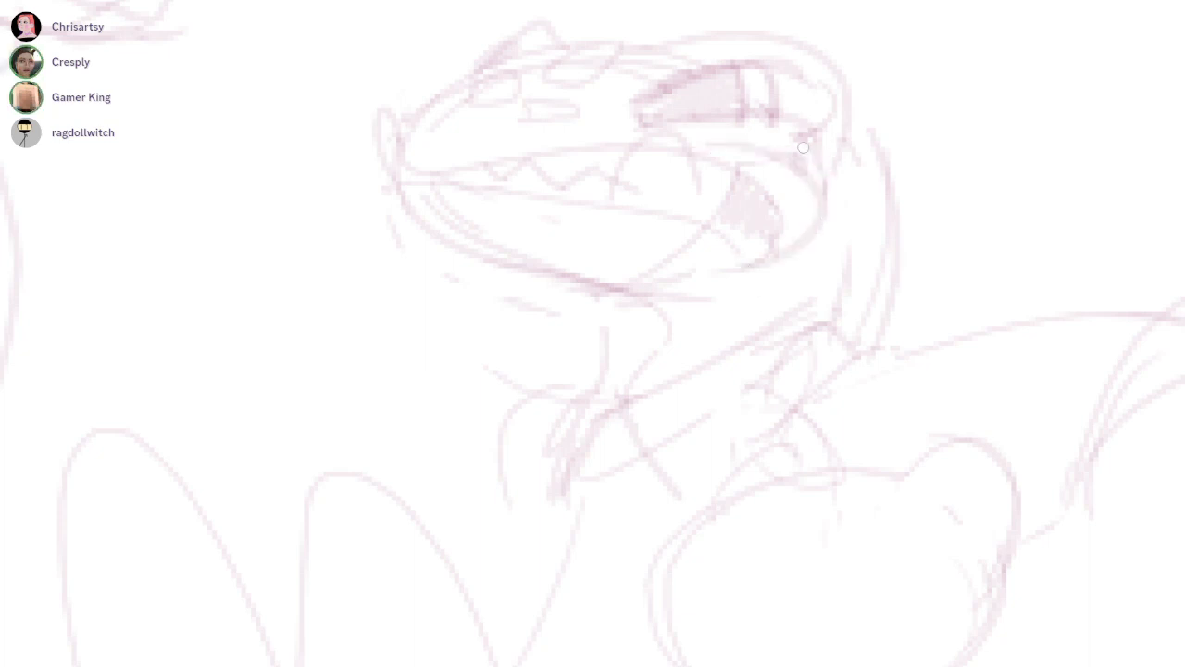
pyautogui.moveTo(770, 156); pyautogui.dragTo(803, 246)
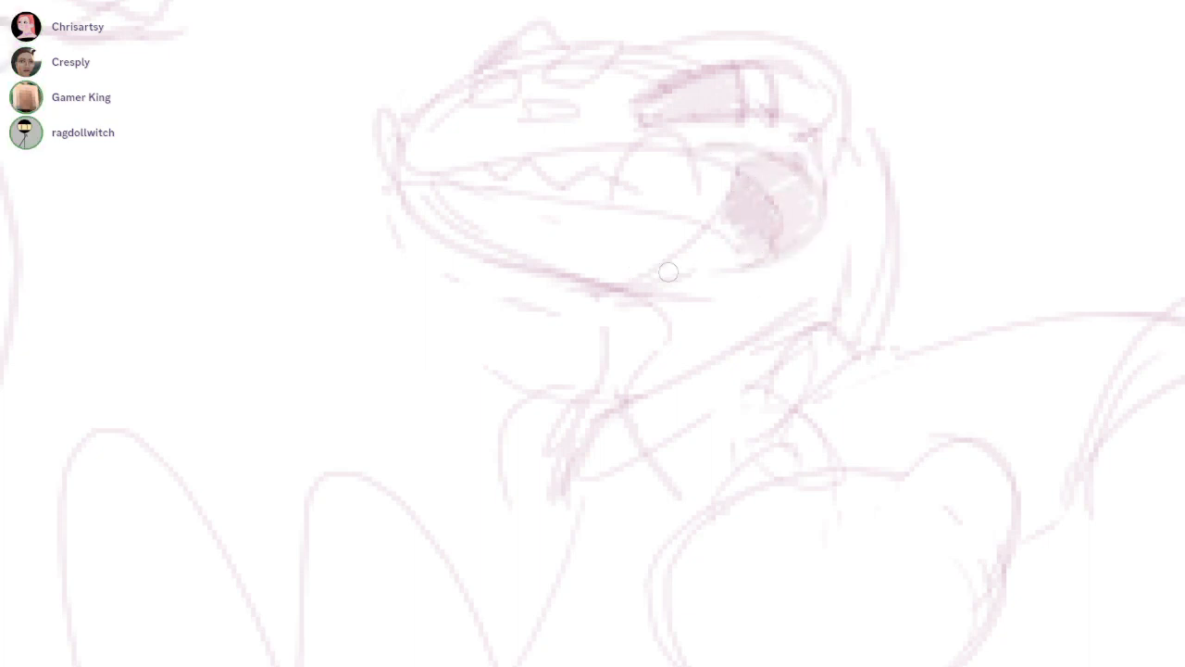
# Redraw the neck's front and back lines and define the wide slanted collar band with its gathered front folds
pyautogui.moveTo(628, 299); pyautogui.dragTo(593, 416)
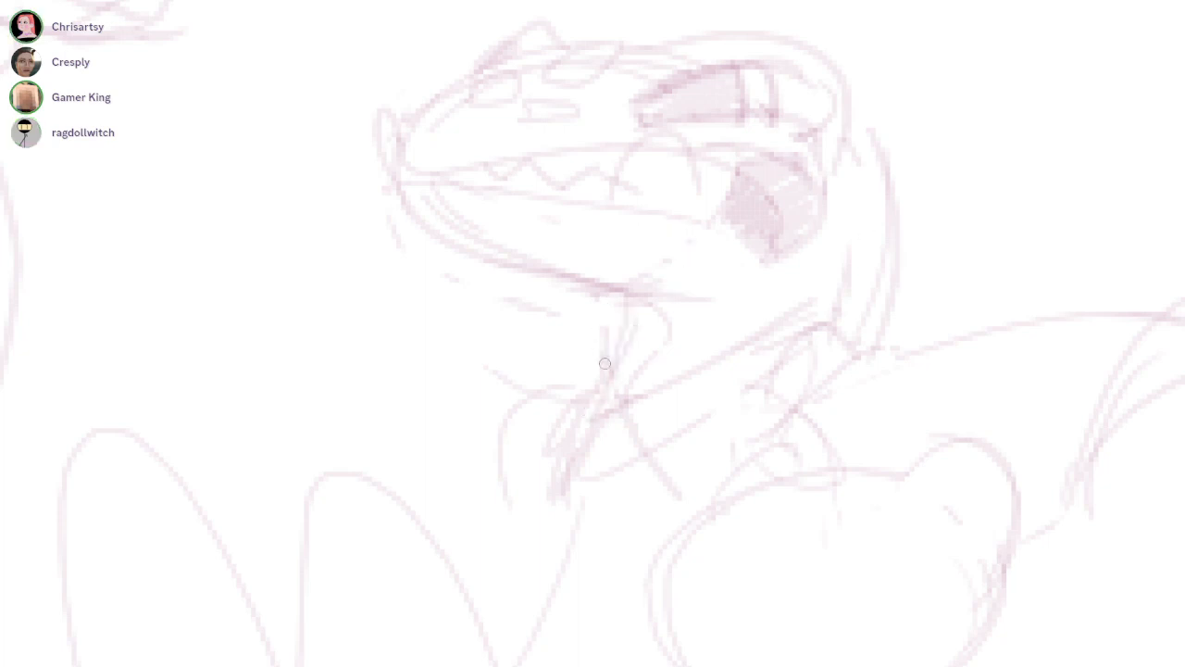
pyautogui.moveTo(859, 123); pyautogui.dragTo(878, 335)
pyautogui.moveTo(652, 392); pyautogui.dragTo(831, 324)
pyautogui.hotkey('ctrl', 'z')
pyautogui.moveTo(850, 283); pyautogui.dragTo(732, 349)
pyautogui.moveTo(654, 392)
pyautogui.mouseDown()
pyautogui.moveTo(789, 337)
pyautogui.moveTo(607, 375)
pyautogui.mouseUp()
pyautogui.moveTo(781, 359); pyautogui.dragTo(774, 374)
pyautogui.moveTo(711, 372)
pyautogui.mouseDown()
pyautogui.moveTo(622, 402)
pyautogui.moveTo(693, 449)
pyautogui.mouseUp()
pyautogui.moveTo(620, 402)
pyautogui.mouseDown()
pyautogui.moveTo(652, 467)
pyautogui.moveTo(796, 383)
pyautogui.mouseUp()
pyautogui.moveTo(650, 447); pyautogui.dragTo(798, 380)
pyautogui.moveTo(599, 371); pyautogui.dragTo(568, 445)
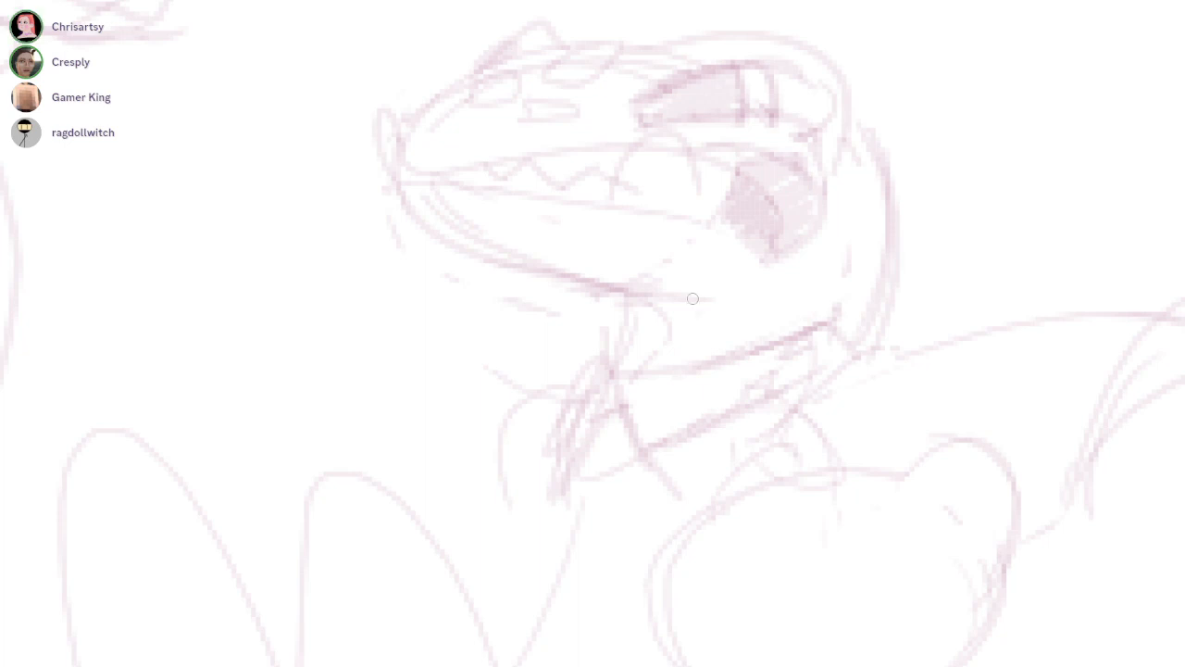
pyautogui.moveTo(693, 298); pyautogui.dragTo(698, 363)
pyautogui.moveTo(725, 270); pyautogui.dragTo(696, 288)
pyautogui.moveTo(831, 210); pyautogui.dragTo(860, 267)
# Redraw the passenger's front raised leg with a fuller rounded knee and inner fold lines
pyautogui.moveTo(898, 421)
pyautogui.mouseDown()
pyautogui.moveTo(866, 319)
pyautogui.moveTo(694, 288)
pyautogui.mouseUp()
pyautogui.moveTo(680, 484); pyautogui.dragTo(692, 419)
pyautogui.moveTo(656, 530); pyautogui.dragTo(533, 271)
pyautogui.hotkey('ctrl', 'z')
pyautogui.moveTo(387, 279)
pyautogui.mouseDown()
pyautogui.moveTo(521, 343)
pyautogui.moveTo(408, 566)
pyautogui.mouseUp()
pyautogui.moveTo(387, 474); pyautogui.dragTo(424, 554)
pyautogui.moveTo(451, 276); pyautogui.dragTo(469, 427)
pyautogui.moveTo(498, 309)
pyautogui.mouseDown()
pyautogui.moveTo(490, 399)
pyautogui.moveTo(475, 386)
pyautogui.mouseUp()
pyautogui.hotkey('ctrl', 'z')
pyautogui.moveTo(487, 354); pyautogui.dragTo(511, 551)
# Redraw the second raised leg with a broader outer curve, an inner contour and a slanted lower edge
pyautogui.moveTo(530, 339); pyautogui.dragTo(678, 529)
pyautogui.moveTo(643, 370); pyautogui.dragTo(674, 601)
pyautogui.press('e')
pyautogui.moveTo(575, 340); pyautogui.dragTo(649, 642)
pyautogui.moveTo(621, 432); pyautogui.dragTo(595, 449)
pyautogui.moveTo(604, 439)
pyautogui.mouseDown()
pyautogui.moveTo(607, 648)
pyautogui.moveTo(624, 502)
pyautogui.moveTo(678, 568)
pyautogui.mouseUp()
pyautogui.hotkey('ctrl', 'z')
pyautogui.moveTo(678, 563)
pyautogui.mouseDown()
pyautogui.moveTo(604, 622)
pyautogui.moveTo(535, 624)
pyautogui.moveTo(676, 569)
pyautogui.mouseUp()
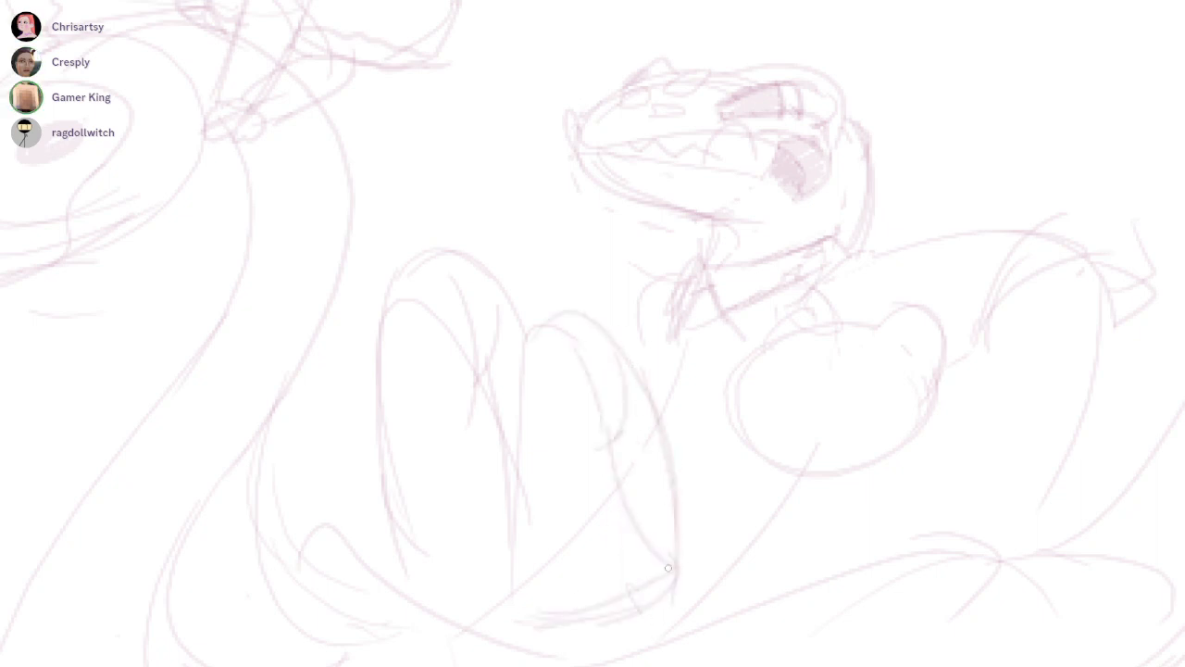
# Close the bottom of the passenger's front raised leg and extend the second leg's outer curve down towards the boat floor
pyautogui.moveTo(411, 577); pyautogui.dragTo(508, 563)
pyautogui.moveTo(673, 326)
pyautogui.mouseDown()
pyautogui.moveTo(696, 289)
pyautogui.moveTo(706, 478)
pyautogui.mouseUp()
pyautogui.hotkey('ctrl', 'z')
pyautogui.moveTo(594, 275)
pyautogui.mouseDown()
pyautogui.moveTo(641, 281)
pyautogui.moveTo(723, 559)
pyautogui.mouseUp()
pyautogui.moveTo(714, 272)
pyautogui.mouseDown()
pyautogui.moveTo(695, 283)
pyautogui.moveTo(658, 258)
pyautogui.mouseUp()
pyautogui.moveTo(729, 386); pyautogui.dragTo(606, 432)
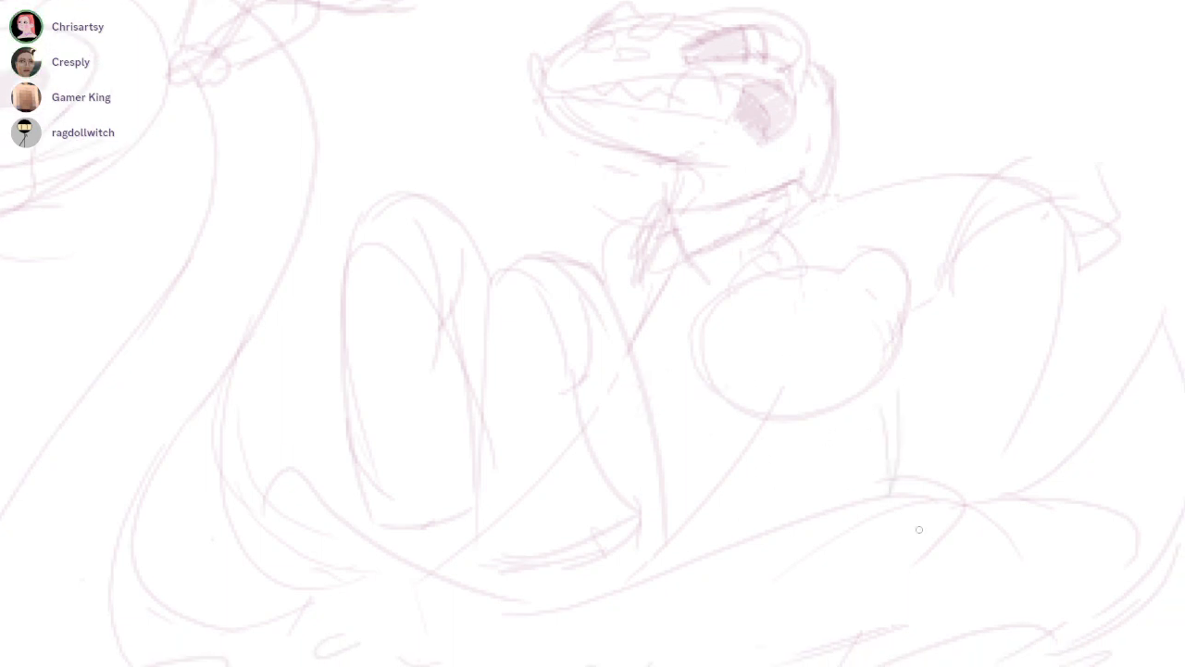
# Sketch the passenger's hand with rounded fingers gripping the boat's rim and redraw the wrist and forearm lines above it
pyautogui.moveTo(760, 251); pyautogui.dragTo(695, 286)
pyautogui.moveTo(813, 416)
pyautogui.mouseDown()
pyautogui.moveTo(806, 484)
pyautogui.moveTo(865, 507)
pyautogui.mouseUp()
pyautogui.moveTo(850, 500)
pyautogui.mouseDown()
pyautogui.moveTo(874, 583)
pyautogui.moveTo(901, 522)
pyautogui.moveTo(881, 569)
pyautogui.mouseUp()
pyautogui.hotkey('ctrl', 'z')
pyautogui.moveTo(854, 513)
pyautogui.mouseDown()
pyautogui.moveTo(878, 585)
pyautogui.moveTo(895, 576)
pyautogui.mouseUp()
pyautogui.moveTo(910, 514)
pyautogui.mouseDown()
pyautogui.moveTo(882, 582)
pyautogui.moveTo(935, 578)
pyautogui.mouseUp()
pyautogui.moveTo(742, 270); pyautogui.dragTo(696, 289)
pyautogui.moveTo(920, 448); pyautogui.dragTo(872, 548)
pyautogui.moveTo(824, 375); pyautogui.dragTo(771, 495)
# Sketch the low limb running beneath the round head, ending in a cluster of small round digits beside the second raised leg
pyautogui.moveTo(736, 453); pyautogui.dragTo(639, 598)
pyautogui.hotkey('ctrl', 'z')
pyautogui.moveTo(786, 452)
pyautogui.mouseDown()
pyautogui.moveTo(716, 462)
pyautogui.moveTo(770, 498)
pyautogui.moveTo(687, 589)
pyautogui.mouseUp()
pyautogui.moveTo(606, 572); pyautogui.dragTo(548, 611)
pyautogui.moveTo(603, 588)
pyautogui.mouseDown()
pyautogui.moveTo(535, 608)
pyautogui.moveTo(511, 639)
pyautogui.mouseUp()
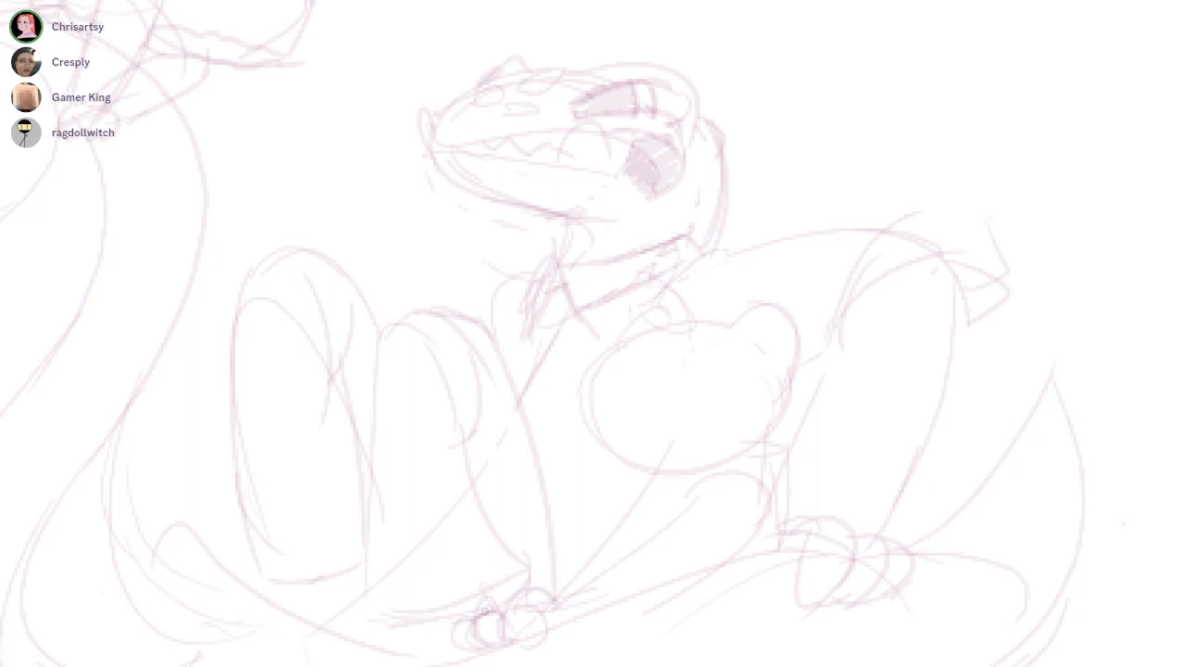
pyautogui.moveTo(468, 608); pyautogui.dragTo(504, 602)
# Firm up the low limb's underside and add curved stripes across it
pyautogui.moveTo(749, 273); pyautogui.dragTo(696, 288)
pyautogui.moveTo(505, 637); pyautogui.dragTo(626, 597)
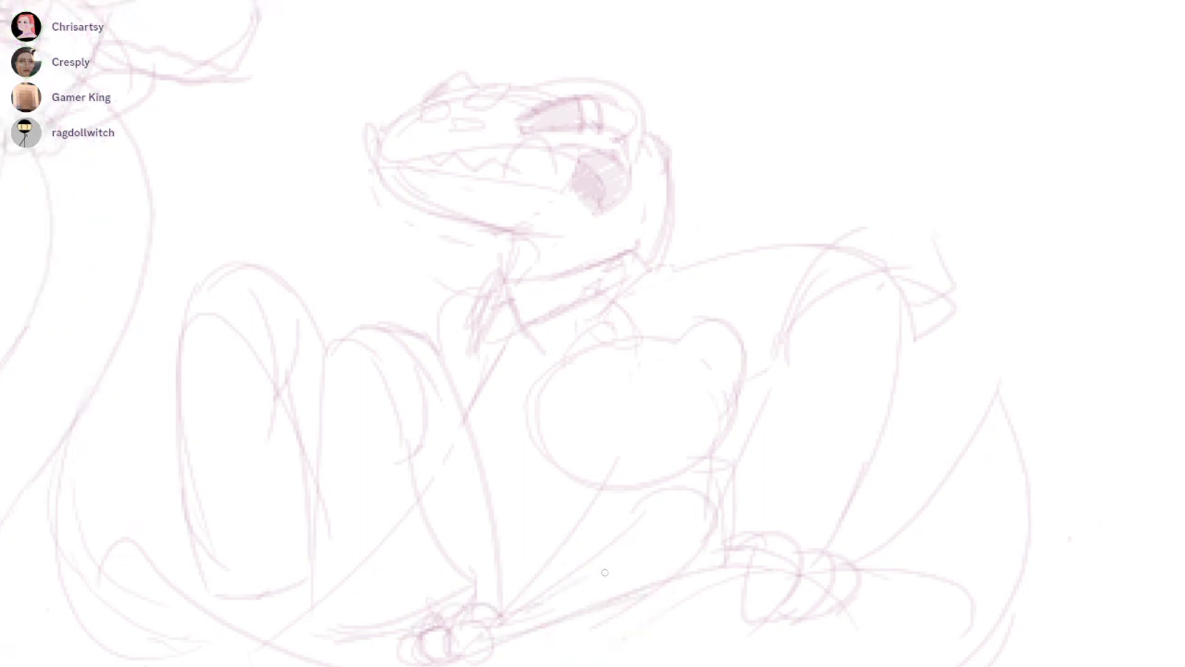
pyautogui.moveTo(563, 575)
pyautogui.mouseDown()
pyautogui.moveTo(629, 549)
pyautogui.moveTo(663, 573)
pyautogui.moveTo(591, 608)
pyautogui.mouseUp()
pyautogui.hotkey('ctrl', 'z')
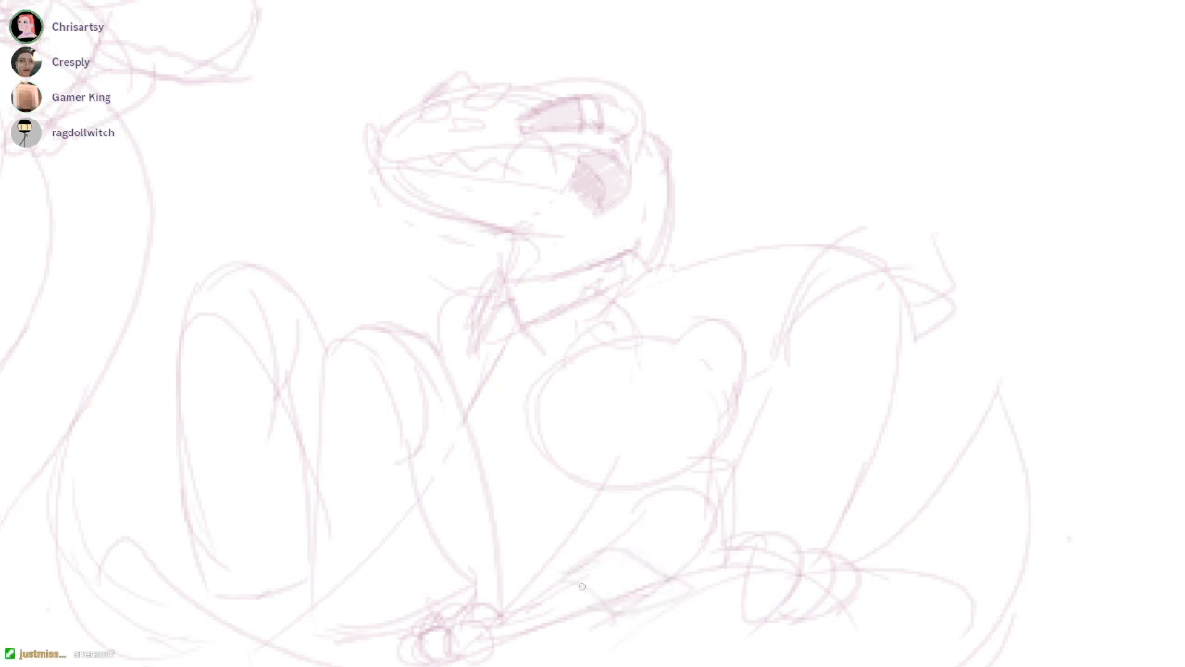
pyautogui.moveTo(650, 524)
pyautogui.mouseDown()
pyautogui.moveTo(631, 528)
pyautogui.moveTo(680, 552)
pyautogui.mouseUp()
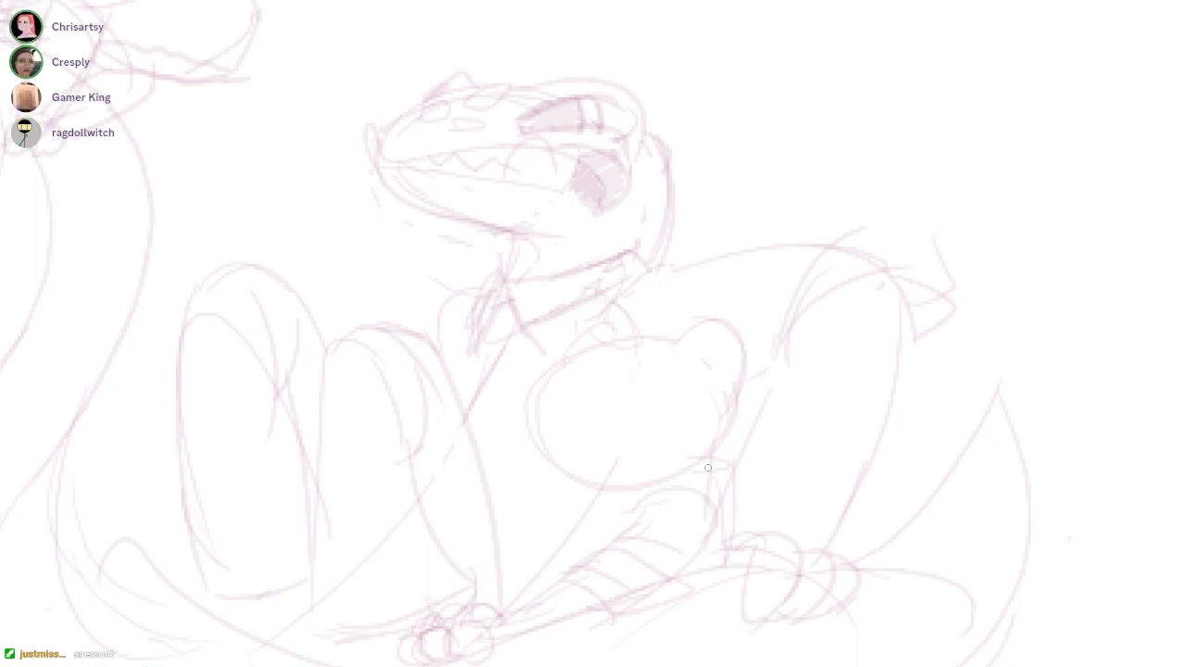
# Add shoulder fold lines behind the collar and close off the squared cuff shape beside the passenger's bent arm
pyautogui.moveTo(829, 245)
pyautogui.mouseDown()
pyautogui.moveTo(941, 218)
pyautogui.moveTo(942, 280)
pyautogui.mouseUp()
pyautogui.scroll(1, 695, 287)
pyautogui.moveTo(760, 276)
pyautogui.mouseDown()
pyautogui.moveTo(835, 253)
pyautogui.moveTo(752, 323)
pyautogui.mouseUp()
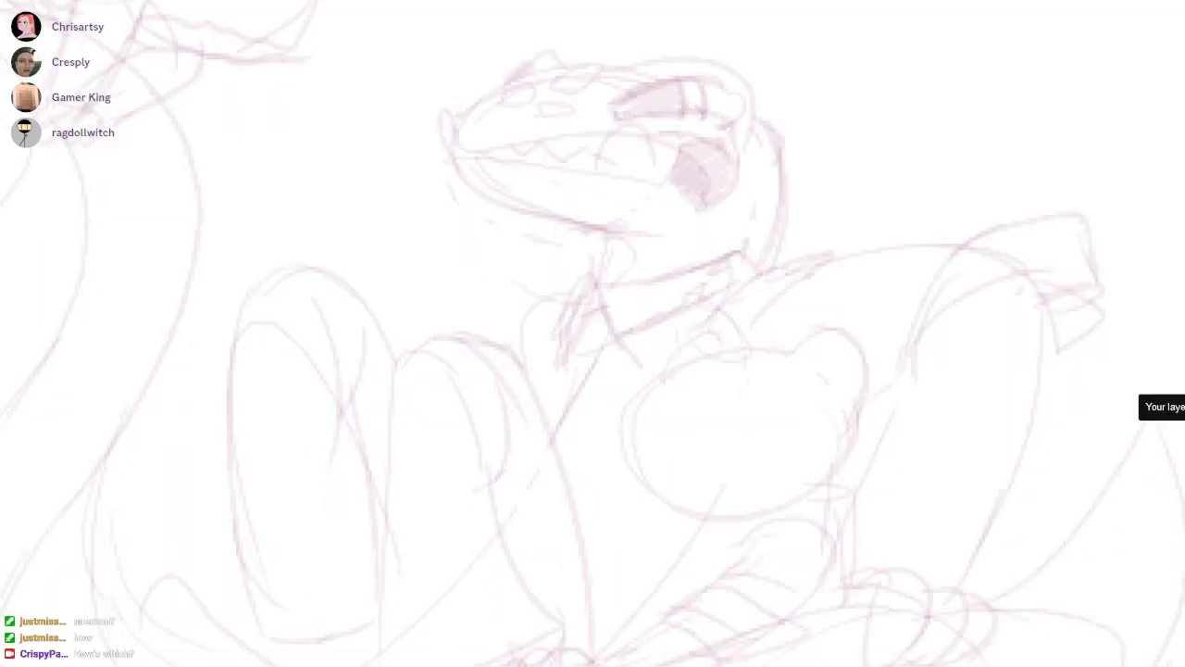
# Thicken the second raised leg's outer line and add a short diagonal branching off its lower part
pyautogui.moveTo(639, 357); pyautogui.dragTo(777, 311)
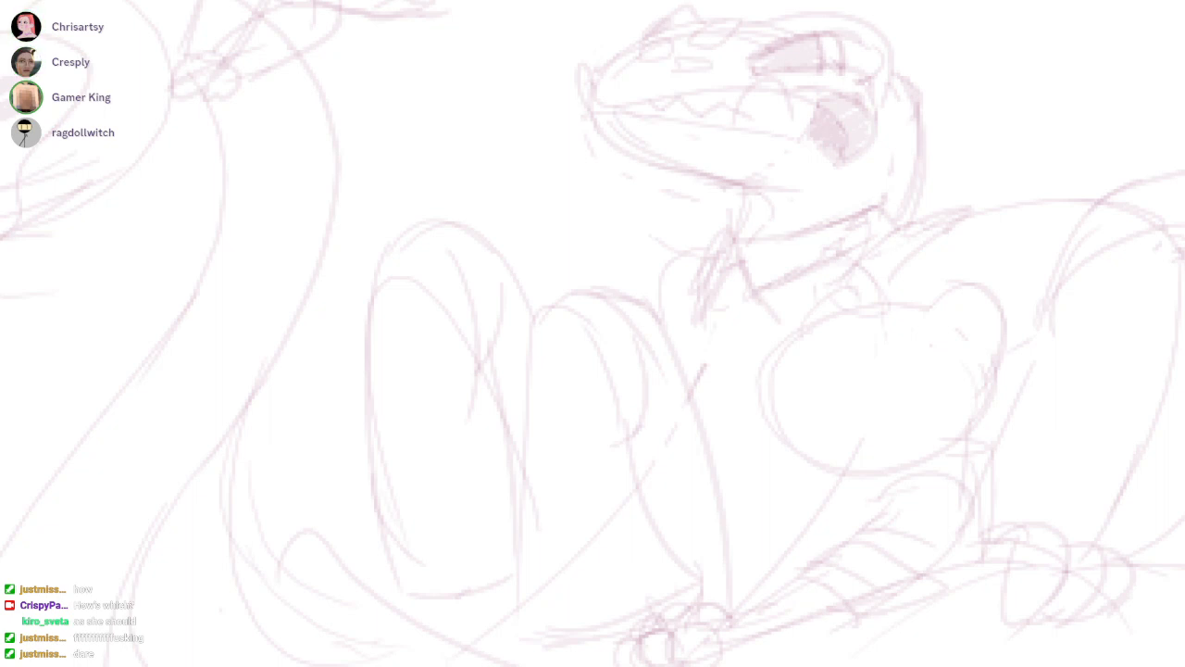
pyautogui.moveTo(586, 295); pyautogui.dragTo(748, 598)
pyautogui.moveTo(707, 443); pyautogui.dragTo(729, 604)
pyautogui.moveTo(731, 491)
pyautogui.mouseDown()
pyautogui.moveTo(791, 572)
pyautogui.moveTo(844, 538)
pyautogui.mouseUp()
# Shade the slanted undersides of both raised legs and remove most of the diagonal line below the round head
pyautogui.moveTo(654, 475); pyautogui.dragTo(751, 339)
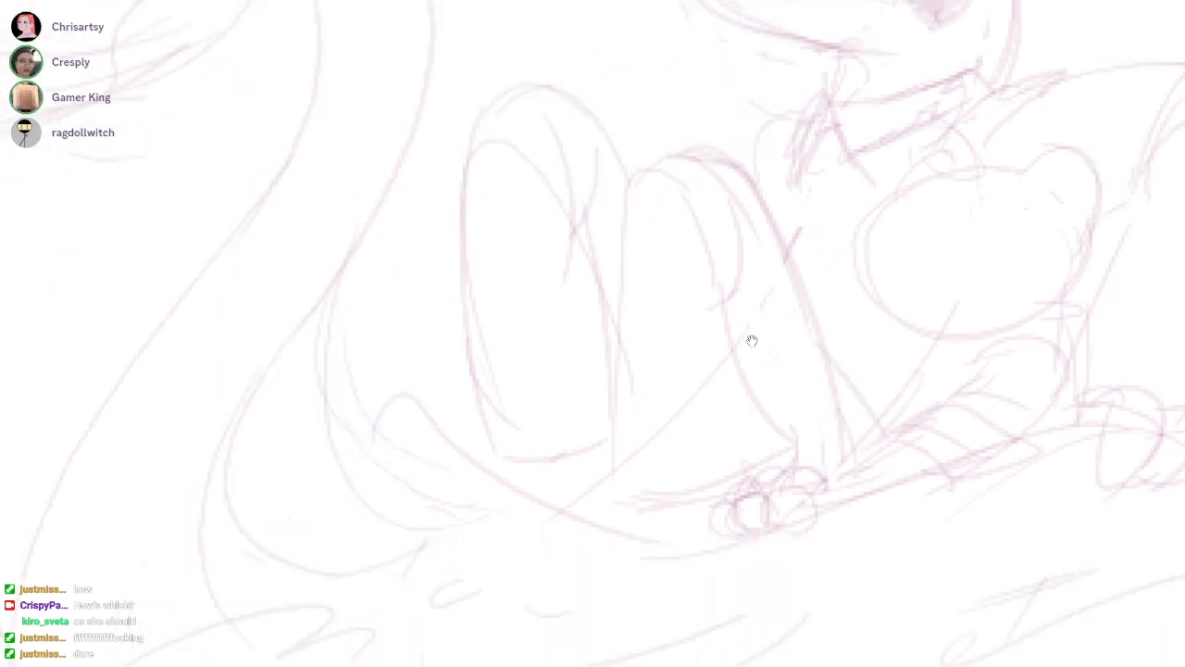
pyautogui.moveTo(560, 455)
pyautogui.mouseDown()
pyautogui.moveTo(527, 495)
pyautogui.moveTo(603, 446)
pyautogui.moveTo(548, 477)
pyautogui.mouseUp()
pyautogui.hotkey('ctrl', 'z')
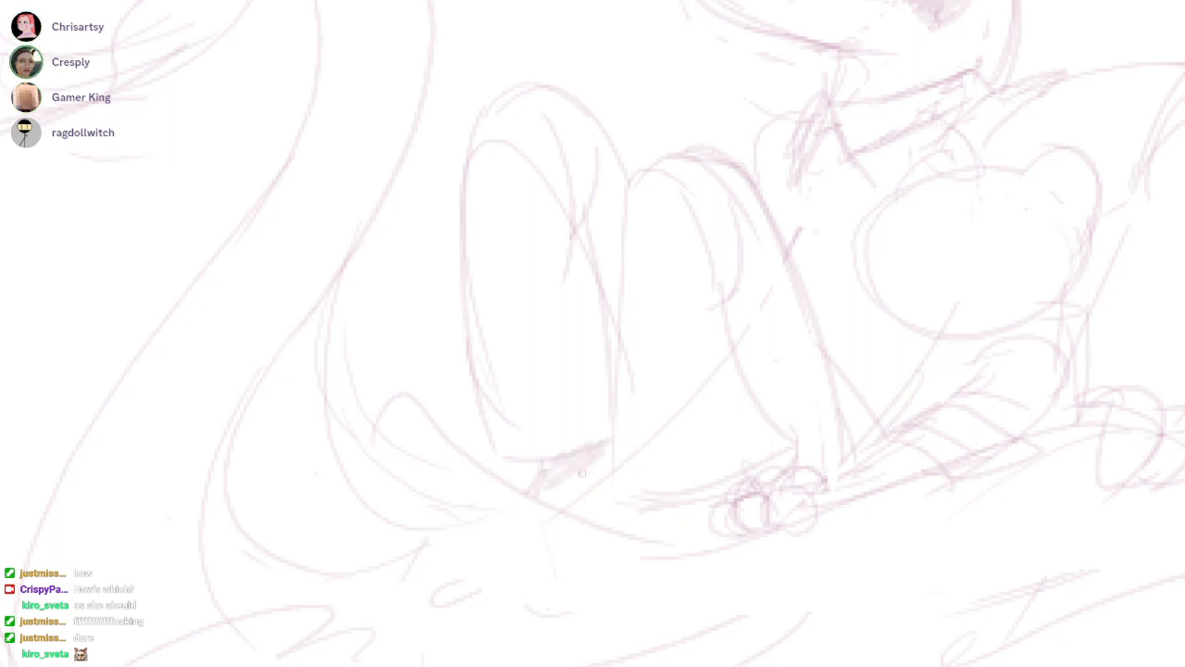
pyautogui.moveTo(628, 491)
pyautogui.mouseDown()
pyautogui.moveTo(762, 454)
pyautogui.moveTo(625, 528)
pyautogui.moveTo(727, 479)
pyautogui.mouseUp()
pyautogui.moveTo(659, 511); pyautogui.dragTo(733, 474)
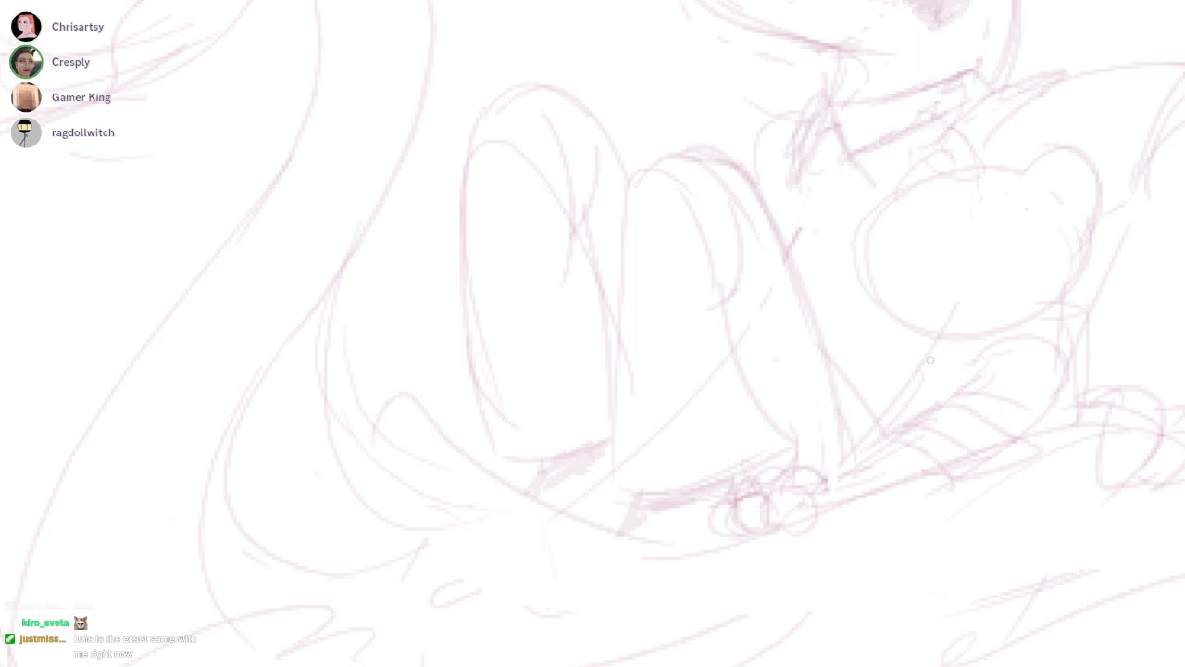
pyautogui.hotkey('ctrl', 'z')
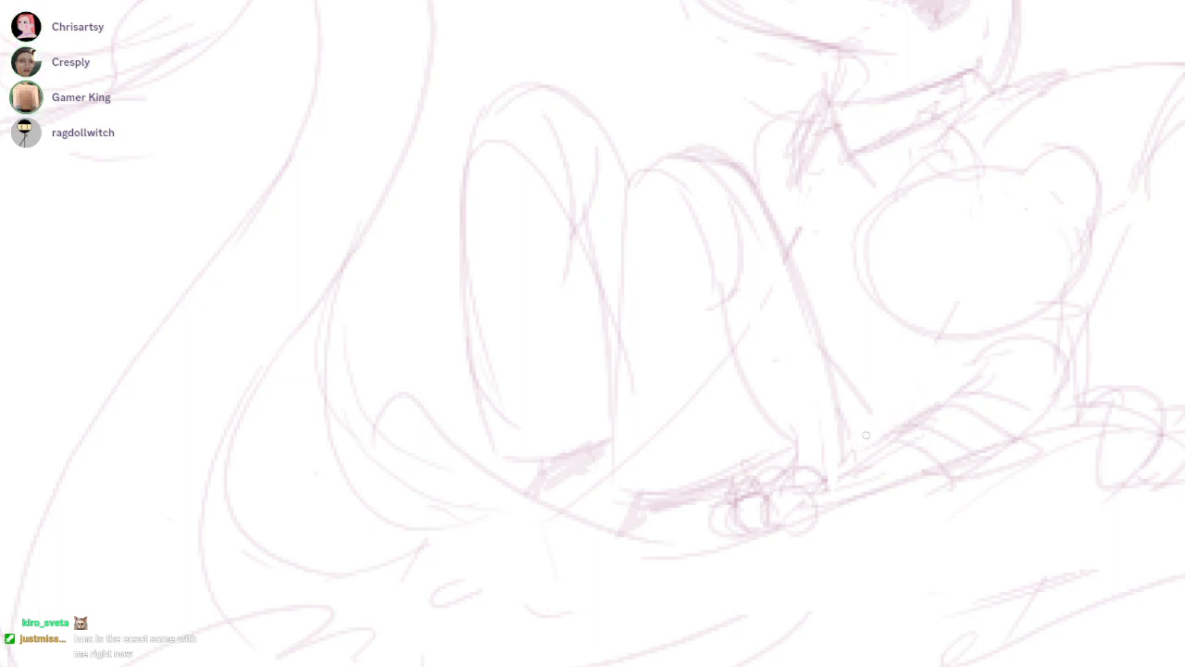
# Sketch the round head's wide mouth with a curved upper lip line, an arched inner shape and a pointed front corner
pyautogui.scroll(2, 752, 341)
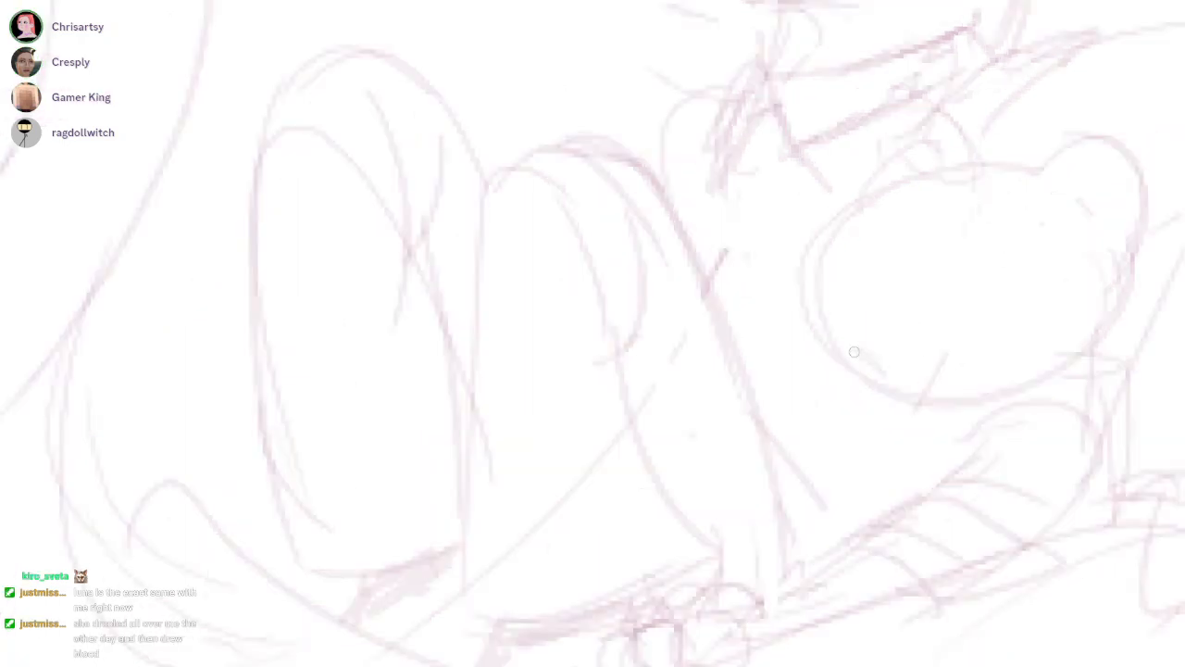
pyautogui.moveTo(864, 373); pyautogui.dragTo(970, 381)
pyautogui.moveTo(946, 287); pyautogui.dragTo(1107, 313)
pyautogui.moveTo(840, 366)
pyautogui.mouseDown()
pyautogui.moveTo(775, 302)
pyautogui.moveTo(788, 385)
pyautogui.mouseUp()
pyautogui.moveTo(784, 274); pyautogui.dragTo(815, 280)
pyautogui.moveTo(869, 386)
pyautogui.mouseDown()
pyautogui.moveTo(886, 290)
pyautogui.moveTo(974, 410)
pyautogui.mouseUp()
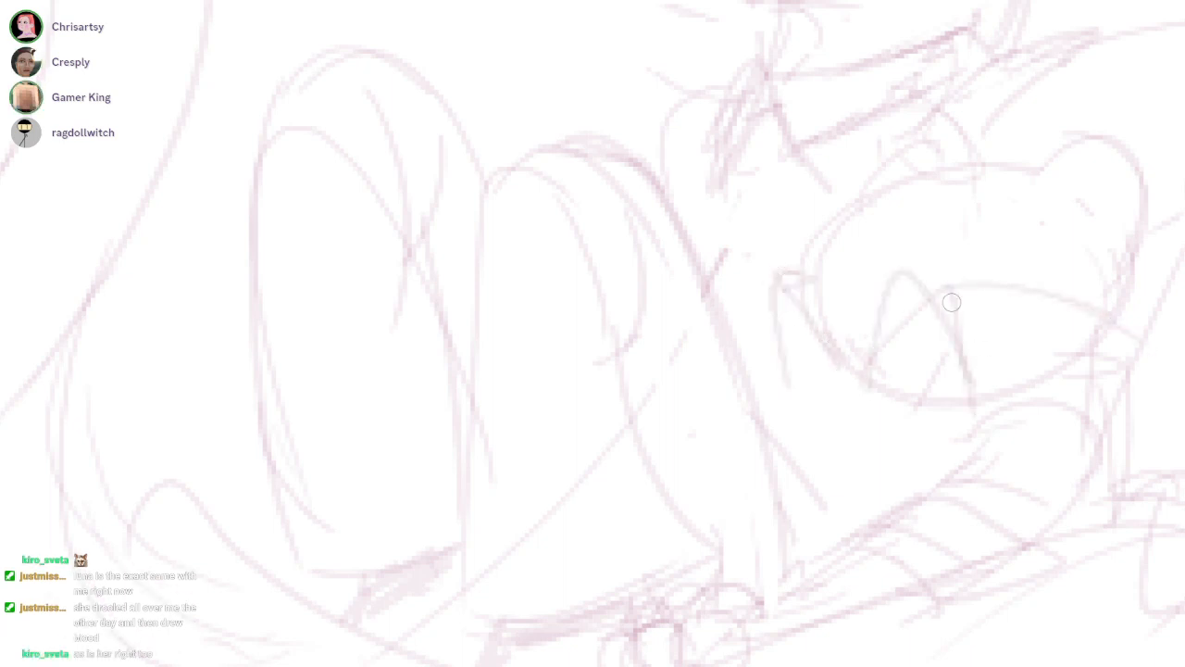
pyautogui.moveTo(918, 281); pyautogui.dragTo(1103, 324)
# Draw and shade both bulging eyes on top of the frog-like companion's head
pyautogui.moveTo(870, 260); pyautogui.dragTo(751, 340)
pyautogui.scroll(1, 752, 341)
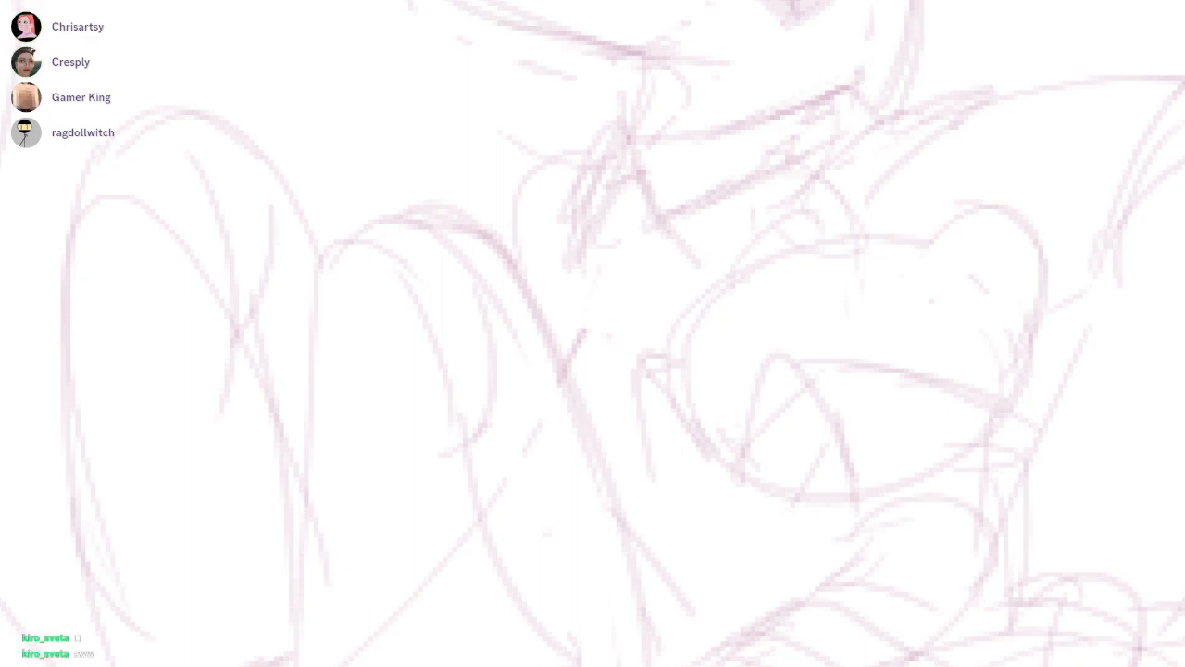
pyautogui.moveTo(756, 253)
pyautogui.mouseDown()
pyautogui.moveTo(748, 259)
pyautogui.moveTo(773, 233)
pyautogui.mouseUp()
pyautogui.scroll(2, 974, 269)
pyautogui.moveTo(915, 272); pyautogui.dragTo(1016, 341)
pyautogui.scroll(2, 1027, 269)
pyautogui.hotkey('ctrl', 'z')
pyautogui.moveTo(892, 233)
pyautogui.mouseDown()
pyautogui.moveTo(1034, 269)
pyautogui.moveTo(1019, 352)
pyautogui.mouseUp()
pyautogui.moveTo(939, 202)
pyautogui.mouseDown()
pyautogui.moveTo(920, 207)
pyautogui.moveTo(977, 312)
pyautogui.moveTo(913, 212)
pyautogui.moveTo(928, 256)
pyautogui.moveTo(1059, 246)
pyautogui.mouseUp()
pyautogui.hotkey('ctrl', 'z')
# Extend the companion's upper lip line to the front of the snout and add small nostril marks above it
pyautogui.moveTo(430, 405)
pyautogui.mouseDown()
pyautogui.moveTo(499, 380)
pyautogui.moveTo(876, 455)
pyautogui.mouseUp()
pyautogui.hotkey('ctrl', 'z')
pyautogui.moveTo(571, 286)
pyautogui.mouseDown()
pyautogui.moveTo(466, 437)
pyautogui.moveTo(852, 467)
pyautogui.mouseUp()
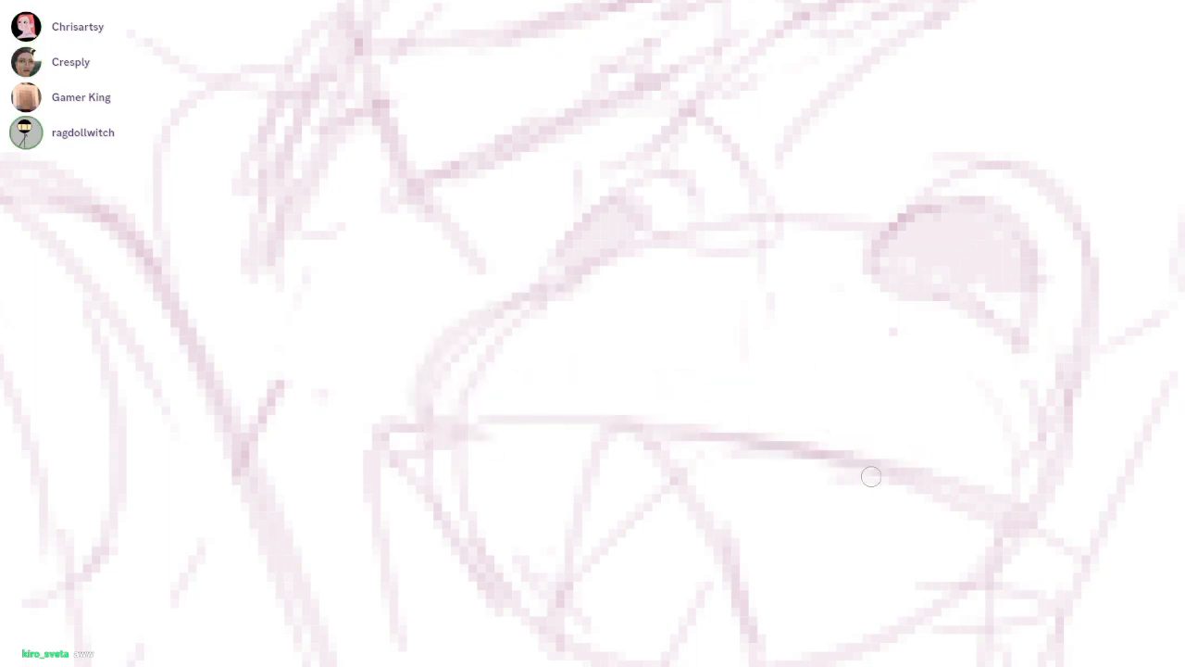
pyautogui.moveTo(541, 356); pyautogui.dragTo(667, 401)
pyautogui.hotkey('ctrl', 'z')
pyautogui.moveTo(474, 378); pyautogui.dragTo(511, 366)
pyautogui.moveTo(548, 357); pyautogui.dragTo(627, 384)
# Rough out a small tilted hat-like object with a domed back and curved rim above the passenger's bent arm
pyautogui.moveTo(795, 204)
pyautogui.mouseDown()
pyautogui.moveTo(720, 250)
pyautogui.moveTo(690, 182)
pyautogui.moveTo(472, 473)
pyautogui.mouseUp()
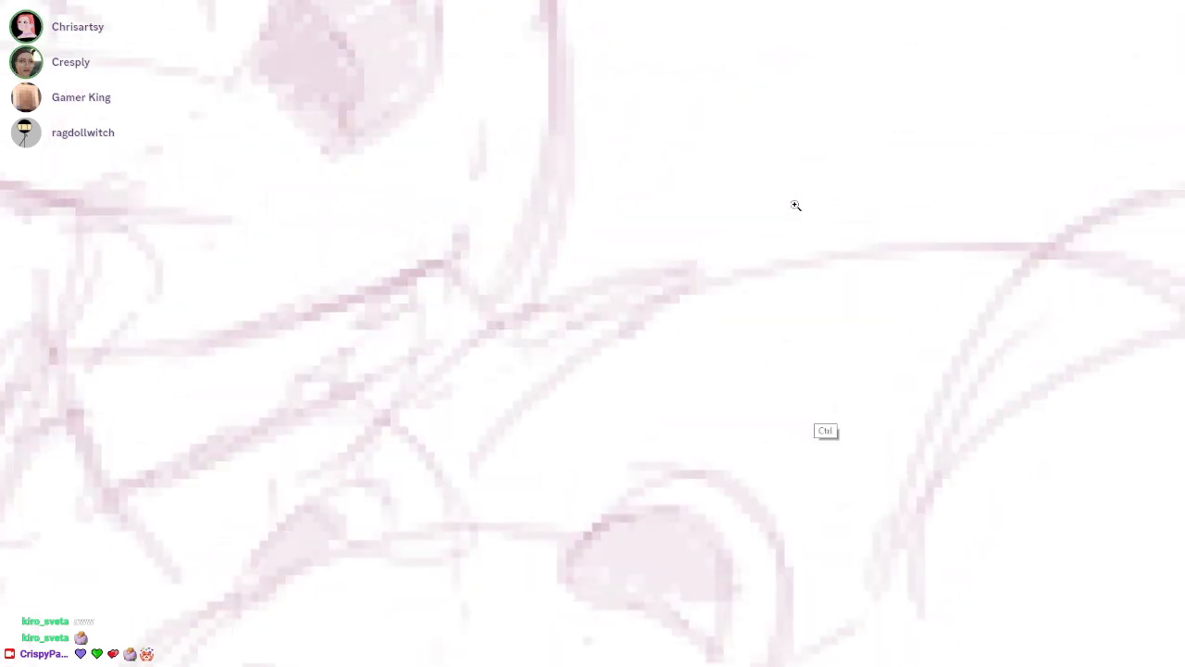
pyautogui.scroll(-3, 795, 203)
pyautogui.moveTo(700, 166)
pyautogui.mouseDown()
pyautogui.moveTo(668, 130)
pyautogui.moveTo(727, 139)
pyautogui.mouseUp()
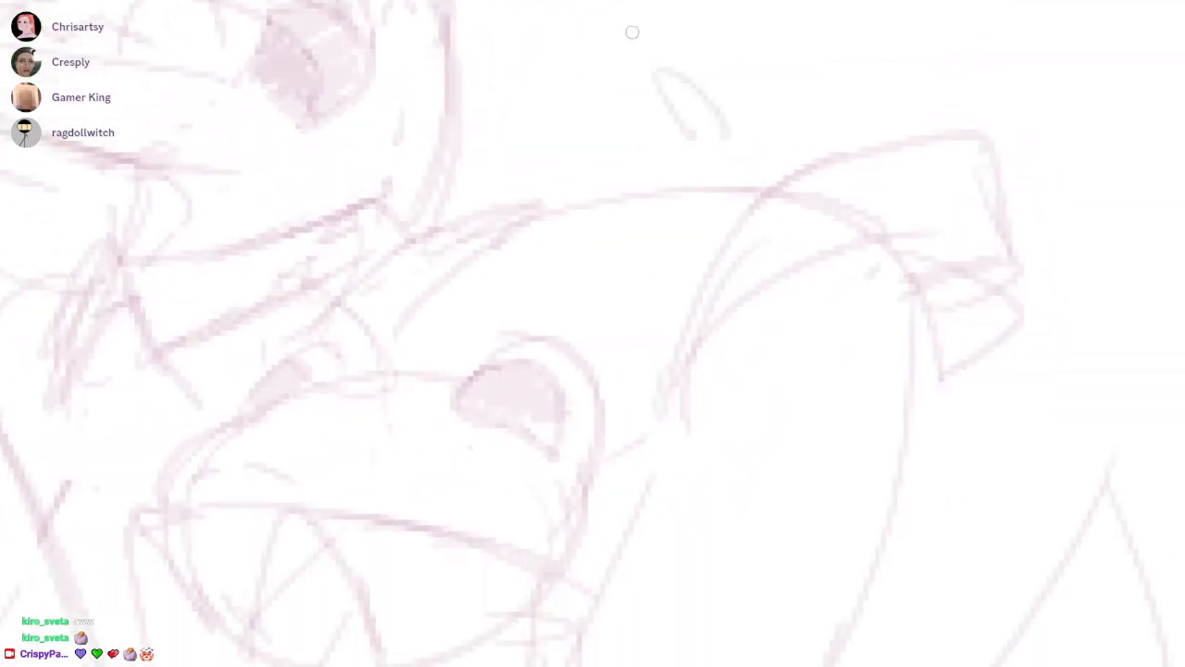
pyautogui.moveTo(642, 70)
pyautogui.mouseDown()
pyautogui.moveTo(665, 20)
pyautogui.moveTo(784, 146)
pyautogui.moveTo(727, 150)
pyautogui.mouseUp()
pyautogui.moveTo(706, 27); pyautogui.dragTo(787, 120)
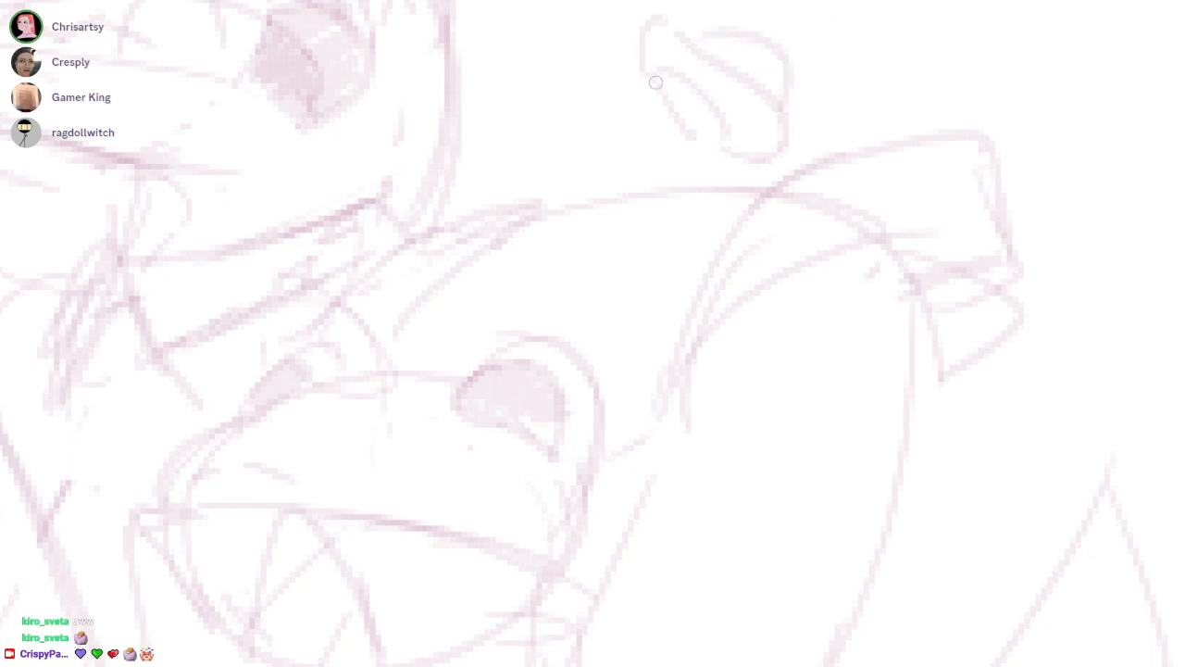
pyautogui.moveTo(646, 31); pyautogui.dragTo(736, 164)
pyautogui.moveTo(663, 80)
pyautogui.mouseDown()
pyautogui.moveTo(700, 137)
pyautogui.moveTo(736, 140)
pyautogui.moveTo(674, 95)
pyautogui.mouseUp()
pyautogui.moveTo(802, 106); pyautogui.dragTo(801, 207)
pyautogui.moveTo(655, 176); pyautogui.dragTo(741, 247)
# Refine the small hat-like object by repeatedly erasing and redrawing its rim, inner opening and lower edge
pyautogui.press('e')
pyautogui.moveTo(711, 150)
pyautogui.mouseDown()
pyautogui.moveTo(801, 234)
pyautogui.moveTo(767, 259)
pyautogui.mouseUp()
pyautogui.hotkey('ctrl', 'z')
pyautogui.press('e')
pyautogui.moveTo(663, 122)
pyautogui.mouseDown()
pyautogui.moveTo(621, 123)
pyautogui.moveTo(635, 174)
pyautogui.moveTo(701, 141)
pyautogui.moveTo(756, 194)
pyautogui.mouseUp()
pyautogui.moveTo(707, 151)
pyautogui.mouseDown()
pyautogui.moveTo(818, 252)
pyautogui.moveTo(790, 239)
pyautogui.mouseUp()
pyautogui.press('e')
pyautogui.press('b')
pyautogui.moveTo(683, 143); pyautogui.dragTo(789, 198)
pyautogui.moveTo(741, 135); pyautogui.dragTo(784, 189)
pyautogui.press('e')
pyautogui.moveTo(707, 148)
pyautogui.mouseDown()
pyautogui.moveTo(748, 145)
pyautogui.moveTo(793, 204)
pyautogui.mouseUp()
pyautogui.press('b')
pyautogui.moveTo(782, 146)
pyautogui.mouseDown()
pyautogui.moveTo(801, 210)
pyautogui.moveTo(799, 179)
pyautogui.moveTo(751, 117)
pyautogui.mouseUp()
pyautogui.press('e')
pyautogui.press('b')
pyautogui.moveTo(690, 142)
pyautogui.mouseDown()
pyautogui.moveTo(796, 180)
pyautogui.moveTo(799, 210)
pyautogui.moveTo(753, 179)
pyautogui.moveTo(793, 251)
pyautogui.mouseUp()
# Redraw the hat-like object's rim as a narrow oval and trim the stray lines around its front
pyautogui.moveTo(887, 175)
pyautogui.mouseDown()
pyautogui.moveTo(861, 152)
pyautogui.moveTo(638, 139)
pyautogui.mouseUp()
pyautogui.moveTo(569, 194); pyautogui.dragTo(611, 180)
pyautogui.moveTo(519, 189); pyautogui.dragTo(639, 148)
pyautogui.moveTo(524, 178); pyautogui.dragTo(661, 153)
pyautogui.press('e')
pyautogui.moveTo(548, 129); pyautogui.dragTo(500, 156)
pyautogui.moveTo(556, 135); pyautogui.dragTo(590, 118)
pyautogui.press('b')
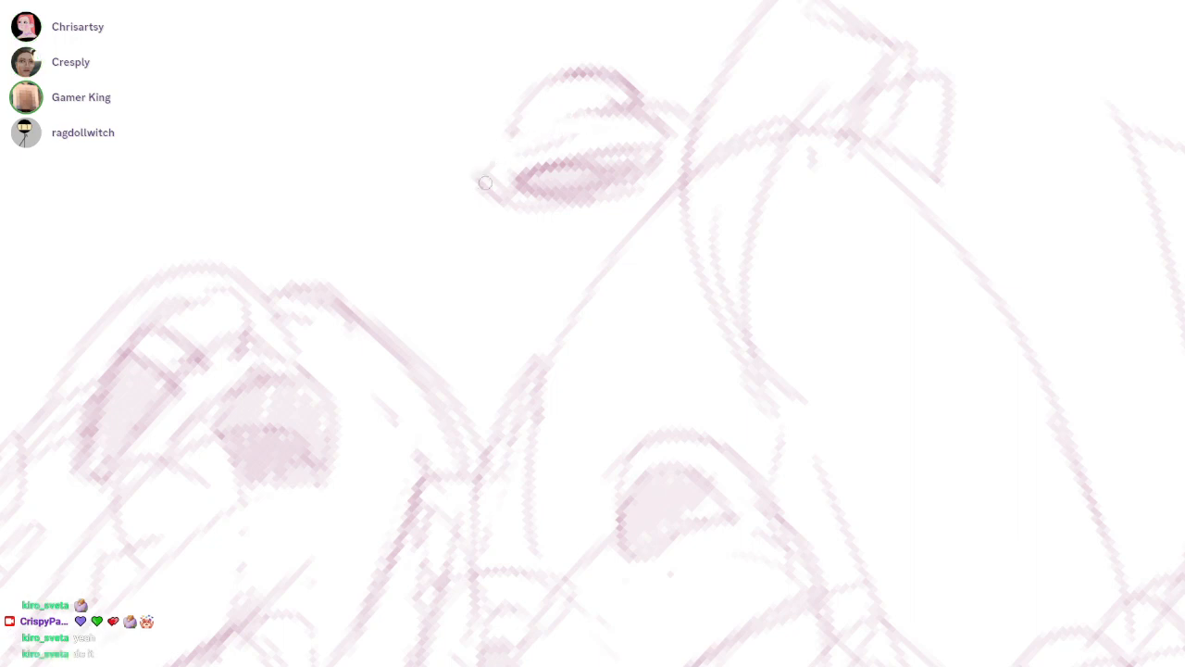
# Darken the hat-like object's oval opening and shade along its outer rim
pyautogui.moveTo(516, 202)
pyautogui.mouseDown()
pyautogui.moveTo(457, 195)
pyautogui.moveTo(593, 117)
pyautogui.moveTo(678, 137)
pyautogui.moveTo(622, 176)
pyautogui.mouseUp()
pyautogui.moveTo(500, 161)
pyautogui.mouseDown()
pyautogui.moveTo(459, 192)
pyautogui.moveTo(522, 199)
pyautogui.moveTo(647, 154)
pyautogui.mouseUp()
pyautogui.moveTo(620, 113)
pyautogui.mouseDown()
pyautogui.moveTo(691, 132)
pyautogui.moveTo(641, 178)
pyautogui.mouseUp()
pyautogui.moveTo(561, 211); pyautogui.dragTo(528, 308)
# Darken the companion's nostril and round off the tip of its snout where it meets the upper lip line
pyautogui.moveTo(799, 211)
pyautogui.mouseDown()
pyautogui.moveTo(548, 608)
pyautogui.moveTo(696, 595)
pyautogui.moveTo(597, 603)
pyautogui.mouseUp()
pyautogui.moveTo(419, 443); pyautogui.dragTo(491, 417)
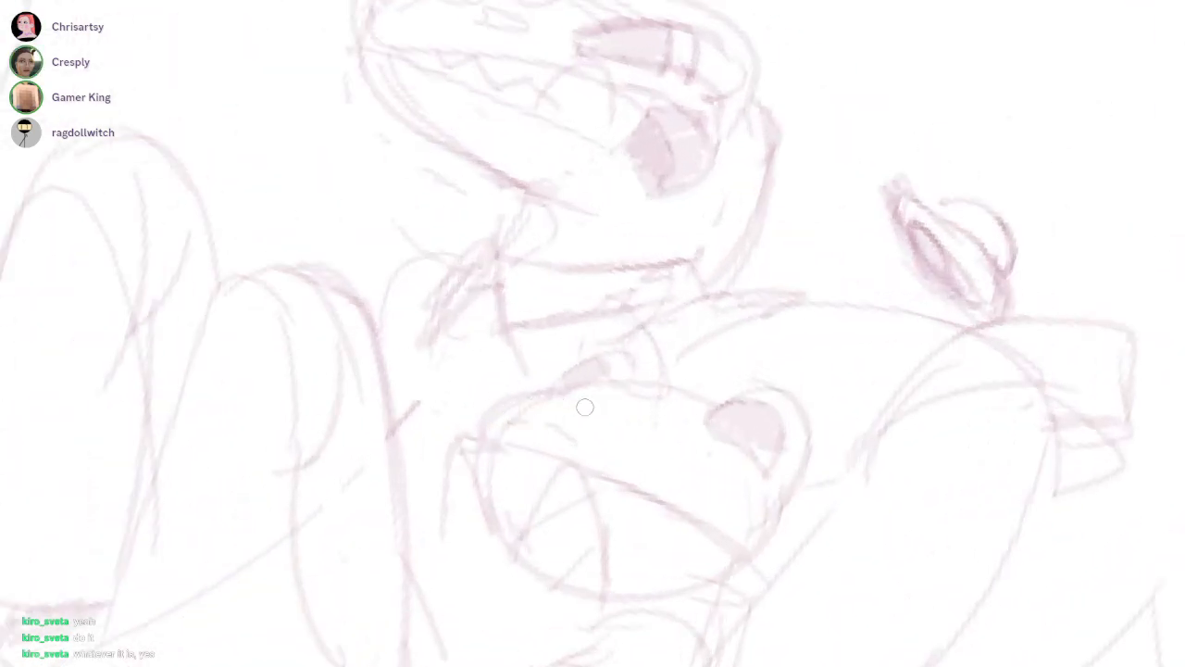
pyautogui.moveTo(959, 335); pyautogui.dragTo(894, 276)
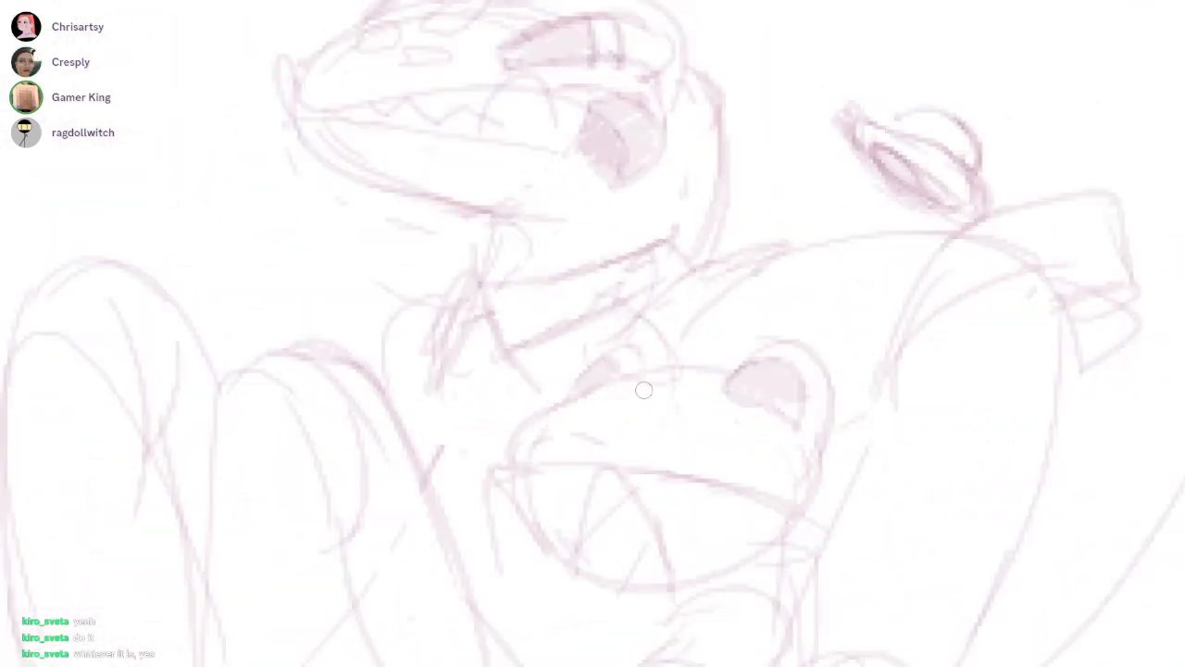
pyautogui.moveTo(563, 449); pyautogui.dragTo(787, 407)
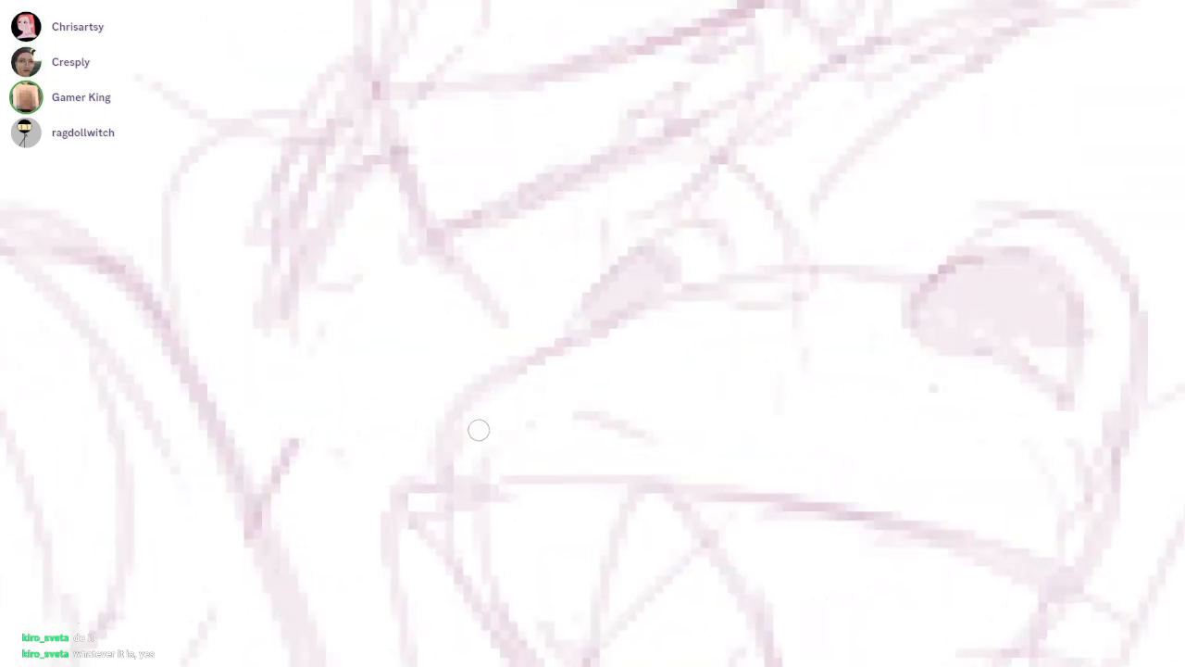
pyautogui.moveTo(544, 407); pyautogui.dragTo(617, 427)
pyautogui.moveTo(454, 465); pyautogui.dragTo(527, 458)
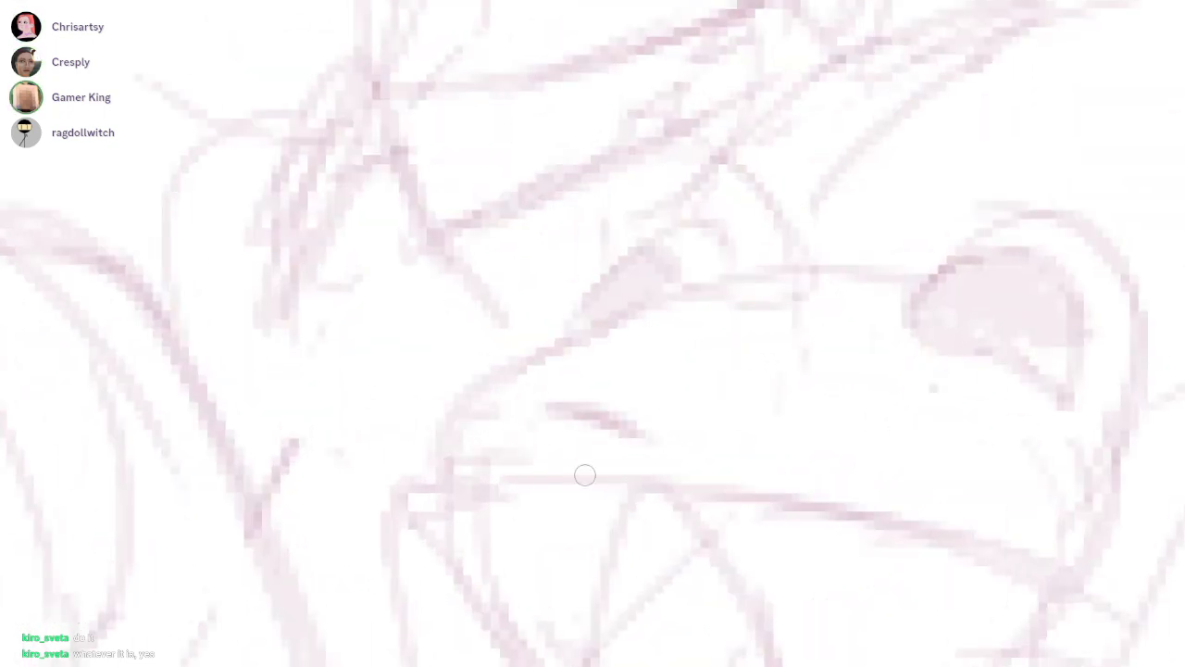
pyautogui.hotkey('ctrl', 'z')
pyautogui.moveTo(467, 406)
pyautogui.mouseDown()
pyautogui.moveTo(473, 478)
pyautogui.moveTo(538, 505)
pyautogui.mouseUp()
pyautogui.moveTo(467, 480); pyautogui.dragTo(711, 487)
pyautogui.moveTo(640, 478); pyautogui.dragTo(467, 479)
pyautogui.moveTo(467, 487)
pyautogui.mouseDown()
pyautogui.moveTo(470, 566)
pyautogui.moveTo(517, 632)
pyautogui.mouseUp()
# Draw the companion's throat and chest lines beneath its lower jaw
pyautogui.moveTo(793, 328); pyautogui.dragTo(790, 131)
pyautogui.moveTo(790, 130); pyautogui.dragTo(793, 204)
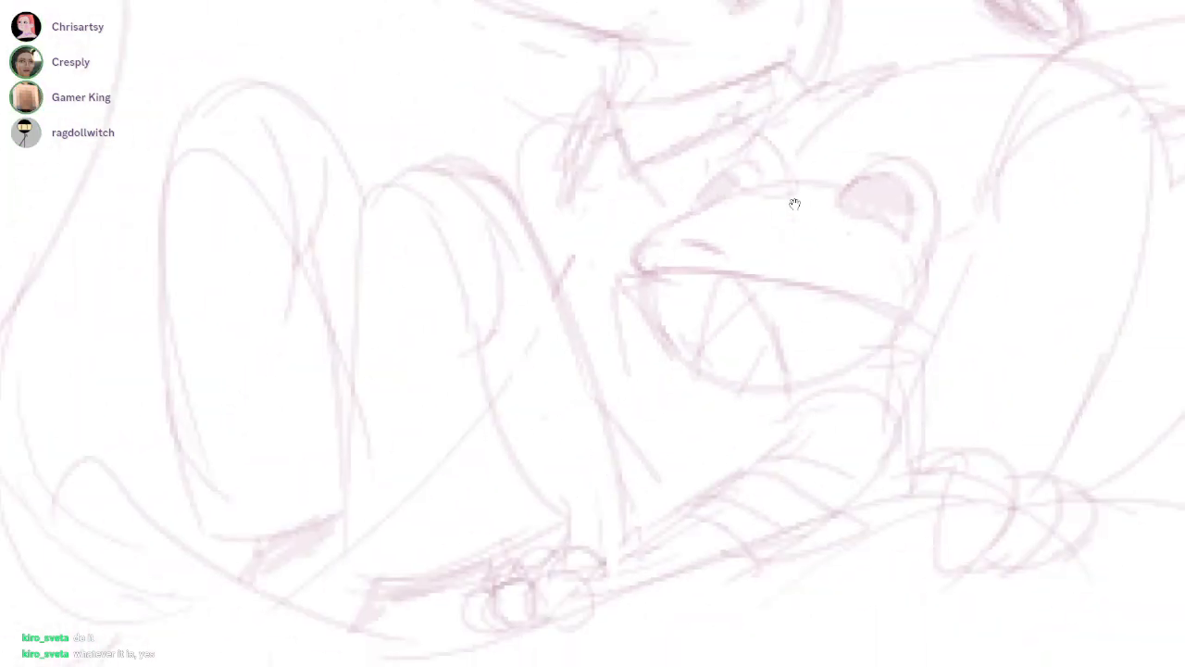
pyautogui.moveTo(794, 398); pyautogui.dragTo(793, 204)
pyautogui.moveTo(748, 390)
pyautogui.mouseDown()
pyautogui.moveTo(824, 383)
pyautogui.moveTo(963, 317)
pyautogui.moveTo(794, 402)
pyautogui.mouseUp()
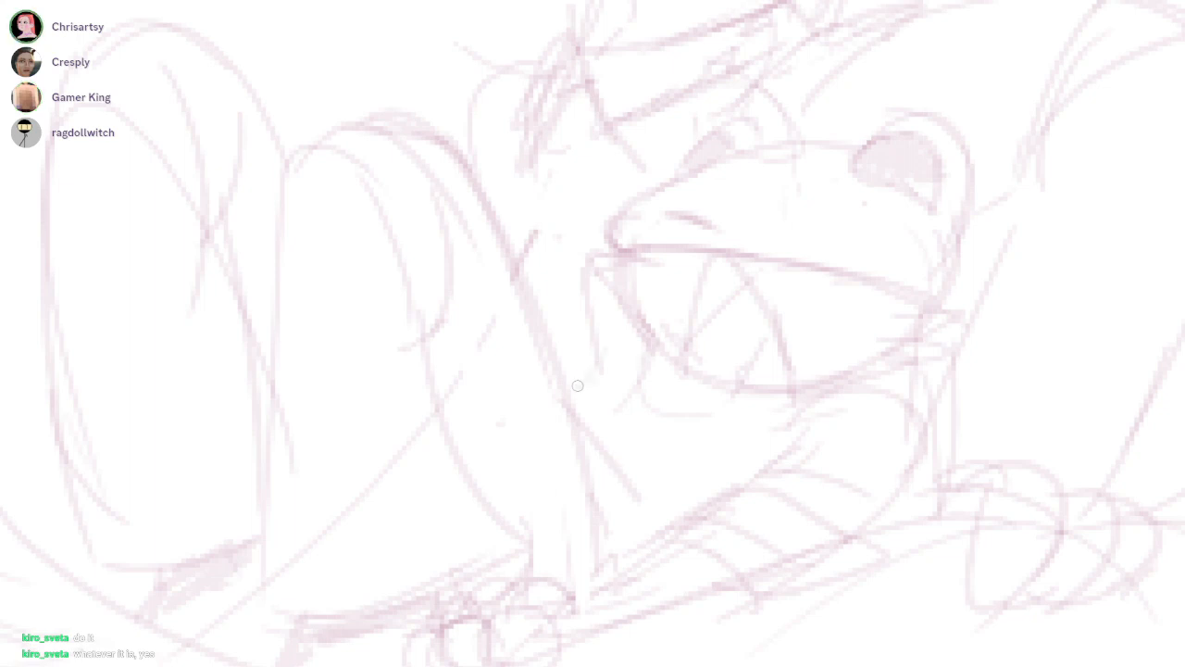
pyautogui.moveTo(774, 346); pyautogui.dragTo(648, 497)
pyautogui.moveTo(624, 364); pyautogui.dragTo(600, 493)
pyautogui.hotkey('ctrl', 'z')
# Sketch the companion's arm and upper leg curving down from the chest towards the passenger's second leg
pyautogui.hotkey('ctrl', 'z')
pyautogui.moveTo(742, 380); pyautogui.dragTo(648, 408)
pyautogui.moveTo(631, 344); pyautogui.dragTo(632, 390)
pyautogui.moveTo(650, 350)
pyautogui.mouseDown()
pyautogui.moveTo(641, 402)
pyautogui.moveTo(595, 496)
pyautogui.mouseUp()
pyautogui.moveTo(617, 387); pyautogui.dragTo(530, 537)
pyautogui.moveTo(570, 406); pyautogui.dragTo(505, 543)
# Draw the companion's bent knee and long lower leg slanting down between the passenger's raised legs
pyautogui.hotkey('ctrl', 'z')
pyautogui.hotkey('ctrl', 'z')
pyautogui.moveTo(630, 359)
pyautogui.mouseDown()
pyautogui.moveTo(561, 402)
pyautogui.moveTo(516, 494)
pyautogui.mouseUp()
pyautogui.moveTo(519, 503); pyautogui.dragTo(506, 519)
pyautogui.moveTo(536, 529); pyautogui.dragTo(409, 509)
pyautogui.moveTo(487, 495)
pyautogui.mouseDown()
pyautogui.moveTo(618, 548)
pyautogui.moveTo(420, 597)
pyautogui.mouseUp()
pyautogui.moveTo(453, 446)
pyautogui.mouseDown()
pyautogui.moveTo(349, 631)
pyautogui.moveTo(255, 661)
pyautogui.mouseUp()
pyautogui.hotkey('ctrl', 'z')
pyautogui.hotkey('ctrl', 'z')
pyautogui.moveTo(450, 434); pyautogui.dragTo(257, 638)
pyautogui.moveTo(426, 518); pyautogui.dragTo(307, 658)
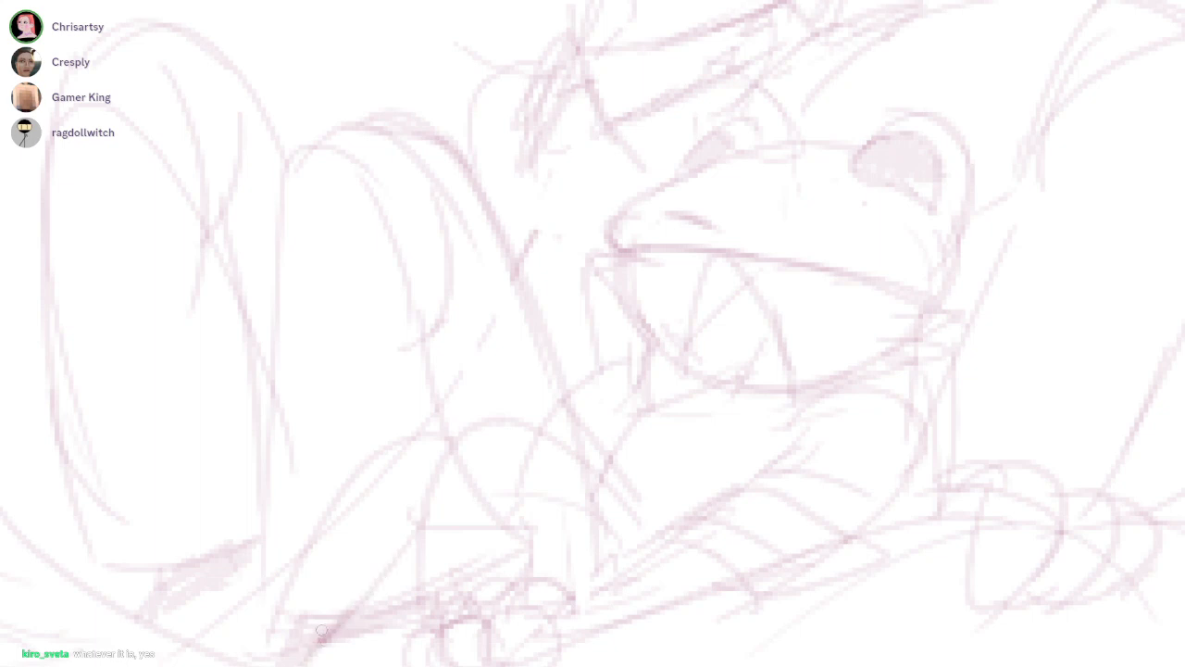
# Add inner contour lines and a small dark accent to the companion's bent legs
pyautogui.moveTo(767, 243); pyautogui.dragTo(795, 205)
pyautogui.moveTo(439, 501)
pyautogui.mouseDown()
pyautogui.moveTo(393, 611)
pyautogui.moveTo(306, 601)
pyautogui.moveTo(392, 613)
pyautogui.moveTo(359, 646)
pyautogui.mouseUp()
pyautogui.moveTo(794, 204); pyautogui.dragTo(778, 192)
pyautogui.moveTo(592, 455)
pyautogui.mouseDown()
pyautogui.moveTo(484, 426)
pyautogui.moveTo(513, 481)
pyautogui.moveTo(540, 423)
pyautogui.moveTo(478, 563)
pyautogui.mouseUp()
pyautogui.press('b')
pyautogui.moveTo(545, 445); pyautogui.dragTo(621, 534)
pyautogui.scroll(-5, 795, 204)
pyautogui.scroll(3, 794, 204)
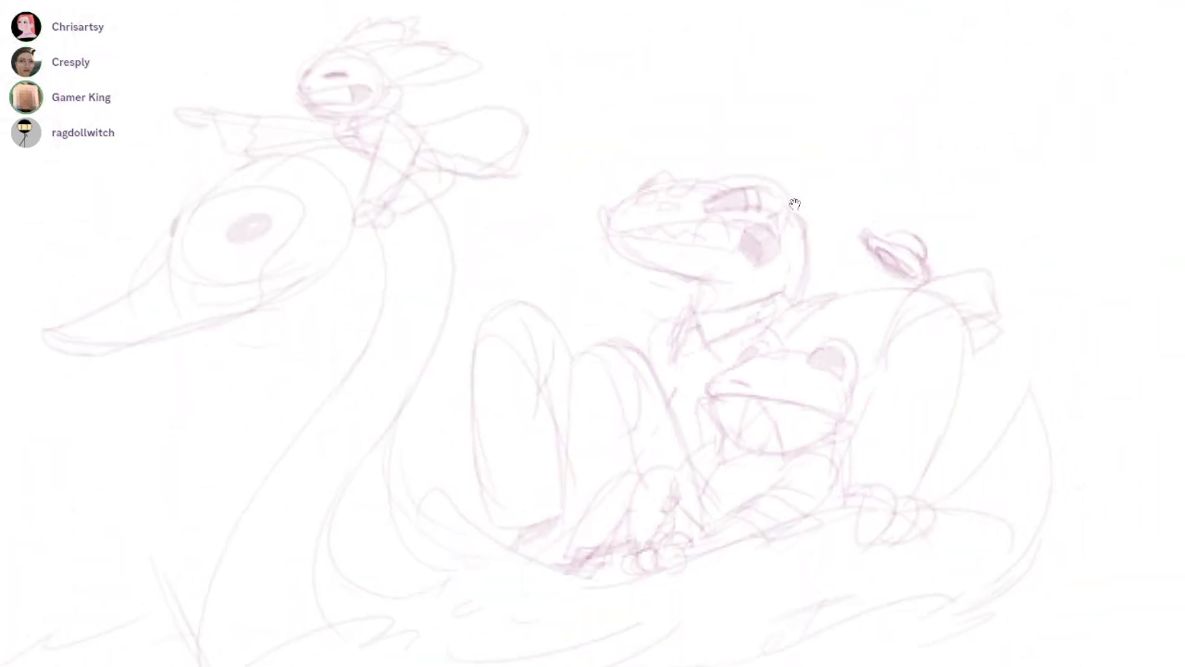
# Draw the passenger's far shoulder curve in front of the collar and redraw the shoulder line leading to the bent arm
pyautogui.moveTo(583, 281); pyautogui.dragTo(554, 343)
pyautogui.hotkey('ctrl', 'z')
pyautogui.moveTo(573, 304)
pyautogui.mouseDown()
pyautogui.moveTo(540, 287)
pyautogui.moveTo(492, 398)
pyautogui.mouseUp()
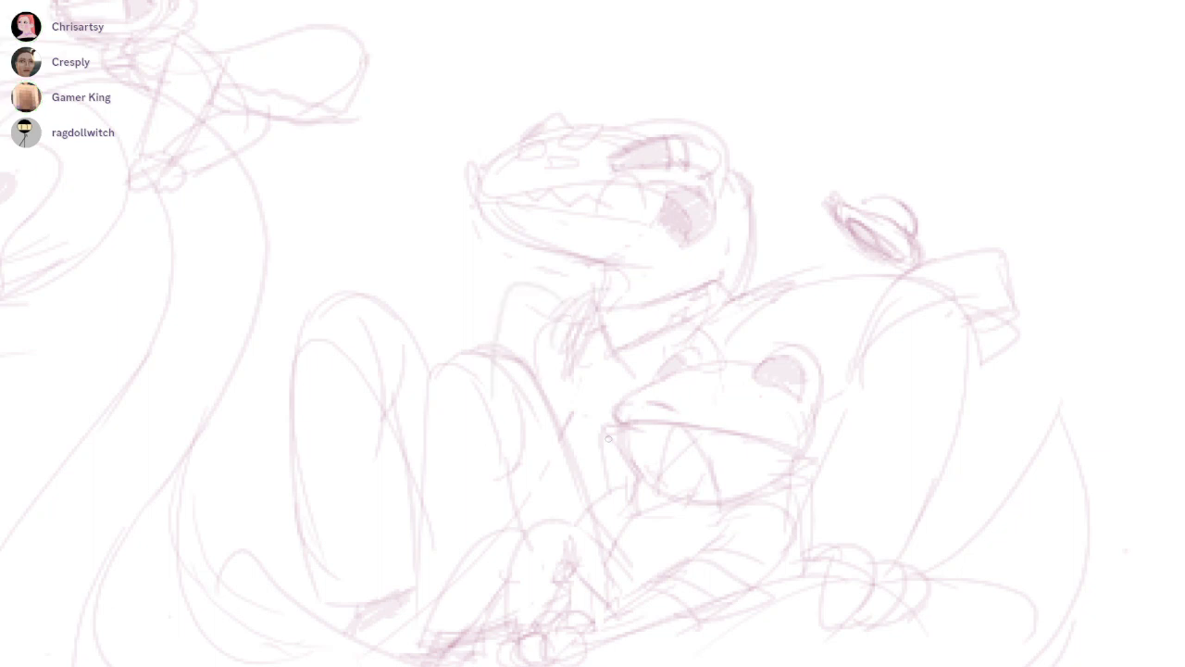
pyautogui.moveTo(842, 216); pyautogui.dragTo(795, 204)
pyautogui.moveTo(745, 274); pyautogui.dragTo(883, 268)
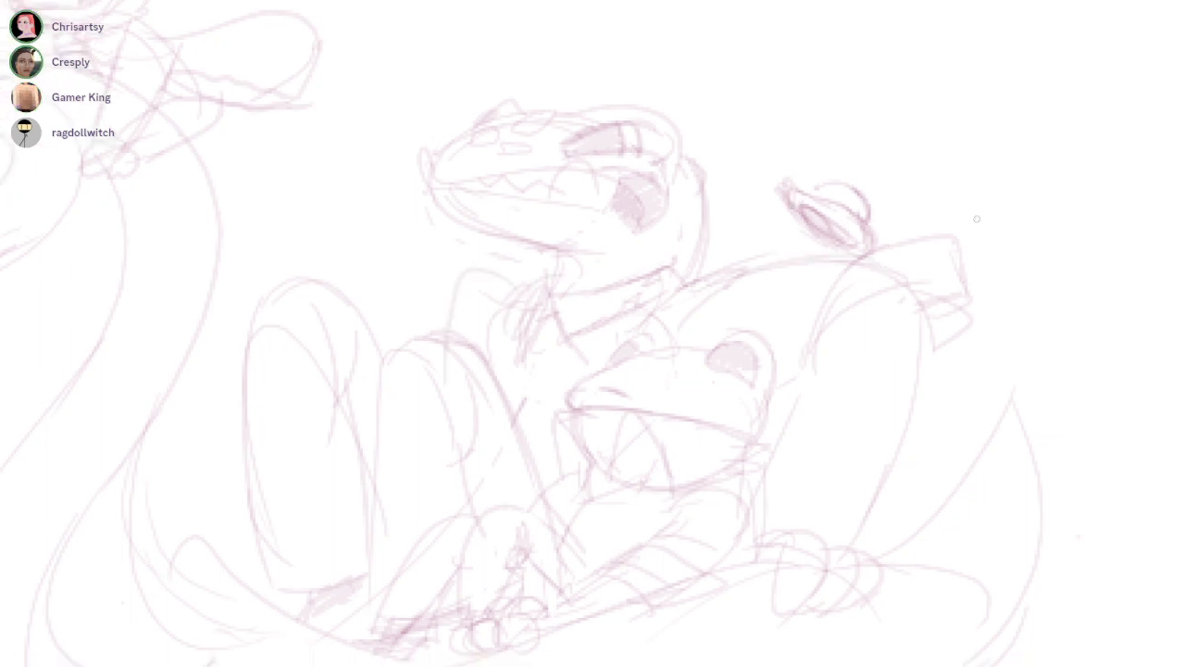
# Select the hat-like object and move it outward from the bent arm, and shift the arm's upper part closer to the body
pyautogui.moveTo(851, 103); pyautogui.dragTo(933, 125)
pyautogui.moveTo(875, 172)
pyautogui.mouseDown()
pyautogui.moveTo(780, 265)
pyautogui.moveTo(854, 377)
pyautogui.moveTo(893, 356)
pyautogui.mouseUp()
pyautogui.moveTo(829, 210)
pyautogui.mouseDown()
pyautogui.moveTo(794, 203)
pyautogui.moveTo(801, 117)
pyautogui.mouseUp()
pyautogui.hotkey('ctrl', 'd')
pyautogui.moveTo(794, 203)
pyautogui.mouseDown()
pyautogui.moveTo(788, 183)
pyautogui.moveTo(826, 167)
pyautogui.moveTo(1016, 199)
pyautogui.mouseUp()
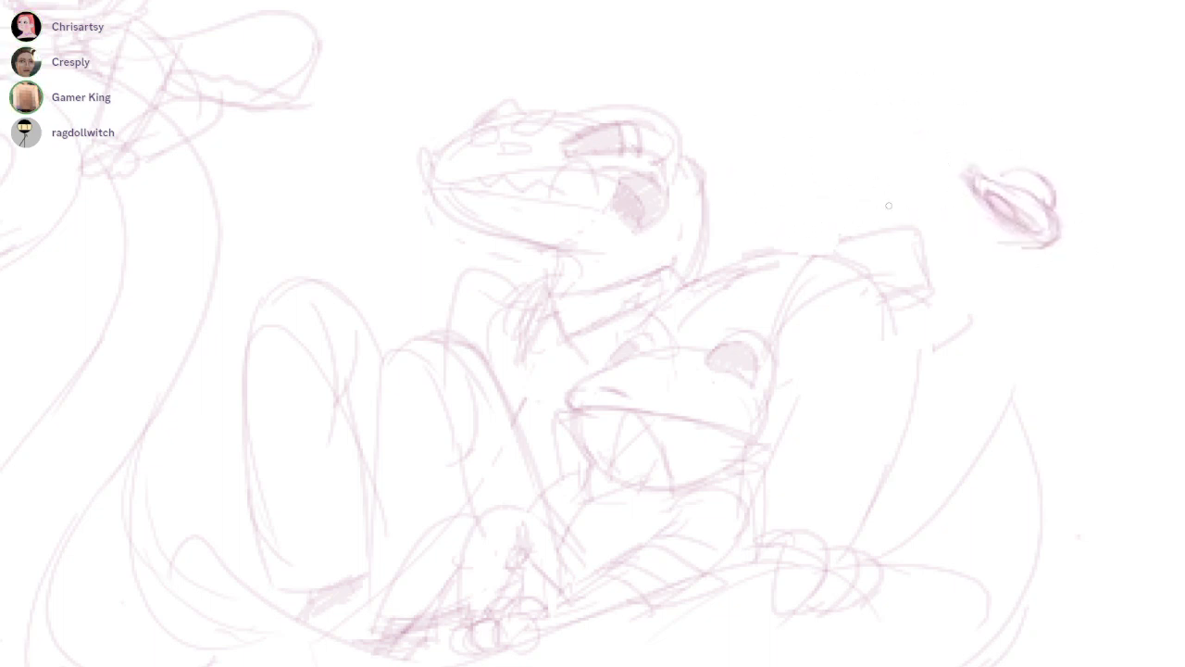
# Redraw the passenger's forearm as two side lines down to the gripping hand and clear the leftover outer lines
pyautogui.moveTo(786, 287)
pyautogui.mouseDown()
pyautogui.moveTo(775, 306)
pyautogui.moveTo(814, 248)
pyautogui.moveTo(870, 231)
pyautogui.moveTo(920, 292)
pyautogui.moveTo(854, 533)
pyautogui.mouseUp()
pyautogui.moveTo(905, 309); pyautogui.dragTo(843, 537)
pyautogui.moveTo(918, 356); pyautogui.dragTo(872, 505)
pyautogui.moveTo(972, 305); pyautogui.dragTo(965, 330)
pyautogui.moveTo(782, 339)
pyautogui.mouseDown()
pyautogui.moveTo(785, 508)
pyautogui.moveTo(767, 539)
pyautogui.mouseUp()
pyautogui.hotkey('ctrl', 'z')
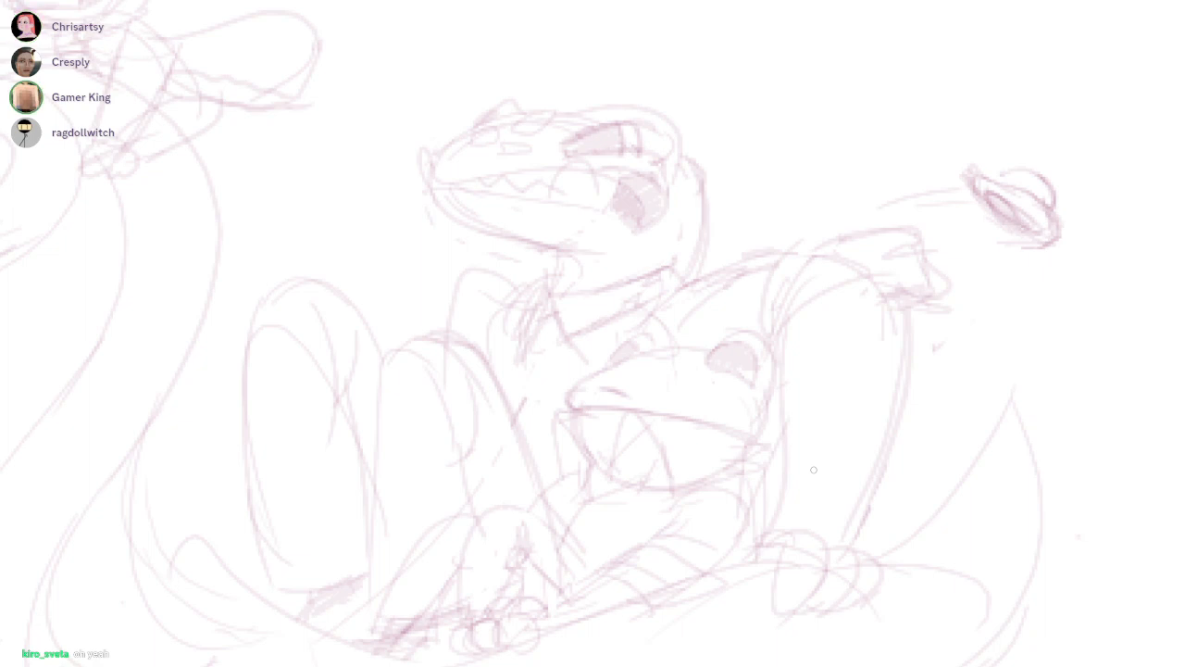
# Reinforce the outer line of the passenger's gripping forearm and sketch the other hand with curled fingers above the raised knee
pyautogui.moveTo(912, 314)
pyautogui.mouseDown()
pyautogui.moveTo(879, 473)
pyautogui.moveTo(858, 513)
pyautogui.mouseUp()
pyautogui.moveTo(736, 179); pyautogui.dragTo(796, 204)
pyautogui.moveTo(595, 318)
pyautogui.mouseDown()
pyautogui.moveTo(485, 304)
pyautogui.moveTo(476, 360)
pyautogui.mouseUp()
pyautogui.moveTo(528, 297); pyautogui.dragTo(575, 306)
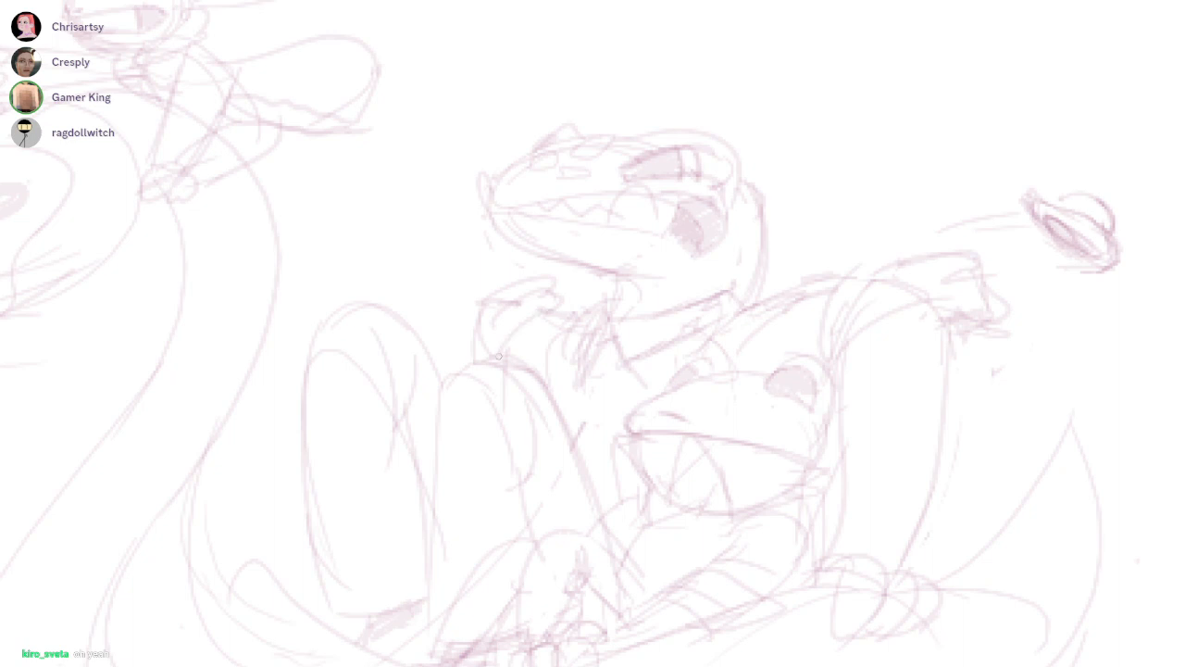
pyautogui.moveTo(738, 415)
pyautogui.mouseDown()
pyautogui.moveTo(794, 203)
pyautogui.moveTo(765, 231)
pyautogui.moveTo(830, 304)
pyautogui.mouseUp()
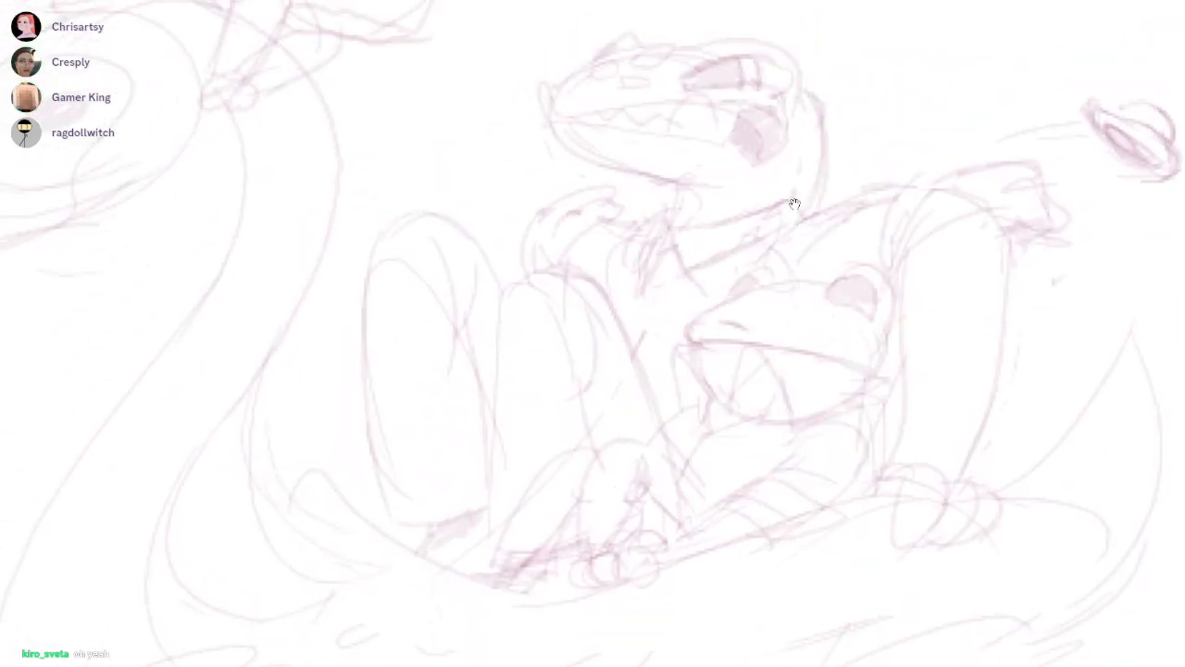
pyautogui.moveTo(627, 265); pyautogui.dragTo(795, 200)
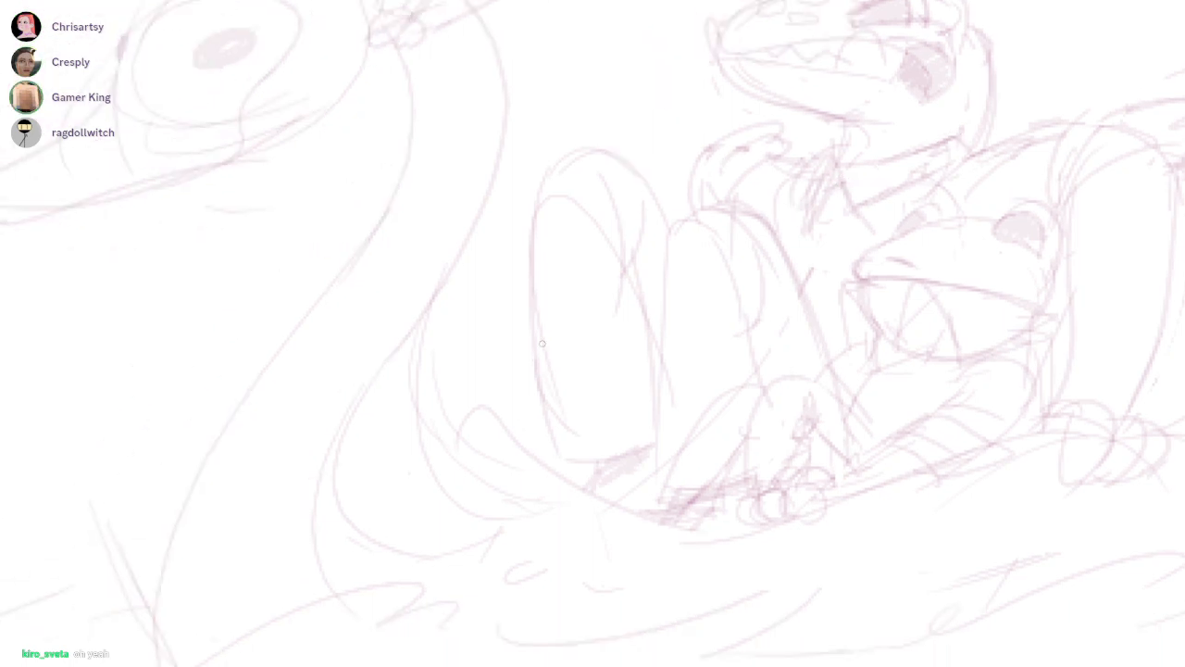
# Sketch curved contour strokes at the base of the swan's neck where it meets the boat's hull
pyautogui.moveTo(425, 375); pyautogui.dragTo(461, 507)
pyautogui.moveTo(420, 324); pyautogui.dragTo(419, 445)
pyautogui.moveTo(395, 352)
pyautogui.mouseDown()
pyautogui.moveTo(361, 383)
pyautogui.moveTo(317, 531)
pyautogui.moveTo(481, 583)
pyautogui.mouseUp()
pyautogui.moveTo(464, 243); pyautogui.dragTo(488, 454)
# Redraw the rider's forehead contour as a darker, flatter line sloping down from the head frills to the snout
pyautogui.scroll(-4, 793, 203)
pyautogui.moveTo(813, 115)
pyautogui.mouseDown()
pyautogui.moveTo(781, 228)
pyautogui.moveTo(723, 192)
pyautogui.mouseUp()
pyautogui.moveTo(486, 157); pyautogui.dragTo(740, 120)
pyautogui.moveTo(547, 182)
pyautogui.mouseDown()
pyautogui.moveTo(626, 146)
pyautogui.moveTo(715, 167)
pyautogui.moveTo(767, 202)
pyautogui.moveTo(648, 258)
pyautogui.moveTo(601, 215)
pyautogui.moveTo(631, 187)
pyautogui.moveTo(693, 191)
pyautogui.mouseUp()
pyautogui.moveTo(794, 204); pyautogui.dragTo(811, 267)
pyautogui.moveTo(683, 293); pyautogui.dragTo(776, 262)
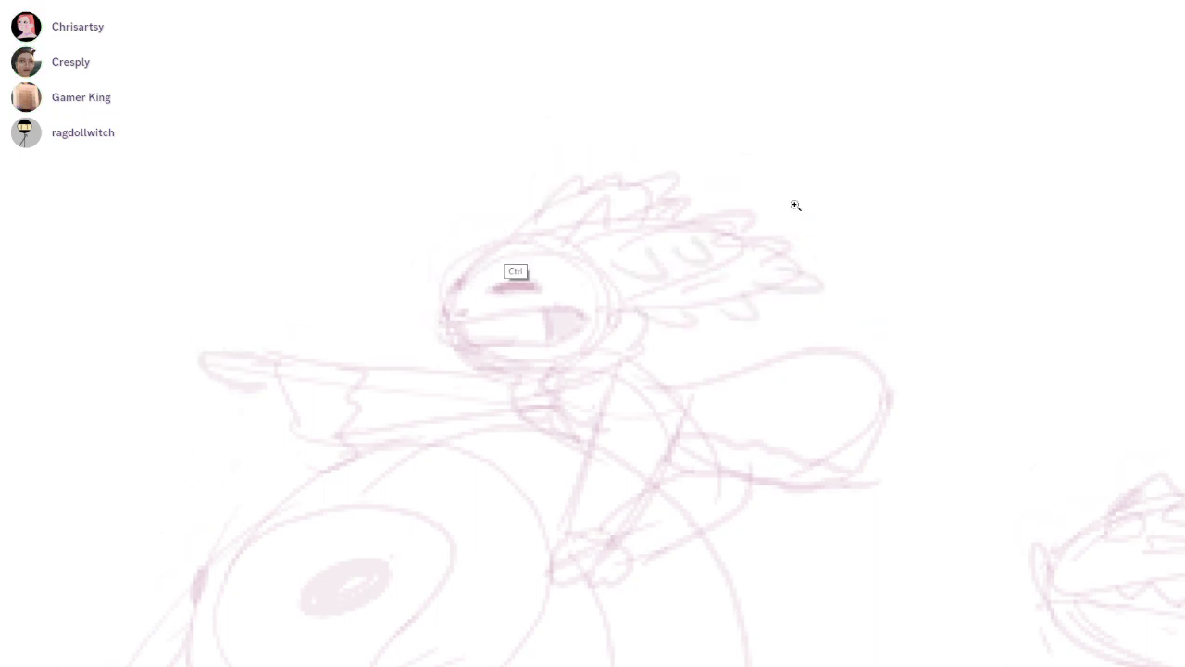
pyautogui.scroll(2, 492, 269)
pyautogui.moveTo(533, 229); pyautogui.dragTo(426, 305)
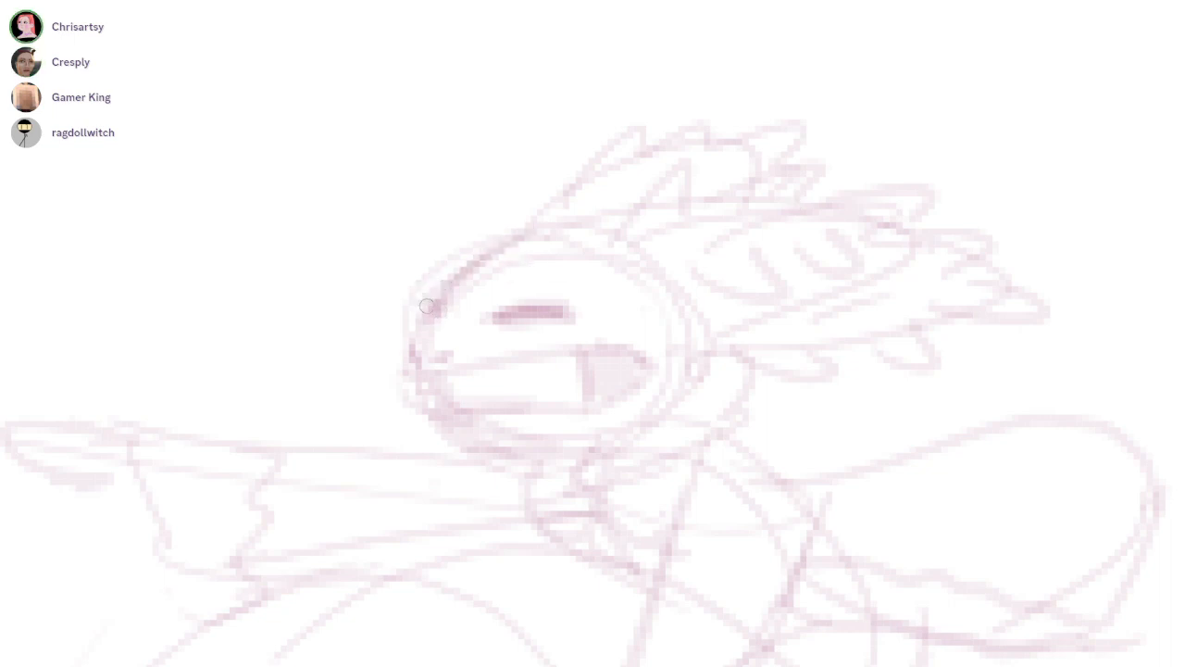
pyautogui.moveTo(518, 238); pyautogui.dragTo(428, 292)
pyautogui.scroll(-4, 602, 259)
pyautogui.moveTo(734, 188); pyautogui.dragTo(795, 204)
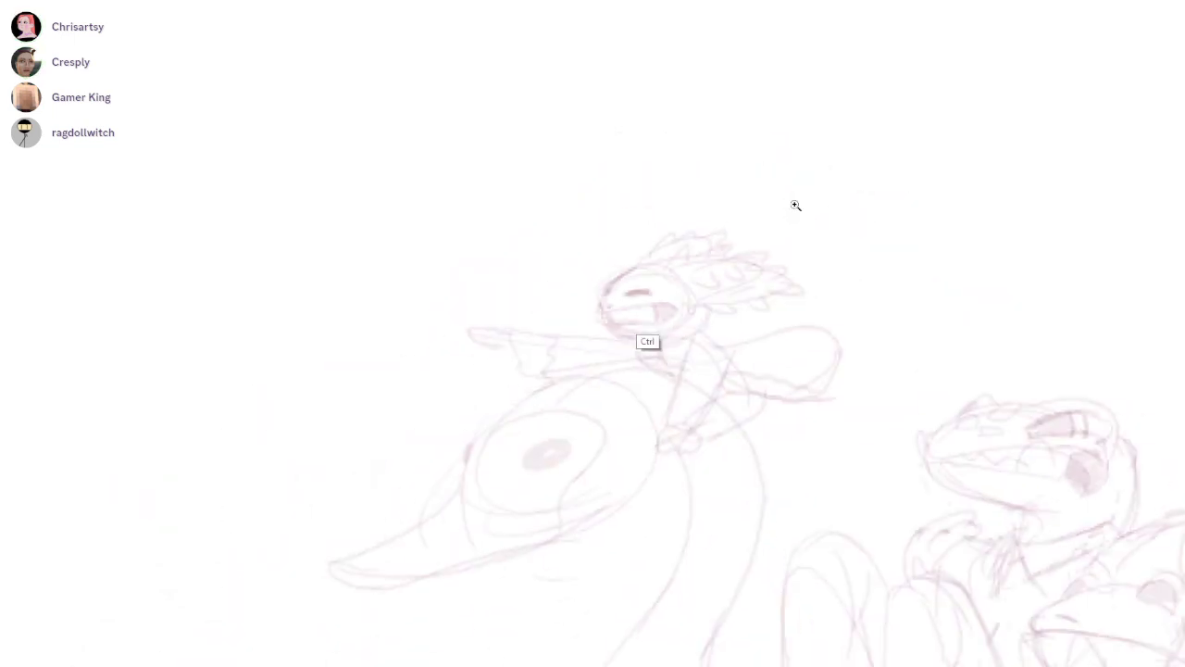
pyautogui.scroll(3, 654, 306)
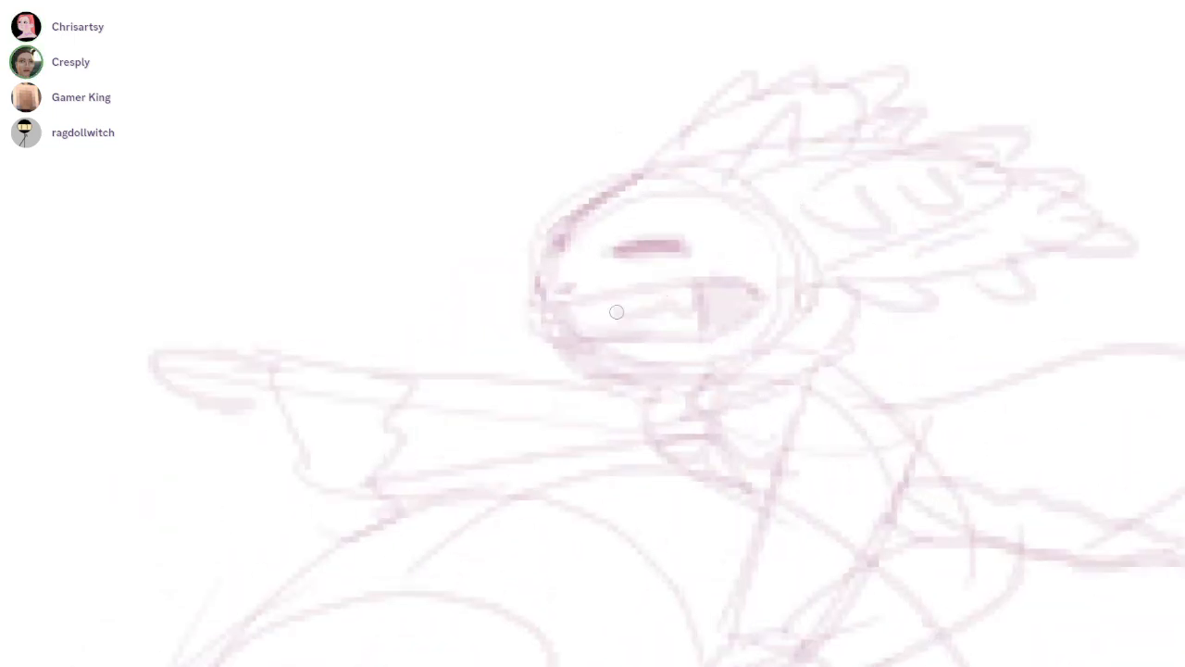
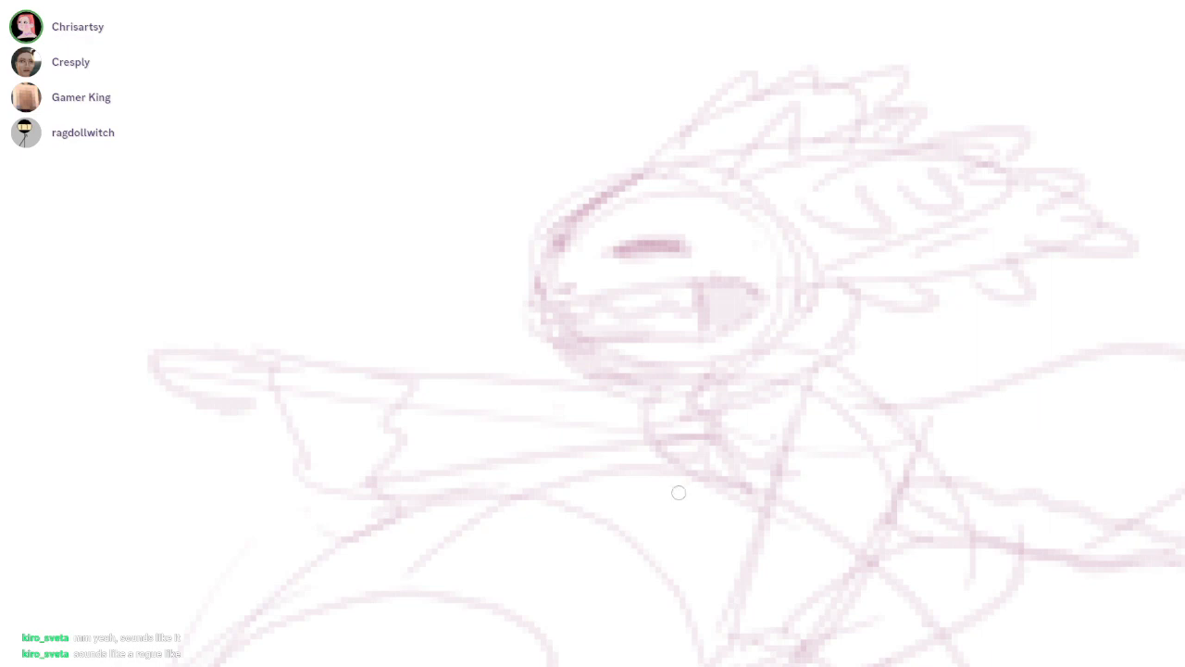
# Sketch a scalloped, frilled cuff around the wrist of the rider's outstretched pointing arm
pyautogui.scroll(1, 677, 484)
pyautogui.moveTo(363, 384)
pyautogui.mouseDown()
pyautogui.moveTo(398, 346)
pyautogui.moveTo(463, 444)
pyautogui.moveTo(409, 522)
pyautogui.moveTo(362, 513)
pyautogui.mouseUp()
pyautogui.moveTo(333, 439)
pyautogui.mouseDown()
pyautogui.moveTo(362, 514)
pyautogui.moveTo(416, 541)
pyautogui.mouseUp()
pyautogui.moveTo(679, 485); pyautogui.dragTo(765, 437)
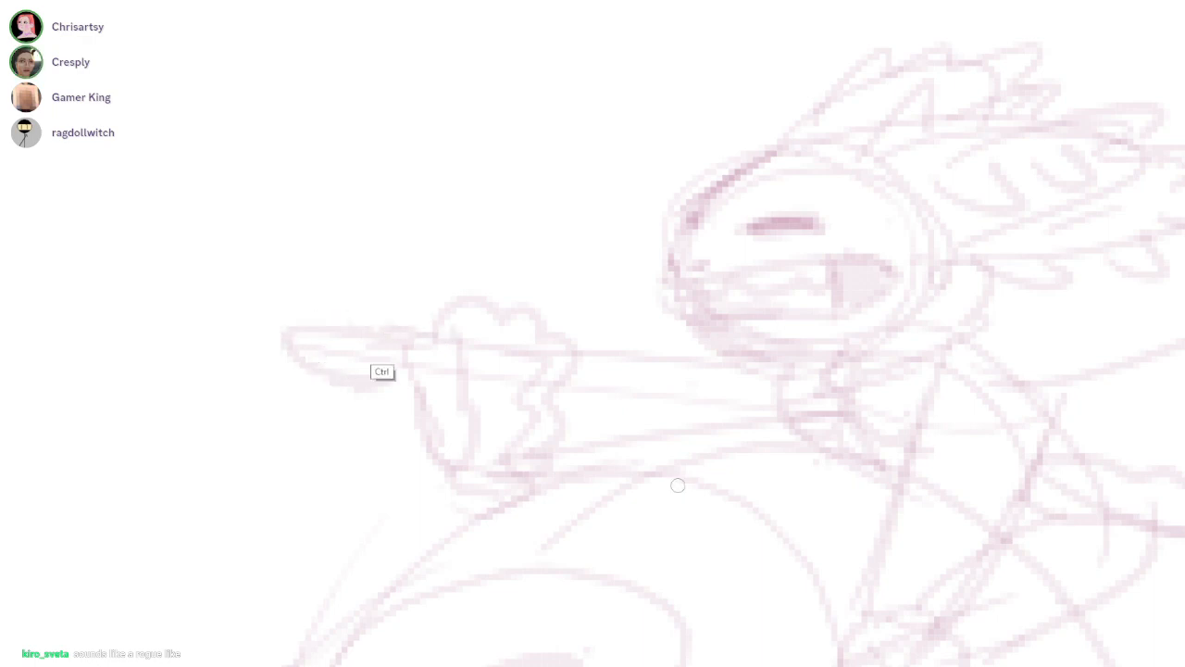
# Redraw the rider's pointing hand with a tapered index finger and curled fingers beneath it, erasing the old hand lines
pyautogui.moveTo(346, 349)
pyautogui.mouseDown()
pyautogui.moveTo(394, 368)
pyautogui.moveTo(365, 418)
pyautogui.moveTo(406, 355)
pyautogui.moveTo(400, 402)
pyautogui.mouseUp()
pyautogui.press('e')
pyautogui.moveTo(312, 370)
pyautogui.mouseDown()
pyautogui.moveTo(339, 335)
pyautogui.moveTo(433, 353)
pyautogui.moveTo(393, 376)
pyautogui.moveTo(358, 367)
pyautogui.moveTo(342, 381)
pyautogui.moveTo(362, 373)
pyautogui.moveTo(409, 409)
pyautogui.moveTo(403, 391)
pyautogui.moveTo(360, 396)
pyautogui.moveTo(428, 422)
pyautogui.moveTo(438, 362)
pyautogui.mouseUp()
pyautogui.press('b')
pyautogui.hotkey('ctrl', 'z')
pyautogui.press('e')
# Sketch the rider's other hand gripping the swan's head with a ruffled outline and clear the overlapping arm lines
pyautogui.press('e')
pyautogui.moveTo(369, 411); pyautogui.dragTo(435, 408)
pyautogui.press('b')
pyautogui.moveTo(678, 486)
pyautogui.mouseDown()
pyautogui.moveTo(541, 367)
pyautogui.moveTo(602, 592)
pyautogui.moveTo(637, 400)
pyautogui.mouseUp()
pyautogui.moveTo(706, 416)
pyautogui.mouseDown()
pyautogui.moveTo(768, 417)
pyautogui.moveTo(739, 425)
pyautogui.mouseUp()
pyautogui.moveTo(696, 383)
pyautogui.mouseDown()
pyautogui.moveTo(715, 379)
pyautogui.moveTo(690, 373)
pyautogui.moveTo(769, 407)
pyautogui.moveTo(751, 368)
pyautogui.moveTo(764, 426)
pyautogui.moveTo(736, 414)
pyautogui.moveTo(718, 439)
pyautogui.moveTo(753, 427)
pyautogui.mouseUp()
pyautogui.press('b')
pyautogui.hotkey('ctrl', 'z')
pyautogui.hotkey('ctrl', 'z')
pyautogui.moveTo(763, 432); pyautogui.dragTo(778, 444)
pyautogui.press('e')
pyautogui.moveTo(736, 363); pyautogui.dragTo(725, 353)
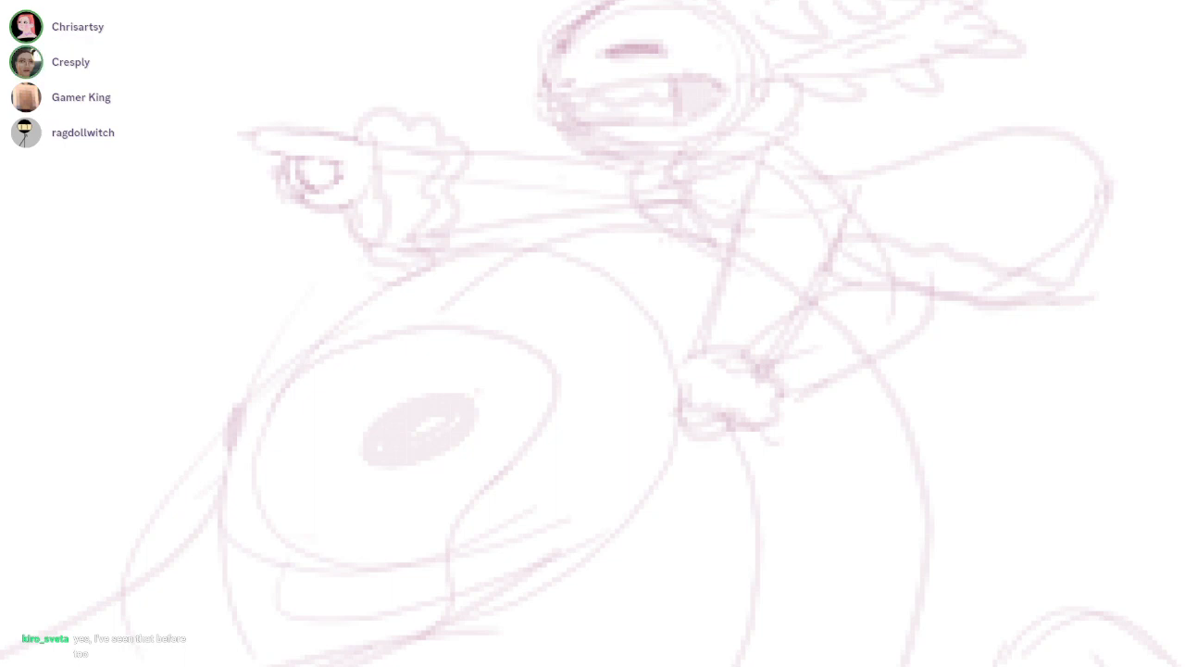
pyautogui.moveTo(439, 454)
pyautogui.mouseDown()
pyautogui.moveTo(440, 437)
pyautogui.moveTo(727, 399)
pyautogui.mouseUp()
pyautogui.moveTo(650, 361)
pyautogui.mouseDown()
pyautogui.moveTo(730, 320)
pyautogui.moveTo(741, 330)
pyautogui.mouseUp()
pyautogui.moveTo(810, 343); pyautogui.dragTo(708, 344)
# Ink the swan's far eye, the forehead curve above it and a solid oval pupil in dark magenta
pyautogui.scroll(-5, 372, 433)
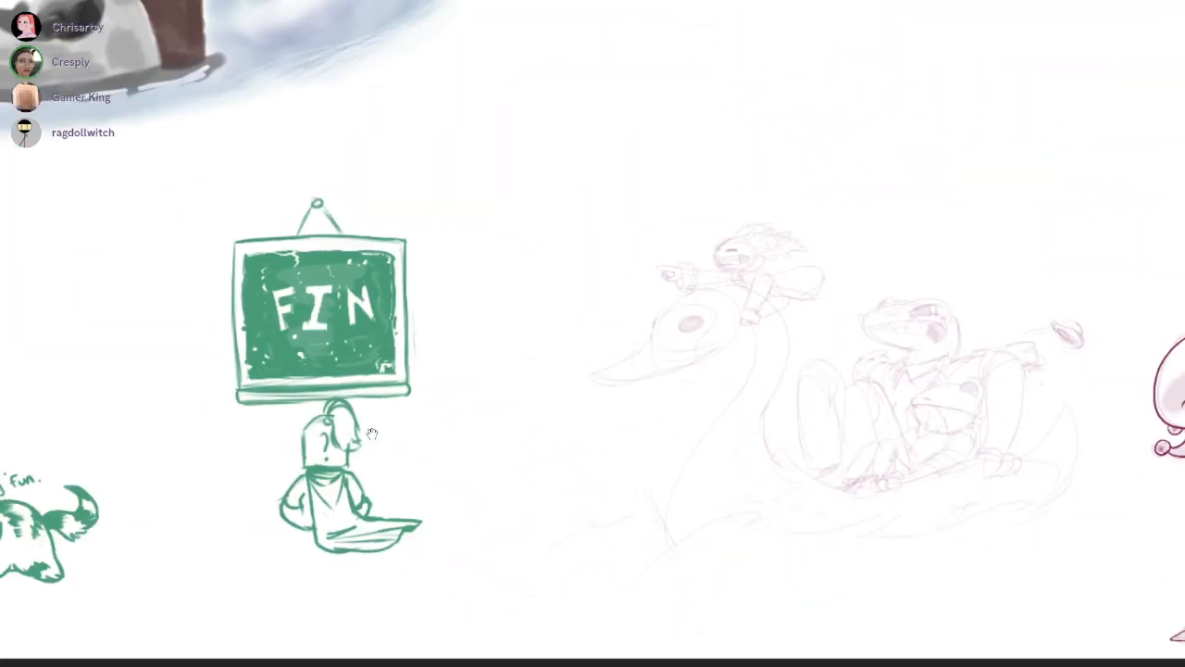
pyautogui.hscroll(2, 373, 433)
pyautogui.scroll(3, 372, 433)
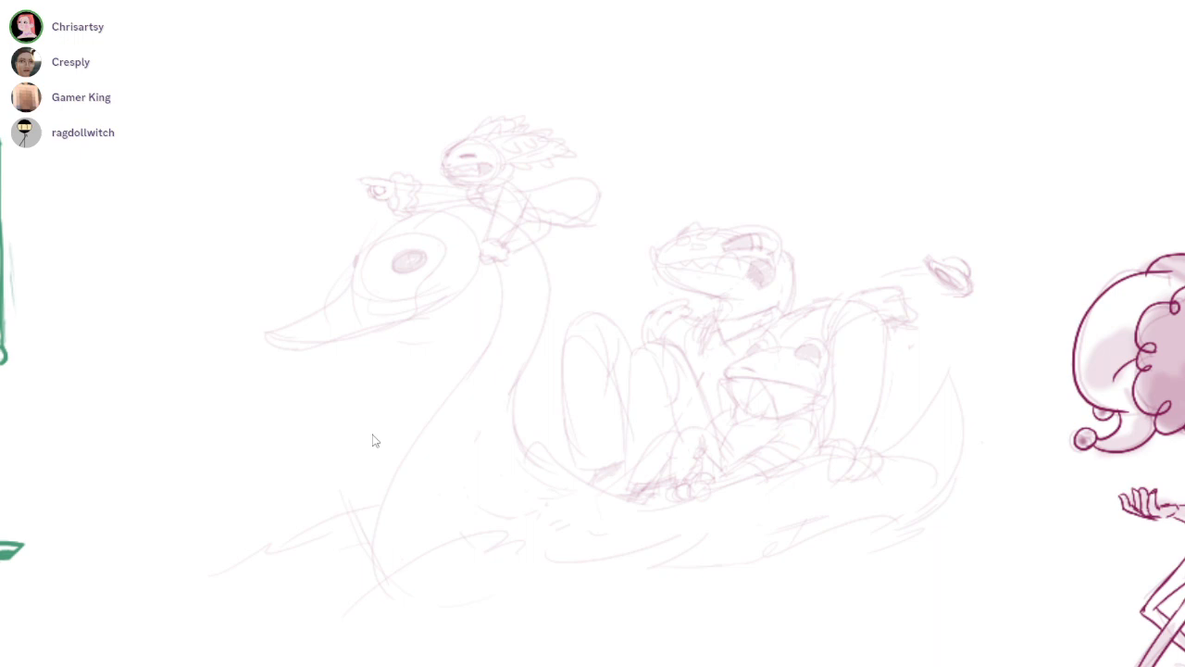
pyautogui.scroll(5, 363, 296)
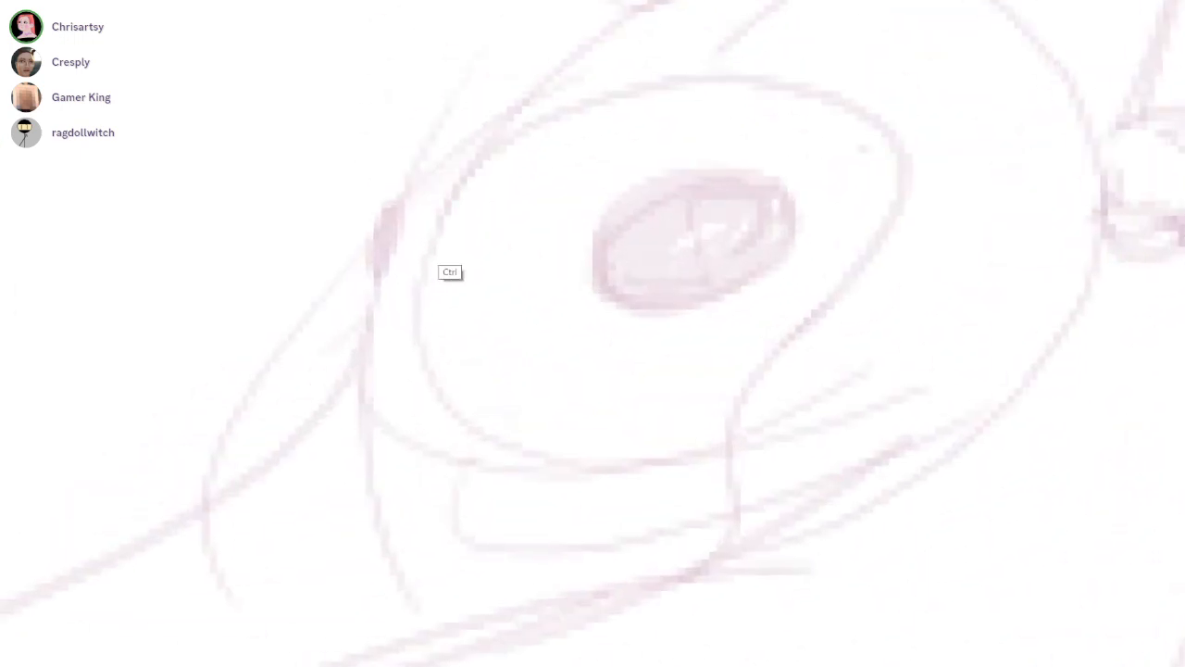
pyautogui.moveTo(536, 248)
pyautogui.mouseDown()
pyautogui.moveTo(681, 120)
pyautogui.moveTo(545, 230)
pyautogui.moveTo(519, 268)
pyautogui.mouseUp()
pyautogui.hotkey('ctrl', 'z')
pyautogui.hotkey('ctrl', 'z')
pyautogui.moveTo(678, 124); pyautogui.dragTo(506, 324)
pyautogui.moveTo(529, 254)
pyautogui.mouseDown()
pyautogui.moveTo(495, 306)
pyautogui.moveTo(521, 263)
pyautogui.moveTo(503, 323)
pyautogui.mouseUp()
pyautogui.moveTo(769, 361)
pyautogui.mouseDown()
pyautogui.moveTo(701, 364)
pyautogui.moveTo(800, 348)
pyautogui.mouseUp()
pyautogui.moveTo(804, 302)
pyautogui.mouseDown()
pyautogui.moveTo(722, 363)
pyautogui.moveTo(833, 277)
pyautogui.moveTo(807, 232)
pyautogui.moveTo(807, 255)
pyautogui.moveTo(768, 299)
pyautogui.moveTo(831, 251)
pyautogui.moveTo(707, 319)
pyautogui.mouseUp()
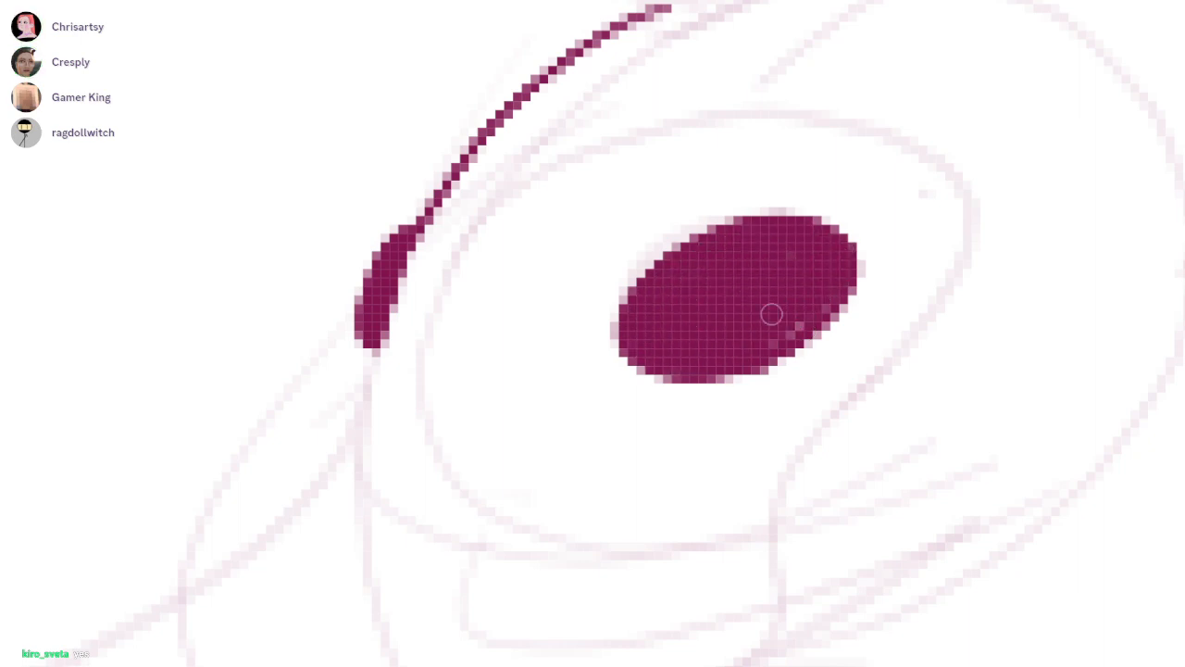
# Carve white highlights into the swan's pupil and its far eye
pyautogui.moveTo(661, 283)
pyautogui.mouseDown()
pyautogui.moveTo(694, 257)
pyautogui.moveTo(703, 289)
pyautogui.mouseUp()
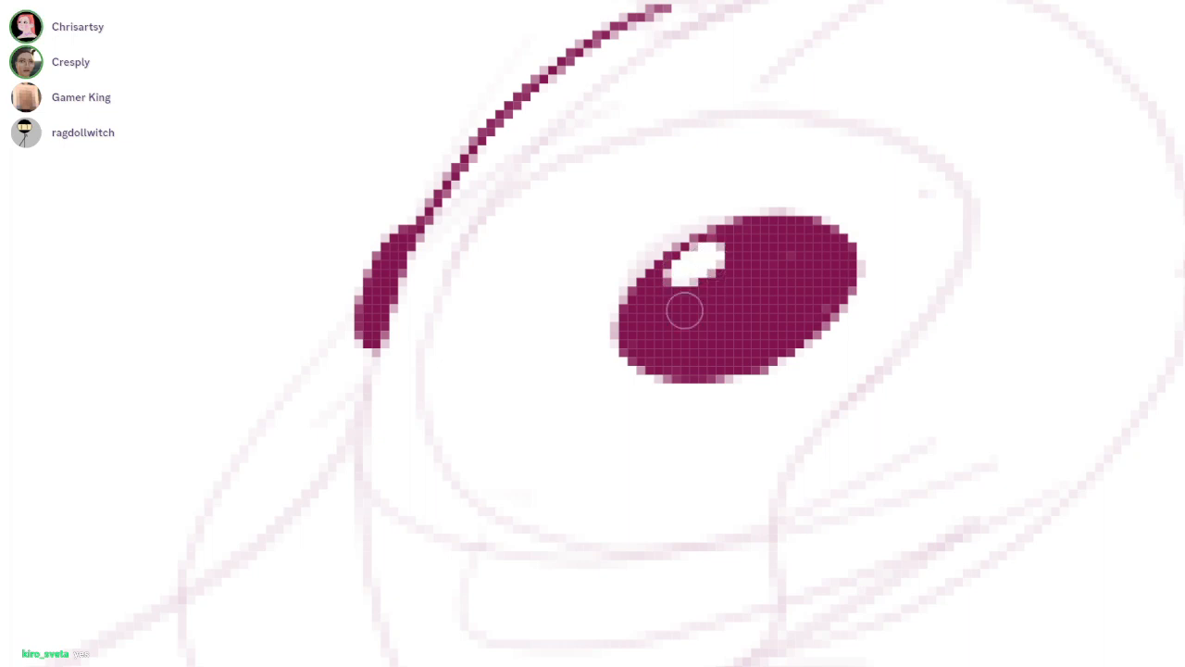
pyautogui.moveTo(390, 241); pyautogui.dragTo(374, 283)
pyautogui.moveTo(374, 283)
pyautogui.mouseDown()
pyautogui.moveTo(390, 253)
pyautogui.moveTo(380, 273)
pyautogui.mouseUp()
pyautogui.hotkey('ctrl', 'z')
pyautogui.hotkey('ctrl', 'z')
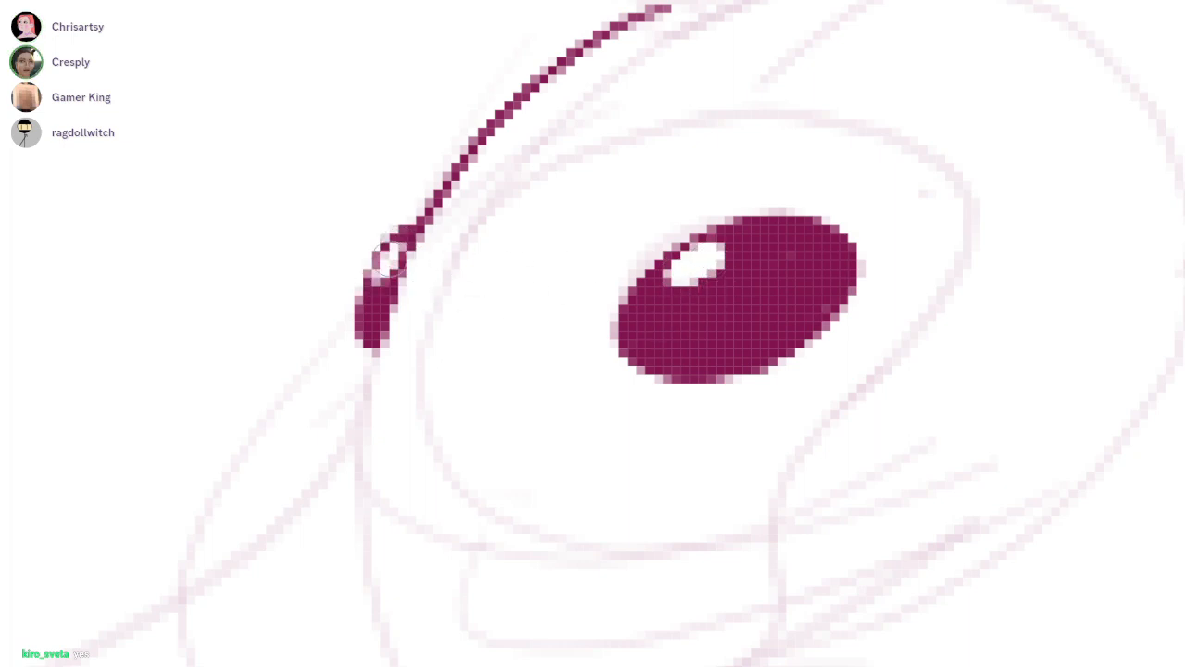
pyautogui.moveTo(700, 264); pyautogui.dragTo(659, 295)
pyautogui.moveTo(831, 290); pyautogui.dragTo(782, 325)
# Ink the swan's beak outline, the lower head contour back to the rider's hand, and the short mouth line at the tip
pyautogui.scroll(-4, 862, 313)
pyautogui.moveTo(717, 365); pyautogui.dragTo(677, 309)
pyautogui.scroll(2, 677, 287)
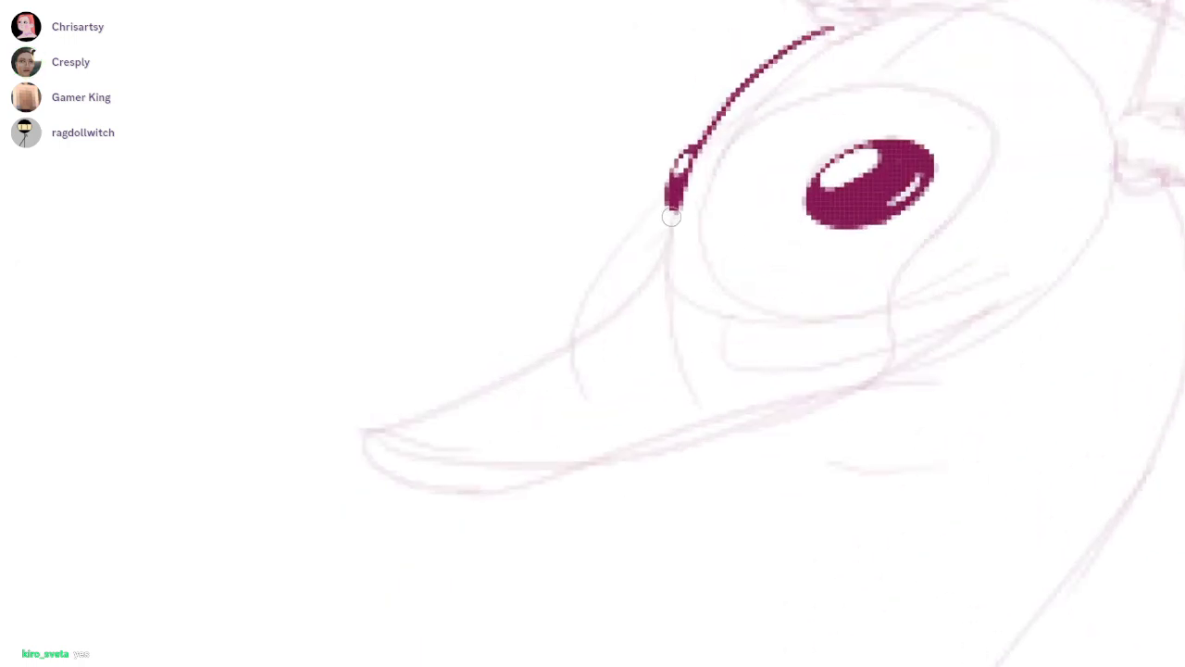
pyautogui.moveTo(673, 216)
pyautogui.mouseDown()
pyautogui.moveTo(384, 424)
pyautogui.moveTo(447, 486)
pyautogui.moveTo(982, 323)
pyautogui.mouseUp()
pyautogui.moveTo(1031, 377)
pyautogui.mouseDown()
pyautogui.moveTo(721, 342)
pyautogui.moveTo(656, 449)
pyautogui.mouseUp()
pyautogui.hotkey('ctrl', 'z')
pyautogui.moveTo(751, 231)
pyautogui.mouseDown()
pyautogui.moveTo(681, 379)
pyautogui.moveTo(228, 540)
pyautogui.moveTo(505, 460)
pyautogui.mouseUp()
pyautogui.moveTo(342, 477); pyautogui.dragTo(525, 457)
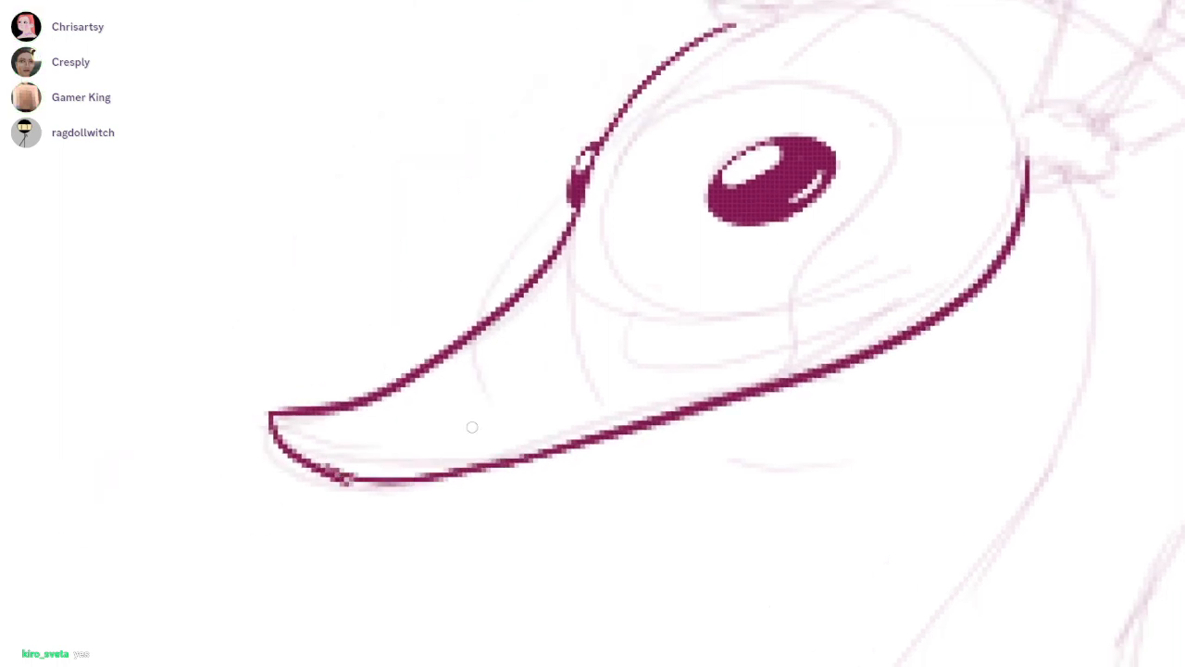
pyautogui.moveTo(325, 441); pyautogui.dragTo(441, 472)
# Ink the swan's face marking as a curve from the forehead around the eye down to the beak's lower edge
pyautogui.moveTo(822, 98); pyautogui.dragTo(701, 158)
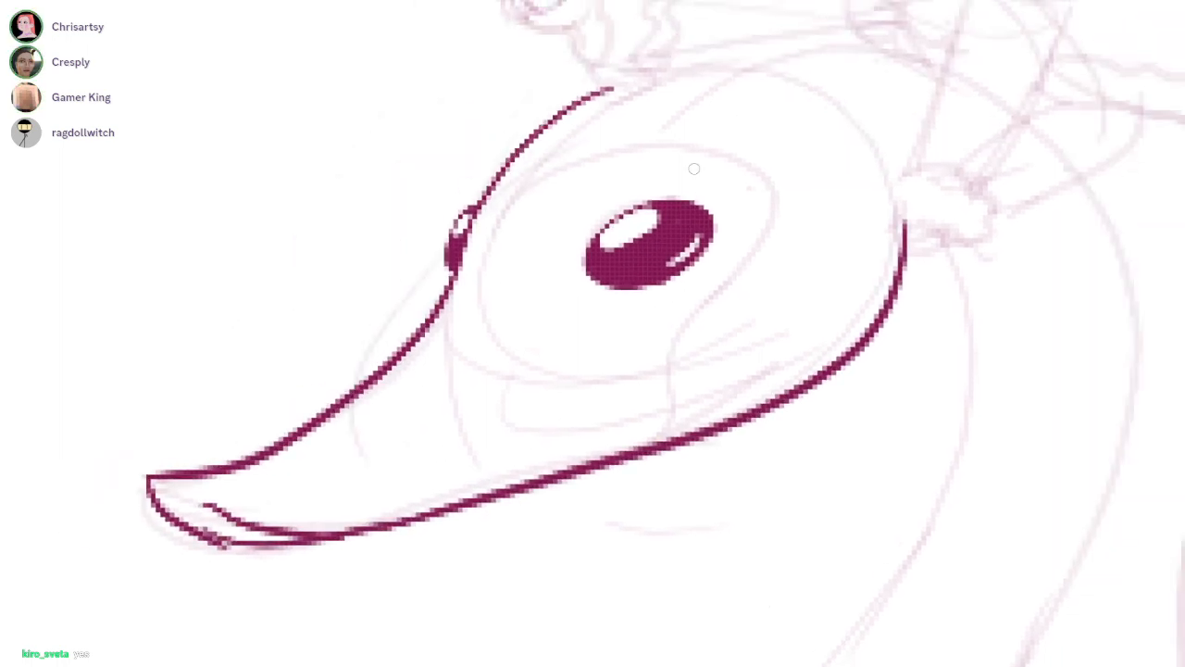
pyautogui.moveTo(507, 181)
pyautogui.mouseDown()
pyautogui.moveTo(732, 137)
pyautogui.moveTo(741, 316)
pyautogui.mouseUp()
pyautogui.hotkey('ctrl', 'z')
pyautogui.moveTo(507, 183)
pyautogui.mouseDown()
pyautogui.moveTo(635, 343)
pyautogui.moveTo(671, 433)
pyautogui.mouseUp()
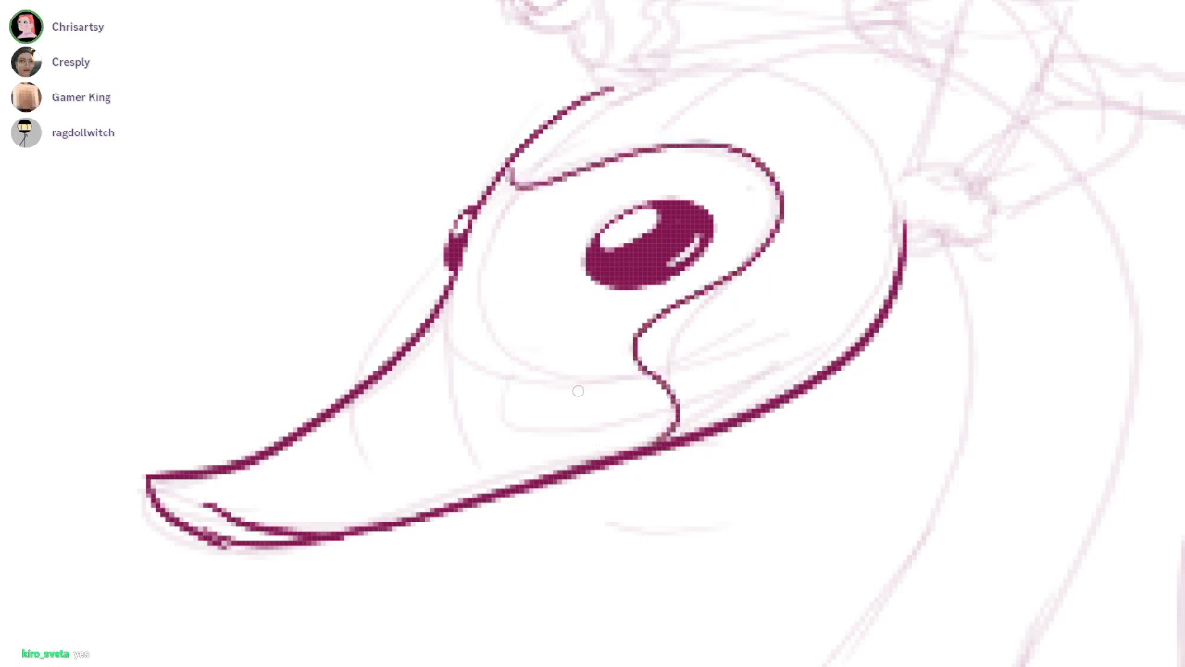
# Try to fill the swan's face marking and beak with solid dark magenta, touching up the gaps along the edges
pyautogui.click(556, 297)
pyautogui.click(416, 444)
pyautogui.moveTo(610, 359); pyautogui.dragTo(636, 373)
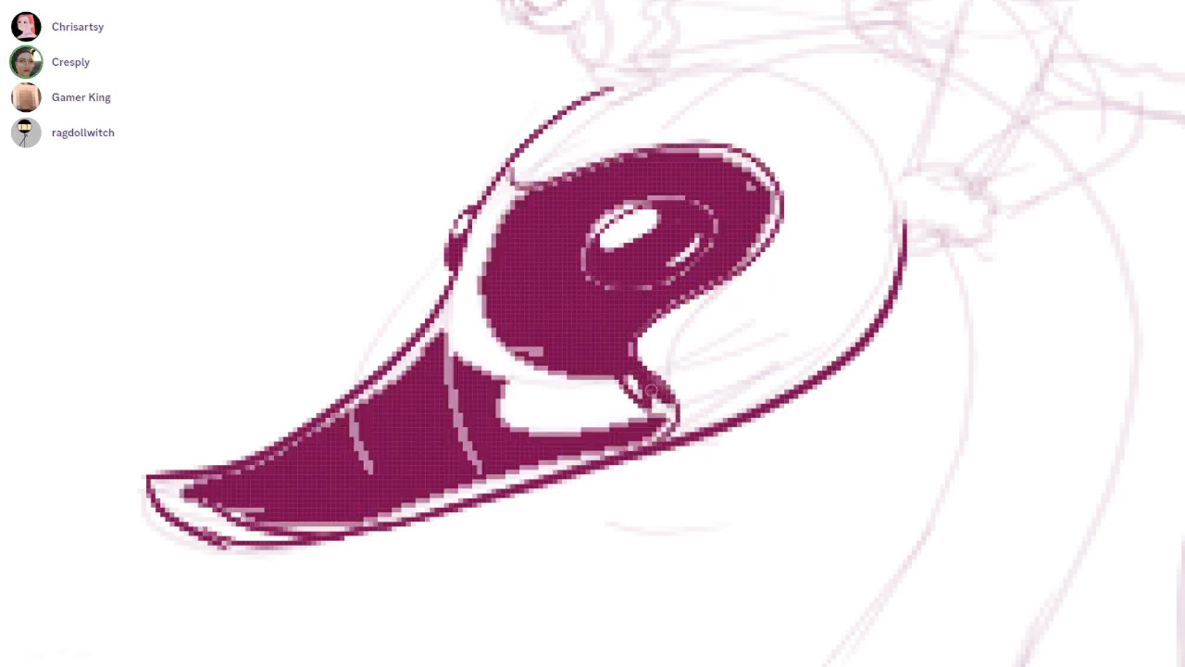
pyautogui.moveTo(518, 225)
pyautogui.mouseDown()
pyautogui.moveTo(504, 176)
pyautogui.moveTo(491, 235)
pyautogui.moveTo(481, 225)
pyautogui.moveTo(516, 201)
pyautogui.moveTo(511, 183)
pyautogui.mouseUp()
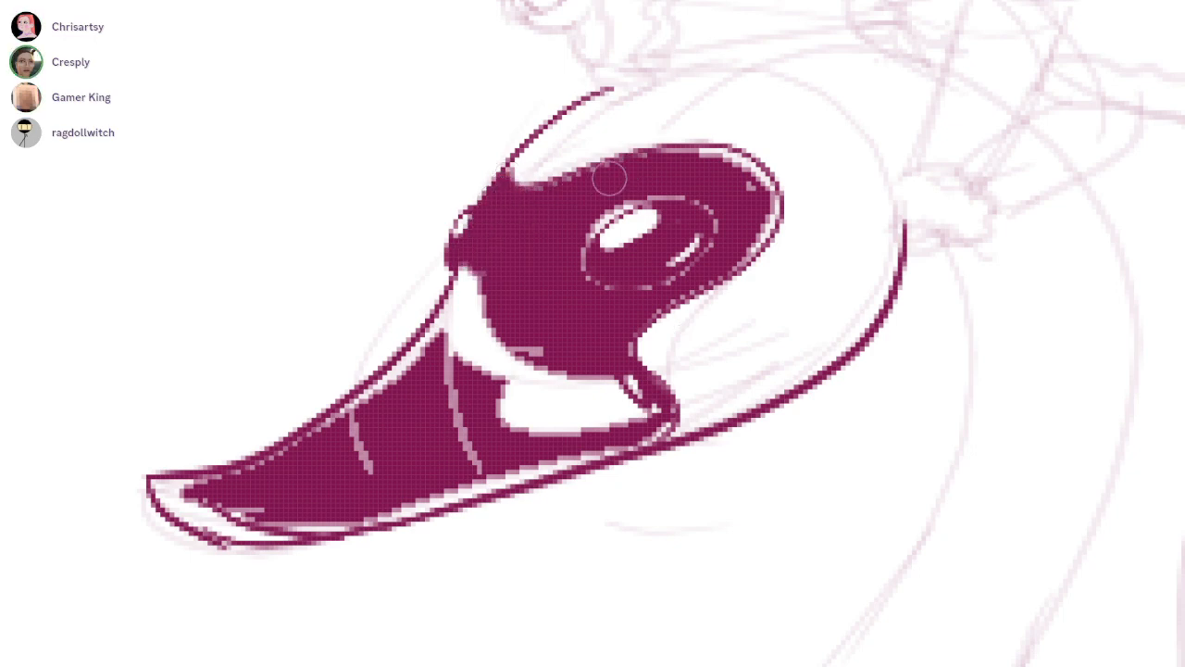
pyautogui.moveTo(630, 175)
pyautogui.mouseDown()
pyautogui.moveTo(682, 158)
pyautogui.moveTo(750, 177)
pyautogui.mouseUp()
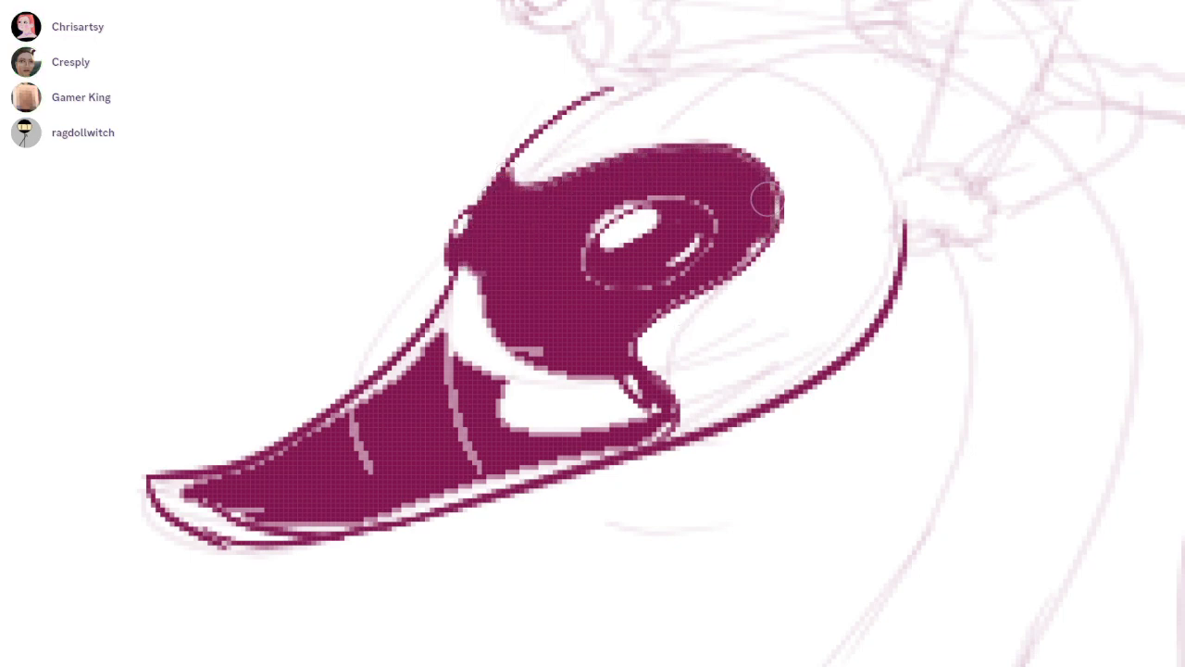
pyautogui.hotkey('ctrl', 'z')
pyautogui.hotkey('ctrl', 'z')
pyautogui.hotkey('ctrl', 'z')
pyautogui.hotkey('ctrl', 'z')
pyautogui.hotkey('ctrl', 'z')
# Extend the inked forehead curve over the crown of the swan's head beneath the rider
pyautogui.moveTo(890, 370); pyautogui.dragTo(416, 342)
pyautogui.moveTo(510, 185); pyautogui.dragTo(639, 156)
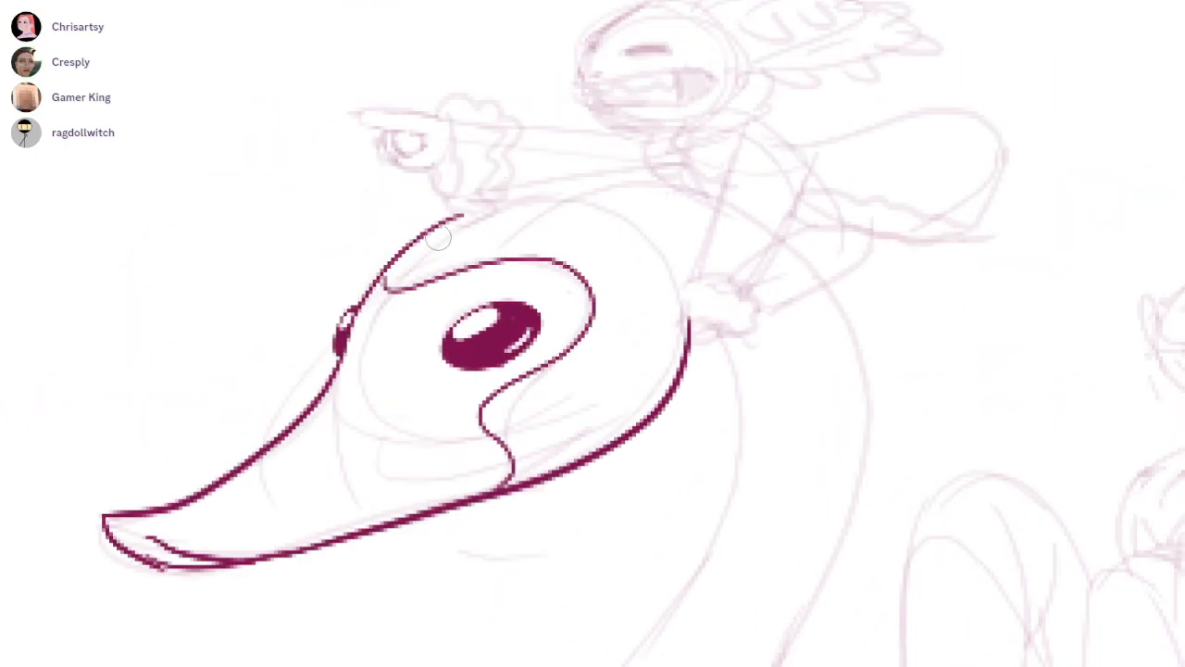
pyautogui.moveTo(438, 226)
pyautogui.mouseDown()
pyautogui.moveTo(650, 184)
pyautogui.moveTo(757, 226)
pyautogui.moveTo(422, 216)
pyautogui.moveTo(359, 244)
pyautogui.moveTo(473, 315)
pyautogui.moveTo(844, 276)
pyautogui.moveTo(762, 247)
pyautogui.moveTo(450, 324)
pyautogui.mouseUp()
pyautogui.hotkey('ctrl', 'z')
pyautogui.hotkey('ctrl', 'z')
pyautogui.hotkey('ctrl', 'z')
pyautogui.moveTo(514, 294); pyautogui.dragTo(428, 352)
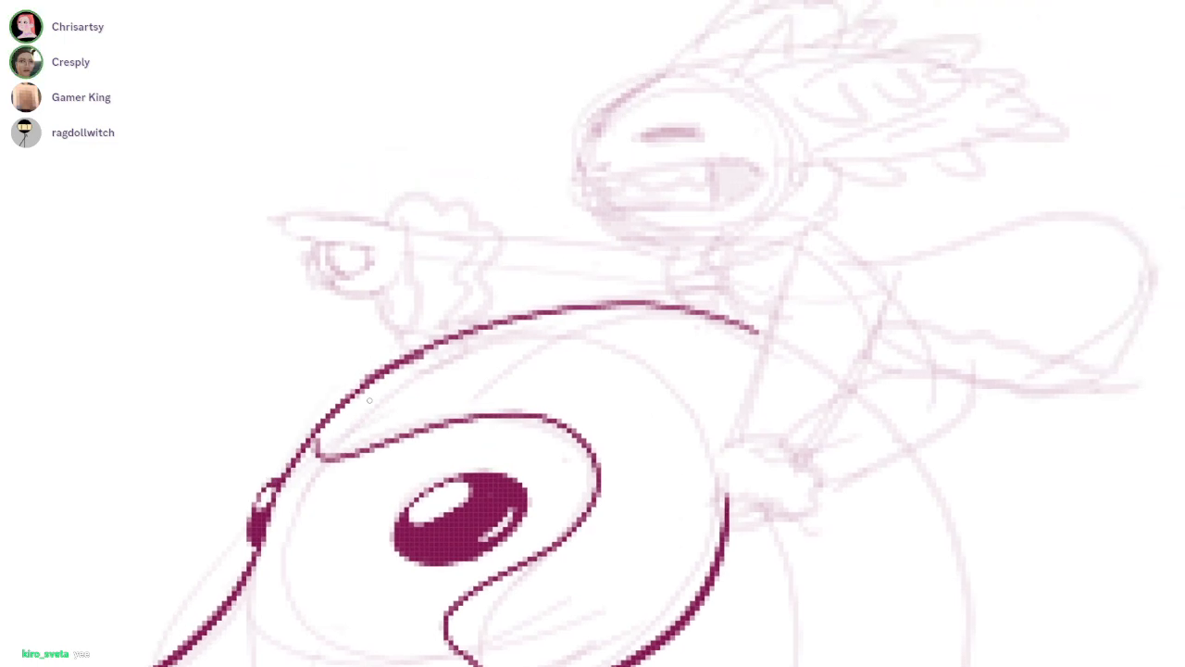
# Ink the rider's pointing hand with its curled fingers and the scalloped frilled cuff around the wrist
pyautogui.scroll(3, 245, 72)
pyautogui.moveTo(507, 313); pyautogui.dragTo(523, 443)
pyautogui.moveTo(451, 424); pyautogui.dragTo(571, 469)
pyautogui.moveTo(467, 295)
pyautogui.mouseDown()
pyautogui.moveTo(572, 270)
pyautogui.moveTo(622, 394)
pyautogui.moveTo(629, 458)
pyautogui.mouseUp()
pyautogui.moveTo(437, 325); pyautogui.dragTo(557, 312)
pyautogui.scroll(2, 557, 312)
pyautogui.moveTo(650, 303)
pyautogui.mouseDown()
pyautogui.moveTo(380, 289)
pyautogui.moveTo(413, 326)
pyautogui.moveTo(376, 266)
pyautogui.moveTo(426, 335)
pyautogui.moveTo(529, 347)
pyautogui.moveTo(473, 398)
pyautogui.moveTo(530, 413)
pyautogui.moveTo(583, 458)
pyautogui.moveTo(622, 421)
pyautogui.mouseUp()
pyautogui.hotkey('ctrl', 'z')
pyautogui.moveTo(508, 411); pyautogui.dragTo(578, 378)
pyautogui.moveTo(514, 347)
pyautogui.mouseDown()
pyautogui.moveTo(558, 358)
pyautogui.moveTo(523, 345)
pyautogui.moveTo(533, 422)
pyautogui.mouseUp()
pyautogui.hotkey('ctrl', 'z')
pyautogui.hotkey('ctrl', 'z')
pyautogui.moveTo(523, 368); pyautogui.dragTo(554, 403)
pyautogui.moveTo(444, 346)
pyautogui.mouseDown()
pyautogui.moveTo(479, 425)
pyautogui.moveTo(429, 403)
pyautogui.mouseUp()
pyautogui.hotkey('ctrl', 'z')
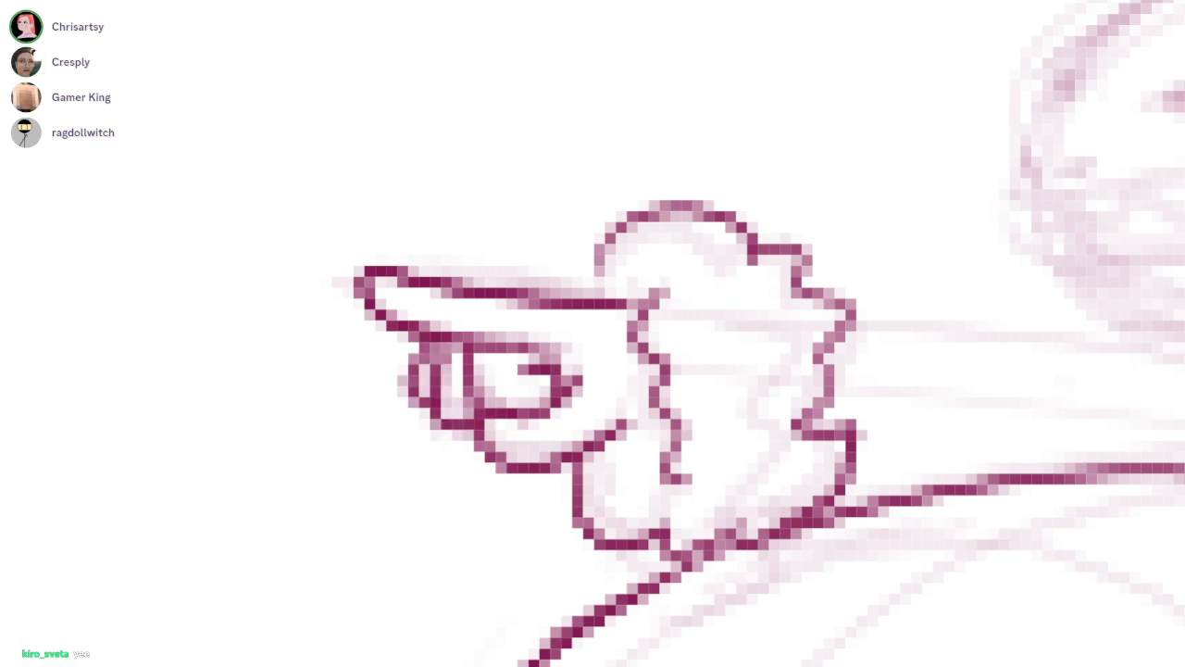
# Ink the upper line of the rider's outstretched arm from the cuff toward the chest
pyautogui.moveTo(776, 264); pyautogui.dragTo(508, 243)
pyautogui.moveTo(331, 240); pyautogui.dragTo(286, 274)
pyautogui.moveTo(855, 457); pyautogui.dragTo(706, 344)
pyautogui.scroll(-3, 711, 329)
pyautogui.moveTo(540, 250); pyautogui.dragTo(754, 263)
pyautogui.moveTo(759, 84); pyautogui.dragTo(548, 256)
# Ink the rider's closed eye as a thick slanted stroke and the forehead contour down to the snout
pyautogui.scroll(3, 548, 252)
pyautogui.moveTo(392, 294)
pyautogui.mouseDown()
pyautogui.moveTo(409, 322)
pyautogui.moveTo(644, 294)
pyautogui.mouseUp()
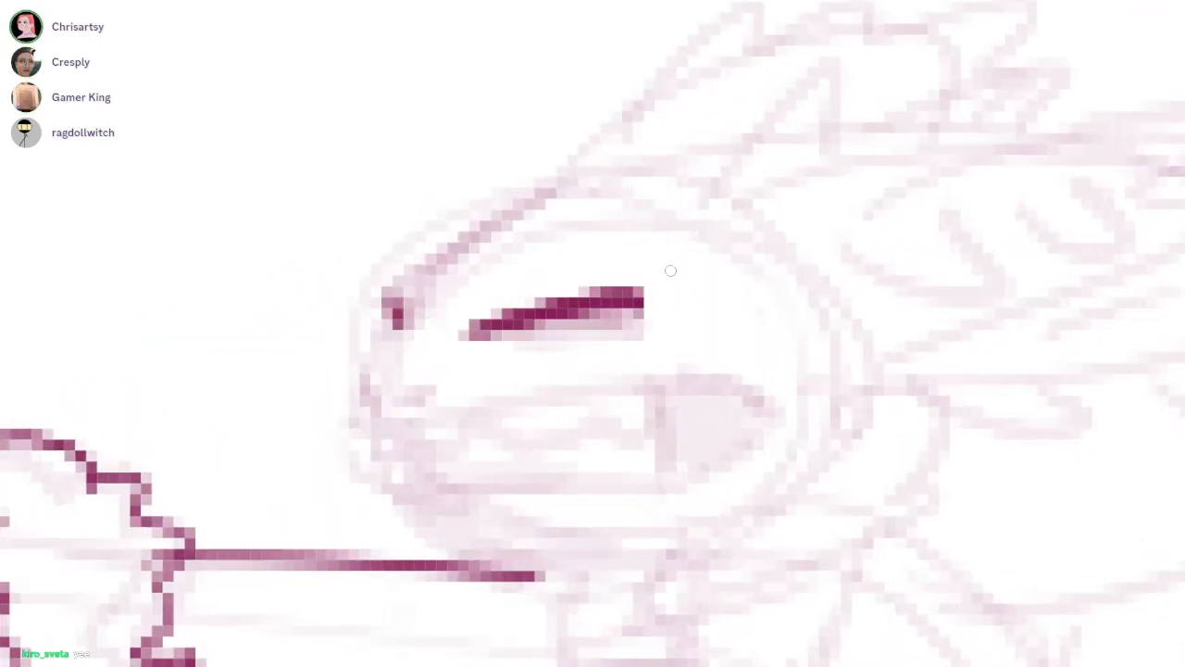
pyautogui.moveTo(393, 298)
pyautogui.mouseDown()
pyautogui.moveTo(576, 176)
pyautogui.moveTo(616, 175)
pyautogui.mouseUp()
pyautogui.hotkey('ctrl', 'z')
pyautogui.moveTo(856, 199); pyautogui.dragTo(637, 314)
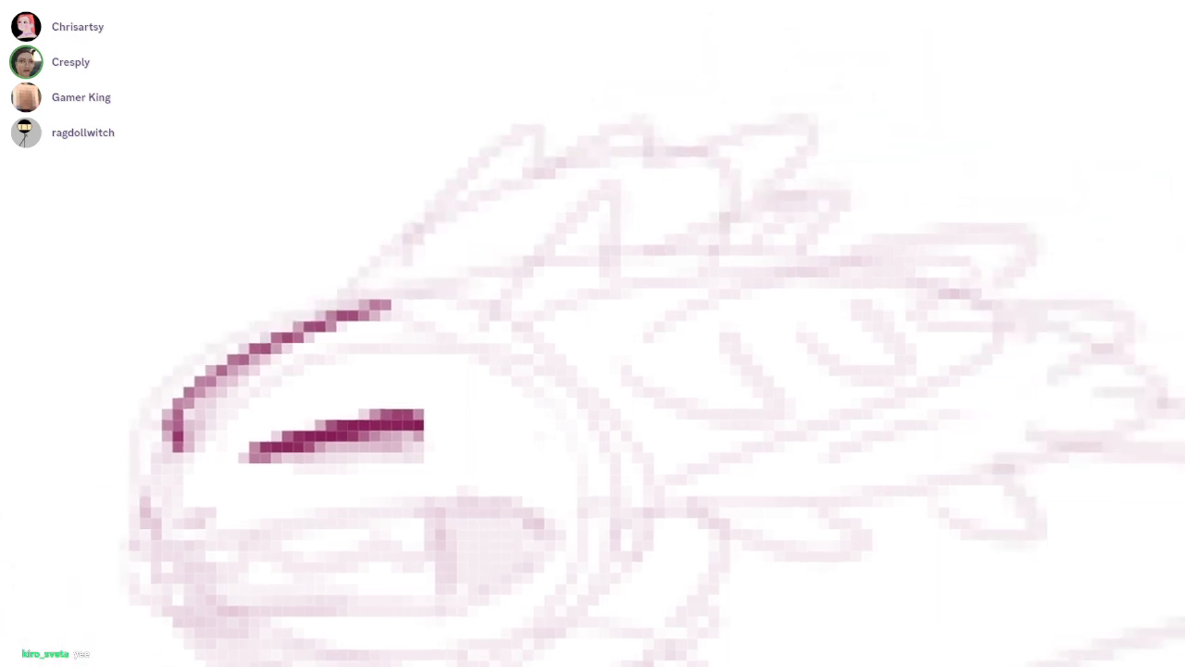
pyautogui.scroll(-3, 639, 311)
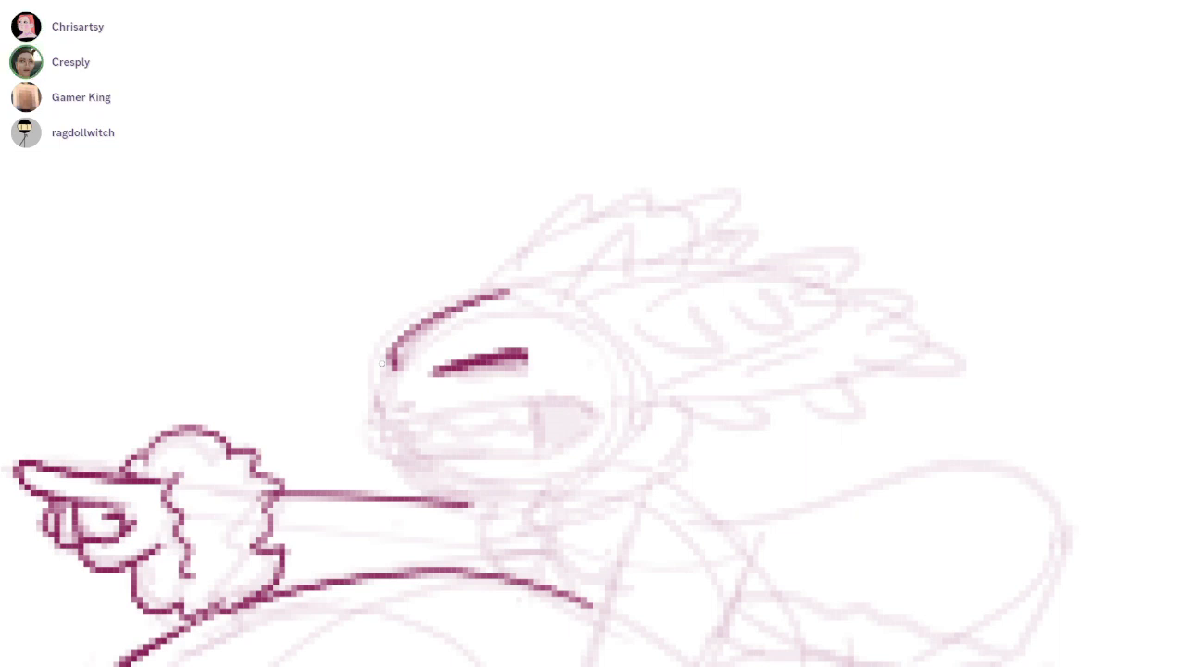
pyautogui.scroll(2, 403, 421)
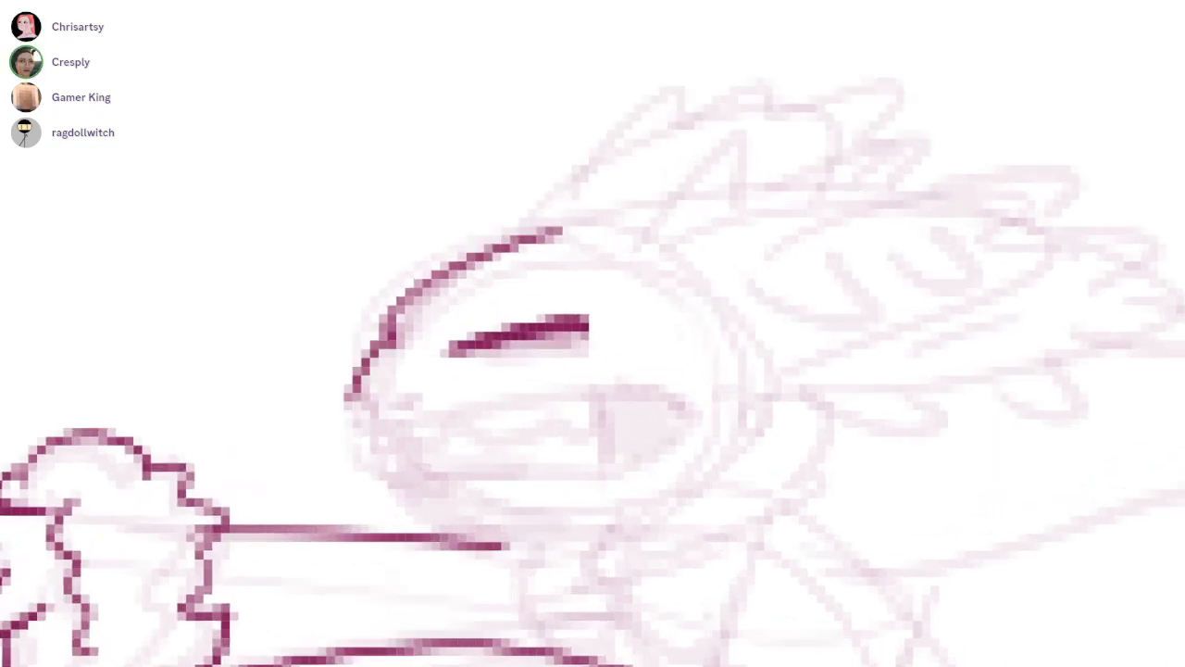
# Ink the rider's open mouth from the snout tip along the upper lip, around the corner and back along the lower edge
pyautogui.moveTo(349, 399)
pyautogui.mouseDown()
pyautogui.moveTo(601, 385)
pyautogui.moveTo(690, 442)
pyautogui.mouseUp()
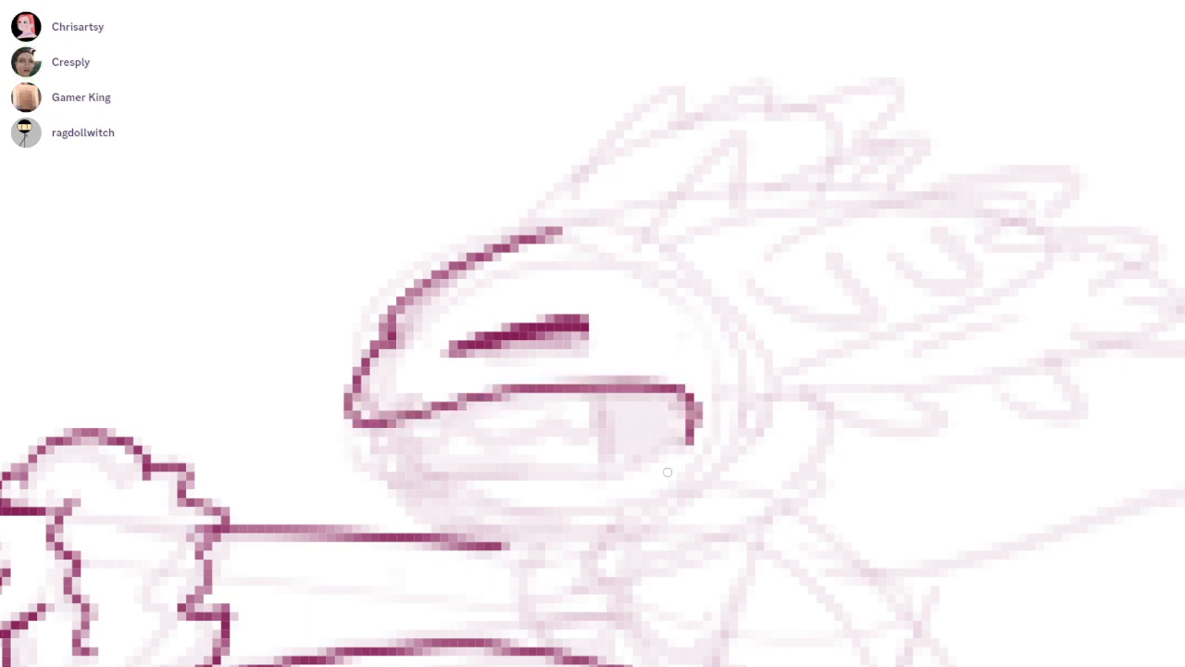
pyautogui.scroll(1, 606, 475)
pyautogui.moveTo(705, 387)
pyautogui.mouseDown()
pyautogui.moveTo(719, 422)
pyautogui.moveTo(488, 486)
pyautogui.moveTo(354, 482)
pyautogui.mouseUp()
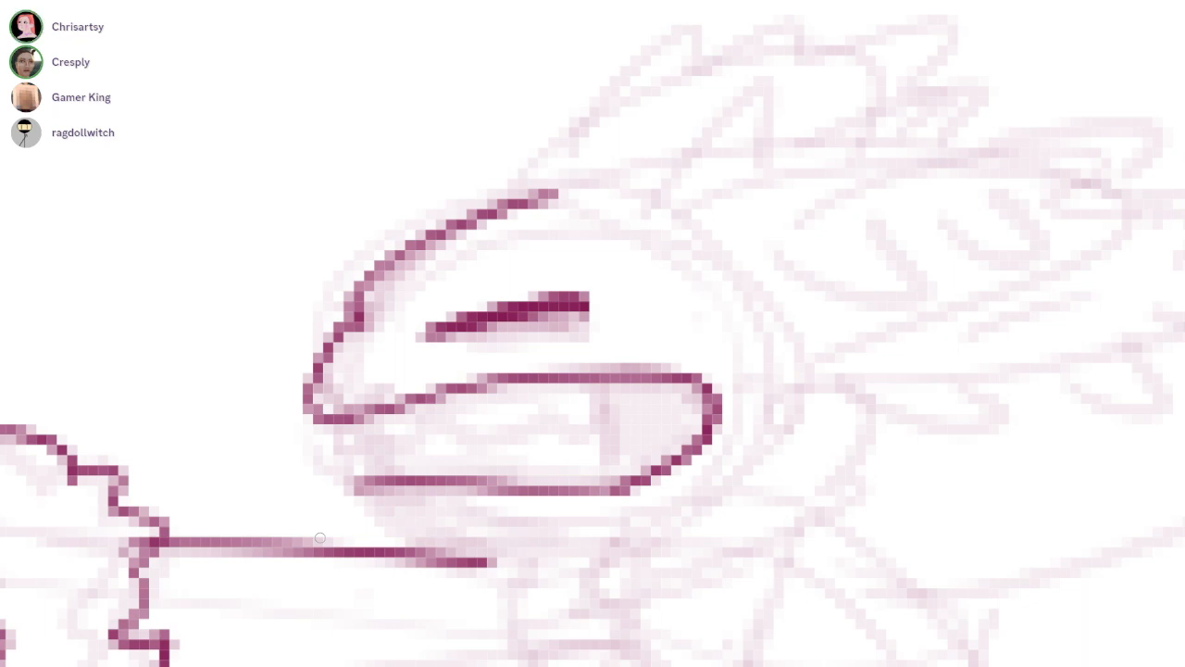
# Ink paired sweeping lines for the central stems of the rider's upper and lower head frills
pyautogui.moveTo(638, 280); pyautogui.dragTo(588, 385)
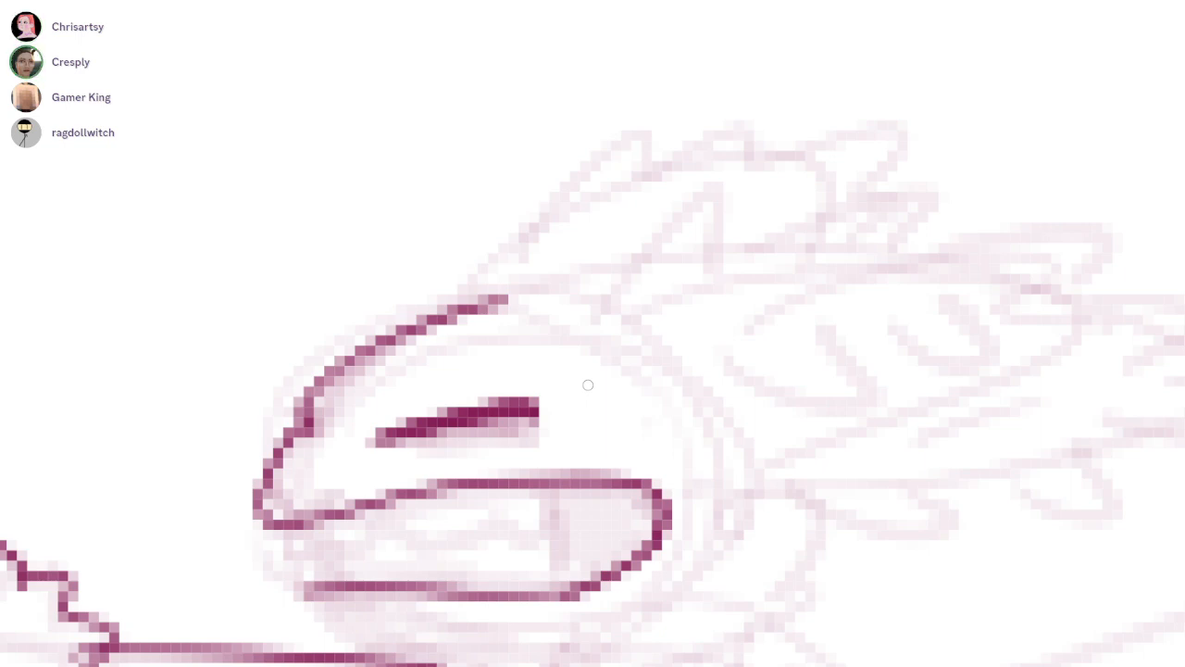
pyautogui.moveTo(585, 322)
pyautogui.mouseDown()
pyautogui.moveTo(875, 259)
pyautogui.moveTo(1065, 310)
pyautogui.mouseUp()
pyautogui.moveTo(604, 351); pyautogui.dragTo(800, 265)
pyautogui.moveTo(477, 309)
pyautogui.mouseDown()
pyautogui.moveTo(720, 143)
pyautogui.moveTo(791, 156)
pyautogui.mouseUp()
pyautogui.hotkey('ctrl', 'z')
pyautogui.hotkey('ctrl', 'z')
pyautogui.moveTo(478, 305); pyautogui.dragTo(727, 156)
pyautogui.moveTo(516, 301); pyautogui.dragTo(637, 211)
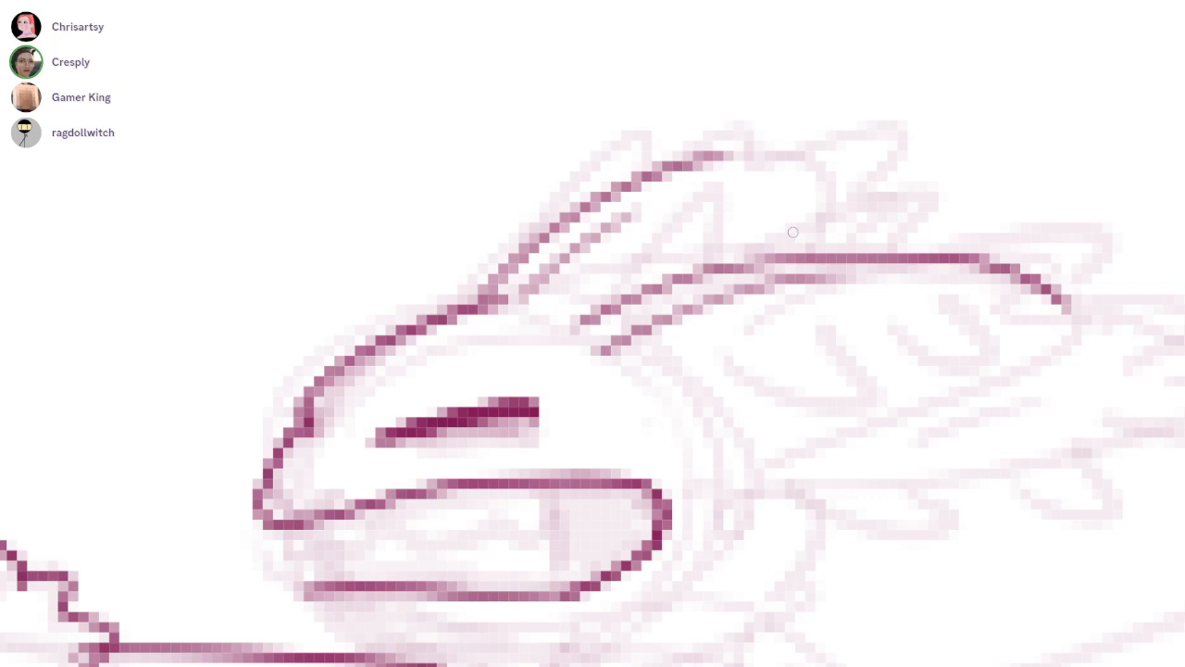
# Ink the looping frill tips hanging beneath the rider's lower head frill stem
pyautogui.moveTo(782, 454); pyautogui.dragTo(727, 320)
pyautogui.scroll(-2, 728, 320)
pyautogui.moveTo(851, 432); pyautogui.dragTo(802, 412)
pyautogui.moveTo(597, 197)
pyautogui.mouseDown()
pyautogui.moveTo(666, 296)
pyautogui.moveTo(668, 283)
pyautogui.mouseUp()
pyautogui.hotkey('ctrl', 'z')
pyautogui.moveTo(611, 311)
pyautogui.mouseDown()
pyautogui.moveTo(665, 330)
pyautogui.moveTo(694, 289)
pyautogui.moveTo(824, 269)
pyautogui.mouseUp()
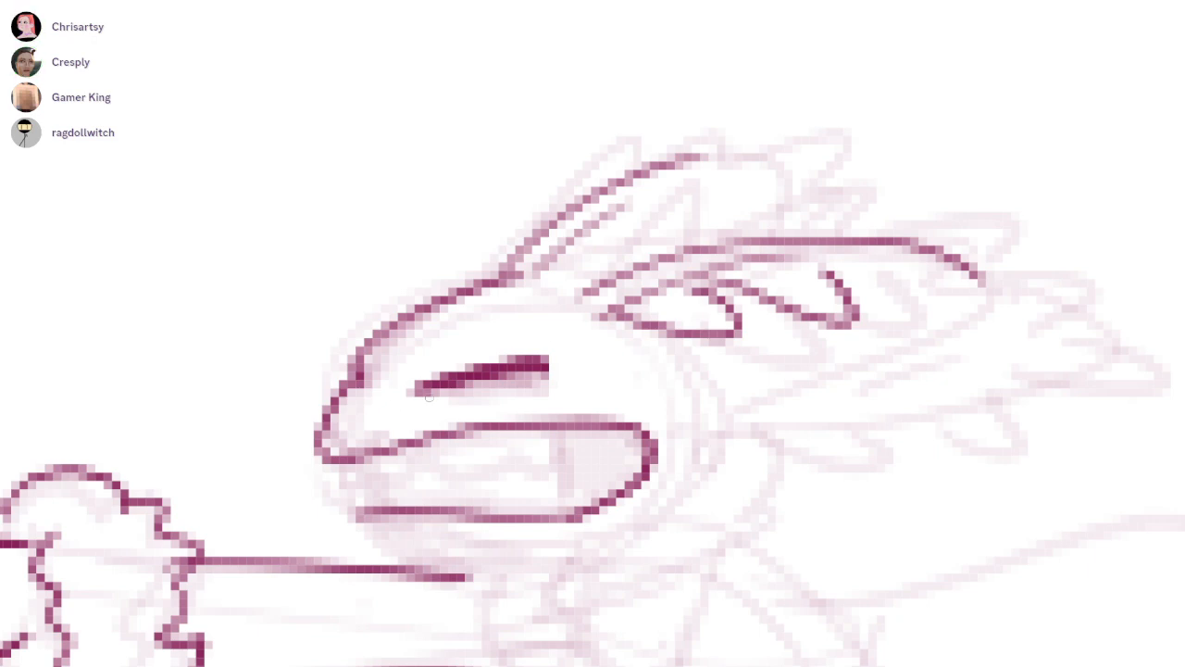
# Ink the rider's nostril, front of the mouth and jagged teeth, and fill the back of the mouth solid
pyautogui.moveTo(345, 436)
pyautogui.mouseDown()
pyautogui.moveTo(360, 427)
pyautogui.moveTo(431, 513)
pyautogui.mouseUp()
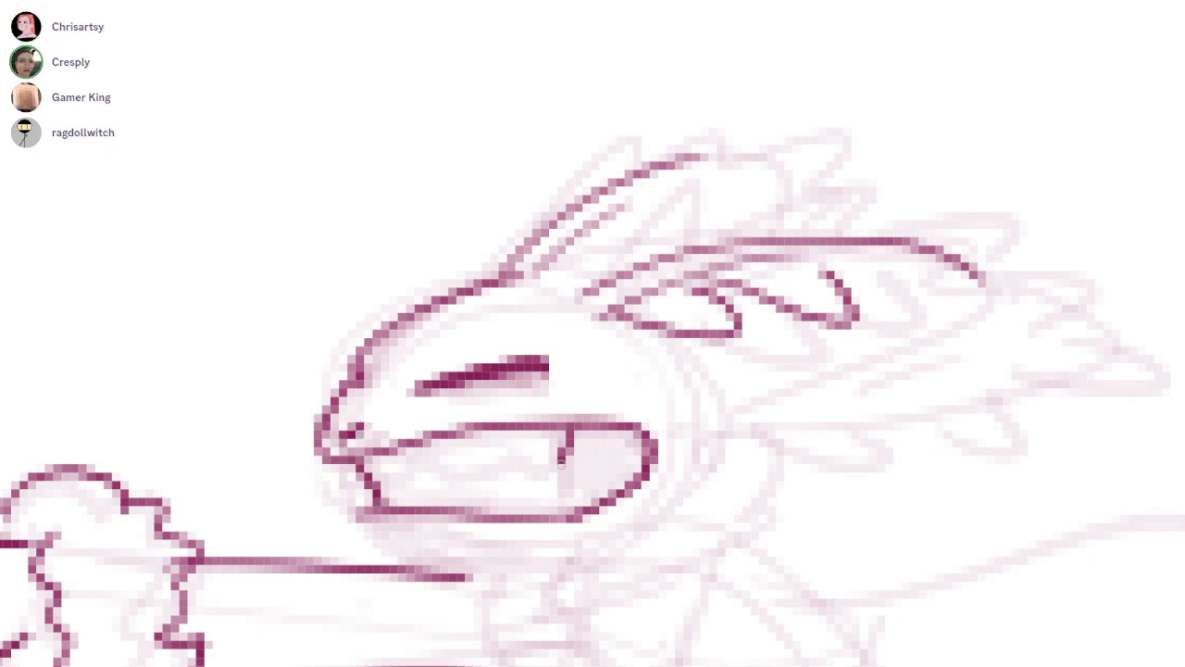
pyautogui.moveTo(562, 460)
pyautogui.mouseDown()
pyautogui.moveTo(458, 483)
pyautogui.moveTo(389, 480)
pyautogui.moveTo(559, 452)
pyautogui.moveTo(569, 520)
pyautogui.moveTo(579, 511)
pyautogui.mouseUp()
pyautogui.hotkey('ctrl', 'z')
pyautogui.hotkey('ctrl', 'z')
pyautogui.moveTo(666, 440); pyautogui.dragTo(652, 417)
pyautogui.moveTo(570, 407)
pyautogui.mouseDown()
pyautogui.moveTo(545, 428)
pyautogui.moveTo(611, 436)
pyautogui.moveTo(629, 463)
pyautogui.moveTo(602, 477)
pyautogui.moveTo(584, 420)
pyautogui.moveTo(604, 405)
pyautogui.mouseUp()
pyautogui.moveTo(604, 405); pyautogui.dragTo(537, 420)
# Ink the pointed, jagged tips around the rider's uppermost head frill
pyautogui.moveTo(423, 250)
pyautogui.mouseDown()
pyautogui.moveTo(574, 148)
pyautogui.moveTo(685, 141)
pyautogui.mouseUp()
pyautogui.moveTo(507, 263)
pyautogui.mouseDown()
pyautogui.moveTo(583, 242)
pyautogui.moveTo(744, 157)
pyautogui.mouseUp()
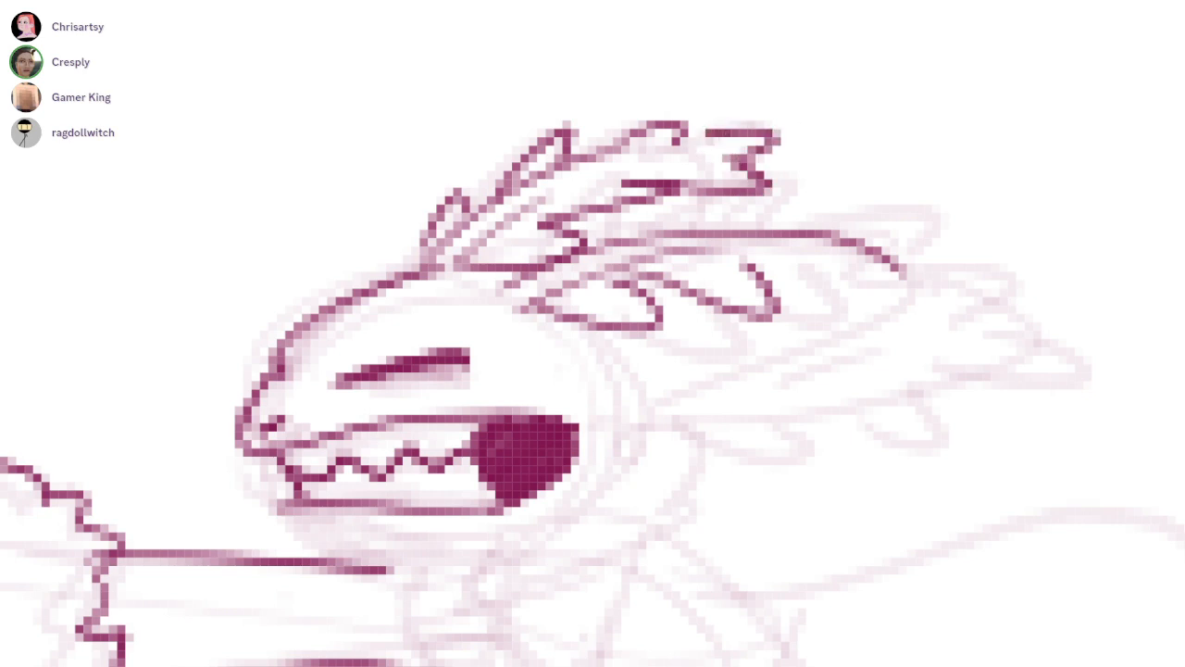
pyautogui.moveTo(520, 214); pyautogui.dragTo(712, 151)
# Ink the middle head frill's curved stem behind the upper frill and add its pointed tips
pyautogui.moveTo(804, 371); pyautogui.dragTo(773, 373)
pyautogui.moveTo(568, 206); pyautogui.dragTo(848, 223)
pyautogui.hotkey('ctrl', 'z')
pyautogui.moveTo(475, 288); pyautogui.dragTo(798, 209)
pyautogui.hotkey('ctrl', 'z')
pyautogui.moveTo(501, 263)
pyautogui.mouseDown()
pyautogui.moveTo(709, 187)
pyautogui.moveTo(790, 212)
pyautogui.mouseUp()
pyautogui.hotkey('ctrl', 'z')
pyautogui.moveTo(453, 270)
pyautogui.mouseDown()
pyautogui.moveTo(813, 227)
pyautogui.moveTo(500, 268)
pyautogui.moveTo(622, 213)
pyautogui.moveTo(745, 193)
pyautogui.moveTo(807, 219)
pyautogui.mouseUp()
pyautogui.press('e')
pyautogui.press('b')
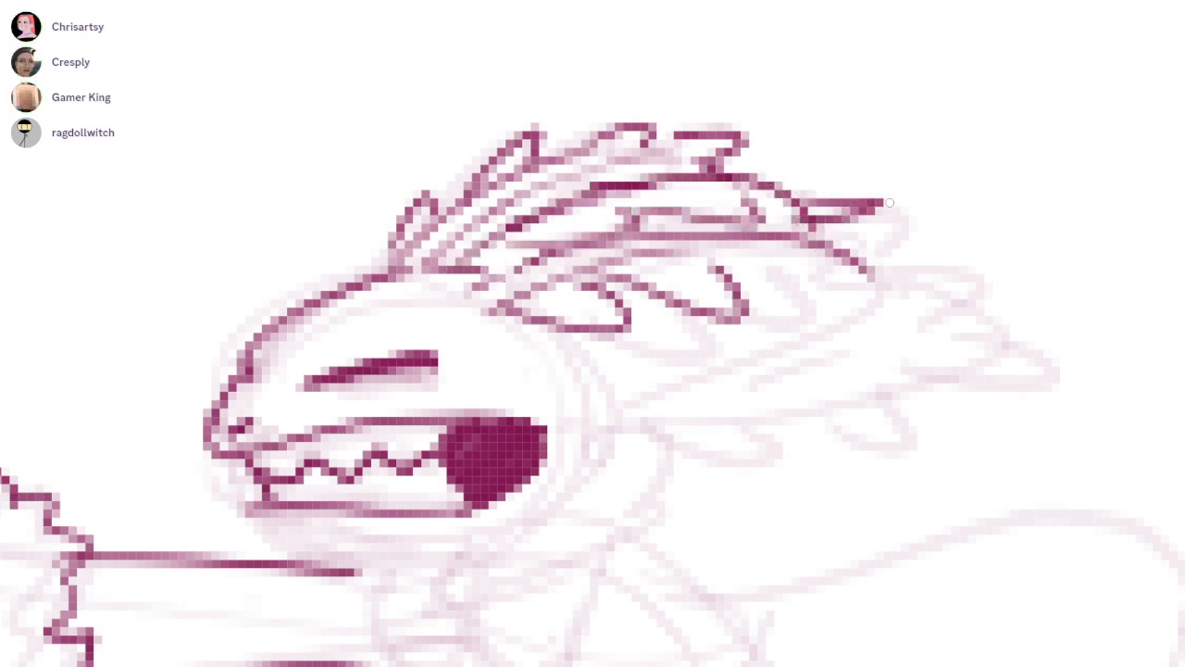
pyautogui.moveTo(833, 296); pyautogui.dragTo(800, 218)
# Redraw the inked curve at the back of the rider's head, running from the lower frill toward the jaw
pyautogui.moveTo(567, 249); pyautogui.dragTo(546, 418)
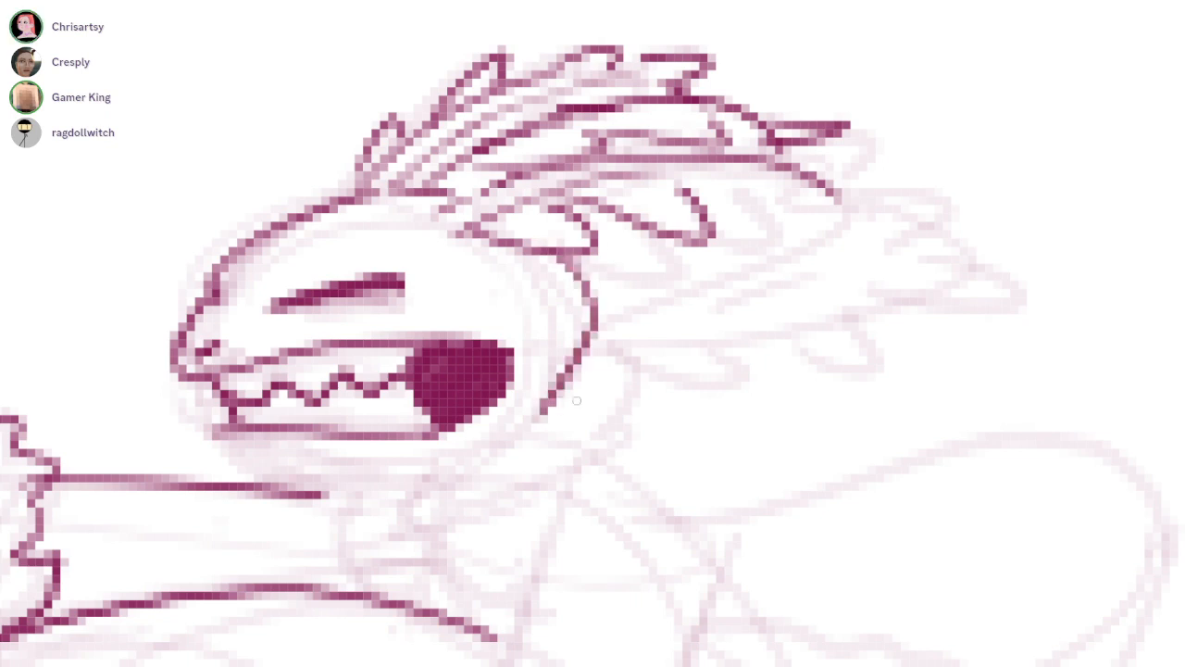
pyautogui.hotkey('ctrl', 'z')
pyautogui.moveTo(542, 251); pyautogui.dragTo(594, 482)
pyautogui.hotkey('ctrl', 'z')
pyautogui.moveTo(543, 251); pyautogui.dragTo(586, 375)
# Ink the ruffled collar around the rider's neck and the outer shoulder line of the gripping arm
pyautogui.moveTo(493, 490)
pyautogui.mouseDown()
pyautogui.moveTo(539, 386)
pyautogui.moveTo(532, 361)
pyautogui.moveTo(619, 306)
pyautogui.moveTo(639, 248)
pyautogui.moveTo(713, 273)
pyautogui.moveTo(687, 372)
pyautogui.mouseUp()
pyautogui.moveTo(695, 390)
pyautogui.mouseDown()
pyautogui.moveTo(507, 442)
pyautogui.moveTo(733, 351)
pyautogui.moveTo(589, 167)
pyautogui.mouseUp()
pyautogui.moveTo(921, 157); pyautogui.dragTo(802, 235)
pyautogui.moveTo(667, 144); pyautogui.dragTo(642, 475)
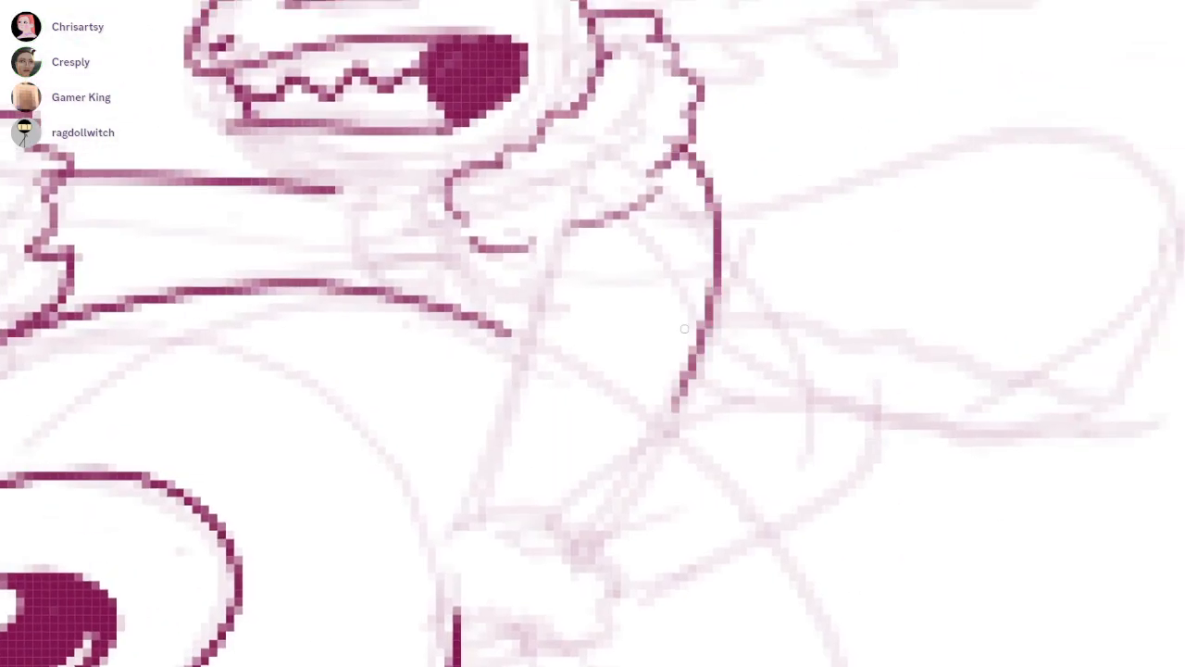
# Ink the side lines of the rider's gripping arm and add short crease strokes along the sleeve
pyautogui.moveTo(697, 329); pyautogui.dragTo(712, 300)
pyautogui.moveTo(592, 195)
pyautogui.mouseDown()
pyautogui.moveTo(523, 464)
pyautogui.moveTo(574, 272)
pyautogui.moveTo(507, 438)
pyautogui.moveTo(560, 304)
pyautogui.moveTo(628, 303)
pyautogui.moveTo(549, 324)
pyautogui.moveTo(659, 296)
pyautogui.mouseUp()
pyautogui.hotkey('ctrl', 'z')
pyautogui.hotkey('ctrl', 'z')
pyautogui.hotkey('ctrl', 'z')
pyautogui.hotkey('ctrl', 'z')
pyautogui.moveTo(567, 302)
pyautogui.mouseDown()
pyautogui.moveTo(550, 344)
pyautogui.moveTo(643, 335)
pyautogui.mouseUp()
pyautogui.moveTo(561, 368); pyautogui.dragTo(602, 389)
# Ink the gripping arm's inner side line and sleeve creases, and outline the ruffled cuff at its wrist
pyautogui.moveTo(556, 328)
pyautogui.mouseDown()
pyautogui.moveTo(490, 497)
pyautogui.moveTo(534, 439)
pyautogui.moveTo(492, 489)
pyautogui.moveTo(528, 507)
pyautogui.mouseUp()
pyautogui.moveTo(519, 398)
pyautogui.mouseDown()
pyautogui.moveTo(636, 416)
pyautogui.moveTo(713, 463)
pyautogui.moveTo(645, 542)
pyautogui.moveTo(574, 550)
pyautogui.mouseUp()
pyautogui.moveTo(517, 470); pyautogui.dragTo(650, 511)
pyautogui.moveTo(733, 237)
pyautogui.mouseDown()
pyautogui.moveTo(694, 433)
pyautogui.moveTo(766, 279)
pyautogui.mouseUp()
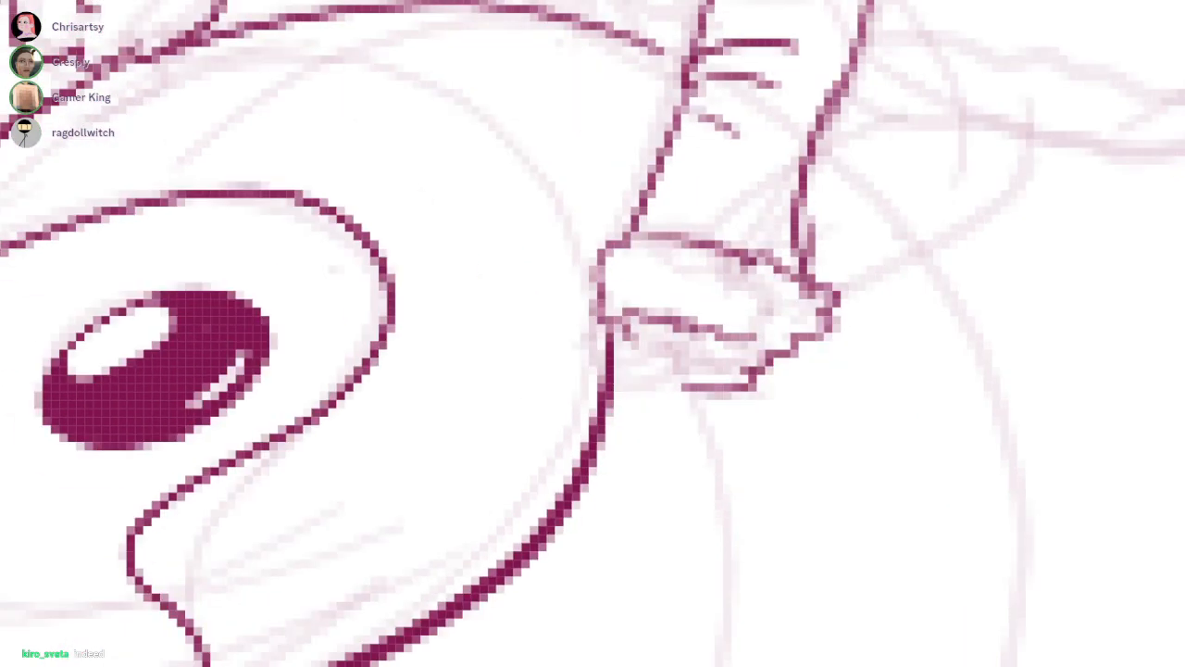
# Ink the rider's rounded gripping hand below the cuff and erase the stray line inside it
pyautogui.moveTo(627, 315)
pyautogui.mouseDown()
pyautogui.moveTo(671, 387)
pyautogui.moveTo(687, 389)
pyautogui.mouseUp()
pyautogui.hotkey('ctrl', 'z')
pyautogui.moveTo(615, 356); pyautogui.dragTo(718, 329)
pyautogui.moveTo(719, 333)
pyautogui.mouseDown()
pyautogui.moveTo(674, 393)
pyautogui.moveTo(611, 403)
pyautogui.mouseUp()
pyautogui.press('e')
pyautogui.moveTo(631, 335)
pyautogui.mouseDown()
pyautogui.moveTo(643, 367)
pyautogui.moveTo(654, 365)
pyautogui.mouseUp()
pyautogui.scroll(-5, 789, 298)
pyautogui.scroll(5, 550, 176)
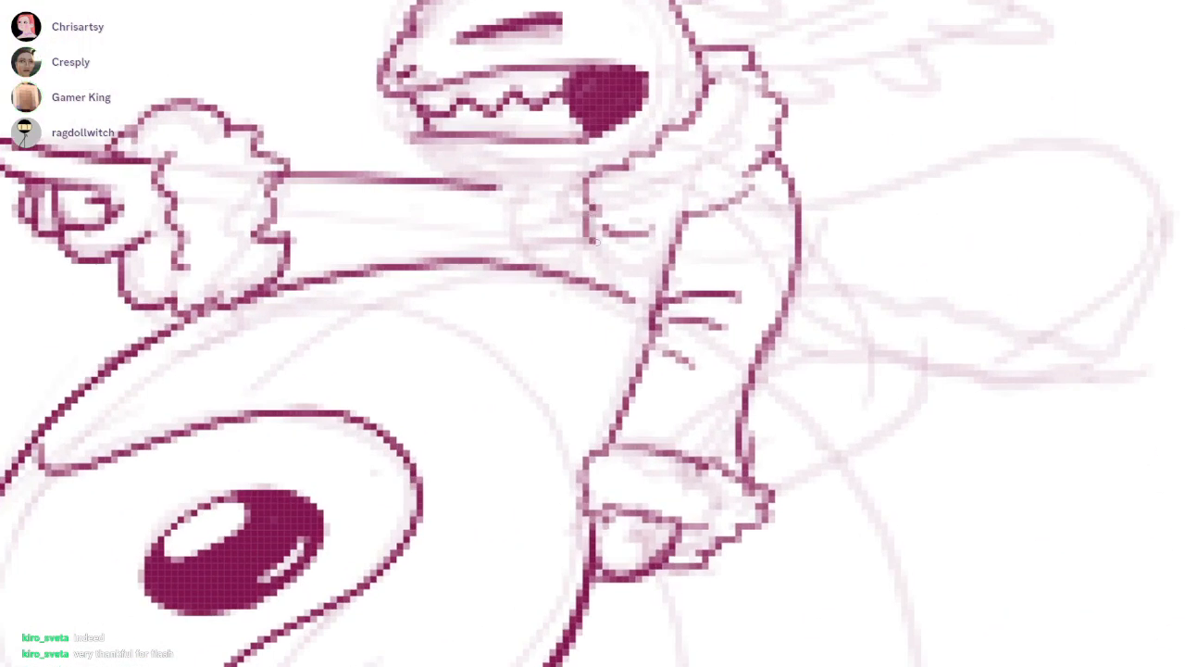
# Ink the rider's lower jaw line and the ruffled chest edges between the pointing arm and the collar
pyautogui.moveTo(492, 189)
pyautogui.mouseDown()
pyautogui.moveTo(513, 239)
pyautogui.moveTo(548, 263)
pyautogui.mouseUp()
pyautogui.moveTo(408, 139); pyautogui.dragTo(634, 163)
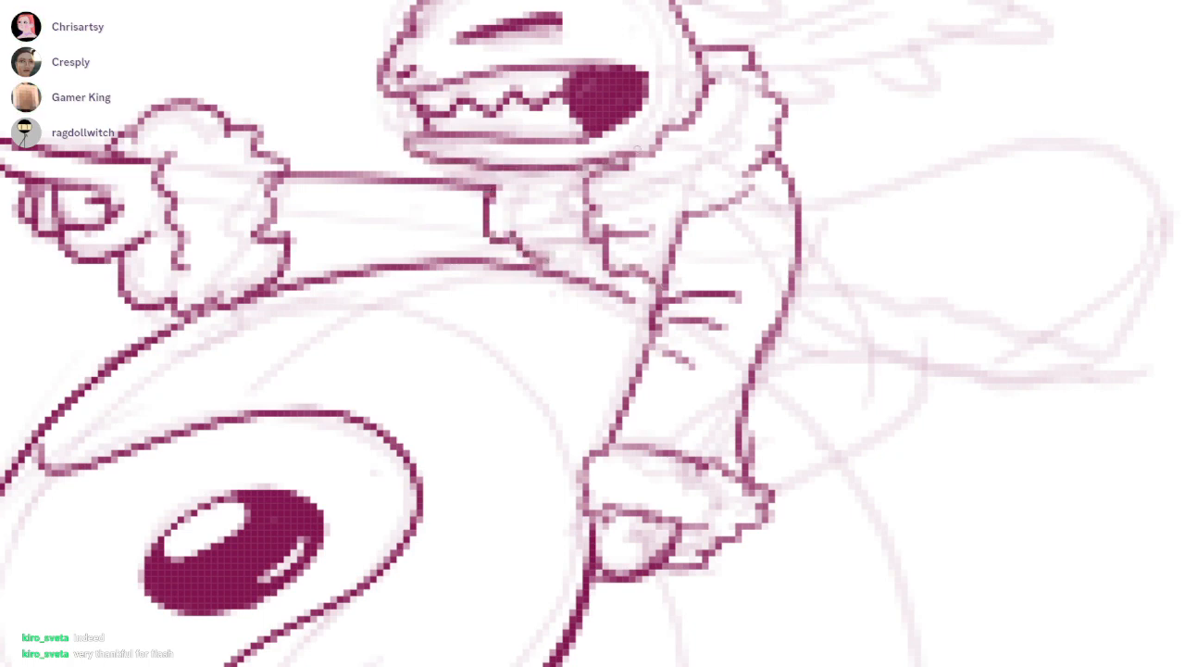
pyautogui.hotkey('ctrl', 'z')
pyautogui.moveTo(420, 135); pyautogui.dragTo(581, 191)
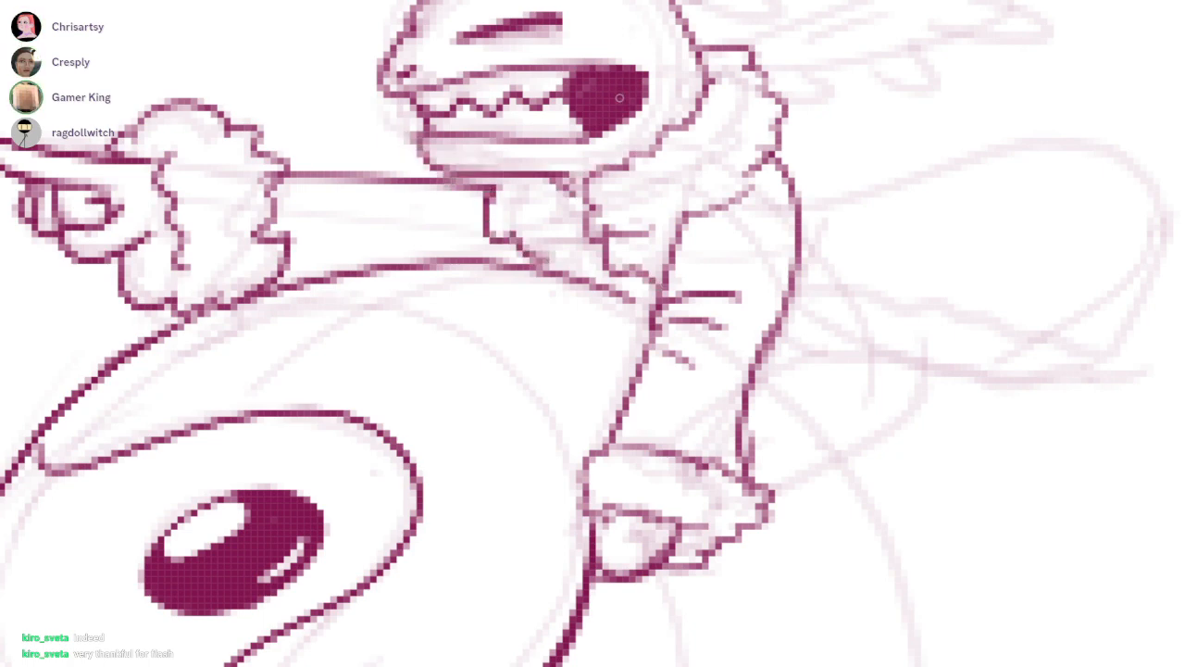
pyautogui.moveTo(506, 178)
pyautogui.mouseDown()
pyautogui.moveTo(553, 194)
pyautogui.moveTo(569, 275)
pyautogui.mouseUp()
# Ink the rider's billowing cape and the wavy fur trim along its lower edge
pyautogui.moveTo(922, 166)
pyautogui.mouseDown()
pyautogui.moveTo(754, 162)
pyautogui.moveTo(670, 211)
pyautogui.mouseUp()
pyautogui.moveTo(553, 233)
pyautogui.mouseDown()
pyautogui.moveTo(777, 157)
pyautogui.moveTo(641, 186)
pyautogui.moveTo(676, 216)
pyautogui.moveTo(871, 232)
pyautogui.moveTo(871, 373)
pyautogui.mouseUp()
pyautogui.hotkey('ctrl', 'z')
pyautogui.scroll(1, 573, 400)
pyautogui.moveTo(508, 391)
pyautogui.mouseDown()
pyautogui.moveTo(685, 431)
pyautogui.moveTo(860, 441)
pyautogui.moveTo(891, 418)
pyautogui.mouseUp()
pyautogui.moveTo(520, 358)
pyautogui.mouseDown()
pyautogui.moveTo(547, 347)
pyautogui.moveTo(710, 355)
pyautogui.moveTo(853, 380)
pyautogui.moveTo(927, 426)
pyautogui.moveTo(863, 432)
pyautogui.mouseUp()
pyautogui.moveTo(951, 351); pyautogui.dragTo(927, 385)
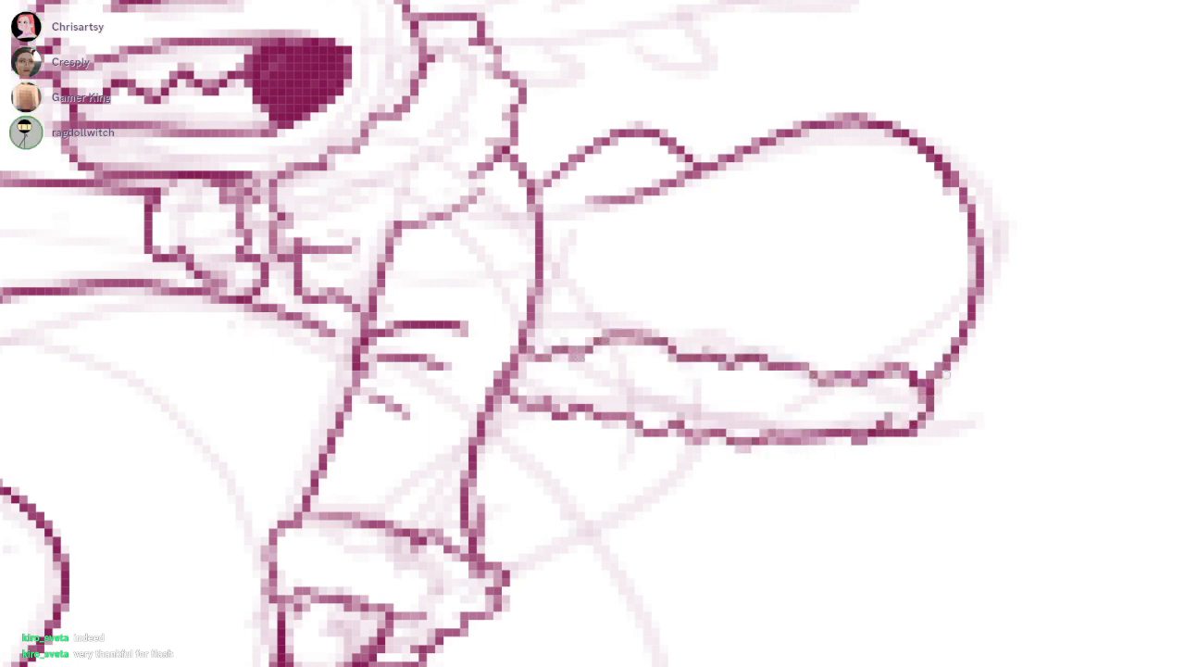
pyautogui.moveTo(819, 443); pyautogui.dragTo(820, 310)
# Ink short curved fold lines on the rider's coat behind the gripping arm, below the cape trim
pyautogui.scroll(-2, 829, 306)
pyautogui.moveTo(713, 283)
pyautogui.mouseDown()
pyautogui.moveTo(709, 328)
pyautogui.moveTo(612, 408)
pyautogui.moveTo(629, 384)
pyautogui.mouseUp()
pyautogui.hotkey('ctrl', 'z')
pyautogui.moveTo(629, 277); pyautogui.dragTo(676, 328)
pyautogui.hotkey('ctrl', 'z')
pyautogui.moveTo(633, 266); pyautogui.dragTo(666, 327)
pyautogui.moveTo(631, 263); pyautogui.dragTo(629, 315)
# Ink the curved underside of the rider's body from the cape trim down to the cuff of the gripping arm
pyautogui.moveTo(534, 429)
pyautogui.mouseDown()
pyautogui.moveTo(559, 416)
pyautogui.moveTo(588, 441)
pyautogui.mouseUp()
pyautogui.moveTo(530, 214); pyautogui.dragTo(606, 243)
pyautogui.moveTo(397, 299); pyautogui.dragTo(598, 271)
pyautogui.hotkey('ctrl', 'z')
pyautogui.moveTo(421, 295); pyautogui.dragTo(656, 280)
pyautogui.moveTo(804, 320)
pyautogui.mouseDown()
pyautogui.moveTo(662, 432)
pyautogui.moveTo(619, 481)
pyautogui.mouseUp()
pyautogui.moveTo(648, 519); pyautogui.dragTo(620, 324)
pyautogui.moveTo(741, 150); pyautogui.dragTo(744, 245)
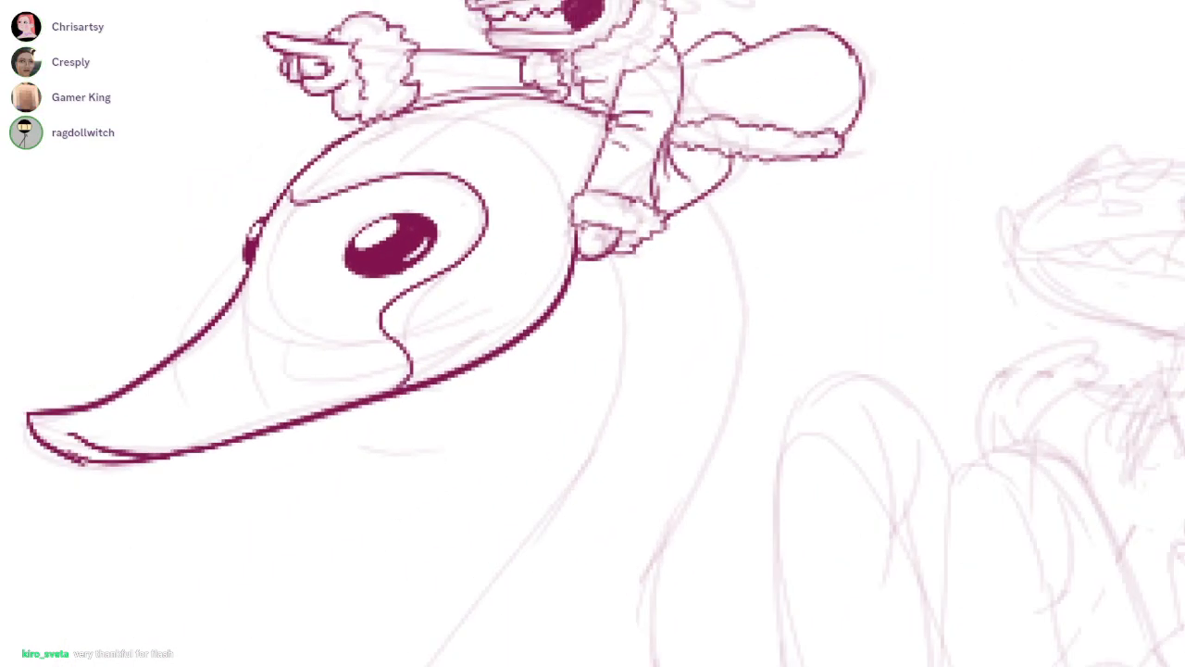
# Ink the rider's bent leg and clawed foot, and start the swan's front neck line below the hand
pyautogui.moveTo(635, 258); pyautogui.dragTo(688, 276)
pyautogui.moveTo(699, 232); pyautogui.dragTo(746, 226)
pyautogui.moveTo(669, 198)
pyautogui.mouseDown()
pyautogui.moveTo(732, 229)
pyautogui.moveTo(686, 292)
pyautogui.mouseUp()
pyautogui.moveTo(729, 218)
pyautogui.mouseDown()
pyautogui.moveTo(721, 325)
pyautogui.moveTo(668, 320)
pyautogui.mouseUp()
pyautogui.moveTo(578, 297); pyautogui.dragTo(596, 422)
pyautogui.scroll(-3, 787, 282)
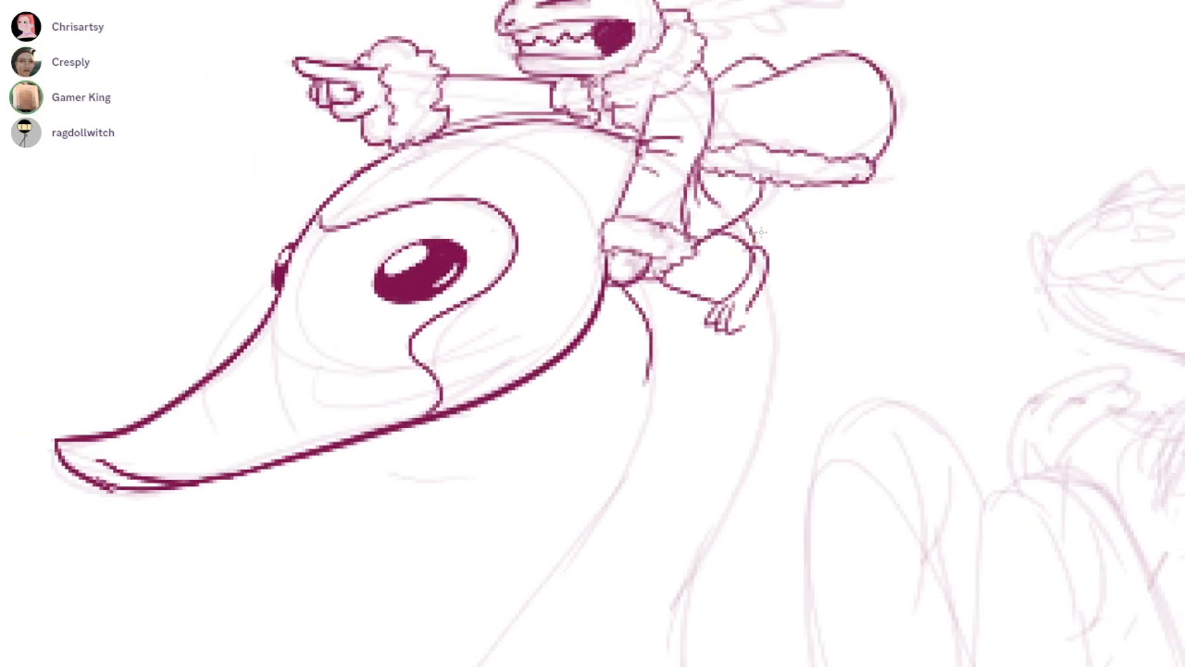
pyautogui.moveTo(745, 212); pyautogui.dragTo(763, 248)
pyautogui.moveTo(703, 370); pyautogui.dragTo(765, 245)
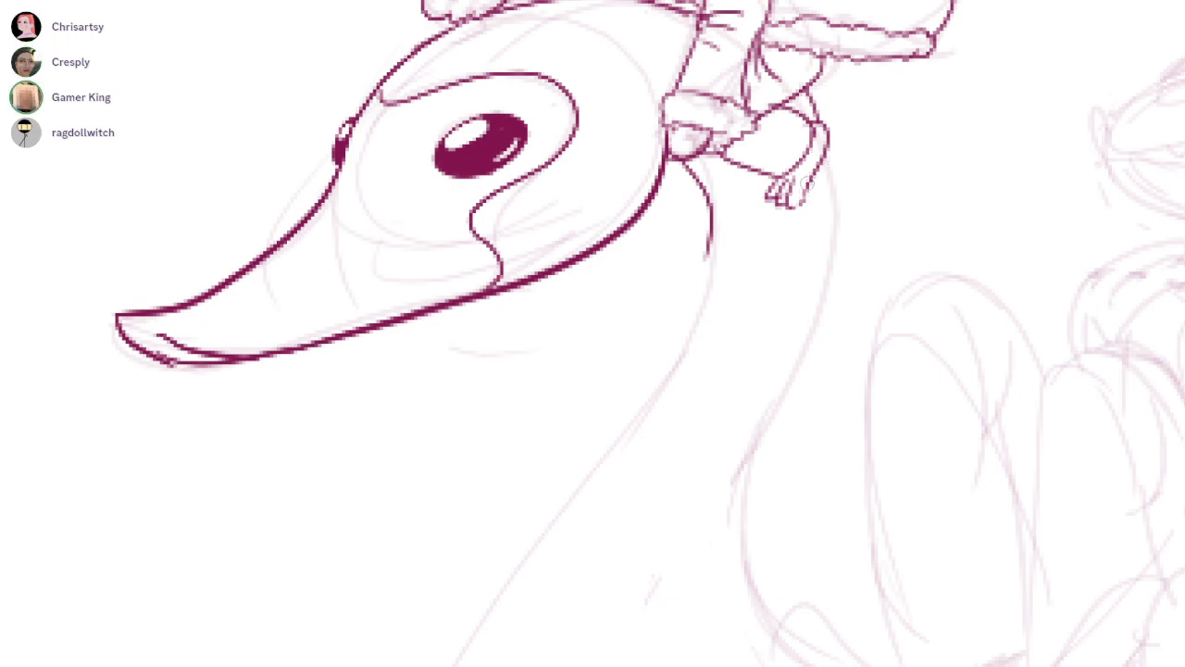
# Redraw the rider's bent leg with a pointed, angular knee above the clawed foot
pyautogui.scroll(3, 829, 159)
pyautogui.moveTo(730, 204)
pyautogui.mouseDown()
pyautogui.moveTo(793, 231)
pyautogui.moveTo(772, 211)
pyautogui.moveTo(786, 243)
pyautogui.moveTo(766, 287)
pyautogui.mouseUp()
pyautogui.hotkey('ctrl', 'z')
pyautogui.hotkey('ctrl', 'z')
pyautogui.moveTo(801, 209); pyautogui.dragTo(773, 253)
pyautogui.moveTo(665, 291)
pyautogui.mouseDown()
pyautogui.moveTo(737, 312)
pyautogui.moveTo(754, 301)
pyautogui.mouseUp()
pyautogui.hotkey('ctrl', 'z')
pyautogui.moveTo(665, 273); pyautogui.dragTo(754, 300)
pyautogui.moveTo(656, 272)
pyautogui.mouseDown()
pyautogui.moveTo(660, 290)
pyautogui.moveTo(663, 246)
pyautogui.moveTo(619, 214)
pyautogui.mouseUp()
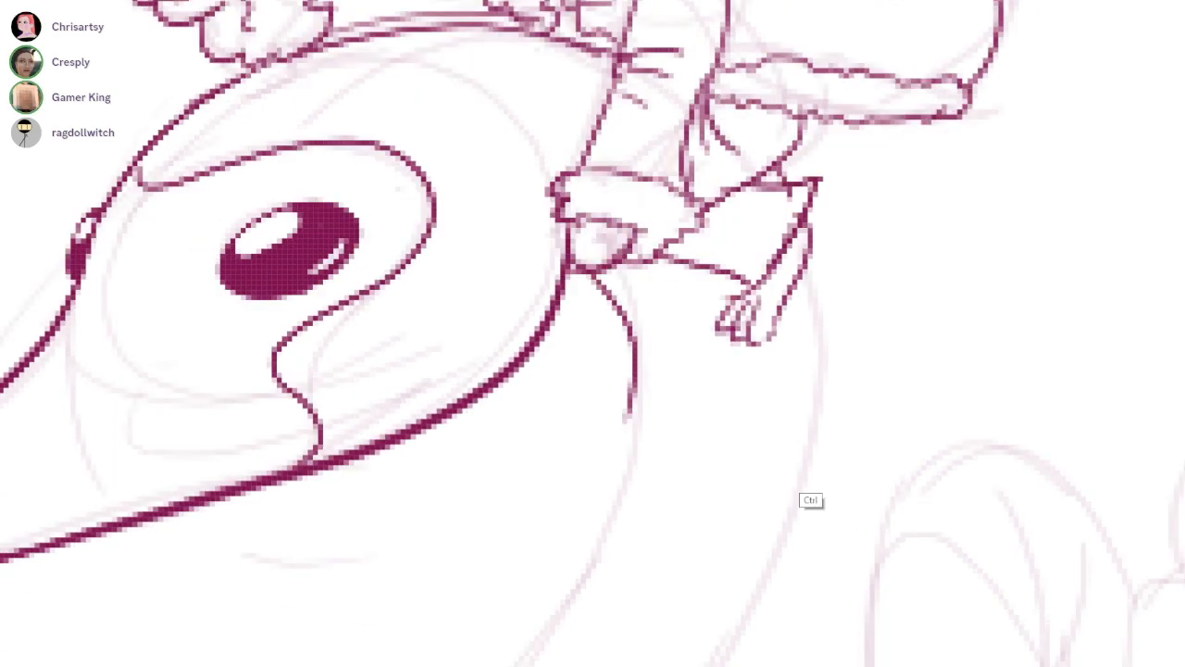
# Ink the long front and back contours of the swan's neck down toward the boat body
pyautogui.scroll(-3, 812, 467)
pyautogui.moveTo(812, 467)
pyautogui.mouseDown()
pyautogui.moveTo(783, 257)
pyautogui.moveTo(784, 152)
pyautogui.mouseUp()
pyautogui.moveTo(786, 44)
pyautogui.mouseDown()
pyautogui.moveTo(792, 102)
pyautogui.moveTo(755, 424)
pyautogui.mouseUp()
pyautogui.moveTo(692, 103)
pyautogui.mouseDown()
pyautogui.moveTo(476, 476)
pyautogui.moveTo(459, 653)
pyautogui.mouseUp()
# Ink the first wave line below the swan boat's front, with small splash drops above it
pyautogui.scroll(-5, 597, 460)
pyautogui.scroll(5, 891, 328)
pyautogui.moveTo(345, 435)
pyautogui.mouseDown()
pyautogui.moveTo(461, 369)
pyautogui.moveTo(652, 363)
pyautogui.mouseUp()
pyautogui.moveTo(523, 342); pyautogui.dragTo(520, 339)
pyautogui.moveTo(619, 334); pyautogui.dragTo(545, 287)
pyautogui.moveTo(560, 426)
pyautogui.mouseDown()
pyautogui.moveTo(472, 391)
pyautogui.moveTo(581, 349)
pyautogui.moveTo(833, 339)
pyautogui.mouseUp()
pyautogui.moveTo(811, 284); pyautogui.dragTo(887, 288)
# Continue the waterline with a long cresting wave and jagged ripples toward the boat's rear
pyautogui.moveTo(863, 361); pyautogui.dragTo(670, 374)
pyautogui.hotkey('ctrl', 'z')
pyautogui.moveTo(680, 321); pyautogui.dragTo(692, 326)
pyautogui.moveTo(660, 351)
pyautogui.mouseDown()
pyautogui.moveTo(680, 362)
pyautogui.moveTo(929, 353)
pyautogui.mouseUp()
pyautogui.moveTo(930, 353)
pyautogui.mouseDown()
pyautogui.moveTo(611, 389)
pyautogui.moveTo(870, 359)
pyautogui.moveTo(1078, 305)
pyautogui.moveTo(1100, 362)
pyautogui.moveTo(1175, 387)
pyautogui.mouseUp()
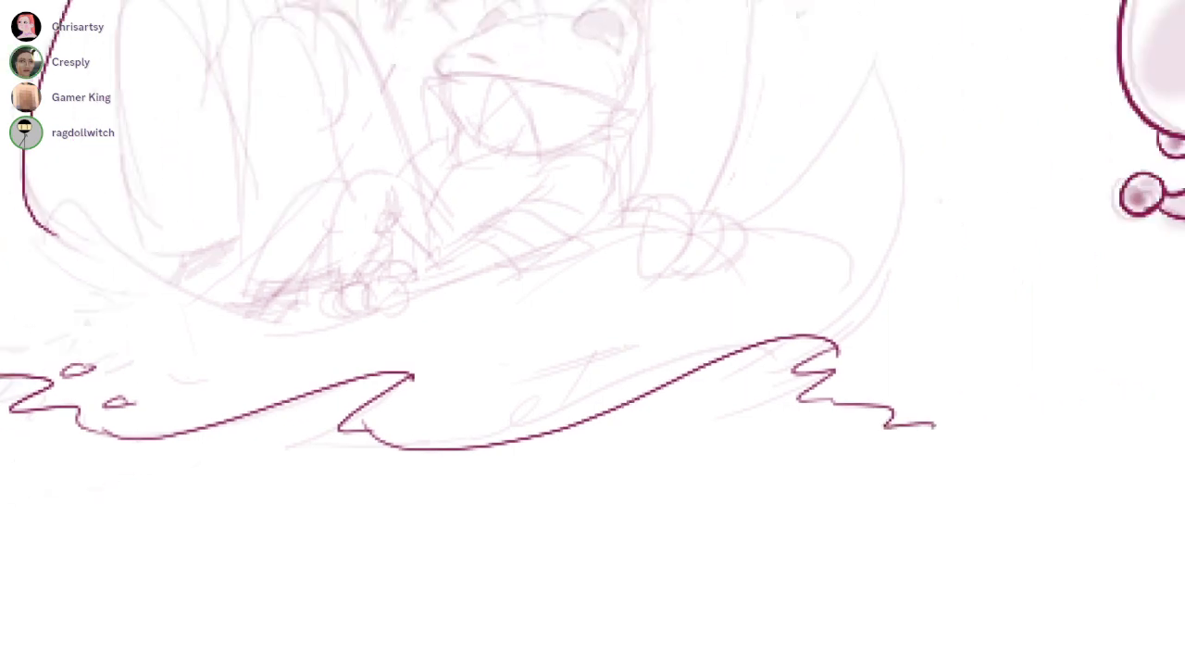
pyautogui.moveTo(886, 359); pyautogui.dragTo(884, 360)
# Ink the snout tip and the upper and lower mouth lines of the reptile passenger behind the swan's neck
pyautogui.moveTo(593, 222)
pyautogui.mouseDown()
pyautogui.moveTo(619, 361)
pyautogui.moveTo(938, 535)
pyautogui.mouseUp()
pyautogui.moveTo(684, 95)
pyautogui.mouseDown()
pyautogui.moveTo(687, 211)
pyautogui.moveTo(547, 407)
pyautogui.mouseUp()
pyautogui.moveTo(667, 383)
pyautogui.mouseDown()
pyautogui.moveTo(694, 437)
pyautogui.moveTo(841, 387)
pyautogui.mouseUp()
pyautogui.moveTo(343, 393); pyautogui.dragTo(395, 400)
pyautogui.hotkey('ctrl', 'z')
pyautogui.hotkey('ctrl', 'z')
pyautogui.moveTo(491, 225)
pyautogui.mouseDown()
pyautogui.moveTo(374, 381)
pyautogui.moveTo(1019, 450)
pyautogui.mouseUp()
pyautogui.hotkey('ctrl', 'z')
pyautogui.moveTo(374, 366)
pyautogui.mouseDown()
pyautogui.moveTo(1095, 451)
pyautogui.moveTo(977, 558)
pyautogui.mouseUp()
pyautogui.moveTo(388, 427)
pyautogui.mouseDown()
pyautogui.moveTo(660, 443)
pyautogui.moveTo(981, 556)
pyautogui.mouseUp()
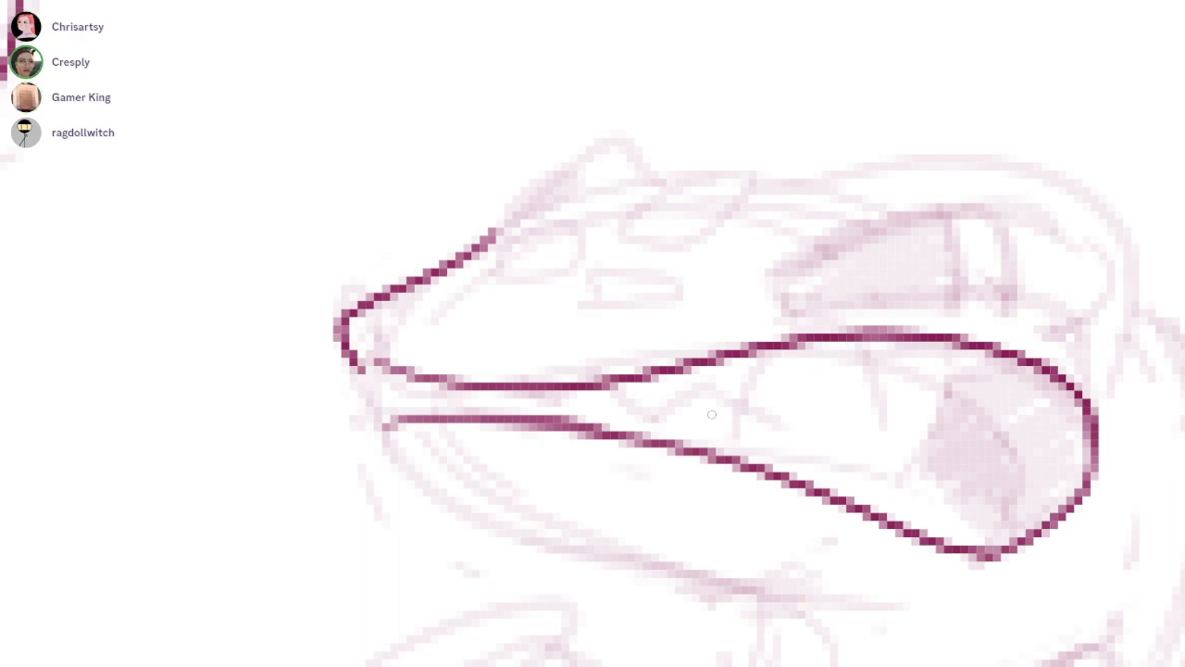
# Ink the passenger's large curved upper teeth, the inner cheek lines and the front edge of the mouth
pyautogui.moveTo(697, 393)
pyautogui.mouseDown()
pyautogui.moveTo(860, 376)
pyautogui.moveTo(982, 449)
pyautogui.mouseUp()
pyautogui.hotkey('ctrl', 'z')
pyautogui.moveTo(916, 422)
pyautogui.mouseDown()
pyautogui.moveTo(935, 467)
pyautogui.moveTo(1045, 375)
pyautogui.mouseUp()
pyautogui.moveTo(969, 451)
pyautogui.mouseDown()
pyautogui.moveTo(998, 419)
pyautogui.moveTo(991, 564)
pyautogui.mouseUp()
pyautogui.hotkey('ctrl', 'z')
pyautogui.hotkey('ctrl', 'z')
pyautogui.moveTo(961, 452)
pyautogui.mouseDown()
pyautogui.moveTo(998, 532)
pyautogui.moveTo(988, 549)
pyautogui.mouseUp()
pyautogui.moveTo(693, 387)
pyautogui.mouseDown()
pyautogui.moveTo(634, 419)
pyautogui.moveTo(582, 387)
pyautogui.mouseUp()
pyautogui.moveTo(391, 370); pyautogui.dragTo(400, 418)
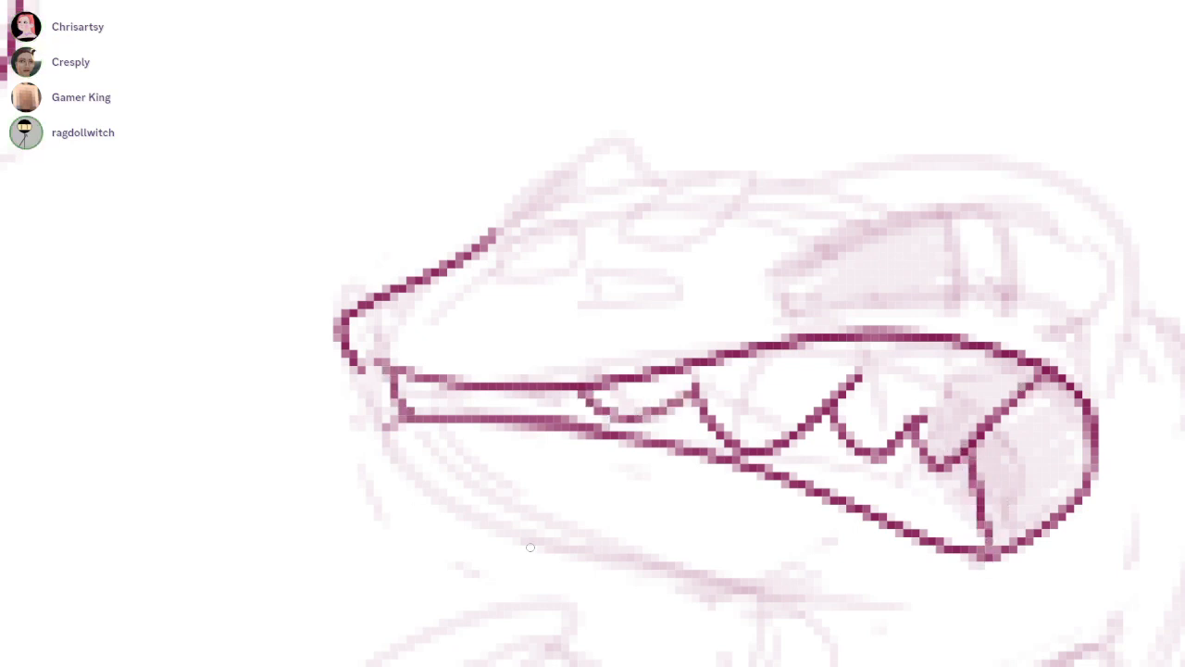
# Add the row of small front teeth and fill the back of the passenger's mouth with solid dark magenta
pyautogui.moveTo(472, 547); pyautogui.dragTo(422, 549)
pyautogui.moveTo(366, 381); pyautogui.dragTo(522, 386)
pyautogui.hotkey('ctrl', 'z')
pyautogui.hotkey('ctrl', 'z')
pyautogui.moveTo(375, 389); pyautogui.dragTo(452, 389)
pyautogui.moveTo(674, 395)
pyautogui.mouseDown()
pyautogui.moveTo(607, 455)
pyautogui.moveTo(444, 500)
pyautogui.mouseUp()
pyautogui.moveTo(740, 427); pyautogui.dragTo(888, 398)
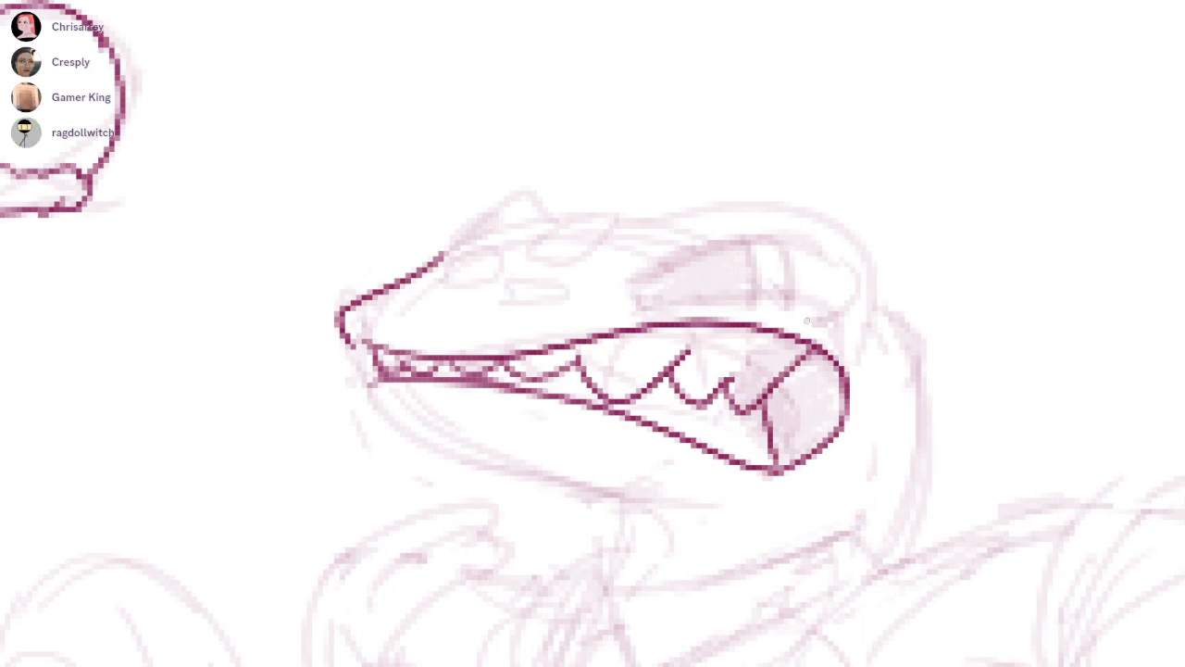
pyautogui.moveTo(816, 352)
pyautogui.mouseDown()
pyautogui.moveTo(783, 396)
pyautogui.moveTo(815, 359)
pyautogui.moveTo(833, 398)
pyautogui.moveTo(782, 445)
pyautogui.moveTo(777, 435)
pyautogui.moveTo(811, 417)
pyautogui.mouseUp()
pyautogui.scroll(2, 764, 263)
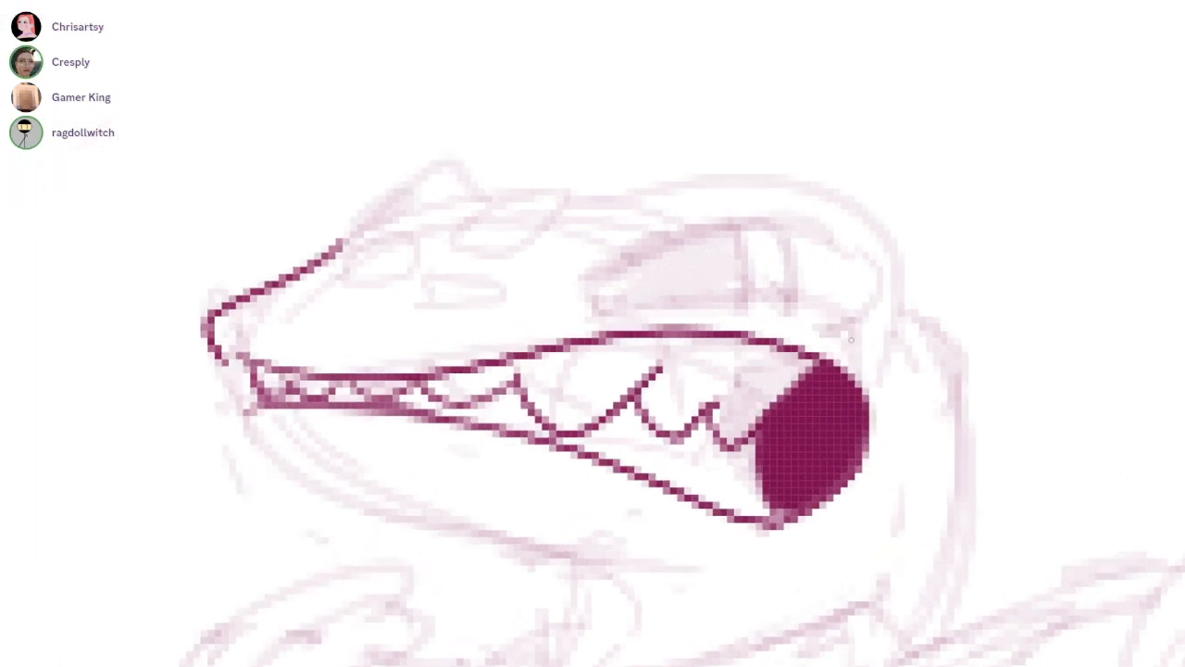
# Ink the outline of the passenger's long, half-closed near eye above the mouth
pyautogui.moveTo(851, 324)
pyautogui.mouseDown()
pyautogui.moveTo(599, 302)
pyautogui.moveTo(694, 300)
pyautogui.moveTo(598, 294)
pyautogui.moveTo(668, 242)
pyautogui.mouseUp()
pyautogui.hotkey('ctrl', 'z')
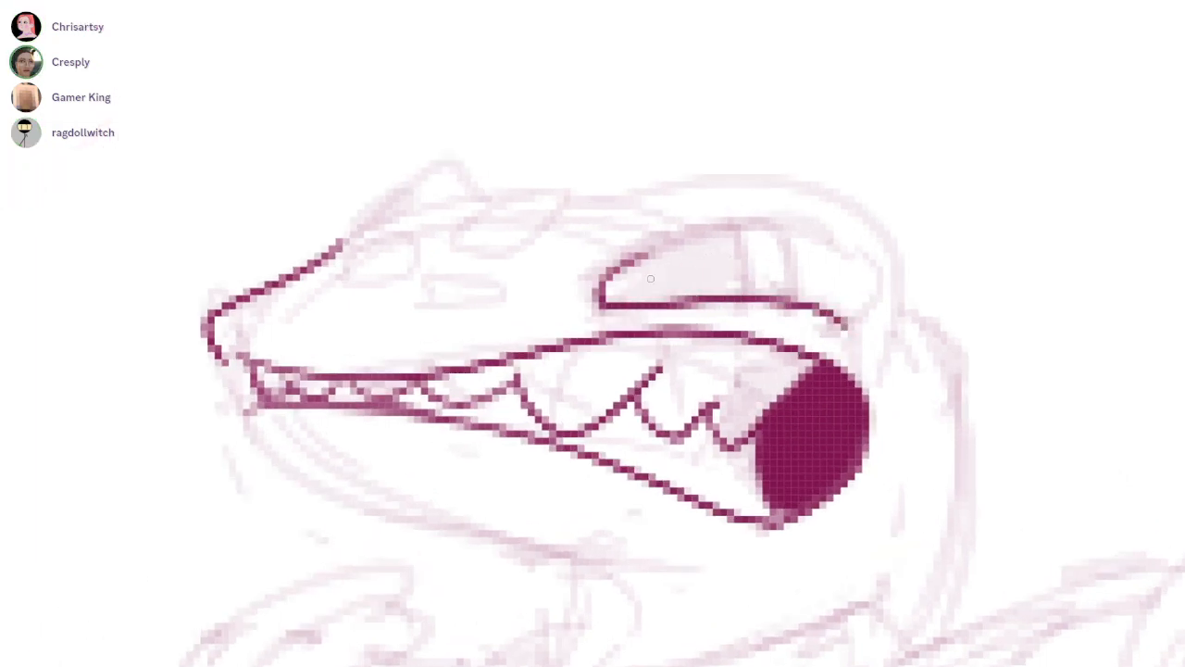
pyautogui.moveTo(601, 298); pyautogui.dragTo(866, 278)
pyautogui.hotkey('ctrl', 'z')
pyautogui.moveTo(846, 326)
pyautogui.mouseDown()
pyautogui.moveTo(830, 219)
pyautogui.moveTo(605, 300)
pyautogui.moveTo(866, 285)
pyautogui.mouseUp()
pyautogui.hotkey('ctrl', 'z')
# Ink the passenger's far eye bump and the top line of the head running back over the near eye
pyautogui.moveTo(412, 187); pyautogui.dragTo(412, 216)
pyautogui.moveTo(409, 183)
pyautogui.mouseDown()
pyautogui.moveTo(345, 246)
pyautogui.moveTo(416, 205)
pyautogui.moveTo(481, 198)
pyautogui.mouseUp()
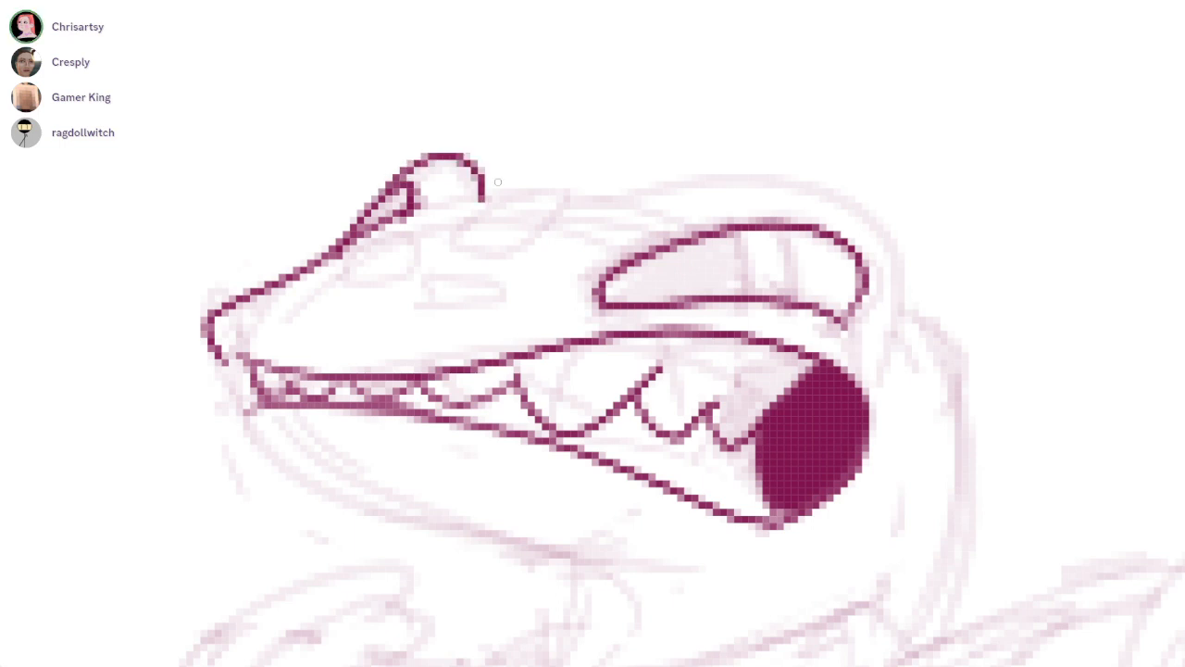
pyautogui.moveTo(413, 213); pyautogui.dragTo(668, 200)
pyautogui.hotkey('ctrl', 'z')
pyautogui.moveTo(455, 204)
pyautogui.mouseDown()
pyautogui.moveTo(840, 199)
pyautogui.moveTo(896, 261)
pyautogui.moveTo(907, 323)
pyautogui.moveTo(850, 193)
pyautogui.mouseUp()
pyautogui.hotkey('ctrl', 'z')
pyautogui.moveTo(807, 82); pyautogui.dragTo(844, 182)
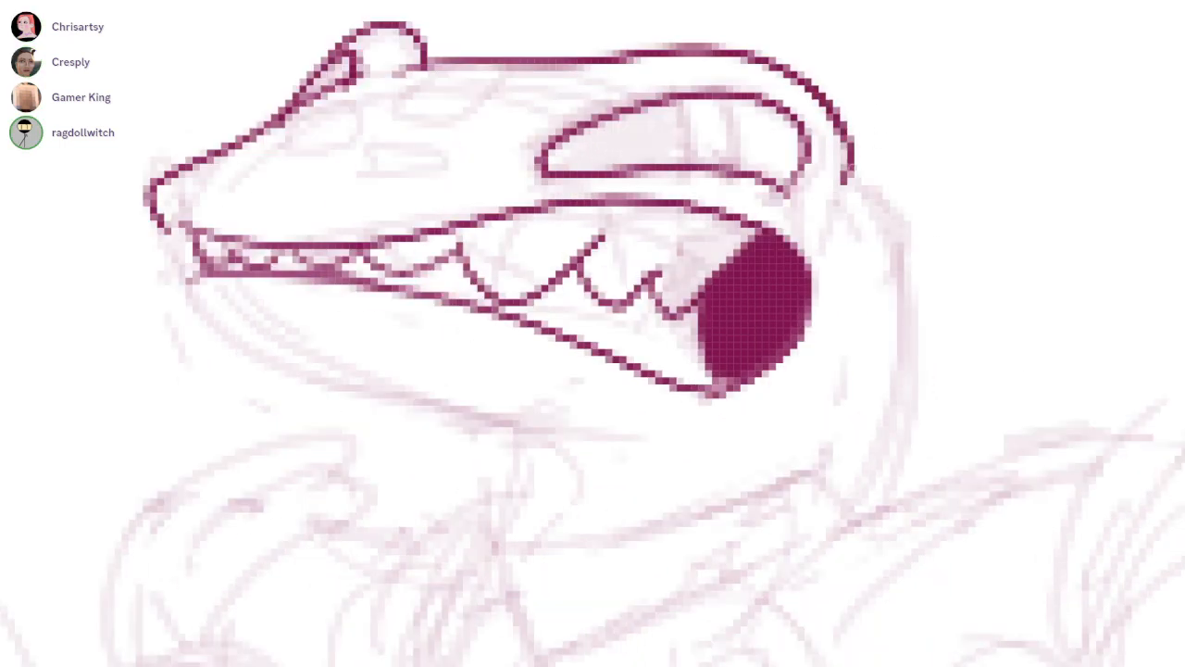
# Redraw the brow ridge so it curves around and down behind the passenger's near eye
pyautogui.moveTo(844, 141); pyautogui.dragTo(962, 474)
pyautogui.hotkey('ctrl', 'z')
pyautogui.moveTo(674, 57); pyautogui.dragTo(831, 211)
pyautogui.moveTo(825, 162)
pyautogui.mouseDown()
pyautogui.moveTo(614, 50)
pyautogui.moveTo(740, 43)
pyautogui.mouseUp()
pyautogui.moveTo(594, 81)
pyautogui.mouseDown()
pyautogui.moveTo(803, 80)
pyautogui.moveTo(574, 70)
pyautogui.mouseUp()
pyautogui.hotkey('ctrl', 'z')
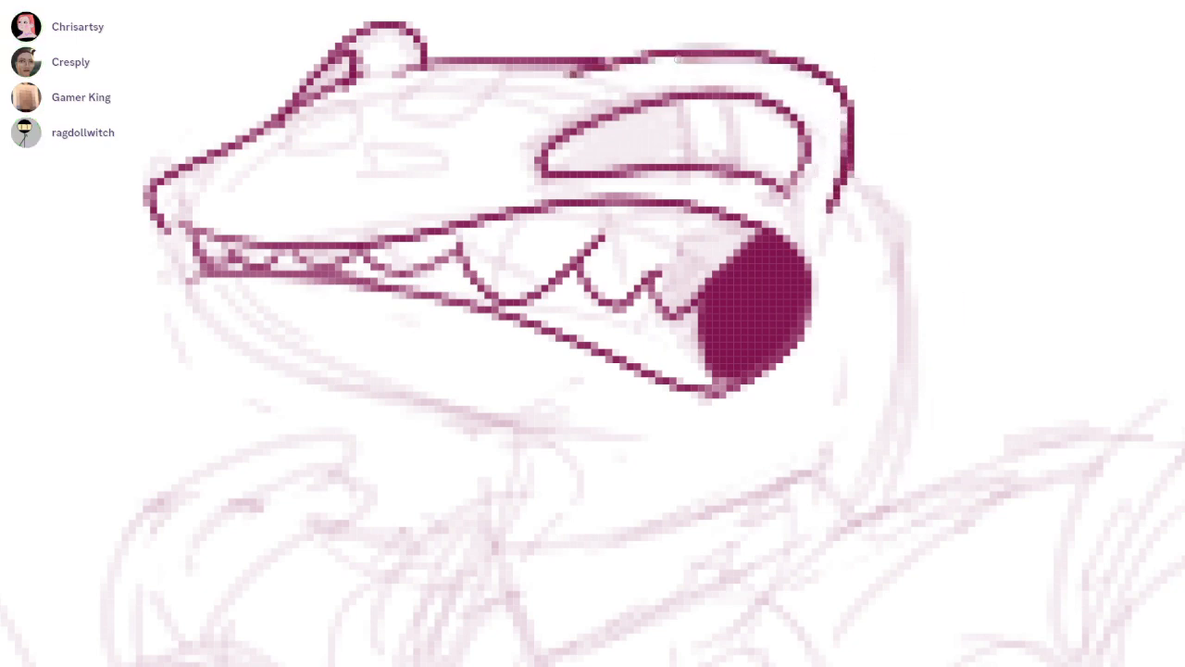
# Ink the back of the passenger's neck and the underside of the lower jaw
pyautogui.moveTo(848, 169); pyautogui.dragTo(863, 526)
pyautogui.moveTo(188, 267)
pyautogui.mouseDown()
pyautogui.moveTo(200, 324)
pyautogui.moveTo(635, 460)
pyautogui.mouseUp()
pyautogui.hotkey('ctrl', 'z')
pyautogui.moveTo(188, 267); pyautogui.dragTo(635, 460)
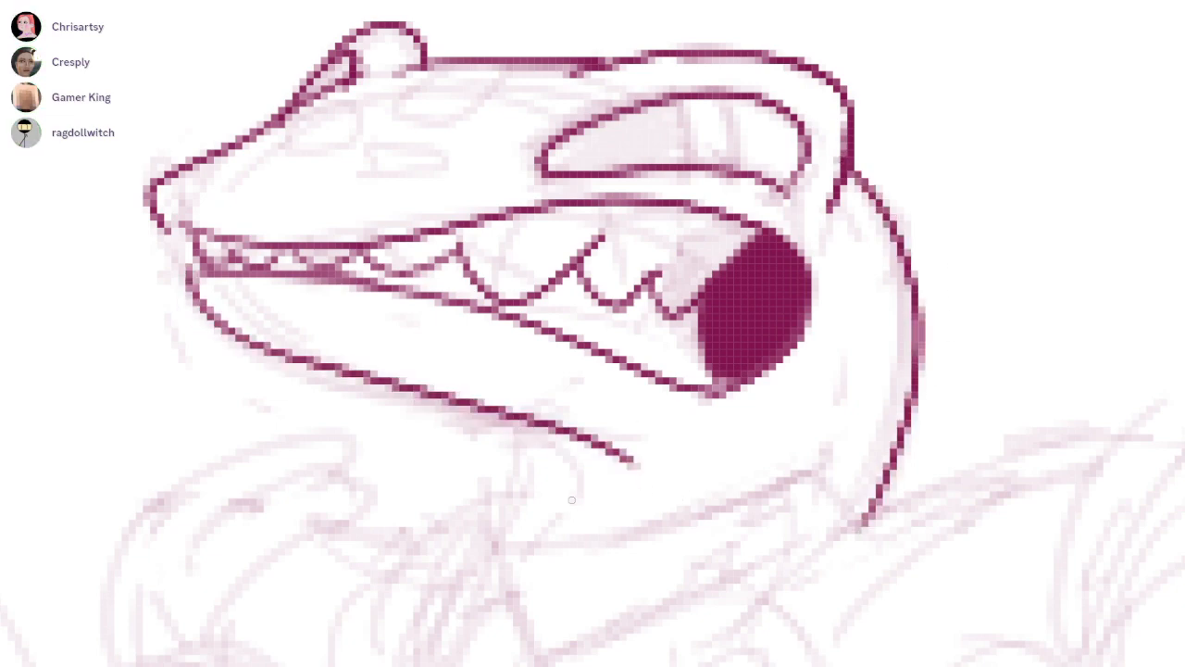
# Ink the near eye's curved inner lines, fill its dark part around two highlights, and darken the far eye's pupil
pyautogui.moveTo(671, 145); pyautogui.dragTo(766, 296)
pyautogui.scroll(2, 766, 297)
pyautogui.moveTo(785, 240); pyautogui.dragTo(785, 326)
pyautogui.moveTo(840, 240); pyautogui.dragTo(841, 326)
pyautogui.hotkey('ctrl', 'z')
pyautogui.hotkey('ctrl', 'z')
pyautogui.moveTo(778, 240); pyautogui.dragTo(797, 319)
pyautogui.moveTo(836, 242); pyautogui.dragTo(848, 320)
pyautogui.moveTo(603, 309)
pyautogui.mouseDown()
pyautogui.moveTo(764, 240)
pyautogui.moveTo(781, 285)
pyautogui.moveTo(648, 324)
pyautogui.moveTo(602, 313)
pyautogui.moveTo(738, 254)
pyautogui.mouseUp()
pyautogui.moveTo(345, 192)
pyautogui.mouseDown()
pyautogui.moveTo(314, 225)
pyautogui.moveTo(356, 215)
pyautogui.moveTo(318, 218)
pyautogui.mouseUp()
pyautogui.scroll(-5, 667, 258)
# Ink angular scale markings on the passenger's snout between the far and near eyes
pyautogui.moveTo(618, 259); pyautogui.dragTo(637, 187)
pyautogui.scroll(5, 625, 187)
pyautogui.moveTo(701, 138)
pyautogui.mouseDown()
pyautogui.moveTo(756, 163)
pyautogui.moveTo(696, 196)
pyautogui.moveTo(777, 149)
pyautogui.mouseUp()
pyautogui.hotkey('ctrl', 'z')
pyautogui.moveTo(653, 168)
pyautogui.mouseDown()
pyautogui.moveTo(646, 203)
pyautogui.moveTo(623, 220)
pyautogui.moveTo(653, 179)
pyautogui.mouseUp()
pyautogui.moveTo(657, 239); pyautogui.dragTo(652, 242)
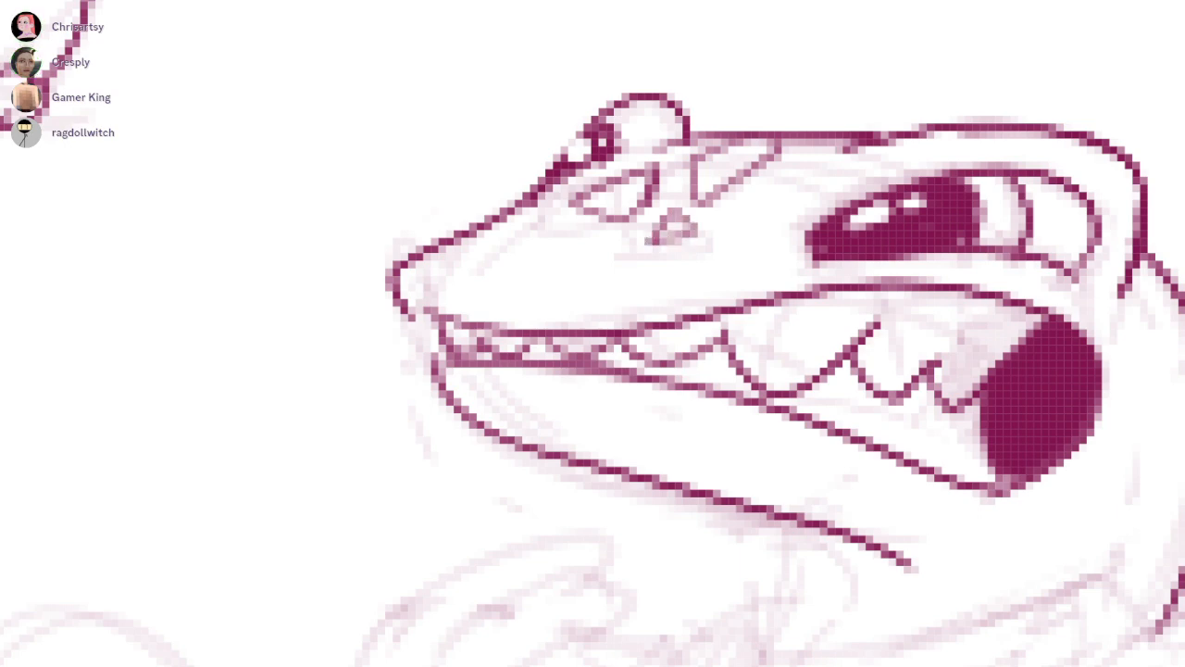
# Ink the nostril, slanted markings at the brow and a rounded spot in front of the near eye
pyautogui.moveTo(491, 248); pyautogui.dragTo(532, 211)
pyautogui.moveTo(808, 157)
pyautogui.mouseDown()
pyautogui.moveTo(662, 201)
pyautogui.moveTo(702, 185)
pyautogui.mouseUp()
pyautogui.moveTo(796, 275); pyautogui.dragTo(739, 258)
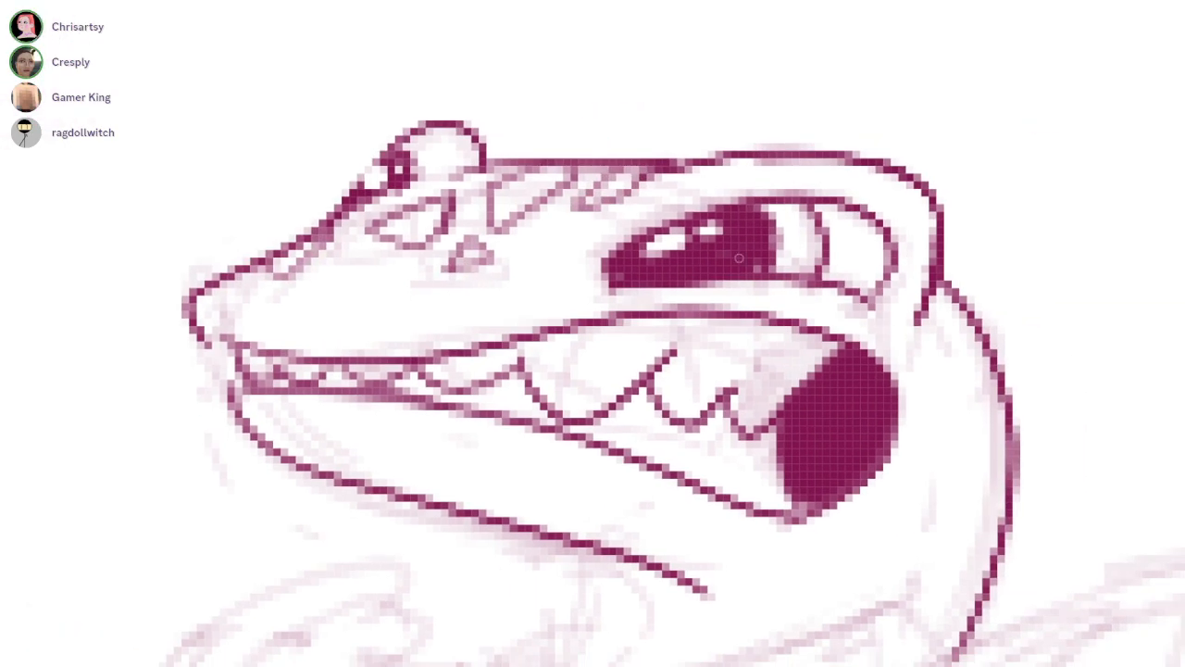
pyautogui.moveTo(592, 333); pyautogui.dragTo(634, 357)
pyautogui.moveTo(567, 266)
pyautogui.mouseDown()
pyautogui.moveTo(598, 241)
pyautogui.moveTo(572, 269)
pyautogui.mouseUp()
pyautogui.moveTo(592, 333); pyautogui.dragTo(623, 364)
pyautogui.moveTo(828, 426); pyautogui.dragTo(708, 323)
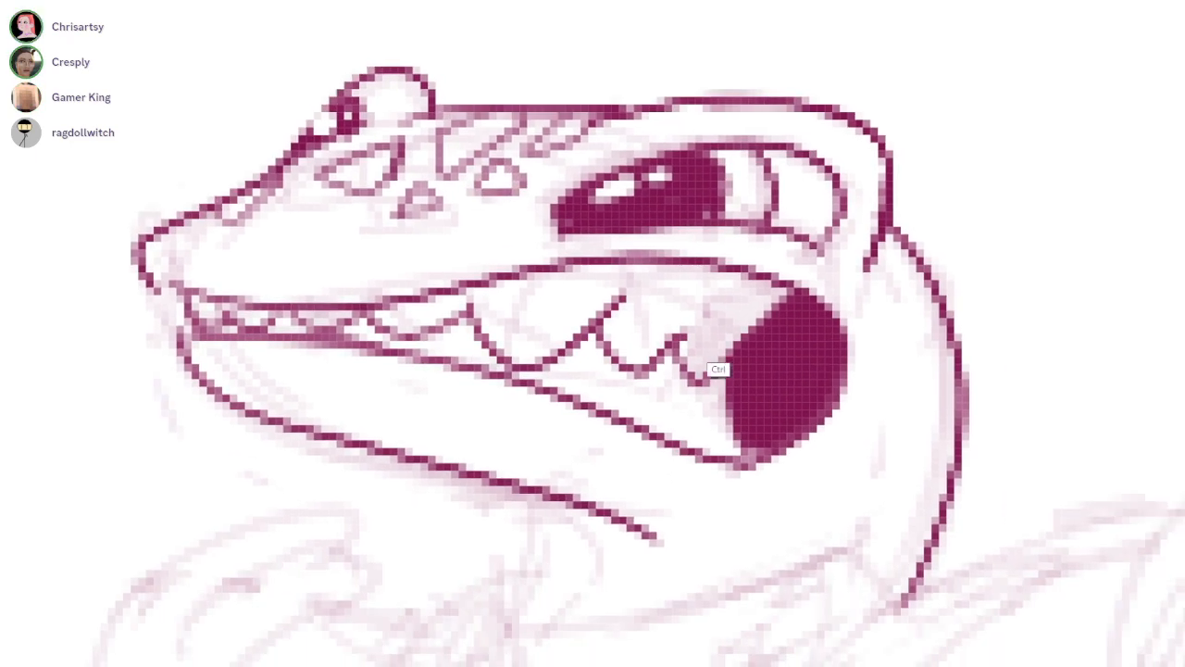
pyautogui.scroll(-3, 709, 323)
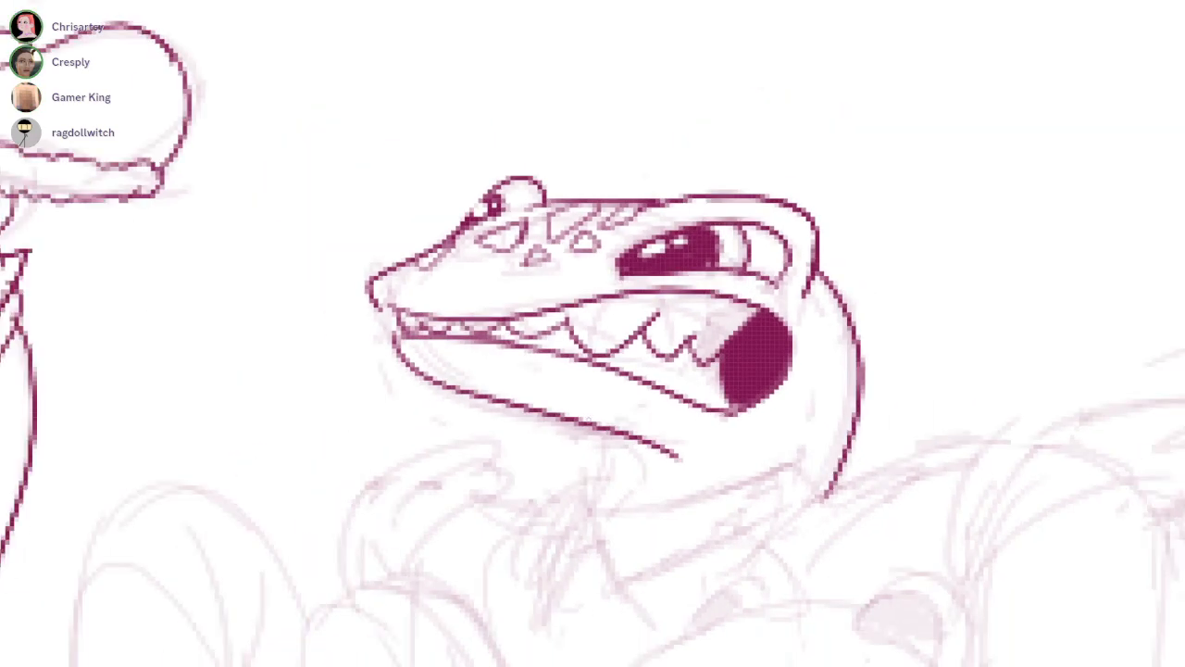
# Ink the front of the passenger's neck and the curved edges of its shirt collar
pyautogui.moveTo(592, 407)
pyautogui.mouseDown()
pyautogui.moveTo(651, 284)
pyautogui.moveTo(648, 371)
pyautogui.moveTo(733, 333)
pyautogui.mouseUp()
pyautogui.scroll(2, 917, 333)
pyautogui.moveTo(648, 358)
pyautogui.mouseDown()
pyautogui.moveTo(946, 299)
pyautogui.moveTo(650, 360)
pyautogui.moveTo(833, 404)
pyautogui.moveTo(952, 301)
pyautogui.mouseUp()
pyautogui.hotkey('ctrl', 'z')
pyautogui.moveTo(615, 345)
pyautogui.mouseDown()
pyautogui.moveTo(534, 329)
pyautogui.moveTo(659, 301)
pyautogui.moveTo(619, 282)
pyautogui.moveTo(655, 303)
pyautogui.mouseUp()
pyautogui.hotkey('ctrl', 'z')
pyautogui.hotkey('ctrl', 'z')
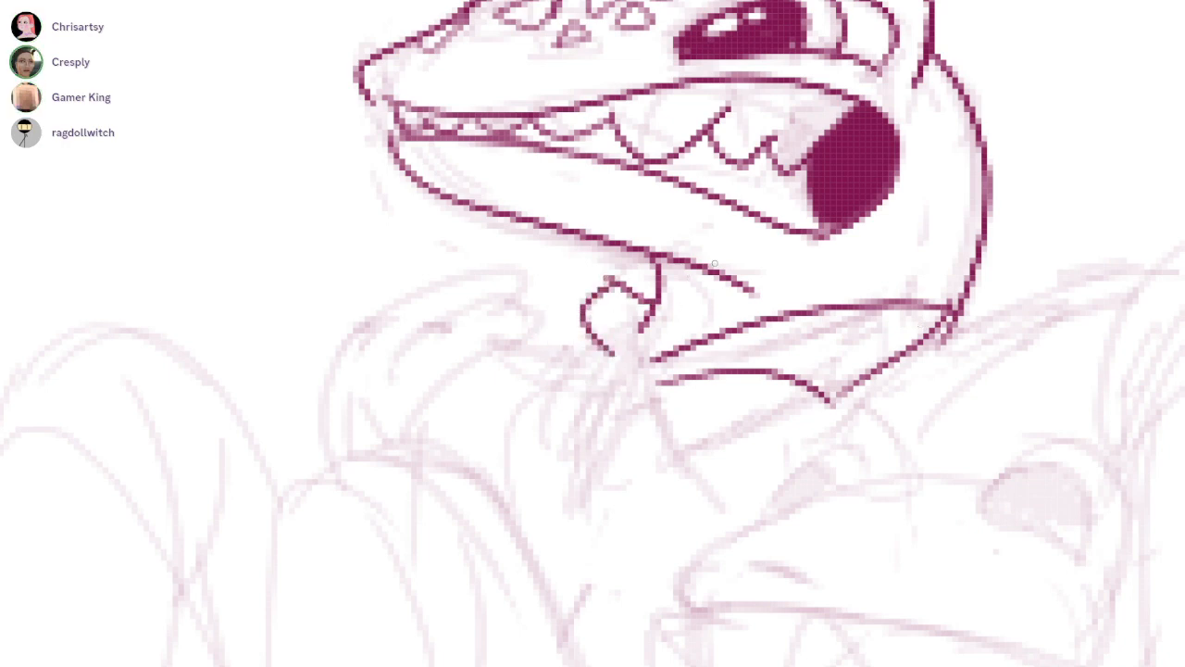
# Redraw the collar's front flap as a pointed shape beneath the passenger's lower jaw
pyautogui.hotkey('ctrl', 'z')
pyautogui.hotkey('ctrl', 'z')
pyautogui.moveTo(606, 359); pyautogui.dragTo(551, 279)
pyautogui.moveTo(550, 277); pyautogui.dragTo(653, 305)
pyautogui.scroll(3, 648, 392)
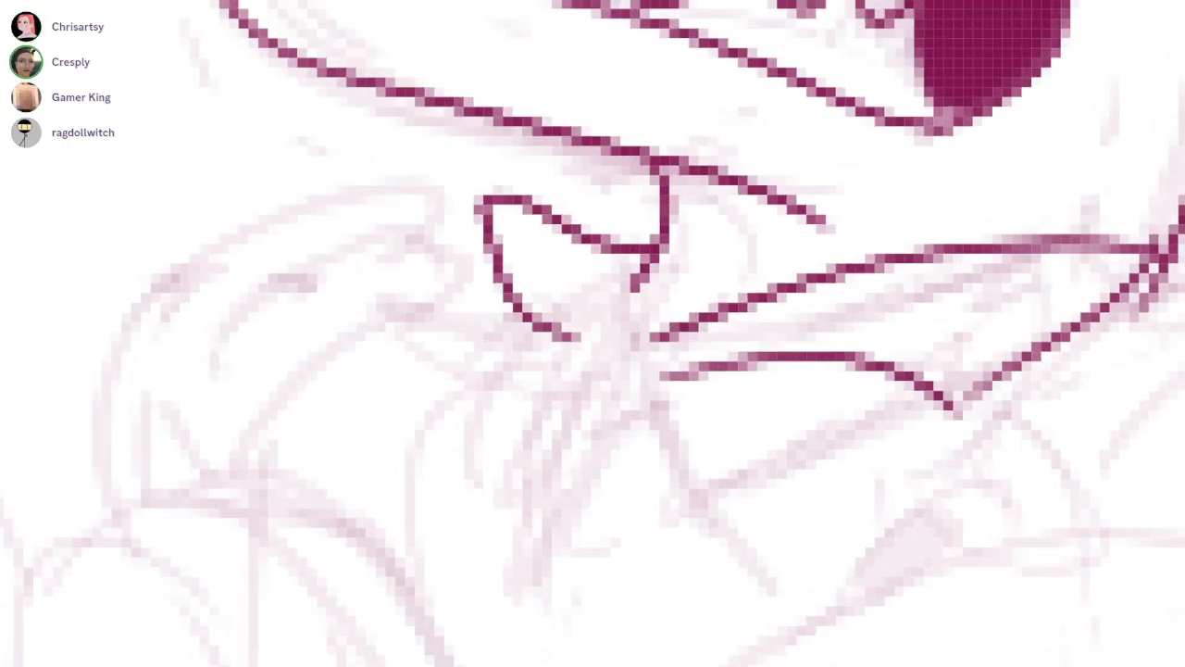
pyautogui.scroll(-3, 736, 370)
# Ink the small knot at the collar's front opening with two hanging ties
pyautogui.scroll(2, 694, 347)
pyautogui.moveTo(680, 395)
pyautogui.mouseDown()
pyautogui.moveTo(657, 370)
pyautogui.moveTo(613, 398)
pyautogui.mouseUp()
pyautogui.hotkey('ctrl', 'z')
pyautogui.moveTo(698, 372)
pyautogui.mouseDown()
pyautogui.moveTo(635, 413)
pyautogui.moveTo(845, 433)
pyautogui.mouseUp()
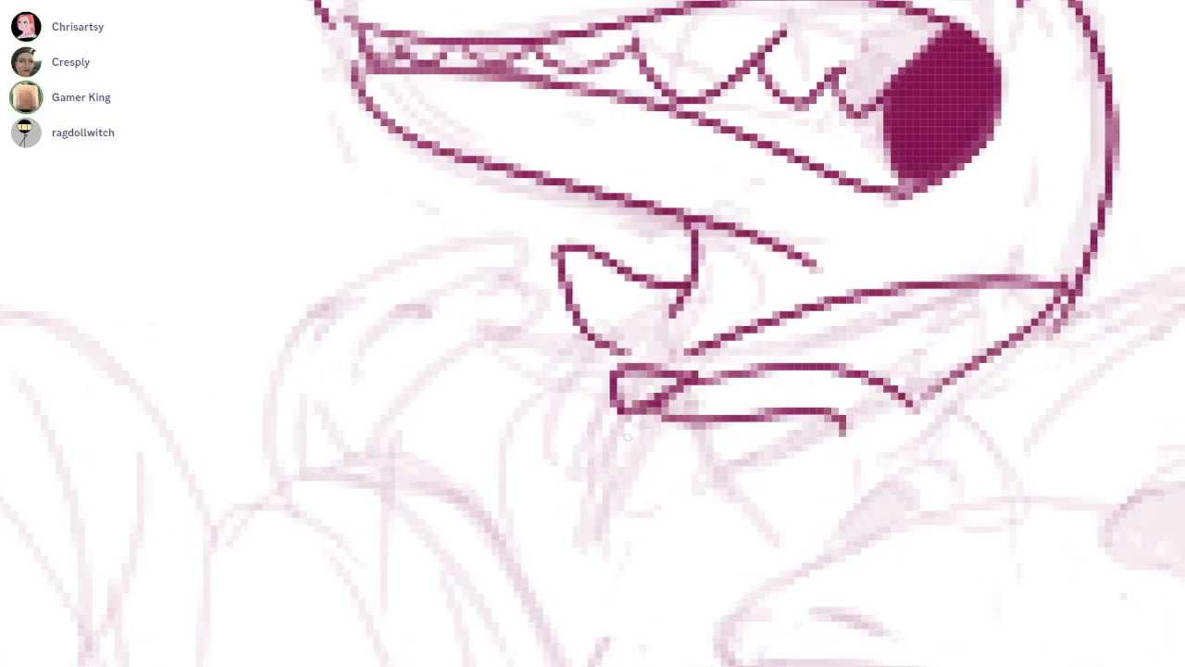
pyautogui.moveTo(626, 387); pyautogui.dragTo(765, 491)
pyautogui.moveTo(640, 424)
pyautogui.mouseDown()
pyautogui.moveTo(754, 473)
pyautogui.moveTo(759, 492)
pyautogui.mouseUp()
pyautogui.moveTo(650, 412)
pyautogui.mouseDown()
pyautogui.moveTo(748, 447)
pyautogui.moveTo(842, 435)
pyautogui.mouseUp()
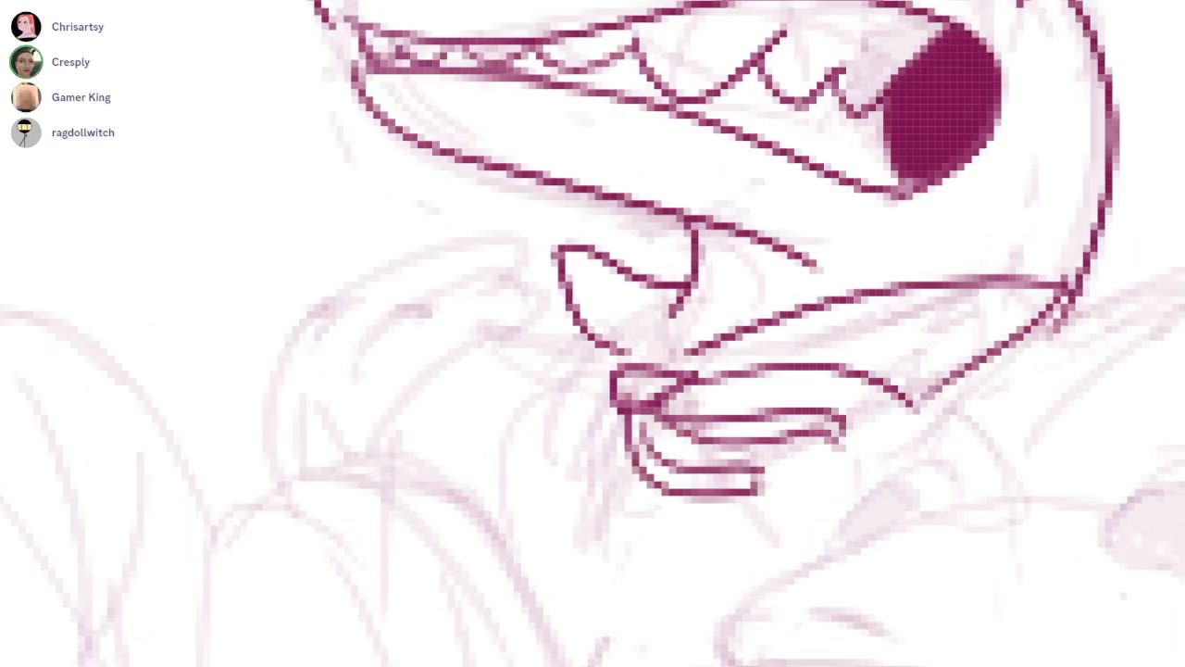
# Ink short shirt folds fanning out on either side of the collar
pyautogui.scroll(-5, 802, 229)
pyautogui.scroll(2, 726, 324)
pyautogui.moveTo(725, 275); pyautogui.dragTo(699, 324)
pyautogui.moveTo(711, 259); pyautogui.dragTo(661, 305)
pyautogui.moveTo(685, 301); pyautogui.dragTo(559, 326)
pyautogui.moveTo(794, 305); pyautogui.dragTo(750, 372)
pyautogui.hotkey('ctrl', 'z')
# Ink the passenger's near shoulder from the neck to the rounded top of the sleeve
pyautogui.moveTo(761, 325)
pyautogui.mouseDown()
pyautogui.moveTo(835, 284)
pyautogui.moveTo(768, 329)
pyautogui.mouseUp()
pyautogui.press('e')
pyautogui.moveTo(845, 287); pyautogui.dragTo(788, 350)
pyautogui.hotkey('ctrl', 'z')
pyautogui.moveTo(832, 283)
pyautogui.mouseDown()
pyautogui.moveTo(785, 333)
pyautogui.moveTo(667, 343)
pyautogui.moveTo(915, 235)
pyautogui.moveTo(797, 205)
pyautogui.moveTo(836, 212)
pyautogui.moveTo(731, 324)
pyautogui.mouseUp()
pyautogui.scroll(2, 729, 296)
pyautogui.hotkey('ctrl', 'z')
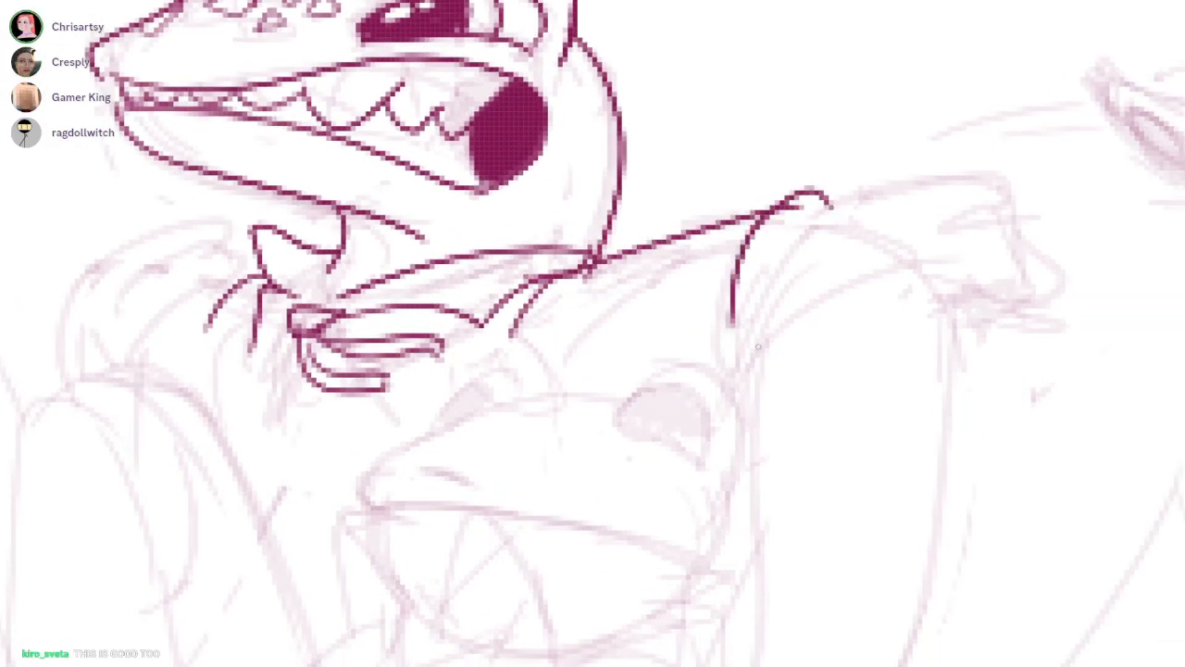
# Ink the near sleeve's folds and its flared, notched cuff
pyautogui.moveTo(820, 215); pyautogui.dragTo(761, 316)
pyautogui.moveTo(836, 211)
pyautogui.mouseDown()
pyautogui.moveTo(905, 206)
pyautogui.moveTo(1028, 222)
pyautogui.mouseUp()
pyautogui.hotkey('ctrl', 'z')
pyautogui.moveTo(844, 222)
pyautogui.mouseDown()
pyautogui.moveTo(1000, 220)
pyautogui.moveTo(1048, 342)
pyautogui.moveTo(944, 367)
pyautogui.mouseUp()
pyautogui.moveTo(1023, 309)
pyautogui.mouseDown()
pyautogui.moveTo(800, 296)
pyautogui.moveTo(741, 388)
pyautogui.mouseUp()
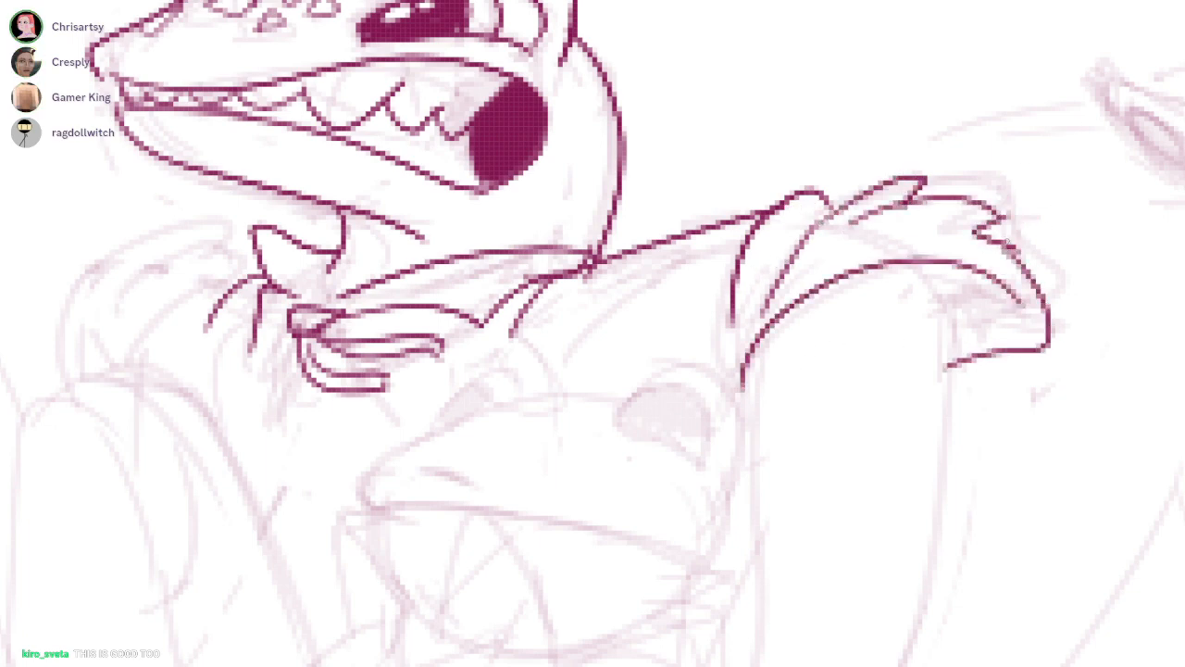
pyautogui.moveTo(996, 244); pyautogui.dragTo(813, 260)
pyautogui.moveTo(592, 278)
pyautogui.mouseDown()
pyautogui.moveTo(1010, 317)
pyautogui.moveTo(574, 293)
pyautogui.mouseUp()
pyautogui.moveTo(999, 246)
pyautogui.mouseDown()
pyautogui.moveTo(833, 234)
pyautogui.moveTo(987, 228)
pyautogui.mouseUp()
pyautogui.moveTo(870, 220)
pyautogui.mouseDown()
pyautogui.moveTo(985, 264)
pyautogui.moveTo(693, 461)
pyautogui.mouseUp()
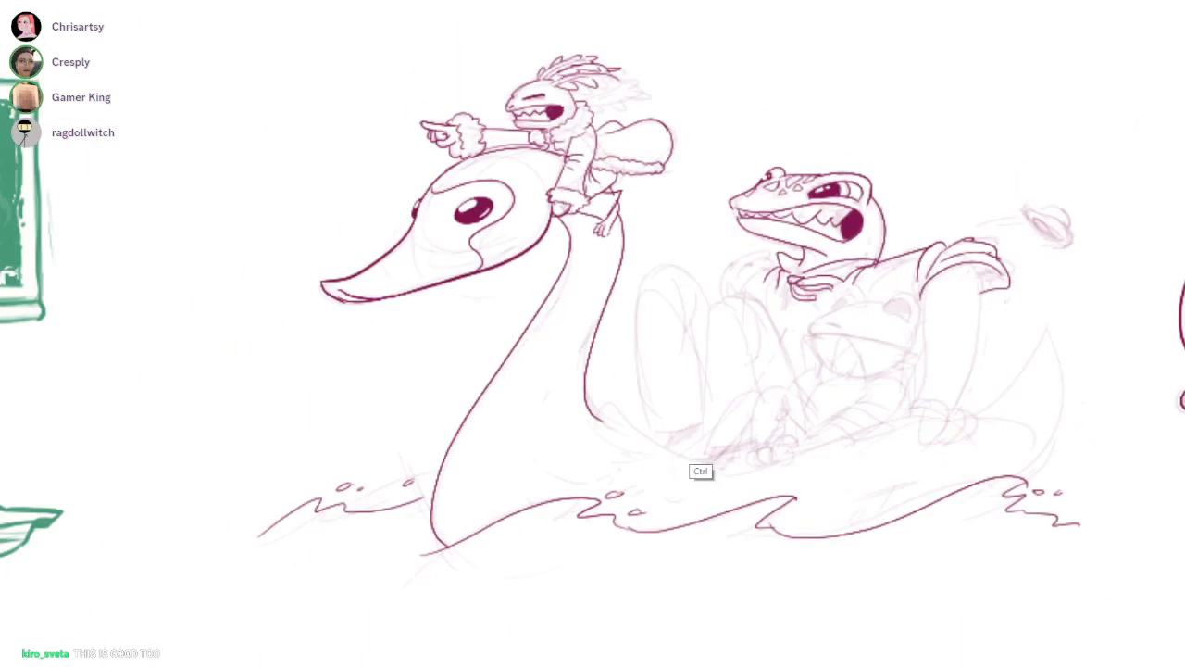
# Ink pointed feather tips at the rear end of the rider's head crest
pyautogui.moveTo(863, 458); pyautogui.dragTo(808, 461)
pyautogui.moveTo(629, 138); pyautogui.dragTo(833, 148)
pyautogui.moveTo(713, 315); pyautogui.dragTo(833, 315)
pyautogui.moveTo(651, 295); pyautogui.dragTo(796, 315)
pyautogui.moveTo(821, 215)
pyautogui.mouseDown()
pyautogui.moveTo(654, 295)
pyautogui.moveTo(885, 209)
pyautogui.moveTo(851, 242)
pyautogui.mouseUp()
pyautogui.moveTo(854, 240); pyautogui.dragTo(823, 281)
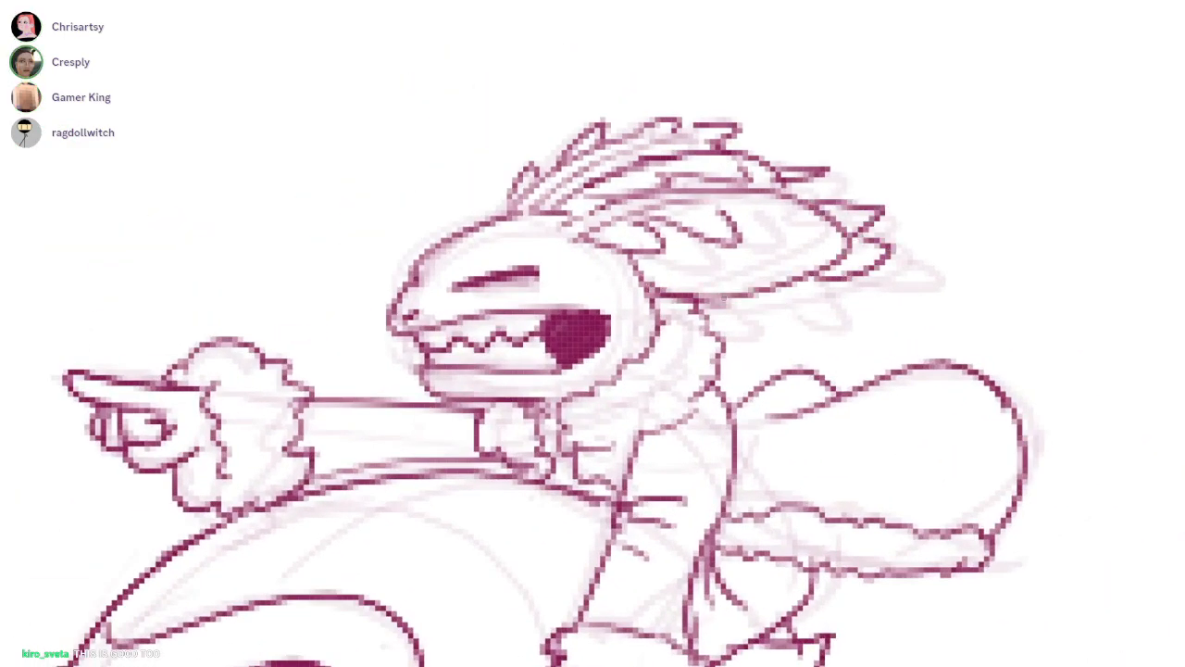
# Ink more feathers within and below the rider's crest and a small tuft at its front
pyautogui.moveTo(727, 299); pyautogui.dragTo(798, 288)
pyautogui.moveTo(745, 215)
pyautogui.mouseDown()
pyautogui.moveTo(833, 234)
pyautogui.moveTo(814, 213)
pyautogui.mouseUp()
pyautogui.moveTo(651, 281)
pyautogui.mouseDown()
pyautogui.moveTo(822, 256)
pyautogui.moveTo(843, 233)
pyautogui.moveTo(718, 242)
pyautogui.mouseUp()
pyautogui.moveTo(702, 246); pyautogui.dragTo(745, 225)
pyautogui.moveTo(536, 195)
pyautogui.mouseDown()
pyautogui.moveTo(559, 219)
pyautogui.moveTo(554, 189)
pyautogui.mouseUp()
pyautogui.scroll(-5, 730, 208)
pyautogui.moveTo(1051, 514); pyautogui.dragTo(838, 394)
pyautogui.scroll(-2, 838, 394)
pyautogui.scroll(4, 637, 127)
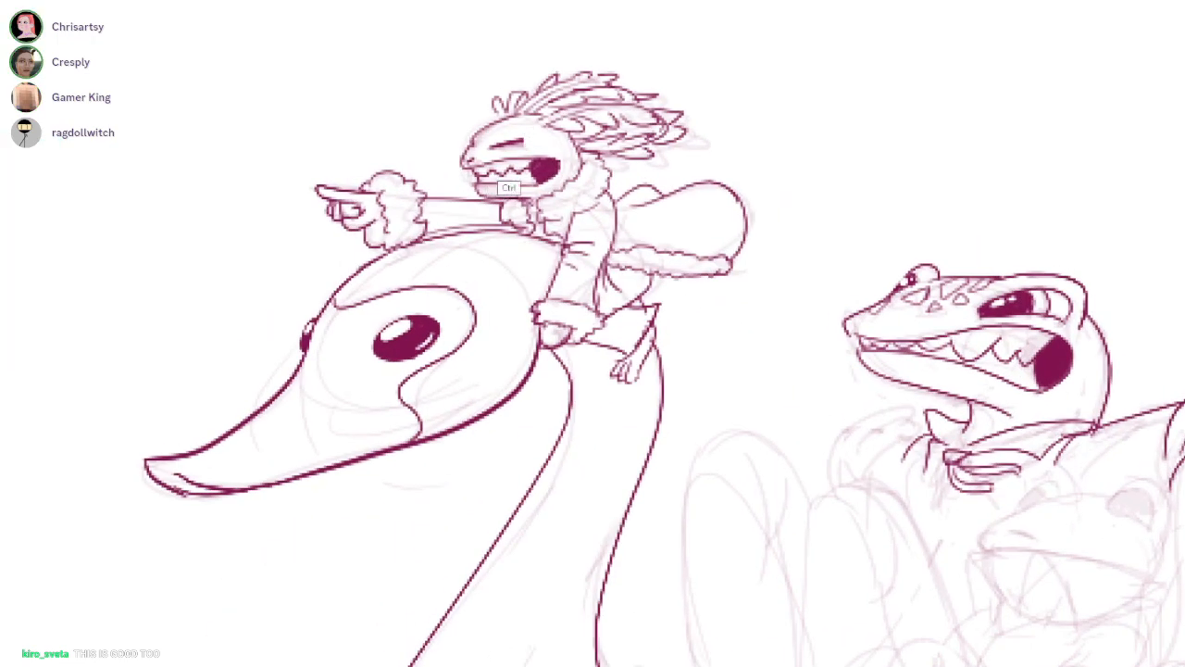
# Erase part of the rider's closed-eye stroke to make it thinner
pyautogui.scroll(4, 498, 143)
pyautogui.moveTo(515, 140); pyautogui.dragTo(560, 129)
pyautogui.press('b')
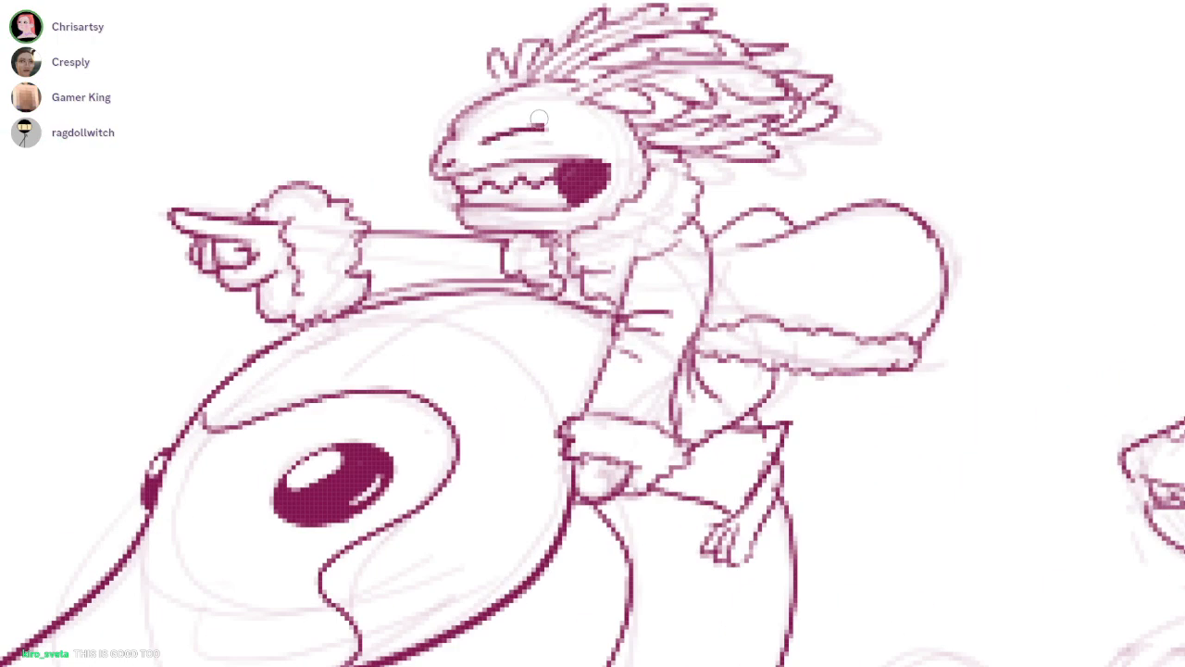
pyautogui.scroll(-6, 558, 123)
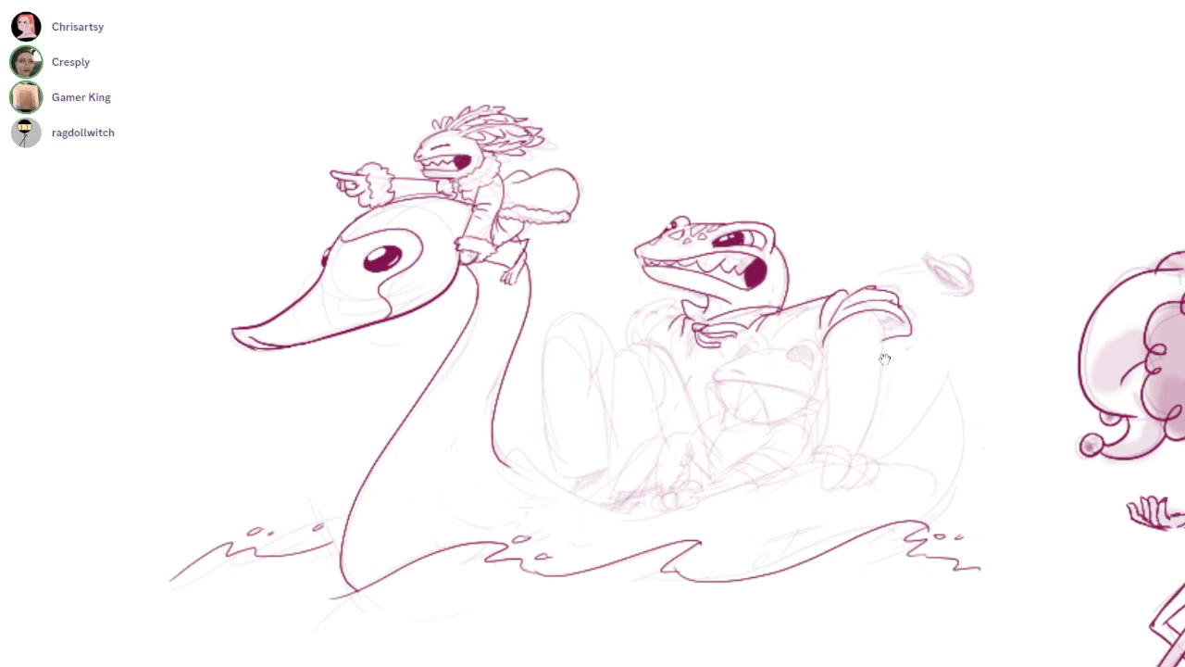
# Ink the outer and inner edges of the passenger's near arm from the sleeve down to the boat
pyautogui.scroll(5, 872, 348)
pyautogui.moveTo(941, 79); pyautogui.dragTo(884, 503)
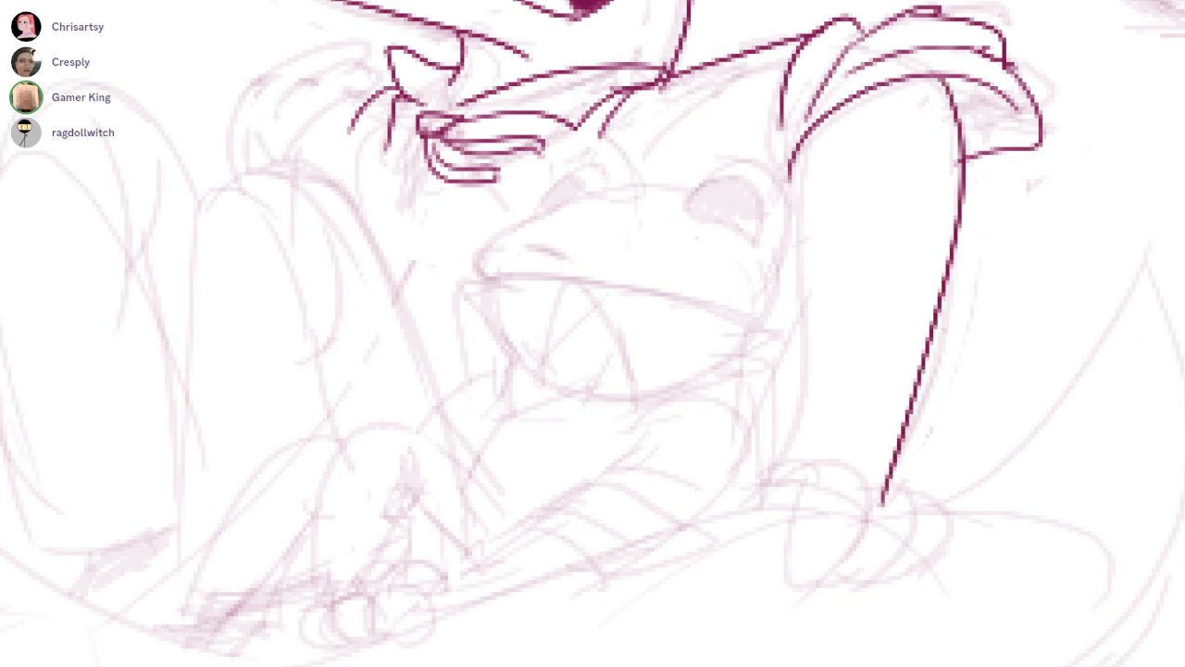
pyautogui.moveTo(798, 147); pyautogui.dragTo(779, 458)
pyautogui.hotkey('ctrl', 'z')
pyautogui.moveTo(793, 168); pyautogui.dragTo(780, 481)
pyautogui.moveTo(885, 359)
pyautogui.mouseDown()
pyautogui.moveTo(1096, 441)
pyautogui.moveTo(984, 354)
pyautogui.mouseUp()
# Ink the passenger's rounded far sleeve with curved folds gathering toward the collar
pyautogui.scroll(3, 671, 153)
pyautogui.moveTo(709, 173)
pyautogui.mouseDown()
pyautogui.moveTo(564, 232)
pyautogui.moveTo(682, 144)
pyautogui.moveTo(585, 163)
pyautogui.mouseUp()
pyautogui.moveTo(695, 120)
pyautogui.mouseDown()
pyautogui.moveTo(482, 242)
pyautogui.moveTo(541, 282)
pyautogui.mouseUp()
pyautogui.moveTo(554, 183)
pyautogui.mouseDown()
pyautogui.moveTo(542, 282)
pyautogui.moveTo(559, 282)
pyautogui.mouseUp()
pyautogui.moveTo(885, 359); pyautogui.dragTo(808, 367)
pyautogui.moveTo(403, 261); pyautogui.dragTo(423, 311)
pyautogui.moveTo(885, 359)
pyautogui.mouseDown()
pyautogui.moveTo(827, 219)
pyautogui.moveTo(892, 483)
pyautogui.mouseUp()
pyautogui.moveTo(670, 145); pyautogui.dragTo(643, 198)
# Ink a curved cheek line behind the larger passenger's mouth
pyautogui.moveTo(885, 359); pyautogui.dragTo(772, 592)
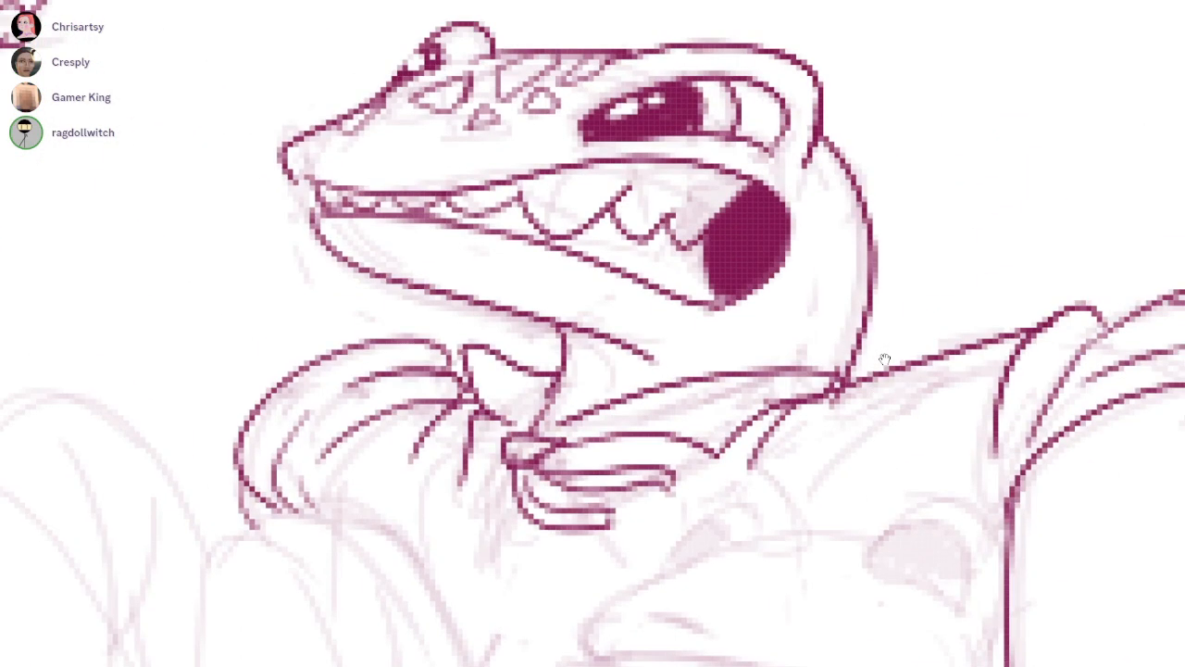
pyautogui.moveTo(726, 349); pyautogui.dragTo(831, 267)
pyautogui.scroll(-5, 885, 359)
pyautogui.moveTo(885, 358)
pyautogui.mouseDown()
pyautogui.moveTo(869, 329)
pyautogui.moveTo(905, 295)
pyautogui.moveTo(912, 262)
pyautogui.mouseUp()
# Ink the lids and eye outlines of both eyes on the smaller passenger
pyautogui.scroll(5, 885, 359)
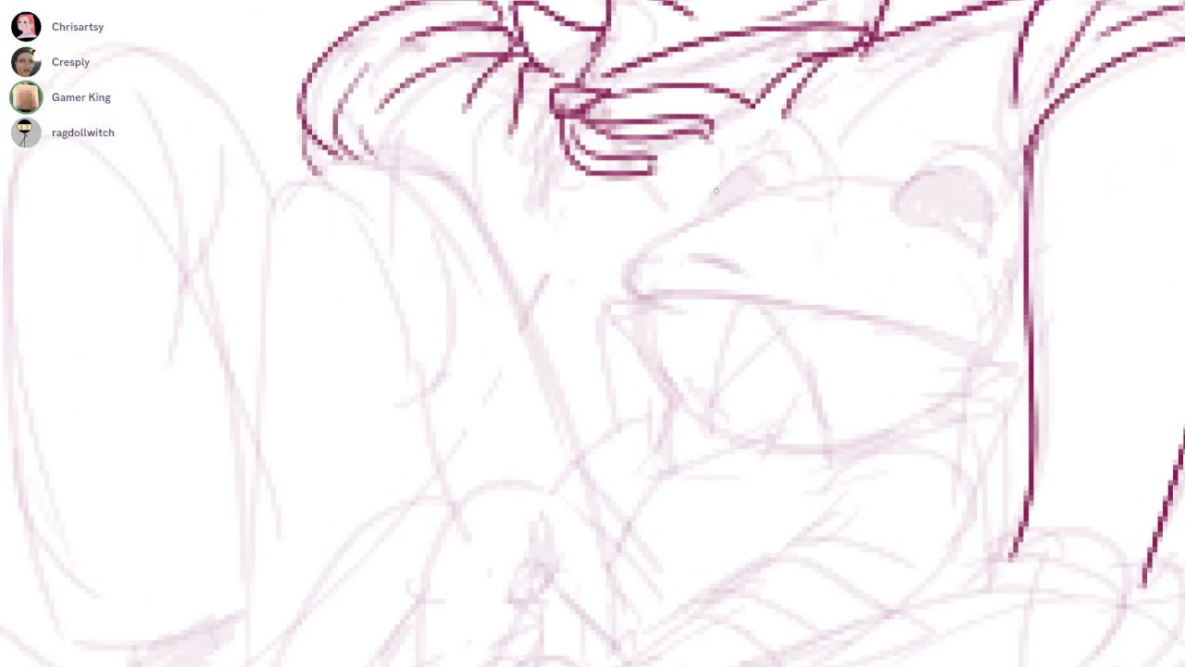
pyautogui.scroll(1, 802, 203)
pyautogui.moveTo(736, 171)
pyautogui.mouseDown()
pyautogui.moveTo(802, 180)
pyautogui.moveTo(755, 173)
pyautogui.moveTo(693, 223)
pyautogui.mouseUp()
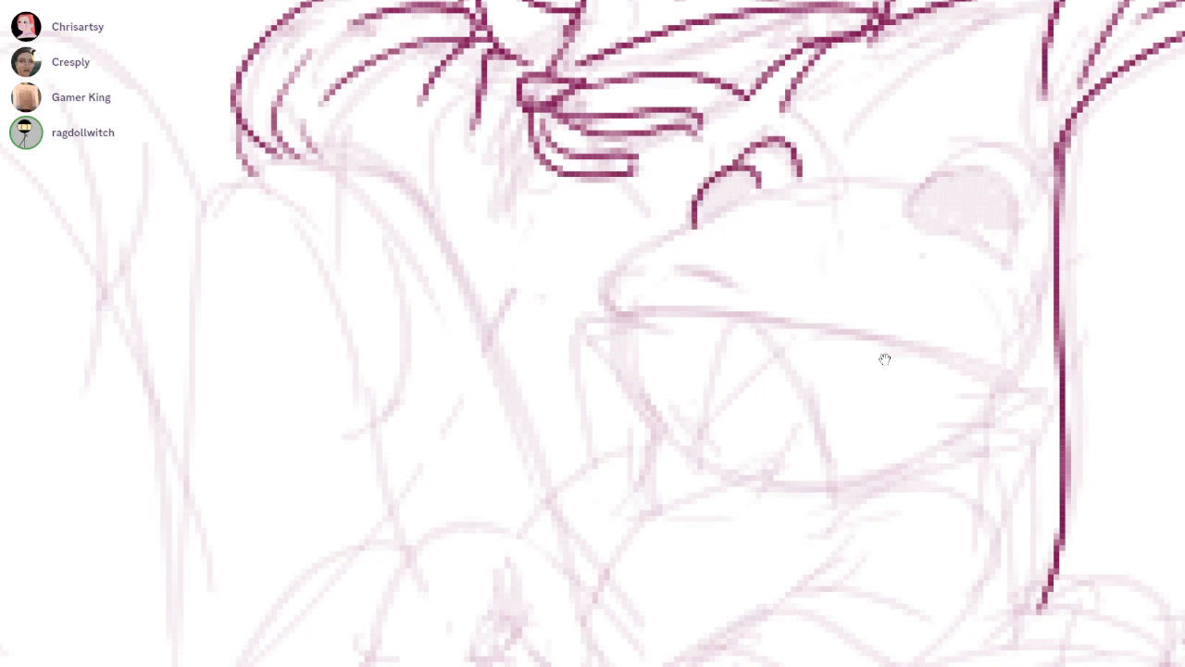
pyautogui.scroll(2, 999, 208)
pyautogui.moveTo(880, 195); pyautogui.dragTo(1046, 298)
pyautogui.moveTo(865, 218)
pyautogui.mouseDown()
pyautogui.moveTo(895, 159)
pyautogui.moveTo(1030, 264)
pyautogui.mouseUp()
pyautogui.moveTo(893, 162)
pyautogui.mouseDown()
pyautogui.moveTo(992, 268)
pyautogui.moveTo(1023, 276)
pyautogui.moveTo(1032, 261)
pyautogui.mouseUp()
# Ink the smaller passenger's snout, forehead, back of the head and long upper mouth line
pyautogui.moveTo(486, 343)
pyautogui.mouseDown()
pyautogui.moveTo(537, 269)
pyautogui.moveTo(485, 300)
pyautogui.moveTo(522, 261)
pyautogui.moveTo(500, 269)
pyautogui.moveTo(711, 173)
pyautogui.moveTo(874, 176)
pyautogui.mouseUp()
pyautogui.hotkey('ctrl', 'z')
pyautogui.hotkey('ctrl', 'z')
pyautogui.scroll(-6, 886, 360)
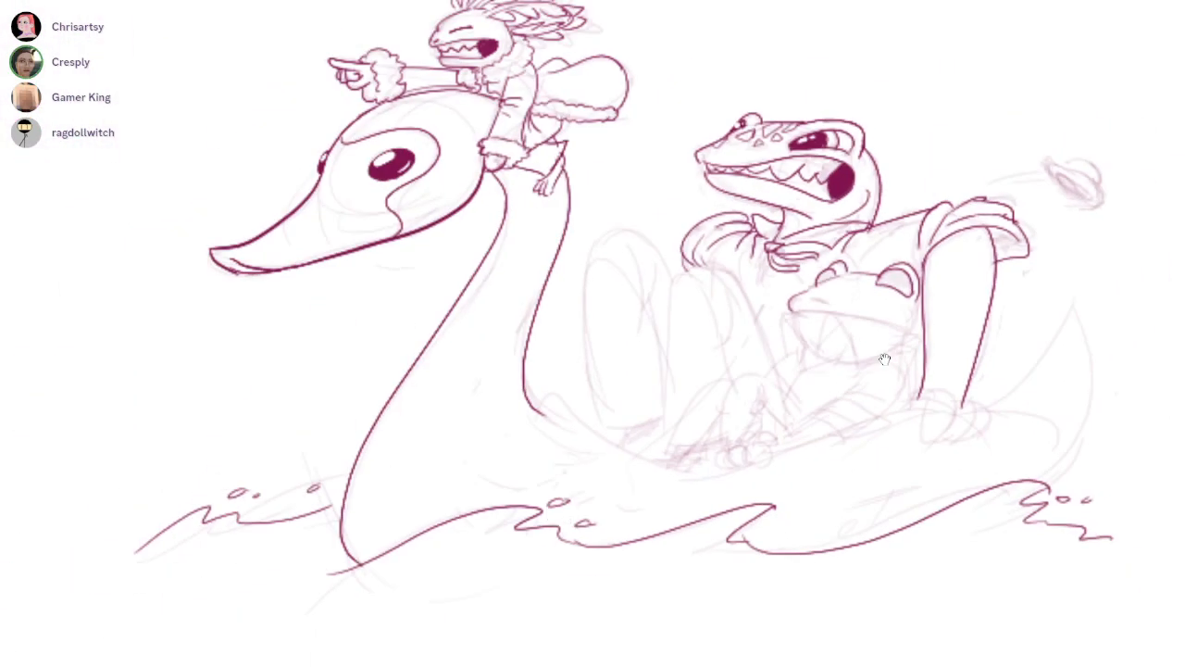
pyautogui.scroll(5, 884, 360)
pyautogui.scroll(3, 884, 361)
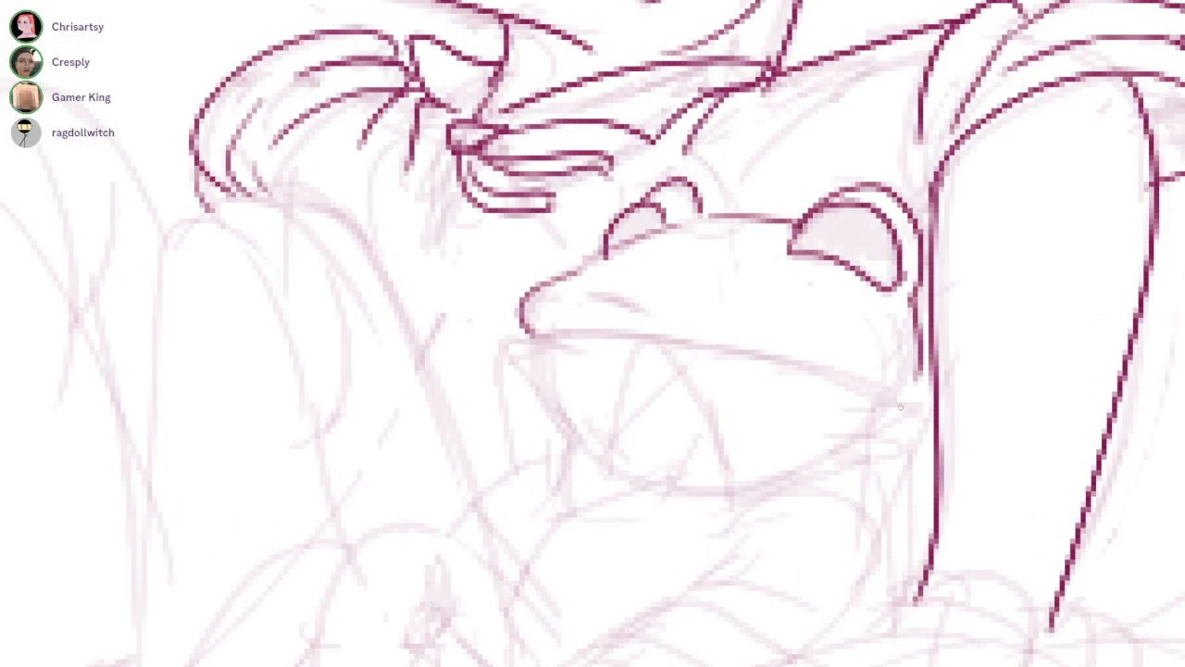
pyautogui.moveTo(640, 340); pyautogui.dragTo(919, 379)
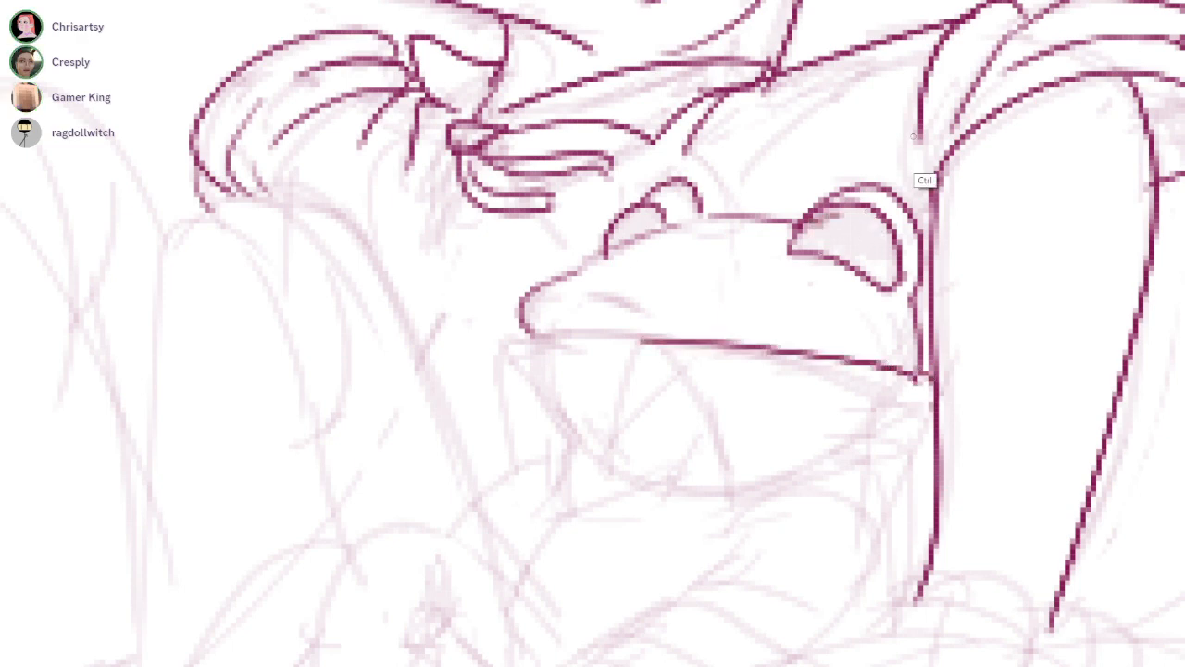
# Fill both of the smaller passenger's eyes dark, leaving light highlights in each
pyautogui.moveTo(653, 211); pyautogui.dragTo(622, 235)
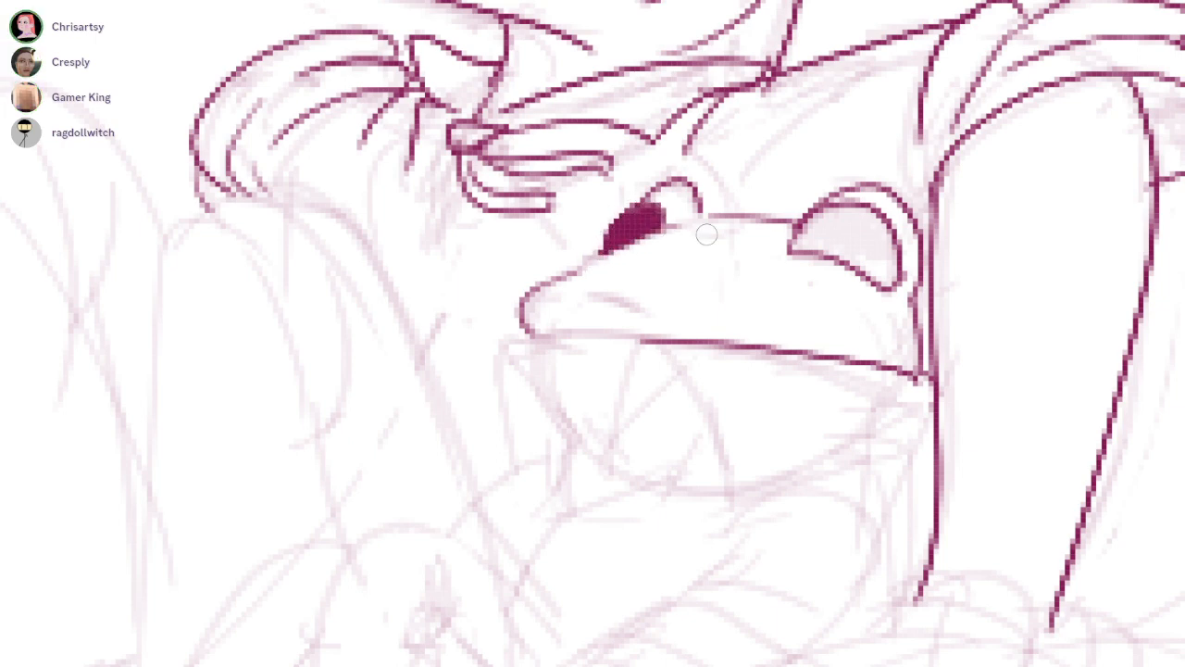
pyautogui.moveTo(838, 229)
pyautogui.mouseDown()
pyautogui.moveTo(829, 221)
pyautogui.moveTo(805, 232)
pyautogui.moveTo(884, 227)
pyautogui.moveTo(842, 212)
pyautogui.moveTo(800, 231)
pyautogui.moveTo(870, 227)
pyautogui.moveTo(814, 243)
pyautogui.moveTo(850, 243)
pyautogui.moveTo(827, 238)
pyautogui.moveTo(879, 269)
pyautogui.moveTo(829, 216)
pyautogui.moveTo(842, 214)
pyautogui.mouseUp()
pyautogui.moveTo(624, 222); pyautogui.dragTo(637, 215)
pyautogui.moveTo(889, 251); pyautogui.dragTo(885, 259)
pyautogui.moveTo(646, 226); pyautogui.dragTo(640, 230)
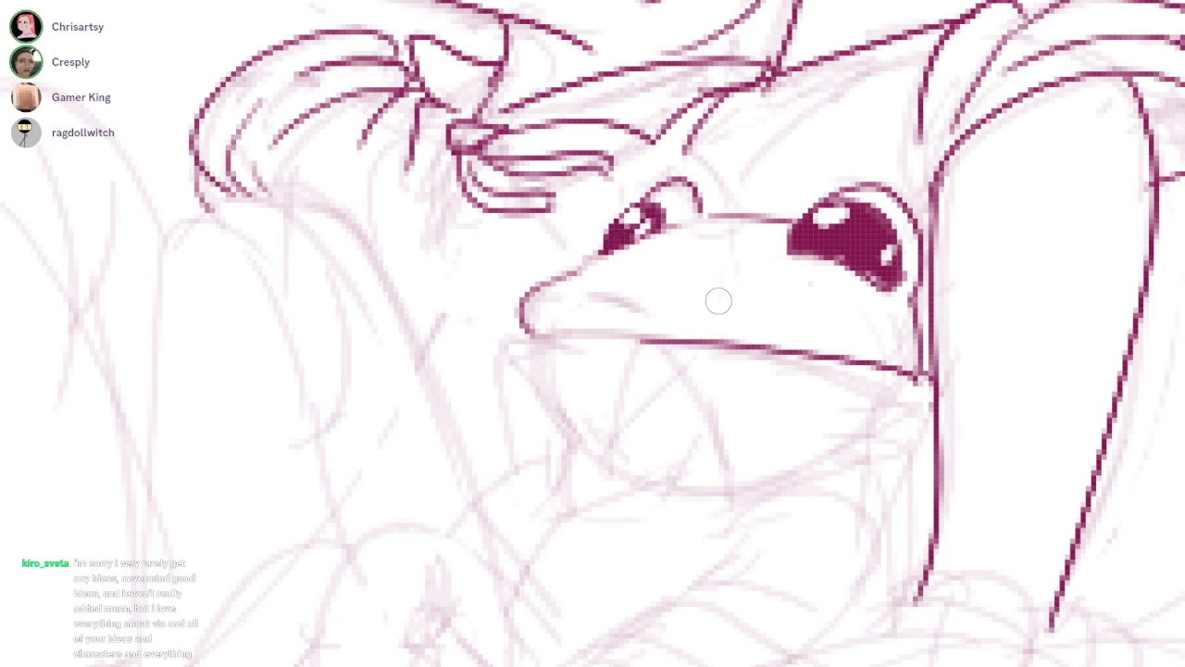
# Ink the smaller passenger's nostril marks and the raised edge of its upper lip
pyautogui.moveTo(891, 445); pyautogui.dragTo(885, 359)
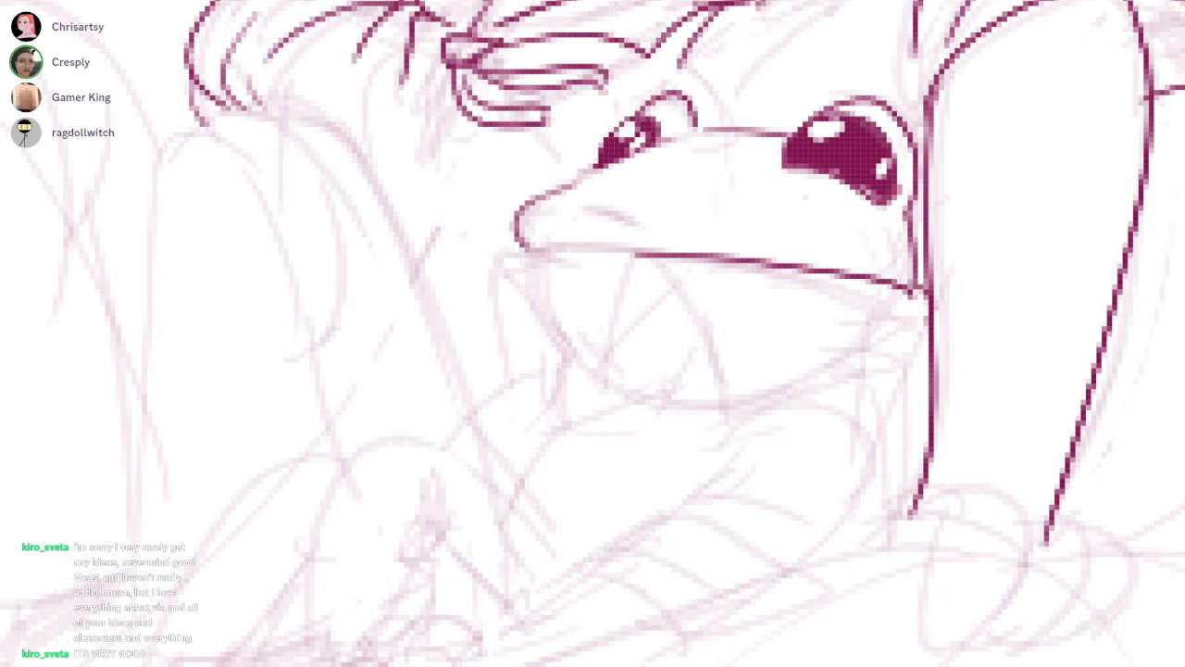
pyautogui.moveTo(526, 224)
pyautogui.mouseDown()
pyautogui.moveTo(559, 212)
pyautogui.moveTo(626, 226)
pyautogui.mouseUp()
pyautogui.hotkey('ctrl', 'z')
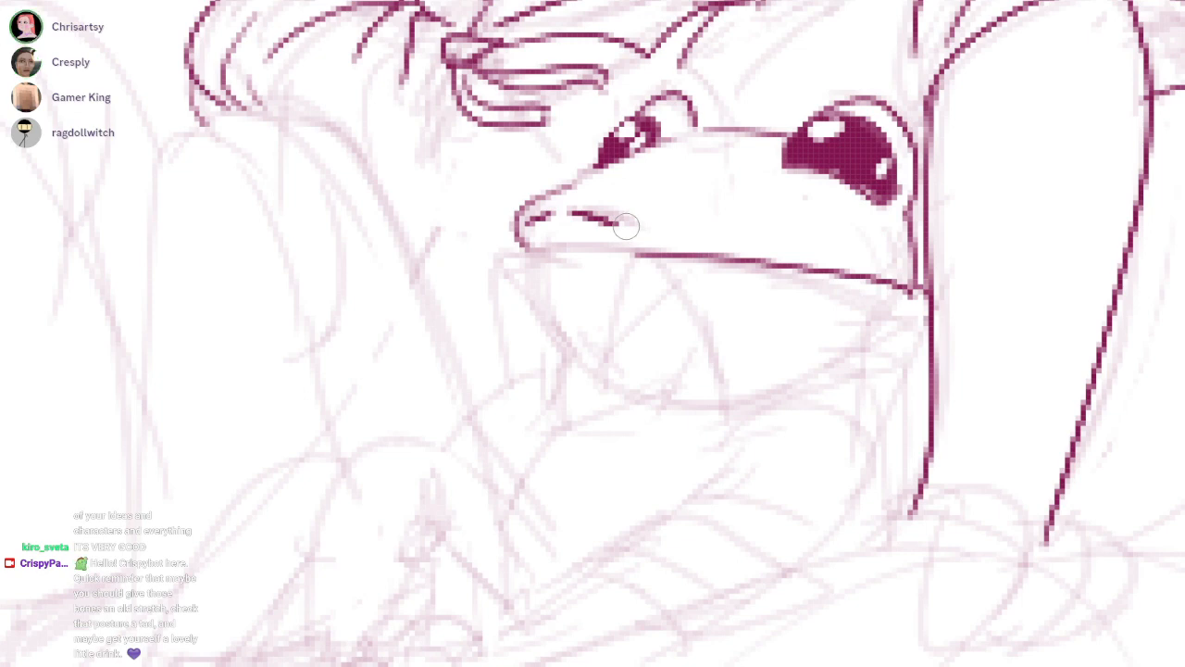
pyautogui.moveTo(540, 252); pyautogui.dragTo(556, 242)
pyautogui.moveTo(532, 249)
pyautogui.mouseDown()
pyautogui.moveTo(783, 270)
pyautogui.moveTo(643, 253)
pyautogui.mouseUp()
pyautogui.moveTo(833, 268)
pyautogui.mouseDown()
pyautogui.moveTo(676, 237)
pyautogui.moveTo(611, 344)
pyautogui.mouseUp()
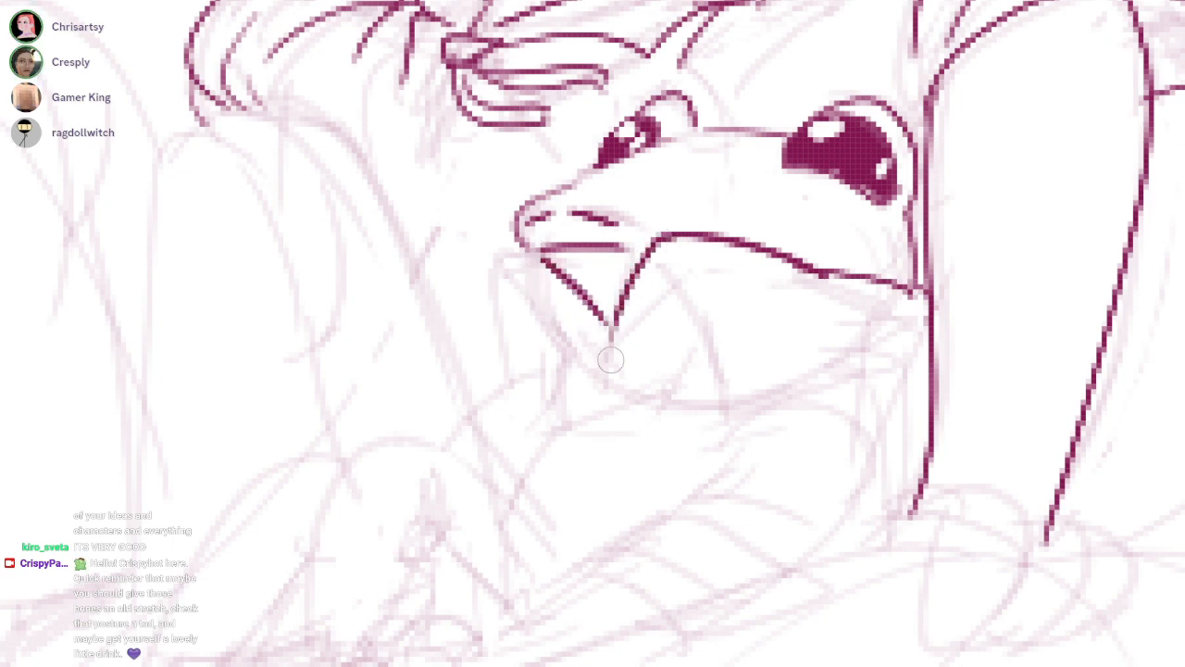
# Rework the lines at the front of the smaller passenger's open mouth
pyautogui.moveTo(533, 254); pyautogui.dragTo(585, 330)
pyautogui.scroll(1, 615, 231)
pyautogui.moveTo(516, 260)
pyautogui.mouseDown()
pyautogui.moveTo(625, 257)
pyautogui.moveTo(655, 285)
pyautogui.moveTo(497, 254)
pyautogui.moveTo(510, 297)
pyautogui.moveTo(581, 393)
pyautogui.mouseUp()
pyautogui.hotkey('ctrl', 'z')
pyautogui.moveTo(504, 231)
pyautogui.mouseDown()
pyautogui.moveTo(445, 312)
pyautogui.moveTo(537, 230)
pyautogui.mouseUp()
pyautogui.moveTo(395, 301); pyautogui.dragTo(648, 171)
pyautogui.hotkey('ctrl', 'z')
pyautogui.moveTo(426, 282); pyautogui.dragTo(592, 196)
pyautogui.hotkey('ctrl', 'z')
# Ink the slanted lines in front of the smaller passenger's jaw and the triangular shape inside the mouth area
pyautogui.moveTo(412, 324)
pyautogui.mouseDown()
pyautogui.moveTo(517, 224)
pyautogui.moveTo(570, 206)
pyautogui.moveTo(594, 96)
pyautogui.mouseUp()
pyautogui.moveTo(432, 232); pyautogui.dragTo(436, 435)
pyautogui.moveTo(408, 261); pyautogui.dragTo(491, 399)
pyautogui.moveTo(601, 279)
pyautogui.mouseDown()
pyautogui.moveTo(576, 246)
pyautogui.moveTo(719, 417)
pyautogui.moveTo(796, 400)
pyautogui.mouseUp()
pyautogui.moveTo(973, 373)
pyautogui.mouseDown()
pyautogui.moveTo(787, 348)
pyautogui.moveTo(594, 197)
pyautogui.mouseUp()
# Ink the smaller passenger's rounded shoulder behind the jaw with its inner curve and folds
pyautogui.moveTo(794, 322); pyautogui.dragTo(924, 375)
pyautogui.moveTo(868, 338)
pyautogui.mouseDown()
pyautogui.moveTo(921, 401)
pyautogui.moveTo(906, 425)
pyautogui.mouseUp()
pyautogui.moveTo(811, 335); pyautogui.dragTo(716, 413)
pyautogui.moveTo(726, 403)
pyautogui.mouseDown()
pyautogui.moveTo(776, 387)
pyautogui.moveTo(835, 405)
pyautogui.mouseUp()
# Ink the curved front of the smaller passenger's body and a short line under its mouth
pyautogui.moveTo(595, 197)
pyautogui.mouseDown()
pyautogui.moveTo(693, 187)
pyautogui.moveTo(654, 301)
pyautogui.moveTo(605, 332)
pyautogui.mouseUp()
pyautogui.scroll(-1, 690, 285)
pyautogui.hotkey('ctrl', 'z')
pyautogui.moveTo(655, 295); pyautogui.dragTo(621, 321)
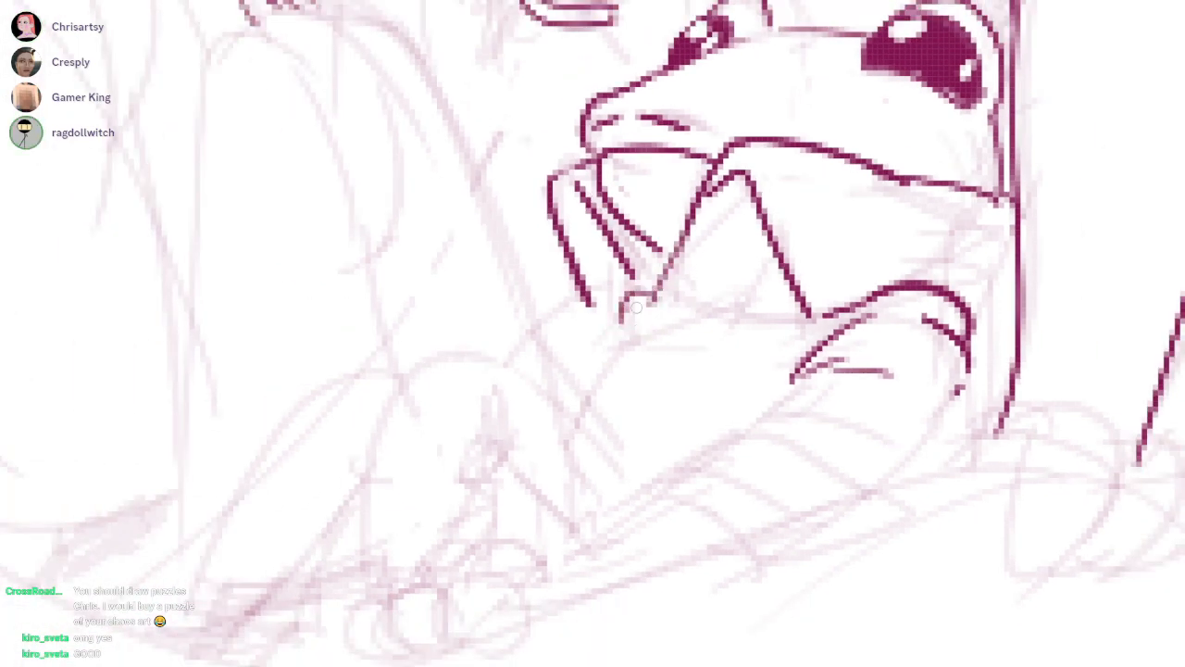
pyautogui.hotkey('ctrl', 'z')
pyautogui.moveTo(664, 265); pyautogui.dragTo(553, 409)
pyautogui.moveTo(723, 303); pyautogui.dragTo(761, 303)
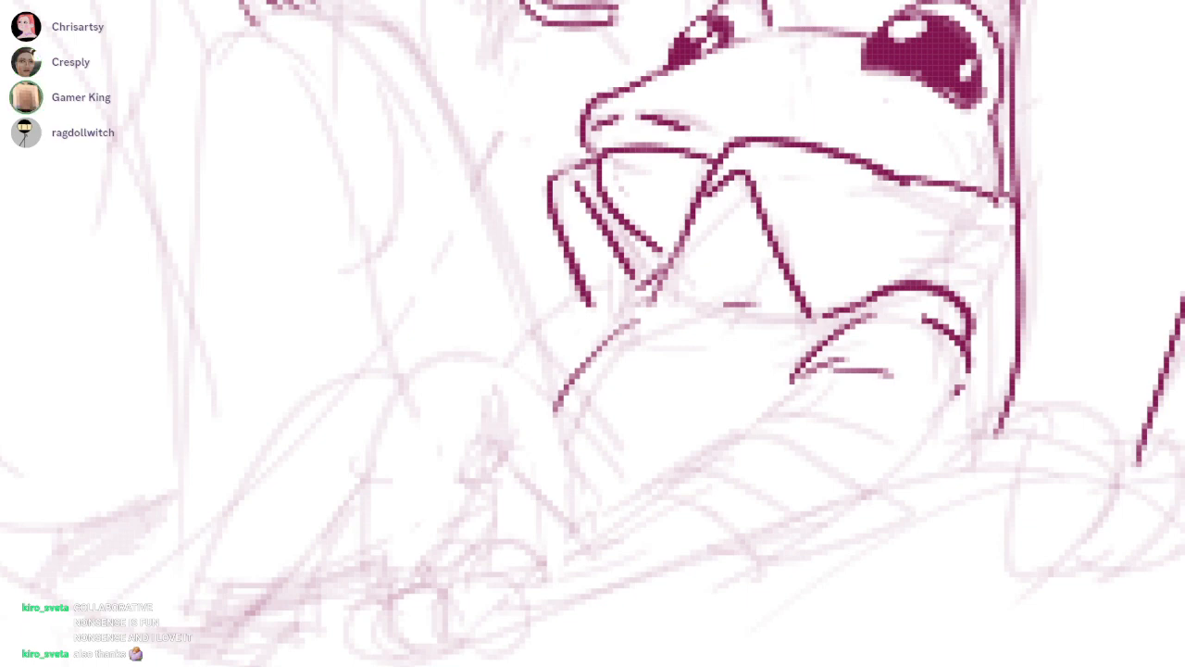
# Ink short slanted fold strokes down the larger passenger's shirt below the collar and far sleeve
pyautogui.moveTo(998, 46); pyautogui.dragTo(961, 264)
pyautogui.moveTo(930, 178); pyautogui.dragTo(967, 294)
pyautogui.hotkey('ctrl', 'z')
pyautogui.moveTo(886, 185); pyautogui.dragTo(967, 267)
pyautogui.moveTo(711, 173)
pyautogui.mouseDown()
pyautogui.moveTo(738, 205)
pyautogui.moveTo(740, 188)
pyautogui.moveTo(724, 197)
pyautogui.moveTo(744, 196)
pyautogui.moveTo(721, 213)
pyautogui.moveTo(812, 213)
pyautogui.mouseUp()
pyautogui.hotkey('ctrl', 'z')
pyautogui.press('e')
pyautogui.press('b')
pyautogui.scroll(-1, 998, 46)
pyautogui.moveTo(681, 242)
pyautogui.mouseDown()
pyautogui.moveTo(678, 280)
pyautogui.moveTo(625, 326)
pyautogui.mouseUp()
pyautogui.moveTo(680, 291); pyautogui.dragTo(652, 357)
pyautogui.moveTo(572, 234); pyautogui.dragTo(556, 273)
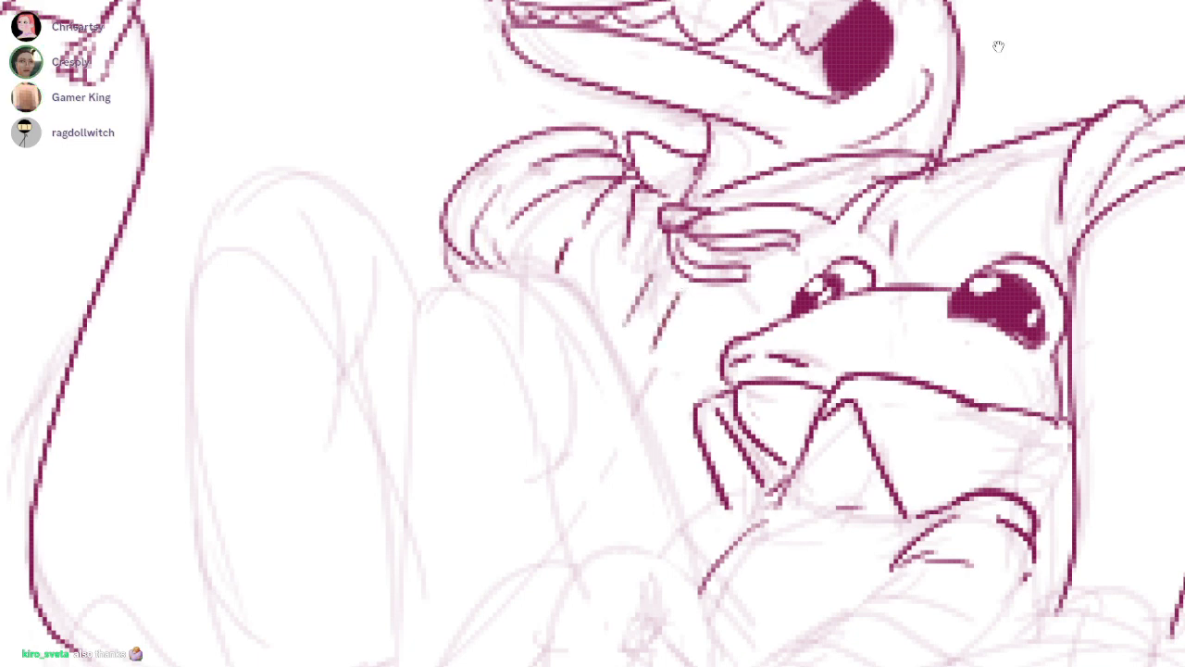
# Ink extra shirt folds above the smaller passenger's head and a short curve at the supporting arm's lower end
pyautogui.hscroll(3, 999, 47)
pyautogui.scroll(-2, 999, 46)
pyautogui.moveTo(803, 161); pyautogui.dragTo(812, 198)
pyautogui.moveTo(767, 147); pyautogui.dragTo(787, 188)
pyautogui.moveTo(780, 482)
pyautogui.mouseDown()
pyautogui.moveTo(785, 436)
pyautogui.moveTo(767, 447)
pyautogui.mouseUp()
# Ink the swan boat's curved rim from the base of the neck down beneath the passengers
pyautogui.hscroll(-3, 999, 47)
pyautogui.scroll(-2, 999, 46)
pyautogui.moveTo(387, 318); pyautogui.dragTo(775, 417)
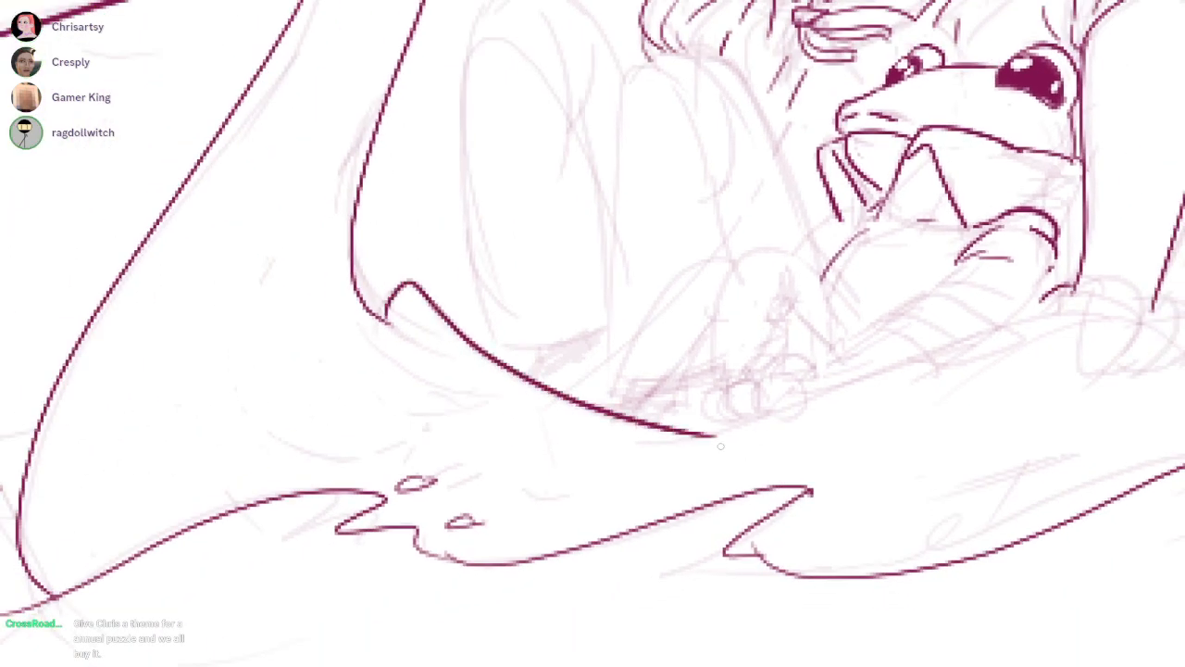
pyautogui.hotkey('ctrl', 'z')
pyautogui.moveTo(384, 321); pyautogui.dragTo(917, 353)
# Extend the boat's rim up to the supporting arm and ink a slanted line below it
pyautogui.moveTo(999, 47); pyautogui.dragTo(888, 59)
pyautogui.moveTo(723, 404)
pyautogui.mouseDown()
pyautogui.moveTo(772, 375)
pyautogui.moveTo(939, 322)
pyautogui.moveTo(986, 320)
pyautogui.mouseUp()
pyautogui.hotkey('ctrl', 'z')
pyautogui.moveTo(944, 372); pyautogui.dragTo(713, 449)
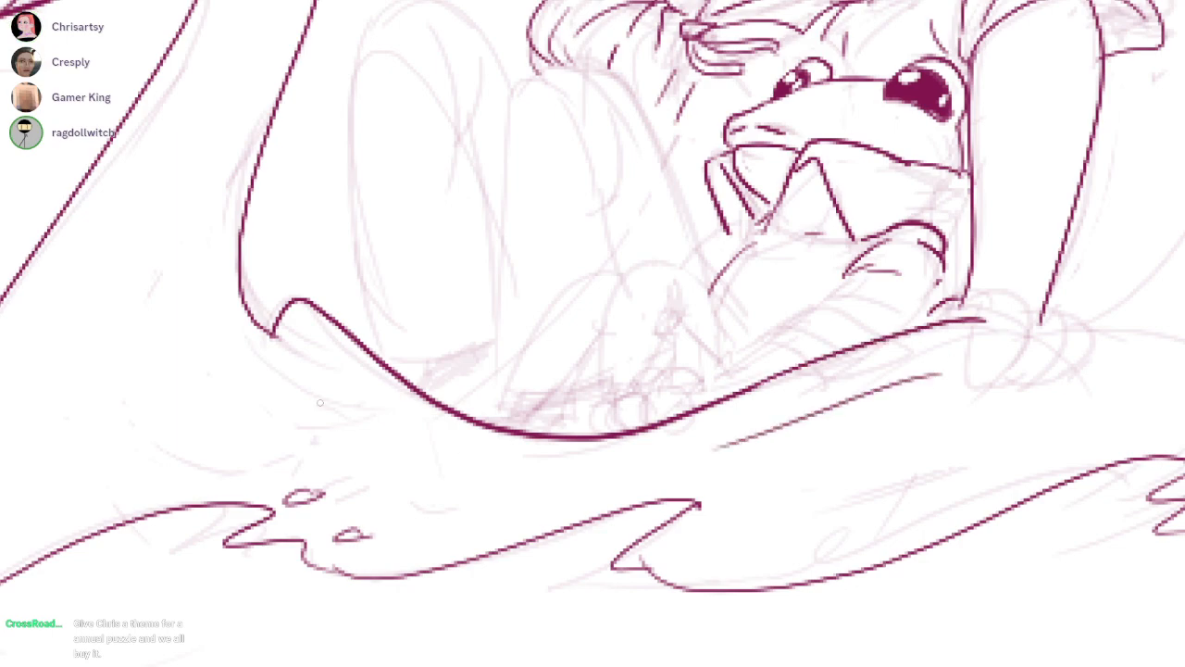
# Ink a curve below the boat's front rim and outline the larger passenger's bent legs
pyautogui.moveTo(310, 354); pyautogui.dragTo(630, 489)
pyautogui.scroll(-2, 999, 46)
pyautogui.scroll(-2, 999, 46)
pyautogui.scroll(4, 999, 47)
pyautogui.scroll(1, 999, 46)
pyautogui.moveTo(618, 158)
pyautogui.mouseDown()
pyautogui.moveTo(548, 139)
pyautogui.moveTo(468, 206)
pyautogui.moveTo(459, 527)
pyautogui.mouseUp()
pyautogui.moveTo(469, 439); pyautogui.dragTo(520, 498)
pyautogui.moveTo(531, 229)
pyautogui.mouseDown()
pyautogui.moveTo(471, 157)
pyautogui.moveTo(385, 111)
pyautogui.moveTo(360, 142)
pyautogui.moveTo(348, 573)
pyautogui.mouseUp()
pyautogui.hotkey('ctrl', 'z')
pyautogui.hotkey('ctrl', 'z')
pyautogui.moveTo(342, 160); pyautogui.dragTo(381, 564)
# Ink the crease lines running down the inside of the larger passenger's far trouser leg
pyautogui.hotkey('ctrl', 'z')
pyautogui.moveTo(341, 160)
pyautogui.mouseDown()
pyautogui.moveTo(364, 580)
pyautogui.moveTo(508, 552)
pyautogui.mouseUp()
pyautogui.moveTo(421, 165); pyautogui.dragTo(459, 264)
pyautogui.moveTo(478, 183)
pyautogui.mouseDown()
pyautogui.moveTo(462, 255)
pyautogui.moveTo(512, 463)
pyautogui.mouseUp()
pyautogui.hotkey('ctrl', 'z')
pyautogui.moveTo(460, 259); pyautogui.dragTo(511, 463)
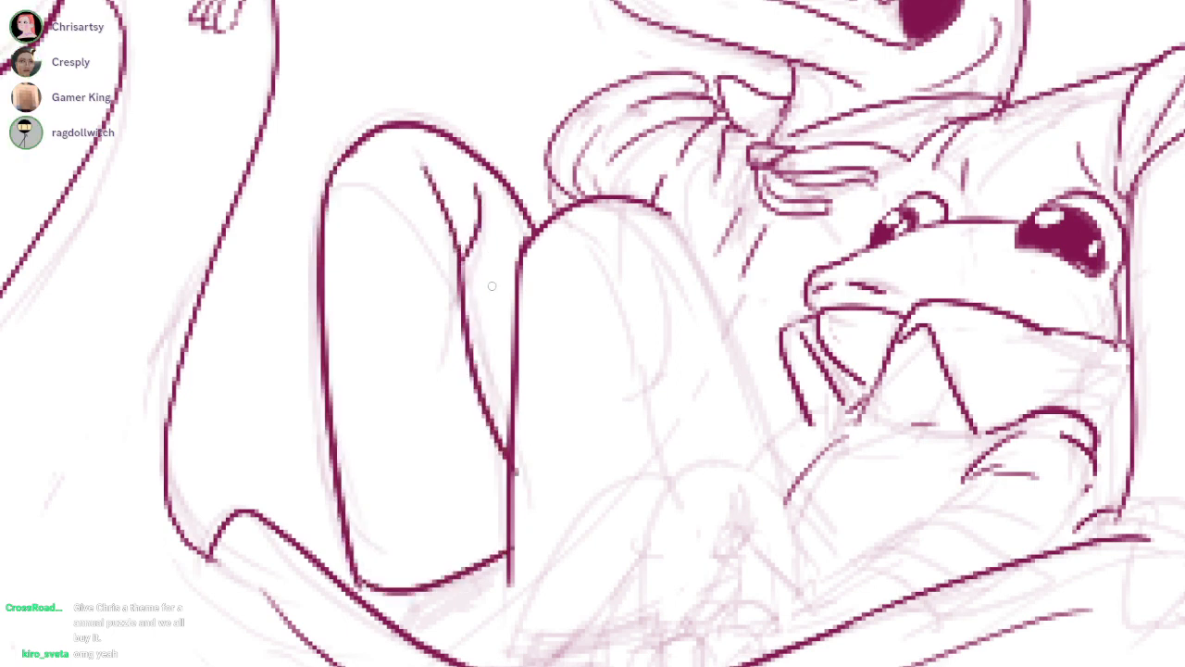
pyautogui.moveTo(476, 182)
pyautogui.mouseDown()
pyautogui.moveTo(474, 259)
pyautogui.moveTo(462, 264)
pyautogui.moveTo(491, 276)
pyautogui.mouseUp()
pyautogui.moveTo(998, 47); pyautogui.dragTo(940, 35)
# Ink fold lines inside the larger passenger's near trouser leg and its long sloping edge from the knee
pyautogui.moveTo(570, 247)
pyautogui.mouseDown()
pyautogui.moveTo(587, 350)
pyautogui.moveTo(594, 338)
pyautogui.mouseUp()
pyautogui.moveTo(998, 46); pyautogui.dragTo(997, 4)
pyautogui.hotkey('ctrl', 'z')
pyautogui.moveTo(590, 200)
pyautogui.mouseDown()
pyautogui.moveTo(585, 306)
pyautogui.moveTo(616, 468)
pyautogui.mouseUp()
pyautogui.hotkey('ctrl', 'z')
pyautogui.moveTo(580, 301); pyautogui.dragTo(594, 394)
pyautogui.moveTo(590, 150); pyautogui.dragTo(713, 399)
pyautogui.moveTo(998, 46); pyautogui.dragTo(916, 175)
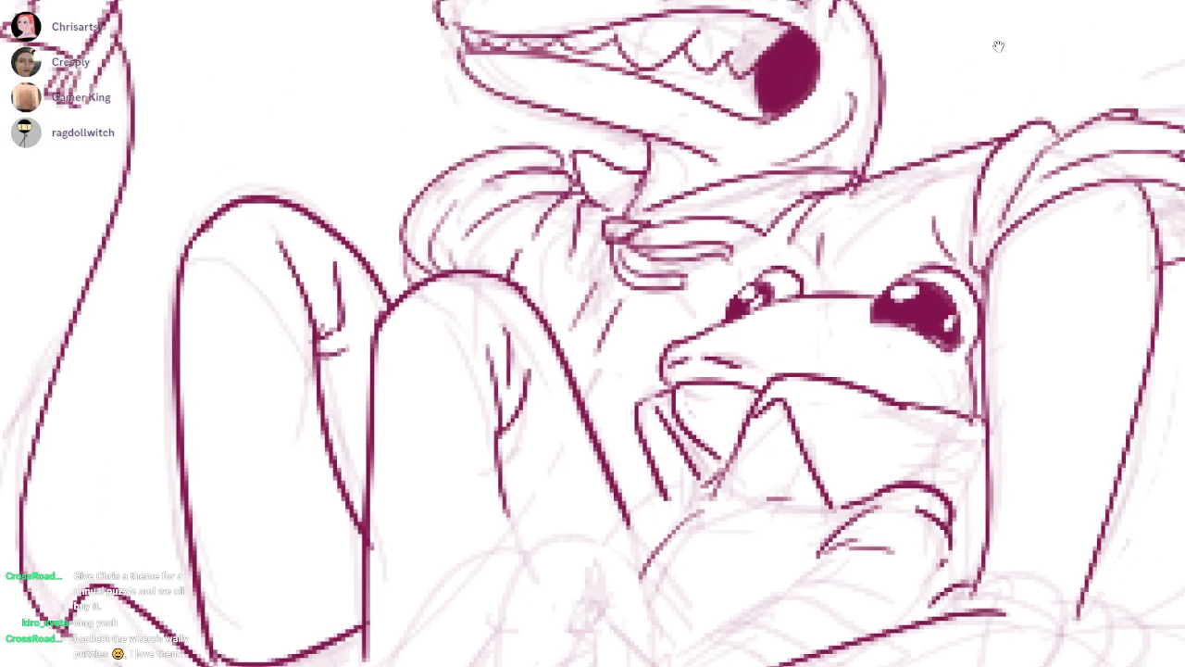
# Erase a short shirt stroke beside the near knee and ink a longer line down the larger passenger's torso
pyautogui.press('e')
pyautogui.moveTo(600, 279); pyautogui.dragTo(610, 321)
pyautogui.moveTo(605, 254); pyautogui.dragTo(574, 342)
pyautogui.moveTo(617, 278); pyautogui.dragTo(588, 395)
pyautogui.moveTo(593, 396)
pyautogui.mouseDown()
pyautogui.moveTo(388, 322)
pyautogui.moveTo(382, 269)
pyautogui.mouseUp()
pyautogui.moveTo(998, 46); pyautogui.dragTo(1114, 0)
pyautogui.scroll(2, 999, 46)
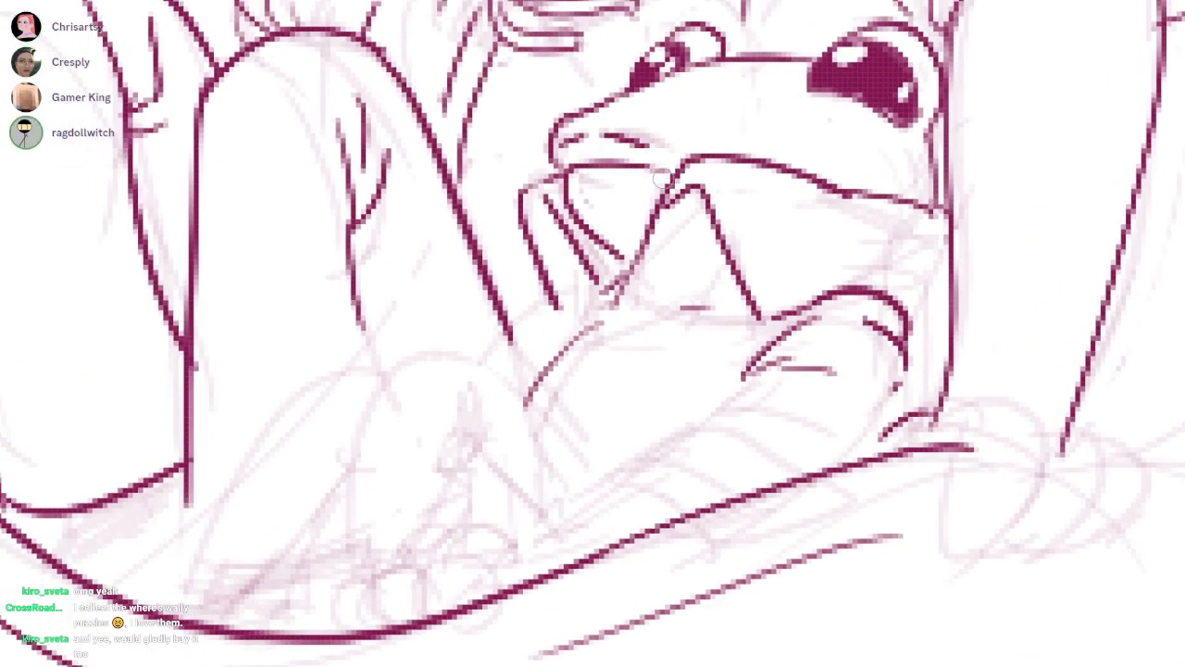
# Ink the smaller passenger's mouth corner and tidy the far collar flap with short closing lines
pyautogui.moveTo(862, 171); pyautogui.dragTo(818, 185)
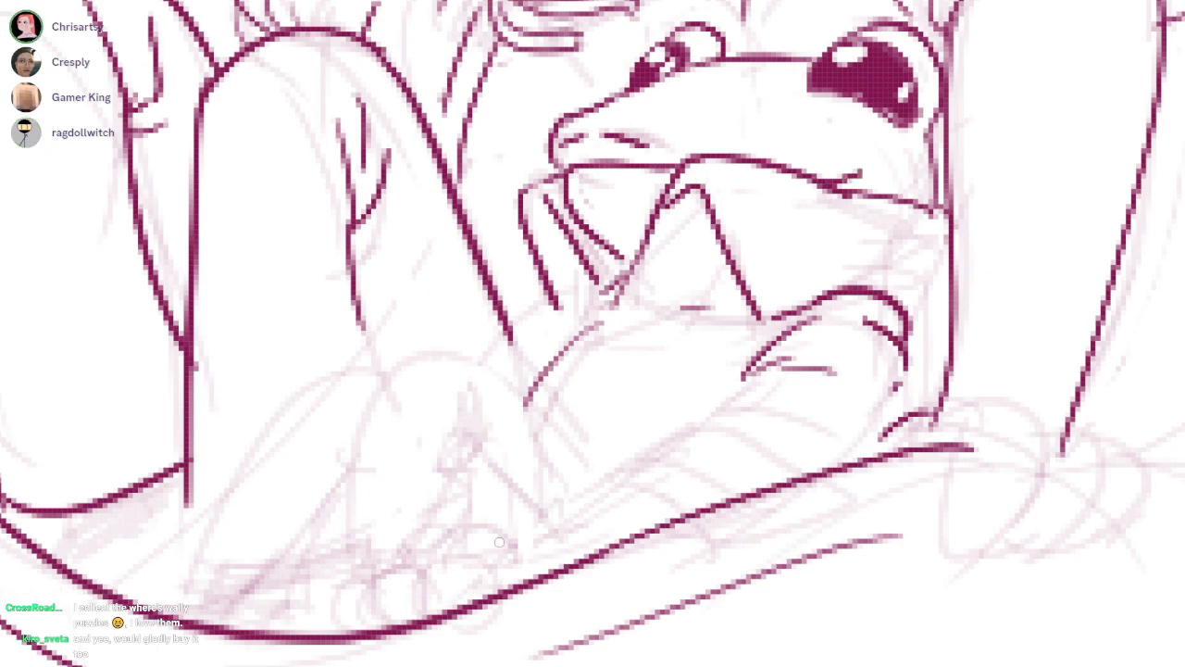
pyautogui.moveTo(641, 412); pyautogui.dragTo(725, 376)
pyautogui.moveTo(665, 286); pyautogui.dragTo(615, 330)
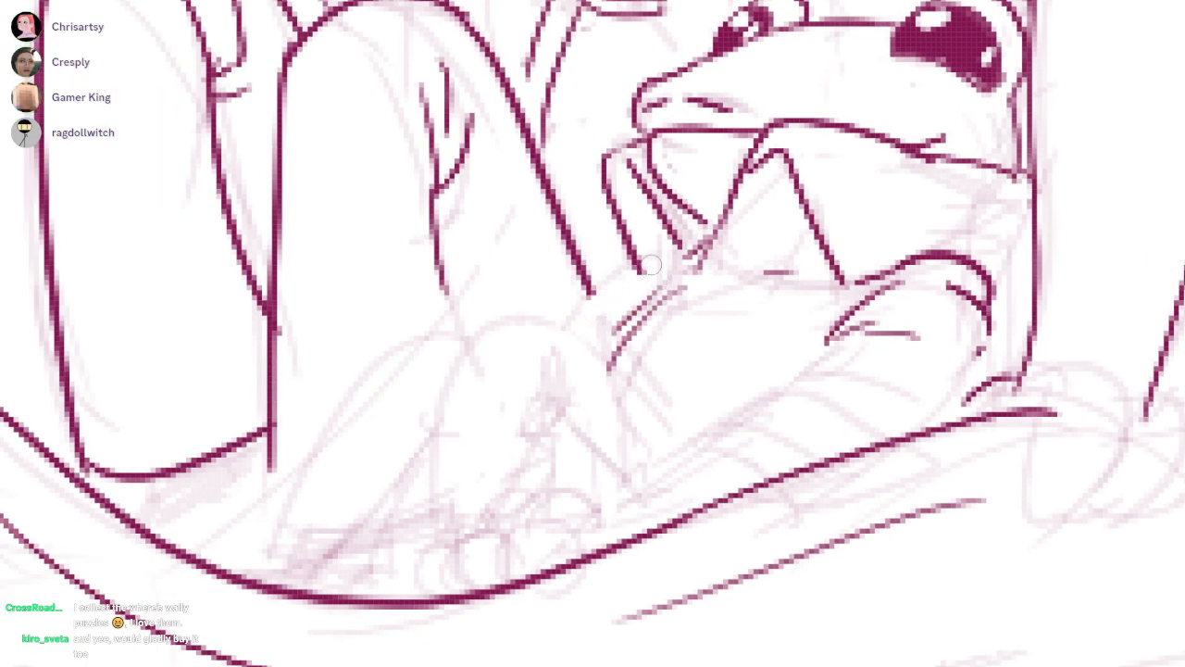
pyautogui.moveTo(638, 259)
pyautogui.mouseDown()
pyautogui.moveTo(678, 242)
pyautogui.moveTo(633, 275)
pyautogui.mouseUp()
pyautogui.hotkey('ctrl', 'z')
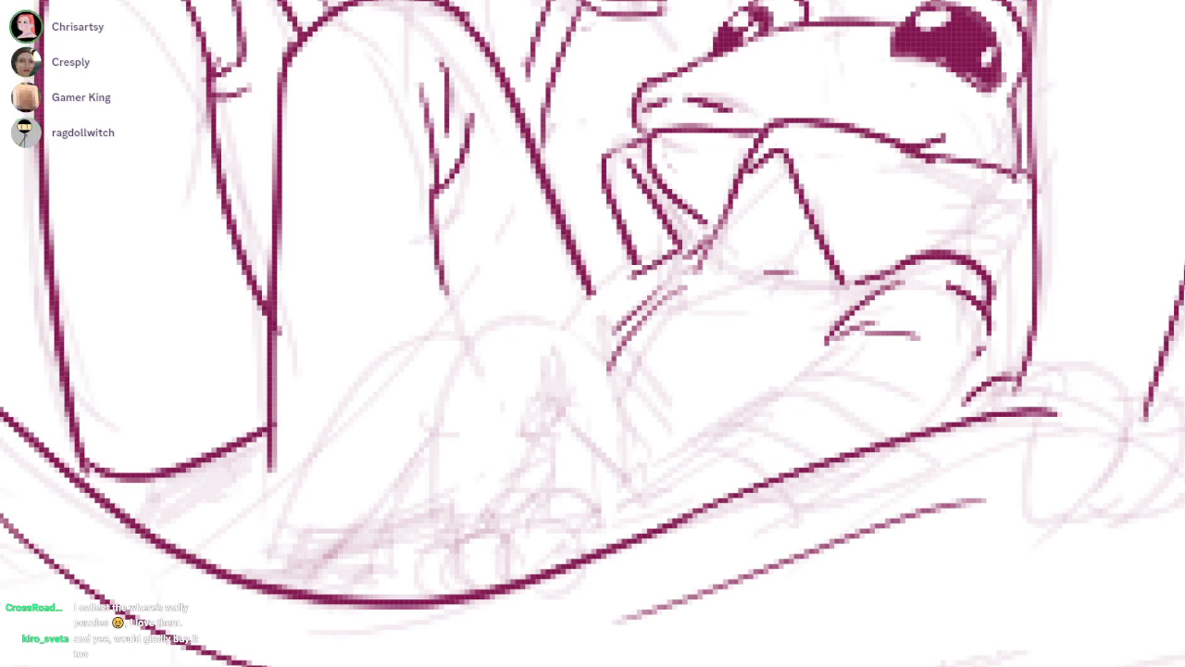
pyautogui.moveTo(605, 155)
pyautogui.mouseDown()
pyautogui.moveTo(651, 137)
pyautogui.moveTo(633, 164)
pyautogui.mouseUp()
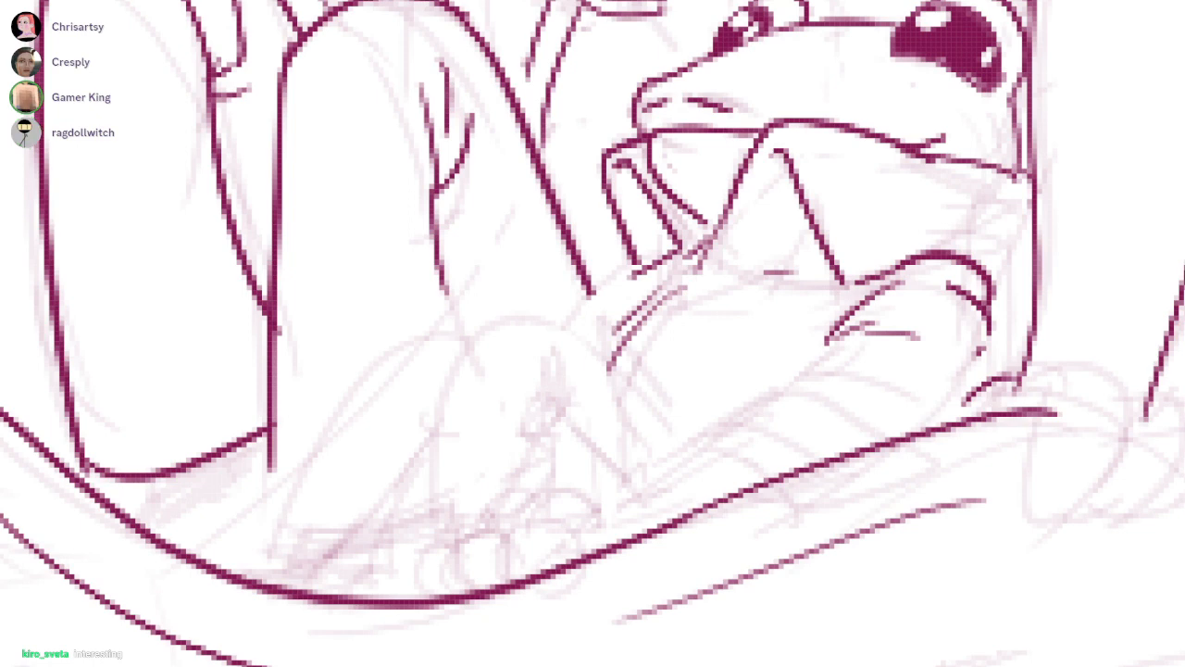
# Ink the smaller passenger's lower sleeve edge and folded cuff, cleaning up the lines, and start the forearm
pyautogui.moveTo(969, 368); pyautogui.dragTo(848, 458)
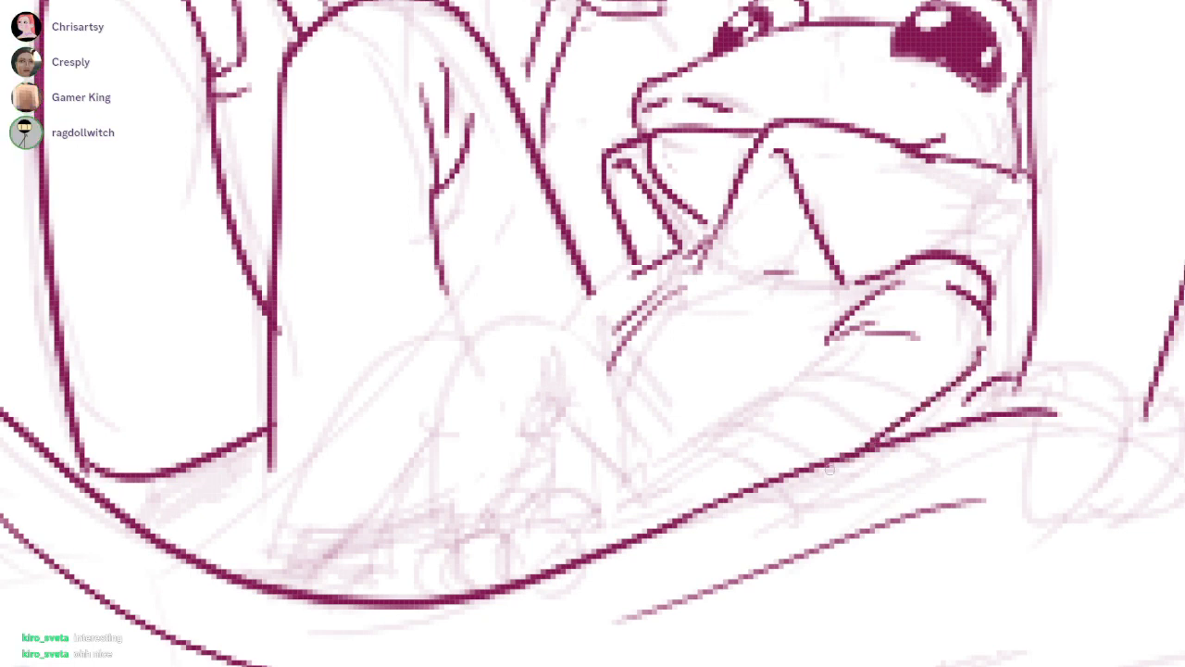
pyautogui.moveTo(842, 337)
pyautogui.mouseDown()
pyautogui.moveTo(713, 437)
pyautogui.moveTo(754, 407)
pyautogui.moveTo(863, 403)
pyautogui.mouseUp()
pyautogui.press('e')
pyautogui.moveTo(761, 407)
pyautogui.mouseDown()
pyautogui.moveTo(777, 399)
pyautogui.moveTo(744, 423)
pyautogui.moveTo(803, 455)
pyautogui.mouseUp()
pyautogui.press('b')
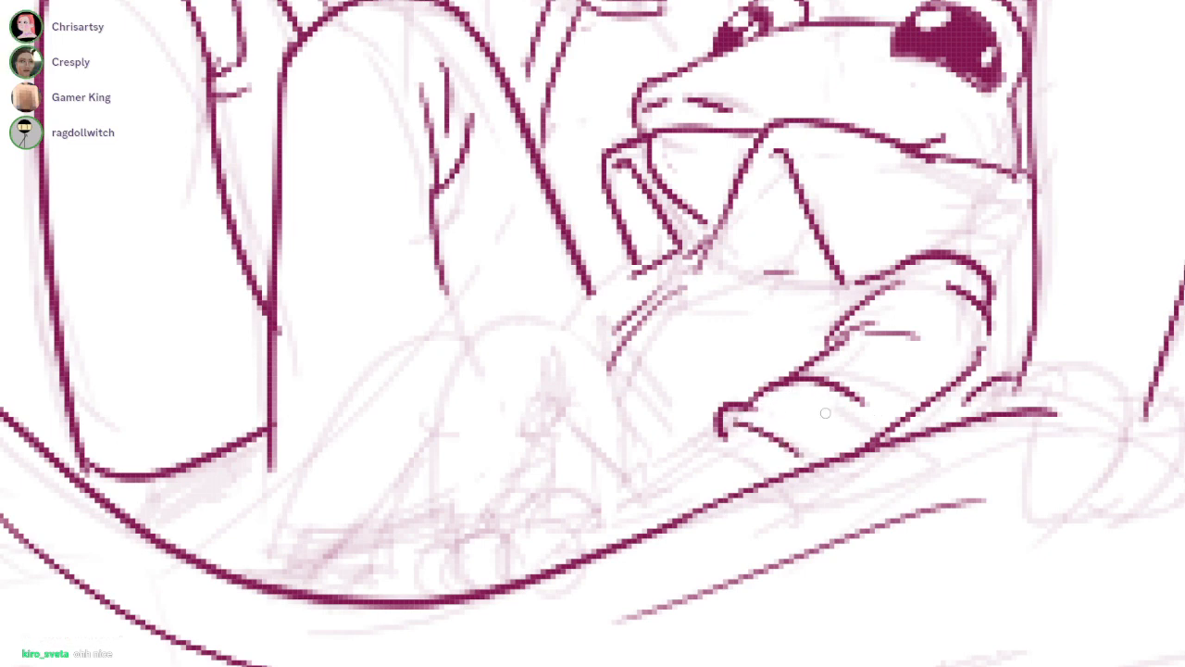
pyautogui.moveTo(852, 397); pyautogui.dragTo(890, 437)
pyautogui.moveTo(891, 437)
pyautogui.mouseDown()
pyautogui.moveTo(865, 455)
pyautogui.moveTo(948, 408)
pyautogui.mouseUp()
pyautogui.moveTo(806, 408)
pyautogui.mouseDown()
pyautogui.moveTo(689, 477)
pyautogui.moveTo(660, 479)
pyautogui.mouseUp()
pyautogui.hotkey('ctrl', 'z')
# Ink the smaller passenger's hand with three rounded fingers resting over the boat's rim, erasing overlapping lines
pyautogui.moveTo(743, 470)
pyautogui.mouseDown()
pyautogui.moveTo(642, 470)
pyautogui.moveTo(678, 513)
pyautogui.moveTo(743, 501)
pyautogui.moveTo(671, 520)
pyautogui.moveTo(729, 498)
pyautogui.mouseUp()
pyautogui.press('e')
pyautogui.moveTo(725, 508)
pyautogui.mouseDown()
pyautogui.moveTo(619, 545)
pyautogui.moveTo(630, 559)
pyautogui.mouseUp()
pyautogui.moveTo(601, 511)
pyautogui.mouseDown()
pyautogui.moveTo(627, 518)
pyautogui.moveTo(627, 557)
pyautogui.mouseUp()
pyautogui.moveTo(634, 520)
pyautogui.mouseDown()
pyautogui.moveTo(676, 507)
pyautogui.moveTo(686, 553)
pyautogui.mouseUp()
pyautogui.moveTo(602, 507); pyautogui.dragTo(642, 474)
pyautogui.moveTo(638, 504)
pyautogui.mouseDown()
pyautogui.moveTo(654, 473)
pyautogui.moveTo(675, 496)
pyautogui.moveTo(724, 459)
pyautogui.mouseUp()
pyautogui.press('e')
pyautogui.press('b')
pyautogui.moveTo(647, 459); pyautogui.dragTo(745, 489)
pyautogui.moveTo(607, 500); pyautogui.dragTo(729, 455)
pyautogui.press('e')
pyautogui.moveTo(654, 474)
pyautogui.mouseDown()
pyautogui.moveTo(634, 491)
pyautogui.moveTo(628, 518)
pyautogui.mouseUp()
pyautogui.press('b')
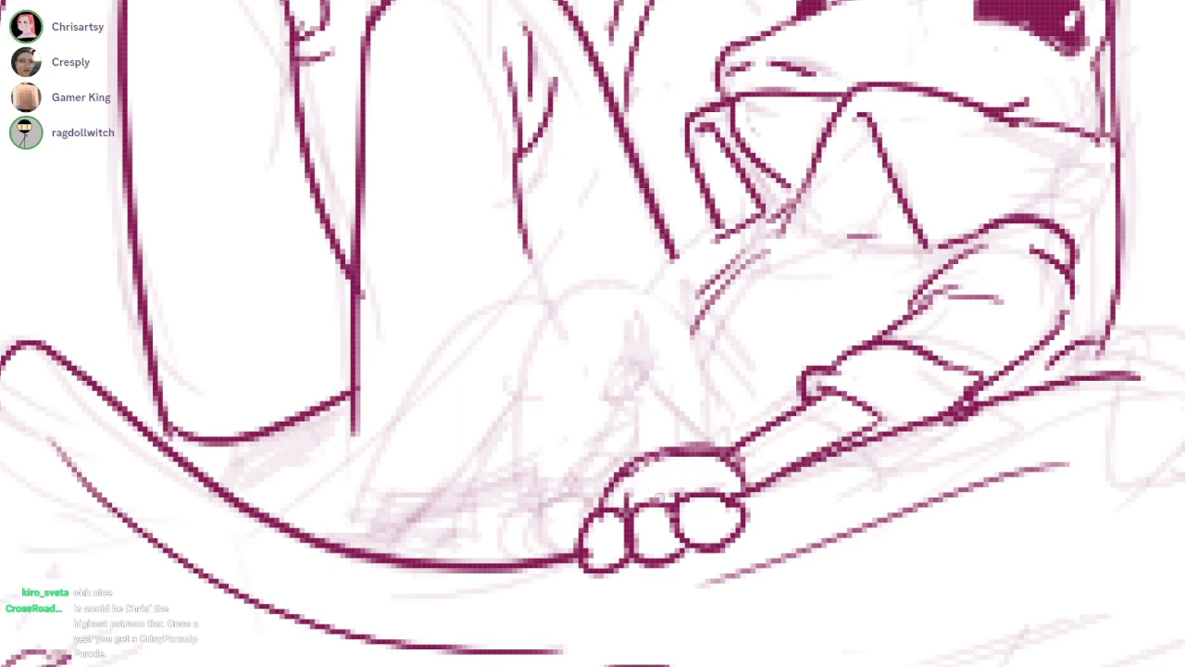
# Erase the domed back of the smaller passenger's hand and redraw it flatter above the knuckles
pyautogui.moveTo(721, 476)
pyautogui.mouseDown()
pyautogui.moveTo(719, 500)
pyautogui.moveTo(677, 500)
pyautogui.moveTo(704, 470)
pyautogui.mouseUp()
pyautogui.press('e')
pyautogui.moveTo(592, 512); pyautogui.dragTo(724, 432)
pyautogui.press('e')
pyautogui.press('b')
pyautogui.moveTo(641, 452); pyautogui.dragTo(735, 442)
pyautogui.moveTo(611, 473); pyautogui.dragTo(702, 458)
pyautogui.press('e')
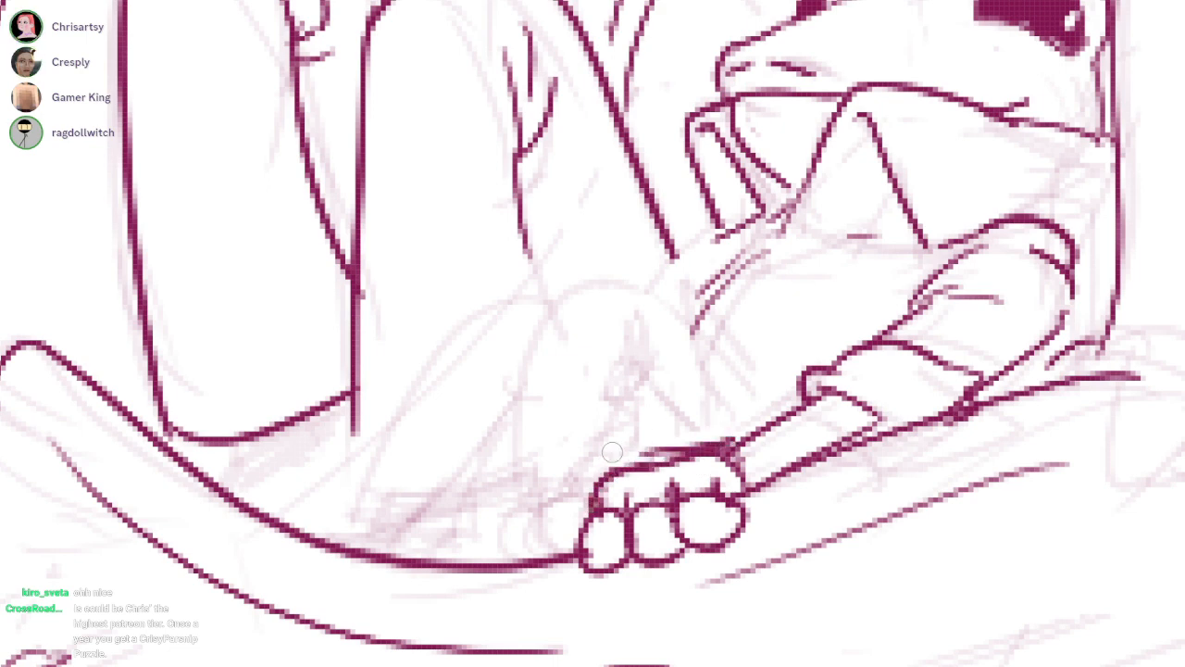
pyautogui.moveTo(620, 447); pyautogui.dragTo(736, 439)
pyautogui.press('b')
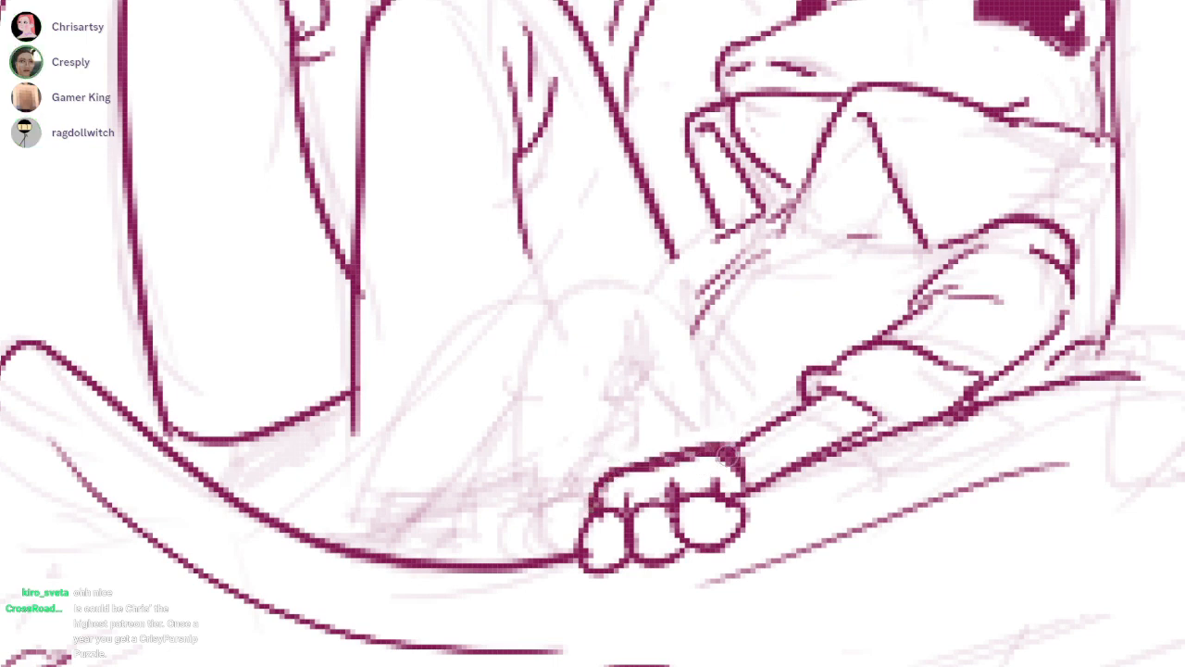
pyautogui.moveTo(961, 264); pyautogui.dragTo(921, 307)
pyautogui.moveTo(815, 366); pyautogui.dragTo(681, 619)
pyautogui.moveTo(757, 481)
pyautogui.mouseDown()
pyautogui.moveTo(801, 427)
pyautogui.moveTo(810, 456)
pyautogui.mouseUp()
pyautogui.hotkey('ctrl', 'z')
pyautogui.hotkey('ctrl', 'z')
# Ink the smaller passenger's two bent knees with the near trouser hem and inner fold lines
pyautogui.moveTo(1037, 189); pyautogui.dragTo(933, 324)
pyautogui.moveTo(485, 369); pyautogui.dragTo(713, 472)
pyautogui.moveTo(484, 366)
pyautogui.mouseDown()
pyautogui.moveTo(451, 510)
pyautogui.moveTo(361, 459)
pyautogui.moveTo(317, 552)
pyautogui.mouseUp()
pyautogui.moveTo(563, 407)
pyautogui.mouseDown()
pyautogui.moveTo(618, 492)
pyautogui.moveTo(465, 553)
pyautogui.mouseUp()
pyautogui.moveTo(455, 496); pyautogui.dragTo(465, 555)
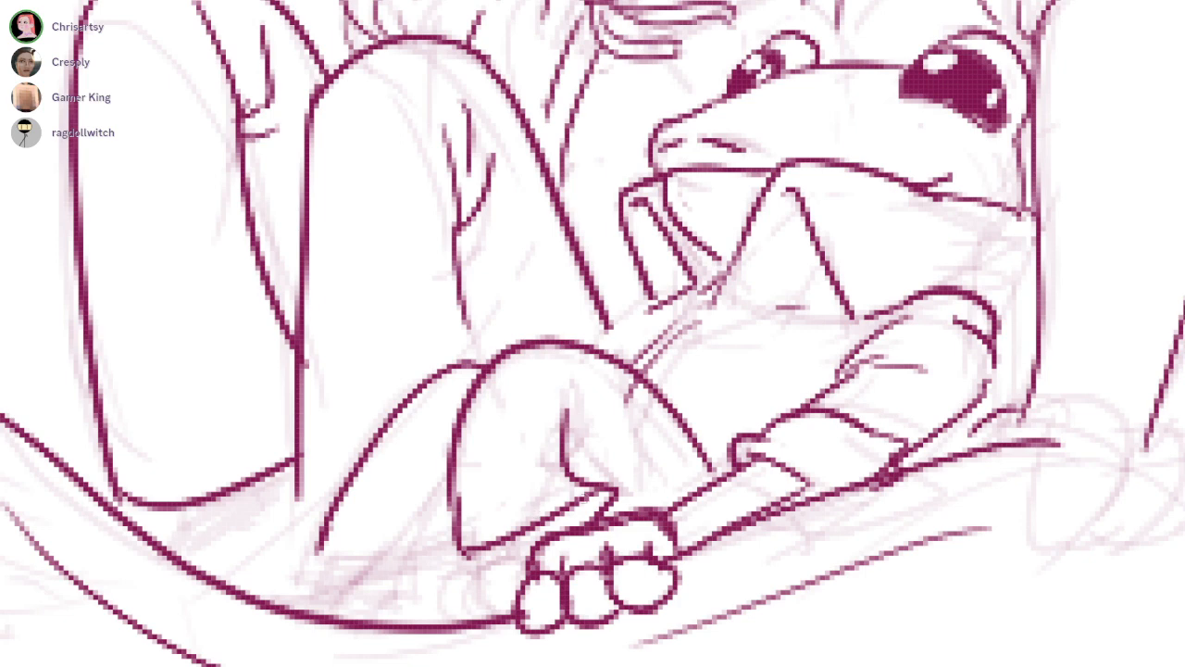
pyautogui.moveTo(593, 398); pyautogui.dragTo(568, 453)
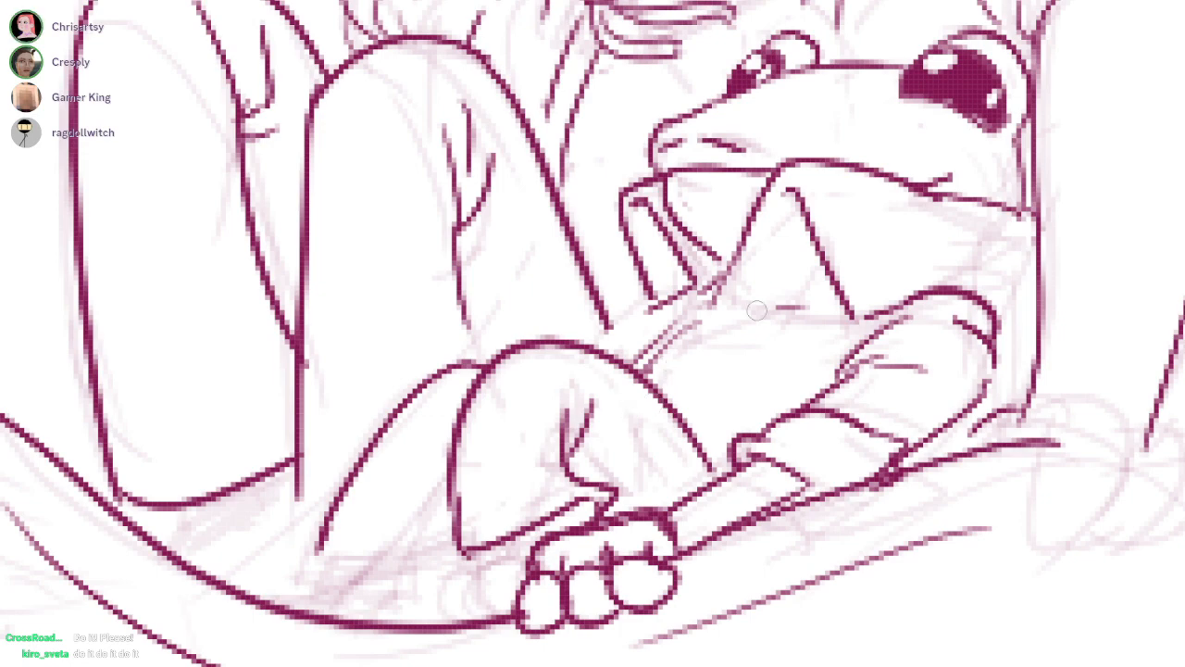
# Ink the smaller passenger's shirt edge above the knee and strengthen the jaw line behind the mouth corner
pyautogui.moveTo(601, 346); pyautogui.dragTo(667, 296)
pyautogui.scroll(-3, 669, 492)
pyautogui.scroll(3, 951, 391)
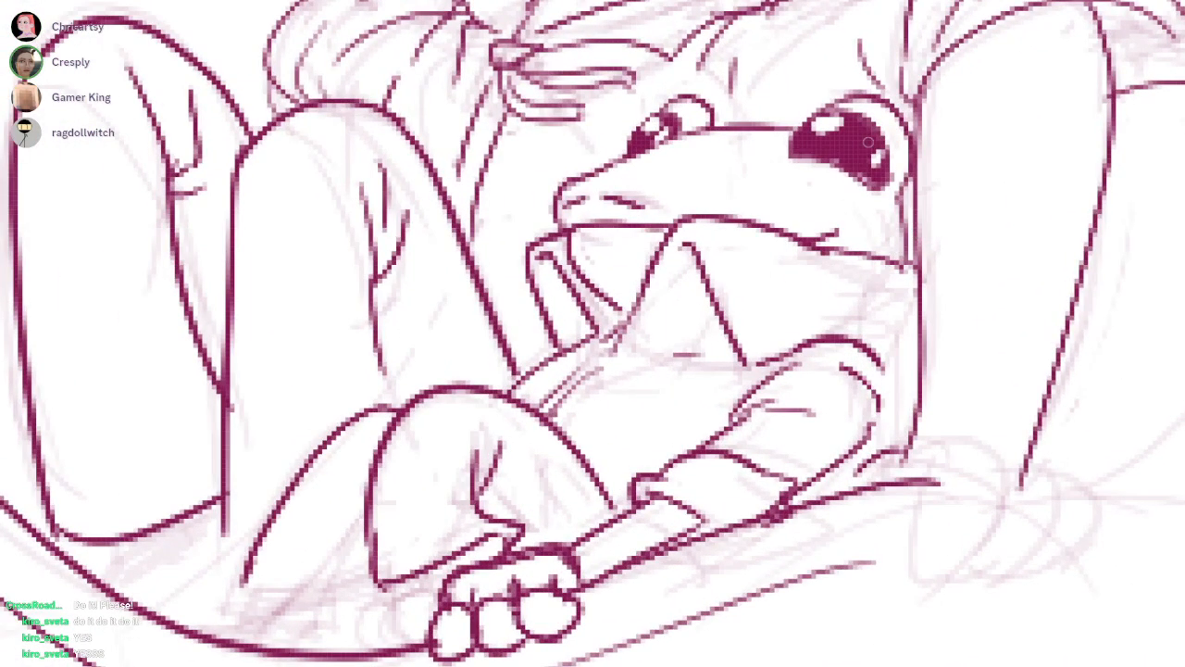
pyautogui.moveTo(785, 227); pyautogui.dragTo(904, 270)
pyautogui.hotkey('ctrl', 'z')
pyautogui.moveTo(805, 241); pyautogui.dragTo(906, 267)
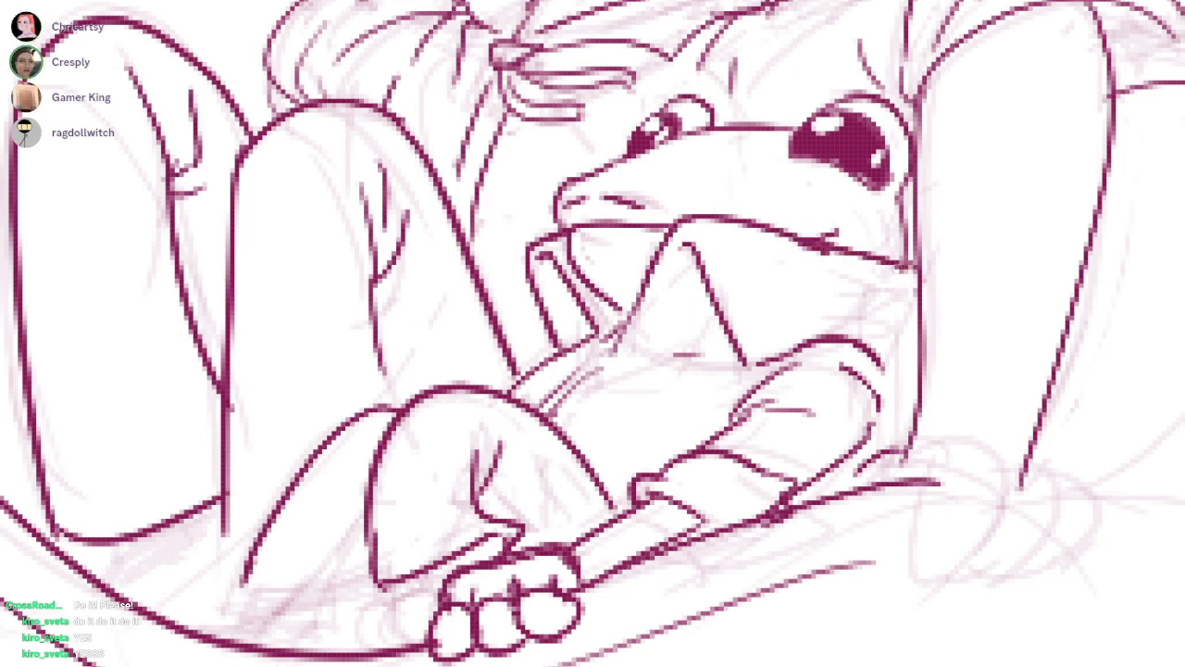
pyautogui.moveTo(764, 237)
pyautogui.mouseDown()
pyautogui.moveTo(695, 311)
pyautogui.moveTo(904, 304)
pyautogui.moveTo(946, 334)
pyautogui.mouseUp()
pyautogui.scroll(-1, 775, 460)
pyautogui.moveTo(698, 415)
pyautogui.mouseDown()
pyautogui.moveTo(664, 322)
pyautogui.moveTo(722, 303)
pyautogui.mouseUp()
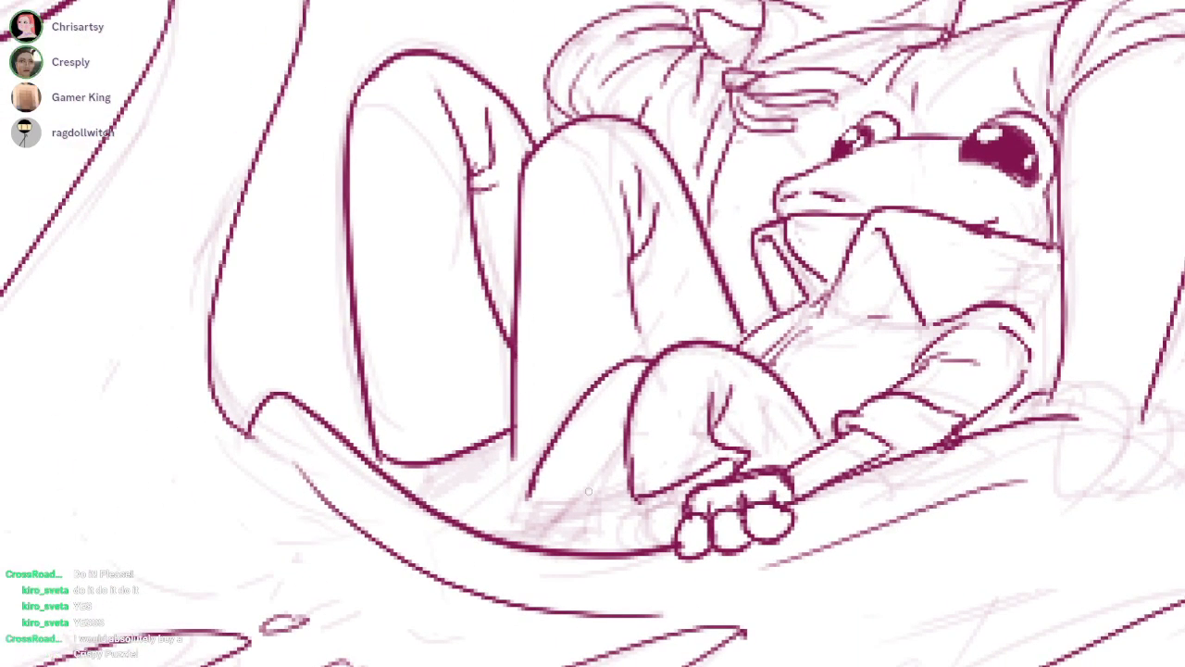
# Ink the hem of the smaller passenger's far trouser leg just above the boat's rim
pyautogui.moveTo(533, 507); pyautogui.dragTo(614, 513)
pyautogui.scroll(2, 534, 498)
pyautogui.moveTo(514, 483); pyautogui.dragTo(524, 527)
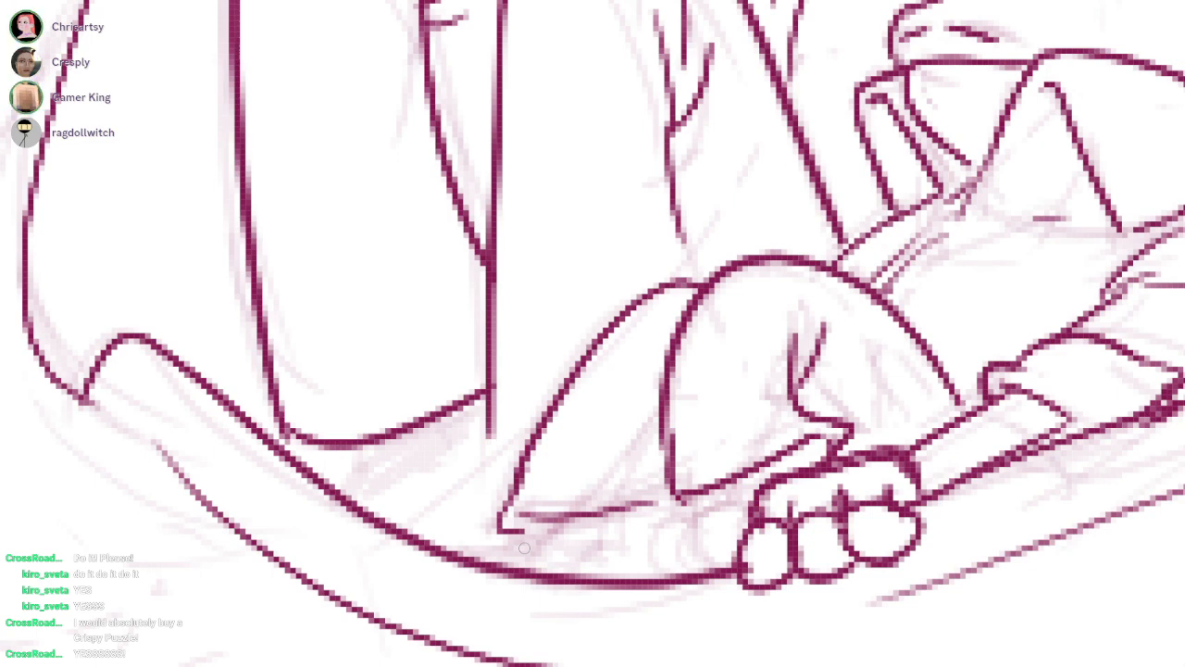
pyautogui.moveTo(524, 548); pyautogui.dragTo(480, 492)
# Ink the smaller passenger's feet and rounded toes beneath the trouser hems
pyautogui.moveTo(662, 435); pyautogui.dragTo(684, 489)
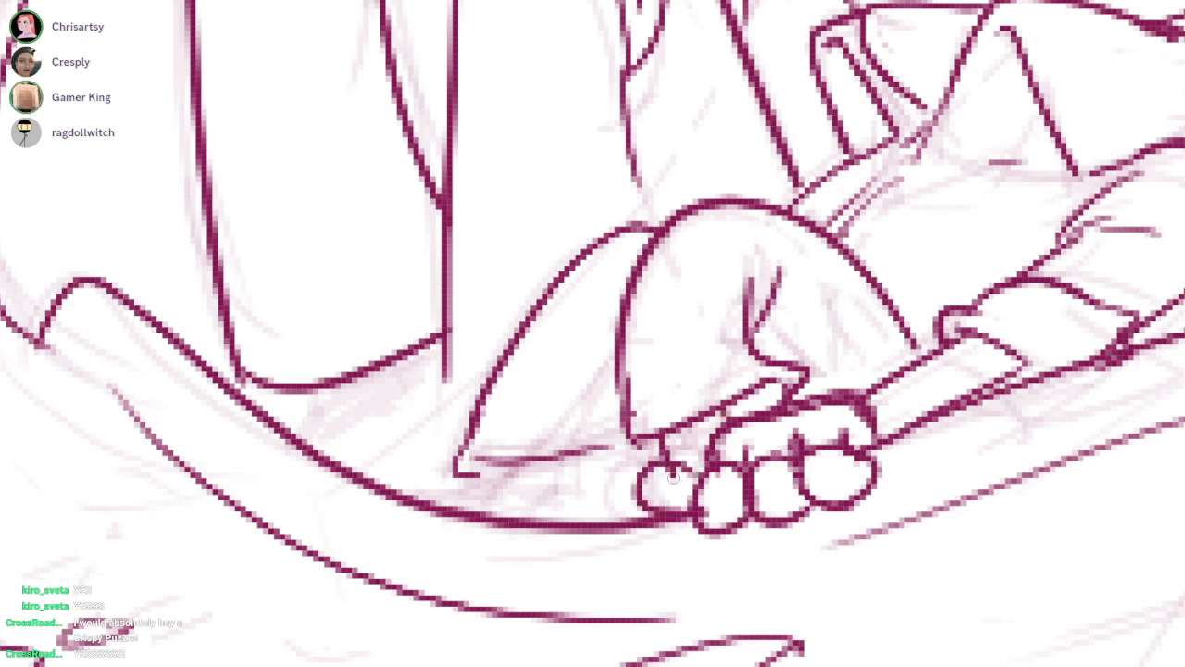
pyautogui.moveTo(631, 461); pyautogui.dragTo(642, 516)
pyautogui.moveTo(668, 464); pyautogui.dragTo(703, 452)
pyautogui.hotkey('ctrl', 'z')
pyautogui.moveTo(695, 309); pyautogui.dragTo(766, 291)
pyautogui.moveTo(577, 445); pyautogui.dragTo(560, 484)
pyautogui.moveTo(652, 433); pyautogui.dragTo(618, 487)
pyautogui.moveTo(533, 454); pyautogui.dragTo(566, 459)
pyautogui.scroll(-5, 660, 232)
pyautogui.moveTo(661, 231); pyautogui.dragTo(696, 311)
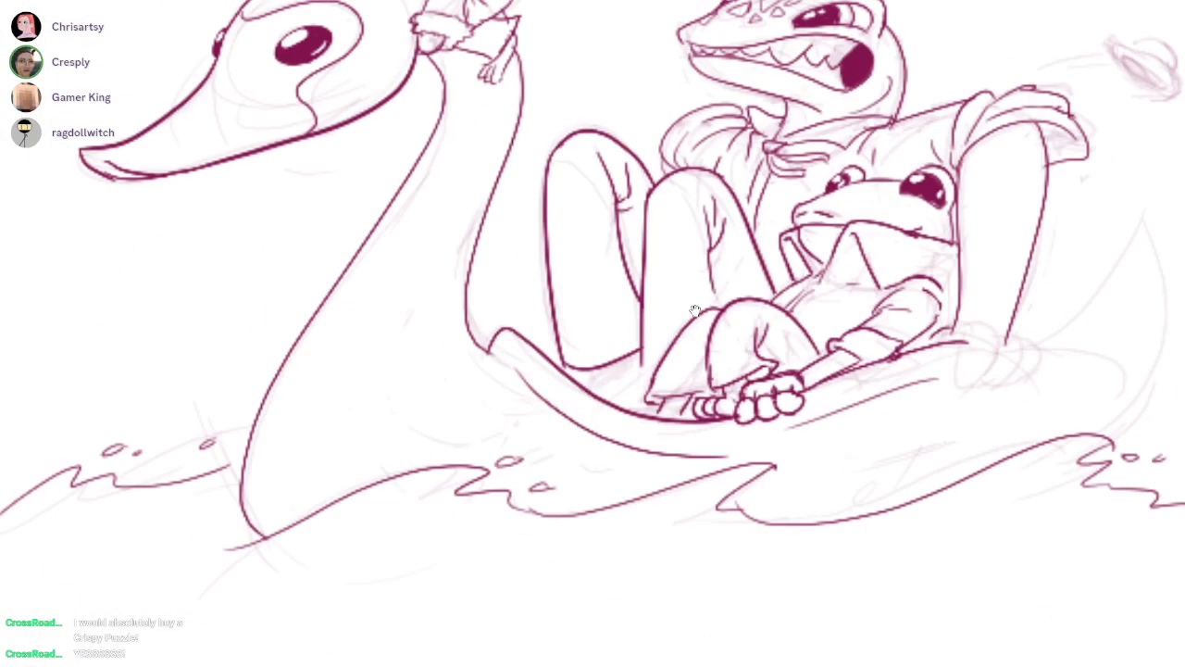
# Ink short finishing lines below the hems of the larger passenger's two trouser legs
pyautogui.scroll(3, 695, 311)
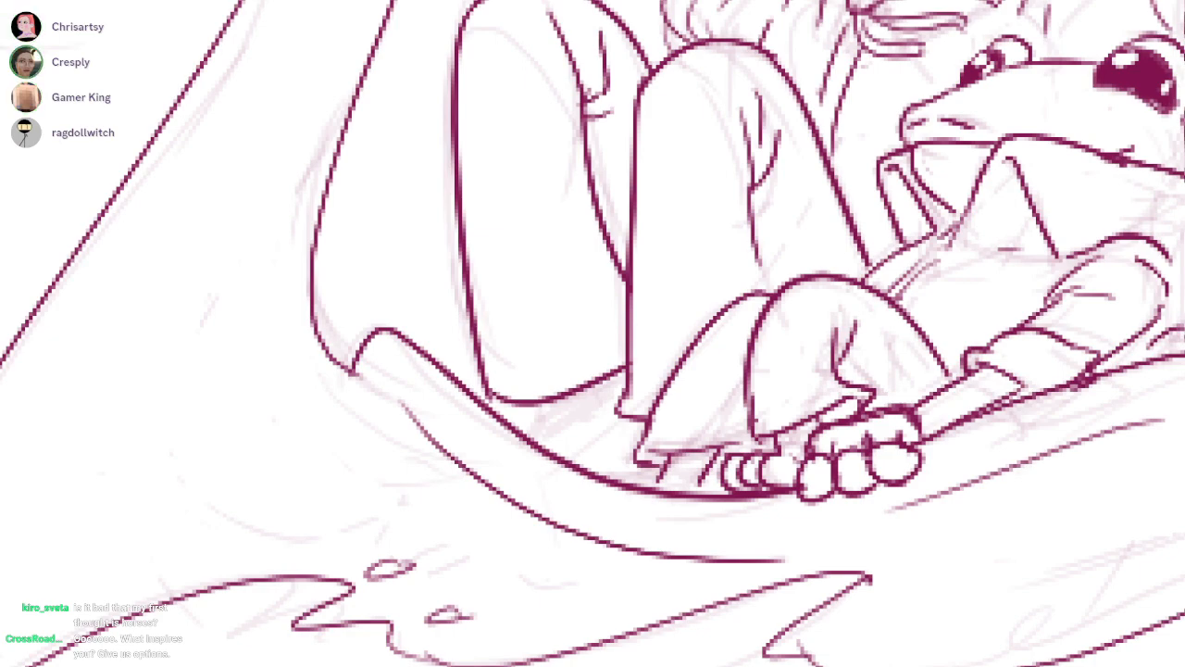
pyautogui.moveTo(540, 404)
pyautogui.mouseDown()
pyautogui.moveTo(560, 456)
pyautogui.moveTo(512, 426)
pyautogui.mouseUp()
pyautogui.hotkey('ctrl', 'z')
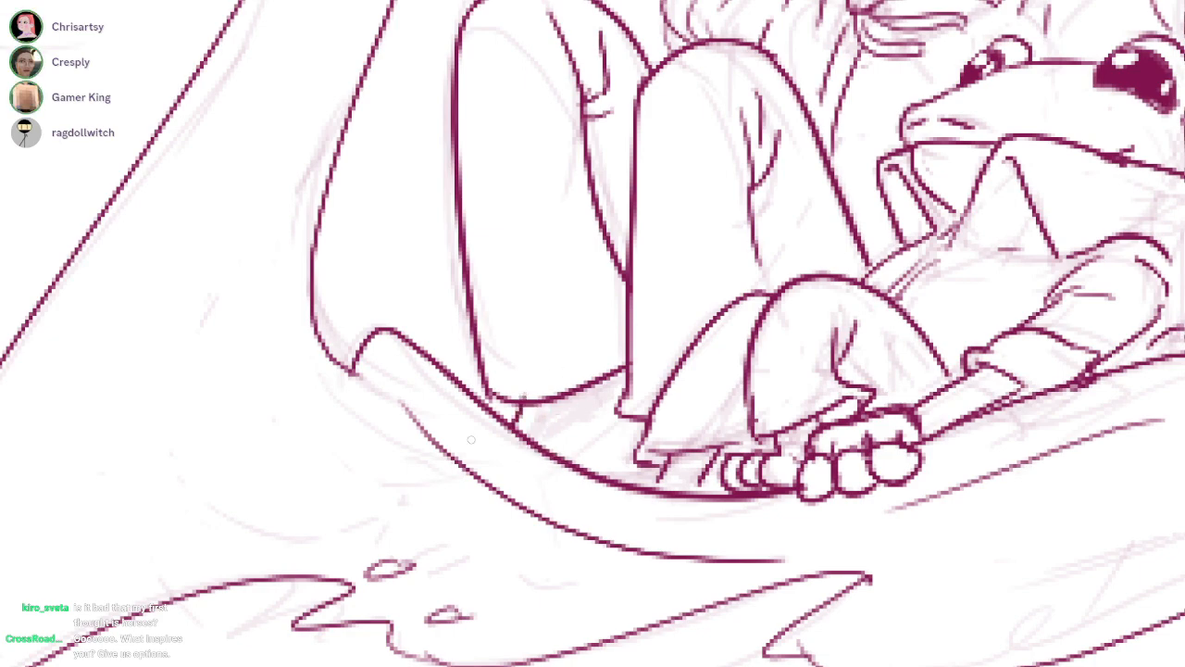
pyautogui.moveTo(631, 393); pyautogui.dragTo(631, 414)
pyautogui.scroll(-6, 567, 372)
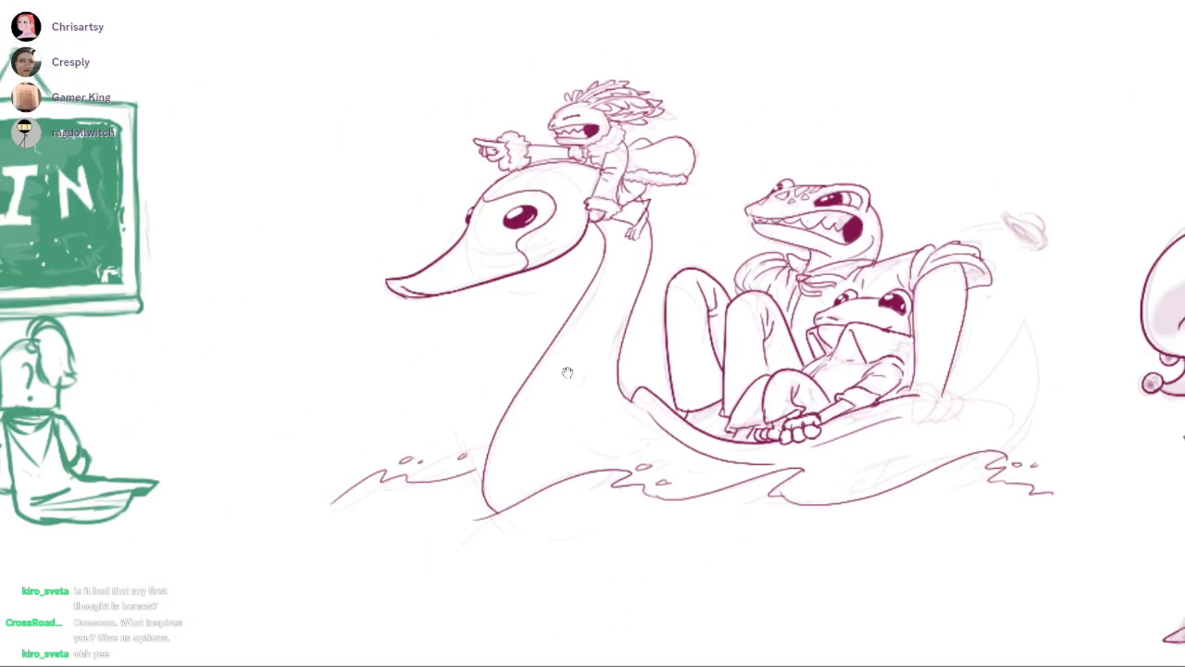
# Ink the larger passenger's three thick fingers gripping the boat's rim below the supporting arm
pyautogui.scroll(5, 568, 372)
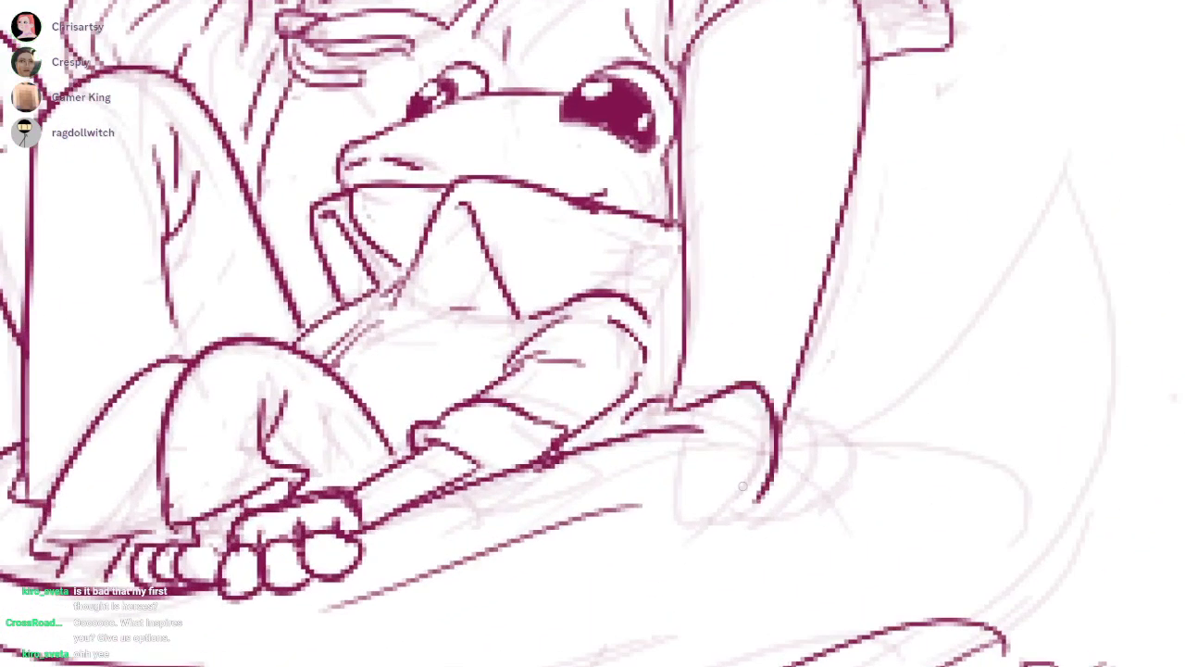
pyautogui.moveTo(703, 424); pyautogui.dragTo(771, 491)
pyautogui.hotkey('ctrl', 'z')
pyautogui.moveTo(706, 428)
pyautogui.mouseDown()
pyautogui.moveTo(703, 445)
pyautogui.moveTo(763, 497)
pyautogui.mouseUp()
pyautogui.moveTo(785, 406)
pyautogui.mouseDown()
pyautogui.moveTo(828, 481)
pyautogui.moveTo(765, 507)
pyautogui.mouseUp()
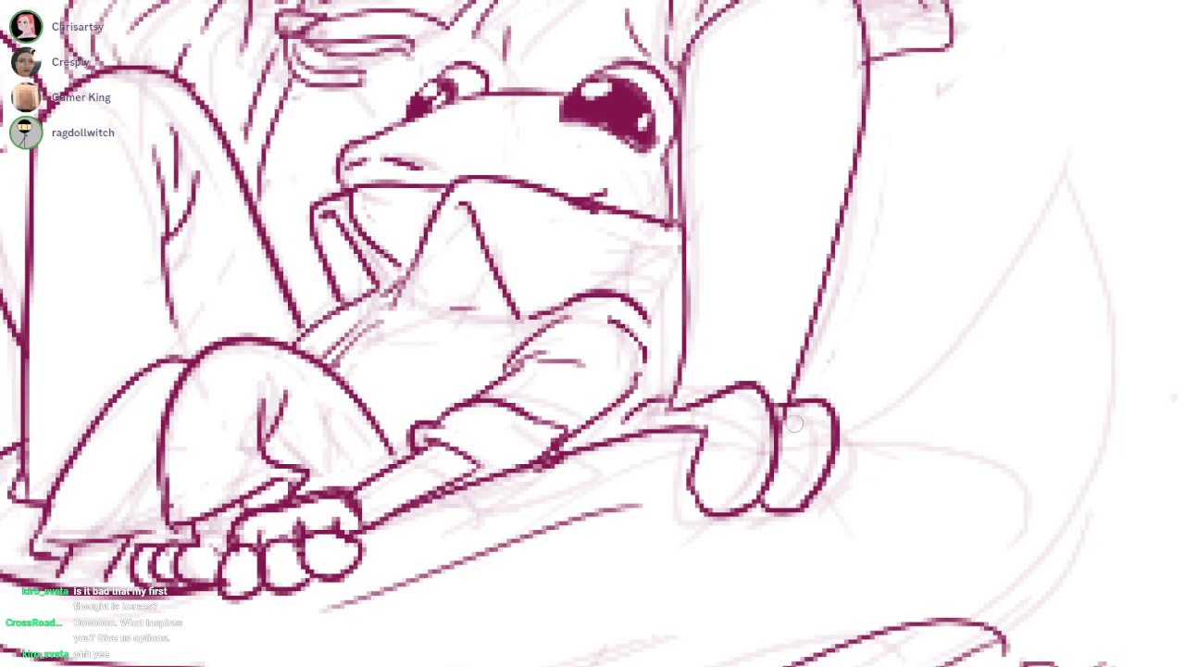
pyautogui.moveTo(841, 407); pyautogui.dragTo(819, 501)
pyautogui.hotkey('ctrl', 'z')
pyautogui.moveTo(834, 404); pyautogui.dragTo(831, 485)
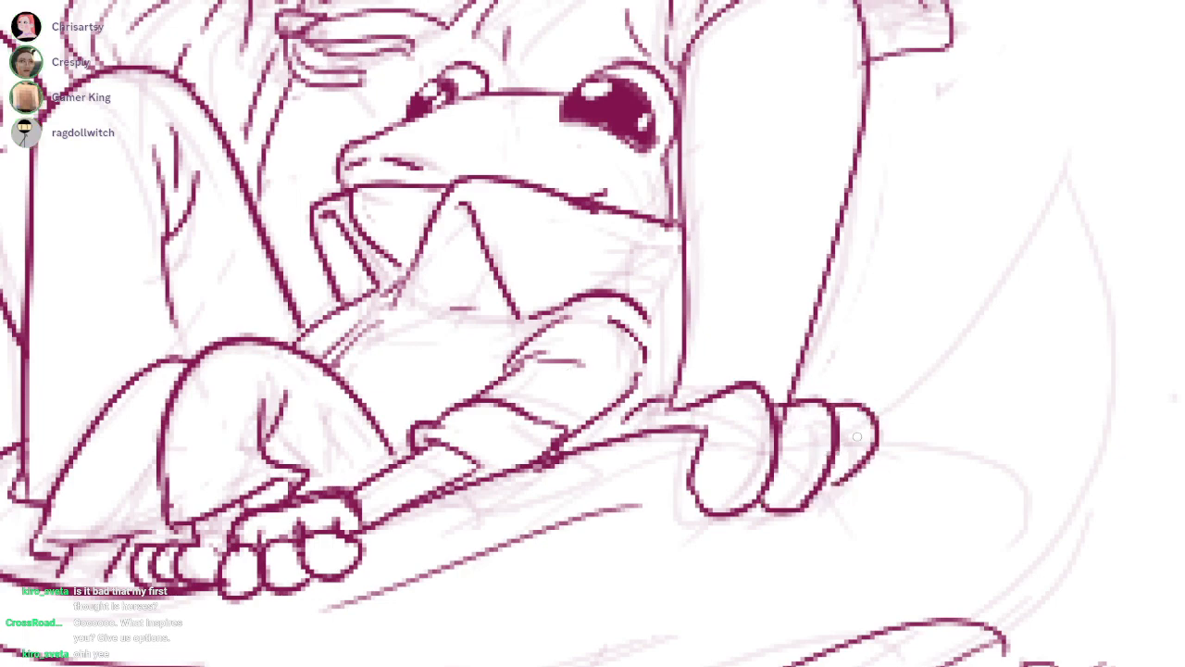
# Ink a short rim stroke beside the gripping fingers and the boat's rounded rear curving down to the waves
pyautogui.moveTo(658, 494); pyautogui.dragTo(682, 490)
pyautogui.scroll(-3, 566, 371)
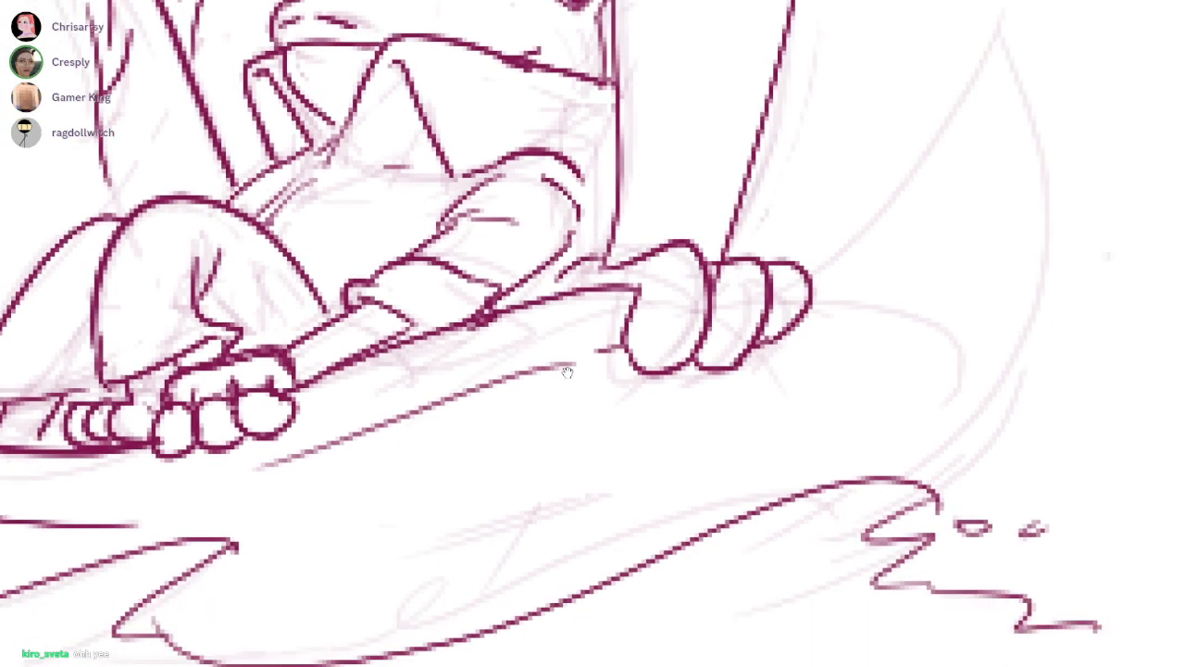
pyautogui.scroll(1, 567, 371)
pyautogui.moveTo(806, 381); pyautogui.dragTo(914, 561)
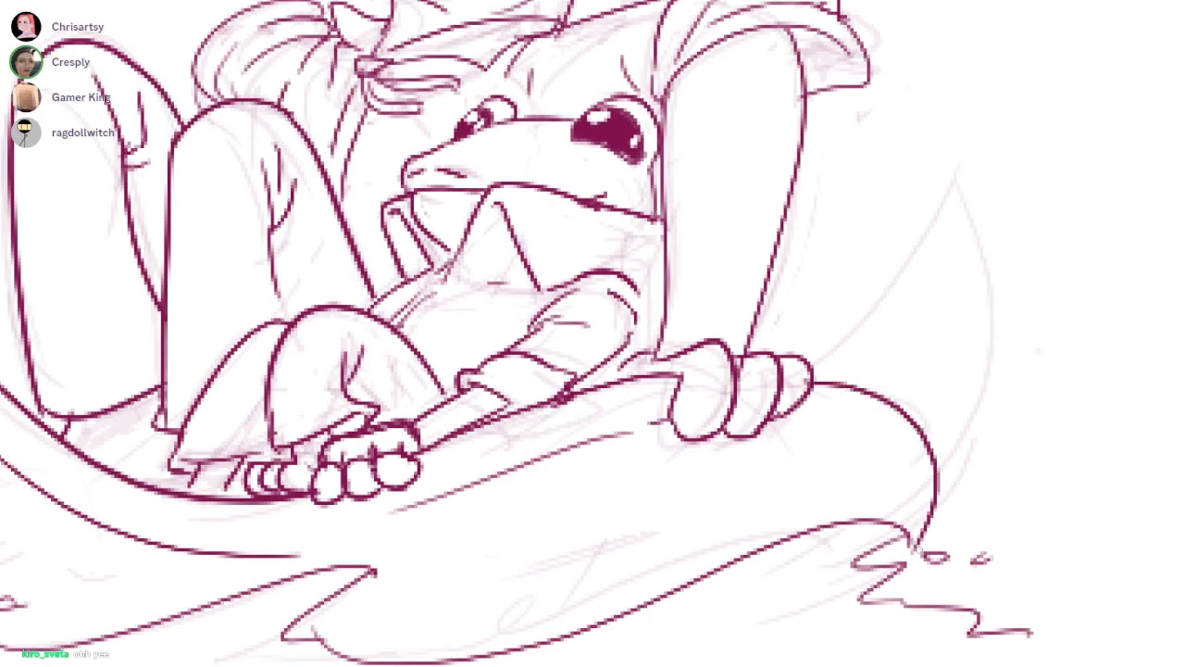
pyautogui.moveTo(612, 339); pyautogui.dragTo(567, 374)
pyautogui.moveTo(727, 389); pyautogui.dragTo(924, 170)
pyautogui.hotkey('ctrl', 'z')
pyautogui.moveTo(767, 391); pyautogui.dragTo(927, 222)
pyautogui.hotkey('ctrl', 'z')
# Ink three pointed tail feathers rising behind the larger passenger's supporting arm at the boat's rear
pyautogui.moveTo(768, 398); pyautogui.dragTo(894, 296)
pyautogui.moveTo(729, 381); pyautogui.dragTo(802, 315)
pyautogui.moveTo(708, 344)
pyautogui.mouseDown()
pyautogui.moveTo(815, 274)
pyautogui.moveTo(789, 261)
pyautogui.moveTo(795, 303)
pyautogui.mouseUp()
pyautogui.hotkey('ctrl', 'z')
pyautogui.moveTo(805, 306)
pyautogui.mouseDown()
pyautogui.moveTo(857, 270)
pyautogui.moveTo(912, 285)
pyautogui.moveTo(904, 269)
pyautogui.mouseUp()
pyautogui.hotkey('ctrl', 'z')
pyautogui.hotkey('ctrl', 'z')
pyautogui.hotkey('ctrl', 'z')
pyautogui.moveTo(811, 301)
pyautogui.mouseDown()
pyautogui.moveTo(884, 191)
pyautogui.moveTo(902, 292)
pyautogui.moveTo(873, 492)
pyautogui.mouseUp()
pyautogui.moveTo(721, 333); pyautogui.dragTo(804, 311)
pyautogui.moveTo(666, 398); pyautogui.dragTo(568, 373)
# Ink the flying hat behind the passengers, with its curled brim, narrow inner opening and domed crown
pyautogui.scroll(-2, 568, 373)
pyautogui.scroll(6, 568, 373)
pyautogui.moveTo(736, 215)
pyautogui.mouseDown()
pyautogui.moveTo(898, 326)
pyautogui.moveTo(871, 335)
pyautogui.mouseUp()
pyautogui.moveTo(732, 249)
pyautogui.mouseDown()
pyautogui.moveTo(745, 158)
pyautogui.moveTo(764, 195)
pyautogui.moveTo(981, 283)
pyautogui.moveTo(945, 375)
pyautogui.mouseUp()
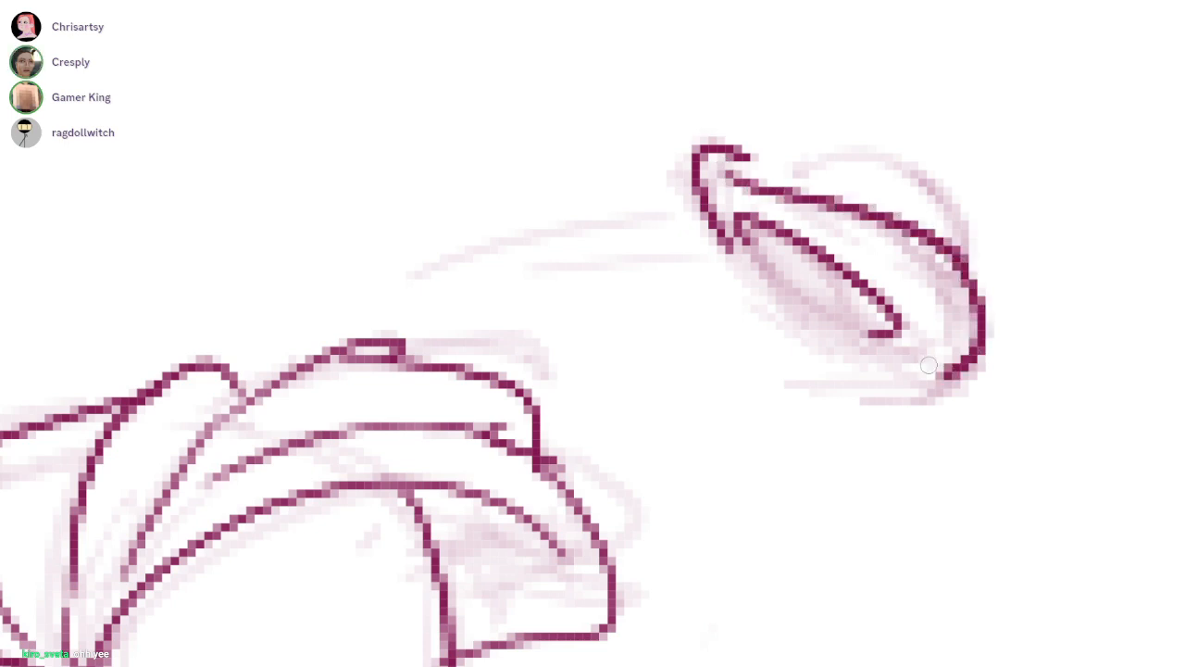
pyautogui.moveTo(731, 222); pyautogui.dragTo(755, 275)
pyautogui.moveTo(783, 180)
pyautogui.mouseDown()
pyautogui.moveTo(848, 140)
pyautogui.moveTo(977, 282)
pyautogui.mouseUp()
pyautogui.hotkey('ctrl', 'z')
pyautogui.scroll(-10, 893, 191)
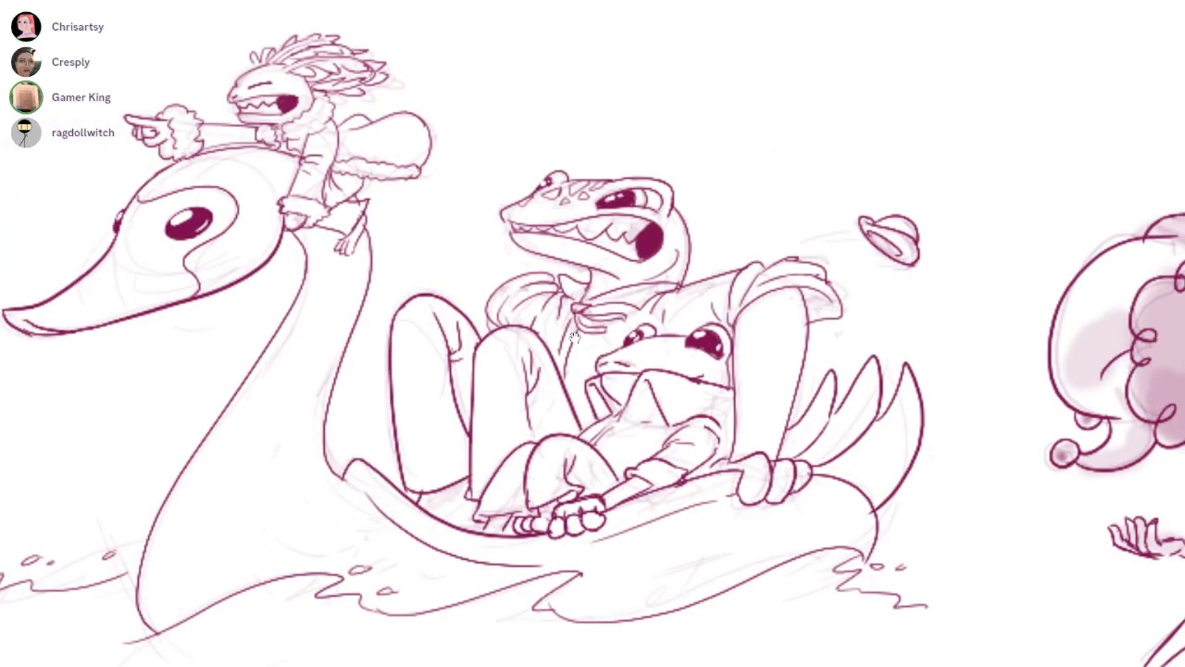
pyautogui.scroll(5, 820, 250)
# Ink two short motion lines trailing behind the flying hat
pyautogui.moveTo(782, 242); pyautogui.dragTo(869, 223)
pyautogui.moveTo(824, 255); pyautogui.dragTo(888, 242)
pyautogui.moveTo(574, 339); pyautogui.dragTo(908, 321)
pyautogui.scroll(-3, 575, 339)
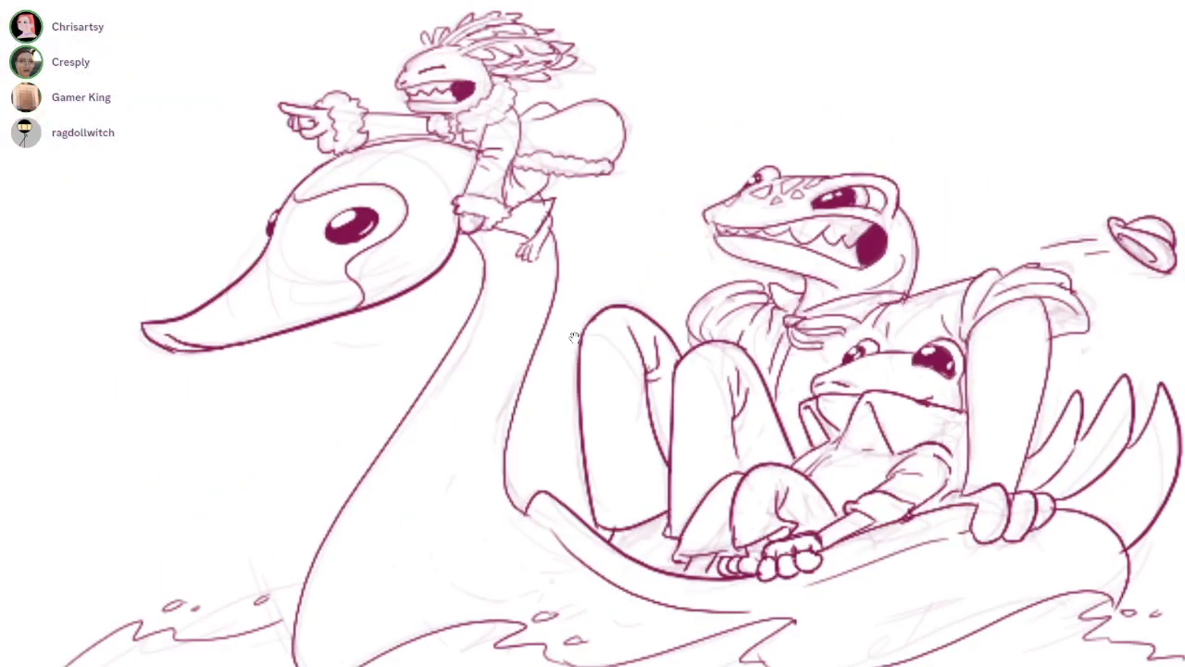
pyautogui.moveTo(575, 338); pyautogui.dragTo(531, 256)
pyautogui.scroll(-3, 575, 338)
pyautogui.moveTo(575, 338)
pyautogui.mouseDown()
pyautogui.moveTo(743, 397)
pyautogui.moveTo(457, 354)
pyautogui.moveTo(562, 213)
pyautogui.mouseUp()
pyautogui.scroll(-1, 575, 339)
pyautogui.scroll(-1, 575, 339)
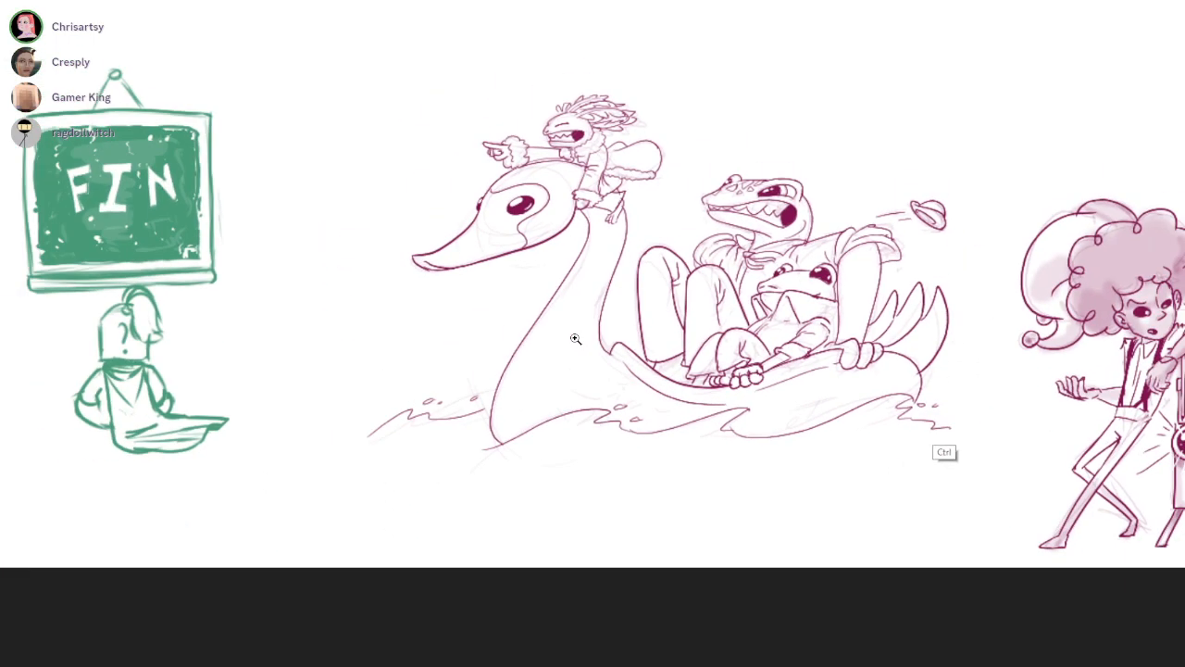
pyautogui.scroll(5, 575, 339)
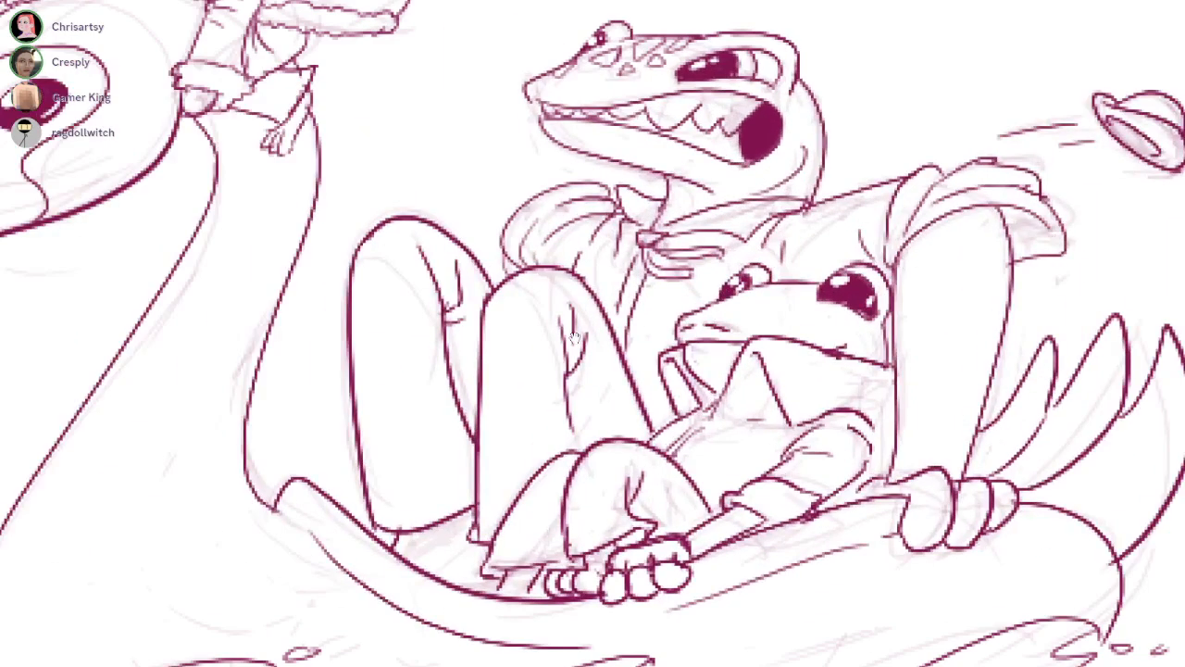
# Examine the inked swan boat in full and the neighbouring duck painting on the shared canvas
pyautogui.scroll(3, 882, 278)
pyautogui.moveTo(727, 337)
pyautogui.mouseDown()
pyautogui.moveTo(875, 390)
pyautogui.moveTo(753, 331)
pyautogui.moveTo(869, 387)
pyautogui.mouseUp()
pyautogui.hotkey('ctrl', 'z')
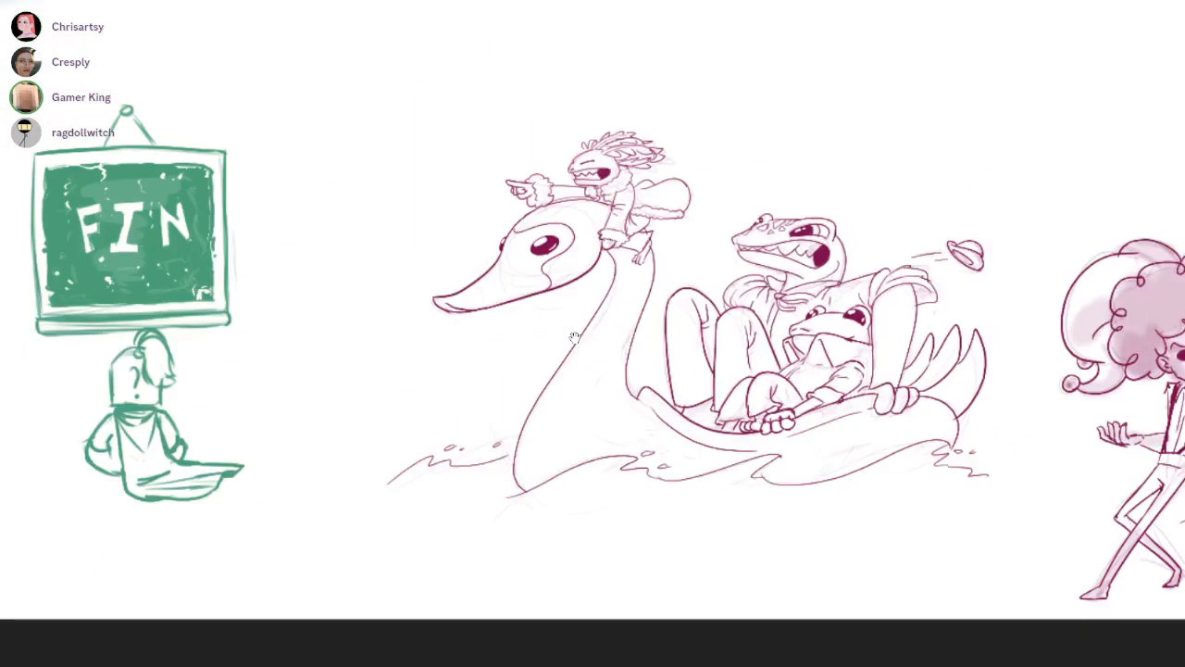
pyautogui.scroll(-3, 574, 338)
pyautogui.moveTo(574, 338); pyautogui.dragTo(418, 397)
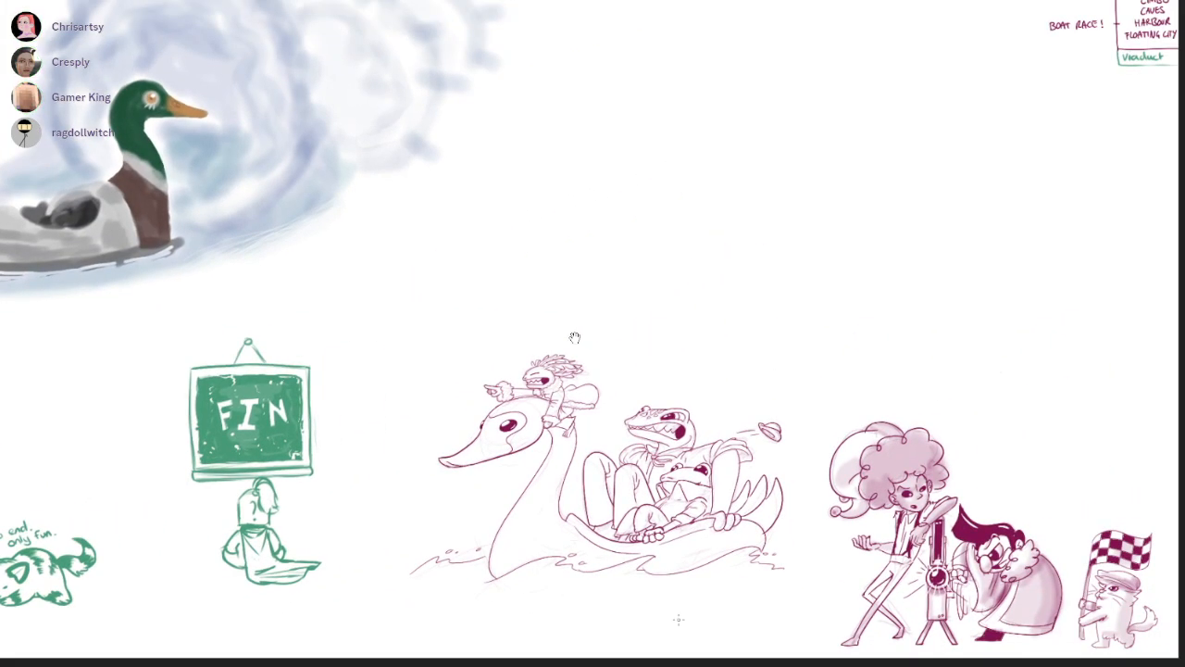
pyautogui.moveTo(574, 337)
pyautogui.mouseDown()
pyautogui.moveTo(842, 391)
pyautogui.moveTo(659, 304)
pyautogui.moveTo(694, 290)
pyautogui.mouseUp()
pyautogui.moveTo(574, 338)
pyautogui.mouseDown()
pyautogui.moveTo(582, 430)
pyautogui.moveTo(487, 253)
pyautogui.moveTo(644, 320)
pyautogui.moveTo(376, 372)
pyautogui.moveTo(607, 432)
pyautogui.mouseUp()
pyautogui.scroll(-3, 574, 338)
pyautogui.scroll(5, 574, 338)
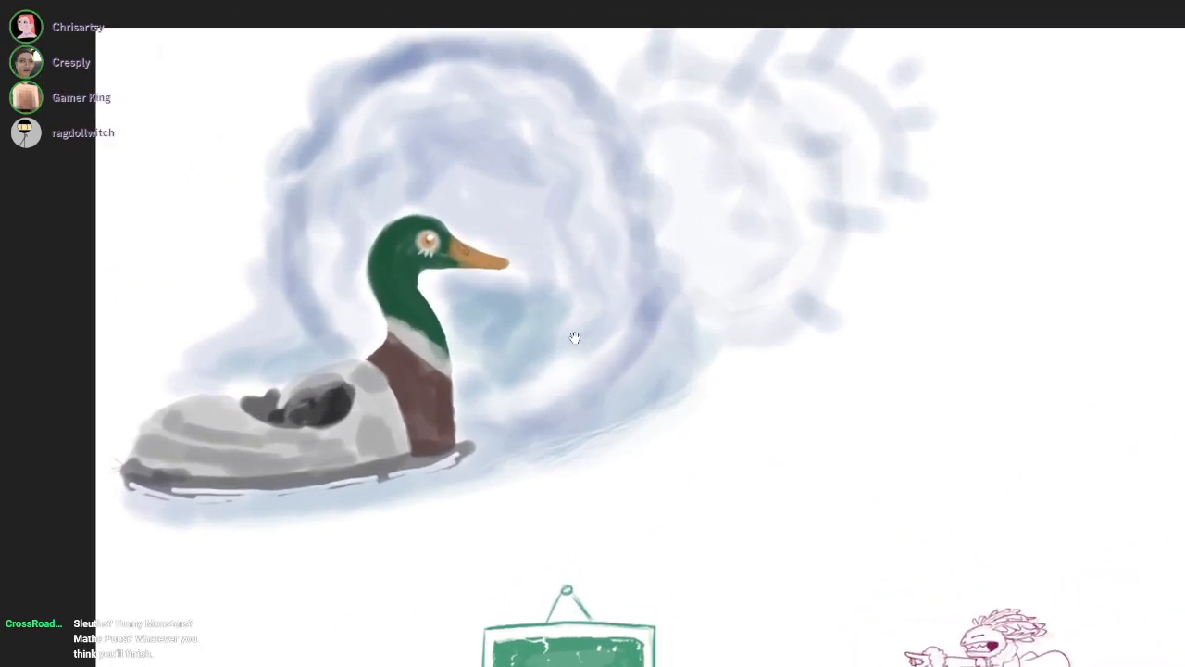
pyautogui.moveTo(574, 338); pyautogui.dragTo(611, 352)
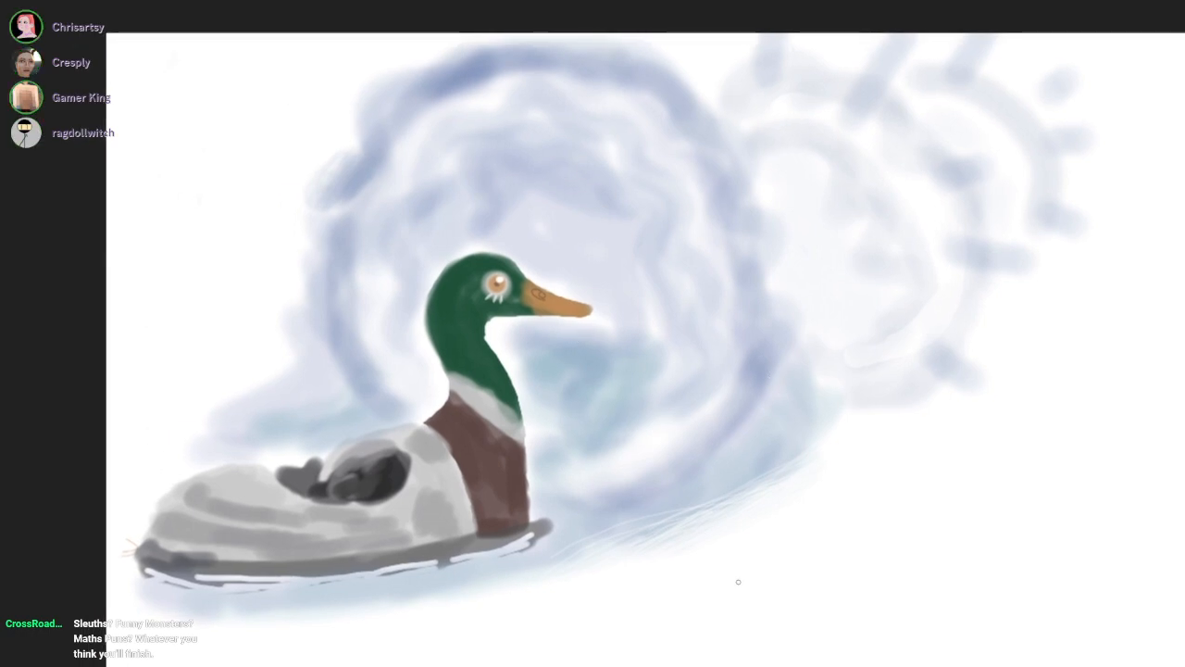
# Ink a small rounded body outline, open at the base, on the blank area below the painted duck's water
pyautogui.scroll(2, 737, 581)
pyautogui.moveTo(717, 589); pyautogui.dragTo(820, 506)
pyautogui.moveTo(799, 552)
pyautogui.mouseDown()
pyautogui.moveTo(854, 564)
pyautogui.moveTo(840, 572)
pyautogui.moveTo(849, 584)
pyautogui.mouseUp()
pyautogui.hotkey('ctrl', 'z')
pyautogui.keyDown('ctrl'); pyautogui.click(831, 554); pyautogui.keyUp('ctrl')
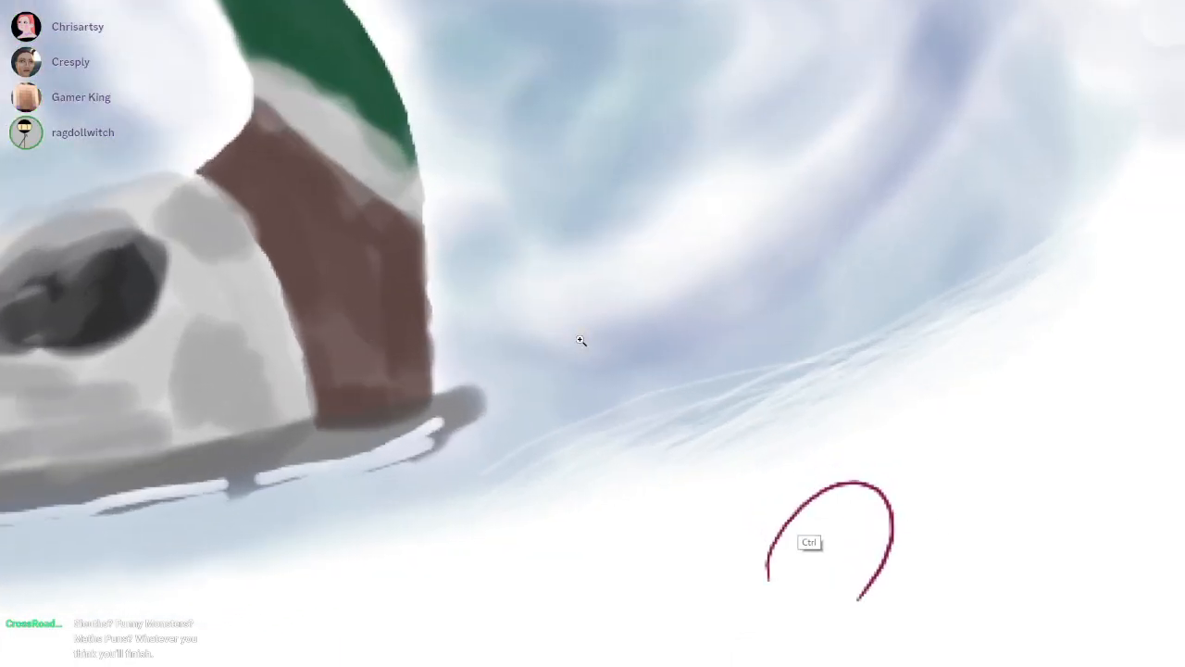
# Ink two shiny dark eyes and a small open mouth on the round creature's face
pyautogui.keyDown('ctrl'); pyautogui.click(804, 509); pyautogui.keyUp('ctrl')
pyautogui.moveTo(823, 504)
pyautogui.mouseDown()
pyautogui.moveTo(815, 512)
pyautogui.moveTo(838, 503)
pyautogui.moveTo(824, 506)
pyautogui.mouseUp()
pyautogui.hotkey('ctrl', 'z')
pyautogui.moveTo(881, 514)
pyautogui.mouseDown()
pyautogui.moveTo(874, 528)
pyautogui.moveTo(882, 512)
pyautogui.moveTo(861, 524)
pyautogui.moveTo(875, 526)
pyautogui.moveTo(815, 513)
pyautogui.moveTo(883, 518)
pyautogui.moveTo(840, 548)
pyautogui.moveTo(838, 527)
pyautogui.moveTo(811, 543)
pyautogui.moveTo(841, 546)
pyautogui.moveTo(815, 540)
pyautogui.moveTo(841, 465)
pyautogui.mouseUp()
pyautogui.press('e')
pyautogui.click(820, 498)
pyautogui.click(869, 509)
pyautogui.hotkey('ctrl', 'z')
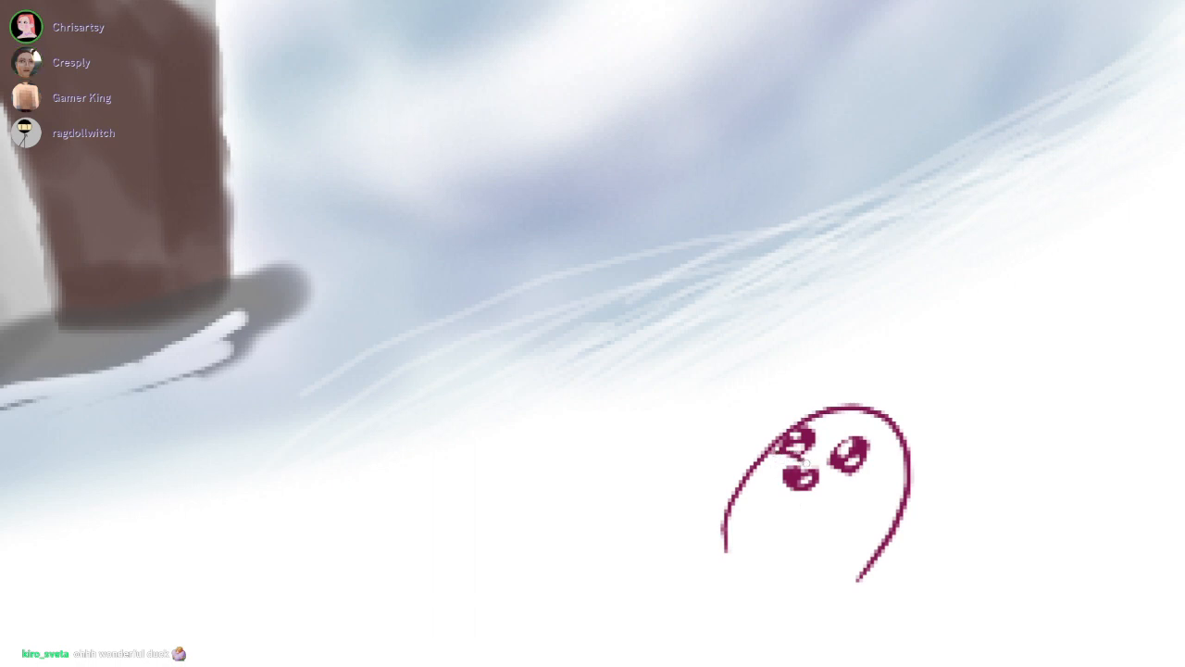
# Ink the round creature's two little raised wings, one over its chest and one beyond its back outline
pyautogui.moveTo(833, 507)
pyautogui.mouseDown()
pyautogui.moveTo(864, 510)
pyautogui.moveTo(861, 551)
pyautogui.mouseUp()
pyautogui.moveTo(834, 509); pyautogui.dragTo(870, 535)
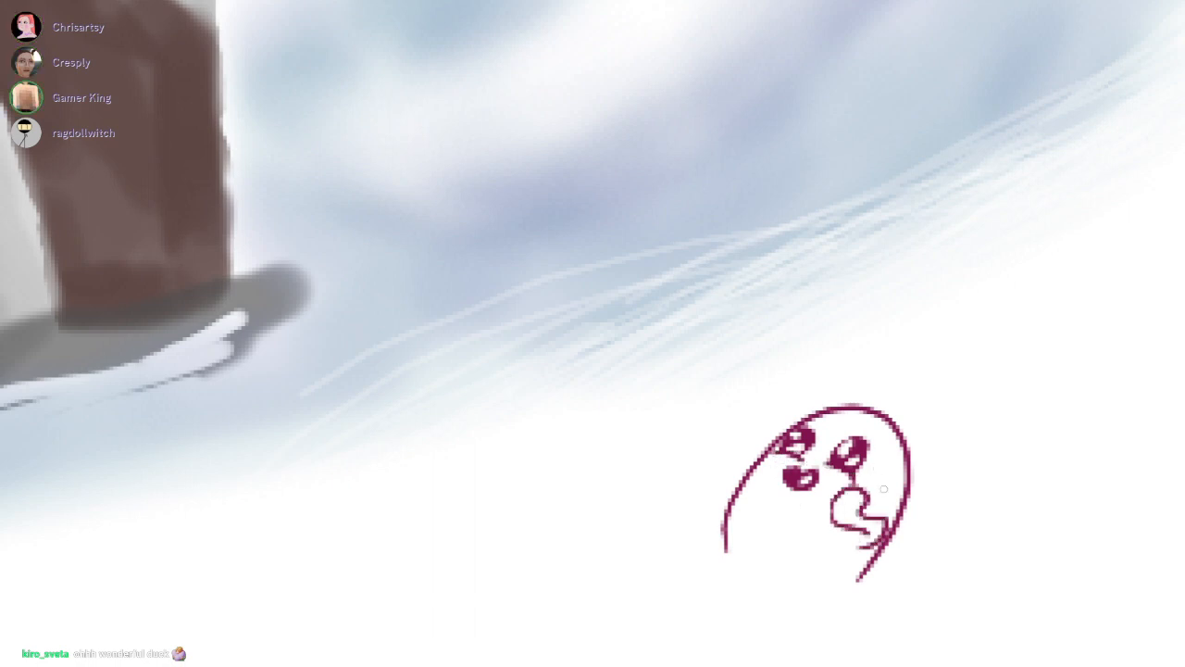
pyautogui.moveTo(732, 498)
pyautogui.mouseDown()
pyautogui.moveTo(743, 461)
pyautogui.moveTo(767, 454)
pyautogui.mouseUp()
pyautogui.moveTo(605, 385); pyautogui.dragTo(580, 339)
pyautogui.moveTo(838, 347); pyautogui.dragTo(792, 366)
pyautogui.moveTo(865, 422)
pyautogui.mouseDown()
pyautogui.moveTo(581, 339)
pyautogui.moveTo(472, 352)
pyautogui.moveTo(1092, 339)
pyautogui.mouseUp()
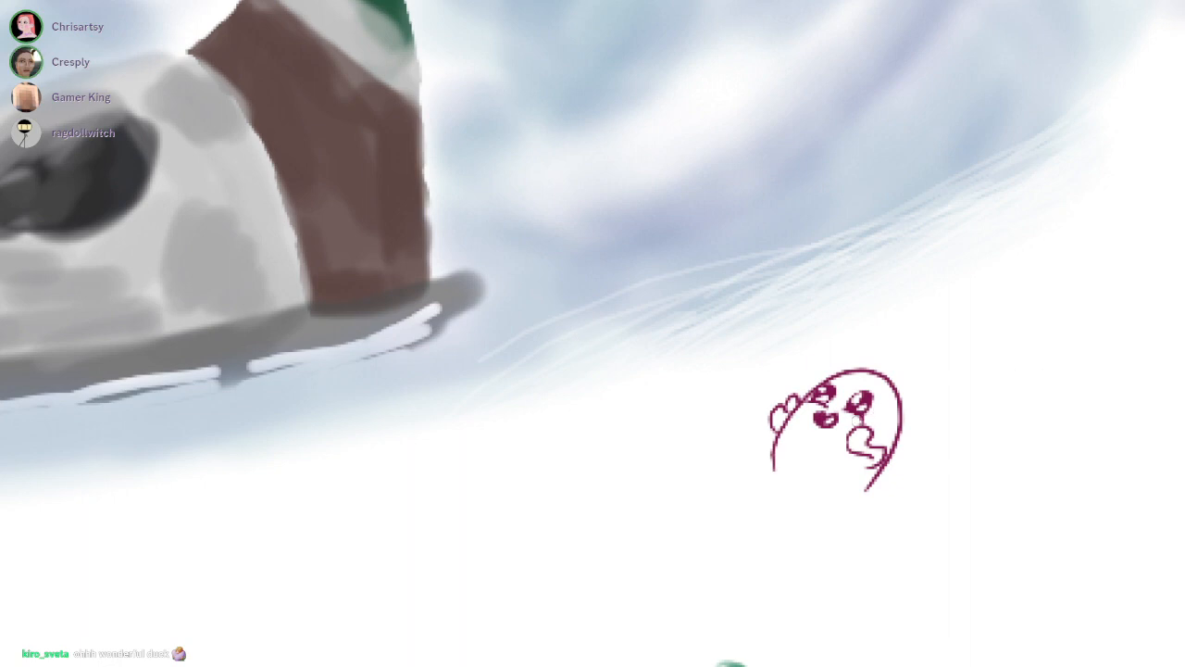
# Ink a small tuft on top of the round creature's head
pyautogui.moveTo(867, 399); pyautogui.dragTo(896, 399)
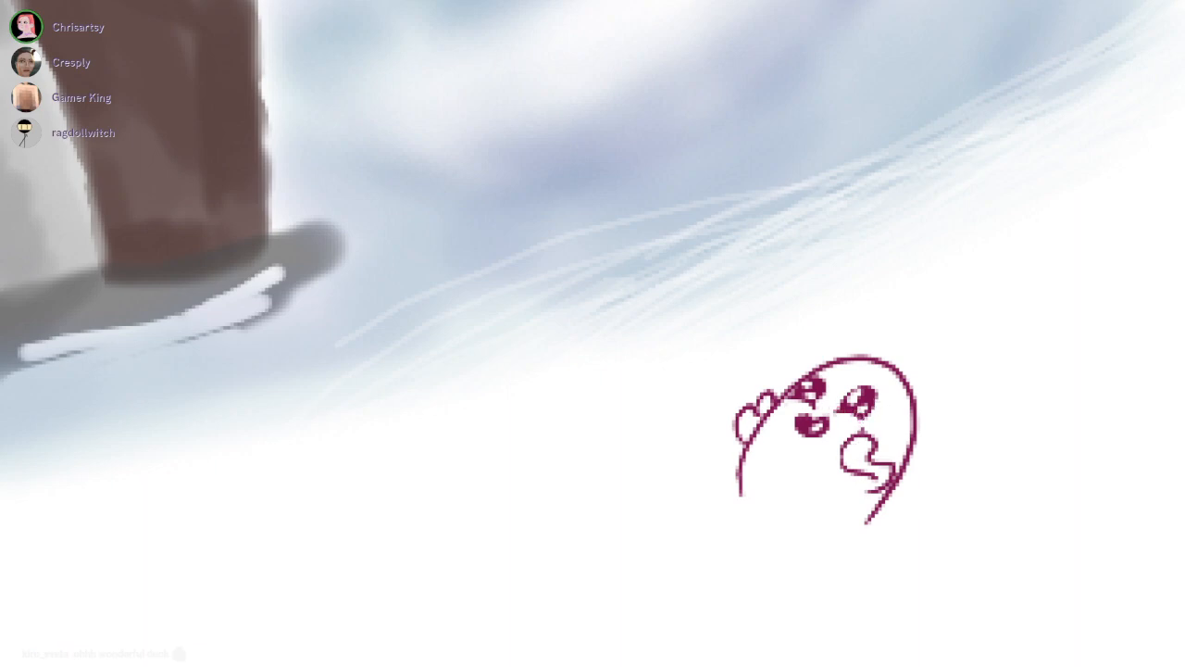
pyautogui.moveTo(873, 338)
pyautogui.mouseDown()
pyautogui.moveTo(836, 326)
pyautogui.moveTo(857, 363)
pyautogui.mouseUp()
pyautogui.moveTo(944, 448); pyautogui.dragTo(540, 532)
pyautogui.moveTo(580, 340); pyautogui.dragTo(103, 179)
pyautogui.moveTo(759, 471); pyautogui.dragTo(950, 424)
pyautogui.moveTo(580, 340); pyautogui.dragTo(602, 327)
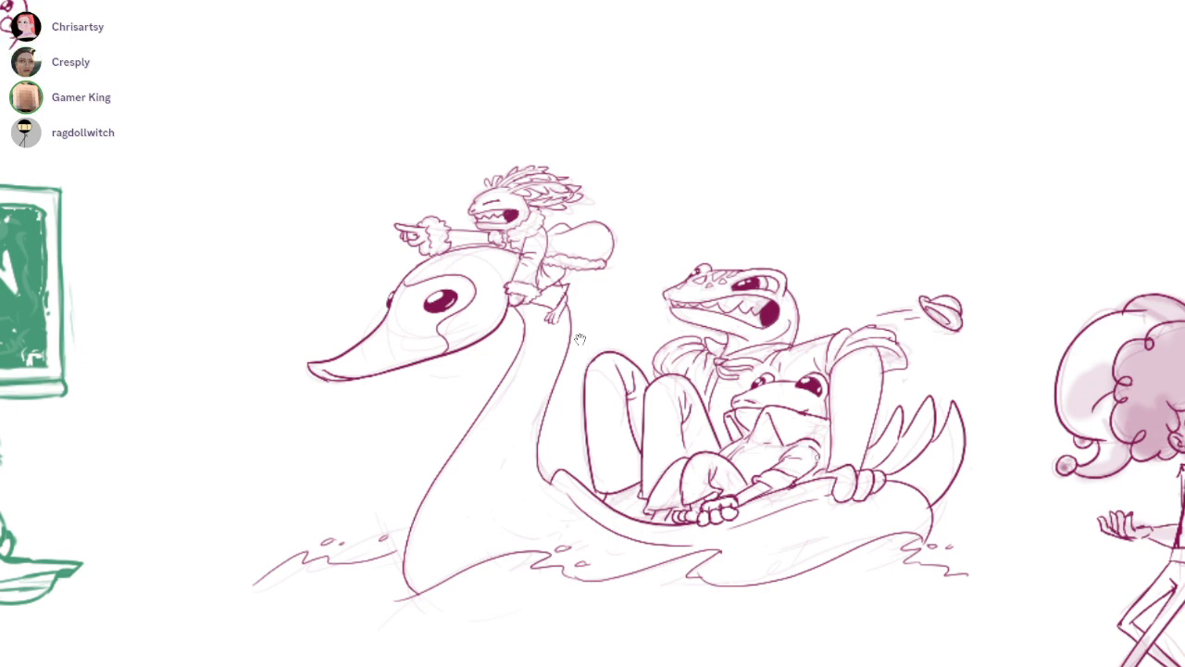
# Trim the long dividing lines between the swan boat's tail feathers and taper the end of the middle feather's inner edge
pyautogui.scroll(3, 864, 400)
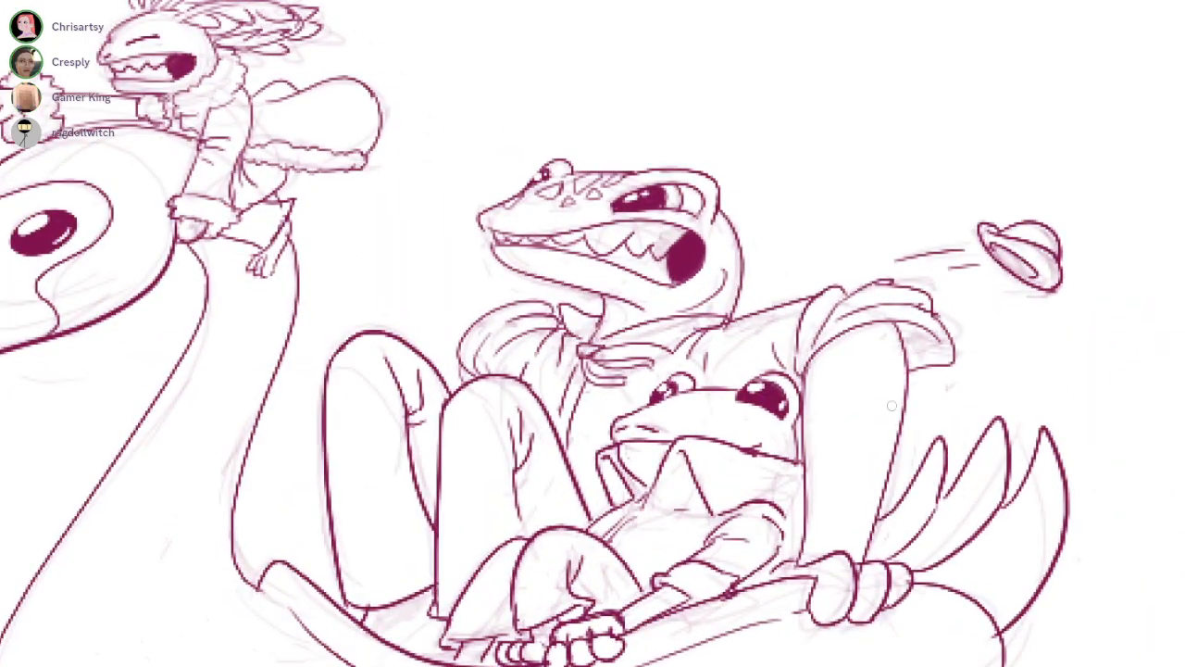
pyautogui.moveTo(550, 291)
pyautogui.mouseDown()
pyautogui.moveTo(546, 306)
pyautogui.moveTo(580, 341)
pyautogui.moveTo(571, 301)
pyautogui.mouseUp()
pyautogui.scroll(-2, 581, 341)
pyautogui.scroll(3, 488, 474)
pyautogui.scroll(-2, 627, 500)
pyautogui.scroll(-2, 642, 405)
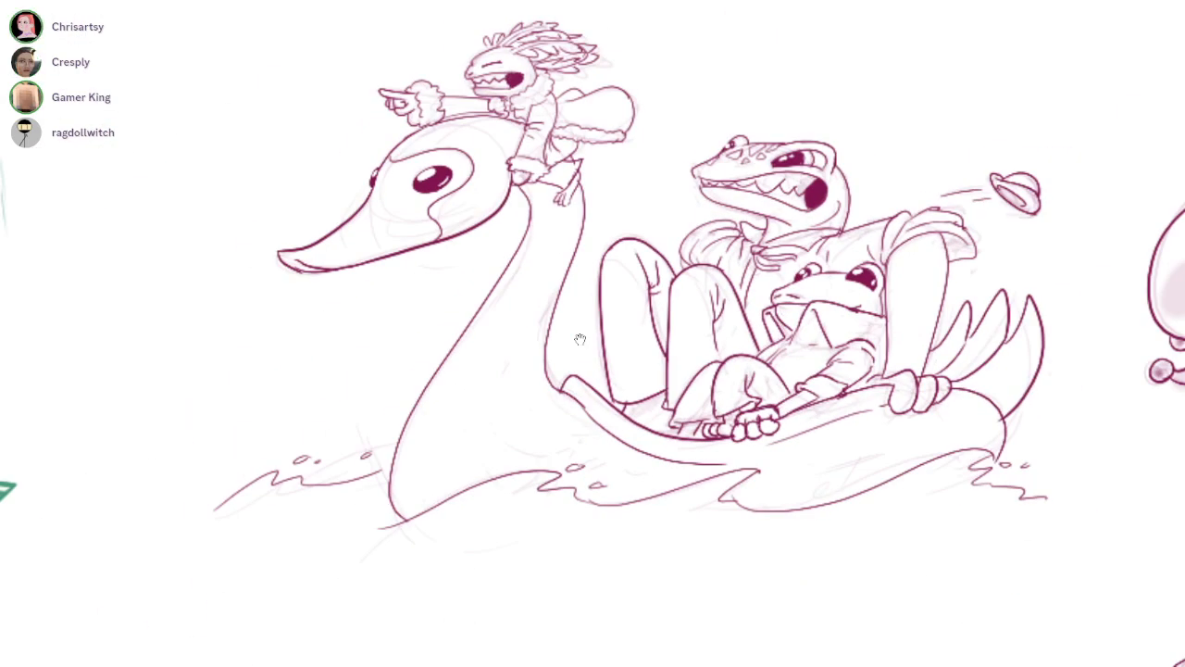
pyautogui.moveTo(579, 339); pyautogui.dragTo(492, 361)
pyautogui.scroll(3, 893, 352)
pyautogui.moveTo(857, 377); pyautogui.dragTo(802, 432)
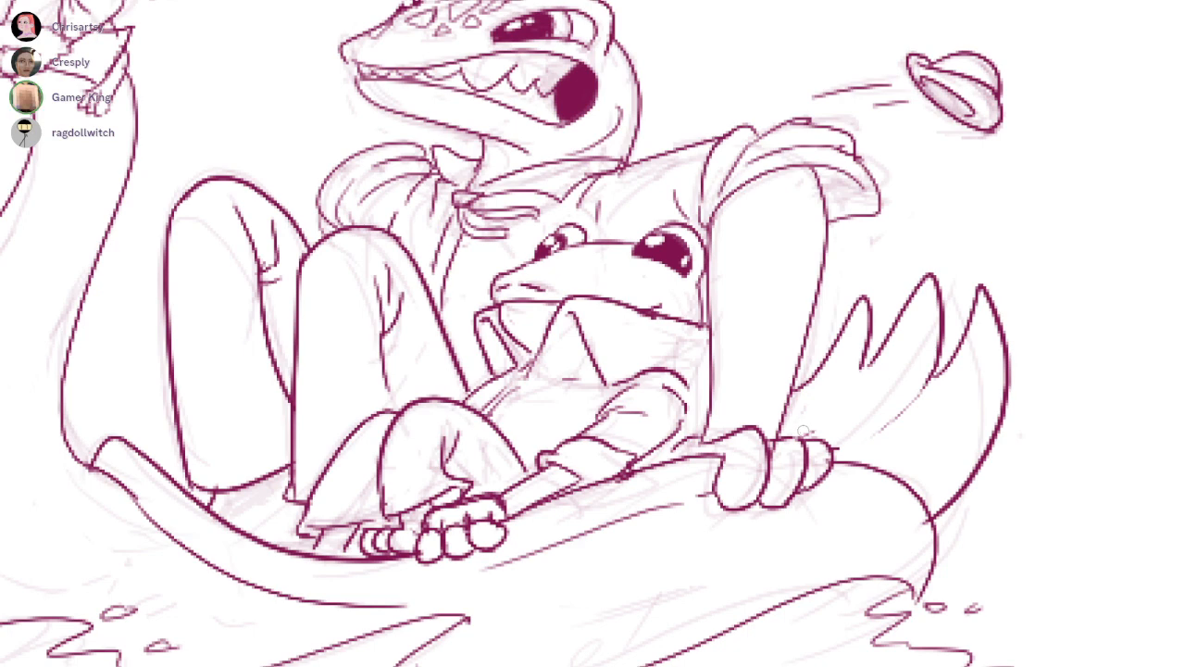
pyautogui.moveTo(842, 440); pyautogui.dragTo(931, 321)
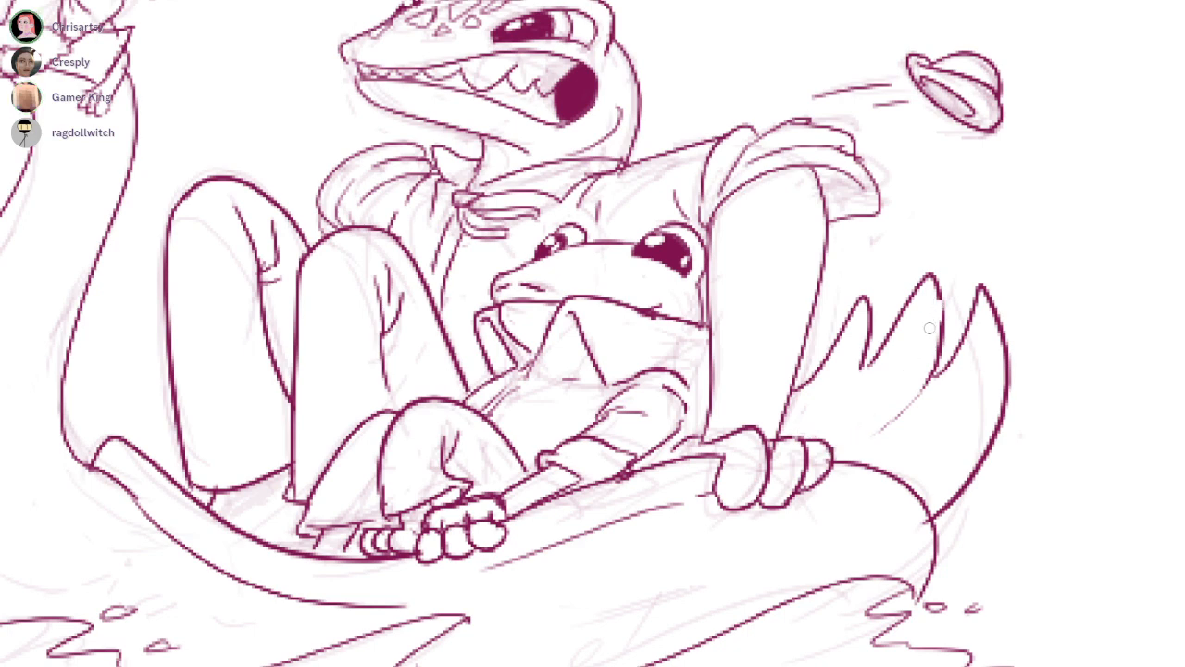
pyautogui.moveTo(878, 356); pyautogui.dragTo(834, 394)
pyautogui.hotkey('ctrl', 'z')
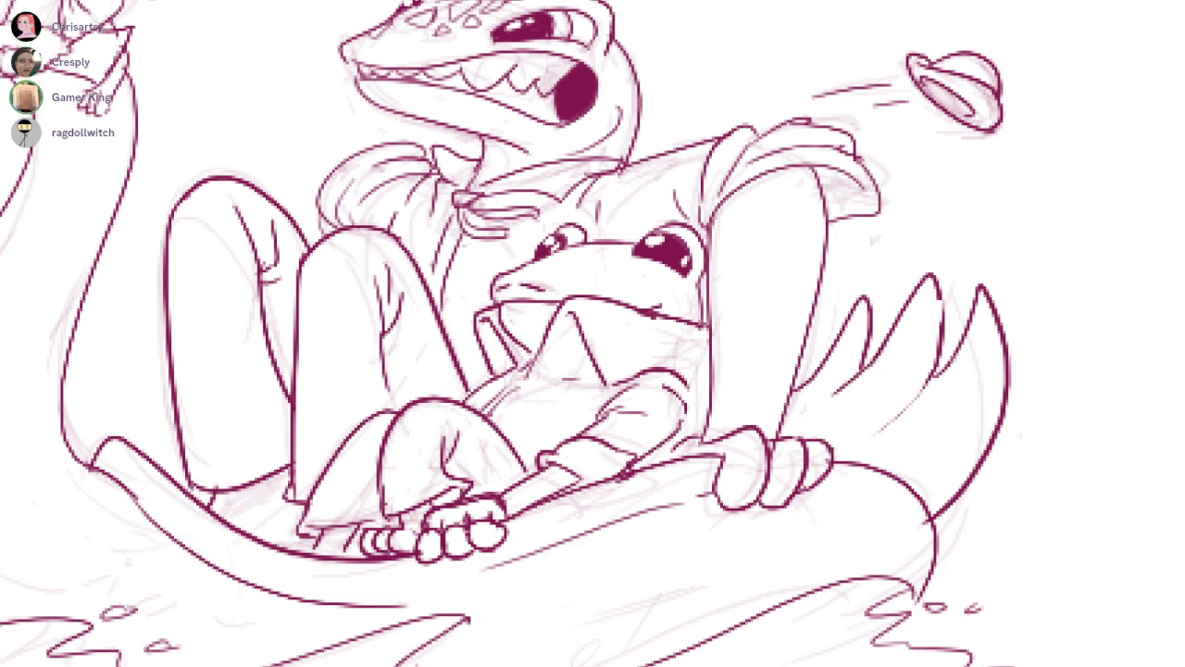
pyautogui.moveTo(977, 304); pyautogui.dragTo(876, 419)
pyautogui.hotkey('ctrl', 'z')
pyautogui.moveTo(959, 346); pyautogui.dragTo(885, 409)
pyautogui.hotkey('ctrl', 'z')
pyautogui.moveTo(968, 322)
pyautogui.mouseDown()
pyautogui.moveTo(870, 427)
pyautogui.moveTo(884, 420)
pyautogui.mouseUp()
pyautogui.hotkey('ctrl', 'z')
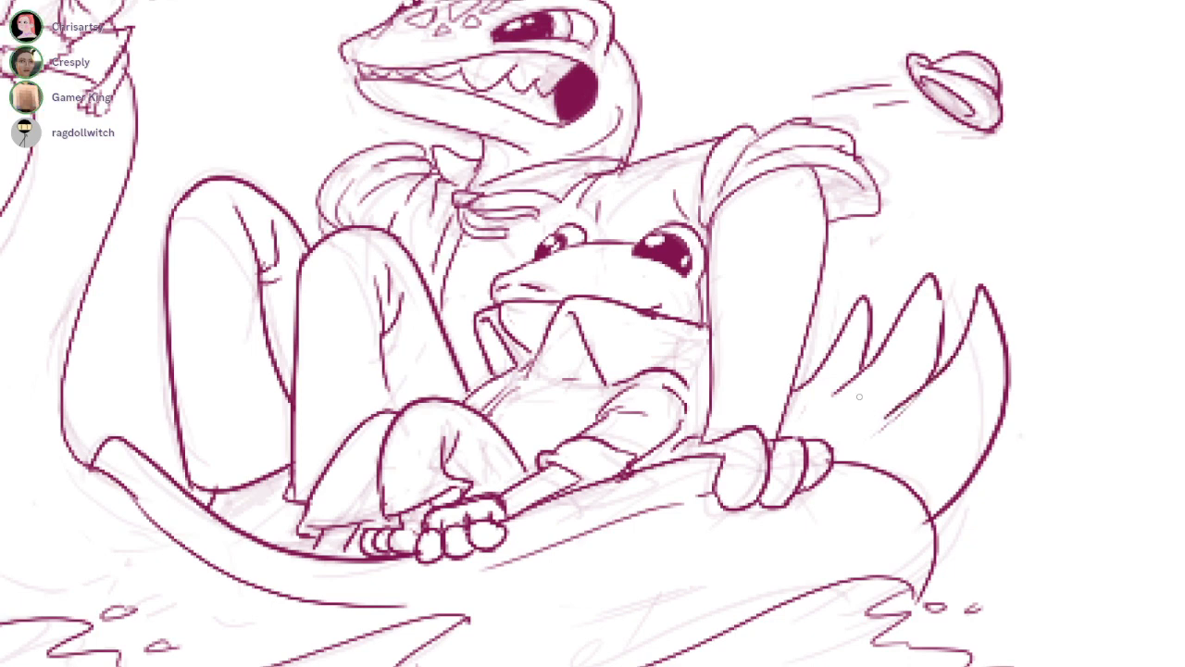
pyautogui.hotkey('ctrl', 'z')
# Ink a tapered line between the middle and outermost tail feathers and thicken the outermost feather's outer edge
pyautogui.moveTo(963, 369); pyautogui.dragTo(895, 408)
pyautogui.moveTo(1010, 406); pyautogui.dragTo(966, 487)
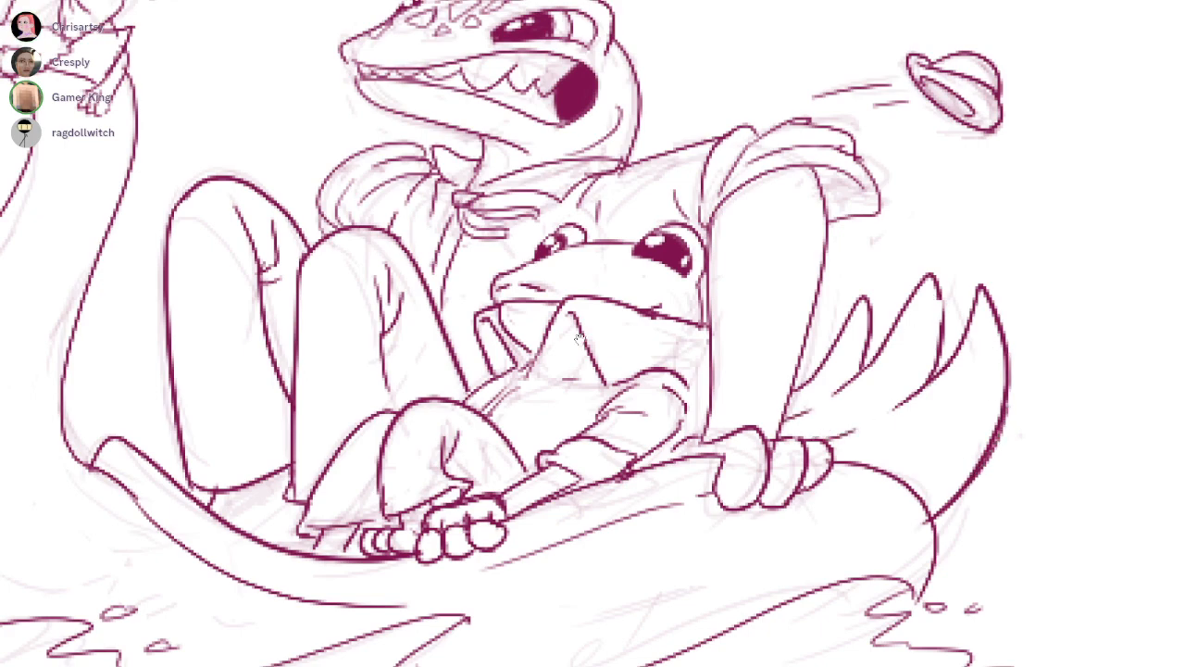
pyautogui.scroll(-5, 579, 339)
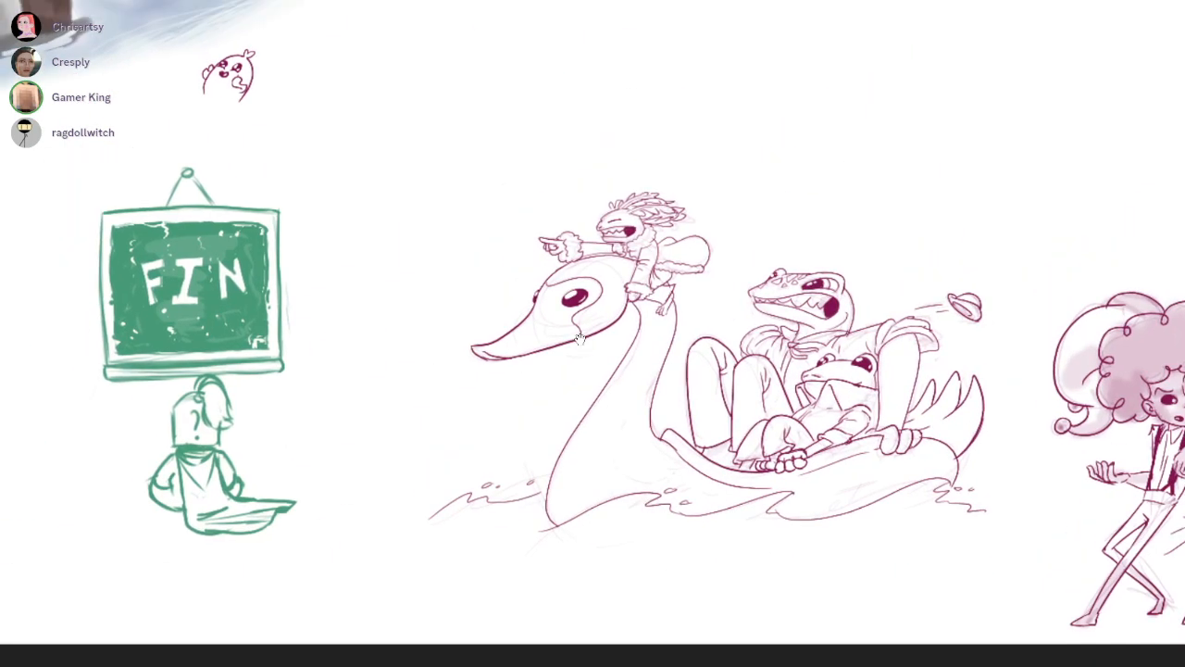
pyautogui.scroll(6, 579, 339)
pyautogui.scroll(-6, 582, 339)
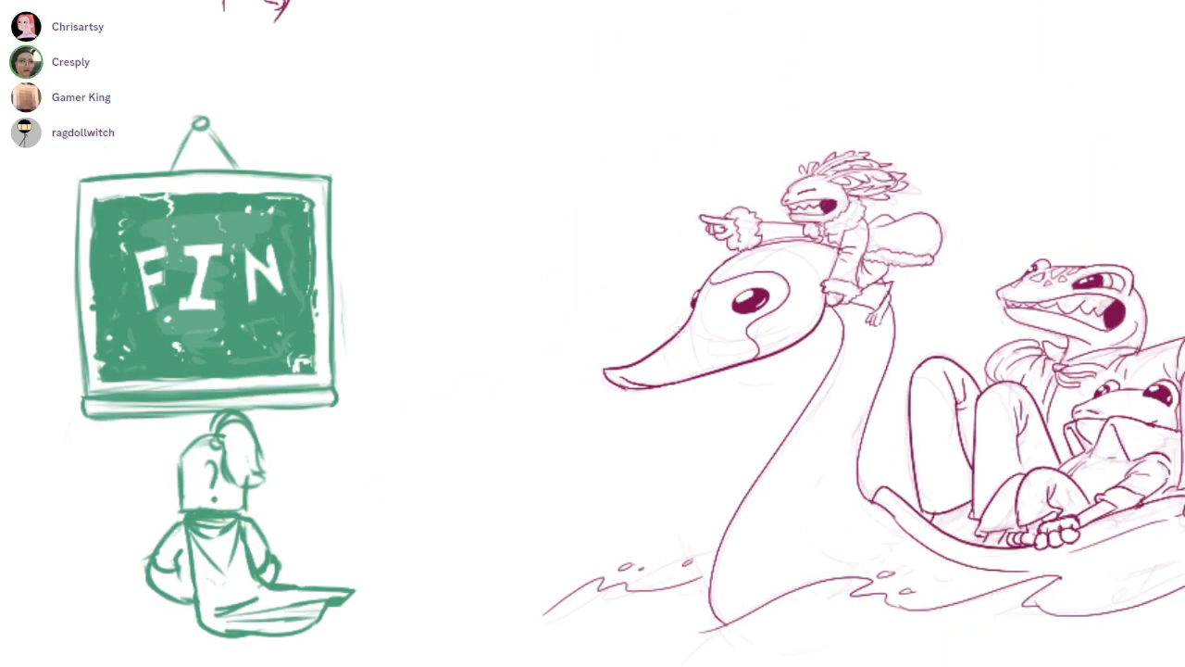
pyautogui.scroll(5, 539, 312)
pyautogui.moveTo(641, 311)
pyautogui.mouseDown()
pyautogui.moveTo(774, 365)
pyautogui.moveTo(805, 402)
pyautogui.mouseUp()
pyautogui.moveTo(861, 350); pyautogui.dragTo(489, 517)
pyautogui.hotkey('ctrl', 'z')
pyautogui.moveTo(942, 415); pyautogui.dragTo(631, 535)
pyautogui.hotkey('ctrl', 'z')
pyautogui.scroll(-6, 539, 312)
pyautogui.scroll(-2, 540, 312)
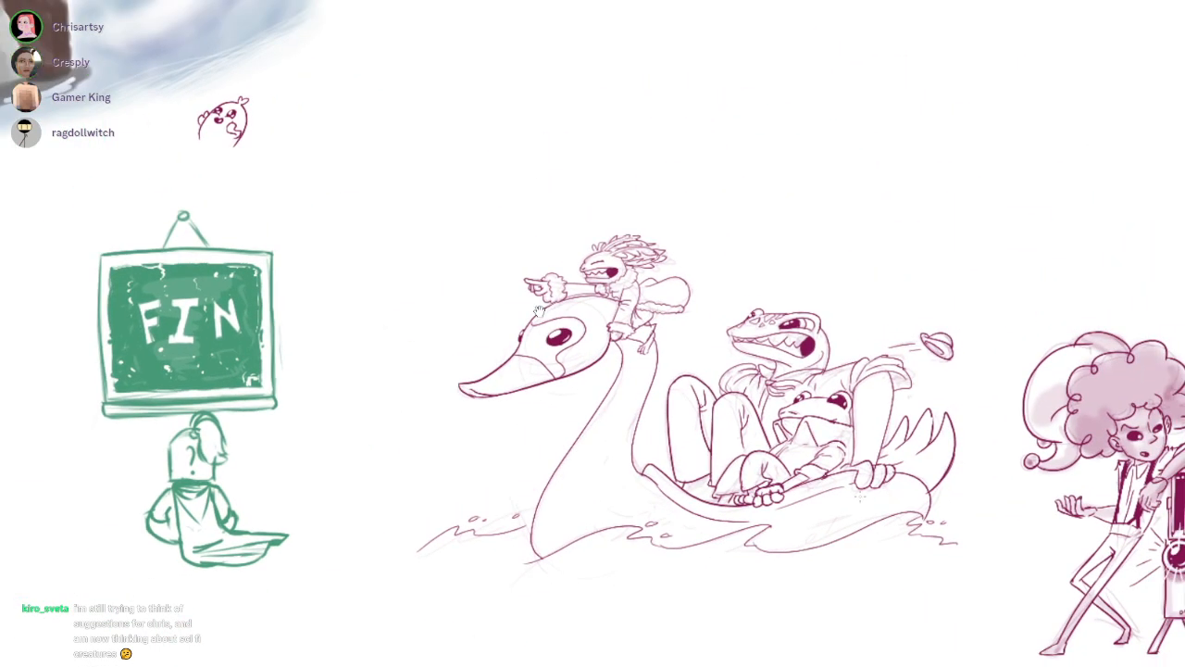
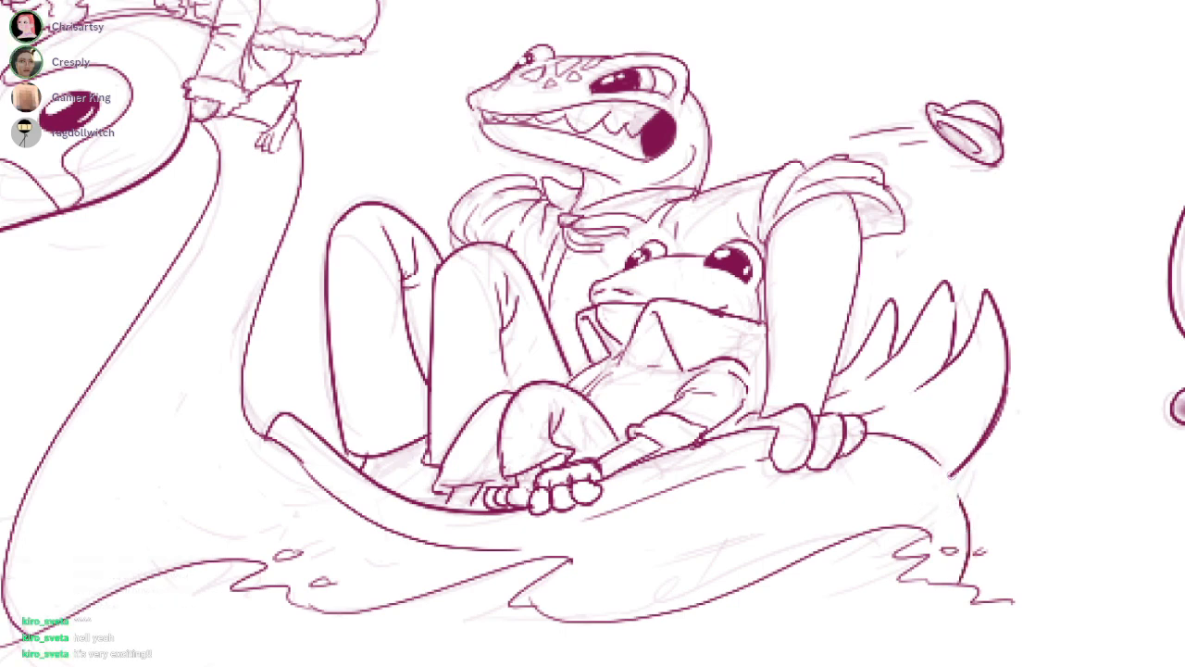
# Erase the short inner mouth line near the tip of the swan boat's beak
pyautogui.moveTo(939, 466); pyautogui.dragTo(1083, 474)
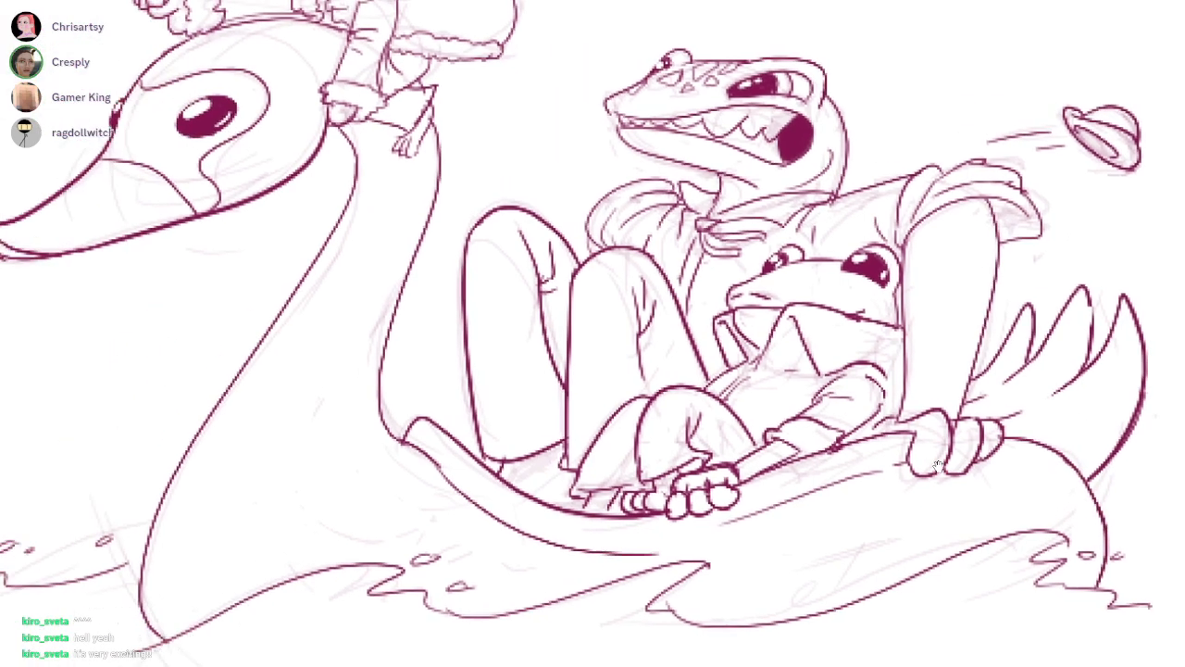
pyautogui.scroll(-1, 939, 467)
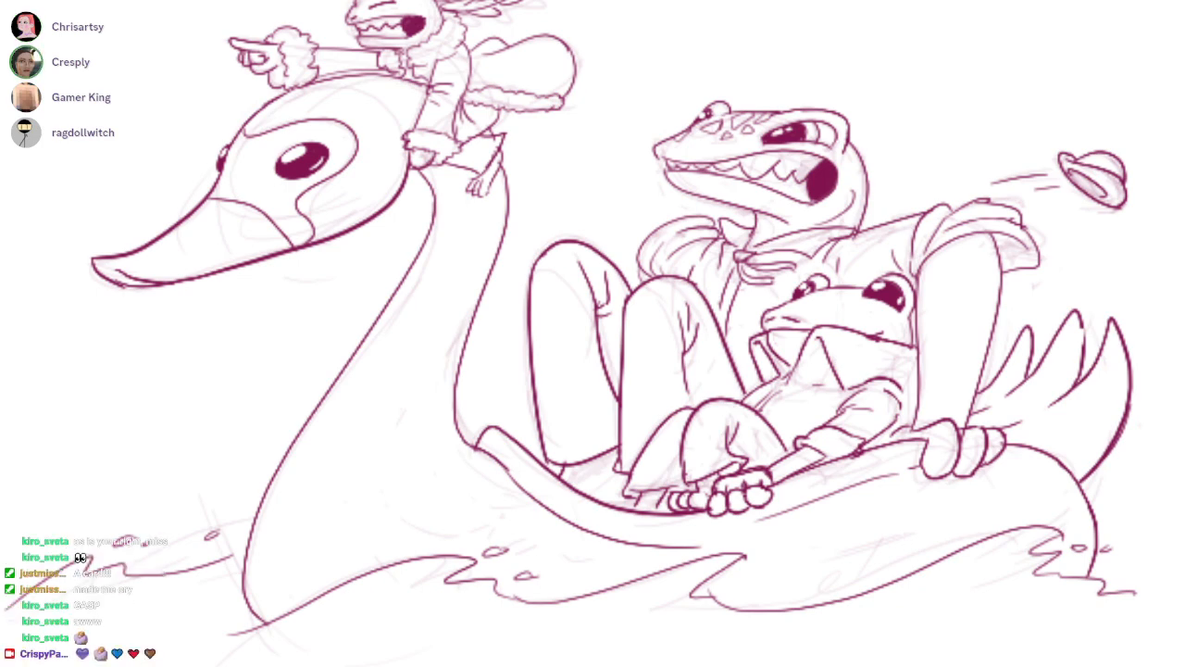
pyautogui.moveTo(504, 205); pyautogui.dragTo(664, 200)
pyautogui.keyDown('ctrl'); pyautogui.moveTo(697, 421); pyautogui.dragTo(745, 417); pyautogui.keyUp('ctrl')
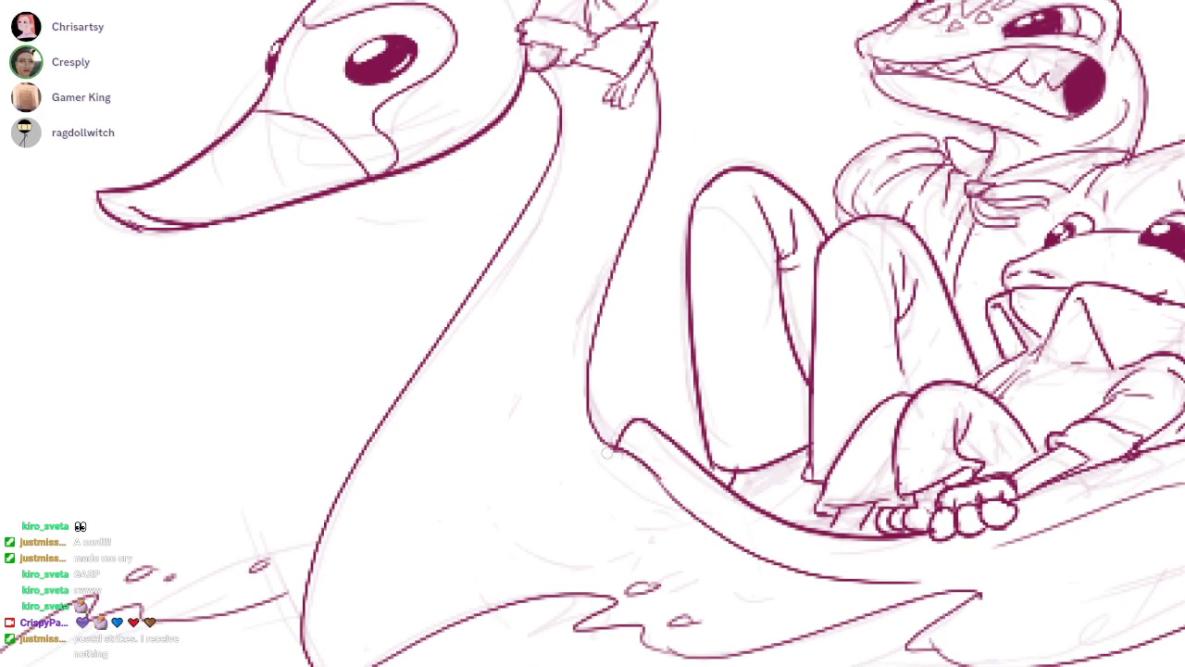
pyautogui.moveTo(503, 204); pyautogui.dragTo(554, 331)
pyautogui.keyDown('ctrl'); pyautogui.moveTo(708, 491); pyautogui.dragTo(584, 369); pyautogui.keyUp('ctrl')
pyautogui.keyDown('ctrl'); pyautogui.moveTo(687, 395); pyautogui.dragTo(671, 450); pyautogui.keyUp('ctrl')
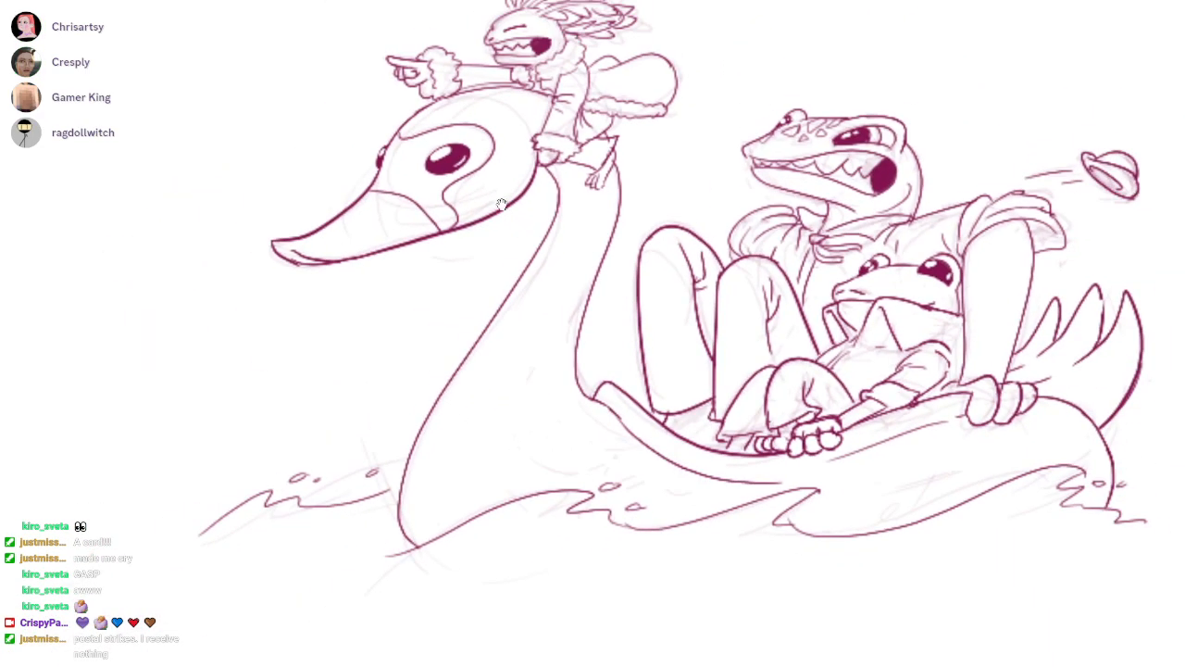
pyautogui.moveTo(302, 255)
pyautogui.keyDown('ctrl'); pyautogui.mouseDown()
pyautogui.moveTo(323, 273)
pyautogui.moveTo(331, 253)
pyautogui.moveTo(315, 248)
pyautogui.mouseUp(); pyautogui.keyUp('ctrl')
pyautogui.press('e')
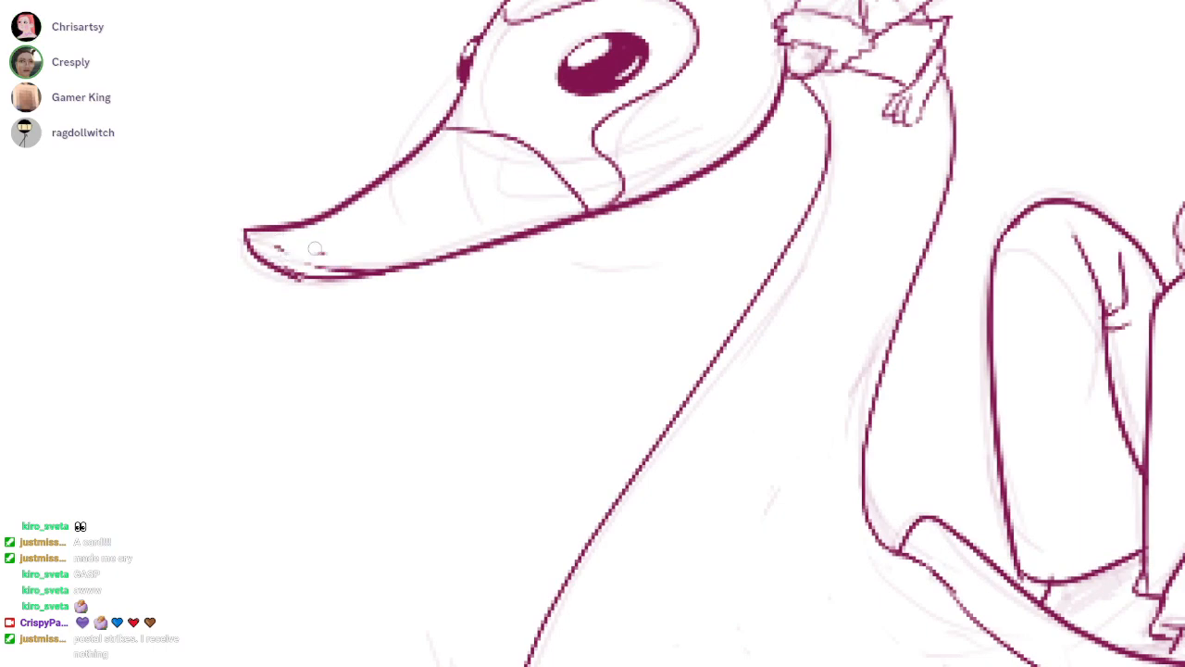
pyautogui.hotkey('ctrl', 'z')
pyautogui.hotkey('ctrl', 'z')
pyautogui.moveTo(523, 202); pyautogui.dragTo(347, 198)
pyautogui.keyDown('ctrl'); pyautogui.moveTo(551, 202); pyautogui.dragTo(501, 204); pyautogui.keyUp('ctrl')
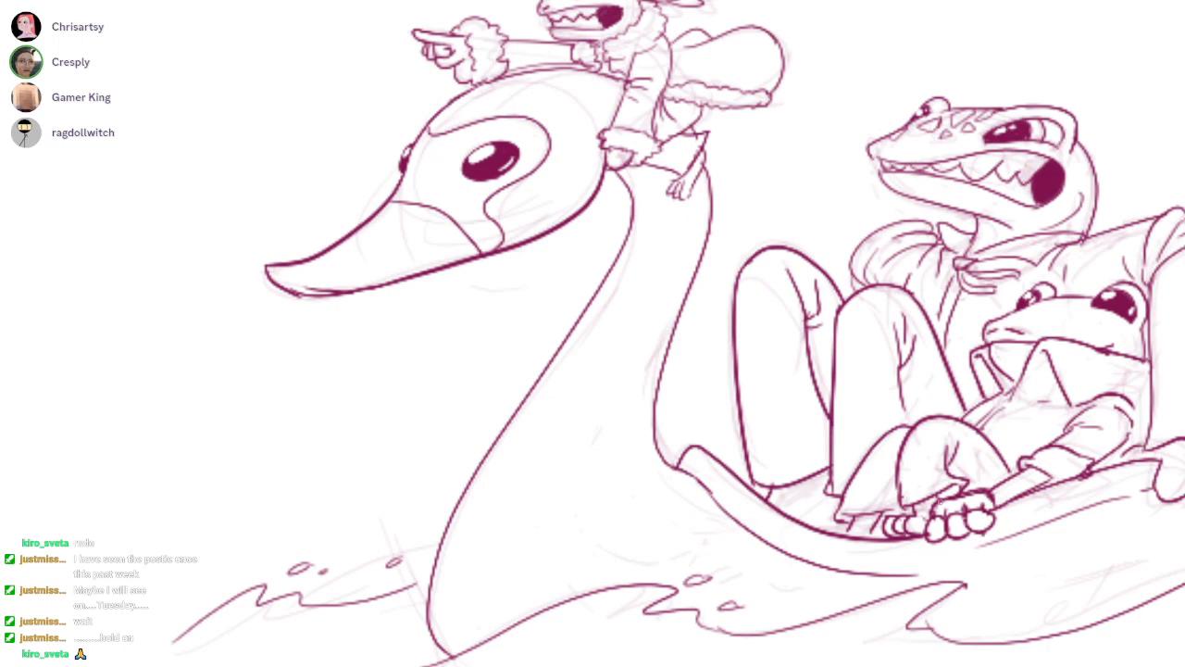
# Shade the large lizard's head, neck and propped arm down to its fingers in pale magenta
pyautogui.moveTo(942, 503); pyautogui.dragTo(595, 526)
pyautogui.scroll(1, 926, 434)
pyautogui.moveTo(963, 422); pyautogui.dragTo(957, 454)
pyautogui.scroll(1, 940, 502)
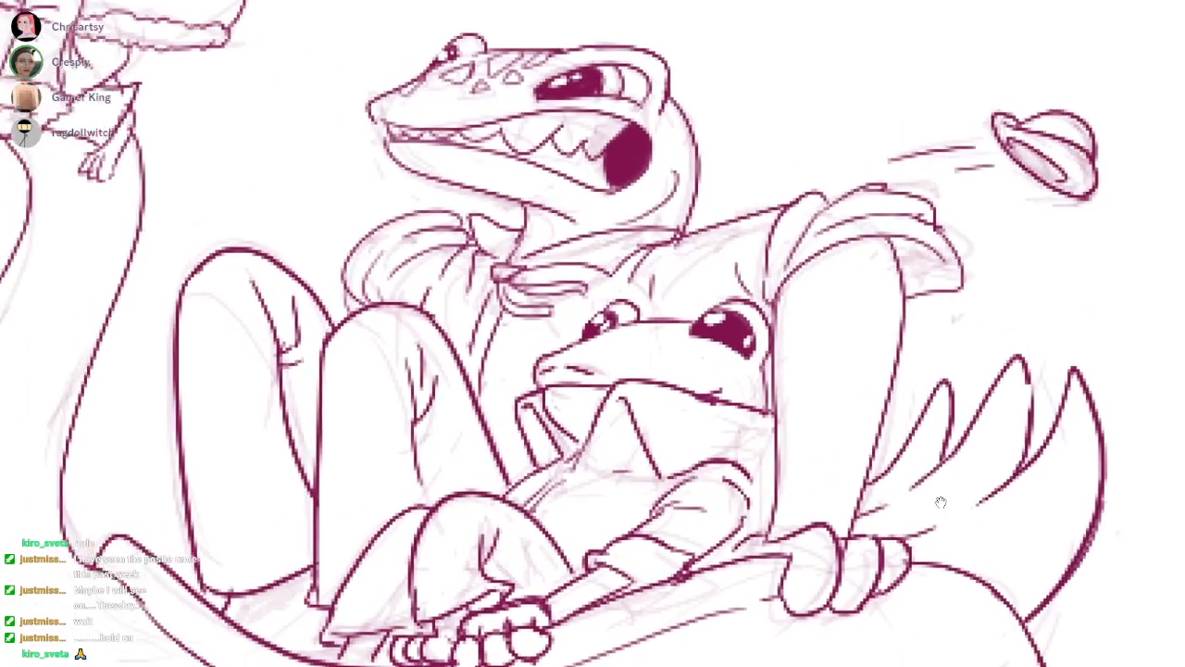
pyautogui.moveTo(941, 502); pyautogui.dragTo(956, 492)
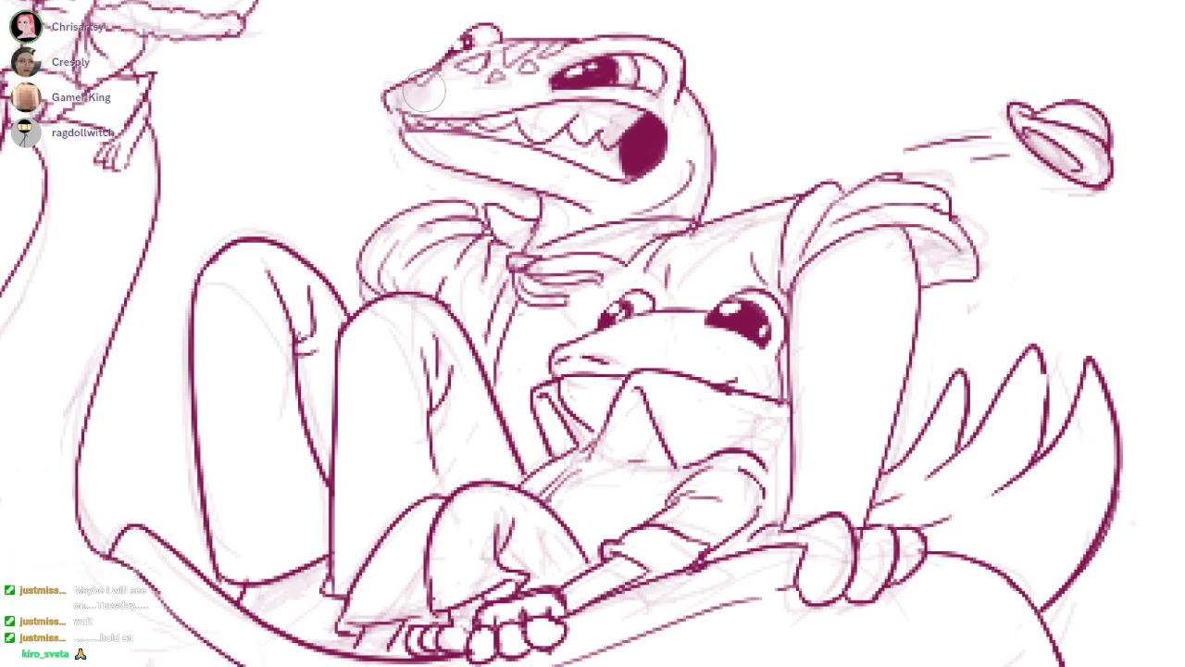
pyautogui.moveTo(450, 77)
pyautogui.mouseDown()
pyautogui.moveTo(487, 95)
pyautogui.moveTo(544, 79)
pyautogui.moveTo(479, 39)
pyautogui.moveTo(492, 51)
pyautogui.moveTo(515, 35)
pyautogui.moveTo(524, 67)
pyautogui.moveTo(659, 55)
pyautogui.moveTo(648, 102)
pyautogui.moveTo(500, 100)
pyautogui.moveTo(678, 138)
pyautogui.moveTo(694, 185)
pyautogui.moveTo(611, 199)
pyautogui.moveTo(466, 156)
pyautogui.moveTo(525, 167)
pyautogui.moveTo(570, 195)
pyautogui.moveTo(556, 218)
pyautogui.moveTo(662, 193)
pyautogui.mouseUp()
pyautogui.moveTo(828, 278)
pyautogui.mouseDown()
pyautogui.moveTo(883, 381)
pyautogui.moveTo(863, 381)
pyautogui.moveTo(808, 484)
pyautogui.moveTo(814, 518)
pyautogui.moveTo(782, 542)
pyautogui.moveTo(826, 550)
pyautogui.moveTo(820, 576)
pyautogui.moveTo(863, 500)
pyautogui.moveTo(873, 571)
pyautogui.moveTo(915, 552)
pyautogui.mouseUp()
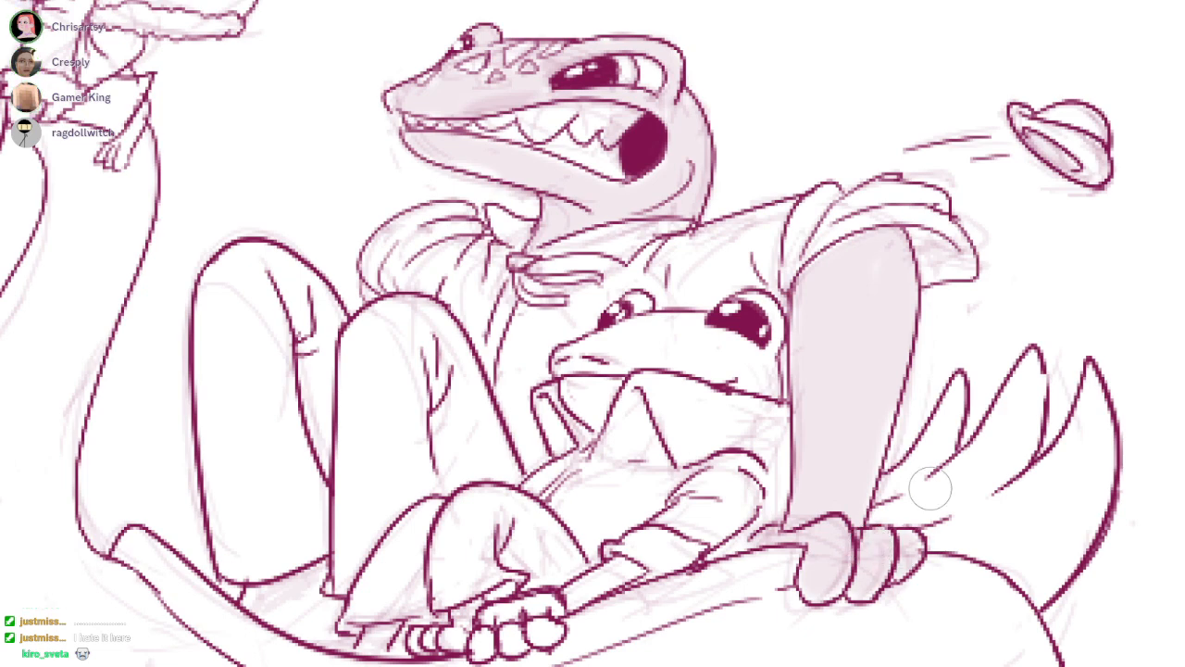
# Shade the boat's interior beneath the large lizard's legs and the shadowed sides and folds of both trouser legs
pyautogui.moveTo(674, 367); pyautogui.dragTo(806, 359)
pyautogui.moveTo(384, 588); pyautogui.dragTo(461, 611)
pyautogui.moveTo(955, 504); pyautogui.dragTo(940, 502)
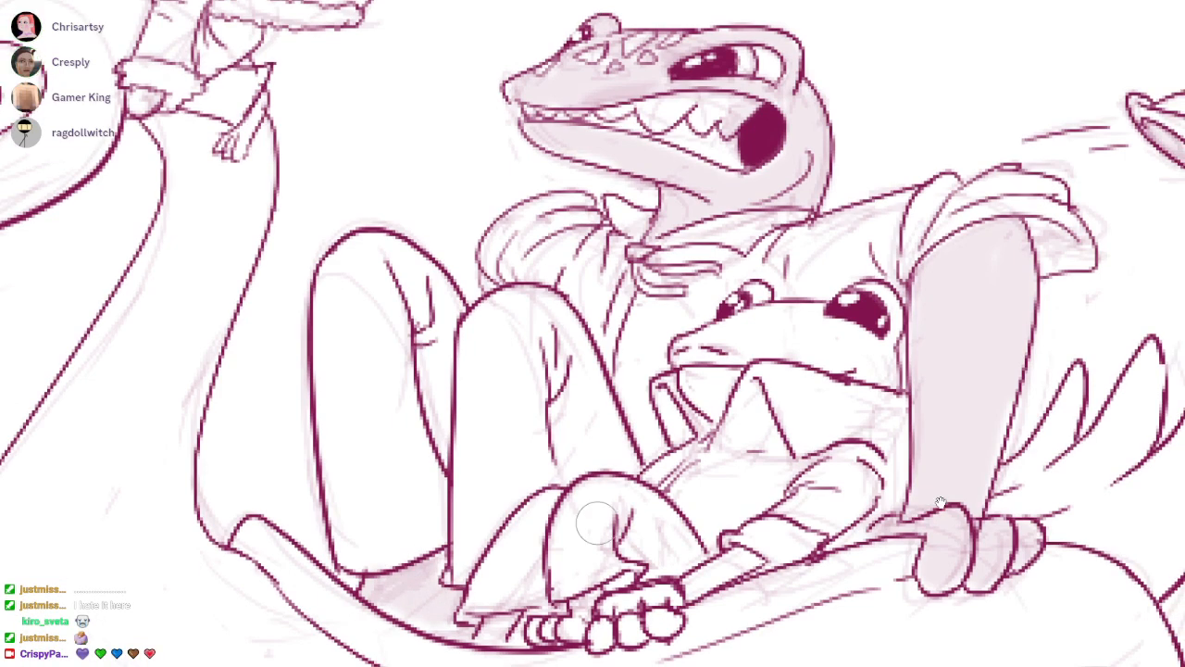
pyautogui.moveTo(399, 298); pyautogui.dragTo(451, 563)
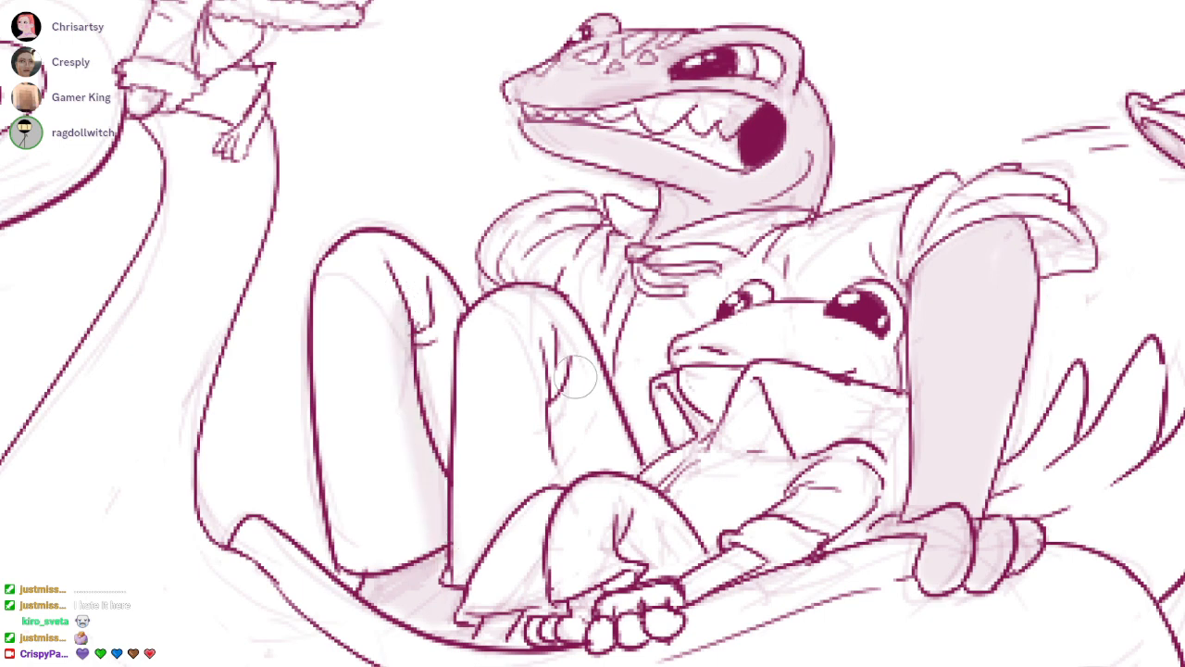
pyautogui.moveTo(546, 356); pyautogui.dragTo(546, 499)
pyautogui.moveTo(569, 385); pyautogui.dragTo(569, 461)
pyautogui.moveTo(566, 362); pyautogui.dragTo(574, 500)
pyautogui.moveTo(441, 347); pyautogui.dragTo(444, 447)
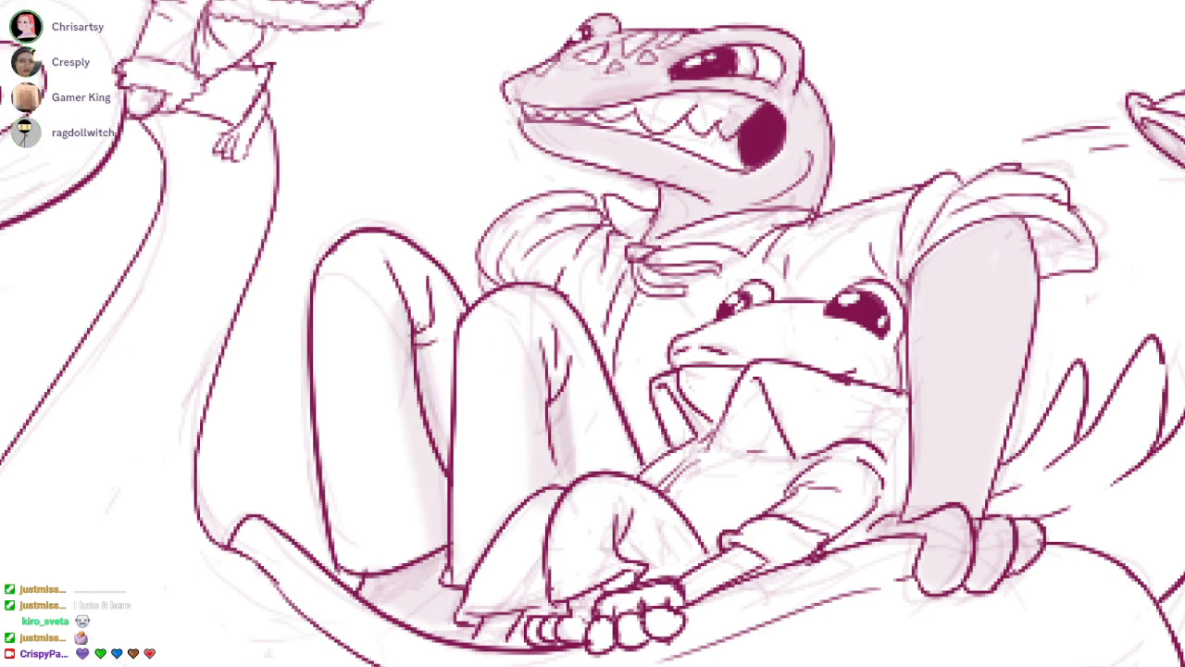
pyautogui.moveTo(411, 327); pyautogui.dragTo(444, 429)
pyautogui.moveTo(387, 242); pyautogui.dragTo(460, 313)
pyautogui.moveTo(546, 291); pyautogui.dragTo(627, 463)
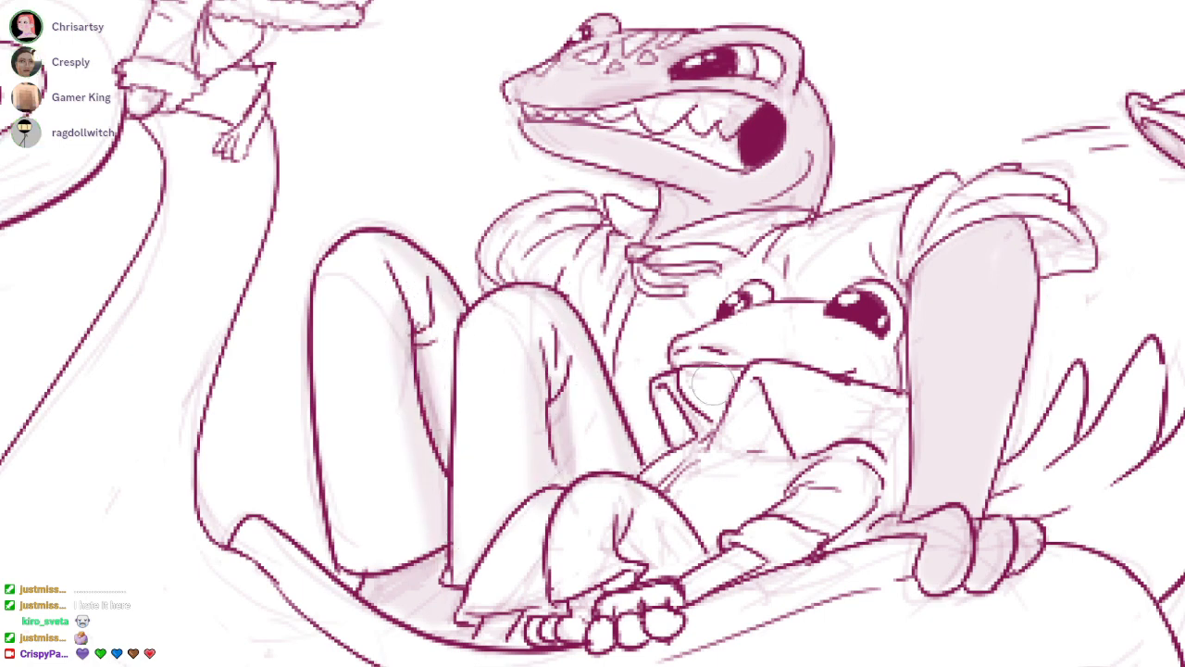
# Shade the large lizard's neckerchief and shirt shoulder, and deepen the shadows on its neck, propped arm and hand
pyautogui.moveTo(1016, 437); pyautogui.dragTo(941, 502)
pyautogui.moveTo(596, 315); pyautogui.dragTo(675, 318)
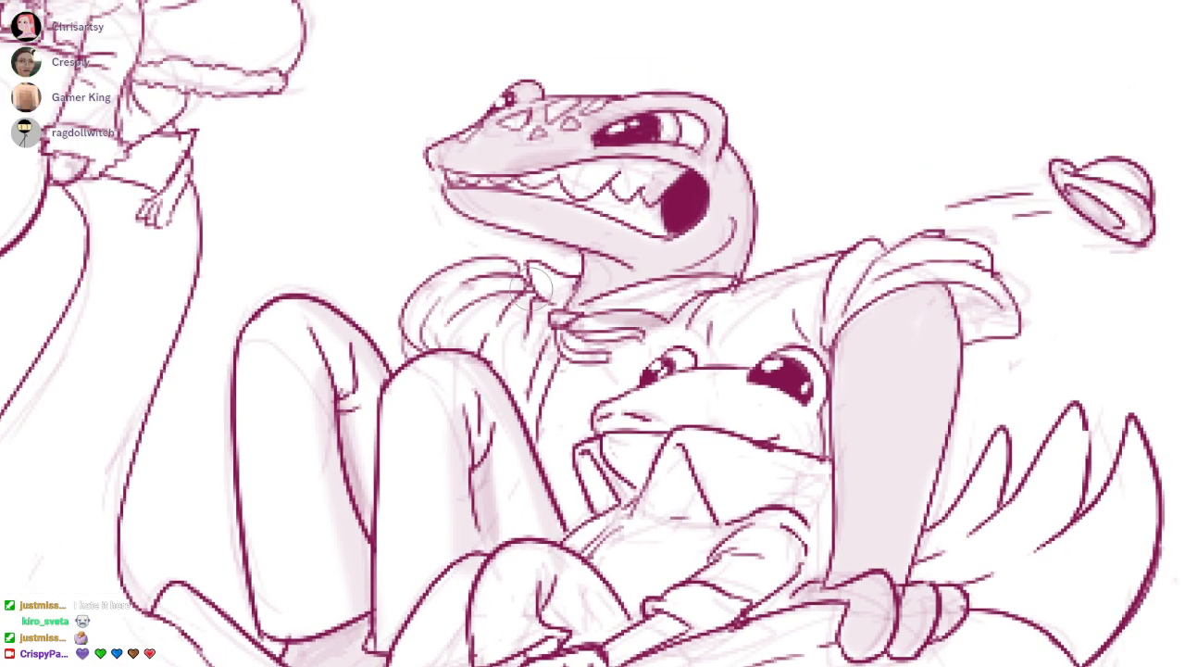
pyautogui.moveTo(531, 289); pyautogui.dragTo(556, 318)
pyautogui.moveTo(702, 344)
pyautogui.mouseDown()
pyautogui.moveTo(621, 329)
pyautogui.moveTo(736, 320)
pyautogui.moveTo(880, 278)
pyautogui.moveTo(833, 297)
pyautogui.moveTo(916, 287)
pyautogui.moveTo(911, 296)
pyautogui.moveTo(785, 322)
pyautogui.moveTo(915, 262)
pyautogui.mouseUp()
pyautogui.moveTo(846, 558)
pyautogui.mouseDown()
pyautogui.moveTo(939, 502)
pyautogui.moveTo(927, 561)
pyautogui.mouseUp()
pyautogui.scroll(-2, 940, 502)
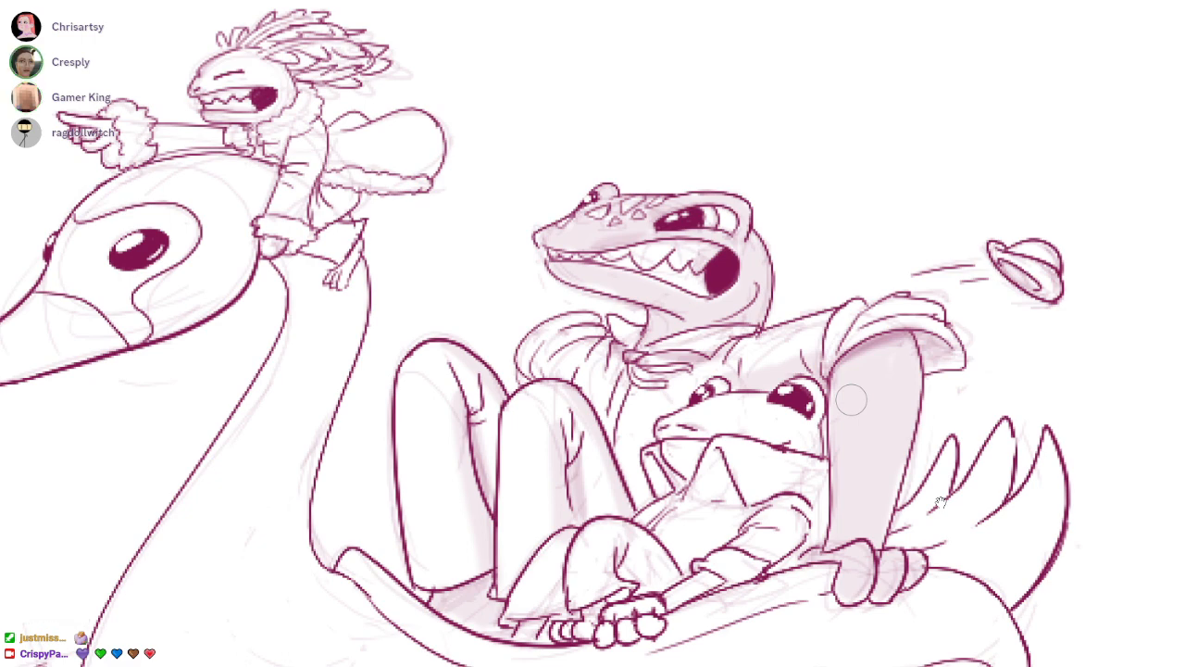
pyautogui.moveTo(896, 343)
pyautogui.mouseDown()
pyautogui.moveTo(885, 543)
pyautogui.moveTo(995, 511)
pyautogui.mouseUp()
# Shade the small frog's shirt front, the inside of its pointed collar and its chin
pyautogui.scroll(2, 940, 502)
pyautogui.moveTo(744, 392)
pyautogui.mouseDown()
pyautogui.moveTo(748, 423)
pyautogui.moveTo(732, 442)
pyautogui.mouseUp()
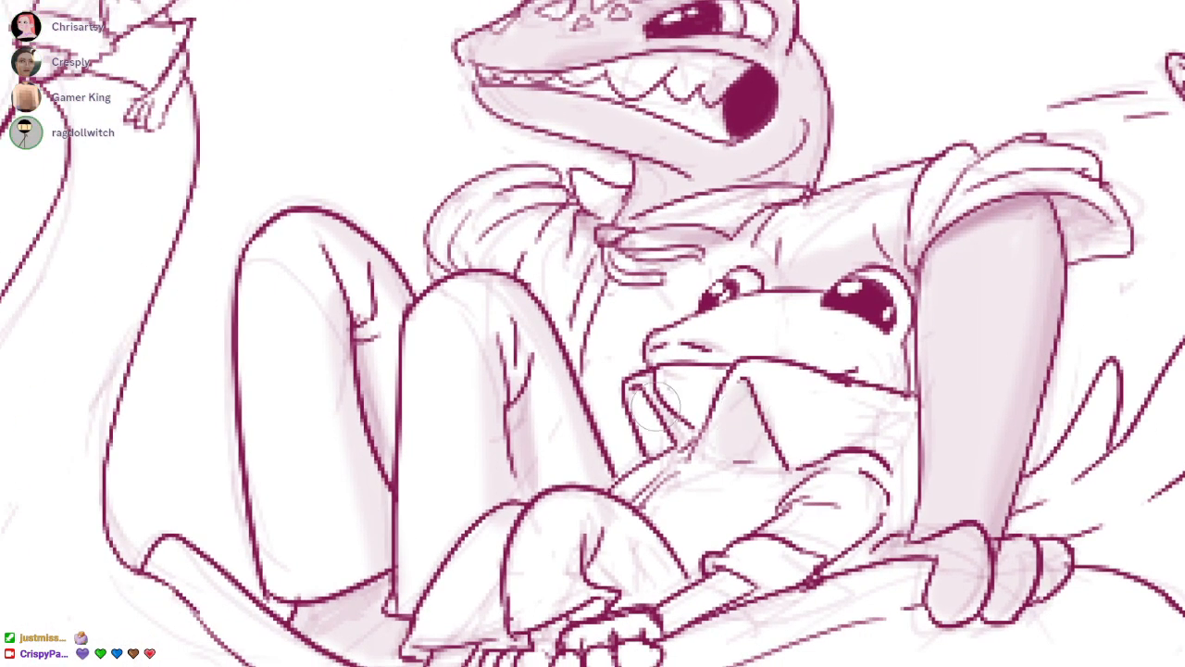
pyautogui.moveTo(652, 397); pyautogui.dragTo(666, 455)
pyautogui.moveTo(671, 368)
pyautogui.mouseDown()
pyautogui.moveTo(686, 408)
pyautogui.moveTo(732, 380)
pyautogui.moveTo(698, 396)
pyautogui.mouseUp()
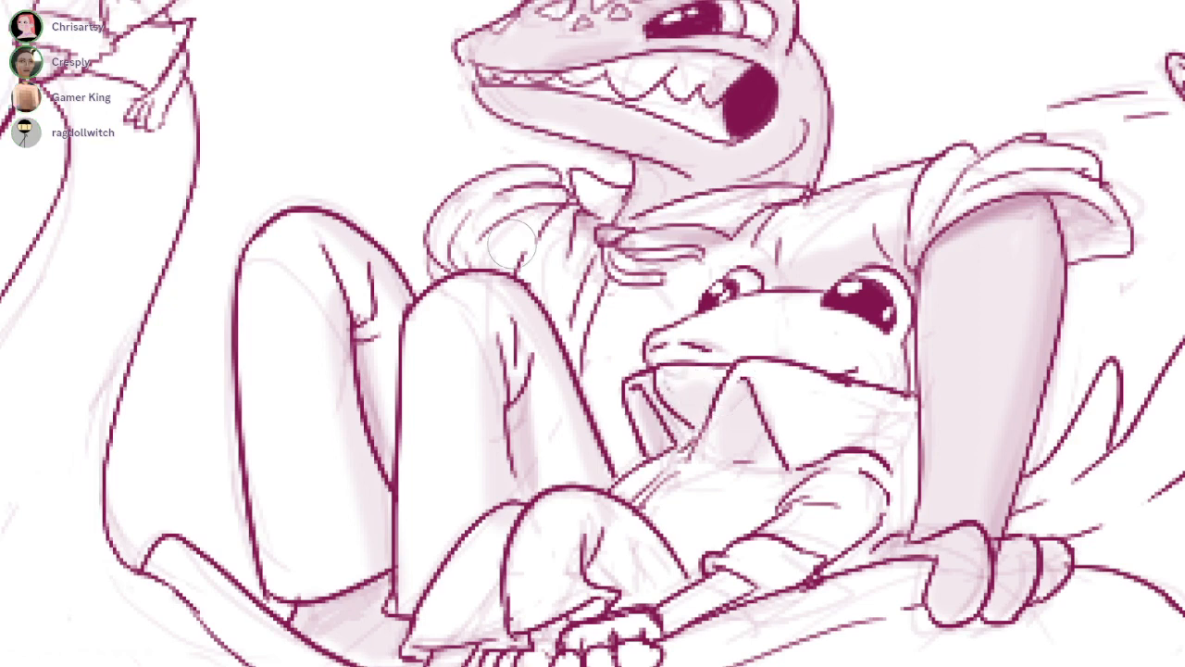
# Shade the large lizard's far puffed sleeve and its shirt around the small frog's head
pyautogui.moveTo(511, 247)
pyautogui.mouseDown()
pyautogui.moveTo(469, 237)
pyautogui.moveTo(515, 250)
pyautogui.moveTo(498, 233)
pyautogui.moveTo(462, 243)
pyautogui.mouseUp()
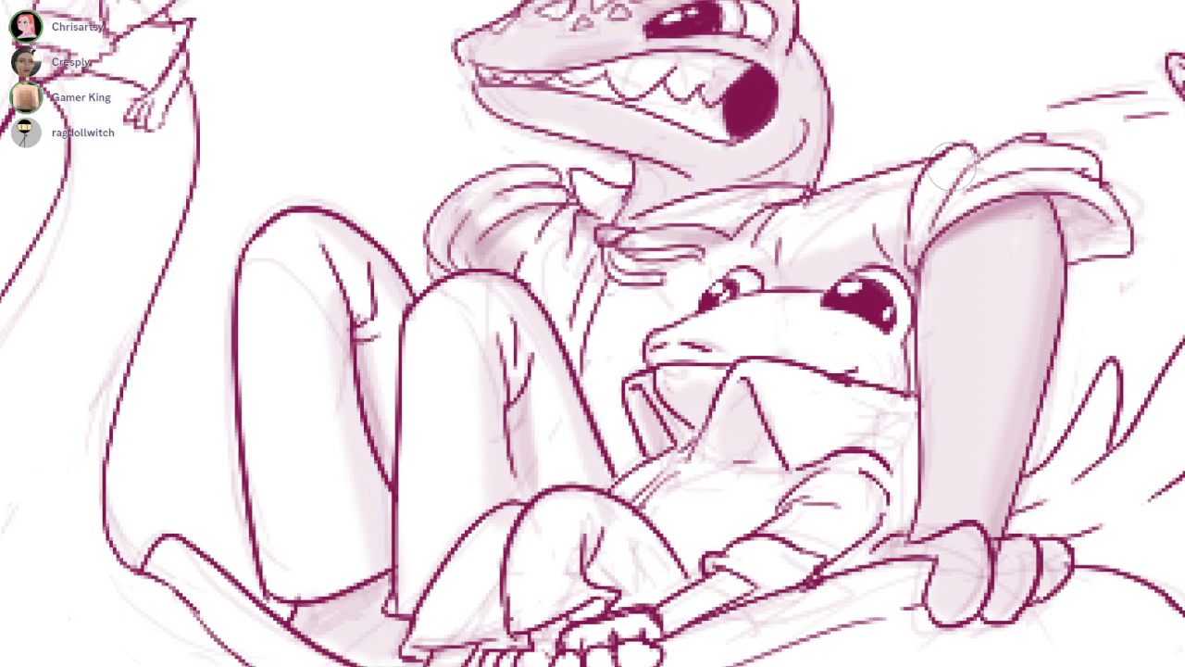
pyautogui.moveTo(916, 188); pyautogui.dragTo(899, 242)
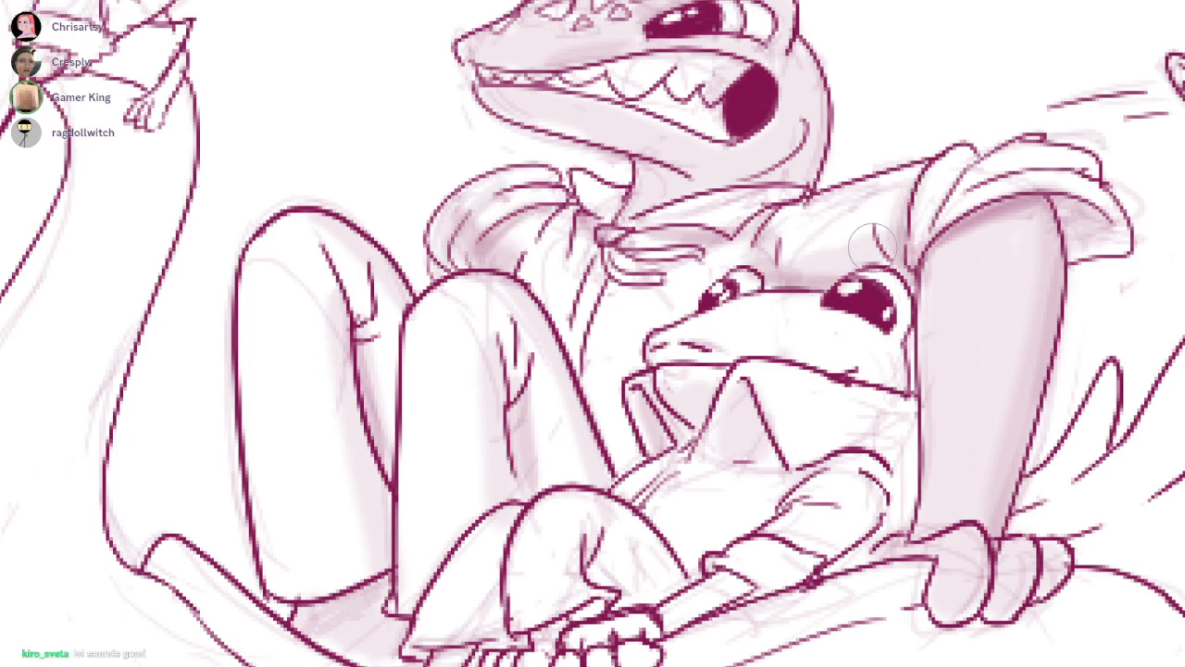
pyautogui.moveTo(757, 246)
pyautogui.mouseDown()
pyautogui.moveTo(631, 330)
pyautogui.moveTo(598, 428)
pyautogui.mouseUp()
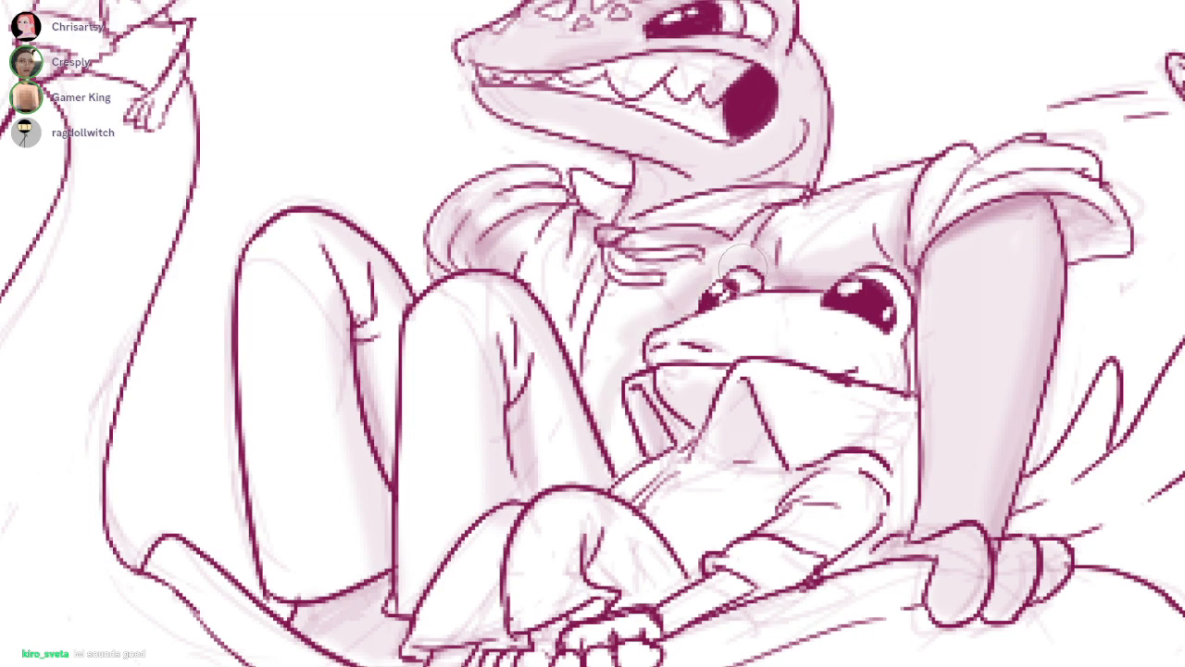
# Shade the large lizard's teeth and collar, plus the back and lower jaw of the small frog's head
pyautogui.moveTo(982, 409); pyautogui.dragTo(942, 503)
pyautogui.moveTo(702, 119)
pyautogui.mouseDown()
pyautogui.moveTo(690, 101)
pyautogui.moveTo(683, 114)
pyautogui.mouseUp()
pyautogui.moveTo(583, 185)
pyautogui.mouseDown()
pyautogui.moveTo(627, 167)
pyautogui.moveTo(693, 180)
pyautogui.moveTo(518, 169)
pyautogui.moveTo(672, 208)
pyautogui.moveTo(663, 202)
pyautogui.mouseUp()
pyautogui.moveTo(785, 436); pyautogui.dragTo(828, 271)
pyautogui.moveTo(899, 216)
pyautogui.mouseDown()
pyautogui.moveTo(896, 310)
pyautogui.moveTo(875, 294)
pyautogui.moveTo(896, 274)
pyautogui.mouseUp()
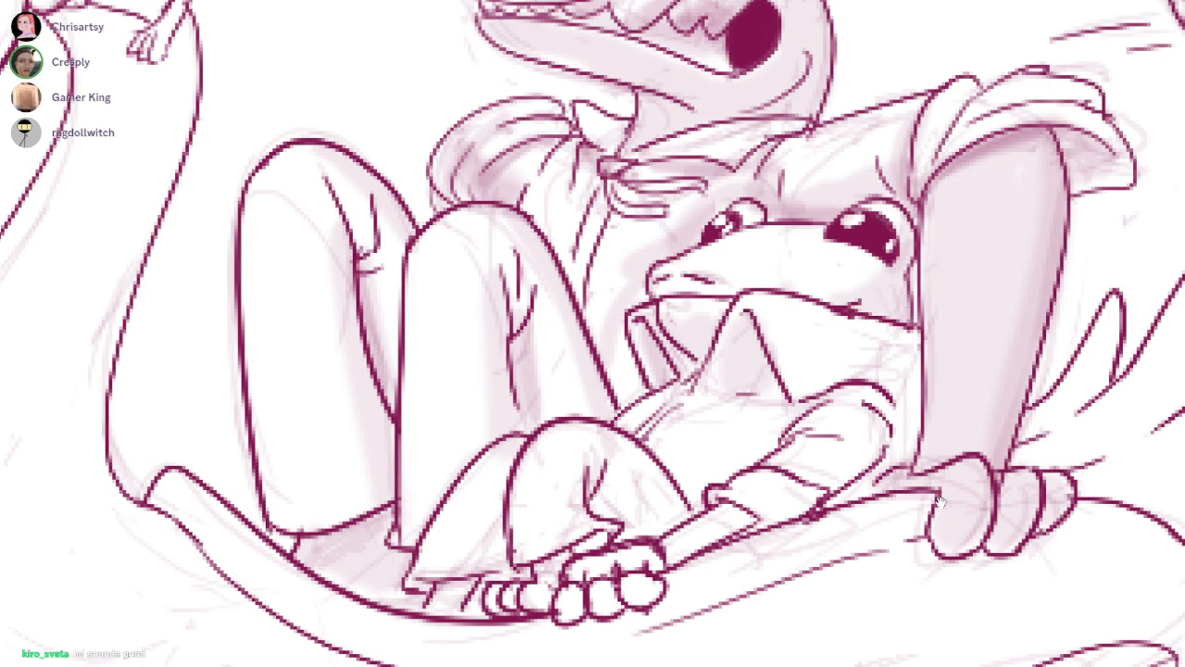
pyautogui.moveTo(676, 283); pyautogui.dragTo(785, 310)
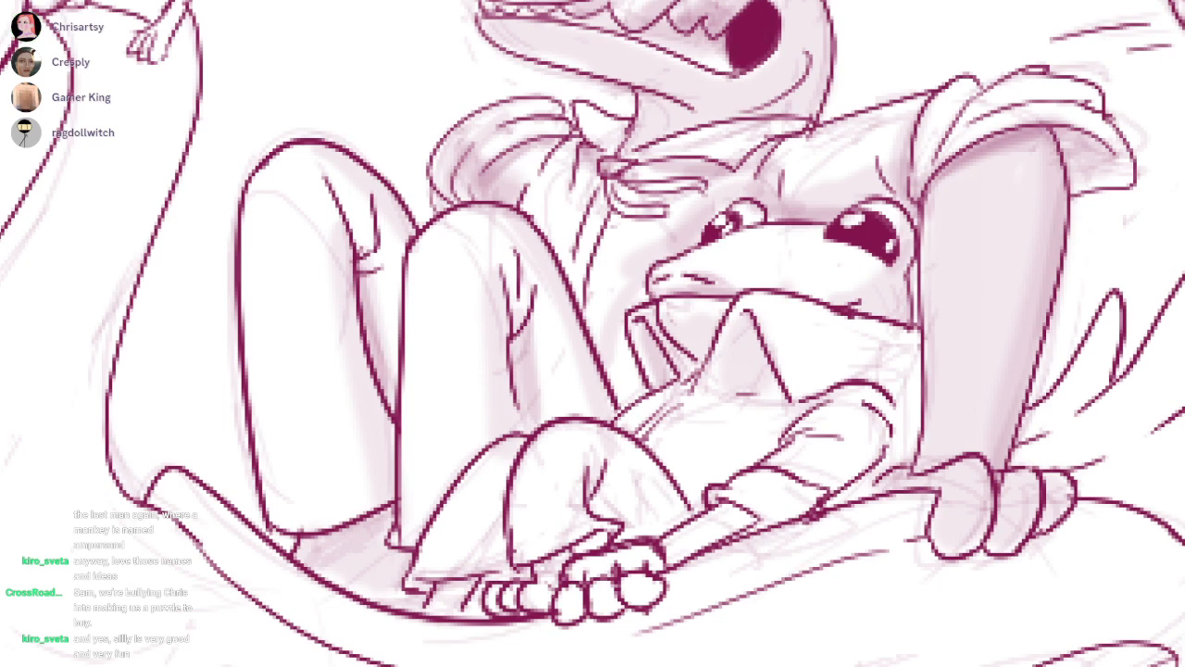
# Shade inside the large lizard's near sleeve, and add shadows to the small frog's collar, shirt belly and back
pyautogui.moveTo(952, 168); pyautogui.dragTo(1079, 130)
pyautogui.moveTo(906, 227)
pyautogui.mouseDown()
pyautogui.moveTo(863, 290)
pyautogui.moveTo(857, 366)
pyautogui.moveTo(848, 326)
pyautogui.mouseUp()
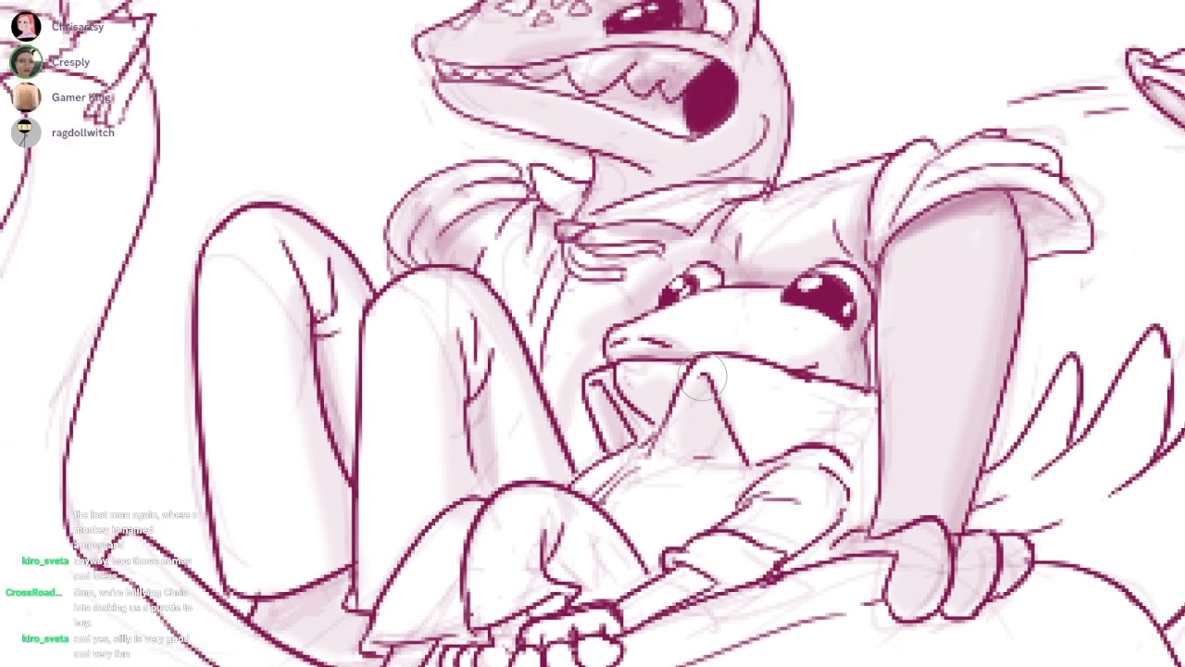
pyautogui.moveTo(711, 382); pyautogui.dragTo(680, 443)
pyautogui.moveTo(612, 409)
pyautogui.mouseDown()
pyautogui.moveTo(608, 399)
pyautogui.moveTo(616, 433)
pyautogui.mouseUp()
pyautogui.moveTo(732, 491)
pyautogui.mouseDown()
pyautogui.moveTo(718, 449)
pyautogui.moveTo(631, 513)
pyautogui.moveTo(702, 454)
pyautogui.moveTo(673, 505)
pyautogui.mouseUp()
pyautogui.moveTo(817, 436)
pyautogui.mouseDown()
pyautogui.moveTo(806, 475)
pyautogui.moveTo(838, 454)
pyautogui.moveTo(819, 435)
pyautogui.moveTo(843, 379)
pyautogui.moveTo(806, 397)
pyautogui.moveTo(836, 438)
pyautogui.mouseUp()
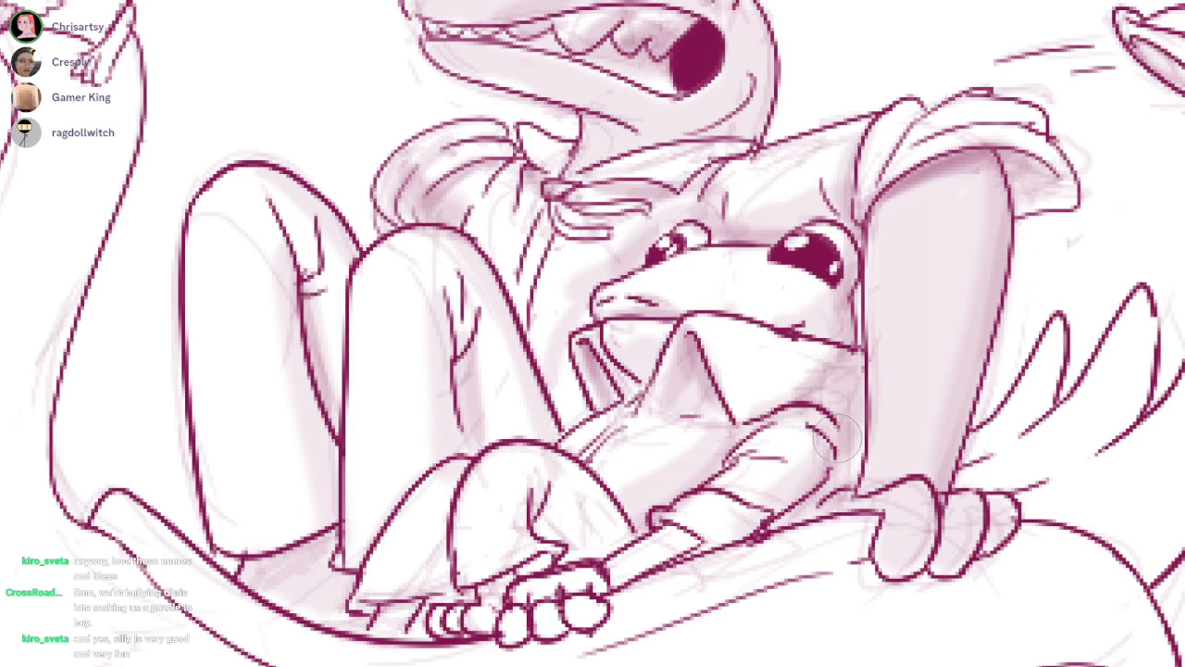
# Shade the folds, undersides and hems of the small frog's flared trouser legs
pyautogui.moveTo(565, 547)
pyautogui.mouseDown()
pyautogui.moveTo(568, 518)
pyautogui.moveTo(557, 522)
pyautogui.moveTo(587, 545)
pyautogui.mouseUp()
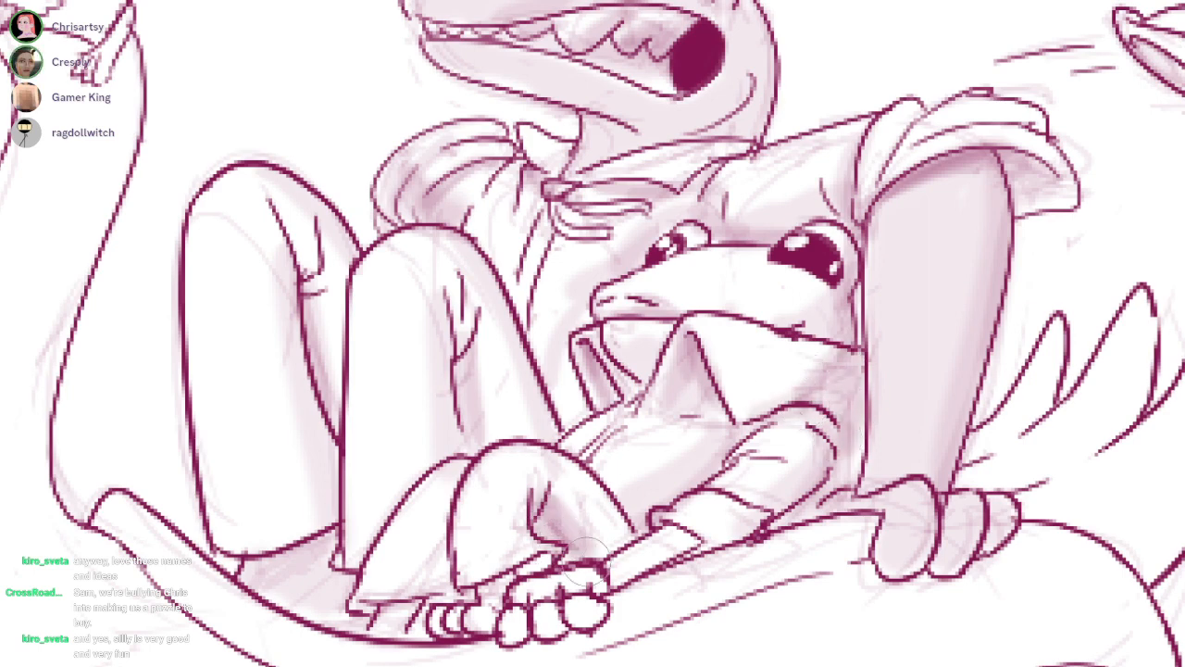
pyautogui.moveTo(449, 551)
pyautogui.mouseDown()
pyautogui.moveTo(421, 575)
pyautogui.moveTo(449, 515)
pyautogui.moveTo(422, 592)
pyautogui.mouseUp()
pyautogui.moveTo(582, 458); pyautogui.dragTo(597, 540)
pyautogui.moveTo(545, 498)
pyautogui.mouseDown()
pyautogui.moveTo(515, 517)
pyautogui.moveTo(537, 565)
pyautogui.moveTo(503, 574)
pyautogui.mouseUp()
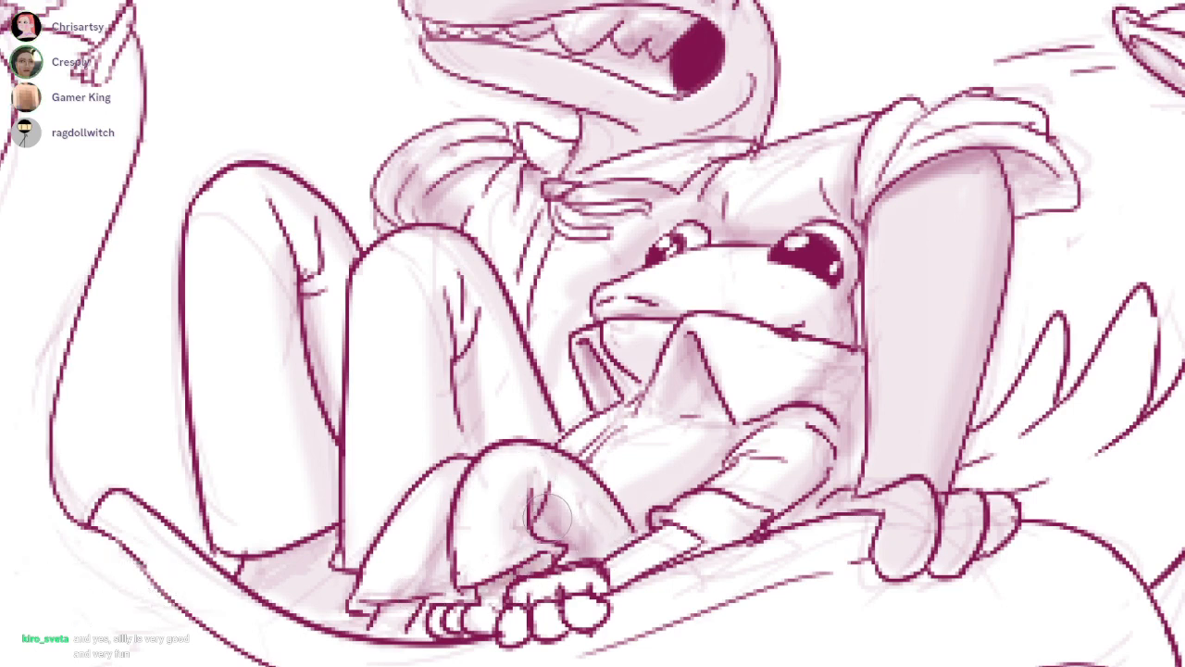
pyautogui.moveTo(384, 603); pyautogui.dragTo(427, 600)
# Deepen the rounded shading along both of the large lizard's trouser legs, redoing the strokes that miss
pyautogui.moveTo(809, 169); pyautogui.dragTo(945, 159)
pyautogui.moveTo(383, 550)
pyautogui.mouseDown()
pyautogui.moveTo(407, 529)
pyautogui.moveTo(428, 543)
pyautogui.mouseUp()
pyautogui.moveTo(414, 222); pyautogui.dragTo(477, 486)
pyautogui.hotkey('ctrl', 'z')
pyautogui.moveTo(410, 233); pyautogui.dragTo(456, 486)
pyautogui.moveTo(449, 276); pyautogui.dragTo(459, 413)
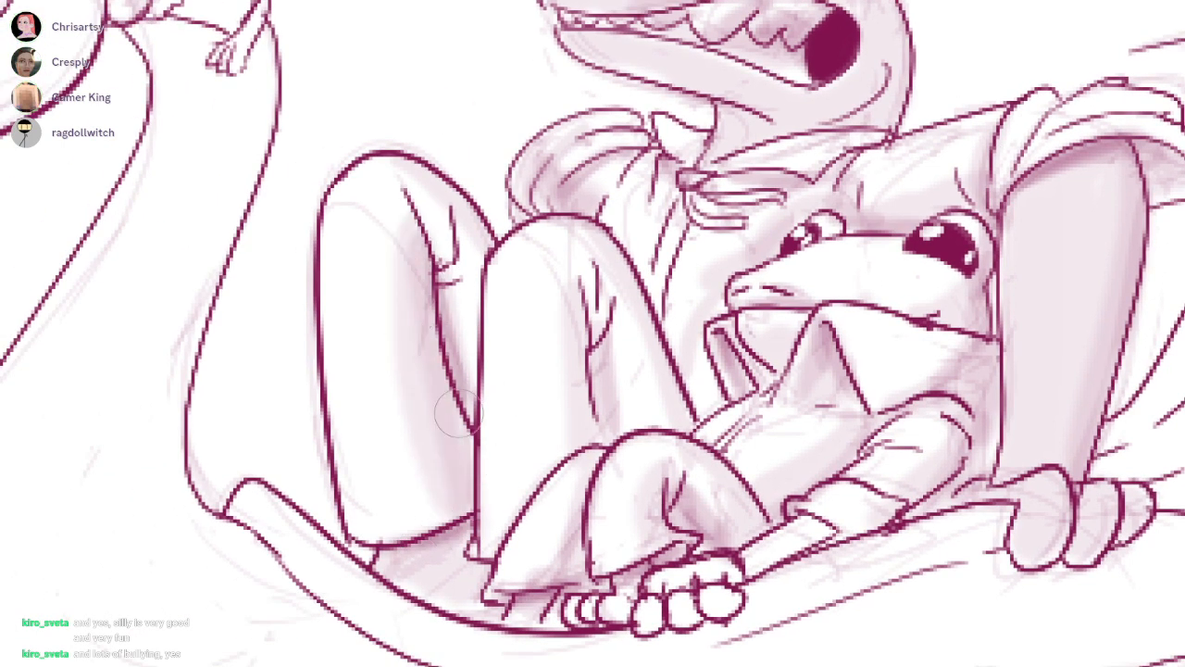
pyautogui.moveTo(563, 271); pyautogui.dragTo(580, 424)
pyautogui.moveTo(599, 323); pyautogui.dragTo(608, 418)
pyautogui.moveTo(616, 261); pyautogui.dragTo(680, 419)
pyautogui.hotkey('ctrl', 'z')
pyautogui.moveTo(603, 263); pyautogui.dragTo(680, 428)
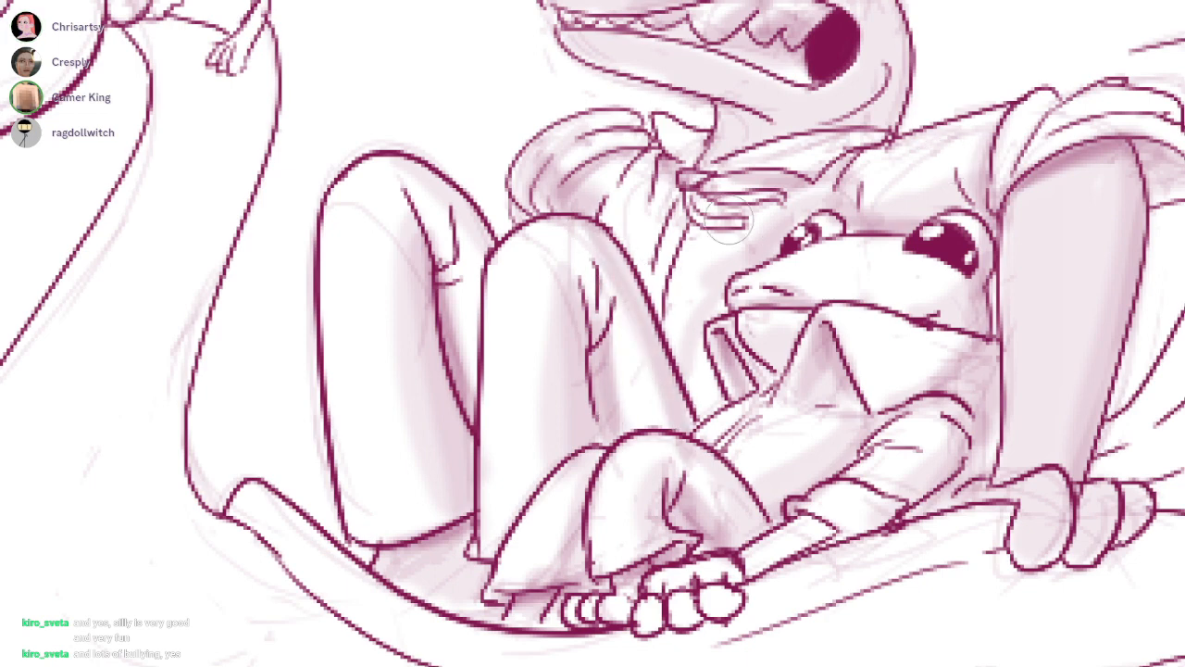
# Shade the large lizard's neckerchief tails and teeth, and deepen the shadows on its jaws, back of head and neck
pyautogui.moveTo(707, 191)
pyautogui.mouseDown()
pyautogui.moveTo(785, 198)
pyautogui.moveTo(722, 224)
pyautogui.moveTo(750, 224)
pyautogui.moveTo(700, 184)
pyautogui.moveTo(746, 196)
pyautogui.mouseUp()
pyautogui.moveTo(824, 113); pyautogui.dragTo(729, 326)
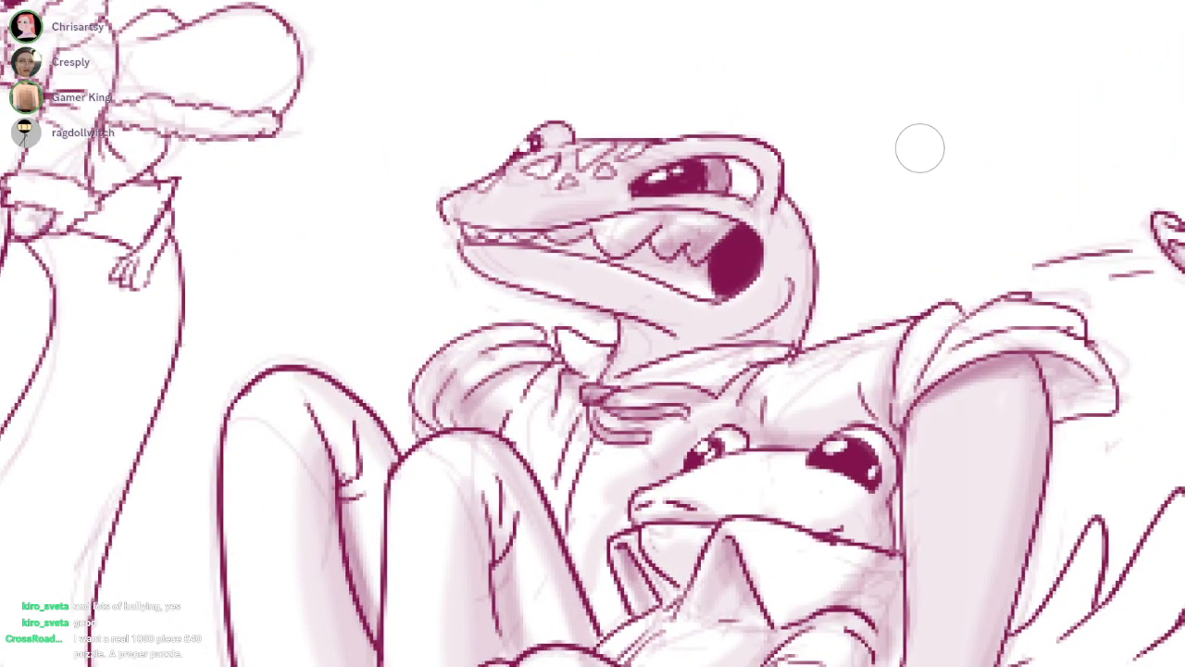
pyautogui.moveTo(645, 219); pyautogui.dragTo(619, 249)
pyautogui.moveTo(699, 213); pyautogui.dragTo(674, 238)
pyautogui.moveTo(946, 122); pyautogui.dragTo(920, 148)
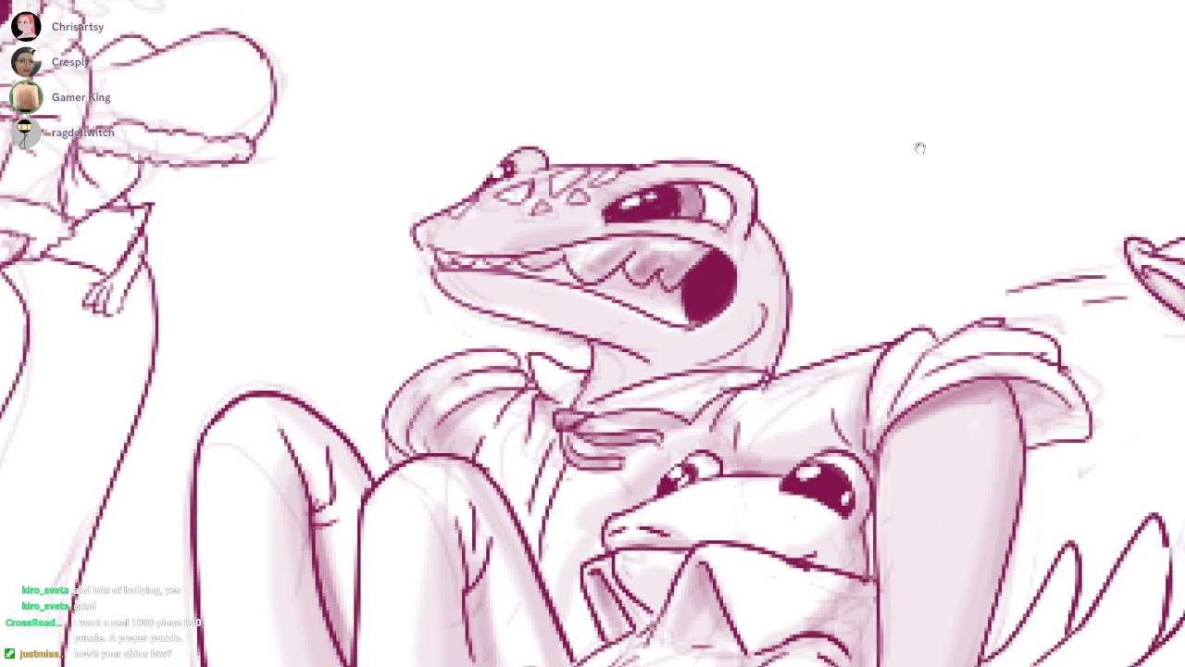
pyautogui.moveTo(538, 229)
pyautogui.mouseDown()
pyautogui.moveTo(769, 262)
pyautogui.moveTo(724, 361)
pyautogui.mouseUp()
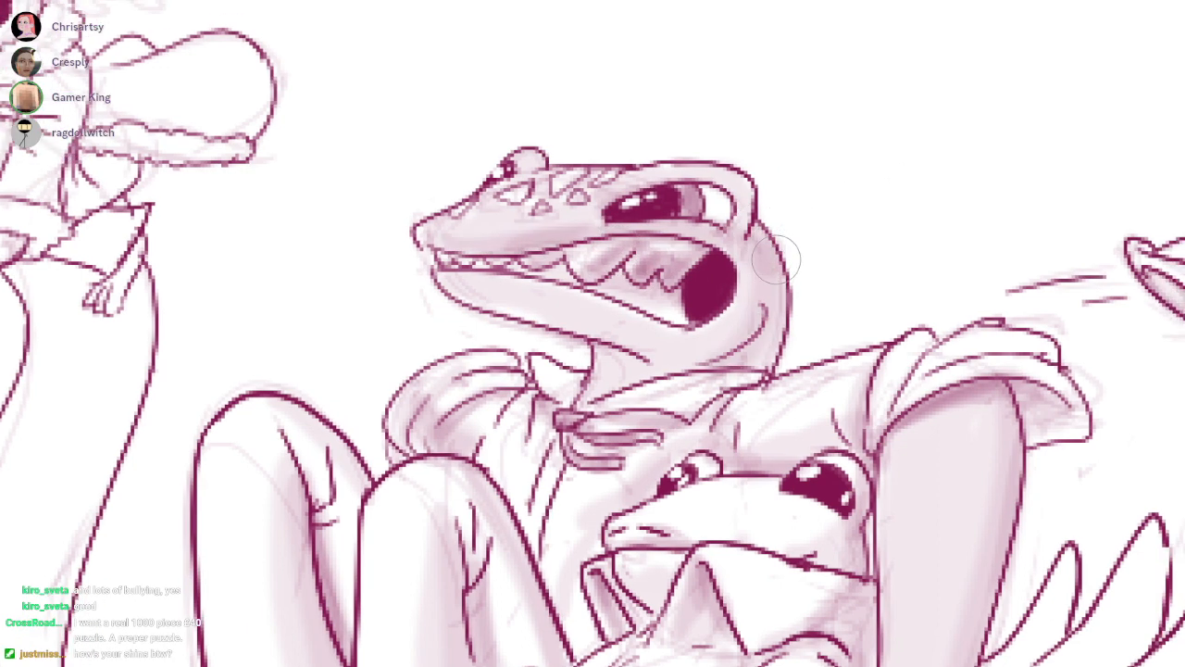
pyautogui.moveTo(777, 259)
pyautogui.mouseDown()
pyautogui.moveTo(701, 357)
pyautogui.moveTo(751, 363)
pyautogui.mouseUp()
pyautogui.moveTo(619, 359)
pyautogui.mouseDown()
pyautogui.moveTo(682, 378)
pyautogui.moveTo(706, 372)
pyautogui.mouseUp()
pyautogui.moveTo(797, 333); pyautogui.dragTo(766, 299)
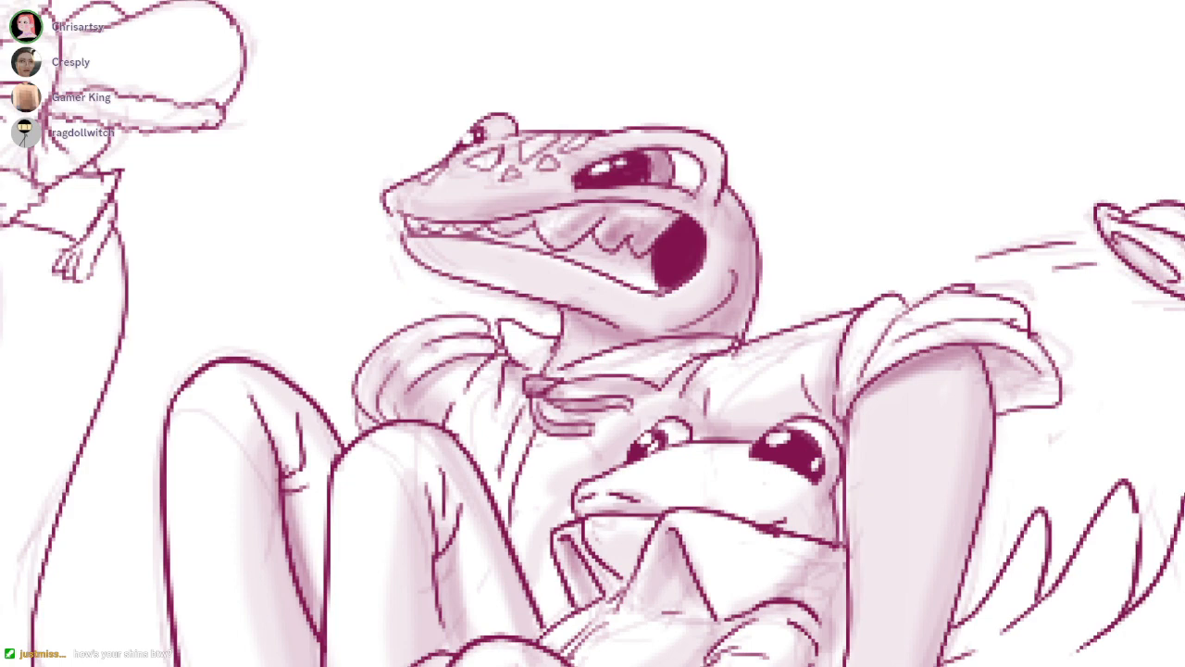
pyautogui.scroll(-3, 669, 245)
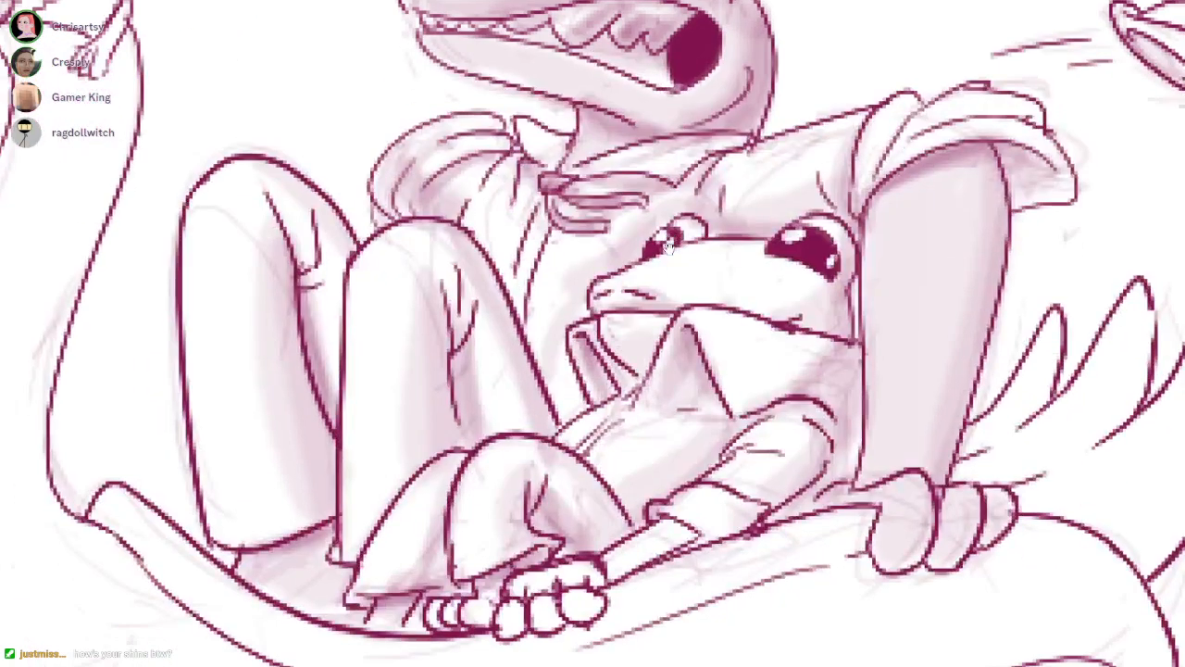
pyautogui.scroll(-2, 763, 450)
pyautogui.scroll(1, 765, 452)
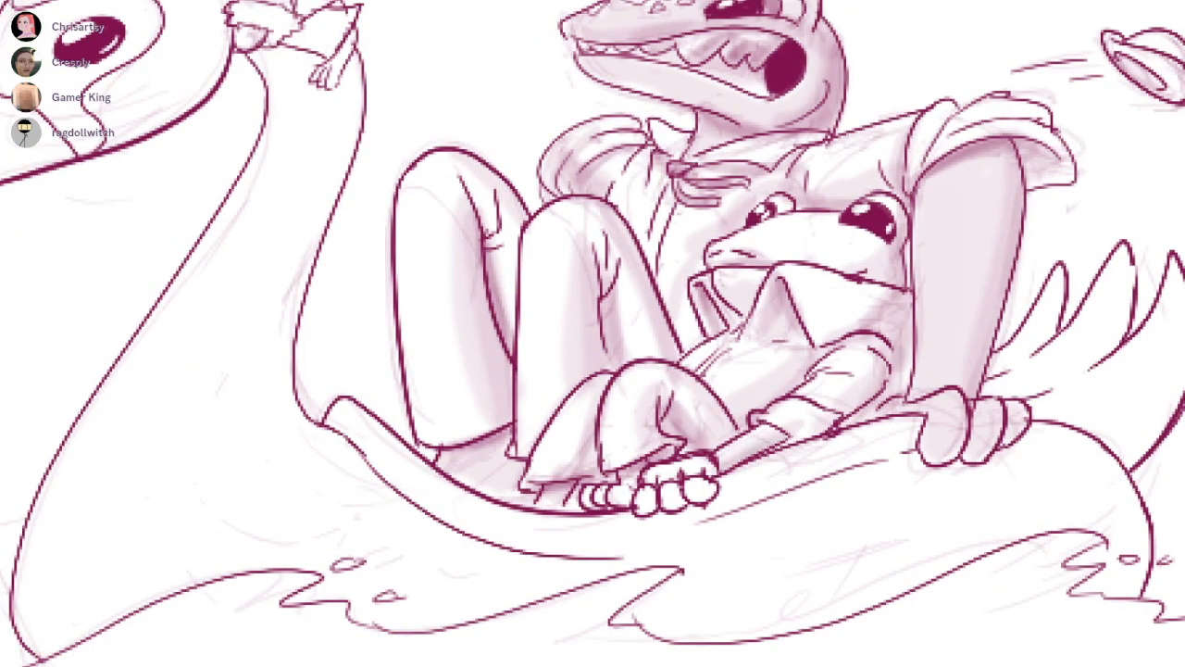
pyautogui.moveTo(651, 496)
pyautogui.mouseDown()
pyautogui.moveTo(689, 502)
pyautogui.moveTo(711, 486)
pyautogui.moveTo(688, 499)
pyautogui.mouseUp()
pyautogui.scroll(-3, 670, 249)
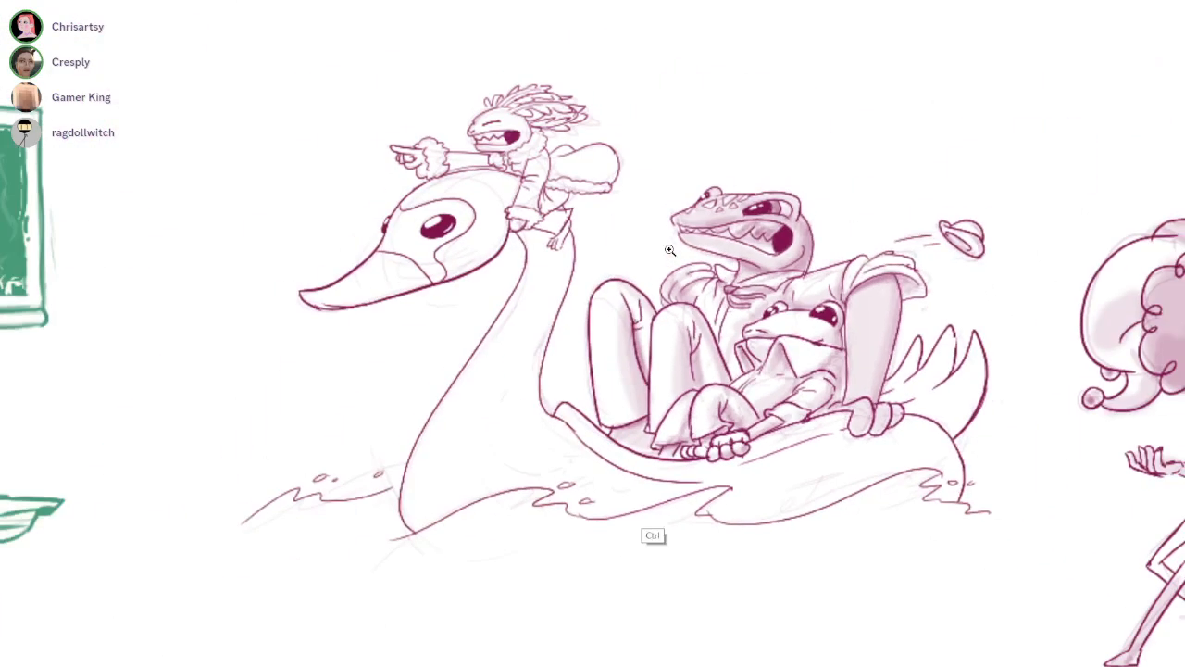
# Shade the swan's face mask, beak, head, neck and body in pale magenta, redoing the stroke that misses
pyautogui.moveTo(670, 250); pyautogui.dragTo(645, 251)
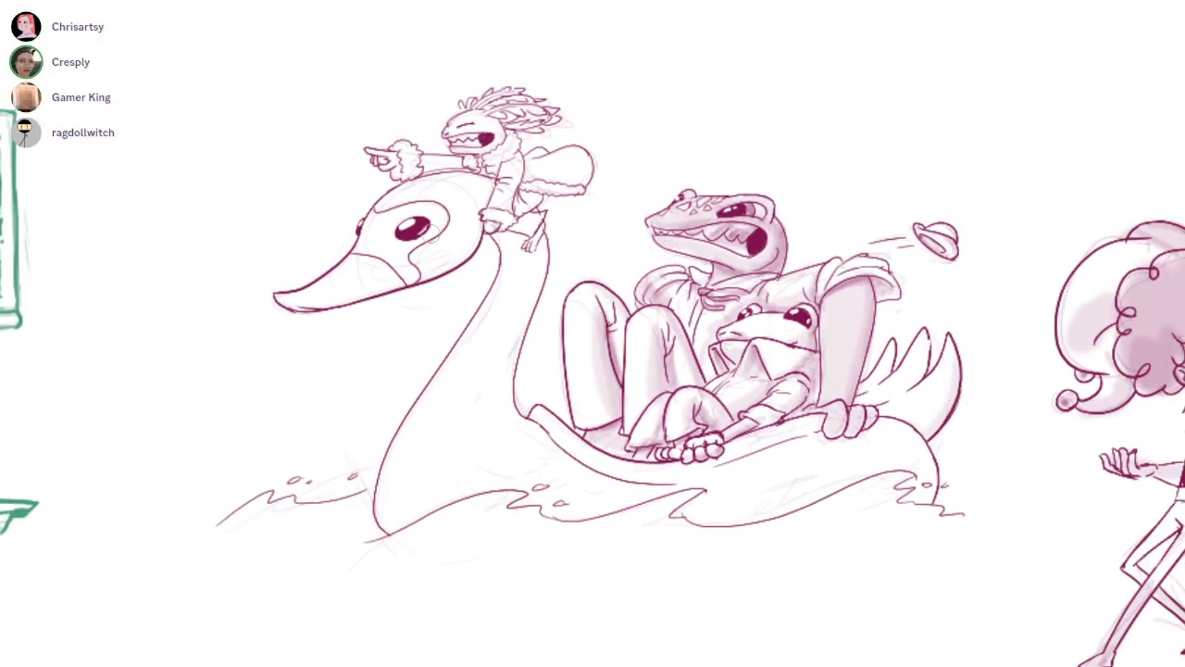
pyautogui.moveTo(369, 282)
pyautogui.mouseDown()
pyautogui.moveTo(299, 298)
pyautogui.moveTo(370, 276)
pyautogui.moveTo(400, 233)
pyautogui.moveTo(371, 231)
pyautogui.moveTo(436, 215)
pyautogui.moveTo(403, 264)
pyautogui.moveTo(381, 208)
pyautogui.moveTo(378, 233)
pyautogui.moveTo(435, 215)
pyautogui.moveTo(397, 267)
pyautogui.moveTo(467, 233)
pyautogui.mouseUp()
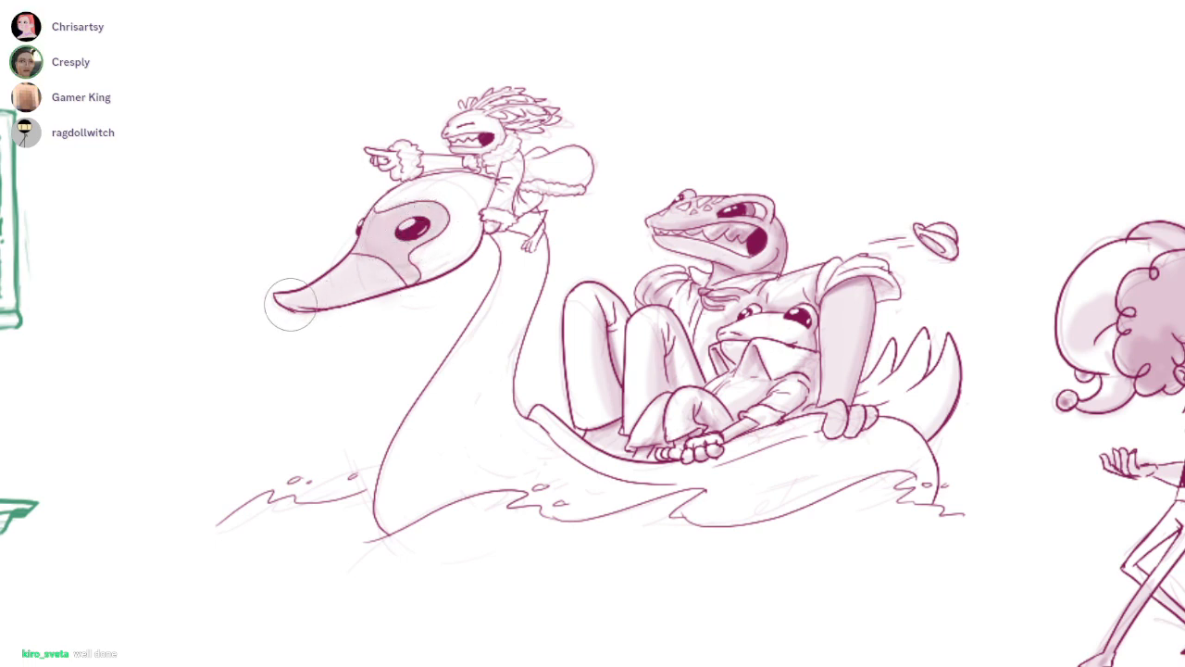
pyautogui.moveTo(290, 304)
pyautogui.mouseDown()
pyautogui.moveTo(430, 264)
pyautogui.moveTo(491, 189)
pyautogui.moveTo(542, 208)
pyautogui.moveTo(500, 426)
pyautogui.moveTo(423, 516)
pyautogui.moveTo(637, 507)
pyautogui.moveTo(840, 472)
pyautogui.moveTo(781, 512)
pyautogui.moveTo(768, 442)
pyautogui.moveTo(952, 362)
pyautogui.moveTo(935, 393)
pyautogui.moveTo(874, 384)
pyautogui.moveTo(870, 398)
pyautogui.moveTo(907, 413)
pyautogui.moveTo(889, 408)
pyautogui.moveTo(824, 457)
pyautogui.moveTo(906, 475)
pyautogui.moveTo(888, 410)
pyautogui.moveTo(898, 482)
pyautogui.mouseUp()
pyautogui.hotkey('ctrl', 'z')
pyautogui.moveTo(637, 401); pyautogui.dragTo(597, 428)
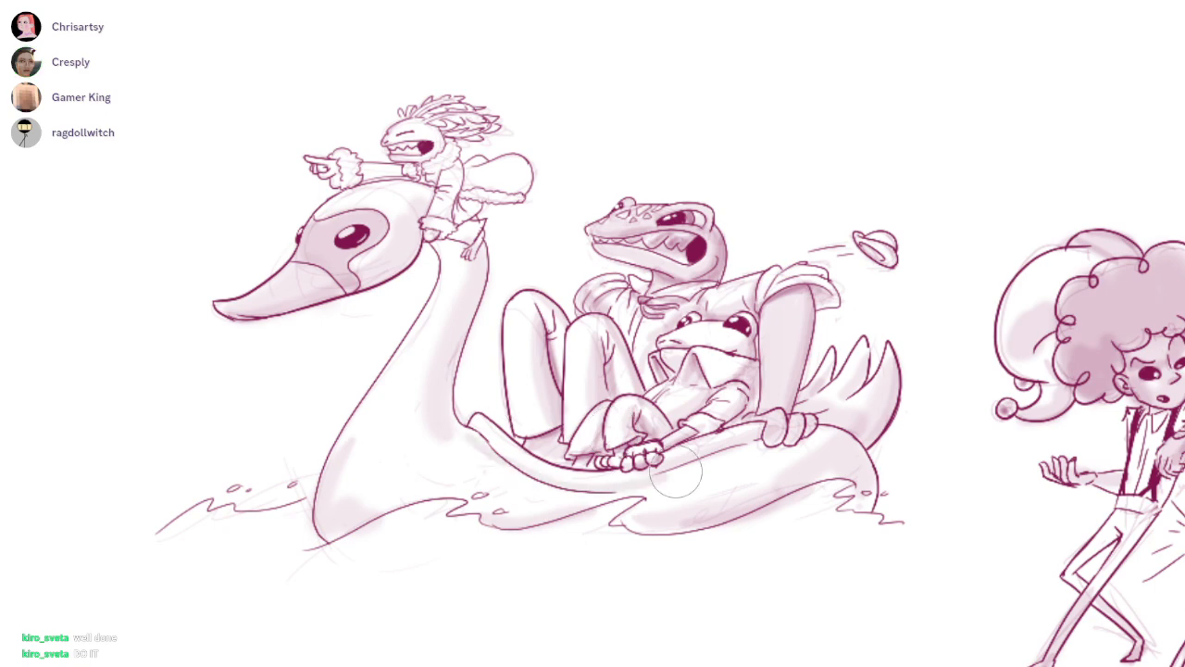
# Deepen the shadow along the swan's rim beneath the riders and darken the large lizard's forearm, redoing the strokes that miss
pyautogui.moveTo(676, 471); pyautogui.dragTo(729, 442)
pyautogui.hotkey('ctrl', 'z')
pyautogui.moveTo(505, 445); pyautogui.dragTo(772, 438)
pyautogui.moveTo(631, 470)
pyautogui.mouseDown()
pyautogui.moveTo(807, 413)
pyautogui.moveTo(797, 429)
pyautogui.moveTo(812, 426)
pyautogui.mouseUp()
pyautogui.moveTo(790, 317); pyautogui.dragTo(782, 408)
pyautogui.hotkey('ctrl', 'z')
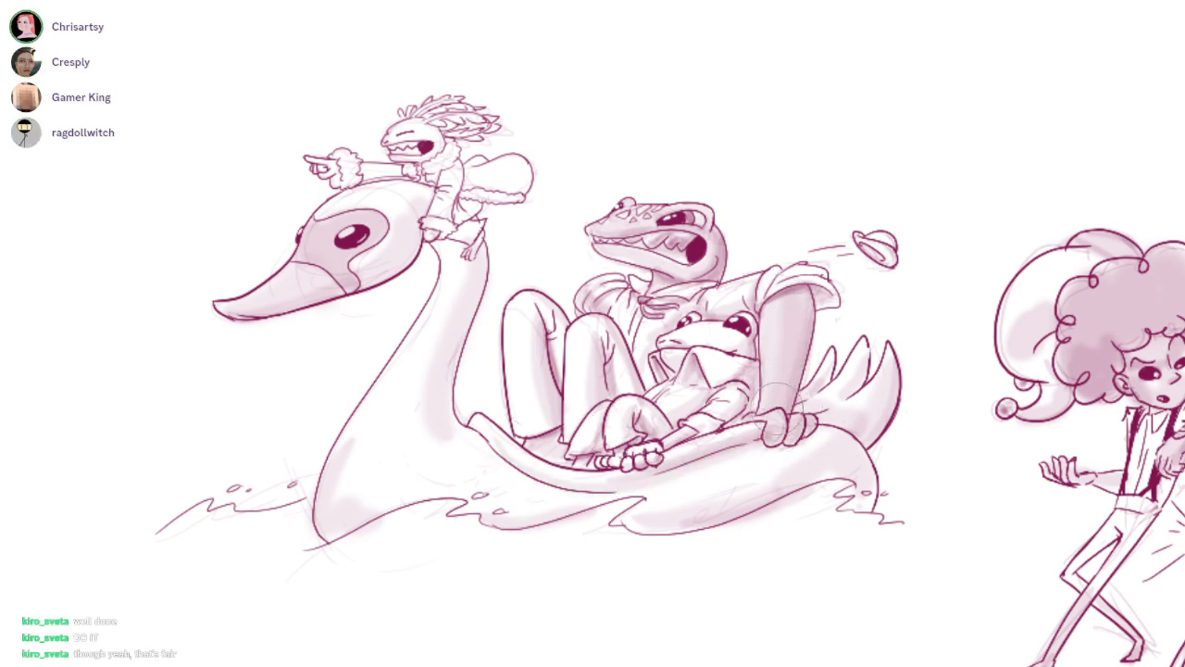
pyautogui.moveTo(803, 302); pyautogui.dragTo(793, 383)
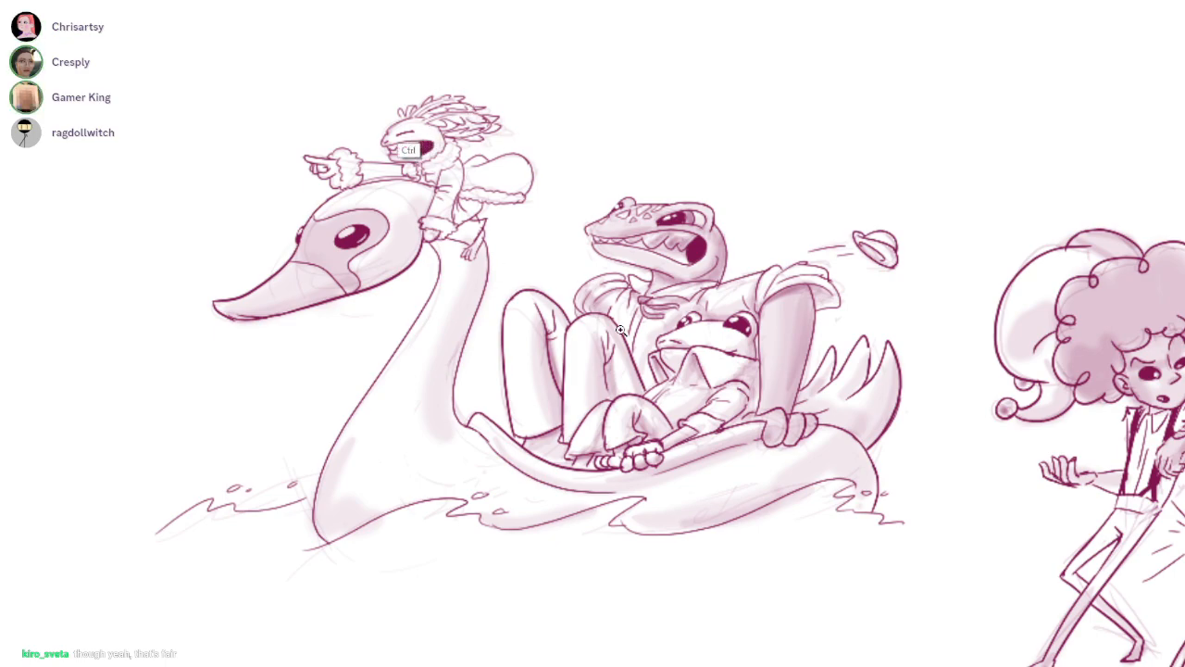
# Shade the pointing rider's coat sleeve, billowing coat tail and shorts with a smaller brush
pyautogui.scroll(5, 404, 122)
pyautogui.moveTo(292, 280); pyautogui.dragTo(407, 266)
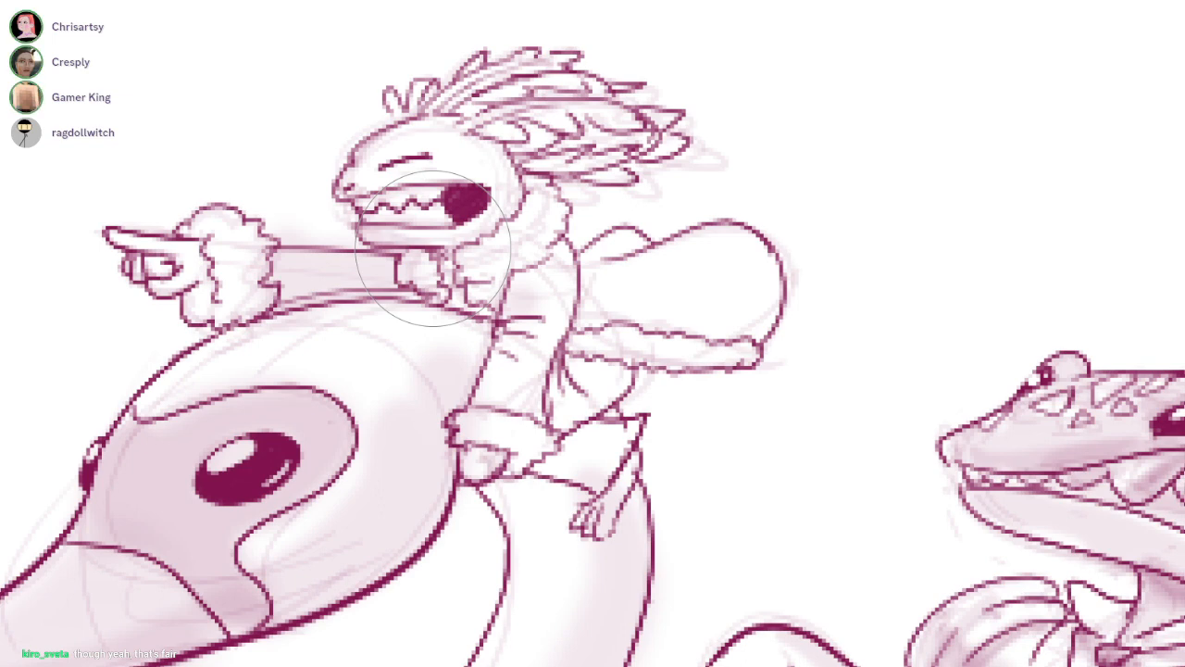
pyautogui.press('[')
pyautogui.press('[')
pyautogui.press('[')
pyautogui.press('[')
pyautogui.press('[')
pyautogui.moveTo(539, 272)
pyautogui.mouseDown()
pyautogui.moveTo(500, 380)
pyautogui.moveTo(559, 307)
pyautogui.moveTo(547, 305)
pyautogui.moveTo(528, 412)
pyautogui.moveTo(542, 392)
pyautogui.moveTo(541, 413)
pyautogui.mouseUp()
pyautogui.press(']')
pyautogui.moveTo(589, 291)
pyautogui.mouseDown()
pyautogui.moveTo(618, 258)
pyautogui.moveTo(639, 291)
pyautogui.moveTo(741, 319)
pyautogui.moveTo(703, 250)
pyautogui.moveTo(764, 320)
pyautogui.moveTo(756, 312)
pyautogui.mouseUp()
pyautogui.moveTo(596, 318)
pyautogui.mouseDown()
pyautogui.moveTo(685, 322)
pyautogui.moveTo(640, 297)
pyautogui.moveTo(714, 297)
pyautogui.mouseUp()
pyautogui.moveTo(567, 261)
pyautogui.mouseDown()
pyautogui.moveTo(639, 312)
pyautogui.moveTo(748, 328)
pyautogui.moveTo(616, 350)
pyautogui.moveTo(555, 452)
pyautogui.moveTo(607, 452)
pyautogui.mouseUp()
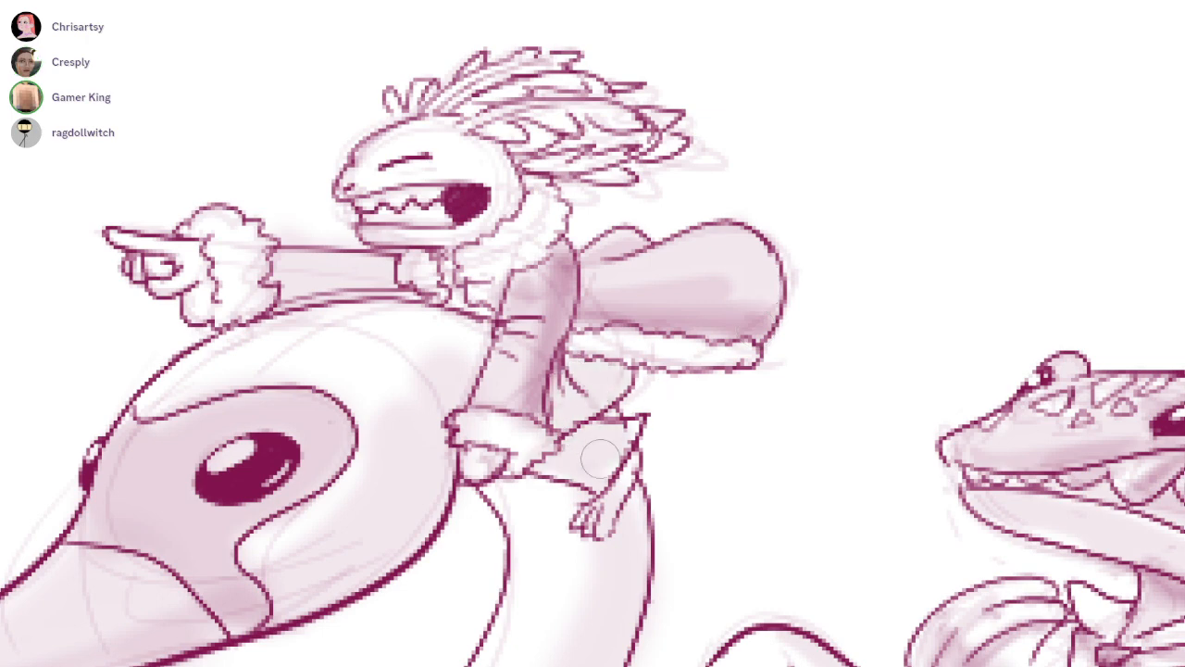
pyautogui.moveTo(578, 375)
pyautogui.mouseDown()
pyautogui.moveTo(619, 365)
pyautogui.moveTo(574, 444)
pyautogui.moveTo(601, 476)
pyautogui.moveTo(624, 419)
pyautogui.mouseUp()
pyautogui.moveTo(524, 252); pyautogui.dragTo(636, 335)
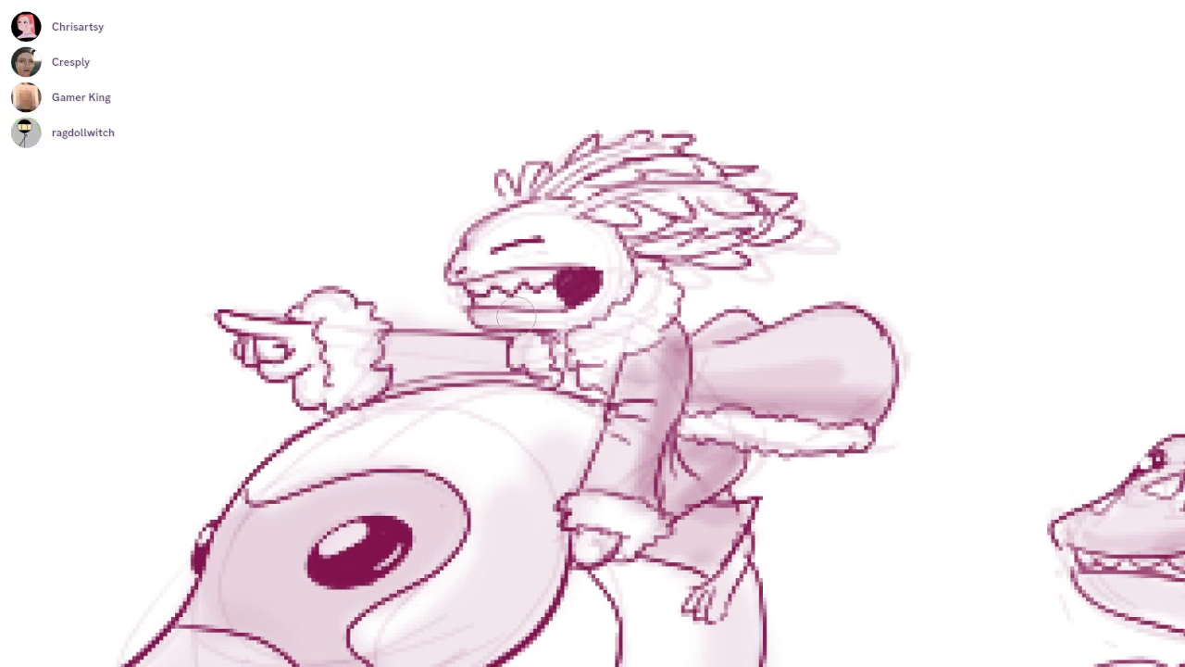
# Shade the pointing rider's feathery gills, the inside of its mouth, the back of its head and its outstretched hand
pyautogui.moveTo(555, 185)
pyautogui.mouseDown()
pyautogui.moveTo(653, 147)
pyautogui.moveTo(676, 172)
pyautogui.moveTo(704, 157)
pyautogui.moveTo(632, 215)
pyautogui.moveTo(738, 197)
pyautogui.mouseUp()
pyautogui.moveTo(683, 259)
pyautogui.mouseDown()
pyautogui.moveTo(771, 239)
pyautogui.moveTo(801, 207)
pyautogui.mouseUp()
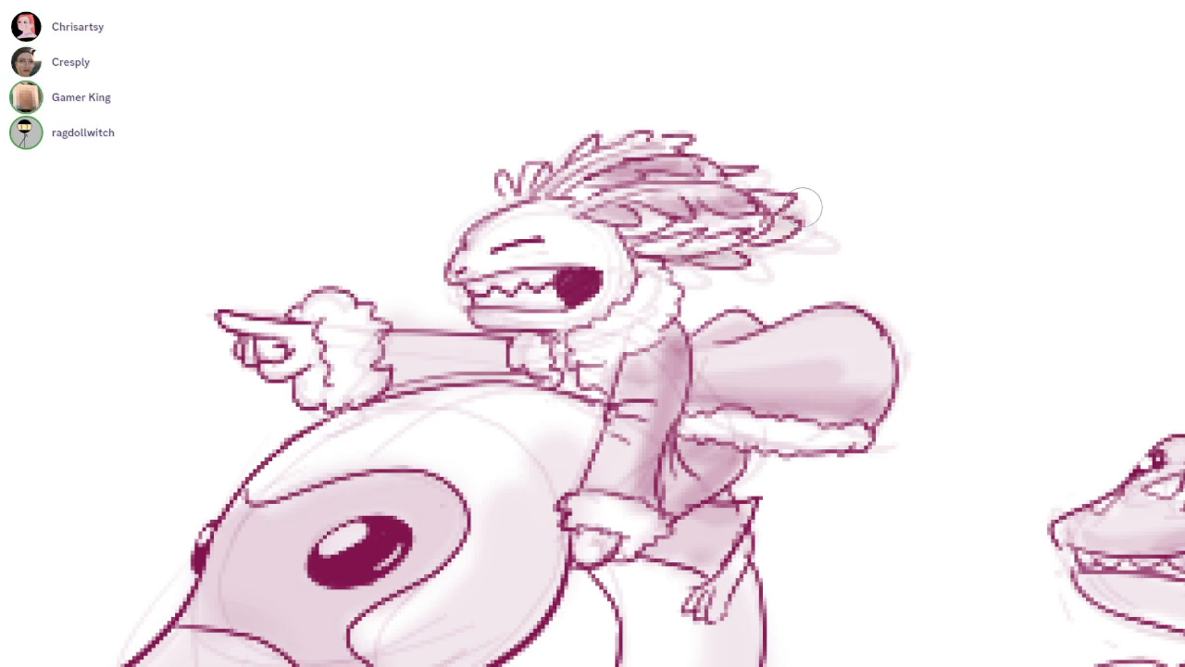
pyautogui.moveTo(530, 192); pyautogui.dragTo(505, 185)
pyautogui.moveTo(509, 282)
pyautogui.mouseDown()
pyautogui.moveTo(568, 270)
pyautogui.moveTo(559, 308)
pyautogui.moveTo(556, 296)
pyautogui.mouseUp()
pyautogui.moveTo(595, 232)
pyautogui.mouseDown()
pyautogui.moveTo(611, 234)
pyautogui.moveTo(606, 311)
pyautogui.moveTo(625, 279)
pyautogui.mouseUp()
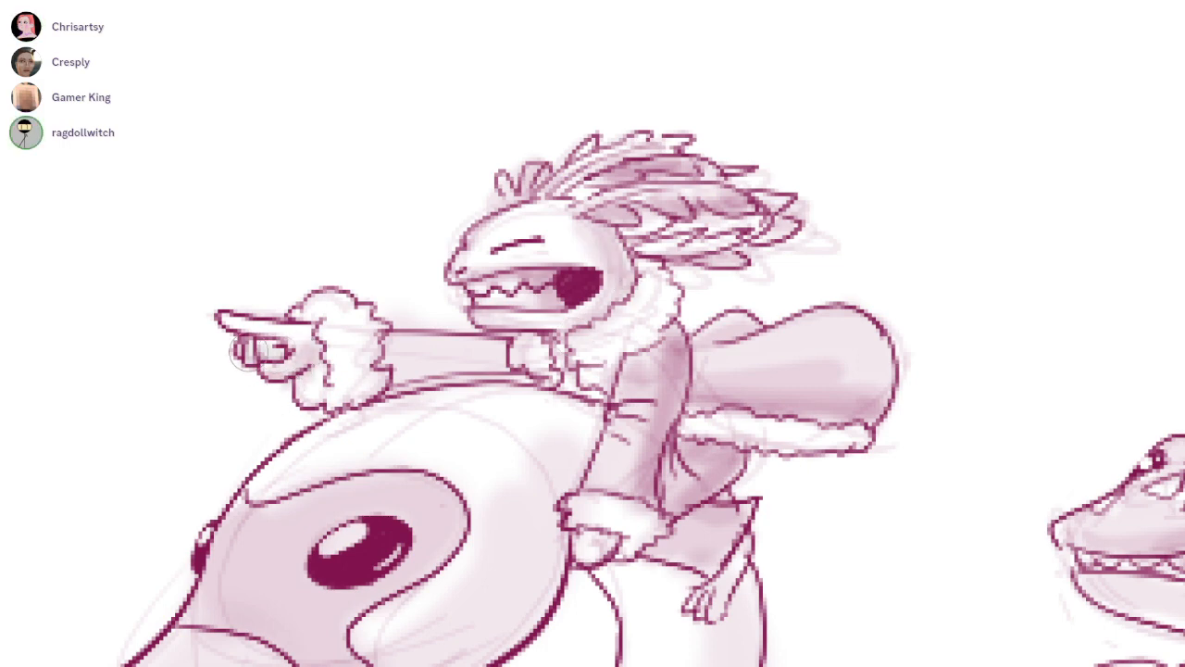
pyautogui.moveTo(295, 373)
pyautogui.mouseDown()
pyautogui.moveTo(323, 341)
pyautogui.moveTo(285, 369)
pyautogui.moveTo(272, 338)
pyautogui.mouseUp()
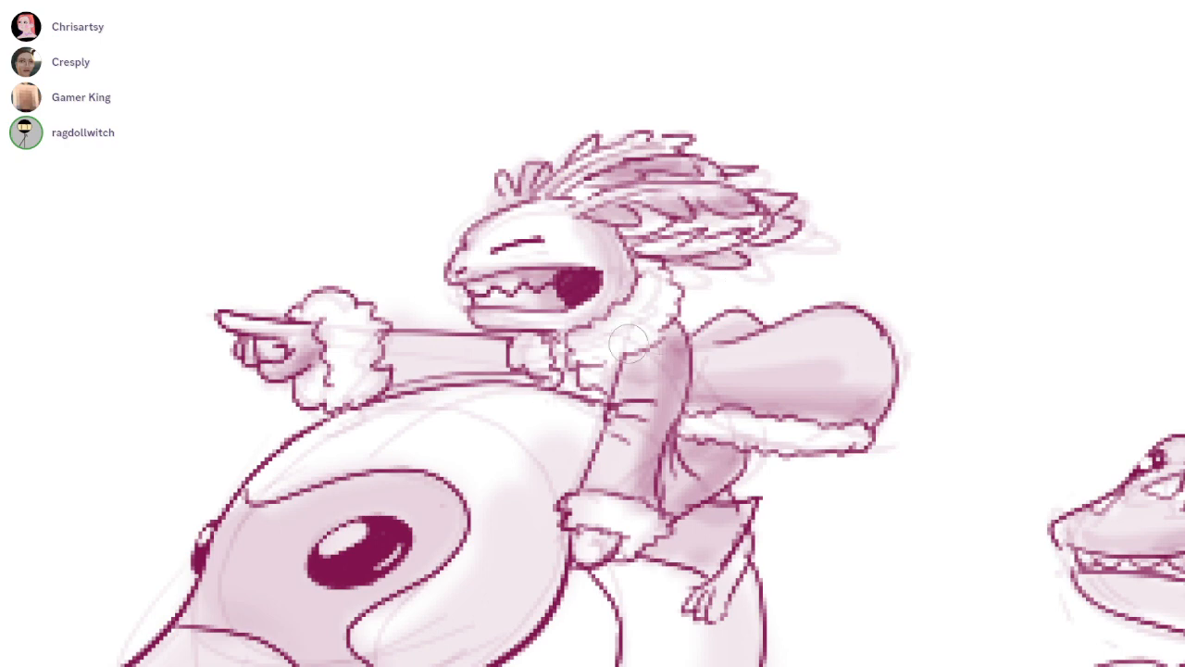
# Deepen the shadows on the pointing rider's sleeves, coat tail underside, shorts and leg, and shade its resting hand
pyautogui.moveTo(679, 335); pyautogui.dragTo(660, 464)
pyautogui.moveTo(491, 361)
pyautogui.mouseDown()
pyautogui.moveTo(412, 365)
pyautogui.moveTo(498, 358)
pyautogui.mouseUp()
pyautogui.moveTo(708, 404); pyautogui.dragTo(836, 412)
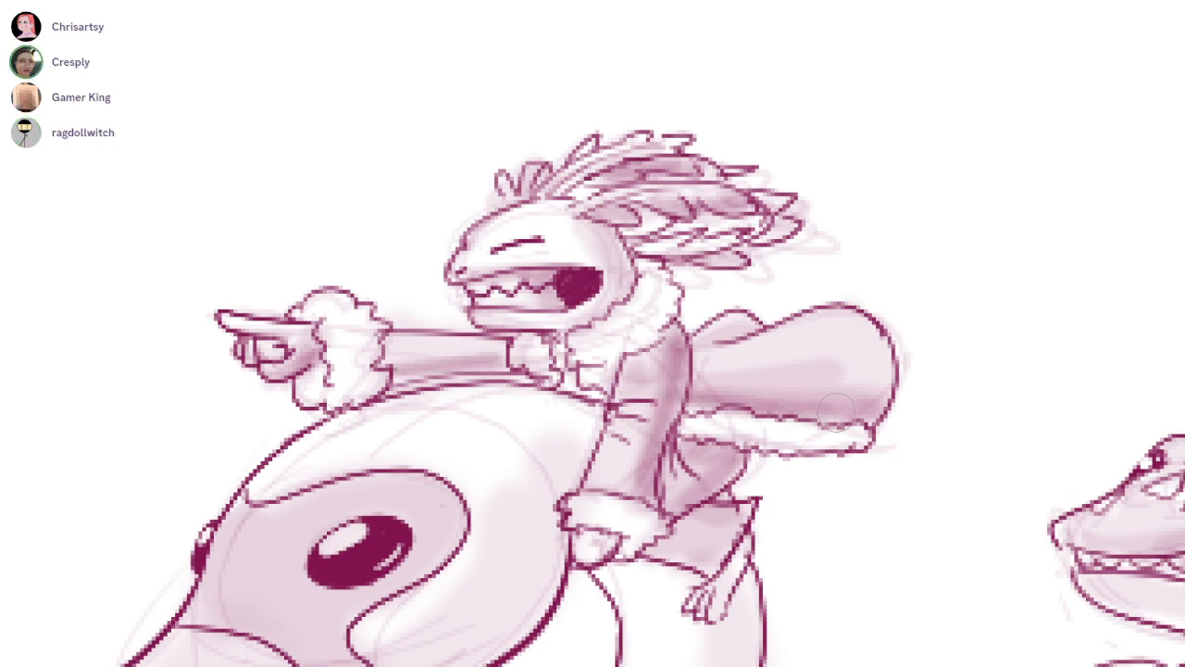
pyautogui.hotkey('ctrl', 'z')
pyautogui.moveTo(713, 407); pyautogui.dragTo(863, 417)
pyautogui.moveTo(719, 477)
pyautogui.mouseDown()
pyautogui.moveTo(694, 515)
pyautogui.moveTo(749, 515)
pyautogui.moveTo(726, 556)
pyautogui.mouseUp()
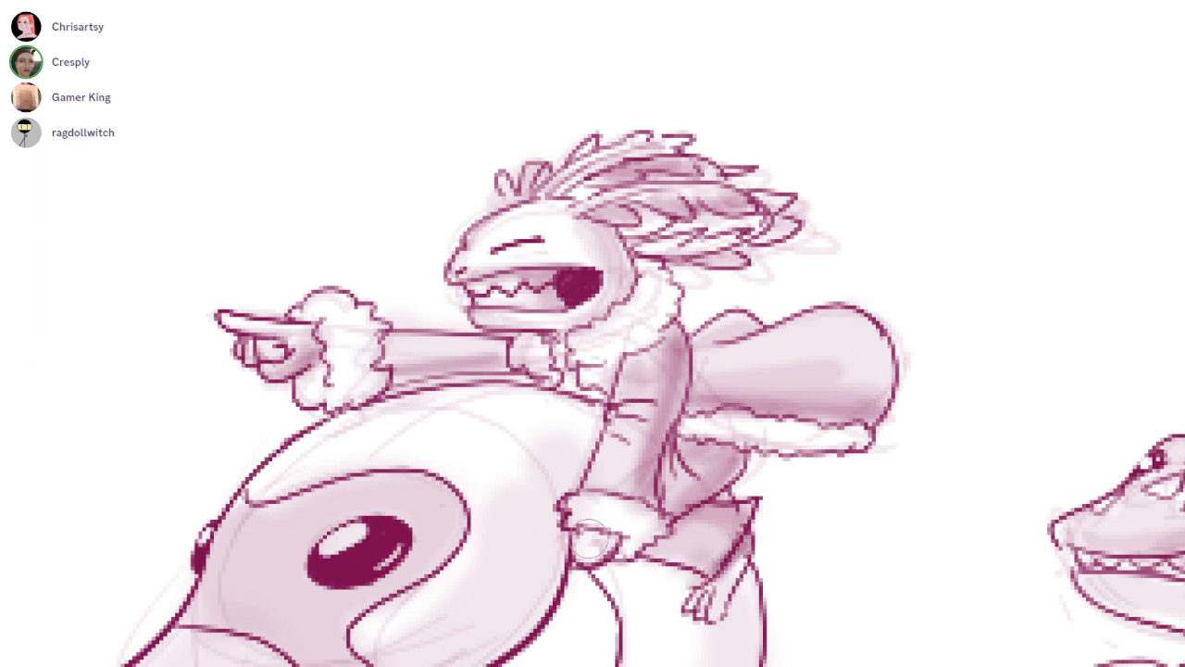
pyautogui.moveTo(587, 536)
pyautogui.mouseDown()
pyautogui.moveTo(602, 544)
pyautogui.moveTo(576, 555)
pyautogui.moveTo(583, 547)
pyautogui.mouseUp()
pyautogui.moveTo(550, 467); pyautogui.dragTo(621, 329)
pyautogui.moveTo(676, 398); pyautogui.dragTo(625, 429)
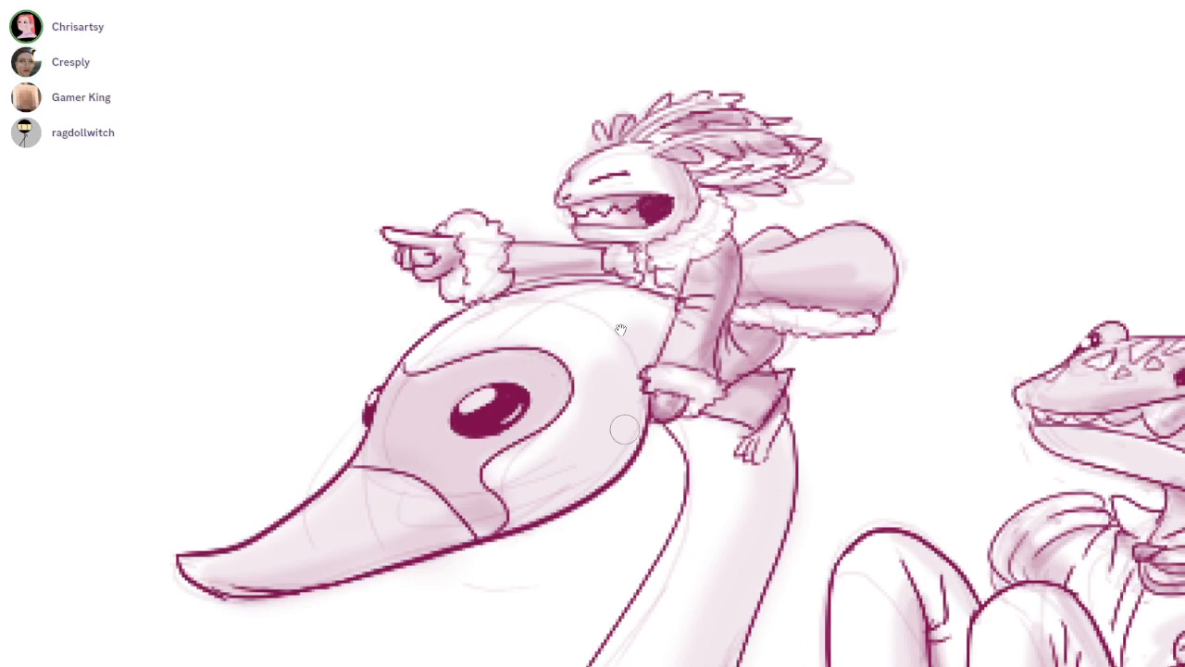
# Add light rim highlights along the underside of the swan's beak and the lower edge of its face mask
pyautogui.moveTo(246, 585); pyautogui.dragTo(411, 540)
pyautogui.hotkey('ctrl', 'z')
pyautogui.moveTo(198, 579); pyautogui.dragTo(388, 558)
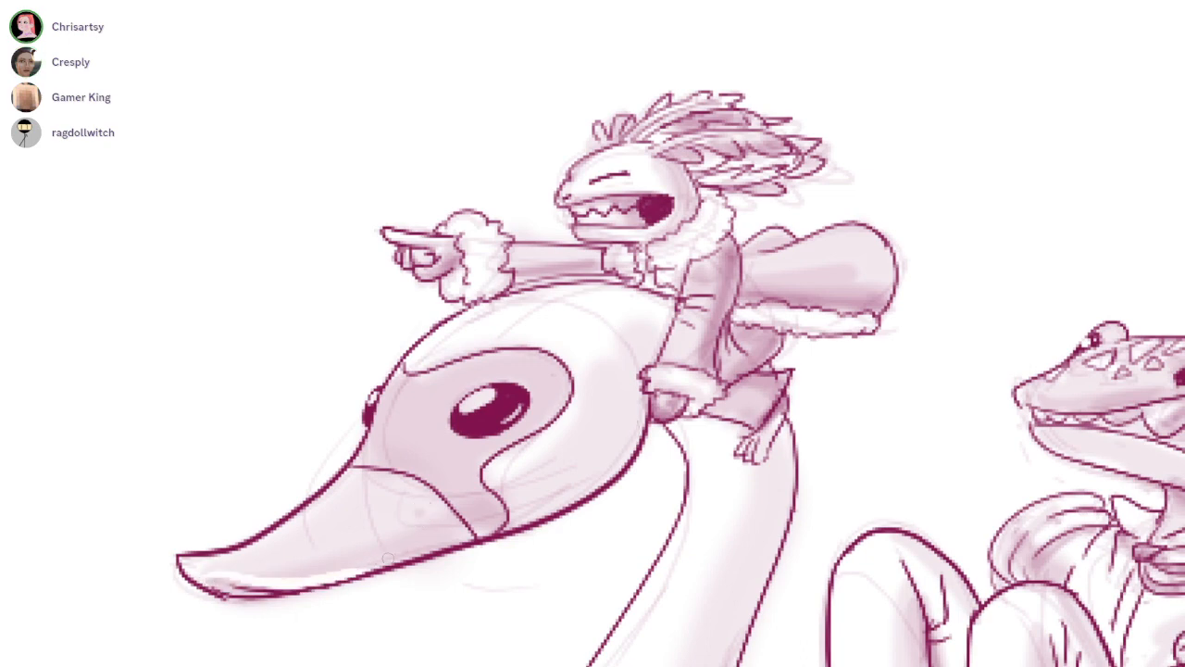
pyautogui.moveTo(694, 489); pyautogui.dragTo(621, 329)
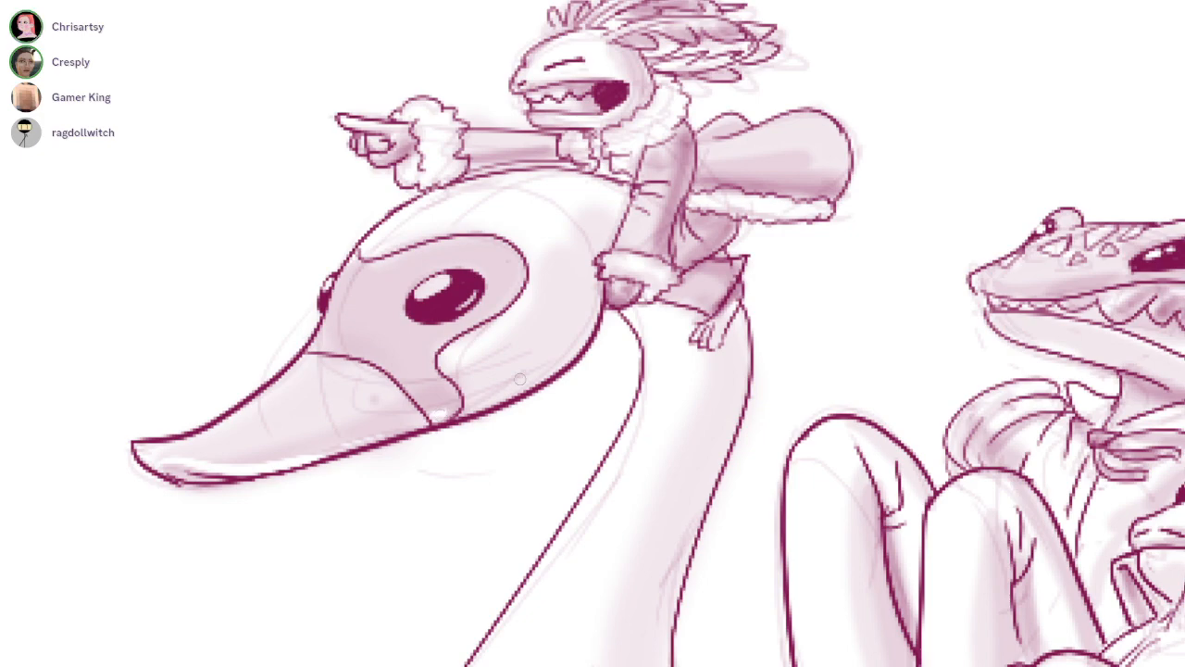
# Add light rim highlights down the back edge of the swan's neck and along the front of its chest
pyautogui.moveTo(668, 565); pyautogui.dragTo(620, 330)
pyautogui.moveTo(691, 134); pyautogui.dragTo(648, 485)
pyautogui.hotkey('ctrl', 'z')
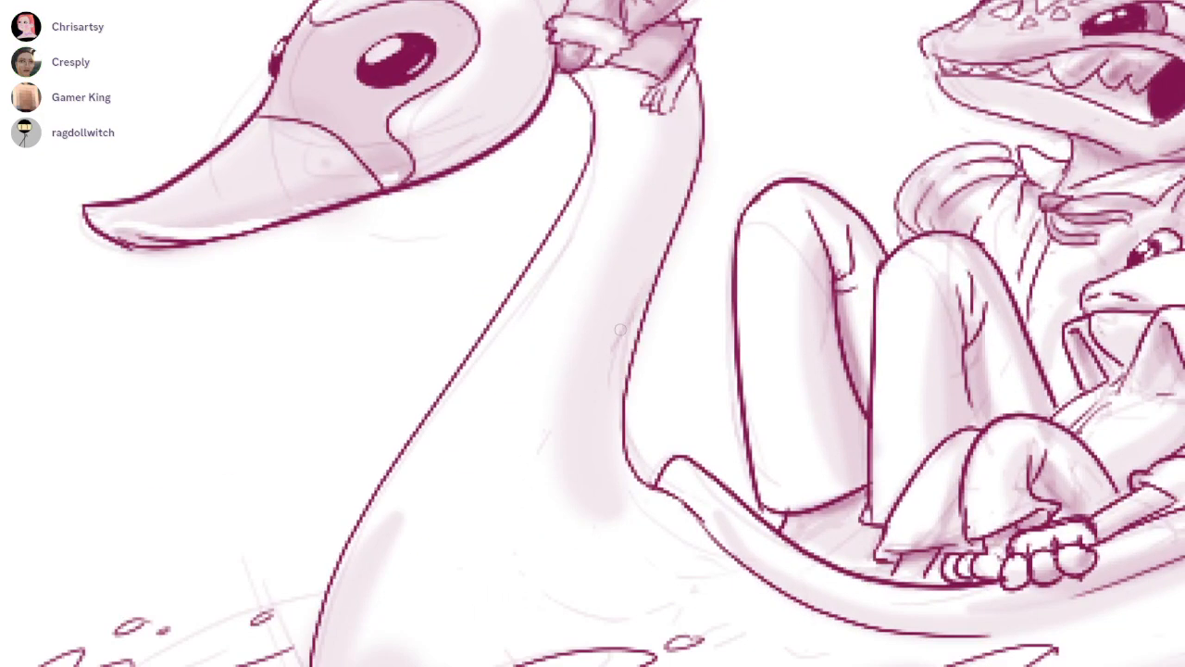
pyautogui.moveTo(696, 121); pyautogui.dragTo(628, 511)
pyautogui.moveTo(617, 349); pyautogui.dragTo(677, 195)
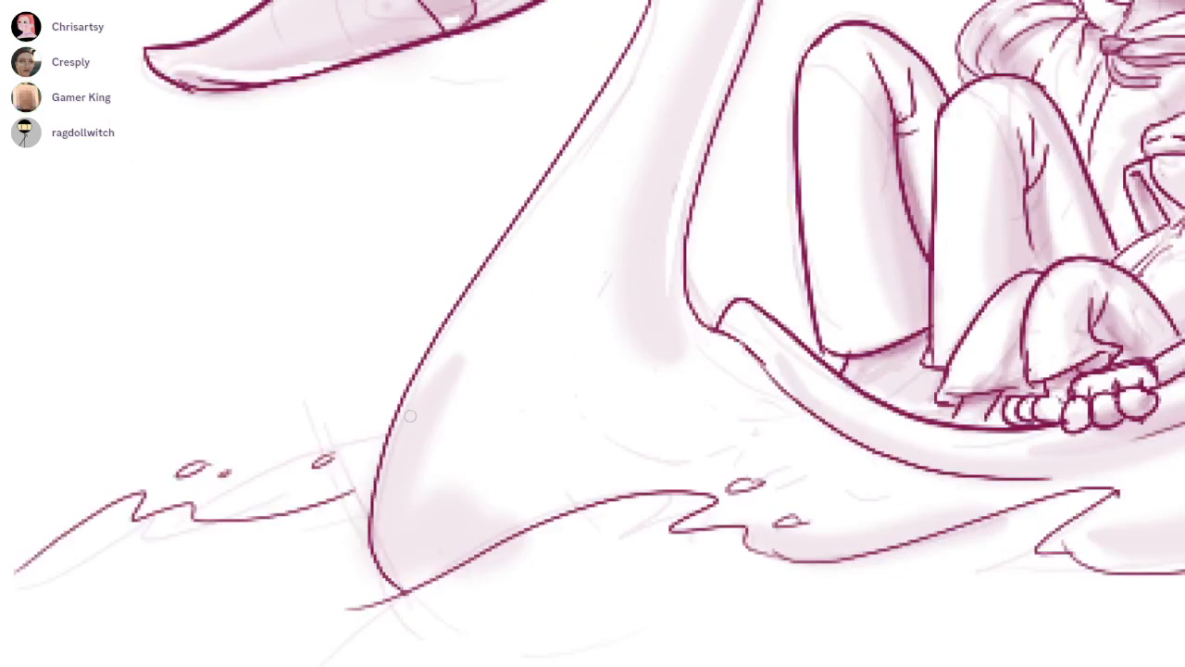
pyautogui.moveTo(401, 440); pyautogui.dragTo(400, 576)
# Add light rim highlights to the swan's rounded rear and its tail feathers, redoing the strokes that miss
pyautogui.scroll(-5, 621, 331)
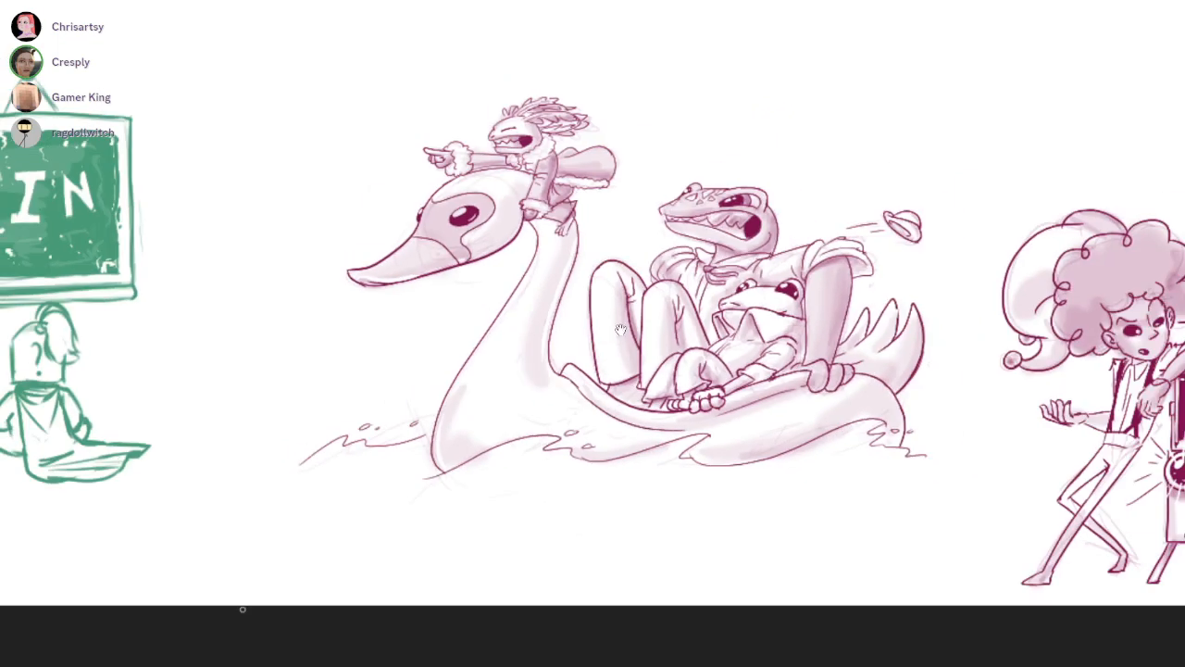
pyautogui.scroll(5, 845, 472)
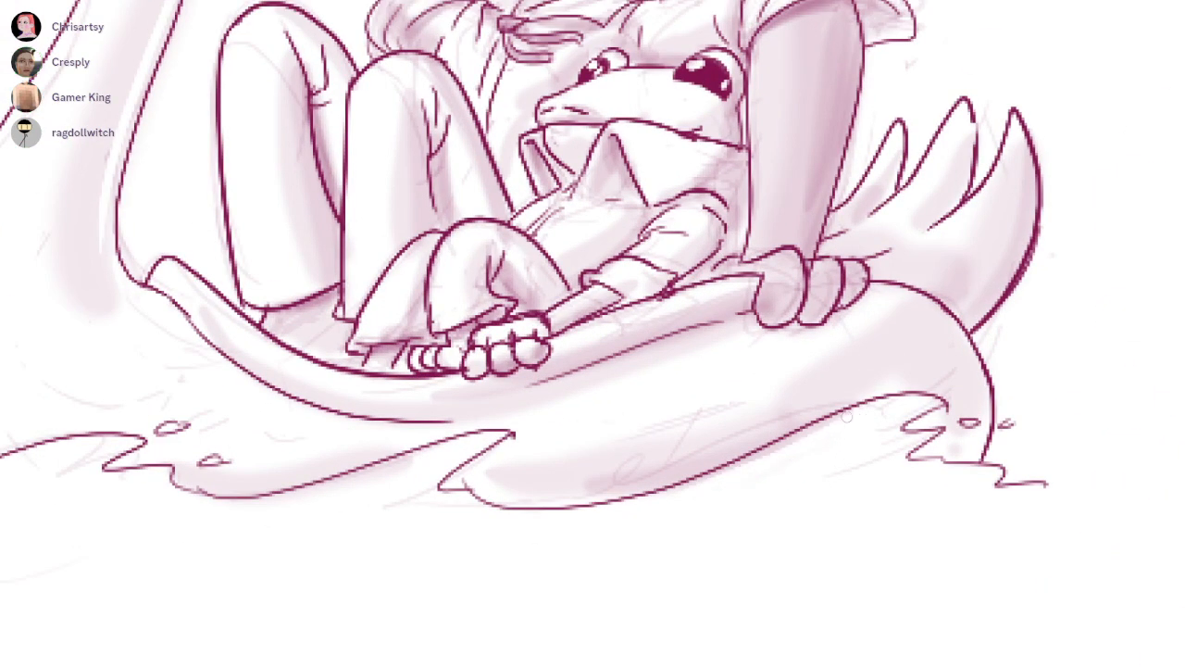
pyautogui.moveTo(907, 301); pyautogui.dragTo(963, 351)
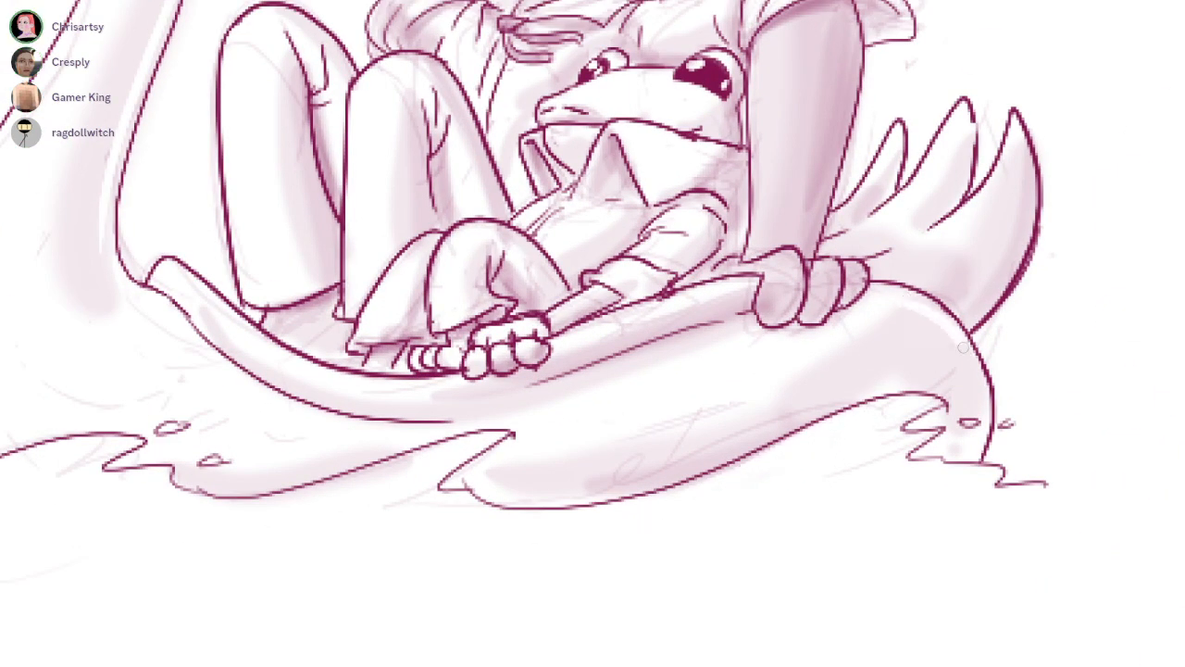
pyautogui.hotkey('ctrl', 'z')
pyautogui.moveTo(914, 306); pyautogui.dragTo(960, 352)
pyautogui.moveTo(721, 189); pyautogui.dragTo(621, 330)
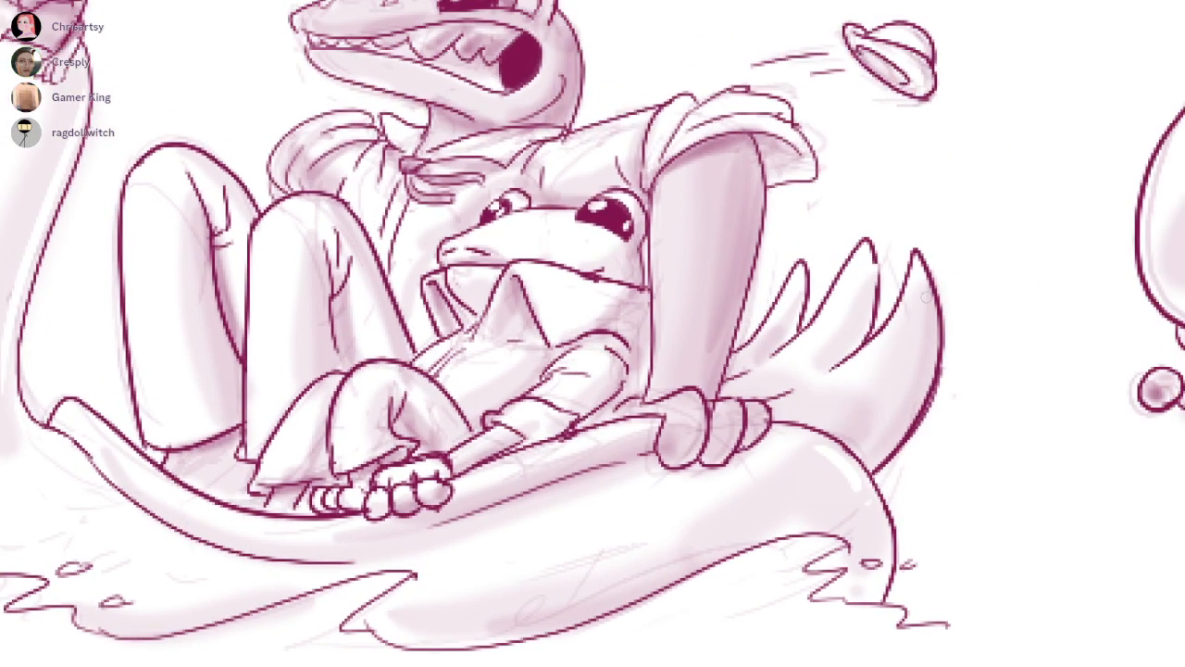
pyautogui.moveTo(929, 289); pyautogui.dragTo(889, 447)
pyautogui.hotkey('ctrl', 'z')
pyautogui.moveTo(930, 320); pyautogui.dragTo(886, 447)
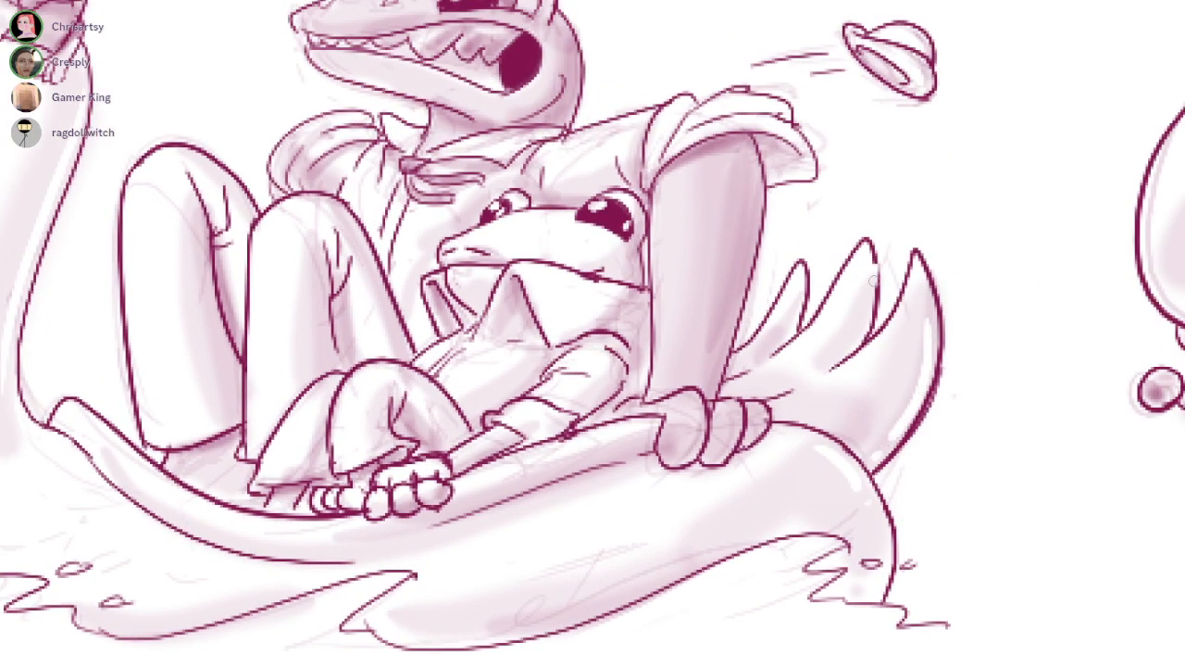
pyautogui.moveTo(806, 274); pyautogui.dragTo(835, 303)
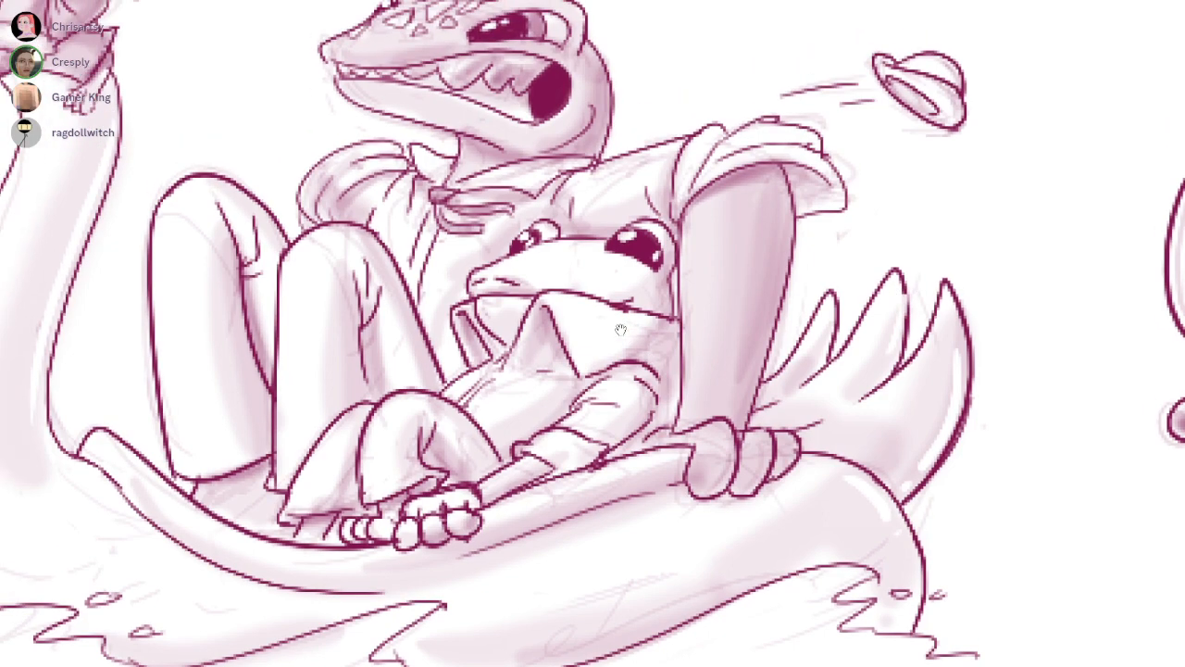
# Refine the large lizard's arm shading, shade the flying hat and darken the inside of the lizard's mouth
pyautogui.moveTo(789, 188); pyautogui.dragTo(782, 305)
pyautogui.hotkey('ctrl', 'z')
pyautogui.moveTo(645, 190); pyautogui.dragTo(592, 369)
pyautogui.moveTo(976, 313); pyautogui.dragTo(1168, 287)
pyautogui.moveTo(945, 297)
pyautogui.mouseDown()
pyautogui.moveTo(972, 300)
pyautogui.moveTo(962, 317)
pyautogui.moveTo(983, 339)
pyautogui.moveTo(998, 294)
pyautogui.moveTo(1004, 307)
pyautogui.mouseUp()
pyautogui.moveTo(528, 370); pyautogui.dragTo(624, 326)
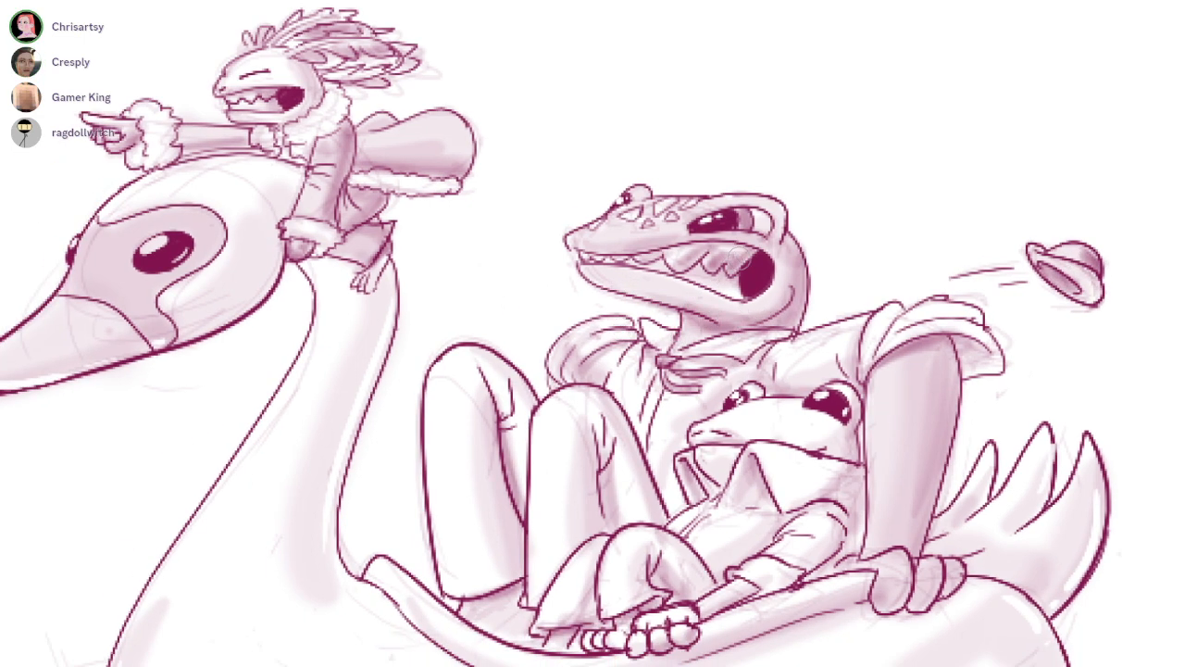
pyautogui.moveTo(741, 264)
pyautogui.mouseDown()
pyautogui.moveTo(715, 282)
pyautogui.moveTo(697, 277)
pyautogui.moveTo(747, 285)
pyautogui.mouseUp()
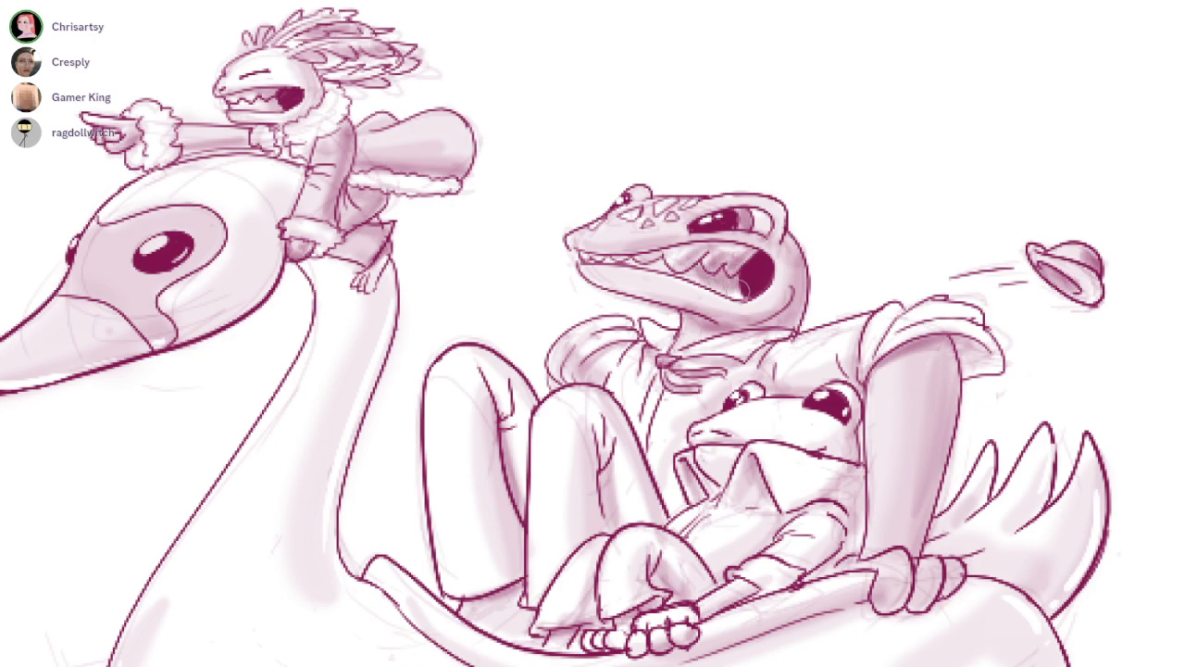
# Review the shaded swan boat among the neighbouring drawings and locate the handwritten list of locations on the canvas
pyautogui.scroll(-5, 620, 330)
pyautogui.scroll(2, 621, 330)
pyautogui.scroll(-2, 621, 330)
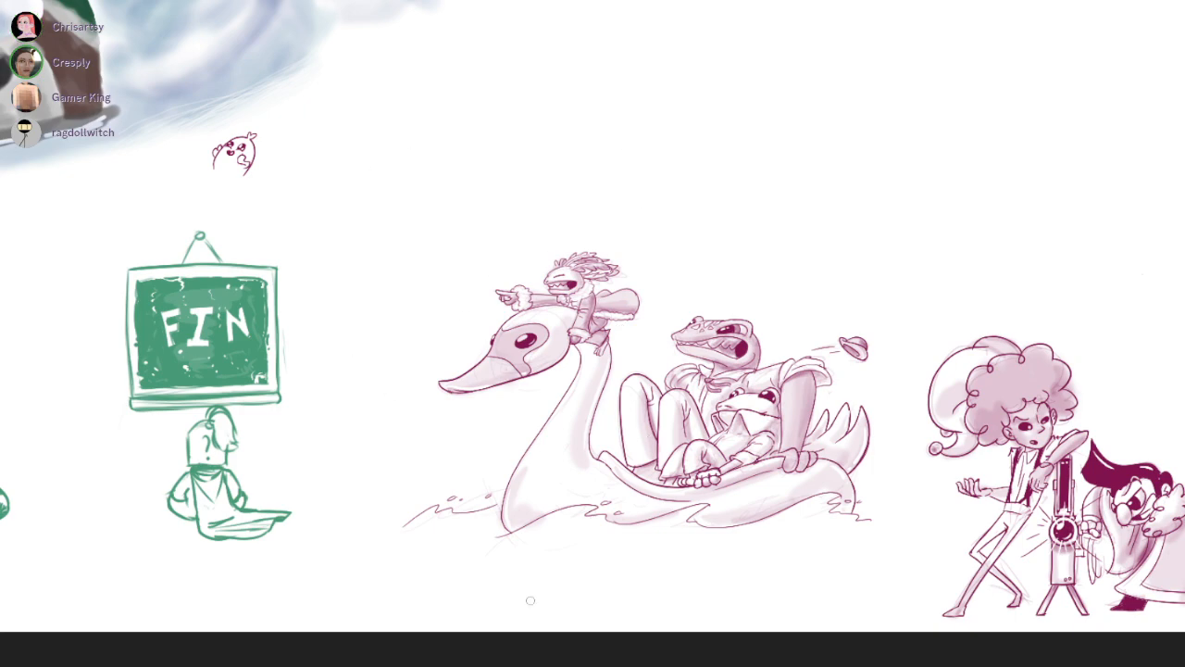
pyautogui.scroll(-3, 640, 637)
pyautogui.moveTo(686, 241); pyautogui.dragTo(655, 267)
pyautogui.scroll(2, 712, 387)
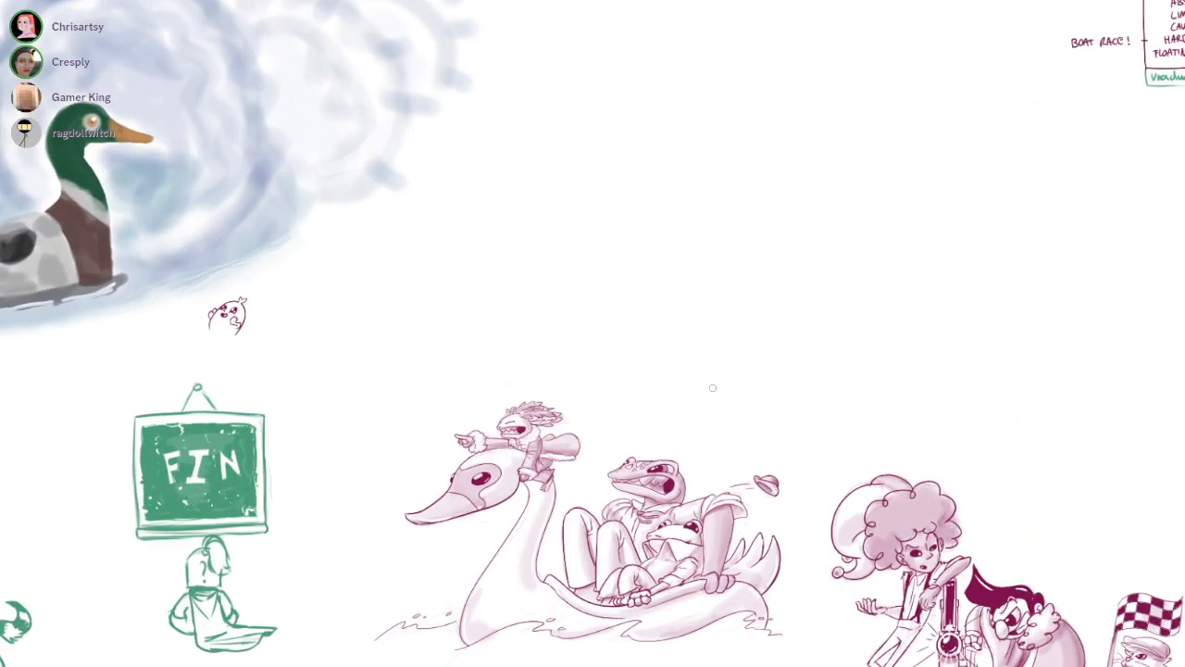
pyautogui.moveTo(801, 406); pyautogui.dragTo(541, 446)
pyautogui.scroll(-1, 911, 353)
pyautogui.scroll(3, 855, 193)
pyautogui.scroll(-1, 1011, 290)
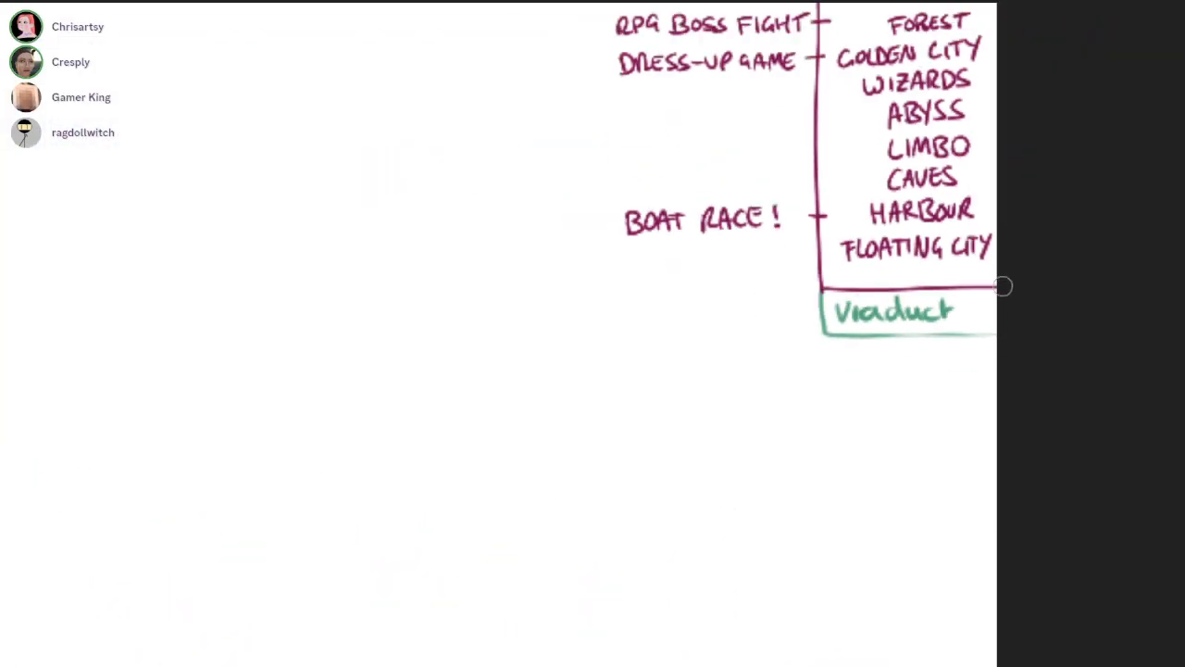
# Draw a tick on the vertical line beside ABYSS and handwrite "CATAPULT" as its entry
pyautogui.moveTo(1005, 212); pyautogui.dragTo(968, 331)
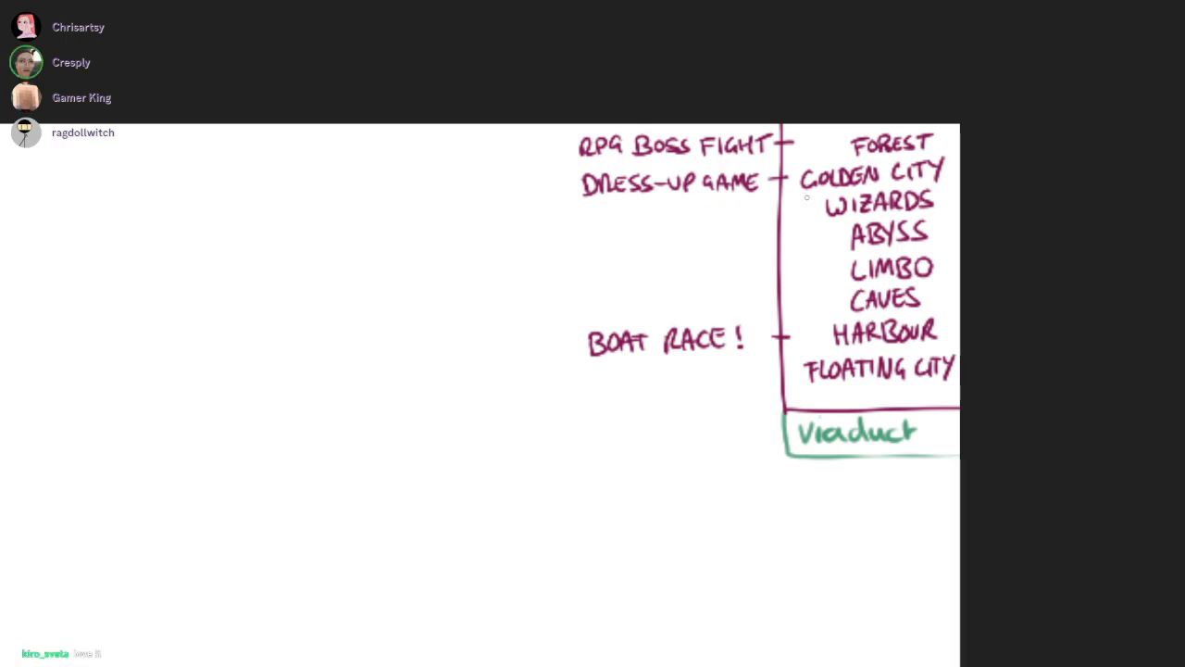
pyautogui.moveTo(803, 192); pyautogui.dragTo(946, 215)
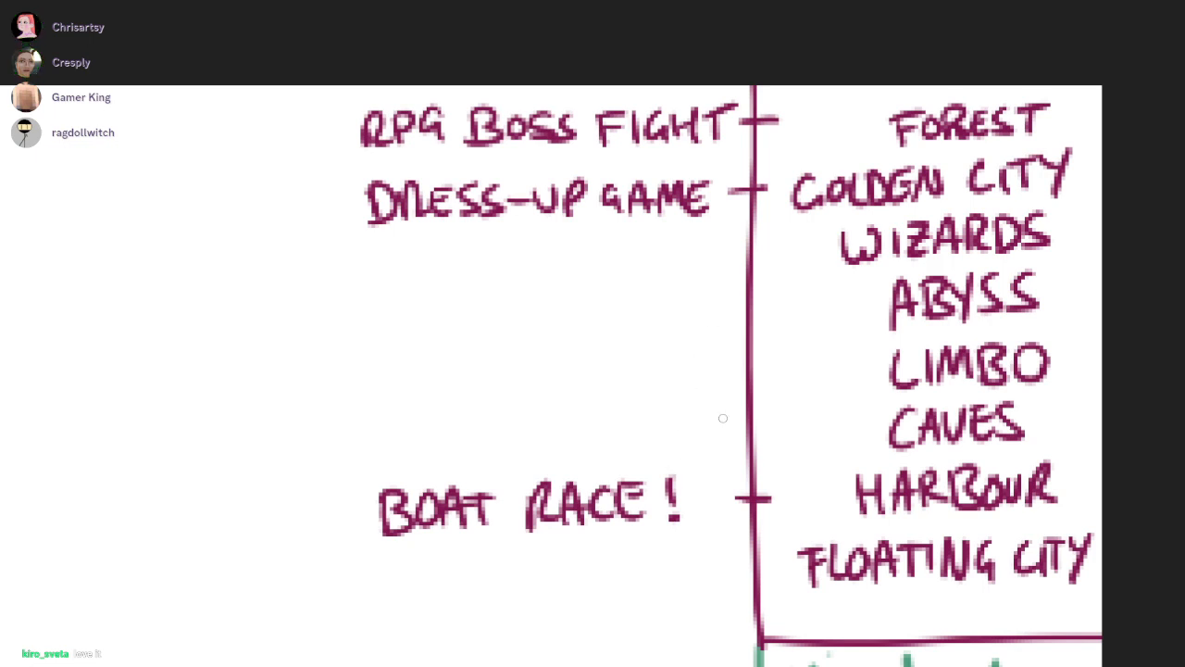
pyautogui.moveTo(732, 301); pyautogui.dragTo(788, 306)
pyautogui.moveTo(380, 298)
pyautogui.mouseDown()
pyautogui.moveTo(373, 331)
pyautogui.moveTo(410, 329)
pyautogui.moveTo(419, 316)
pyautogui.mouseUp()
pyautogui.moveTo(433, 298); pyautogui.dragTo(434, 328)
pyautogui.moveTo(420, 300)
pyautogui.mouseDown()
pyautogui.moveTo(450, 297)
pyautogui.moveTo(477, 326)
pyautogui.moveTo(491, 307)
pyautogui.mouseUp()
pyautogui.moveTo(495, 289); pyautogui.dragTo(493, 333)
pyautogui.moveTo(494, 289)
pyautogui.mouseDown()
pyautogui.moveTo(514, 301)
pyautogui.moveTo(500, 318)
pyautogui.moveTo(528, 331)
pyautogui.moveTo(546, 292)
pyautogui.mouseUp()
pyautogui.moveTo(560, 294)
pyautogui.mouseDown()
pyautogui.moveTo(581, 326)
pyautogui.moveTo(601, 328)
pyautogui.moveTo(624, 287)
pyautogui.mouseUp()
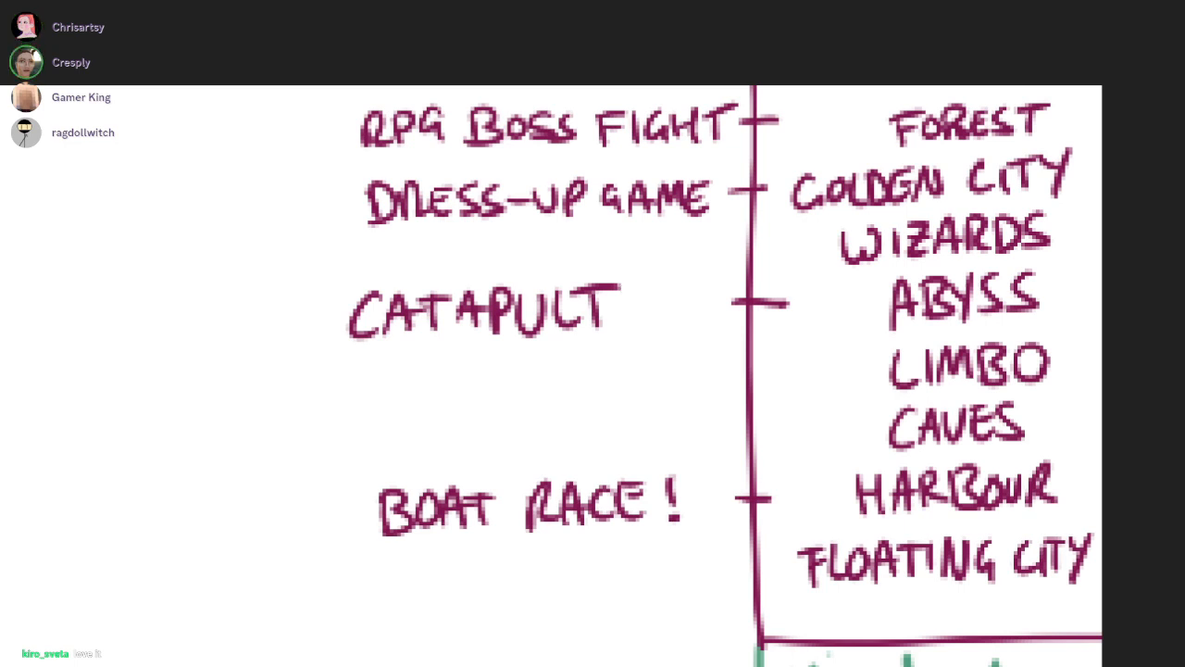
# Move the word CATAPULT closer to the ABYSS tick and erase the excess length of the tick
pyautogui.press('F11')
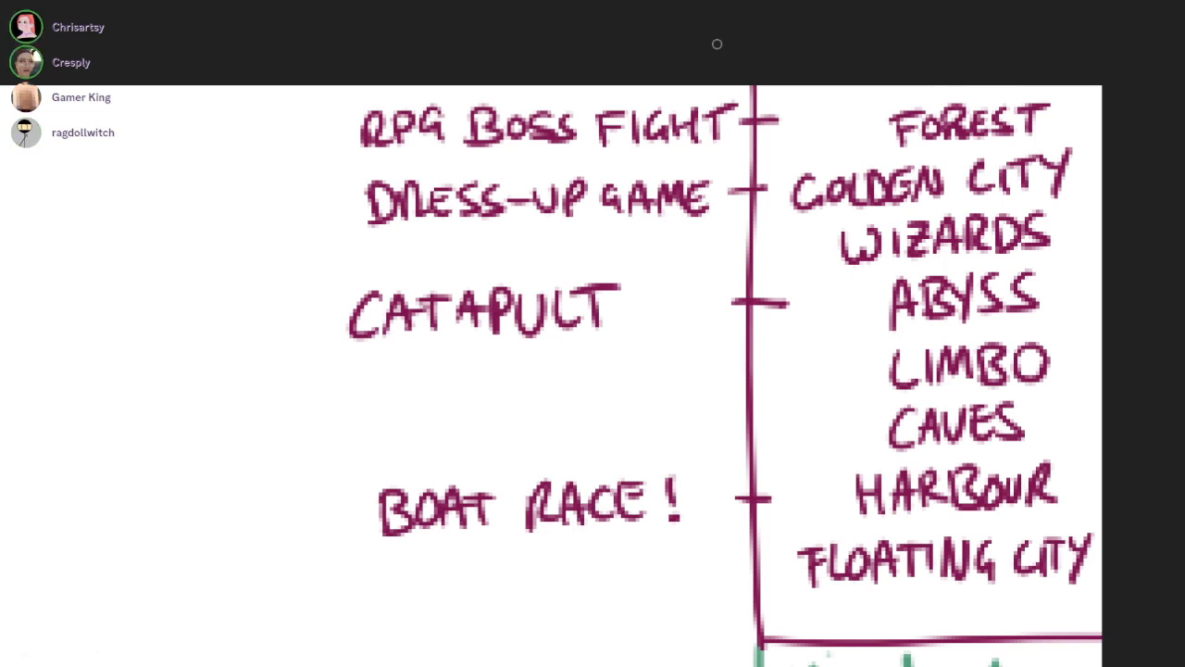
pyautogui.moveTo(651, 323)
pyautogui.mouseDown()
pyautogui.moveTo(649, 269)
pyautogui.moveTo(639, 340)
pyautogui.mouseUp()
pyautogui.moveTo(481, 313); pyautogui.dragTo(571, 310)
pyautogui.hotkey('ctrl', 'd')
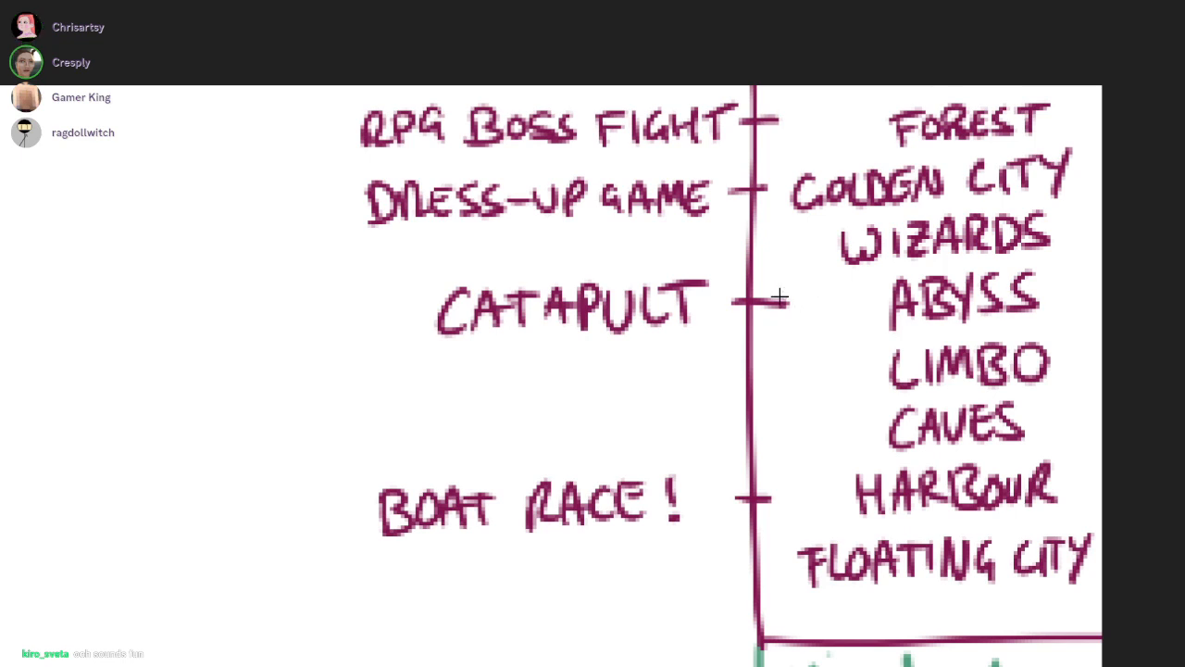
pyautogui.press('e')
pyautogui.moveTo(795, 300); pyautogui.dragTo(783, 310)
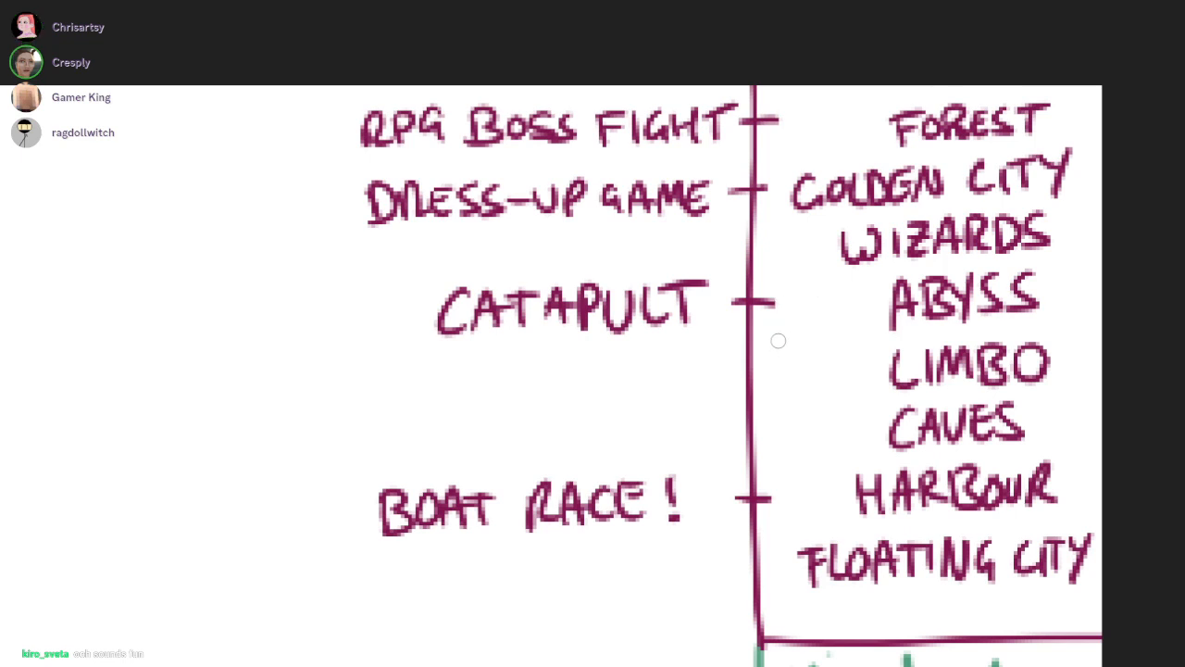
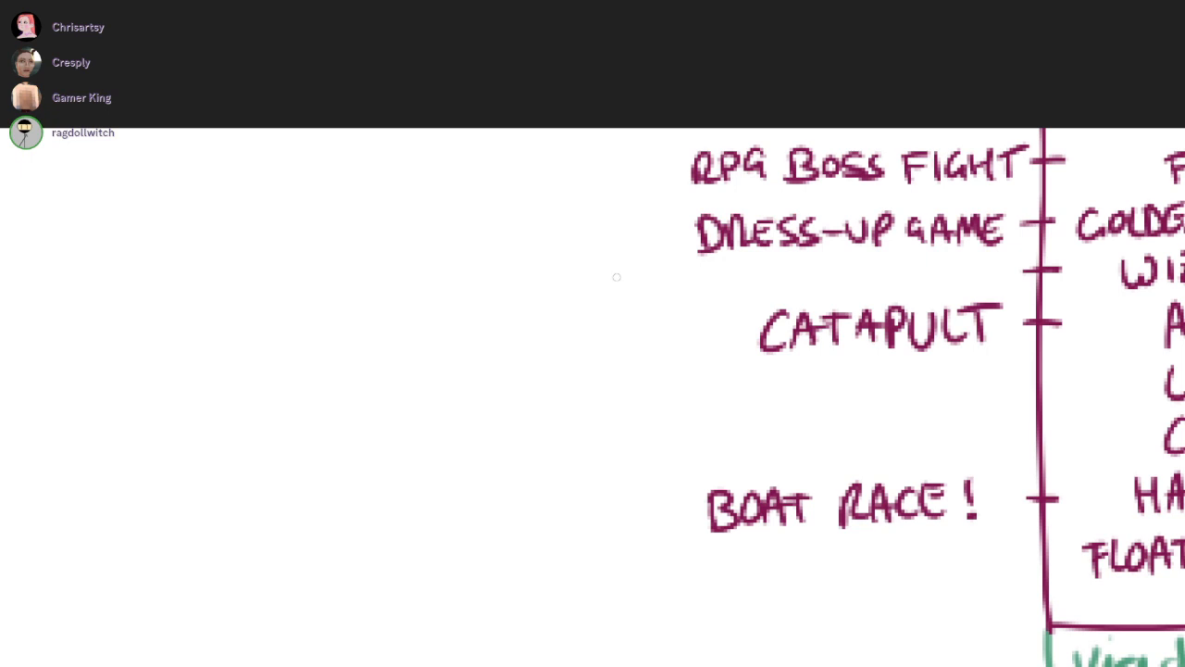
# Handwrite "THESIS VIVA / RIDDLES" as the entry beside the WIZARDS tick
pyautogui.moveTo(599, 274)
pyautogui.mouseDown()
pyautogui.moveTo(601, 298)
pyautogui.moveTo(618, 270)
pyautogui.mouseUp()
pyautogui.moveTo(618, 272)
pyautogui.mouseDown()
pyautogui.moveTo(621, 296)
pyautogui.moveTo(663, 294)
pyautogui.mouseUp()
pyautogui.moveTo(697, 269)
pyautogui.mouseDown()
pyautogui.moveTo(696, 296)
pyautogui.moveTo(776, 267)
pyautogui.moveTo(770, 296)
pyautogui.mouseUp()
pyautogui.moveTo(783, 267)
pyautogui.mouseDown()
pyautogui.moveTo(788, 276)
pyautogui.moveTo(807, 264)
pyautogui.moveTo(827, 292)
pyautogui.mouseUp()
pyautogui.moveTo(855, 253); pyautogui.dragTo(849, 293)
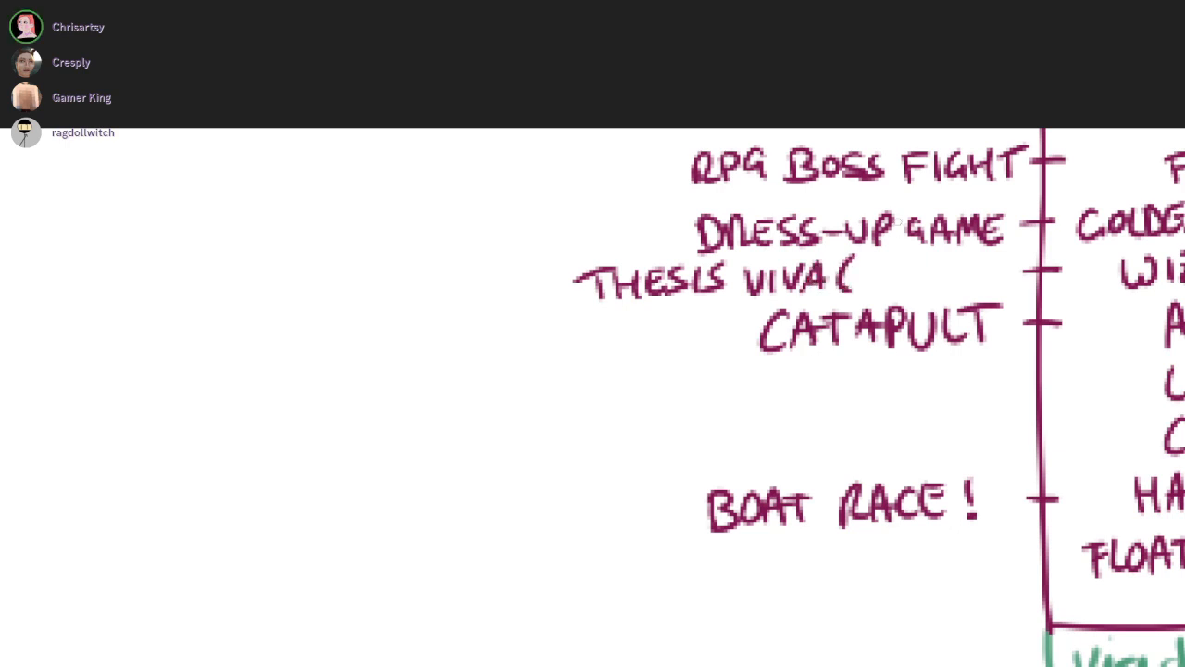
pyautogui.scroll(3, 880, 269)
pyautogui.hotkey('ctrl', 'z')
pyautogui.moveTo(851, 245); pyautogui.dragTo(827, 303)
pyautogui.moveTo(872, 261)
pyautogui.mouseDown()
pyautogui.moveTo(869, 296)
pyautogui.moveTo(900, 294)
pyautogui.mouseUp()
pyautogui.moveTo(916, 261)
pyautogui.mouseDown()
pyautogui.moveTo(940, 282)
pyautogui.moveTo(924, 296)
pyautogui.mouseUp()
pyautogui.moveTo(954, 250)
pyautogui.mouseDown()
pyautogui.moveTo(952, 287)
pyautogui.moveTo(963, 289)
pyautogui.mouseUp()
pyautogui.moveTo(985, 252)
pyautogui.mouseDown()
pyautogui.moveTo(1008, 289)
pyautogui.moveTo(1040, 285)
pyautogui.moveTo(1031, 246)
pyautogui.mouseUp()
pyautogui.moveTo(1083, 243); pyautogui.dragTo(1041, 278)
# Draw ticks on the vertical line beside LIMBO, CAVES and FLOATING CITY
pyautogui.scroll(-4, 835, 105)
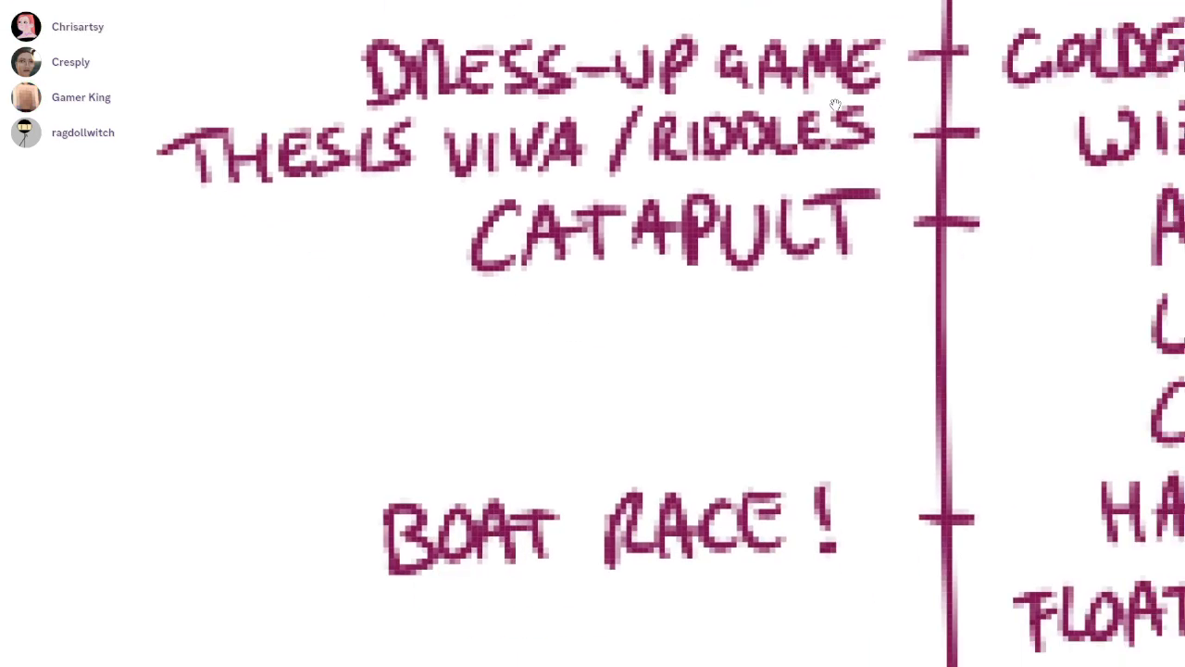
pyautogui.scroll(1, 833, 295)
pyautogui.moveTo(824, 294); pyautogui.dragTo(865, 295)
pyautogui.moveTo(831, 341); pyautogui.dragTo(874, 342)
pyautogui.moveTo(827, 453); pyautogui.dragTo(872, 452)
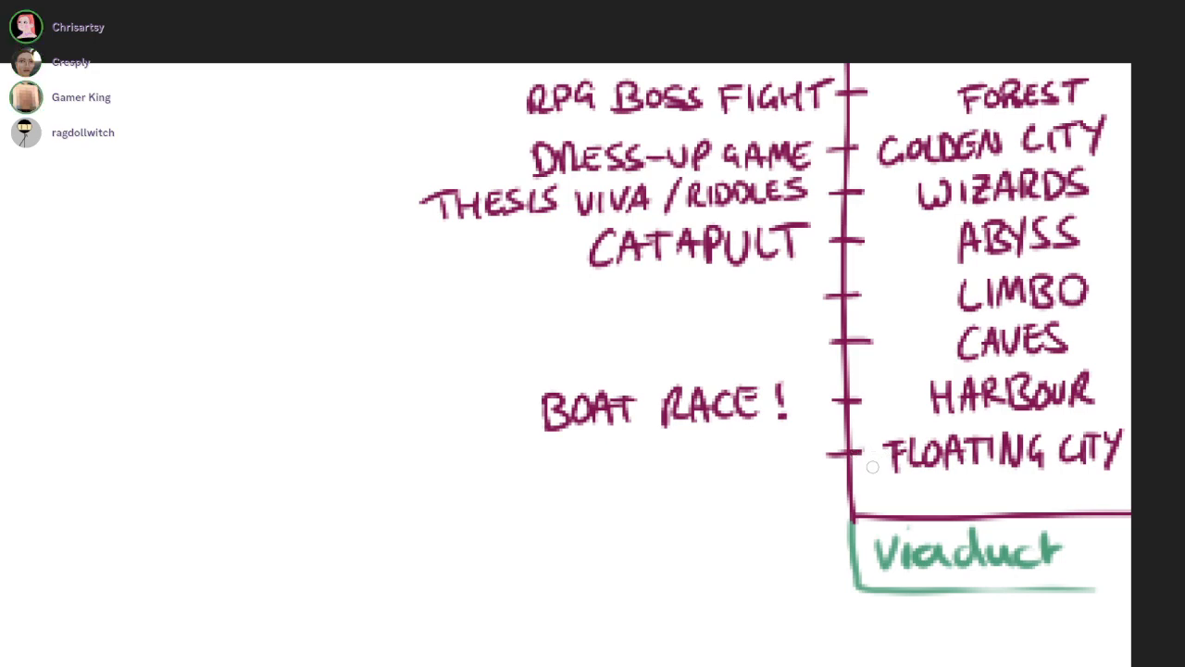
# Handwrite "DARK SOULS" as the entry beside the LIMBO tick
pyautogui.scroll(2, 605, 317)
pyautogui.moveTo(472, 294)
pyautogui.mouseDown()
pyautogui.moveTo(510, 316)
pyautogui.moveTo(563, 289)
pyautogui.moveTo(600, 315)
pyautogui.moveTo(635, 292)
pyautogui.moveTo(718, 289)
pyautogui.moveTo(757, 314)
pyautogui.mouseUp()
pyautogui.hotkey('ctrl', 'z')
pyautogui.moveTo(778, 276); pyautogui.dragTo(757, 313)
pyautogui.moveTo(997, 133); pyautogui.dragTo(836, 105)
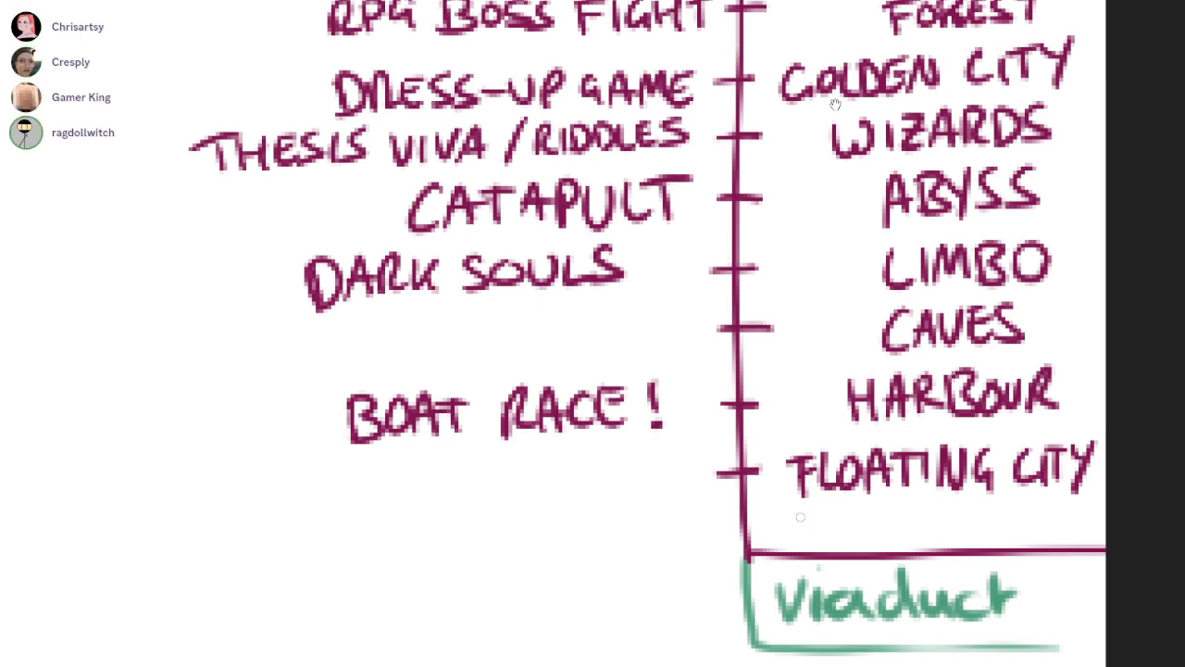
# Handwrite "PLATFORMER" as the entry beside the CAVES tick
pyautogui.moveTo(286, 376)
pyautogui.mouseDown()
pyautogui.moveTo(281, 360)
pyautogui.moveTo(306, 375)
pyautogui.mouseUp()
pyautogui.hotkey('ctrl', 'z')
pyautogui.moveTo(306, 326); pyautogui.dragTo(308, 373)
pyautogui.moveTo(332, 326)
pyautogui.mouseDown()
pyautogui.moveTo(353, 367)
pyautogui.moveTo(379, 363)
pyautogui.mouseUp()
pyautogui.moveTo(357, 339)
pyautogui.mouseDown()
pyautogui.moveTo(389, 338)
pyautogui.moveTo(389, 368)
pyautogui.mouseUp()
pyautogui.moveTo(371, 326)
pyautogui.mouseDown()
pyautogui.moveTo(413, 322)
pyautogui.moveTo(409, 363)
pyautogui.mouseUp()
pyautogui.moveTo(411, 324)
pyautogui.mouseDown()
pyautogui.moveTo(442, 320)
pyautogui.moveTo(437, 339)
pyautogui.mouseUp()
pyautogui.moveTo(455, 328); pyautogui.dragTo(468, 356)
pyautogui.moveTo(471, 326); pyautogui.dragTo(514, 352)
pyautogui.moveTo(517, 313)
pyautogui.mouseDown()
pyautogui.moveTo(541, 346)
pyautogui.moveTo(571, 349)
pyautogui.moveTo(568, 315)
pyautogui.mouseUp()
pyautogui.moveTo(551, 332); pyautogui.dragTo(566, 330)
pyautogui.moveTo(584, 313); pyautogui.dragTo(590, 342)
pyautogui.moveTo(584, 315)
pyautogui.mouseDown()
pyautogui.moveTo(602, 310)
pyautogui.moveTo(617, 345)
pyautogui.mouseUp()
pyautogui.moveTo(312, 359)
pyautogui.mouseDown()
pyautogui.moveTo(326, 352)
pyautogui.moveTo(311, 374)
pyautogui.mouseUp()
pyautogui.moveTo(306, 329)
pyautogui.mouseDown()
pyautogui.moveTo(315, 352)
pyautogui.moveTo(351, 358)
pyautogui.mouseUp()
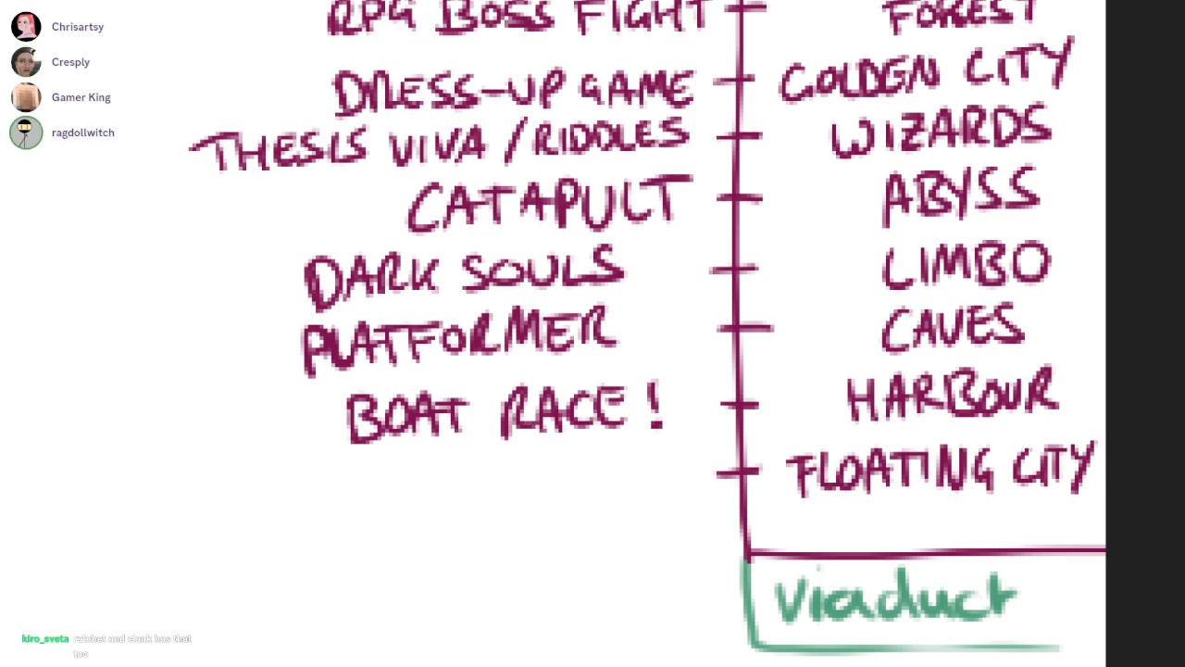
# Handwrite "PIPE/POWER PUZZLE" as the entry beside the FLOATING CITY tick
pyautogui.moveTo(295, 479); pyautogui.dragTo(296, 528)
pyautogui.moveTo(295, 477)
pyautogui.mouseDown()
pyautogui.moveTo(300, 505)
pyautogui.moveTo(330, 524)
pyautogui.mouseUp()
pyautogui.moveTo(344, 476); pyautogui.dragTo(343, 524)
pyautogui.moveTo(345, 474)
pyautogui.mouseDown()
pyautogui.moveTo(348, 501)
pyautogui.moveTo(389, 517)
pyautogui.moveTo(385, 472)
pyautogui.mouseUp()
pyautogui.moveTo(413, 465)
pyautogui.mouseDown()
pyautogui.moveTo(400, 520)
pyautogui.moveTo(426, 524)
pyautogui.mouseUp()
pyautogui.moveTo(428, 476)
pyautogui.mouseDown()
pyautogui.moveTo(436, 503)
pyautogui.moveTo(461, 481)
pyautogui.mouseUp()
pyautogui.moveTo(472, 478)
pyautogui.mouseDown()
pyautogui.moveTo(490, 493)
pyautogui.moveTo(511, 474)
pyautogui.moveTo(531, 507)
pyautogui.mouseUp()
pyautogui.moveTo(508, 472)
pyautogui.mouseDown()
pyautogui.moveTo(537, 466)
pyautogui.moveTo(543, 506)
pyautogui.mouseUp()
pyautogui.moveTo(542, 471); pyautogui.dragTo(593, 509)
pyautogui.moveTo(592, 469)
pyautogui.mouseDown()
pyautogui.moveTo(597, 489)
pyautogui.moveTo(639, 470)
pyautogui.mouseUp()
pyautogui.moveTo(643, 466)
pyautogui.mouseDown()
pyautogui.moveTo(645, 500)
pyautogui.moveTo(669, 498)
pyautogui.mouseUp()
pyautogui.moveTo(656, 480)
pyautogui.mouseDown()
pyautogui.moveTo(674, 474)
pyautogui.moveTo(706, 499)
pyautogui.mouseUp()
pyautogui.moveTo(715, 448); pyautogui.dragTo(709, 491)
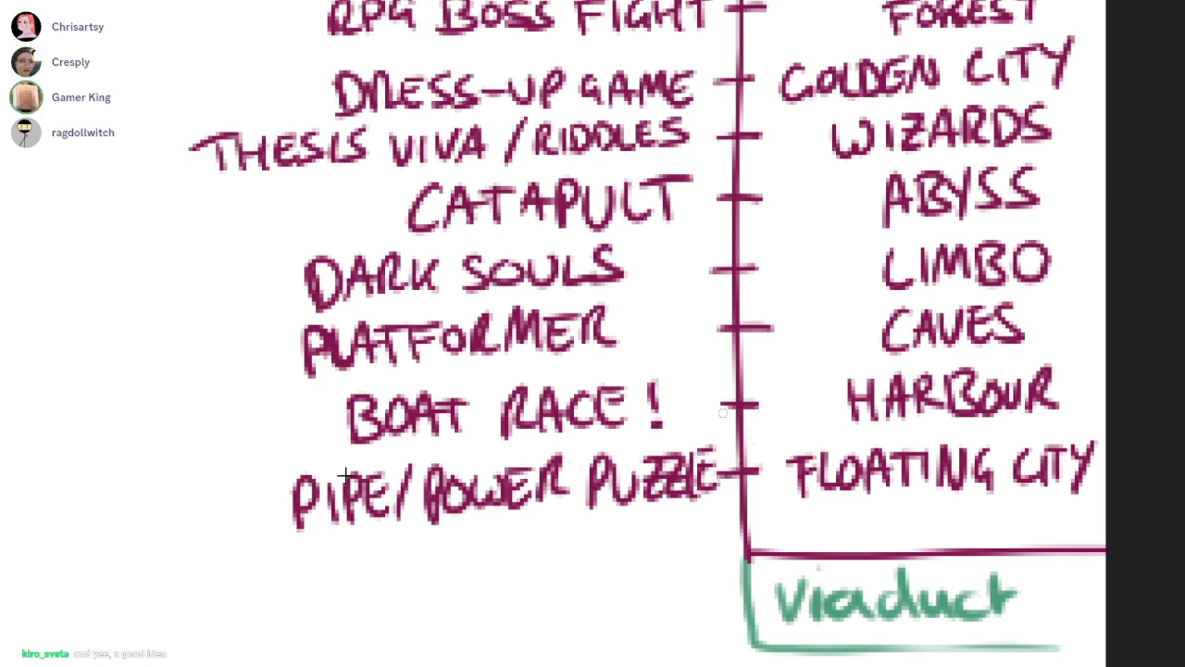
# Move the PIPE/POWER PUZZLE entry clear of its tick, then erase and redraw its final letter E
pyautogui.moveTo(716, 477)
pyautogui.mouseDown()
pyautogui.moveTo(222, 539)
pyautogui.moveTo(713, 434)
pyautogui.mouseUp()
pyautogui.press('v')
pyautogui.moveTo(346, 476)
pyautogui.mouseDown()
pyautogui.moveTo(324, 487)
pyautogui.moveTo(342, 472)
pyautogui.mouseUp()
pyautogui.hotkey('ctrl', 'd')
pyautogui.press('e')
pyautogui.moveTo(677, 448)
pyautogui.mouseDown()
pyautogui.moveTo(687, 500)
pyautogui.moveTo(679, 494)
pyautogui.mouseUp()
pyautogui.press('b')
pyautogui.moveTo(683, 465)
pyautogui.mouseDown()
pyautogui.moveTo(686, 496)
pyautogui.moveTo(697, 492)
pyautogui.mouseUp()
pyautogui.moveTo(685, 478); pyautogui.dragTo(699, 473)
pyautogui.moveTo(683, 463)
pyautogui.mouseDown()
pyautogui.moveTo(701, 458)
pyautogui.moveTo(699, 495)
pyautogui.mouseUp()
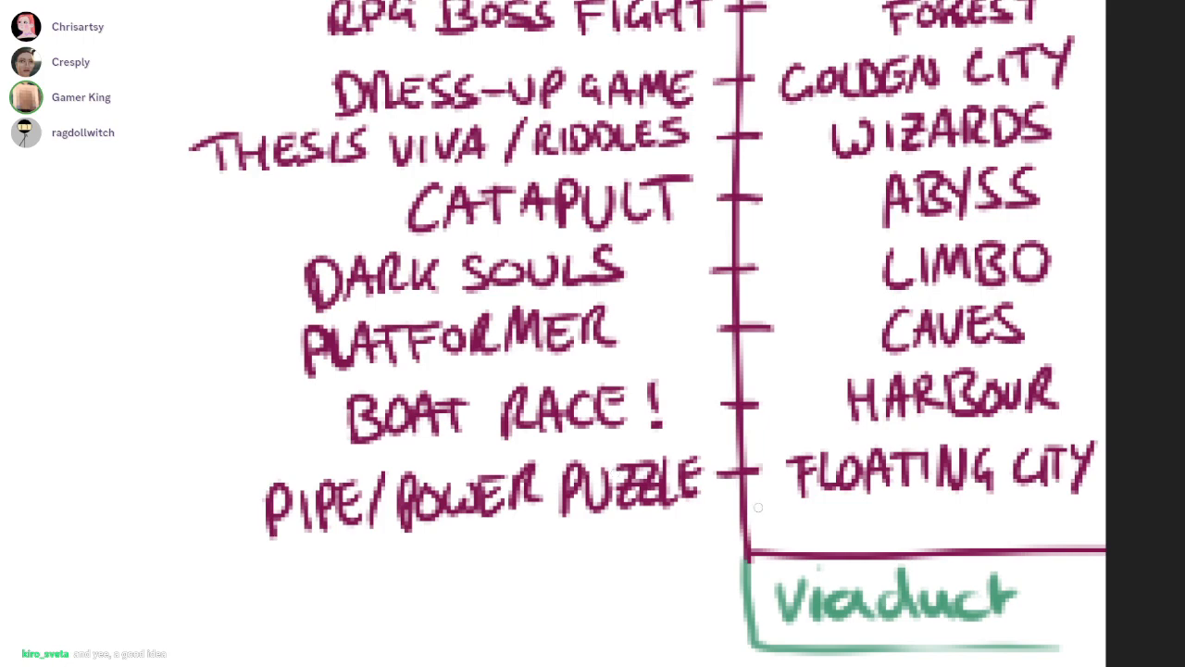
# Handwrite "WAR BOARDGAME?" and "ENDLESS RUNNER?" as two extra ideas below the PIPE/POWER PUZZLE entry
pyautogui.moveTo(345, 475); pyautogui.dragTo(381, 347)
pyautogui.moveTo(838, 470); pyautogui.dragTo(675, 557)
pyautogui.moveTo(820, 454); pyautogui.dragTo(847, 461)
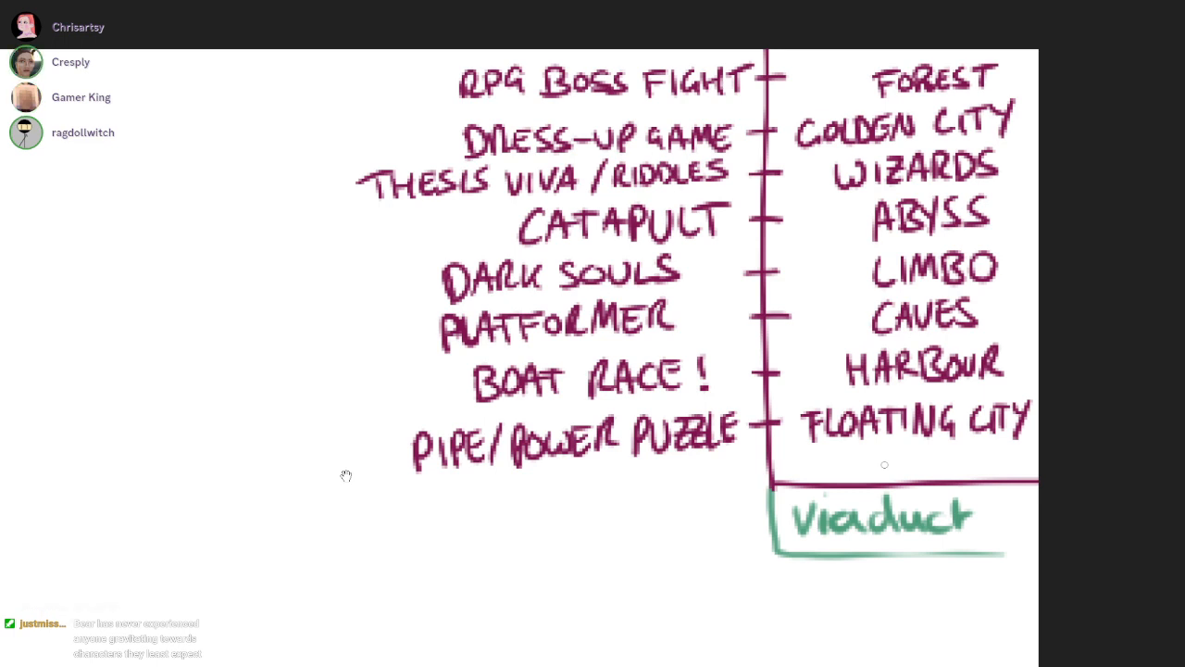
pyautogui.moveTo(409, 526)
pyautogui.mouseDown()
pyautogui.moveTo(437, 543)
pyautogui.moveTo(455, 520)
pyautogui.moveTo(469, 548)
pyautogui.moveTo(500, 524)
pyautogui.moveTo(507, 546)
pyautogui.moveTo(546, 529)
pyautogui.moveTo(565, 544)
pyautogui.moveTo(603, 520)
pyautogui.moveTo(642, 528)
pyautogui.moveTo(683, 504)
pyautogui.mouseUp()
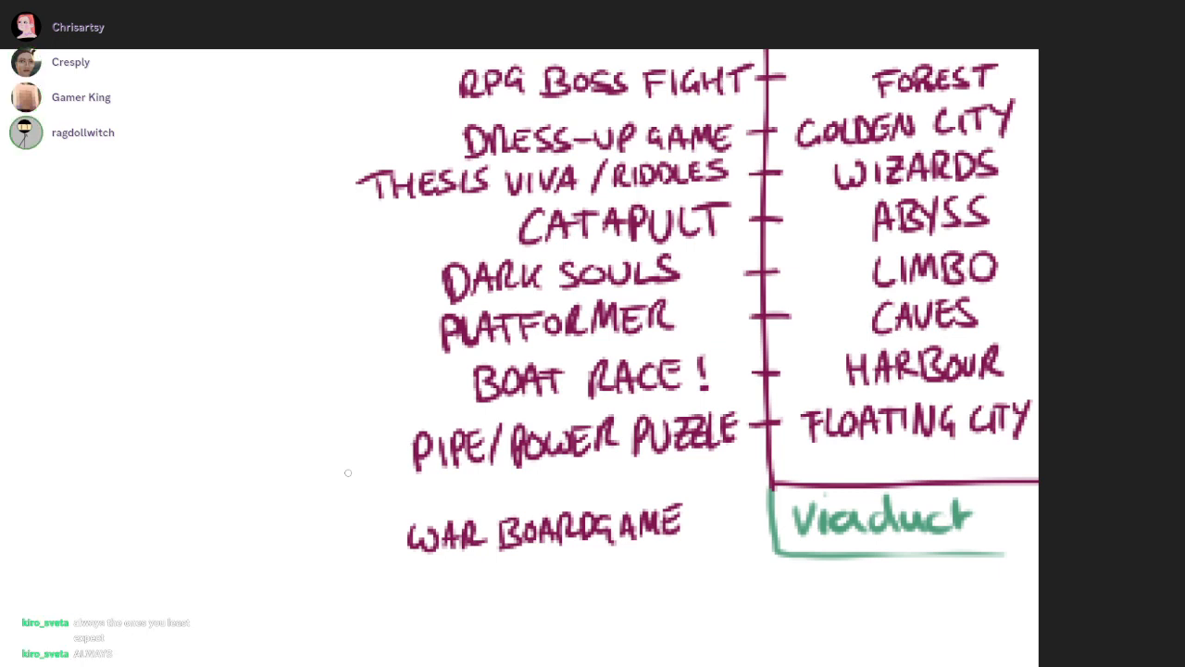
pyautogui.moveTo(690, 505); pyautogui.dragTo(696, 523)
pyautogui.click(697, 531)
pyautogui.moveTo(407, 564)
pyautogui.mouseDown()
pyautogui.moveTo(420, 593)
pyautogui.moveTo(448, 568)
pyautogui.moveTo(491, 591)
pyautogui.moveTo(518, 565)
pyautogui.moveTo(551, 561)
pyautogui.moveTo(578, 574)
pyautogui.moveTo(694, 568)
pyautogui.mouseUp()
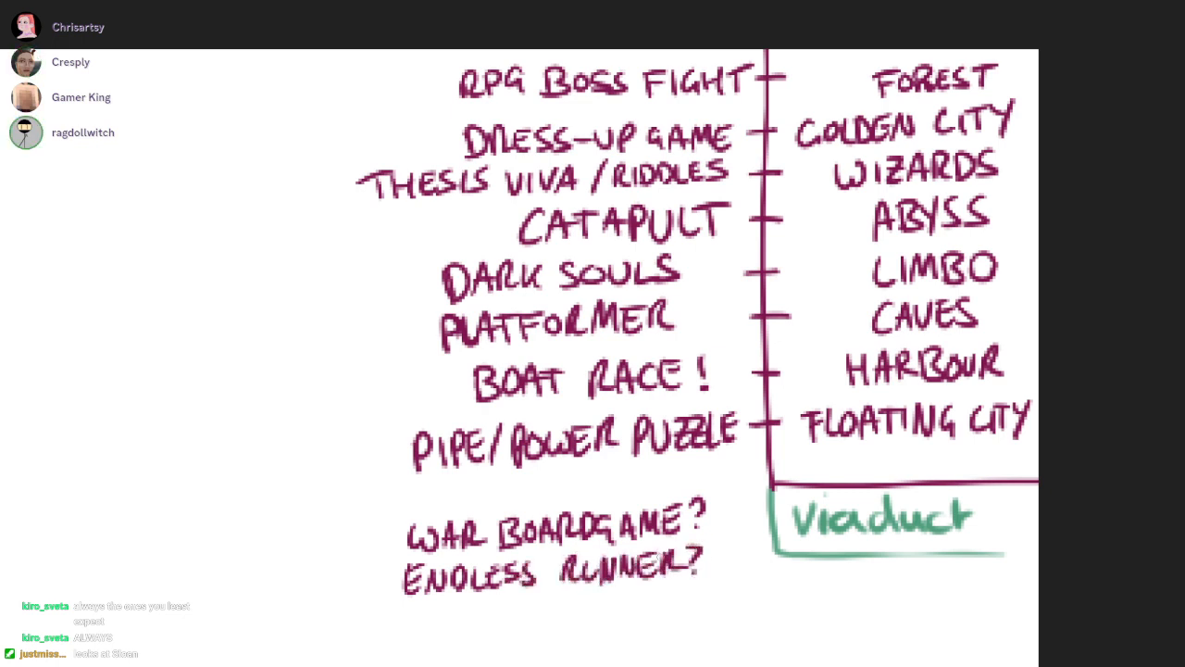
# Handwrite "AUTO-SCROLLER?" below ENDLESS RUNNER? and add "(SHOOPUFF)" underneath it in smaller letters
pyautogui.scroll(-2, 349, 473)
pyautogui.moveTo(425, 533); pyautogui.dragTo(491, 507)
pyautogui.moveTo(484, 509); pyautogui.dragTo(581, 522)
pyautogui.hotkey('ctrl', 'z')
pyautogui.hotkey('ctrl', 'z')
pyautogui.moveTo(587, 501)
pyautogui.mouseDown()
pyautogui.moveTo(583, 524)
pyautogui.moveTo(598, 522)
pyautogui.mouseUp()
pyautogui.moveTo(611, 500)
pyautogui.mouseDown()
pyautogui.moveTo(635, 520)
pyautogui.moveTo(659, 517)
pyautogui.mouseUp()
pyautogui.moveTo(668, 491)
pyautogui.mouseDown()
pyautogui.moveTo(679, 515)
pyautogui.moveTo(700, 513)
pyautogui.mouseUp()
pyautogui.click(699, 517)
pyautogui.moveTo(598, 537)
pyautogui.mouseDown()
pyautogui.moveTo(593, 555)
pyautogui.moveTo(618, 557)
pyautogui.mouseUp()
pyautogui.moveTo(635, 536)
pyautogui.mouseDown()
pyautogui.moveTo(637, 557)
pyautogui.moveTo(648, 540)
pyautogui.mouseUp()
pyautogui.moveTo(663, 538)
pyautogui.mouseDown()
pyautogui.moveTo(660, 553)
pyautogui.moveTo(663, 537)
pyautogui.mouseUp()
pyautogui.moveTo(675, 534); pyautogui.dragTo(677, 543)
pyautogui.moveTo(694, 532); pyautogui.dragTo(708, 545)
pyautogui.moveTo(706, 531); pyautogui.dragTo(742, 543)
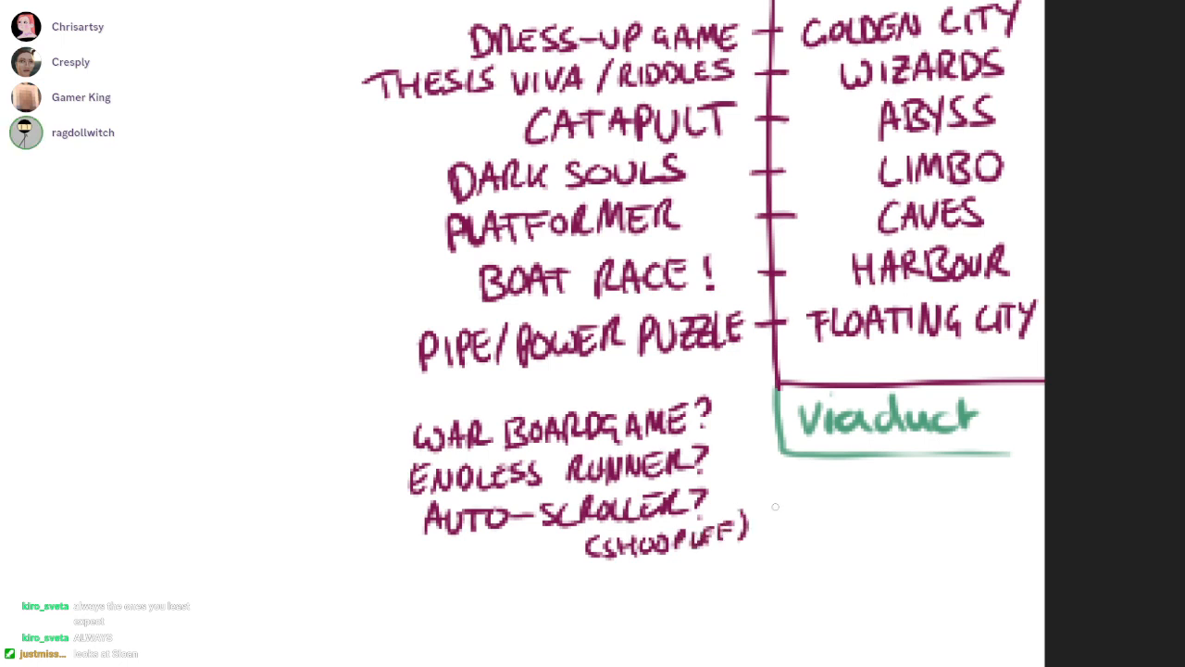
# Handwrite "FROGGER?" as the last idea below the AUTO-SCROLLER entry
pyautogui.moveTo(359, 548); pyautogui.dragTo(348, 472)
pyautogui.moveTo(454, 496); pyautogui.dragTo(456, 526)
pyautogui.moveTo(458, 498); pyautogui.dragTo(483, 496)
pyautogui.moveTo(461, 511)
pyautogui.mouseDown()
pyautogui.moveTo(495, 509)
pyautogui.moveTo(487, 525)
pyautogui.mouseUp()
pyautogui.moveTo(488, 498)
pyautogui.mouseDown()
pyautogui.moveTo(517, 526)
pyautogui.moveTo(530, 501)
pyautogui.mouseUp()
pyautogui.moveTo(555, 498)
pyautogui.mouseDown()
pyautogui.moveTo(548, 516)
pyautogui.moveTo(563, 509)
pyautogui.mouseUp()
pyautogui.moveTo(585, 494)
pyautogui.mouseDown()
pyautogui.moveTo(582, 518)
pyautogui.moveTo(613, 524)
pyautogui.moveTo(627, 494)
pyautogui.mouseUp()
pyautogui.moveTo(626, 493)
pyautogui.mouseDown()
pyautogui.moveTo(639, 515)
pyautogui.moveTo(669, 509)
pyautogui.mouseUp()
pyautogui.click(673, 523)
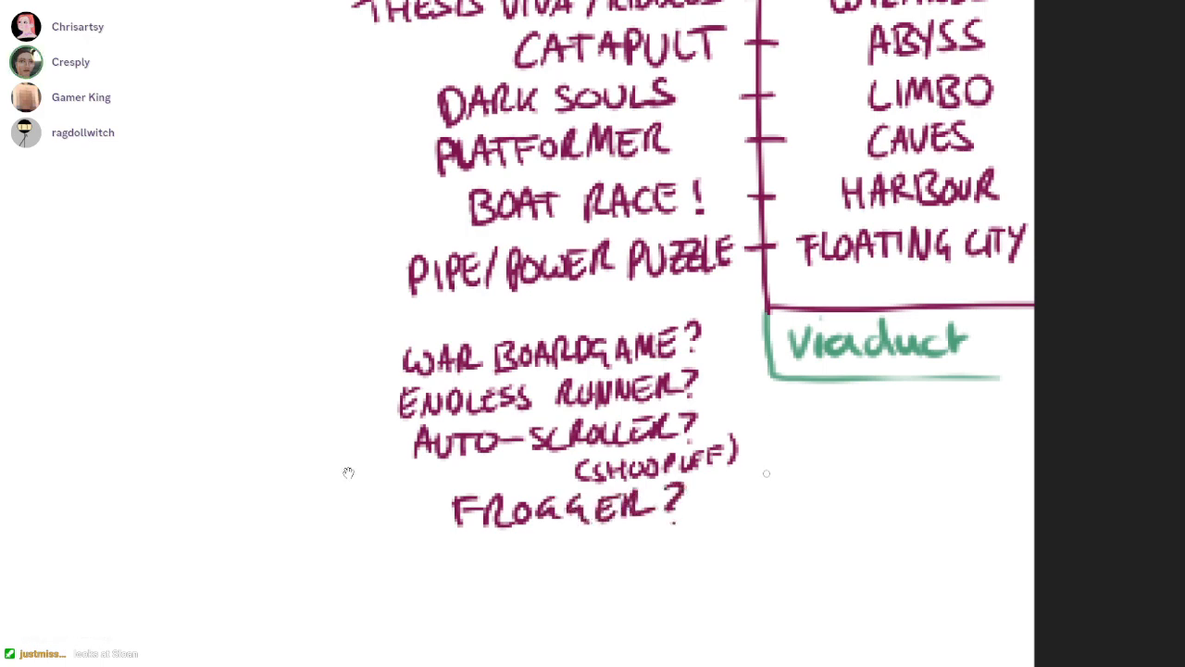
pyautogui.scroll(-1, 348, 473)
pyautogui.scroll(-1, 348, 473)
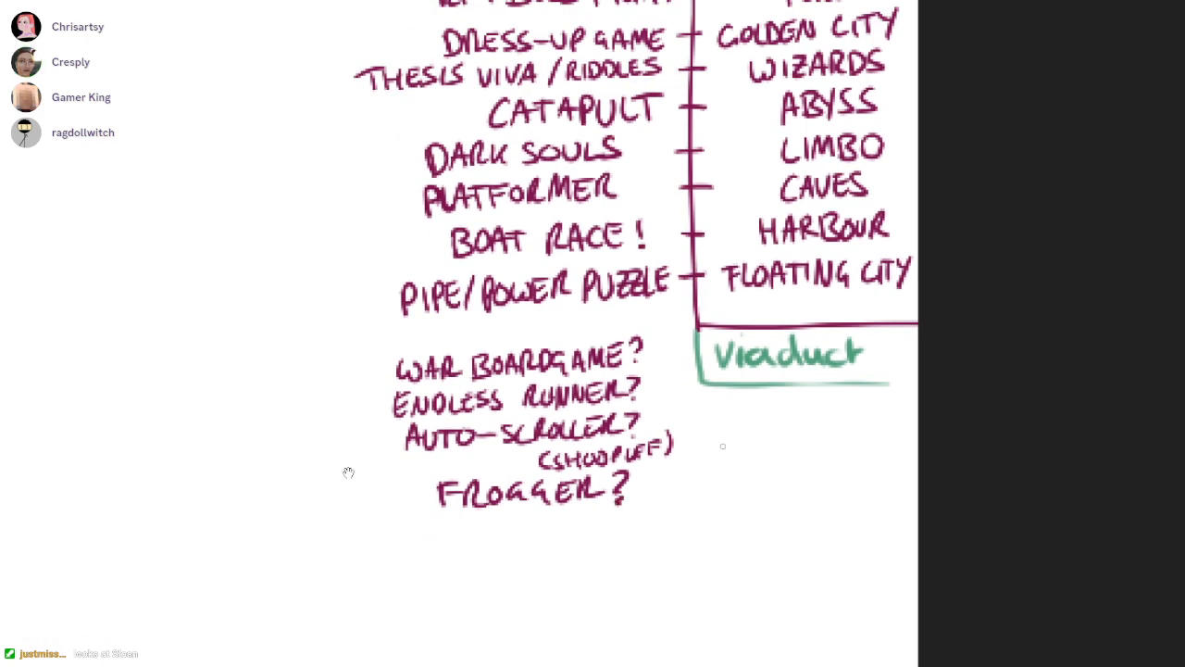
pyautogui.scroll(-1, 348, 473)
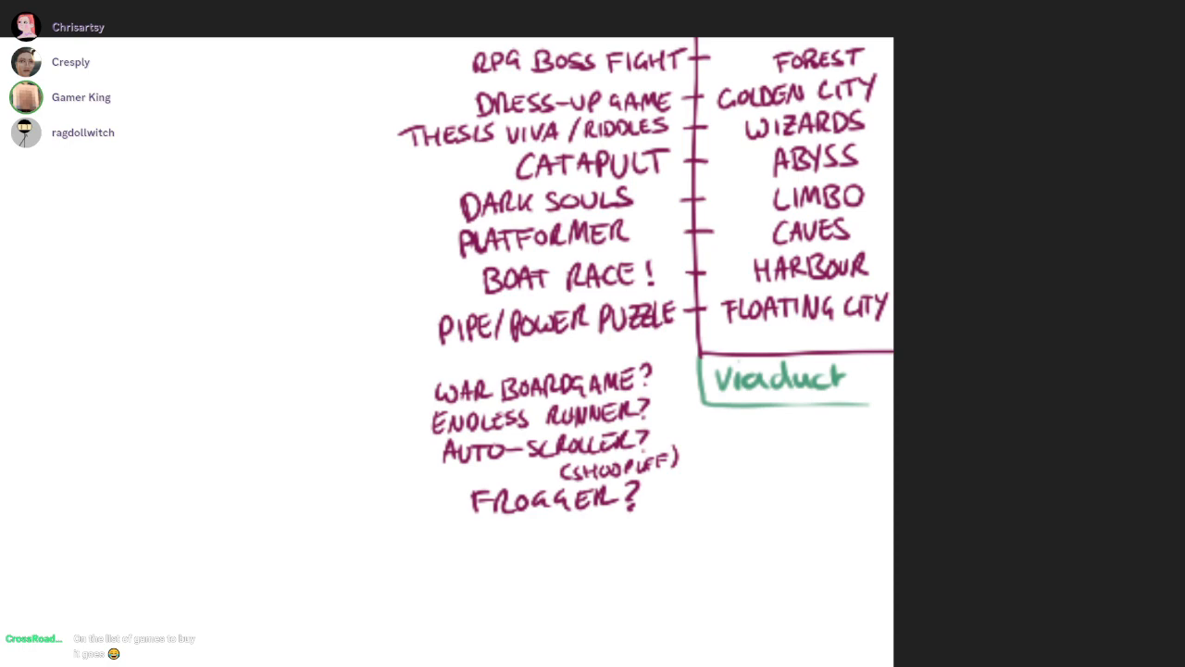
pyautogui.scroll(3, 1009, 371)
pyautogui.scroll(-5, 1011, 373)
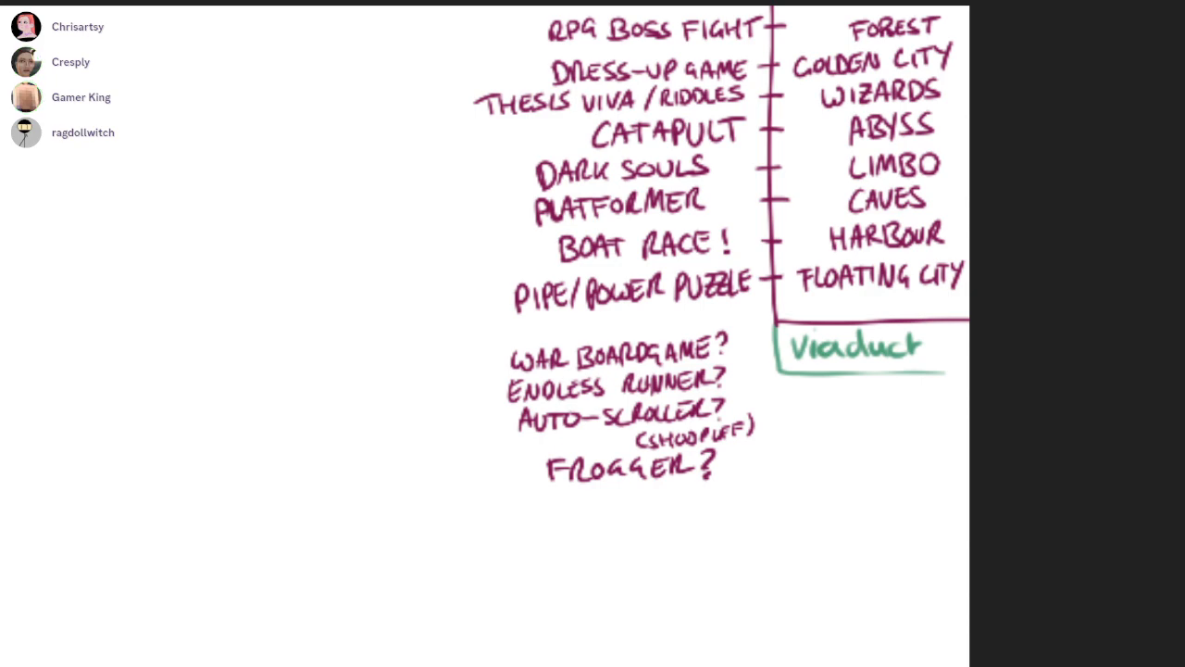
# Handwrite the category label "BASE :" beside the WAR BOARDGAME? idea
pyautogui.scroll(4, 550, 366)
pyautogui.moveTo(394, 402); pyautogui.dragTo(642, 386)
pyautogui.moveTo(442, 367); pyautogui.dragTo(468, 405)
pyautogui.moveTo(454, 365); pyautogui.dragTo(472, 411)
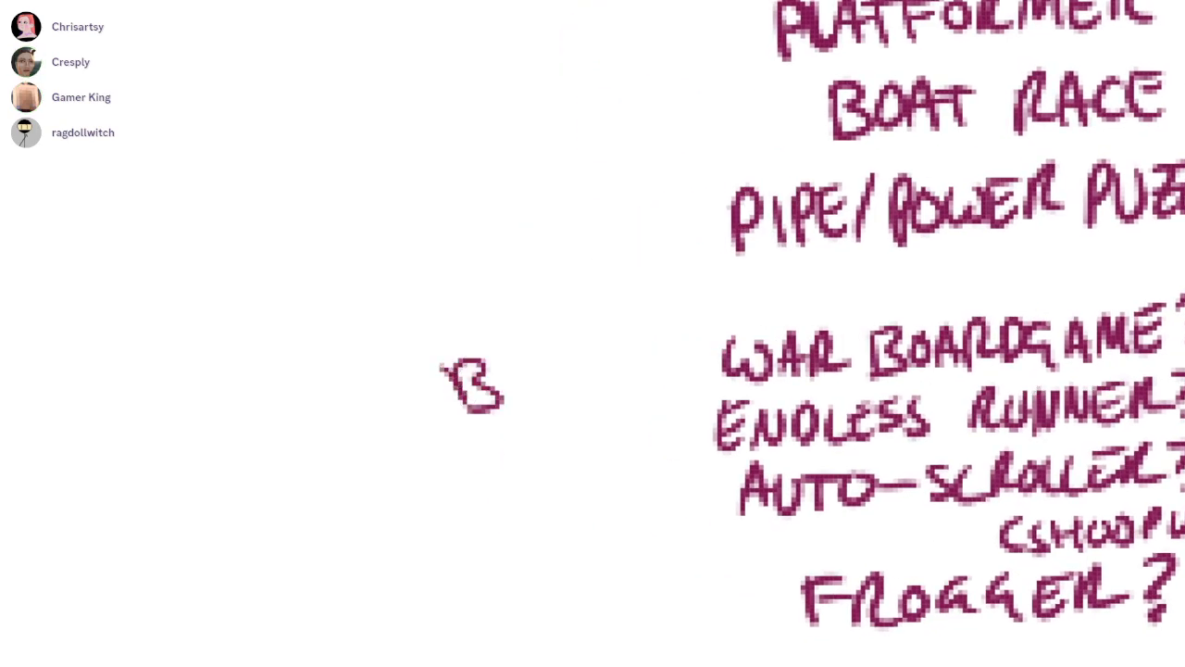
pyautogui.moveTo(514, 360); pyautogui.dragTo(501, 397)
pyautogui.moveTo(514, 361); pyautogui.dragTo(528, 398)
pyautogui.moveTo(561, 352)
pyautogui.mouseDown()
pyautogui.moveTo(539, 394)
pyautogui.moveTo(600, 387)
pyautogui.moveTo(594, 348)
pyautogui.mouseUp()
pyautogui.click(635, 361)
pyautogui.click(636, 373)
# Handwrite "MOVEMENT:" below BASE and draw curly braces grouping WAR BOARDGAME? and the three movement ideas under their labels
pyautogui.moveTo(372, 572)
pyautogui.mouseDown()
pyautogui.moveTo(432, 526)
pyautogui.moveTo(484, 512)
pyautogui.moveTo(513, 535)
pyautogui.moveTo(576, 523)
pyautogui.moveTo(614, 484)
pyautogui.moveTo(627, 508)
pyautogui.mouseUp()
pyautogui.moveTo(604, 484); pyautogui.dragTo(637, 473)
pyautogui.click(654, 481)
pyautogui.click(652, 506)
pyautogui.moveTo(788, 327); pyautogui.dragTo(751, 253)
pyautogui.moveTo(666, 320)
pyautogui.mouseDown()
pyautogui.moveTo(647, 413)
pyautogui.moveTo(731, 548)
pyautogui.mouseUp()
pyautogui.moveTo(653, 245)
pyautogui.mouseDown()
pyautogui.moveTo(637, 278)
pyautogui.moveTo(657, 308)
pyautogui.mouseUp()
# Review the finished swan boat drawing alongside the duck, cat, blackboard and character sketches elsewhere on the canvas
pyautogui.moveTo(1037, 389); pyautogui.dragTo(627, 374)
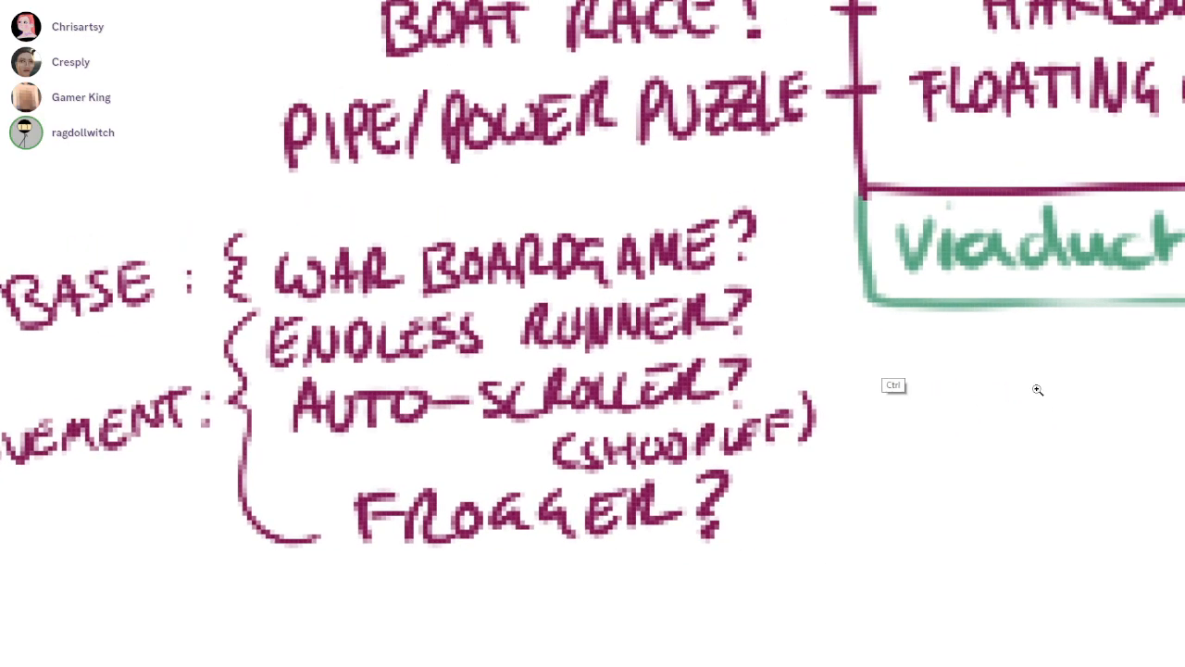
pyautogui.scroll(-4, 1037, 389)
pyautogui.moveTo(555, 592); pyautogui.dragTo(857, 240)
pyautogui.scroll(-3, 1037, 389)
pyautogui.moveTo(858, 422); pyautogui.dragTo(922, 250)
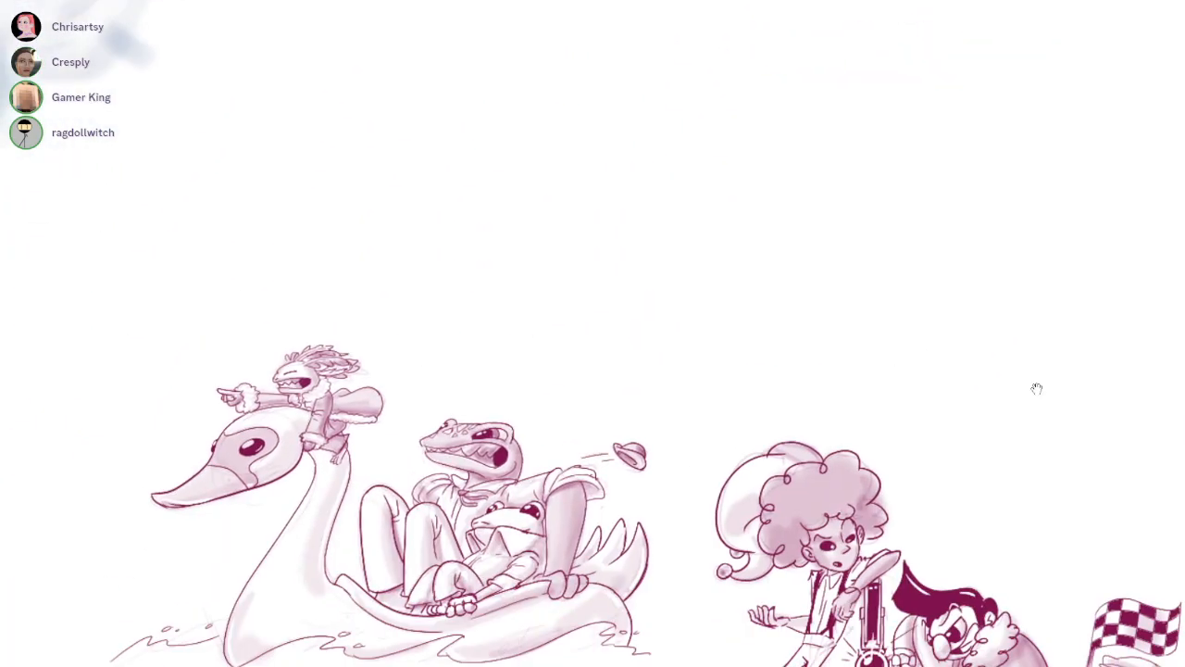
pyautogui.scroll(-3, 1037, 389)
pyautogui.moveTo(946, 369); pyautogui.dragTo(1111, 381)
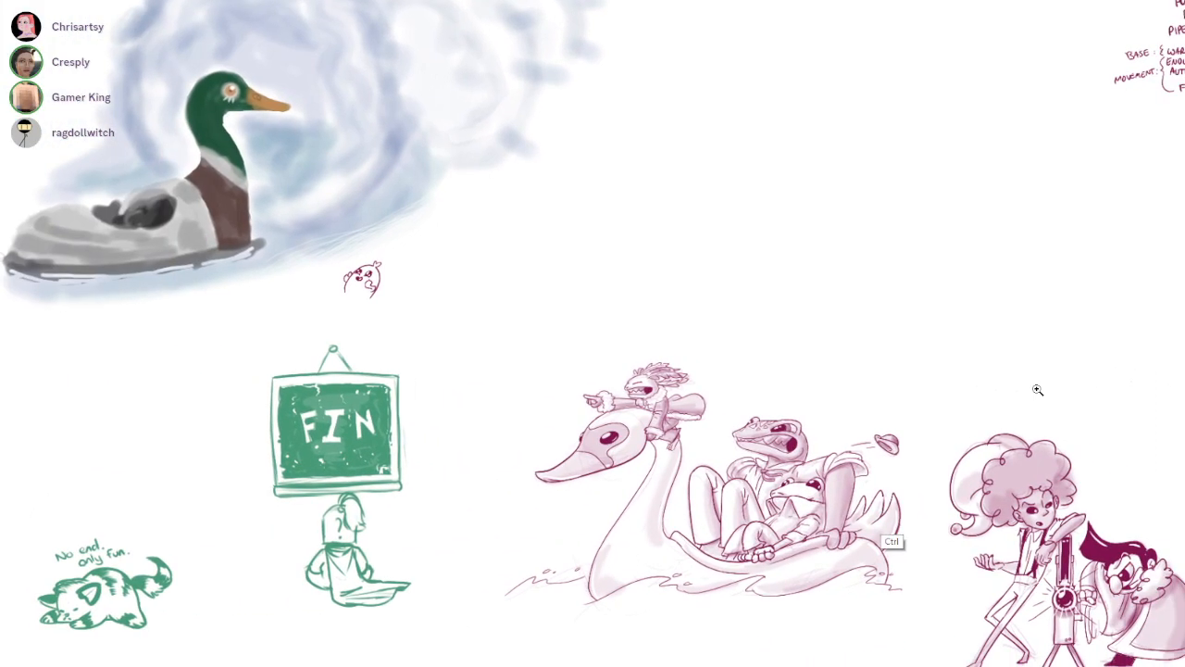
pyautogui.scroll(-1, 1037, 389)
pyautogui.moveTo(1037, 389); pyautogui.dragTo(954, 389)
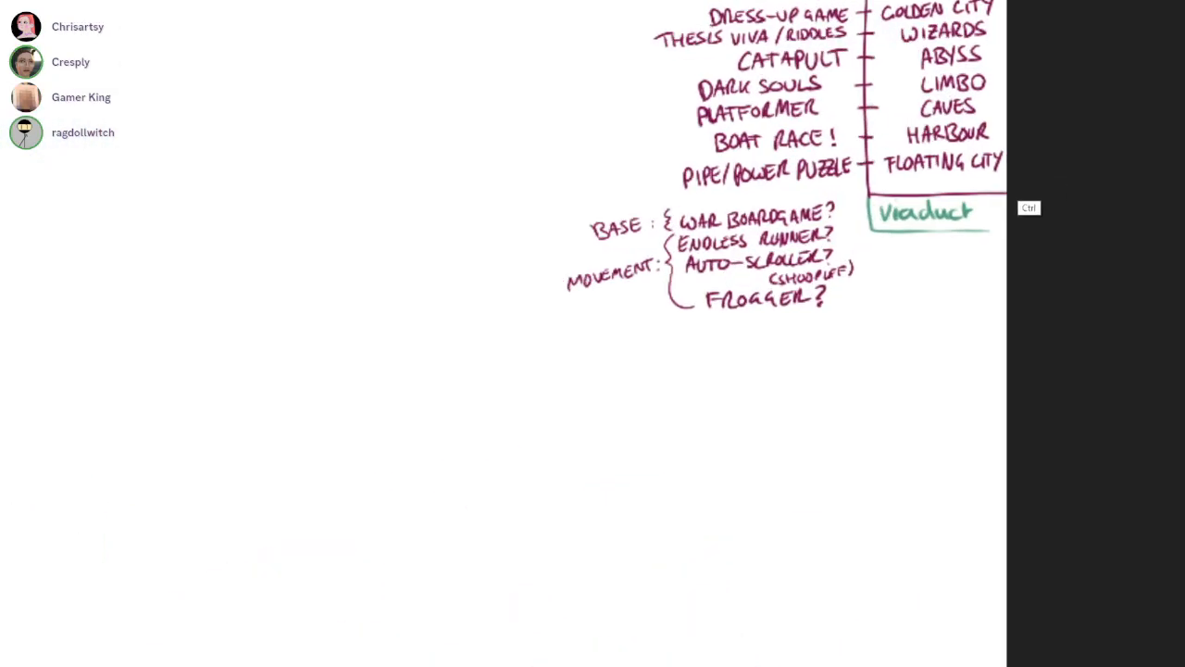
# Handwrite the slanted heading "FINAL STAGE" below the FROGGER? idea and underline it
pyautogui.moveTo(655, 374)
pyautogui.mouseDown()
pyautogui.moveTo(660, 396)
pyautogui.moveTo(670, 370)
pyautogui.mouseUp()
pyautogui.moveTo(658, 384); pyautogui.dragTo(671, 380)
pyautogui.moveTo(677, 372); pyautogui.dragTo(690, 386)
pyautogui.moveTo(689, 369); pyautogui.dragTo(717, 382)
pyautogui.moveTo(706, 378)
pyautogui.mouseDown()
pyautogui.moveTo(741, 380)
pyautogui.moveTo(789, 346)
pyautogui.mouseUp()
pyautogui.moveTo(777, 350)
pyautogui.mouseDown()
pyautogui.moveTo(779, 370)
pyautogui.moveTo(803, 359)
pyautogui.mouseUp()
pyautogui.moveTo(814, 345)
pyautogui.mouseDown()
pyautogui.moveTo(807, 357)
pyautogui.moveTo(819, 360)
pyautogui.mouseUp()
pyautogui.moveTo(825, 339); pyautogui.dragTo(837, 351)
pyautogui.moveTo(676, 408); pyautogui.dragTo(871, 354)
pyautogui.moveTo(748, 411); pyautogui.dragTo(753, 434)
pyautogui.moveTo(748, 410); pyautogui.dragTo(767, 407)
pyautogui.moveTo(751, 422)
pyautogui.mouseDown()
pyautogui.moveTo(764, 419)
pyautogui.moveTo(754, 430)
pyautogui.mouseUp()
pyautogui.hotkey('ctrl', 'z')
pyautogui.hotkey('ctrl', 'z')
pyautogui.hotkey('ctrl', 'z')
# Handwrite "PHAME & FORTYOON" on two slanted lines beneath the FINAL STAGE heading
pyautogui.moveTo(748, 405); pyautogui.dragTo(775, 425)
pyautogui.moveTo(774, 415); pyautogui.dragTo(791, 409)
pyautogui.moveTo(789, 396); pyautogui.dragTo(799, 417)
pyautogui.moveTo(808, 392)
pyautogui.mouseDown()
pyautogui.moveTo(819, 415)
pyautogui.moveTo(870, 398)
pyautogui.moveTo(869, 372)
pyautogui.moveTo(909, 374)
pyautogui.mouseUp()
pyautogui.moveTo(813, 429); pyautogui.dragTo(812, 456)
pyautogui.moveTo(813, 429)
pyautogui.mouseDown()
pyautogui.moveTo(830, 427)
pyautogui.moveTo(827, 440)
pyautogui.mouseUp()
pyautogui.moveTo(845, 428); pyautogui.dragTo(860, 448)
pyautogui.moveTo(858, 424)
pyautogui.mouseDown()
pyautogui.moveTo(880, 444)
pyautogui.moveTo(892, 437)
pyautogui.mouseUp()
pyautogui.moveTo(875, 413); pyautogui.dragTo(915, 409)
pyautogui.moveTo(922, 396); pyautogui.dragTo(910, 423)
pyautogui.moveTo(933, 395); pyautogui.dragTo(977, 375)
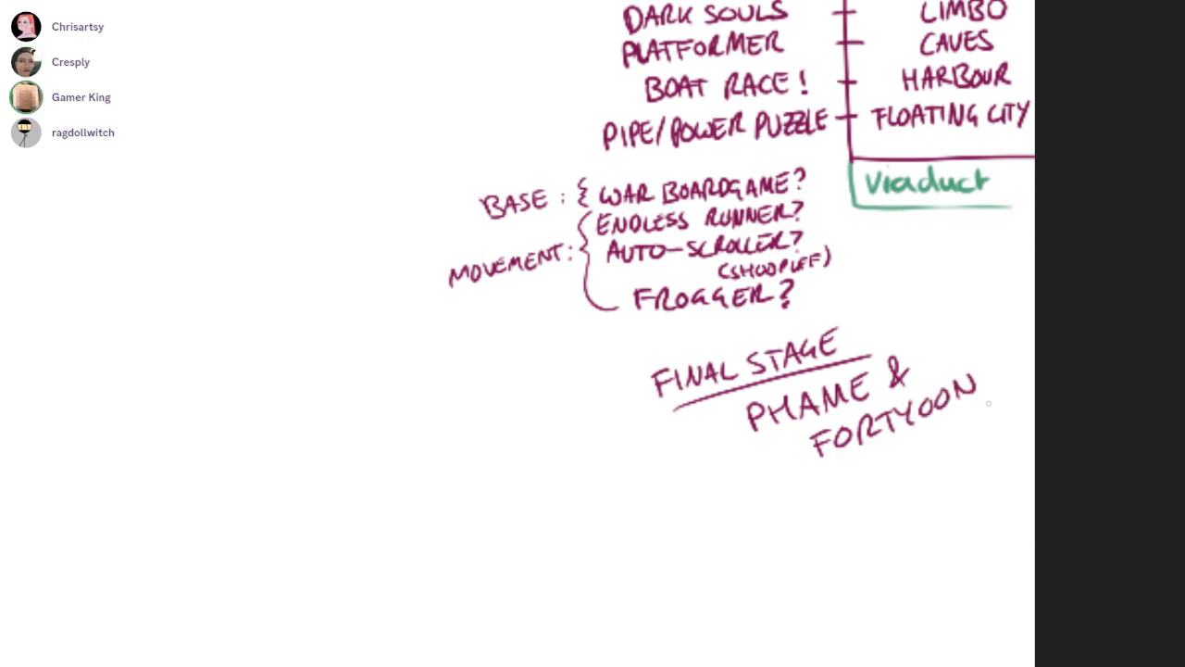
# Draw short radiating emphasis lines around the PHAME & FORTYOON text
pyautogui.scroll(-3, 810, 463)
pyautogui.moveTo(809, 463); pyautogui.dragTo(907, 295)
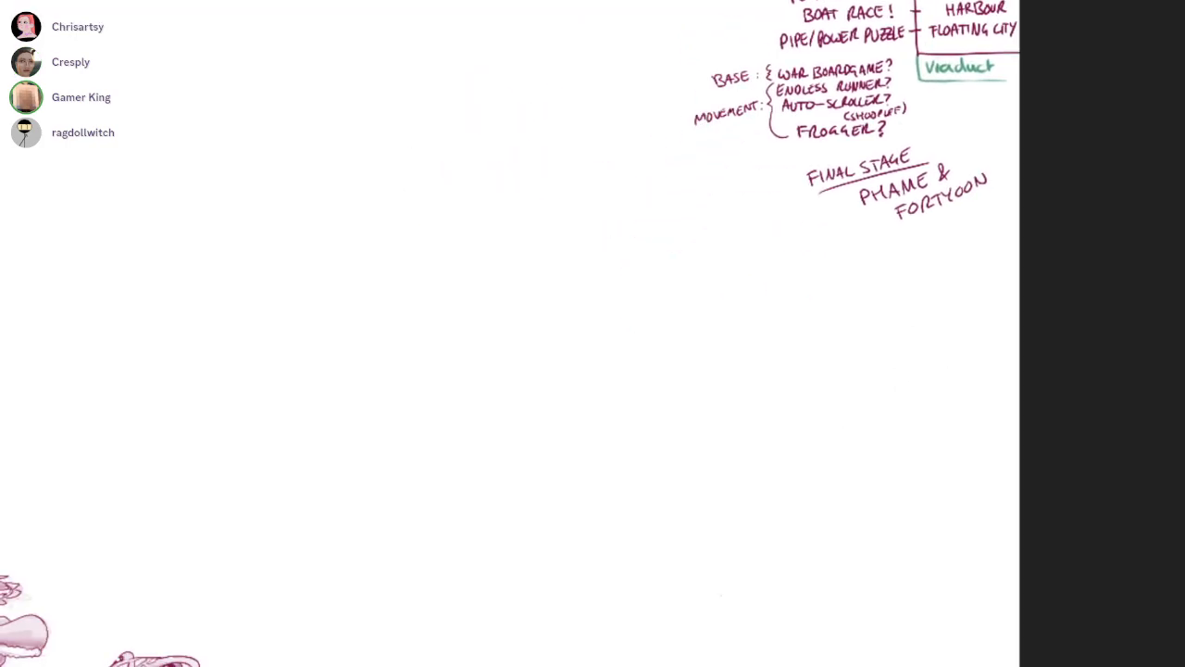
pyautogui.scroll(-2, 1006, 308)
pyautogui.scroll(4, 991, 195)
pyautogui.moveTo(605, 315)
pyautogui.mouseDown()
pyautogui.moveTo(648, 312)
pyautogui.moveTo(648, 336)
pyautogui.mouseUp()
pyautogui.moveTo(683, 376); pyautogui.dragTo(656, 397)
pyautogui.moveTo(718, 374); pyautogui.dragTo(694, 417)
pyautogui.moveTo(954, 176); pyautogui.dragTo(932, 207)
pyautogui.moveTo(972, 194); pyautogui.dragTo(956, 208)
pyautogui.moveTo(1041, 251); pyautogui.dragTo(1070, 249)
pyautogui.moveTo(1039, 275)
pyautogui.mouseDown()
pyautogui.moveTo(1082, 293)
pyautogui.moveTo(1048, 302)
pyautogui.mouseUp()
pyautogui.moveTo(912, 178); pyautogui.dragTo(909, 199)
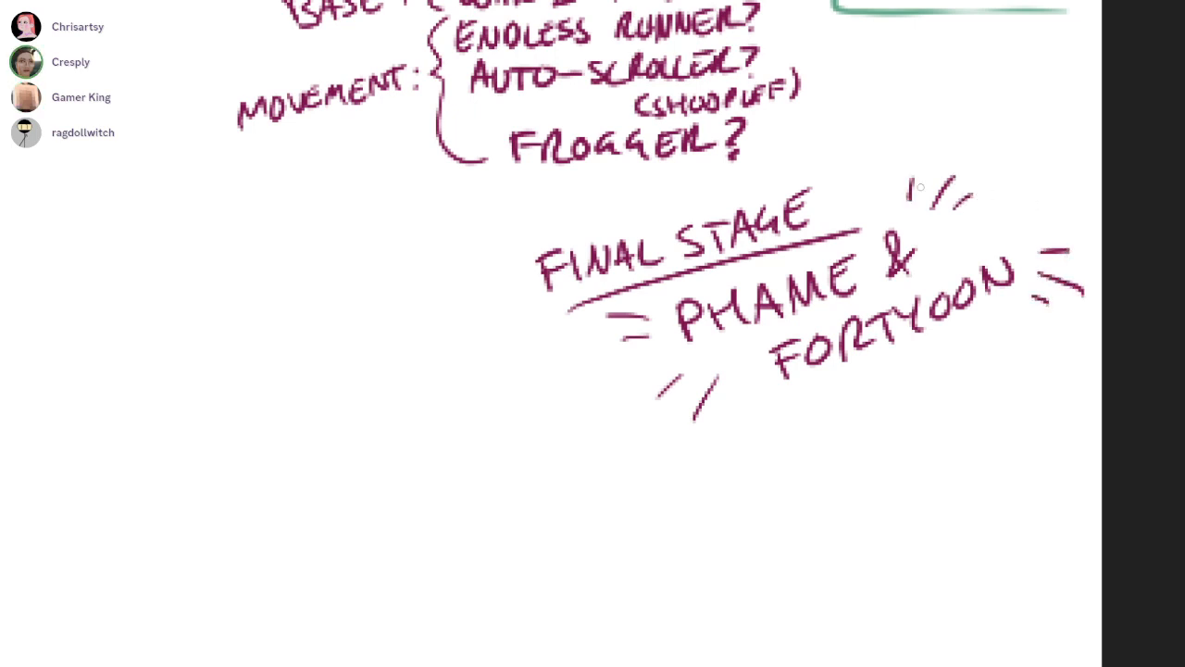
# Finish the emphasis lines under PHAME & FORTYOON and handwrite "CUPHEAD!" on a slant beneath it
pyautogui.moveTo(733, 384); pyautogui.dragTo(731, 400)
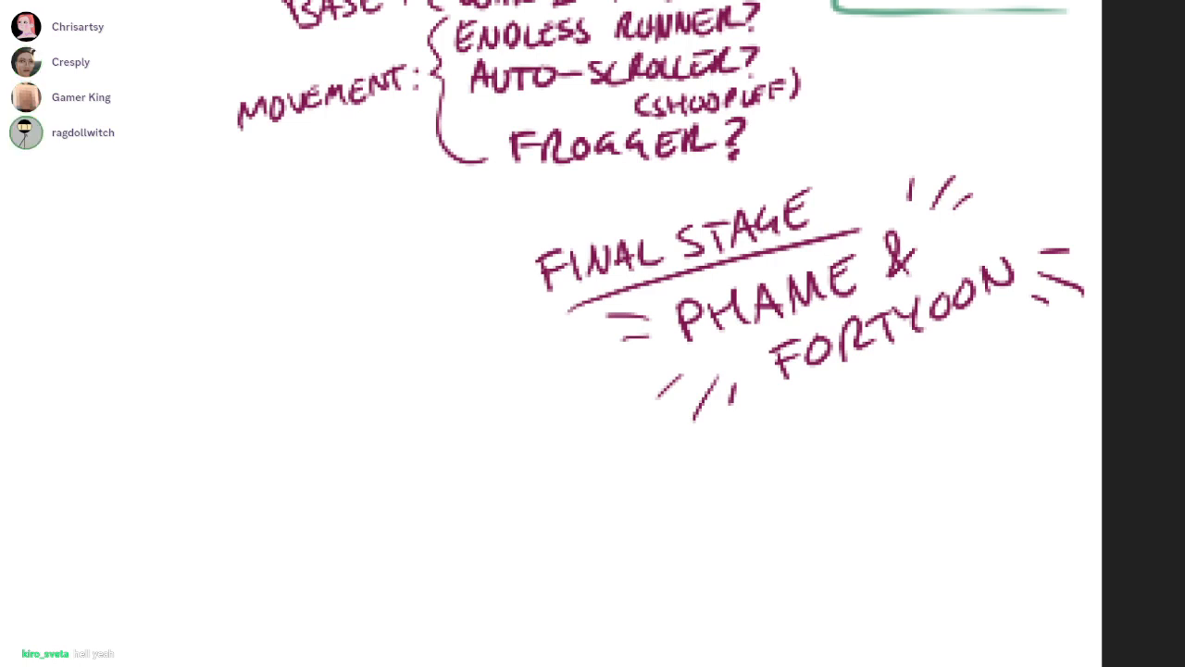
pyautogui.moveTo(742, 435)
pyautogui.mouseDown()
pyautogui.moveTo(741, 468)
pyautogui.moveTo(783, 428)
pyautogui.moveTo(812, 437)
pyautogui.mouseUp()
pyautogui.moveTo(818, 422); pyautogui.dragTo(931, 367)
pyautogui.click(935, 376)
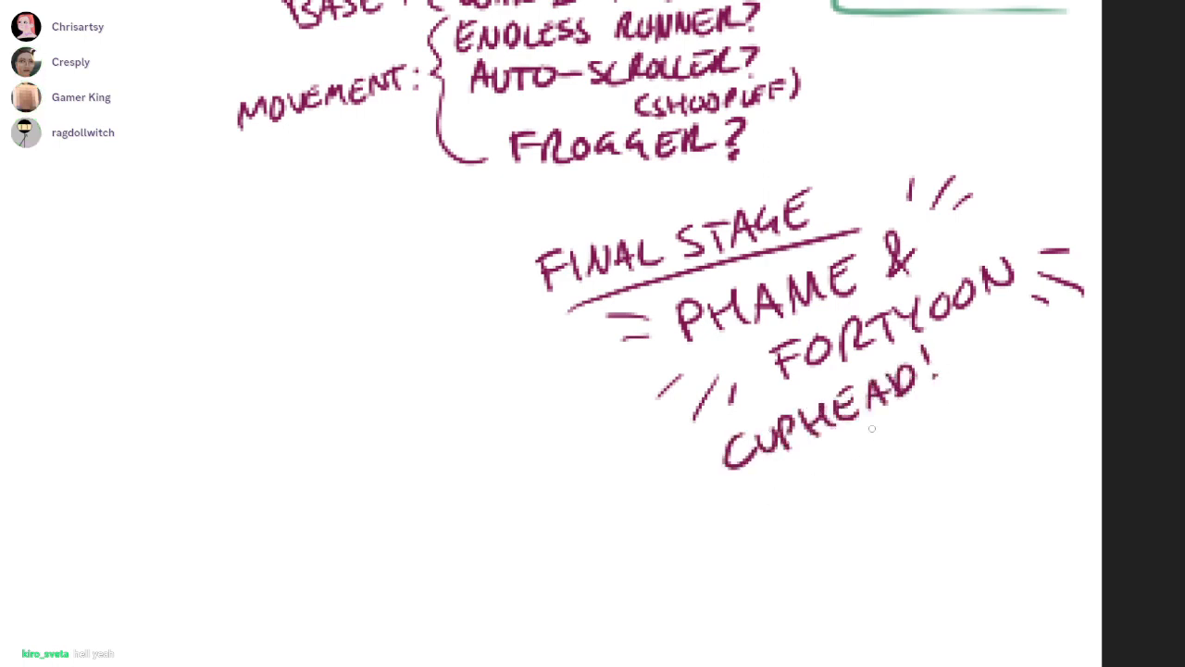
# Draw short radiating emphasis lines at both ends of the CUPHEAD! text
pyautogui.hscroll(1, 732, 325)
pyautogui.moveTo(641, 451); pyautogui.dragTo(618, 456)
pyautogui.moveTo(649, 470); pyautogui.dragTo(626, 484)
pyautogui.moveTo(879, 345)
pyautogui.mouseDown()
pyautogui.moveTo(907, 329)
pyautogui.moveTo(919, 340)
pyautogui.moveTo(909, 327)
pyautogui.mouseUp()
pyautogui.hotkey('ctrl', 'z')
pyautogui.hotkey('ctrl', 'z')
pyautogui.moveTo(900, 347)
pyautogui.mouseDown()
pyautogui.moveTo(919, 336)
pyautogui.moveTo(935, 369)
pyautogui.mouseUp()
pyautogui.moveTo(922, 378); pyautogui.dragTo(936, 388)
pyautogui.moveTo(657, 478); pyautogui.dragTo(655, 502)
pyautogui.moveTo(670, 483); pyautogui.dragTo(666, 494)
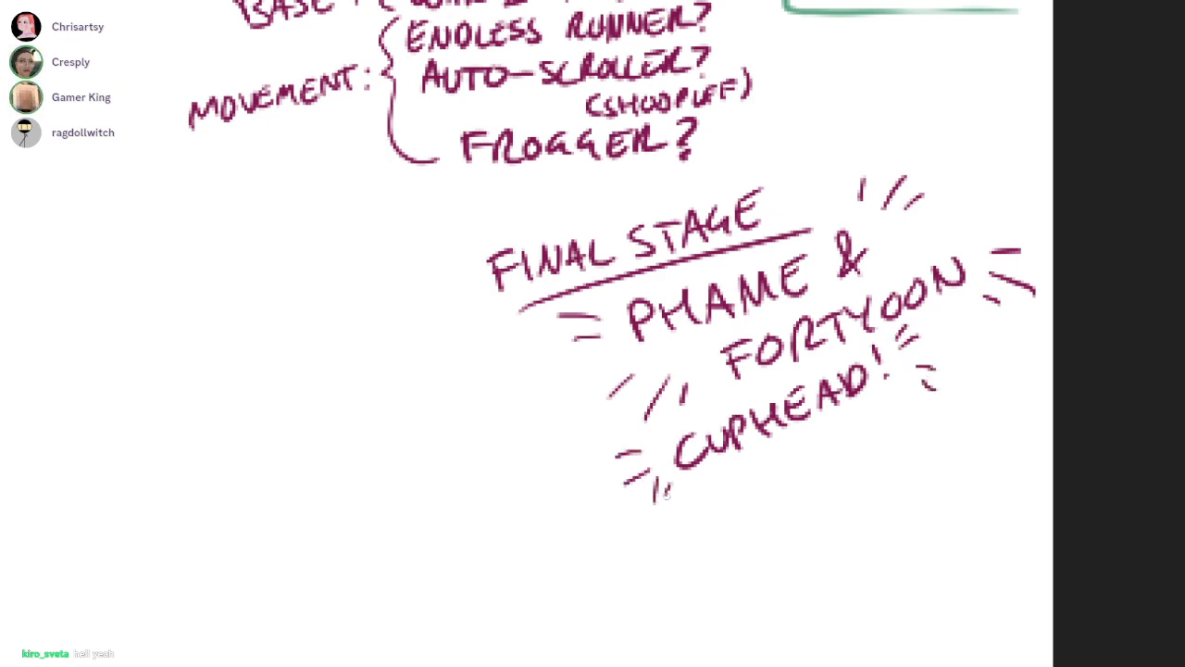
# Handwrite "2D" beneath CUPHEAD! and surround it with short emphasis lines
pyautogui.moveTo(755, 489); pyautogui.dragTo(789, 517)
pyautogui.moveTo(818, 446); pyautogui.dragTo(820, 459)
pyautogui.moveTo(713, 487); pyautogui.dragTo(734, 490)
pyautogui.moveTo(713, 504)
pyautogui.mouseDown()
pyautogui.moveTo(728, 508)
pyautogui.moveTo(737, 557)
pyautogui.mouseUp()
pyautogui.moveTo(765, 539); pyautogui.dragTo(764, 550)
pyautogui.moveTo(831, 490); pyautogui.dragTo(857, 492)
# Handwrite "HAND-ANIMATED" on a rising slant beneath the 2D note
pyautogui.scroll(-1, 815, 518)
pyautogui.hscroll(1, 815, 518)
pyautogui.moveTo(707, 557)
pyautogui.mouseDown()
pyautogui.moveTo(711, 581)
pyautogui.moveTo(726, 559)
pyautogui.mouseUp()
pyautogui.moveTo(723, 546); pyautogui.dragTo(730, 572)
pyautogui.moveTo(731, 571); pyautogui.dragTo(748, 552)
pyautogui.moveTo(753, 559)
pyautogui.mouseDown()
pyautogui.moveTo(772, 551)
pyautogui.moveTo(784, 517)
pyautogui.mouseUp()
pyautogui.moveTo(783, 516)
pyautogui.mouseDown()
pyautogui.moveTo(801, 531)
pyautogui.moveTo(861, 492)
pyautogui.mouseUp()
pyautogui.moveTo(840, 493)
pyautogui.mouseDown()
pyautogui.moveTo(946, 418)
pyautogui.moveTo(961, 393)
pyautogui.mouseUp()
pyautogui.moveTo(952, 413); pyautogui.dragTo(963, 407)
pyautogui.moveTo(966, 383); pyautogui.dragTo(972, 405)
# Draw short emphasis lines at both ends of the HAND-ANIMATED text
pyautogui.moveTo(732, 325); pyautogui.dragTo(702, 281)
pyautogui.moveTo(655, 516); pyautogui.dragTo(635, 517)
pyautogui.moveTo(653, 527); pyautogui.dragTo(638, 539)
pyautogui.moveTo(658, 545); pyautogui.dragTo(653, 559)
pyautogui.moveTo(938, 298)
pyautogui.mouseDown()
pyautogui.moveTo(927, 317)
pyautogui.moveTo(936, 311)
pyautogui.mouseUp()
pyautogui.moveTo(975, 315); pyautogui.dragTo(965, 320)
# Handwrite "HARD AS BALLS" on two slanted lines beneath HAND-ANIMATED
pyautogui.moveTo(804, 435); pyautogui.dragTo(732, 321)
pyautogui.moveTo(605, 514); pyautogui.dragTo(616, 536)
pyautogui.moveTo(608, 527); pyautogui.dragTo(630, 514)
pyautogui.moveTo(620, 503)
pyautogui.mouseDown()
pyautogui.moveTo(631, 523)
pyautogui.moveTo(653, 489)
pyautogui.moveTo(763, 436)
pyautogui.moveTo(751, 439)
pyautogui.mouseUp()
pyautogui.hotkey('ctrl', 'z')
pyautogui.moveTo(782, 418); pyautogui.dragTo(761, 440)
pyautogui.moveTo(676, 526); pyautogui.dragTo(687, 561)
pyautogui.moveTo(679, 524); pyautogui.dragTo(691, 561)
pyautogui.moveTo(720, 546)
pyautogui.mouseDown()
pyautogui.moveTo(718, 529)
pyautogui.moveTo(744, 535)
pyautogui.mouseUp()
pyautogui.moveTo(724, 535); pyautogui.dragTo(737, 530)
pyautogui.moveTo(747, 506)
pyautogui.mouseDown()
pyautogui.moveTo(752, 528)
pyautogui.moveTo(764, 517)
pyautogui.mouseUp()
pyautogui.moveTo(765, 483)
pyautogui.mouseDown()
pyautogui.moveTo(783, 499)
pyautogui.moveTo(770, 497)
pyautogui.mouseUp()
# Draw short radiating emphasis lines around the HARD AS BALLS text
pyautogui.moveTo(784, 374); pyautogui.dragTo(774, 398)
pyautogui.moveTo(804, 372); pyautogui.dragTo(794, 394)
pyautogui.moveTo(817, 473); pyautogui.dragTo(841, 467)
pyautogui.moveTo(822, 491); pyautogui.dragTo(844, 482)
pyautogui.moveTo(561, 507)
pyautogui.mouseDown()
pyautogui.moveTo(579, 496)
pyautogui.moveTo(577, 519)
pyautogui.mouseUp()
pyautogui.moveTo(557, 545); pyautogui.dragTo(576, 533)
pyautogui.moveTo(648, 587)
pyautogui.mouseDown()
pyautogui.moveTo(639, 609)
pyautogui.moveTo(668, 606)
pyautogui.mouseUp()
pyautogui.moveTo(758, 373); pyautogui.dragTo(751, 389)
pyautogui.moveTo(631, 578); pyautogui.dragTo(618, 591)
pyautogui.moveTo(817, 446); pyautogui.dragTo(832, 440)
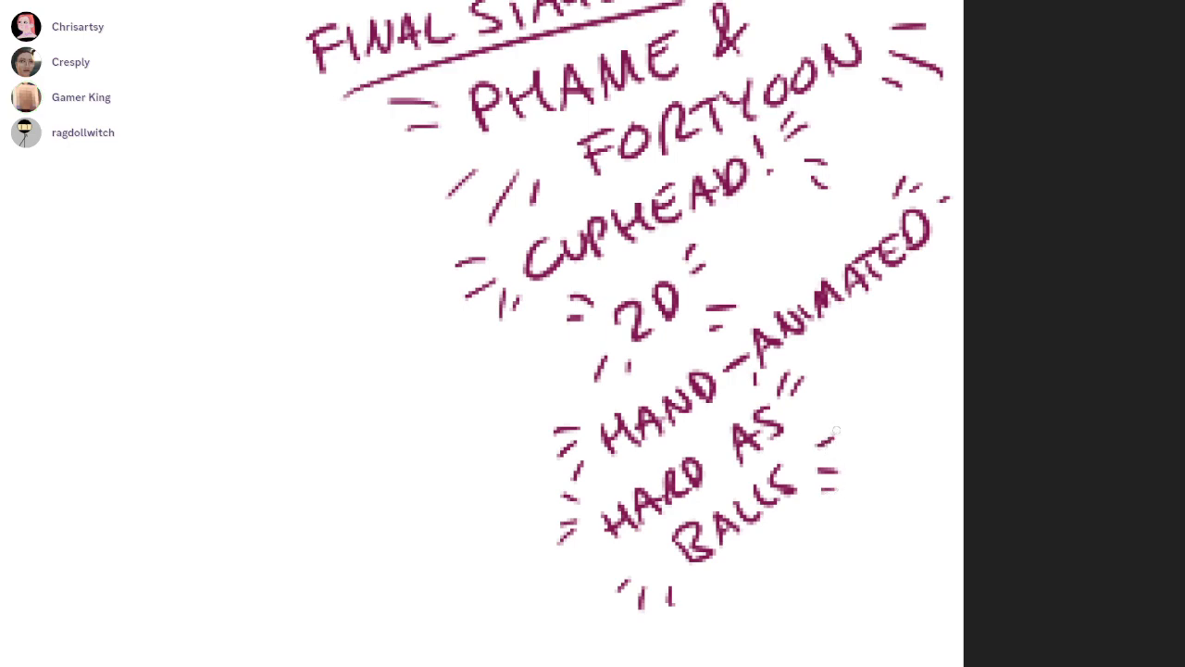
# Look at the Phame & Fortyoon character sketches in the web gallery and return to the drawing canvas
pyautogui.scroll(-5, 732, 324)
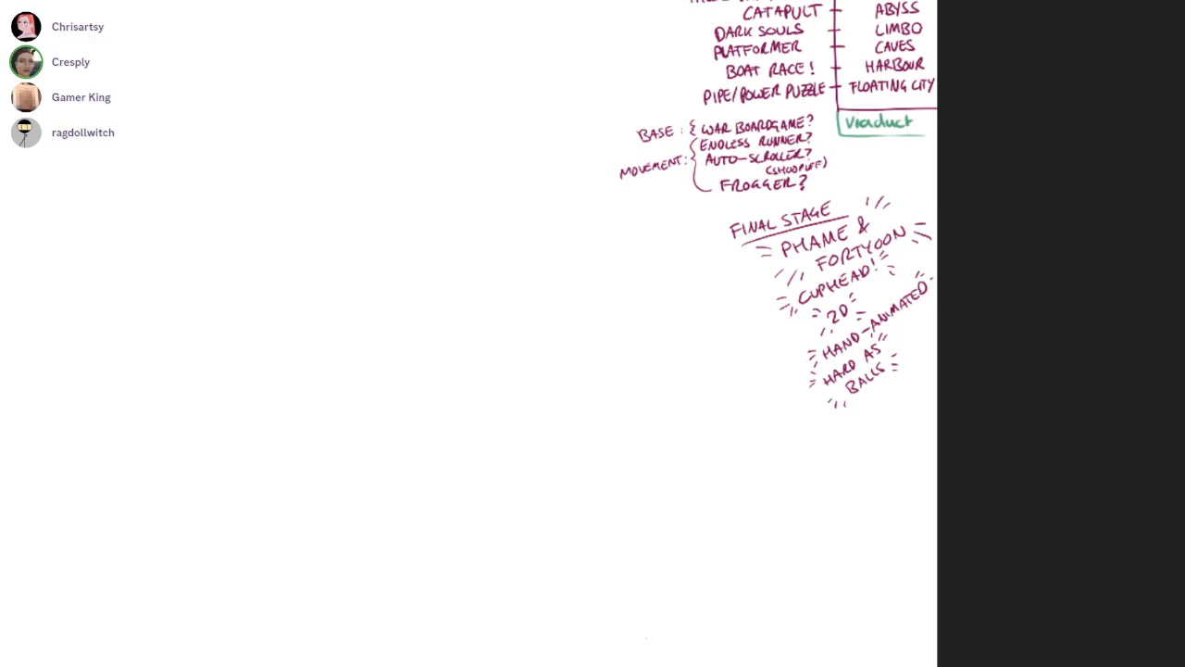
pyautogui.moveTo(495, 0); pyautogui.dragTo(534, 0)
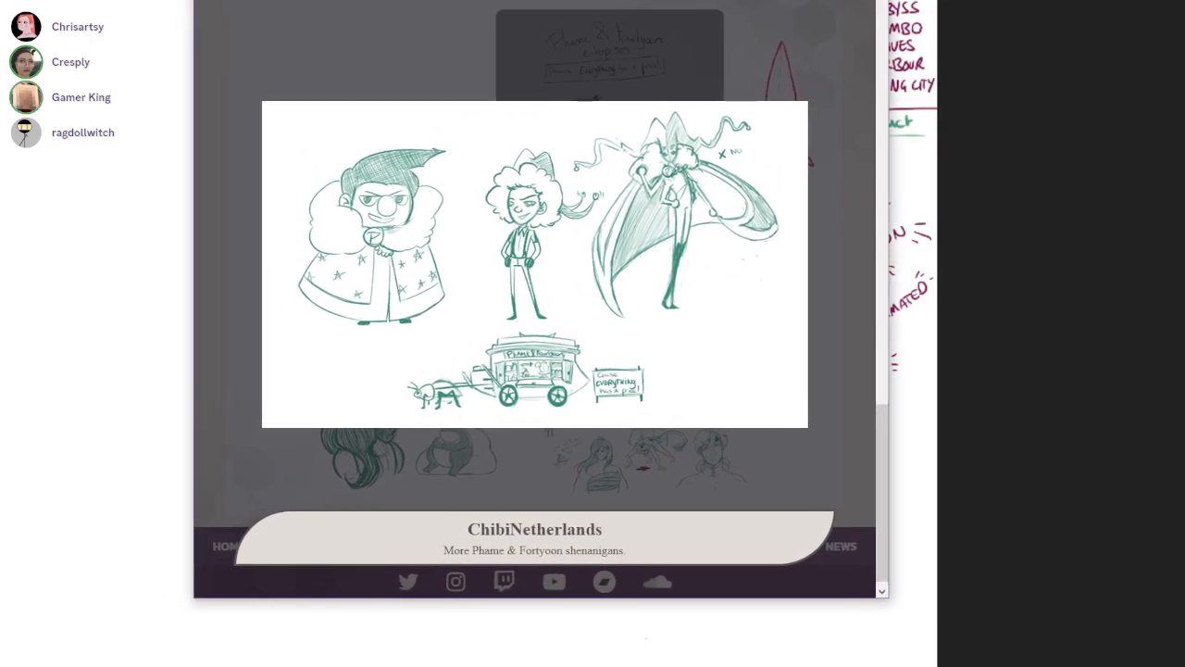
pyautogui.hotkey('alt', 'Tab')
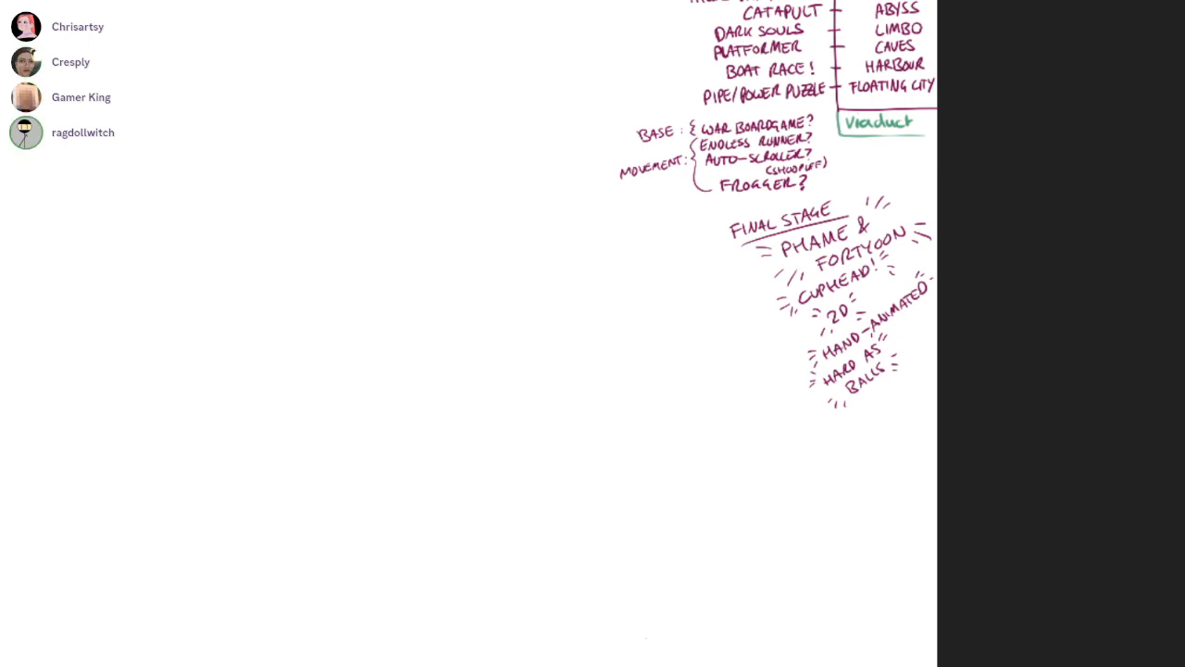
# Draw a downward arrow below HARD AS BALLS and handwrite "FUSION" beneath it
pyautogui.scroll(3, 857, 407)
pyautogui.moveTo(856, 408); pyautogui.dragTo(857, 453)
pyautogui.moveTo(846, 430); pyautogui.dragTo(867, 450)
pyautogui.moveTo(781, 472); pyautogui.dragTo(779, 506)
pyautogui.moveTo(778, 473); pyautogui.dragTo(809, 469)
pyautogui.moveTo(785, 489); pyautogui.dragTo(835, 468)
pyautogui.moveTo(854, 469); pyautogui.dragTo(839, 496)
pyautogui.moveTo(870, 463)
pyautogui.mouseDown()
pyautogui.moveTo(870, 494)
pyautogui.moveTo(905, 474)
pyautogui.mouseUp()
# Insert a small "ISH" with a caret between FINAL and STAGE in the heading
pyautogui.moveTo(984, 310); pyautogui.dragTo(971, 486)
pyautogui.scroll(1, 690, 159)
pyautogui.moveTo(669, 188)
pyautogui.mouseDown()
pyautogui.moveTo(679, 187)
pyautogui.moveTo(670, 168)
pyautogui.mouseUp()
pyautogui.moveTo(675, 157); pyautogui.dragTo(675, 169)
pyautogui.moveTo(687, 150); pyautogui.dragTo(691, 165)
pyautogui.moveTo(689, 158)
pyautogui.mouseDown()
pyautogui.moveTo(702, 162)
pyautogui.moveTo(668, 171)
pyautogui.mouseUp()
pyautogui.moveTo(985, 310); pyautogui.dragTo(888, 13)
# Complete the N of FUSION and draw zigzag energy lines around the word
pyautogui.moveTo(837, 460); pyautogui.dragTo(867, 425)
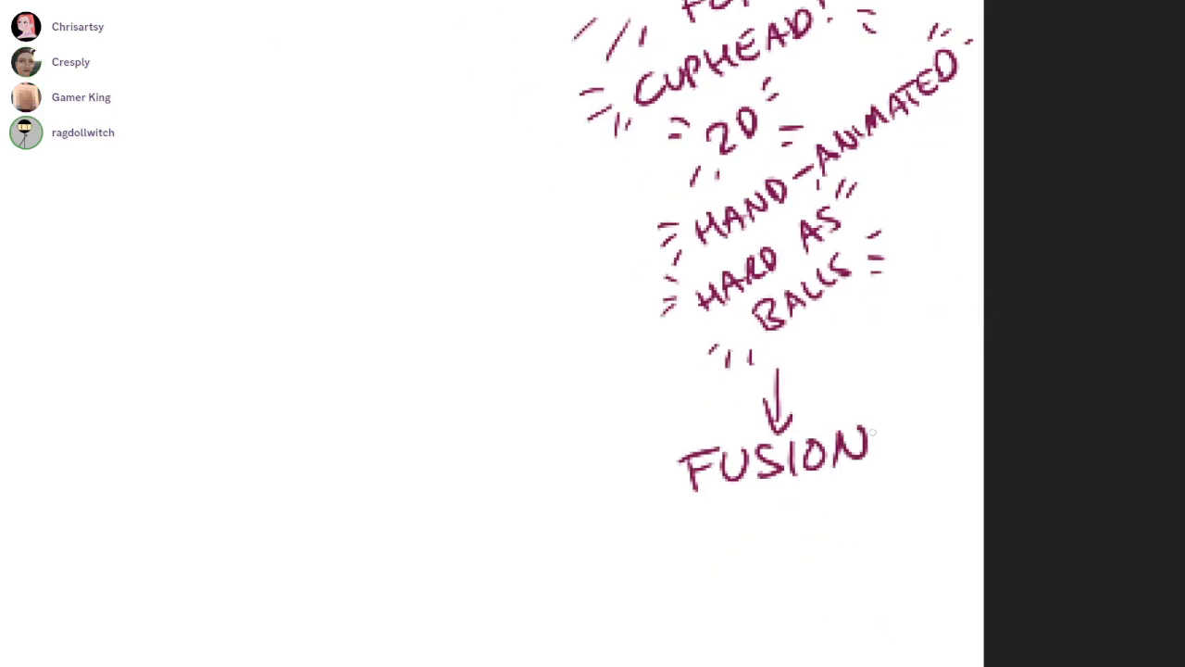
pyautogui.moveTo(686, 426); pyautogui.dragTo(660, 394)
pyautogui.moveTo(660, 435); pyautogui.dragTo(633, 424)
pyautogui.moveTo(681, 502)
pyautogui.mouseDown()
pyautogui.moveTo(645, 547)
pyautogui.moveTo(691, 525)
pyautogui.mouseUp()
pyautogui.moveTo(661, 500)
pyautogui.mouseDown()
pyautogui.moveTo(648, 490)
pyautogui.moveTo(617, 504)
pyautogui.mouseUp()
pyautogui.moveTo(863, 400)
pyautogui.mouseDown()
pyautogui.moveTo(872, 361)
pyautogui.moveTo(913, 386)
pyautogui.mouseUp()
pyautogui.moveTo(881, 463); pyautogui.dragTo(924, 490)
pyautogui.moveTo(894, 433); pyautogui.dragTo(937, 422)
pyautogui.moveTo(874, 478); pyautogui.dragTo(885, 501)
pyautogui.moveTo(1104, 450); pyautogui.dragTo(985, 311)
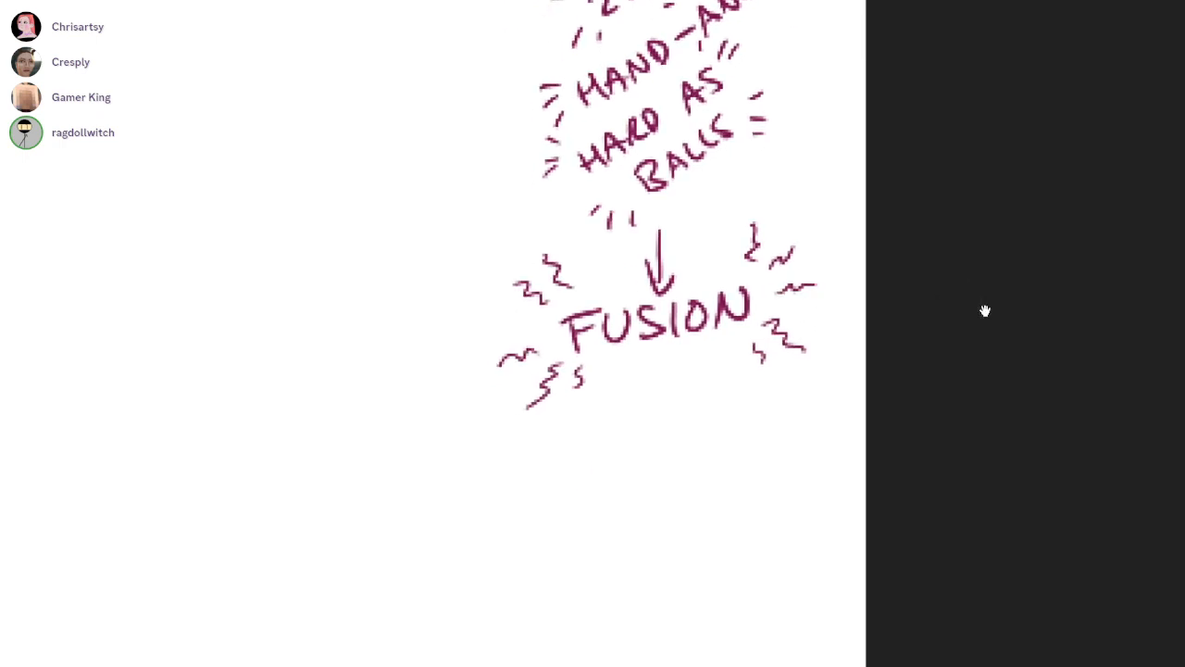
# Handwrite the fused name "PHORTYOOME" on a slant beneath FUSION
pyautogui.scroll(-2, 985, 311)
pyautogui.scroll(3, 985, 311)
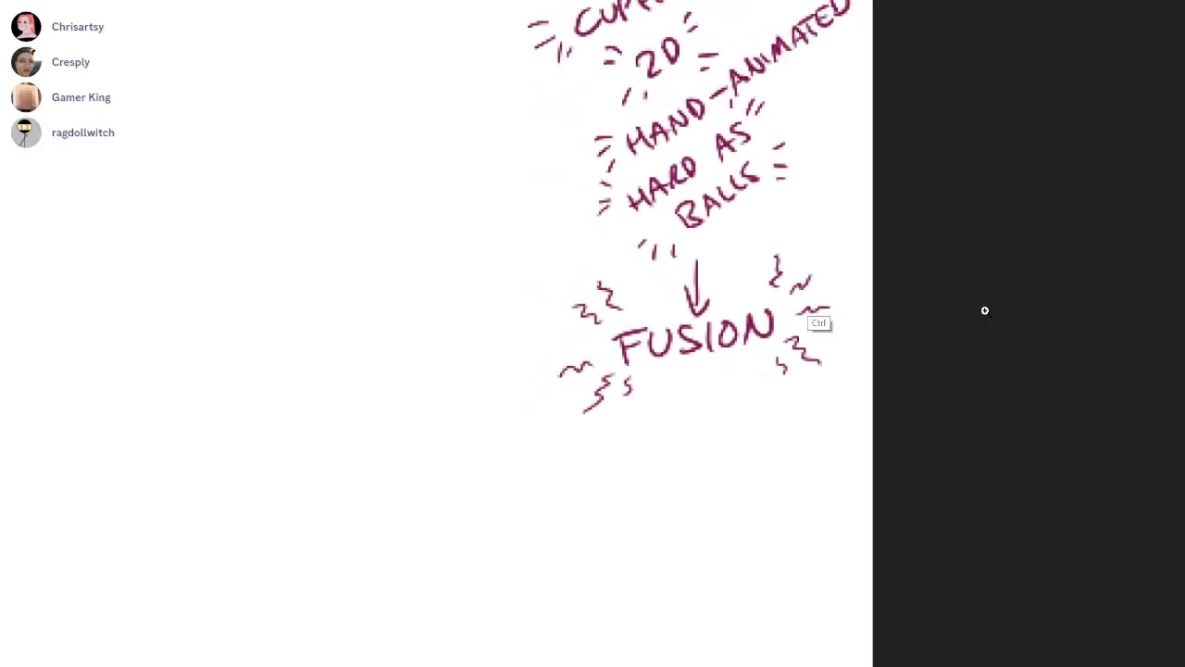
pyautogui.scroll(1, 985, 311)
pyautogui.moveTo(683, 663); pyautogui.dragTo(733, 434)
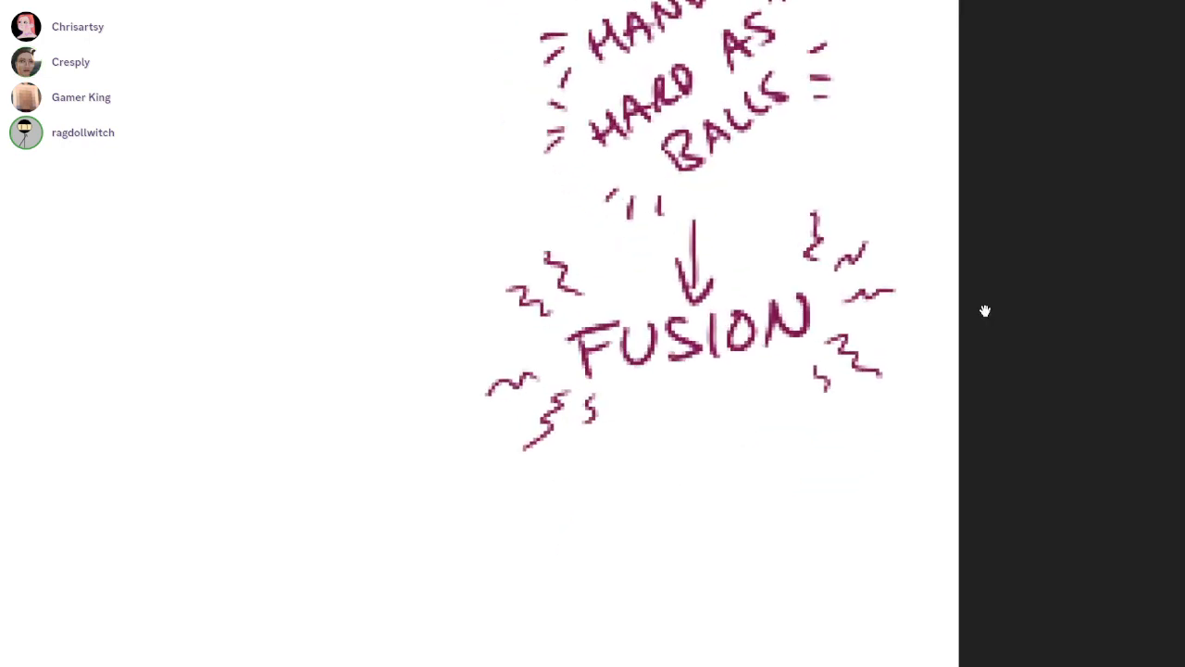
pyautogui.moveTo(580, 475); pyautogui.dragTo(583, 509)
pyautogui.moveTo(570, 478)
pyautogui.mouseDown()
pyautogui.moveTo(583, 468)
pyautogui.moveTo(578, 493)
pyautogui.mouseUp()
pyautogui.moveTo(598, 465); pyautogui.dragTo(600, 498)
pyautogui.moveTo(598, 482)
pyautogui.mouseDown()
pyautogui.moveTo(634, 463)
pyautogui.moveTo(650, 483)
pyautogui.mouseUp()
pyautogui.moveTo(659, 463)
pyautogui.mouseDown()
pyautogui.moveTo(666, 478)
pyautogui.moveTo(690, 445)
pyautogui.mouseUp()
pyautogui.moveTo(687, 441)
pyautogui.mouseDown()
pyautogui.moveTo(703, 467)
pyautogui.moveTo(713, 435)
pyautogui.mouseUp()
pyautogui.moveTo(708, 435)
pyautogui.mouseDown()
pyautogui.moveTo(727, 451)
pyautogui.moveTo(725, 471)
pyautogui.mouseUp()
pyautogui.moveTo(765, 435)
pyautogui.mouseDown()
pyautogui.moveTo(752, 456)
pyautogui.moveTo(766, 437)
pyautogui.mouseUp()
pyautogui.moveTo(794, 428)
pyautogui.mouseDown()
pyautogui.moveTo(833, 427)
pyautogui.moveTo(843, 439)
pyautogui.moveTo(863, 418)
pyautogui.mouseUp()
pyautogui.moveTo(837, 413); pyautogui.dragTo(867, 404)
# Draw zigzag energy lines around the PHORTYOOME name
pyautogui.moveTo(545, 474); pyautogui.dragTo(489, 479)
pyautogui.moveTo(556, 510); pyautogui.dragTo(508, 556)
pyautogui.moveTo(886, 396); pyautogui.dragTo(934, 382)
pyautogui.moveTo(893, 426); pyautogui.dragTo(942, 445)
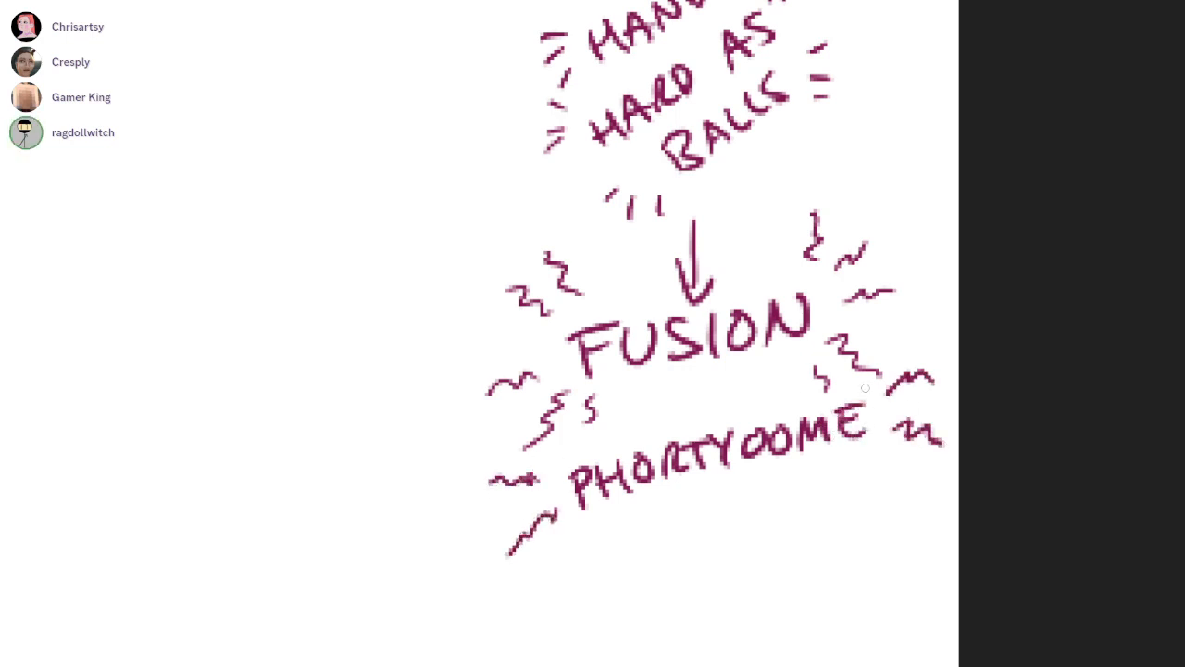
pyautogui.moveTo(626, 418); pyautogui.dragTo(641, 428)
pyautogui.moveTo(753, 402); pyautogui.dragTo(765, 378)
pyautogui.moveTo(676, 496); pyautogui.dragTo(663, 542)
pyautogui.moveTo(736, 484); pyautogui.dragTo(793, 509)
# Review the column of game notes alongside the swan boat, blackboard and character drawings on the canvas
pyautogui.scroll(-6, 985, 310)
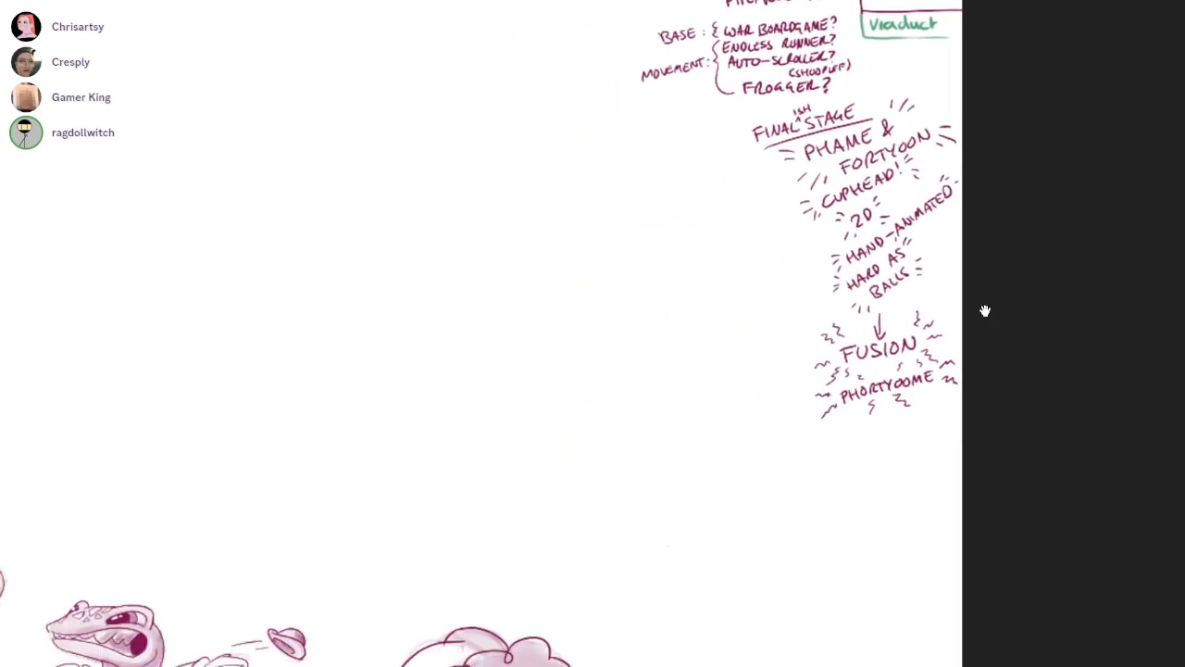
pyautogui.scroll(-2, 985, 310)
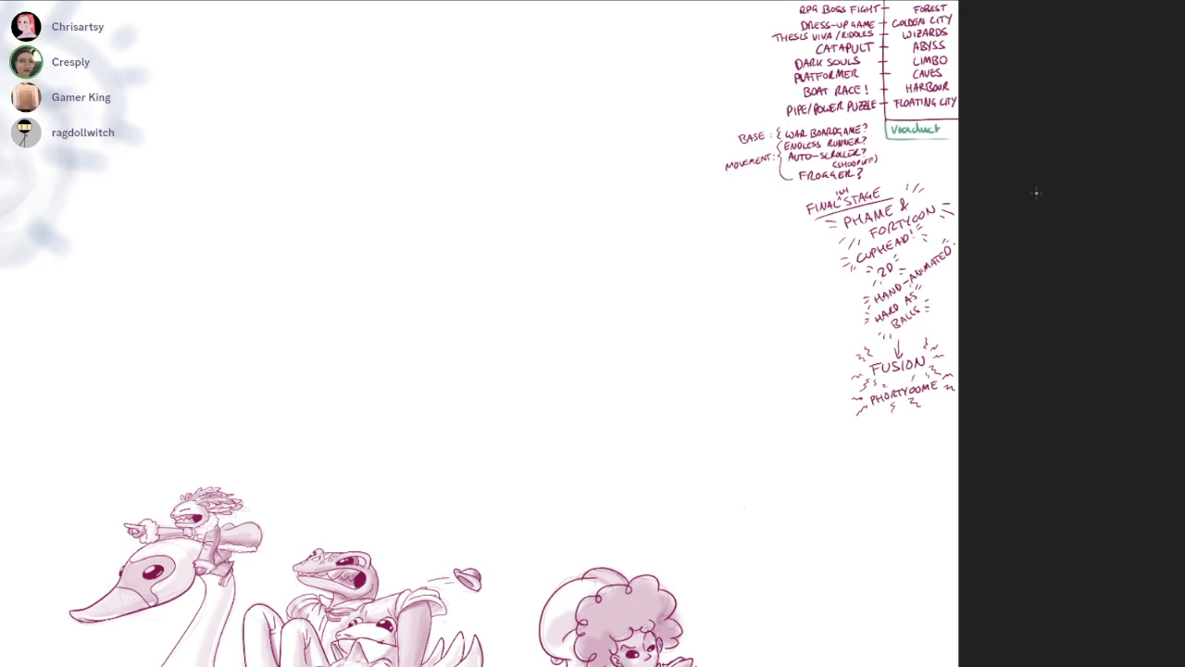
pyautogui.scroll(2, 1031, 425)
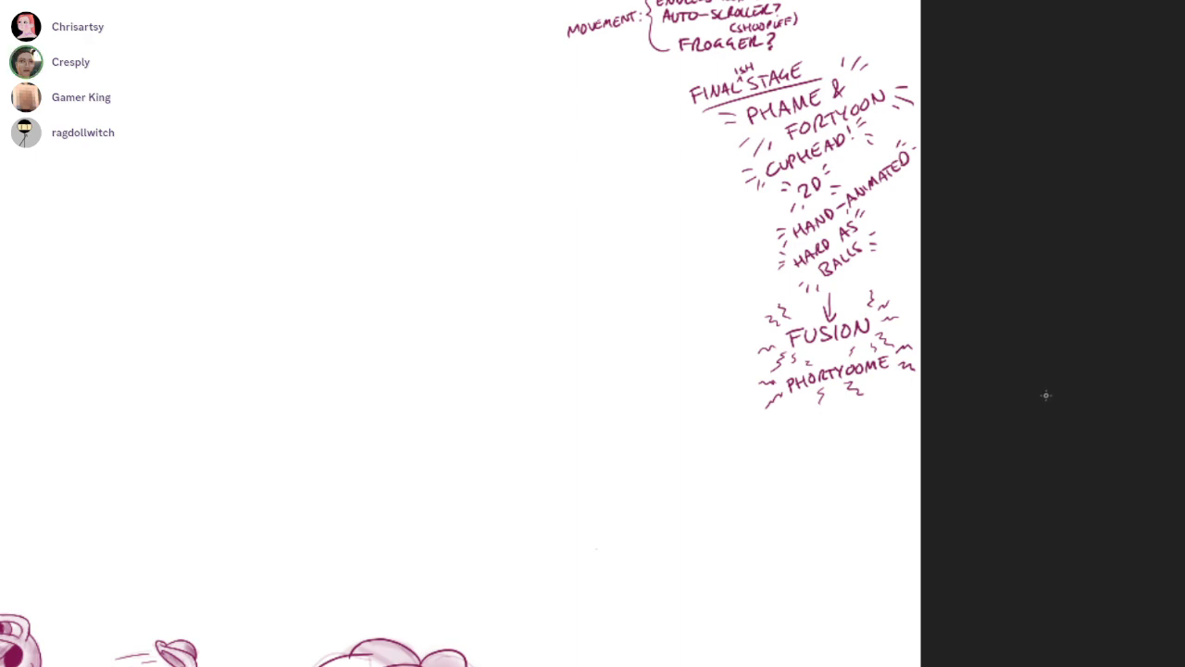
pyautogui.scroll(2, 1056, 409)
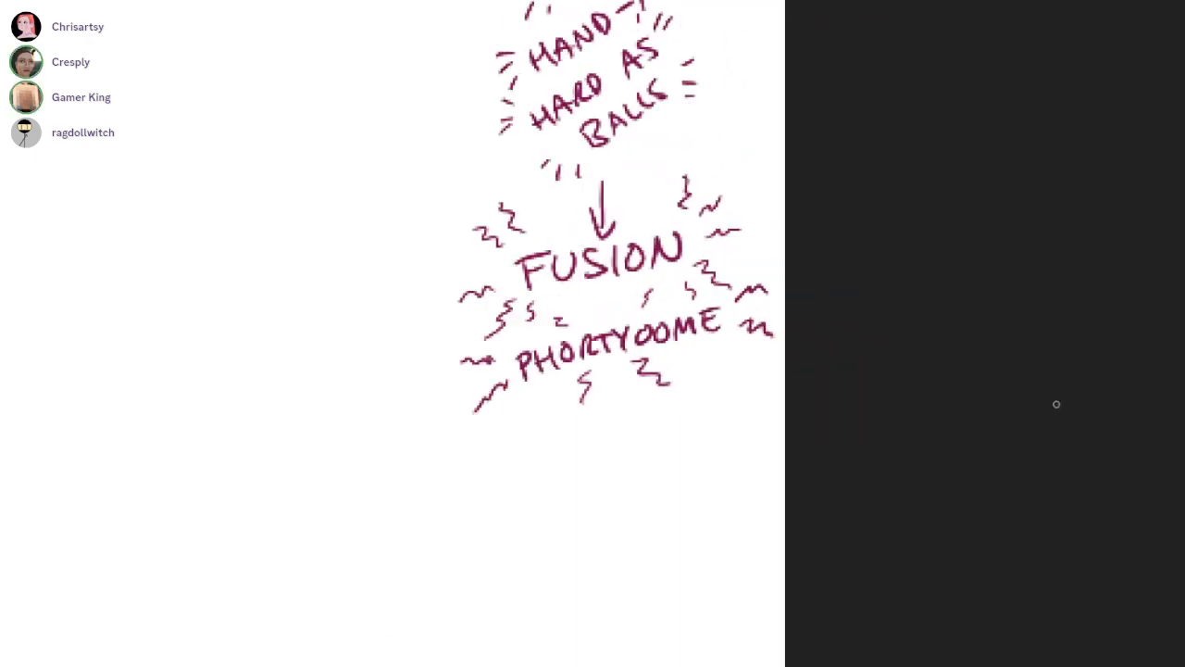
pyautogui.scroll(-2, 963, 342)
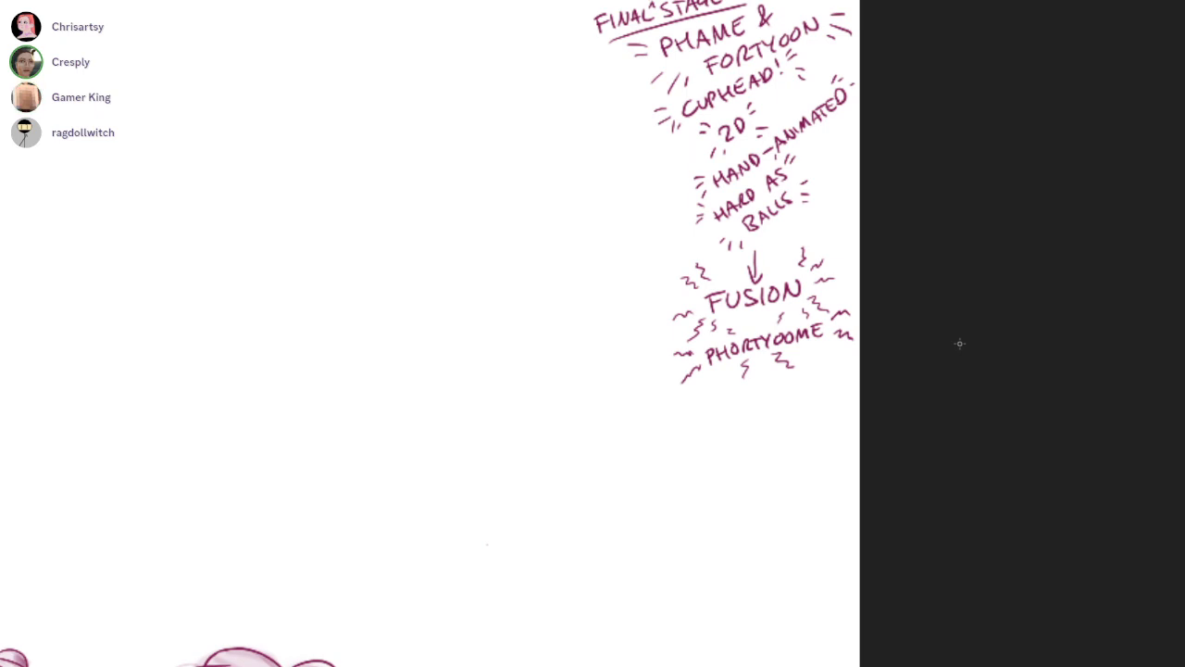
pyautogui.scroll(1, 949, 346)
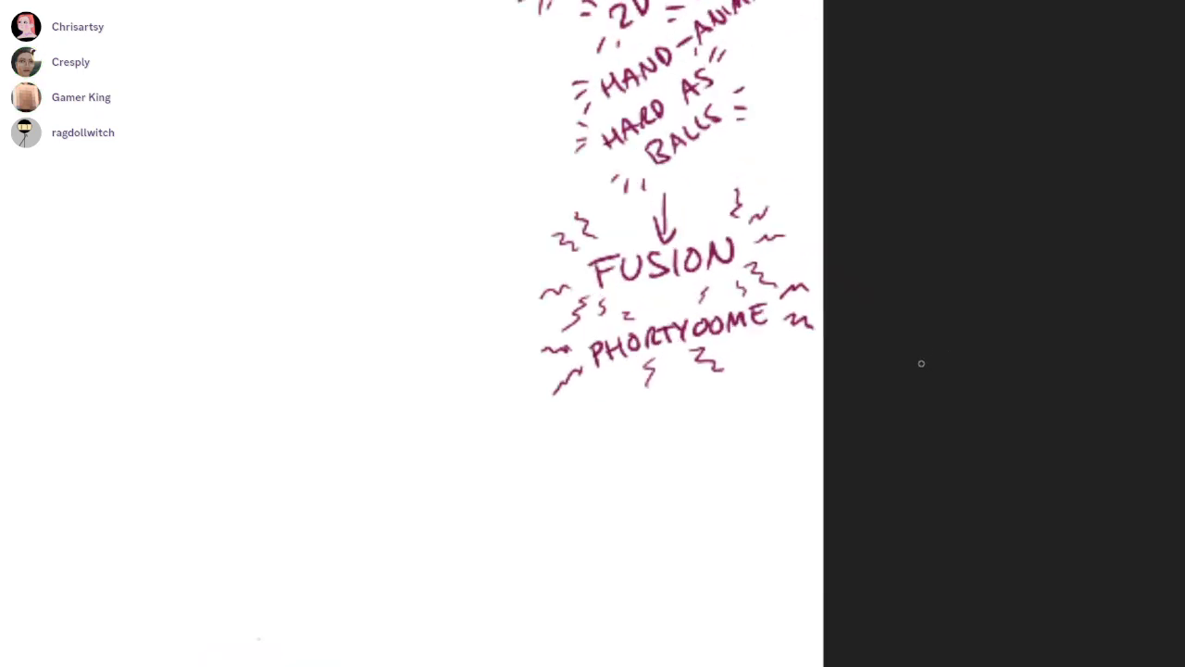
pyautogui.scroll(-3, 925, 362)
pyautogui.moveTo(967, 432)
pyautogui.mouseDown()
pyautogui.moveTo(971, 287)
pyautogui.moveTo(1024, 333)
pyautogui.moveTo(1047, 264)
pyautogui.moveTo(1043, 423)
pyautogui.moveTo(1087, 370)
pyautogui.mouseUp()
pyautogui.scroll(-1, 1043, 423)
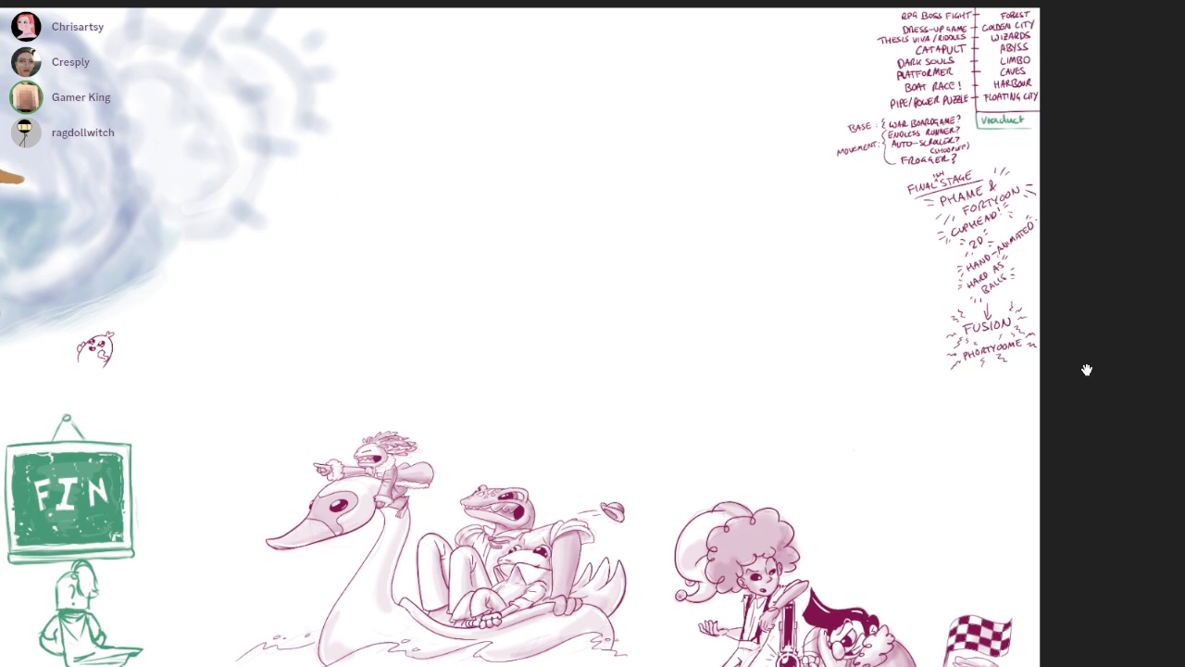
pyautogui.moveTo(1087, 369); pyautogui.dragTo(1080, 396)
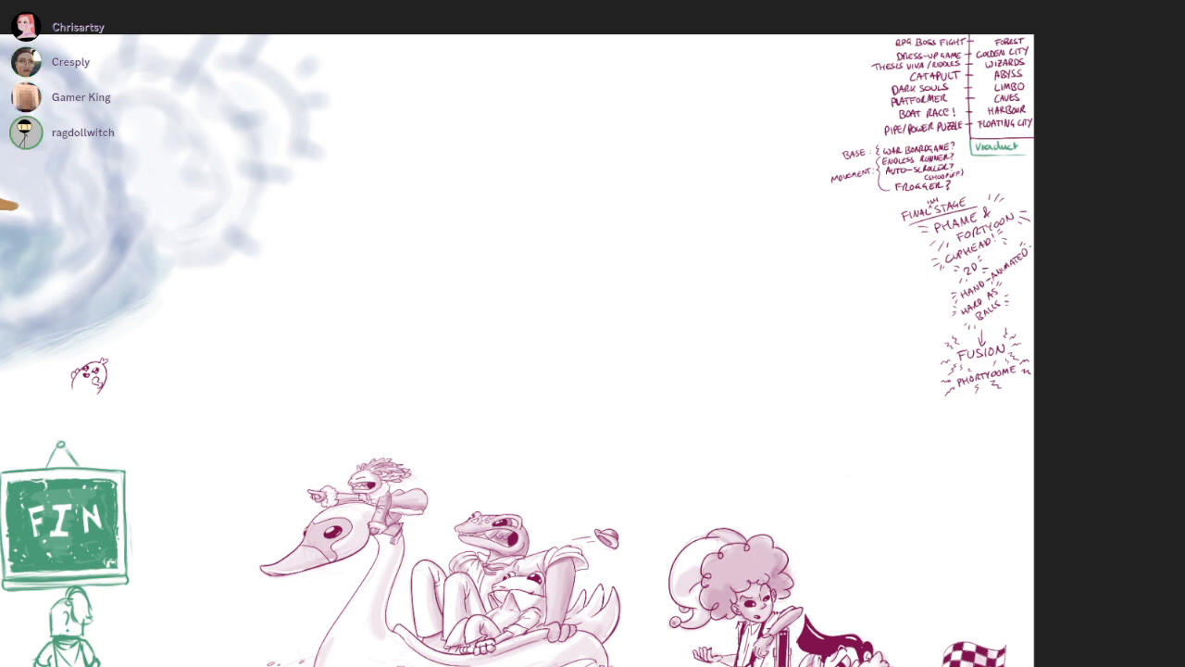
pyautogui.press('F11')
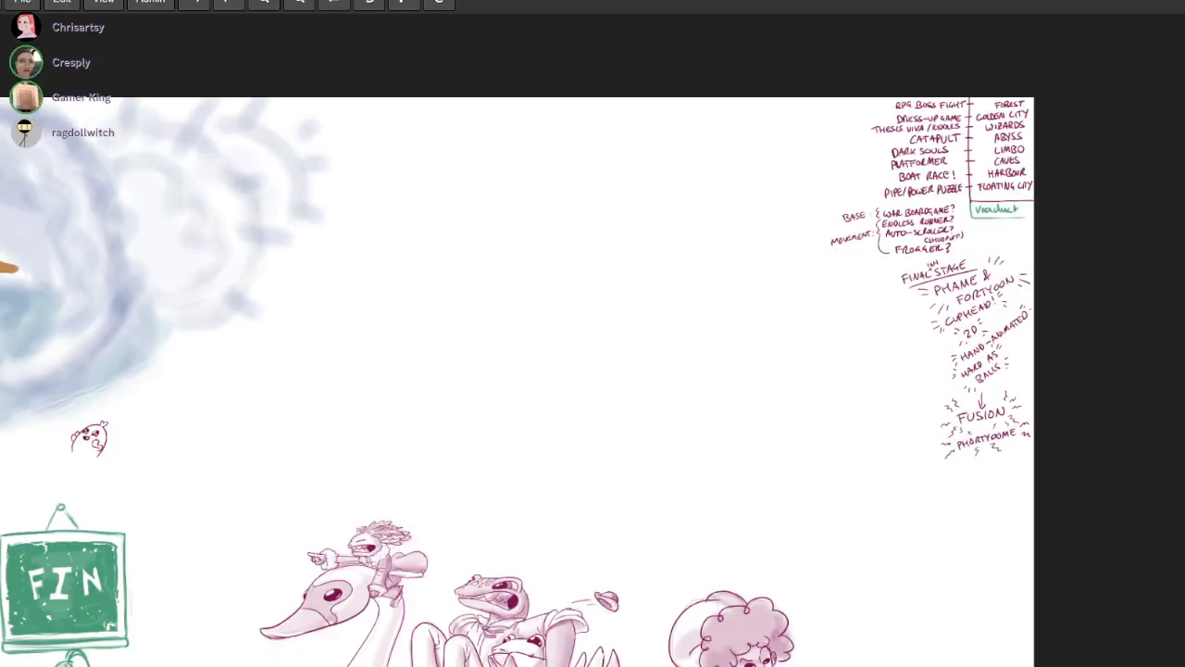
pyautogui.press('F11')
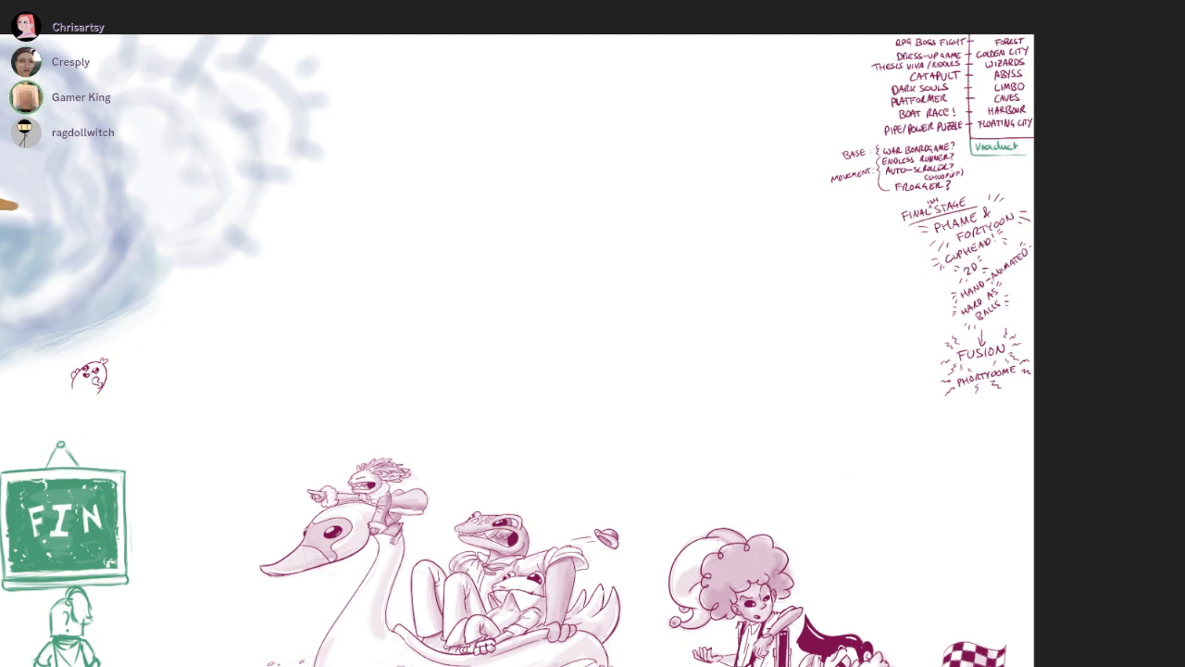
# Draw a large curly brace along the outer side of the stage game ideas and the BASE and MOVEMENT notes
pyautogui.scroll(5, 1092, 266)
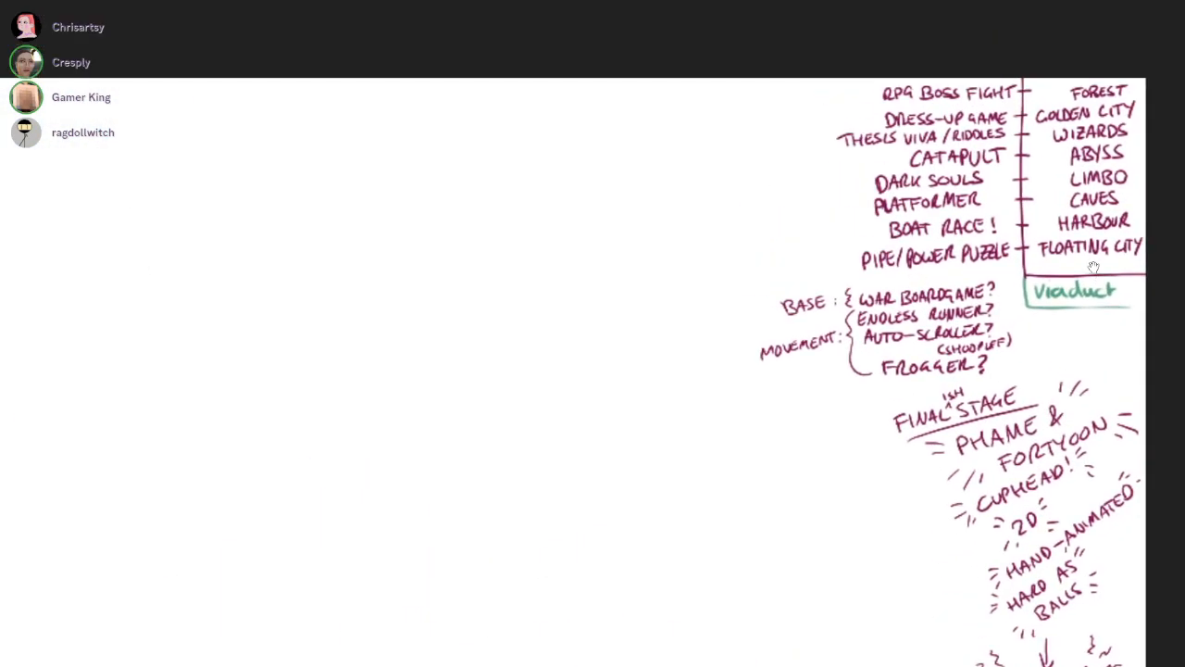
pyautogui.moveTo(719, 83)
pyautogui.mouseDown()
pyautogui.moveTo(690, 280)
pyautogui.moveTo(776, 461)
pyautogui.mouseUp()
pyautogui.hotkey('ctrl', 'z')
pyautogui.moveTo(780, 412)
pyautogui.mouseDown()
pyautogui.moveTo(726, 285)
pyautogui.moveTo(753, 256)
pyautogui.moveTo(726, 108)
pyautogui.moveTo(759, 61)
pyautogui.mouseUp()
pyautogui.hotkey('ctrl', 'z')
pyautogui.scroll(2, 688, 170)
# Handwrite "PER-ZONE" on a slant outside the large curly brace
pyautogui.moveTo(688, 171); pyautogui.dragTo(1094, 267)
pyautogui.moveTo(752, 154); pyautogui.dragTo(750, 183)
pyautogui.moveTo(750, 155)
pyautogui.mouseDown()
pyautogui.moveTo(760, 167)
pyautogui.moveTo(785, 152)
pyautogui.moveTo(783, 174)
pyautogui.mouseUp()
pyautogui.hotkey('ctrl', 'z')
pyautogui.hotkey('ctrl', 'z')
pyautogui.hotkey('ctrl', 'z')
pyautogui.moveTo(769, 167); pyautogui.dragTo(784, 151)
pyautogui.moveTo(788, 152); pyautogui.dragTo(790, 171)
pyautogui.moveTo(787, 154)
pyautogui.mouseDown()
pyautogui.moveTo(846, 158)
pyautogui.moveTo(861, 136)
pyautogui.moveTo(924, 118)
pyautogui.mouseUp()
# Handwrite "PHASES" on a second slanted line beneath PER-ZONE
pyautogui.moveTo(1135, 253); pyautogui.dragTo(1079, 264)
pyautogui.moveTo(747, 200); pyautogui.dragTo(750, 225)
pyautogui.moveTo(745, 197)
pyautogui.mouseDown()
pyautogui.moveTo(750, 210)
pyautogui.moveTo(818, 201)
pyautogui.mouseUp()
pyautogui.moveTo(837, 173)
pyautogui.mouseDown()
pyautogui.moveTo(846, 195)
pyautogui.moveTo(845, 166)
pyautogui.mouseUp()
pyautogui.moveTo(868, 153); pyautogui.dragTo(859, 185)
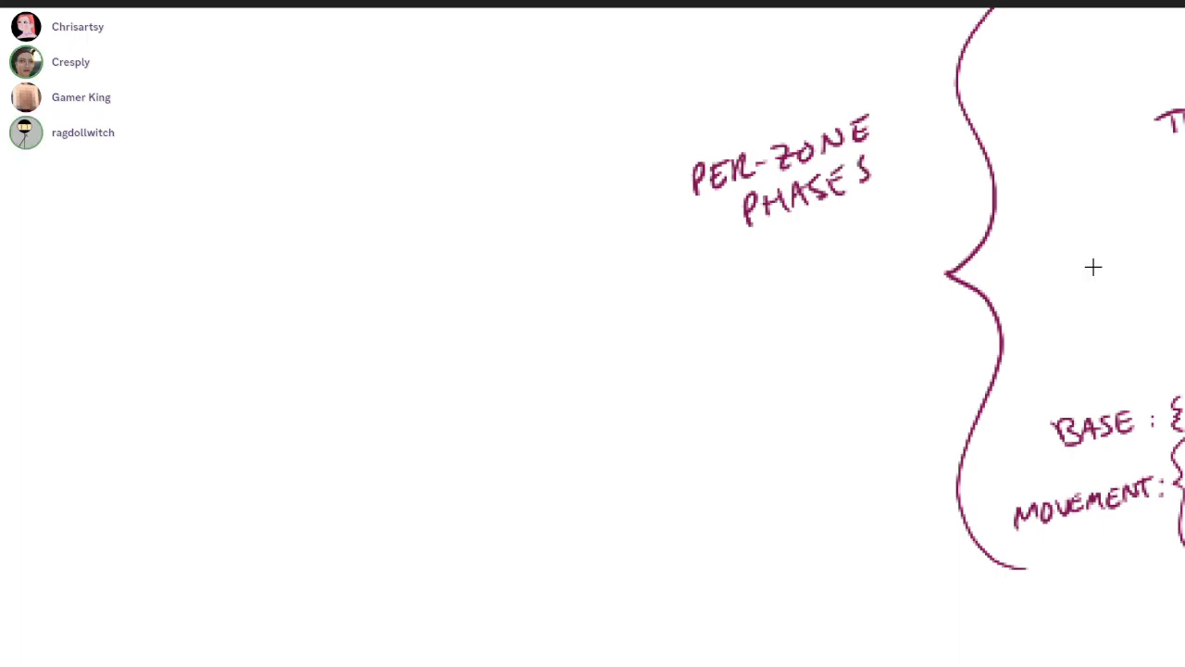
# Select the PER-ZONE PHASES label, move it down closer to the curly brace's point and deselect it
pyautogui.moveTo(615, 164); pyautogui.dragTo(894, 66)
pyautogui.moveTo(820, 139)
pyautogui.mouseDown()
pyautogui.moveTo(876, 255)
pyautogui.moveTo(869, 249)
pyautogui.moveTo(861, 273)
pyautogui.moveTo(876, 285)
pyautogui.mouseUp()
pyautogui.hotkey('ctrl', 'z')
pyautogui.press('v')
pyautogui.hotkey('ctrl', 'd')
# Draw a small arrow pointing to the FINAL-ISH STAGE heading and handwrite "DON'T GET" on a slant before its tail
pyautogui.moveTo(1094, 268); pyautogui.dragTo(627, 0)
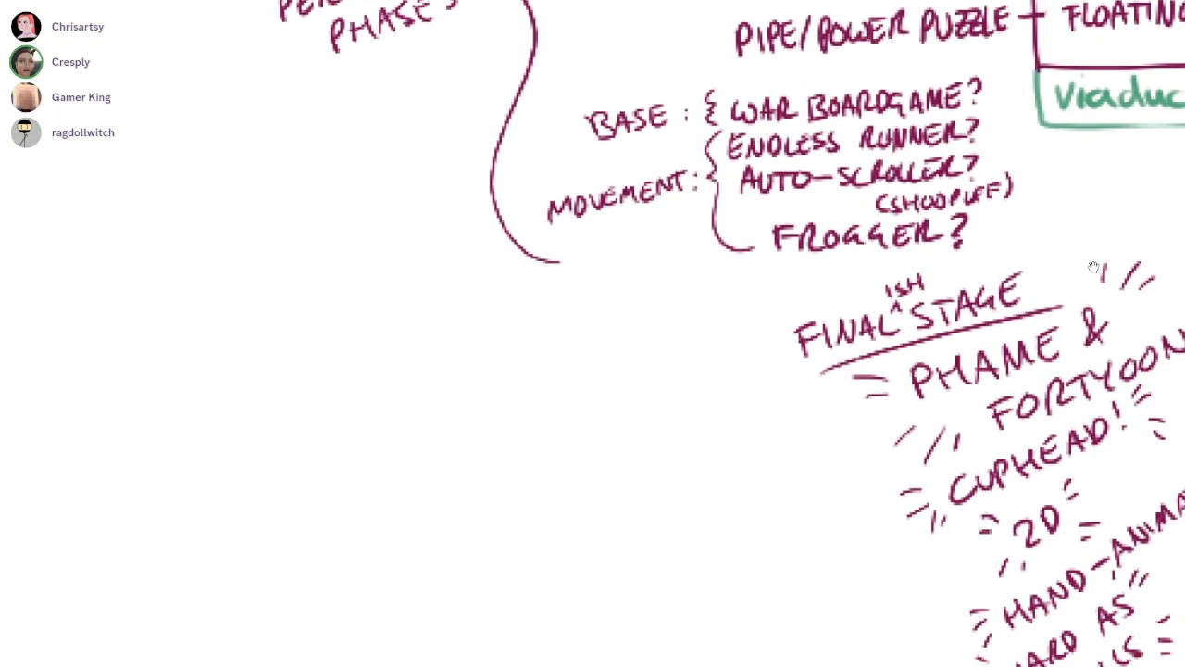
pyautogui.moveTo(711, 353); pyautogui.dragTo(745, 348)
pyautogui.scroll(2, 645, 387)
pyautogui.moveTo(485, 355); pyautogui.dragTo(492, 392)
pyautogui.moveTo(483, 356)
pyautogui.mouseDown()
pyautogui.moveTo(510, 376)
pyautogui.moveTo(492, 389)
pyautogui.mouseUp()
pyautogui.moveTo(524, 357)
pyautogui.mouseDown()
pyautogui.moveTo(567, 348)
pyautogui.moveTo(571, 331)
pyautogui.mouseUp()
pyautogui.moveTo(592, 326)
pyautogui.mouseDown()
pyautogui.moveTo(593, 352)
pyautogui.moveTo(600, 322)
pyautogui.mouseUp()
pyautogui.moveTo(645, 309)
pyautogui.mouseDown()
pyautogui.moveTo(634, 336)
pyautogui.moveTo(655, 331)
pyautogui.mouseUp()
pyautogui.moveTo(663, 309)
pyautogui.mouseDown()
pyautogui.moveTo(659, 333)
pyautogui.moveTo(687, 295)
pyautogui.mouseUp()
pyautogui.moveTo(701, 298)
pyautogui.mouseDown()
pyautogui.moveTo(701, 315)
pyautogui.moveTo(713, 283)
pyautogui.mouseUp()
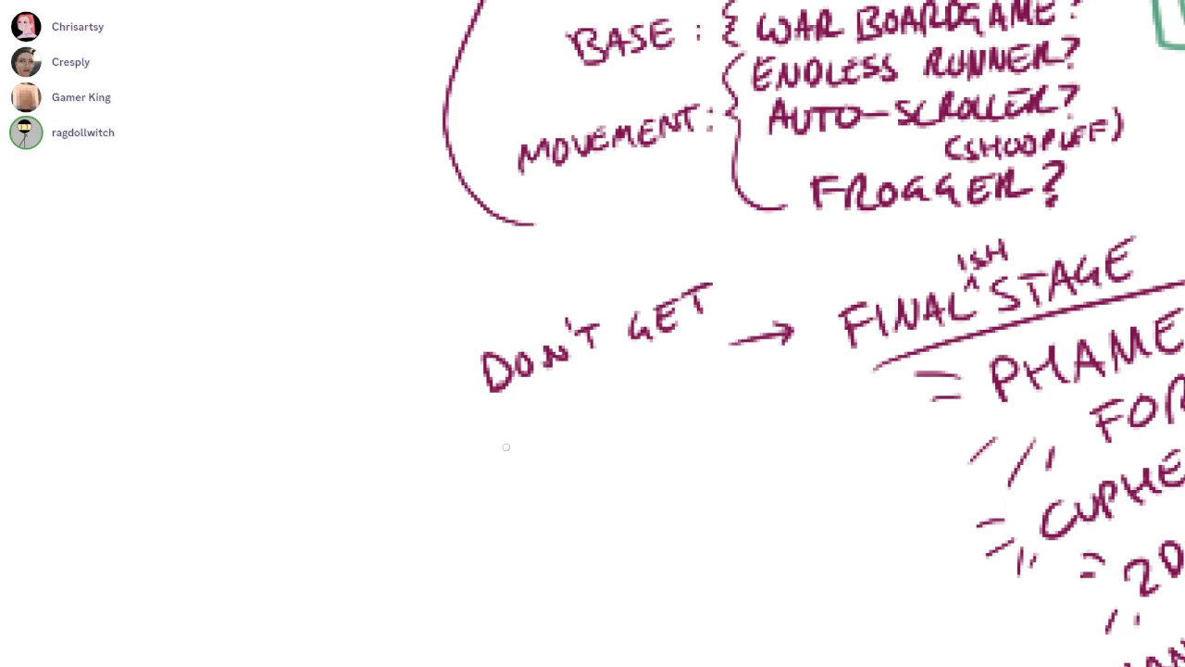
# Handwrite "IF YOU" on a slanted line beneath DON'T GET
pyautogui.moveTo(516, 404); pyautogui.dragTo(522, 423)
pyautogui.moveTo(537, 397)
pyautogui.mouseDown()
pyautogui.moveTo(543, 414)
pyautogui.moveTo(548, 390)
pyautogui.moveTo(534, 421)
pyautogui.mouseUp()
pyautogui.hotkey('ctrl', 'z')
pyautogui.hotkey('ctrl', 'z')
pyautogui.moveTo(527, 401); pyautogui.dragTo(547, 393)
pyautogui.moveTo(533, 409); pyautogui.dragTo(589, 387)
pyautogui.moveTo(597, 372); pyautogui.dragTo(597, 403)
pyautogui.moveTo(608, 375); pyautogui.dragTo(648, 357)
pyautogui.hotkey('ctrl', 'z')
# Handwrite "COMPLETELY" on a slanted line beneath IF YOU
pyautogui.moveTo(515, 448); pyautogui.dragTo(511, 470)
pyautogui.moveTo(532, 452)
pyautogui.mouseDown()
pyautogui.moveTo(539, 459)
pyautogui.moveTo(530, 451)
pyautogui.mouseUp()
pyautogui.moveTo(546, 465)
pyautogui.mouseDown()
pyautogui.moveTo(562, 435)
pyautogui.moveTo(567, 451)
pyautogui.mouseUp()
pyautogui.moveTo(579, 454)
pyautogui.mouseDown()
pyautogui.moveTo(587, 428)
pyautogui.moveTo(615, 443)
pyautogui.mouseUp()
pyautogui.moveTo(611, 440); pyautogui.dragTo(642, 414)
pyautogui.moveTo(620, 413); pyautogui.dragTo(667, 394)
pyautogui.moveTo(654, 396)
pyautogui.mouseDown()
pyautogui.moveTo(663, 419)
pyautogui.moveTo(674, 411)
pyautogui.mouseUp()
pyautogui.moveTo(671, 387); pyautogui.dragTo(685, 393)
pyautogui.moveTo(691, 370)
pyautogui.mouseDown()
pyautogui.moveTo(713, 396)
pyautogui.moveTo(724, 378)
pyautogui.mouseUp()
pyautogui.moveTo(734, 355); pyautogui.dragTo(721, 387)
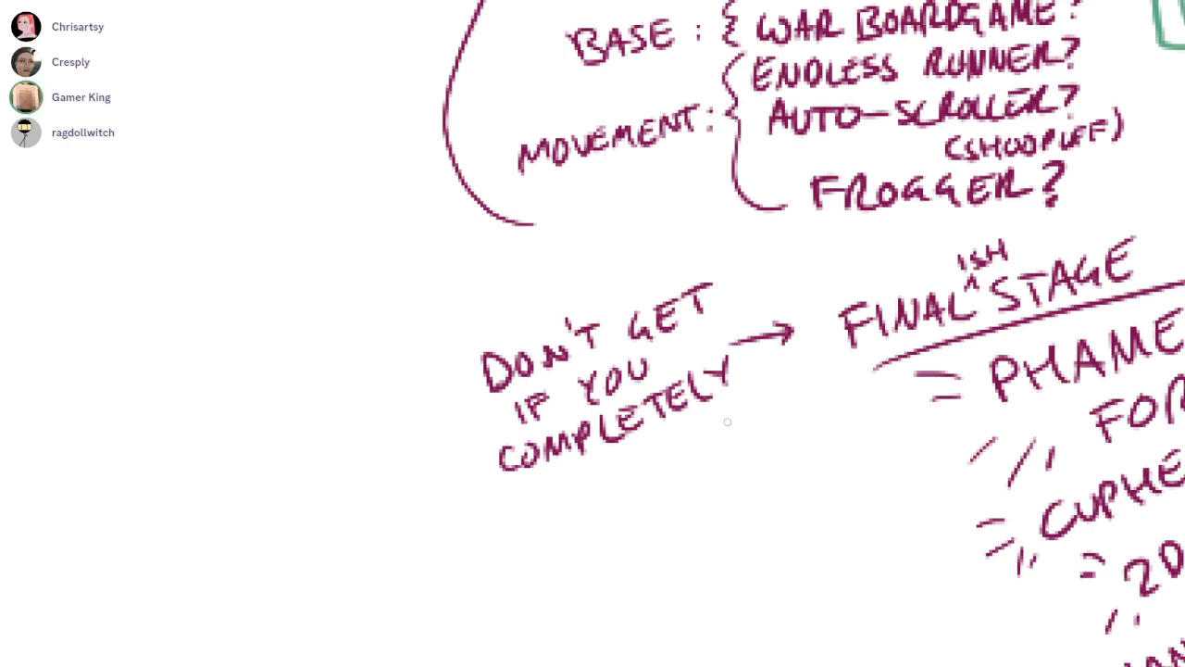
pyautogui.moveTo(731, 362)
pyautogui.mouseDown()
pyautogui.moveTo(701, 373)
pyautogui.moveTo(719, 392)
pyautogui.mouseUp()
pyautogui.moveTo(589, 428)
pyautogui.mouseDown()
pyautogui.moveTo(582, 442)
pyautogui.moveTo(504, 469)
pyautogui.moveTo(568, 444)
pyautogui.moveTo(563, 463)
pyautogui.mouseUp()
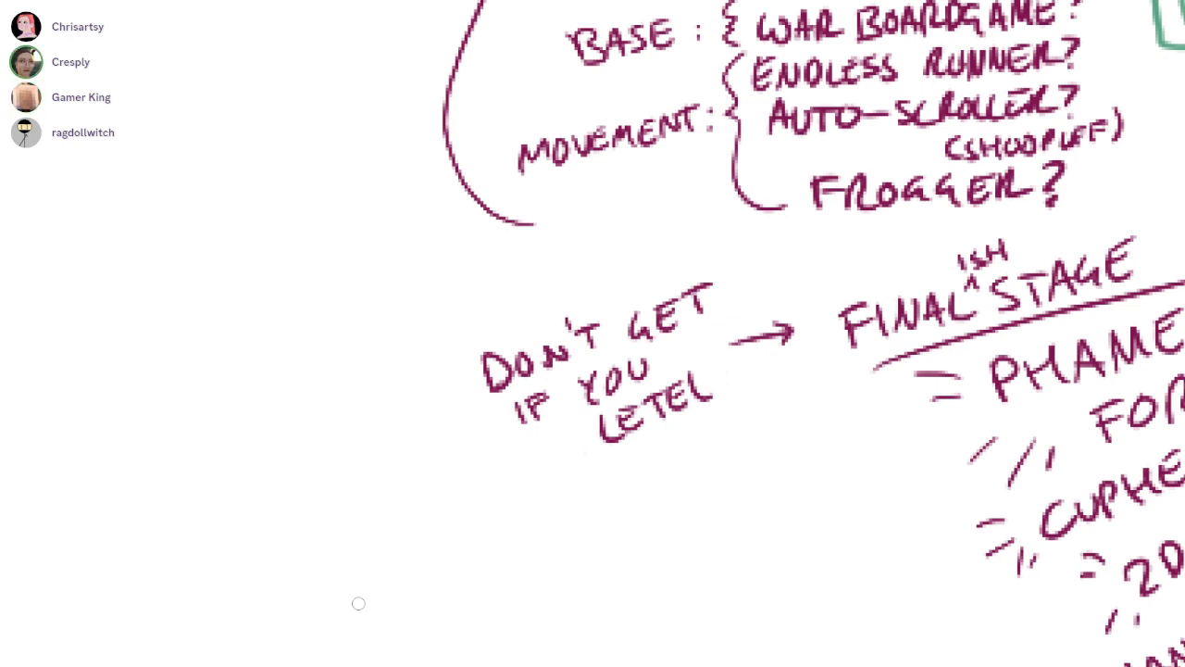
pyautogui.moveTo(716, 417)
pyautogui.mouseDown()
pyautogui.moveTo(700, 392)
pyautogui.moveTo(722, 375)
pyautogui.mouseUp()
# Handwrite "COCK UP" beneath COMPLETELY to finish the condition for the final-ish stage
pyautogui.moveTo(593, 427)
pyautogui.mouseDown()
pyautogui.moveTo(527, 465)
pyautogui.moveTo(541, 477)
pyautogui.mouseUp()
pyautogui.moveTo(553, 450); pyautogui.dragTo(590, 454)
pyautogui.moveTo(591, 435)
pyautogui.mouseDown()
pyautogui.moveTo(595, 448)
pyautogui.moveTo(611, 438)
pyautogui.mouseUp()
pyautogui.moveTo(640, 412)
pyautogui.mouseDown()
pyautogui.moveTo(644, 425)
pyautogui.moveTo(658, 421)
pyautogui.mouseUp()
pyautogui.moveTo(669, 399); pyautogui.dragTo(677, 420)
pyautogui.moveTo(667, 397); pyautogui.dragTo(814, 450)
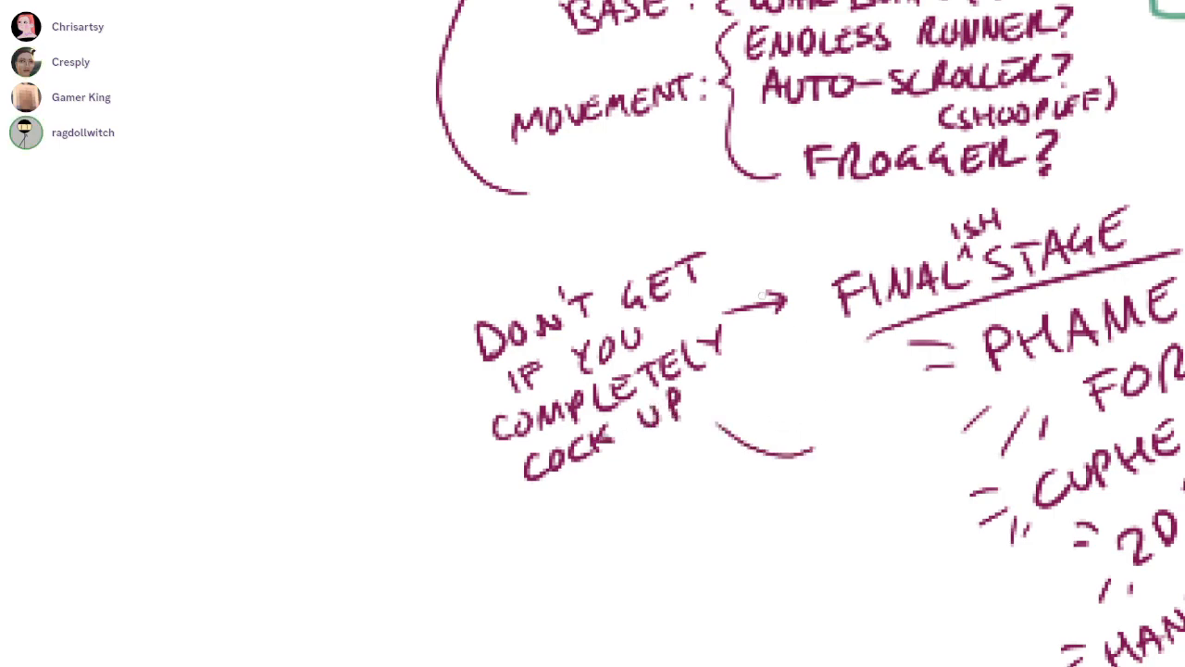
pyautogui.moveTo(706, 416); pyautogui.dragTo(826, 455)
# Draw a small arrow pointing to the FUSION PHORTYOOME note
pyautogui.moveTo(1093, 267); pyautogui.dragTo(885, 160)
pyautogui.scroll(-1, 1092, 265)
pyautogui.moveTo(751, 464); pyautogui.dragTo(727, 460)
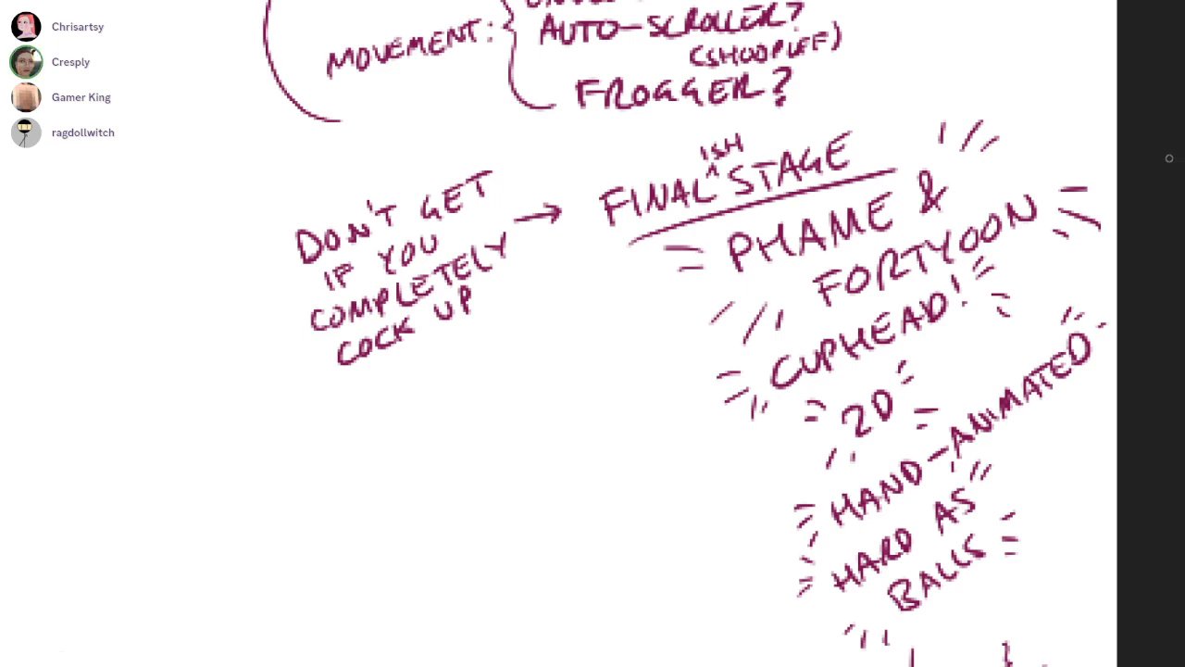
pyautogui.moveTo(1161, 152); pyautogui.dragTo(1116, 153)
pyautogui.moveTo(1122, 207); pyautogui.dragTo(1118, 35)
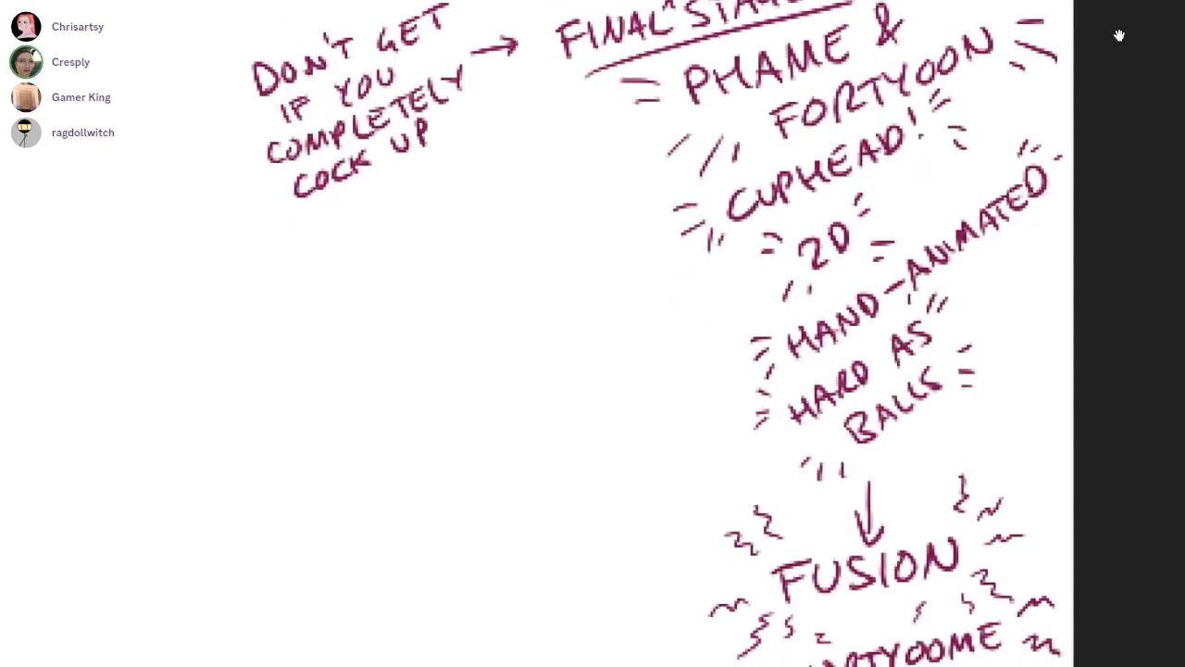
pyautogui.moveTo(1118, 98); pyautogui.dragTo(1119, 101)
pyautogui.moveTo(1085, 278); pyautogui.dragTo(1129, 109)
pyautogui.moveTo(650, 463)
pyautogui.mouseDown()
pyautogui.moveTo(698, 446)
pyautogui.moveTo(698, 457)
pyautogui.mouseUp()
pyautogui.moveTo(636, 487); pyautogui.dragTo(806, 487)
# Handwrite "ONLY IF" on a slant before the tail of the FUSION arrow
pyautogui.moveTo(389, 461)
pyautogui.mouseDown()
pyautogui.moveTo(341, 477)
pyautogui.moveTo(357, 465)
pyautogui.mouseUp()
pyautogui.hotkey('ctrl', 'z')
pyautogui.moveTo(381, 458)
pyautogui.mouseDown()
pyautogui.moveTo(384, 488)
pyautogui.moveTo(402, 452)
pyautogui.mouseUp()
pyautogui.moveTo(416, 444)
pyautogui.mouseDown()
pyautogui.moveTo(442, 459)
pyautogui.moveTo(455, 452)
pyautogui.mouseUp()
pyautogui.moveTo(462, 422); pyautogui.dragTo(448, 471)
pyautogui.moveTo(508, 421); pyautogui.dragTo(504, 456)
pyautogui.moveTo(535, 404)
pyautogui.mouseDown()
pyautogui.moveTo(531, 449)
pyautogui.moveTo(552, 396)
pyautogui.mouseUp()
pyautogui.moveTo(533, 422); pyautogui.dragTo(672, 255)
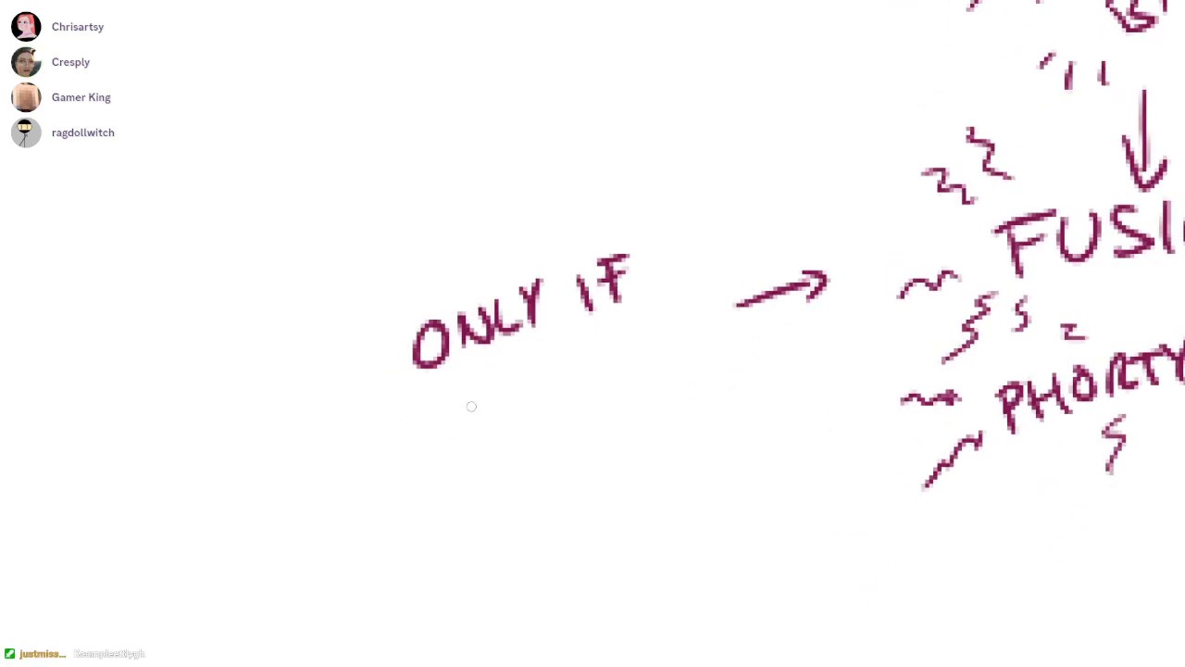
# Handwrite "YOU DID REAL" on a slanted line beneath ONLY IF
pyautogui.moveTo(359, 411)
pyautogui.mouseDown()
pyautogui.moveTo(381, 428)
pyautogui.moveTo(380, 444)
pyautogui.mouseUp()
pyautogui.moveTo(414, 397); pyautogui.dragTo(450, 383)
pyautogui.moveTo(515, 358)
pyautogui.mouseDown()
pyautogui.moveTo(503, 370)
pyautogui.moveTo(530, 357)
pyautogui.moveTo(546, 376)
pyautogui.mouseUp()
pyautogui.moveTo(567, 337); pyautogui.dragTo(572, 365)
pyautogui.moveTo(637, 320)
pyautogui.mouseDown()
pyautogui.moveTo(633, 352)
pyautogui.moveTo(661, 339)
pyautogui.mouseUp()
pyautogui.moveTo(658, 315); pyautogui.dragTo(685, 294)
pyautogui.moveTo(692, 292)
pyautogui.mouseDown()
pyautogui.moveTo(688, 330)
pyautogui.moveTo(719, 315)
pyautogui.mouseUp()
pyautogui.moveTo(722, 287); pyautogui.dragTo(734, 311)
# Handwrite "GOOD" on the line beneath YOU DID REAL
pyautogui.moveTo(531, 424)
pyautogui.mouseDown()
pyautogui.moveTo(520, 443)
pyautogui.moveTo(544, 416)
pyautogui.moveTo(585, 409)
pyautogui.moveTo(614, 423)
pyautogui.mouseUp()
pyautogui.moveTo(605, 381)
pyautogui.mouseDown()
pyautogui.moveTo(631, 394)
pyautogui.moveTo(616, 419)
pyautogui.mouseUp()
pyautogui.moveTo(663, 394); pyautogui.dragTo(778, 398)
pyautogui.hotkey('ctrl', 'z')
pyautogui.hotkey('ctrl', 'z')
pyautogui.moveTo(579, 382); pyautogui.dragTo(597, 433)
pyautogui.moveTo(579, 379); pyautogui.dragTo(602, 432)
# Sketch the curled fingers and raised thumb of a small thumbs-up hand beside GOOD
pyautogui.moveTo(704, 394)
pyautogui.mouseDown()
pyautogui.moveTo(751, 399)
pyautogui.moveTo(752, 362)
pyautogui.moveTo(743, 403)
pyautogui.mouseUp()
pyautogui.moveTo(775, 382)
pyautogui.mouseDown()
pyautogui.moveTo(775, 360)
pyautogui.moveTo(755, 387)
pyautogui.moveTo(765, 412)
pyautogui.moveTo(733, 424)
pyautogui.mouseUp()
pyautogui.hotkey('ctrl', 'z')
pyautogui.moveTo(763, 357)
pyautogui.mouseDown()
pyautogui.moveTo(767, 424)
pyautogui.moveTo(769, 314)
pyautogui.moveTo(767, 372)
pyautogui.mouseUp()
pyautogui.moveTo(720, 422)
pyautogui.mouseDown()
pyautogui.moveTo(750, 400)
pyautogui.moveTo(779, 413)
pyautogui.moveTo(768, 398)
pyautogui.moveTo(768, 410)
pyautogui.mouseUp()
pyautogui.hotkey('ctrl', 'z')
pyautogui.hotkey('ctrl', 'z')
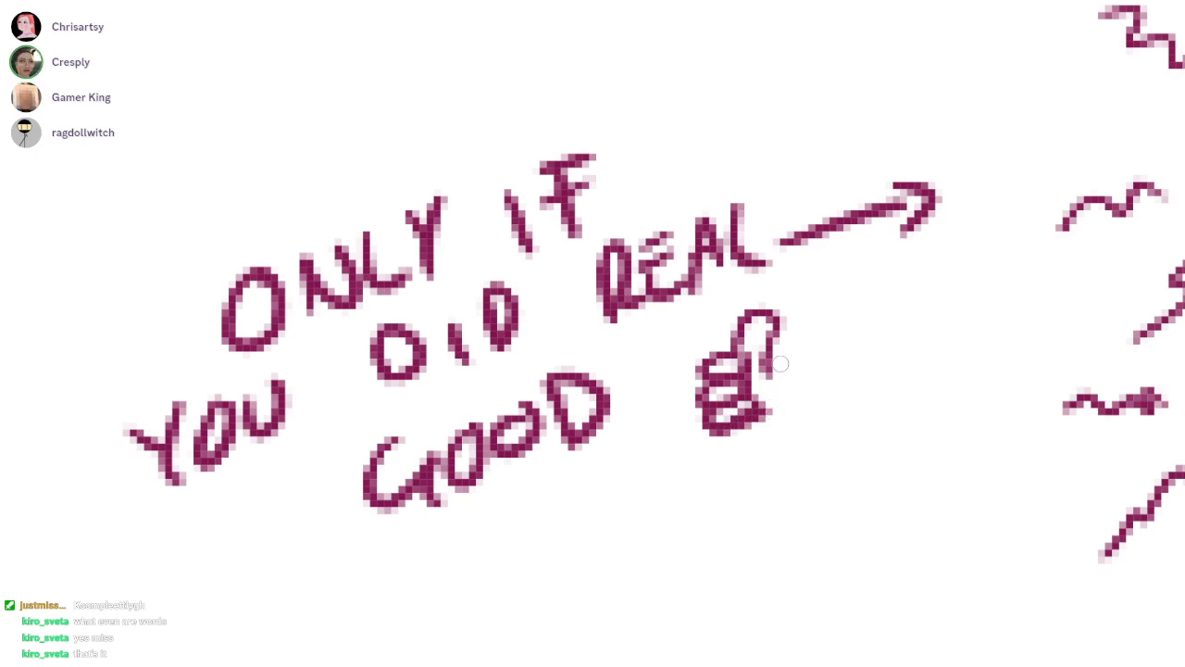
# Redraw the thumb and close the back of the thumbs-up hand beside GOOD
pyautogui.moveTo(770, 362)
pyautogui.mouseDown()
pyautogui.moveTo(802, 384)
pyautogui.moveTo(799, 375)
pyautogui.mouseUp()
pyautogui.hotkey('ctrl', 'z')
pyautogui.hotkey('ctrl', 'z')
pyautogui.moveTo(757, 329)
pyautogui.mouseDown()
pyautogui.moveTo(748, 316)
pyautogui.moveTo(768, 307)
pyautogui.mouseUp()
pyautogui.moveTo(737, 347)
pyautogui.mouseDown()
pyautogui.moveTo(773, 321)
pyautogui.moveTo(762, 357)
pyautogui.mouseUp()
pyautogui.moveTo(785, 310)
pyautogui.mouseDown()
pyautogui.moveTo(782, 356)
pyautogui.moveTo(759, 386)
pyautogui.moveTo(761, 376)
pyautogui.moveTo(745, 382)
pyautogui.mouseUp()
pyautogui.hotkey('ctrl', 'z')
pyautogui.moveTo(746, 363)
pyautogui.mouseDown()
pyautogui.moveTo(702, 396)
pyautogui.moveTo(720, 449)
pyautogui.mouseUp()
pyautogui.moveTo(707, 379); pyautogui.dragTo(745, 426)
pyautogui.moveTo(755, 387)
pyautogui.mouseDown()
pyautogui.moveTo(746, 419)
pyautogui.moveTo(759, 379)
pyautogui.moveTo(762, 415)
pyautogui.mouseUp()
pyautogui.moveTo(828, 334); pyautogui.dragTo(481, 569)
pyautogui.moveTo(841, 358); pyautogui.dragTo(986, 339)
pyautogui.moveTo(901, 348); pyautogui.dragTo(725, 504)
pyautogui.moveTo(725, 505); pyautogui.dragTo(557, 543)
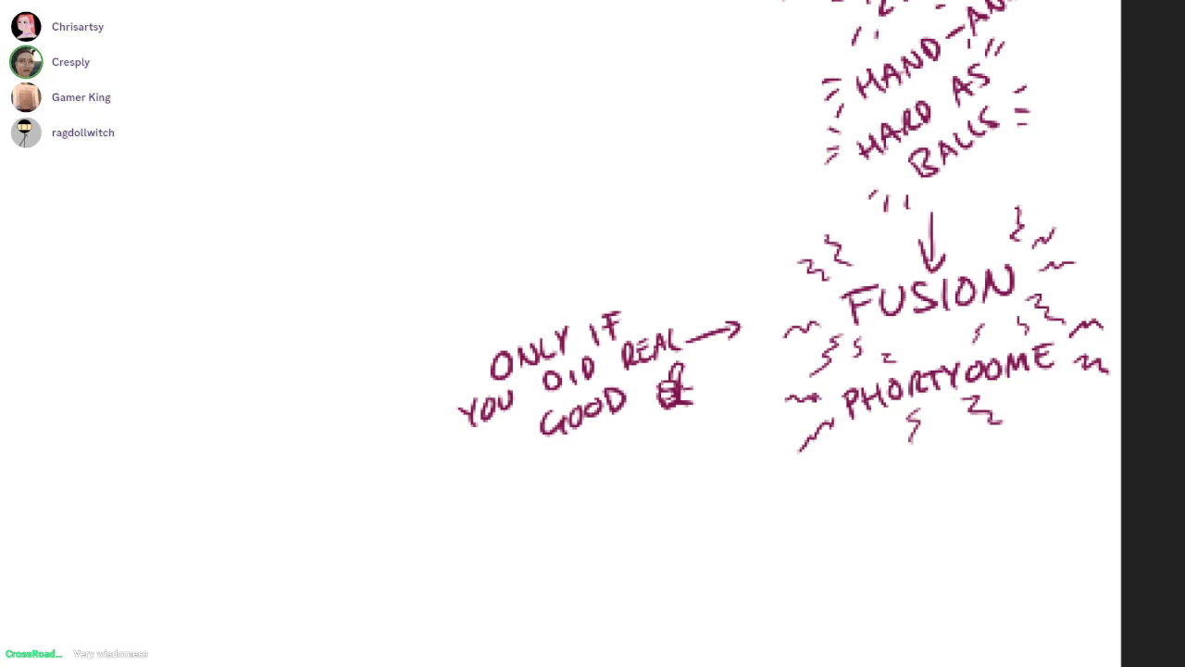
# Look over the green Muis mouse doodle, the stage notes and the other drawings across the canvas
pyautogui.press('F11')
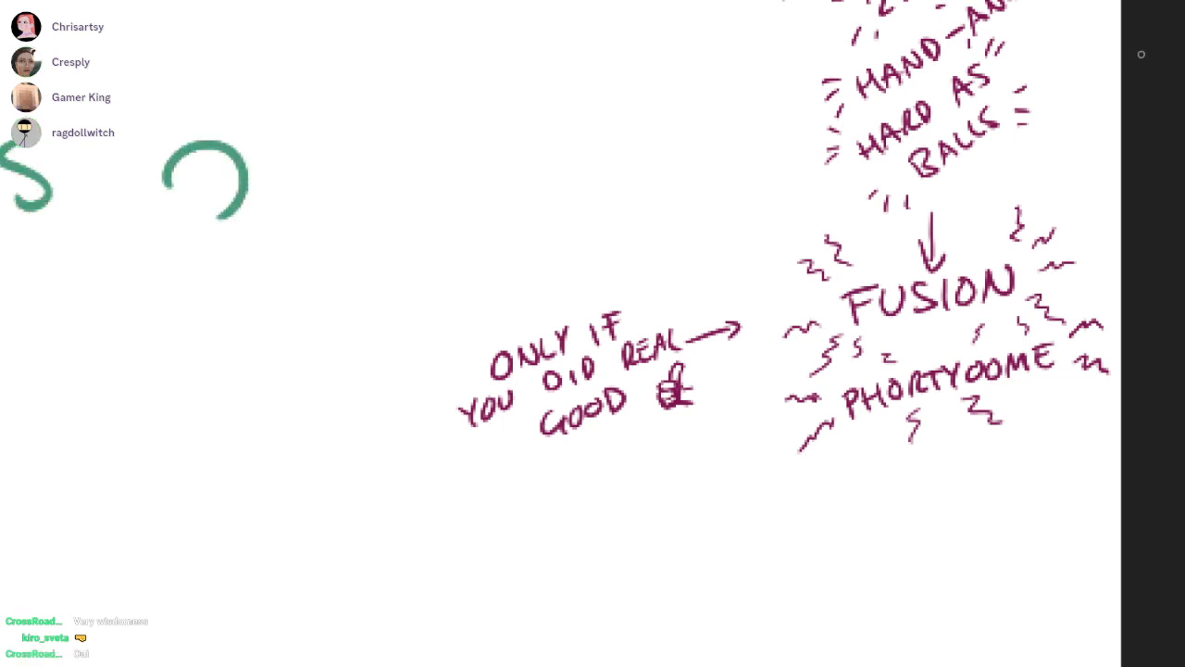
pyautogui.moveTo(555, 3); pyautogui.dragTo(1142, 55)
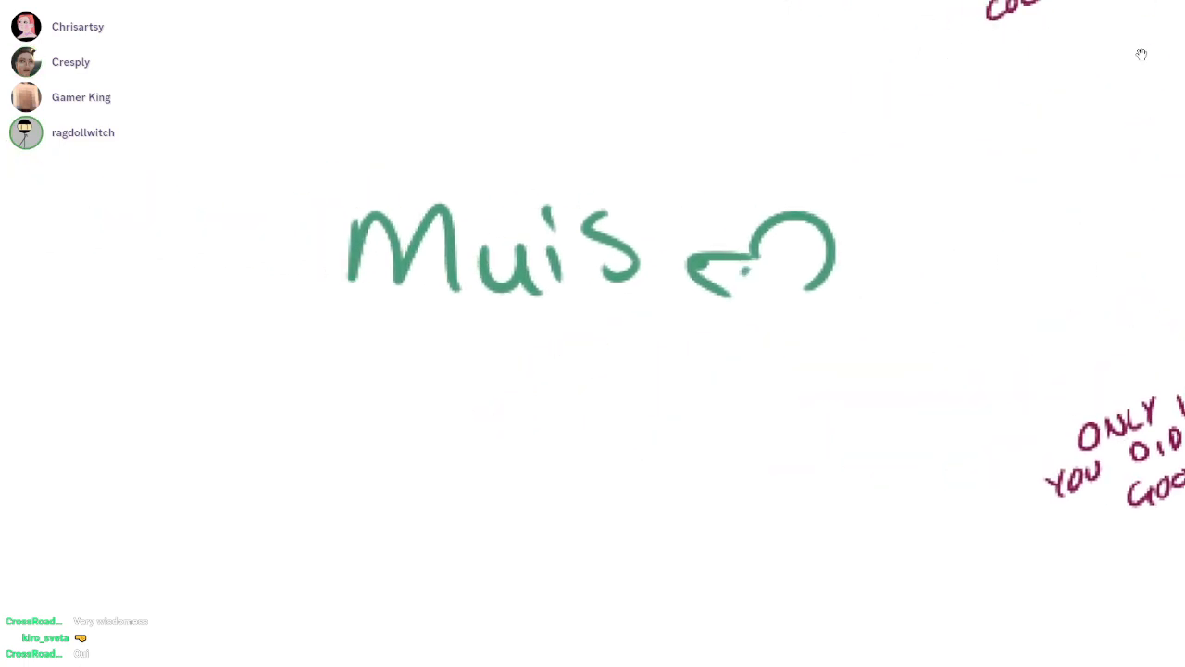
pyautogui.scroll(1, 1141, 54)
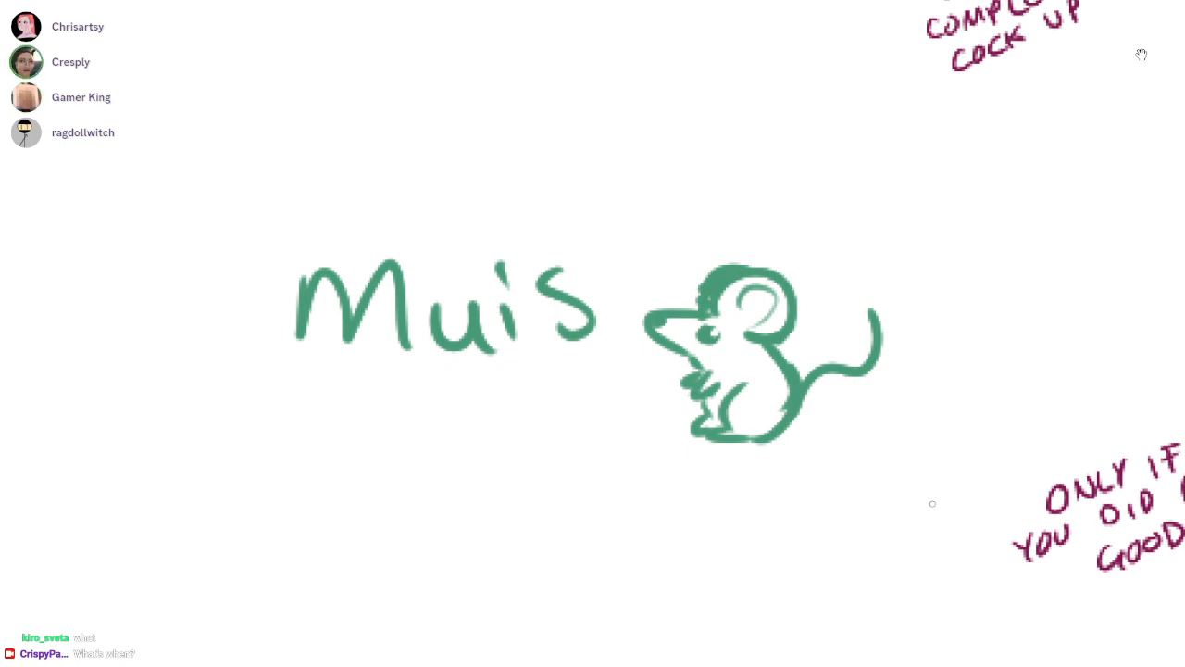
pyautogui.moveTo(933, 504); pyautogui.dragTo(665, 416)
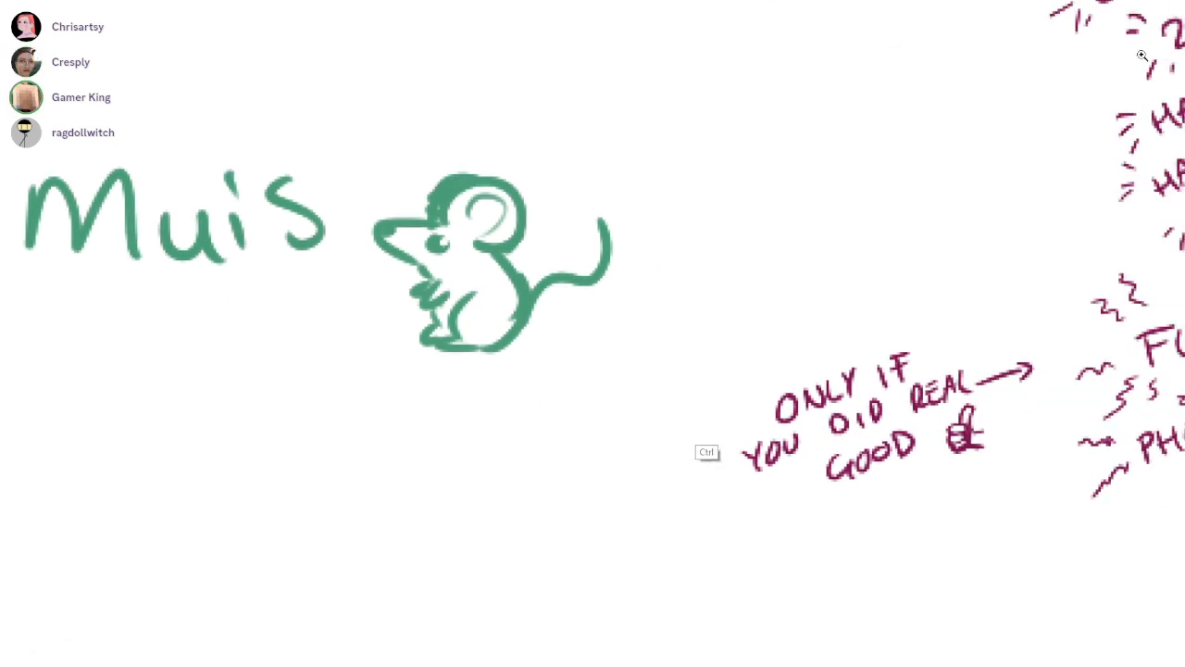
pyautogui.scroll(-4, 715, 411)
pyautogui.moveTo(1142, 55); pyautogui.dragTo(1108, 37)
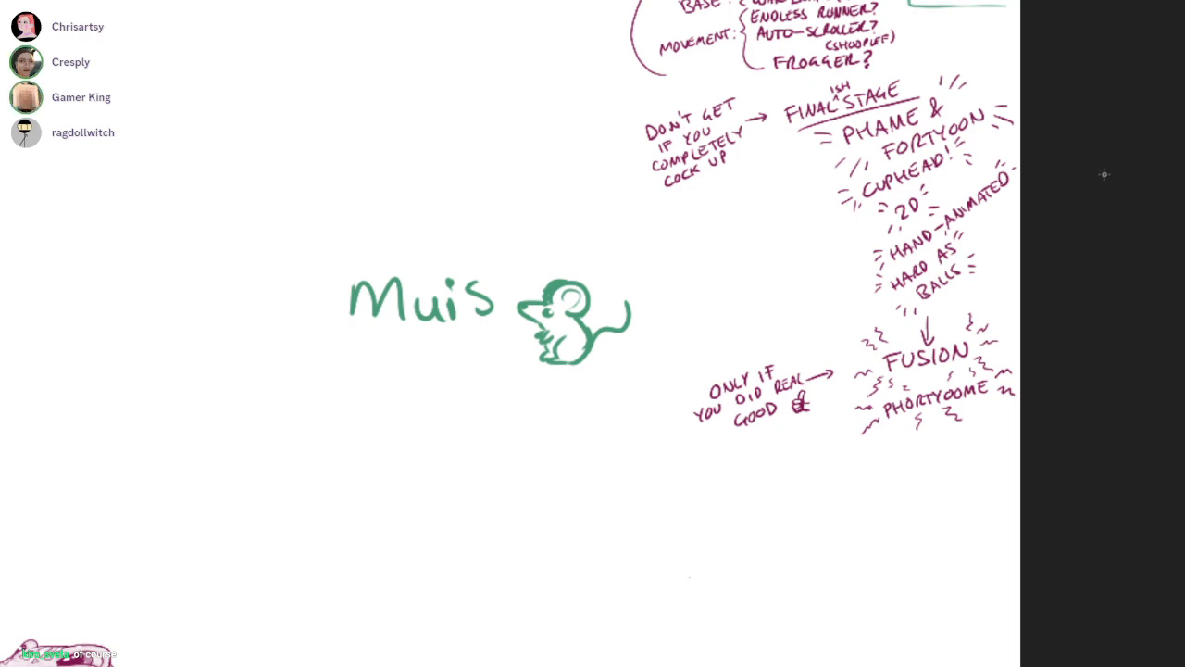
pyautogui.moveTo(744, 201); pyautogui.dragTo(1045, 153)
pyautogui.scroll(8, 877, 281)
pyautogui.moveTo(867, 134)
pyautogui.mouseDown()
pyautogui.moveTo(1068, 394)
pyautogui.moveTo(783, 310)
pyautogui.mouseUp()
pyautogui.scroll(-2, 1064, 392)
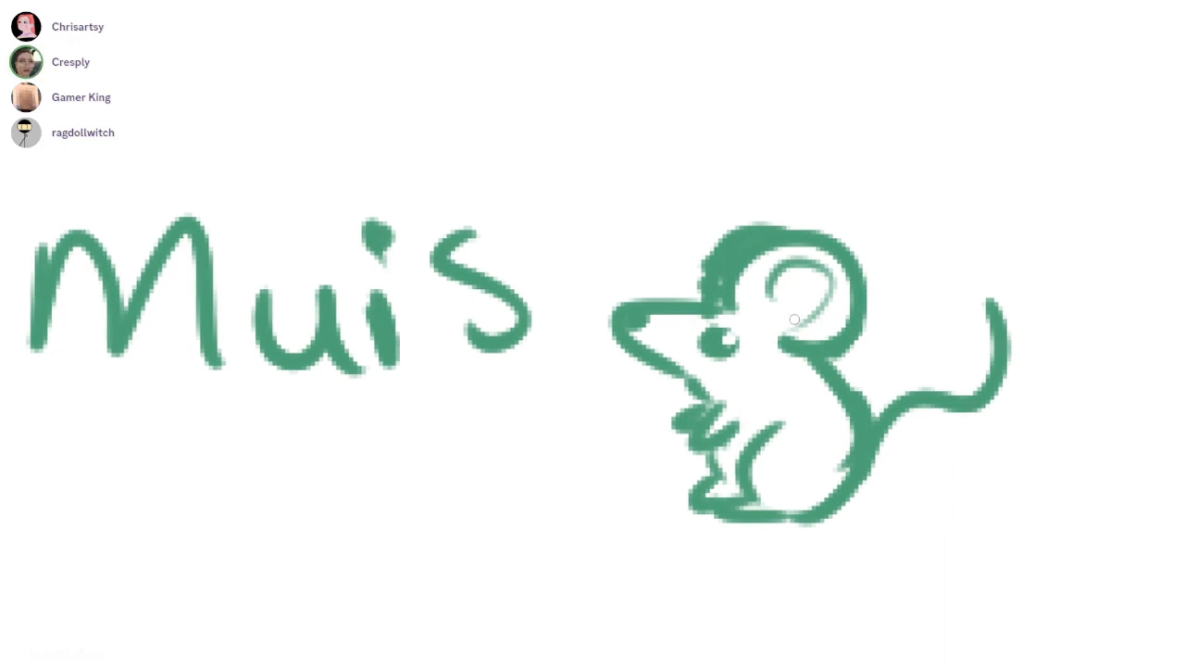
pyautogui.scroll(-10, 871, 275)
pyautogui.scroll(3, 871, 275)
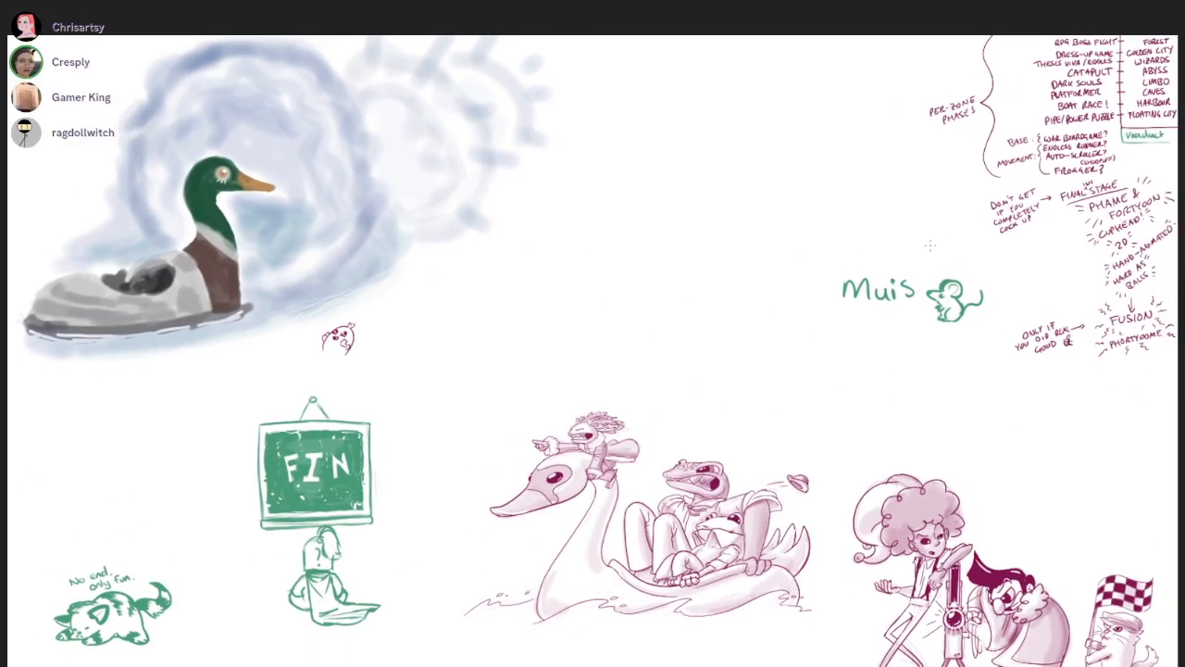
pyautogui.moveTo(929, 246); pyautogui.dragTo(927, 208)
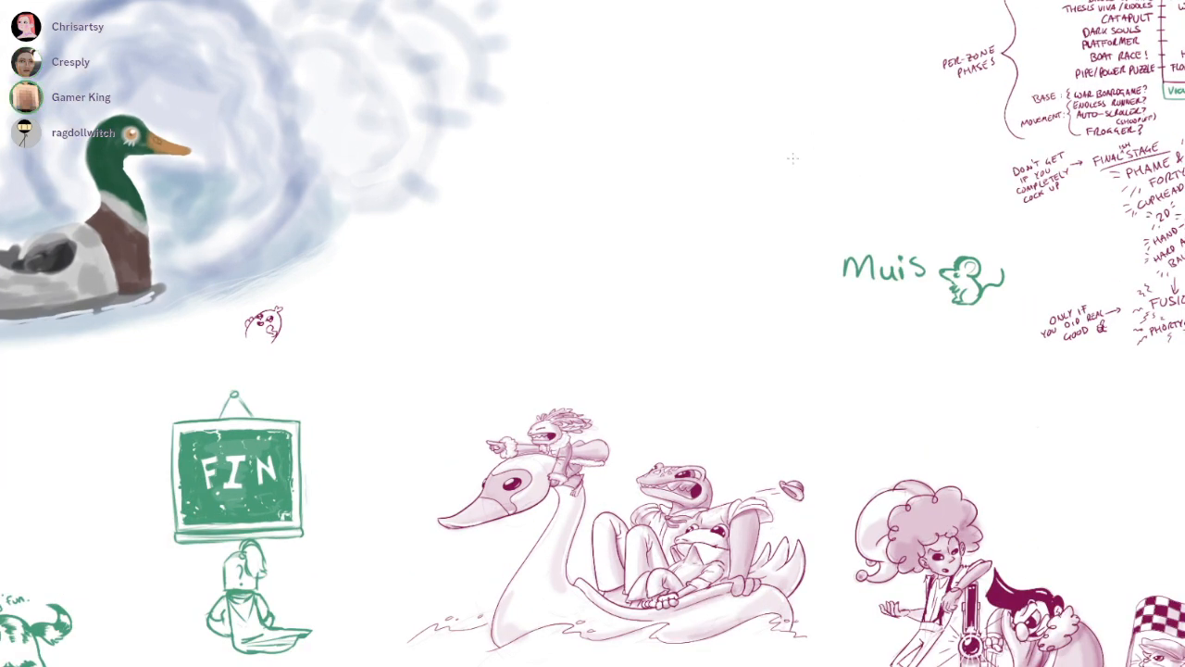
# Sketch a faint upright oval head with a chin line in the empty area beside the Muis doodle
pyautogui.scroll(5, 792, 158)
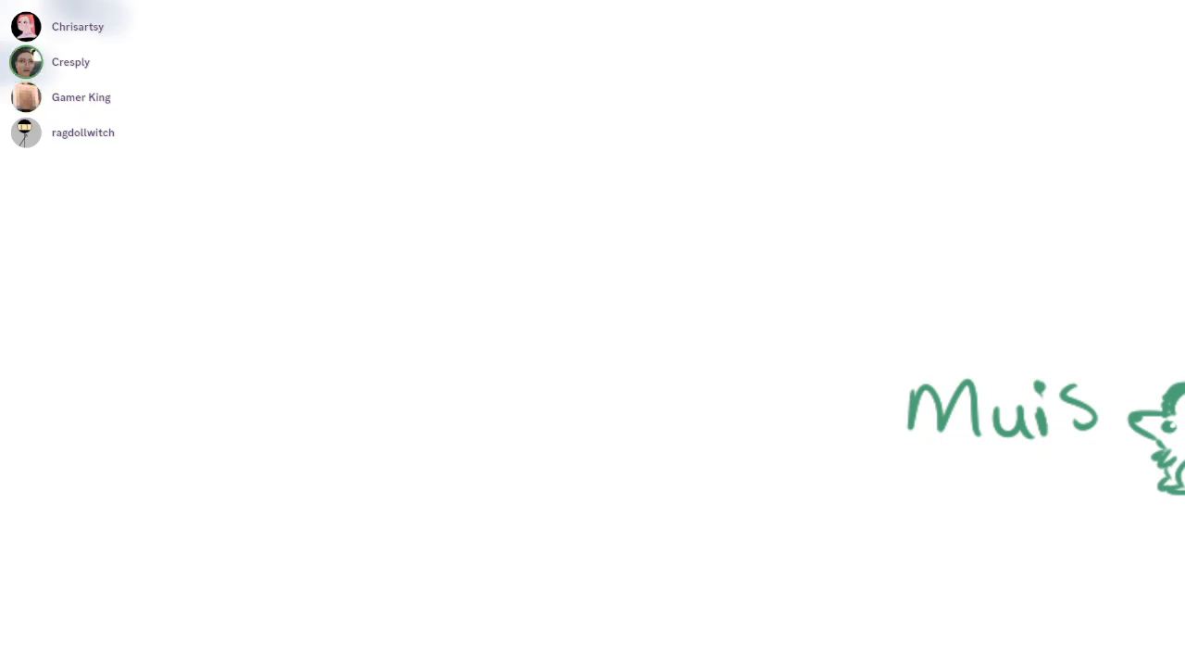
pyautogui.scroll(-2, 849, 381)
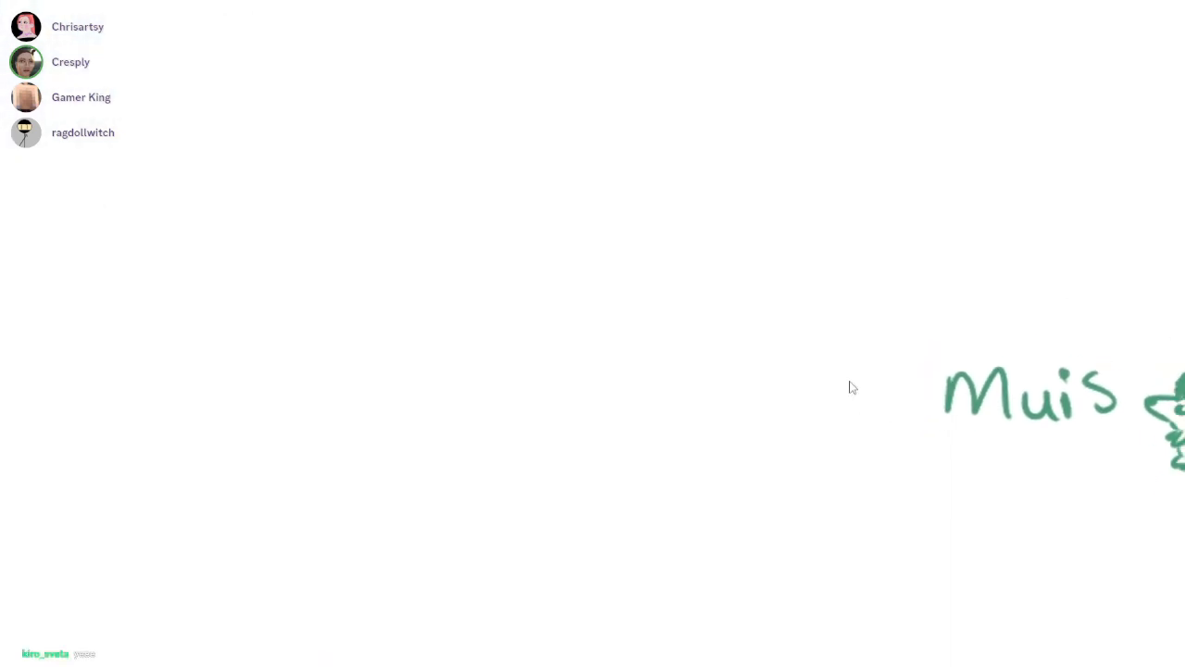
pyautogui.scroll(3, 850, 382)
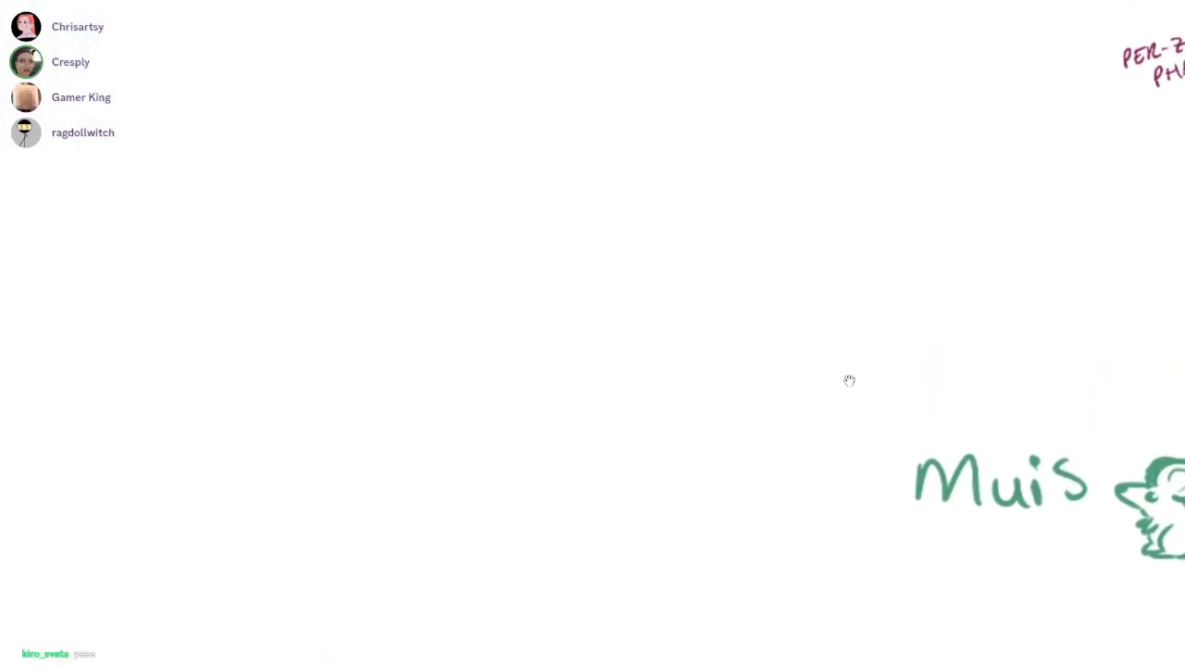
pyautogui.moveTo(643, 165); pyautogui.dragTo(611, 170)
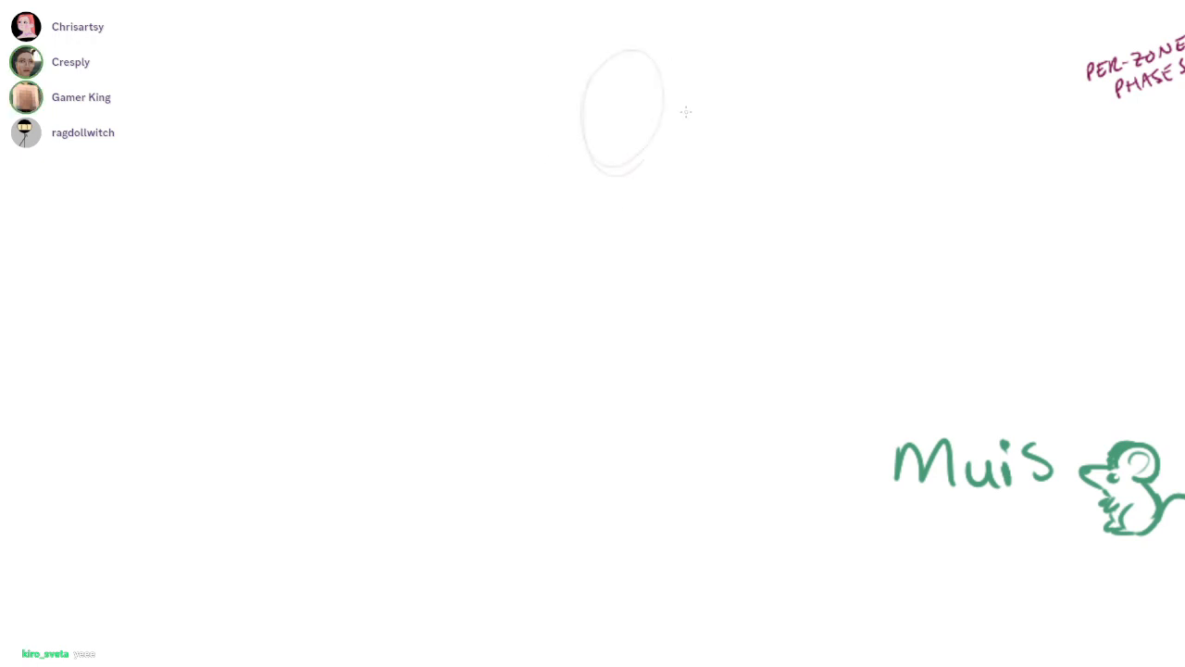
pyautogui.scroll(-2, 849, 381)
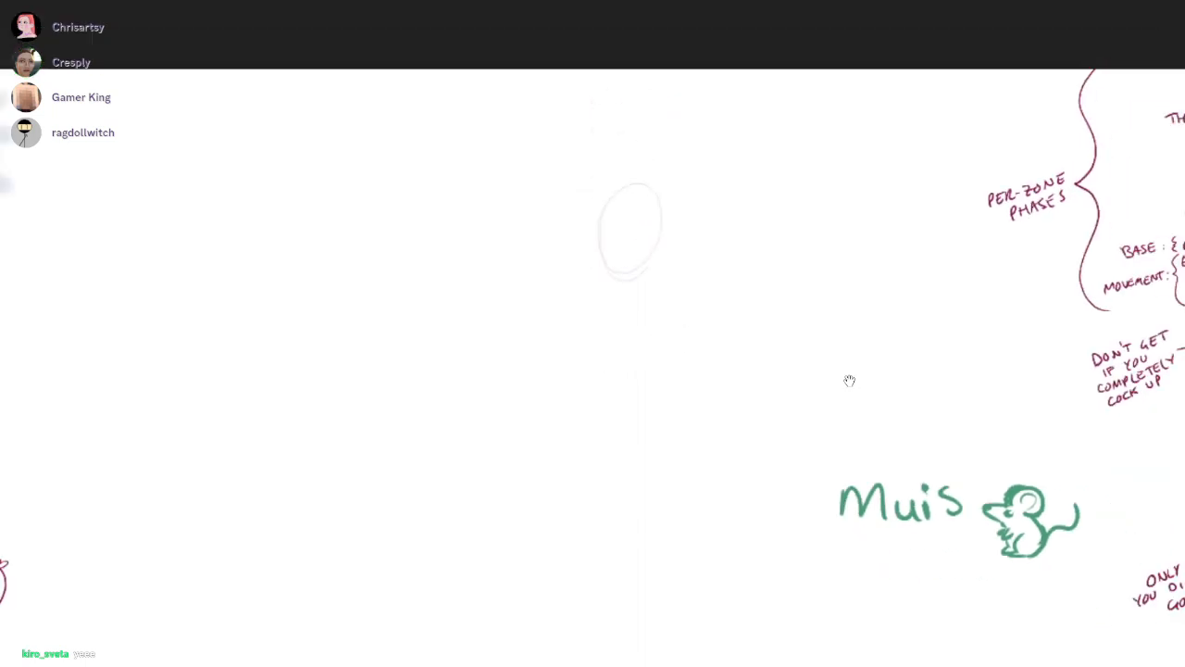
pyautogui.scroll(3, 850, 381)
# Sketch fluffy, jagged lower hair outlines on both sides of the oval head
pyautogui.moveTo(719, 200)
pyautogui.mouseDown()
pyautogui.moveTo(793, 197)
pyautogui.moveTo(787, 294)
pyautogui.mouseUp()
pyautogui.moveTo(621, 207)
pyautogui.mouseDown()
pyautogui.moveTo(537, 257)
pyautogui.moveTo(556, 334)
pyautogui.mouseUp()
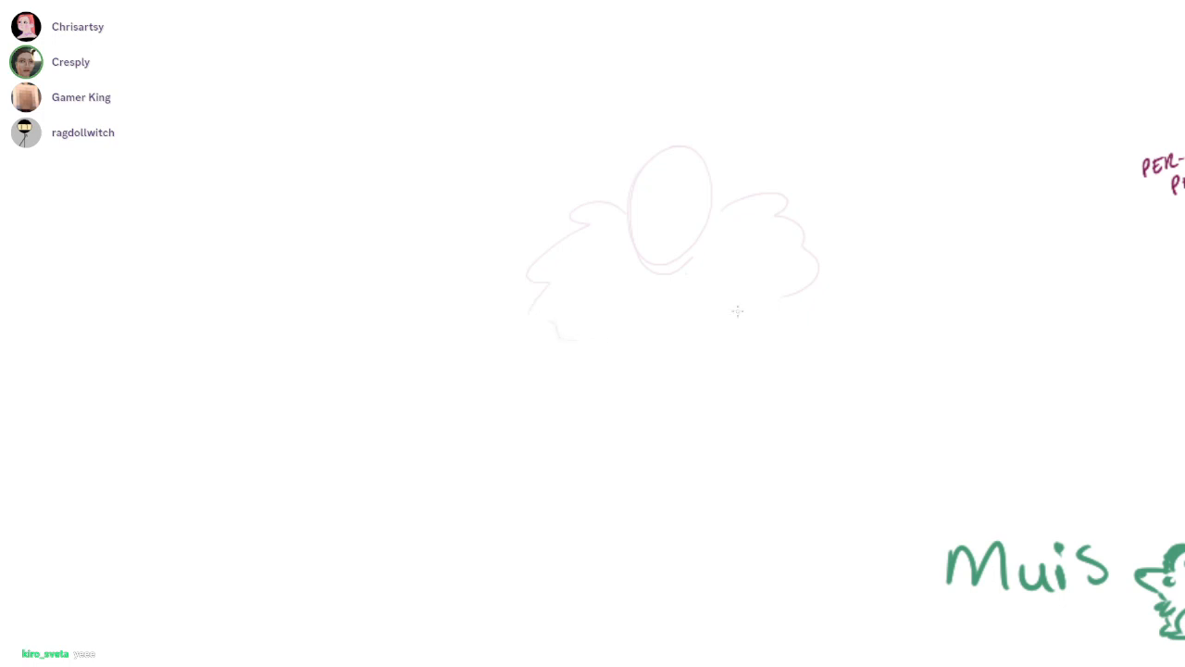
pyautogui.moveTo(694, 299); pyautogui.dragTo(773, 315)
pyautogui.moveTo(580, 327); pyautogui.dragTo(636, 314)
pyautogui.moveTo(839, 354); pyautogui.dragTo(849, 380)
# Sketch a large, bumpy hair outline arching over the oval head and joining the lower hair
pyautogui.moveTo(548, 224)
pyautogui.mouseDown()
pyautogui.moveTo(704, 67)
pyautogui.moveTo(826, 214)
pyautogui.moveTo(806, 257)
pyautogui.mouseUp()
pyautogui.hotkey('ctrl', 'z')
pyautogui.moveTo(618, 369)
pyautogui.mouseDown()
pyautogui.moveTo(707, 368)
pyautogui.moveTo(826, 302)
pyautogui.mouseUp()
pyautogui.hotkey('ctrl', 'z')
pyautogui.moveTo(585, 242)
pyautogui.mouseDown()
pyautogui.moveTo(568, 261)
pyautogui.moveTo(571, 294)
pyautogui.moveTo(608, 371)
pyautogui.moveTo(759, 349)
pyautogui.moveTo(798, 306)
pyautogui.mouseUp()
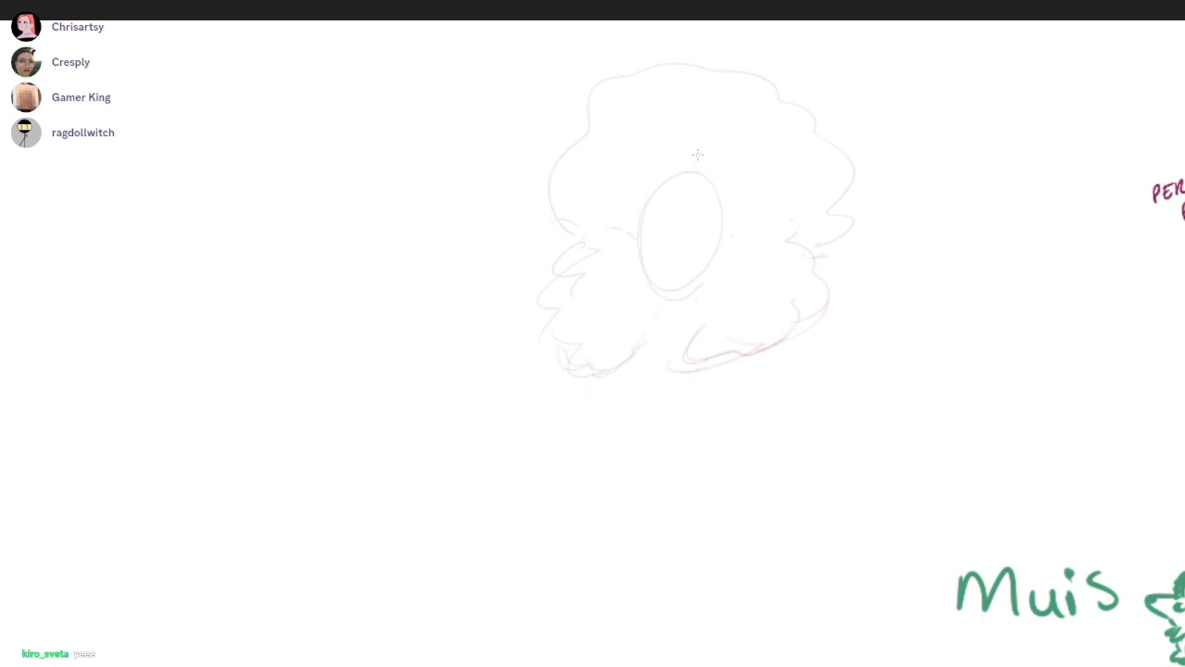
# Sketch a small curly hairline across the top of the face oval
pyautogui.moveTo(705, 178); pyautogui.dragTo(849, 381)
pyautogui.moveTo(643, 188); pyautogui.dragTo(733, 198)
pyautogui.hotkey('ctrl', 'z')
pyautogui.moveTo(631, 188); pyautogui.dragTo(746, 189)
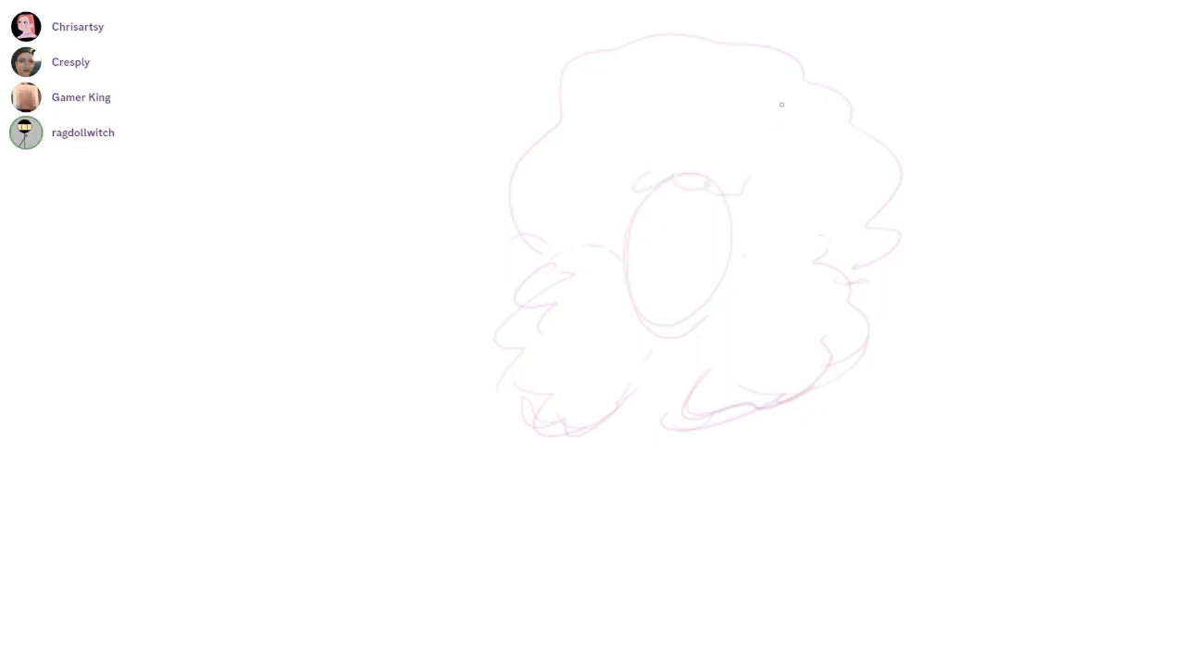
pyautogui.moveTo(841, 208); pyautogui.dragTo(763, 269)
pyautogui.moveTo(764, 269); pyautogui.dragTo(746, 220)
pyautogui.moveTo(846, 405); pyautogui.dragTo(849, 381)
pyautogui.moveTo(619, 19); pyautogui.dragTo(783, 14)
pyautogui.keyDown('ctrl'); pyautogui.moveTo(703, 213); pyautogui.dragTo(674, 306); pyautogui.keyUp('ctrl')
pyautogui.hotkey('ctrl', 'd')
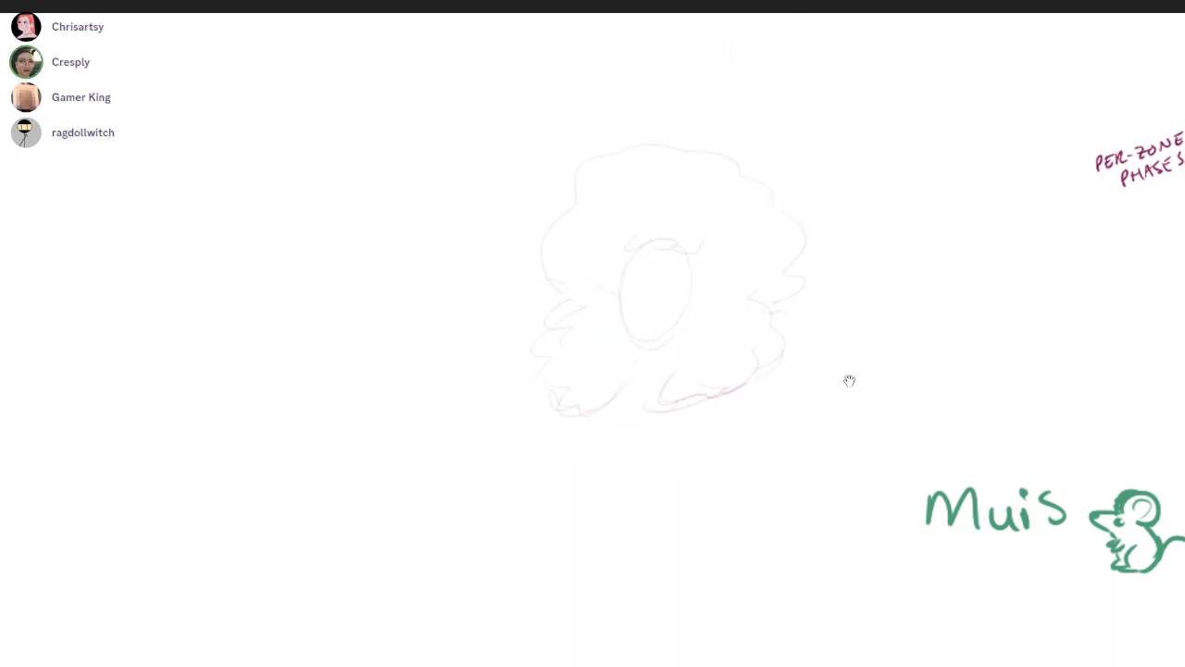
# Add loose curls and lumps along the upper edge of the hair outline
pyautogui.moveTo(736, 191); pyautogui.dragTo(752, 223)
pyautogui.keyDown('ctrl'); pyautogui.moveTo(751, 222); pyautogui.dragTo(778, 228); pyautogui.keyUp('ctrl')
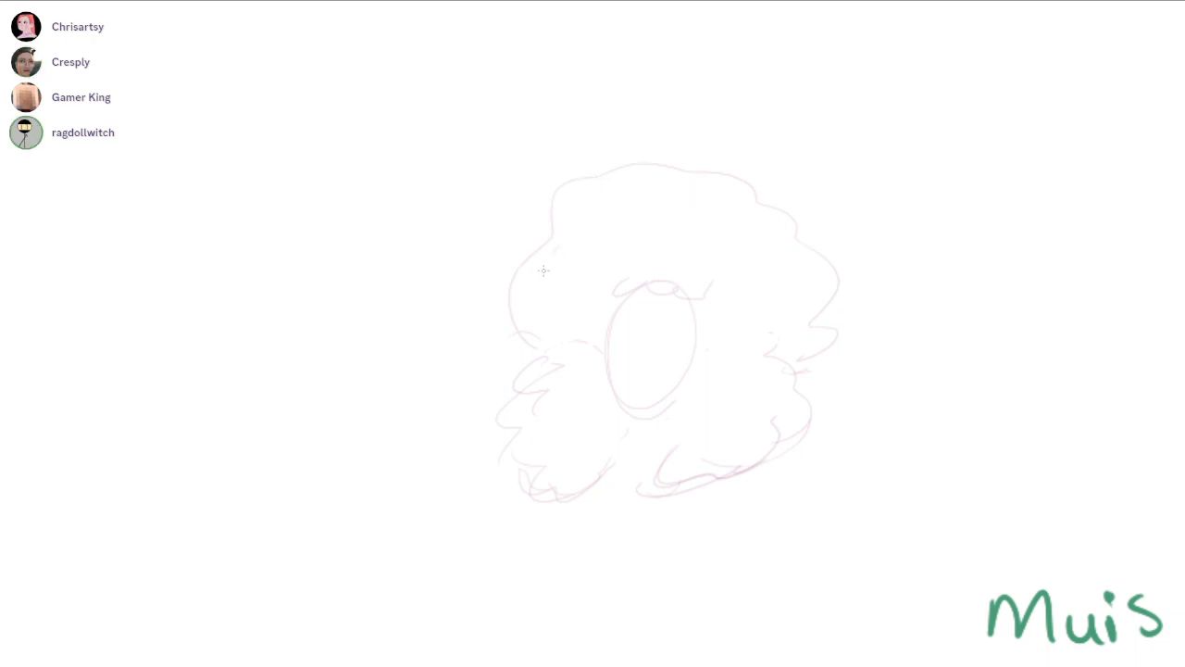
pyautogui.moveTo(560, 247)
pyautogui.mouseDown()
pyautogui.moveTo(507, 297)
pyautogui.moveTo(601, 201)
pyautogui.moveTo(692, 191)
pyautogui.moveTo(789, 230)
pyautogui.mouseUp()
# Sketch a long wavy outline above the hair that sweeps out past its right side, with a parallel lower edge
pyautogui.moveTo(622, 174); pyautogui.dragTo(883, 175)
pyautogui.hotkey('ctrl', 'z')
pyautogui.moveTo(526, 204)
pyautogui.mouseDown()
pyautogui.moveTo(670, 126)
pyautogui.moveTo(1074, 169)
pyautogui.mouseUp()
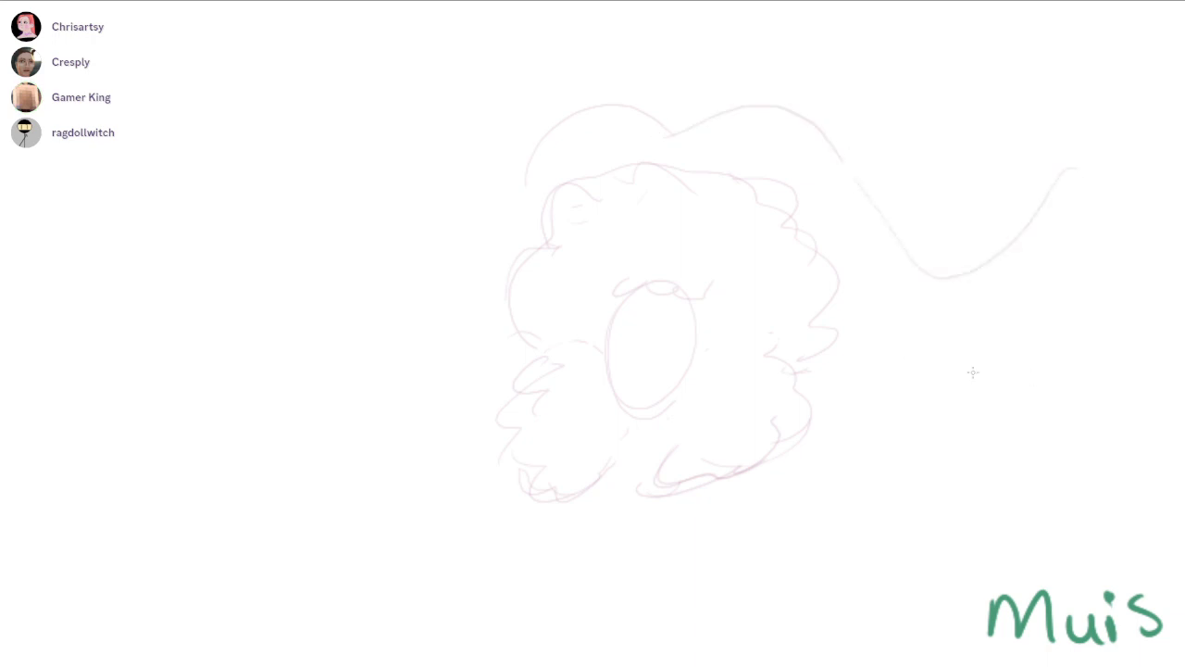
pyautogui.moveTo(916, 291); pyautogui.dragTo(1046, 268)
# Sketch wavy sweeping outlines extending from the left side of the hair
pyautogui.moveTo(535, 129)
pyautogui.mouseDown()
pyautogui.moveTo(497, 193)
pyautogui.moveTo(374, 220)
pyautogui.mouseUp()
pyautogui.moveTo(534, 146)
pyautogui.mouseDown()
pyautogui.moveTo(297, 225)
pyautogui.moveTo(503, 267)
pyautogui.mouseUp()
pyautogui.hotkey('ctrl', 'z')
pyautogui.moveTo(389, 208)
pyautogui.mouseDown()
pyautogui.moveTo(410, 371)
pyautogui.moveTo(289, 342)
pyautogui.mouseUp()
pyautogui.moveTo(324, 384); pyautogui.dragTo(548, 293)
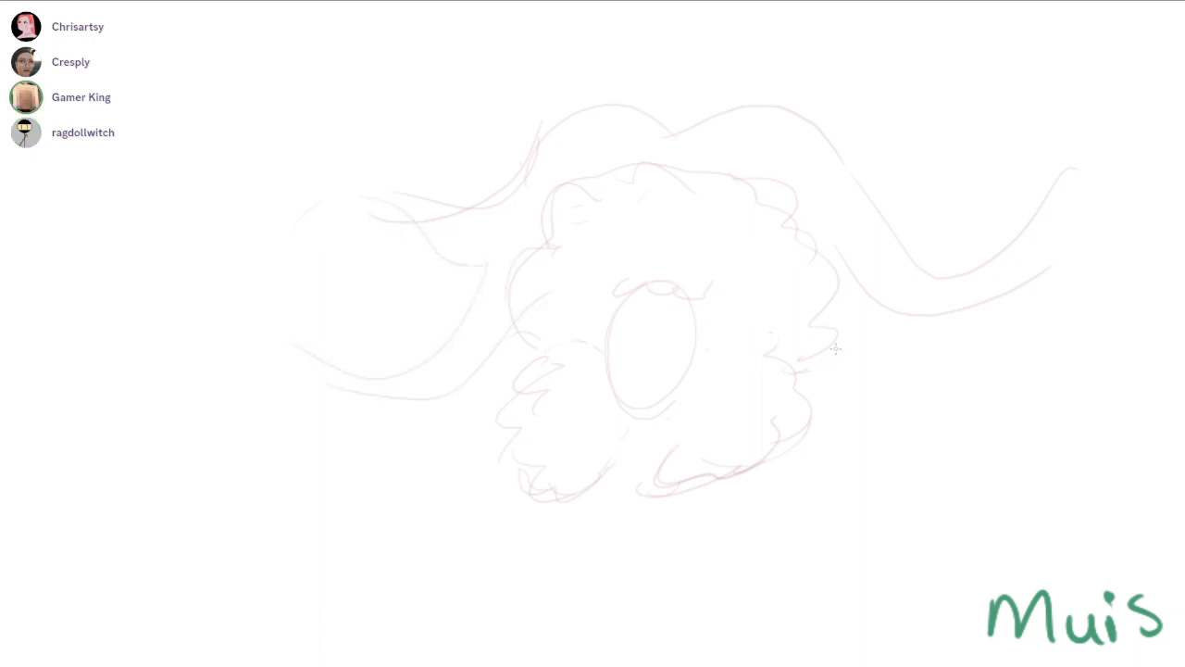
# Remove the lowest left sweeping line and sketch a curved, downward-sweeping strand from the right side of the hair
pyautogui.moveTo(838, 301); pyautogui.dragTo(1029, 354)
pyautogui.hotkey('ctrl', 'z')
pyautogui.hotkey('ctrl', 'z')
pyautogui.moveTo(838, 270)
pyautogui.mouseDown()
pyautogui.moveTo(865, 280)
pyautogui.moveTo(1018, 424)
pyautogui.mouseUp()
pyautogui.moveTo(998, 453)
pyautogui.mouseDown()
pyautogui.moveTo(932, 442)
pyautogui.moveTo(839, 313)
pyautogui.moveTo(987, 452)
pyautogui.mouseUp()
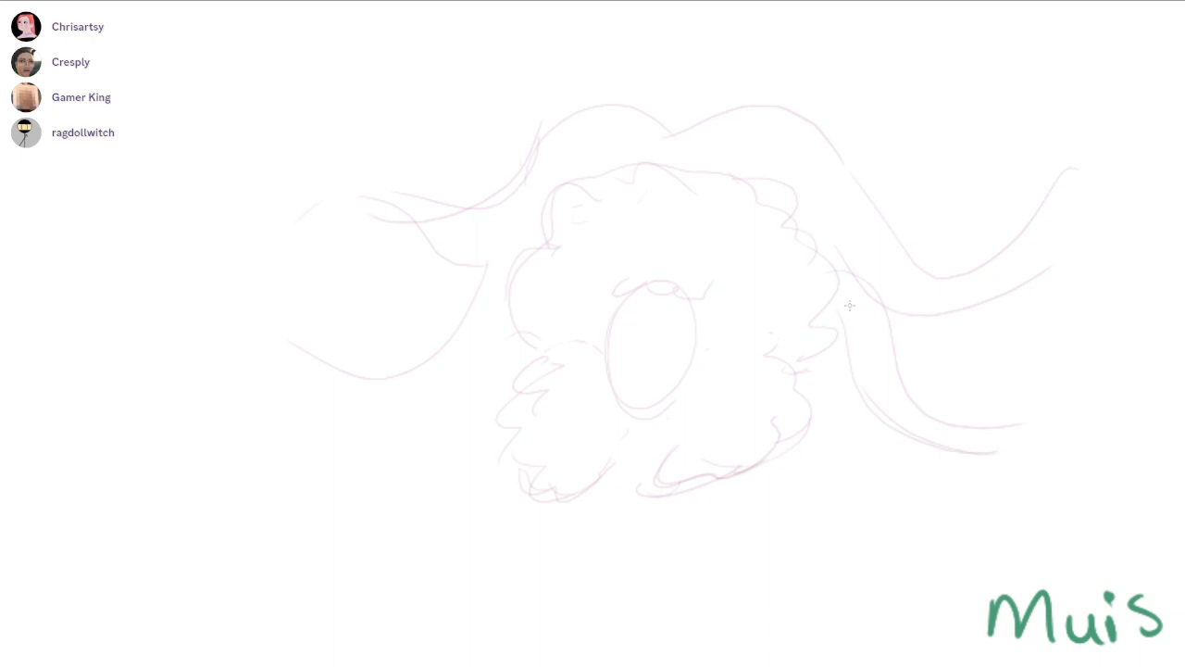
# Sketch a line across the crown of the hair and a rounded curl above the forehead
pyautogui.moveTo(644, 94); pyautogui.dragTo(660, 102)
pyautogui.moveTo(586, 206); pyautogui.dragTo(741, 177)
pyautogui.moveTo(825, 437); pyautogui.dragTo(847, 381)
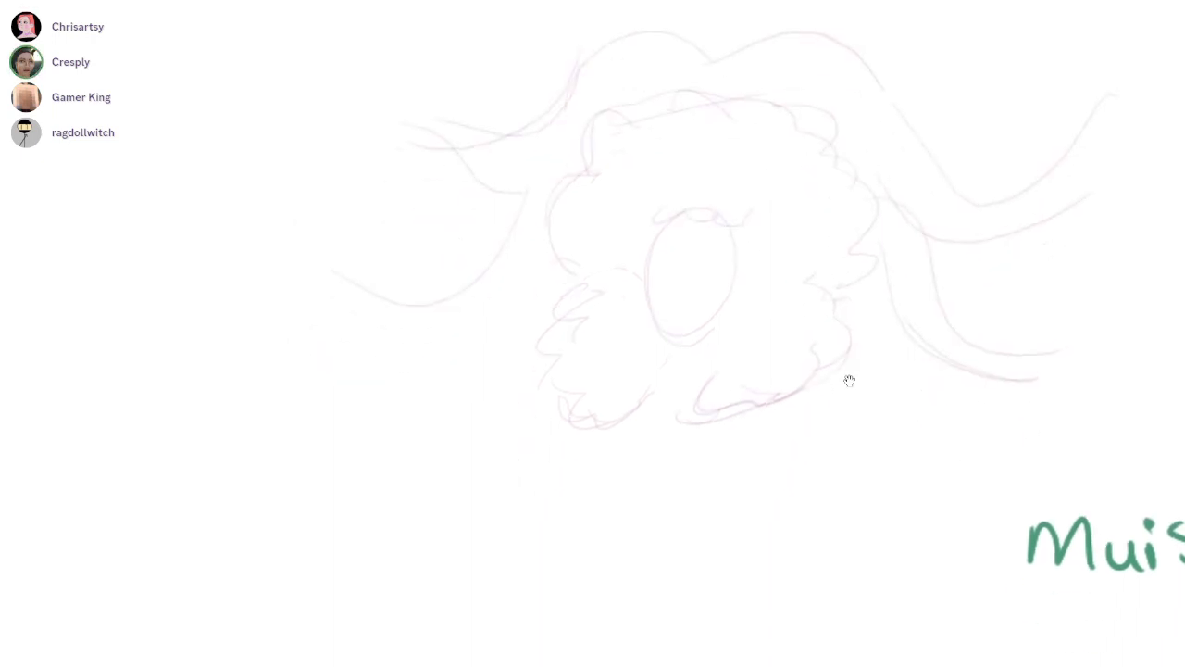
pyautogui.scroll(2, 662, 412)
pyautogui.moveTo(607, 151); pyautogui.dragTo(796, 191)
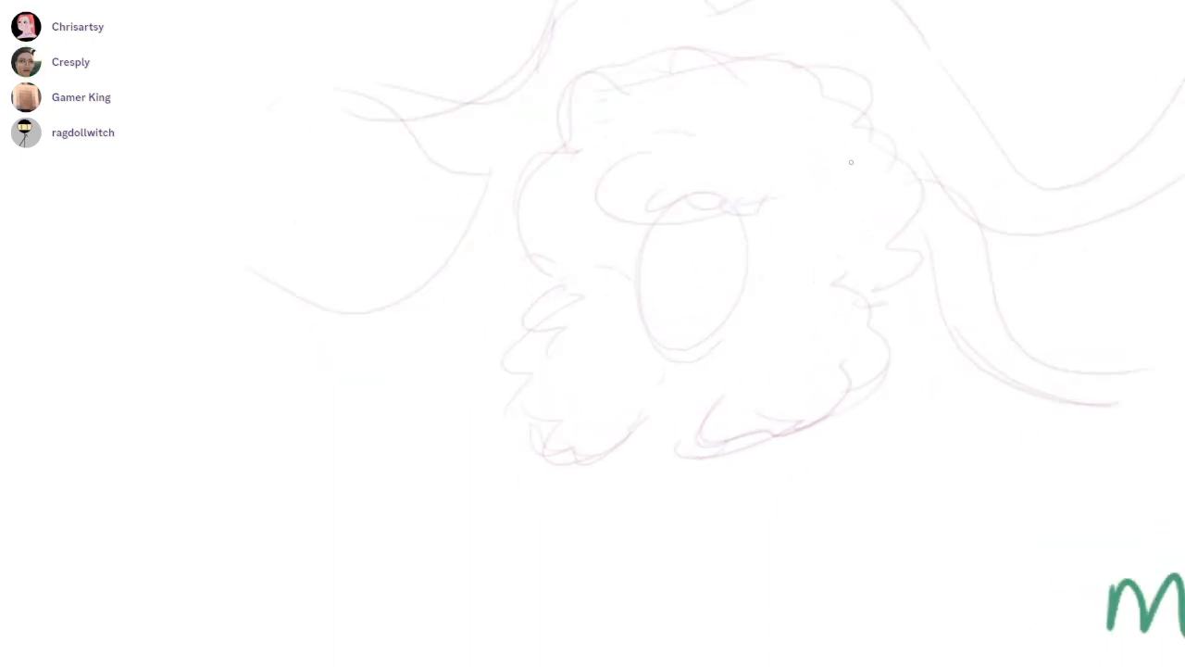
pyautogui.moveTo(856, 112); pyautogui.dragTo(837, 148)
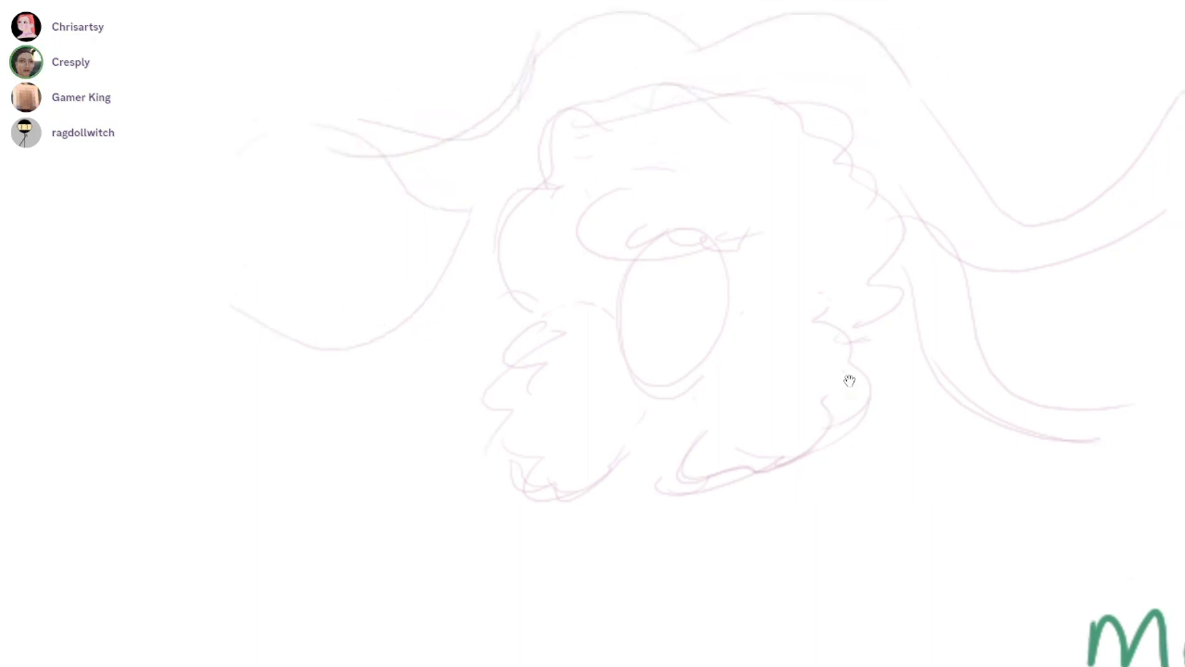
# Sketch a short, slightly slanted neck line beneath the face oval
pyautogui.hotkey('ctrl', 'z')
pyautogui.moveTo(639, 172); pyautogui.dragTo(703, 243)
pyautogui.scroll(-5, 849, 381)
pyautogui.moveTo(849, 381); pyautogui.dragTo(811, 202)
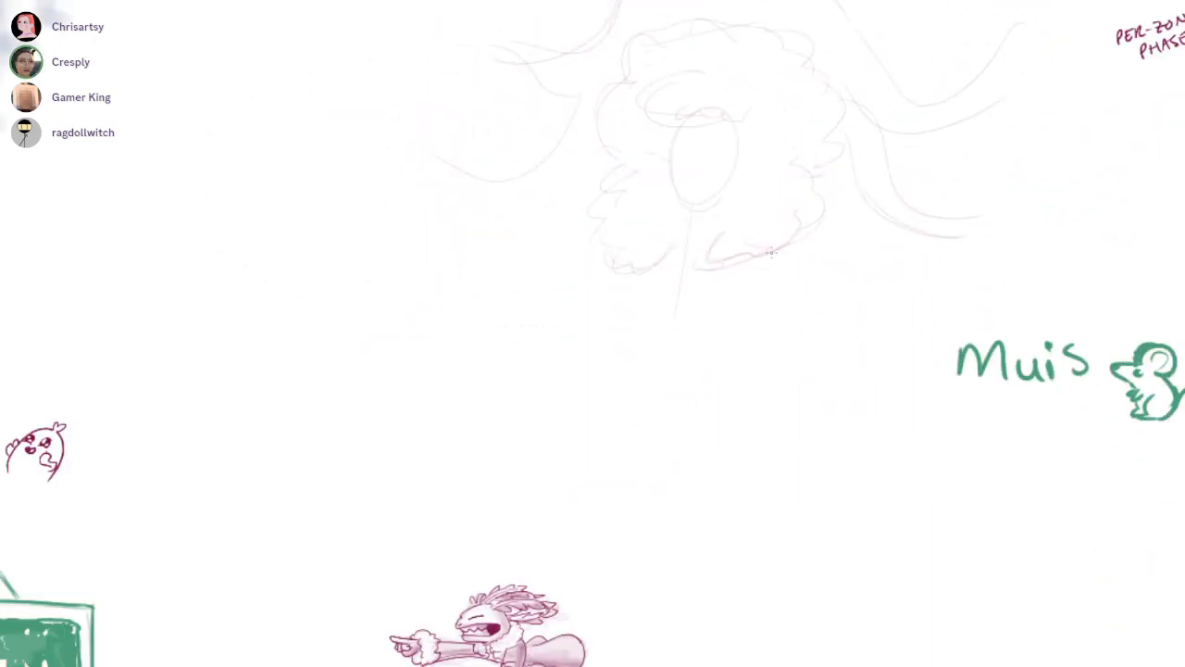
pyautogui.moveTo(563, 310); pyautogui.dragTo(283, 470)
pyautogui.hotkey('ctrl', 'z')
# Select the whole character sketch, move it slightly up and to the left, and clear the selection
pyautogui.scroll(-3, 849, 380)
pyautogui.scroll(1, 849, 380)
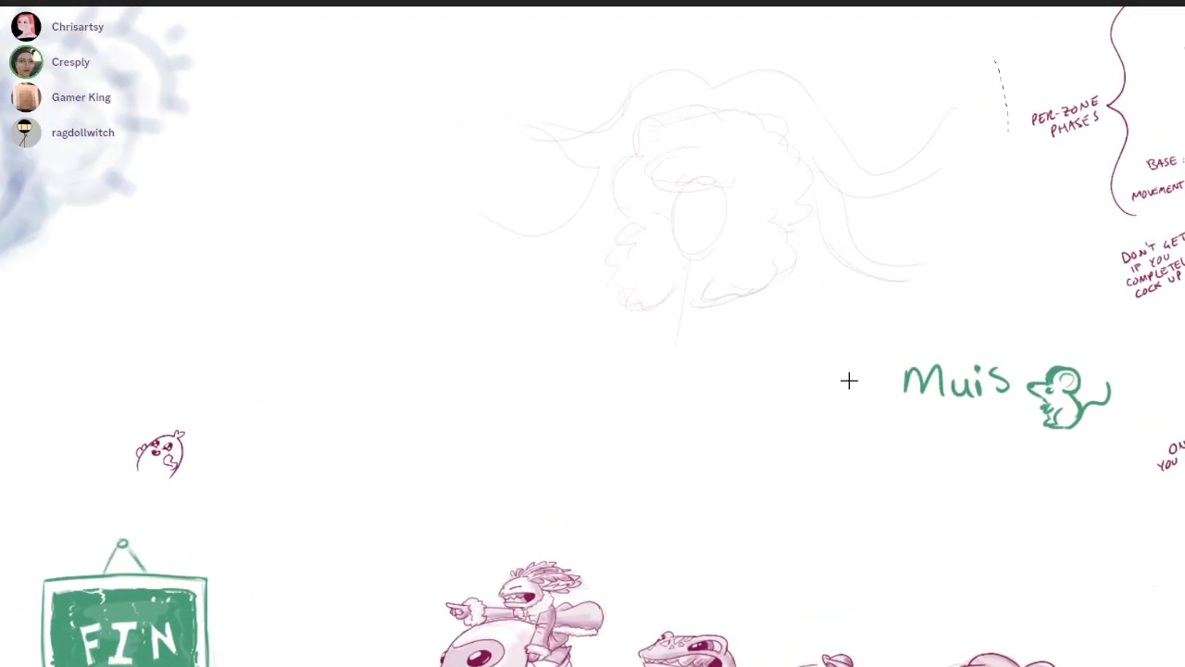
pyautogui.moveTo(581, 451); pyautogui.dragTo(994, 58)
pyautogui.moveTo(699, 222)
pyautogui.mouseDown()
pyautogui.moveTo(614, 207)
pyautogui.moveTo(625, 188)
pyautogui.moveTo(283, 421)
pyautogui.mouseUp()
pyautogui.hotkey('ctrl', 'd')
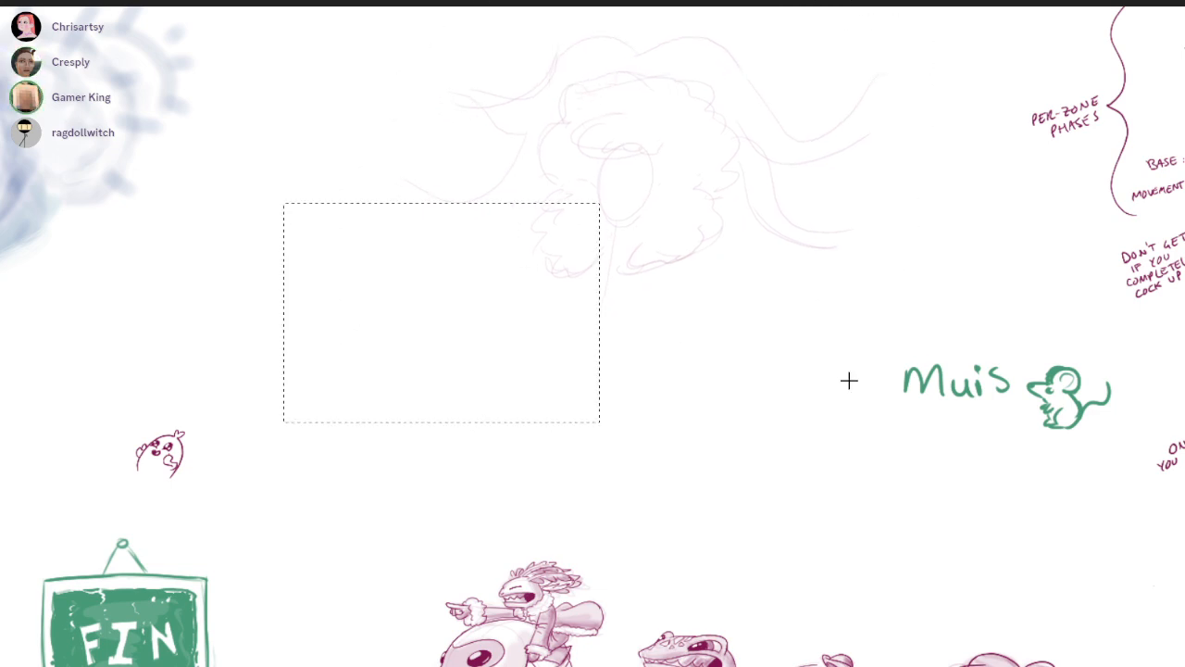
pyautogui.hotkey('ctrl', 'd')
# Sketch the inner cape edges as long curves sweeping from the neck down to the lower left and lower right
pyautogui.press('b')
pyautogui.moveTo(607, 218); pyautogui.dragTo(557, 287)
pyautogui.hotkey('ctrl', 'z')
pyautogui.moveTo(597, 231)
pyautogui.mouseDown()
pyautogui.moveTo(436, 349)
pyautogui.moveTo(350, 468)
pyautogui.mouseUp()
pyautogui.moveTo(684, 250); pyautogui.dragTo(870, 444)
pyautogui.hotkey('ctrl', 'z')
pyautogui.moveTo(684, 224); pyautogui.dragTo(879, 458)
pyautogui.hotkey('ctrl', 'z')
pyautogui.moveTo(685, 263); pyautogui.dragTo(912, 507)
pyautogui.hotkey('ctrl', 'z')
# Sketch the outer shoulder curves of the cape on both sides, arching out from beneath the hair
pyautogui.moveTo(702, 248); pyautogui.dragTo(792, 264)
pyautogui.moveTo(553, 253); pyautogui.dragTo(377, 366)
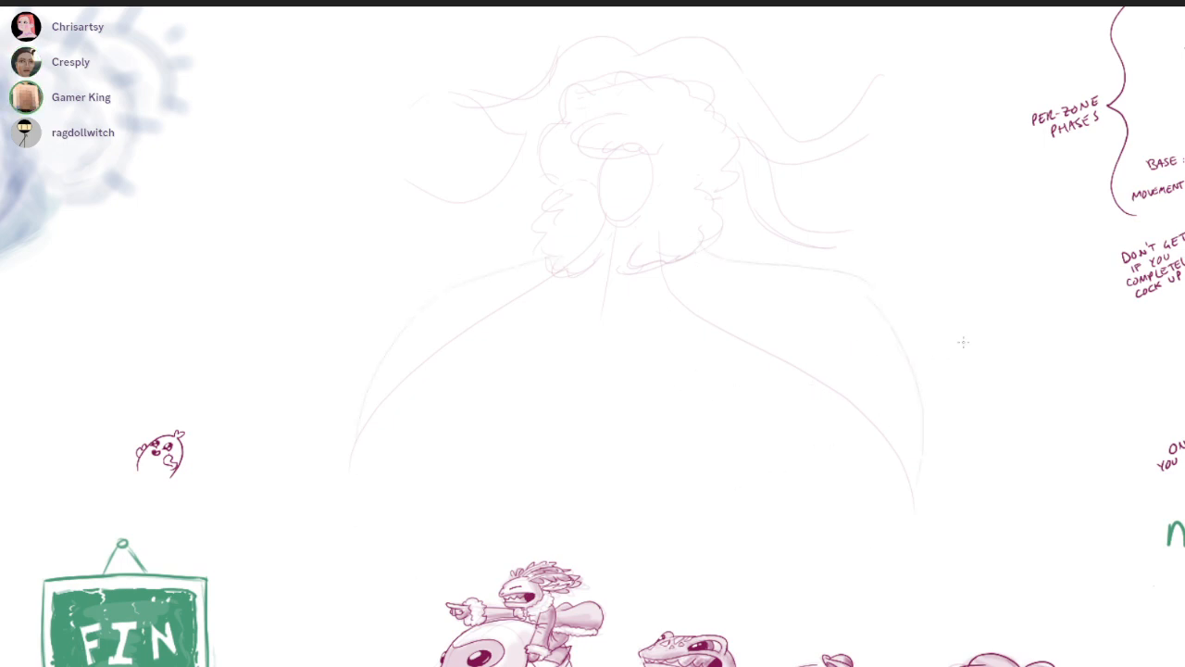
pyautogui.hotkey('ctrl', 'z')
pyautogui.moveTo(701, 250); pyautogui.dragTo(896, 338)
pyautogui.moveTo(849, 381); pyautogui.dragTo(856, 345)
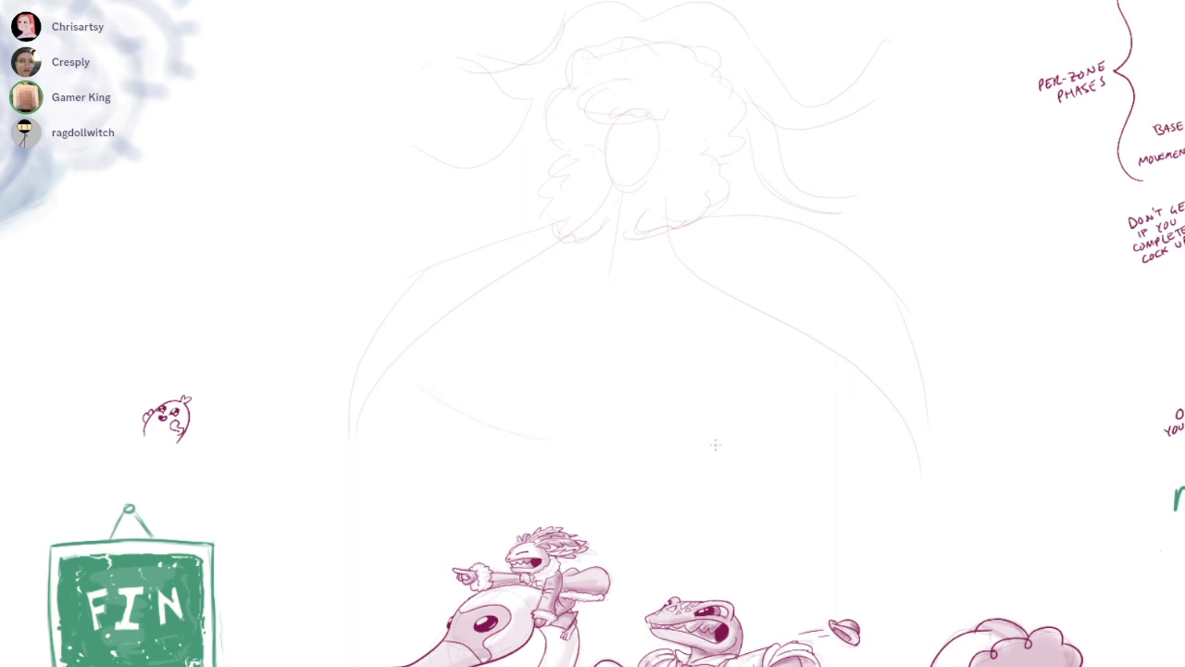
# Try to sketch a curved line joining the lower ends of the cape
pyautogui.moveTo(800, 462); pyautogui.dragTo(856, 439)
pyautogui.hotkey('ctrl', 'z')
pyautogui.moveTo(448, 413)
pyautogui.mouseDown()
pyautogui.moveTo(546, 444)
pyautogui.moveTo(741, 436)
pyautogui.moveTo(828, 410)
pyautogui.mouseUp()
pyautogui.hotkey('ctrl', 'z')
pyautogui.moveTo(440, 333); pyautogui.dragTo(534, 416)
pyautogui.moveTo(861, 366); pyautogui.dragTo(767, 426)
pyautogui.hotkey('ctrl', 'z')
pyautogui.moveTo(827, 308); pyautogui.dragTo(849, 380)
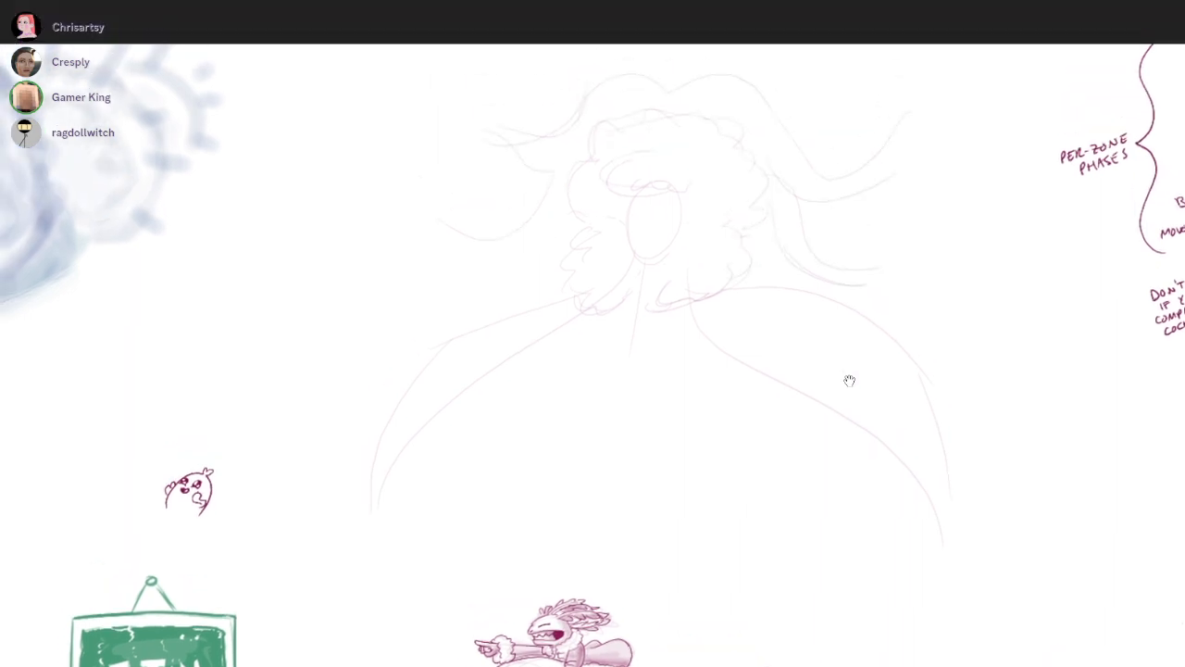
# Sketch fluffy, scalloped fur trim over both shoulders where the cape meets the hair
pyautogui.moveTo(689, 302); pyautogui.dragTo(793, 304)
pyautogui.moveTo(696, 249); pyautogui.dragTo(692, 322)
pyautogui.moveTo(696, 321)
pyautogui.mouseDown()
pyautogui.moveTo(710, 362)
pyautogui.moveTo(797, 353)
pyautogui.mouseUp()
pyautogui.moveTo(761, 282)
pyautogui.mouseDown()
pyautogui.moveTo(844, 375)
pyautogui.moveTo(829, 390)
pyautogui.mouseUp()
pyautogui.moveTo(533, 274)
pyautogui.mouseDown()
pyautogui.moveTo(433, 344)
pyautogui.moveTo(446, 374)
pyautogui.mouseUp()
pyautogui.moveTo(449, 381); pyautogui.dragTo(528, 350)
pyautogui.moveTo(542, 289); pyautogui.dragTo(495, 303)
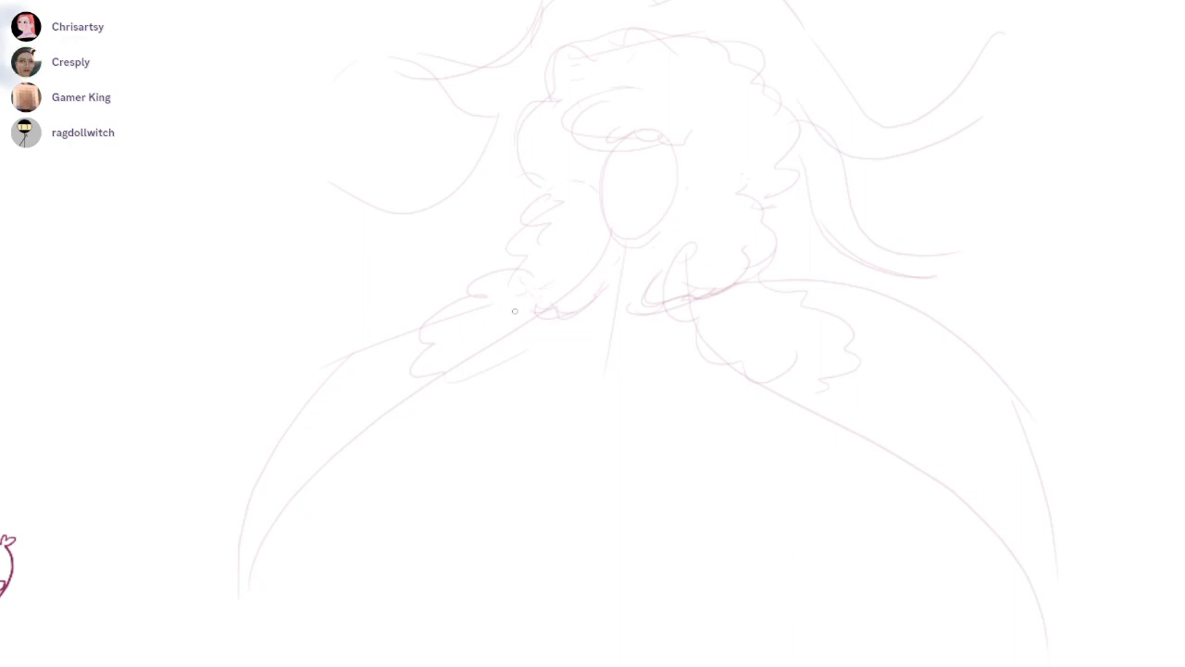
# Sketch a wider outer cape silhouette with rounded sides and a long curved hem across the lower edge
pyautogui.scroll(-2, 849, 380)
pyautogui.click(850, 380)
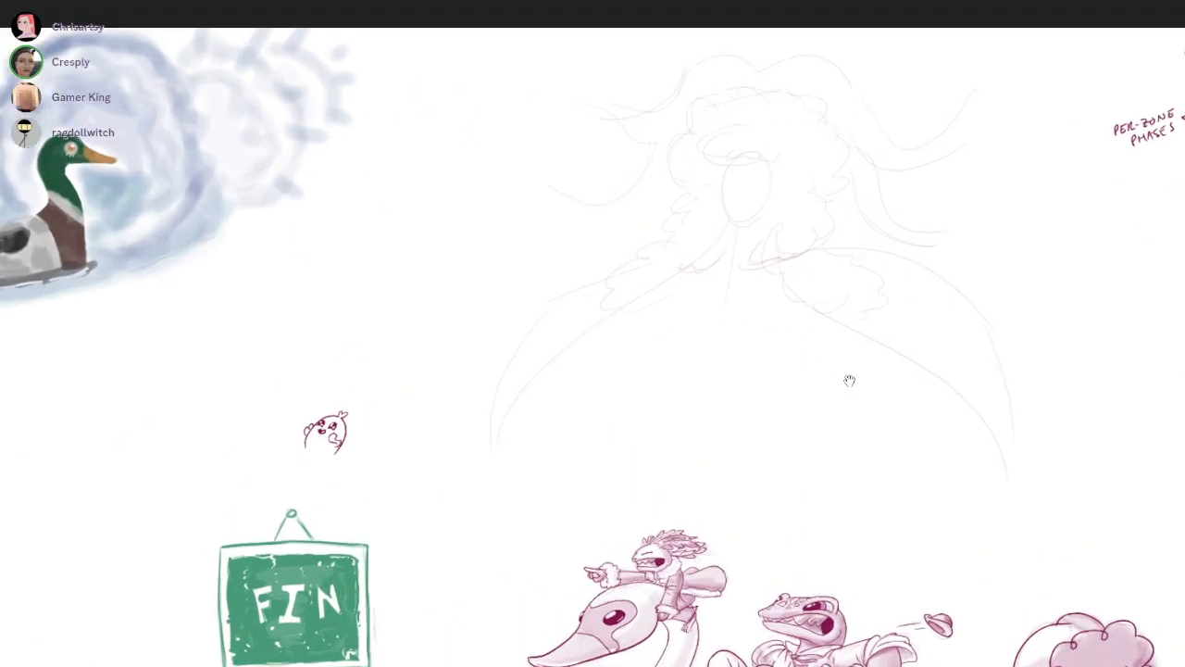
pyautogui.moveTo(849, 380); pyautogui.dragTo(819, 412)
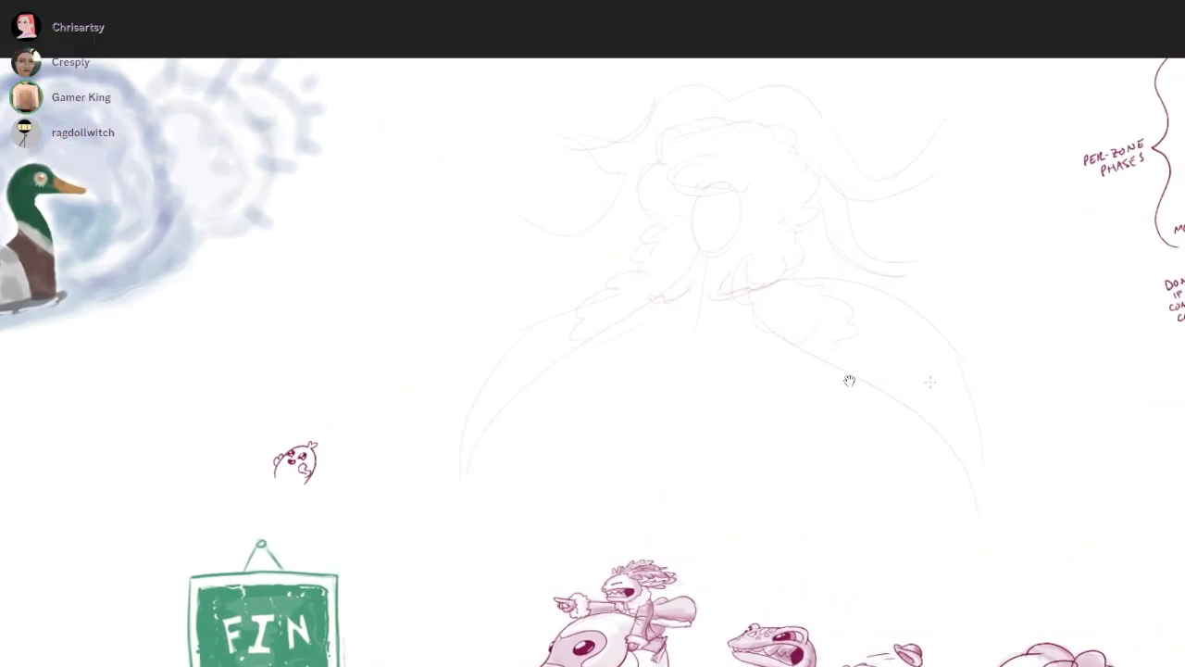
pyautogui.scroll(1, 836, 356)
pyautogui.moveTo(857, 322); pyautogui.dragTo(876, 308)
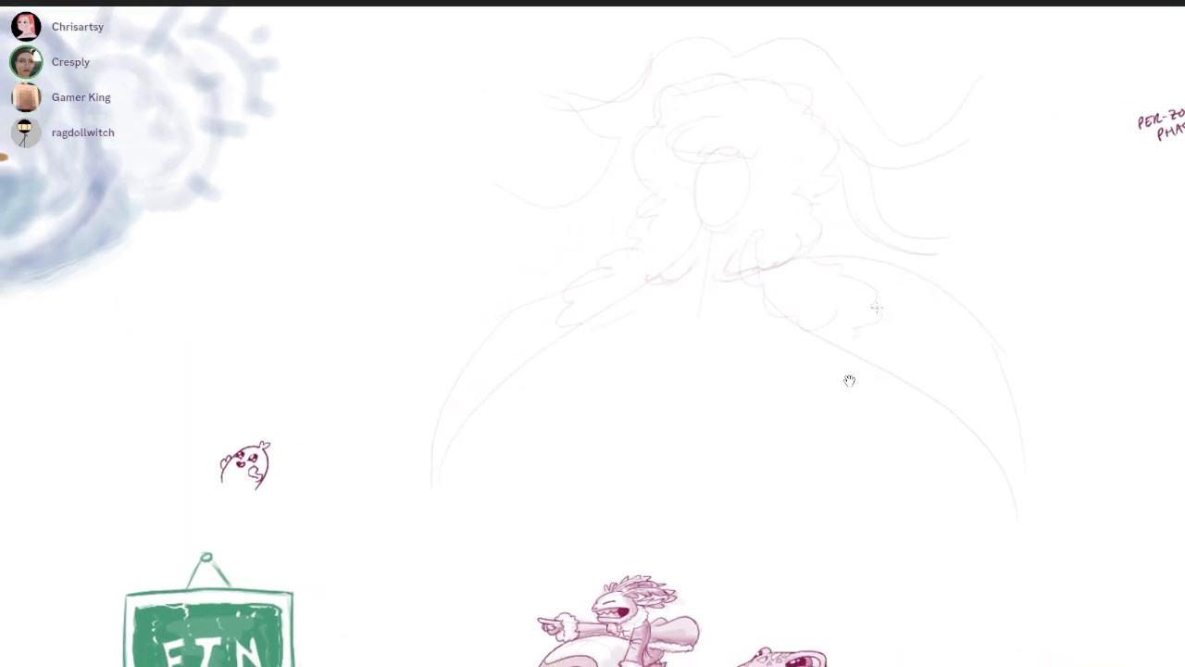
pyautogui.moveTo(855, 431); pyautogui.dragTo(849, 381)
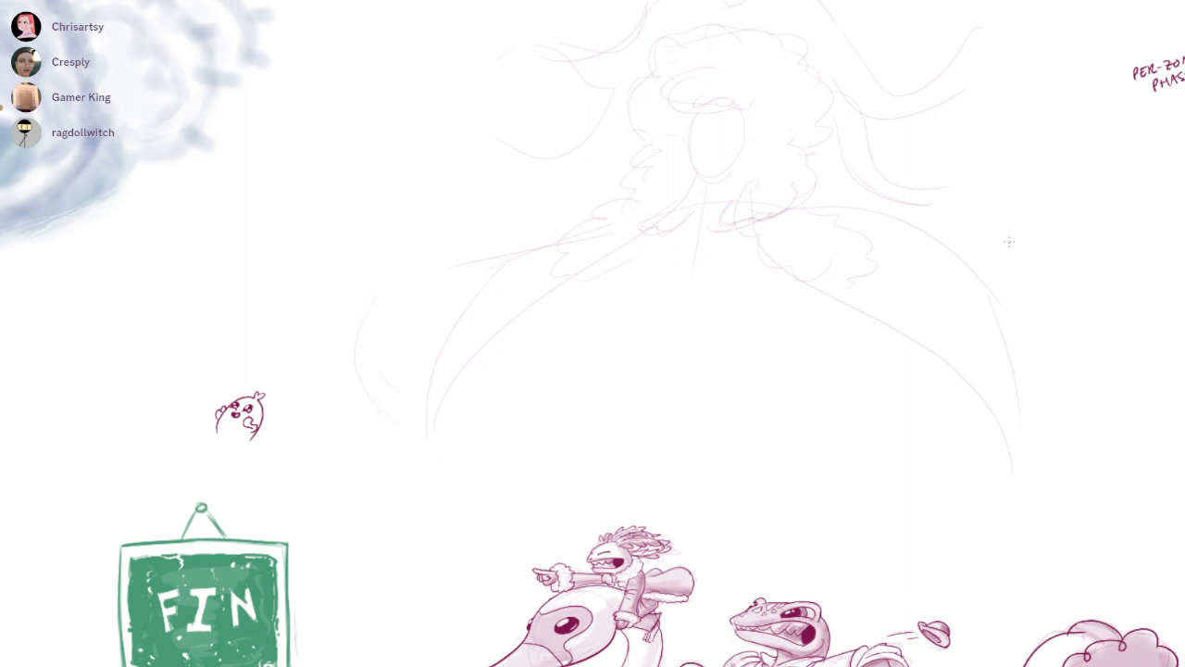
pyautogui.moveTo(442, 421)
pyautogui.mouseDown()
pyautogui.moveTo(740, 498)
pyautogui.moveTo(1009, 437)
pyautogui.mouseUp()
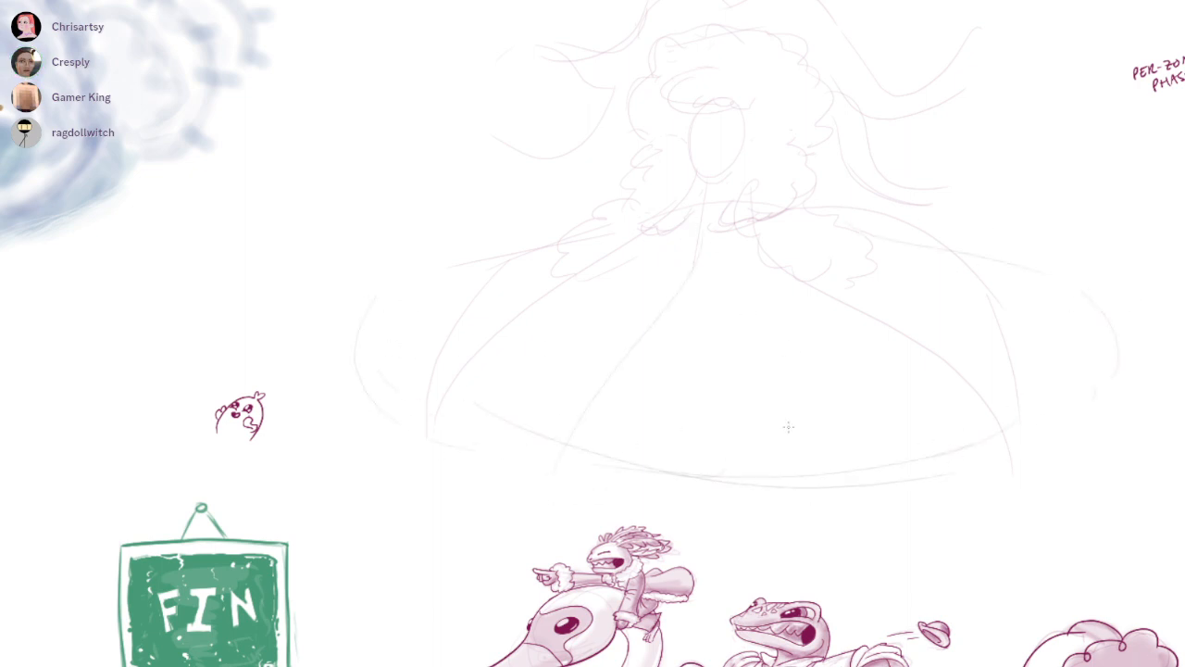
# Add long fold lines from the neck through the cape and flared corners at its lower left and right ends
pyautogui.scroll(1, 849, 380)
pyautogui.moveTo(849, 381); pyautogui.dragTo(862, 367)
pyautogui.moveTo(697, 185); pyautogui.dragTo(431, 499)
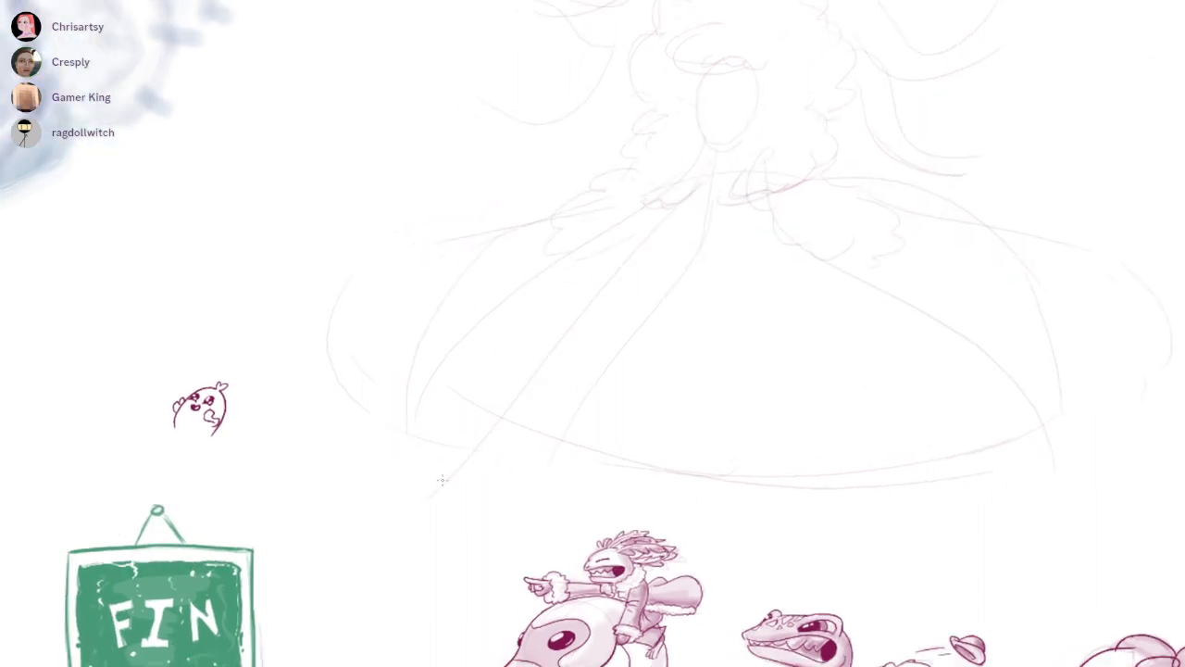
pyautogui.moveTo(324, 342); pyautogui.dragTo(400, 518)
pyautogui.moveTo(815, 277); pyautogui.dragTo(1068, 574)
# Select the entire character sketch, scale it down with a free transform, and clear the selection
pyautogui.scroll(-3, 849, 380)
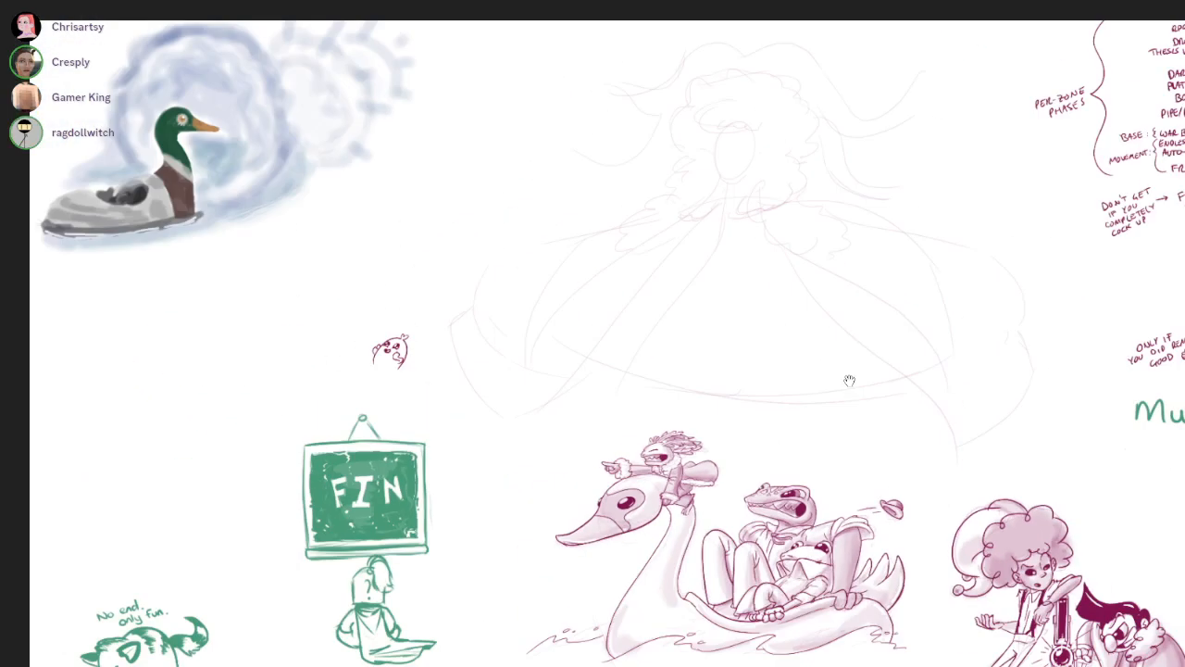
pyautogui.hscroll(1, 849, 380)
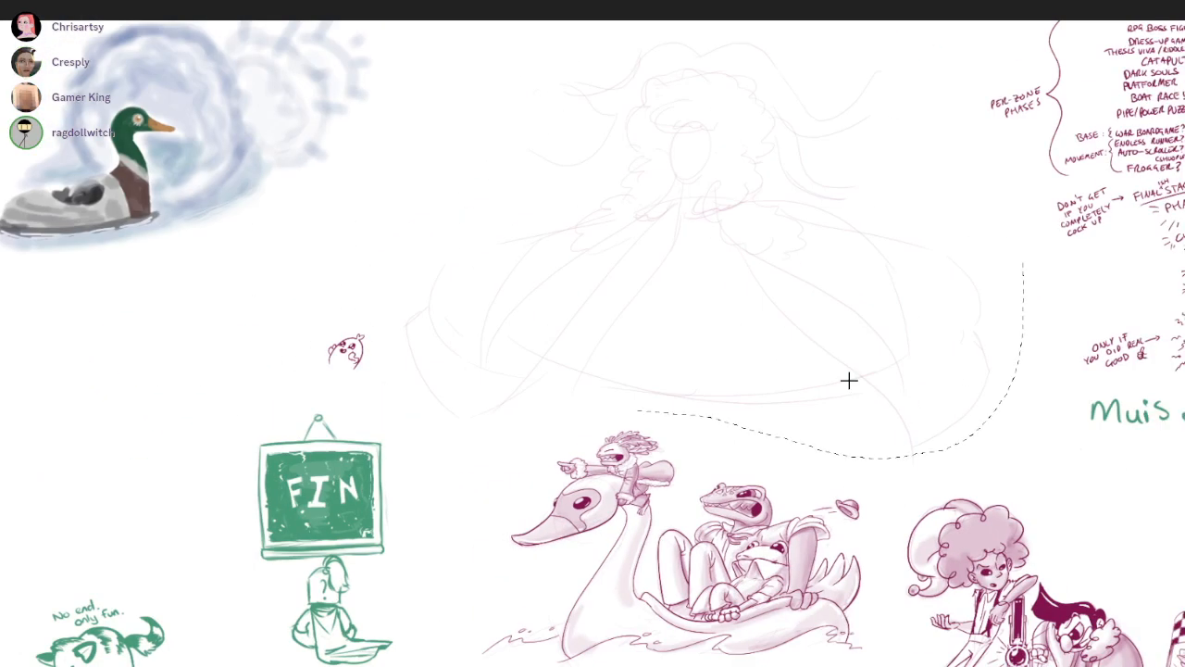
pyautogui.moveTo(390, 385); pyautogui.dragTo(958, 120)
pyautogui.hotkey('ctrl', 't')
pyautogui.moveTo(1023, 21); pyautogui.dragTo(952, 69)
pyautogui.moveTo(850, 381); pyautogui.dragTo(853, 336)
pyautogui.press('Return')
pyautogui.hotkey('ctrl', 'd')
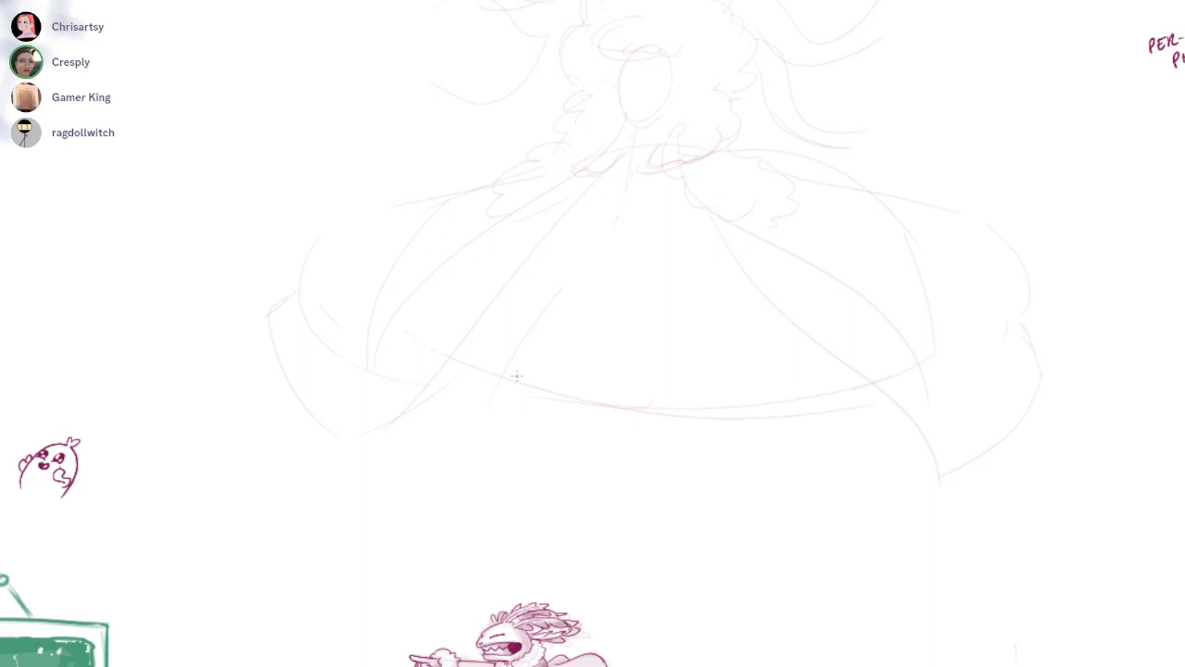
# Sketch a curved torso line below the neck
pyautogui.moveTo(626, 178); pyautogui.dragTo(639, 291)
pyautogui.moveTo(634, 74)
pyautogui.mouseDown()
pyautogui.moveTo(849, 381)
pyautogui.moveTo(821, 529)
pyautogui.mouseUp()
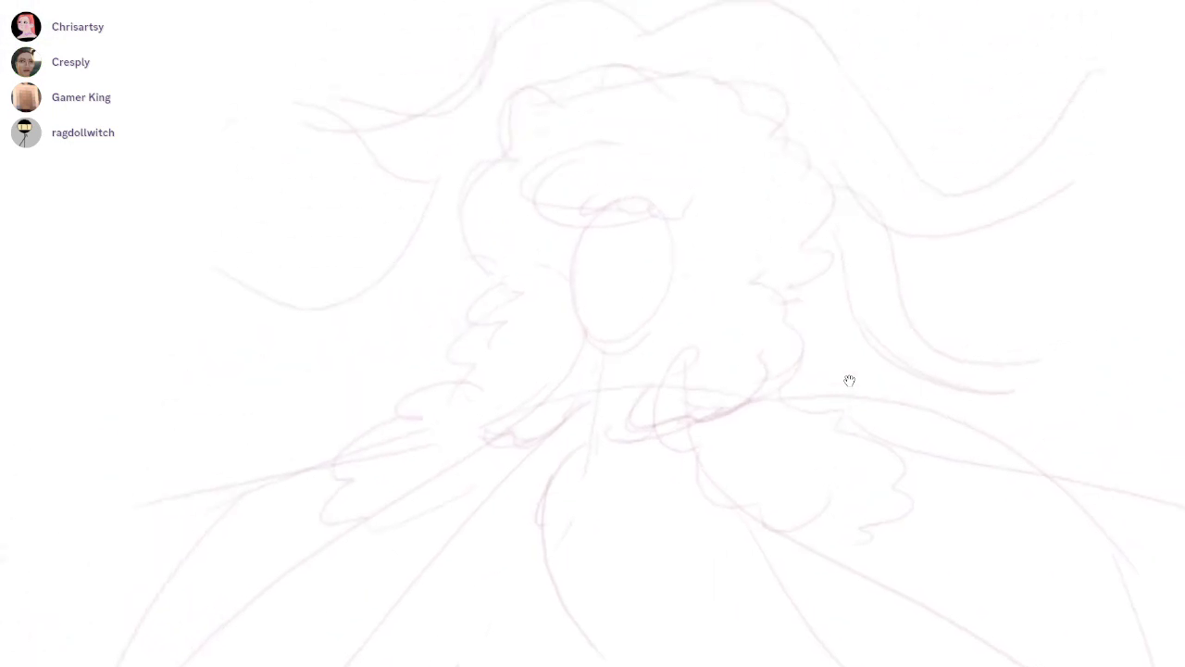
# Sketch the left side of the face and a jawline tapering to the chin over the face oval
pyautogui.moveTo(609, 274); pyautogui.dragTo(669, 268)
pyautogui.moveTo(578, 186); pyautogui.dragTo(582, 377)
pyautogui.moveTo(568, 382); pyautogui.dragTo(709, 410)
pyautogui.hotkey('ctrl', 'z')
pyautogui.hotkey('ctrl', 'z')
pyautogui.moveTo(543, 360); pyautogui.dragTo(664, 404)
# Sketch the right side of the face and the neck-side line descending beneath it
pyautogui.moveTo(764, 197); pyautogui.dragTo(738, 343)
pyautogui.hotkey('ctrl', 'z')
pyautogui.moveTo(765, 198); pyautogui.dragTo(772, 322)
pyautogui.hotkey('ctrl', 'z')
pyautogui.moveTo(765, 188)
pyautogui.mouseDown()
pyautogui.moveTo(751, 205)
pyautogui.moveTo(755, 281)
pyautogui.mouseUp()
pyautogui.moveTo(748, 303); pyautogui.dragTo(780, 422)
# Sketch hair strands framing the left side of the face and strengthen the lower jaw
pyautogui.moveTo(584, 188); pyautogui.dragTo(508, 259)
pyautogui.moveTo(523, 299); pyautogui.dragTo(547, 344)
pyautogui.moveTo(548, 372)
pyautogui.mouseDown()
pyautogui.moveTo(532, 408)
pyautogui.moveTo(627, 444)
pyautogui.moveTo(686, 431)
pyautogui.mouseUp()
pyautogui.scroll(1, 667, 257)
pyautogui.press('e')
pyautogui.press('b')
pyautogui.moveTo(561, 430); pyautogui.dragTo(635, 467)
pyautogui.hotkey('ctrl', 'z')
# Refine the strands and jaw around the face and erase stray construction lines inside it
pyautogui.moveTo(532, 350)
pyautogui.mouseDown()
pyautogui.moveTo(623, 450)
pyautogui.moveTo(722, 428)
pyautogui.moveTo(801, 250)
pyautogui.mouseUp()
pyautogui.moveTo(535, 186); pyautogui.dragTo(571, 422)
pyautogui.moveTo(761, 288); pyautogui.dragTo(759, 348)
pyautogui.moveTo(790, 327); pyautogui.dragTo(719, 426)
pyautogui.press('e')
pyautogui.moveTo(716, 350); pyautogui.dragTo(674, 393)
pyautogui.moveTo(577, 398)
pyautogui.mouseDown()
pyautogui.moveTo(563, 354)
pyautogui.moveTo(572, 205)
pyautogui.mouseUp()
pyautogui.moveTo(687, 237); pyautogui.dragTo(850, 382)
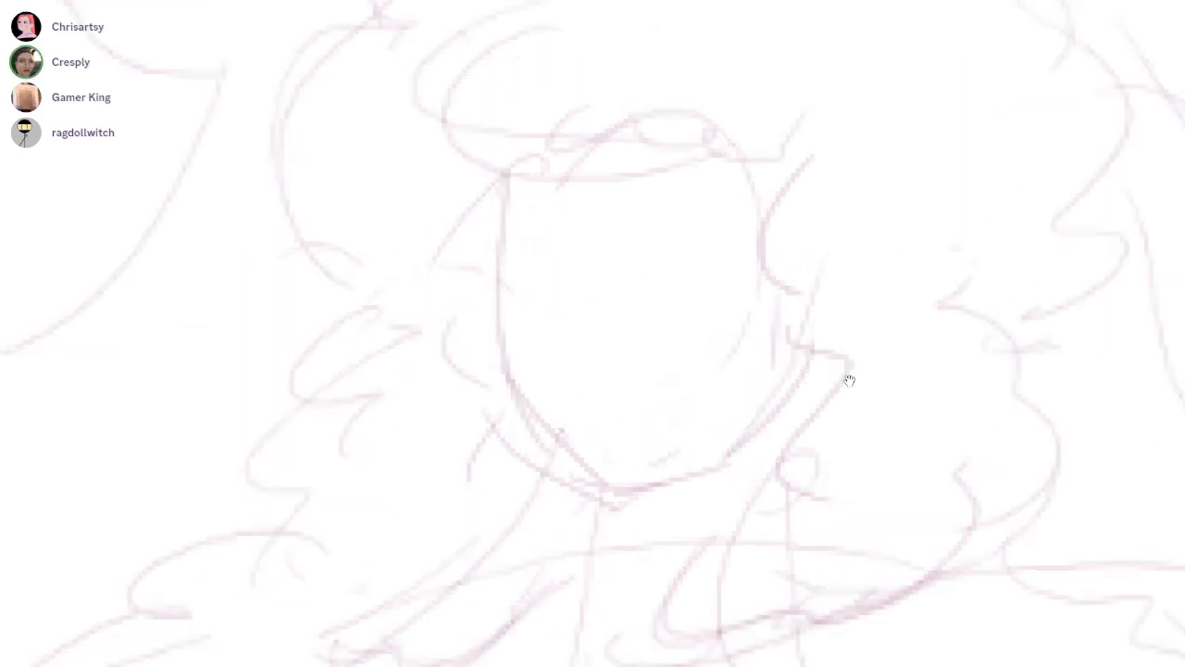
# Sketch a large pair of eyes on the face with flat upper lids and rounded lower lids
pyautogui.moveTo(612, 179)
pyautogui.mouseDown()
pyautogui.moveTo(672, 176)
pyautogui.moveTo(632, 167)
pyautogui.moveTo(649, 211)
pyautogui.mouseUp()
pyautogui.hscroll(-1, 849, 381)
pyautogui.moveTo(499, 341); pyautogui.dragTo(593, 356)
pyautogui.moveTo(668, 348); pyautogui.dragTo(817, 327)
pyautogui.moveTo(656, 371)
pyautogui.mouseDown()
pyautogui.moveTo(772, 397)
pyautogui.moveTo(812, 372)
pyautogui.moveTo(803, 402)
pyautogui.mouseUp()
pyautogui.hotkey('ctrl', 'z')
pyautogui.moveTo(822, 357); pyautogui.dragTo(594, 439)
pyautogui.moveTo(493, 346); pyautogui.dragTo(573, 429)
pyautogui.moveTo(600, 370); pyautogui.dragTo(552, 433)
pyautogui.moveTo(578, 410); pyautogui.dragTo(534, 428)
# Sketch a second, smaller pair of slanted oval eyes above the large pair
pyautogui.moveTo(574, 294); pyautogui.dragTo(588, 307)
pyautogui.moveTo(720, 290)
pyautogui.mouseDown()
pyautogui.moveTo(754, 319)
pyautogui.moveTo(797, 277)
pyautogui.mouseUp()
pyautogui.hotkey('ctrl', 'z')
pyautogui.hotkey('ctrl', 'z')
pyautogui.moveTo(595, 325); pyautogui.dragTo(590, 320)
pyautogui.moveTo(760, 293)
pyautogui.mouseDown()
pyautogui.moveTo(756, 271)
pyautogui.moveTo(712, 319)
pyautogui.mouseUp()
pyautogui.moveTo(855, 355); pyautogui.dragTo(847, 390)
pyautogui.scroll(1, 663, 359)
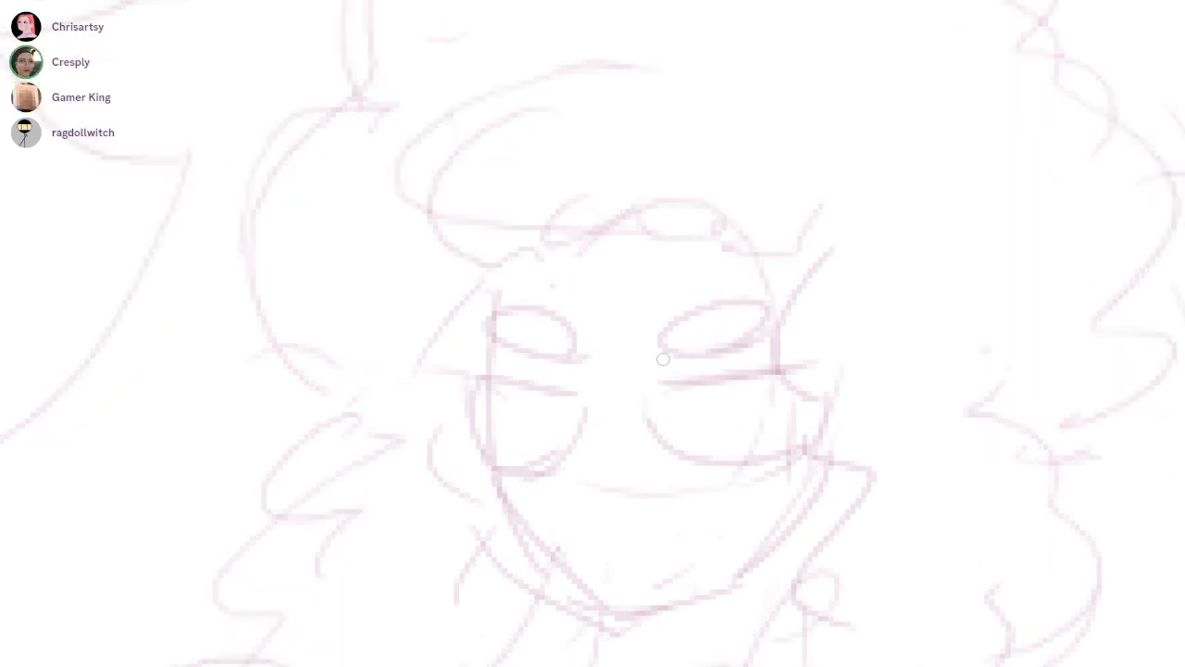
# Shade the upper pair of eyes, leaving a light pupil in each
pyautogui.moveTo(689, 348); pyautogui.dragTo(714, 350)
pyautogui.moveTo(757, 290)
pyautogui.mouseDown()
pyautogui.moveTo(666, 344)
pyautogui.moveTo(731, 319)
pyautogui.moveTo(664, 309)
pyautogui.mouseUp()
pyautogui.moveTo(537, 341)
pyautogui.mouseDown()
pyautogui.moveTo(556, 335)
pyautogui.moveTo(509, 331)
pyautogui.moveTo(505, 313)
pyautogui.moveTo(564, 325)
pyautogui.mouseUp()
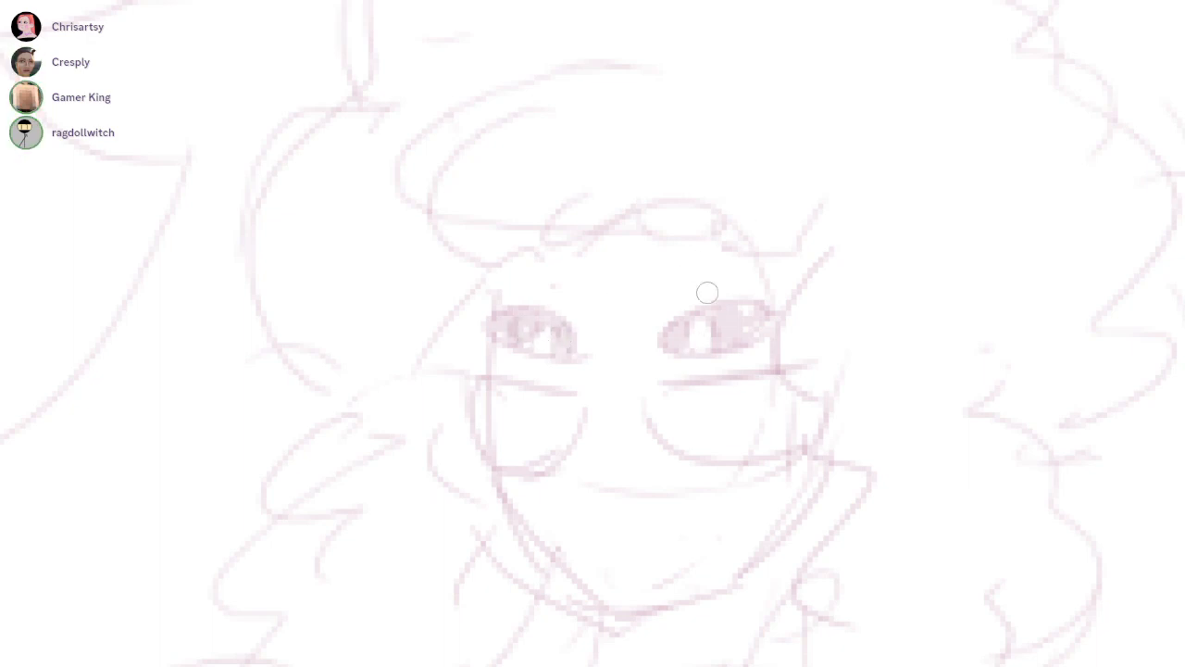
# Sketch and shade oval irises under the flat lids of the lower pair of eyes
pyautogui.moveTo(531, 389); pyautogui.dragTo(549, 387)
pyautogui.hotkey('ctrl', 'z')
pyautogui.moveTo(688, 404)
pyautogui.mouseDown()
pyautogui.moveTo(693, 441)
pyautogui.moveTo(736, 374)
pyautogui.mouseUp()
pyautogui.moveTo(530, 407)
pyautogui.mouseDown()
pyautogui.moveTo(541, 444)
pyautogui.moveTo(536, 396)
pyautogui.moveTo(527, 421)
pyautogui.mouseUp()
pyautogui.moveTo(687, 398)
pyautogui.mouseDown()
pyautogui.moveTo(688, 426)
pyautogui.moveTo(718, 388)
pyautogui.moveTo(726, 422)
pyautogui.mouseUp()
pyautogui.moveTo(849, 380); pyautogui.dragTo(841, 296)
pyautogui.keyDown('ctrl'); pyautogui.moveTo(685, 378); pyautogui.dragTo(865, 379); pyautogui.keyUp('ctrl')
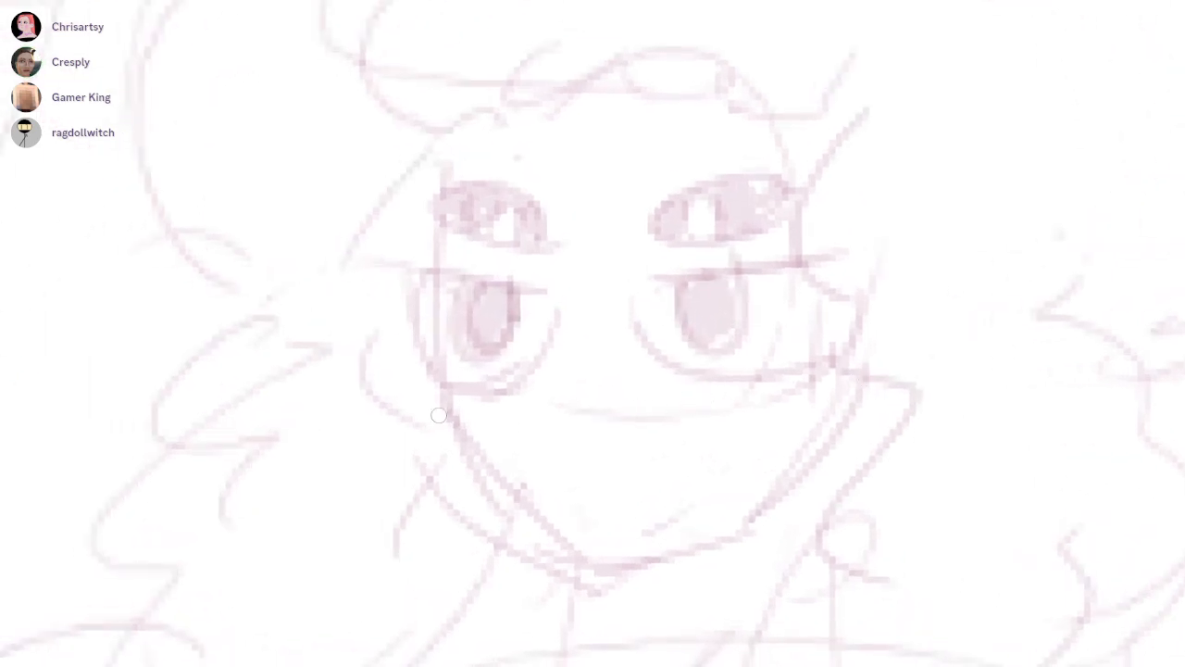
# Remove the faint curved line across the face beneath the lower eyes
pyautogui.moveTo(484, 402); pyautogui.dragTo(700, 373)
pyautogui.hotkey('ctrl', 'z')
pyautogui.hotkey('ctrl', 'z')
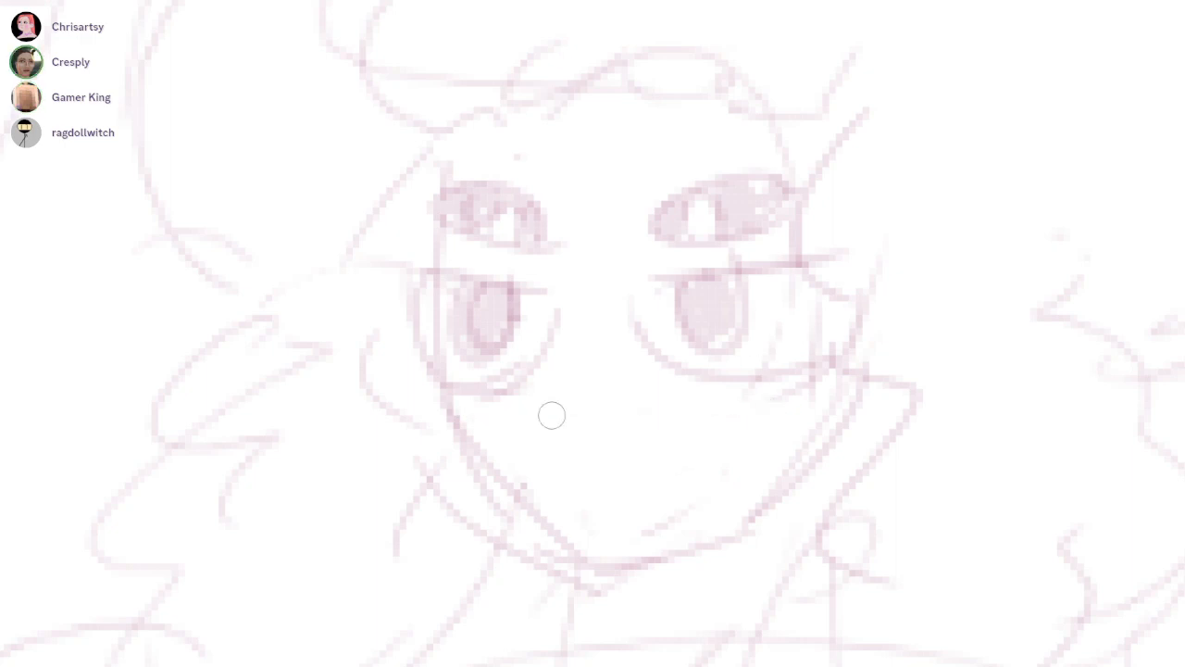
pyautogui.scroll(-2, 850, 382)
pyautogui.scroll(-8, 850, 381)
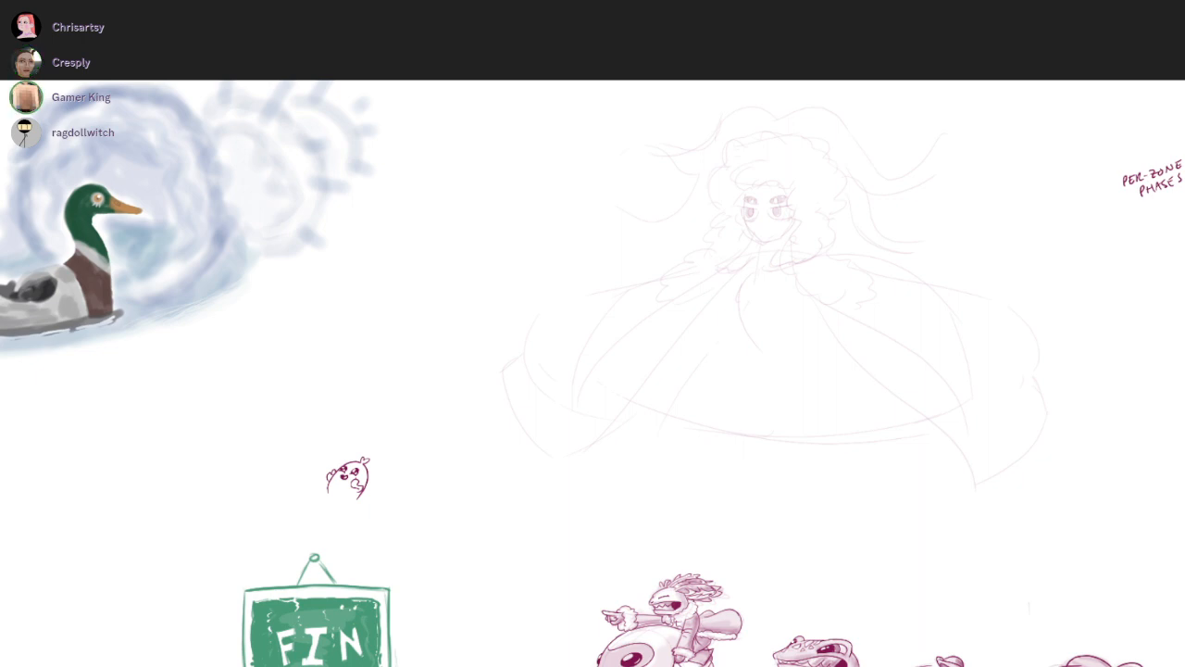
# Extend the lowest left ribbon with a second edge and a broad, wavy flared end
pyautogui.scroll(5, 785, 218)
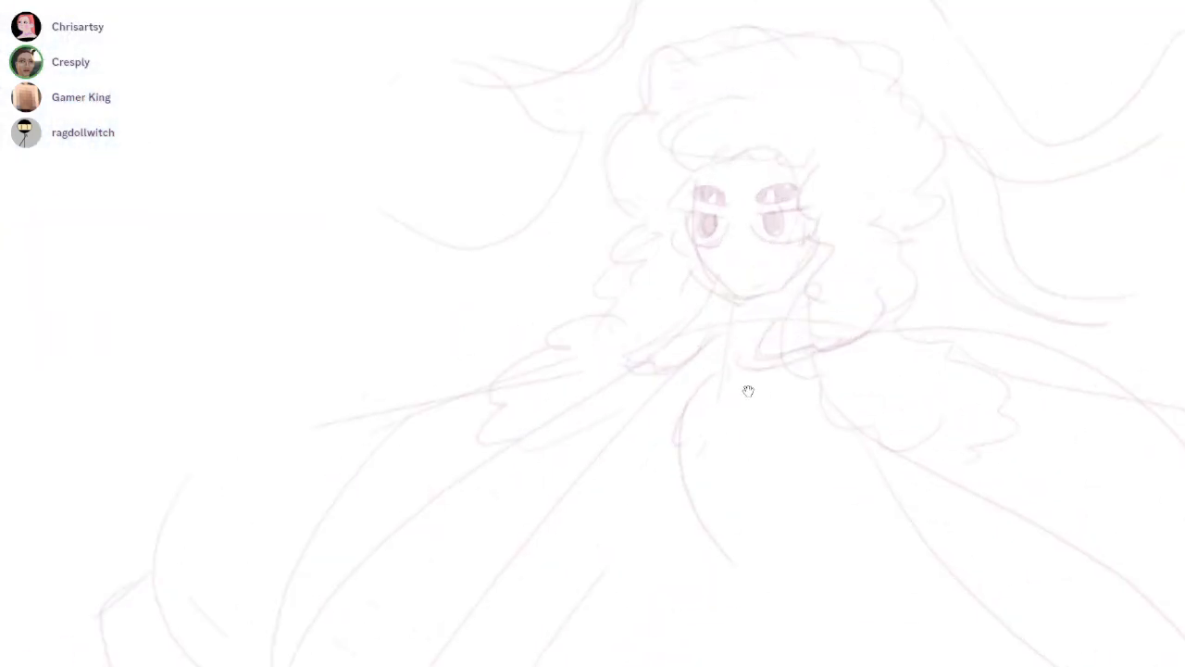
pyautogui.moveTo(802, 239); pyautogui.dragTo(768, 297)
pyautogui.moveTo(748, 391); pyautogui.dragTo(731, 498)
pyautogui.moveTo(361, 350); pyautogui.dragTo(561, 393)
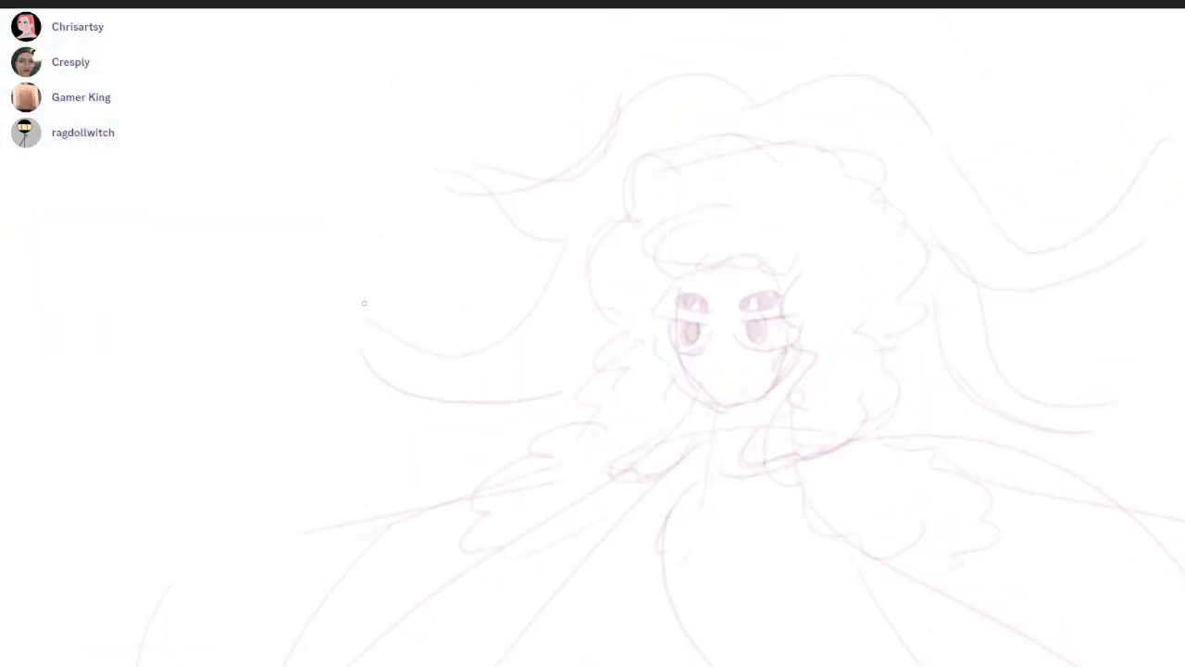
pyautogui.moveTo(373, 314)
pyautogui.mouseDown()
pyautogui.moveTo(248, 249)
pyautogui.moveTo(387, 395)
pyautogui.mouseUp()
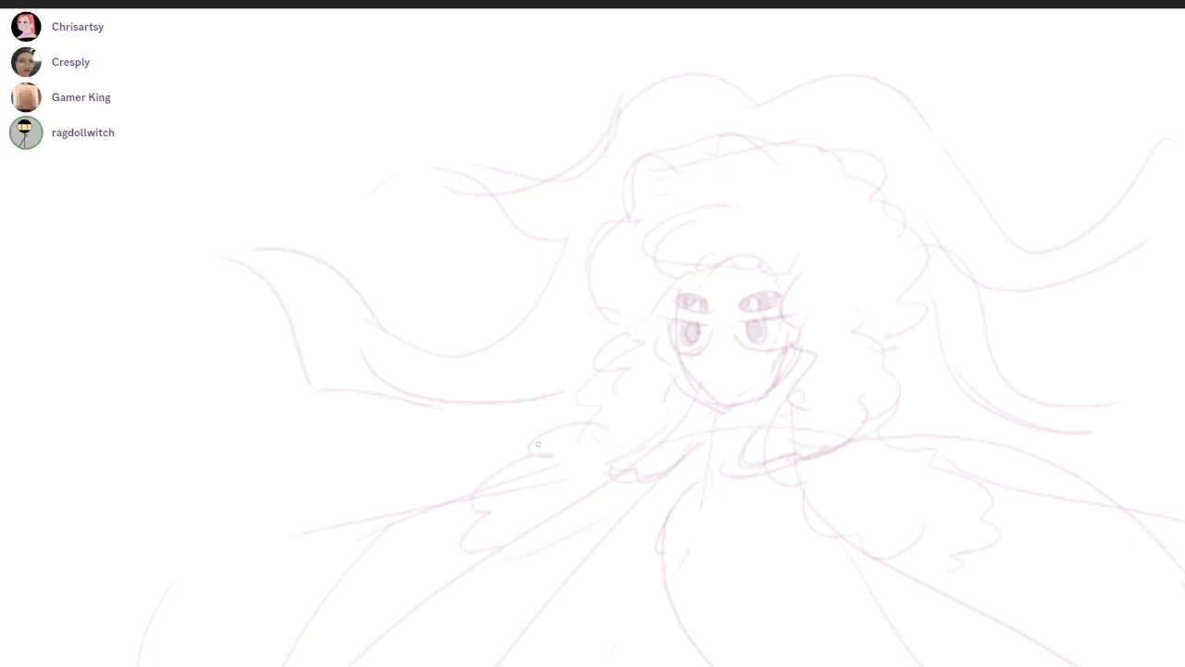
# Close off the upper left ribbon with a curved, flared end
pyautogui.moveTo(761, 366); pyautogui.dragTo(748, 392)
pyautogui.moveTo(457, 191)
pyautogui.mouseDown()
pyautogui.moveTo(425, 166)
pyautogui.moveTo(314, 146)
pyautogui.moveTo(400, 256)
pyautogui.mouseUp()
pyautogui.moveTo(387, 247); pyautogui.dragTo(469, 228)
pyautogui.moveTo(748, 391); pyautogui.dragTo(660, 289)
# Extend the two ribbons on the right side of the hair and give them flared ends
pyautogui.scroll(-3, 748, 392)
pyautogui.moveTo(749, 392); pyautogui.dragTo(624, 303)
pyautogui.moveTo(710, 303); pyautogui.dragTo(688, 377)
pyautogui.scroll(2, 748, 392)
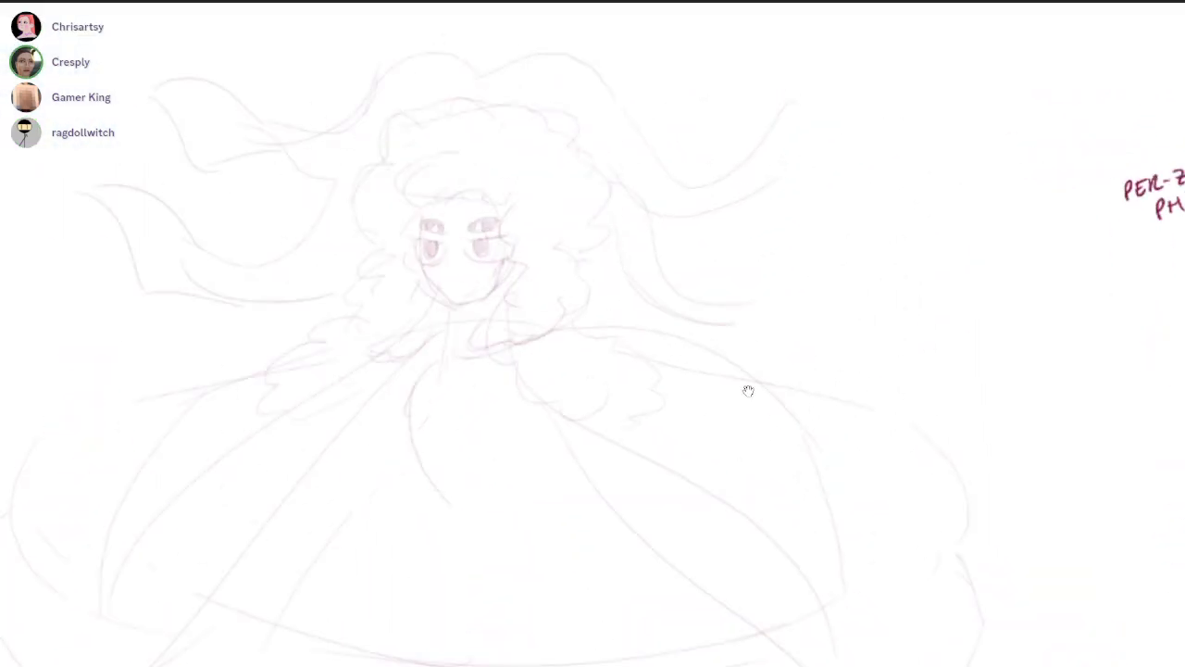
pyautogui.moveTo(945, 46); pyautogui.dragTo(794, 195)
pyautogui.moveTo(733, 298); pyautogui.dragTo(961, 260)
pyautogui.moveTo(848, 356); pyautogui.dragTo(834, 382)
pyautogui.moveTo(808, 372); pyautogui.dragTo(718, 321)
# Sketch the left outer cape edge curving from the shoulder out to the rounded side
pyautogui.moveTo(471, 453); pyautogui.dragTo(749, 392)
pyautogui.moveTo(594, 298); pyautogui.dragTo(307, 377)
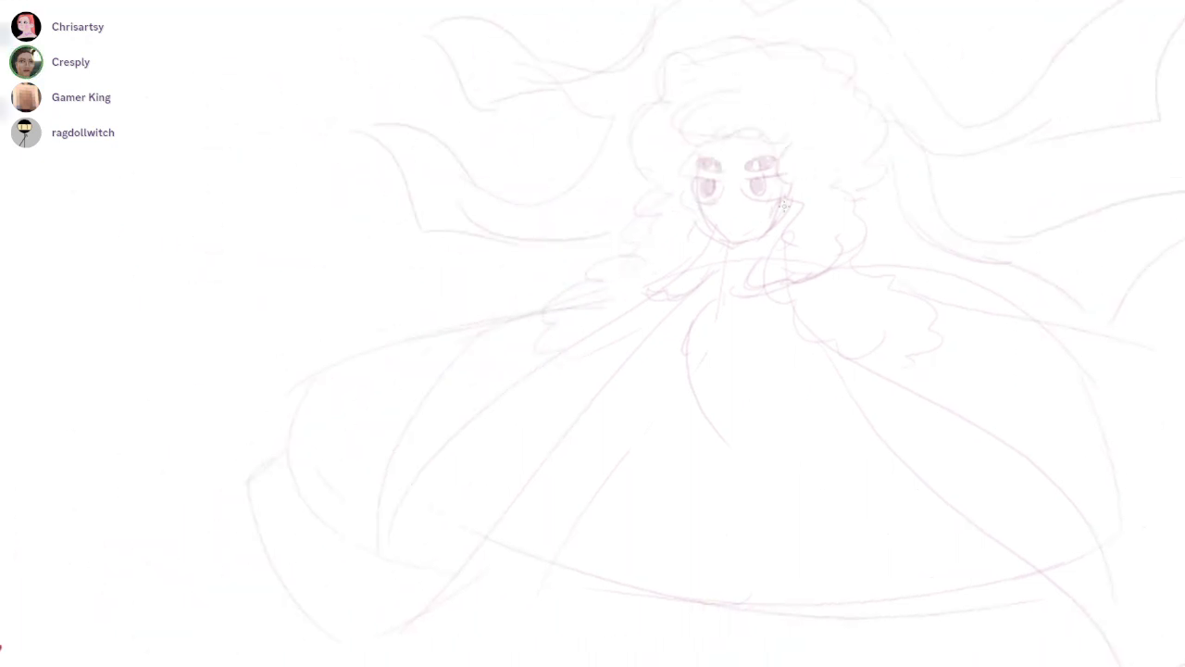
# Select the character's eyes and scale them down within the face using a free transform
pyautogui.moveTo(798, 167); pyautogui.dragTo(696, 156)
pyautogui.hotkey('ctrl', 't')
pyautogui.moveTo(801, 140); pyautogui.dragTo(740, 179)
pyautogui.press('Return')
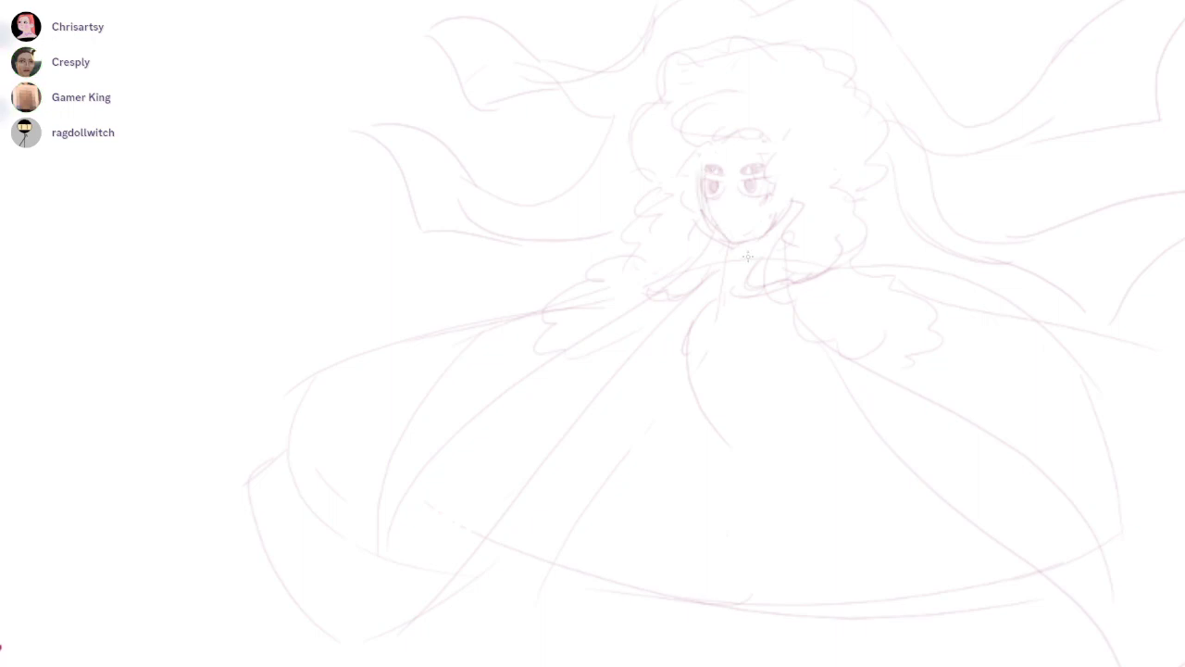
# Sketch the right side of the neck below the jaw
pyautogui.press('ctrl')
pyautogui.scroll(-5, 750, 389)
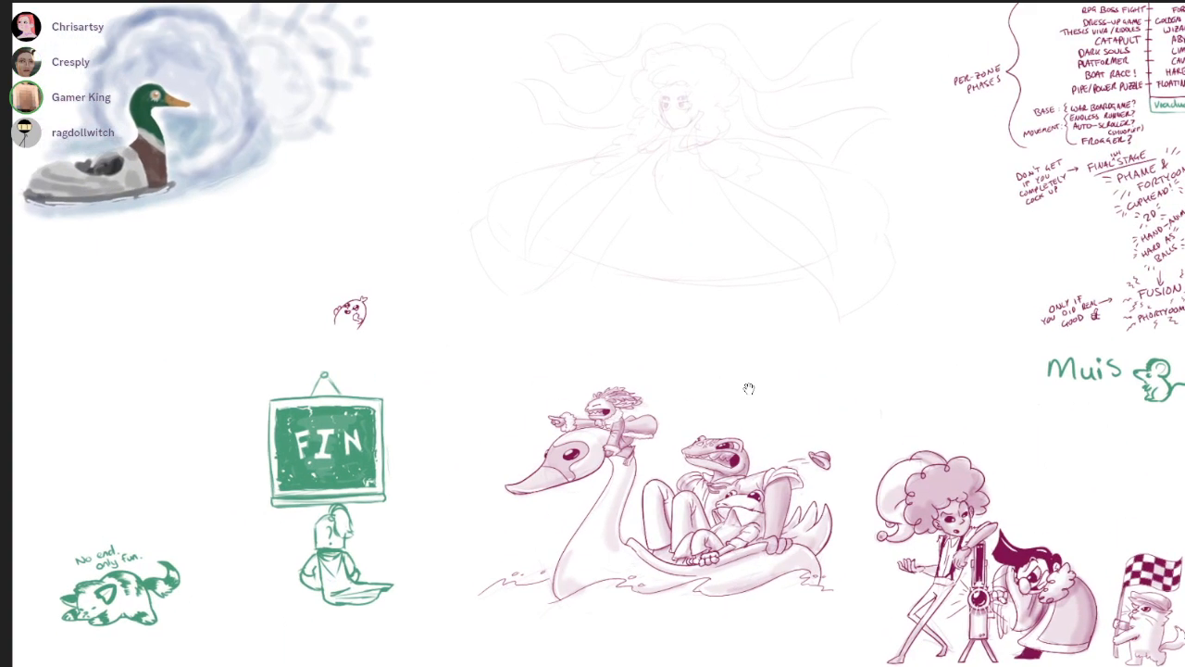
pyautogui.scroll(6, 749, 390)
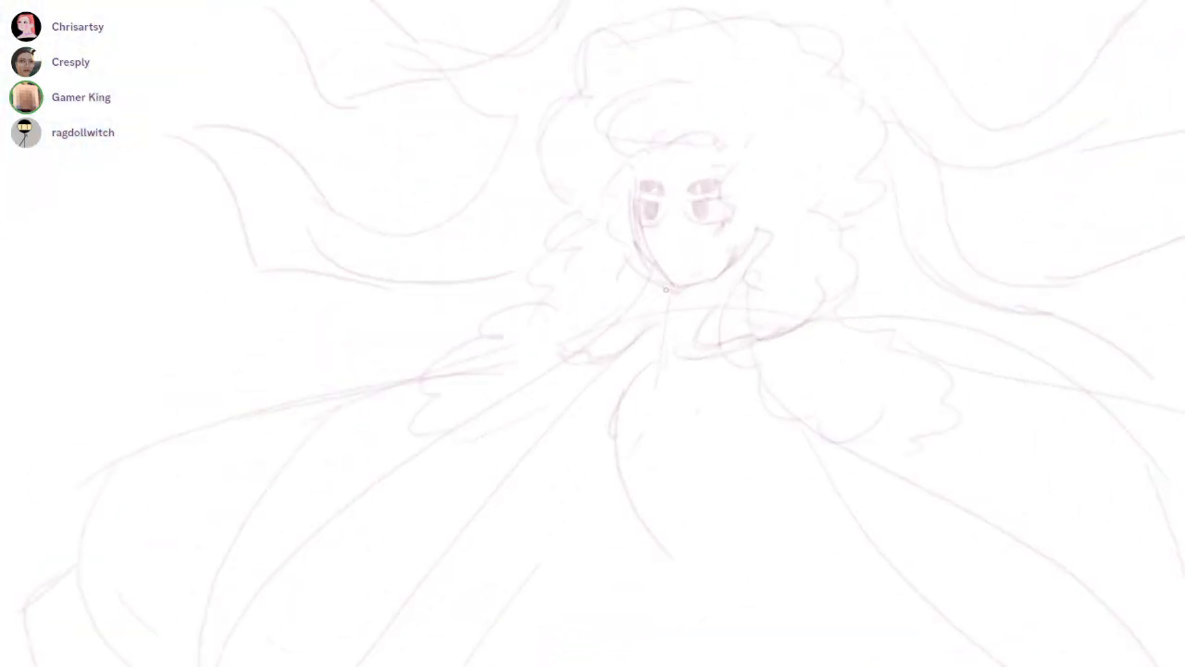
pyautogui.moveTo(704, 285)
pyautogui.mouseDown()
pyautogui.moveTo(748, 389)
pyautogui.moveTo(712, 366)
pyautogui.moveTo(732, 444)
pyautogui.mouseUp()
# Draw six small floating circles of varying size around the ribbons on the left side of the character
pyautogui.scroll(-2, 750, 390)
pyautogui.scroll(1, 750, 390)
pyautogui.scroll(1, 749, 389)
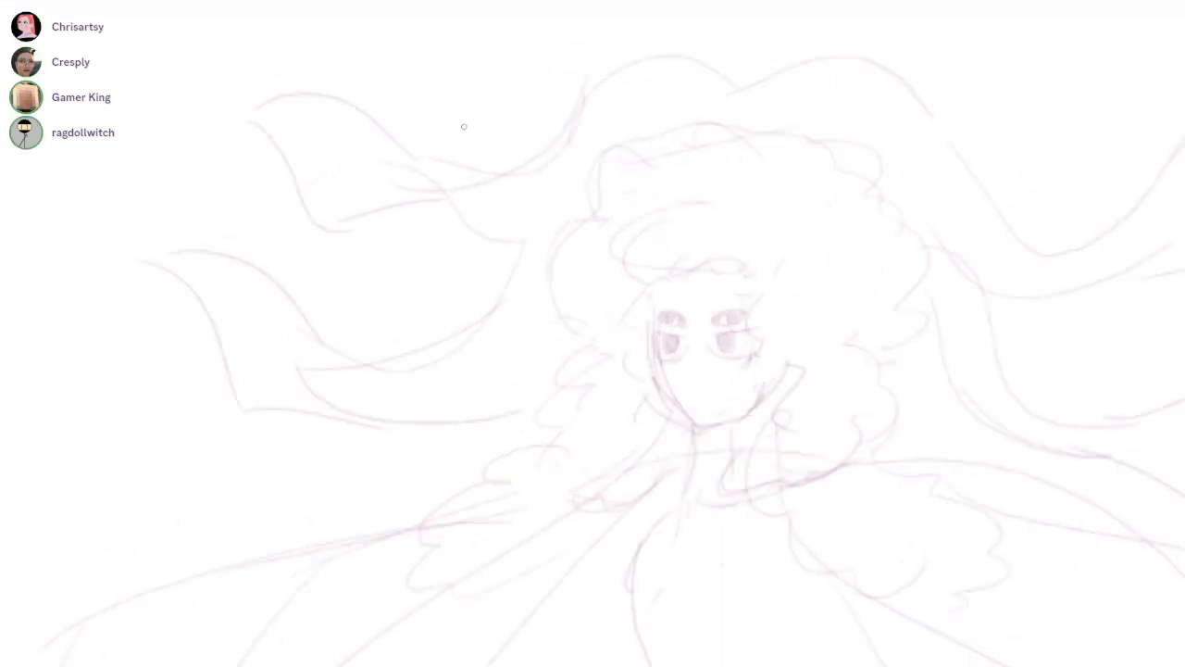
pyautogui.moveTo(410, 295); pyautogui.dragTo(377, 266)
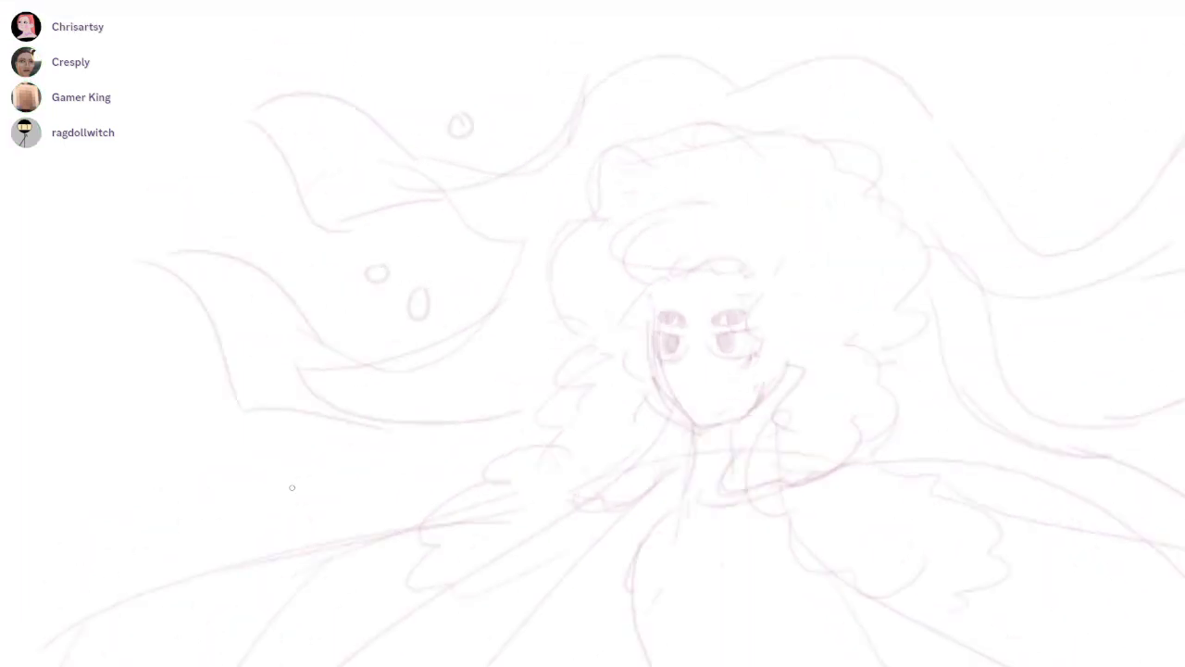
pyautogui.moveTo(316, 493); pyautogui.dragTo(355, 475)
pyautogui.moveTo(249, 432); pyautogui.dragTo(251, 433)
pyautogui.moveTo(221, 187); pyautogui.dragTo(223, 200)
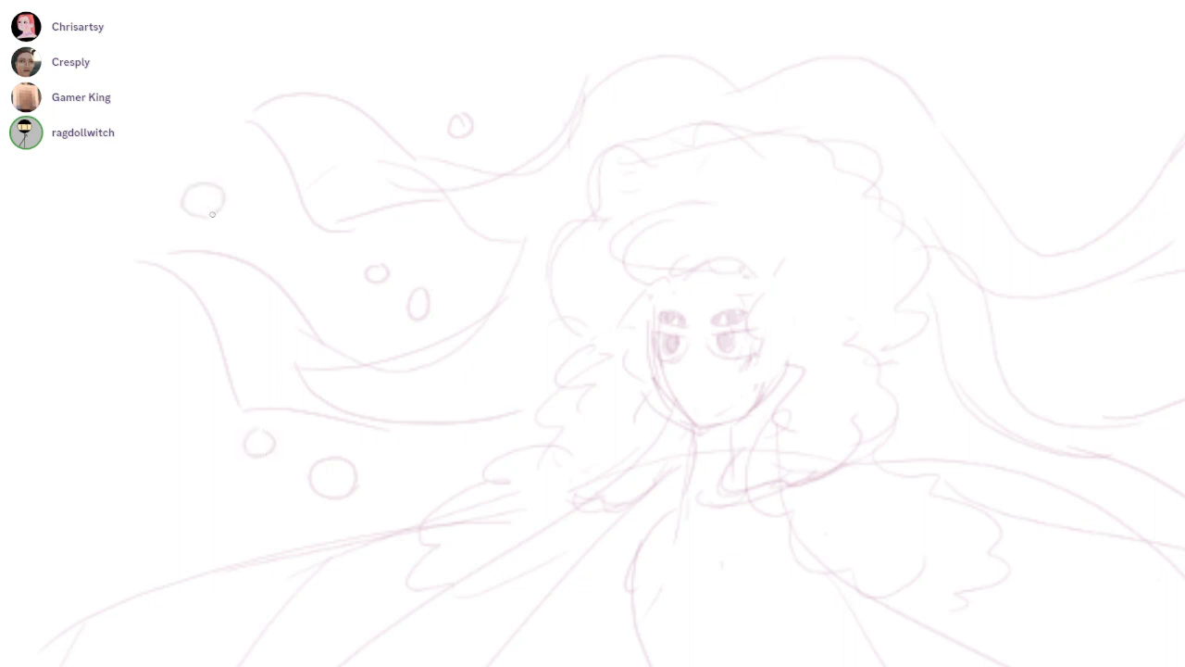
# Draw three small floating circles above the upper left ribbons and retrace the ribbon curve rising above the hair
pyautogui.moveTo(321, 49); pyautogui.dragTo(324, 49)
pyautogui.moveTo(748, 388); pyautogui.dragTo(680, 407)
pyautogui.moveTo(487, 88); pyautogui.dragTo(489, 89)
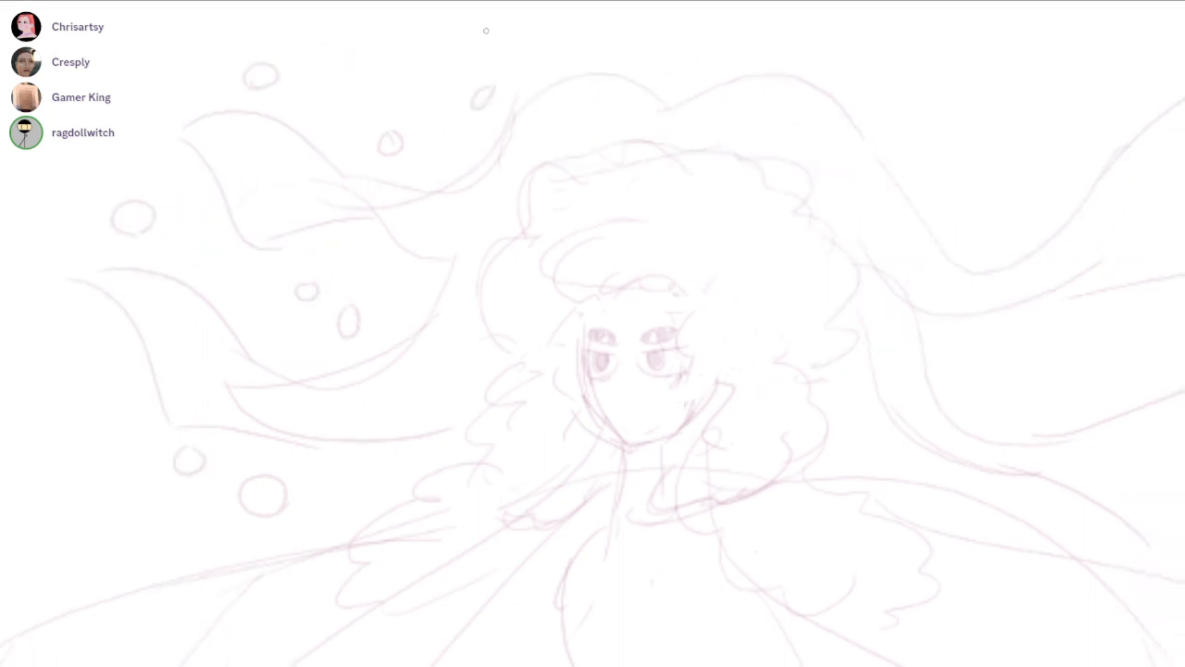
pyautogui.moveTo(708, 81); pyautogui.dragTo(787, 70)
# Draw four floating circles of varying size in the space above the upper right ribbon
pyautogui.moveTo(939, 64); pyautogui.dragTo(941, 67)
pyautogui.moveTo(903, 110); pyautogui.dragTo(900, 136)
pyautogui.moveTo(979, 208); pyautogui.dragTo(983, 188)
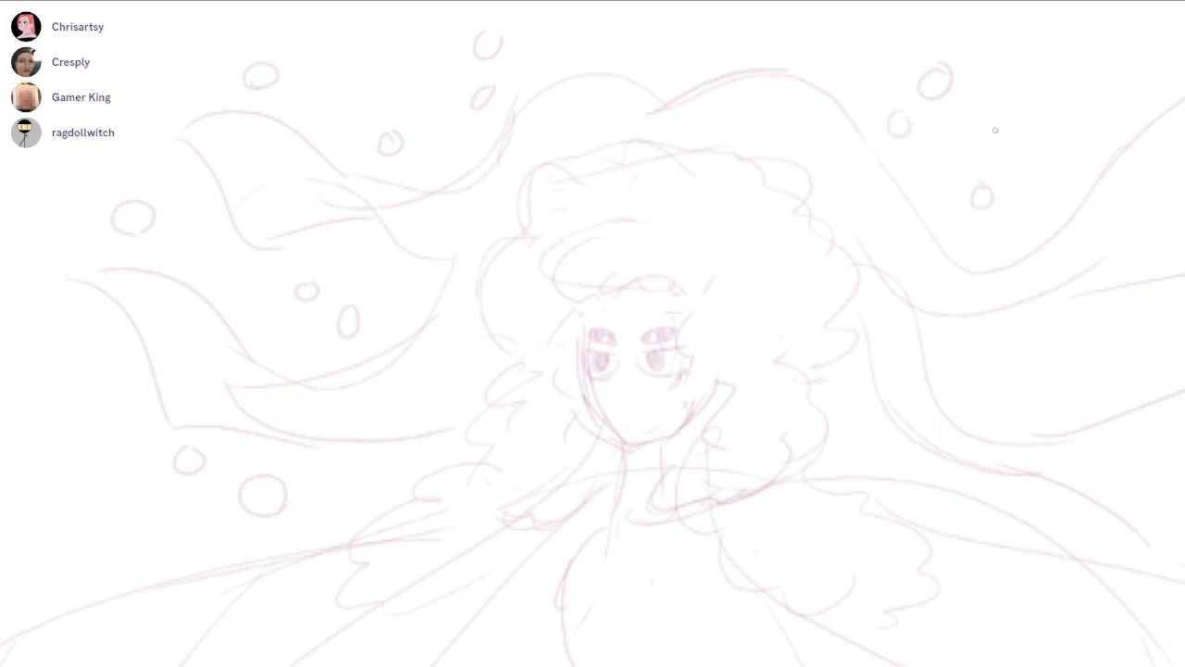
pyautogui.moveTo(873, 377); pyautogui.dragTo(749, 389)
pyautogui.moveTo(905, 125); pyautogui.dragTo(894, 148)
pyautogui.moveTo(821, 398); pyautogui.dragTo(749, 388)
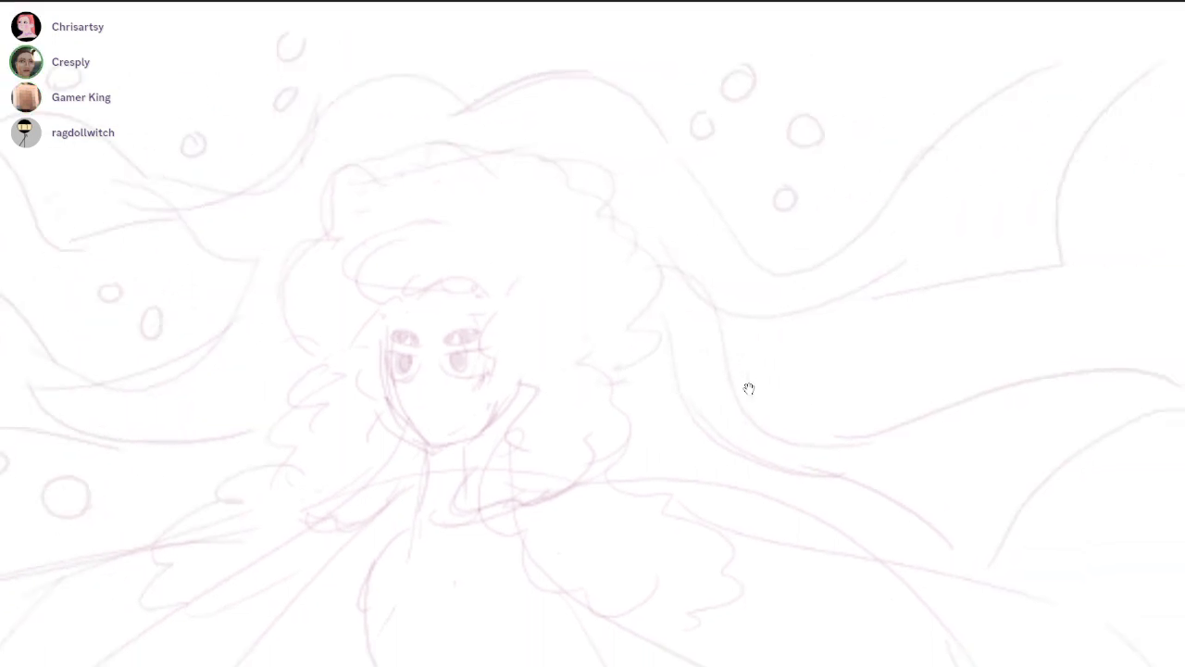
# Scatter seven more floating circles around and between the ribbons on the character's right side and one beside the lower left ribbon
pyautogui.moveTo(989, 45); pyautogui.dragTo(987, 37)
pyautogui.moveTo(844, 341)
pyautogui.mouseDown()
pyautogui.moveTo(841, 352)
pyautogui.moveTo(794, 347)
pyautogui.mouseUp()
pyautogui.moveTo(813, 411); pyautogui.dragTo(748, 389)
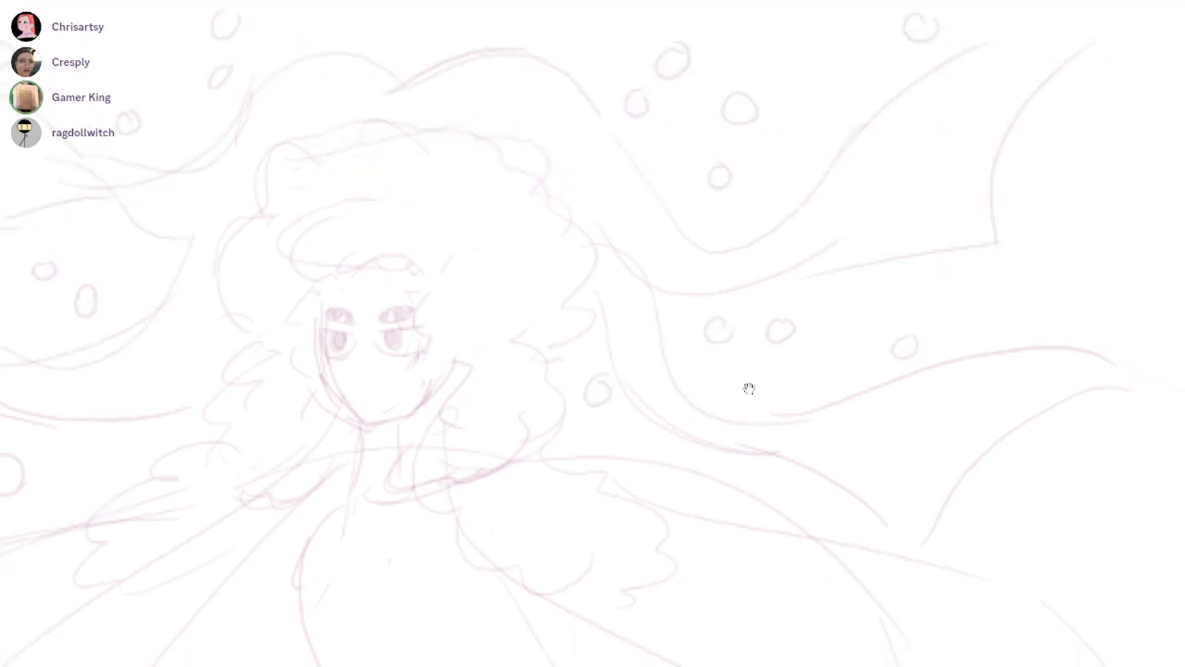
pyautogui.scroll(-5, 749, 389)
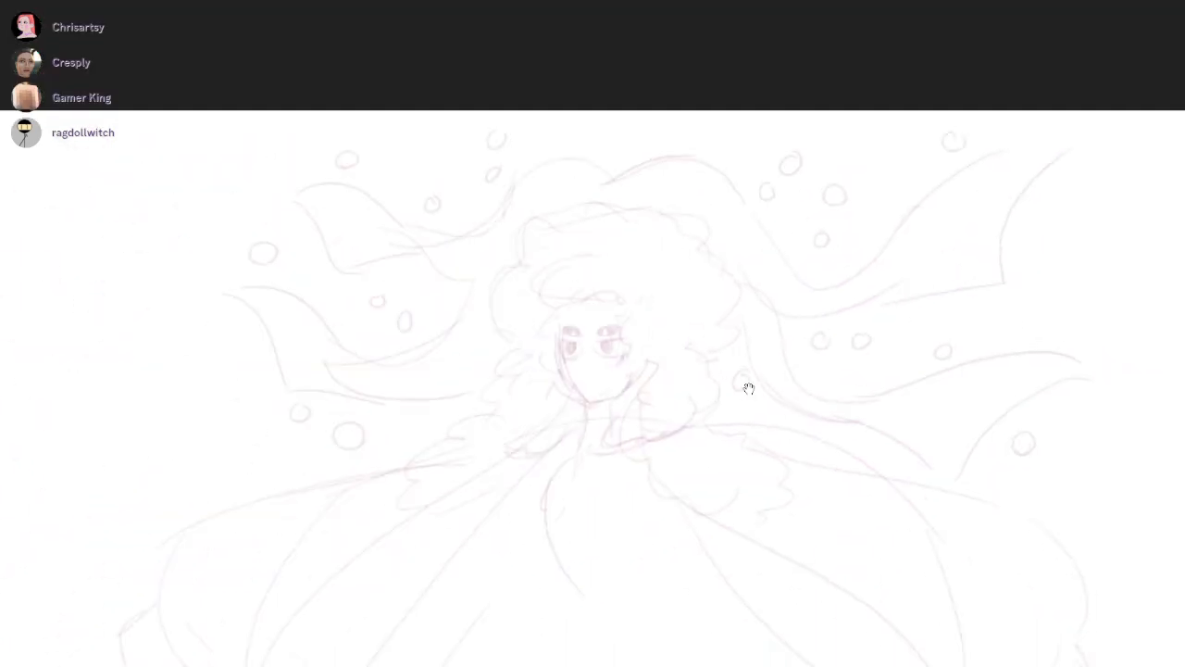
pyautogui.moveTo(1056, 218); pyautogui.dragTo(1059, 222)
pyautogui.moveTo(766, 506)
pyautogui.mouseDown()
pyautogui.moveTo(749, 389)
pyautogui.moveTo(832, 424)
pyautogui.mouseUp()
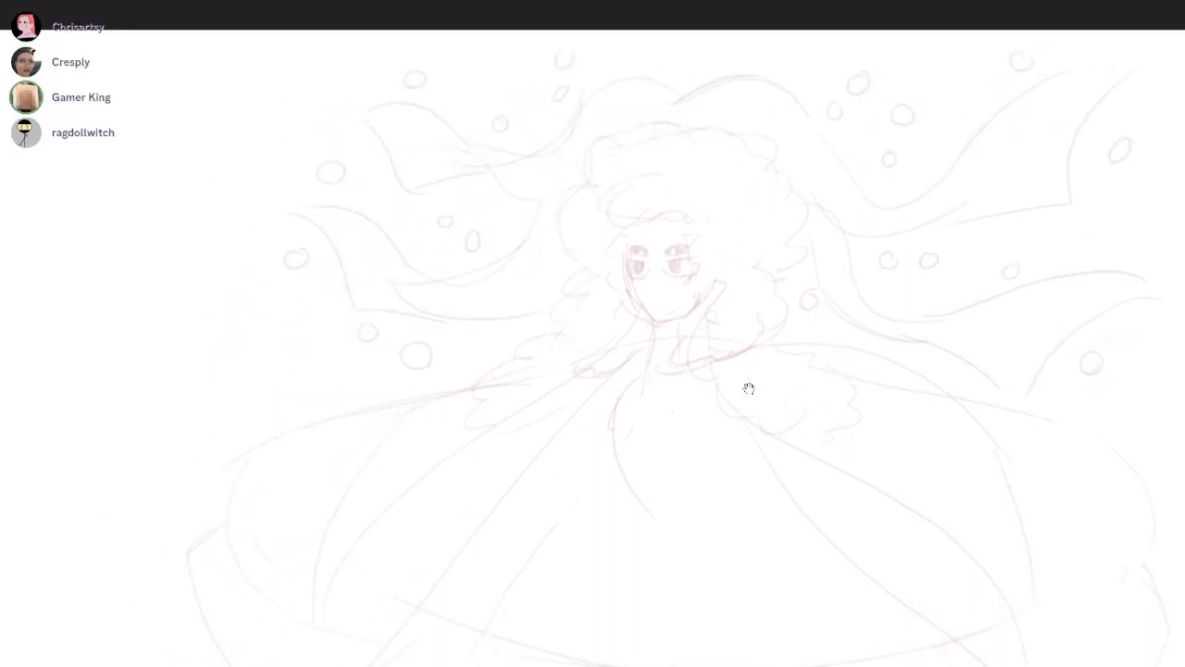
pyautogui.scroll(2, 749, 389)
pyautogui.moveTo(749, 388); pyautogui.dragTo(629, 505)
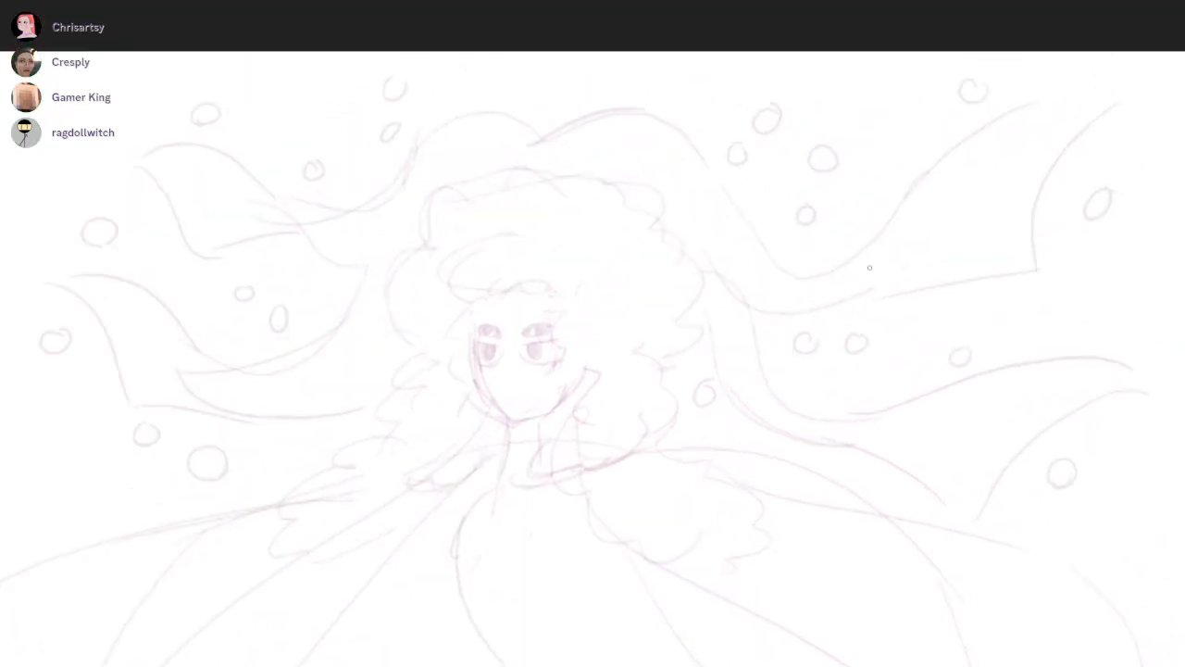
pyautogui.moveTo(530, 146); pyautogui.dragTo(647, 111)
# Draw three overlapping round brooches in a row across the cape's neckline below the neck
pyautogui.moveTo(749, 388); pyautogui.dragTo(777, 302)
pyautogui.scroll(-2, 749, 389)
pyautogui.moveTo(749, 388); pyautogui.dragTo(757, 268)
pyautogui.scroll(1, 749, 389)
pyautogui.moveTo(607, 235)
pyautogui.mouseDown()
pyautogui.moveTo(574, 296)
pyautogui.moveTo(592, 283)
pyautogui.moveTo(526, 248)
pyautogui.moveTo(640, 248)
pyautogui.moveTo(630, 231)
pyautogui.mouseUp()
pyautogui.hotkey('ctrl', 'z')
pyautogui.moveTo(749, 389)
pyautogui.mouseDown()
pyautogui.moveTo(825, 310)
pyautogui.moveTo(764, 403)
pyautogui.mouseUp()
pyautogui.hotkey('ctrl', 'z')
pyautogui.hotkey('ctrl', 'z')
pyautogui.moveTo(715, 181); pyautogui.dragTo(719, 205)
pyautogui.moveTo(645, 216)
pyautogui.mouseDown()
pyautogui.moveTo(684, 218)
pyautogui.moveTo(652, 183)
pyautogui.mouseUp()
# Sketch the rounded right edge of the cape and the curve joining it to the lower hem
pyautogui.moveTo(749, 389)
pyautogui.mouseDown()
pyautogui.moveTo(750, 428)
pyautogui.moveTo(733, 413)
pyautogui.mouseUp()
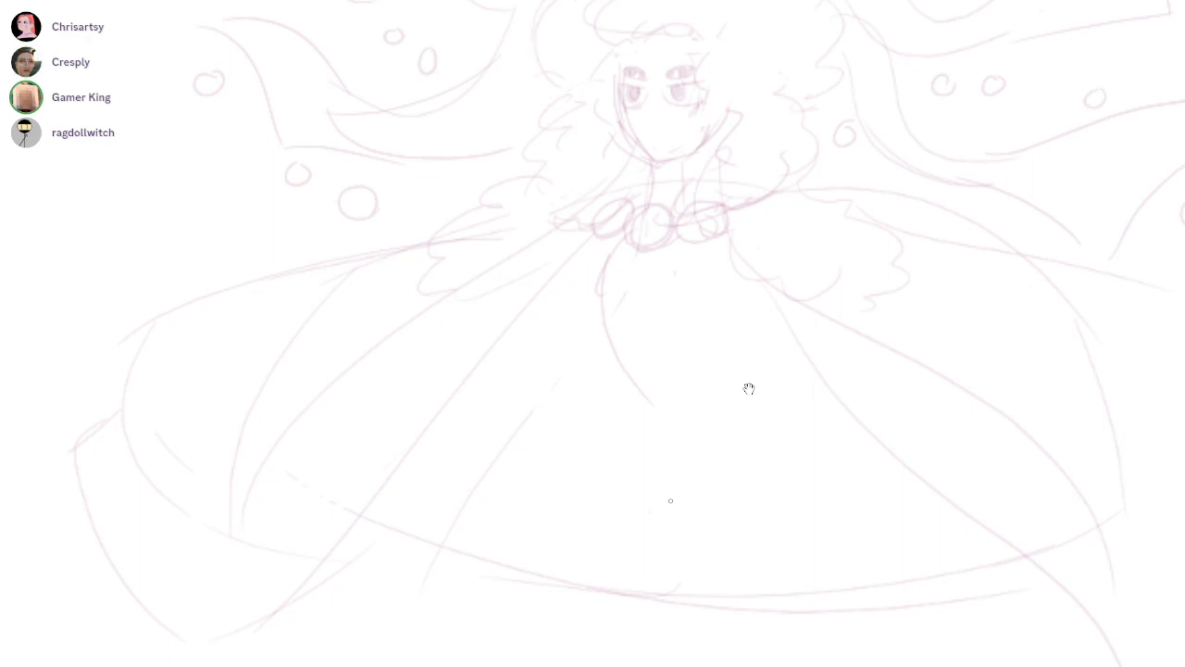
pyautogui.scroll(-3, 749, 389)
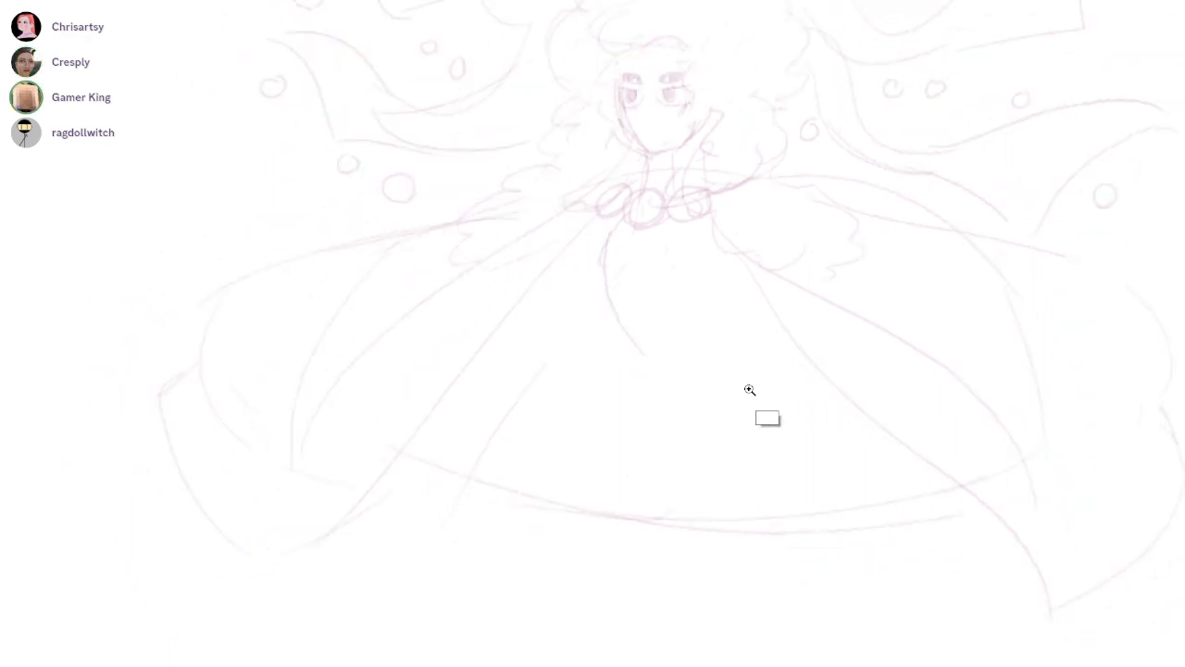
pyautogui.moveTo(1027, 452); pyautogui.dragTo(1120, 385)
pyautogui.moveTo(1092, 294); pyautogui.dragTo(1071, 433)
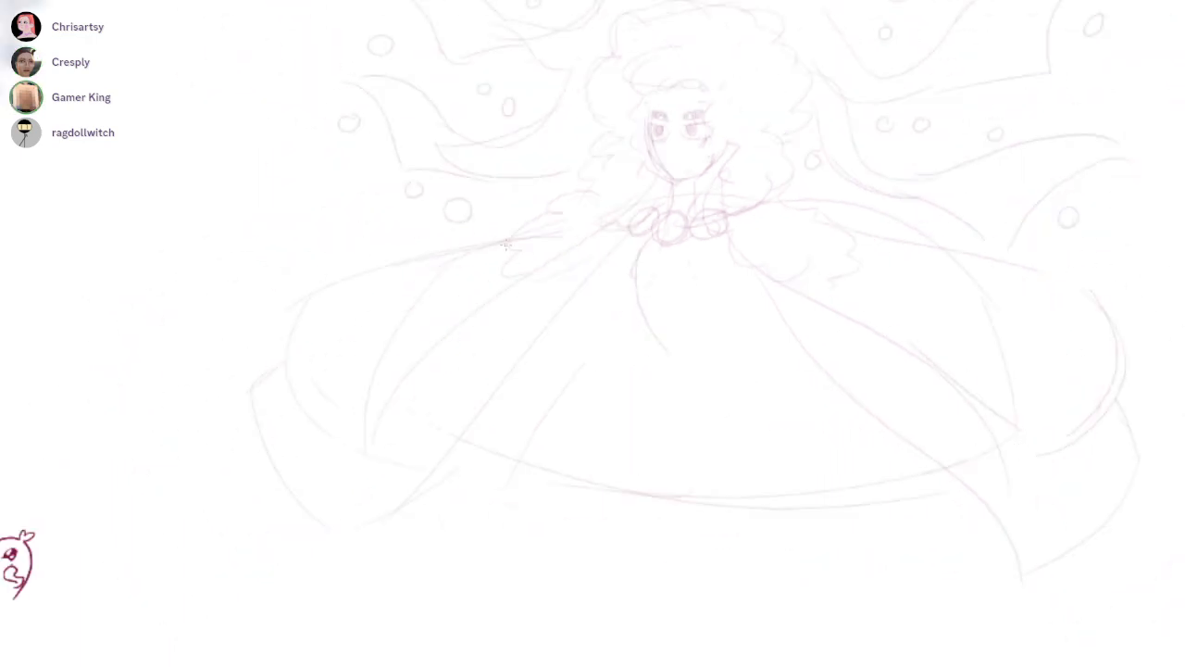
# Redraw the hair fringe as scalloped curls across the forehead above the four eyes
pyautogui.scroll(5, 749, 389)
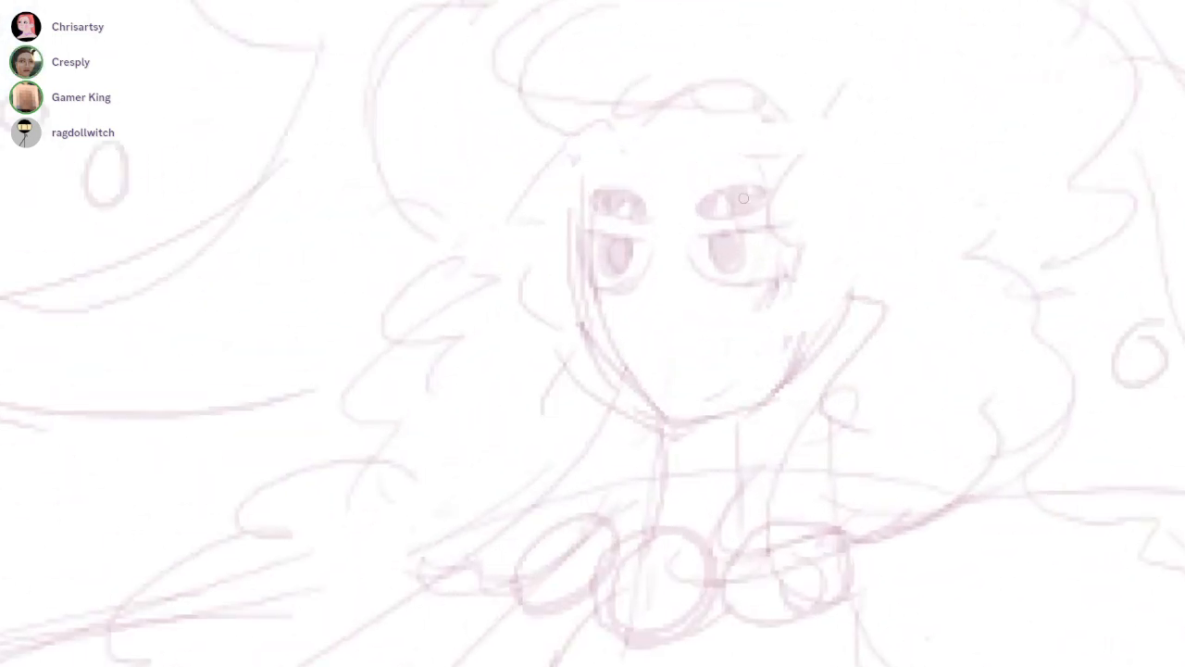
pyautogui.moveTo(848, 378); pyautogui.dragTo(806, 415)
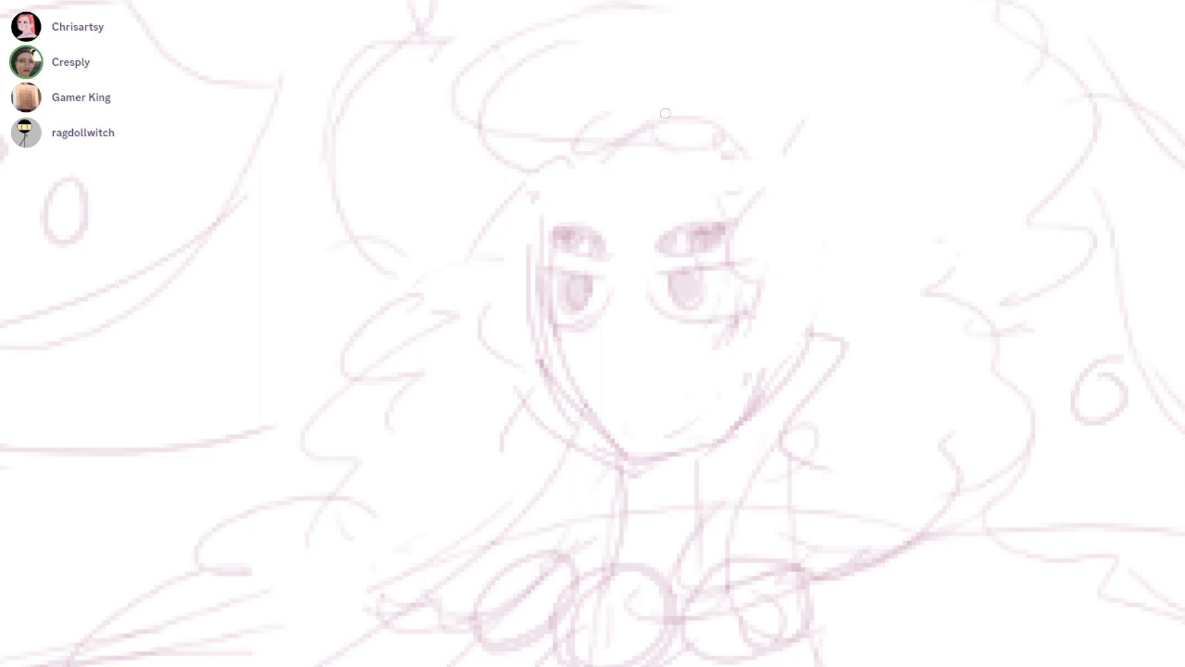
pyautogui.moveTo(510, 138)
pyautogui.mouseDown()
pyautogui.moveTo(624, 156)
pyautogui.moveTo(702, 147)
pyautogui.moveTo(747, 112)
pyautogui.moveTo(650, 149)
pyautogui.moveTo(526, 138)
pyautogui.mouseUp()
# Erase the stray construction lines along the left side of the face and jaw
pyautogui.press('e')
pyautogui.moveTo(507, 202)
pyautogui.mouseDown()
pyautogui.moveTo(531, 407)
pyautogui.moveTo(583, 448)
pyautogui.mouseUp()
pyautogui.moveTo(748, 386); pyautogui.dragTo(726, 368)
pyautogui.moveTo(511, 256)
pyautogui.mouseDown()
pyautogui.moveTo(566, 420)
pyautogui.moveTo(593, 439)
pyautogui.mouseUp()
pyautogui.scroll(-5, 748, 388)
pyautogui.moveTo(751, 398); pyautogui.dragTo(749, 389)
pyautogui.scroll(4, 749, 387)
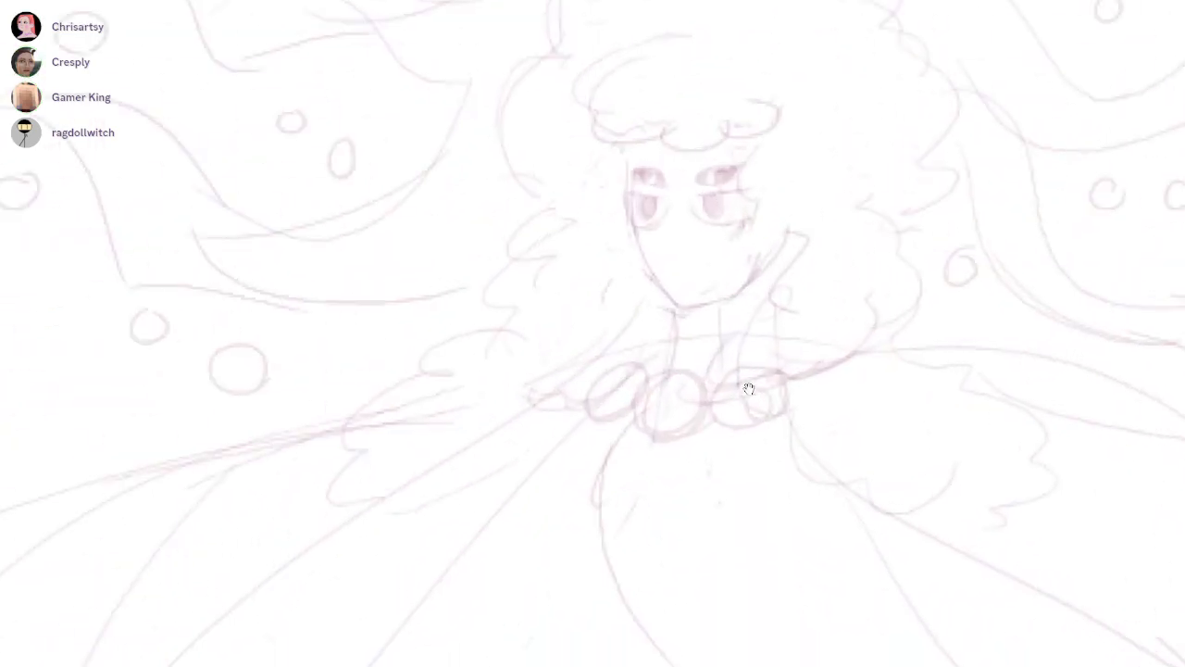
# Sketch a pointed shirt collar around the neck, with one flap on each side below the jaw
pyautogui.moveTo(639, 278); pyautogui.dragTo(589, 308)
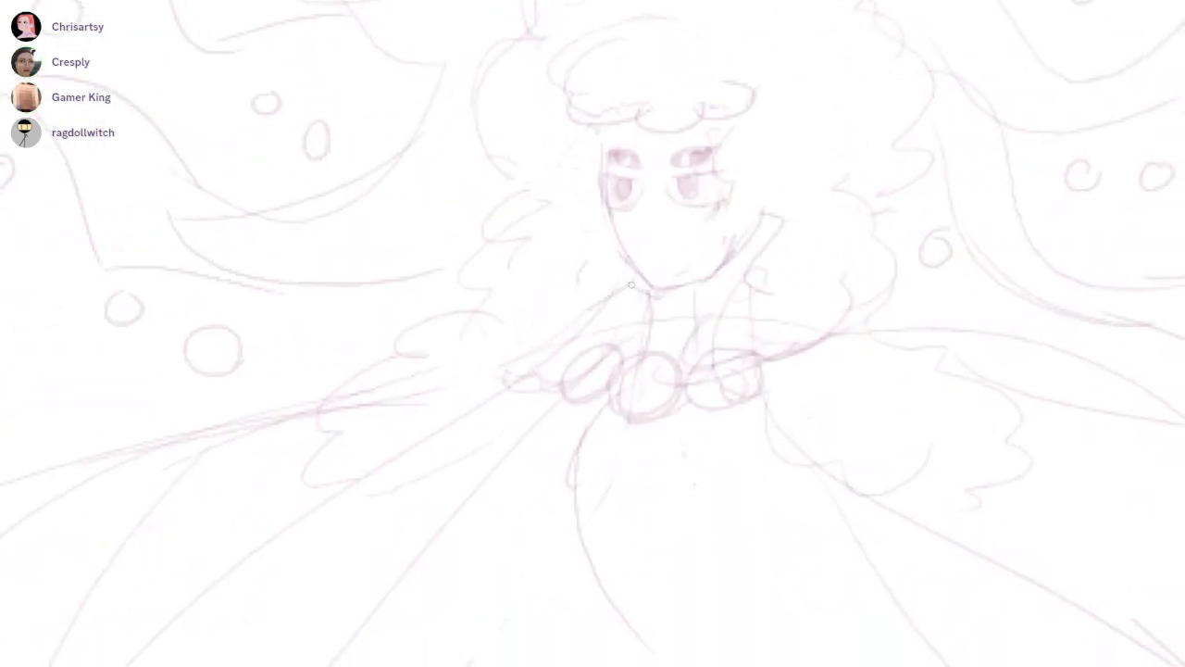
pyautogui.moveTo(642, 278)
pyautogui.mouseDown()
pyautogui.moveTo(585, 304)
pyautogui.moveTo(638, 361)
pyautogui.mouseUp()
pyautogui.moveTo(654, 321); pyautogui.dragTo(674, 331)
pyautogui.moveTo(687, 288)
pyautogui.mouseDown()
pyautogui.moveTo(700, 334)
pyautogui.moveTo(747, 348)
pyautogui.moveTo(705, 336)
pyautogui.moveTo(709, 359)
pyautogui.moveTo(757, 268)
pyautogui.mouseUp()
pyautogui.hotkey('ctrl', 'z')
pyautogui.hotkey('ctrl', 'z')
pyautogui.moveTo(735, 260); pyautogui.dragTo(766, 288)
pyautogui.moveTo(763, 291)
pyautogui.mouseDown()
pyautogui.moveTo(757, 339)
pyautogui.moveTo(729, 354)
pyautogui.mouseUp()
# Add short detail strokes at the right side of the collar and draw a vertical centre line down the chest
pyautogui.scroll(-5, 749, 389)
pyautogui.scroll(4, 749, 389)
pyautogui.moveTo(702, 166); pyautogui.dragTo(705, 195)
pyautogui.moveTo(704, 161)
pyautogui.mouseDown()
pyautogui.moveTo(762, 144)
pyautogui.moveTo(752, 147)
pyautogui.mouseUp()
pyautogui.moveTo(737, 141)
pyautogui.mouseDown()
pyautogui.moveTo(708, 159)
pyautogui.moveTo(750, 127)
pyautogui.mouseUp()
pyautogui.moveTo(744, 144); pyautogui.dragTo(769, 150)
pyautogui.moveTo(681, 298); pyautogui.dragTo(681, 387)
pyautogui.moveTo(776, 329)
pyautogui.mouseDown()
pyautogui.moveTo(739, 339)
pyautogui.moveTo(707, 294)
pyautogui.mouseUp()
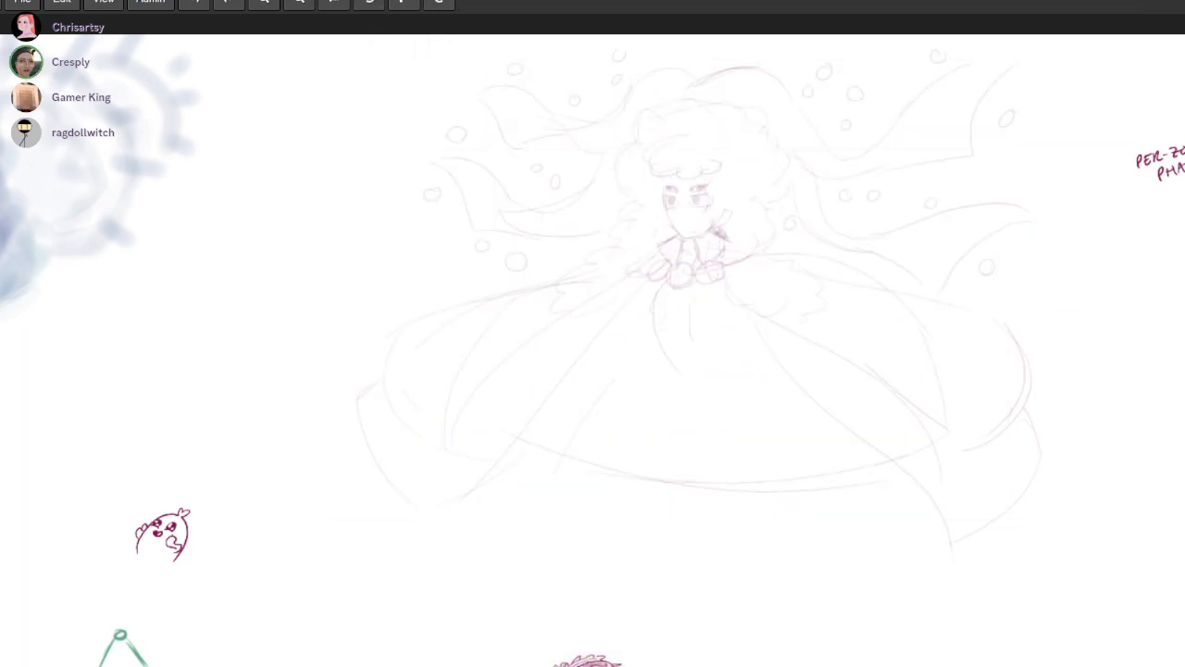
# Place the two windows with green character reference sketches side by side over the canvas to compare the caped designs
pyautogui.moveTo(824, 0); pyautogui.dragTo(758, 0)
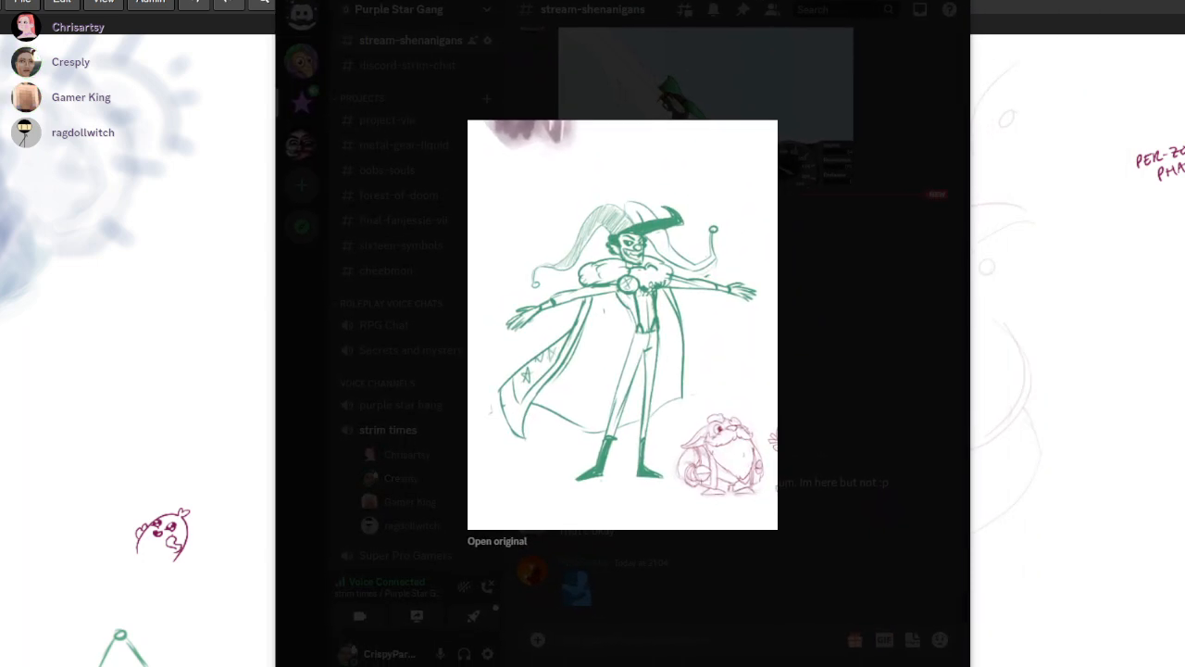
pyautogui.moveTo(758, 0); pyautogui.dragTo(495, 0)
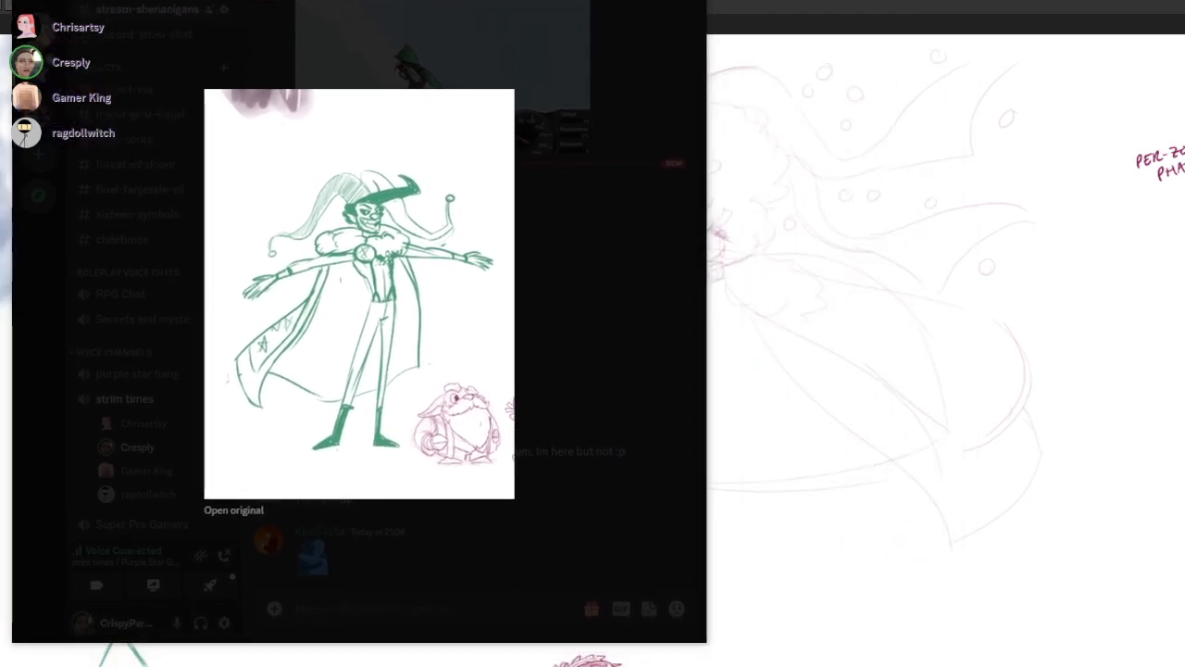
pyautogui.moveTo(833, 0)
pyautogui.mouseDown()
pyautogui.moveTo(875, 0)
pyautogui.moveTo(860, 0)
pyautogui.moveTo(853, 41)
pyautogui.moveTo(861, 15)
pyautogui.mouseUp()
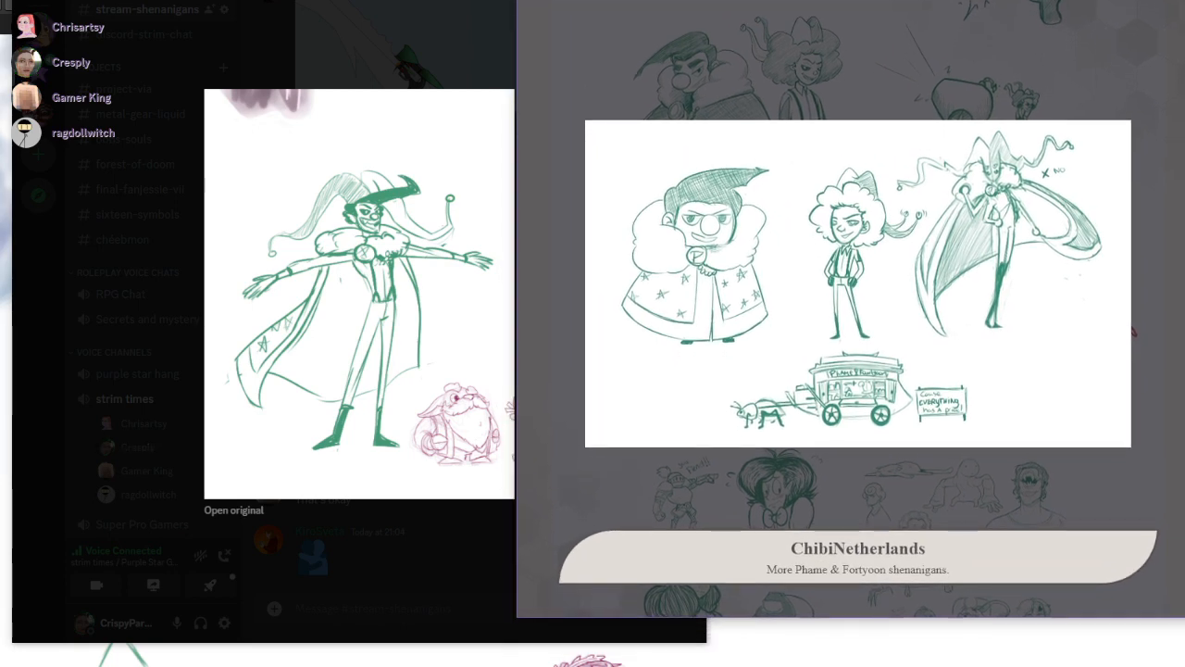
pyautogui.moveTo(861, 15); pyautogui.dragTo(863, 22)
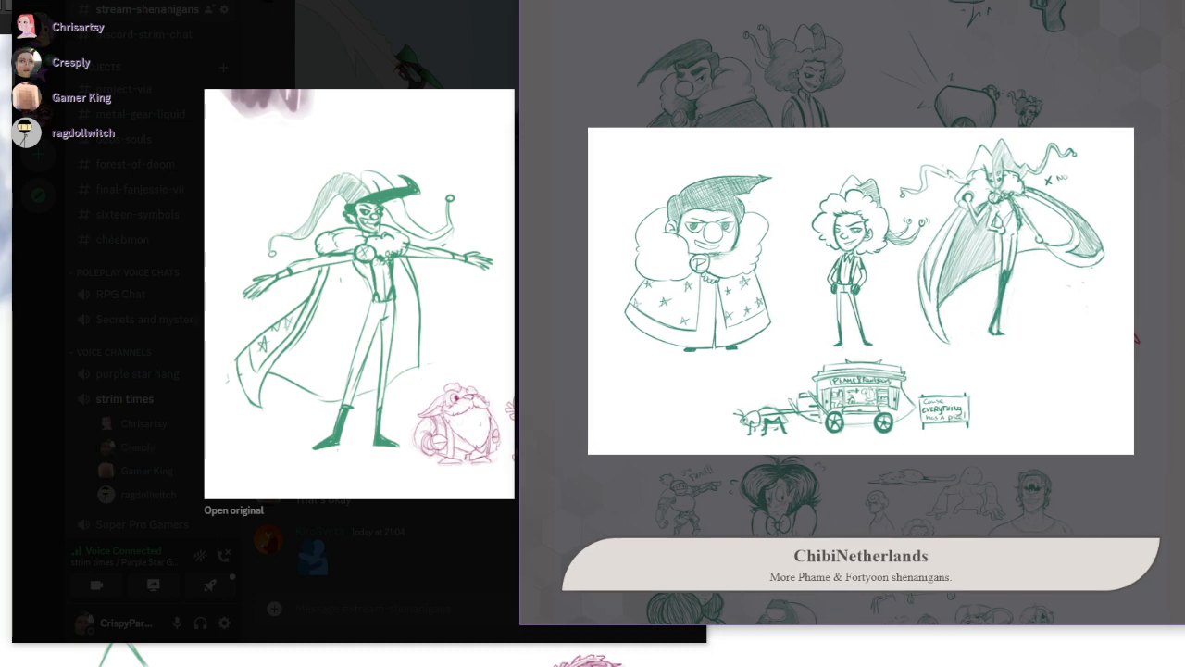
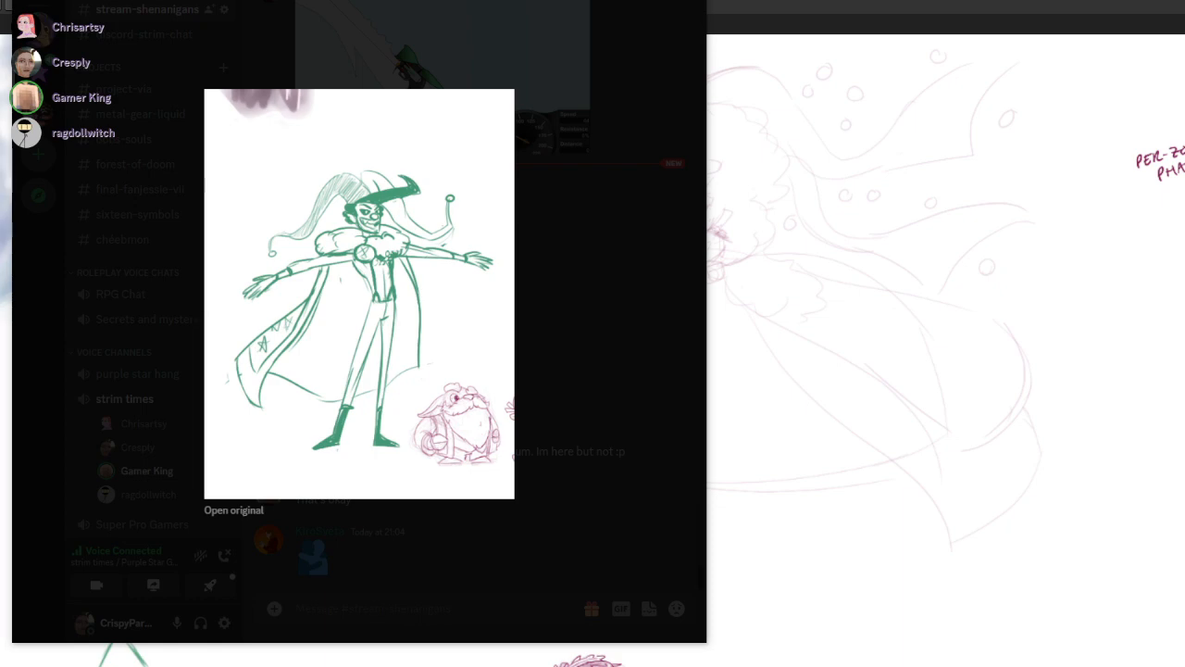
# Return to the full-screen drawing canvas and sketch the curved lower sides of the torso with a flat oval at the waist
pyautogui.hotkey('alt', 'Tab')
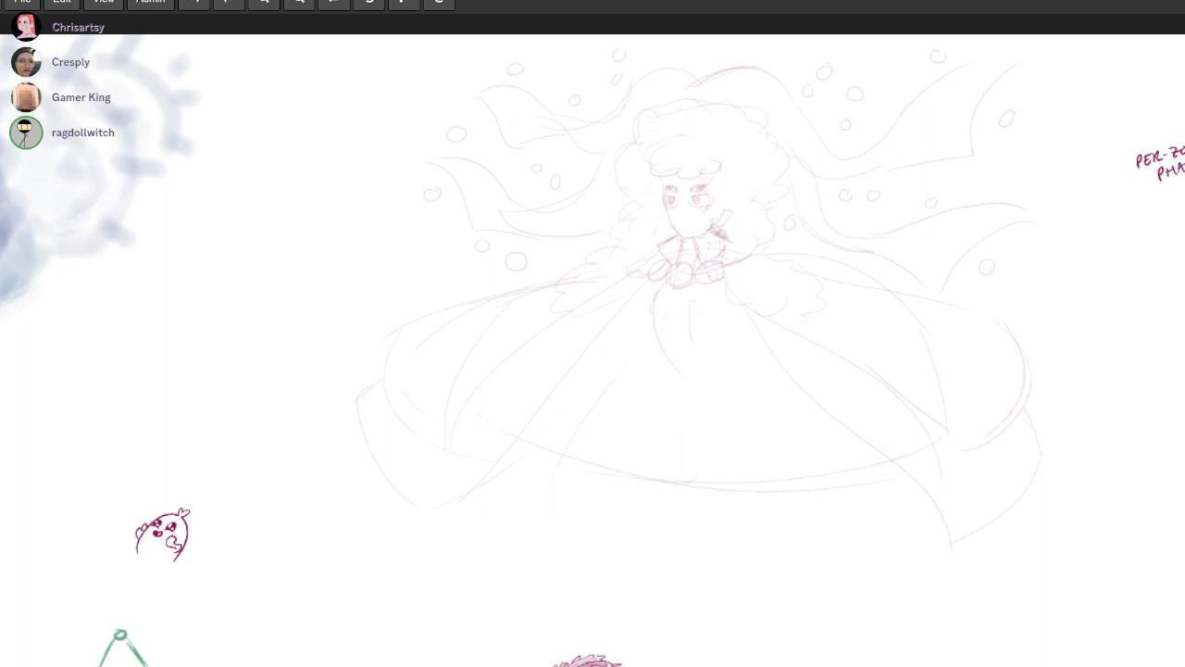
pyautogui.press('F11')
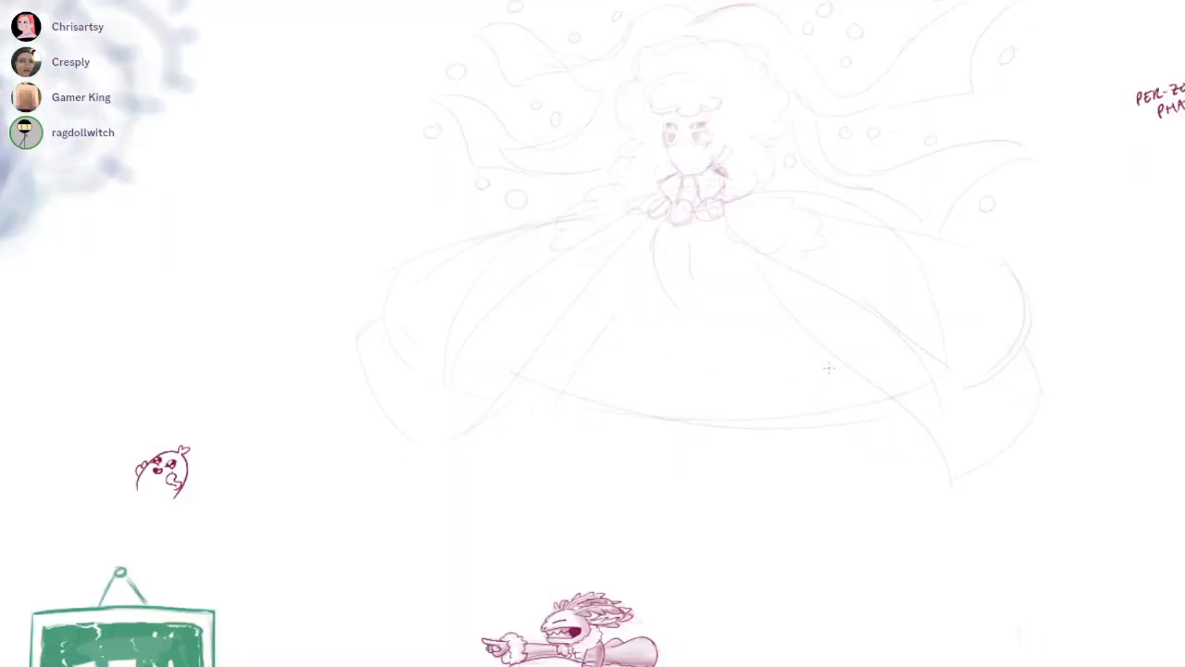
pyautogui.moveTo(776, 407); pyautogui.dragTo(747, 423)
pyautogui.scroll(1, 746, 424)
pyautogui.hotkey('ctrl', 'z')
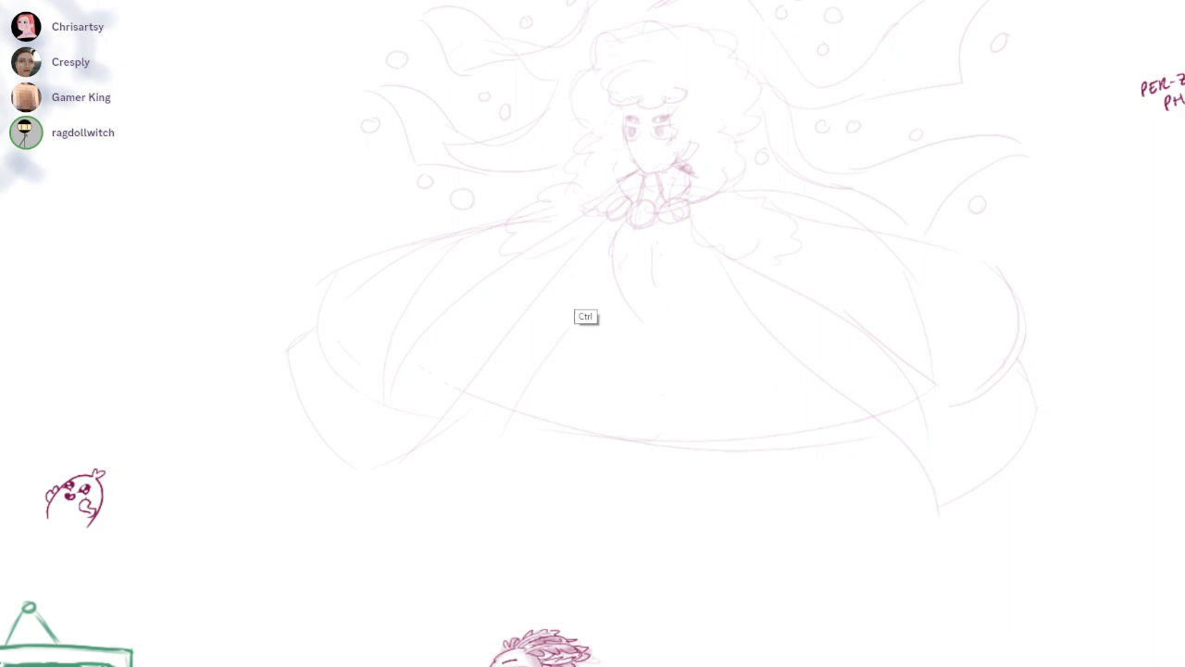
pyautogui.hotkey('ctrl', 'z')
pyautogui.moveTo(584, 243)
pyautogui.mouseDown()
pyautogui.moveTo(687, 315)
pyautogui.moveTo(622, 296)
pyautogui.moveTo(680, 315)
pyautogui.mouseUp()
pyautogui.hotkey('ctrl', 'z')
pyautogui.moveTo(768, 284); pyautogui.dragTo(694, 329)
pyautogui.moveTo(606, 319); pyautogui.dragTo(684, 333)
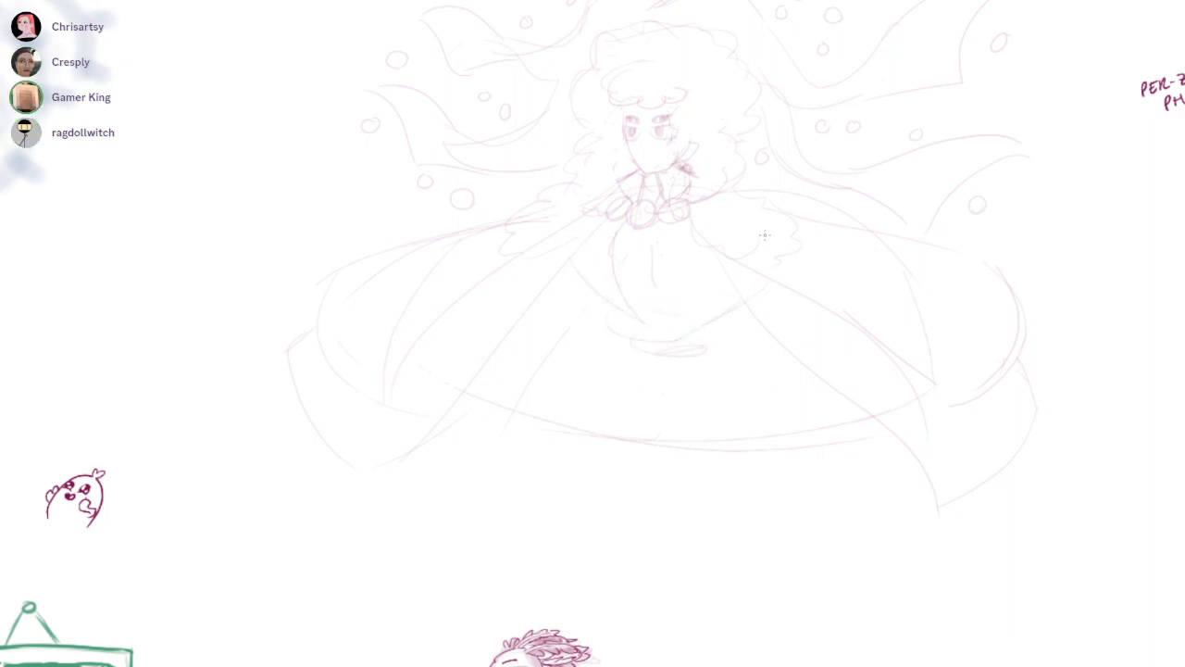
# Sketch the inner vest edges running from the collar brooches down to the waist on both sides of the chest
pyautogui.scroll(3, 605, 248)
pyautogui.moveTo(603, 212)
pyautogui.mouseDown()
pyautogui.moveTo(645, 356)
pyautogui.moveTo(661, 339)
pyautogui.moveTo(630, 320)
pyautogui.moveTo(645, 354)
pyautogui.mouseUp()
pyautogui.hotkey('ctrl', 'z')
pyautogui.moveTo(628, 213); pyautogui.dragTo(651, 354)
pyautogui.moveTo(724, 216)
pyautogui.mouseDown()
pyautogui.moveTo(692, 366)
pyautogui.moveTo(702, 300)
pyautogui.moveTo(690, 346)
pyautogui.mouseUp()
pyautogui.hotkey('ctrl', 'z')
pyautogui.moveTo(743, 246); pyautogui.dragTo(695, 360)
pyautogui.hotkey('ctrl', 'z')
pyautogui.moveTo(745, 247); pyautogui.dragTo(695, 361)
pyautogui.hotkey('ctrl', 'z')
pyautogui.moveTo(736, 235); pyautogui.dragTo(694, 363)
pyautogui.moveTo(727, 273); pyautogui.dragTo(692, 361)
# Reinforce the outer left and right sides of the torso with strokes converging at the waist
pyautogui.moveTo(566, 257); pyautogui.dragTo(631, 352)
pyautogui.moveTo(771, 276); pyautogui.dragTo(706, 370)
pyautogui.hotkey('ctrl', 'z')
pyautogui.moveTo(783, 268)
pyautogui.mouseDown()
pyautogui.moveTo(708, 359)
pyautogui.moveTo(719, 362)
pyautogui.mouseUp()
pyautogui.moveTo(786, 310); pyautogui.dragTo(758, 338)
# Sketch a deeper curved hem for the cape, hanging below the existing bottom line between its two front panels
pyautogui.scroll(-5, 621, 368)
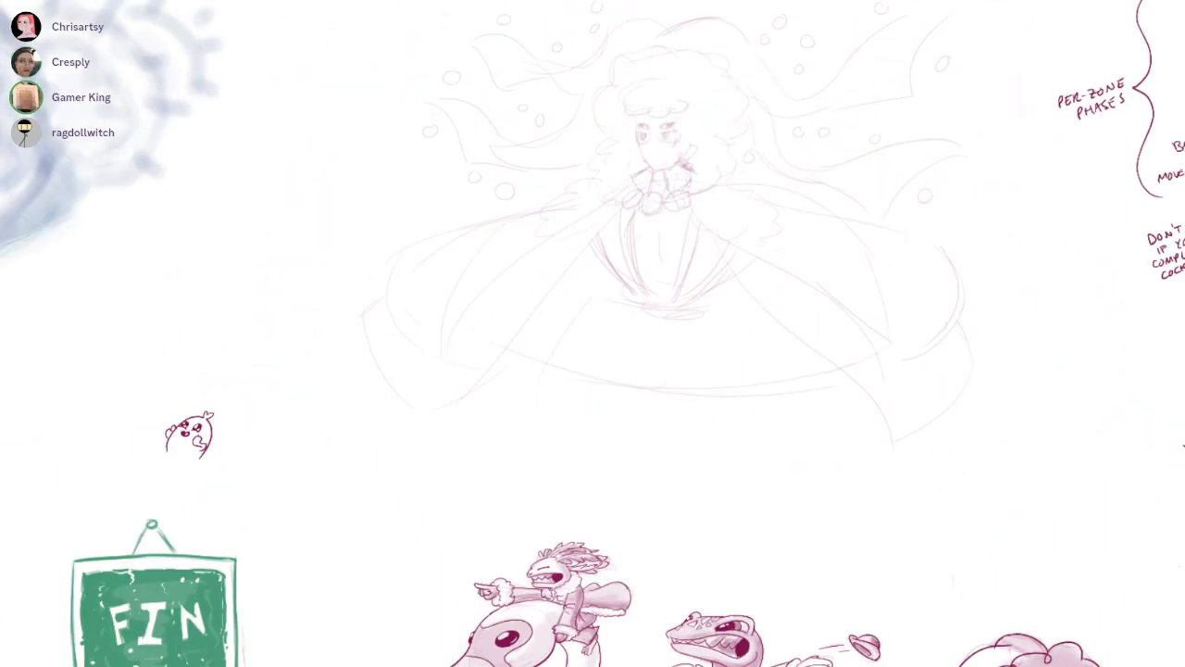
pyautogui.hotkey('ctrl', 'z')
pyautogui.moveTo(518, 350)
pyautogui.mouseDown()
pyautogui.moveTo(833, 378)
pyautogui.moveTo(864, 405)
pyautogui.mouseUp()
pyautogui.hotkey('ctrl', 'z')
pyautogui.moveTo(514, 374); pyautogui.dragTo(845, 368)
# Add parallel border lines along the cape's front edges and its flared outer corners on both sides
pyautogui.moveTo(403, 246)
pyautogui.mouseDown()
pyautogui.moveTo(459, 367)
pyautogui.moveTo(598, 239)
pyautogui.mouseUp()
pyautogui.hotkey('ctrl', 'z')
pyautogui.moveTo(633, 192); pyautogui.dragTo(425, 378)
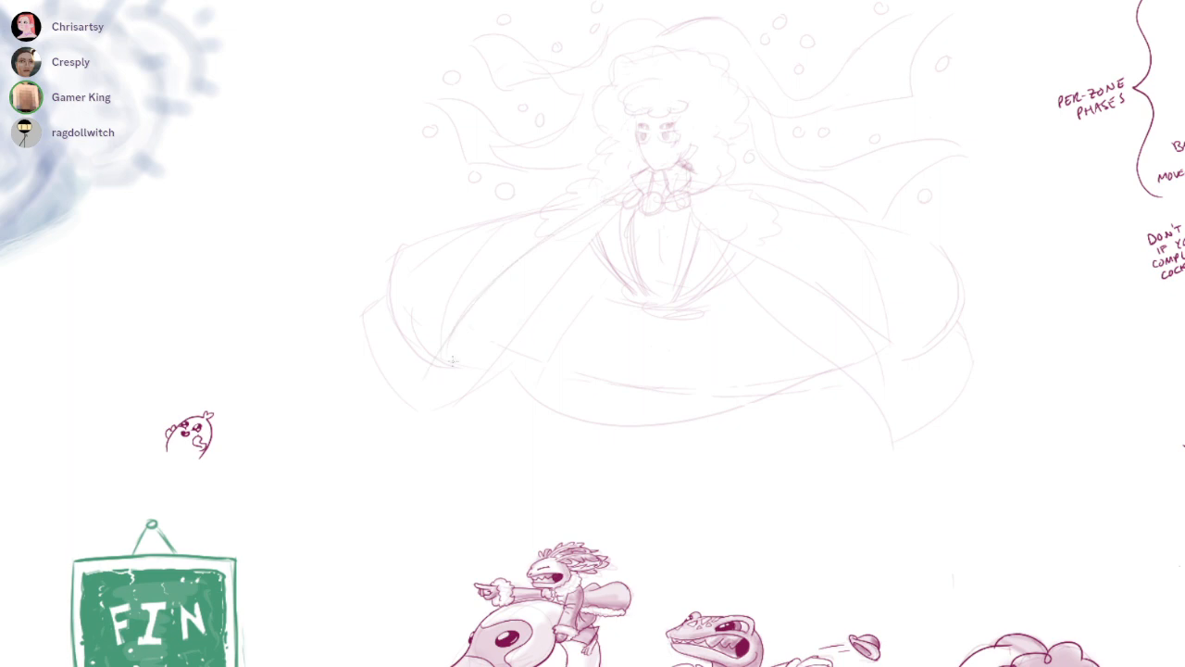
pyautogui.moveTo(770, 268); pyautogui.dragTo(916, 347)
pyautogui.moveTo(374, 309); pyautogui.dragTo(439, 407)
pyautogui.moveTo(381, 335); pyautogui.dragTo(442, 410)
pyautogui.moveTo(928, 246)
pyautogui.mouseDown()
pyautogui.moveTo(924, 324)
pyautogui.moveTo(912, 324)
pyautogui.mouseUp()
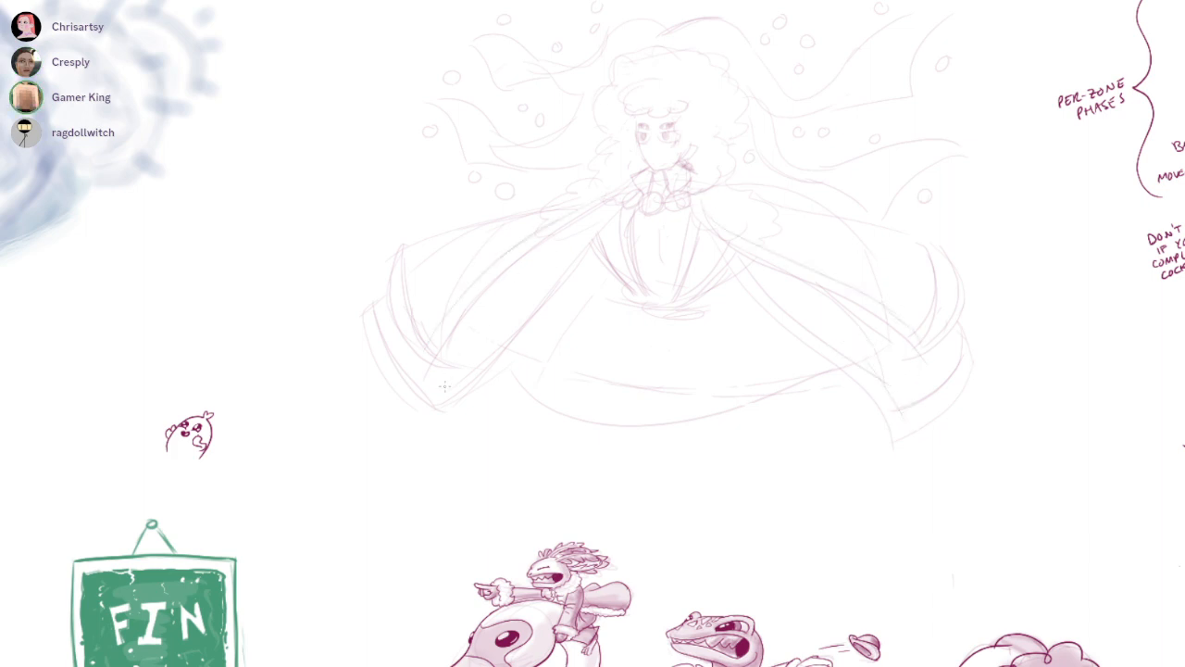
# Draw three almond-shaped eyes with shaded pupils along the lower-left ribbon
pyautogui.moveTo(648, 358); pyautogui.dragTo(663, 411)
pyautogui.moveTo(675, 337)
pyautogui.mouseDown()
pyautogui.moveTo(748, 324)
pyautogui.moveTo(722, 353)
pyautogui.mouseUp()
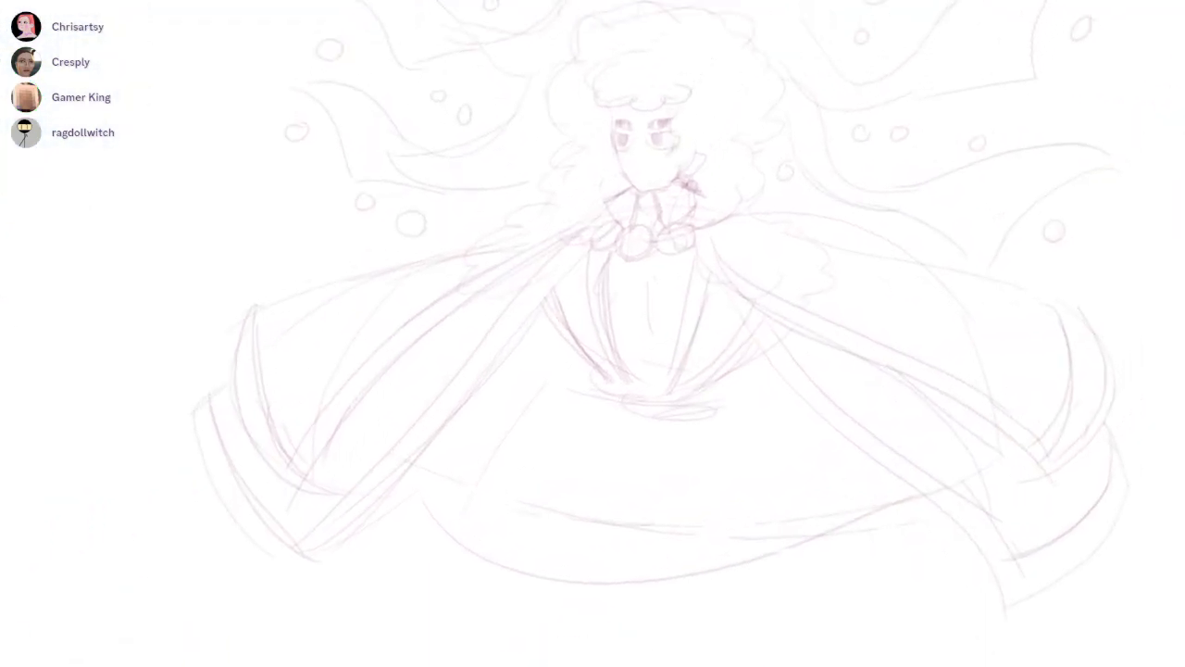
pyautogui.moveTo(637, 148)
pyautogui.mouseDown()
pyautogui.moveTo(652, 151)
pyautogui.moveTo(695, 232)
pyautogui.moveTo(334, 233)
pyautogui.moveTo(447, 289)
pyautogui.moveTo(488, 280)
pyautogui.mouseUp()
pyautogui.moveTo(486, 202); pyautogui.dragTo(478, 226)
pyautogui.moveTo(431, 273); pyautogui.dragTo(430, 277)
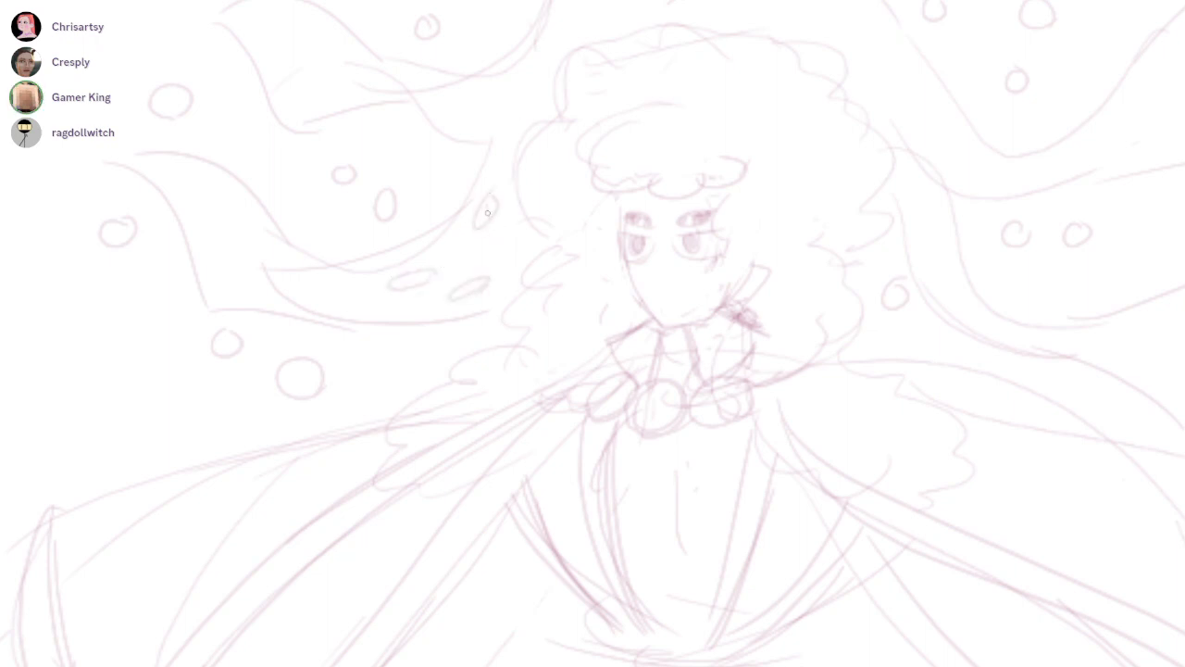
pyautogui.moveTo(492, 201)
pyautogui.mouseDown()
pyautogui.moveTo(478, 219)
pyautogui.moveTo(486, 210)
pyautogui.mouseUp()
pyautogui.moveTo(403, 281); pyautogui.dragTo(492, 281)
pyautogui.moveTo(532, 238); pyautogui.dragTo(539, 349)
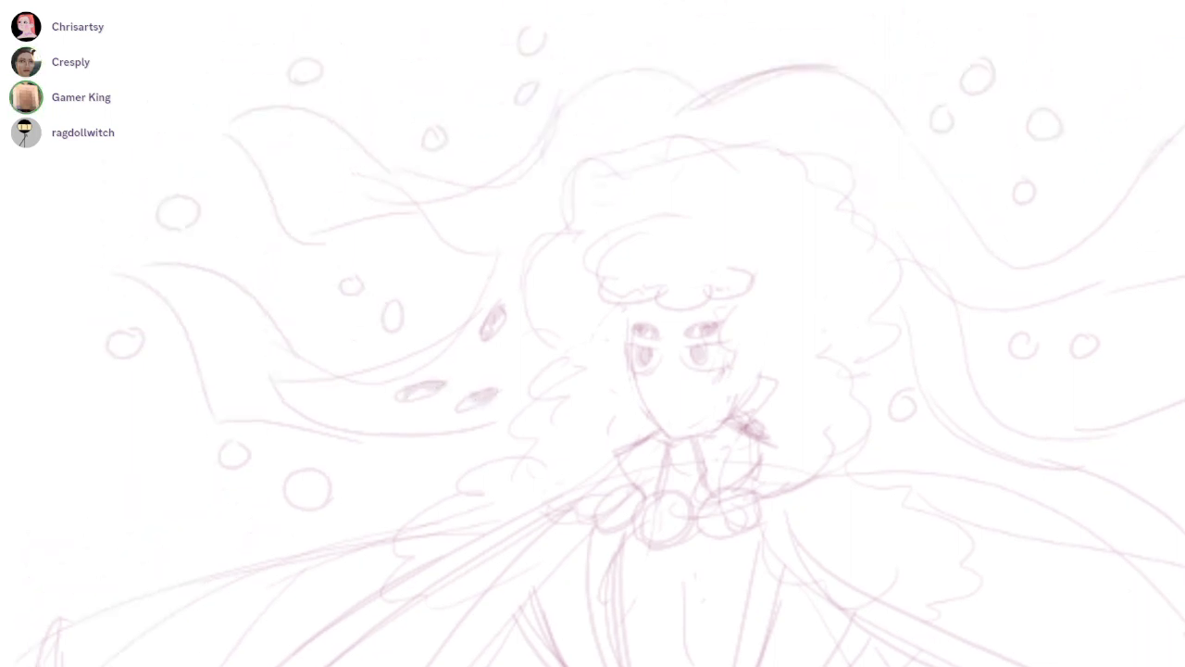
# Draw three shaded eyes on the upper-left ribbon and one eye on each side of the crest above the hair
pyautogui.moveTo(429, 197)
pyautogui.mouseDown()
pyautogui.moveTo(484, 222)
pyautogui.moveTo(456, 211)
pyautogui.mouseUp()
pyautogui.moveTo(538, 180)
pyautogui.mouseDown()
pyautogui.moveTo(514, 196)
pyautogui.moveTo(545, 185)
pyautogui.mouseUp()
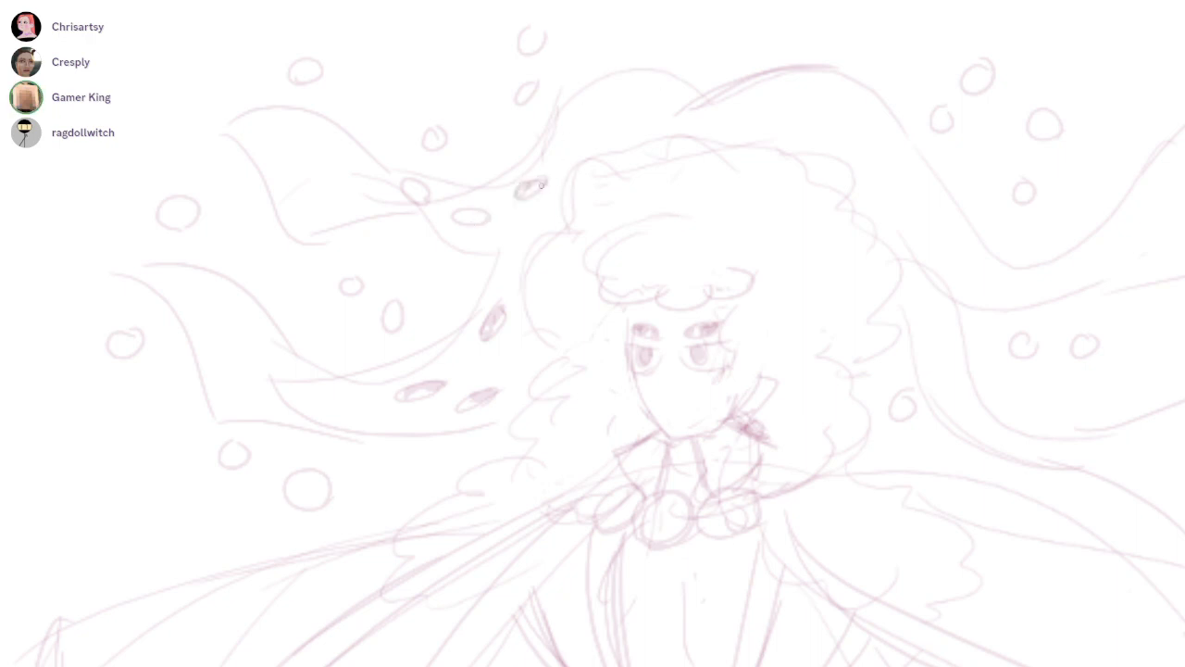
pyautogui.moveTo(463, 215)
pyautogui.mouseDown()
pyautogui.moveTo(484, 215)
pyautogui.moveTo(423, 199)
pyautogui.moveTo(256, 84)
pyautogui.moveTo(197, 112)
pyautogui.mouseUp()
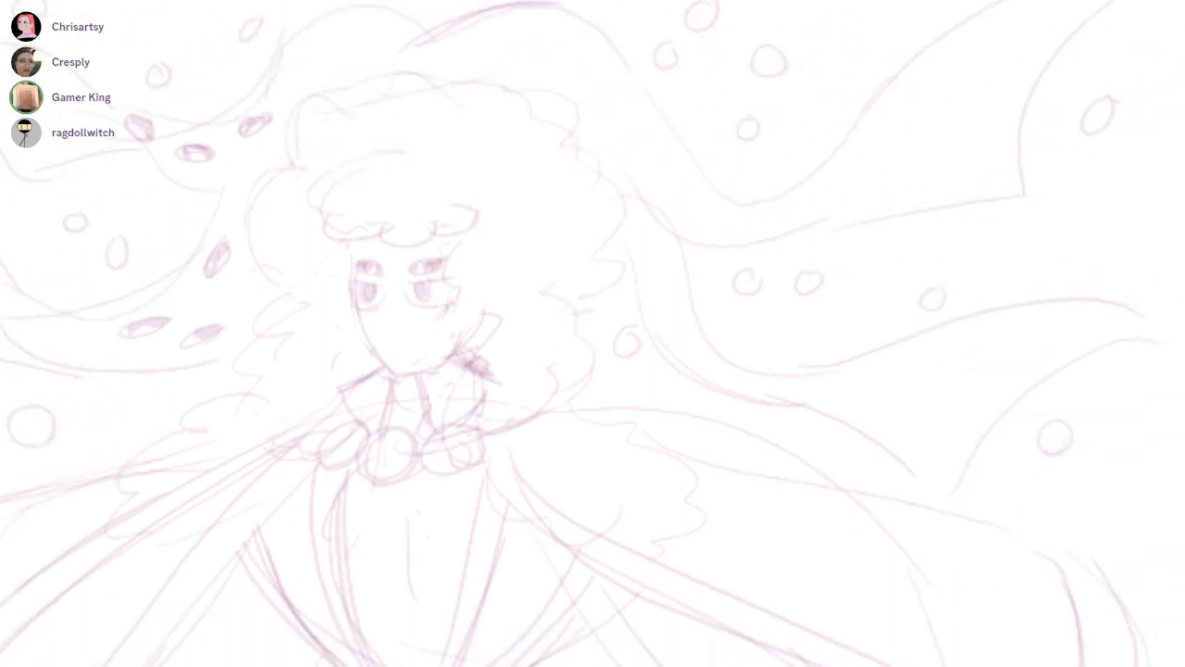
pyautogui.moveTo(543, 40)
pyautogui.mouseDown()
pyautogui.moveTo(576, 61)
pyautogui.moveTo(568, 53)
pyautogui.mouseUp()
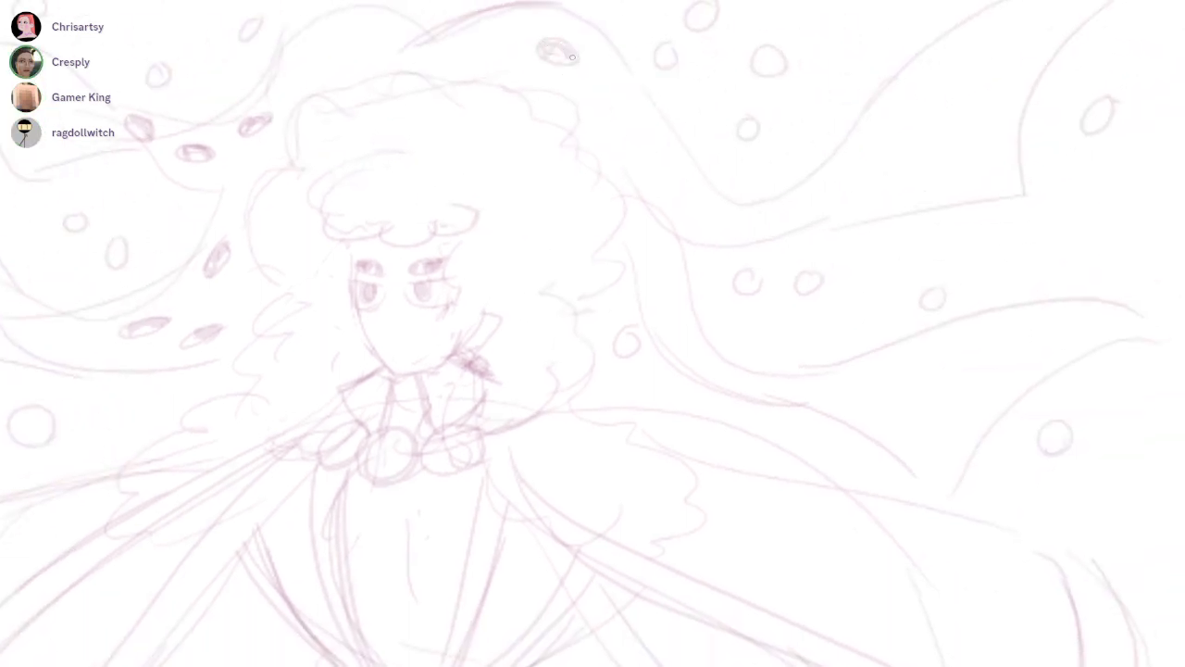
pyautogui.moveTo(360, 43)
pyautogui.mouseDown()
pyautogui.moveTo(356, 31)
pyautogui.moveTo(373, 38)
pyautogui.mouseUp()
# Continue the row of shaded eyes along the upper-right ribbon, from beside the hair out to its wide end
pyautogui.moveTo(579, 93)
pyautogui.mouseDown()
pyautogui.moveTo(501, 117)
pyautogui.moveTo(537, 150)
pyautogui.moveTo(515, 130)
pyautogui.moveTo(531, 135)
pyautogui.mouseUp()
pyautogui.moveTo(738, 193); pyautogui.dragTo(731, 182)
pyautogui.moveTo(581, 168)
pyautogui.mouseDown()
pyautogui.moveTo(600, 188)
pyautogui.moveTo(578, 146)
pyautogui.mouseUp()
pyautogui.moveTo(739, 178)
pyautogui.mouseDown()
pyautogui.moveTo(751, 181)
pyautogui.moveTo(728, 195)
pyautogui.moveTo(749, 182)
pyautogui.mouseUp()
pyautogui.moveTo(787, 99)
pyautogui.mouseDown()
pyautogui.moveTo(761, 135)
pyautogui.moveTo(793, 108)
pyautogui.mouseUp()
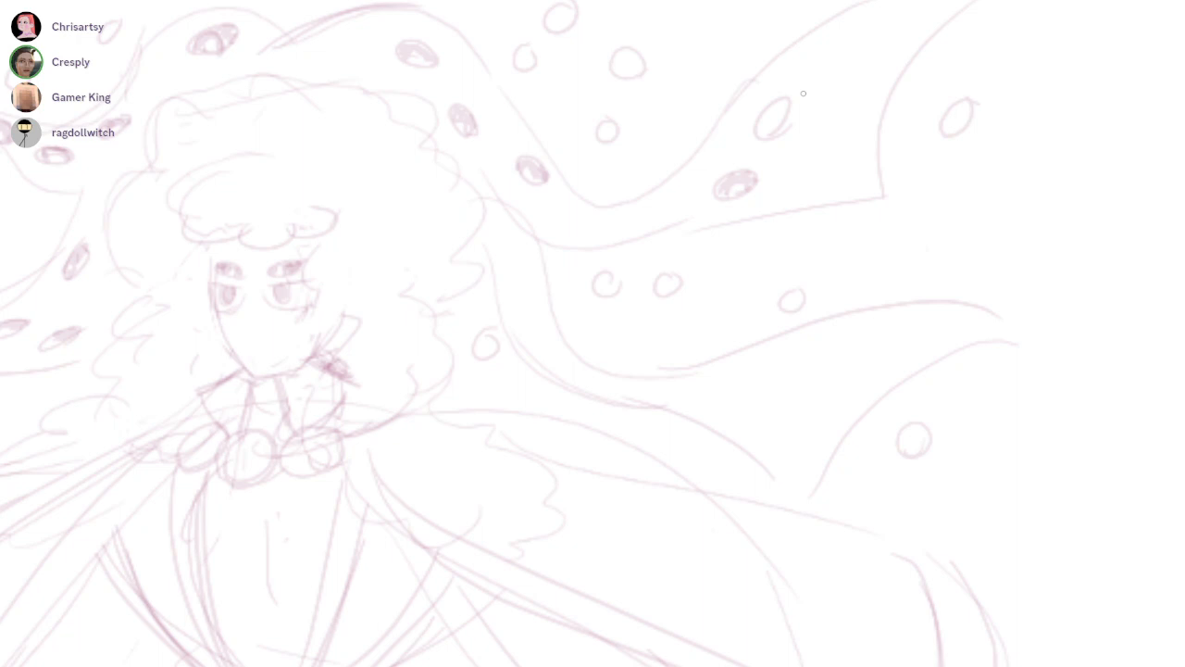
pyautogui.moveTo(762, 128); pyautogui.dragTo(786, 109)
# Draw four shaded eyes along the lower-right ribbon, from beside the hair outward
pyautogui.moveTo(519, 299); pyautogui.dragTo(521, 269)
pyautogui.hotkey('ctrl', 'z')
pyautogui.scroll(3, 552, 323)
pyautogui.moveTo(530, 303)
pyautogui.mouseDown()
pyautogui.moveTo(554, 350)
pyautogui.moveTo(449, 204)
pyautogui.mouseUp()
pyautogui.moveTo(788, 342)
pyautogui.mouseDown()
pyautogui.moveTo(857, 322)
pyautogui.moveTo(817, 339)
pyautogui.moveTo(841, 335)
pyautogui.moveTo(843, 350)
pyautogui.mouseUp()
pyautogui.moveTo(1003, 235)
pyautogui.mouseDown()
pyautogui.moveTo(823, 269)
pyautogui.moveTo(834, 252)
pyautogui.mouseUp()
pyautogui.moveTo(775, 285)
pyautogui.mouseDown()
pyautogui.moveTo(808, 290)
pyautogui.moveTo(844, 259)
pyautogui.moveTo(850, 298)
pyautogui.mouseUp()
# Add curls to the hair's right edge and jagged fur tufts around the collar and left shoulder
pyautogui.moveTo(901, 245); pyautogui.dragTo(652, 398)
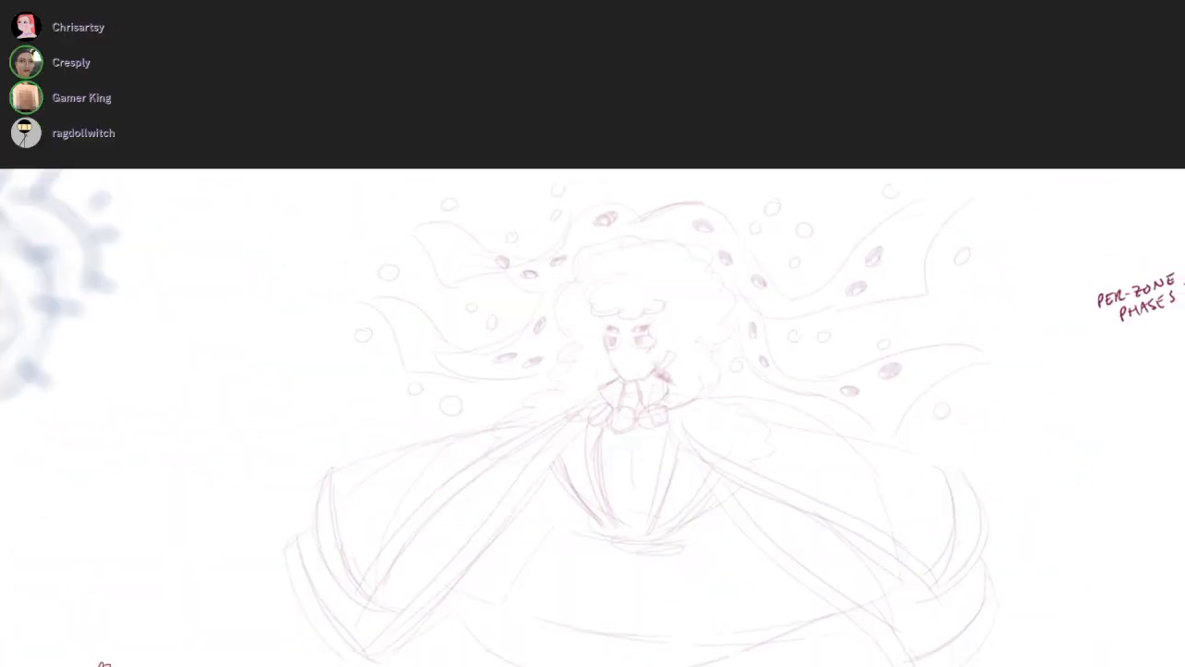
pyautogui.scroll(3, 735, 134)
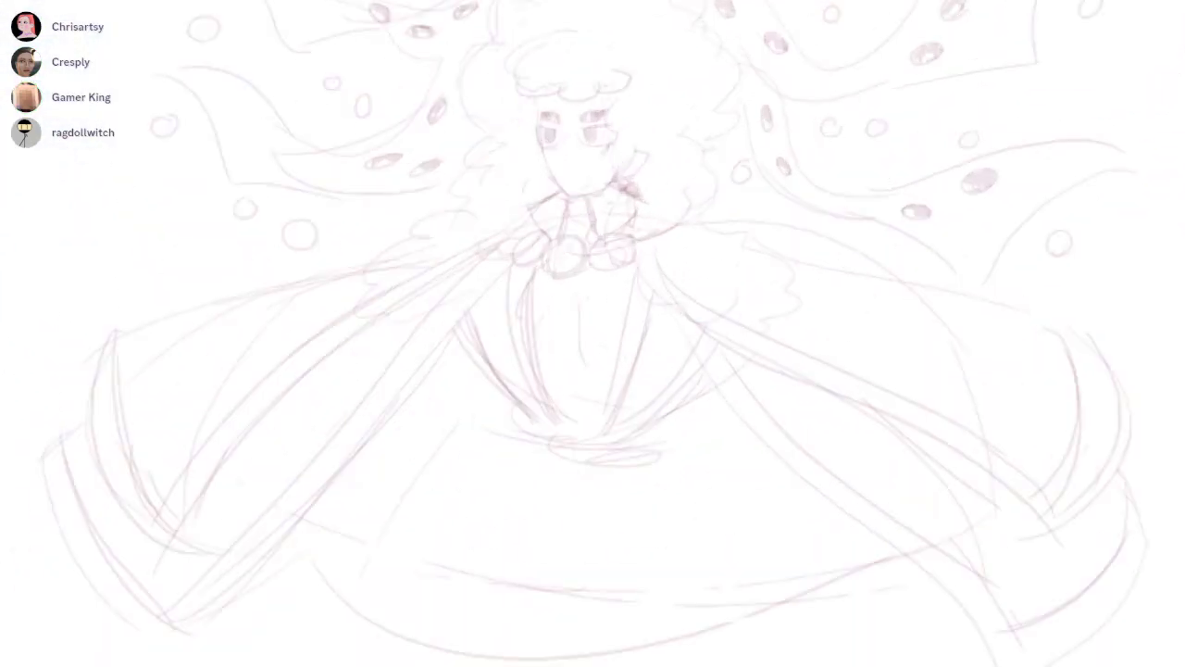
pyautogui.moveTo(727, 191); pyautogui.dragTo(713, 168)
pyautogui.moveTo(703, 168)
pyautogui.mouseDown()
pyautogui.moveTo(700, 212)
pyautogui.moveTo(714, 226)
pyautogui.moveTo(647, 235)
pyautogui.mouseUp()
pyautogui.moveTo(643, 161)
pyautogui.mouseDown()
pyautogui.moveTo(639, 235)
pyautogui.moveTo(662, 271)
pyautogui.mouseUp()
pyautogui.moveTo(545, 184)
pyautogui.mouseDown()
pyautogui.moveTo(511, 224)
pyautogui.moveTo(361, 315)
pyautogui.mouseUp()
pyautogui.moveTo(472, 258); pyautogui.dragTo(461, 259)
pyautogui.moveTo(506, 503); pyautogui.dragTo(557, 340)
pyautogui.moveTo(576, 265)
pyautogui.mouseDown()
pyautogui.moveTo(541, 275)
pyautogui.moveTo(194, 589)
pyautogui.mouseUp()
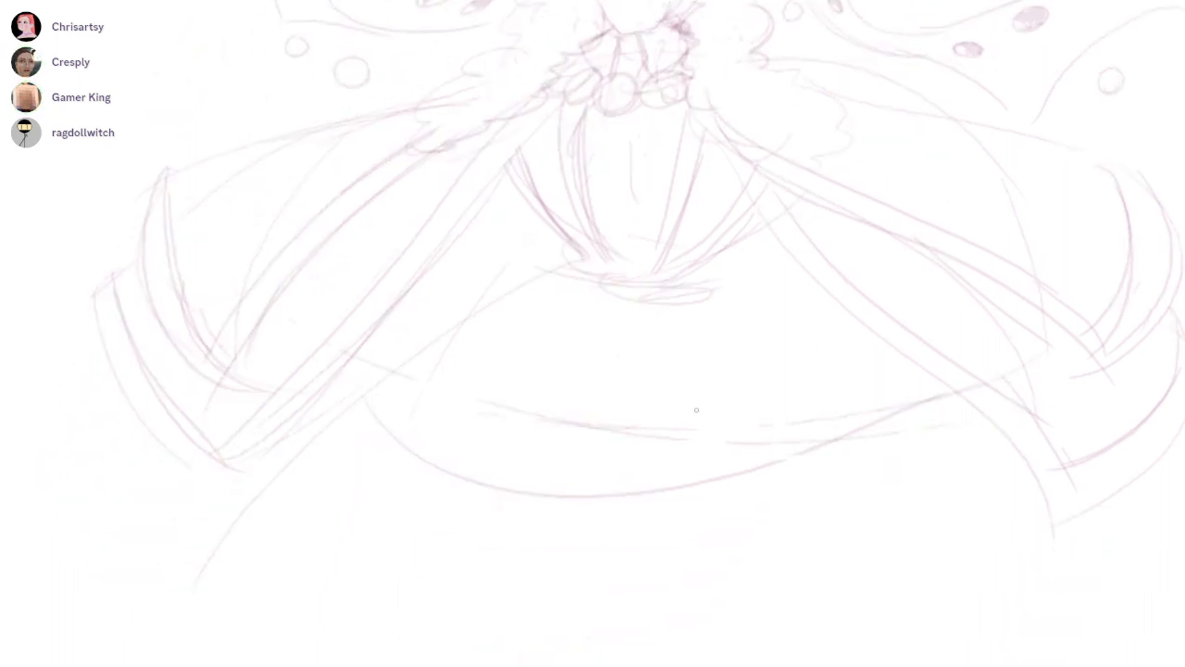
pyautogui.scroll(-1, 768, 410)
pyautogui.moveTo(767, 410); pyautogui.dragTo(682, 352)
pyautogui.hotkey('ctrl', 'z')
pyautogui.moveTo(553, 242); pyautogui.dragTo(224, 460)
pyautogui.hotkey('ctrl', 'z')
pyautogui.moveTo(545, 247); pyautogui.dragTo(342, 573)
pyautogui.moveTo(641, 254); pyautogui.dragTo(912, 580)
pyautogui.hotkey('ctrl', 'z')
pyautogui.hotkey('ctrl', 'z')
pyautogui.moveTo(541, 245); pyautogui.dragTo(191, 574)
pyautogui.moveTo(662, 245); pyautogui.dragTo(924, 607)
pyautogui.scroll(-2, 895, 468)
pyautogui.hotkey('ctrl', 'z')
pyautogui.hotkey('ctrl', 'z')
# Sketch the right arm's sleeve lines descending from the shoulder inside the cape
pyautogui.moveTo(910, 355); pyautogui.dragTo(886, 425)
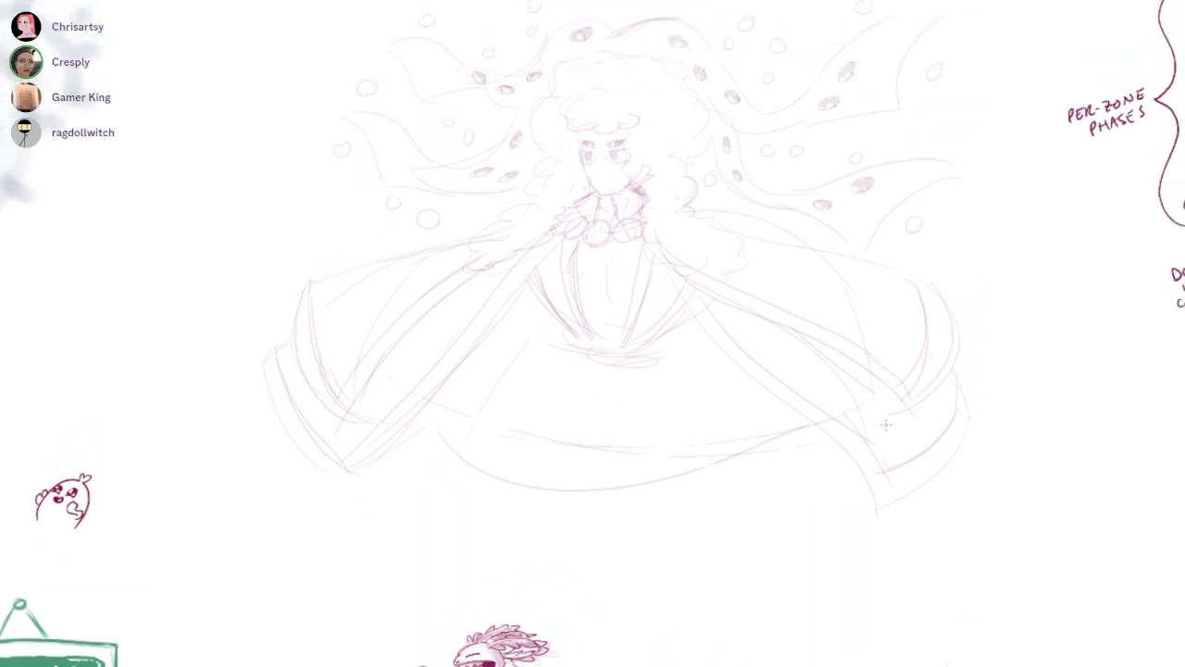
pyautogui.scroll(2, 648, 361)
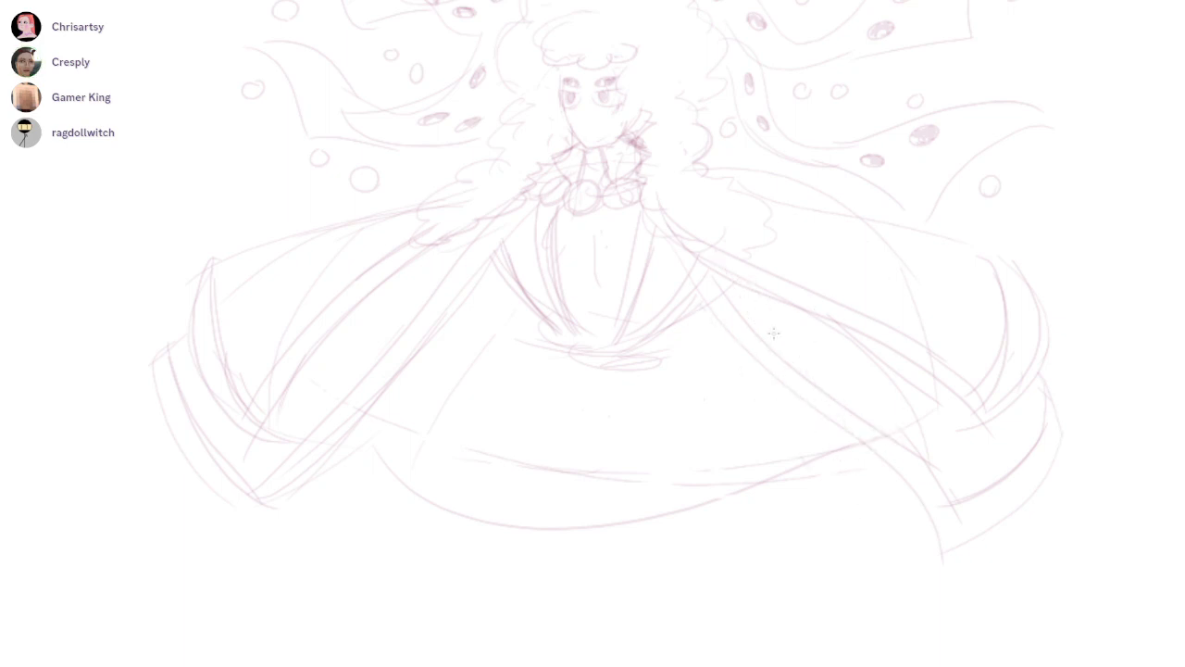
pyautogui.moveTo(724, 355); pyautogui.dragTo(739, 426)
pyautogui.moveTo(780, 393); pyautogui.dragTo(819, 462)
pyautogui.moveTo(483, 265); pyautogui.dragTo(451, 393)
pyautogui.hotkey('ctrl', 'z')
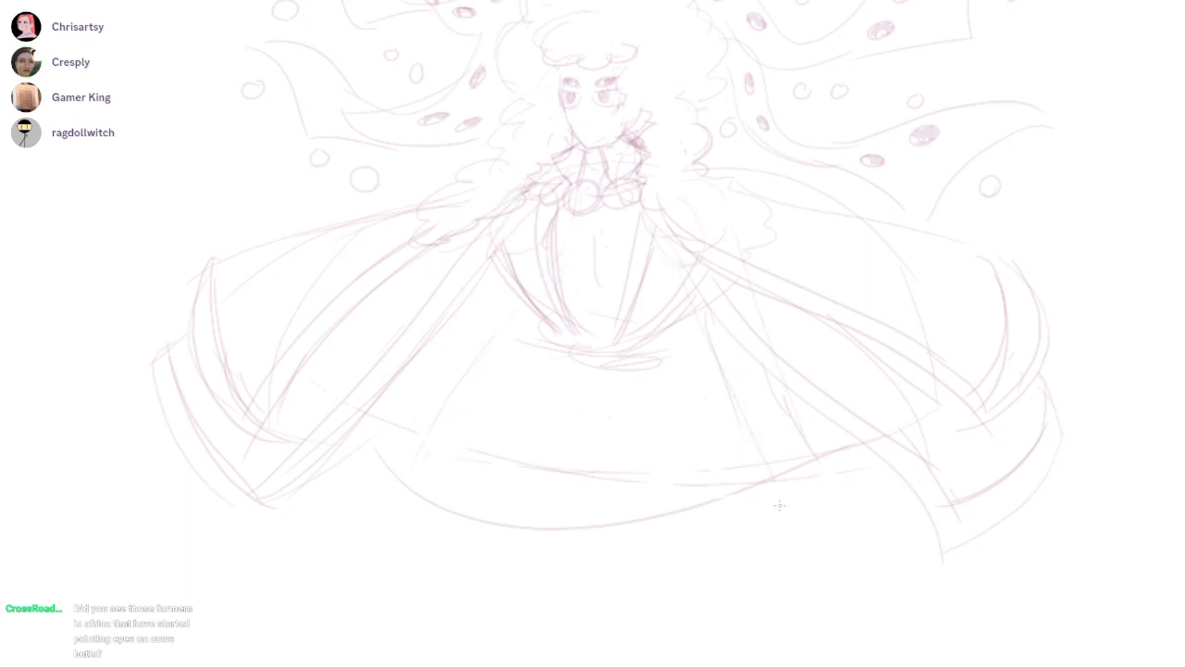
pyautogui.moveTo(705, 310); pyautogui.dragTo(752, 413)
# Sketch the left arm hanging inside the cape, with narrow sleeve lines and a looped hand at its end
pyautogui.moveTo(473, 251); pyautogui.dragTo(443, 343)
pyautogui.moveTo(509, 292); pyautogui.dragTo(429, 432)
pyautogui.moveTo(430, 387)
pyautogui.mouseDown()
pyautogui.moveTo(373, 460)
pyautogui.moveTo(422, 439)
pyautogui.mouseUp()
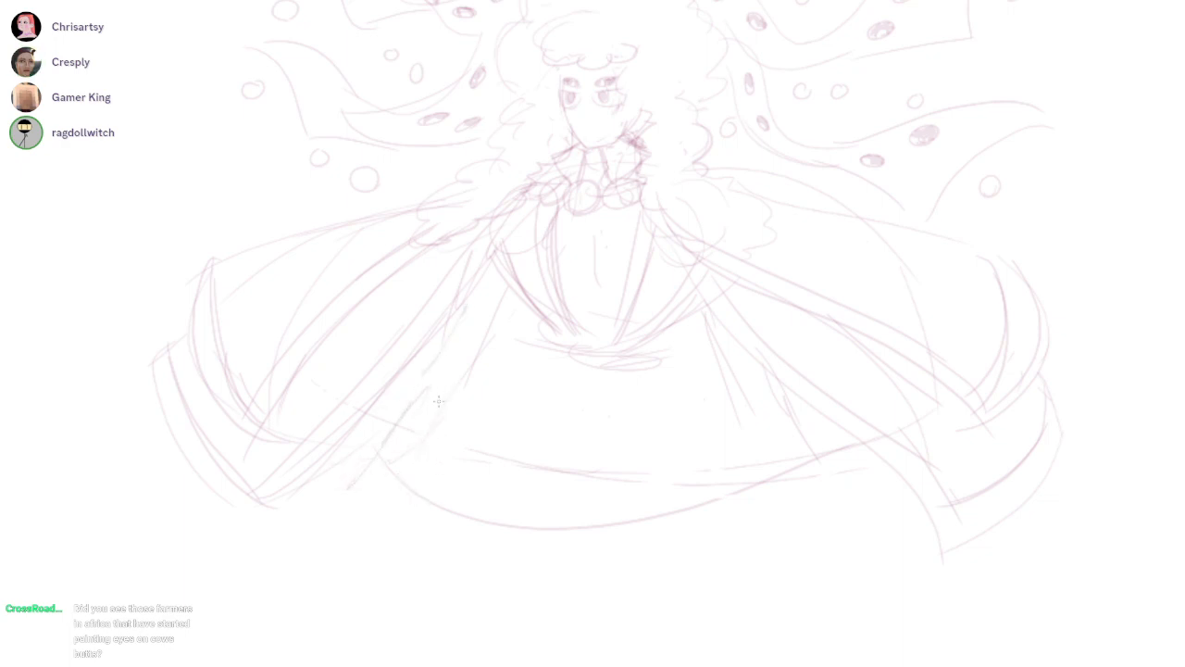
pyautogui.moveTo(440, 445)
pyautogui.mouseDown()
pyautogui.moveTo(380, 479)
pyautogui.moveTo(413, 484)
pyautogui.mouseUp()
pyautogui.moveTo(797, 297); pyautogui.dragTo(731, 349)
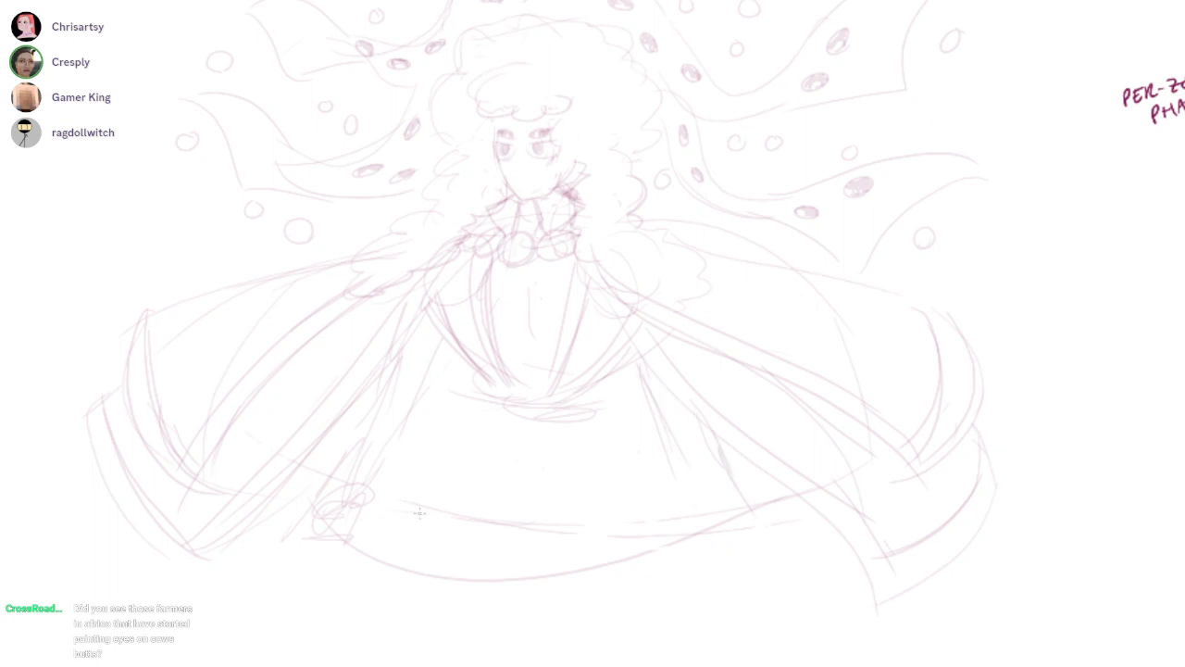
pyautogui.moveTo(470, 495); pyautogui.dragTo(476, 504)
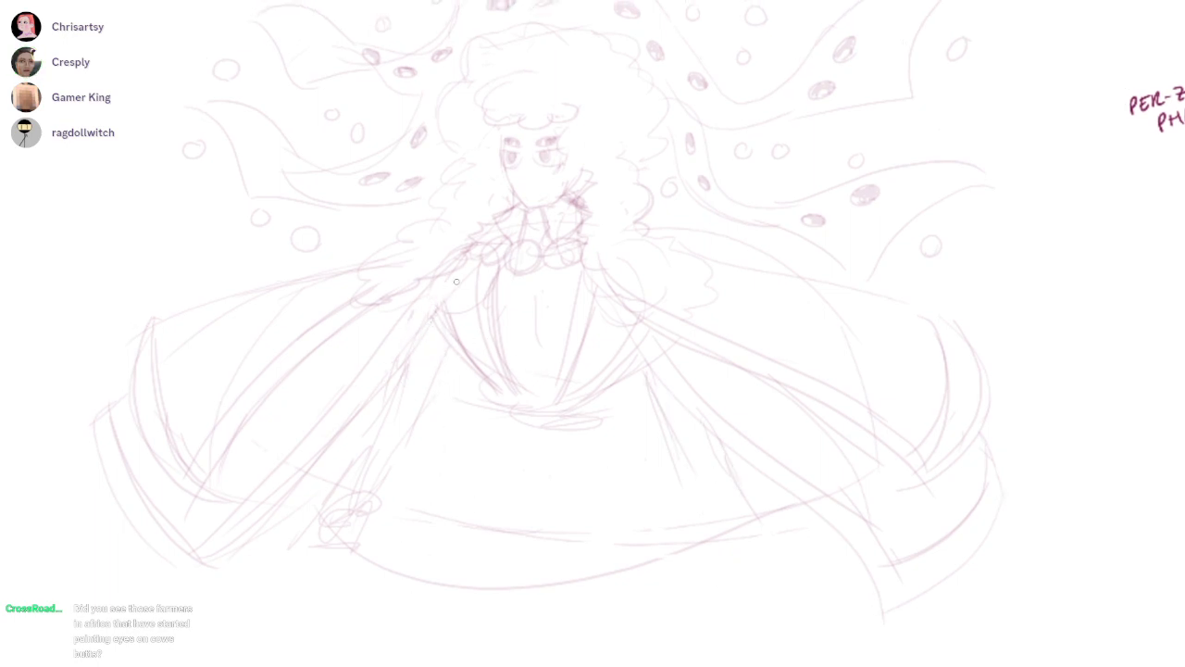
# Add fold details to the sleeves and round off the cape's lower-left corner
pyautogui.moveTo(616, 287); pyautogui.dragTo(679, 239)
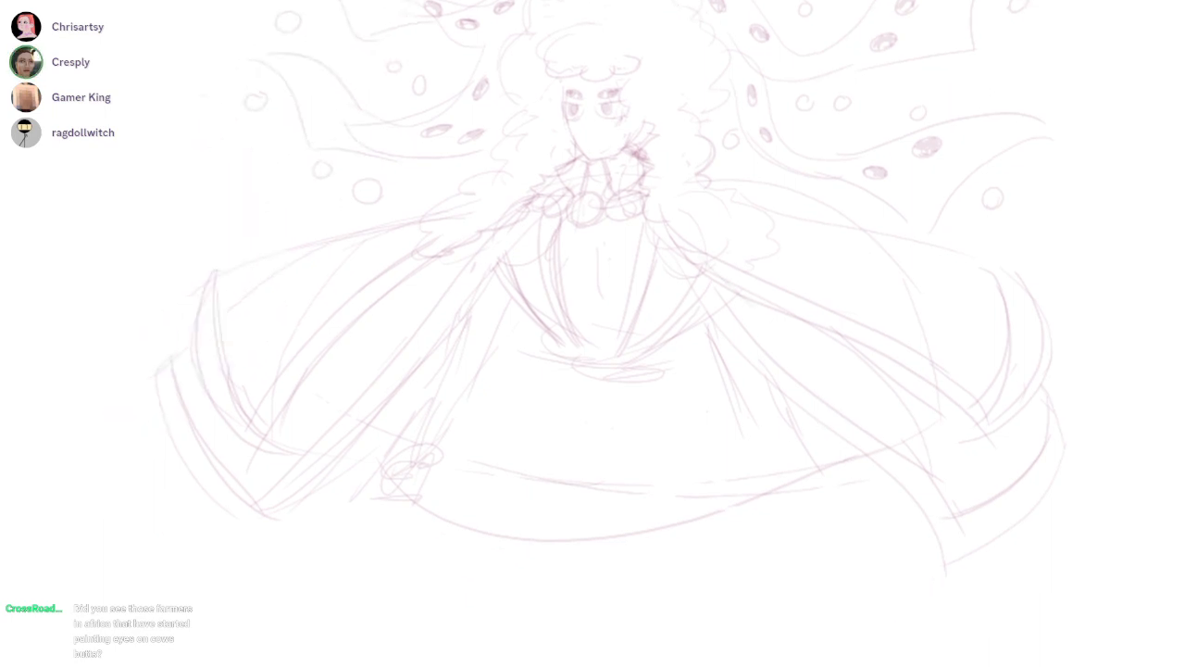
pyautogui.moveTo(724, 474); pyautogui.dragTo(749, 476)
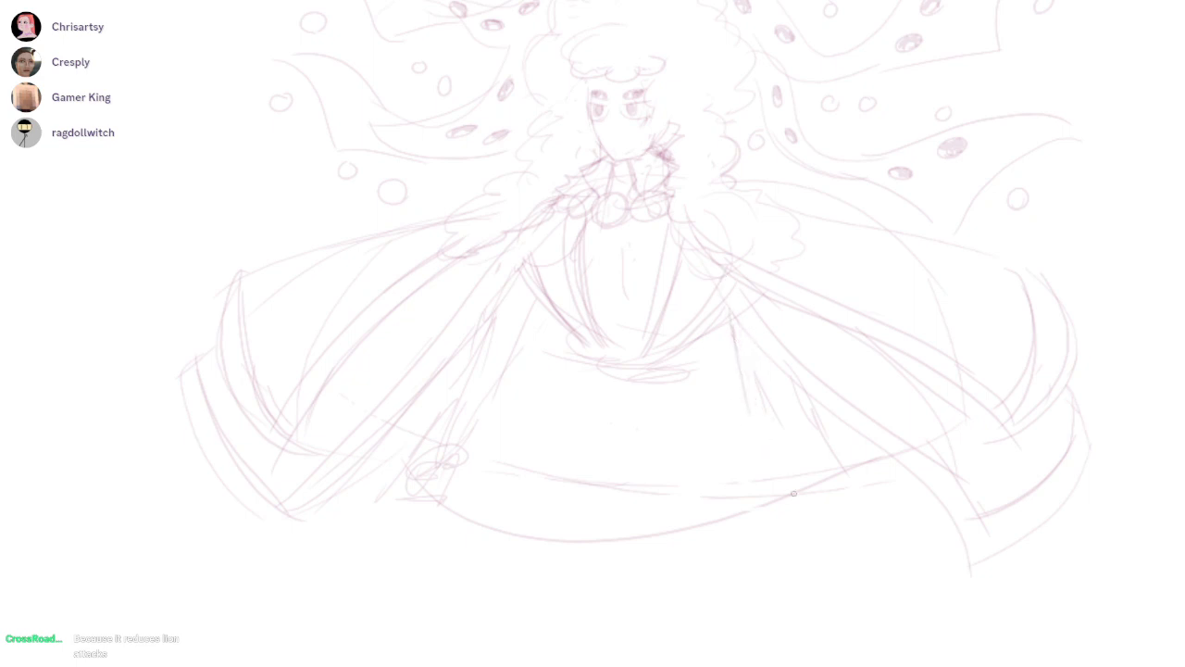
pyautogui.moveTo(786, 477); pyautogui.dragTo(824, 476)
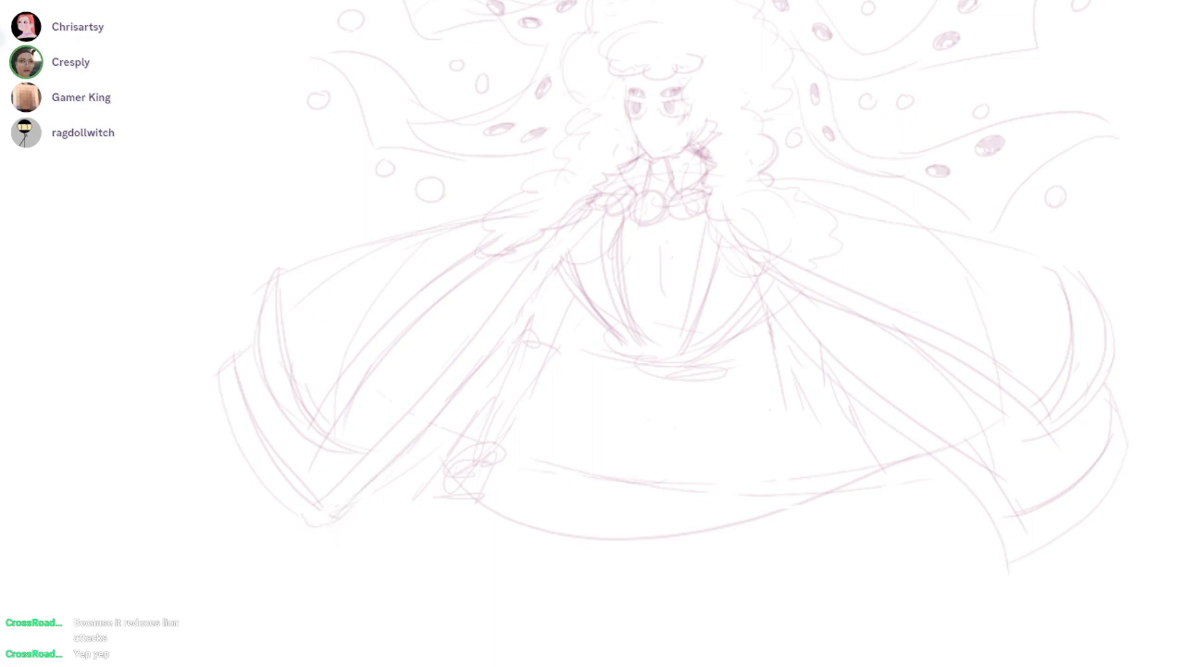
pyautogui.moveTo(332, 519); pyautogui.dragTo(301, 504)
# Sketch a jagged pointed trim along the vest's lower edge and small button ovals on its front borders
pyautogui.moveTo(691, 347); pyautogui.dragTo(602, 370)
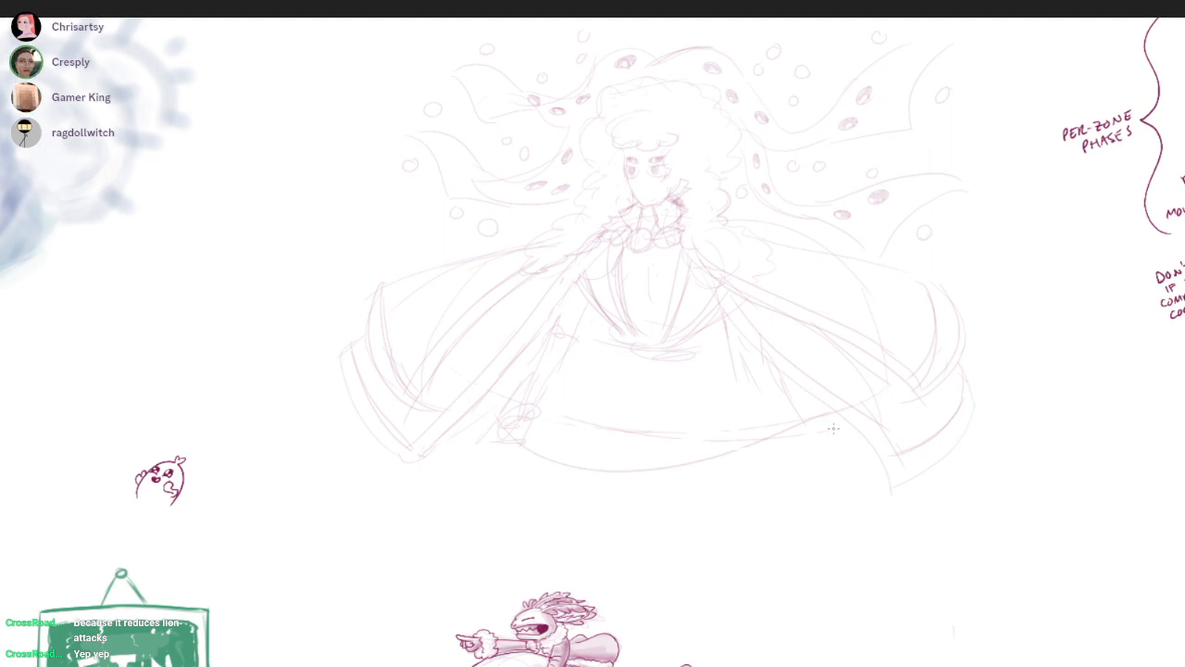
pyautogui.moveTo(653, 298); pyautogui.dragTo(807, 256)
pyautogui.moveTo(576, 355)
pyautogui.mouseDown()
pyautogui.moveTo(581, 376)
pyautogui.moveTo(617, 363)
pyautogui.moveTo(648, 379)
pyautogui.moveTo(671, 366)
pyautogui.moveTo(692, 379)
pyautogui.moveTo(715, 350)
pyautogui.moveTo(732, 370)
pyautogui.mouseUp()
pyautogui.moveTo(583, 229); pyautogui.dragTo(588, 222)
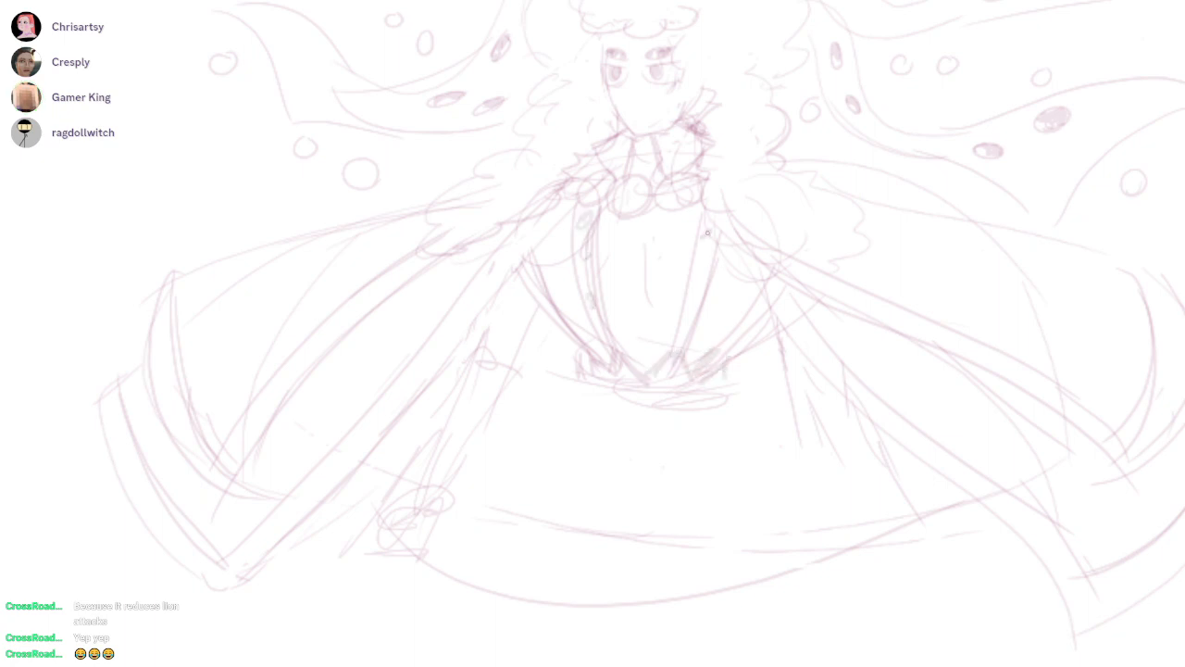
# Trace firmer double lines along both vest front borders and the outer sides of the torso
pyautogui.moveTo(602, 214); pyautogui.dragTo(632, 359)
pyautogui.moveTo(686, 218); pyautogui.dragTo(667, 342)
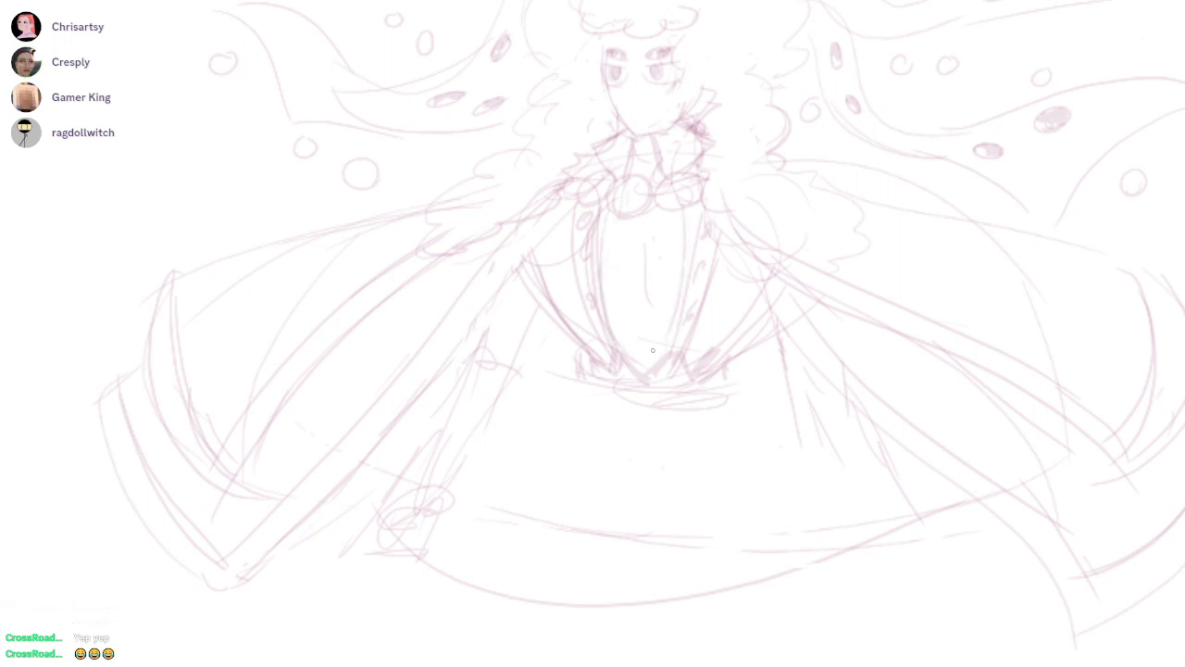
pyautogui.moveTo(708, 202); pyautogui.dragTo(684, 349)
pyautogui.moveTo(714, 233); pyautogui.dragTo(706, 306)
pyautogui.moveTo(579, 229); pyautogui.dragTo(597, 337)
pyautogui.moveTo(546, 245); pyautogui.dragTo(575, 332)
pyautogui.moveTo(521, 260); pyautogui.dragTo(588, 351)
pyautogui.moveTo(758, 275)
pyautogui.mouseDown()
pyautogui.moveTo(690, 363)
pyautogui.moveTo(728, 352)
pyautogui.mouseUp()
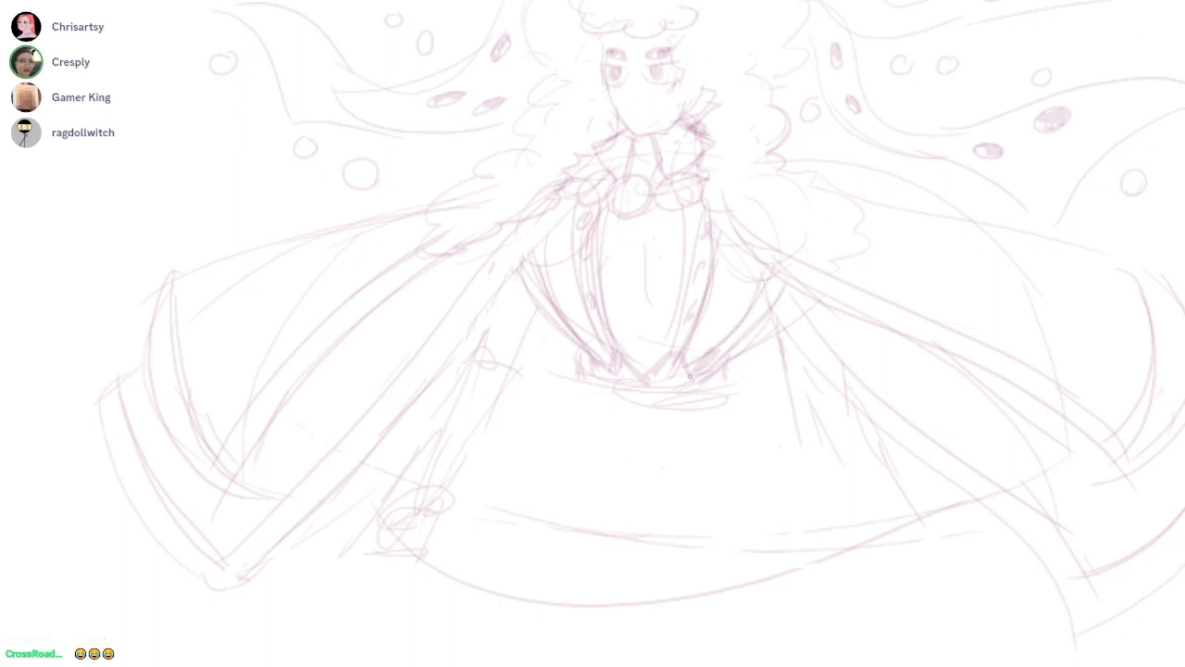
# Sketch a long leg line and straight coat folds hanging from the waist on both sides
pyautogui.moveTo(543, 334)
pyautogui.mouseDown()
pyautogui.moveTo(594, 364)
pyautogui.moveTo(570, 384)
pyautogui.moveTo(727, 399)
pyautogui.moveTo(711, 459)
pyautogui.moveTo(806, 665)
pyautogui.mouseUp()
pyautogui.hotkey('ctrl', 'z')
pyautogui.scroll(-2, 743, 414)
pyautogui.moveTo(766, 353); pyautogui.dragTo(790, 454)
pyautogui.hotkey('ctrl', 'z')
pyautogui.moveTo(743, 370); pyautogui.dragTo(784, 501)
pyautogui.moveTo(784, 373); pyautogui.dragTo(849, 561)
pyautogui.moveTo(589, 382)
pyautogui.mouseDown()
pyautogui.moveTo(561, 470)
pyautogui.moveTo(551, 454)
pyautogui.moveTo(563, 487)
pyautogui.mouseUp()
pyautogui.hotkey('ctrl', 'z')
pyautogui.hotkey('ctrl', 'z')
pyautogui.moveTo(598, 401); pyautogui.dragTo(568, 480)
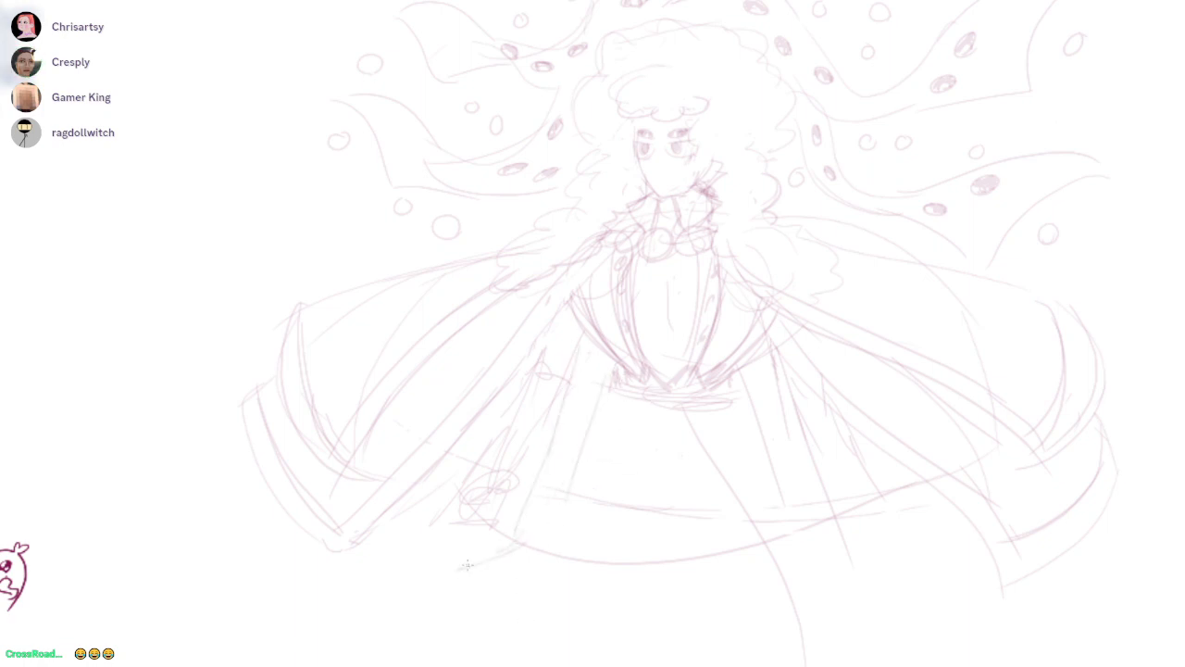
# Sketch the long left leg curves and a flowing tail sweeping below the cape and out to the right
pyautogui.scroll(-1, 505, 516)
pyautogui.moveTo(612, 389); pyautogui.dragTo(541, 648)
pyautogui.moveTo(593, 574); pyautogui.dragTo(566, 445)
pyautogui.hotkey('ctrl', 'z')
pyautogui.moveTo(581, 256)
pyautogui.mouseDown()
pyautogui.moveTo(696, 595)
pyautogui.moveTo(1150, 553)
pyautogui.mouseUp()
pyautogui.moveTo(619, 289); pyautogui.dragTo(644, 609)
pyautogui.hotkey('ctrl', 'z')
pyautogui.moveTo(651, 266); pyautogui.dragTo(673, 651)
pyautogui.moveTo(608, 361)
pyautogui.mouseDown()
pyautogui.moveTo(581, 581)
pyautogui.moveTo(661, 618)
pyautogui.mouseUp()
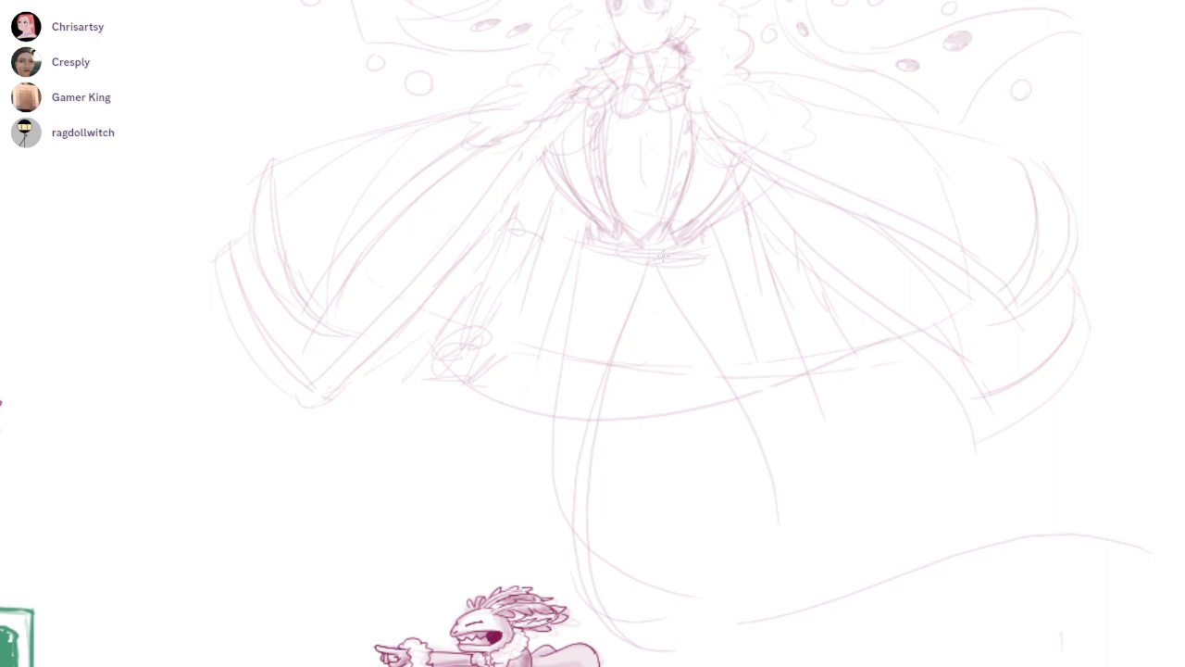
pyautogui.moveTo(634, 256); pyautogui.dragTo(587, 556)
# Erase parts of the overlapping lines on the left leg below the waist
pyautogui.press('e')
pyautogui.moveTo(614, 350); pyautogui.dragTo(574, 532)
pyautogui.moveTo(606, 392); pyautogui.dragTo(596, 437)
# Draw a second flowing shape from the waist, curving down across the first tail toward the lower right
pyautogui.press('b')
pyautogui.moveTo(639, 302); pyautogui.dragTo(857, 546)
pyautogui.hotkey('ctrl', 'z')
pyautogui.moveTo(644, 263); pyautogui.dragTo(1059, 606)
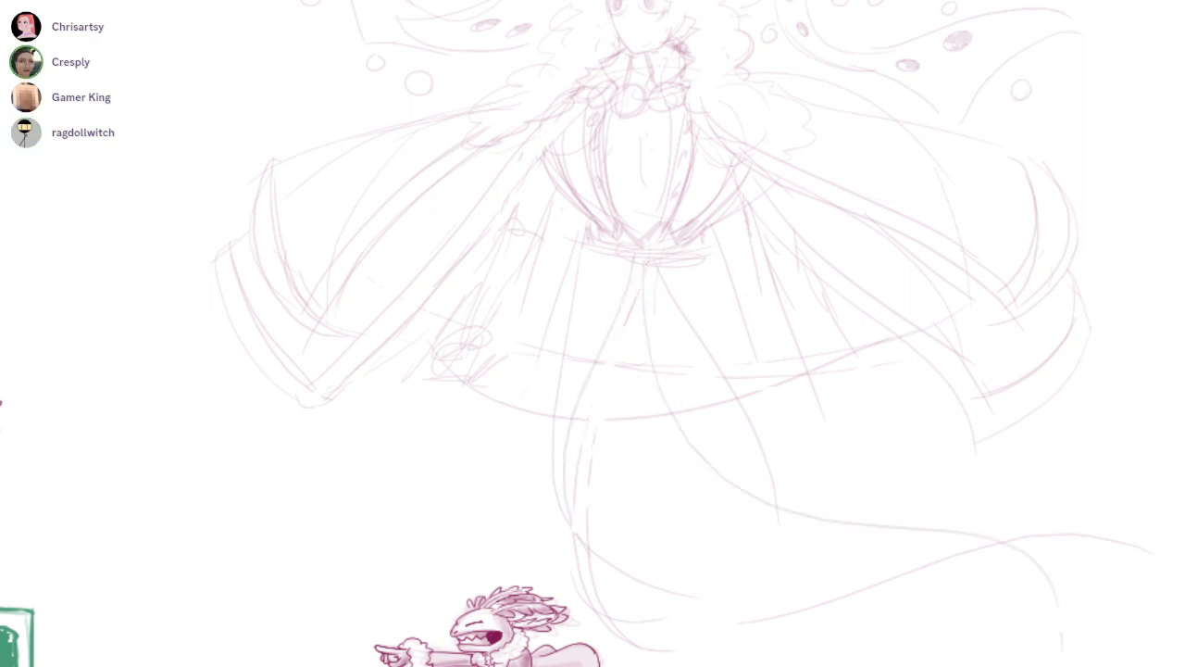
pyautogui.moveTo(797, 501); pyautogui.dragTo(1109, 656)
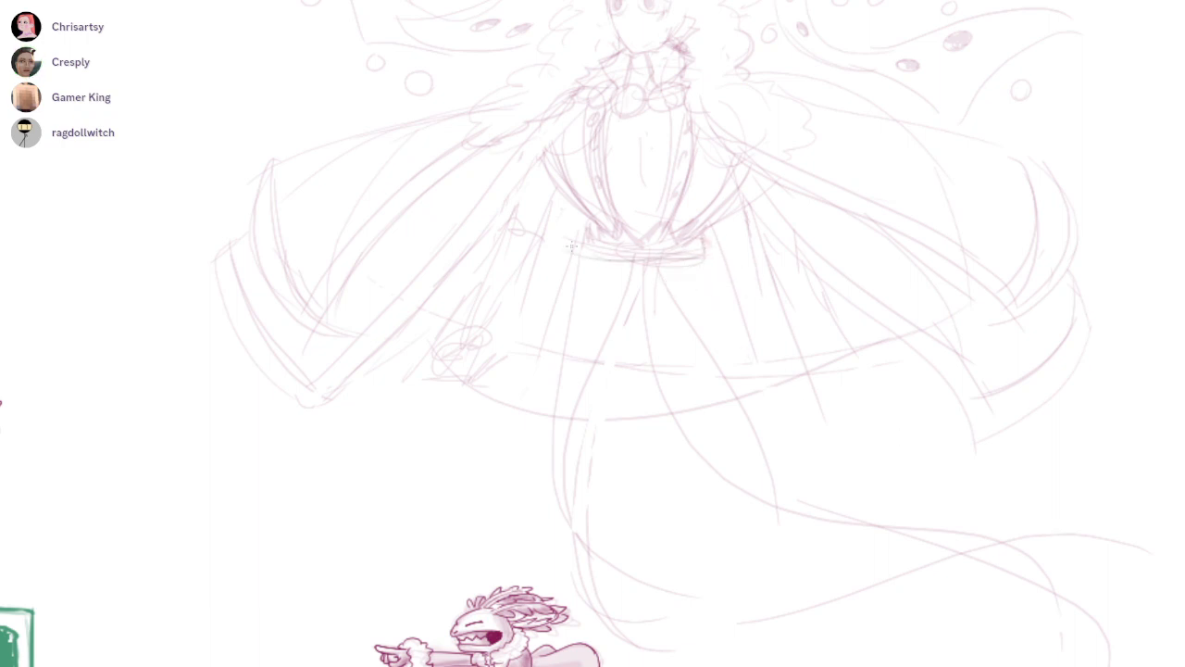
# Outline the waistband as a flat belt with closed ends below the vest's trim
pyautogui.moveTo(587, 232); pyautogui.dragTo(583, 263)
pyautogui.moveTo(704, 234); pyautogui.dragTo(705, 251)
pyautogui.moveTo(705, 256)
pyautogui.mouseDown()
pyautogui.moveTo(634, 259)
pyautogui.moveTo(598, 245)
pyautogui.mouseUp()
# Draw a long tail edge from below the belt, curving down and sweeping out to the right beneath the cape
pyautogui.moveTo(604, 305); pyautogui.dragTo(1137, 429)
pyautogui.hotkey('ctrl', 'z')
pyautogui.moveTo(605, 323); pyautogui.dragTo(1135, 439)
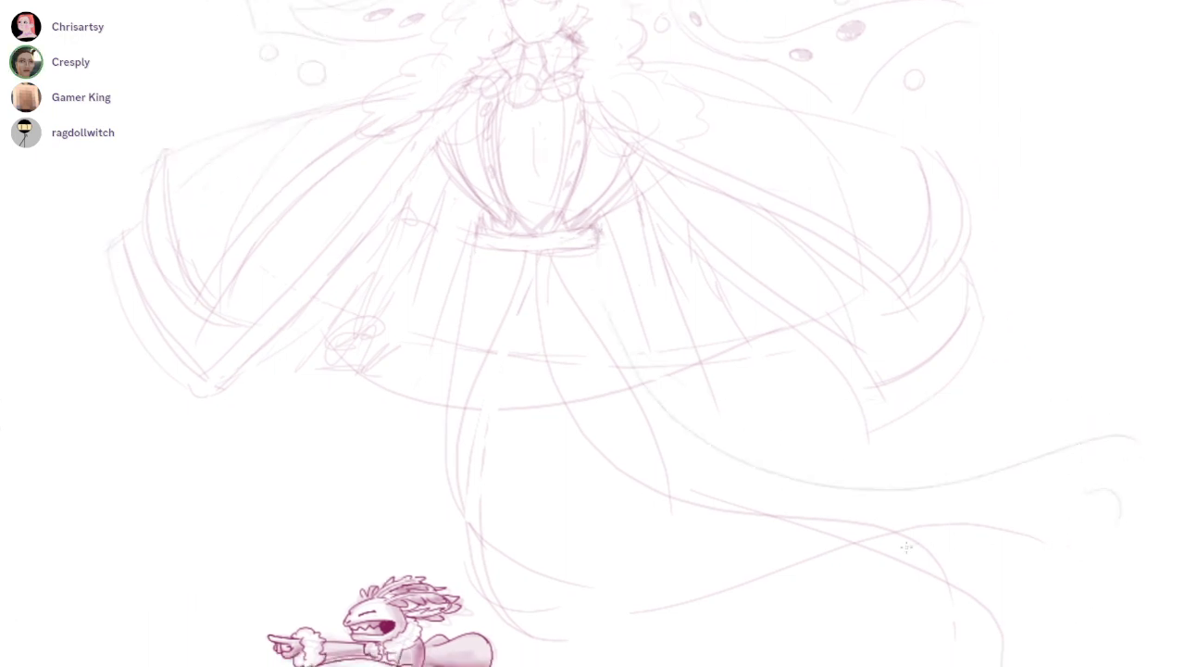
# Branch a narrower strand off the upper tail, rising to a pointed tip below the right cape corner
pyautogui.moveTo(767, 474); pyautogui.dragTo(742, 481)
pyautogui.moveTo(742, 482)
pyautogui.mouseDown()
pyautogui.moveTo(945, 437)
pyautogui.moveTo(929, 469)
pyautogui.mouseUp()
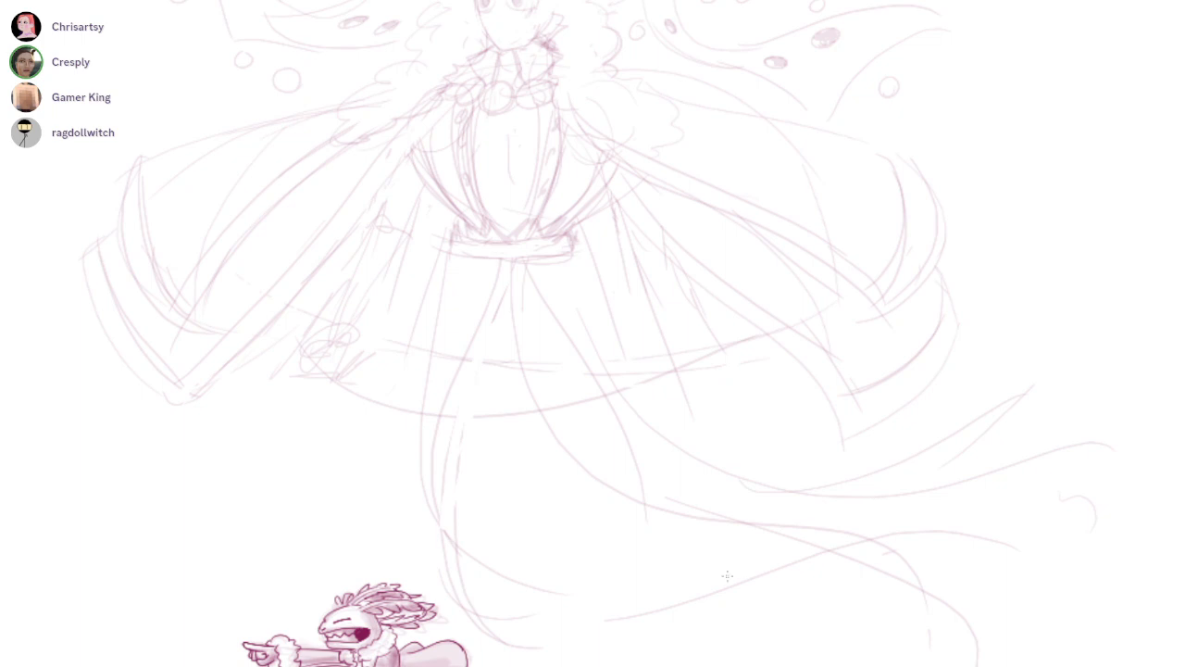
pyautogui.hotkey('ctrl', 'z')
pyautogui.moveTo(1011, 389)
pyautogui.mouseDown()
pyautogui.moveTo(1076, 393)
pyautogui.moveTo(870, 489)
pyautogui.mouseUp()
pyautogui.hotkey('ctrl', 'z')
pyautogui.moveTo(950, 462); pyautogui.dragTo(816, 495)
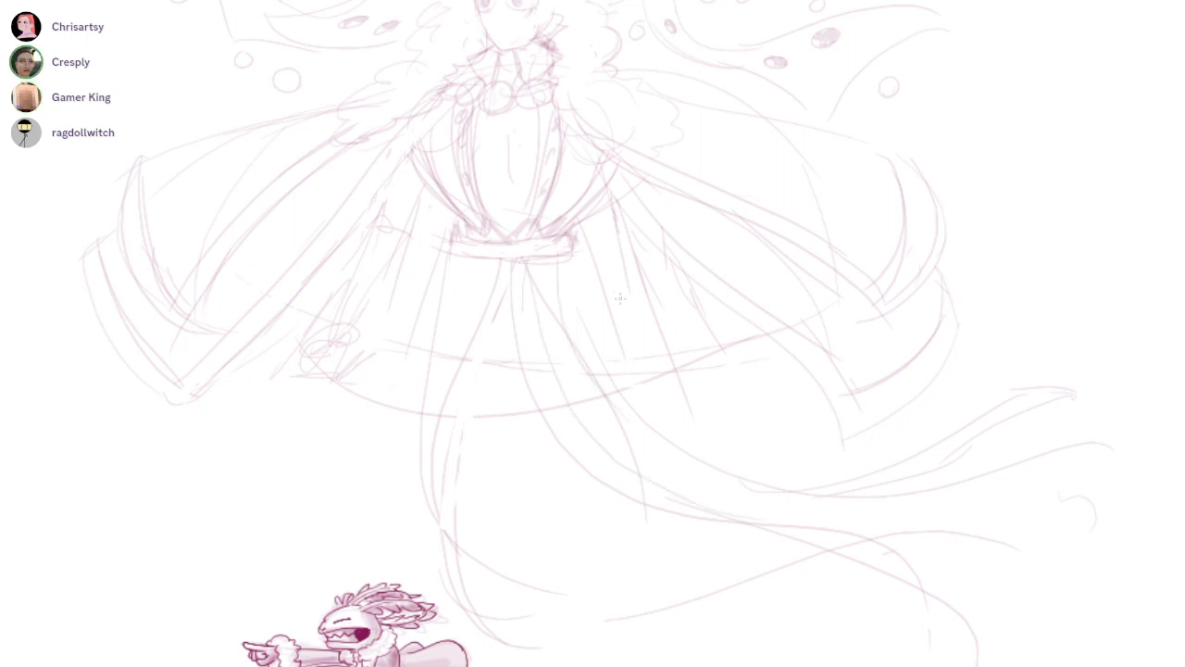
# Add fold lines from the belt down both sides of the skirt and a second lower edge to the bottom tail's curve
pyautogui.moveTo(481, 257); pyautogui.dragTo(435, 540)
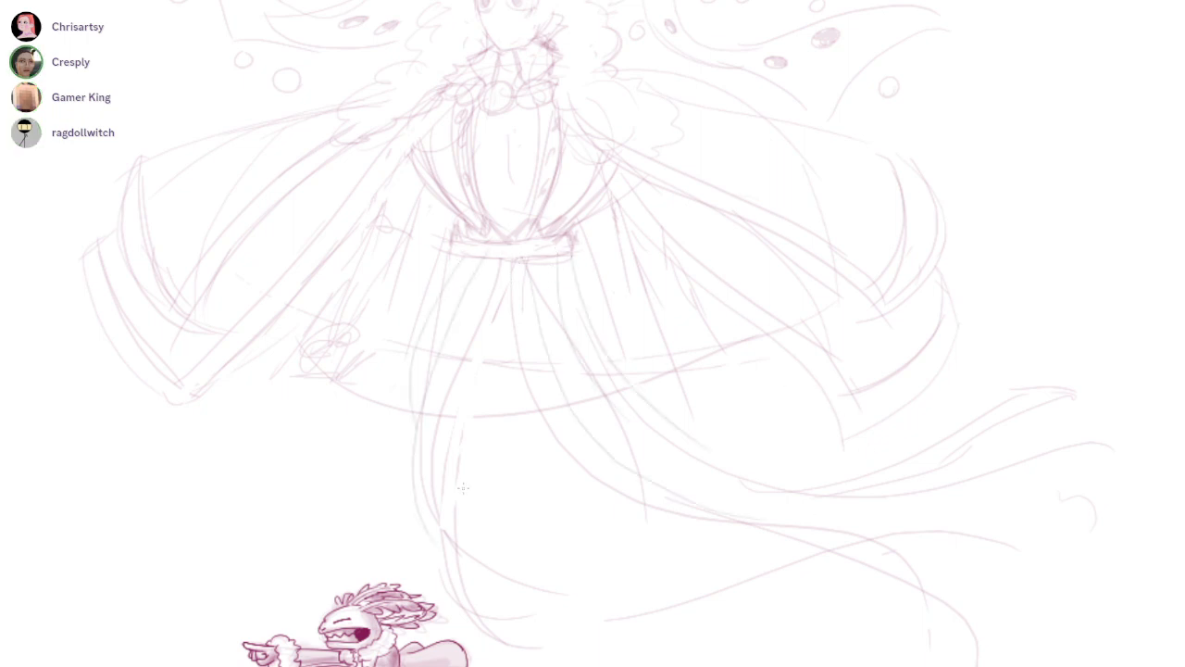
pyautogui.moveTo(452, 485)
pyautogui.mouseDown()
pyautogui.moveTo(519, 595)
pyautogui.moveTo(672, 611)
pyautogui.mouseUp()
pyautogui.hotkey('ctrl', 'z')
pyautogui.moveTo(523, 599); pyautogui.dragTo(755, 594)
pyautogui.moveTo(685, 611); pyautogui.dragTo(636, 591)
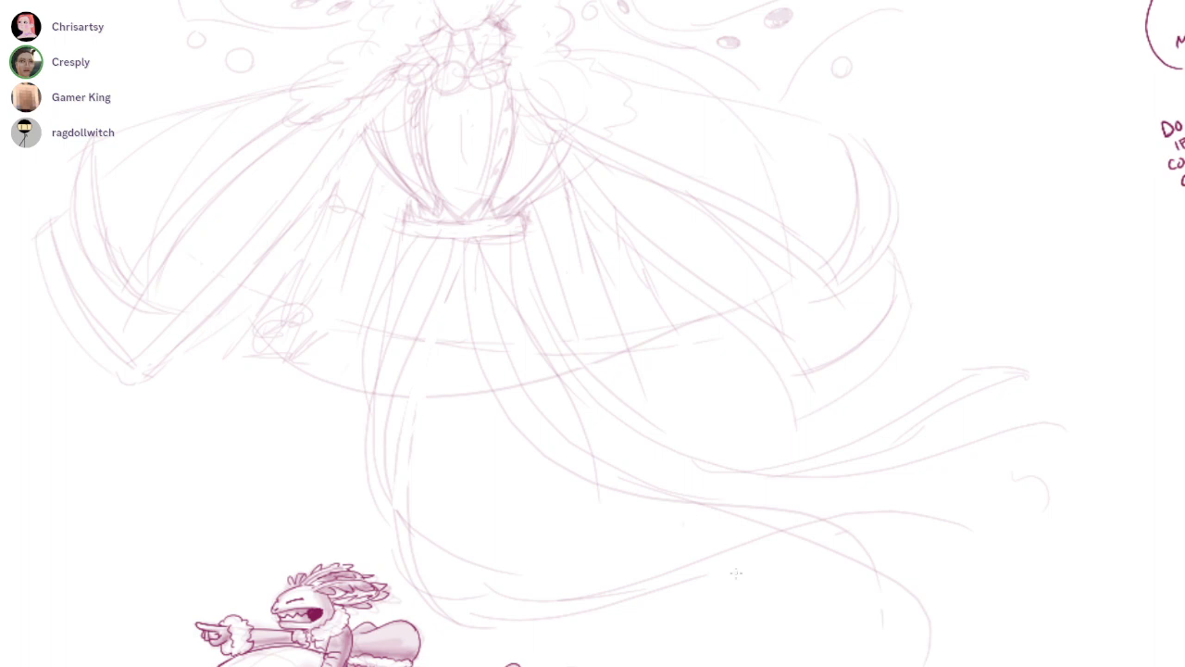
# Draw another long edge along the middle tail, flowing down to a tip at the lower right
pyautogui.moveTo(639, 505)
pyautogui.mouseDown()
pyautogui.moveTo(756, 524)
pyautogui.moveTo(998, 635)
pyautogui.mouseUp()
pyautogui.hotkey('ctrl', 'z')
pyautogui.moveTo(592, 451); pyautogui.dragTo(987, 618)
pyautogui.hotkey('ctrl', 'z')
pyautogui.moveTo(579, 448); pyautogui.dragTo(973, 621)
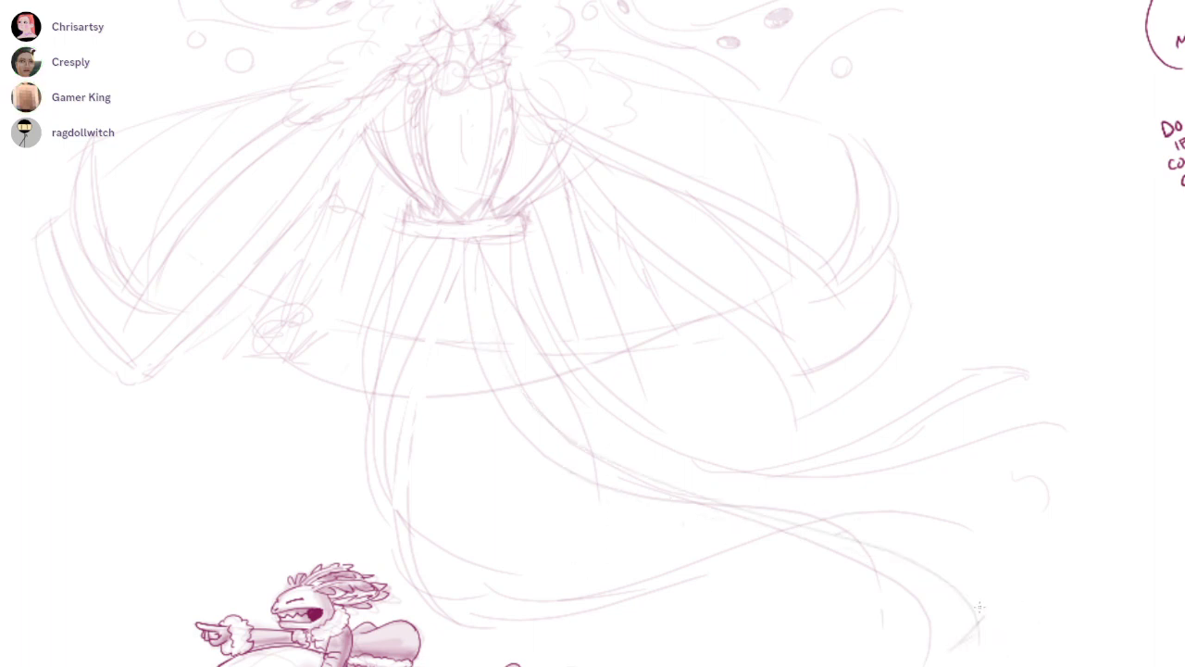
# Extend the upper tail's lines to the right and close its wide end with a rounded tip
pyautogui.moveTo(550, 393)
pyautogui.mouseDown()
pyautogui.moveTo(768, 490)
pyautogui.moveTo(1098, 476)
pyautogui.mouseUp()
pyautogui.moveTo(1057, 420); pyautogui.dragTo(1096, 475)
pyautogui.moveTo(1013, 355); pyautogui.dragTo(998, 410)
pyautogui.moveTo(672, 497)
pyautogui.mouseDown()
pyautogui.moveTo(748, 511)
pyautogui.moveTo(708, 507)
pyautogui.moveTo(714, 532)
pyautogui.mouseUp()
# Sketch frilled cuffs with jagged fringes at the ends of the left and right outer arms
pyautogui.keyDown('ctrl'); pyautogui.click(672, 497); pyautogui.keyUp('ctrl')
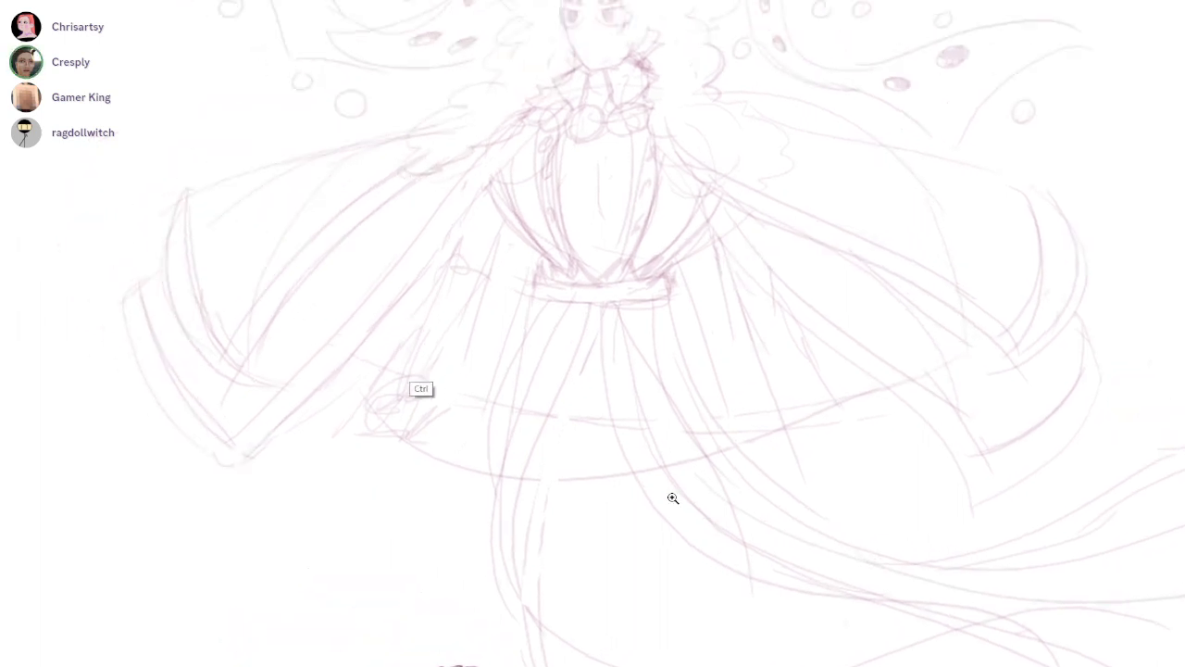
pyautogui.keyDown('ctrl'); pyautogui.click(407, 394); pyautogui.keyUp('ctrl')
pyautogui.moveTo(345, 407)
pyautogui.mouseDown()
pyautogui.moveTo(392, 426)
pyautogui.moveTo(332, 457)
pyautogui.moveTo(361, 471)
pyautogui.moveTo(374, 438)
pyautogui.mouseUp()
pyautogui.hotkey('ctrl', 'z')
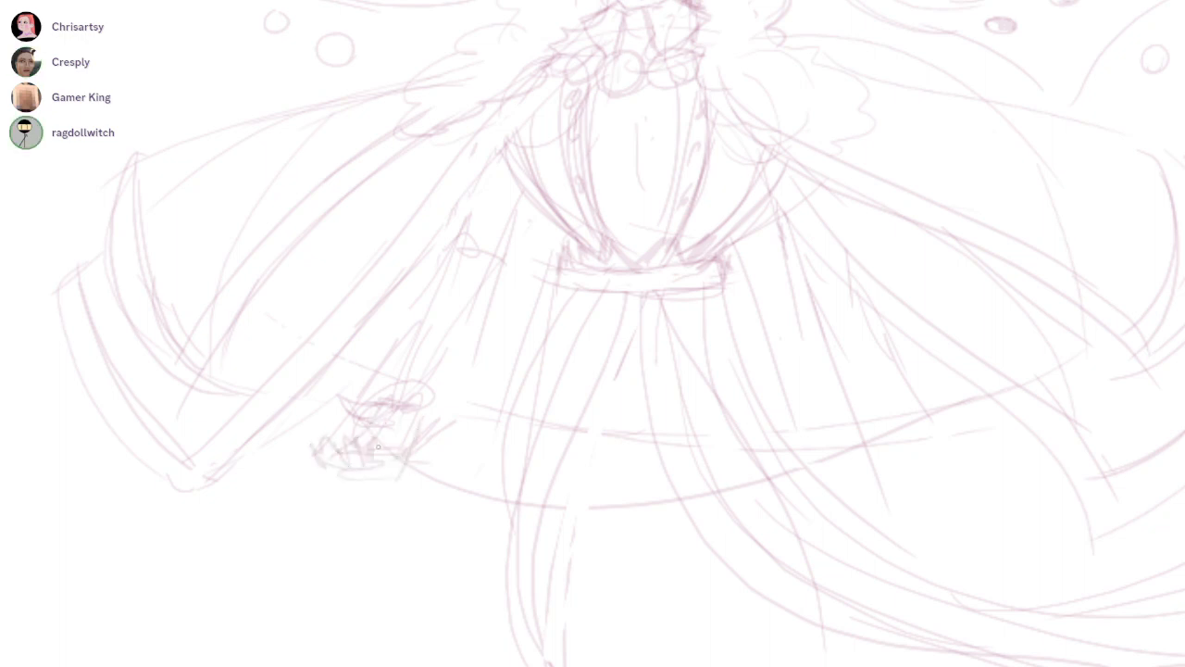
pyautogui.moveTo(767, 447); pyautogui.dragTo(672, 497)
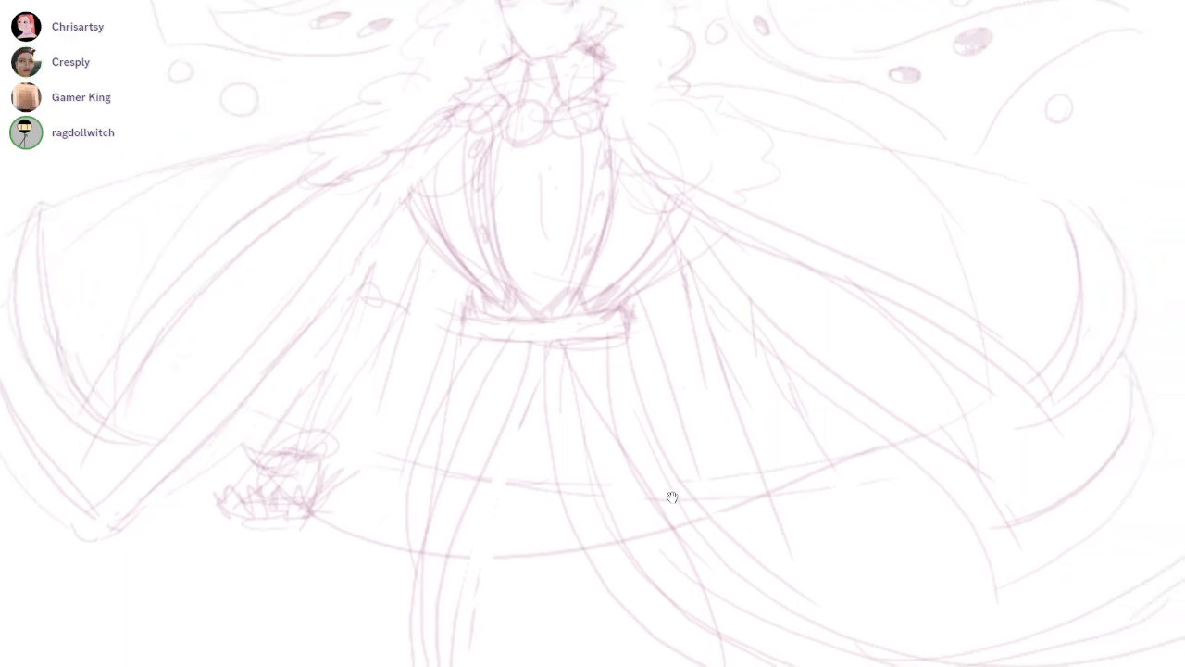
pyautogui.moveTo(711, 169)
pyautogui.mouseDown()
pyautogui.moveTo(788, 392)
pyautogui.moveTo(761, 463)
pyautogui.moveTo(815, 434)
pyautogui.moveTo(792, 459)
pyautogui.moveTo(883, 444)
pyautogui.mouseUp()
pyautogui.moveTo(891, 359); pyautogui.dragTo(672, 497)
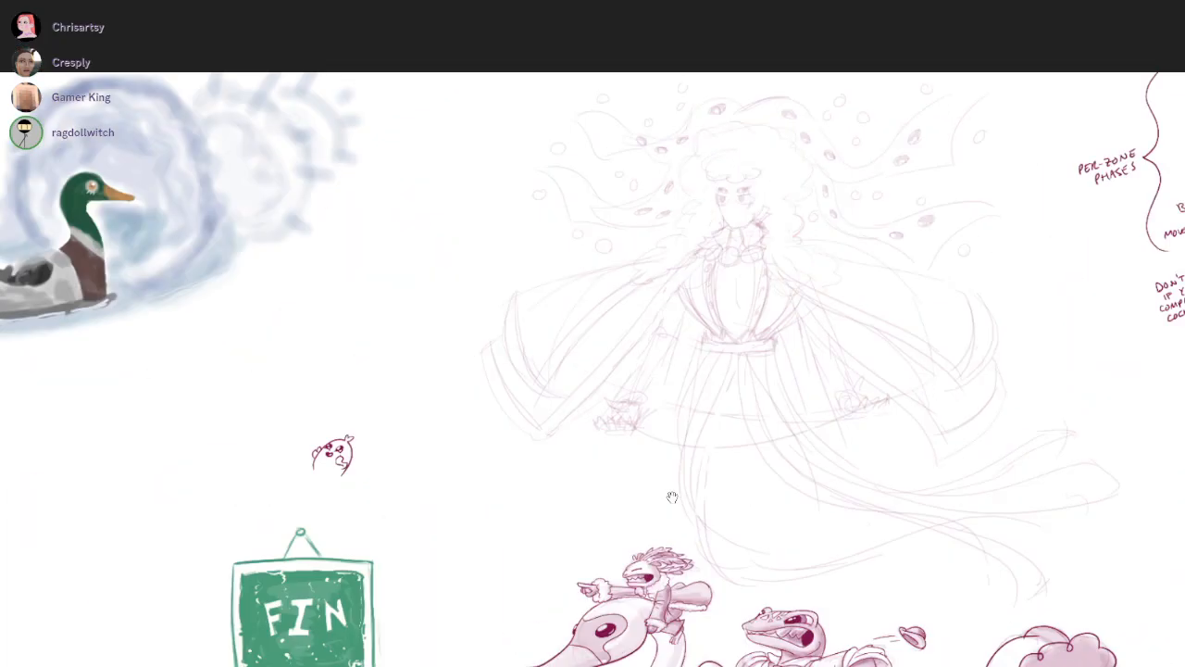
pyautogui.moveTo(743, 534); pyautogui.dragTo(673, 497)
pyautogui.scroll(5, 671, 157)
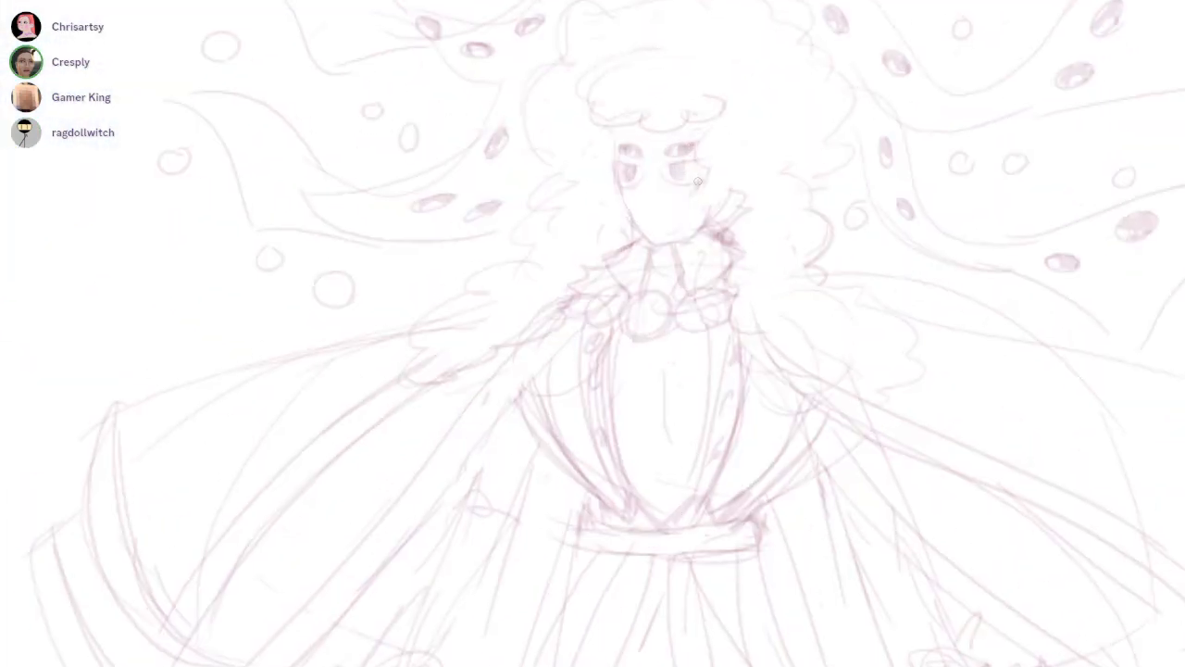
pyautogui.moveTo(654, 136)
pyautogui.mouseDown()
pyautogui.moveTo(681, 189)
pyautogui.moveTo(661, 219)
pyautogui.moveTo(665, 178)
pyautogui.moveTo(661, 203)
pyautogui.mouseUp()
pyautogui.moveTo(760, 439); pyautogui.dragTo(701, 519)
pyautogui.moveTo(701, 519); pyautogui.dragTo(676, 465)
pyautogui.hotkey('ctrl', 'z')
pyautogui.hotkey('ctrl', 'z')
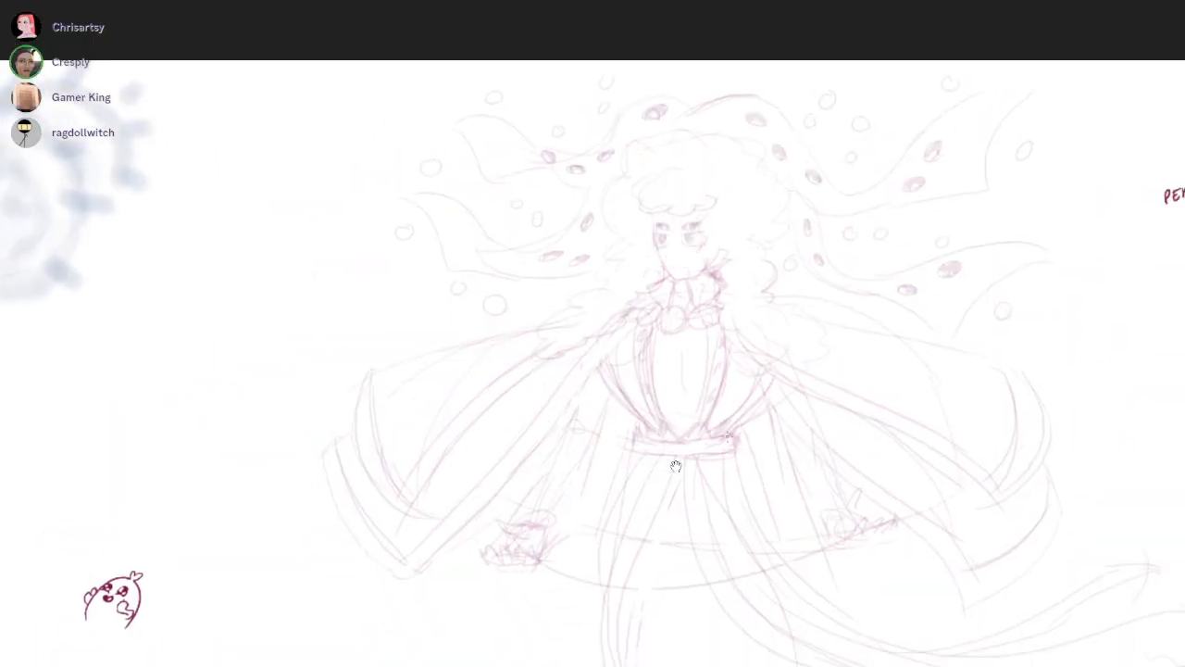
pyautogui.scroll(-4, 676, 466)
pyautogui.scroll(1, 676, 466)
pyautogui.scroll(2, 676, 466)
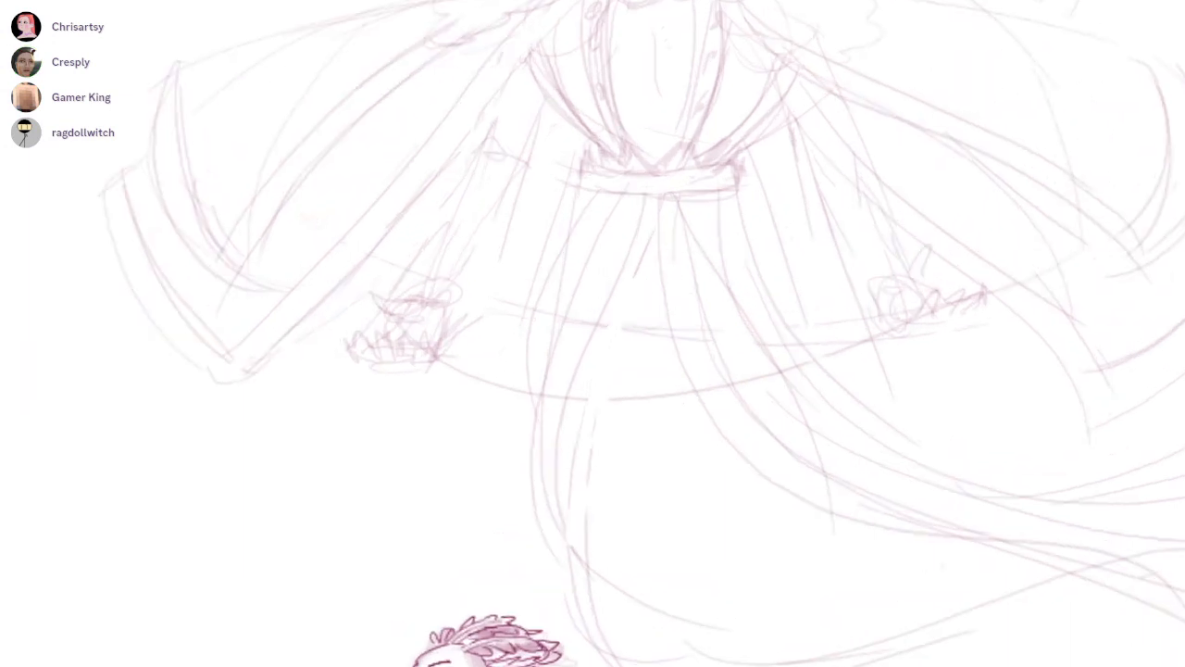
# Redraw the central fold lines where the skirt parts below the belt and erase the stray marks around them
pyautogui.moveTo(642, 213); pyautogui.dragTo(602, 317)
pyautogui.moveTo(653, 192); pyautogui.dragTo(679, 353)
pyautogui.press('e')
pyautogui.moveTo(649, 241); pyautogui.dragTo(636, 278)
pyautogui.moveTo(552, 306); pyautogui.dragTo(524, 476)
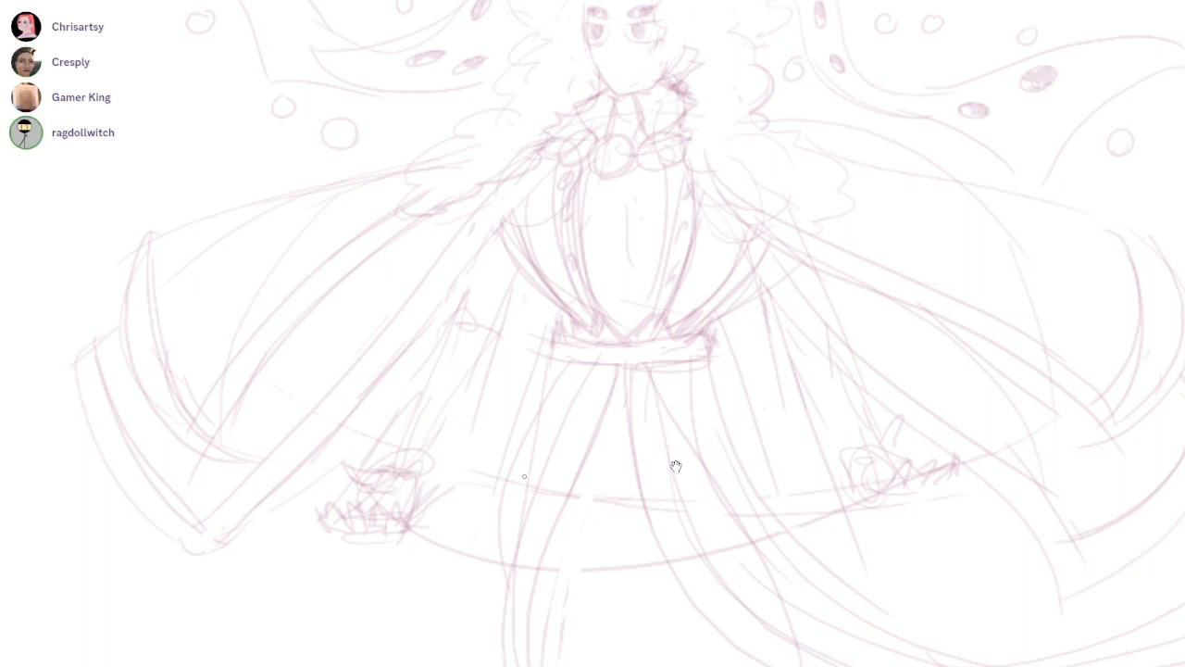
# Rework the curved outer edges of the vest, cleaning up the right trim down to the belt
pyautogui.moveTo(518, 220); pyautogui.dragTo(576, 322)
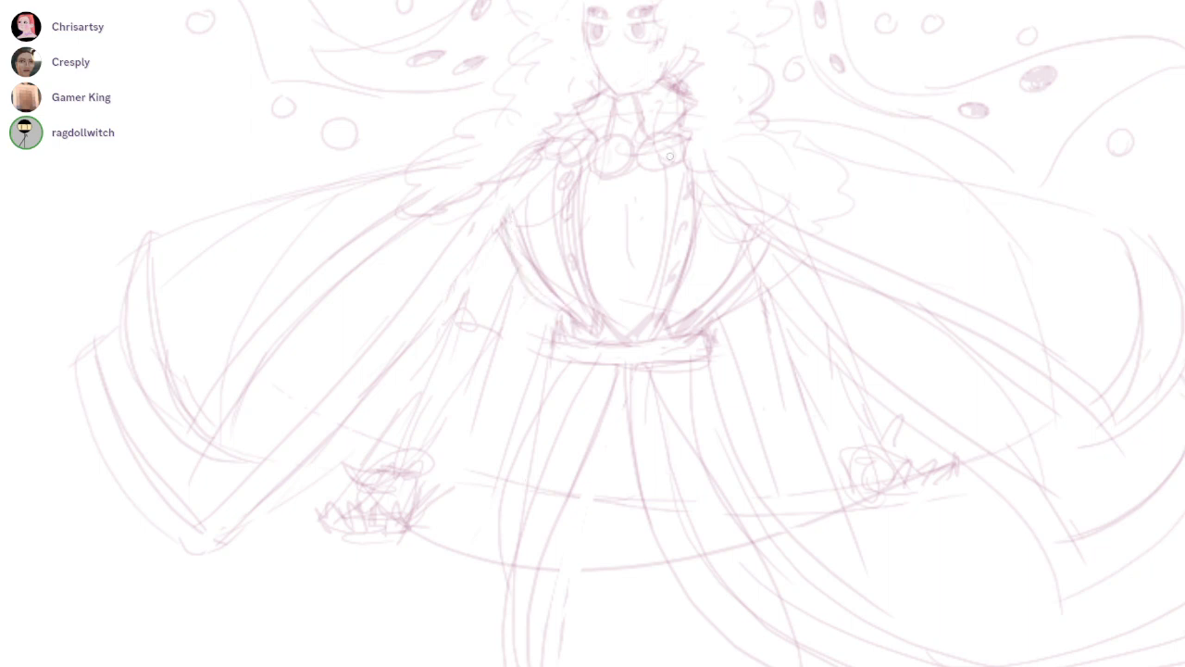
pyautogui.scroll(2, 675, 466)
pyautogui.moveTo(769, 289); pyautogui.dragTo(687, 369)
pyautogui.moveTo(797, 243); pyautogui.dragTo(722, 348)
pyautogui.moveTo(726, 339)
pyautogui.mouseDown()
pyautogui.moveTo(790, 233)
pyautogui.moveTo(731, 333)
pyautogui.mouseUp()
pyautogui.moveTo(797, 240); pyautogui.dragTo(738, 348)
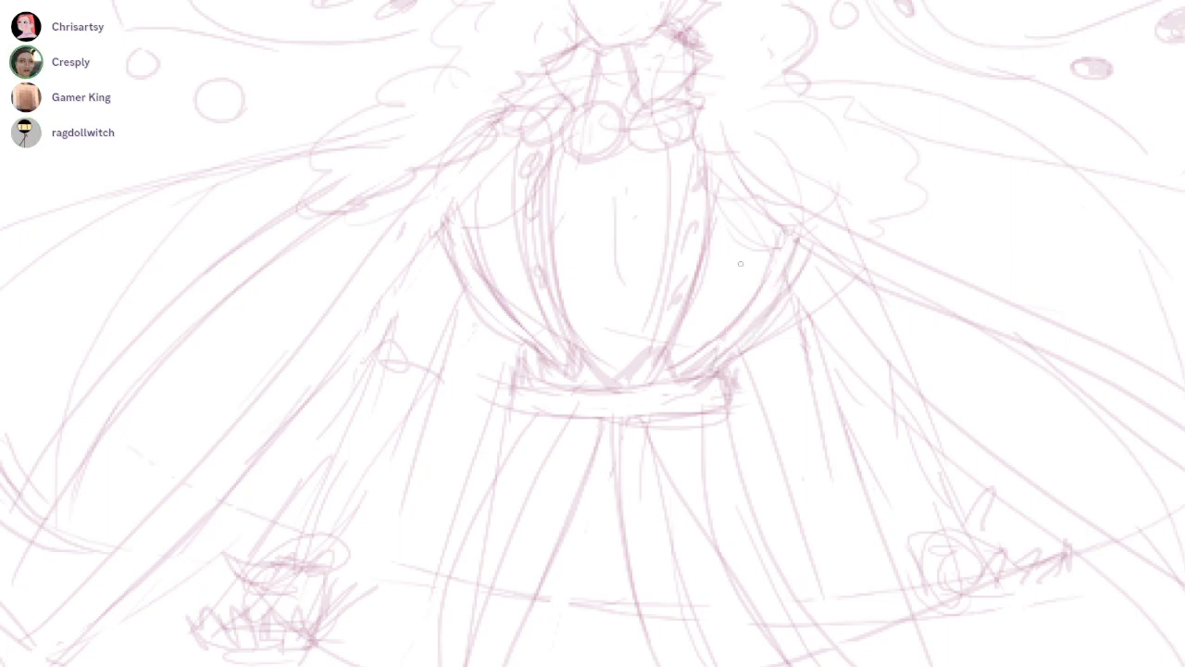
# Erase the old buttons on the vest's left trim and add a curved seam between the two left trims
pyautogui.moveTo(674, 368); pyautogui.dragTo(676, 466)
pyautogui.moveTo(727, 325); pyautogui.dragTo(492, 540)
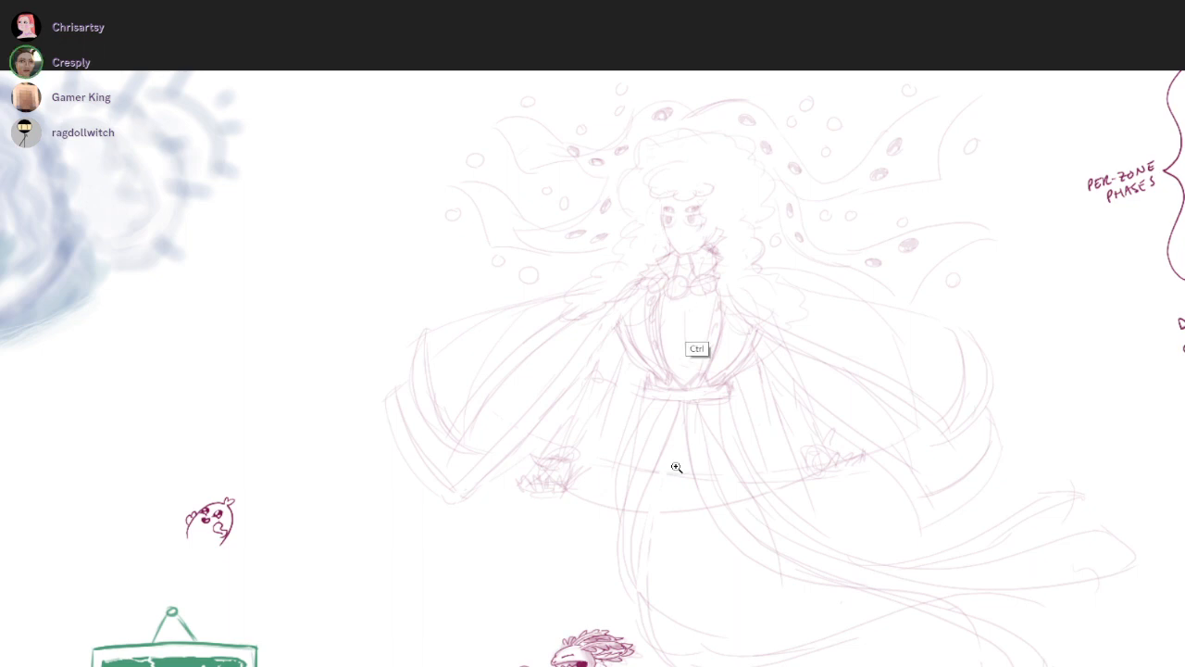
pyautogui.moveTo(691, 324); pyautogui.dragTo(741, 185)
pyautogui.moveTo(738, 259)
pyautogui.mouseDown()
pyautogui.moveTo(706, 451)
pyautogui.moveTo(756, 363)
pyautogui.mouseUp()
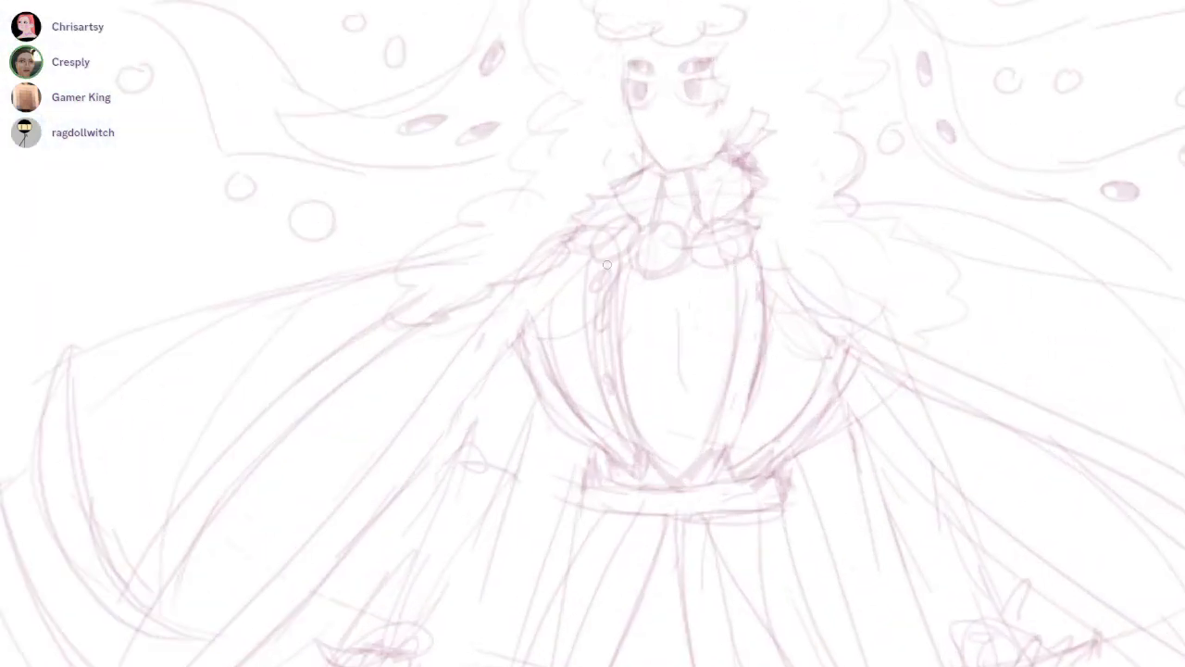
pyautogui.moveTo(618, 413); pyautogui.dragTo(620, 262)
pyautogui.moveTo(548, 302)
pyautogui.mouseDown()
pyautogui.moveTo(575, 435)
pyautogui.moveTo(560, 380)
pyautogui.moveTo(586, 429)
pyautogui.mouseUp()
pyautogui.hotkey('ctrl', 'z')
pyautogui.press('e')
pyautogui.moveTo(544, 355); pyautogui.dragTo(538, 347)
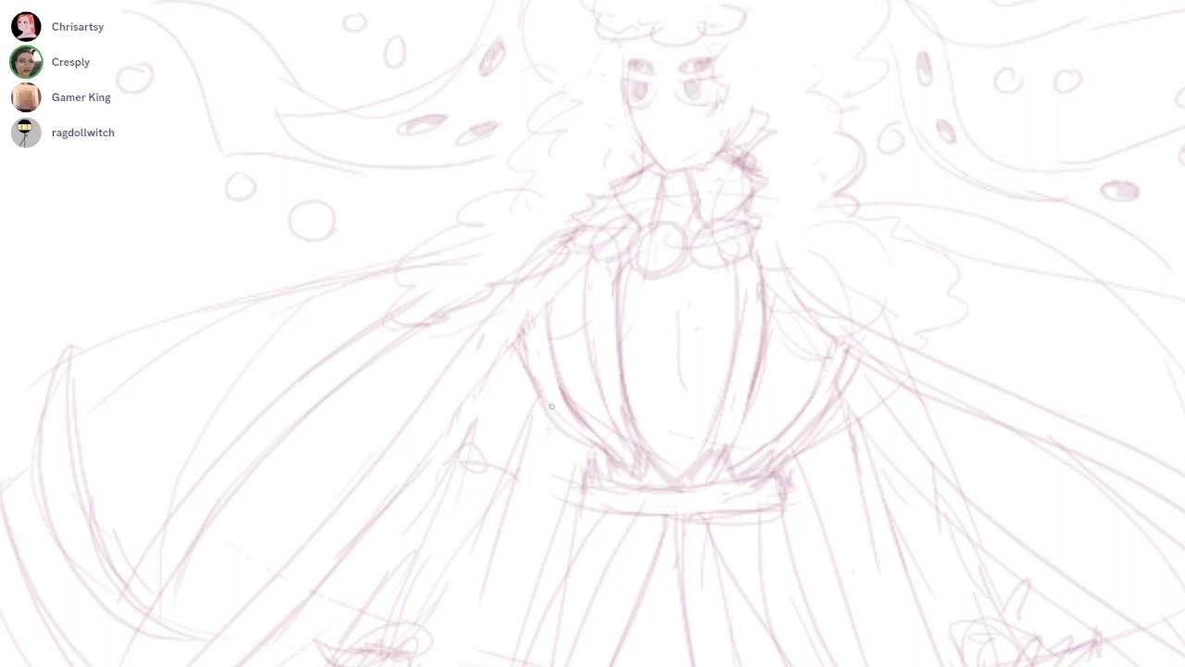
# Draw small oval buttons down the inner and outer trims on both sides of the vest
pyautogui.moveTo(597, 277); pyautogui.dragTo(604, 270)
pyautogui.moveTo(598, 344); pyautogui.dragTo(603, 336)
pyautogui.moveTo(615, 399); pyautogui.dragTo(620, 392)
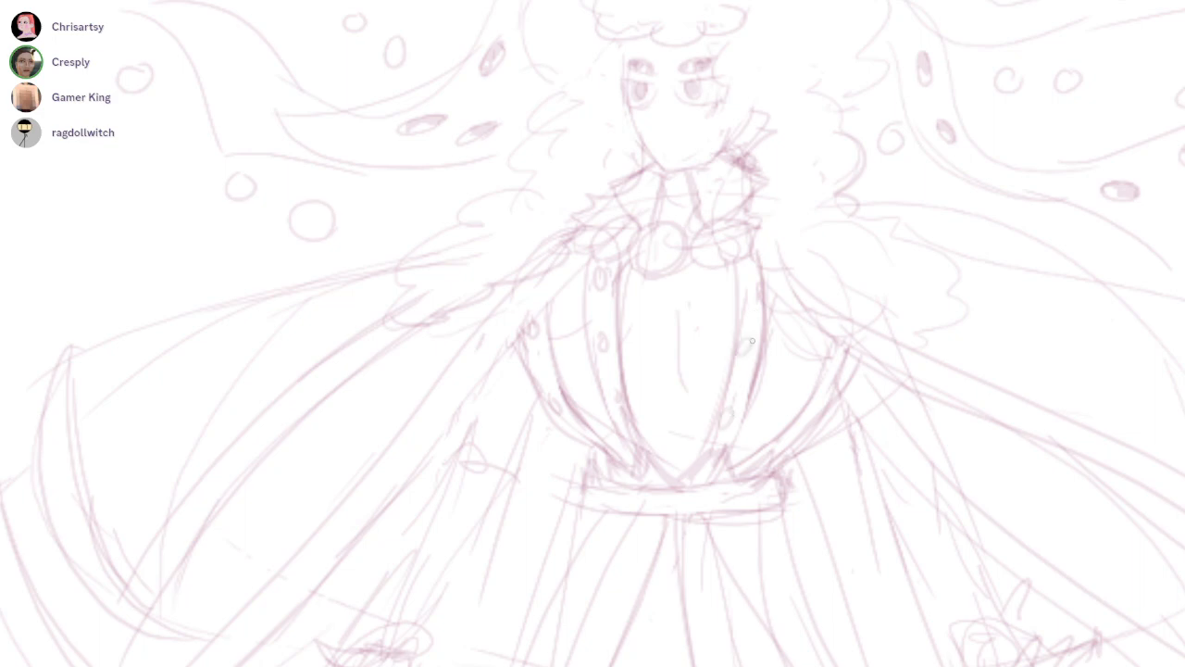
pyautogui.moveTo(828, 364); pyautogui.dragTo(831, 366)
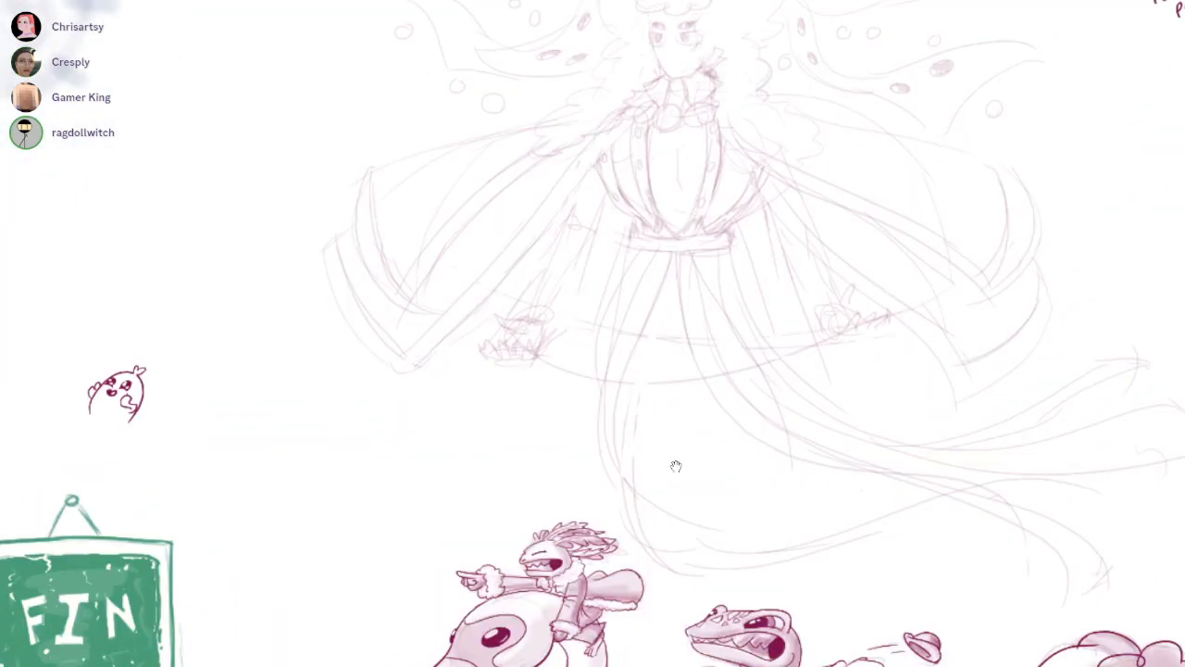
pyautogui.moveTo(823, 349); pyautogui.dragTo(799, 376)
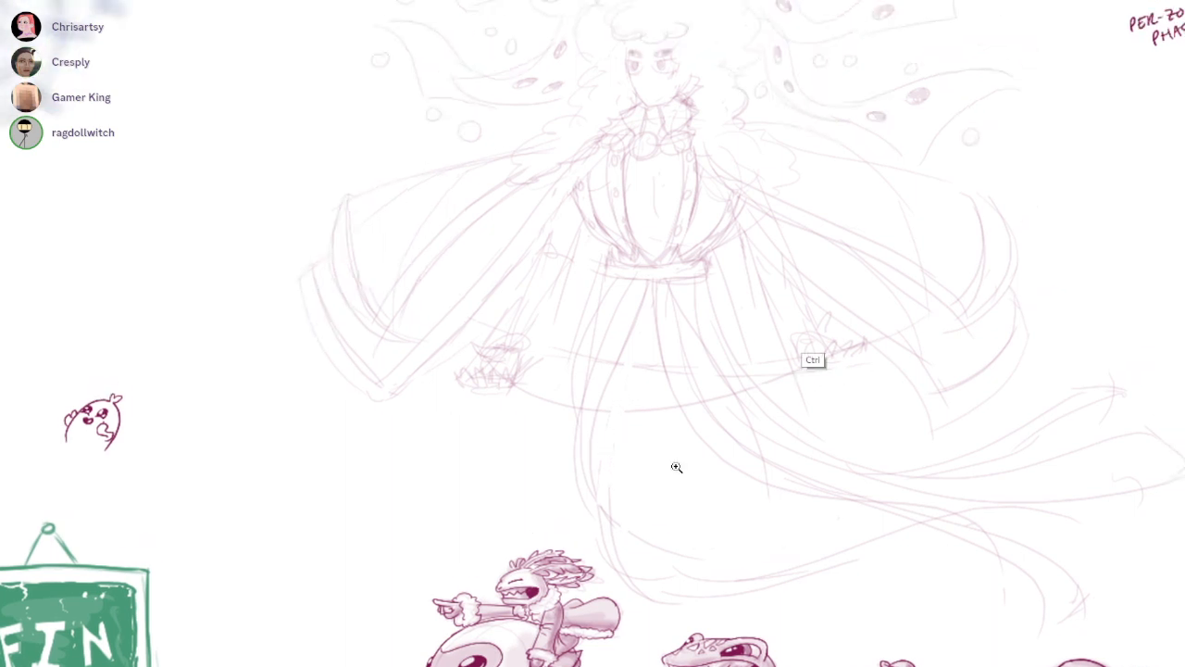
# Sketch a second frilled cuff beside the skirt, inward from the right outer arm's cuff
pyautogui.scroll(3, 799, 376)
pyautogui.moveTo(718, 387)
pyautogui.mouseDown()
pyautogui.moveTo(765, 370)
pyautogui.moveTo(761, 396)
pyautogui.mouseUp()
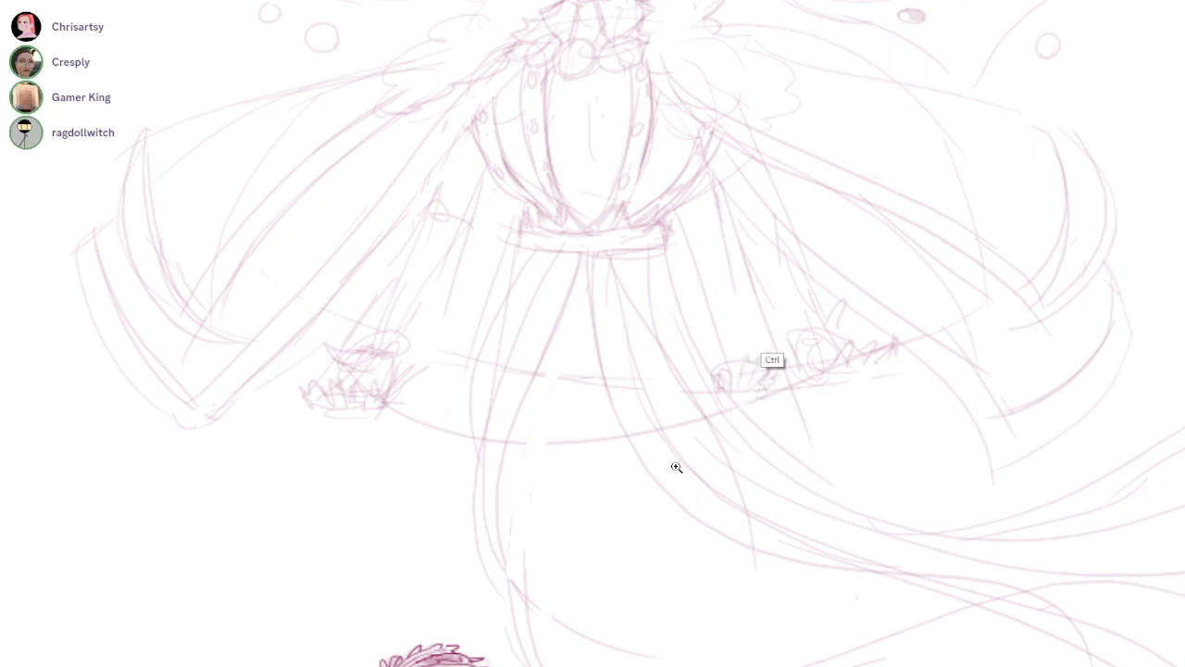
pyautogui.scroll(2, 770, 366)
pyautogui.moveTo(639, 461); pyautogui.dragTo(676, 465)
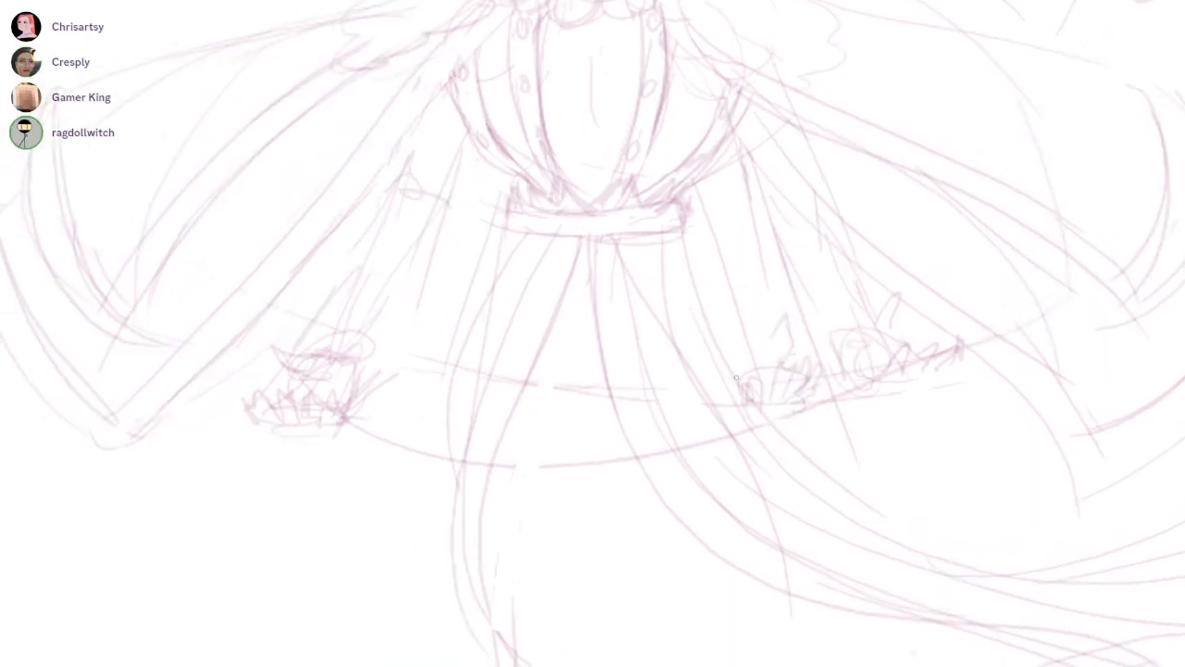
# Draw the inner right arm from the vest to its cuff, with a gathered band around the elbow
pyautogui.moveTo(722, 167); pyautogui.dragTo(755, 230)
pyautogui.moveTo(728, 270)
pyautogui.mouseDown()
pyautogui.moveTo(782, 261)
pyautogui.moveTo(744, 286)
pyautogui.moveTo(740, 373)
pyautogui.mouseUp()
pyautogui.moveTo(740, 292); pyautogui.dragTo(745, 348)
pyautogui.hotkey('ctrl', 'z')
pyautogui.moveTo(729, 274); pyautogui.dragTo(735, 379)
pyautogui.moveTo(785, 263); pyautogui.dragTo(791, 365)
# Sketch a second frilled cuff with a pointed flare and looped fringe just inside the left outer cuff
pyautogui.moveTo(473, 99); pyautogui.dragTo(577, 191)
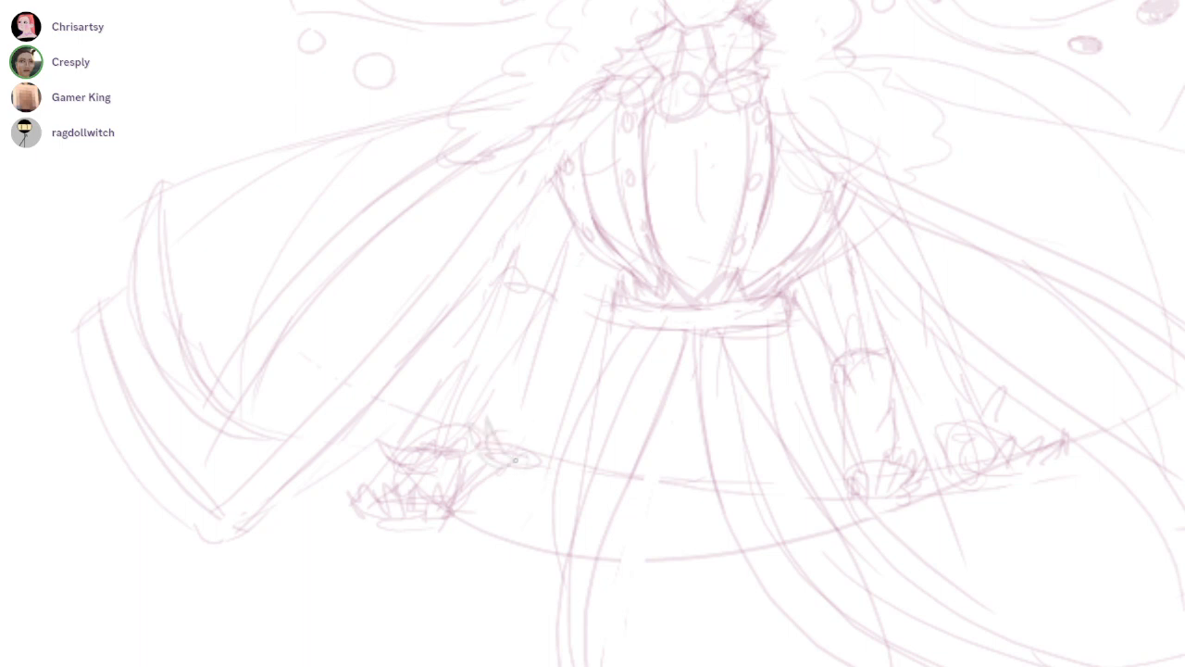
pyautogui.scroll(2, 505, 451)
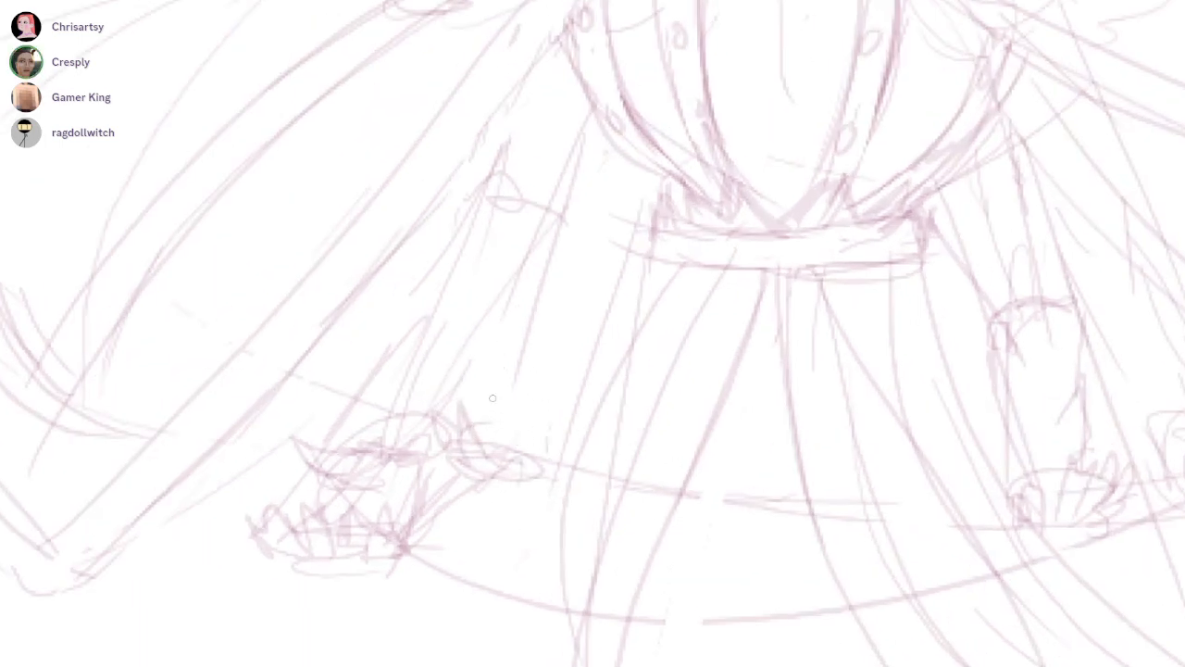
pyautogui.moveTo(466, 457)
pyautogui.mouseDown()
pyautogui.moveTo(460, 412)
pyautogui.moveTo(501, 469)
pyautogui.mouseUp()
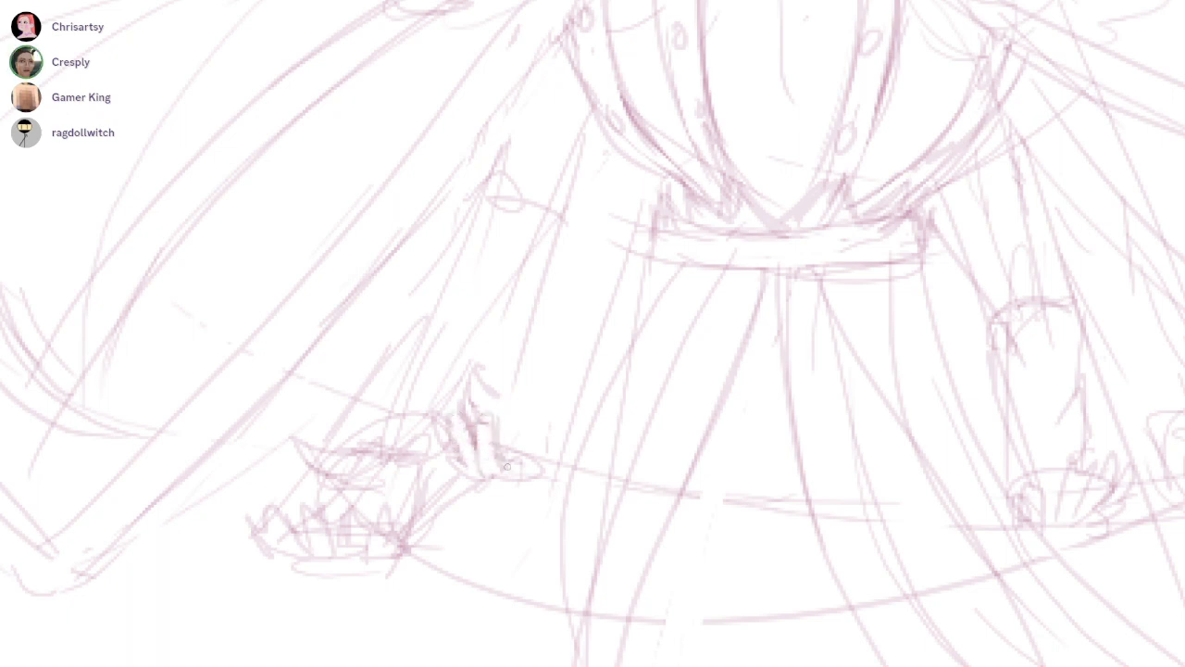
pyautogui.moveTo(533, 465); pyautogui.dragTo(553, 458)
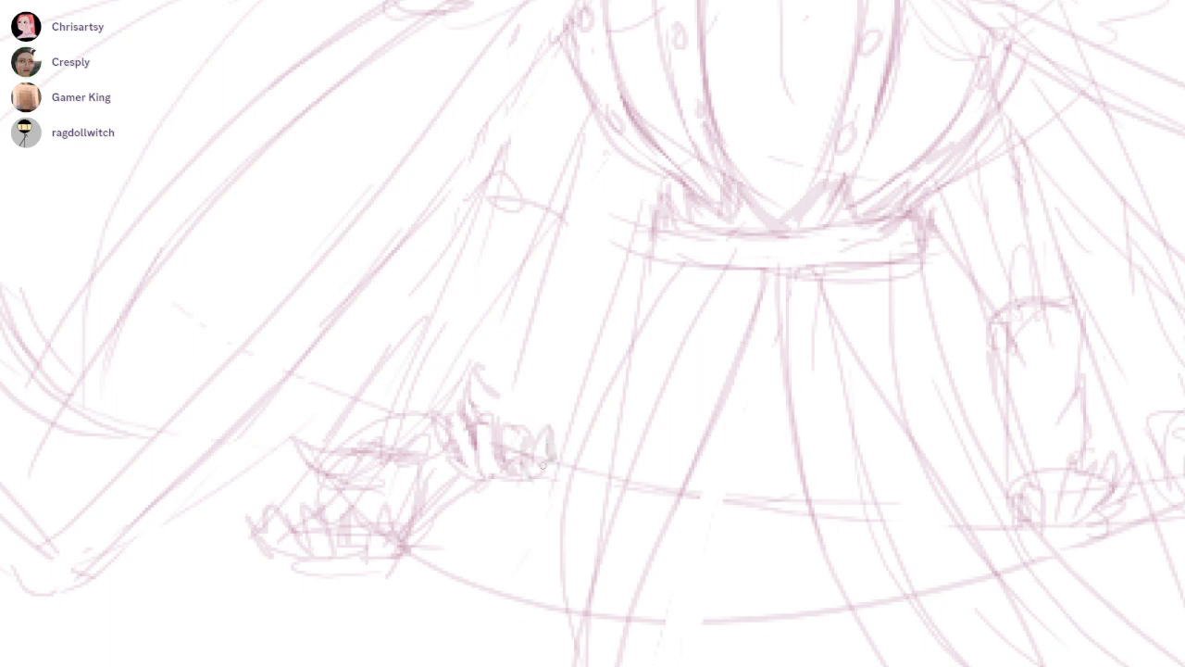
pyautogui.moveTo(676, 466); pyautogui.dragTo(637, 418)
pyautogui.moveTo(454, 357); pyautogui.dragTo(489, 344)
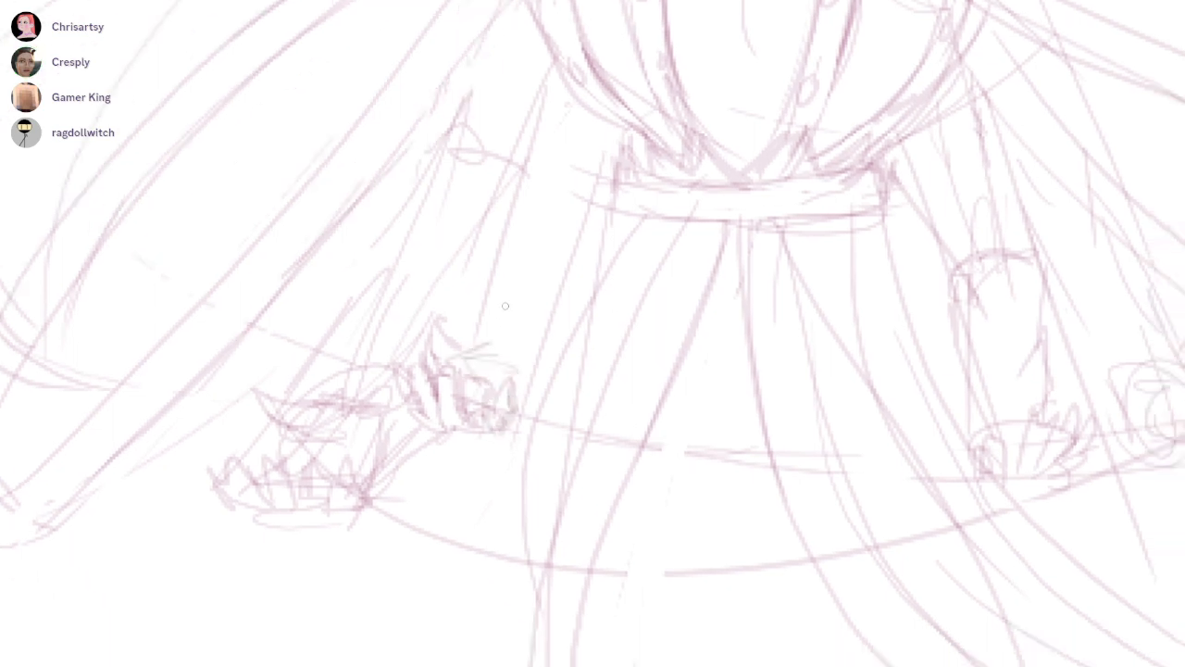
# Draw the inner left arm's edges from the vest's side down to its frilled cuff
pyautogui.moveTo(552, 49)
pyautogui.mouseDown()
pyautogui.moveTo(542, 180)
pyautogui.moveTo(454, 372)
pyautogui.mouseUp()
pyautogui.hotkey('ctrl', 'z')
pyautogui.moveTo(544, 170); pyautogui.dragTo(485, 341)
pyautogui.moveTo(616, 190); pyautogui.dragTo(515, 381)
pyautogui.scroll(-5, 676, 466)
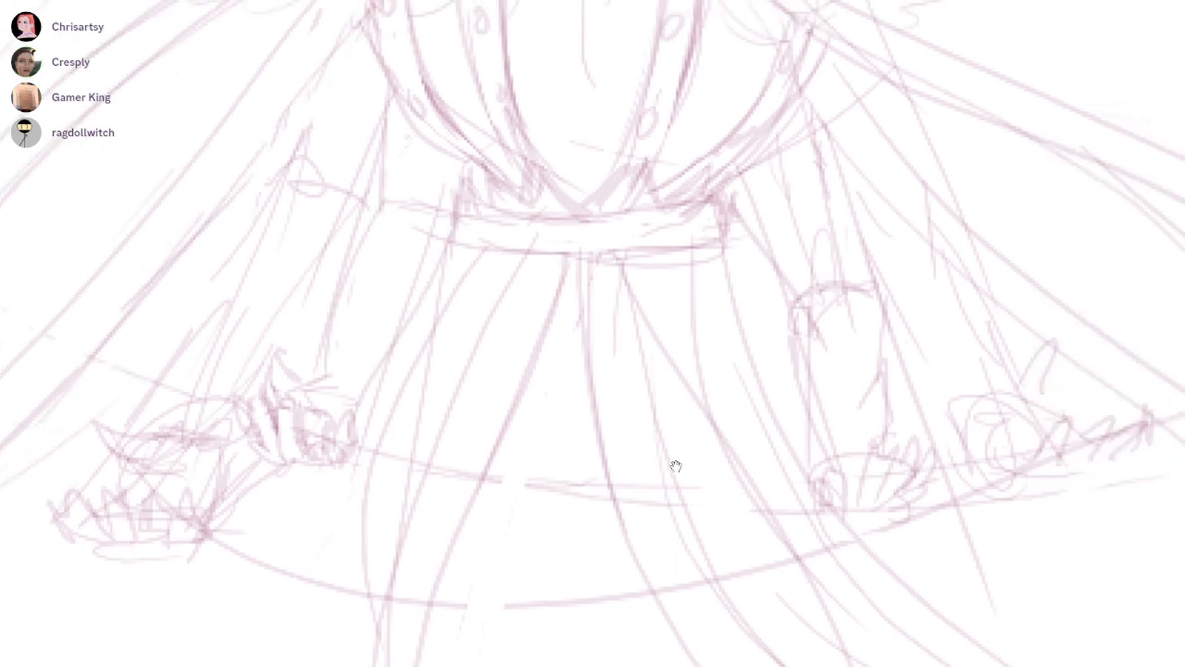
# Move the right outer cuff lower, redraw the arm above it and outline a rounded shape beneath the fringe
pyautogui.scroll(3, 676, 466)
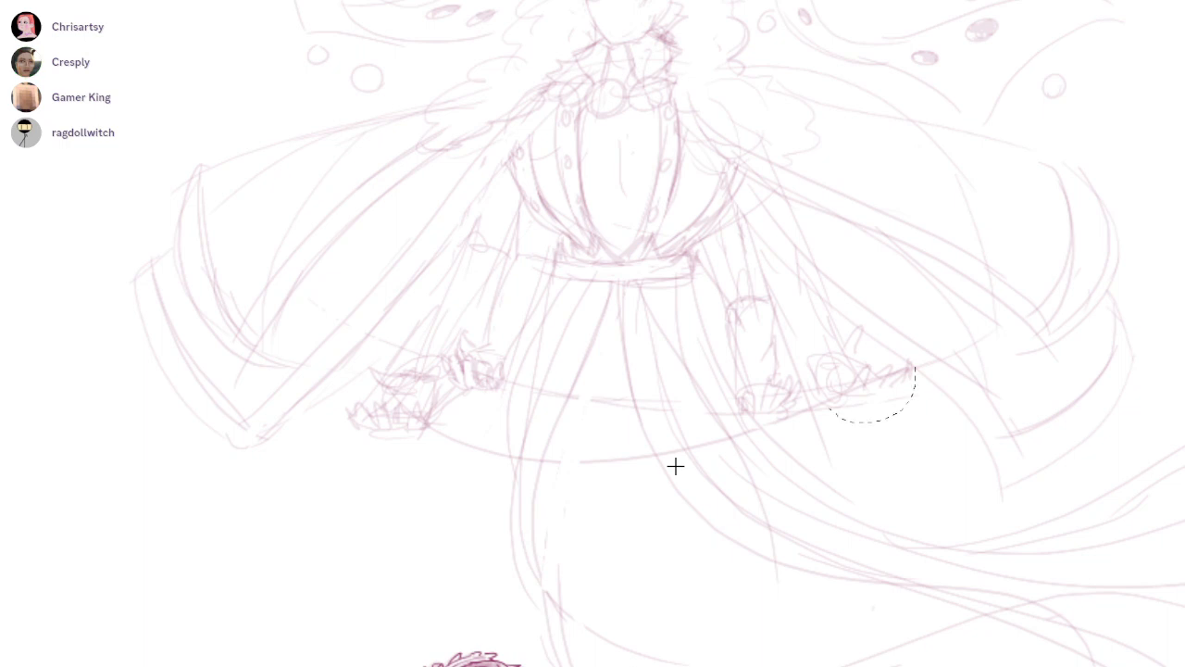
pyautogui.moveTo(863, 370)
pyautogui.mouseDown()
pyautogui.moveTo(885, 407)
pyautogui.moveTo(874, 414)
pyautogui.mouseUp()
pyautogui.moveTo(776, 290)
pyautogui.mouseDown()
pyautogui.moveTo(815, 271)
pyautogui.moveTo(820, 392)
pyautogui.moveTo(799, 372)
pyautogui.moveTo(801, 411)
pyautogui.mouseUp()
pyautogui.hotkey('ctrl', 'z')
pyautogui.moveTo(796, 321); pyautogui.dragTo(859, 510)
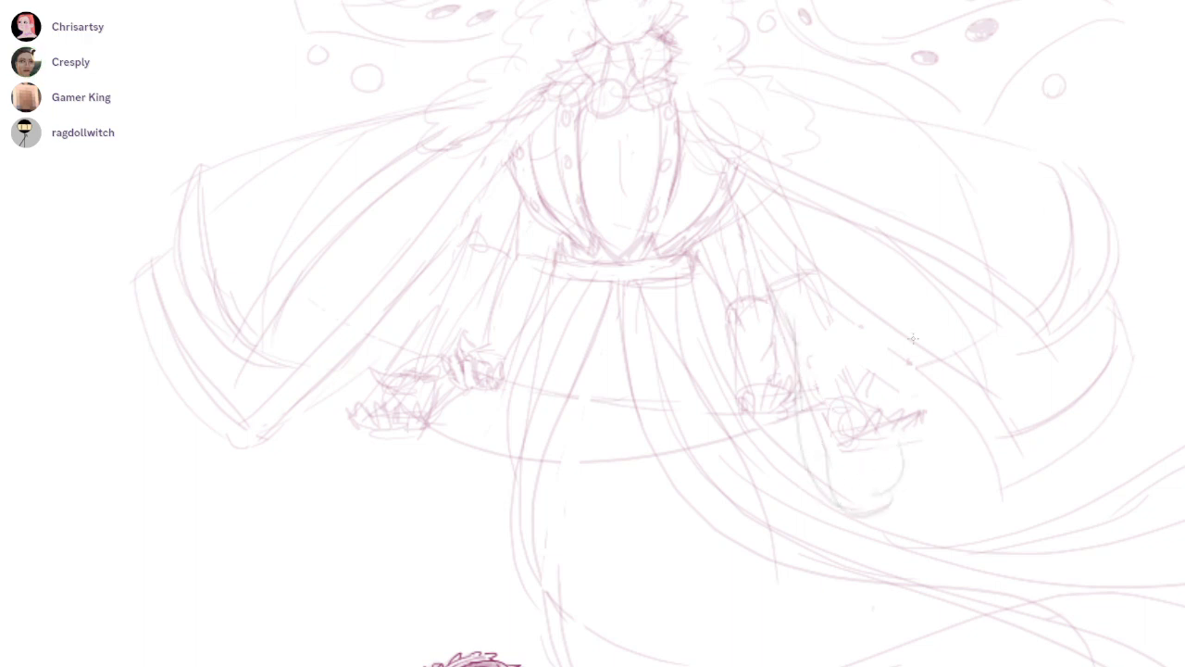
# Outline a matching rounded shape under the left outer cuff and a narrow one under the inner left cuff
pyautogui.moveTo(963, 360); pyautogui.dragTo(1039, 327)
pyautogui.moveTo(448, 406); pyautogui.dragTo(523, 407)
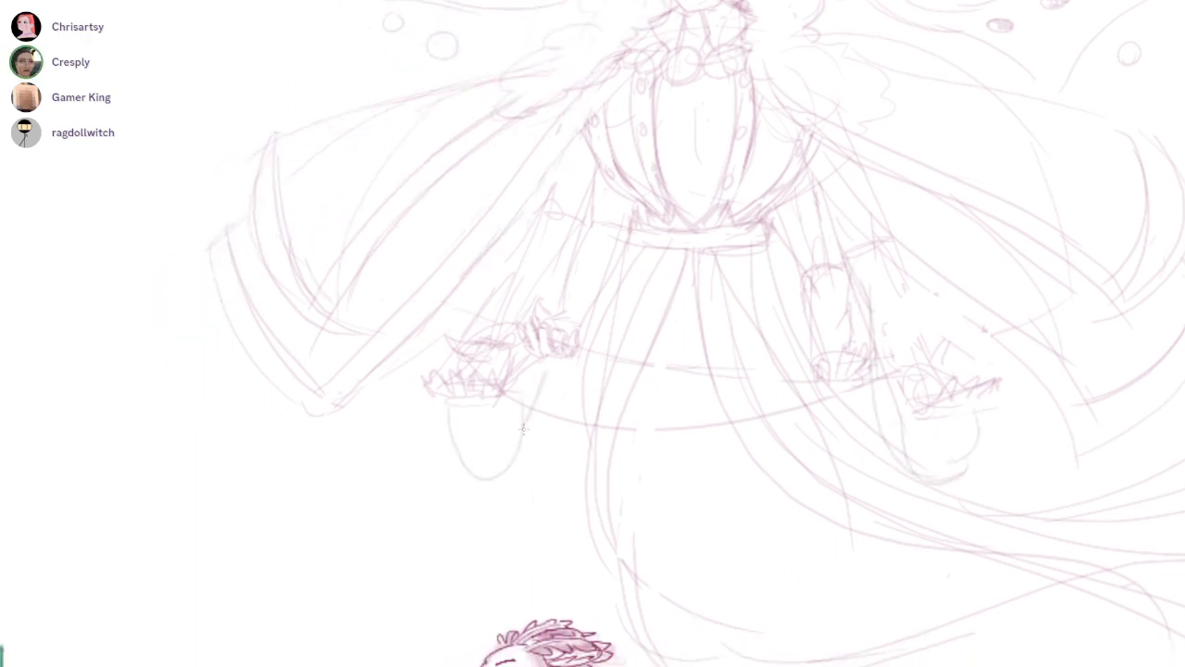
pyautogui.moveTo(552, 348); pyautogui.dragTo(583, 352)
pyautogui.scroll(-3, 619, 321)
pyautogui.moveTo(709, 491); pyautogui.dragTo(675, 465)
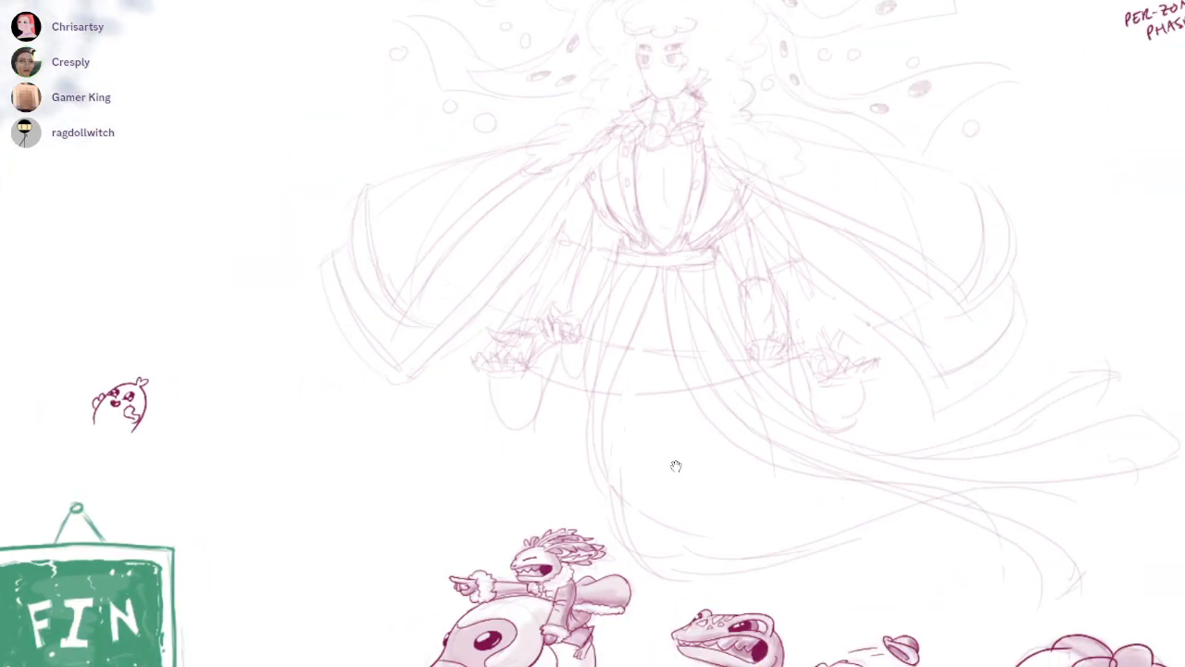
pyautogui.scroll(-3, 828, 431)
pyautogui.scroll(-2, 675, 465)
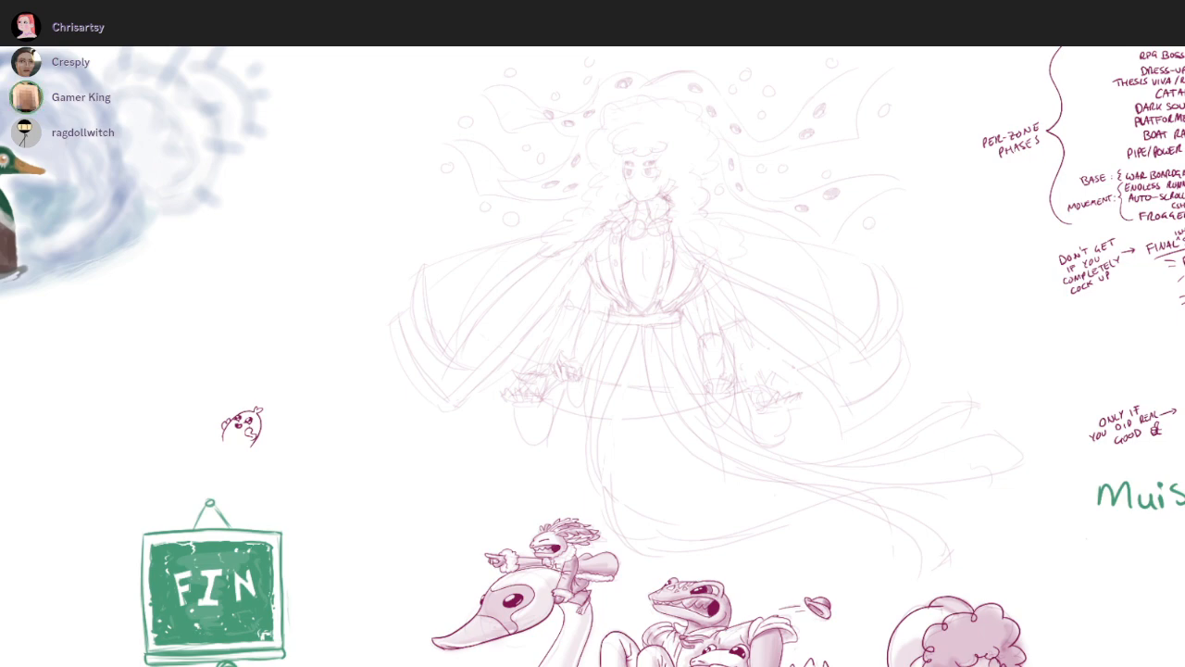
# Ink the hair's scalloped left outer edge down around the lower left lock and along its inner edge in dark crimson
pyautogui.scroll(5, 539, 315)
pyautogui.moveTo(698, 159)
pyautogui.mouseDown()
pyautogui.moveTo(626, 220)
pyautogui.moveTo(565, 325)
pyautogui.moveTo(619, 352)
pyautogui.moveTo(589, 387)
pyautogui.moveTo(574, 441)
pyautogui.mouseUp()
pyautogui.moveTo(558, 490); pyautogui.dragTo(581, 500)
pyautogui.moveTo(566, 524); pyautogui.dragTo(654, 305)
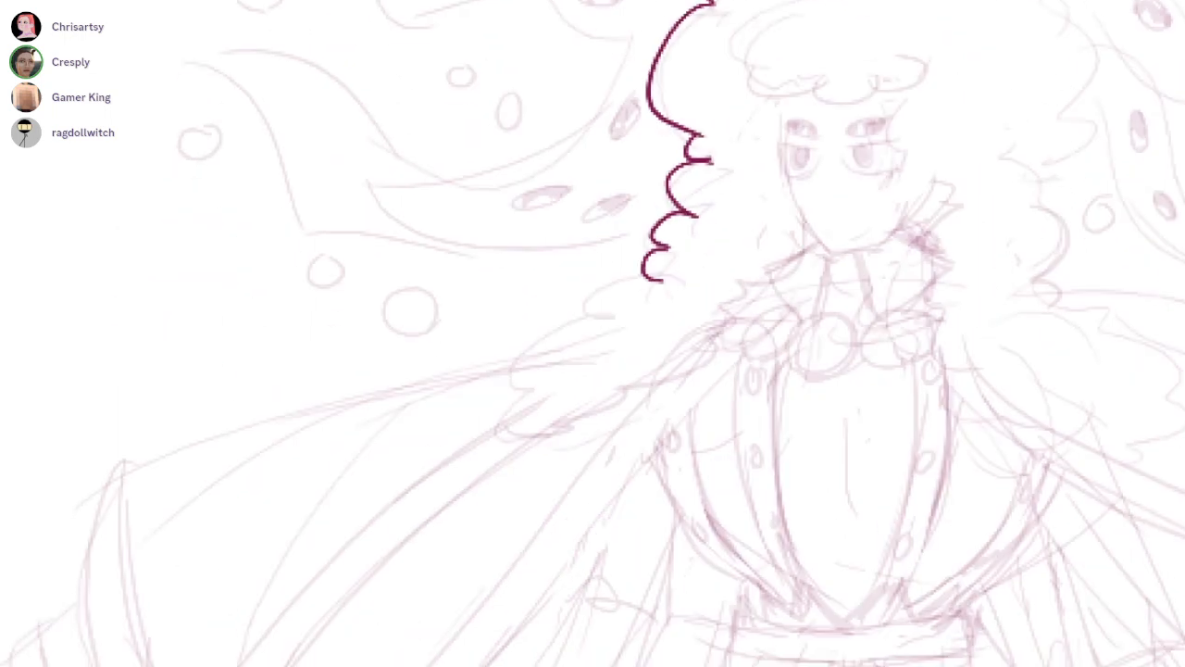
pyautogui.scroll(3, 652, 306)
pyautogui.moveTo(642, 265)
pyautogui.mouseDown()
pyautogui.moveTo(576, 321)
pyautogui.moveTo(597, 321)
pyautogui.mouseUp()
pyautogui.moveTo(576, 319)
pyautogui.mouseDown()
pyautogui.moveTo(513, 402)
pyautogui.moveTo(518, 478)
pyautogui.moveTo(731, 344)
pyautogui.moveTo(765, 294)
pyautogui.moveTo(827, 249)
pyautogui.mouseUp()
pyautogui.moveTo(861, 166)
pyautogui.mouseDown()
pyautogui.moveTo(694, 370)
pyautogui.moveTo(689, 404)
pyautogui.mouseUp()
# Ink the rounded, scalloped fringe over the forehead and the hair edge along the right side of the face
pyautogui.scroll(2, 689, 404)
pyautogui.moveTo(737, 111)
pyautogui.mouseDown()
pyautogui.moveTo(583, 224)
pyautogui.moveTo(626, 219)
pyautogui.mouseUp()
pyautogui.moveTo(600, 231)
pyautogui.mouseDown()
pyautogui.moveTo(700, 247)
pyautogui.moveTo(748, 274)
pyautogui.moveTo(814, 258)
pyautogui.moveTo(857, 189)
pyautogui.mouseUp()
pyautogui.moveTo(859, 264); pyautogui.dragTo(921, 438)
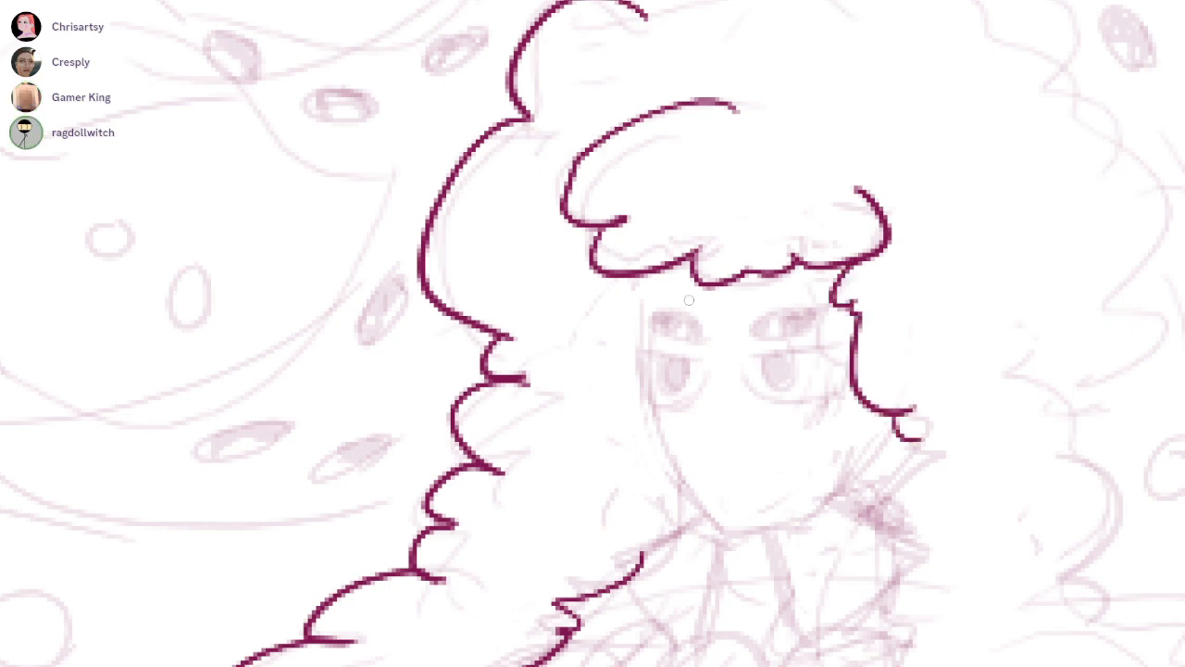
# Ink small hair accents left of the face, the left face contour down to the chin and the right jawline
pyautogui.moveTo(609, 315)
pyautogui.mouseDown()
pyautogui.moveTo(588, 378)
pyautogui.moveTo(599, 427)
pyautogui.mouseUp()
pyautogui.moveTo(638, 278); pyautogui.dragTo(640, 355)
pyautogui.hotkey('ctrl', 'z')
pyautogui.moveTo(653, 257); pyautogui.dragTo(646, 416)
pyautogui.hotkey('ctrl', 'z')
pyautogui.moveTo(645, 278)
pyautogui.mouseDown()
pyautogui.moveTo(732, 523)
pyautogui.moveTo(916, 442)
pyautogui.mouseUp()
pyautogui.hotkey('ctrl', 'z')
pyautogui.moveTo(746, 524); pyautogui.dragTo(874, 452)
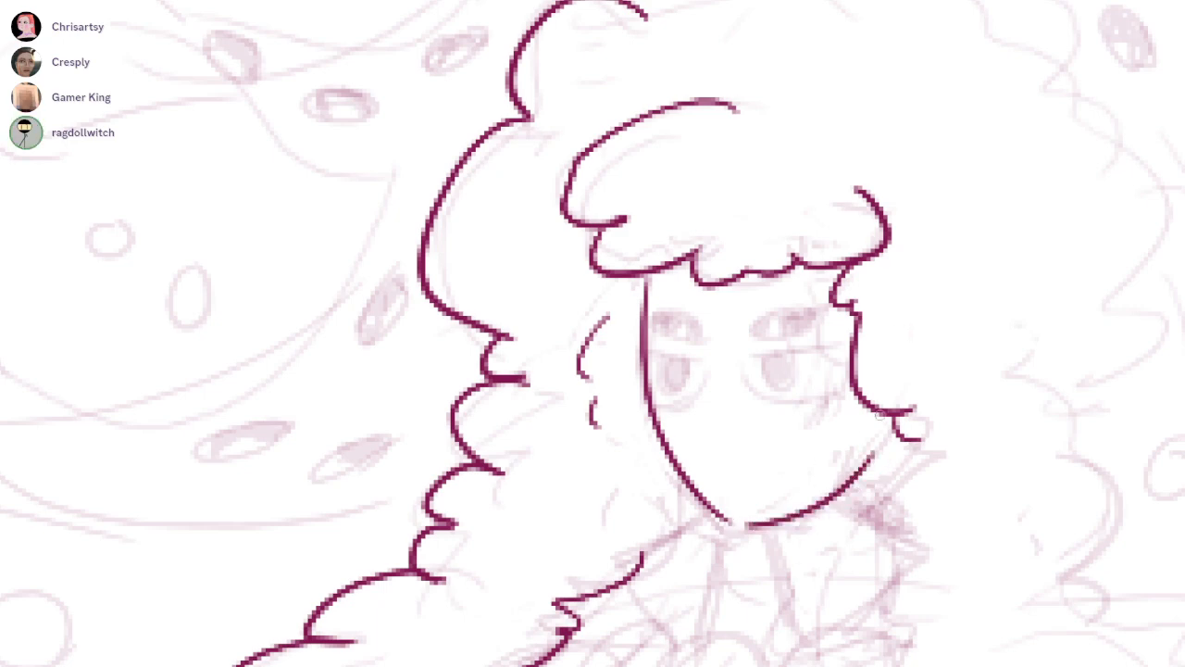
# Ink flat, drooping lids and rounded outlines for the lower pair of eyes
pyautogui.scroll(2, 703, 352)
pyautogui.moveTo(605, 352); pyautogui.dragTo(692, 371)
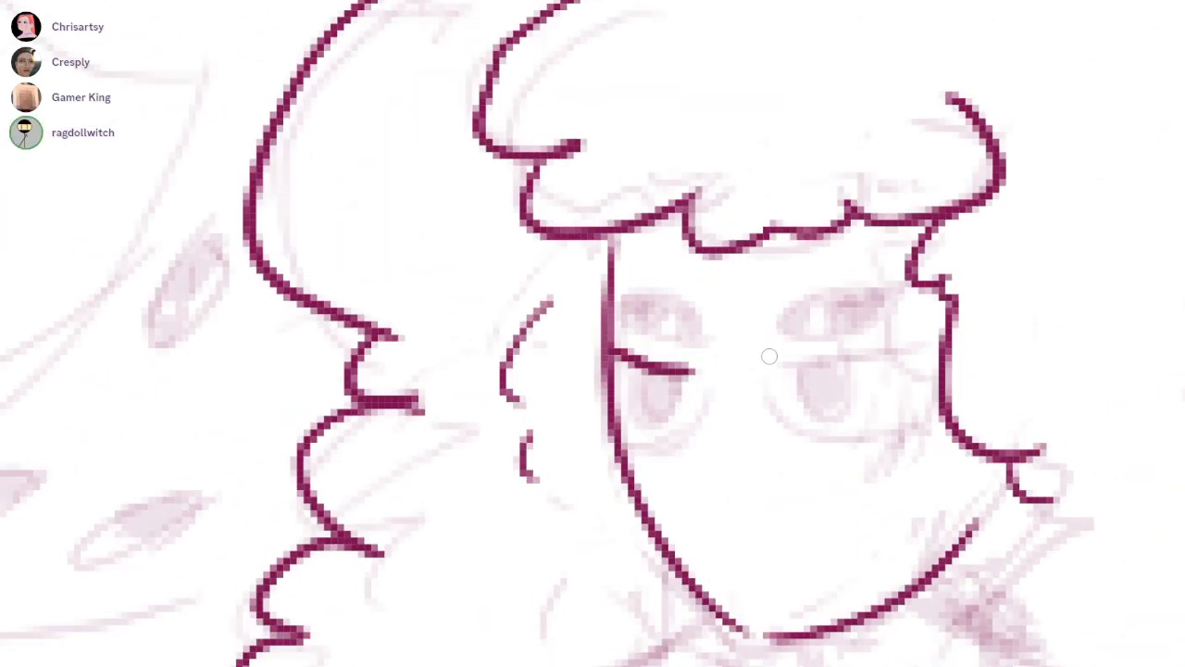
pyautogui.hotkey('ctrl', 'z')
pyautogui.moveTo(607, 356); pyautogui.dragTo(704, 370)
pyautogui.moveTo(775, 363); pyautogui.dragTo(949, 339)
pyautogui.moveTo(703, 373)
pyautogui.mouseDown()
pyautogui.moveTo(606, 374)
pyautogui.moveTo(638, 449)
pyautogui.moveTo(710, 370)
pyautogui.moveTo(796, 445)
pyautogui.moveTo(929, 400)
pyautogui.mouseUp()
pyautogui.hotkey('ctrl', 'z')
pyautogui.hotkey('ctrl', 'z')
pyautogui.moveTo(761, 363); pyautogui.dragTo(926, 400)
# Thicken the lower eyes' lids and fill their elongated pupils solid
pyautogui.moveTo(630, 367)
pyautogui.mouseDown()
pyautogui.moveTo(670, 415)
pyautogui.moveTo(683, 372)
pyautogui.mouseUp()
pyautogui.moveTo(798, 361); pyautogui.dragTo(870, 354)
pyautogui.moveTo(632, 368)
pyautogui.mouseDown()
pyautogui.moveTo(648, 414)
pyautogui.moveTo(673, 382)
pyautogui.mouseUp()
pyautogui.moveTo(819, 380)
pyautogui.mouseDown()
pyautogui.moveTo(826, 408)
pyautogui.moveTo(848, 383)
pyautogui.mouseUp()
# Ink the slanted upper pair of eyes as solid ovals with a small light slit in each
pyautogui.moveTo(619, 320); pyautogui.dragTo(681, 350)
pyautogui.moveTo(618, 307)
pyautogui.mouseDown()
pyautogui.moveTo(709, 337)
pyautogui.moveTo(663, 350)
pyautogui.mouseUp()
pyautogui.moveTo(876, 285); pyautogui.dragTo(802, 335)
pyautogui.moveTo(826, 285)
pyautogui.mouseDown()
pyautogui.moveTo(820, 336)
pyautogui.moveTo(794, 304)
pyautogui.moveTo(851, 286)
pyautogui.moveTo(839, 324)
pyautogui.moveTo(866, 303)
pyautogui.mouseUp()
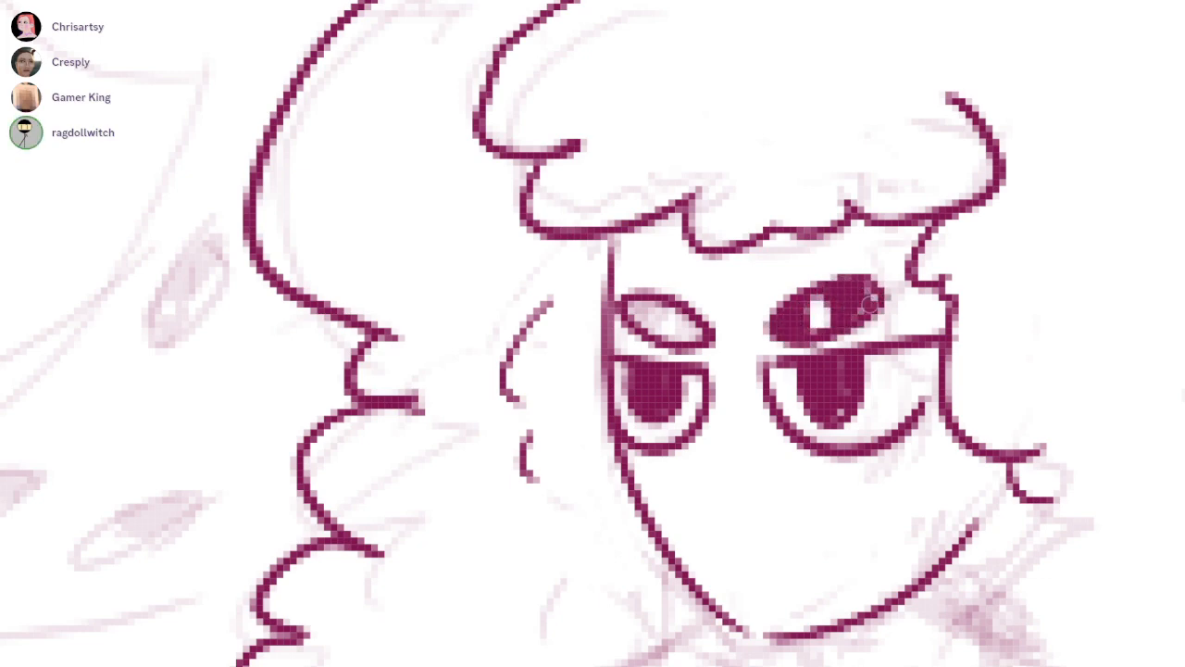
pyautogui.moveTo(664, 313)
pyautogui.mouseDown()
pyautogui.moveTo(632, 315)
pyautogui.moveTo(685, 324)
pyautogui.moveTo(644, 318)
pyautogui.mouseUp()
pyautogui.moveTo(830, 320); pyautogui.dragTo(1046, 305)
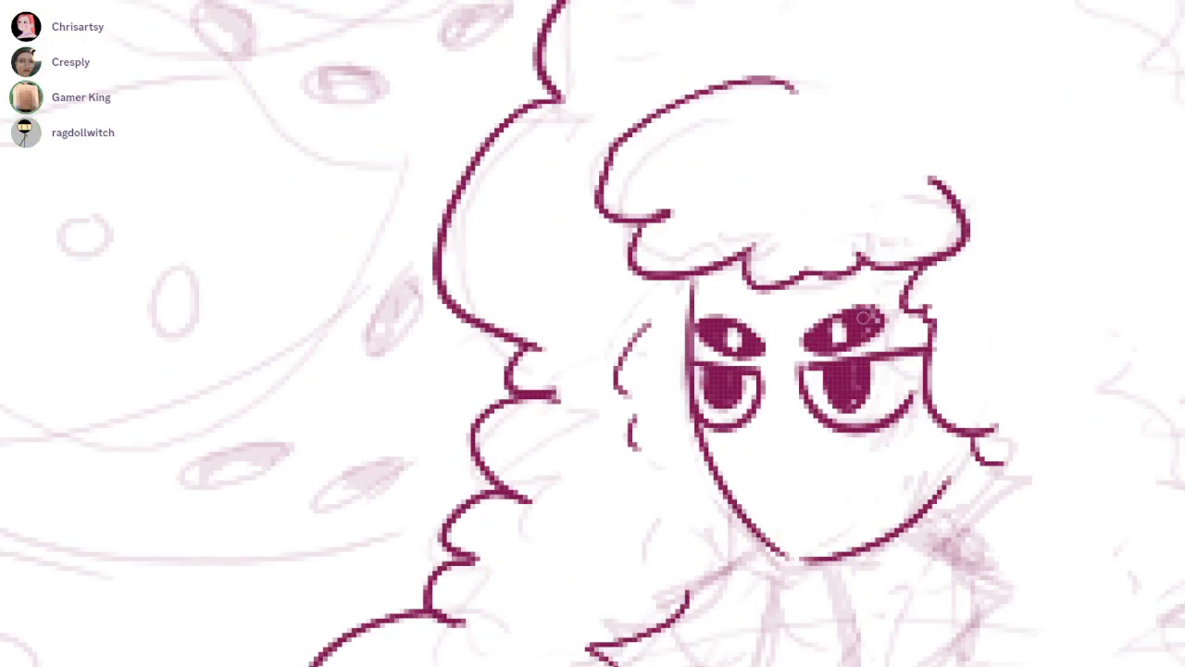
# Ink the scalloped crown of the hair and its curly outer edge down the right side
pyautogui.moveTo(1034, 430); pyautogui.dragTo(851, 416)
pyautogui.moveTo(639, 46)
pyautogui.mouseDown()
pyautogui.moveTo(566, 135)
pyautogui.moveTo(639, 85)
pyautogui.moveTo(861, 121)
pyautogui.moveTo(943, 160)
pyautogui.moveTo(986, 213)
pyautogui.moveTo(1019, 339)
pyautogui.moveTo(965, 451)
pyautogui.mouseUp()
pyautogui.moveTo(1030, 516); pyautogui.dragTo(963, 270)
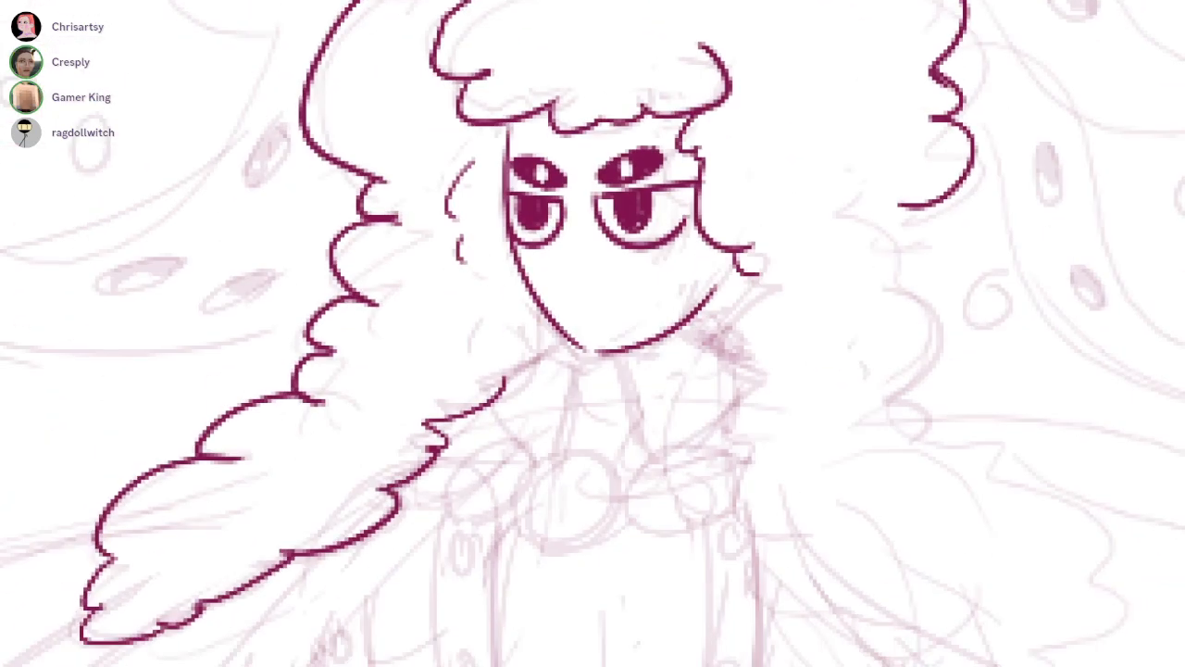
pyautogui.scroll(-1, 963, 270)
pyautogui.moveTo(916, 222); pyautogui.dragTo(934, 298)
pyautogui.hotkey('ctrl', 'z')
pyautogui.moveTo(917, 221); pyautogui.dragTo(933, 279)
# Ink the right hair mass's inner edge and more outer curls, and add small curls across the left lock
pyautogui.moveTo(790, 271)
pyautogui.mouseDown()
pyautogui.moveTo(759, 337)
pyautogui.moveTo(841, 520)
pyautogui.mouseUp()
pyautogui.moveTo(926, 278)
pyautogui.mouseDown()
pyautogui.moveTo(887, 222)
pyautogui.moveTo(970, 340)
pyautogui.moveTo(946, 398)
pyautogui.mouseUp()
pyautogui.hotkey('ctrl', 'z')
pyautogui.moveTo(886, 223); pyautogui.dragTo(897, 269)
pyautogui.moveTo(813, 278)
pyautogui.mouseDown()
pyautogui.moveTo(887, 280)
pyautogui.moveTo(926, 339)
pyautogui.mouseUp()
pyautogui.moveTo(439, 243); pyautogui.dragTo(521, 251)
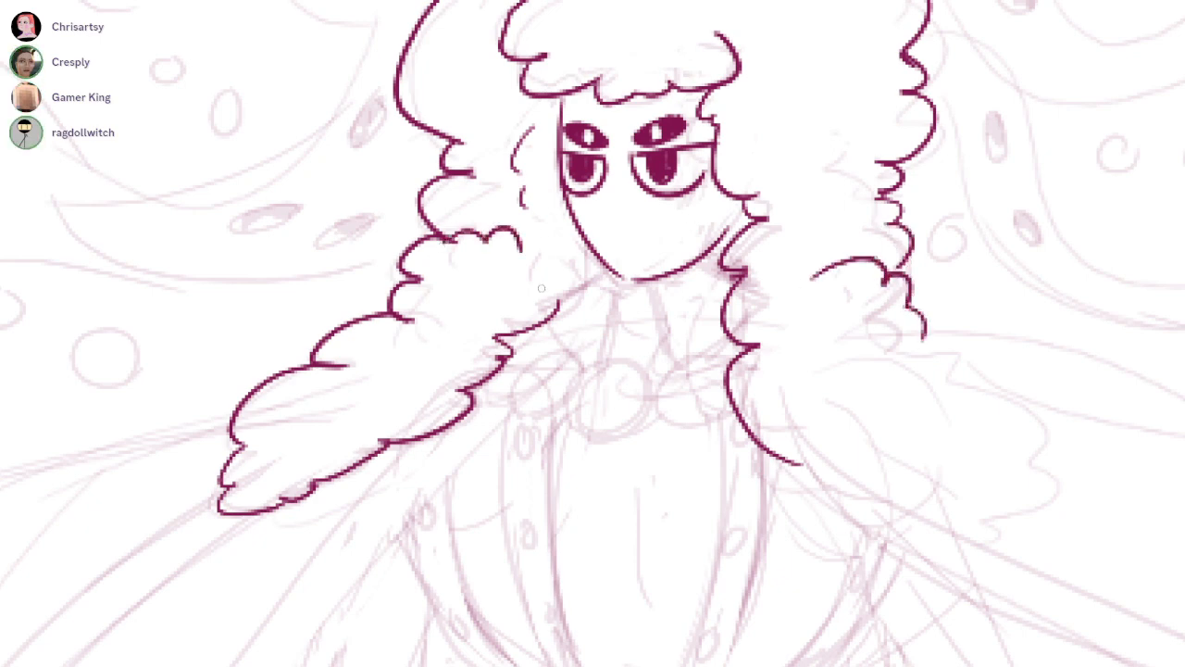
pyautogui.moveTo(420, 314); pyautogui.dragTo(452, 319)
# Ink the broad, scalloped lower lock that sweeps over the right shoulder
pyautogui.moveTo(685, 343); pyautogui.dragTo(606, 324)
pyautogui.moveTo(766, 344)
pyautogui.mouseDown()
pyautogui.moveTo(858, 325)
pyautogui.moveTo(891, 338)
pyautogui.mouseUp()
pyautogui.moveTo(714, 442)
pyautogui.mouseDown()
pyautogui.moveTo(769, 477)
pyautogui.moveTo(903, 520)
pyautogui.mouseUp()
pyautogui.moveTo(880, 339)
pyautogui.mouseDown()
pyautogui.moveTo(941, 393)
pyautogui.moveTo(925, 528)
pyautogui.moveTo(872, 525)
pyautogui.mouseUp()
pyautogui.moveTo(902, 418); pyautogui.dragTo(902, 546)
# Ink the upper left ribbon as a waving band from above the crown to its pointed tip and back to the hair
pyautogui.moveTo(824, 250)
pyautogui.mouseDown()
pyautogui.moveTo(799, 215)
pyautogui.moveTo(942, 173)
pyautogui.mouseUp()
pyautogui.moveTo(829, 149)
pyautogui.mouseDown()
pyautogui.moveTo(916, 152)
pyautogui.moveTo(904, 170)
pyautogui.mouseUp()
pyautogui.moveTo(879, 169)
pyautogui.mouseDown()
pyautogui.moveTo(913, 168)
pyautogui.moveTo(736, 190)
pyautogui.moveTo(506, 302)
pyautogui.mouseUp()
pyautogui.hotkey('ctrl', 'z')
pyautogui.moveTo(930, 172)
pyautogui.mouseDown()
pyautogui.moveTo(500, 306)
pyautogui.moveTo(195, 213)
pyautogui.moveTo(280, 350)
pyautogui.moveTo(314, 375)
pyautogui.moveTo(648, 407)
pyautogui.mouseUp()
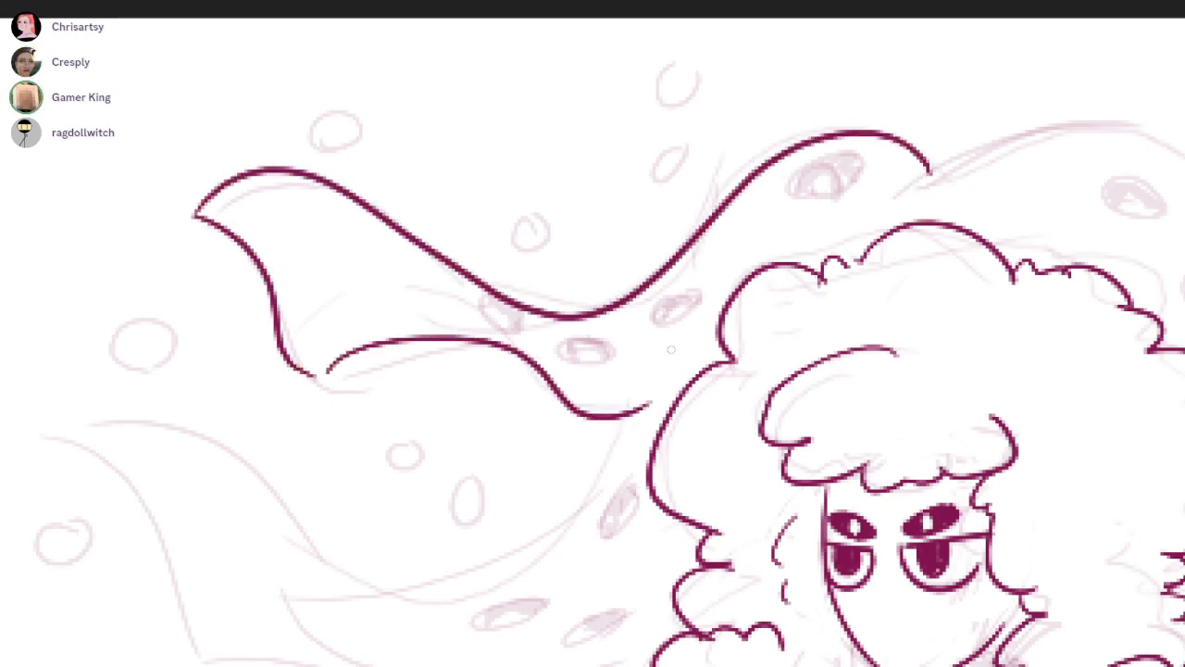
# Ink the upper right ribbon as a waving band from above the crown out to a sharp, angled tip
pyautogui.moveTo(926, 324)
pyautogui.mouseDown()
pyautogui.moveTo(447, 254)
pyautogui.moveTo(309, 356)
pyautogui.moveTo(247, 362)
pyautogui.mouseUp()
pyautogui.scroll(-2, 232, 301)
pyautogui.moveTo(256, 213); pyautogui.dragTo(621, 413)
pyautogui.hotkey('ctrl', 'z')
pyautogui.moveTo(254, 224); pyautogui.dragTo(650, 404)
pyautogui.hotkey('ctrl', 'z')
pyautogui.moveTo(248, 224)
pyautogui.mouseDown()
pyautogui.moveTo(407, 190)
pyautogui.moveTo(621, 413)
pyautogui.mouseUp()
pyautogui.hotkey('ctrl', 'z')
pyautogui.moveTo(246, 224)
pyautogui.mouseDown()
pyautogui.moveTo(536, 296)
pyautogui.moveTo(654, 408)
pyautogui.mouseUp()
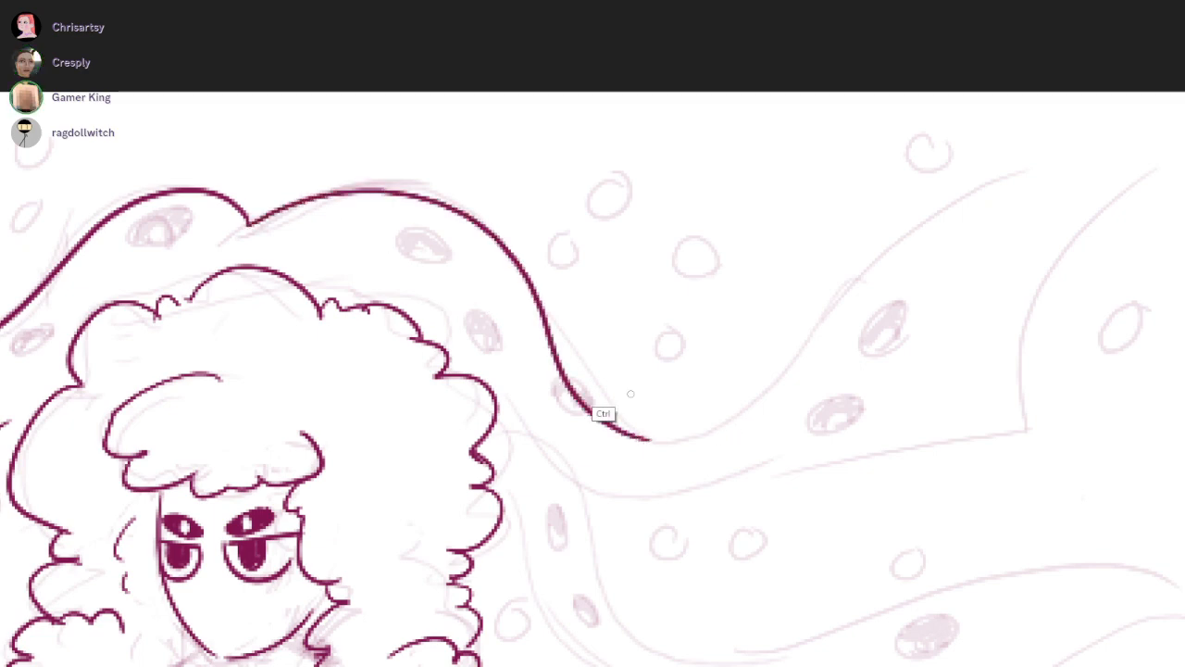
pyautogui.hotkey('ctrl', 'z')
pyautogui.moveTo(254, 226); pyautogui.dragTo(685, 396)
pyautogui.moveTo(589, 374)
pyautogui.mouseDown()
pyautogui.moveTo(1177, 186)
pyautogui.moveTo(1021, 433)
pyautogui.mouseUp()
pyautogui.moveTo(552, 455); pyautogui.dragTo(1020, 421)
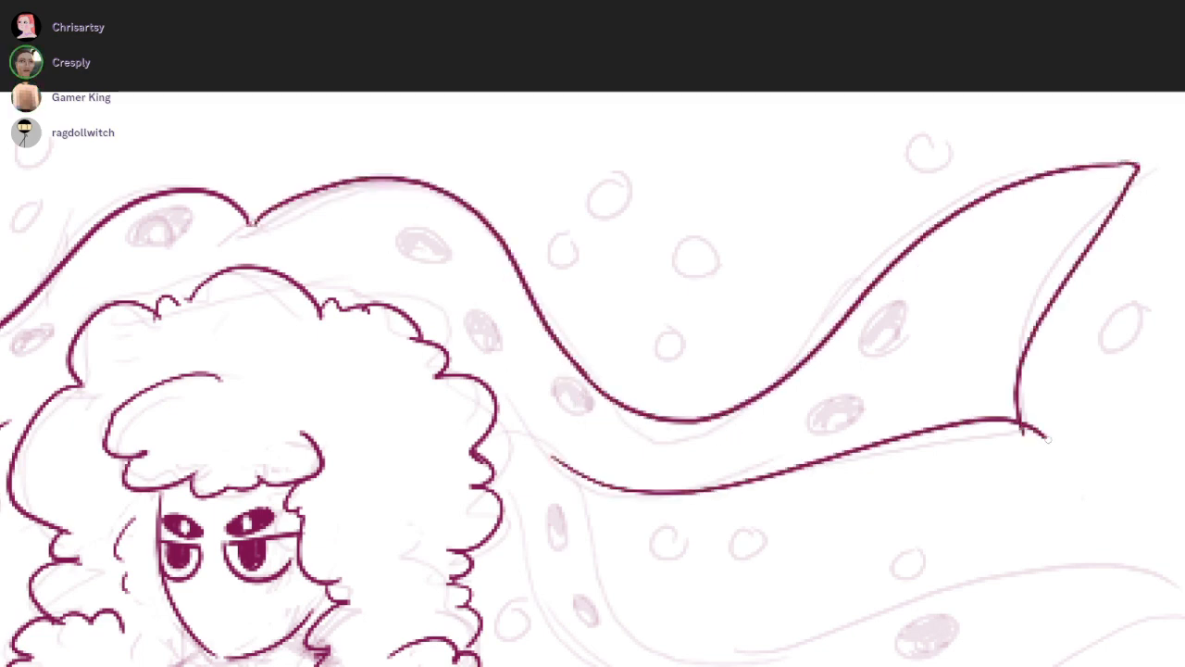
# Ink the lower right ribbon from beside the hair, curving down and out to its pointed, angled end
pyautogui.scroll(-3, 1119, 386)
pyautogui.moveTo(570, 183); pyautogui.dragTo(750, 402)
pyautogui.hotkey('ctrl', 'z')
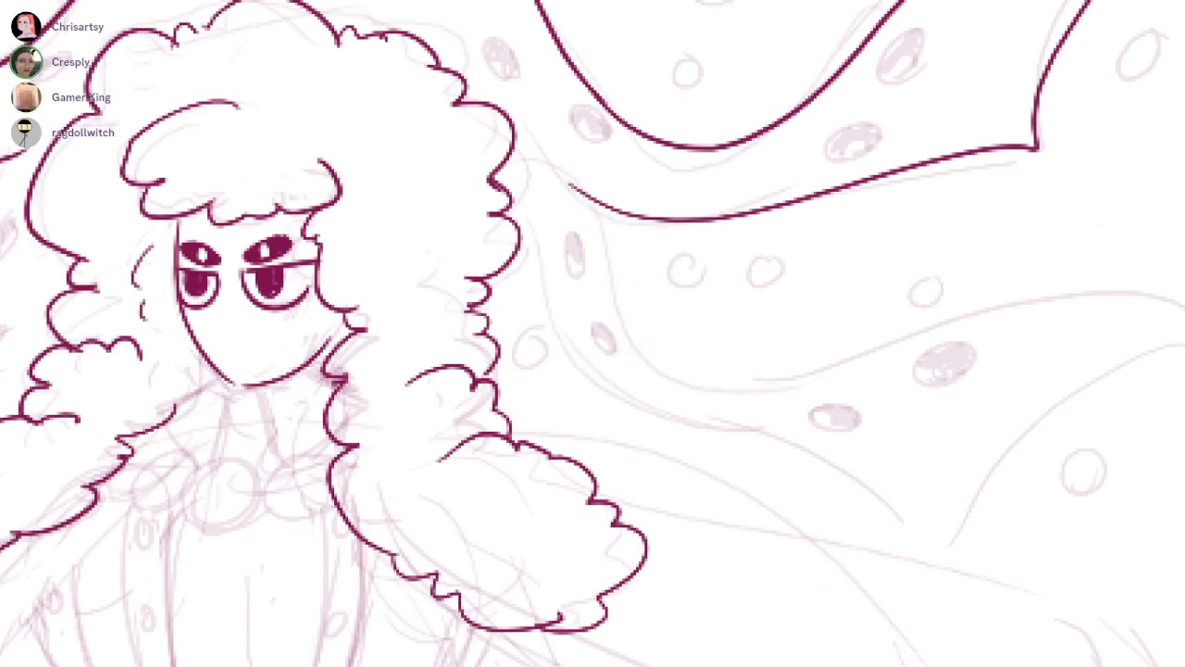
pyautogui.moveTo(815, 303); pyautogui.dragTo(698, 279)
pyautogui.moveTo(453, 165)
pyautogui.mouseDown()
pyautogui.moveTo(767, 349)
pyautogui.moveTo(1030, 367)
pyautogui.mouseUp()
pyautogui.hotkey('ctrl', 'z')
pyautogui.moveTo(1102, 277)
pyautogui.mouseDown()
pyautogui.moveTo(736, 348)
pyautogui.moveTo(452, 165)
pyautogui.moveTo(615, 360)
pyautogui.moveTo(938, 279)
pyautogui.moveTo(1085, 300)
pyautogui.mouseUp()
pyautogui.hotkey('ctrl', 'z')
pyautogui.moveTo(400, 186)
pyautogui.mouseDown()
pyautogui.moveTo(452, 311)
pyautogui.moveTo(766, 481)
pyautogui.moveTo(437, 278)
pyautogui.moveTo(887, 533)
pyautogui.mouseUp()
pyautogui.hotkey('ctrl', 'z')
pyautogui.moveTo(1082, 304); pyautogui.dragTo(865, 502)
pyautogui.scroll(-4, 889, 422)
pyautogui.scroll(4, 555, 199)
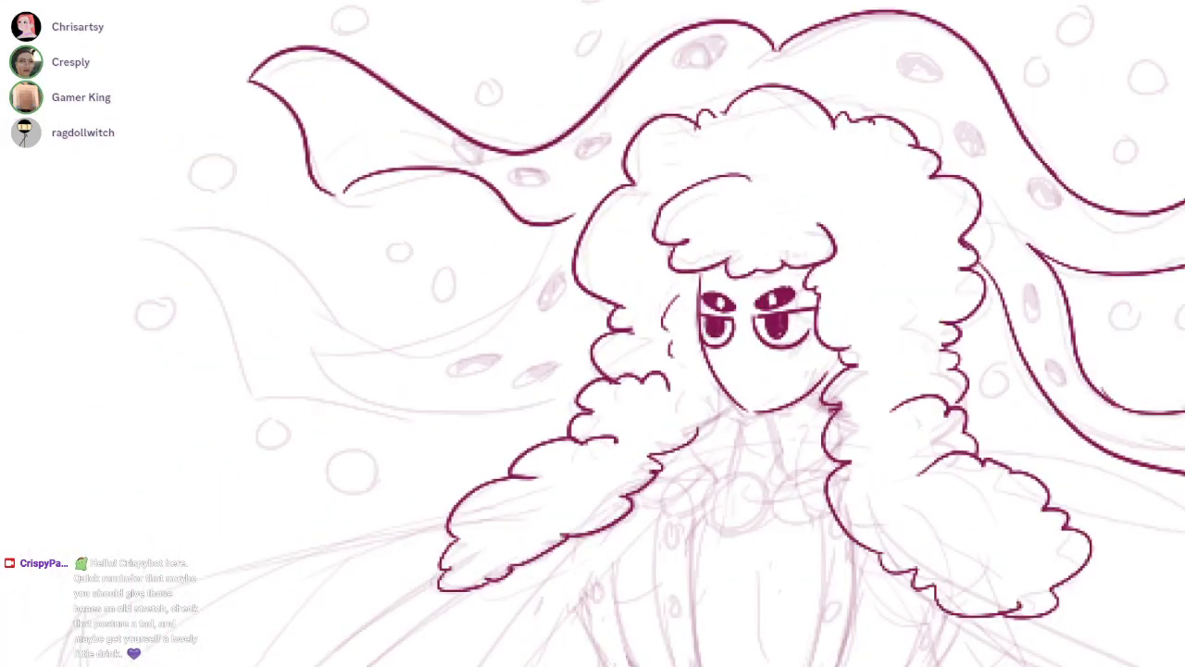
# Ink the lower left ribbon, waving from beneath the upper ribbon to a pointed end and back to the hair
pyautogui.moveTo(580, 214)
pyautogui.mouseDown()
pyautogui.moveTo(284, 327)
pyautogui.moveTo(41, 243)
pyautogui.moveTo(170, 407)
pyautogui.moveTo(609, 405)
pyautogui.mouseUp()
pyautogui.hotkey('ctrl', 'z')
pyautogui.moveTo(162, 390)
pyautogui.mouseDown()
pyautogui.moveTo(433, 438)
pyautogui.moveTo(474, 427)
pyautogui.moveTo(164, 460)
pyautogui.moveTo(172, 440)
pyautogui.moveTo(494, 420)
pyautogui.mouseUp()
pyautogui.hotkey('ctrl', 'z')
pyautogui.hotkey('ctrl', 'z')
pyautogui.hotkey('ctrl', 'z')
pyautogui.moveTo(174, 436)
pyautogui.mouseDown()
pyautogui.moveTo(312, 419)
pyautogui.moveTo(623, 419)
pyautogui.mouseUp()
pyautogui.hotkey('ctrl', 'z')
pyautogui.moveTo(174, 443)
pyautogui.mouseDown()
pyautogui.moveTo(514, 447)
pyautogui.moveTo(616, 398)
pyautogui.mouseUp()
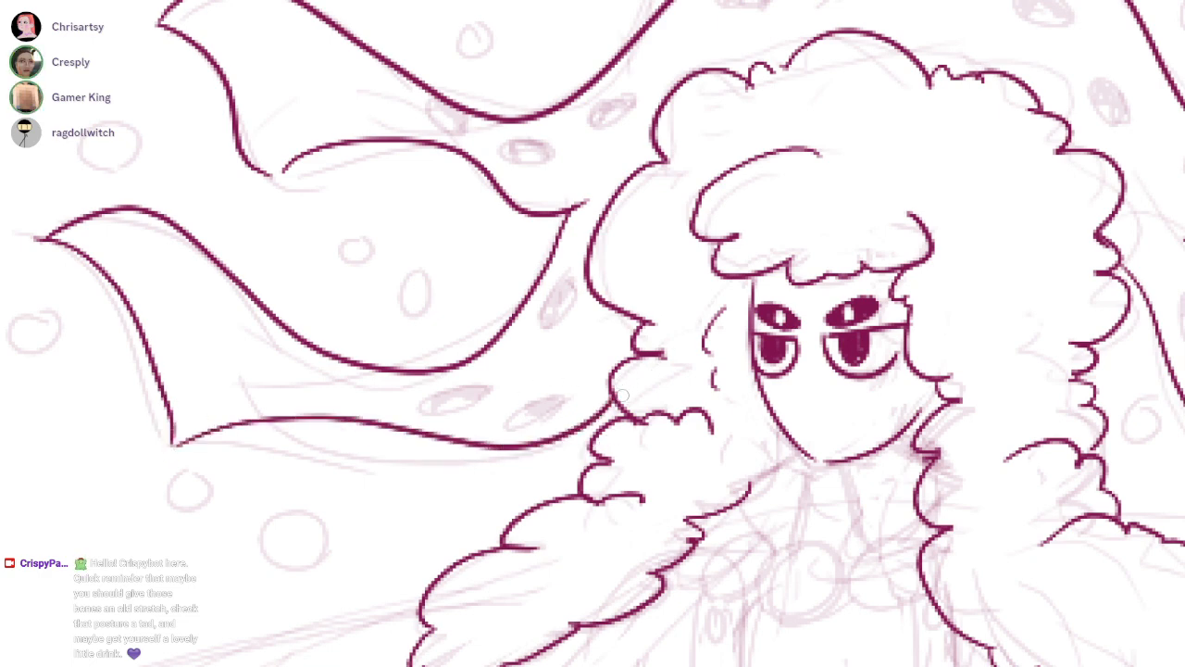
pyautogui.moveTo(627, 472); pyautogui.dragTo(658, 425)
pyautogui.scroll(-4, 659, 409)
pyautogui.moveTo(454, 508); pyautogui.dragTo(233, 502)
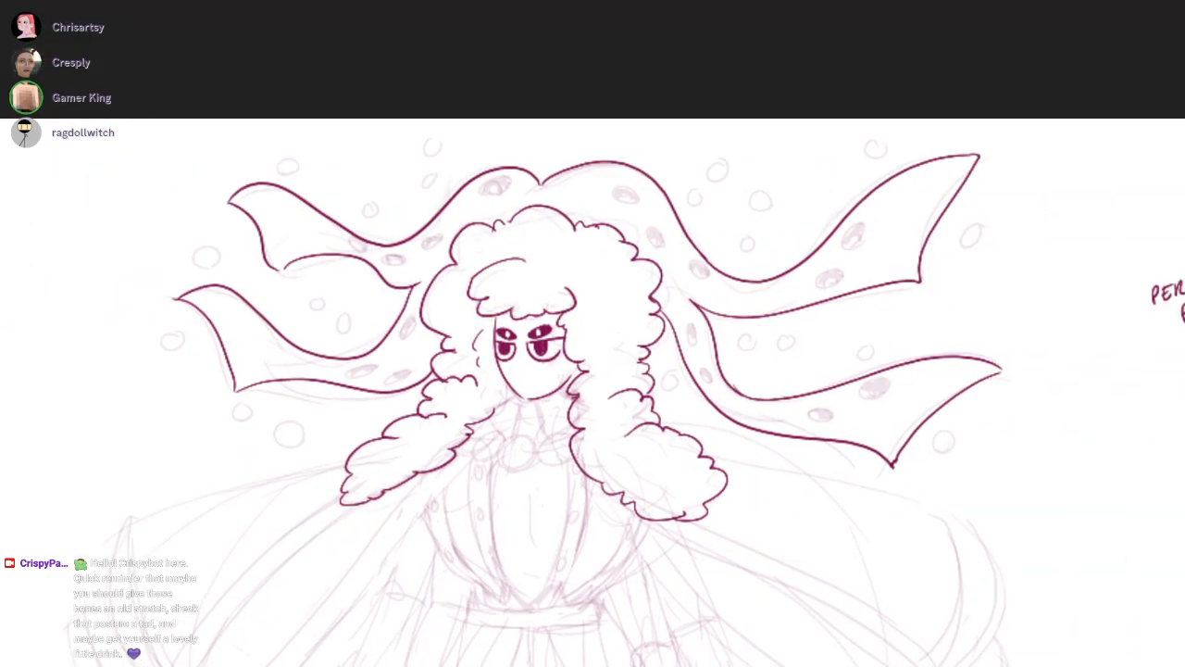
# Ink three round orbs with short inner marks above the upper left ribbon's dip
pyautogui.moveTo(540, 389); pyautogui.dragTo(646, 334)
pyautogui.scroll(4, 556, 162)
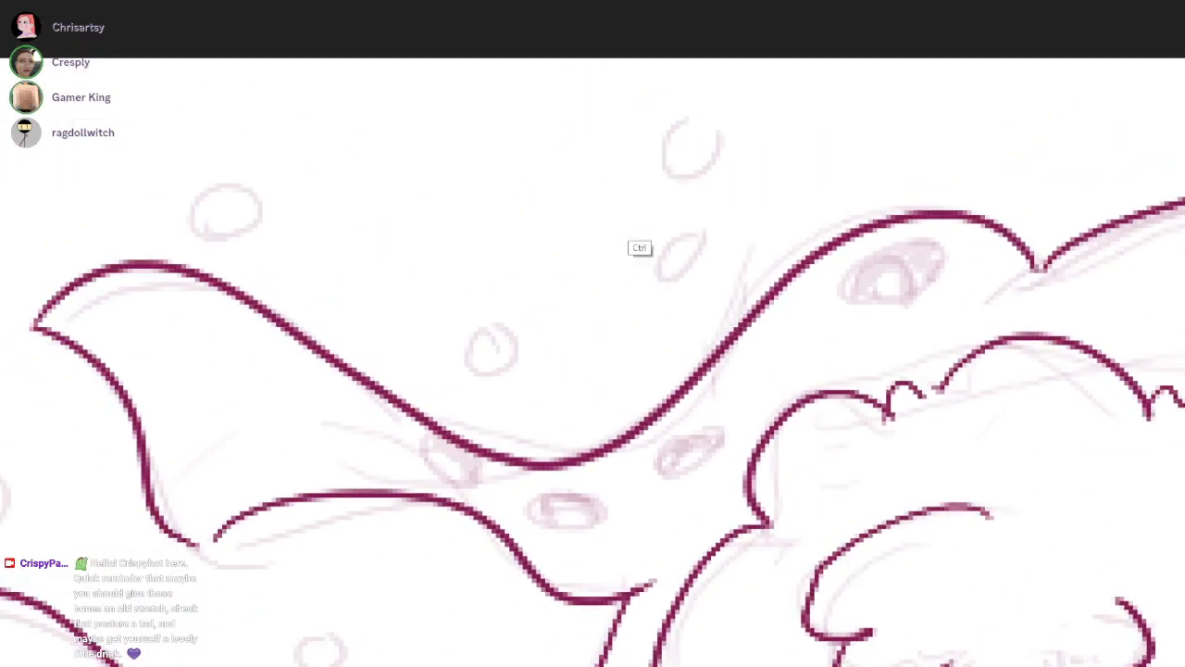
pyautogui.scroll(2, 709, 339)
pyautogui.moveTo(720, 219); pyautogui.dragTo(744, 233)
pyautogui.hotkey('ctrl', 'z')
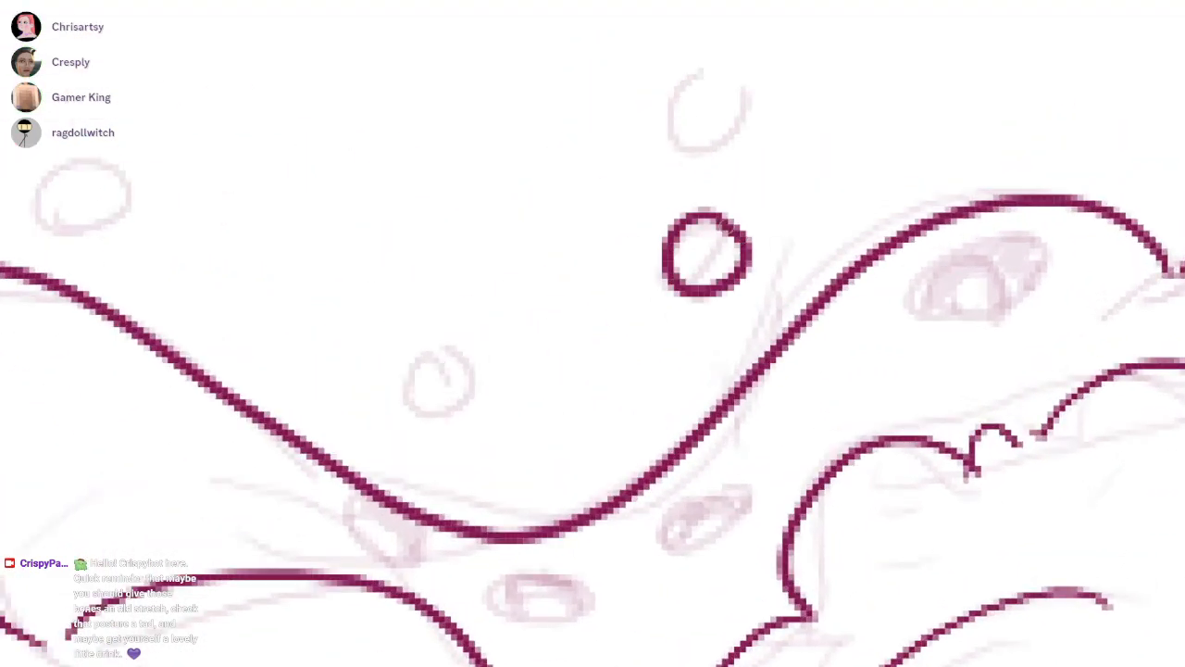
pyautogui.moveTo(698, 104)
pyautogui.mouseDown()
pyautogui.moveTo(705, 74)
pyautogui.moveTo(713, 85)
pyautogui.mouseUp()
pyautogui.hotkey('ctrl', 'z')
pyautogui.moveTo(673, 120); pyautogui.dragTo(732, 104)
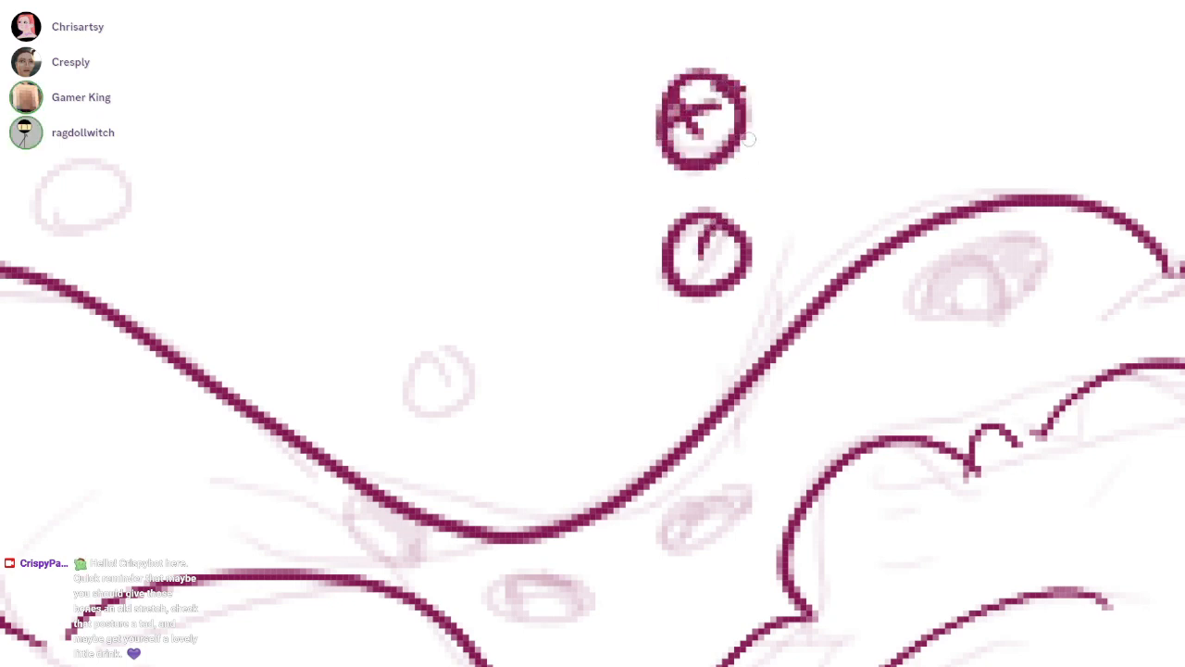
pyautogui.moveTo(440, 357); pyautogui.dragTo(610, 292)
pyautogui.moveTo(632, 333)
pyautogui.mouseDown()
pyautogui.moveTo(560, 324)
pyautogui.moveTo(587, 354)
pyautogui.mouseUp()
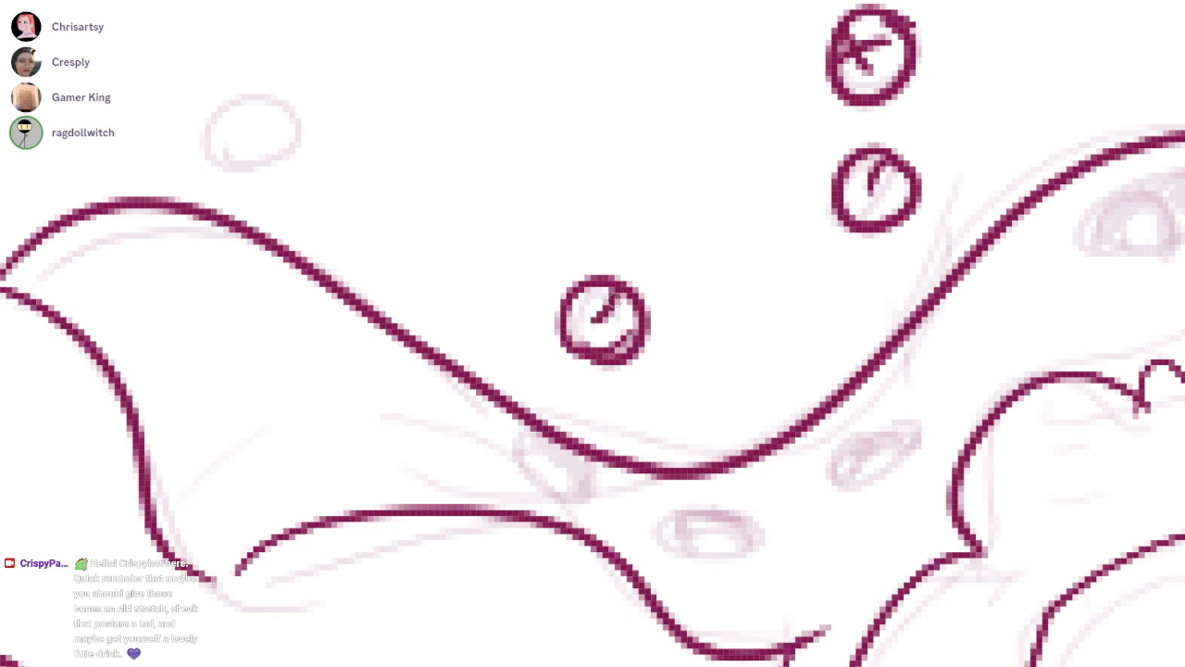
pyautogui.hotkey('ctrl', 'z')
pyautogui.moveTo(586, 300)
pyautogui.mouseDown()
pyautogui.moveTo(637, 306)
pyautogui.moveTo(640, 324)
pyautogui.mouseUp()
# Ink an orb above the upper left ribbon's tip and two larger ones at the far left beside the lower ribbon's tip
pyautogui.moveTo(472, 227); pyautogui.dragTo(595, 278)
pyautogui.moveTo(391, 206)
pyautogui.mouseDown()
pyautogui.moveTo(355, 212)
pyautogui.moveTo(357, 198)
pyautogui.mouseUp()
pyautogui.hotkey('ctrl', 'z')
pyautogui.moveTo(405, 144)
pyautogui.mouseDown()
pyautogui.moveTo(390, 130)
pyautogui.moveTo(410, 139)
pyautogui.moveTo(419, 174)
pyautogui.mouseUp()
pyautogui.hotkey('ctrl', 'z')
pyautogui.moveTo(371, 444); pyautogui.dragTo(891, 199)
pyautogui.moveTo(573, 272); pyautogui.dragTo(541, 336)
pyautogui.moveTo(504, 291); pyautogui.dragTo(569, 296)
pyautogui.moveTo(417, 607); pyautogui.dragTo(526, 286)
pyautogui.moveTo(522, 415)
pyautogui.mouseDown()
pyautogui.moveTo(561, 363)
pyautogui.moveTo(500, 423)
pyautogui.mouseUp()
pyautogui.moveTo(469, 339); pyautogui.dragTo(557, 370)
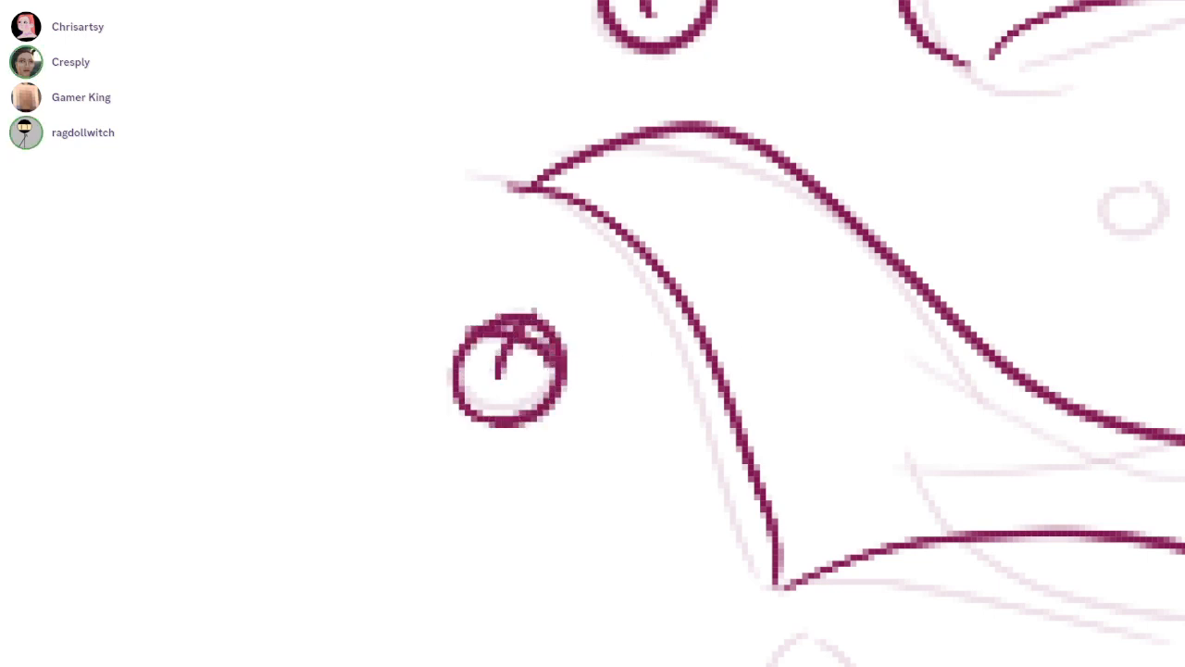
# Ink two small marked orbs in the space between the two left ribbons
pyautogui.moveTo(1102, 205); pyautogui.dragTo(683, 310)
pyautogui.moveTo(714, 352)
pyautogui.mouseDown()
pyautogui.moveTo(747, 322)
pyautogui.moveTo(687, 352)
pyautogui.mouseUp()
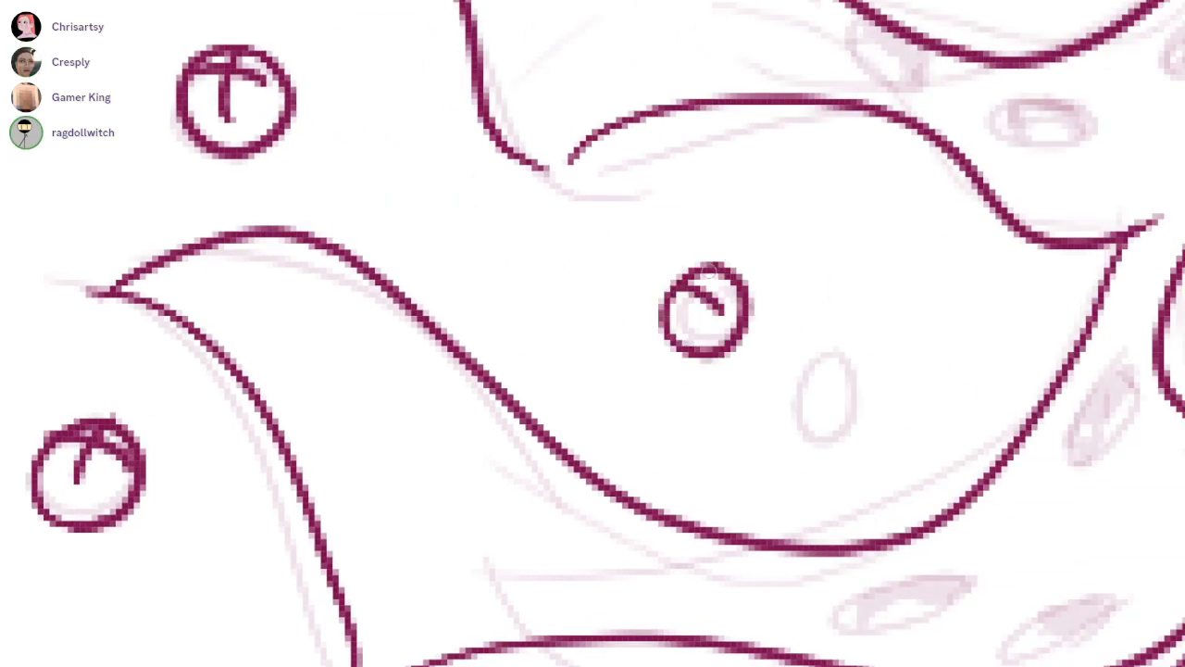
pyautogui.moveTo(719, 264); pyautogui.dragTo(674, 319)
pyautogui.moveTo(833, 351)
pyautogui.mouseDown()
pyautogui.moveTo(815, 435)
pyautogui.moveTo(852, 356)
pyautogui.mouseUp()
pyautogui.moveTo(789, 380); pyautogui.dragTo(853, 374)
# Ink a large and a small orb with branching inner marks beneath the lower left ribbon
pyautogui.moveTo(732, 574); pyautogui.dragTo(554, 174)
pyautogui.moveTo(495, 428)
pyautogui.mouseDown()
pyautogui.moveTo(590, 251)
pyautogui.moveTo(509, 349)
pyautogui.moveTo(545, 246)
pyautogui.mouseUp()
pyautogui.moveTo(491, 303); pyautogui.dragTo(552, 265)
pyautogui.moveTo(516, 326); pyautogui.dragTo(548, 252)
pyautogui.moveTo(351, 222); pyautogui.dragTo(511, 272)
pyautogui.moveTo(472, 281)
pyautogui.mouseDown()
pyautogui.moveTo(421, 254)
pyautogui.moveTo(440, 268)
pyautogui.mouseUp()
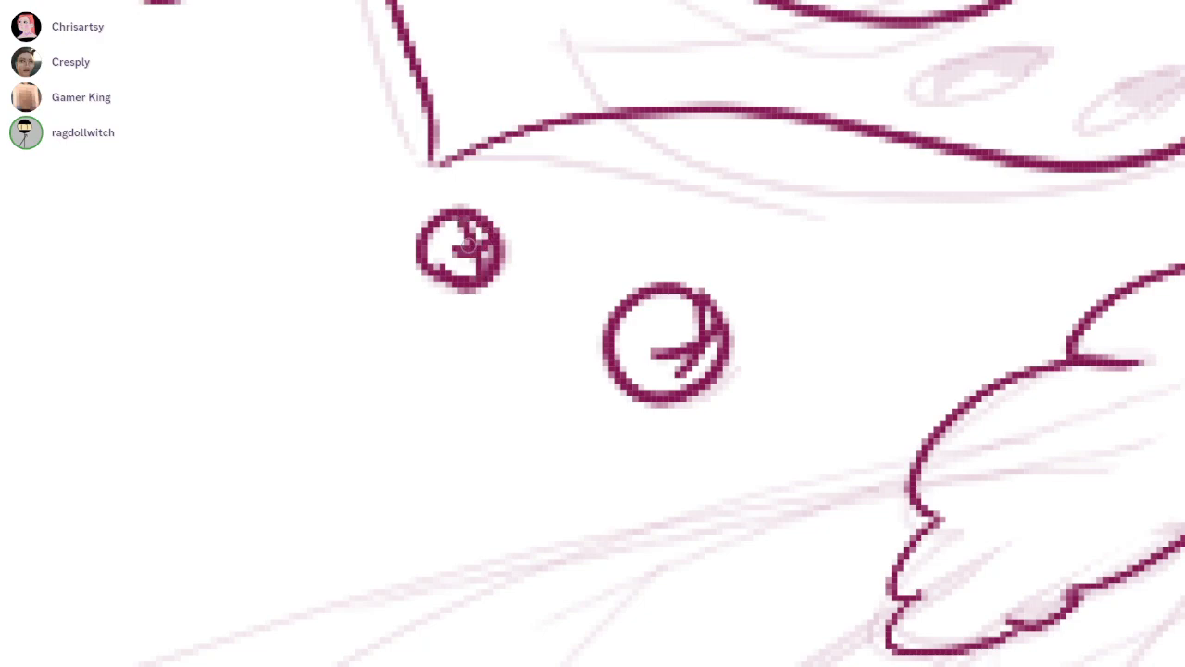
# Ink two round orbs with branching inner marks above the start of the upper right ribbon
pyautogui.scroll(-5, 593, 195)
pyautogui.moveTo(592, 194); pyautogui.dragTo(285, 478)
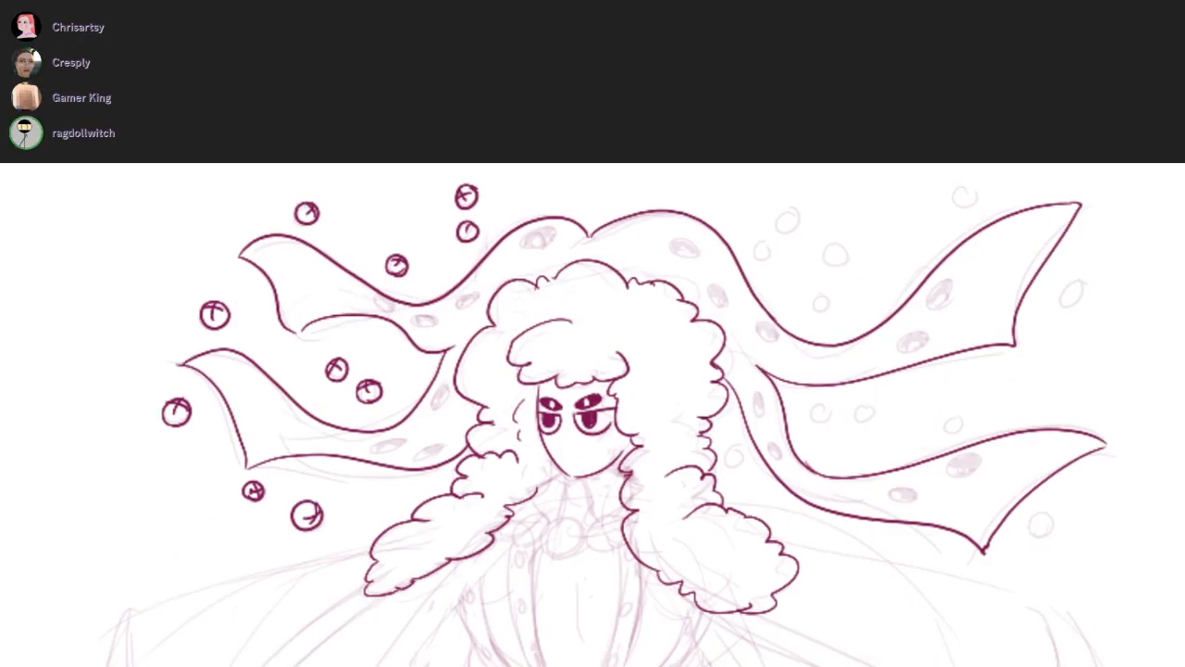
pyautogui.scroll(5, 830, 248)
pyautogui.moveTo(804, 241)
pyautogui.mouseDown()
pyautogui.moveTo(815, 176)
pyautogui.moveTo(780, 220)
pyautogui.moveTo(828, 174)
pyautogui.mouseUp()
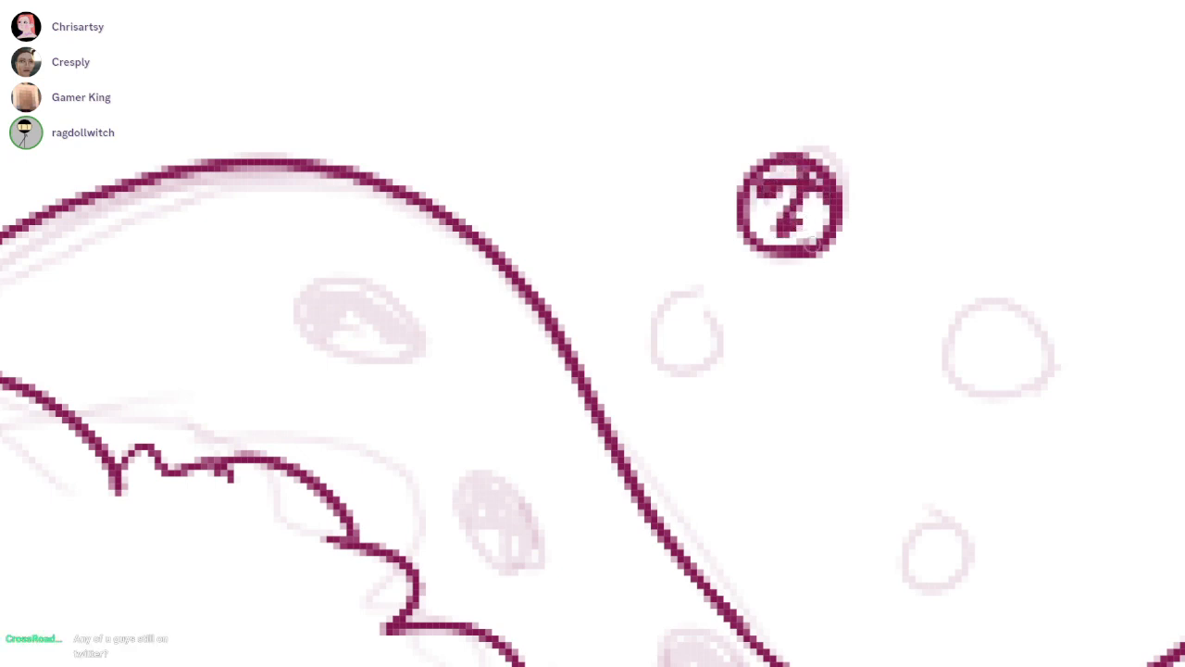
pyautogui.moveTo(804, 222); pyautogui.dragTo(809, 185)
pyautogui.moveTo(711, 348)
pyautogui.mouseDown()
pyautogui.moveTo(728, 337)
pyautogui.moveTo(683, 349)
pyautogui.mouseUp()
pyautogui.moveTo(711, 298); pyautogui.dragTo(659, 319)
pyautogui.moveTo(675, 282); pyautogui.dragTo(693, 325)
# Ink two round orbs with branching inner marks above the dip of the upper right ribbon
pyautogui.moveTo(846, 328)
pyautogui.mouseDown()
pyautogui.moveTo(750, 330)
pyautogui.moveTo(427, 204)
pyautogui.mouseUp()
pyautogui.moveTo(607, 230)
pyautogui.mouseDown()
pyautogui.moveTo(616, 220)
pyautogui.moveTo(576, 231)
pyautogui.mouseUp()
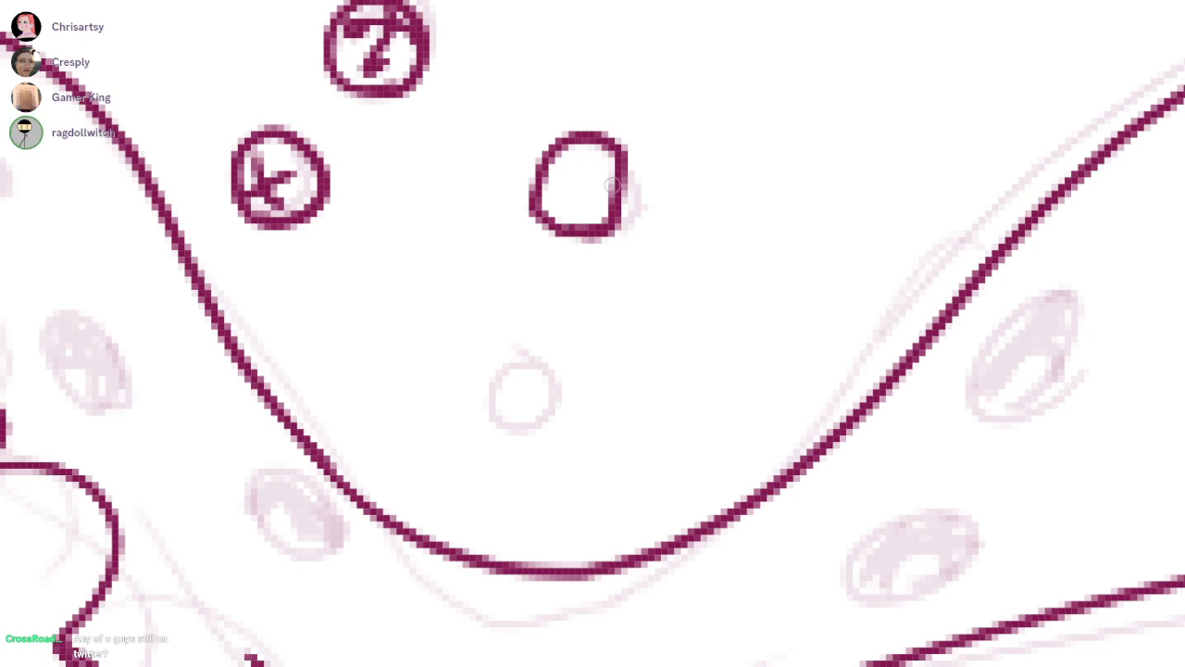
pyautogui.moveTo(604, 171); pyautogui.dragTo(604, 228)
pyautogui.hotkey('ctrl', 'z')
pyautogui.hotkey('ctrl', 'z')
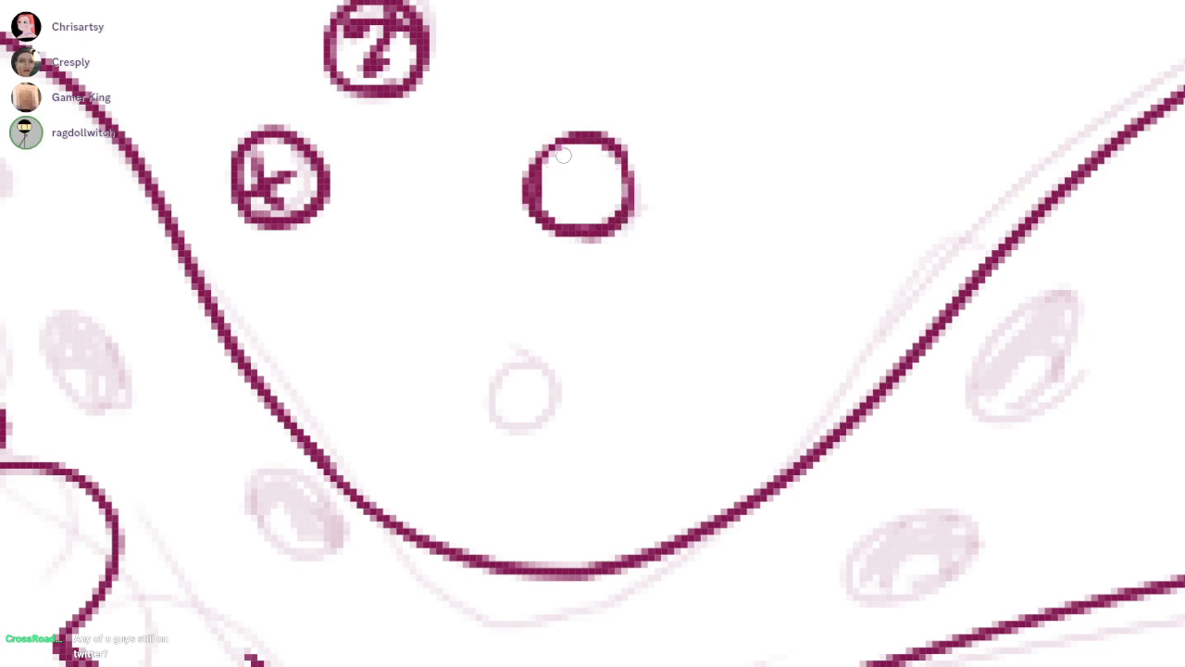
pyautogui.moveTo(566, 156); pyautogui.dragTo(604, 205)
pyautogui.moveTo(606, 159); pyautogui.dragTo(572, 199)
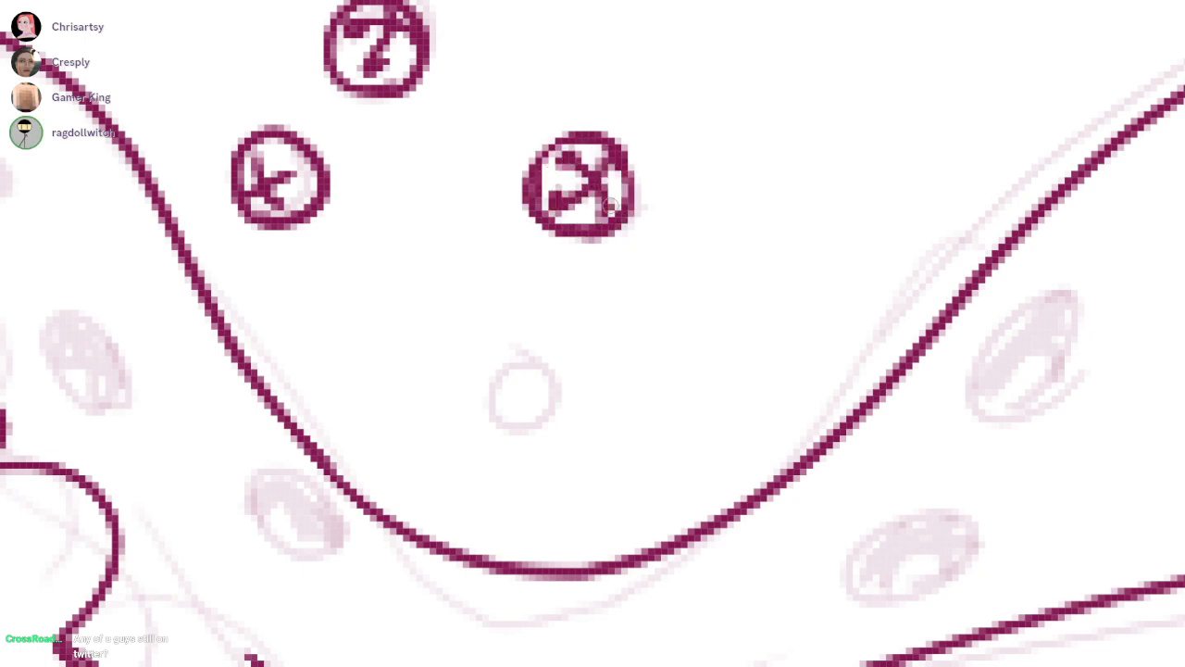
# Ink a small marked orb deep in the upper right ribbon's dip and another above the ribbon's rising edge
pyautogui.moveTo(668, 191); pyautogui.dragTo(686, 143)
pyautogui.moveTo(560, 396); pyautogui.dragTo(566, 392)
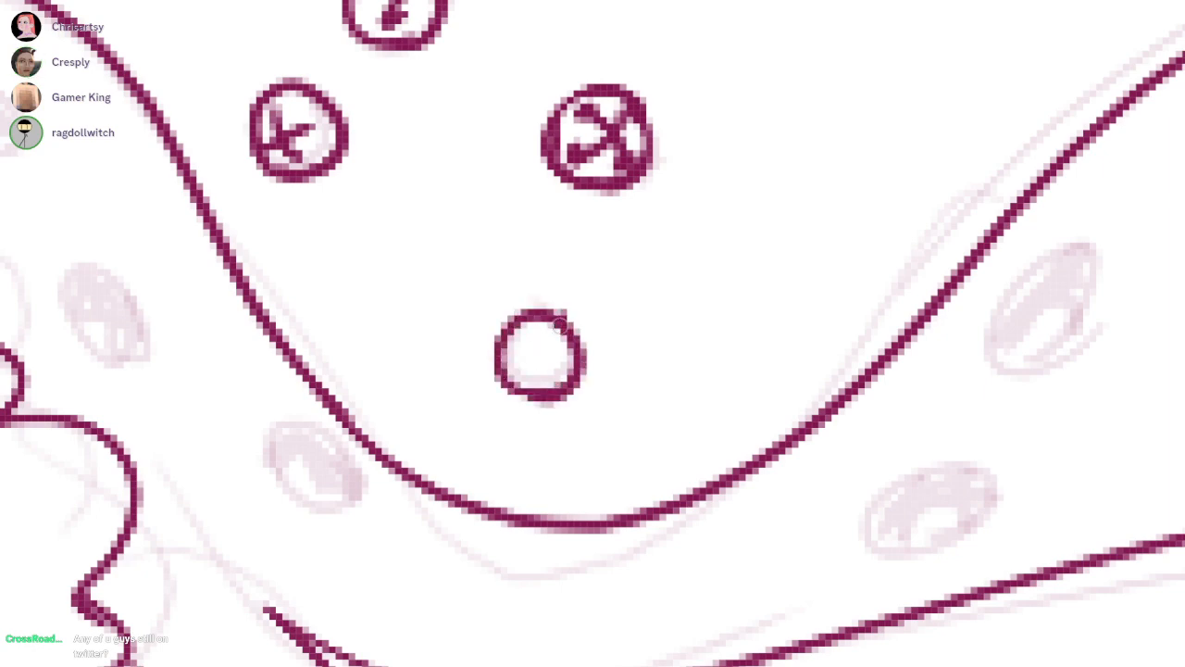
pyautogui.moveTo(539, 344); pyautogui.dragTo(522, 361)
pyautogui.moveTo(787, 157); pyautogui.dragTo(381, 469)
pyautogui.moveTo(717, 174)
pyautogui.mouseDown()
pyautogui.moveTo(749, 250)
pyautogui.moveTo(726, 246)
pyautogui.mouseUp()
pyautogui.moveTo(747, 163); pyautogui.dragTo(750, 205)
pyautogui.moveTo(707, 252); pyautogui.dragTo(756, 251)
# Ink a round orb with a dot-ended inner mark beyond the upper right ribbon's outer end
pyautogui.moveTo(1016, 630); pyautogui.dragTo(880, 456)
pyautogui.scroll(-1, 884, 470)
pyautogui.scroll(-2, 885, 471)
pyautogui.moveTo(1060, 450); pyautogui.dragTo(905, 334)
pyautogui.scroll(3, 870, 331)
pyautogui.moveTo(898, 276); pyautogui.dragTo(863, 321)
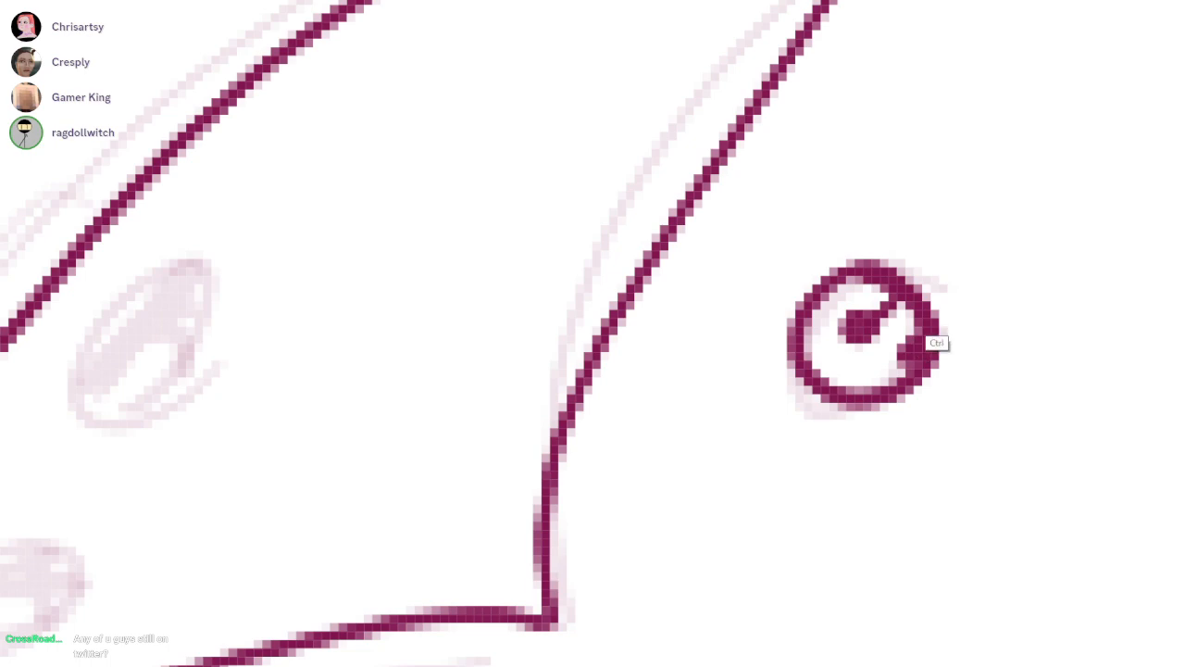
# Ink a marked orb between the two right ribbons and another between the hair and the lower right ribbon
pyautogui.scroll(-3, 935, 317)
pyautogui.moveTo(889, 481)
pyautogui.mouseDown()
pyautogui.moveTo(965, 240)
pyautogui.moveTo(1113, 69)
pyautogui.mouseUp()
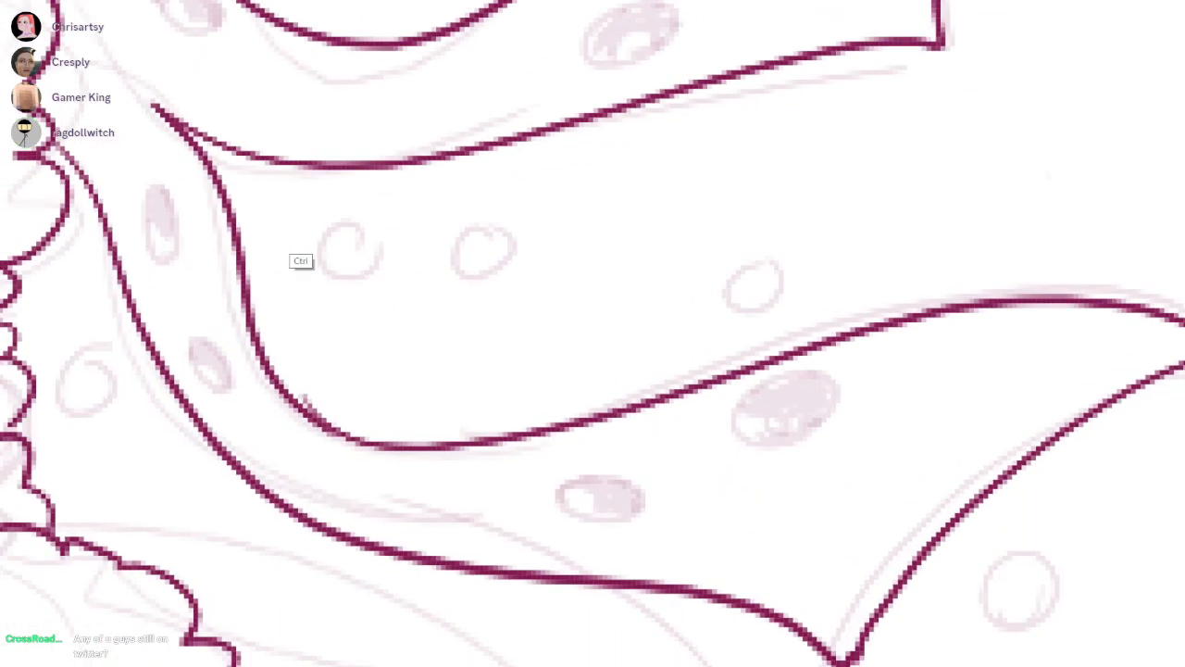
pyautogui.moveTo(287, 264); pyautogui.dragTo(622, 433)
pyautogui.scroll(2, 625, 431)
pyautogui.moveTo(690, 392)
pyautogui.mouseDown()
pyautogui.moveTo(661, 470)
pyautogui.moveTo(682, 388)
pyautogui.moveTo(754, 340)
pyautogui.moveTo(724, 376)
pyautogui.mouseUp()
pyautogui.moveTo(729, 435); pyautogui.dragTo(942, 232)
pyautogui.moveTo(585, 399)
pyautogui.mouseDown()
pyautogui.moveTo(525, 398)
pyautogui.moveTo(563, 422)
pyautogui.moveTo(550, 381)
pyautogui.mouseUp()
pyautogui.moveTo(594, 374)
pyautogui.mouseDown()
pyautogui.moveTo(583, 409)
pyautogui.moveTo(595, 367)
pyautogui.mouseUp()
pyautogui.moveTo(611, 379); pyautogui.dragTo(374, 253)
# Ink two more orbs with dot-ended inner marks above the lower right ribbon's rising edge
pyautogui.scroll(-2, 505, 343)
pyautogui.scroll(2, 797, 113)
pyautogui.moveTo(862, 109)
pyautogui.mouseDown()
pyautogui.moveTo(831, 144)
pyautogui.moveTo(869, 105)
pyautogui.moveTo(780, 148)
pyautogui.moveTo(846, 131)
pyautogui.mouseUp()
pyautogui.hotkey('ctrl', 'z')
pyautogui.moveTo(748, 222)
pyautogui.mouseDown()
pyautogui.moveTo(820, 257)
pyautogui.moveTo(776, 269)
pyautogui.moveTo(831, 237)
pyautogui.mouseUp()
pyautogui.hotkey('ctrl', 'z')
pyautogui.hotkey('ctrl', 'z')
pyautogui.moveTo(757, 221)
pyautogui.mouseDown()
pyautogui.moveTo(790, 252)
pyautogui.moveTo(807, 209)
pyautogui.mouseUp()
pyautogui.moveTo(808, 213)
pyautogui.mouseDown()
pyautogui.moveTo(467, 304)
pyautogui.moveTo(356, 307)
pyautogui.mouseUp()
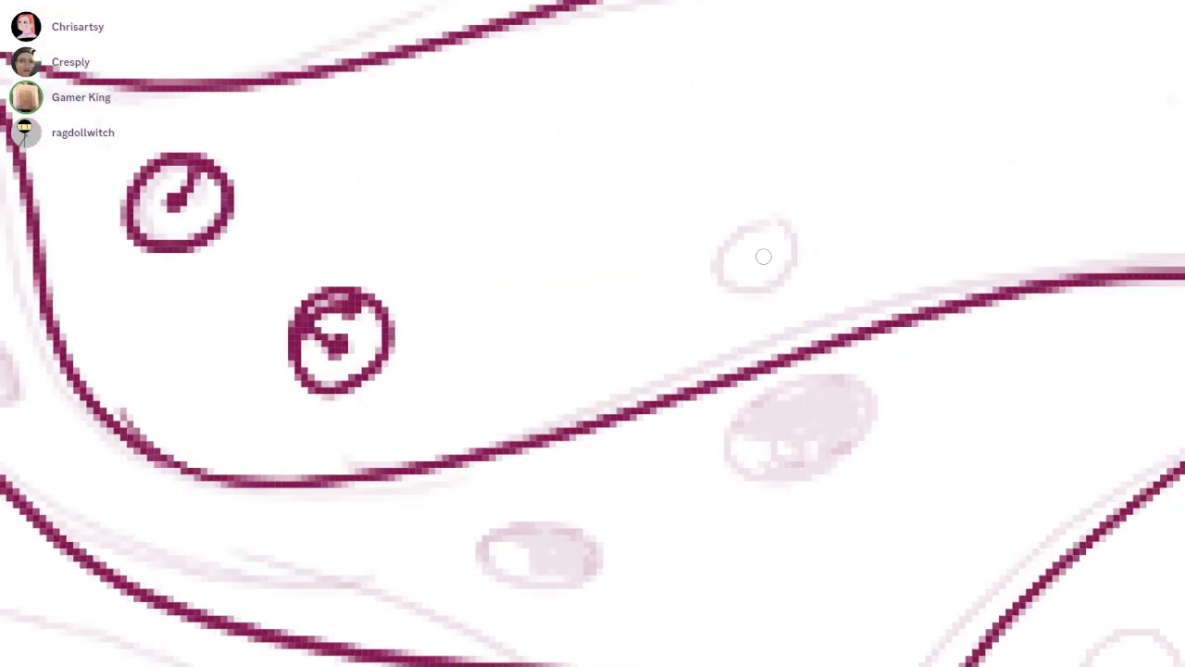
pyautogui.moveTo(721, 221); pyautogui.dragTo(774, 296)
pyautogui.moveTo(715, 222); pyautogui.dragTo(743, 288)
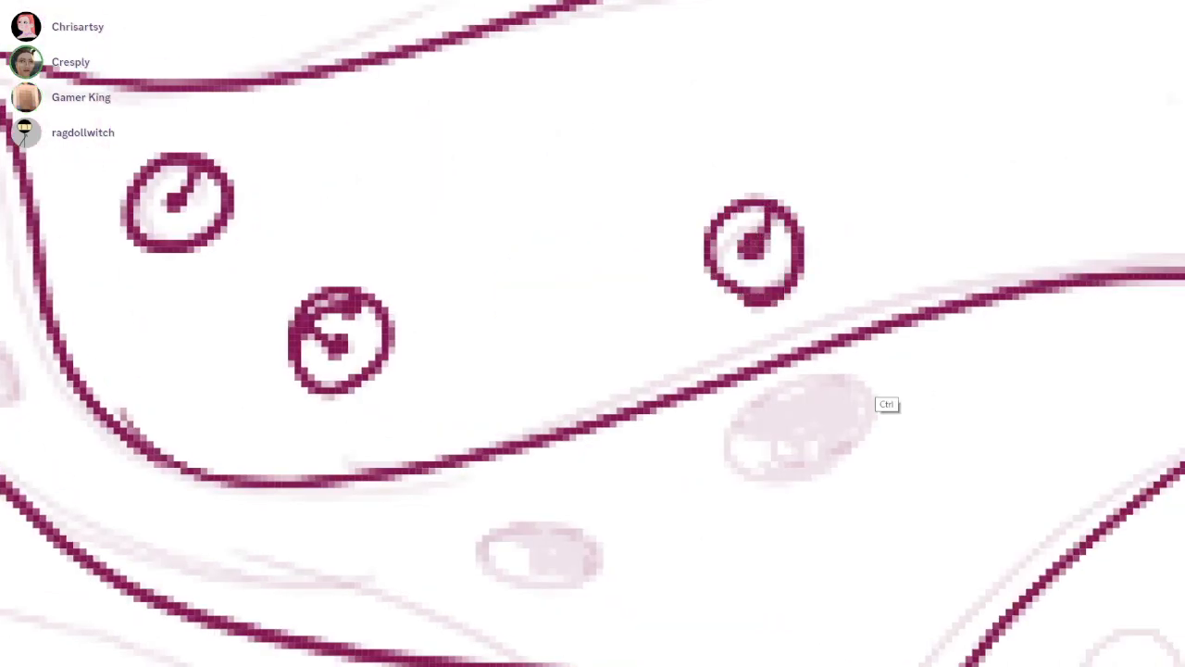
# Ink a round orb with a dotted inner mark beyond the lower right ribbon's outer end
pyautogui.scroll(-5, 918, 361)
pyautogui.moveTo(917, 361); pyautogui.dragTo(704, 353)
pyautogui.scroll(4, 741, 559)
pyautogui.moveTo(874, 326)
pyautogui.mouseDown()
pyautogui.moveTo(787, 374)
pyautogui.moveTo(872, 326)
pyautogui.moveTo(843, 395)
pyautogui.moveTo(861, 317)
pyautogui.mouseUp()
pyautogui.hotkey('ctrl', 'z')
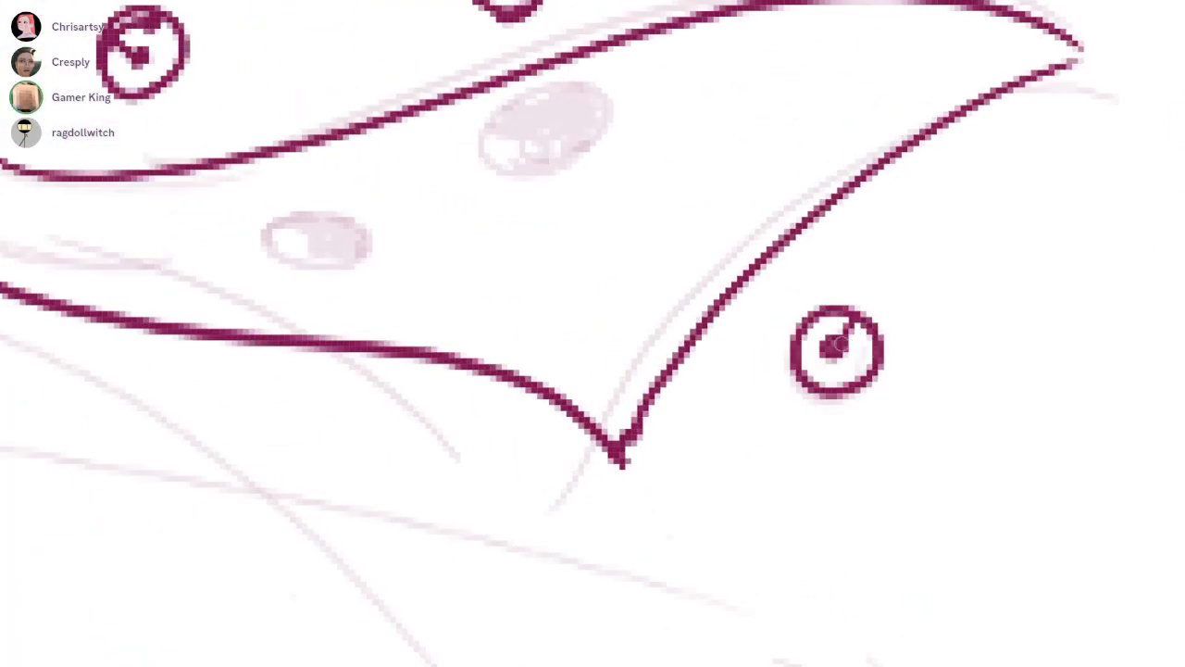
# Ink four solid oval eyes with small white pupils along the upper left ribbon
pyautogui.scroll(-6, 917, 266)
pyautogui.moveTo(916, 266); pyautogui.dragTo(1014, 370)
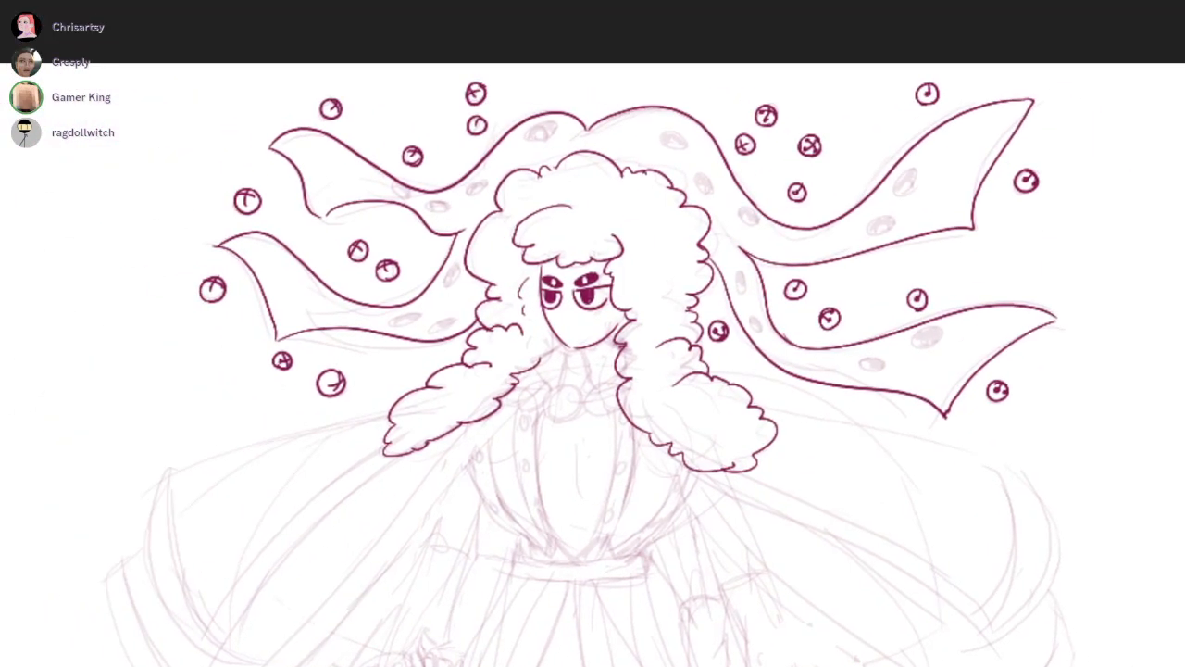
pyautogui.moveTo(648, 361); pyautogui.dragTo(865, 361)
pyautogui.scroll(3, 667, 194)
pyautogui.scroll(2, 507, 192)
pyautogui.moveTo(537, 221)
pyautogui.mouseDown()
pyautogui.moveTo(566, 196)
pyautogui.moveTo(543, 224)
pyautogui.mouseUp()
pyautogui.moveTo(526, 179)
pyautogui.mouseDown()
pyautogui.moveTo(560, 211)
pyautogui.moveTo(506, 184)
pyautogui.mouseUp()
pyautogui.moveTo(613, 200); pyautogui.dragTo(596, 209)
pyautogui.moveTo(703, 297)
pyautogui.mouseDown()
pyautogui.moveTo(689, 296)
pyautogui.moveTo(799, 307)
pyautogui.moveTo(755, 310)
pyautogui.moveTo(716, 268)
pyautogui.moveTo(503, 356)
pyautogui.moveTo(419, 420)
pyautogui.mouseUp()
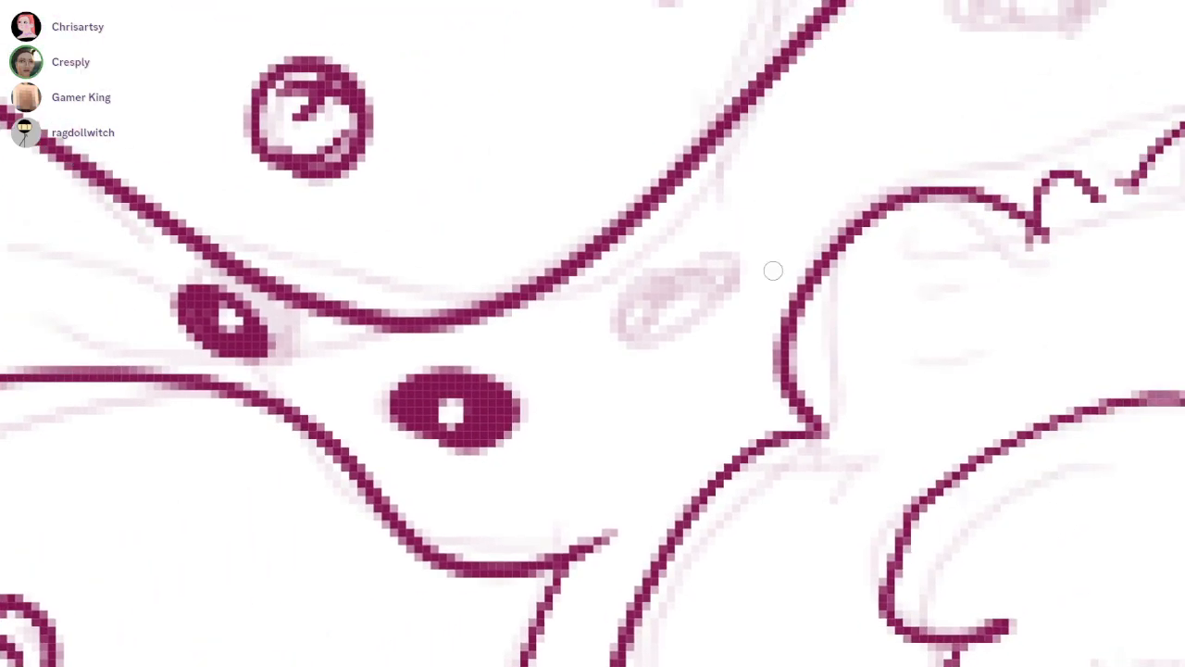
pyautogui.moveTo(667, 338)
pyautogui.mouseDown()
pyautogui.moveTo(688, 299)
pyautogui.moveTo(659, 315)
pyautogui.moveTo(694, 271)
pyautogui.moveTo(722, 276)
pyautogui.moveTo(473, 495)
pyautogui.mouseUp()
pyautogui.moveTo(755, 260)
pyautogui.mouseDown()
pyautogui.moveTo(683, 198)
pyautogui.moveTo(742, 251)
pyautogui.moveTo(783, 190)
pyautogui.moveTo(829, 181)
pyautogui.moveTo(796, 159)
pyautogui.moveTo(698, 199)
pyautogui.moveTo(685, 223)
pyautogui.moveTo(725, 246)
pyautogui.mouseUp()
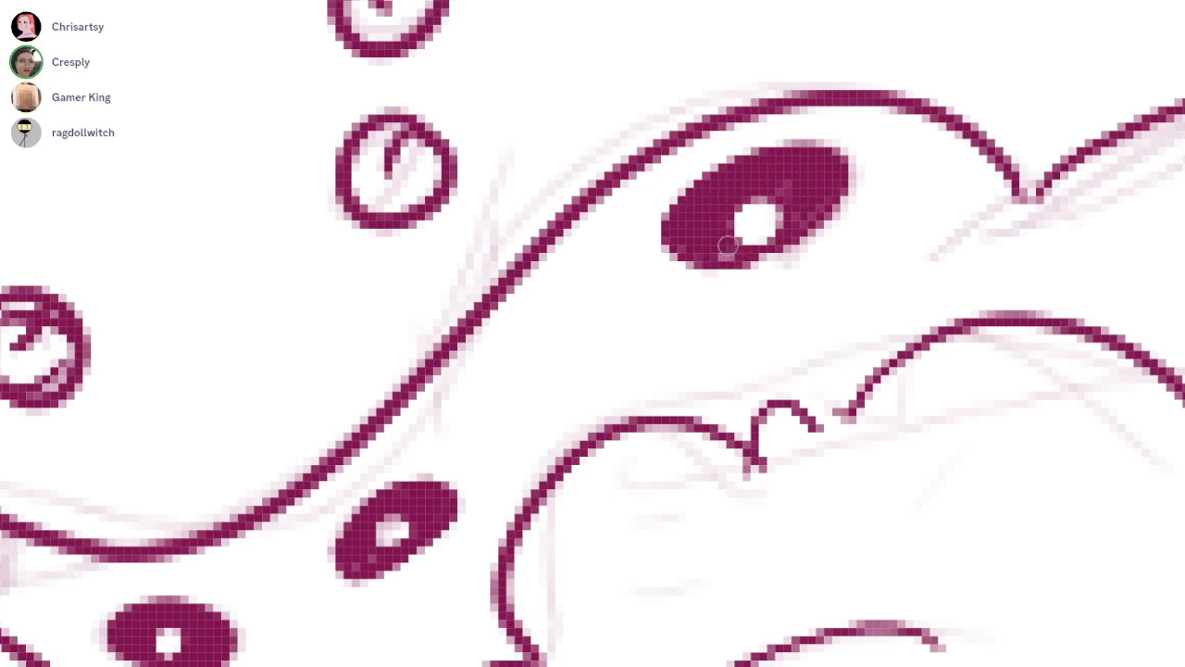
# Ink three solid slanted eyes with white pupils along the lower left ribbon, following its curve toward the hair
pyautogui.scroll(-5, 824, 178)
pyautogui.moveTo(538, 542); pyautogui.dragTo(653, 442)
pyautogui.scroll(6, 652, 442)
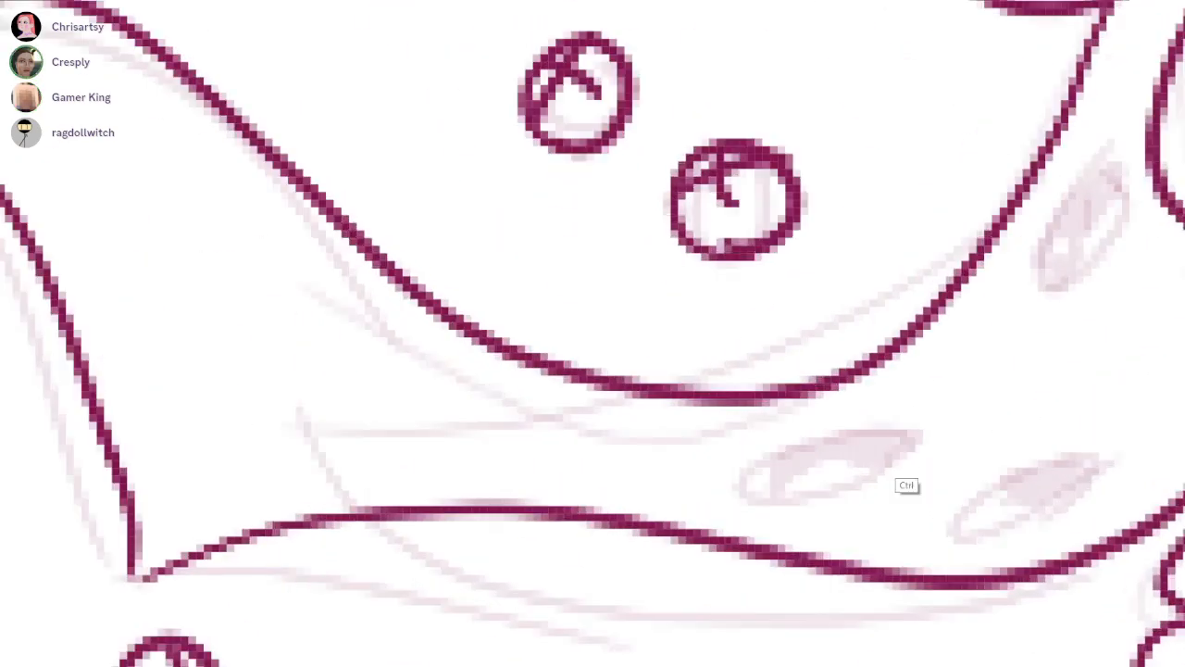
pyautogui.moveTo(884, 466)
pyautogui.mouseDown()
pyautogui.moveTo(713, 505)
pyautogui.moveTo(889, 468)
pyautogui.mouseUp()
pyautogui.moveTo(768, 435)
pyautogui.mouseDown()
pyautogui.moveTo(778, 505)
pyautogui.moveTo(765, 447)
pyautogui.moveTo(755, 500)
pyautogui.moveTo(884, 421)
pyautogui.moveTo(874, 463)
pyautogui.moveTo(765, 447)
pyautogui.mouseUp()
pyautogui.moveTo(1159, 193); pyautogui.dragTo(821, 272)
pyautogui.moveTo(846, 163); pyautogui.dragTo(792, 297)
pyautogui.moveTo(795, 218)
pyautogui.mouseDown()
pyautogui.moveTo(831, 200)
pyautogui.moveTo(847, 172)
pyautogui.moveTo(866, 214)
pyautogui.moveTo(820, 285)
pyautogui.moveTo(770, 275)
pyautogui.moveTo(787, 264)
pyautogui.mouseUp()
pyautogui.moveTo(782, 278)
pyautogui.mouseDown()
pyautogui.moveTo(756, 243)
pyautogui.moveTo(747, 140)
pyautogui.mouseUp()
pyautogui.moveTo(787, 410)
pyautogui.mouseDown()
pyautogui.moveTo(771, 402)
pyautogui.moveTo(752, 418)
pyautogui.mouseUp()
pyautogui.hotkey('ctrl', 'z')
pyautogui.moveTo(706, 479)
pyautogui.mouseDown()
pyautogui.moveTo(728, 419)
pyautogui.moveTo(793, 428)
pyautogui.mouseUp()
# Ink three solid eyes with white pupils along the descending part of the upper right ribbon
pyautogui.scroll(-5, 867, 379)
pyautogui.moveTo(1092, 222); pyautogui.dragTo(677, 283)
pyautogui.scroll(5, 857, 162)
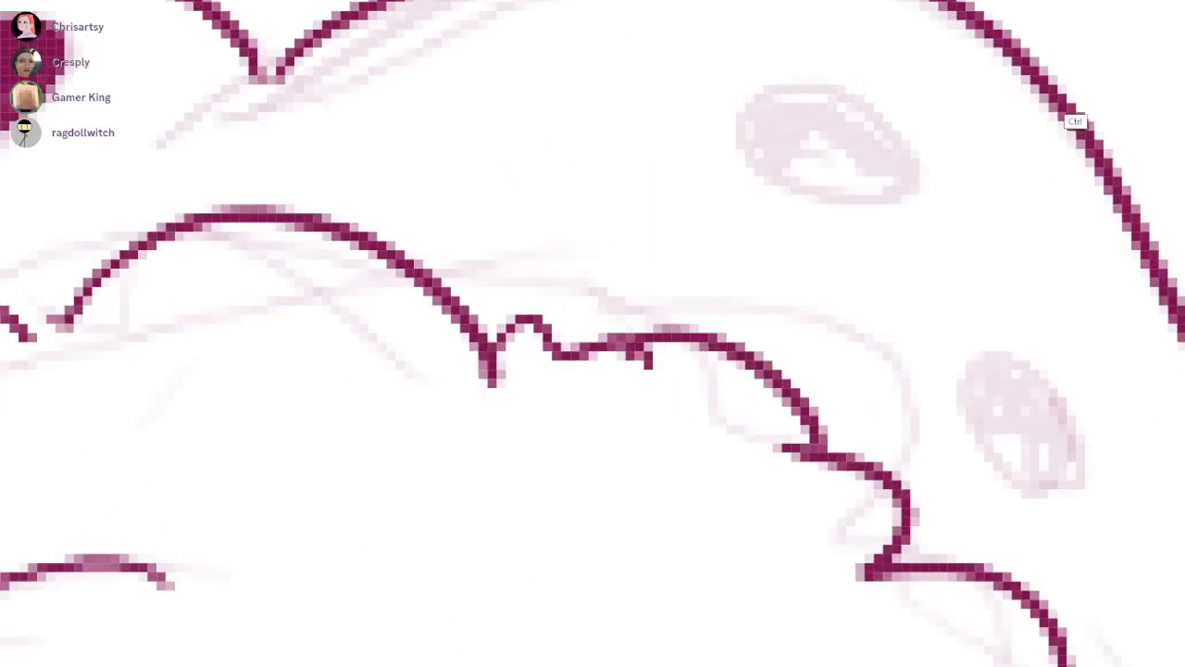
pyautogui.moveTo(842, 200)
pyautogui.mouseDown()
pyautogui.moveTo(787, 104)
pyautogui.moveTo(768, 166)
pyautogui.moveTo(822, 108)
pyautogui.moveTo(851, 128)
pyautogui.moveTo(871, 185)
pyautogui.moveTo(890, 158)
pyautogui.mouseUp()
pyautogui.moveTo(1046, 396)
pyautogui.mouseDown()
pyautogui.moveTo(788, 325)
pyautogui.moveTo(782, 434)
pyautogui.moveTo(760, 352)
pyautogui.moveTo(773, 407)
pyautogui.moveTo(723, 309)
pyautogui.moveTo(776, 359)
pyautogui.moveTo(799, 401)
pyautogui.moveTo(533, 46)
pyautogui.mouseUp()
pyautogui.moveTo(843, 272)
pyautogui.mouseDown()
pyautogui.moveTo(740, 189)
pyautogui.moveTo(788, 195)
pyautogui.moveTo(830, 248)
pyautogui.moveTo(426, 167)
pyautogui.mouseUp()
# Ink two solid eyes with white pupils on the rising outer part of the upper right ribbon
pyautogui.moveTo(925, 231)
pyautogui.mouseDown()
pyautogui.moveTo(489, 415)
pyautogui.moveTo(450, 407)
pyautogui.mouseUp()
pyautogui.moveTo(776, 394)
pyautogui.mouseDown()
pyautogui.moveTo(730, 405)
pyautogui.moveTo(768, 307)
pyautogui.moveTo(681, 365)
pyautogui.moveTo(731, 407)
pyautogui.moveTo(719, 316)
pyautogui.moveTo(815, 301)
pyautogui.moveTo(801, 361)
pyautogui.mouseUp()
pyautogui.hotkey('ctrl', 'z')
pyautogui.moveTo(926, 102); pyautogui.dragTo(693, 353)
pyautogui.moveTo(746, 303)
pyautogui.mouseDown()
pyautogui.moveTo(618, 350)
pyautogui.moveTo(746, 309)
pyautogui.mouseUp()
pyautogui.moveTo(645, 319)
pyautogui.mouseDown()
pyautogui.moveTo(709, 342)
pyautogui.moveTo(652, 324)
pyautogui.mouseUp()
pyautogui.moveTo(717, 267)
pyautogui.mouseDown()
pyautogui.moveTo(644, 320)
pyautogui.moveTo(652, 349)
pyautogui.moveTo(699, 340)
pyautogui.moveTo(727, 301)
pyautogui.moveTo(719, 339)
pyautogui.mouseUp()
pyautogui.scroll(-6, 776, 260)
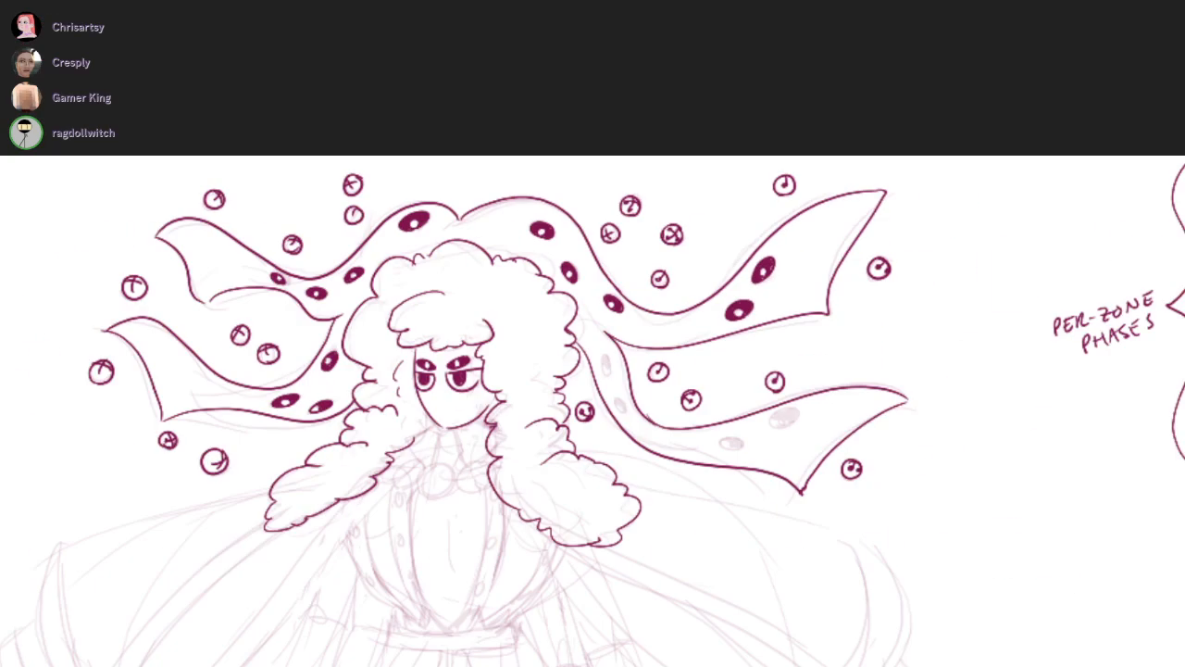
# Ink two solid eyes with white pupils on the narrow start of the lower right ribbon beside the hair
pyautogui.scroll(6, 616, 384)
pyautogui.moveTo(564, 198)
pyautogui.mouseDown()
pyautogui.moveTo(560, 333)
pyautogui.moveTo(555, 215)
pyautogui.mouseUp()
pyautogui.moveTo(510, 283)
pyautogui.mouseDown()
pyautogui.moveTo(551, 255)
pyautogui.moveTo(518, 195)
pyautogui.moveTo(563, 210)
pyautogui.mouseUp()
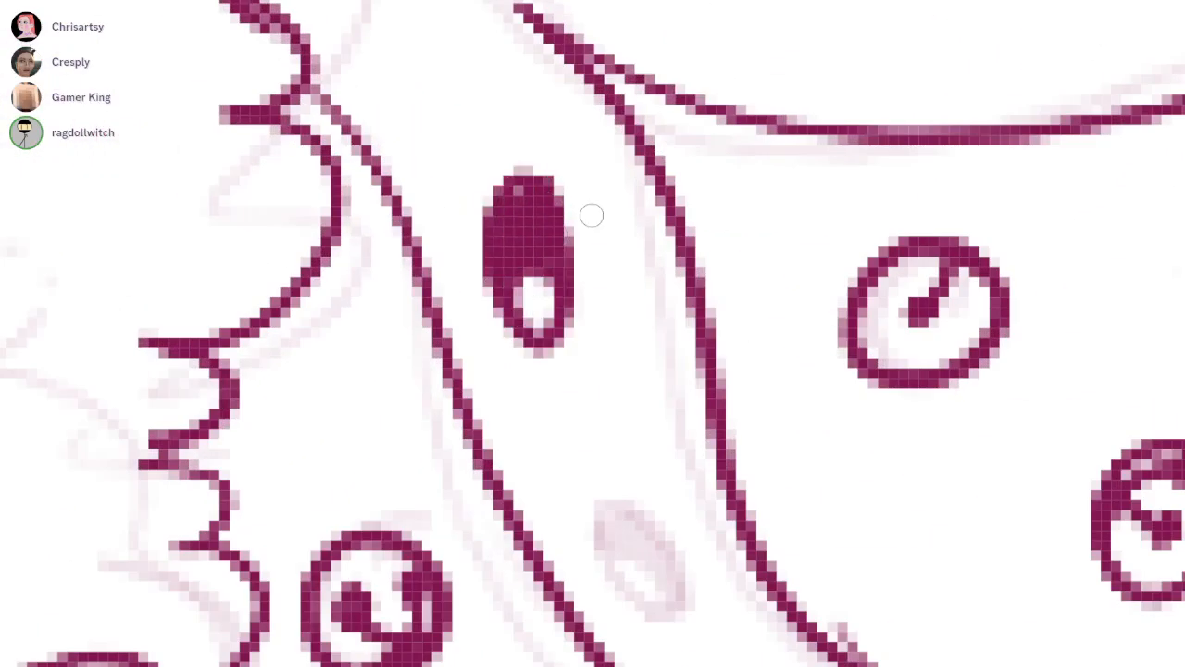
pyautogui.moveTo(659, 594); pyautogui.dragTo(642, 604)
pyautogui.moveTo(624, 539)
pyautogui.mouseDown()
pyautogui.moveTo(648, 546)
pyautogui.moveTo(638, 528)
pyautogui.moveTo(666, 593)
pyautogui.mouseUp()
# Ink two solid eyes with white pupils on the wide outer part of the lower right ribbon
pyautogui.scroll(-3, 810, 453)
pyautogui.moveTo(1148, 644); pyautogui.dragTo(984, 440)
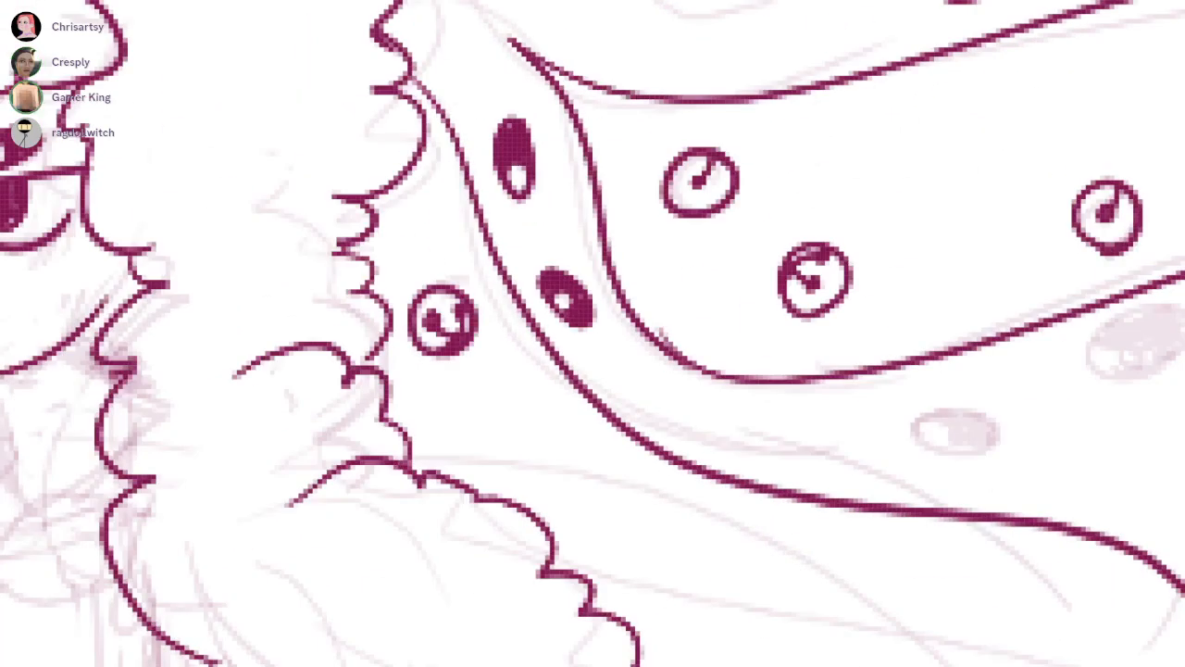
pyautogui.scroll(4, 926, 453)
pyautogui.moveTo(1003, 480)
pyautogui.mouseDown()
pyautogui.moveTo(757, 442)
pyautogui.moveTo(918, 496)
pyautogui.mouseUp()
pyautogui.moveTo(974, 394)
pyautogui.mouseDown()
pyautogui.moveTo(815, 389)
pyautogui.moveTo(804, 358)
pyautogui.moveTo(939, 336)
pyautogui.moveTo(976, 420)
pyautogui.mouseUp()
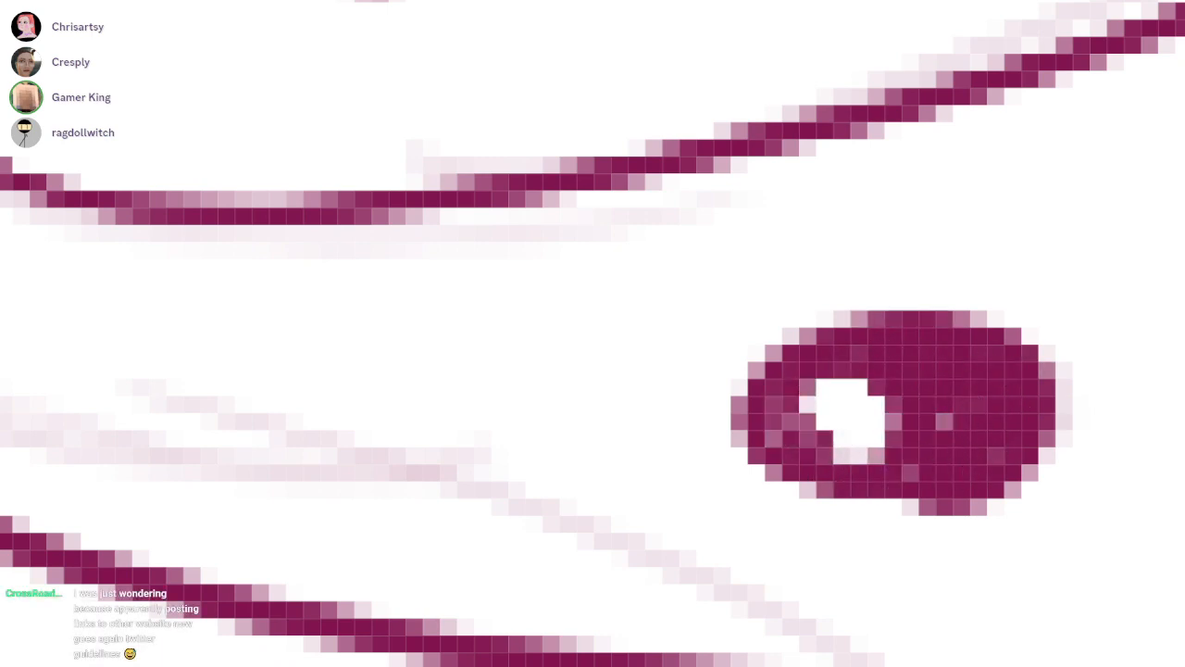
pyautogui.scroll(-4, 976, 421)
pyautogui.scroll(5, 765, 352)
pyautogui.moveTo(793, 352)
pyautogui.mouseDown()
pyautogui.moveTo(731, 376)
pyautogui.moveTo(671, 315)
pyautogui.moveTo(689, 324)
pyautogui.moveTo(820, 274)
pyautogui.moveTo(812, 305)
pyautogui.mouseUp()
pyautogui.scroll(-3, 812, 304)
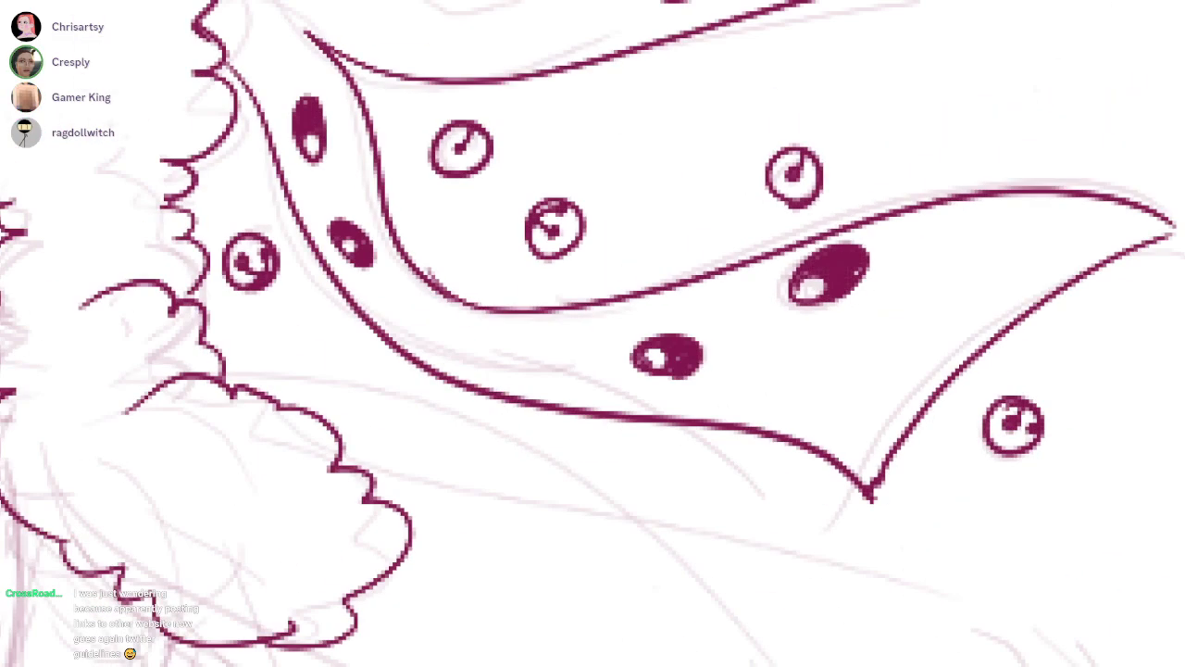
# Ink the outline and inner trim line of the cape's upper layer on the left side, starting from the hair
pyautogui.scroll(-5, 593, 333)
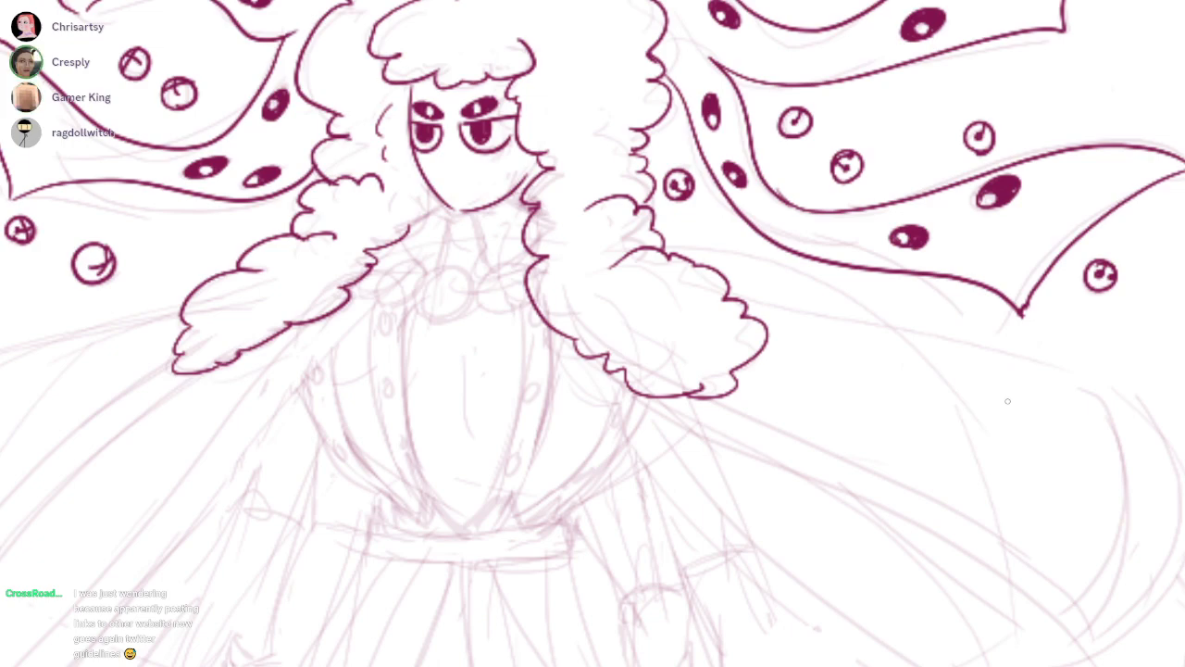
pyautogui.scroll(-5, 1008, 400)
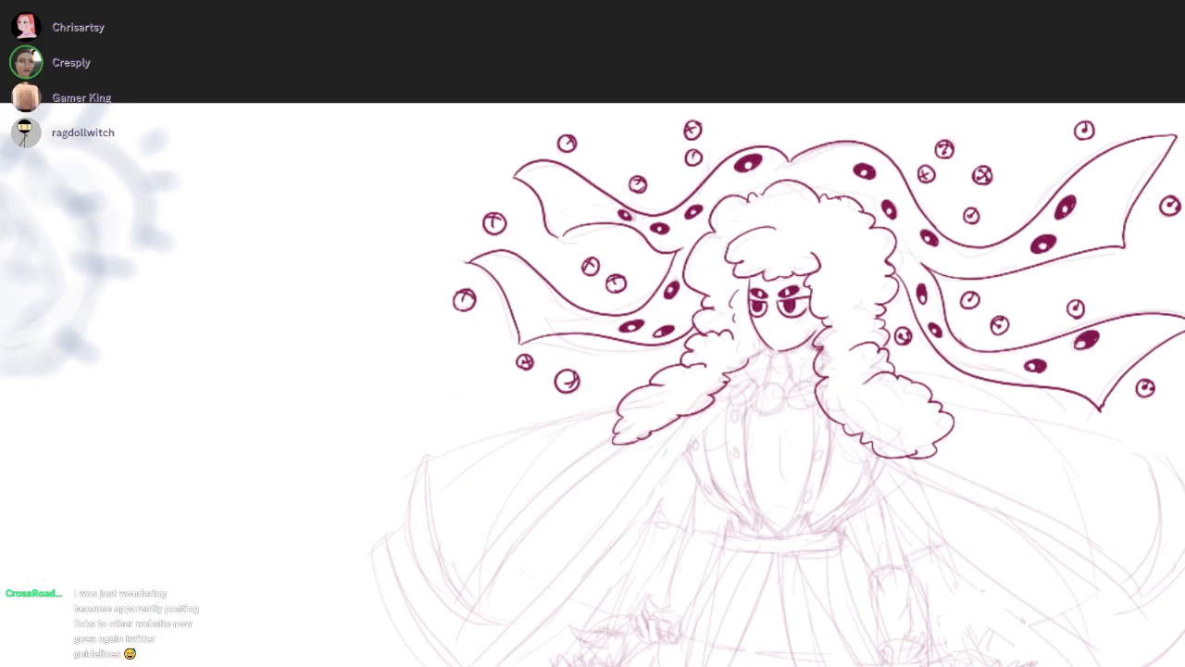
pyautogui.scroll(6, 592, 310)
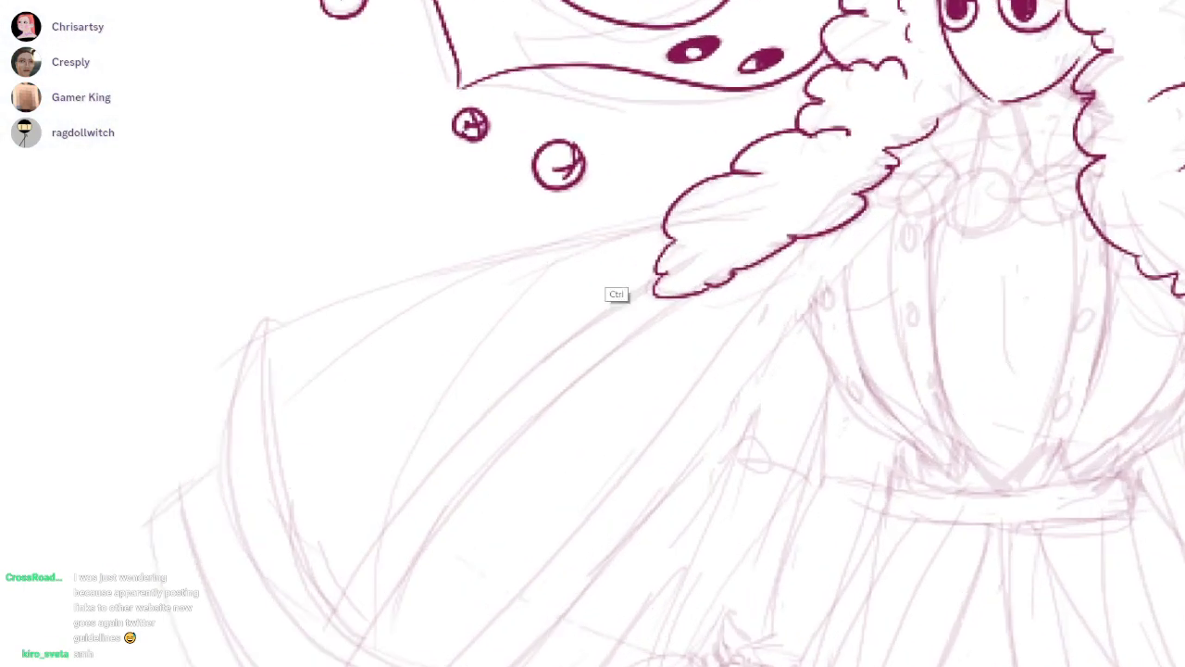
pyautogui.moveTo(995, 47)
pyautogui.mouseDown()
pyautogui.moveTo(440, 229)
pyautogui.moveTo(427, 294)
pyautogui.moveTo(227, 213)
pyautogui.mouseUp()
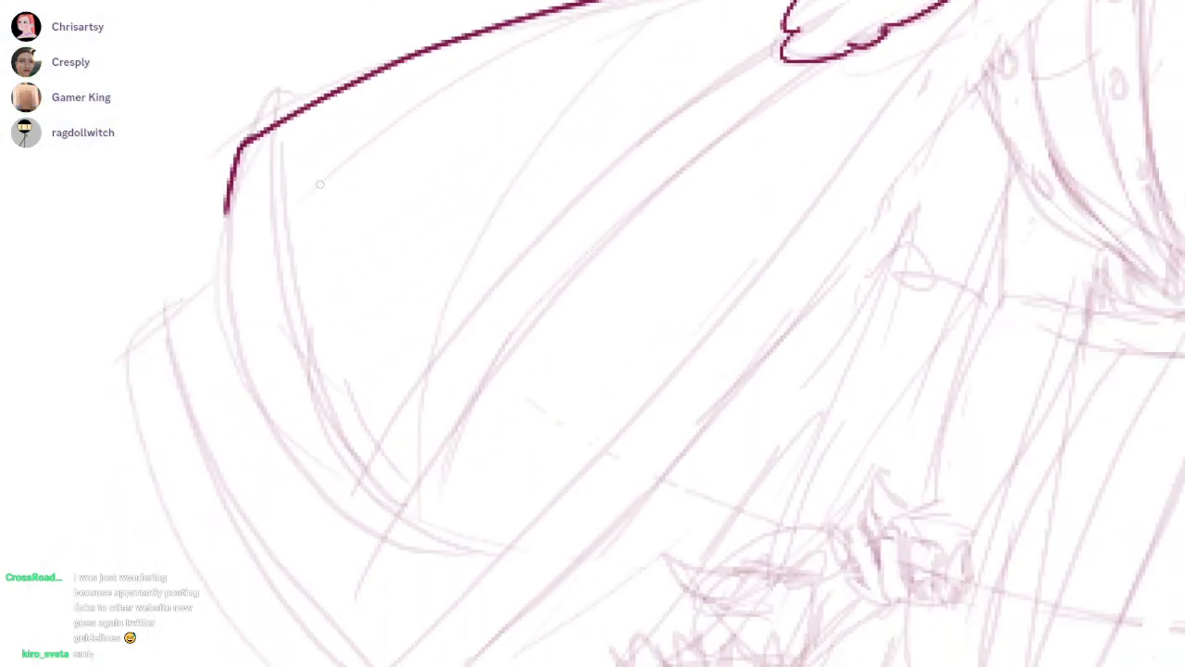
pyautogui.hotkey('ctrl', 'z')
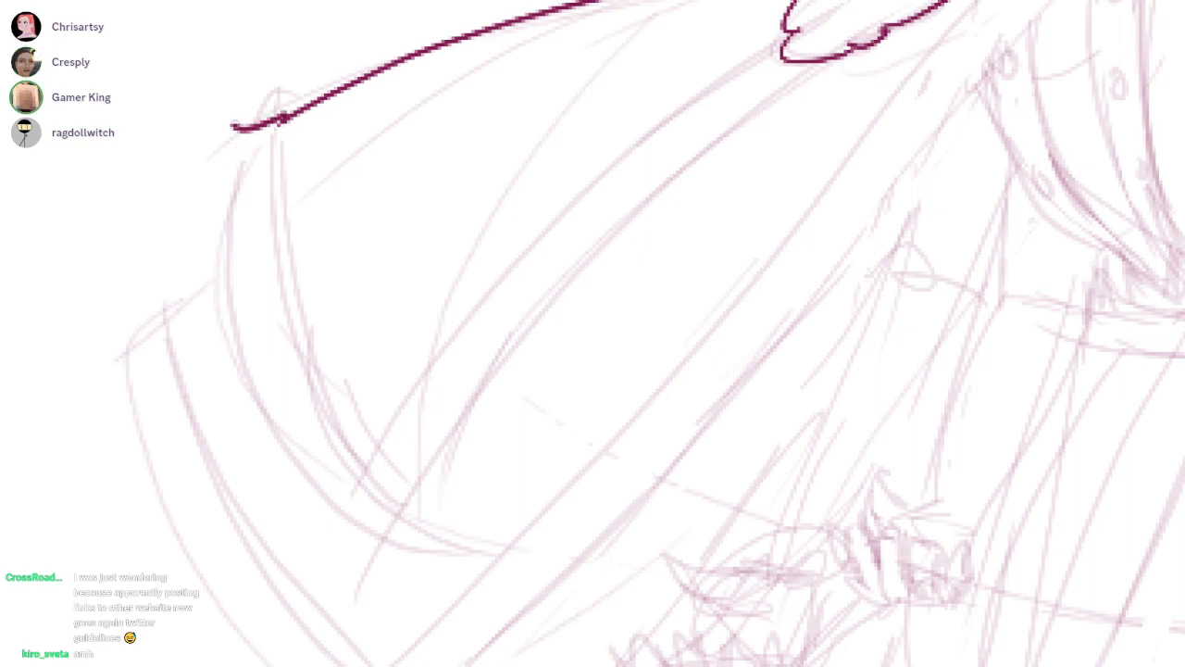
pyautogui.moveTo(234, 128)
pyautogui.mouseDown()
pyautogui.moveTo(278, 461)
pyautogui.moveTo(418, 557)
pyautogui.mouseUp()
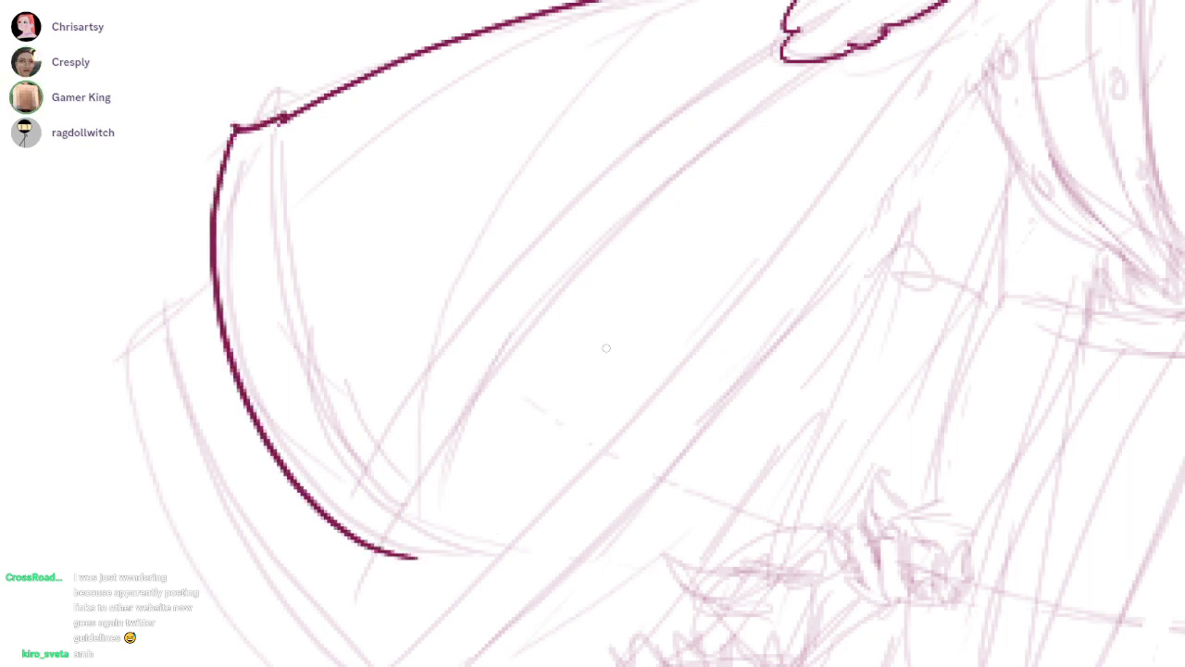
pyautogui.moveTo(841, 60); pyautogui.dragTo(384, 555)
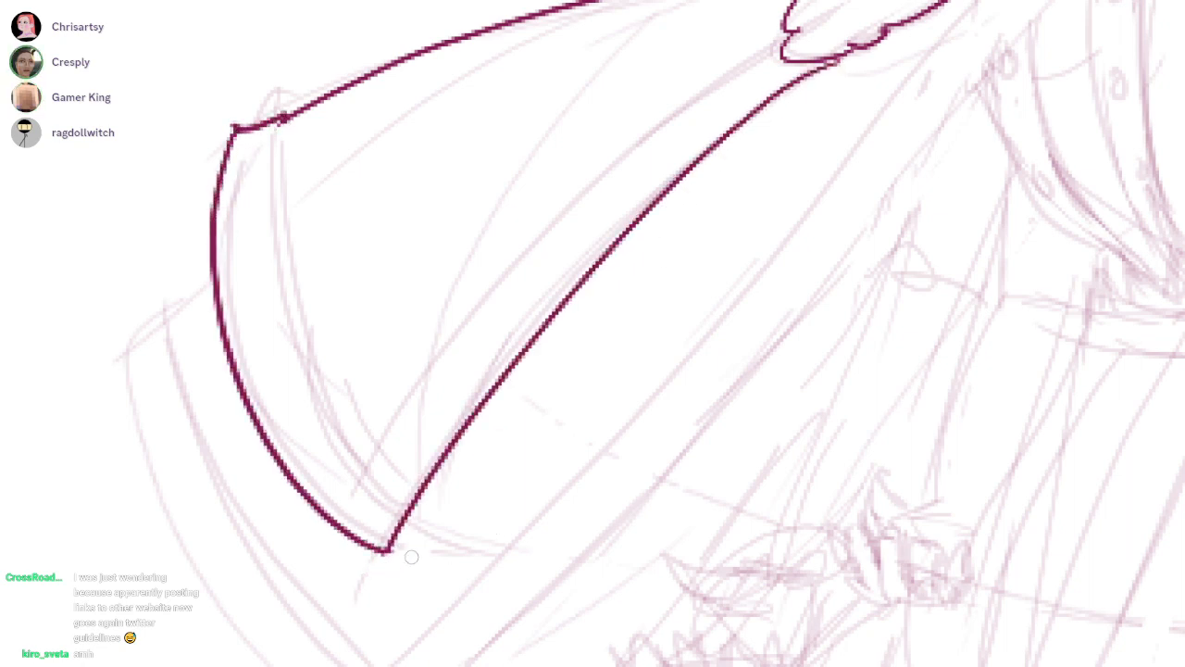
pyautogui.moveTo(388, 315); pyautogui.dragTo(377, 373)
pyautogui.moveTo(268, 177)
pyautogui.mouseDown()
pyautogui.moveTo(364, 535)
pyautogui.moveTo(661, 167)
pyautogui.moveTo(786, 92)
pyautogui.mouseUp()
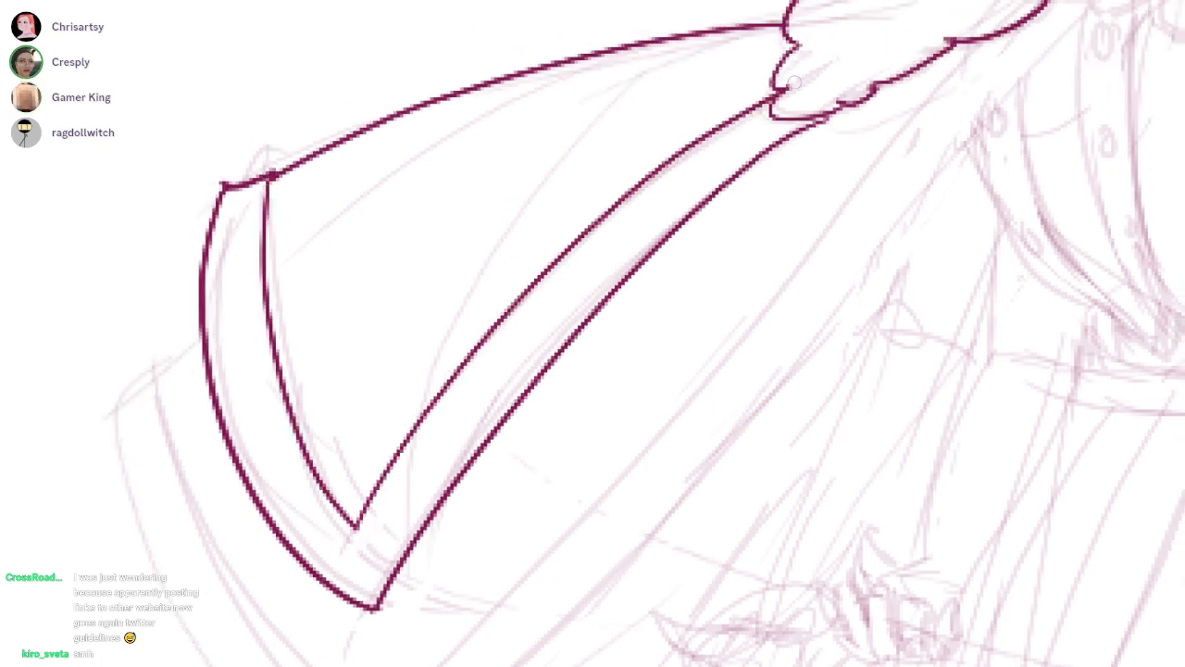
# Ink the left cape's lower layer with its outer edge and two long front lines running down from the hair
pyautogui.moveTo(853, 496); pyautogui.dragTo(662, 487)
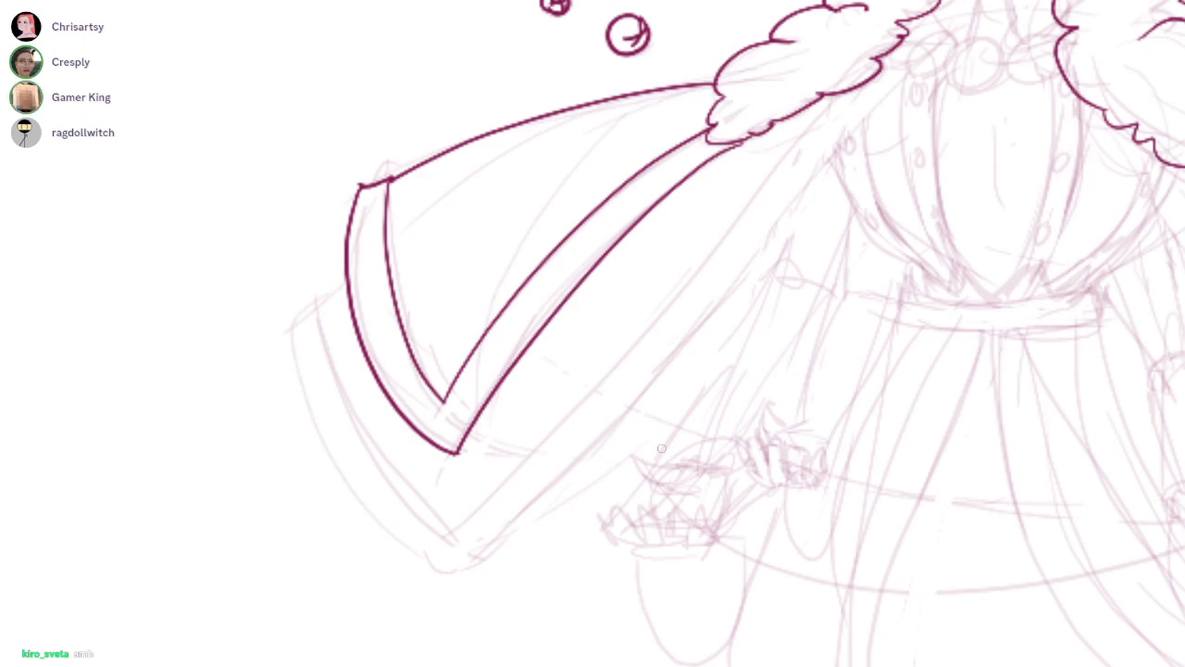
pyautogui.moveTo(838, 95); pyautogui.dragTo(463, 516)
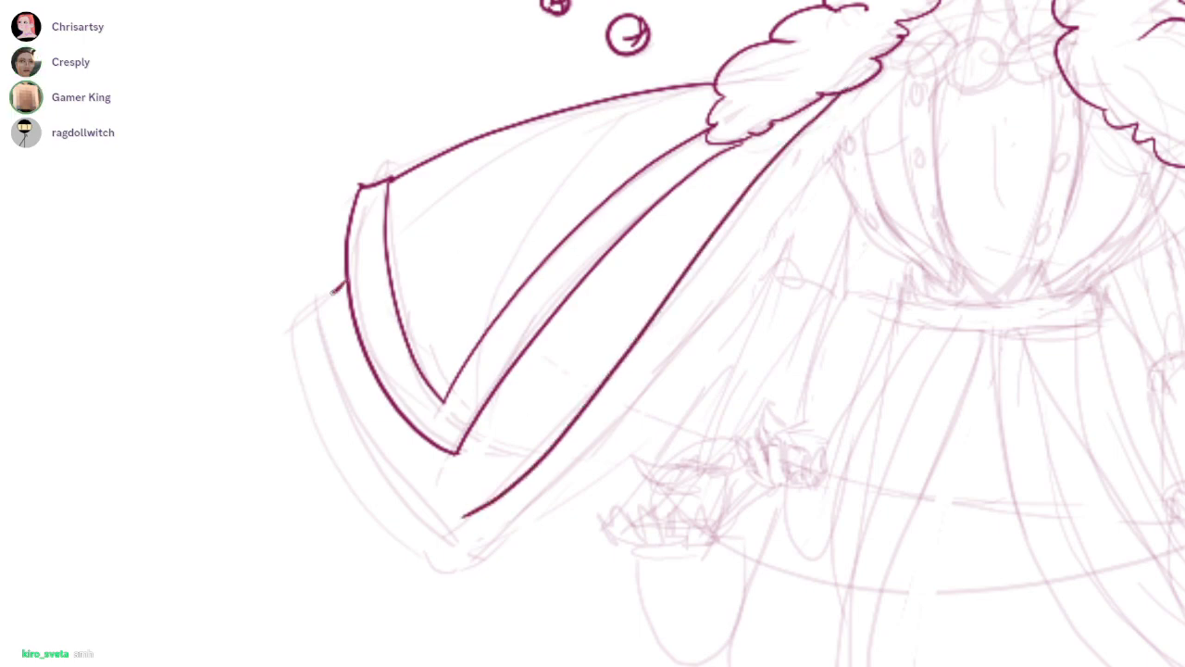
pyautogui.hotkey('ctrl', 'z')
pyautogui.moveTo(345, 283)
pyautogui.mouseDown()
pyautogui.moveTo(311, 306)
pyautogui.moveTo(453, 554)
pyautogui.mouseUp()
pyautogui.hotkey('ctrl', 'z')
pyautogui.moveTo(317, 427); pyautogui.dragTo(470, 575)
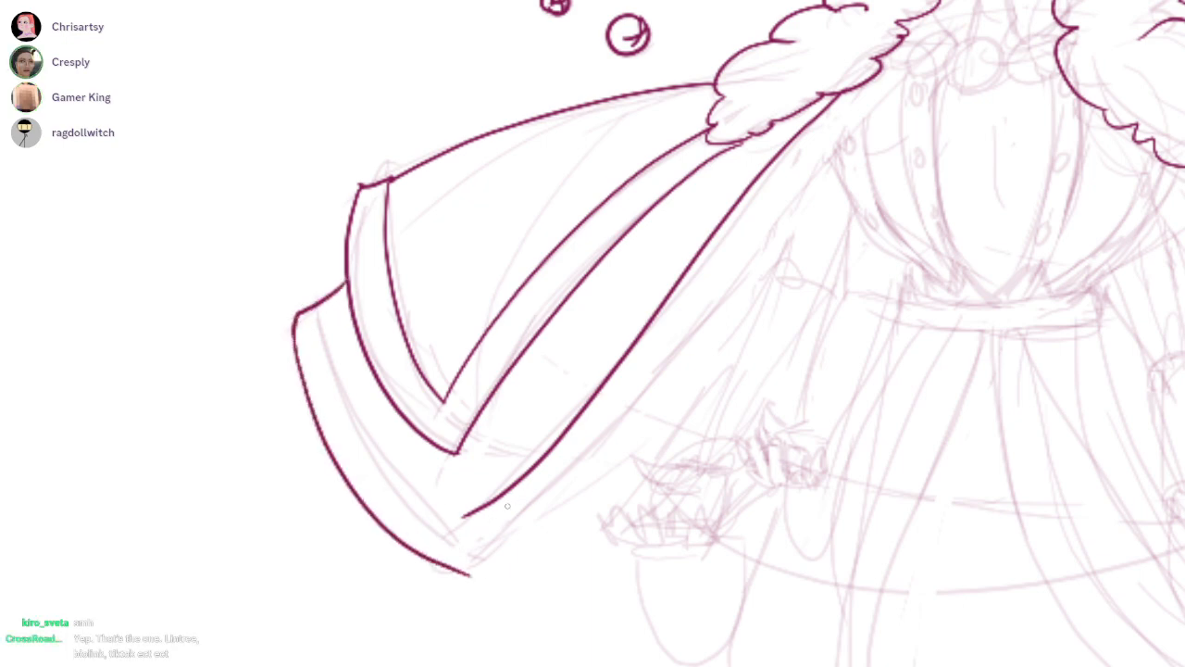
pyautogui.moveTo(936, 58); pyautogui.dragTo(405, 600)
pyautogui.hotkey('ctrl', 'z')
pyautogui.moveTo(885, 94)
pyautogui.mouseDown()
pyautogui.moveTo(520, 526)
pyautogui.moveTo(428, 589)
pyautogui.mouseUp()
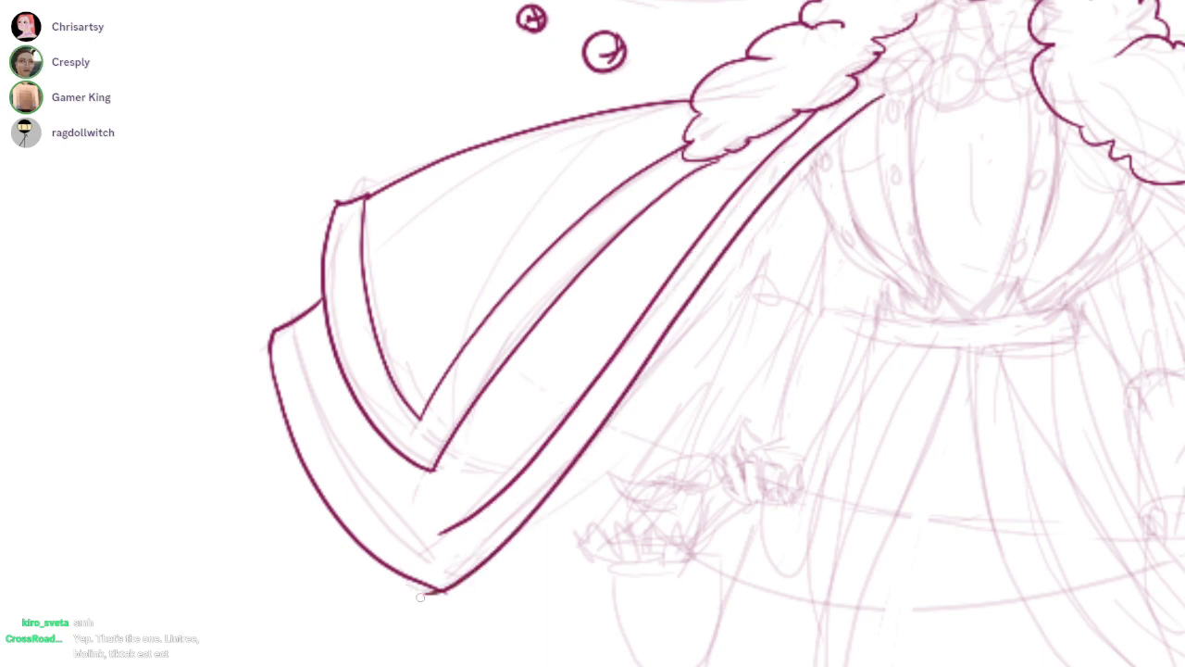
# Ink the inner trim line along the lower left cape layer's outer edge and join it to the front trim line
pyautogui.moveTo(293, 323); pyautogui.dragTo(431, 531)
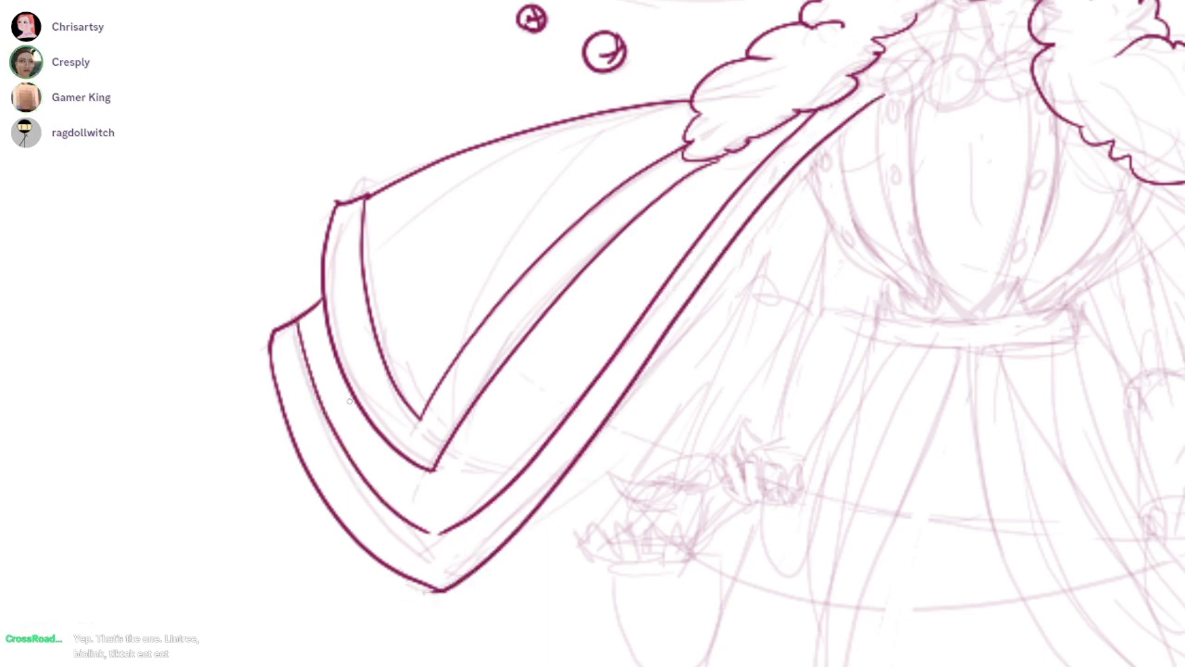
pyautogui.scroll(4, 137, 402)
pyautogui.moveTo(181, 413); pyautogui.dragTo(224, 381)
pyautogui.moveTo(458, 433); pyautogui.dragTo(452, 433)
pyautogui.scroll(-5, 468, 443)
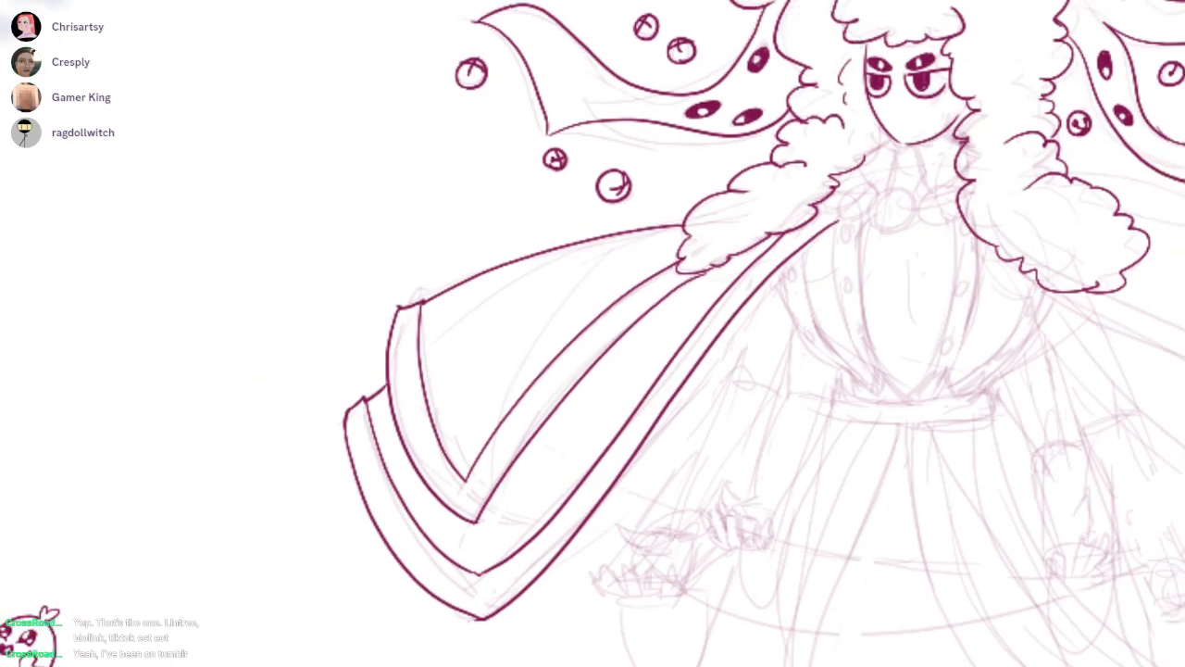
# Ink a row of round collar beads beneath the neck, between the two masses of hair
pyautogui.scroll(5, 714, 267)
pyautogui.scroll(-1, 871, 271)
pyautogui.moveTo(848, 264); pyautogui.dragTo(837, 368)
pyautogui.hotkey('ctrl', 'z')
pyautogui.moveTo(840, 261)
pyautogui.mouseDown()
pyautogui.moveTo(824, 387)
pyautogui.moveTo(838, 263)
pyautogui.moveTo(701, 278)
pyautogui.moveTo(836, 262)
pyautogui.mouseUp()
pyautogui.hotkey('ctrl', 'z')
pyautogui.moveTo(704, 267)
pyautogui.mouseDown()
pyautogui.moveTo(544, 353)
pyautogui.moveTo(687, 229)
pyautogui.mouseUp()
pyautogui.moveTo(549, 196)
pyautogui.mouseDown()
pyautogui.moveTo(586, 242)
pyautogui.moveTo(472, 313)
pyautogui.mouseUp()
pyautogui.moveTo(666, 296); pyautogui.dragTo(569, 299)
pyautogui.moveTo(892, 254)
pyautogui.mouseDown()
pyautogui.moveTo(876, 237)
pyautogui.moveTo(913, 279)
pyautogui.moveTo(961, 231)
pyautogui.moveTo(967, 372)
pyautogui.moveTo(994, 238)
pyautogui.mouseUp()
pyautogui.hotkey('ctrl', 'z')
# Ink the two neck lines below the chin and the short shoulder and collar lines above the beads
pyautogui.scroll(-2, 593, 333)
pyautogui.moveTo(592, 334); pyautogui.dragTo(612, 509)
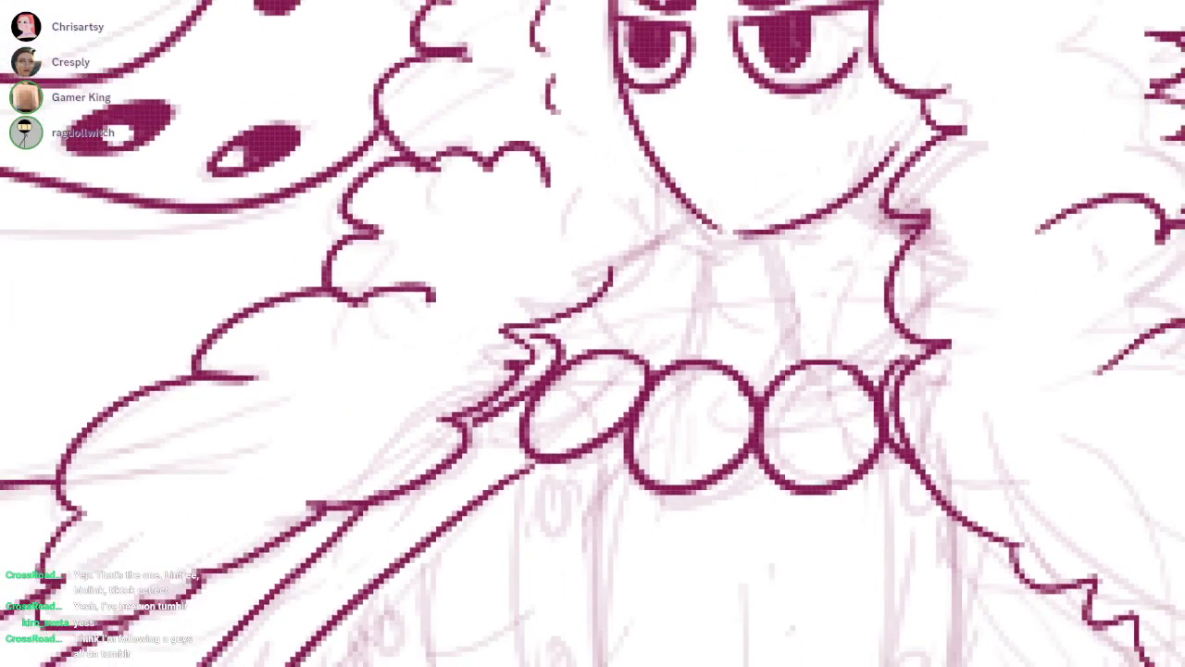
pyautogui.moveTo(774, 237)
pyautogui.mouseDown()
pyautogui.moveTo(796, 365)
pyautogui.moveTo(919, 318)
pyautogui.mouseUp()
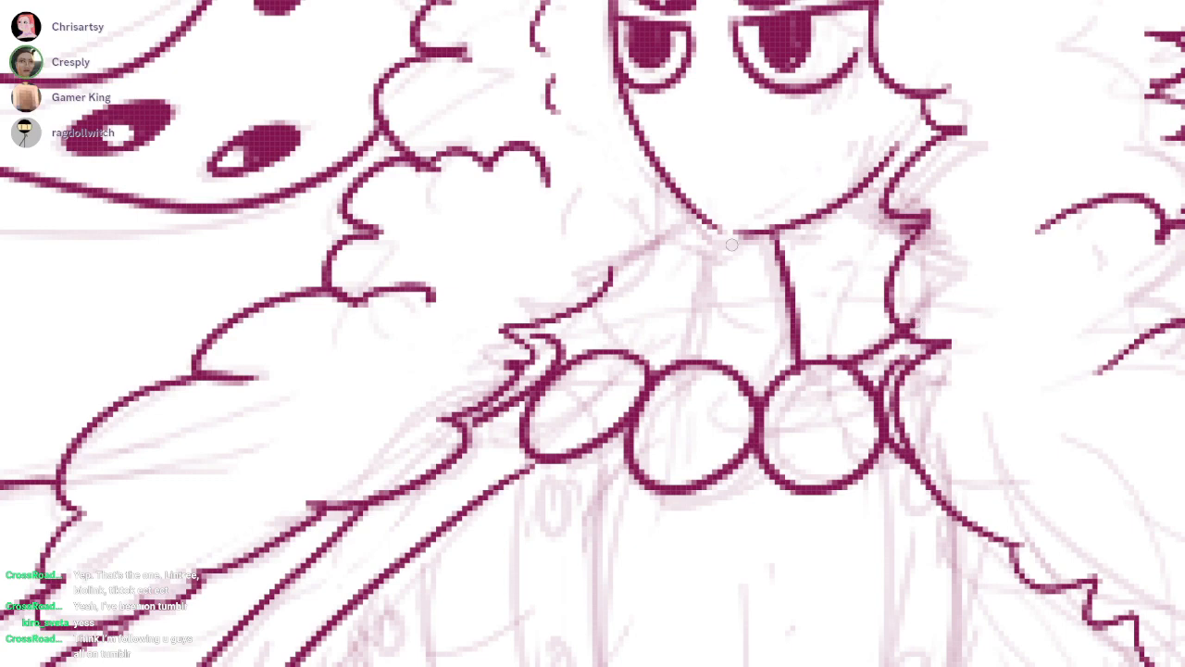
pyautogui.moveTo(728, 231); pyautogui.dragTo(685, 358)
pyautogui.moveTo(603, 315); pyautogui.dragTo(668, 350)
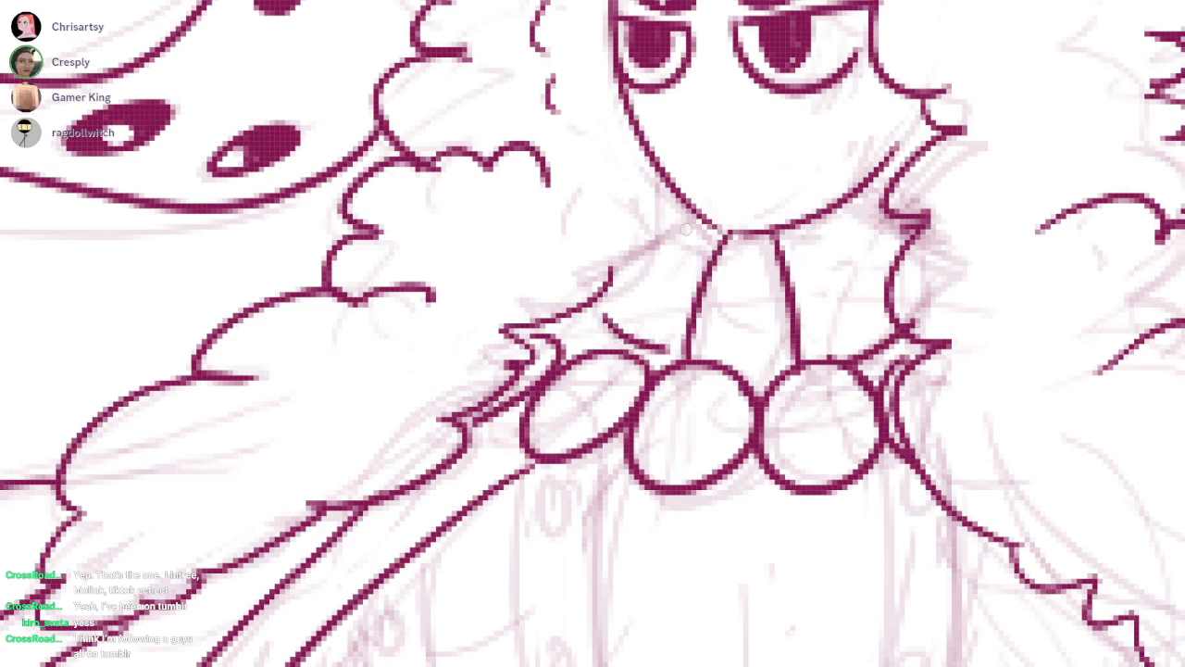
pyautogui.moveTo(610, 274); pyautogui.dragTo(696, 225)
pyautogui.scroll(-5, 952, 252)
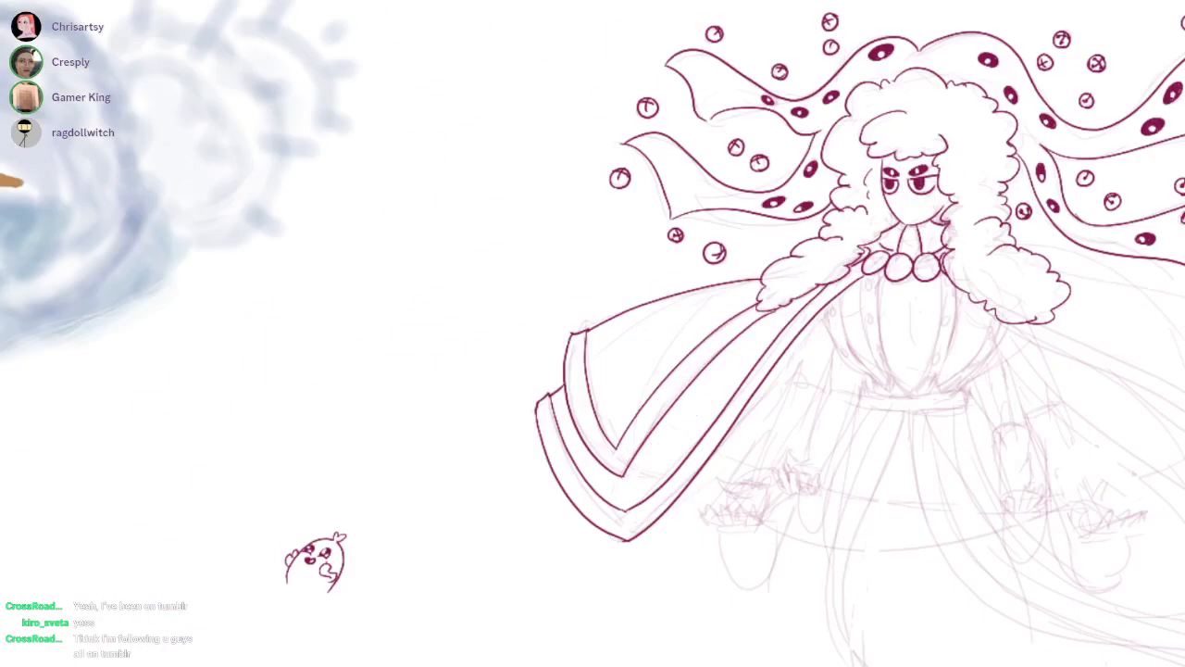
# Ink the curved vertical edges of the two straps on the left half of the rounded bodice, below the beads
pyautogui.scroll(2, 935, 244)
pyautogui.moveTo(902, 413); pyautogui.dragTo(732, 338)
pyautogui.scroll(2, 718, 315)
pyautogui.moveTo(661, 186)
pyautogui.mouseDown()
pyautogui.moveTo(680, 467)
pyautogui.moveTo(726, 525)
pyautogui.moveTo(691, 478)
pyautogui.mouseUp()
pyautogui.hotkey('ctrl', 'z')
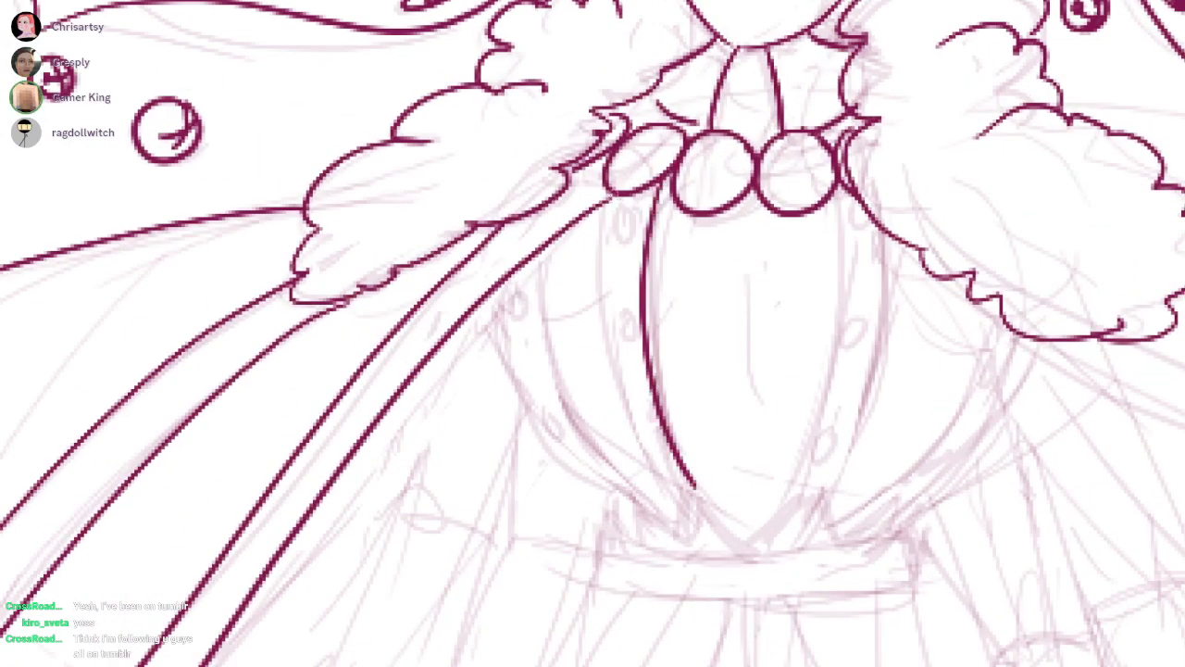
pyautogui.moveTo(607, 199); pyautogui.dragTo(663, 464)
pyautogui.moveTo(546, 250); pyautogui.dragTo(637, 464)
pyautogui.moveTo(500, 291); pyautogui.dragTo(630, 481)
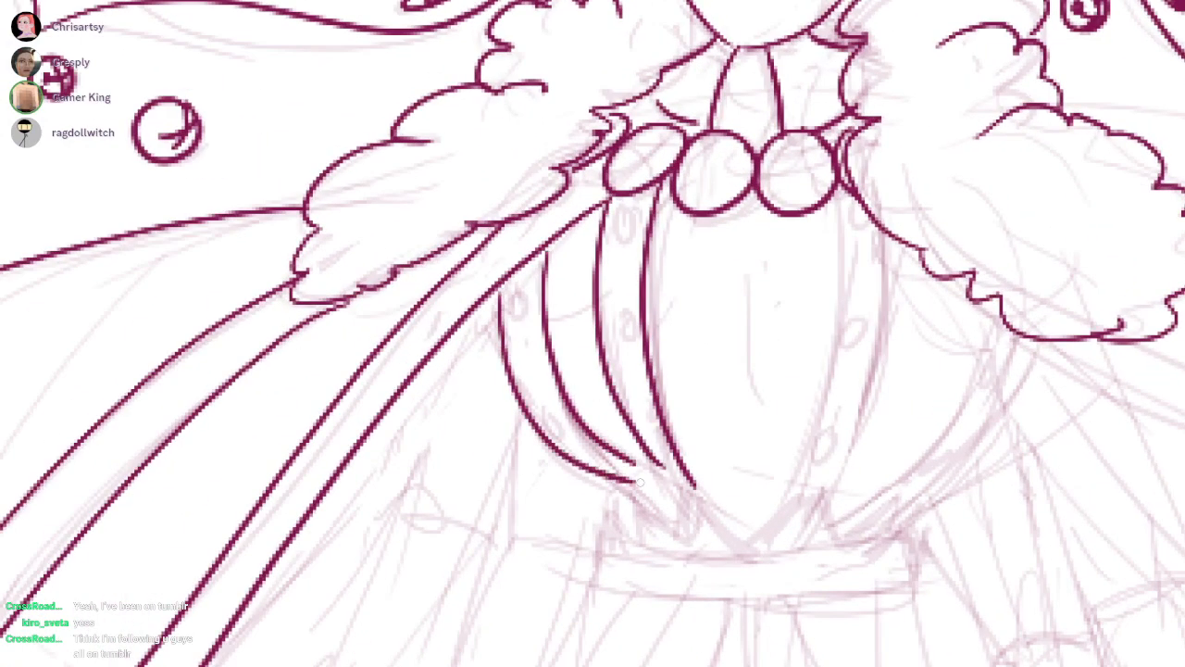
# Ink the matching curved edges of the two straps on the right half of the bodice
pyautogui.moveTo(831, 243); pyautogui.dragTo(753, 485)
pyautogui.hotkey('ctrl', 'z')
pyautogui.moveTo(820, 210)
pyautogui.mouseDown()
pyautogui.moveTo(781, 462)
pyautogui.moveTo(762, 486)
pyautogui.mouseUp()
pyautogui.moveTo(873, 221); pyautogui.dragTo(794, 488)
pyautogui.moveTo(980, 315); pyautogui.dragTo(849, 501)
pyautogui.moveTo(1014, 335)
pyautogui.mouseDown()
pyautogui.moveTo(999, 390)
pyautogui.moveTo(868, 518)
pyautogui.mouseUp()
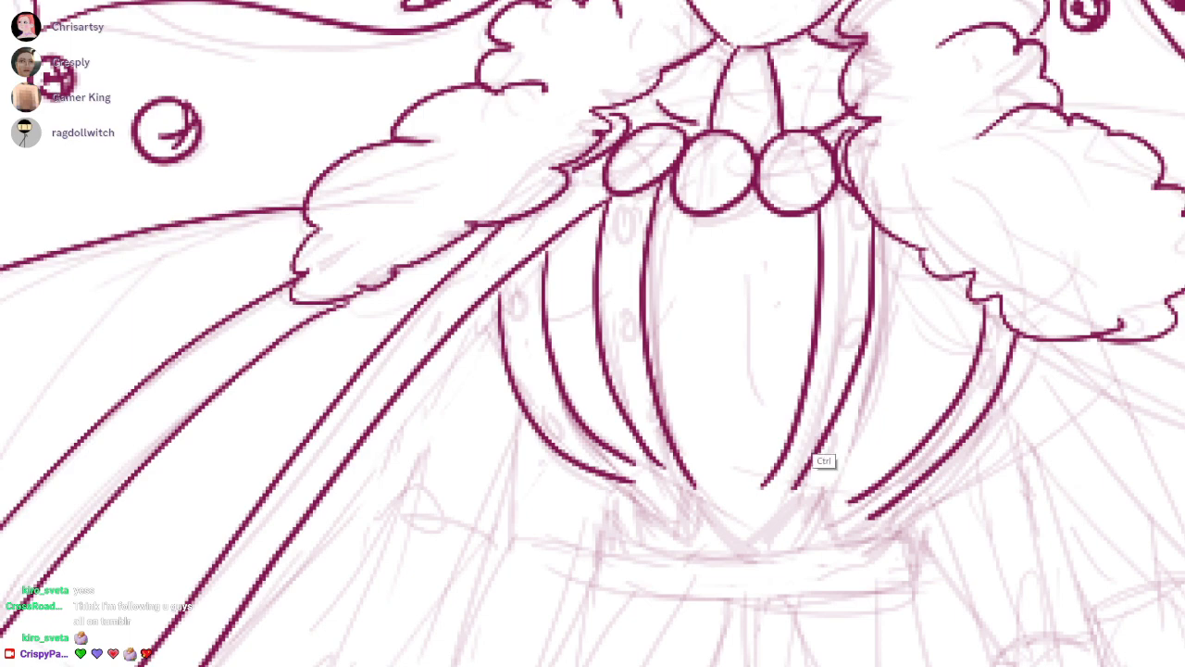
pyautogui.moveTo(828, 424); pyautogui.dragTo(845, 419)
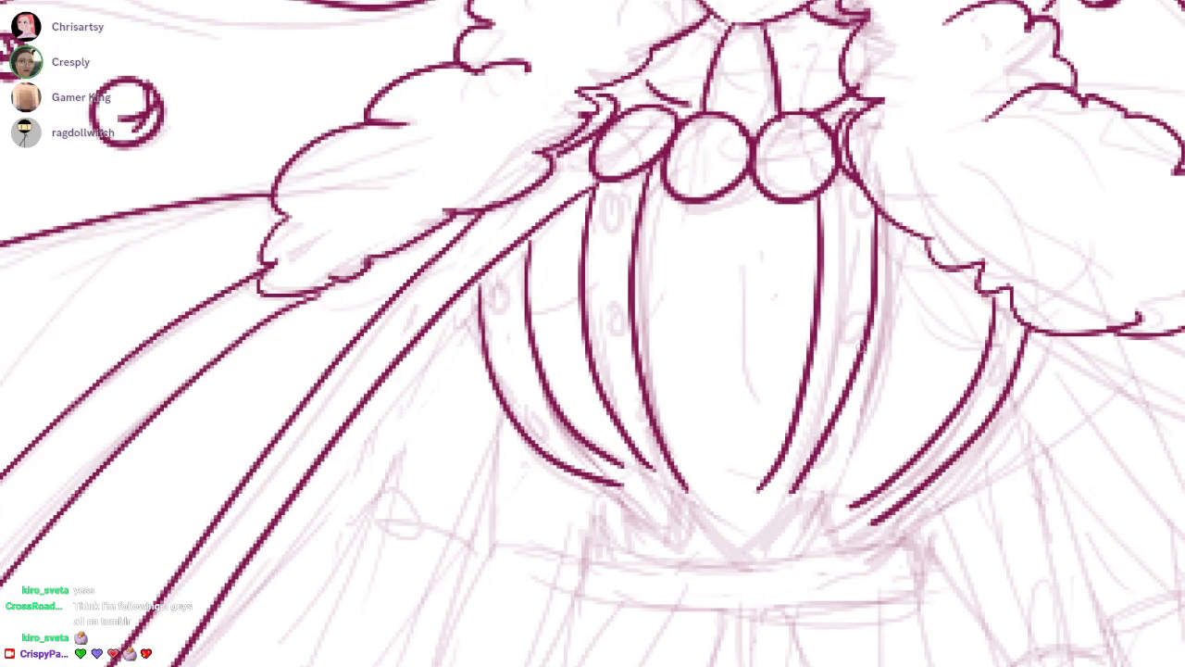
# Ink small oval studs down the two straps on the bodice's left side
pyautogui.moveTo(602, 194)
pyautogui.mouseDown()
pyautogui.moveTo(632, 168)
pyautogui.moveTo(709, 171)
pyautogui.moveTo(652, 167)
pyautogui.mouseUp()
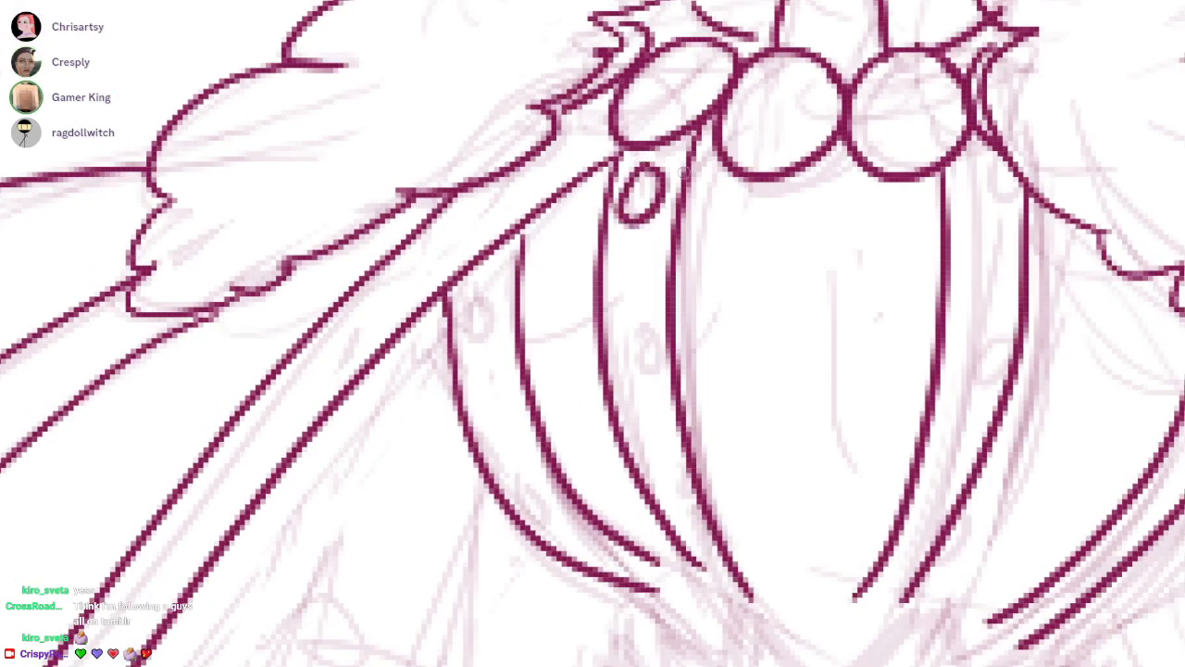
pyautogui.moveTo(642, 329); pyautogui.dragTo(640, 324)
pyautogui.moveTo(667, 505); pyautogui.dragTo(678, 481)
pyautogui.moveTo(498, 278)
pyautogui.mouseDown()
pyautogui.moveTo(471, 273)
pyautogui.moveTo(493, 252)
pyautogui.mouseUp()
pyautogui.moveTo(500, 378); pyautogui.dragTo(503, 383)
pyautogui.moveTo(544, 522)
pyautogui.mouseDown()
pyautogui.moveTo(563, 515)
pyautogui.moveTo(546, 518)
pyautogui.mouseUp()
pyautogui.moveTo(579, 518); pyautogui.dragTo(444, 547)
# Ink small oval studs down the two straps on the bodice's right side
pyautogui.moveTo(852, 366); pyautogui.dragTo(839, 381)
pyautogui.moveTo(861, 183)
pyautogui.mouseDown()
pyautogui.moveTo(845, 222)
pyautogui.moveTo(859, 185)
pyautogui.mouseUp()
pyautogui.moveTo(782, 572); pyautogui.dragTo(766, 602)
pyautogui.moveTo(976, 568); pyautogui.dragTo(983, 574)
pyautogui.moveTo(1076, 426)
pyautogui.mouseDown()
pyautogui.moveTo(1085, 443)
pyautogui.moveTo(1074, 424)
pyautogui.mouseUp()
pyautogui.moveTo(1106, 537); pyautogui.dragTo(972, 337)
pyautogui.scroll(-2, 972, 337)
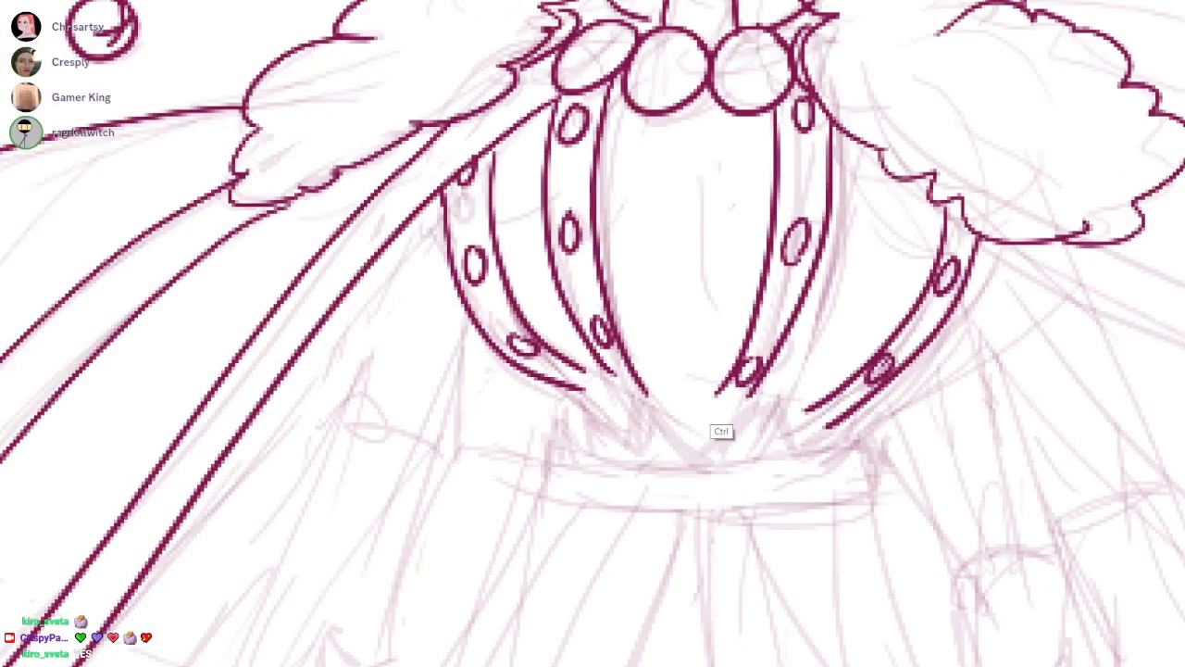
# Ink the flared lower end of the right-centre strap and extend the lower edges of the outer left strap
pyautogui.scroll(1, 713, 398)
pyautogui.moveTo(720, 386); pyautogui.dragTo(675, 460)
pyautogui.moveTo(766, 391); pyautogui.dragTo(777, 449)
pyautogui.moveTo(705, 466); pyautogui.dragTo(764, 461)
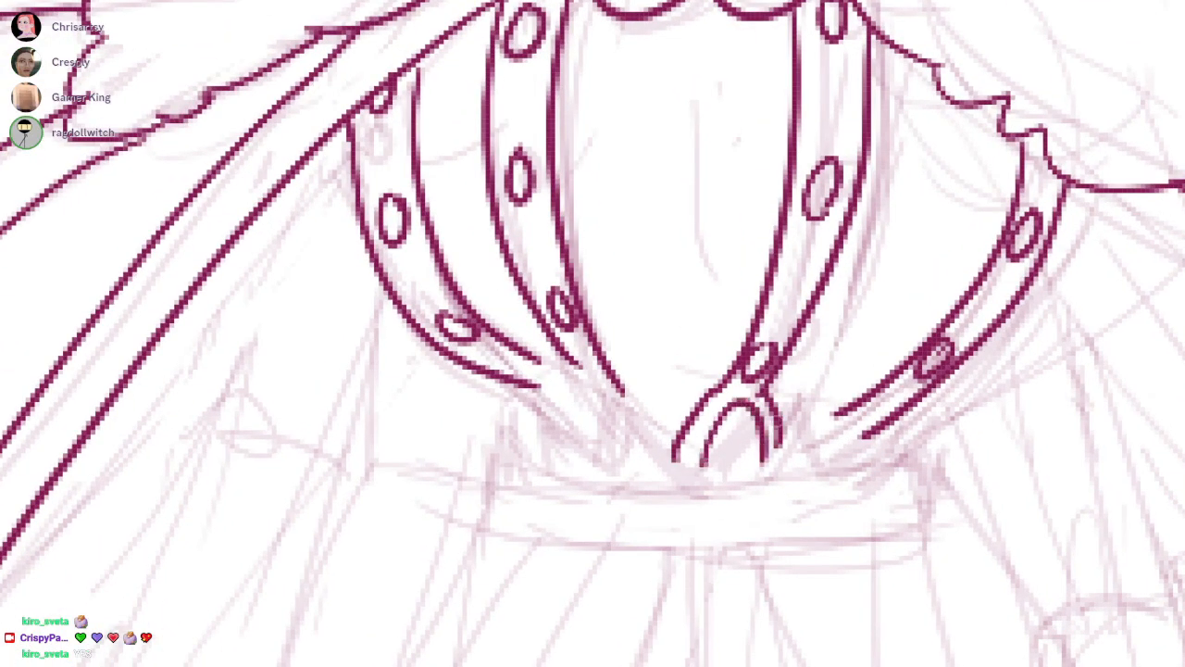
pyautogui.hotkey('ctrl', 'z')
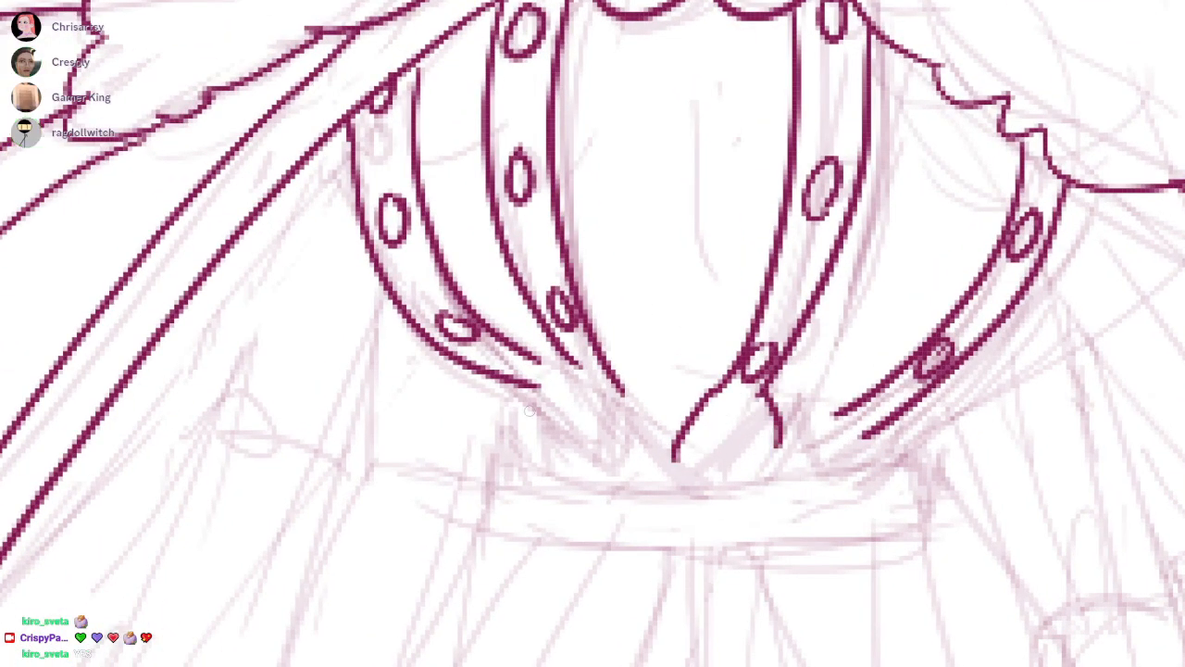
pyautogui.moveTo(452, 357); pyautogui.dragTo(524, 404)
pyautogui.moveTo(491, 336); pyautogui.dragTo(544, 372)
pyautogui.moveTo(757, 219); pyautogui.dragTo(675, 395)
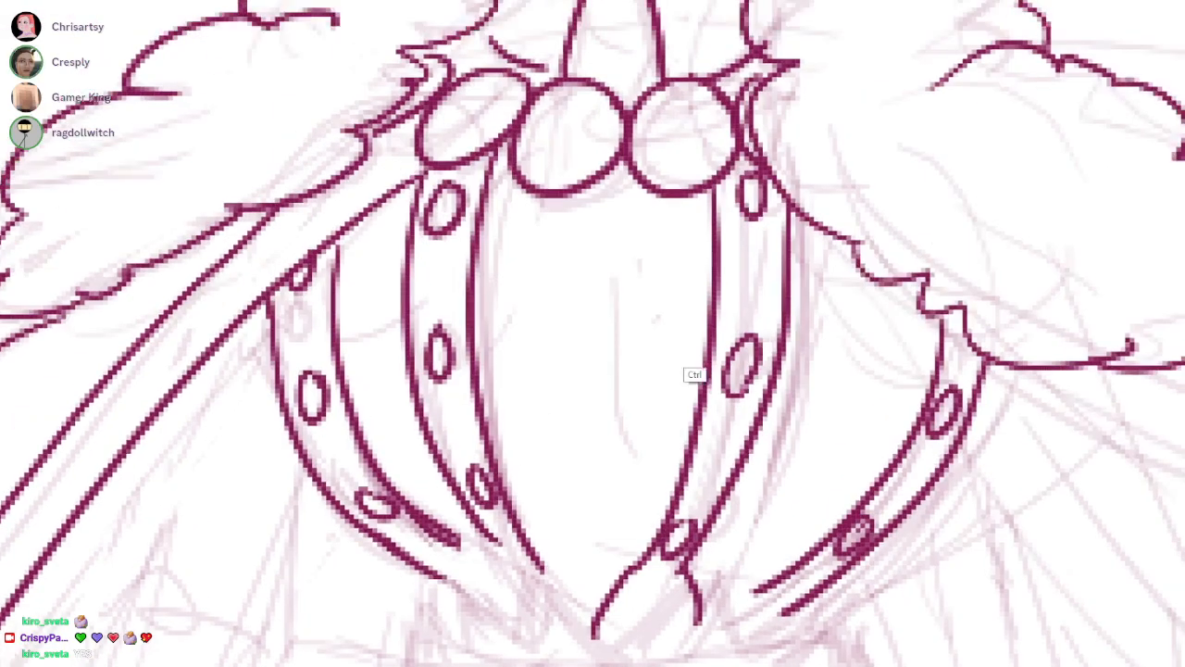
# Ink the flared lower ends of the left straps down to the waist and thin the thick line where they meet
pyautogui.scroll(-5, 689, 341)
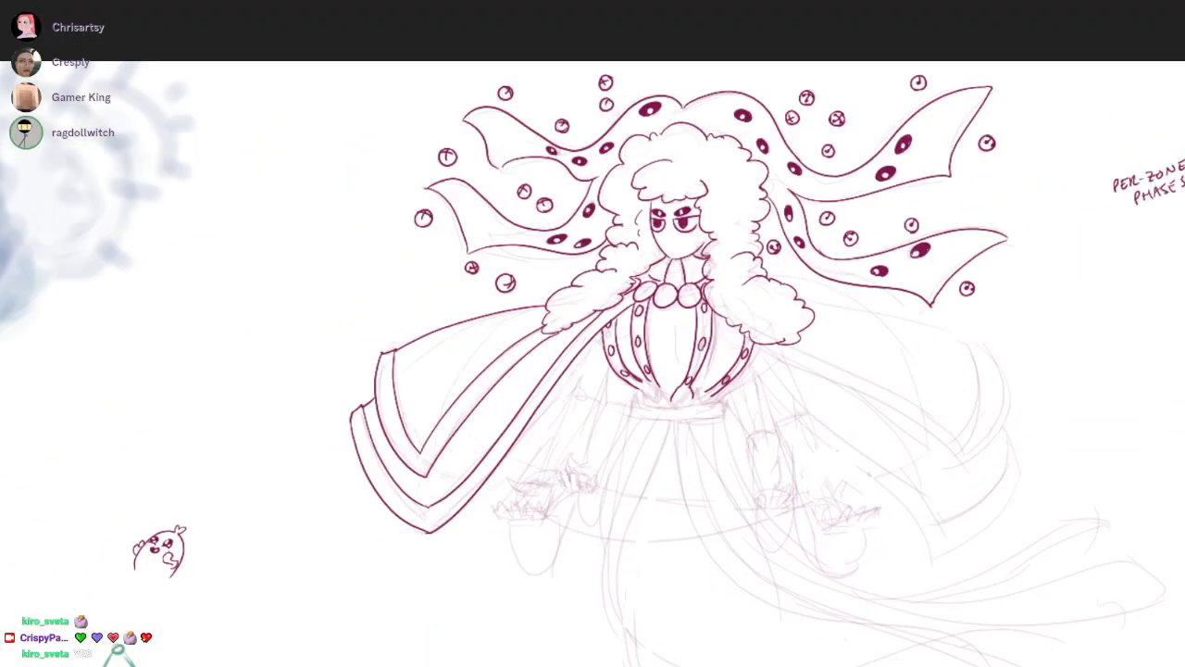
pyautogui.scroll(6, 650, 484)
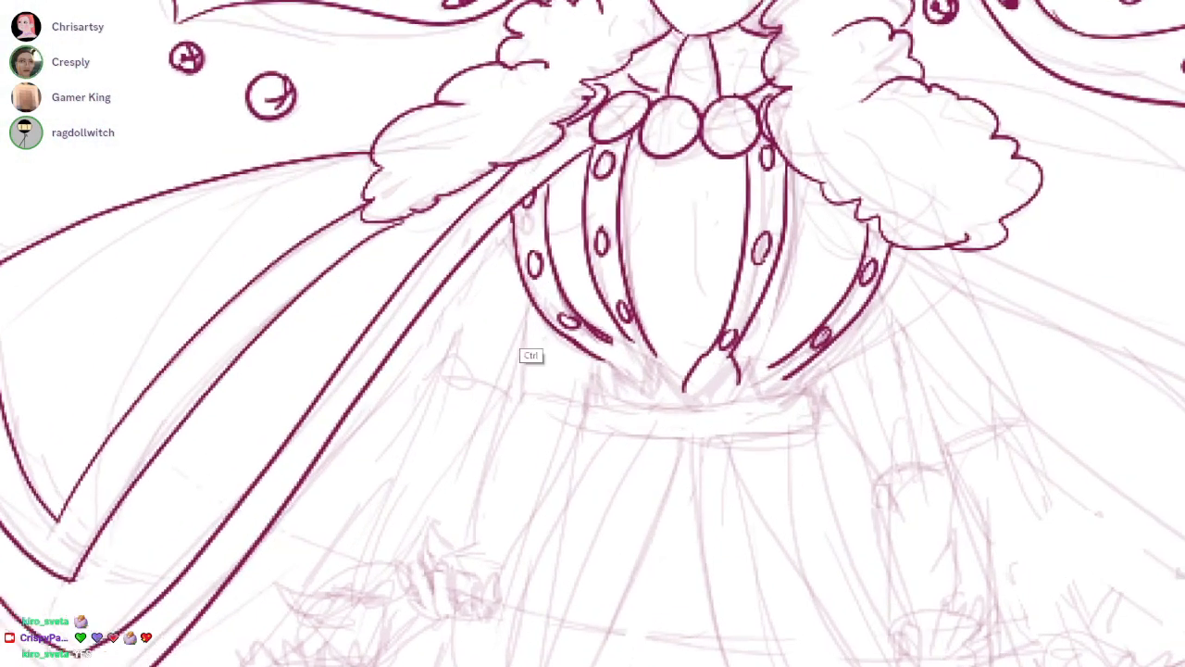
pyautogui.scroll(-5, 545, 500)
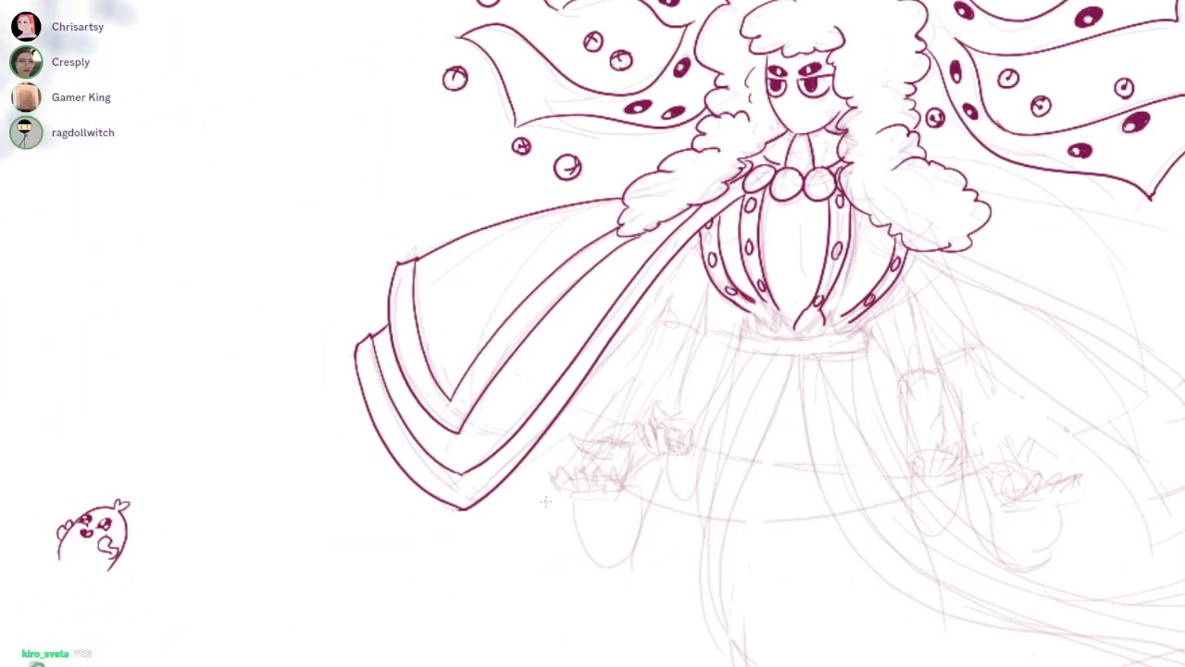
pyautogui.scroll(6, 717, 315)
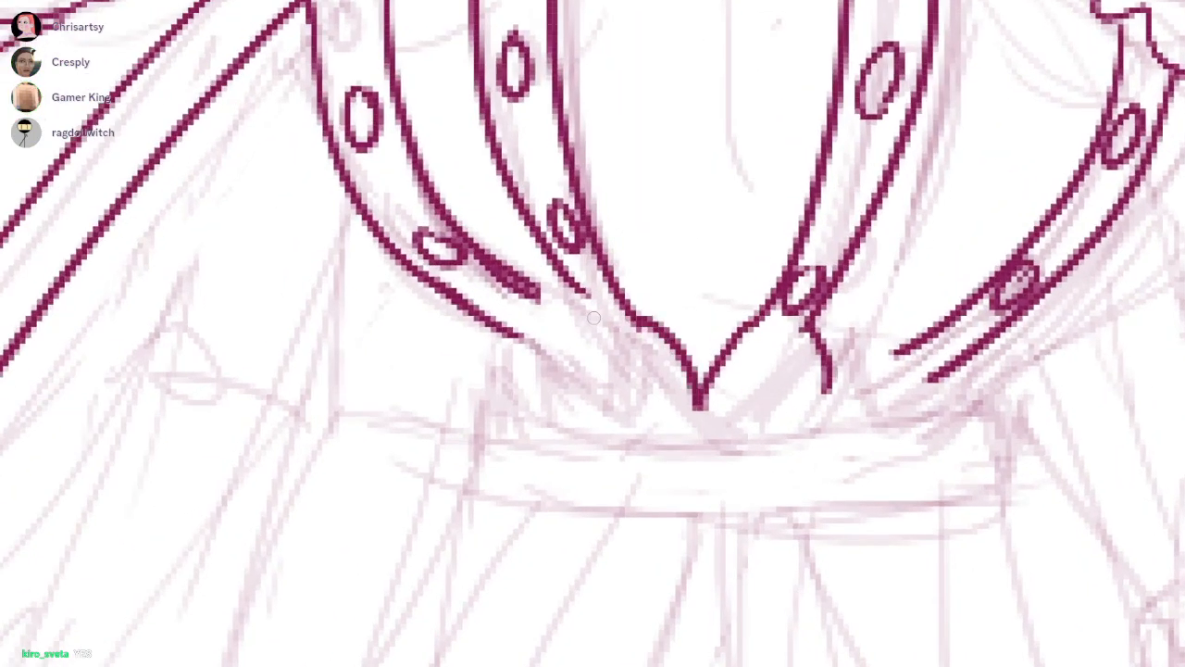
pyautogui.moveTo(583, 295); pyautogui.dragTo(613, 427)
pyautogui.moveTo(515, 280); pyautogui.dragTo(556, 306)
pyautogui.moveTo(578, 297); pyautogui.dragTo(593, 370)
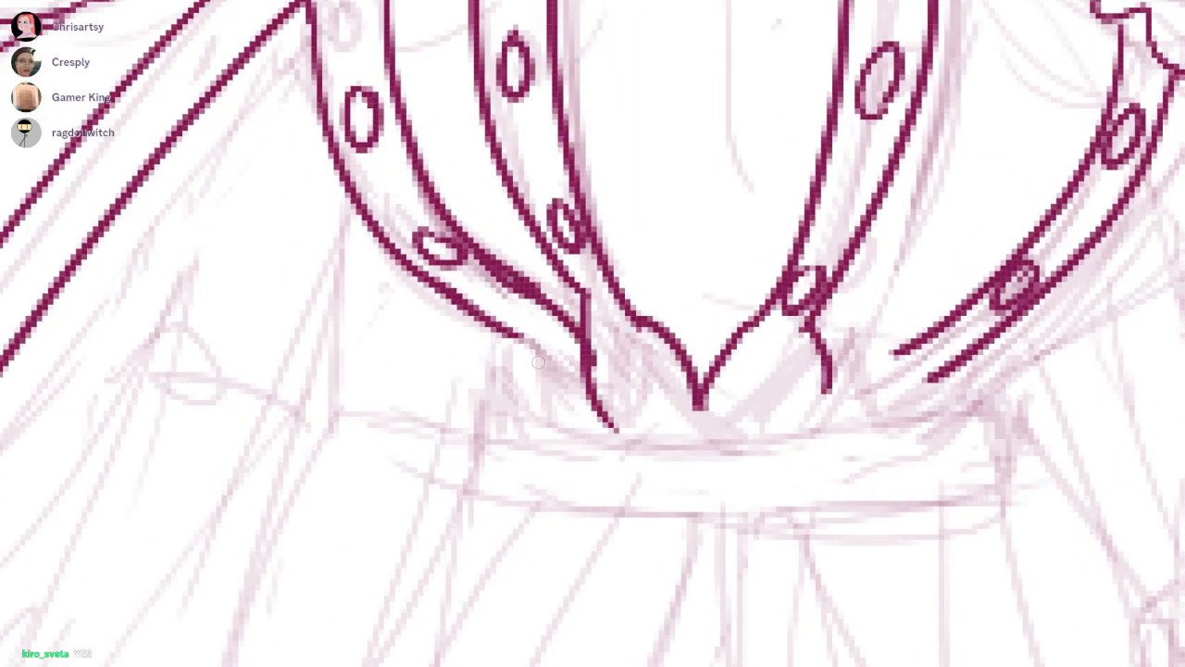
pyautogui.moveTo(505, 313); pyautogui.dragTo(489, 399)
pyautogui.moveTo(516, 335)
pyautogui.mouseDown()
pyautogui.moveTo(515, 407)
pyautogui.moveTo(577, 412)
pyautogui.mouseUp()
pyautogui.moveTo(496, 306); pyautogui.dragTo(508, 315)
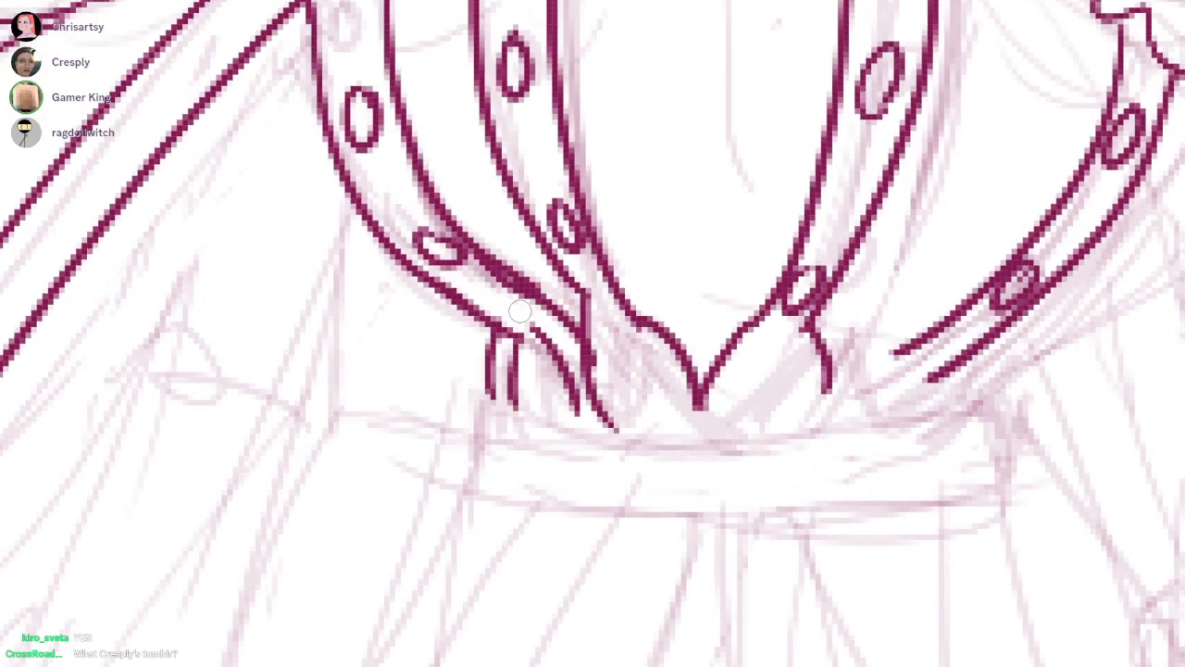
pyautogui.moveTo(489, 242); pyautogui.dragTo(548, 287)
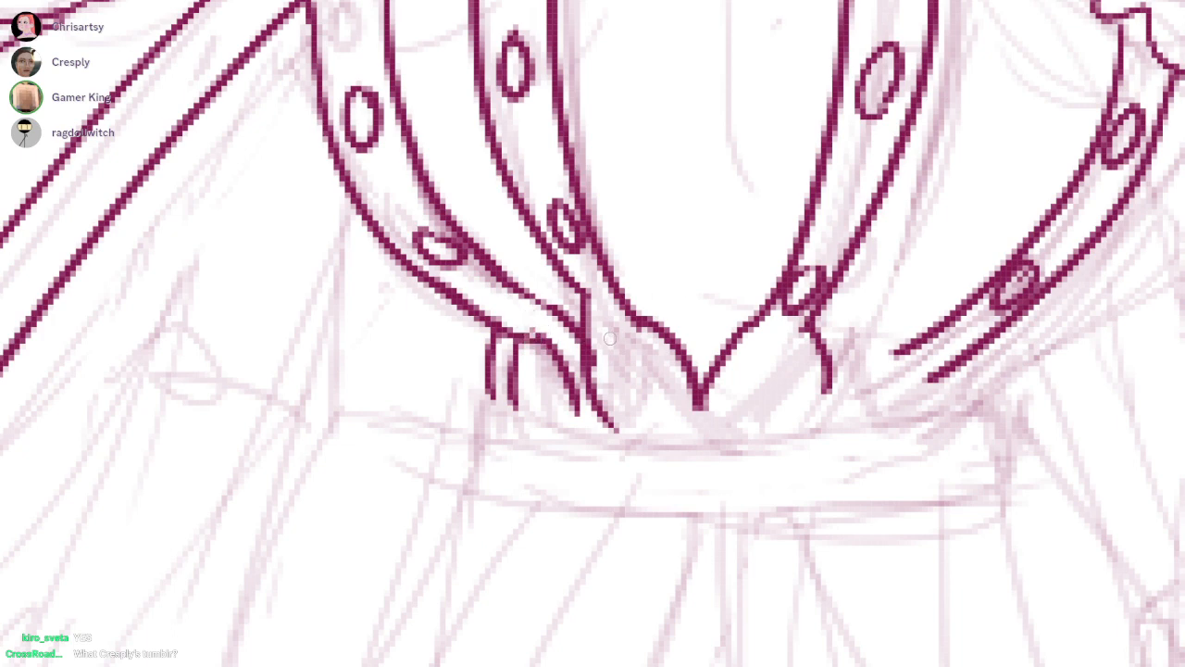
# Add inner arch lines inside the flared strap ends and ink the outer right strap's end at the waist
pyautogui.moveTo(604, 341); pyautogui.dragTo(615, 418)
pyautogui.moveTo(633, 345); pyautogui.dragTo(675, 409)
pyautogui.moveTo(772, 339); pyautogui.dragTo(732, 426)
pyautogui.moveTo(776, 341); pyautogui.dragTo(804, 422)
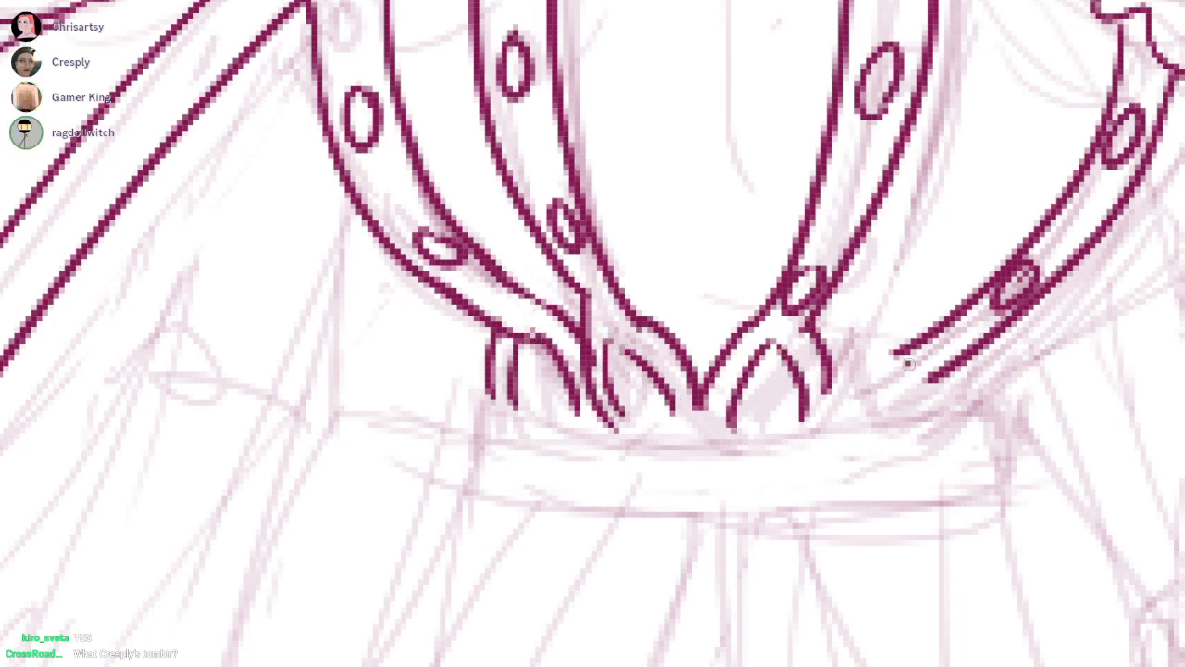
pyautogui.moveTo(909, 364); pyautogui.dragTo(852, 414)
pyautogui.moveTo(913, 343)
pyautogui.mouseDown()
pyautogui.moveTo(828, 413)
pyautogui.moveTo(919, 346)
pyautogui.mouseUp()
pyautogui.moveTo(929, 381)
pyautogui.mouseDown()
pyautogui.moveTo(938, 374)
pyautogui.moveTo(939, 413)
pyautogui.mouseUp()
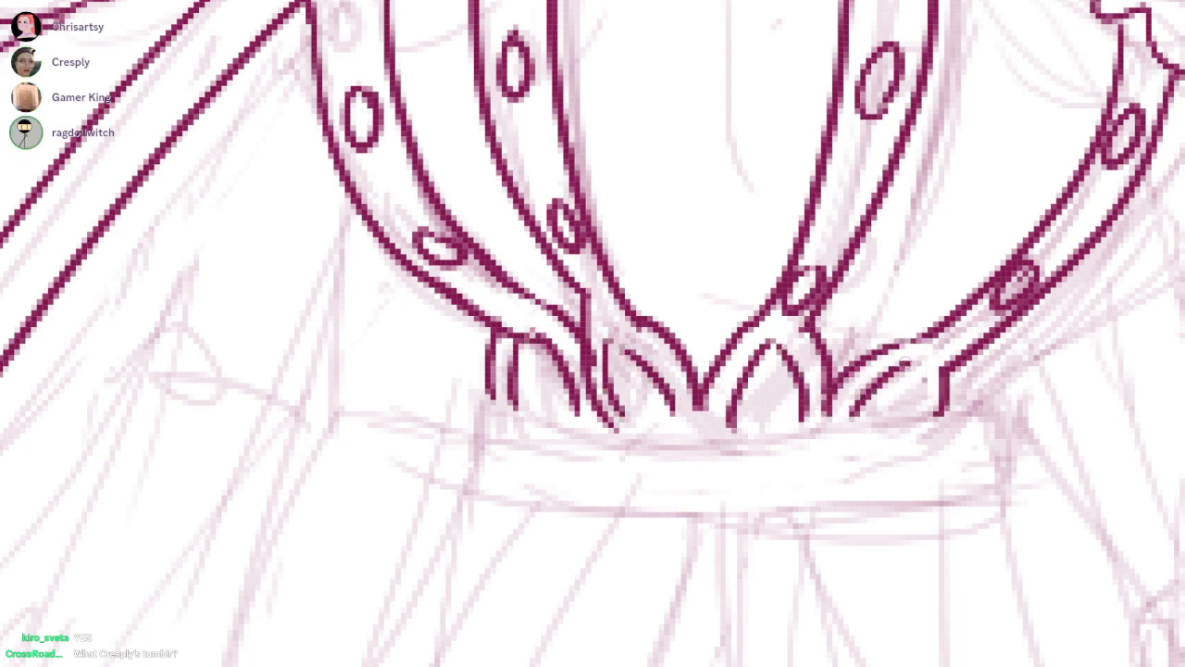
# Ink thin jagged crease lines on the bodice panels between the straps
pyautogui.scroll(-4, 902, 359)
pyautogui.moveTo(705, 121)
pyautogui.mouseDown()
pyautogui.moveTo(674, 237)
pyautogui.moveTo(672, 326)
pyautogui.mouseUp()
pyautogui.moveTo(680, 359); pyautogui.dragTo(674, 404)
pyautogui.moveTo(737, 265); pyautogui.dragTo(728, 334)
pyautogui.moveTo(714, 374); pyautogui.dragTo(712, 383)
pyautogui.moveTo(880, 287)
pyautogui.mouseDown()
pyautogui.moveTo(833, 398)
pyautogui.moveTo(778, 448)
pyautogui.mouseUp()
pyautogui.moveTo(528, 322); pyautogui.dragTo(587, 432)
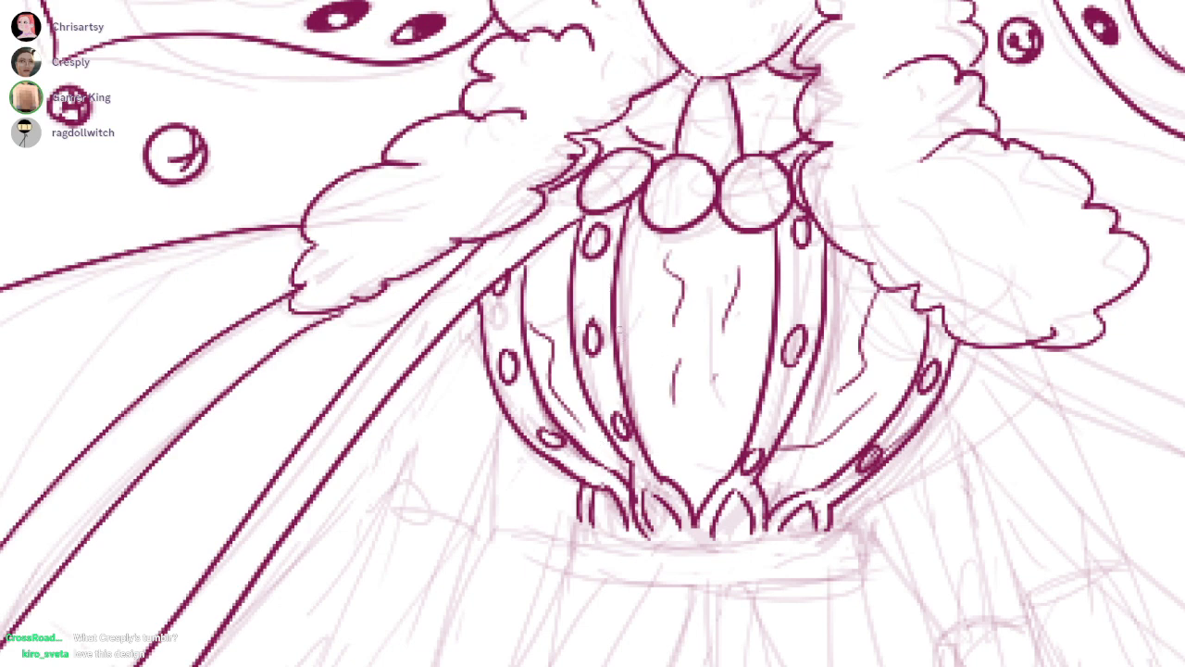
# Ink the waistband under the bodice with curved upper and lower edges and short side edges
pyautogui.scroll(-5, 600, 318)
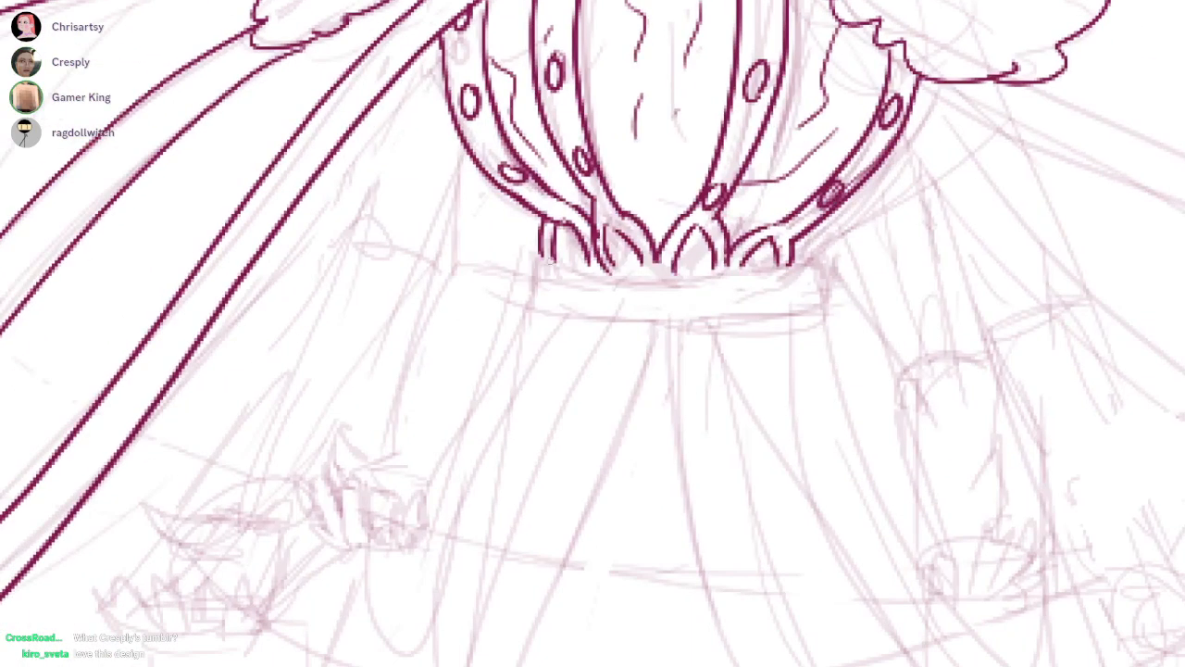
pyautogui.moveTo(539, 250)
pyautogui.mouseDown()
pyautogui.moveTo(802, 264)
pyautogui.moveTo(815, 279)
pyautogui.mouseUp()
pyautogui.hotkey('ctrl', 'z')
pyautogui.moveTo(539, 248); pyautogui.dragTo(527, 296)
pyautogui.moveTo(579, 328); pyautogui.dragTo(826, 322)
pyautogui.hotkey('ctrl', 'z')
pyautogui.moveTo(542, 309); pyautogui.dragTo(778, 317)
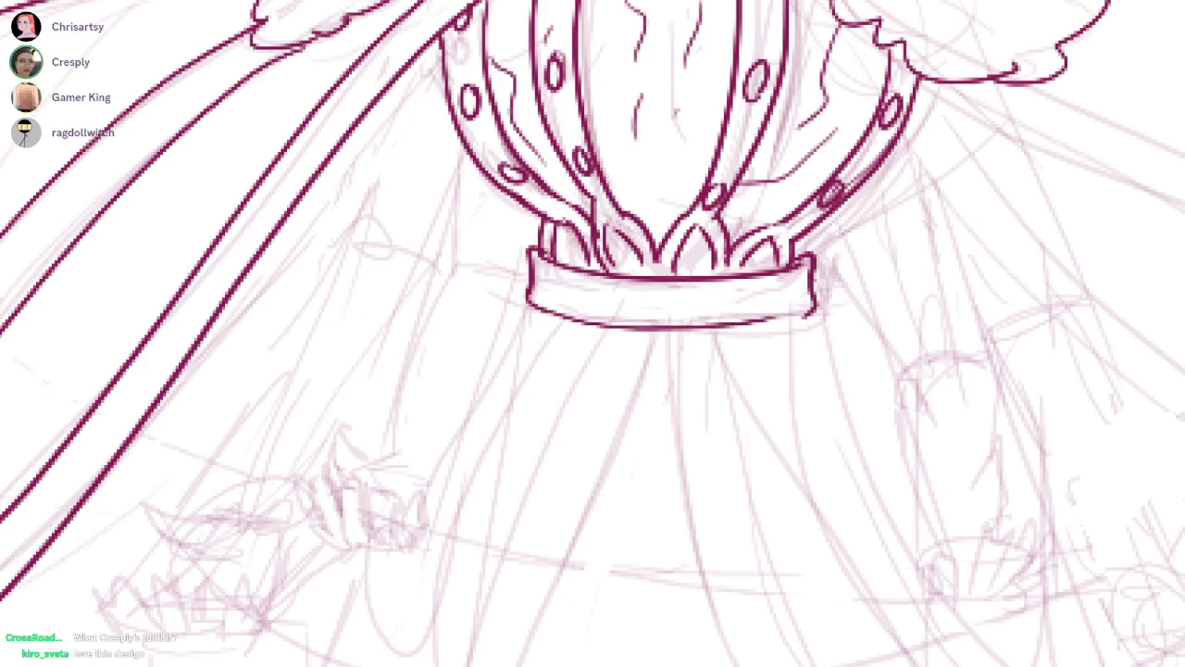
# Ink two flared flaps with a gap between them directly beneath the waistband
pyautogui.moveTo(666, 370); pyautogui.dragTo(679, 269)
pyautogui.moveTo(526, 223); pyautogui.dragTo(829, 212)
pyautogui.hotkey('ctrl', 'z')
pyautogui.moveTo(557, 211)
pyautogui.mouseDown()
pyautogui.moveTo(546, 220)
pyautogui.moveTo(652, 278)
pyautogui.mouseUp()
pyautogui.hotkey('ctrl', 'z')
pyautogui.moveTo(668, 239)
pyautogui.mouseDown()
pyautogui.moveTo(655, 279)
pyautogui.moveTo(866, 248)
pyautogui.mouseUp()
pyautogui.moveTo(827, 214); pyautogui.dragTo(855, 255)
# Ink the upper edge of the right cape's top layer from the hair outward and shape its notched outer corner
pyautogui.moveTo(749, 14); pyautogui.dragTo(750, 276)
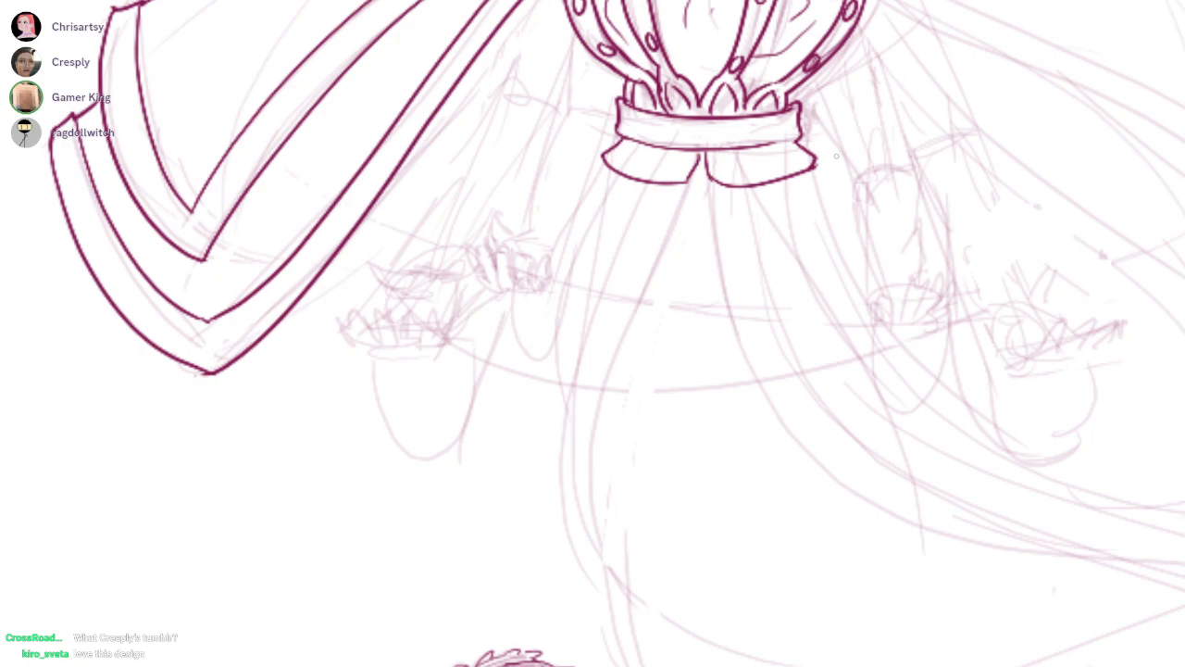
pyautogui.moveTo(836, 155); pyautogui.dragTo(871, 317)
pyautogui.scroll(1, 635, 228)
pyautogui.moveTo(834, 278); pyautogui.dragTo(575, 319)
pyautogui.moveTo(941, 544); pyautogui.dragTo(709, 493)
pyautogui.scroll(-1, 836, 419)
pyautogui.moveTo(584, 87); pyautogui.dragTo(968, 207)
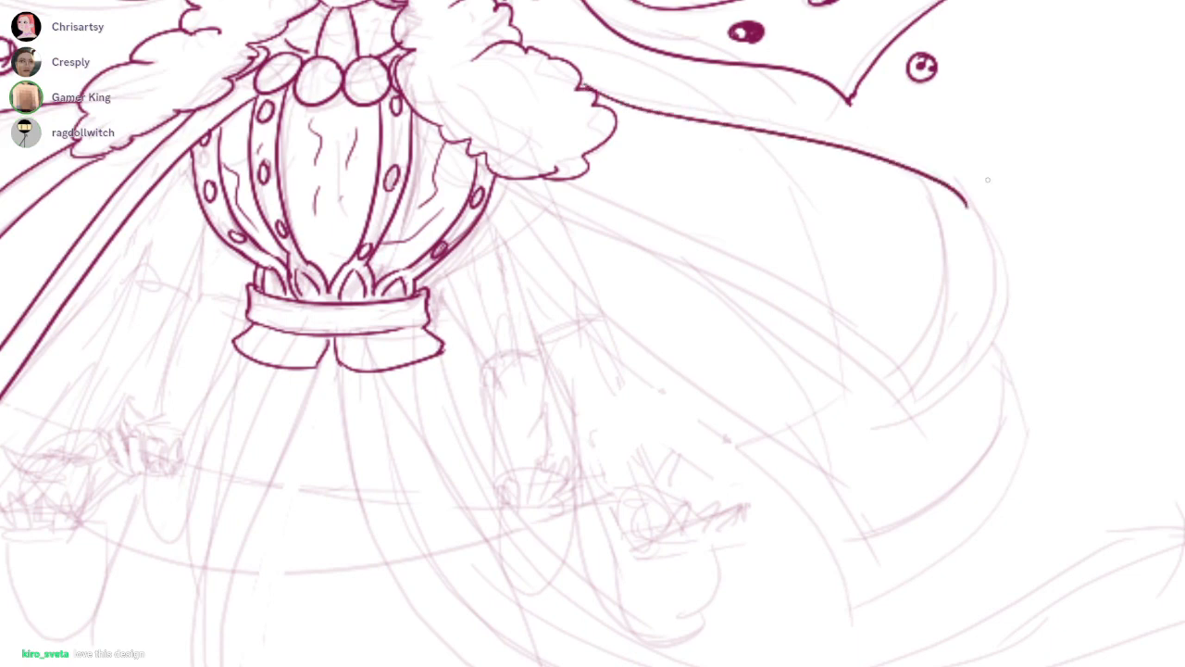
pyautogui.scroll(1, 961, 221)
pyautogui.moveTo(1007, 132); pyautogui.dragTo(985, 160)
pyautogui.moveTo(906, 201); pyautogui.dragTo(951, 228)
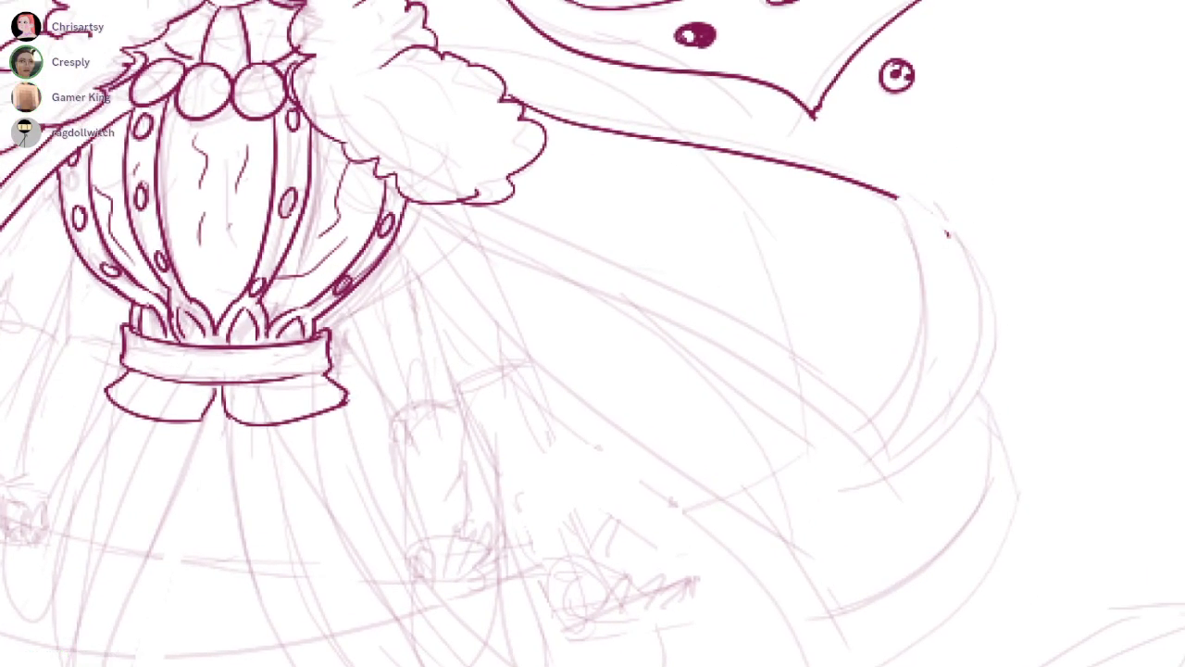
pyautogui.moveTo(948, 229); pyautogui.dragTo(949, 240)
pyautogui.scroll(2, 963, 247)
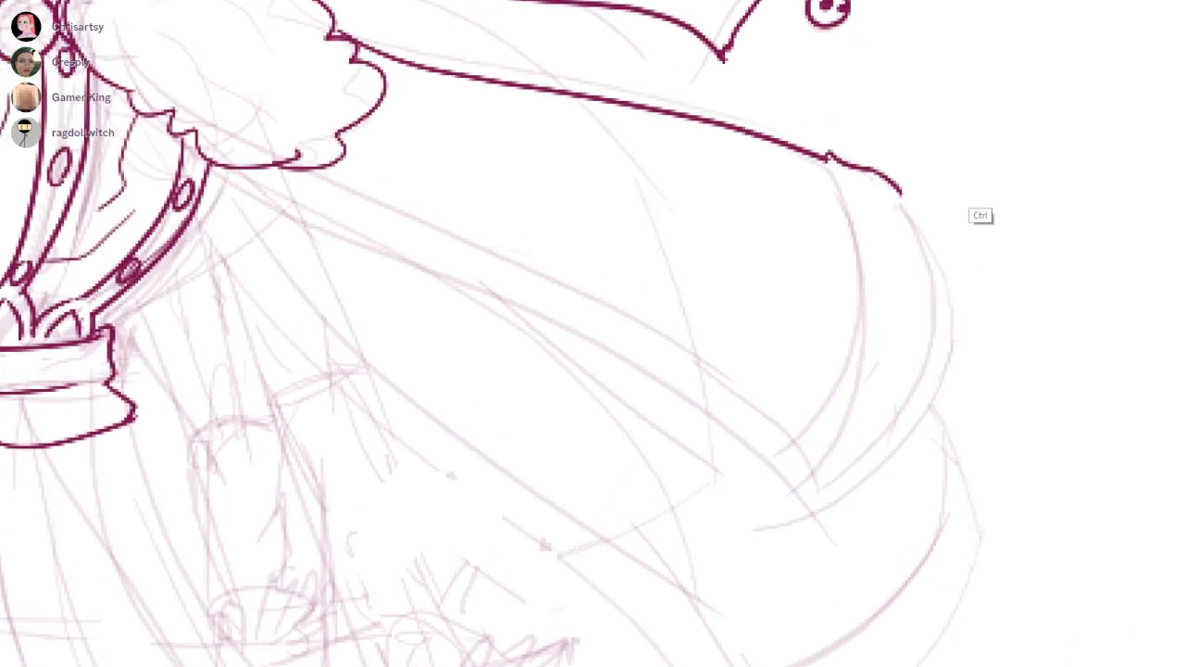
# Ink the curved outer edge and the inner trim line of the right cape's top layer
pyautogui.moveTo(889, 176); pyautogui.dragTo(838, 523)
pyautogui.hotkey('ctrl', 'z')
pyautogui.moveTo(891, 183); pyautogui.dragTo(813, 532)
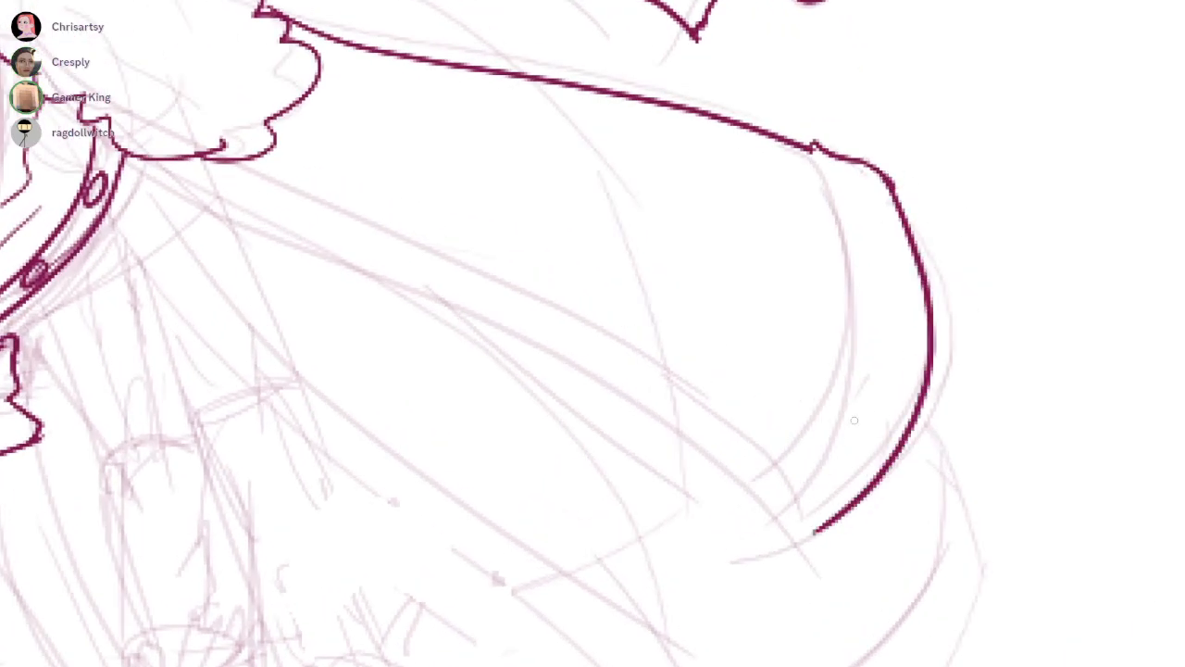
pyautogui.moveTo(817, 161); pyautogui.dragTo(760, 482)
pyautogui.moveTo(710, 446); pyautogui.dragTo(844, 458)
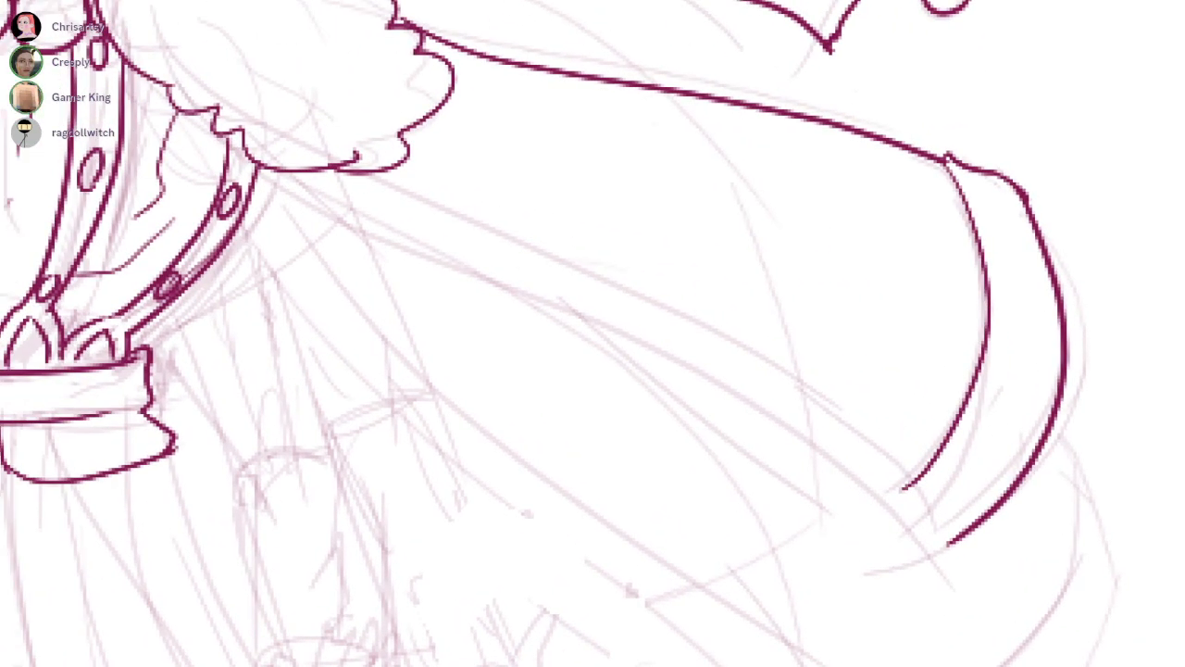
pyautogui.moveTo(1040, 425); pyautogui.dragTo(1007, 140)
# Ink the two long front lines of the right cape's top layer from the hair to its outer trim
pyautogui.moveTo(306, 343); pyautogui.dragTo(940, 262)
pyautogui.hotkey('ctrl', 'z')
pyautogui.moveTo(305, 343); pyautogui.dragTo(943, 263)
pyautogui.moveTo(271, 404)
pyautogui.mouseDown()
pyautogui.moveTo(1000, 280)
pyautogui.moveTo(348, 385)
pyautogui.moveTo(989, 316)
pyautogui.mouseUp()
pyautogui.hotkey('ctrl', 'z')
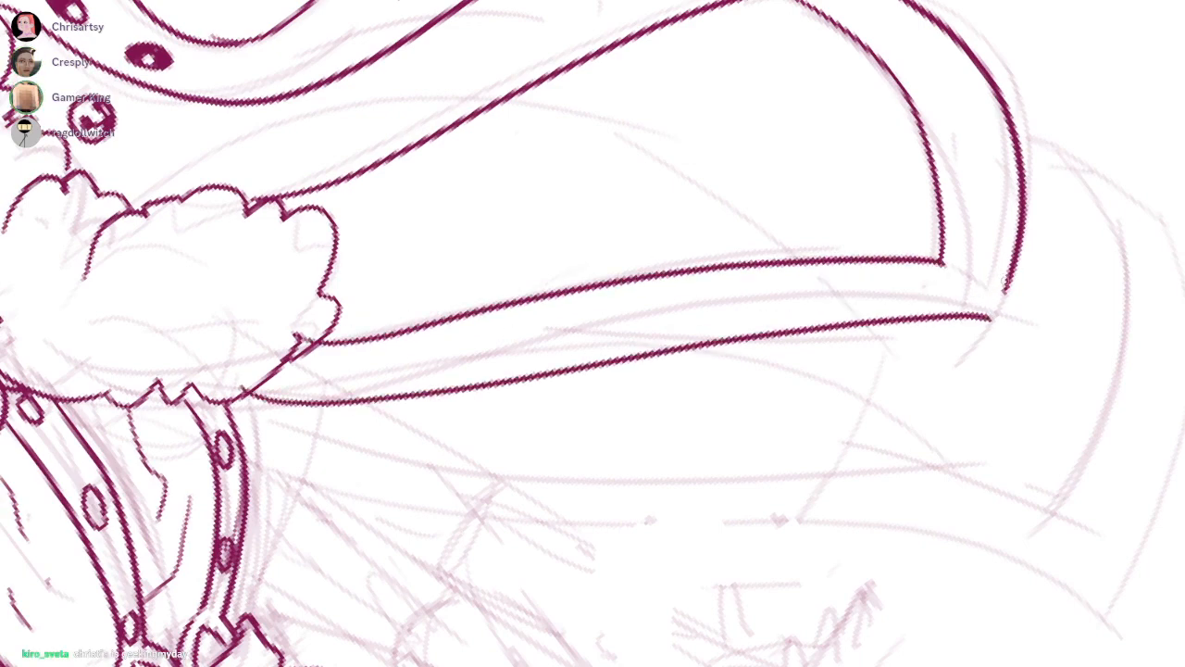
pyautogui.hotkey('ctrl', 'z')
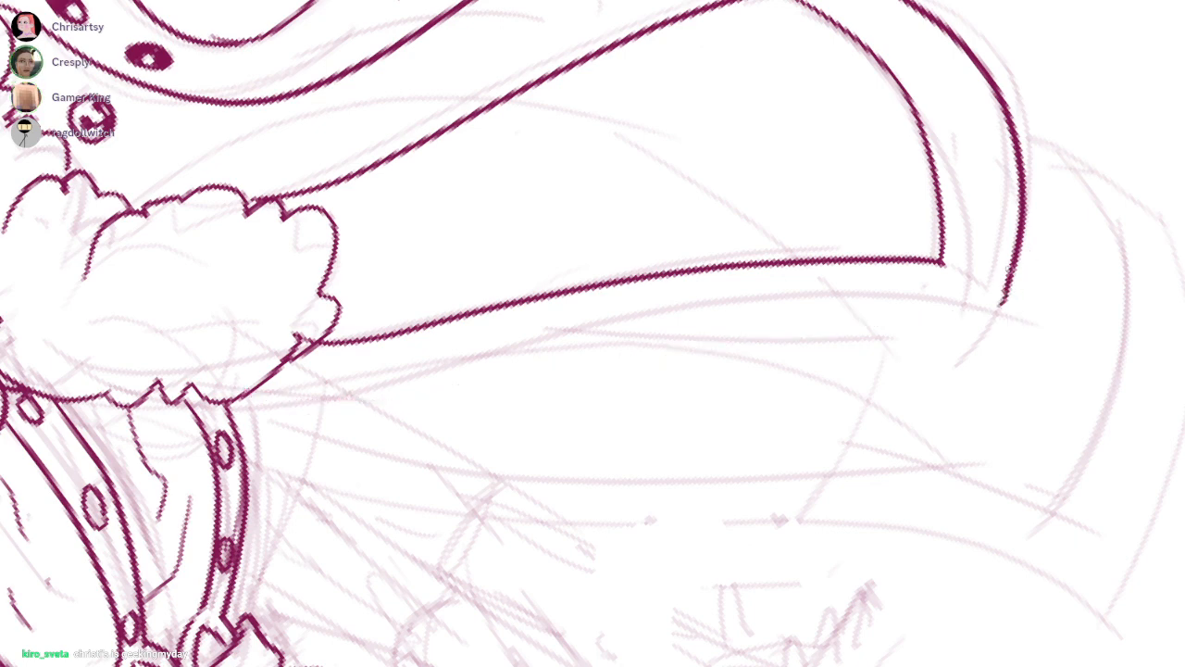
pyautogui.moveTo(1000, 315)
pyautogui.mouseDown()
pyautogui.moveTo(253, 396)
pyautogui.moveTo(985, 340)
pyautogui.mouseUp()
pyautogui.hotkey('ctrl', 'z')
pyautogui.hotkey('ctrl', '-')
pyautogui.hotkey('ctrl', '-')
# Ink a second, lower layer beneath the left flap under the waistband, with a short slanted inner edge and a curved hem
pyautogui.moveTo(916, 485); pyautogui.dragTo(988, 501)
pyautogui.scroll(2, 619, 376)
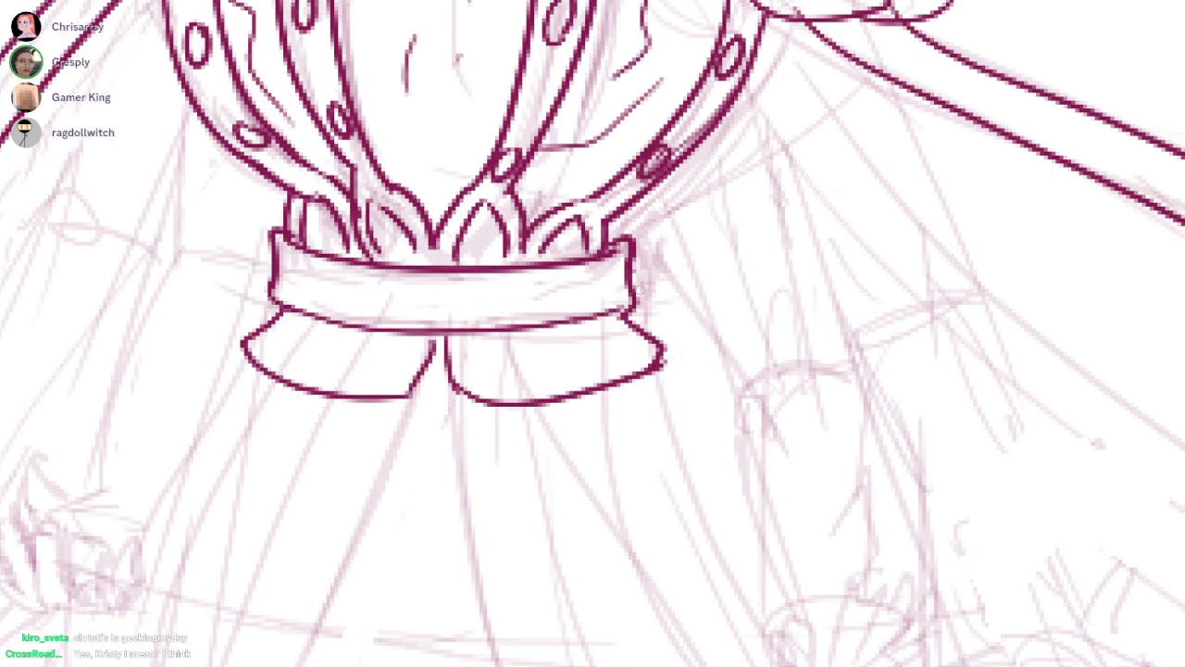
pyautogui.moveTo(624, 380); pyautogui.dragTo(841, 347)
pyautogui.moveTo(590, 366); pyautogui.dragTo(560, 407)
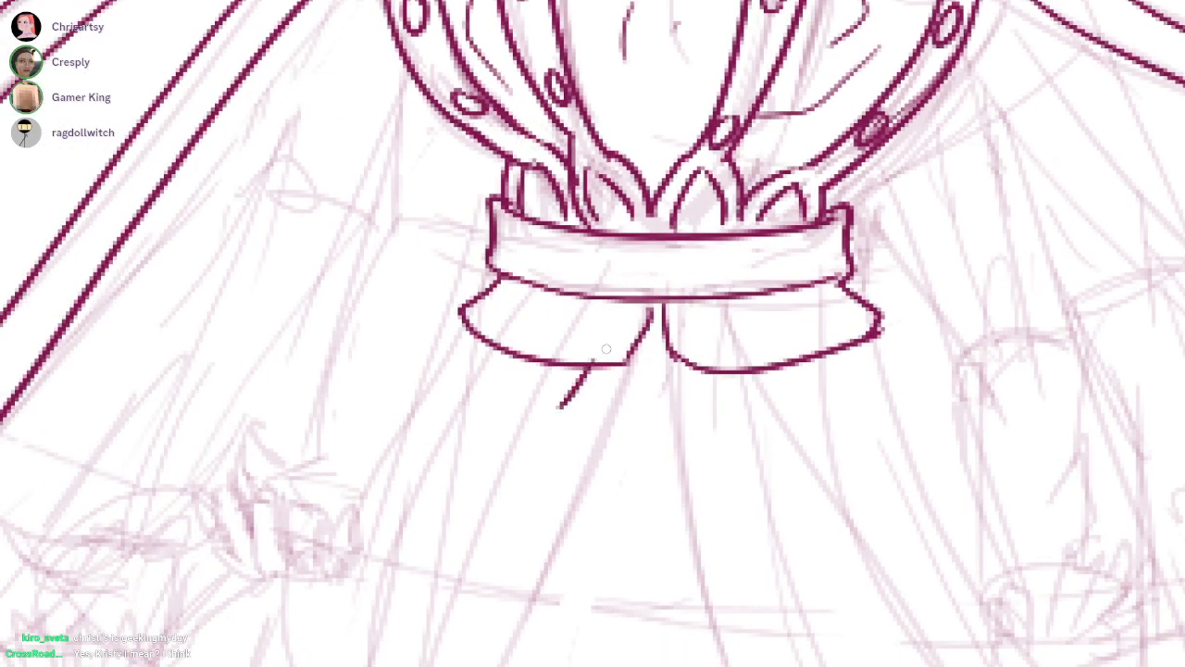
pyautogui.moveTo(454, 324); pyautogui.dragTo(556, 398)
pyautogui.hotkey('ctrl', 'z')
pyautogui.moveTo(461, 322); pyautogui.dragTo(557, 391)
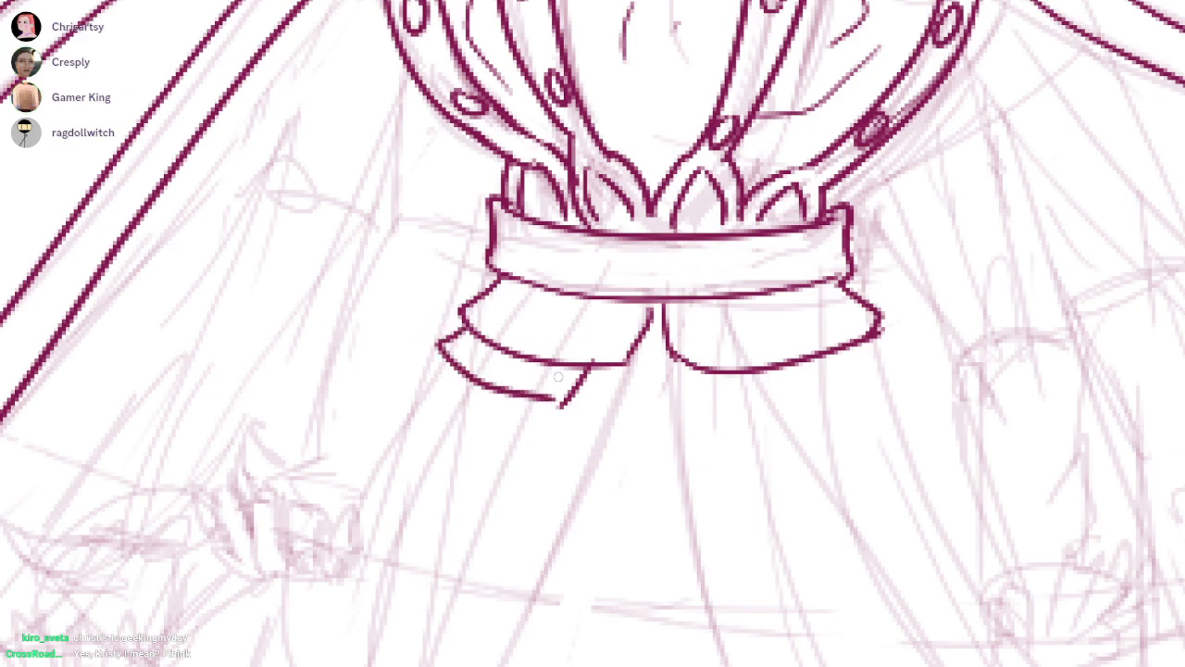
# Ink a matching second, lower layer with a curved hem beneath the right flap under the waistband
pyautogui.moveTo(737, 374)
pyautogui.mouseDown()
pyautogui.moveTo(851, 388)
pyautogui.moveTo(894, 366)
pyautogui.mouseUp()
pyautogui.moveTo(878, 332)
pyautogui.mouseDown()
pyautogui.moveTo(914, 351)
pyautogui.moveTo(897, 378)
pyautogui.moveTo(890, 369)
pyautogui.mouseUp()
pyautogui.hotkey('ctrl', 'z')
pyautogui.scroll(-4, 926, 330)
pyautogui.moveTo(814, 296); pyautogui.dragTo(708, 244)
pyautogui.scroll(4, 705, 241)
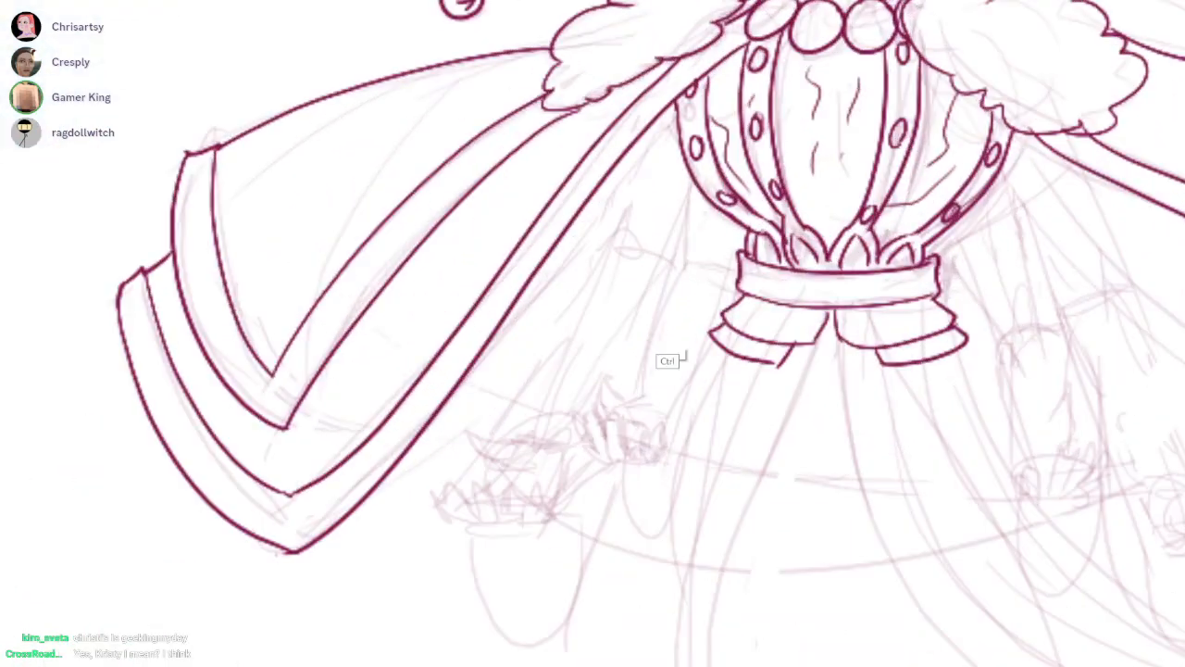
# Ink the banded cuff, palm edge and four curled fingers of the inner hand on the left side of the body
pyautogui.moveTo(712, 299); pyautogui.dragTo(784, 162)
pyautogui.scroll(2, 471, 522)
pyautogui.moveTo(610, 396)
pyautogui.mouseDown()
pyautogui.moveTo(587, 313)
pyautogui.moveTo(653, 400)
pyautogui.moveTo(649, 320)
pyautogui.moveTo(690, 369)
pyautogui.moveTo(689, 415)
pyautogui.moveTo(747, 361)
pyautogui.moveTo(746, 423)
pyautogui.mouseUp()
pyautogui.moveTo(762, 370)
pyautogui.mouseDown()
pyautogui.moveTo(792, 413)
pyautogui.moveTo(752, 357)
pyautogui.mouseUp()
pyautogui.moveTo(598, 400)
pyautogui.mouseDown()
pyautogui.moveTo(607, 412)
pyautogui.moveTo(763, 417)
pyautogui.mouseUp()
pyautogui.scroll(1, 763, 416)
pyautogui.moveTo(722, 303)
pyautogui.mouseDown()
pyautogui.moveTo(661, 287)
pyautogui.moveTo(603, 326)
pyautogui.moveTo(676, 352)
pyautogui.mouseUp()
pyautogui.moveTo(763, 301); pyautogui.dragTo(810, 334)
pyautogui.moveTo(746, 252)
pyautogui.mouseDown()
pyautogui.moveTo(735, 317)
pyautogui.moveTo(808, 306)
pyautogui.moveTo(783, 390)
pyautogui.moveTo(688, 453)
pyautogui.mouseUp()
pyautogui.hotkey('ctrl', 'z')
pyautogui.hotkey('ctrl', 'z')
pyautogui.hotkey('ctrl', 'z')
pyautogui.moveTo(598, 417)
pyautogui.mouseDown()
pyautogui.moveTo(600, 454)
pyautogui.moveTo(699, 487)
pyautogui.moveTo(717, 402)
pyautogui.moveTo(730, 439)
pyautogui.mouseUp()
pyautogui.scroll(-4, 767, 381)
pyautogui.moveTo(598, 532); pyautogui.dragTo(435, 352)
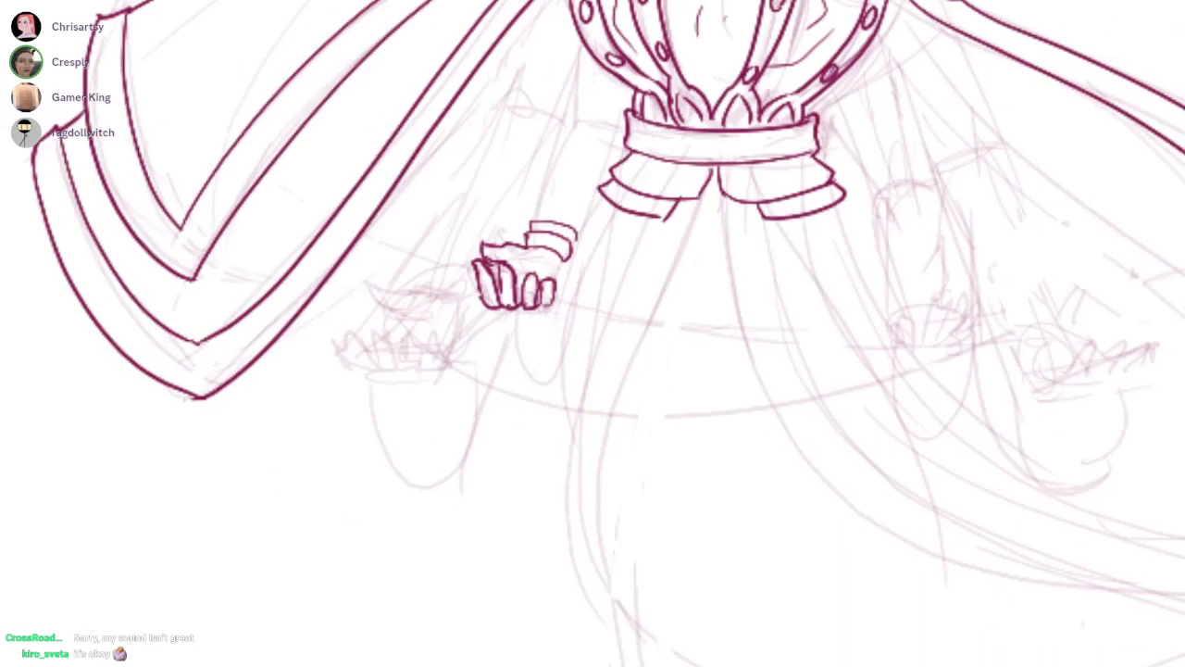
# Ink the inner left arm from the bodice through the elbow fold down both sides of the forearm to its cuff
pyautogui.scroll(3, 567, 231)
pyautogui.moveTo(541, 171)
pyautogui.mouseDown()
pyautogui.moveTo(535, 341)
pyautogui.moveTo(613, 333)
pyautogui.moveTo(607, 349)
pyautogui.mouseUp()
pyautogui.moveTo(535, 340); pyautogui.dragTo(471, 516)
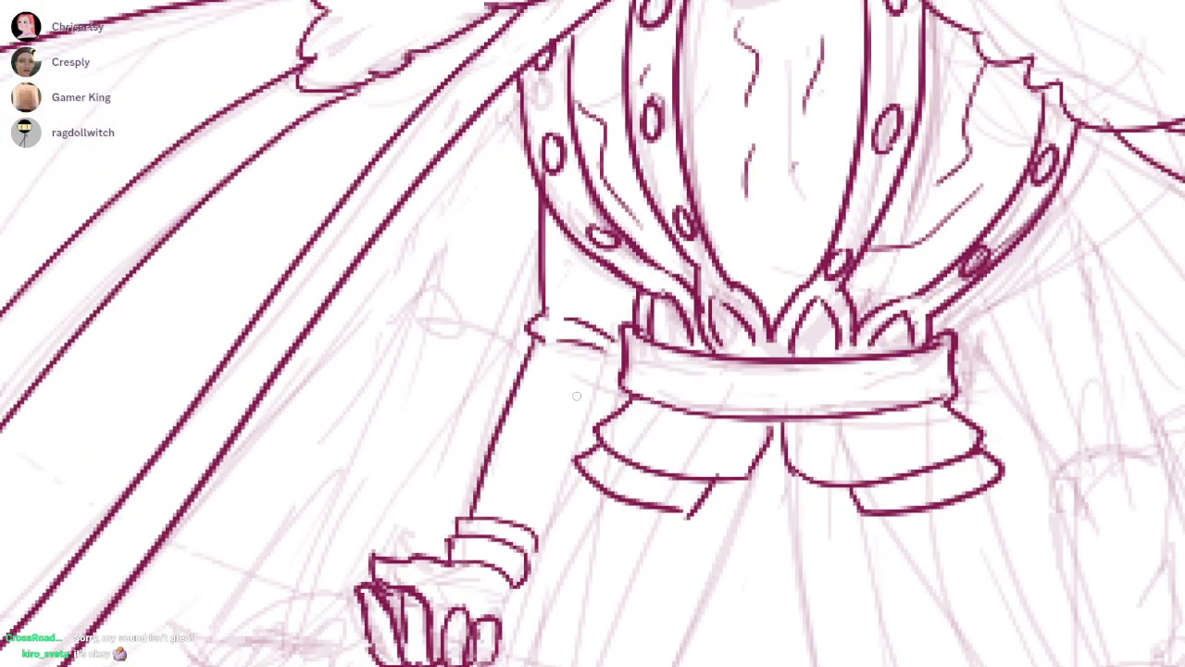
pyautogui.moveTo(576, 462); pyautogui.dragTo(535, 529)
pyautogui.moveTo(535, 529); pyautogui.dragTo(608, 522)
# Ink the outer left arm from beneath the cape through its elbow fold and begin its wrist cuff
pyautogui.moveTo(512, 148)
pyautogui.mouseDown()
pyautogui.moveTo(501, 259)
pyautogui.moveTo(578, 307)
pyautogui.mouseUp()
pyautogui.moveTo(525, 318); pyautogui.dragTo(577, 315)
pyautogui.moveTo(519, 371); pyautogui.dragTo(611, 140)
pyautogui.moveTo(591, 88)
pyautogui.mouseDown()
pyautogui.moveTo(493, 371)
pyautogui.moveTo(500, 347)
pyautogui.moveTo(529, 376)
pyautogui.mouseUp()
pyautogui.hotkey('ctrl', 'z')
pyautogui.moveTo(462, 352); pyautogui.dragTo(545, 337)
pyautogui.moveTo(424, 487); pyautogui.dragTo(493, 447)
# Ink the cuff, pointed thumb and curled fingers of the outer left hand, undoing the unsatisfactory strokes
pyautogui.scroll(2, 493, 447)
pyautogui.moveTo(535, 322)
pyautogui.mouseDown()
pyautogui.moveTo(461, 326)
pyautogui.moveTo(413, 360)
pyautogui.moveTo(488, 389)
pyautogui.moveTo(467, 407)
pyautogui.mouseUp()
pyautogui.hotkey('ctrl', 'z')
pyautogui.moveTo(404, 361); pyautogui.dragTo(449, 373)
pyautogui.moveTo(343, 448)
pyautogui.mouseDown()
pyautogui.moveTo(310, 489)
pyautogui.moveTo(380, 530)
pyautogui.moveTo(393, 521)
pyautogui.mouseUp()
pyautogui.hotkey('ctrl', 'z')
pyautogui.hotkey('ctrl', 'z')
pyautogui.moveTo(307, 439)
pyautogui.mouseDown()
pyautogui.moveTo(301, 454)
pyautogui.moveTo(365, 523)
pyautogui.moveTo(406, 515)
pyautogui.moveTo(416, 437)
pyautogui.moveTo(449, 522)
pyautogui.moveTo(476, 443)
pyautogui.moveTo(500, 518)
pyautogui.mouseUp()
pyautogui.moveTo(504, 462)
pyautogui.mouseDown()
pyautogui.moveTo(556, 468)
pyautogui.moveTo(559, 525)
pyautogui.mouseUp()
# Redraw the outer left hand's middle finger, close its palm edge, tidy the outer fingertip and add a second cuff line
pyautogui.hotkey('ctrl', 'z')
pyautogui.hotkey('ctrl', 'z')
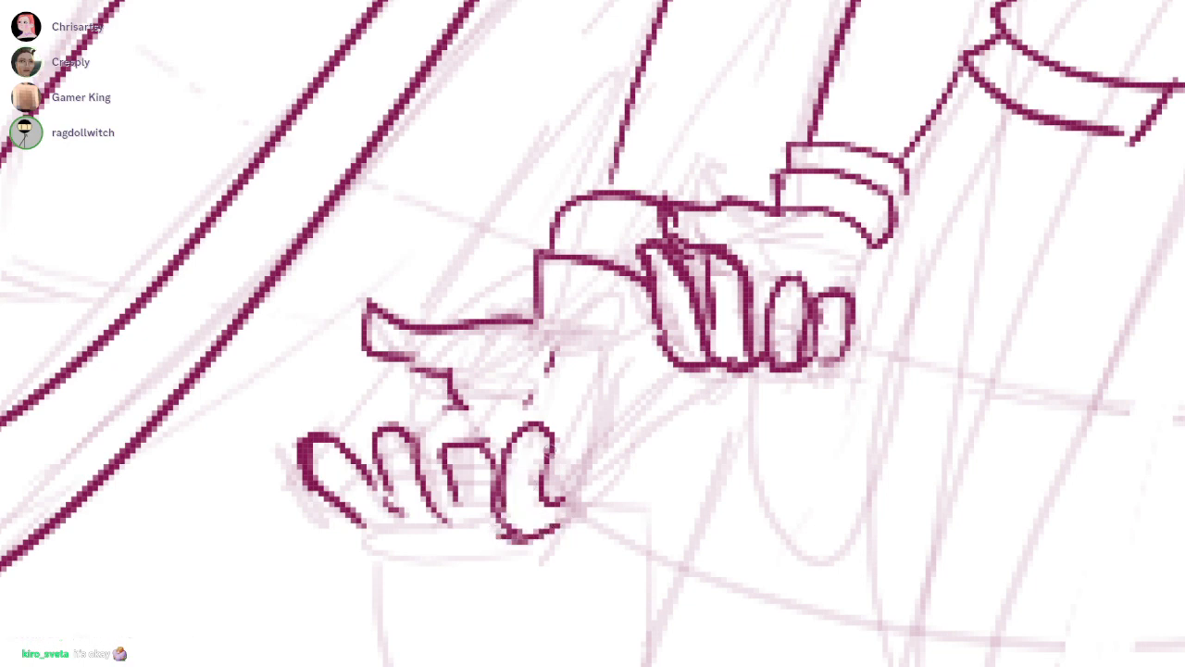
pyautogui.moveTo(445, 450)
pyautogui.mouseDown()
pyautogui.moveTo(445, 524)
pyautogui.moveTo(491, 448)
pyautogui.moveTo(460, 454)
pyautogui.moveTo(459, 507)
pyautogui.moveTo(500, 530)
pyautogui.moveTo(490, 515)
pyautogui.mouseUp()
pyautogui.moveTo(561, 503); pyautogui.dragTo(580, 500)
pyautogui.moveTo(585, 489)
pyautogui.mouseDown()
pyautogui.moveTo(633, 368)
pyautogui.moveTo(576, 502)
pyautogui.mouseUp()
pyautogui.hotkey('ctrl', 'z')
pyautogui.moveTo(453, 398); pyautogui.dragTo(397, 455)
pyautogui.hotkey('ctrl', 'z')
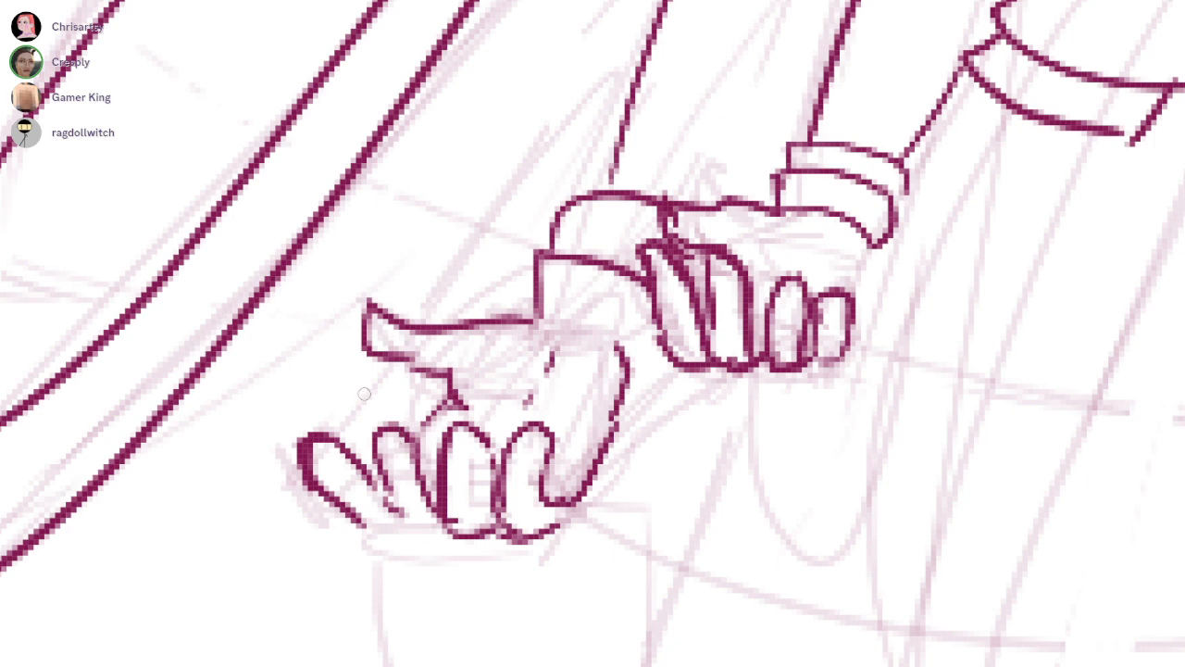
pyautogui.moveTo(347, 436); pyautogui.dragTo(330, 423)
pyautogui.moveTo(308, 471); pyautogui.dragTo(290, 495)
pyautogui.hotkey('ctrl', 'z')
pyautogui.moveTo(342, 452)
pyautogui.mouseDown()
pyautogui.moveTo(317, 482)
pyautogui.moveTo(348, 453)
pyautogui.mouseUp()
pyautogui.moveTo(335, 452); pyautogui.dragTo(354, 470)
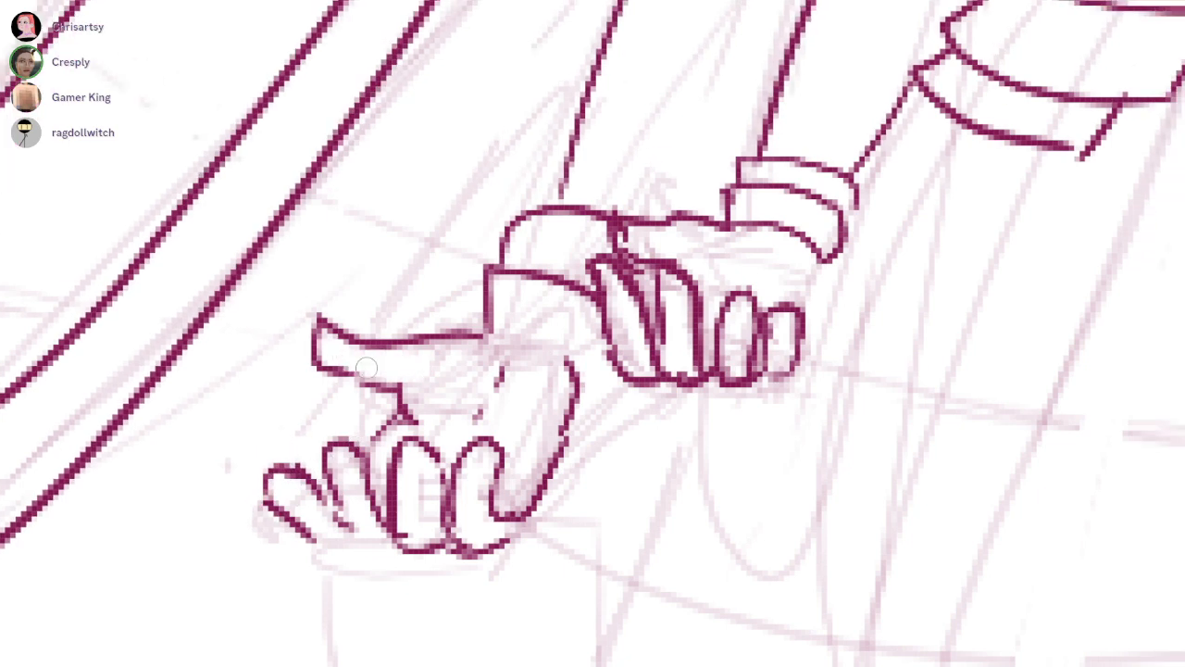
pyautogui.moveTo(471, 328)
pyautogui.mouseDown()
pyautogui.moveTo(523, 319)
pyautogui.moveTo(574, 350)
pyautogui.mouseUp()
pyautogui.moveTo(425, 403); pyautogui.dragTo(421, 376)
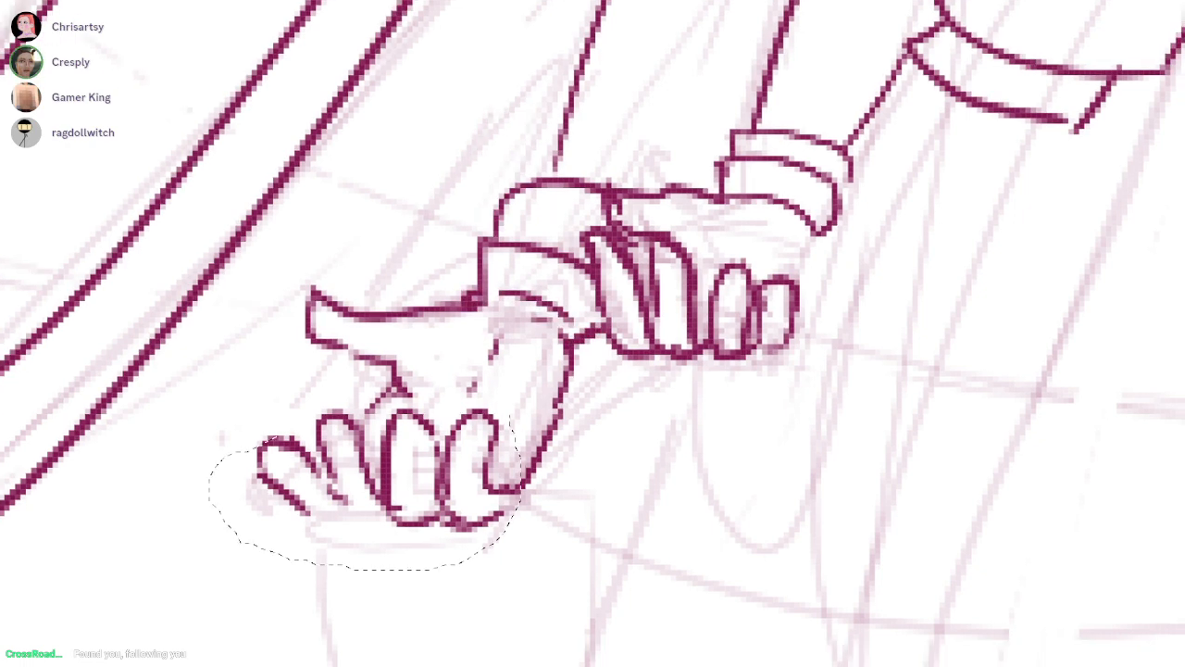
# Select the outer left hand's fingers with a freehand selection and move them slightly up and inward toward the palm
pyautogui.moveTo(542, 398); pyautogui.dragTo(557, 412)
pyautogui.moveTo(339, 437); pyautogui.dragTo(346, 468)
pyautogui.moveTo(296, 437); pyautogui.dragTo(264, 440)
pyautogui.moveTo(398, 477); pyautogui.dragTo(421, 460)
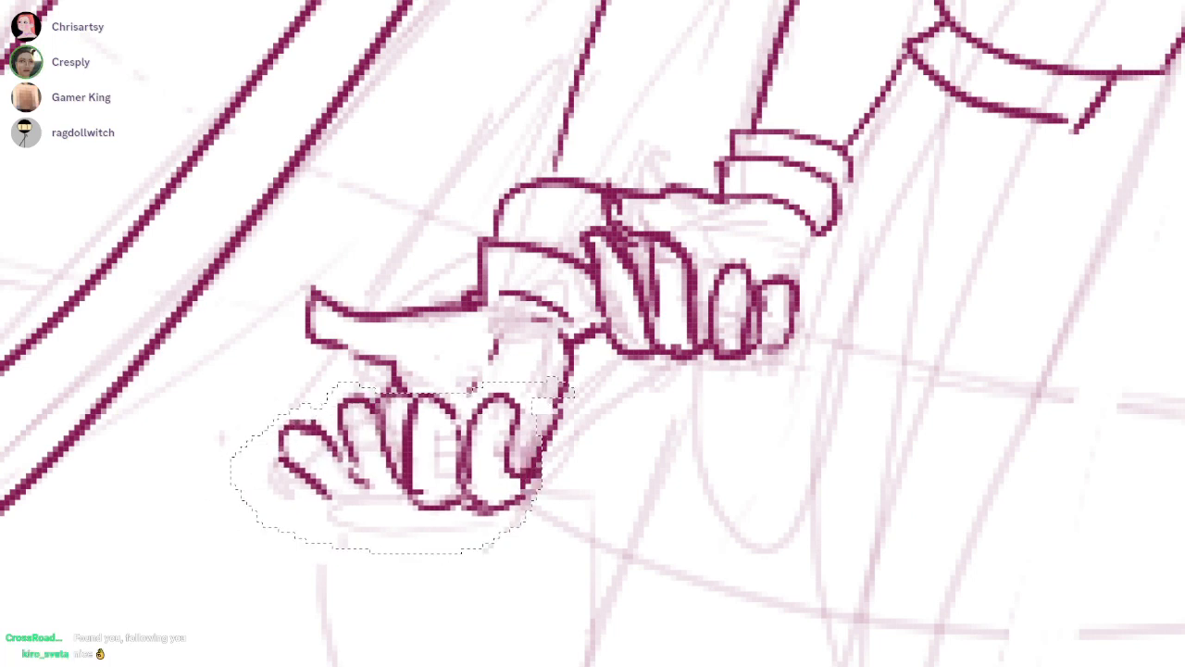
# Ink the short visible inner edge of the outer left forearm behind the inner arm, undoing stray strokes
pyautogui.moveTo(944, 404); pyautogui.dragTo(760, 422)
pyautogui.moveTo(679, 272); pyautogui.dragTo(648, 354)
pyautogui.moveTo(715, 283); pyautogui.dragTo(358, 490)
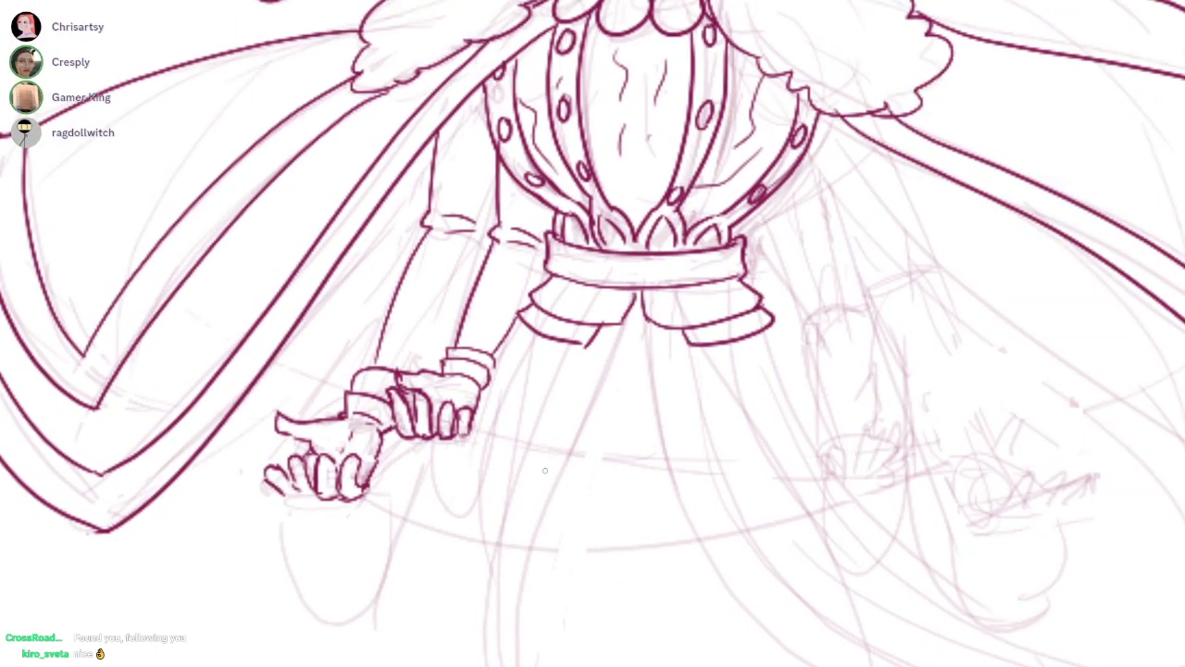
pyautogui.moveTo(546, 470); pyautogui.dragTo(525, 526)
pyautogui.moveTo(431, 362)
pyautogui.mouseDown()
pyautogui.moveTo(481, 338)
pyautogui.moveTo(363, 488)
pyautogui.mouseUp()
pyautogui.hotkey('ctrl', 'z')
pyautogui.moveTo(468, 356)
pyautogui.mouseDown()
pyautogui.moveTo(360, 477)
pyautogui.moveTo(375, 477)
pyautogui.moveTo(442, 378)
pyautogui.moveTo(403, 384)
pyautogui.mouseUp()
pyautogui.hotkey('ctrl', 'z')
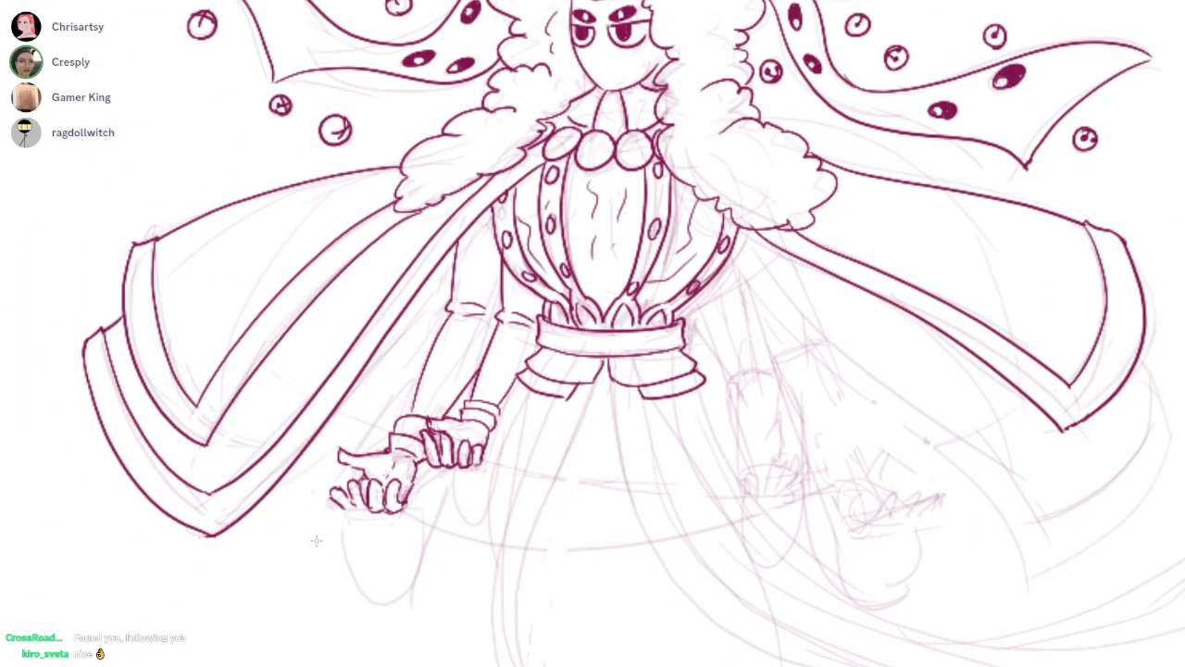
# Ink both upper arms on the right side from the bodice and cape down to their elbow folds
pyautogui.moveTo(802, 257); pyautogui.dragTo(705, 267)
pyautogui.moveTo(708, 264); pyautogui.dragTo(787, 194)
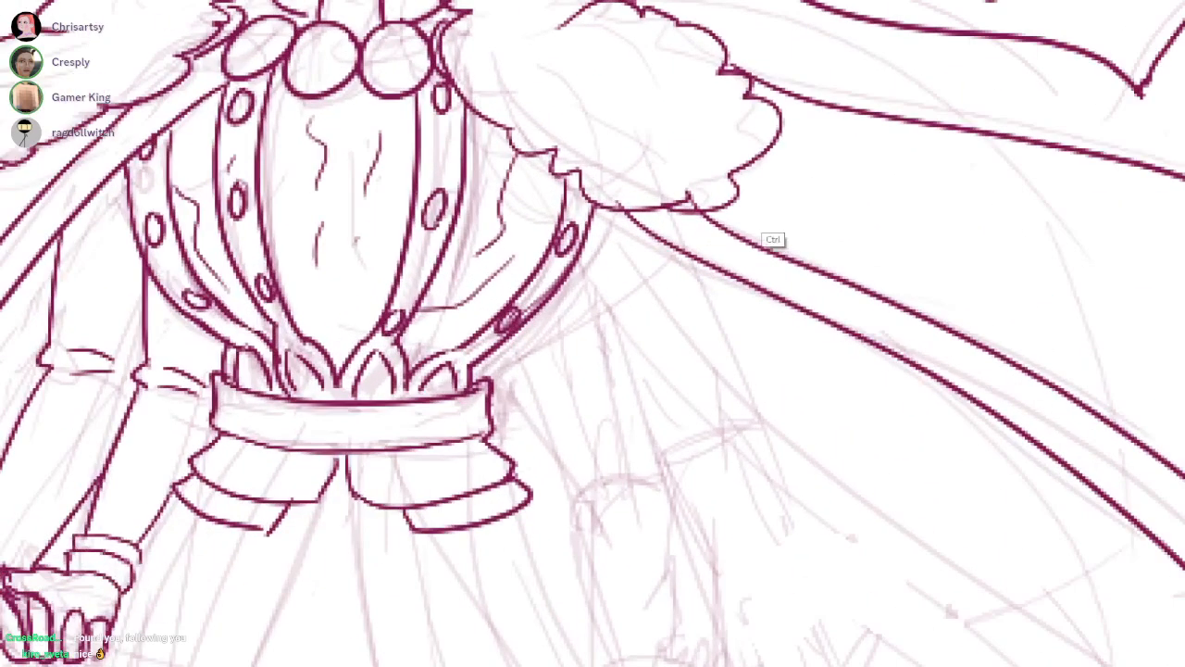
pyautogui.moveTo(592, 343); pyautogui.dragTo(632, 250)
pyautogui.moveTo(556, 241)
pyautogui.mouseDown()
pyautogui.moveTo(607, 419)
pyautogui.moveTo(604, 393)
pyautogui.moveTo(628, 400)
pyautogui.moveTo(695, 375)
pyautogui.mouseUp()
pyautogui.hotkey('ctrl', 'z')
pyautogui.moveTo(742, 258); pyautogui.dragTo(720, 305)
pyautogui.moveTo(602, 212)
pyautogui.mouseDown()
pyautogui.moveTo(674, 376)
pyautogui.moveTo(697, 398)
pyautogui.moveTo(750, 369)
pyautogui.mouseUp()
pyautogui.moveTo(707, 400); pyautogui.dragTo(752, 382)
pyautogui.moveTo(719, 215); pyautogui.dragTo(777, 387)
pyautogui.moveTo(778, 380); pyautogui.dragTo(777, 286)
# Ink both sides of the outer right forearm and the curved edges of its flared cuff
pyautogui.moveTo(654, 228)
pyautogui.mouseDown()
pyautogui.moveTo(687, 357)
pyautogui.moveTo(766, 533)
pyautogui.mouseUp()
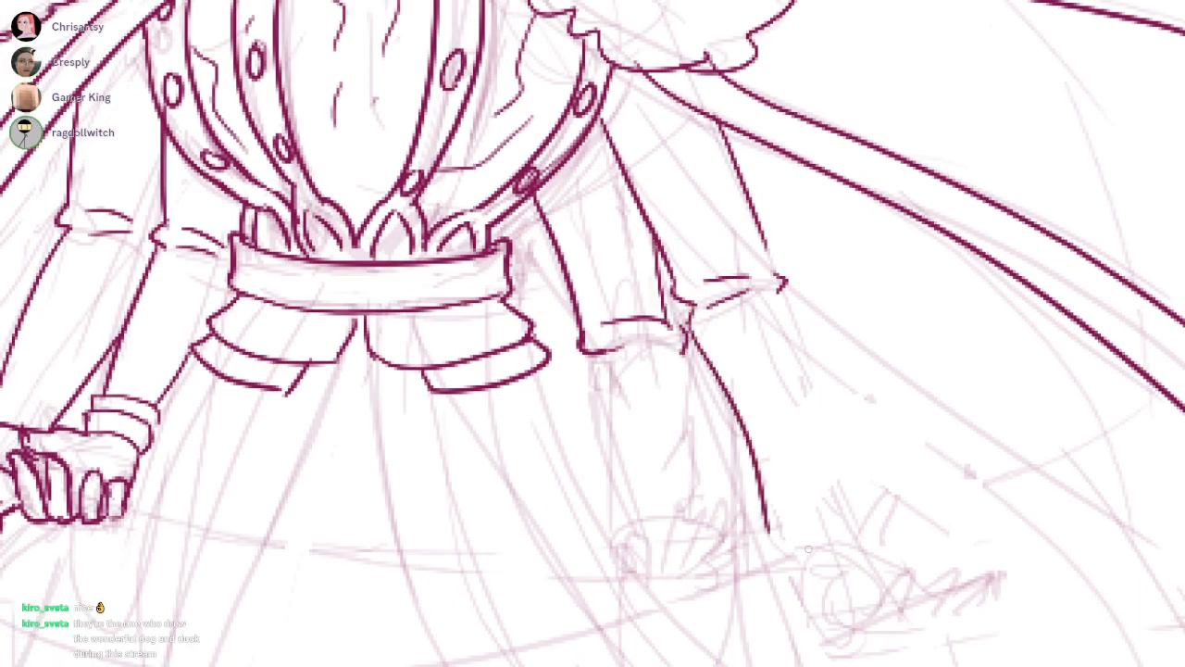
pyautogui.moveTo(766, 492); pyautogui.dragTo(769, 478)
pyautogui.moveTo(794, 511)
pyautogui.mouseDown()
pyautogui.moveTo(783, 501)
pyautogui.moveTo(873, 470)
pyautogui.mouseUp()
pyautogui.moveTo(770, 486)
pyautogui.mouseDown()
pyautogui.moveTo(875, 420)
pyautogui.moveTo(878, 432)
pyautogui.mouseUp()
pyautogui.moveTo(793, 246); pyautogui.dragTo(832, 418)
# Ink both sides of the inner right forearm and the curved band of its cuff
pyautogui.moveTo(600, 295); pyautogui.dragTo(636, 470)
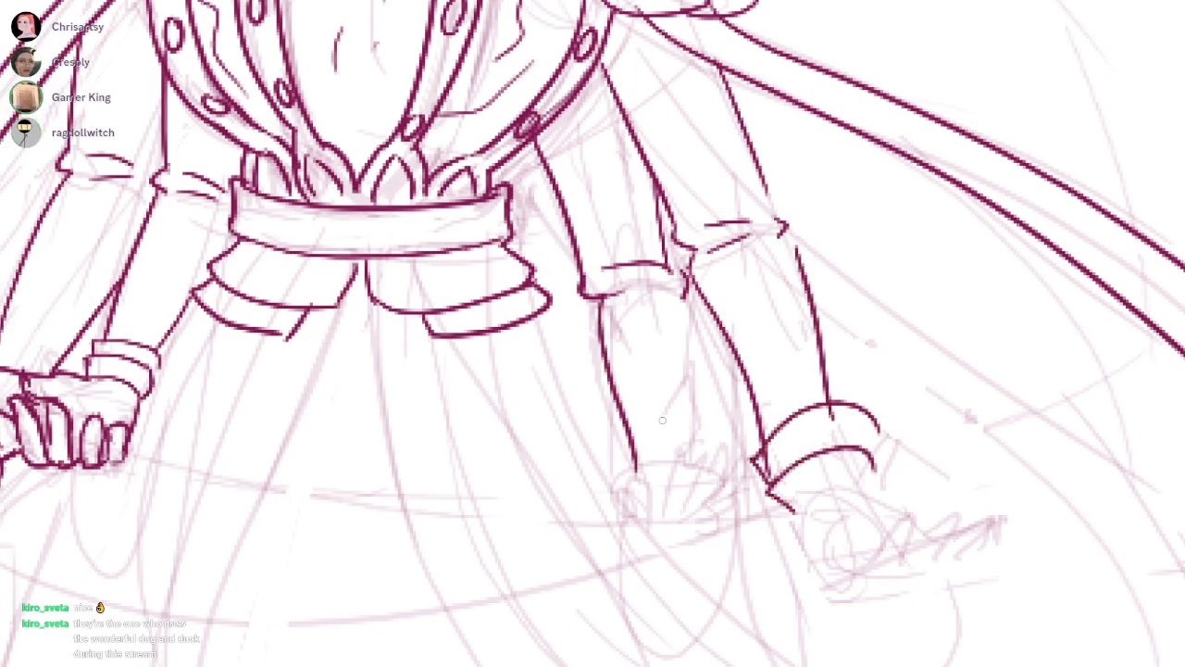
pyautogui.moveTo(691, 293); pyautogui.dragTo(707, 419)
pyautogui.moveTo(628, 463); pyautogui.dragTo(711, 419)
pyautogui.moveTo(620, 449); pyautogui.dragTo(626, 465)
pyautogui.moveTo(711, 414); pyautogui.dragTo(710, 426)
pyautogui.moveTo(648, 509)
pyautogui.mouseDown()
pyautogui.moveTo(672, 396)
pyautogui.moveTo(675, 458)
pyautogui.moveTo(735, 415)
pyautogui.moveTo(700, 464)
pyautogui.mouseUp()
# Undo the last four strokes, then ink the inner right hand's curled fingers and an extra curved band on its cuff
pyautogui.scroll(2, 641, 447)
pyautogui.hotkey('ctrl', 'z')
pyautogui.hotkey('ctrl', 'z')
pyautogui.hotkey('ctrl', 'z')
pyautogui.hotkey('ctrl', 'z')
pyautogui.moveTo(683, 409)
pyautogui.mouseDown()
pyautogui.moveTo(657, 401)
pyautogui.moveTo(656, 441)
pyautogui.mouseUp()
pyautogui.moveTo(688, 402)
pyautogui.mouseDown()
pyautogui.moveTo(676, 463)
pyautogui.moveTo(732, 411)
pyautogui.moveTo(721, 456)
pyautogui.mouseUp()
pyautogui.moveTo(742, 422)
pyautogui.mouseDown()
pyautogui.moveTo(749, 401)
pyautogui.moveTo(759, 446)
pyautogui.moveTo(783, 475)
pyautogui.moveTo(807, 455)
pyautogui.mouseUp()
pyautogui.moveTo(775, 434)
pyautogui.mouseDown()
pyautogui.moveTo(813, 424)
pyautogui.moveTo(802, 460)
pyautogui.moveTo(747, 453)
pyautogui.mouseUp()
pyautogui.moveTo(752, 405); pyautogui.dragTo(720, 454)
pyautogui.moveTo(648, 375); pyautogui.dragTo(639, 444)
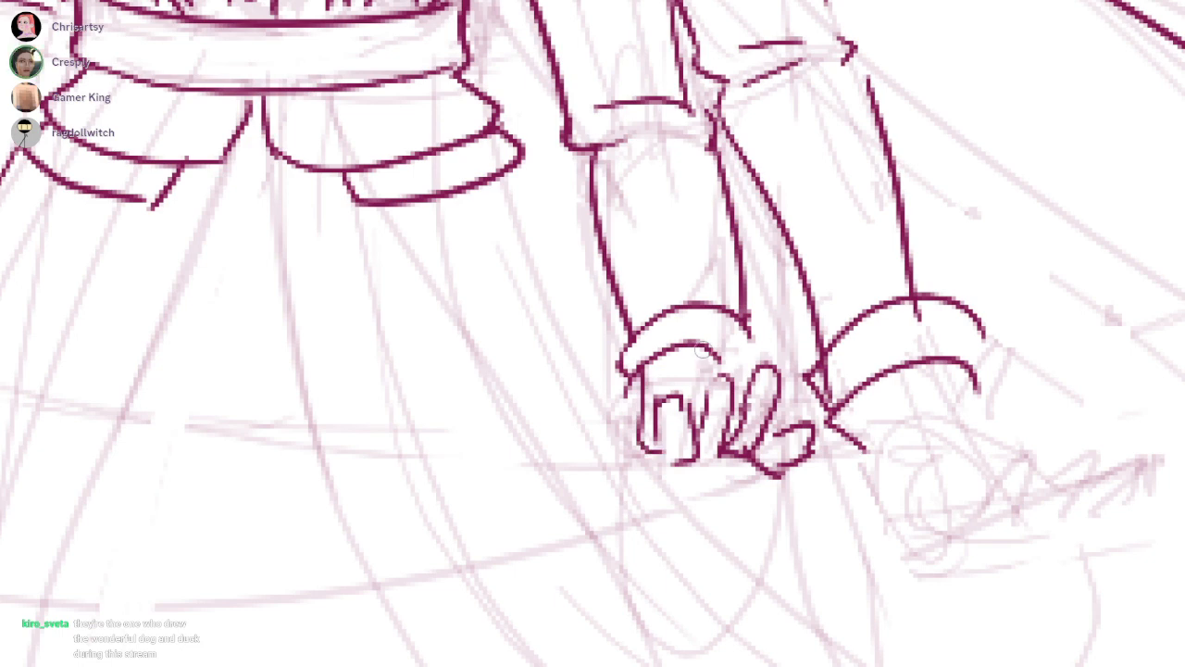
pyautogui.moveTo(639, 374)
pyautogui.mouseDown()
pyautogui.moveTo(757, 366)
pyautogui.moveTo(670, 347)
pyautogui.moveTo(724, 355)
pyautogui.moveTo(646, 439)
pyautogui.moveTo(722, 359)
pyautogui.moveTo(661, 376)
pyautogui.moveTo(747, 371)
pyautogui.moveTo(694, 327)
pyautogui.moveTo(653, 359)
pyautogui.mouseUp()
pyautogui.moveTo(632, 337)
pyautogui.mouseDown()
pyautogui.moveTo(619, 317)
pyautogui.moveTo(752, 302)
pyautogui.moveTo(742, 312)
pyautogui.mouseUp()
pyautogui.moveTo(644, 307); pyautogui.dragTo(627, 323)
# Ink the lower cuff edge and the rounded palm outline of the outer right hand
pyautogui.moveTo(948, 152); pyautogui.dragTo(820, 222)
pyautogui.moveTo(663, 408)
pyautogui.mouseDown()
pyautogui.moveTo(753, 395)
pyautogui.moveTo(762, 374)
pyautogui.moveTo(761, 436)
pyautogui.mouseUp()
pyautogui.hotkey('ctrl', 'z')
pyautogui.moveTo(704, 398); pyautogui.dragTo(763, 389)
pyautogui.moveTo(764, 395)
pyautogui.mouseDown()
pyautogui.moveTo(784, 446)
pyautogui.moveTo(779, 417)
pyautogui.moveTo(750, 446)
pyautogui.mouseUp()
pyautogui.hotkey('ctrl', 'z')
pyautogui.scroll(-5, 857, 370)
pyautogui.moveTo(857, 371); pyautogui.dragTo(746, 398)
pyautogui.scroll(6, 741, 426)
pyautogui.scroll(2, 719, 463)
pyautogui.moveTo(637, 429)
pyautogui.mouseDown()
pyautogui.moveTo(652, 491)
pyautogui.moveTo(722, 548)
pyautogui.moveTo(771, 451)
pyautogui.moveTo(779, 492)
pyautogui.moveTo(749, 526)
pyautogui.mouseUp()
# Ink the outer right hand's thumb and outstretched fingers, and erase overlapping lines inside the hand
pyautogui.moveTo(722, 548)
pyautogui.mouseDown()
pyautogui.moveTo(812, 528)
pyautogui.moveTo(849, 450)
pyautogui.moveTo(776, 509)
pyautogui.moveTo(856, 521)
pyautogui.moveTo(893, 457)
pyautogui.moveTo(807, 532)
pyautogui.mouseUp()
pyautogui.moveTo(807, 533)
pyautogui.mouseDown()
pyautogui.moveTo(851, 539)
pyautogui.moveTo(924, 505)
pyautogui.moveTo(851, 518)
pyautogui.mouseUp()
pyautogui.moveTo(763, 387); pyautogui.dragTo(809, 402)
pyautogui.moveTo(715, 424); pyautogui.dragTo(746, 463)
pyautogui.moveTo(782, 406)
pyautogui.mouseDown()
pyautogui.moveTo(845, 389)
pyautogui.moveTo(803, 430)
pyautogui.mouseUp()
pyautogui.press('e')
pyautogui.moveTo(704, 424)
pyautogui.mouseDown()
pyautogui.moveTo(734, 451)
pyautogui.moveTo(749, 448)
pyautogui.mouseUp()
pyautogui.press('b')
pyautogui.scroll(-7, 752, 444)
pyautogui.scroll(5, 704, 428)
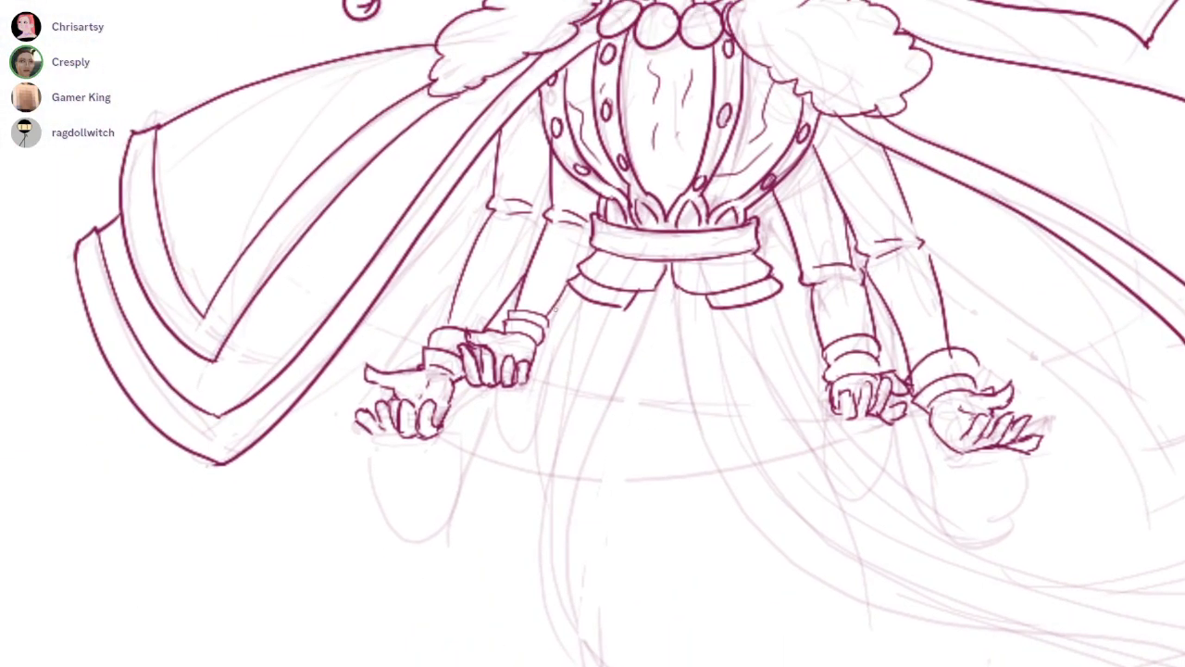
# Ink a pointed, hanging sleeve drape beneath each of the two left hands
pyautogui.moveTo(537, 296); pyautogui.dragTo(428, 548)
pyautogui.scroll(2, 502, 384)
pyautogui.hotkey('ctrl', 'z')
pyautogui.moveTo(398, 468); pyautogui.dragTo(460, 432)
pyautogui.moveTo(441, 533); pyautogui.dragTo(479, 456)
pyautogui.moveTo(495, 395)
pyautogui.mouseDown()
pyautogui.moveTo(556, 444)
pyautogui.moveTo(568, 381)
pyautogui.mouseUp()
pyautogui.moveTo(607, 271); pyautogui.dragTo(555, 447)
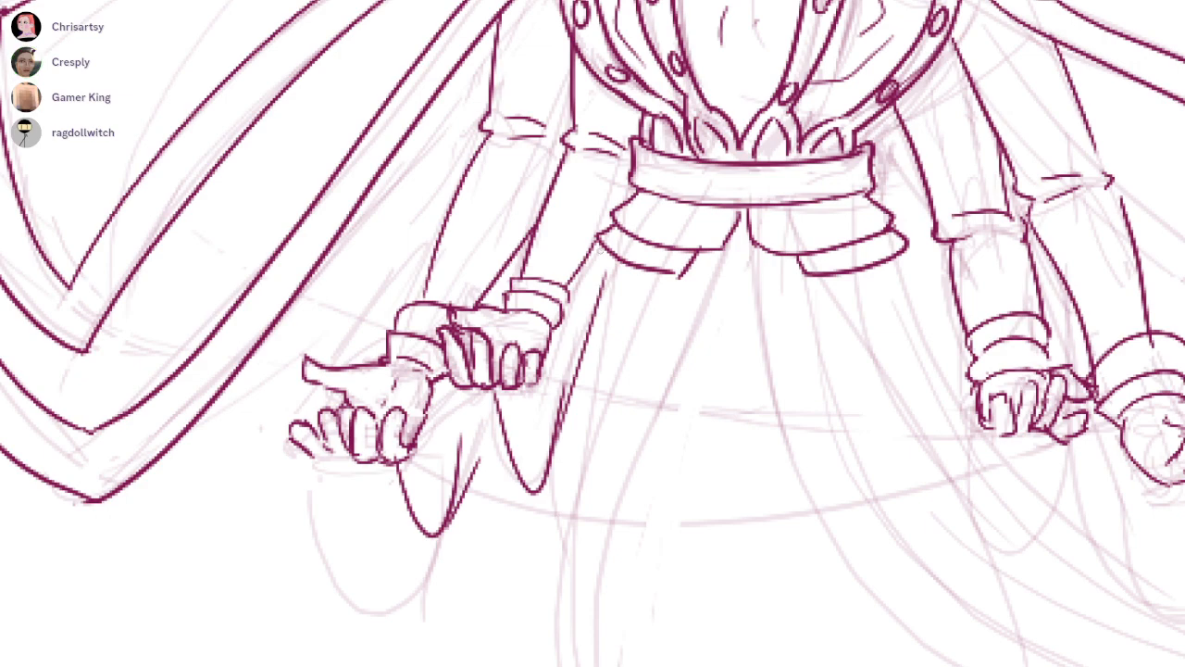
# Ink matching pointed, hanging sleeve drapes beneath the two right hands
pyautogui.scroll(-5, 420, 537)
pyautogui.scroll(4, 836, 243)
pyautogui.moveTo(687, 388)
pyautogui.mouseDown()
pyautogui.moveTo(725, 508)
pyautogui.moveTo(767, 408)
pyautogui.moveTo(808, 523)
pyautogui.moveTo(872, 477)
pyautogui.mouseUp()
pyautogui.hotkey('ctrl', 'z')
pyautogui.hotkey('ctrl', 'z')
pyautogui.moveTo(777, 400)
pyautogui.mouseDown()
pyautogui.moveTo(812, 527)
pyautogui.moveTo(858, 459)
pyautogui.mouseUp()
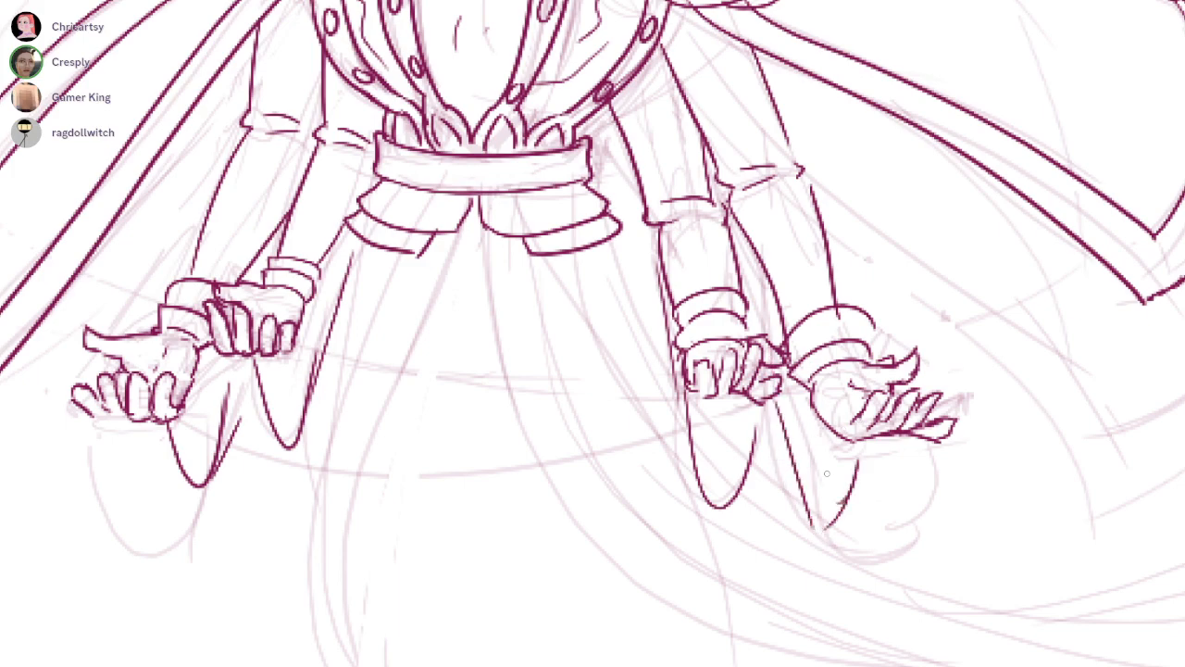
pyautogui.moveTo(707, 403); pyautogui.dragTo(706, 494)
pyautogui.scroll(-3, 824, 193)
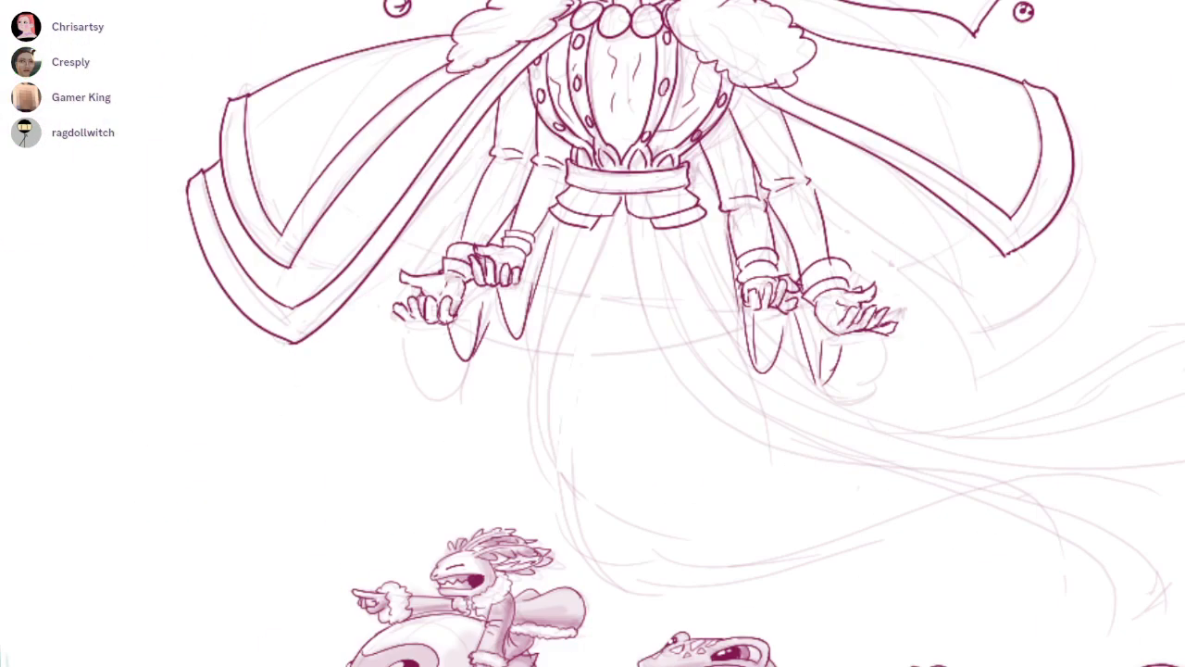
# Ink two long, roughly parallel curves sweeping down the skirt's left side from the waist flaps
pyautogui.scroll(3, 568, 462)
pyautogui.moveTo(637, 93)
pyautogui.mouseDown()
pyautogui.moveTo(516, 505)
pyautogui.moveTo(554, 542)
pyautogui.mouseUp()
pyautogui.moveTo(572, 130); pyautogui.dragTo(515, 509)
pyautogui.hotkey('ctrl', 'z')
pyautogui.moveTo(581, 125); pyautogui.dragTo(539, 548)
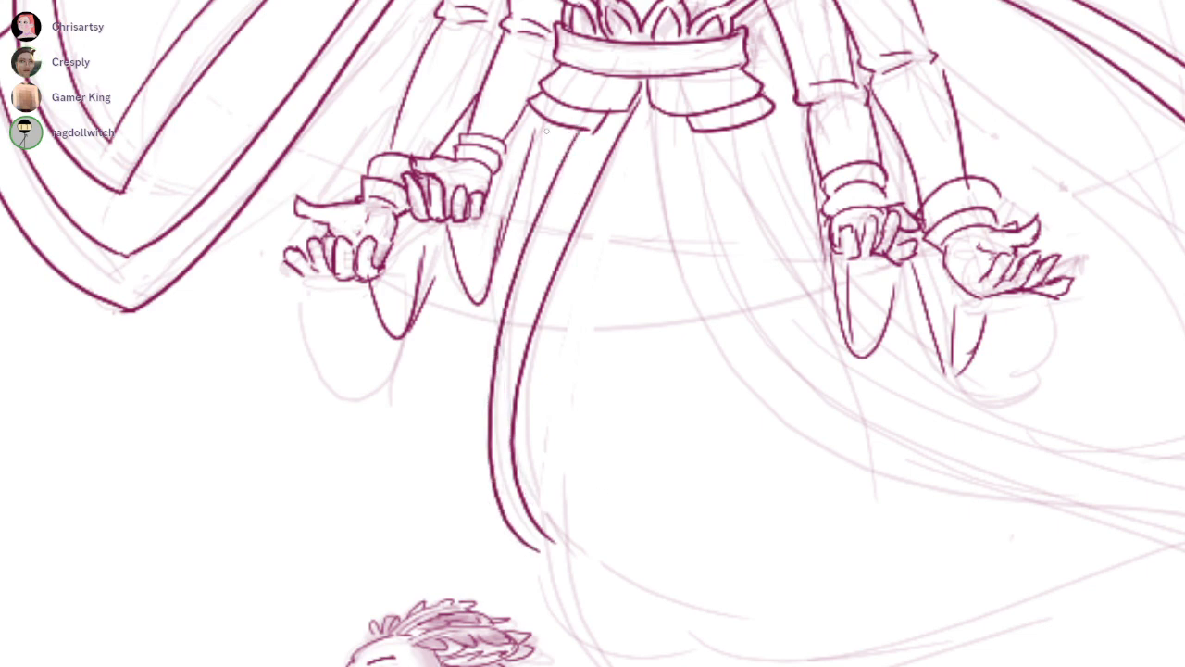
# Ink fold lines beneath the left waist flap and two long skirt curves from the right waist flap, meeting in a far-right tip
pyautogui.moveTo(548, 132); pyautogui.dragTo(507, 349)
pyautogui.moveTo(535, 128); pyautogui.dragTo(510, 246)
pyautogui.moveTo(648, 153); pyautogui.dragTo(894, 497)
pyautogui.moveTo(895, 496)
pyautogui.mouseDown()
pyautogui.moveTo(751, 487)
pyautogui.moveTo(488, 424)
pyautogui.mouseUp()
pyautogui.hotkey('ctrl', 'z')
pyautogui.moveTo(246, 39)
pyautogui.mouseDown()
pyautogui.moveTo(792, 510)
pyautogui.moveTo(1005, 665)
pyautogui.mouseUp()
pyautogui.moveTo(277, 72)
pyautogui.mouseDown()
pyautogui.moveTo(527, 391)
pyautogui.moveTo(999, 630)
pyautogui.mouseUp()
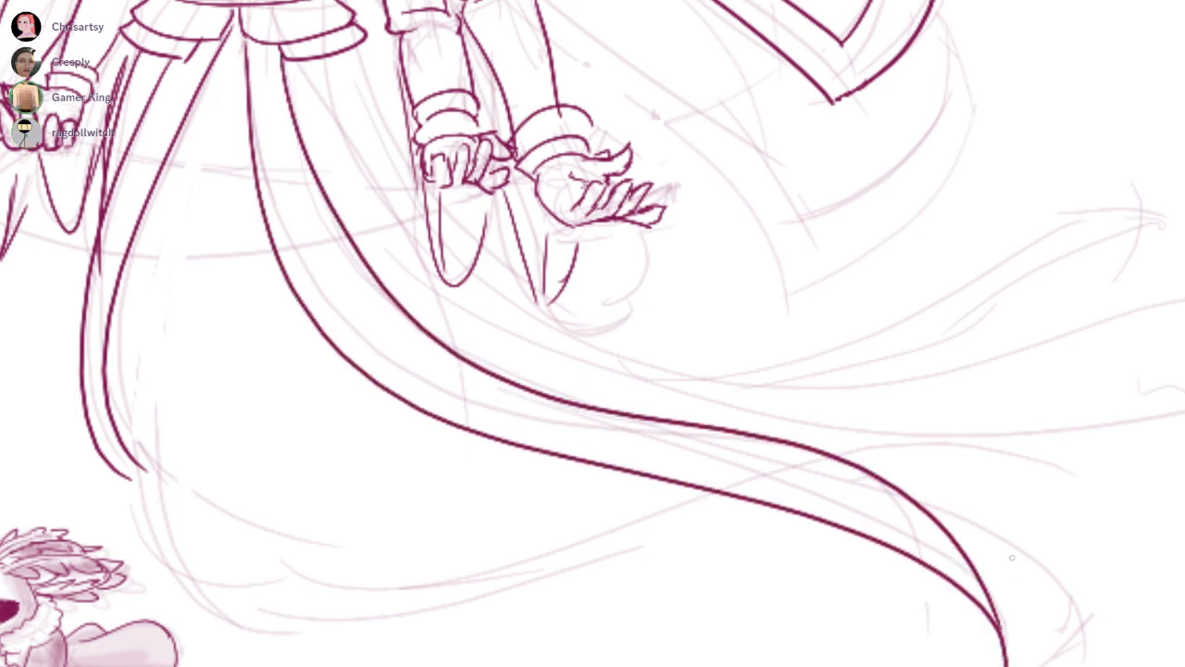
# Ink a second skirt panel streaming to the right behind the first one, with a squared-off end
pyautogui.moveTo(833, 281); pyautogui.dragTo(816, 284)
pyautogui.moveTo(294, 65)
pyautogui.mouseDown()
pyautogui.moveTo(706, 402)
pyautogui.moveTo(1184, 412)
pyautogui.mouseUp()
pyautogui.moveTo(1184, 425); pyautogui.dragTo(1047, 456)
pyautogui.moveTo(1061, 401); pyautogui.dragTo(488, 411)
pyautogui.hotkey('ctrl', 'z')
pyautogui.moveTo(414, 407); pyautogui.dragTo(1089, 412)
pyautogui.moveTo(529, 436)
pyautogui.mouseDown()
pyautogui.moveTo(205, 337)
pyautogui.moveTo(113, 248)
pyautogui.mouseUp()
pyautogui.hotkey('ctrl', 'z')
pyautogui.moveTo(178, 331); pyautogui.dragTo(457, 413)
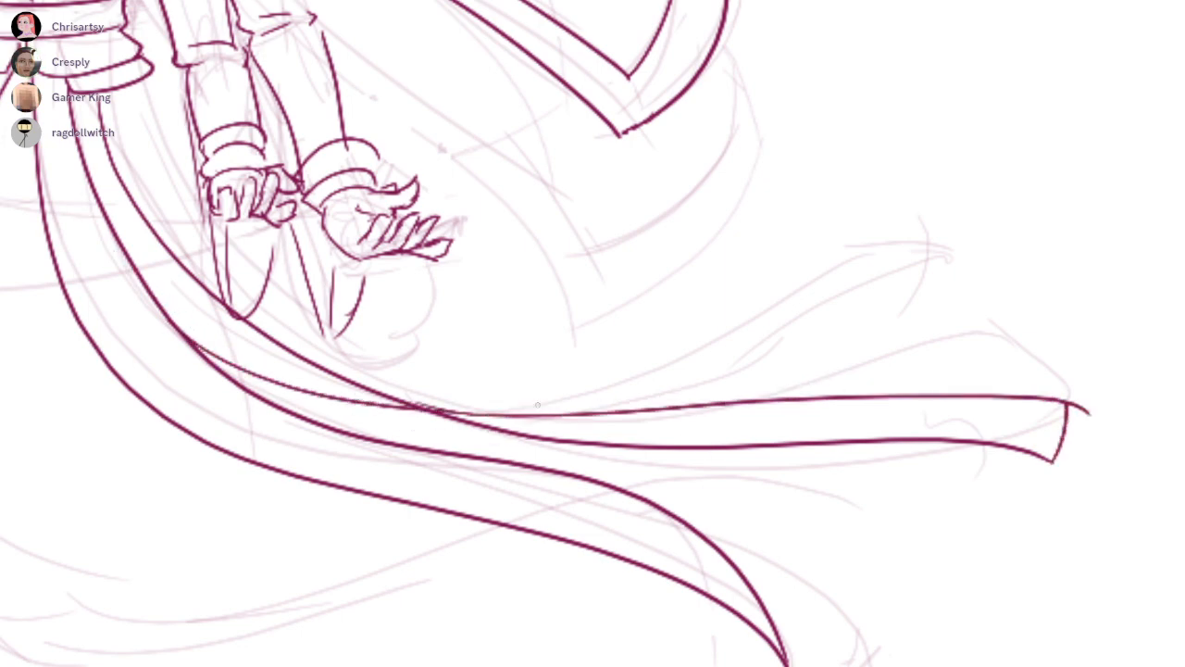
# Ink the uppermost pointed skirt streamer on the right and add fold lines running down from the right waist flap
pyautogui.hotkey('ctrl', 'z')
pyautogui.moveTo(154, 308)
pyautogui.mouseDown()
pyautogui.moveTo(280, 386)
pyautogui.moveTo(491, 434)
pyautogui.mouseUp()
pyautogui.moveTo(653, 426); pyautogui.dragTo(584, 459)
pyautogui.moveTo(336, 427)
pyautogui.mouseDown()
pyautogui.moveTo(915, 299)
pyautogui.moveTo(685, 329)
pyautogui.moveTo(402, 422)
pyautogui.mouseUp()
pyautogui.moveTo(463, 297); pyautogui.dragTo(670, 368)
pyautogui.moveTo(256, 195)
pyautogui.mouseDown()
pyautogui.moveTo(375, 401)
pyautogui.moveTo(351, 374)
pyautogui.mouseUp()
pyautogui.moveTo(524, 490); pyautogui.dragTo(474, 466)
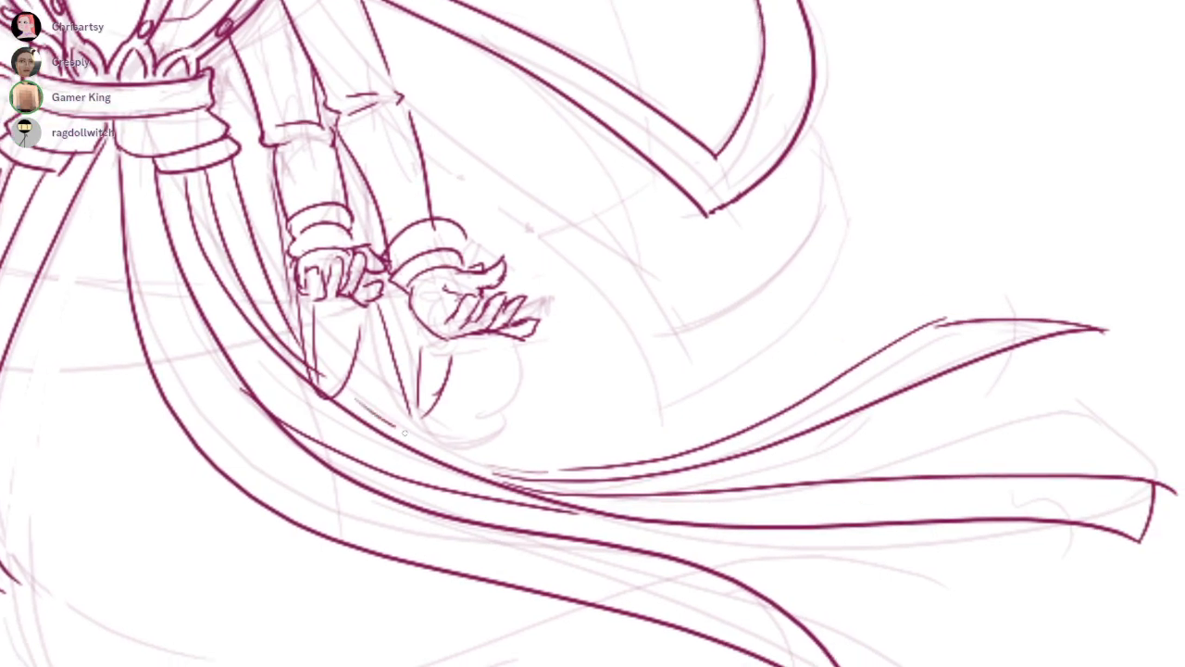
# Erase the outer right arm's outline where the cape overlaps it and ink the lower cape layer's front edges below the shoulder
pyautogui.scroll(-5, 817, 343)
pyautogui.scroll(3, 791, 295)
pyautogui.scroll(3, 691, 337)
pyautogui.moveTo(638, 250); pyautogui.dragTo(663, 350)
pyautogui.moveTo(450, 206); pyautogui.dragTo(462, 225)
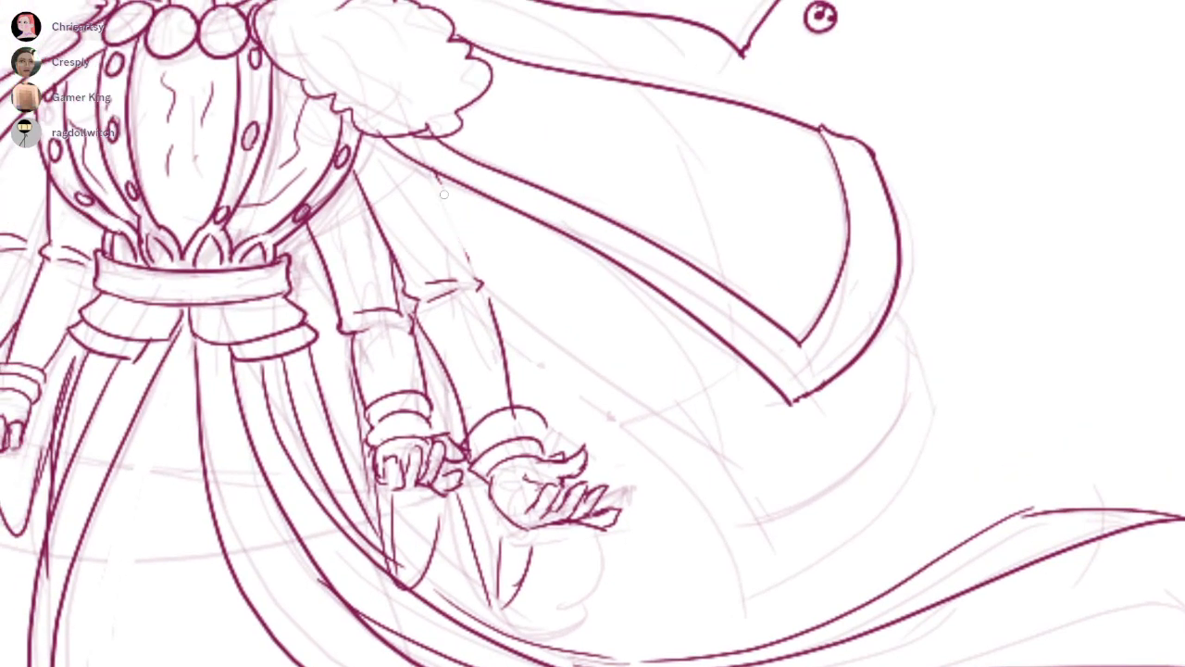
pyautogui.moveTo(460, 304); pyautogui.dragTo(445, 266)
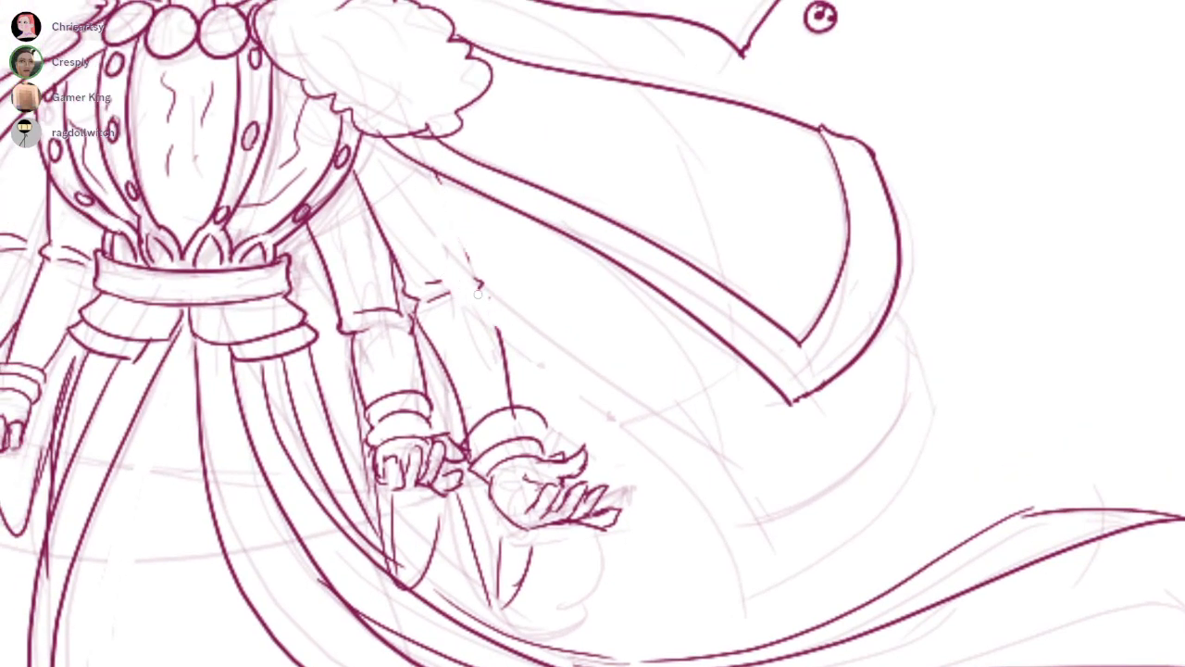
pyautogui.hotkey('ctrl', 'z')
pyautogui.hotkey('ctrl', 'z')
pyautogui.hotkey('ctrl', 'z')
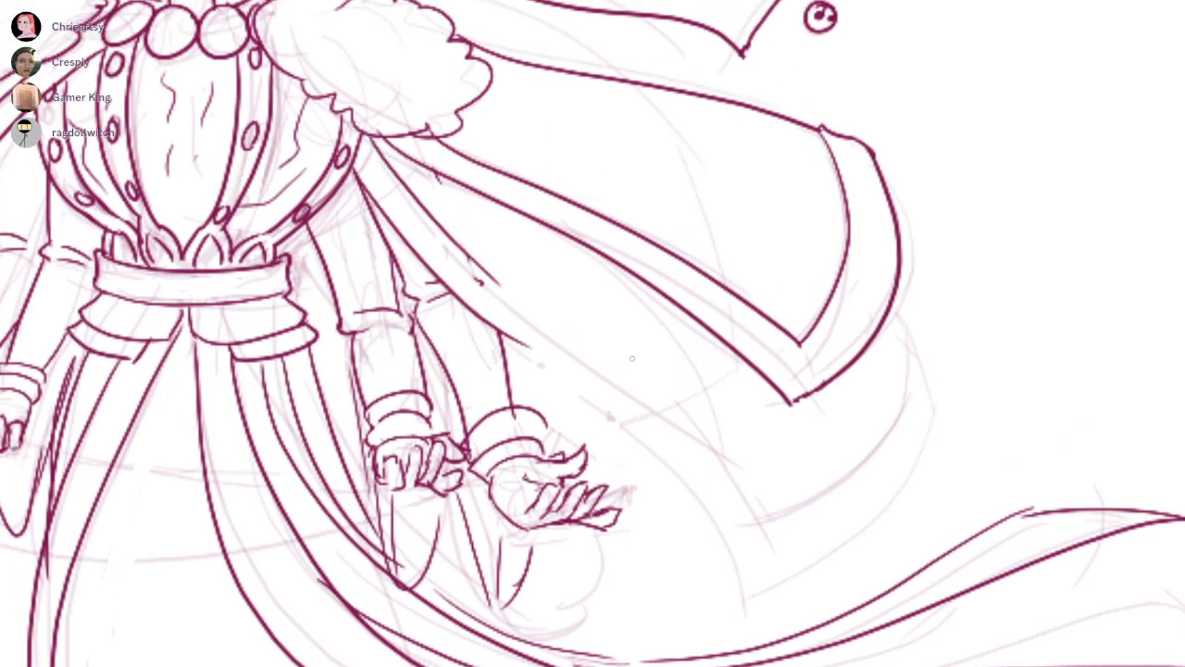
pyautogui.hotkey('ctrl', 'z')
pyautogui.moveTo(372, 137); pyautogui.dragTo(498, 291)
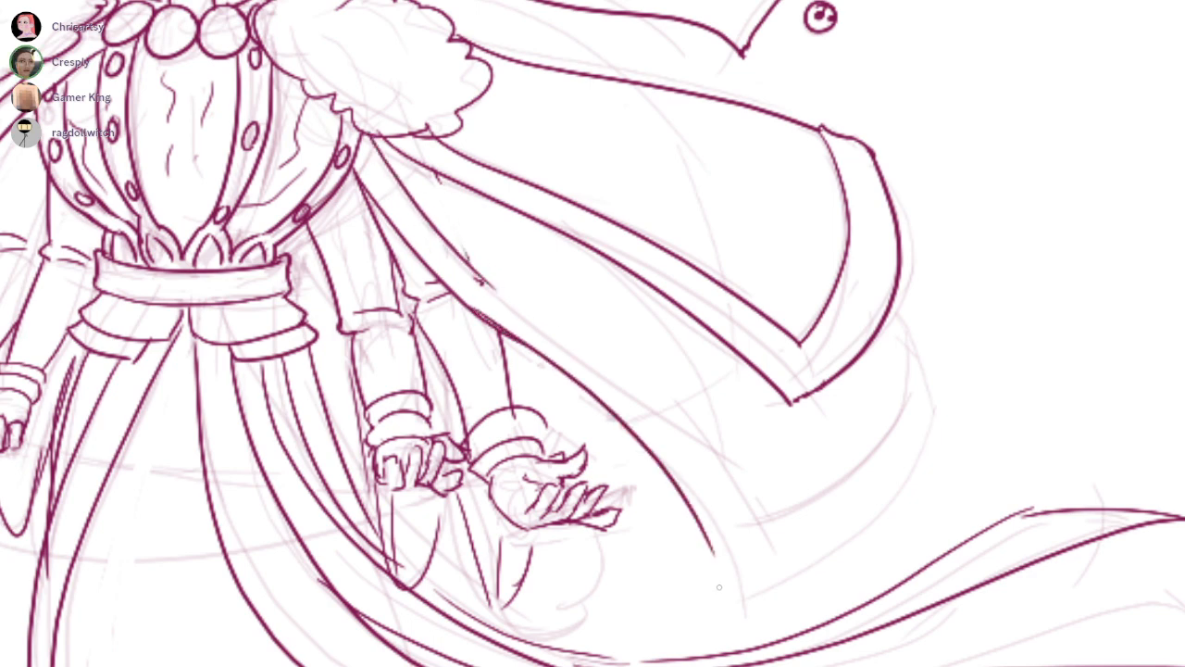
# Ink the lower right cape layer's pointed corner and curved hem with a parallel inner trim line
pyautogui.moveTo(516, 332)
pyautogui.mouseDown()
pyautogui.moveTo(745, 587)
pyautogui.moveTo(929, 437)
pyautogui.mouseUp()
pyautogui.moveTo(889, 298); pyautogui.dragTo(953, 378)
pyautogui.hotkey('ctrl', 'z')
pyautogui.moveTo(887, 298)
pyautogui.mouseDown()
pyautogui.moveTo(935, 383)
pyautogui.moveTo(919, 462)
pyautogui.mouseUp()
pyautogui.hotkey('ctrl', 'z')
pyautogui.moveTo(480, 281)
pyautogui.mouseDown()
pyautogui.moveTo(620, 372)
pyautogui.moveTo(762, 516)
pyautogui.moveTo(917, 381)
pyautogui.moveTo(877, 458)
pyautogui.moveTo(763, 518)
pyautogui.mouseUp()
pyautogui.hotkey('ctrl', 'z')
pyautogui.hotkey('ctrl', 'z')
pyautogui.moveTo(918, 348)
pyautogui.mouseDown()
pyautogui.moveTo(913, 370)
pyautogui.moveTo(757, 521)
pyautogui.mouseUp()
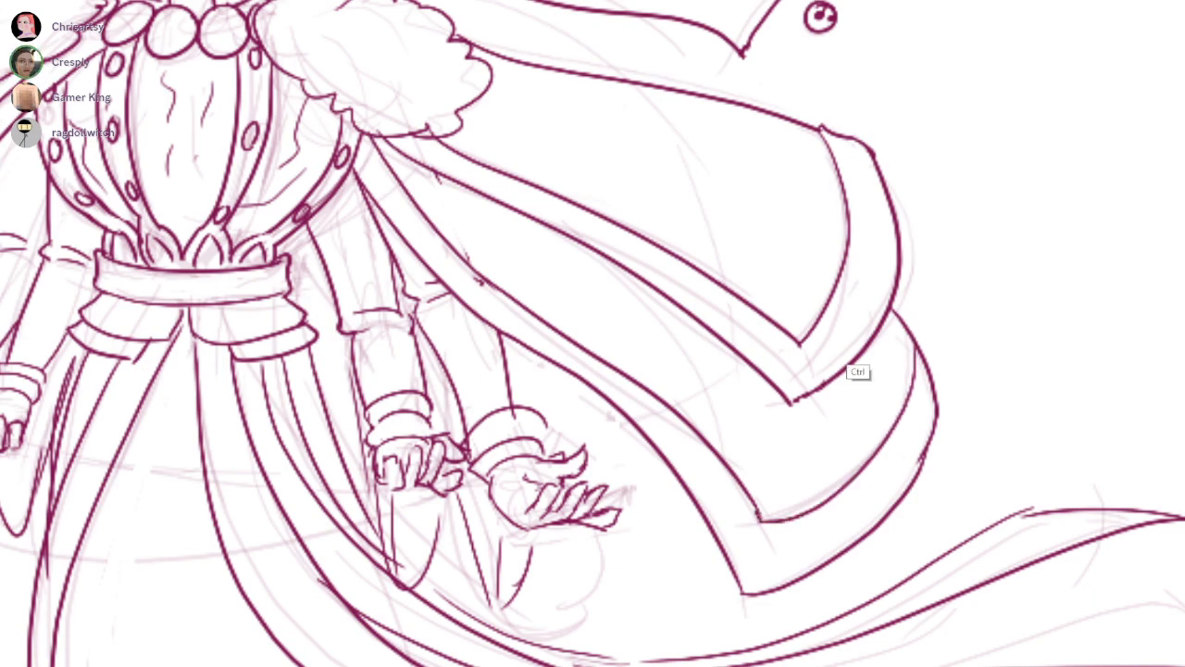
# Ink a small curling strip of cloth trailing behind the right hands above the skirt streamers
pyautogui.scroll(-4, 849, 348)
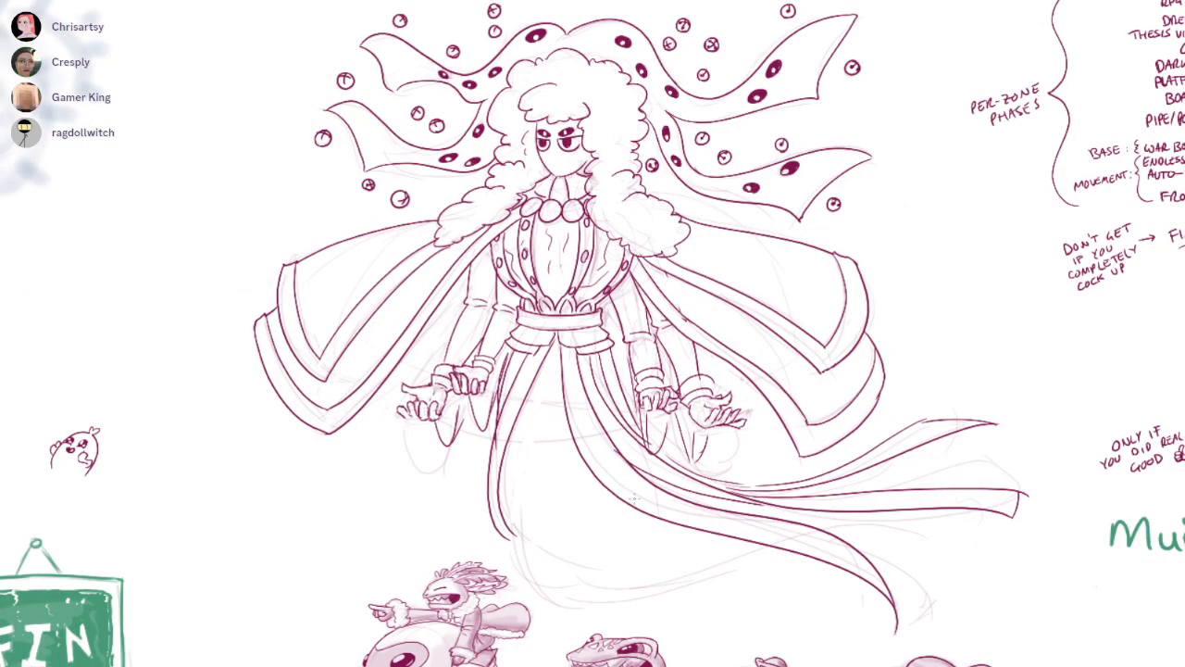
pyautogui.scroll(4, 641, 519)
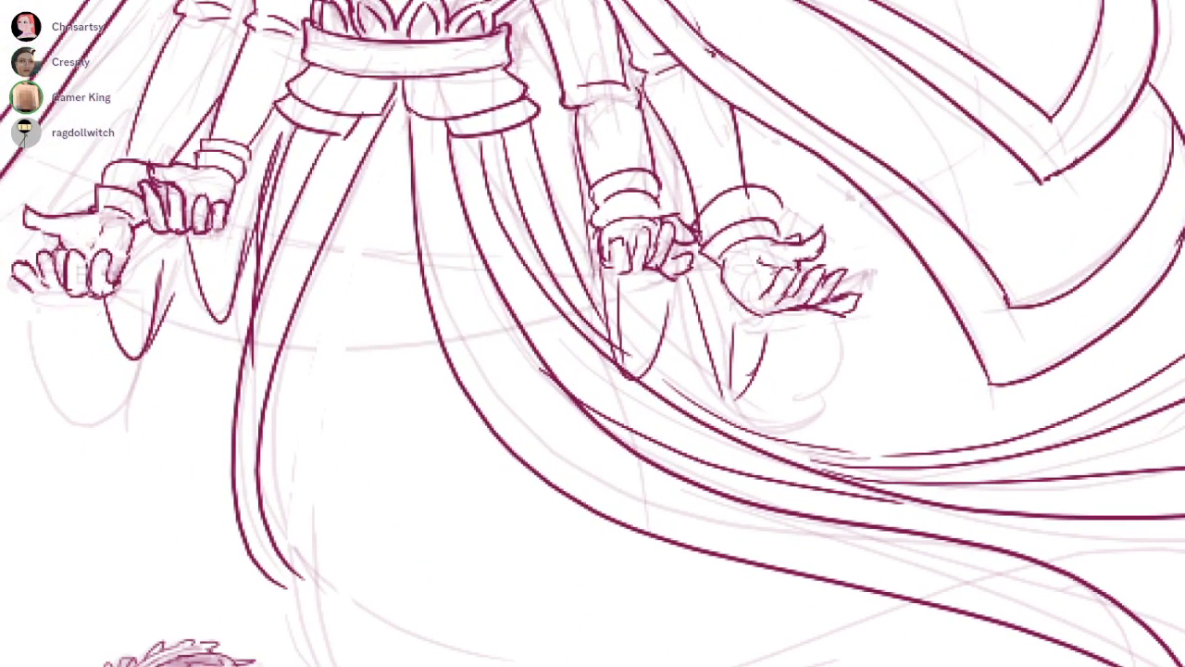
pyautogui.moveTo(869, 394); pyautogui.dragTo(842, 356)
pyautogui.moveTo(716, 391)
pyautogui.mouseDown()
pyautogui.moveTo(948, 283)
pyautogui.moveTo(876, 315)
pyautogui.moveTo(930, 351)
pyautogui.moveTo(805, 395)
pyautogui.mouseUp()
pyautogui.hotkey('ctrl', 'z')
pyautogui.hotkey('ctrl', 'z')
pyautogui.hotkey('ctrl', 'z')
pyautogui.moveTo(877, 311); pyautogui.dragTo(925, 323)
pyautogui.moveTo(925, 321)
pyautogui.mouseDown()
pyautogui.moveTo(857, 334)
pyautogui.moveTo(764, 409)
pyautogui.moveTo(788, 401)
pyautogui.mouseUp()
pyautogui.hotkey('ctrl', 'z')
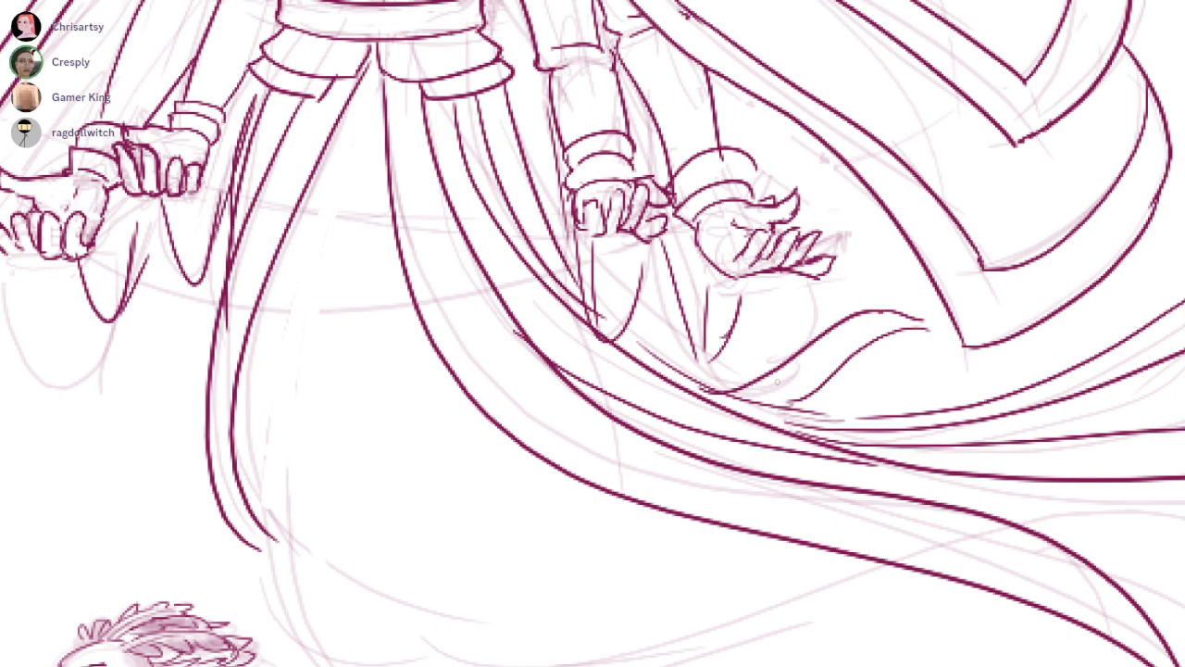
pyautogui.moveTo(777, 381); pyautogui.dragTo(817, 284)
# Extend the left skirt panel's edges into long curves sweeping down and around toward the lower right
pyautogui.scroll(-2, 350, 603)
pyautogui.moveTo(454, 602); pyautogui.dragTo(466, 510)
pyautogui.moveTo(339, 300); pyautogui.dragTo(374, 418)
pyautogui.moveTo(343, 352); pyautogui.dragTo(517, 544)
pyautogui.moveTo(328, 481); pyautogui.dragTo(662, 605)
pyautogui.hotkey('ctrl', 'z')
pyautogui.moveTo(336, 482); pyautogui.dragTo(360, 527)
pyautogui.moveTo(338, 404)
pyautogui.mouseDown()
pyautogui.moveTo(362, 510)
pyautogui.moveTo(349, 468)
pyautogui.mouseUp()
pyautogui.moveTo(334, 382); pyautogui.dragTo(413, 626)
pyautogui.moveTo(345, 463); pyautogui.dragTo(580, 592)
pyautogui.hotkey('ctrl', 'z')
pyautogui.moveTo(340, 467)
pyautogui.mouseDown()
pyautogui.moveTo(626, 579)
pyautogui.moveTo(376, 610)
pyautogui.mouseUp()
pyautogui.hotkey('ctrl', 'z')
pyautogui.hotkey('ctrl', 'z')
# Ink the bottom hem of the left skirt panels and close their ends into curved tips
pyautogui.moveTo(618, 613)
pyautogui.mouseDown()
pyautogui.moveTo(395, 635)
pyautogui.moveTo(680, 585)
pyautogui.mouseUp()
pyautogui.hotkey('ctrl', 'z')
pyautogui.moveTo(350, 530)
pyautogui.mouseDown()
pyautogui.moveTo(446, 639)
pyautogui.moveTo(590, 641)
pyautogui.moveTo(408, 603)
pyautogui.moveTo(634, 637)
pyautogui.moveTo(581, 648)
pyautogui.mouseUp()
pyautogui.hotkey('ctrl', 'z')
pyautogui.hotkey('ctrl', 'z')
pyautogui.moveTo(506, 642); pyautogui.dragTo(609, 635)
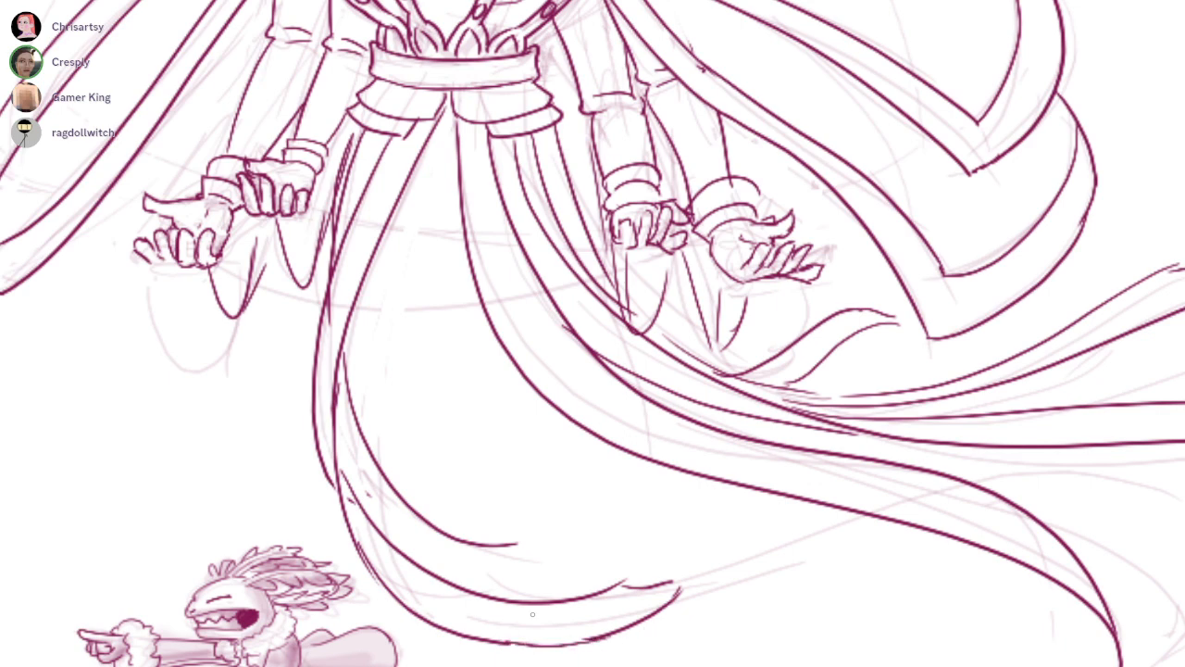
pyautogui.moveTo(373, 524); pyautogui.dragTo(578, 566)
pyautogui.moveTo(507, 546); pyautogui.dragTo(578, 565)
pyautogui.moveTo(592, 463); pyautogui.dragTo(568, 498)
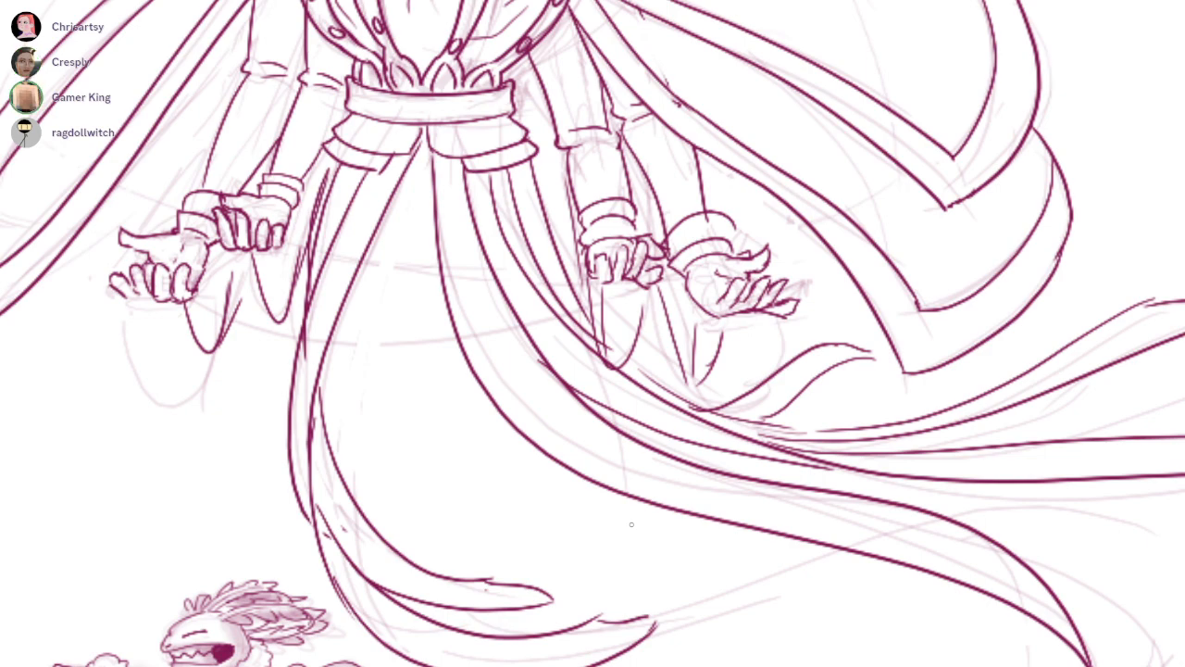
# Shade the skirt's front opening with a large soft crimson brush, starting below the waist
pyautogui.moveTo(375, 247); pyautogui.dragTo(378, 321)
pyautogui.scroll(-3, 762, 357)
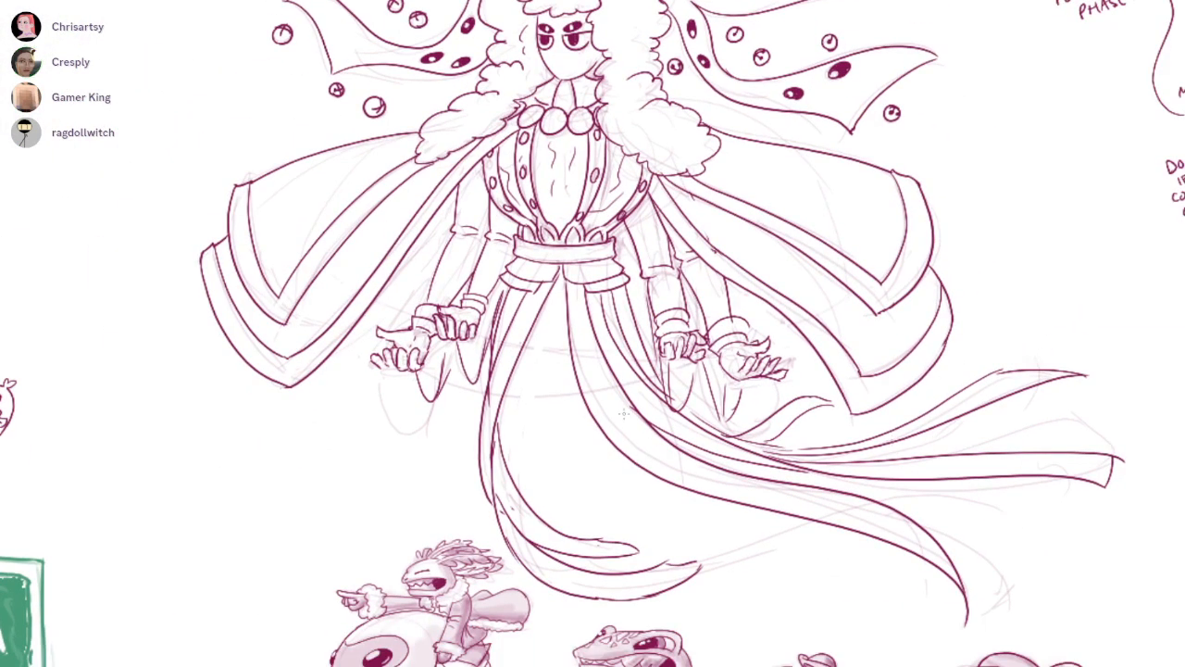
pyautogui.moveTo(559, 283)
pyautogui.mouseDown()
pyautogui.moveTo(537, 418)
pyautogui.moveTo(593, 495)
pyautogui.moveTo(555, 352)
pyautogui.moveTo(637, 498)
pyautogui.mouseUp()
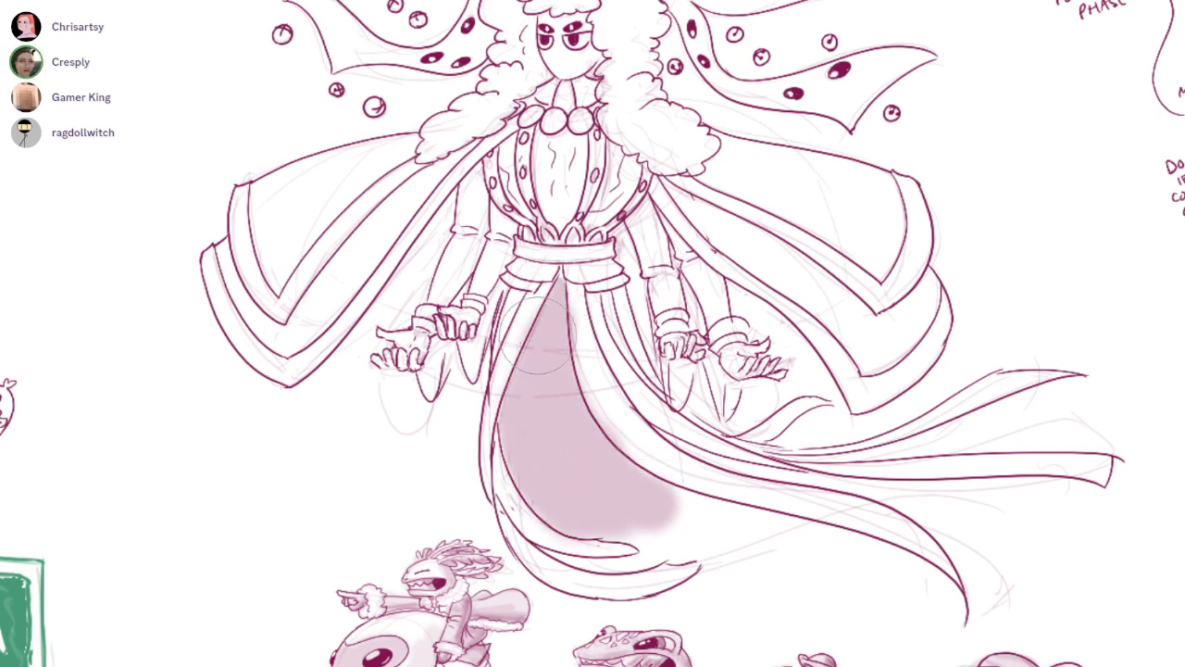
pyautogui.moveTo(558, 291)
pyautogui.mouseDown()
pyautogui.moveTo(533, 435)
pyautogui.moveTo(587, 463)
pyautogui.moveTo(584, 296)
pyautogui.moveTo(553, 335)
pyautogui.moveTo(580, 403)
pyautogui.moveTo(554, 346)
pyautogui.moveTo(593, 367)
pyautogui.mouseUp()
# Dot small white star specks across the shaded skirt opening from the waist down to the hem
pyautogui.scroll(3, 560, 304)
pyautogui.moveTo(550, 303)
pyautogui.mouseDown()
pyautogui.moveTo(533, 346)
pyautogui.moveTo(556, 361)
pyautogui.moveTo(547, 446)
pyautogui.moveTo(602, 479)
pyautogui.moveTo(556, 542)
pyautogui.mouseUp()
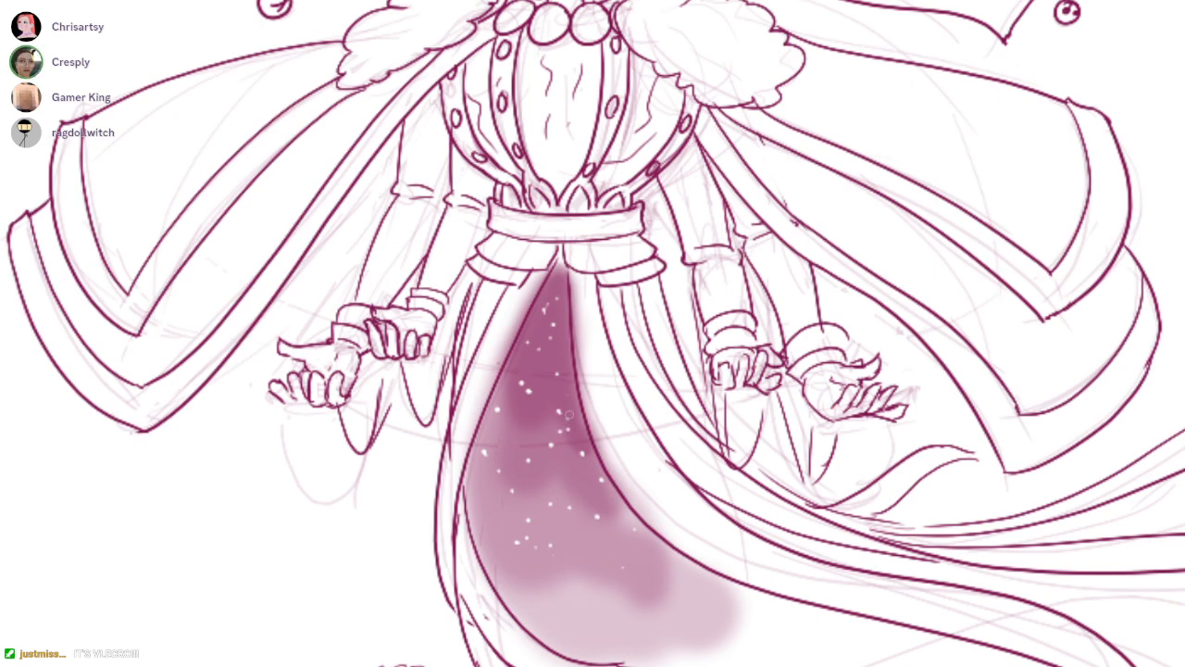
pyautogui.click(554, 292)
pyautogui.click(538, 304)
pyautogui.click(561, 307)
pyautogui.click(561, 320)
pyautogui.moveTo(588, 316); pyautogui.dragTo(528, 269)
pyautogui.click(576, 480)
pyautogui.click(566, 474)
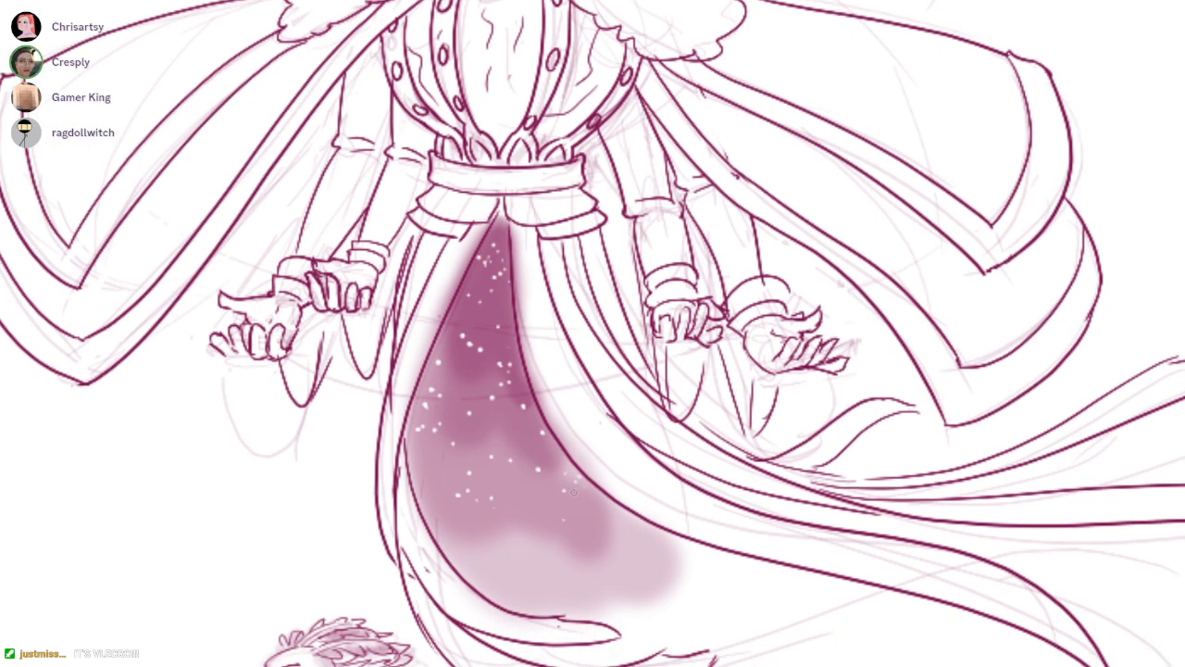
pyautogui.moveTo(569, 515); pyautogui.dragTo(574, 459)
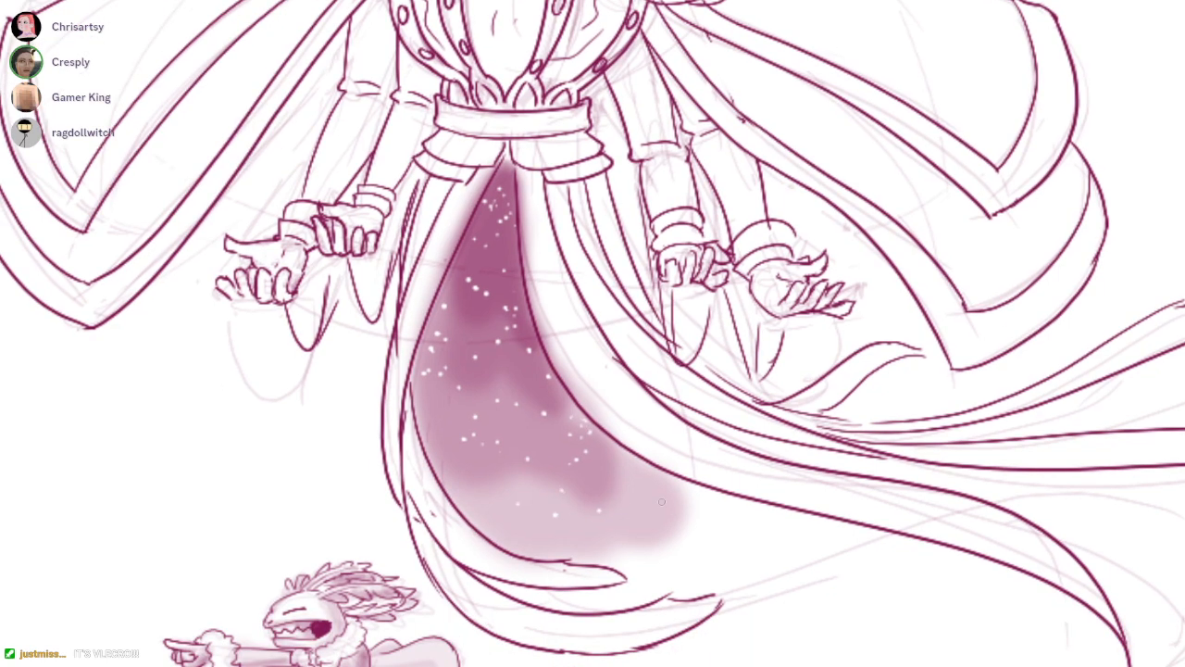
# Examine the whole character and the star-speckled skirt opening
pyautogui.scroll(-5, 775, 461)
pyautogui.moveTo(795, 419); pyautogui.dragTo(763, 431)
pyautogui.scroll(2, 719, 467)
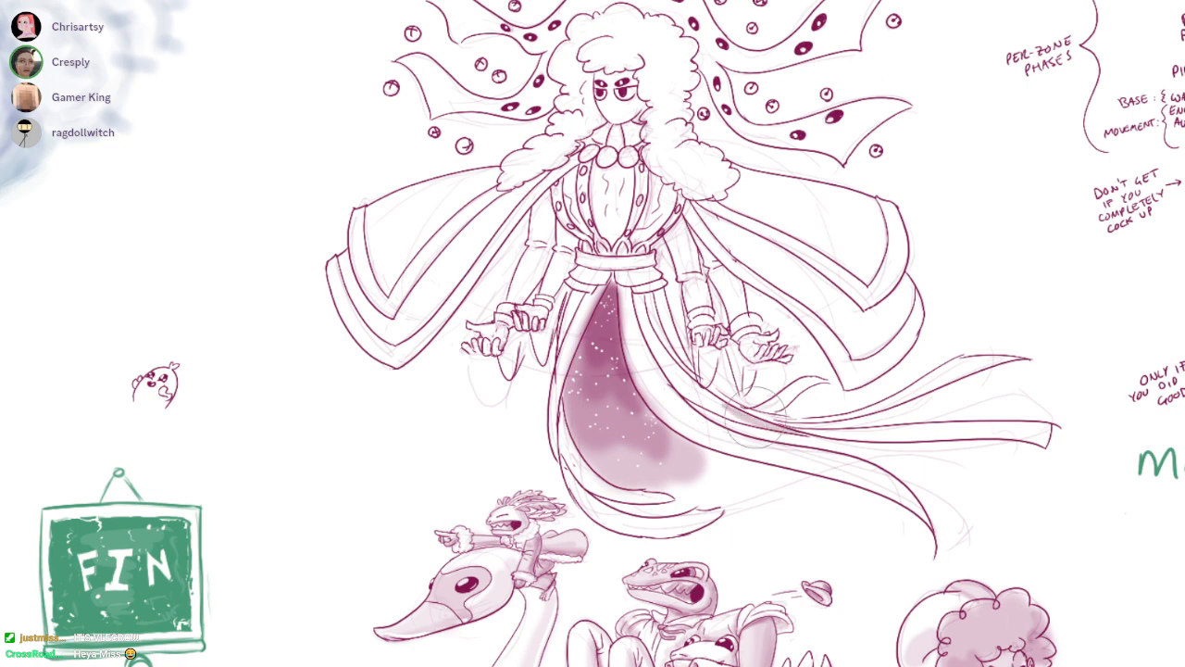
pyautogui.moveTo(830, 452); pyautogui.dragTo(822, 483)
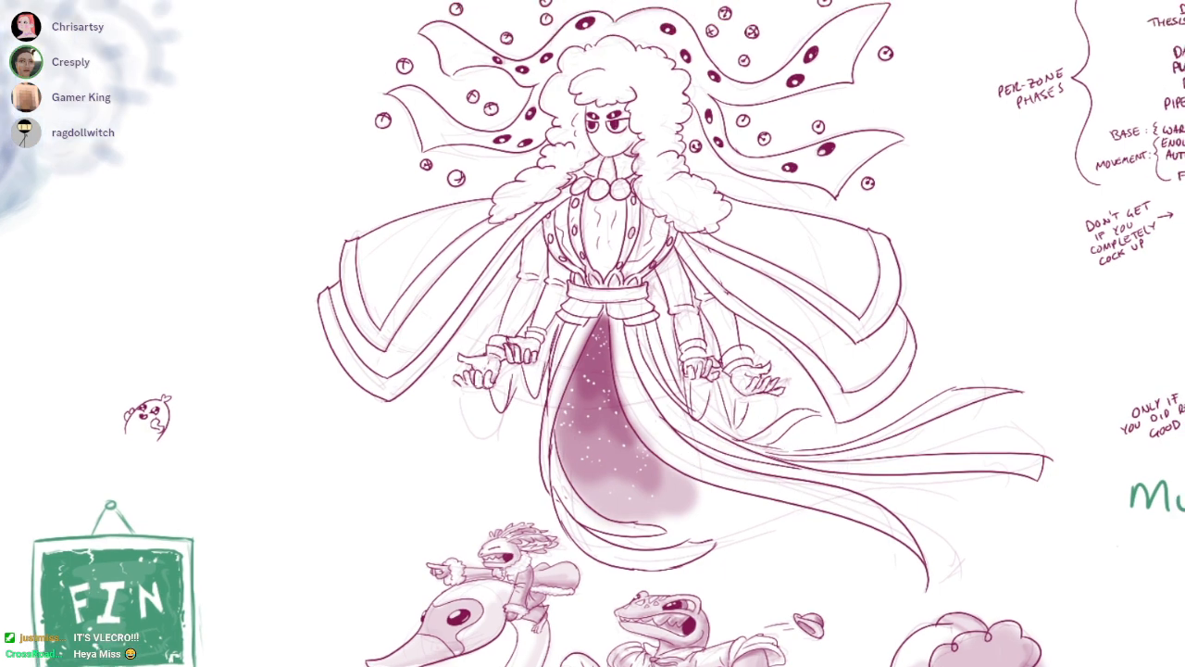
pyautogui.scroll(2, 806, 500)
pyautogui.scroll(1, 768, 513)
pyautogui.moveTo(704, 435)
pyautogui.mouseDown()
pyautogui.moveTo(686, 480)
pyautogui.moveTo(718, 495)
pyautogui.mouseUp()
pyautogui.moveTo(561, 258); pyautogui.dragTo(586, 261)
pyautogui.moveTo(745, 102)
pyautogui.mouseDown()
pyautogui.moveTo(714, 325)
pyautogui.moveTo(673, 243)
pyautogui.mouseUp()
pyautogui.scroll(-3, 703, 308)
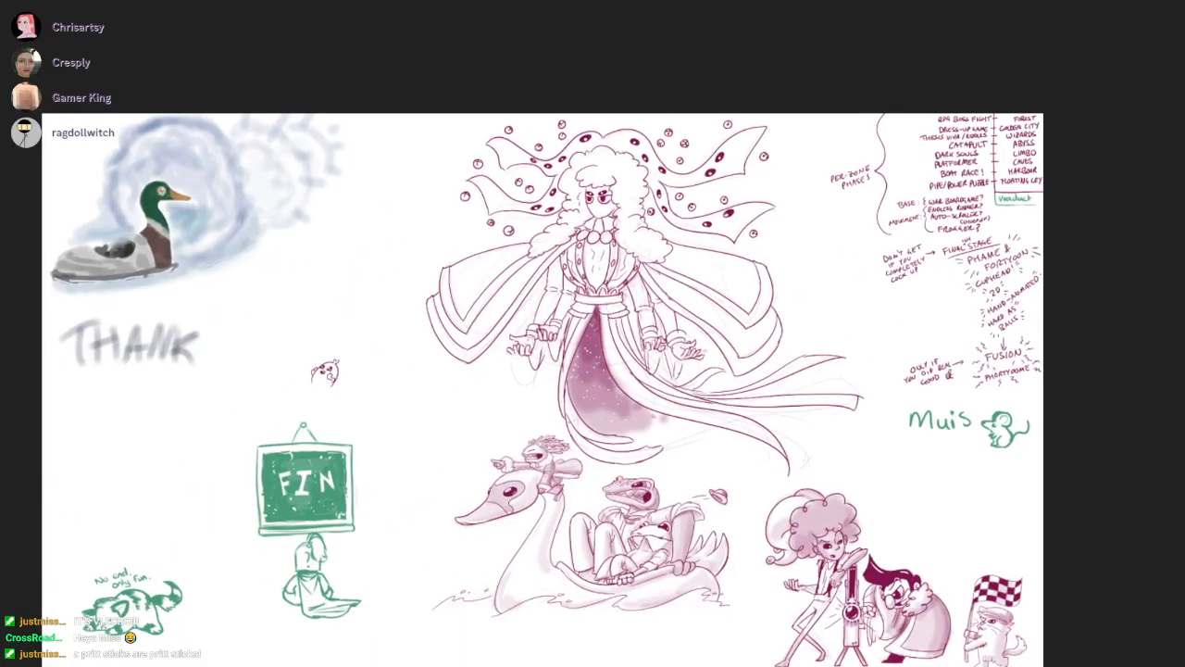
# Dab scattered soft crimson spots trailing to the right from the skirt opening's lower edge
pyautogui.scroll(3, 677, 457)
pyautogui.click(699, 472)
pyautogui.click(676, 489)
pyautogui.click(713, 466)
pyautogui.click(742, 475)
pyautogui.moveTo(869, 472); pyautogui.dragTo(848, 476)
pyautogui.hotkey('ctrl', 'z')
pyautogui.click(664, 460)
pyautogui.click(688, 463)
pyautogui.click(700, 473)
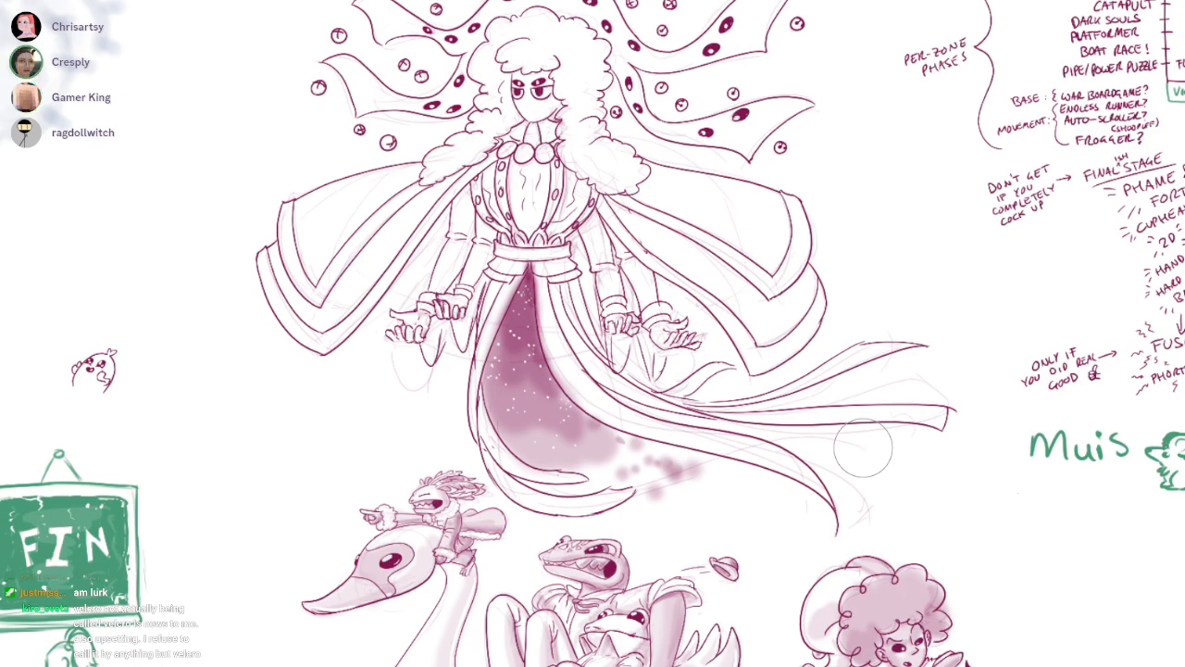
# Reduce the brush size and ink two short cloth lines between the left cape layer and the outer left arm
pyautogui.keyDown('alt'); pyautogui.click(435, 350); pyautogui.keyUp('alt')
pyautogui.moveTo(435, 349); pyautogui.dragTo(459, 250)
pyautogui.moveTo(1072, 258)
pyautogui.mouseDown()
pyautogui.moveTo(1068, 225)
pyautogui.moveTo(879, 33)
pyautogui.mouseUp()
pyautogui.press('[')
pyautogui.press('[')
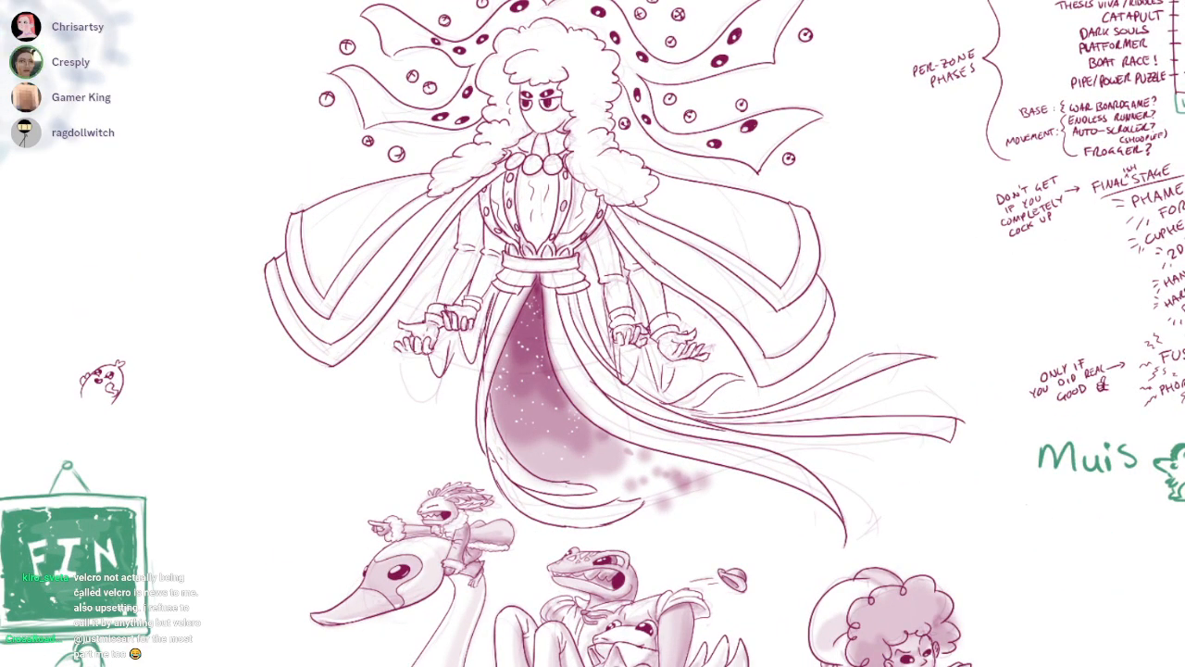
pyautogui.moveTo(402, 311)
pyautogui.mouseDown()
pyautogui.moveTo(440, 275)
pyautogui.moveTo(480, 304)
pyautogui.moveTo(415, 384)
pyautogui.mouseUp()
pyautogui.hotkey('ctrl', 'z')
pyautogui.moveTo(320, 381); pyautogui.dragTo(391, 406)
pyautogui.moveTo(354, 331); pyautogui.dragTo(383, 357)
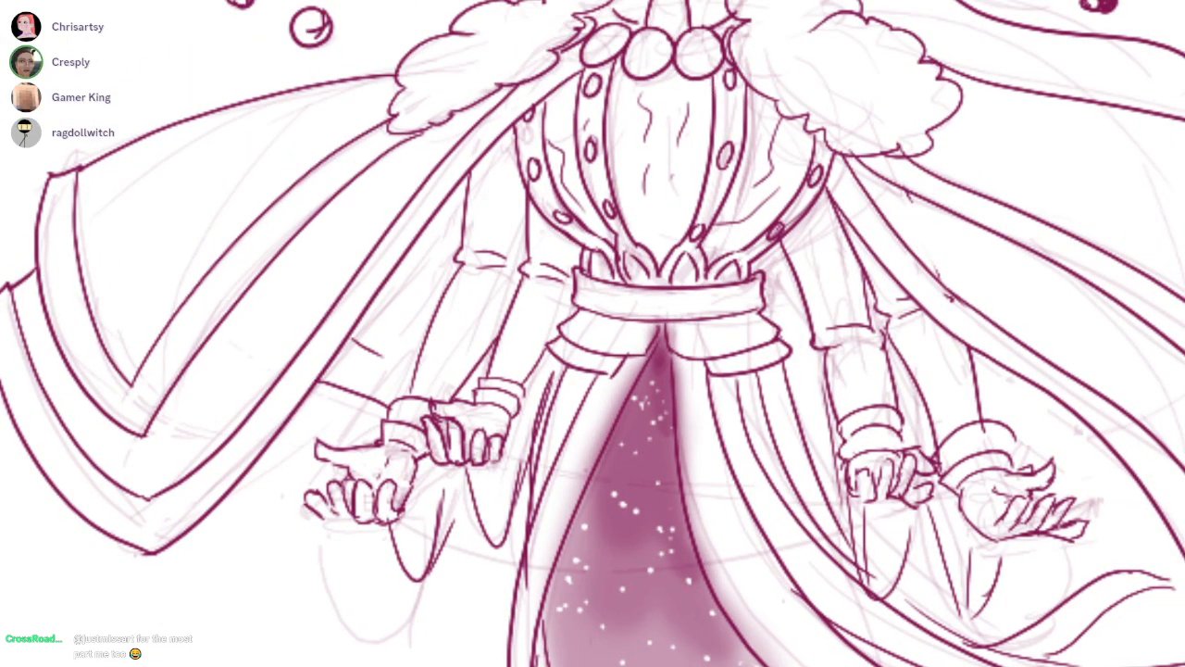
# Ink two matching short cloth lines between the outer right arm and the right cape layer
pyautogui.moveTo(594, 405); pyautogui.dragTo(453, 430)
pyautogui.moveTo(824, 413); pyautogui.dragTo(815, 415)
pyautogui.moveTo(878, 359)
pyautogui.mouseDown()
pyautogui.moveTo(843, 367)
pyautogui.moveTo(877, 359)
pyautogui.moveTo(827, 396)
pyautogui.mouseUp()
pyautogui.hotkey('ctrl', 'z')
pyautogui.hotkey('ctrl', 'z')
pyautogui.moveTo(826, 348)
pyautogui.mouseDown()
pyautogui.moveTo(780, 380)
pyautogui.moveTo(796, 371)
pyautogui.mouseUp()
# Redraw the two short curved cloth lines beside the outer left arm so they reach from the cape toward the sleeve
pyautogui.hotkey('ctrl', 'z')
pyautogui.moveTo(488, 421); pyautogui.dragTo(563, 418)
pyautogui.moveTo(306, 360)
pyautogui.mouseDown()
pyautogui.moveTo(338, 374)
pyautogui.moveTo(338, 398)
pyautogui.mouseUp()
pyautogui.scroll(3, 298, 360)
pyautogui.hotkey('ctrl', 'z')
pyautogui.moveTo(268, 359); pyautogui.dragTo(347, 404)
pyautogui.hotkey('ctrl', 'z')
pyautogui.moveTo(268, 357); pyautogui.dragTo(368, 407)
pyautogui.moveTo(373, 316); pyautogui.dragTo(422, 335)
pyautogui.scroll(-3, 550, 338)
# Examine the inked cape, arms and skirt against the rest of the canvas
pyautogui.moveTo(1000, 318); pyautogui.dragTo(897, 341)
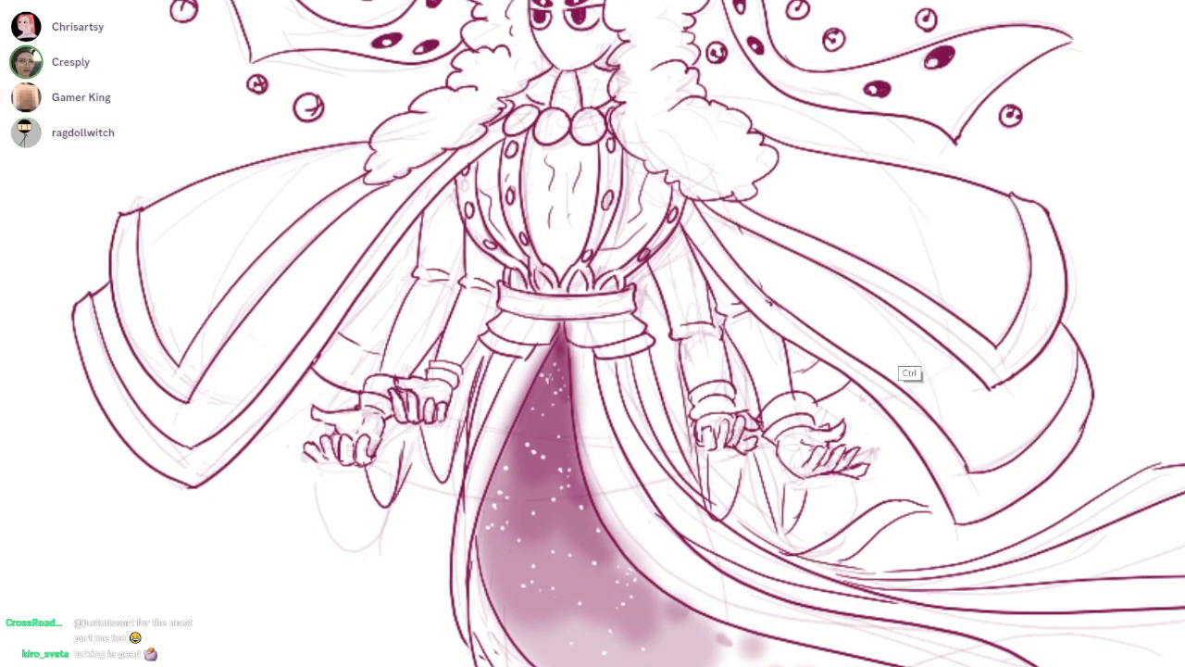
pyautogui.scroll(-2, 897, 341)
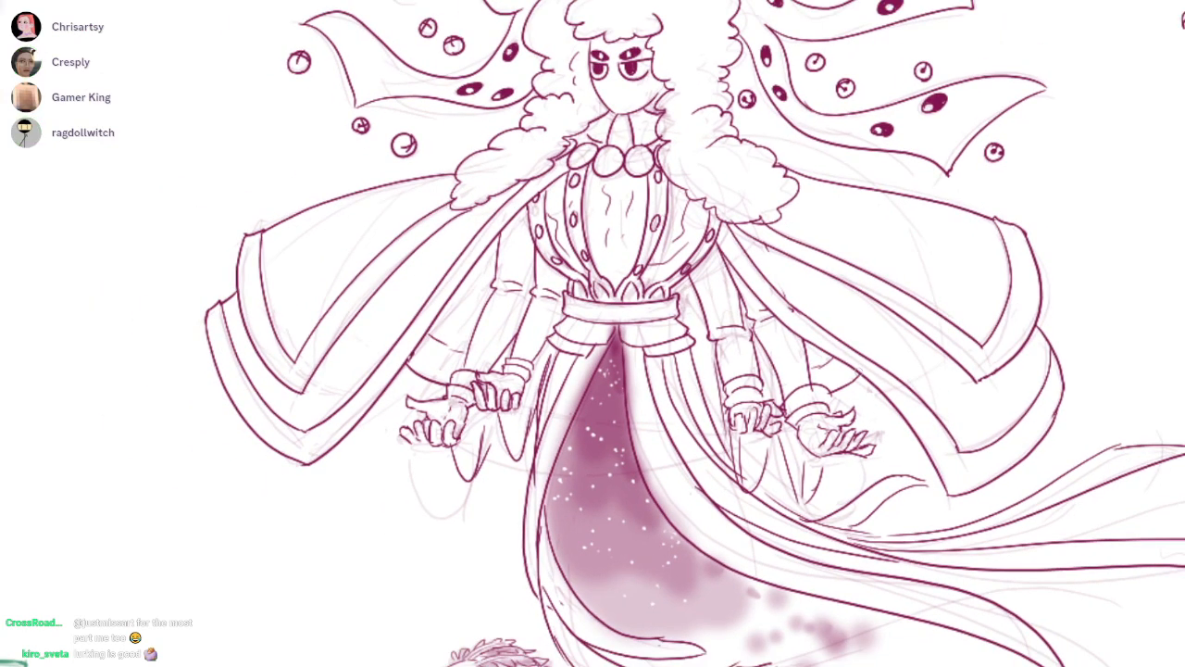
pyautogui.moveTo(899, 364); pyautogui.dragTo(814, 401)
pyautogui.scroll(5, 814, 401)
pyautogui.moveTo(707, 408); pyautogui.dragTo(845, 317)
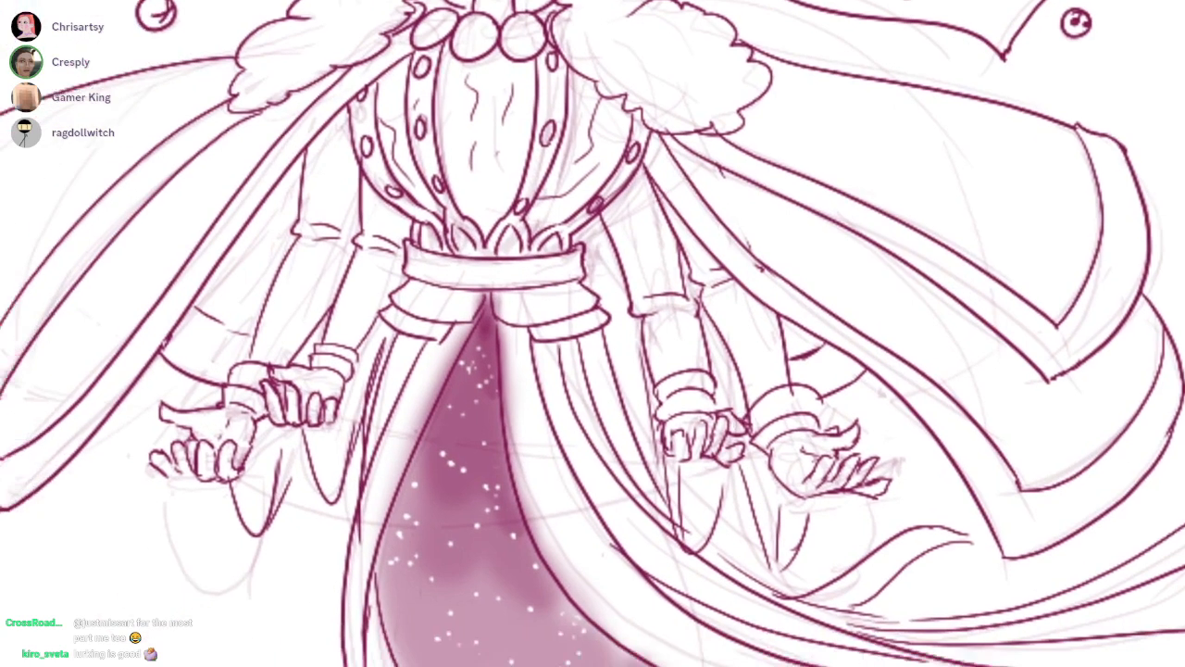
pyautogui.scroll(-6, 592, 333)
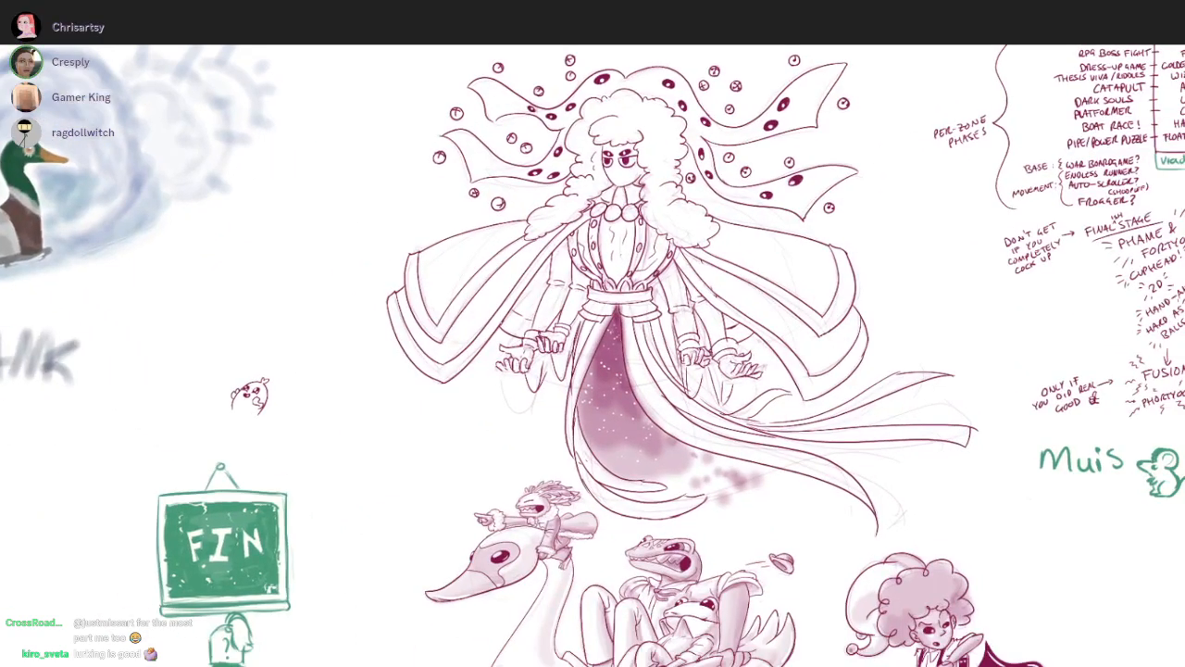
pyautogui.moveTo(1012, 521); pyautogui.dragTo(992, 546)
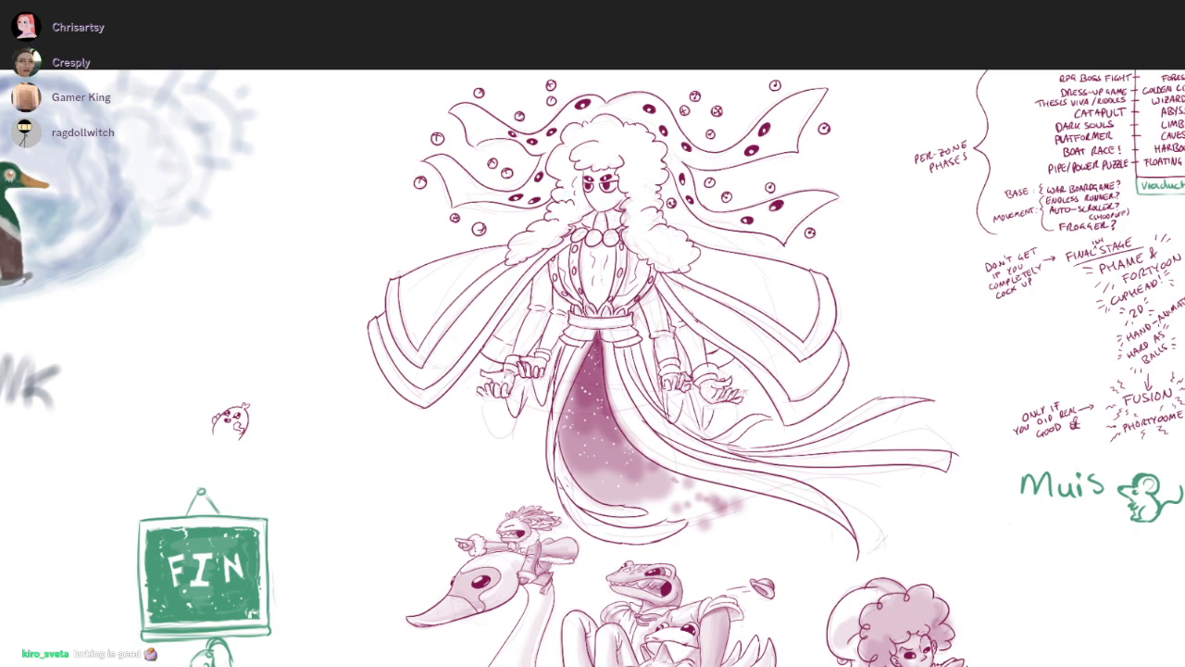
pyautogui.moveTo(901, 418)
pyautogui.mouseDown()
pyautogui.moveTo(912, 352)
pyautogui.moveTo(955, 367)
pyautogui.mouseUp()
# Draw a small crimson heart beside the word THANK
pyautogui.scroll(-1, 919, 354)
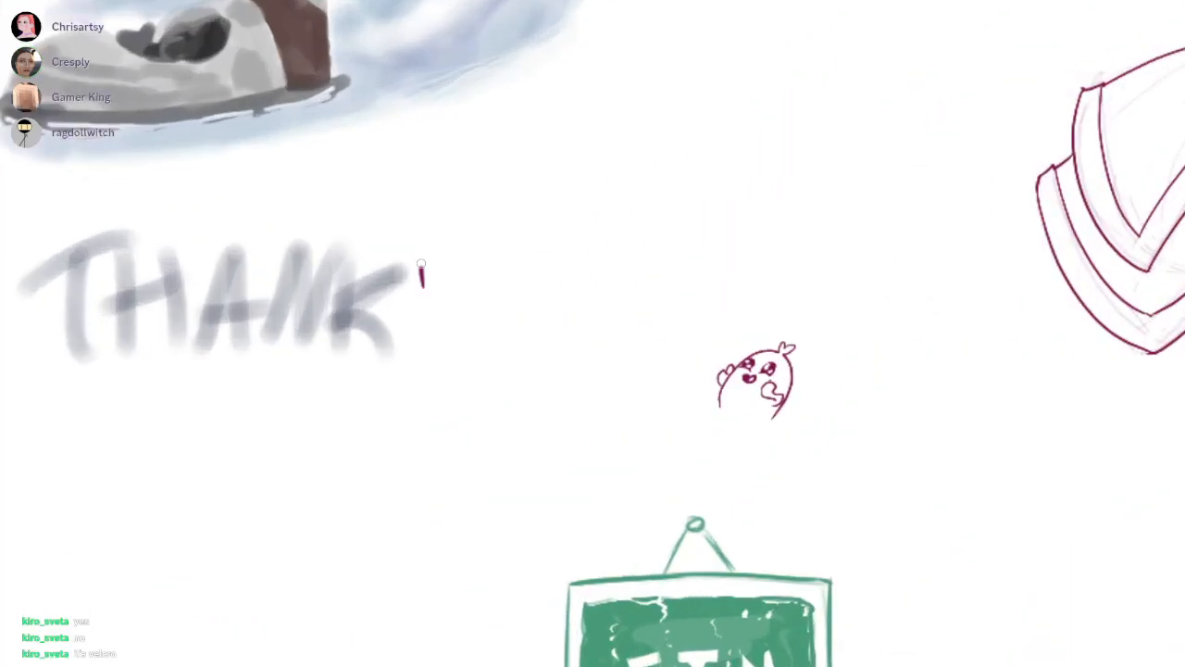
pyautogui.moveTo(421, 264)
pyautogui.mouseDown()
pyautogui.moveTo(437, 290)
pyautogui.moveTo(426, 285)
pyautogui.mouseUp()
pyautogui.moveTo(836, 508); pyautogui.dragTo(561, 386)
pyautogui.scroll(-5, 561, 386)
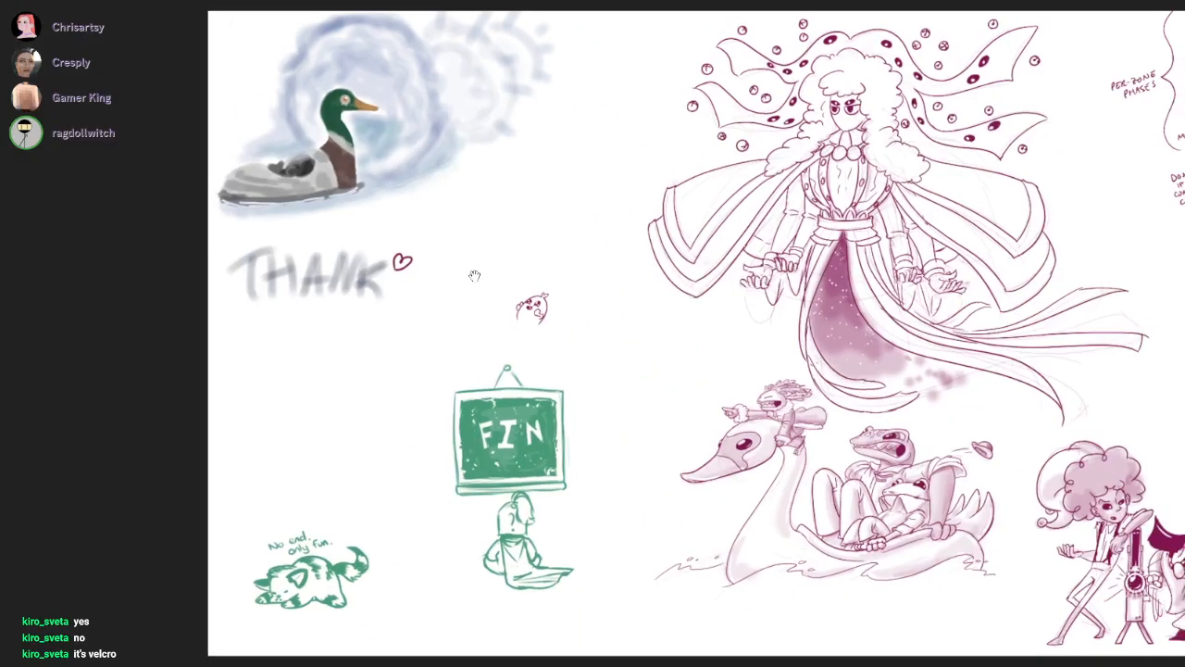
# Draw a soft lilac outline of an open hand with spread fingers beneath the word THANK
pyautogui.hscroll(2, 474, 276)
pyautogui.hscroll(1, 474, 276)
pyautogui.hscroll(1, 474, 276)
pyautogui.scroll(-1, 474, 276)
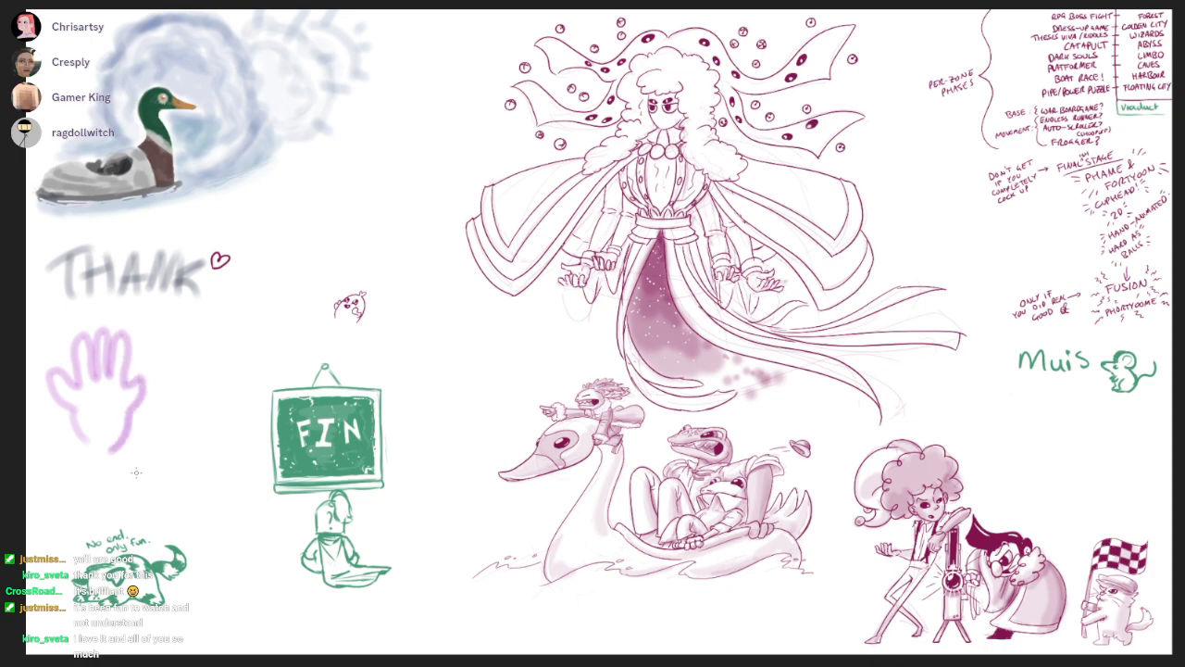
# Close the lilac hand's base, add palm and motion lines, and letter BYE with a small heart beside it
pyautogui.scroll(3, 106, 455)
pyautogui.scroll(-2, 153, 455)
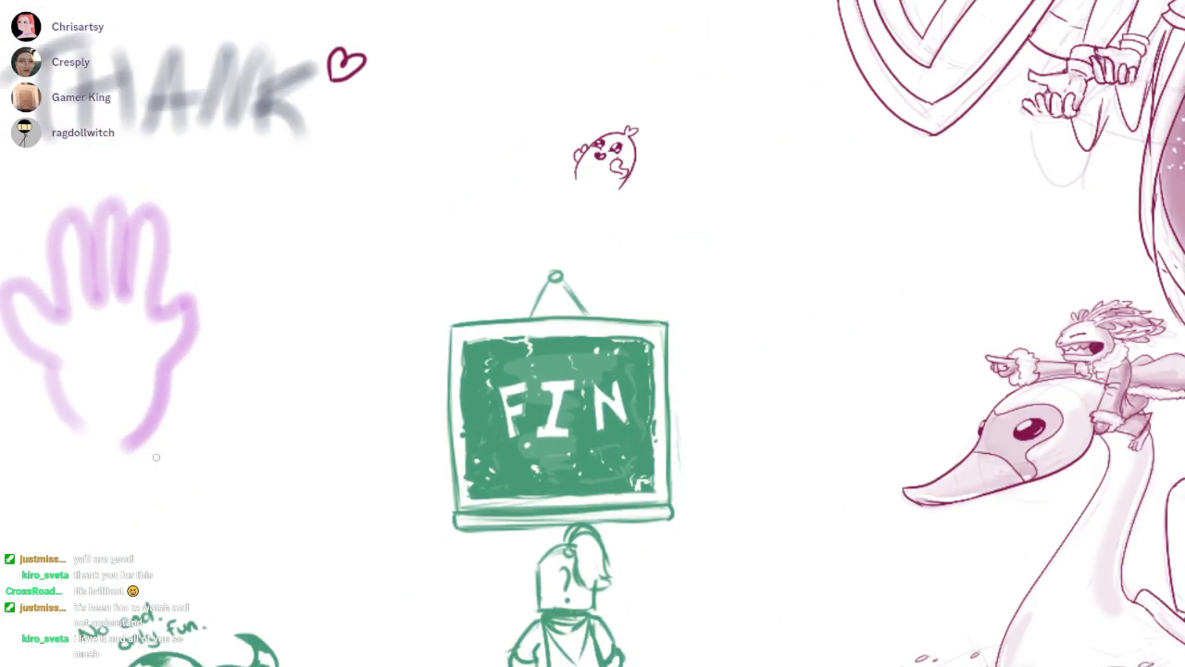
pyautogui.scroll(-1, 162, 464)
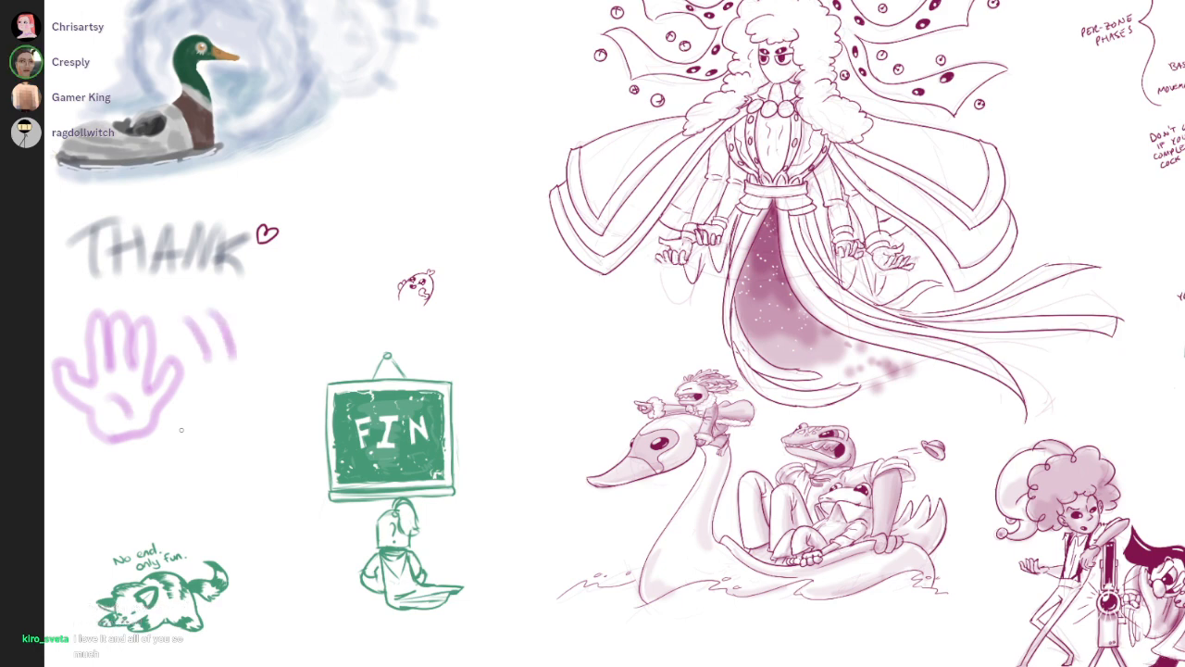
pyautogui.scroll(-2, 317, 401)
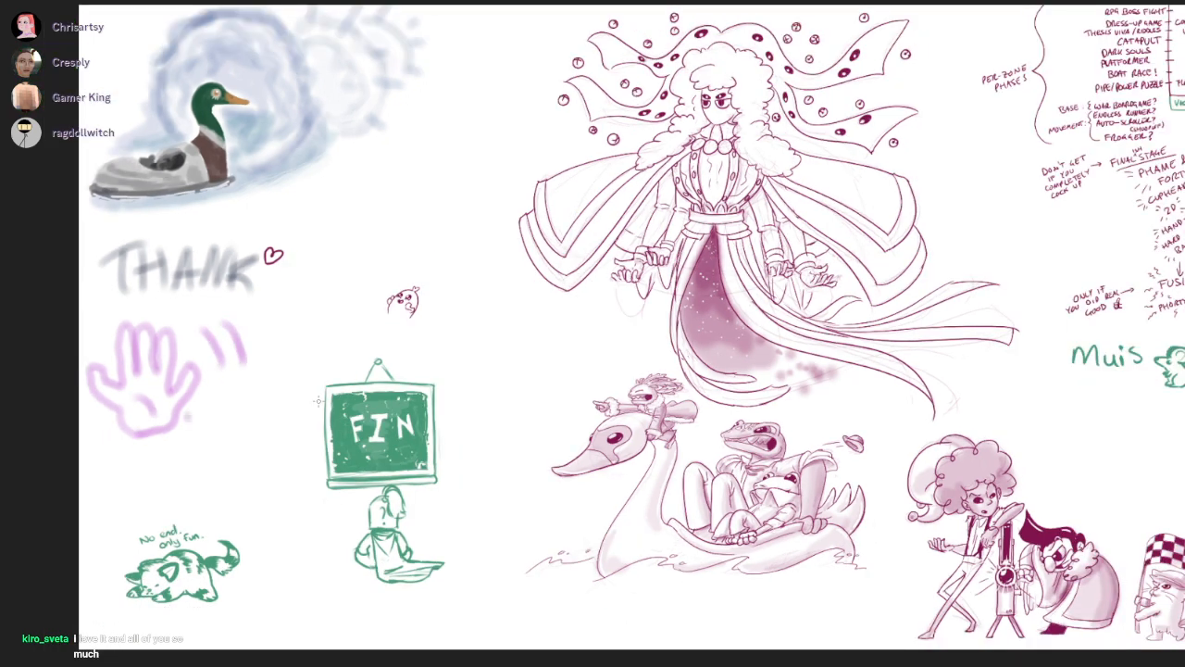
pyautogui.moveTo(648, 561)
pyautogui.mouseDown()
pyautogui.moveTo(608, 570)
pyautogui.moveTo(623, 558)
pyautogui.mouseUp()
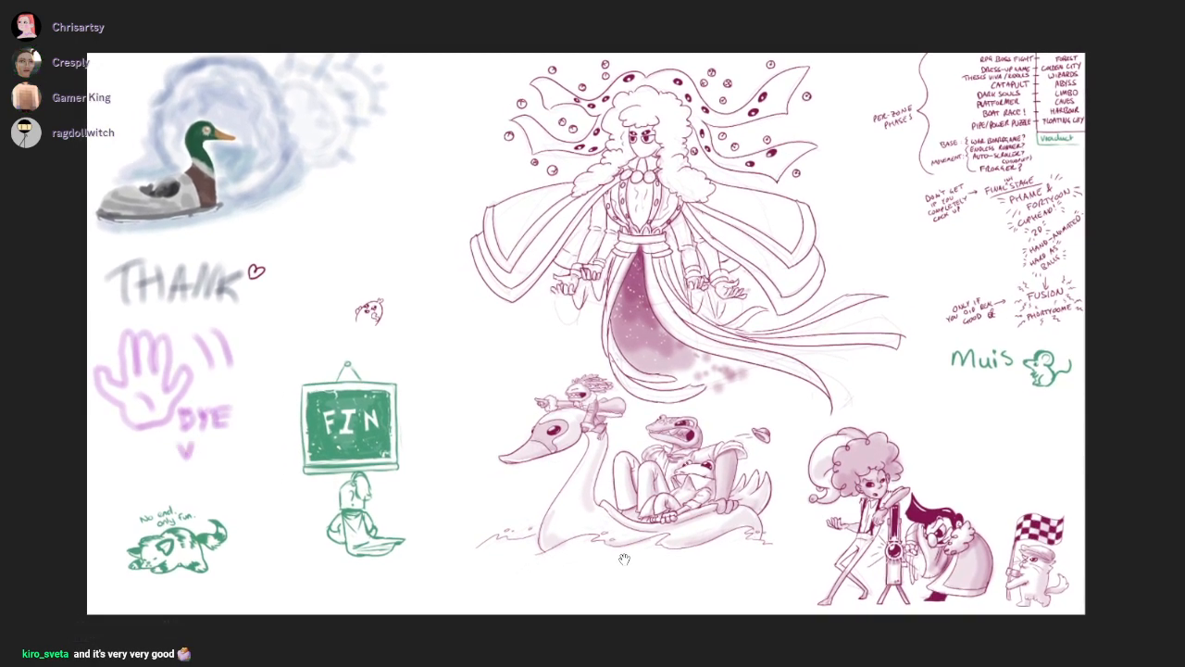